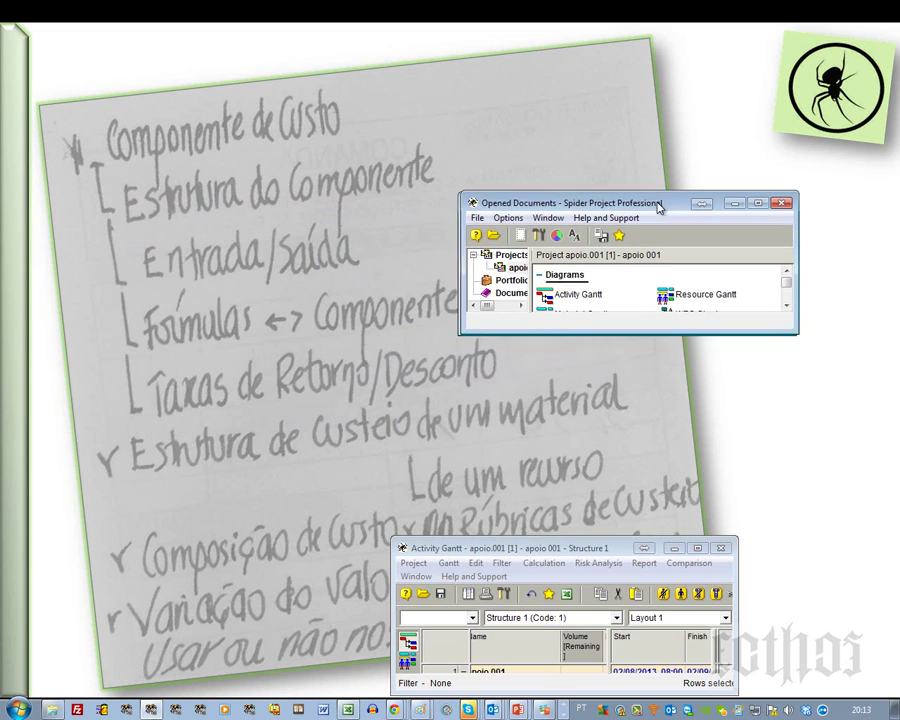
- Maximize the Activity Gantt window, widen its table panes to show more columns, and change the time scale to single days
{"action": "left_click", "coordinate": [697, 548]}
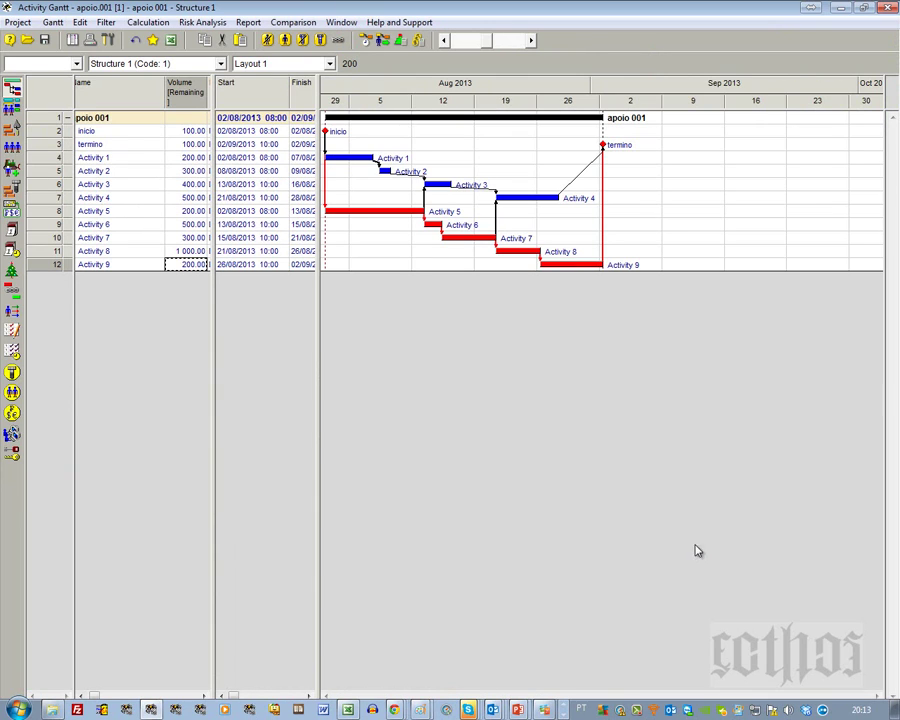
{"action": "left_click", "coordinate": [90, 697]}
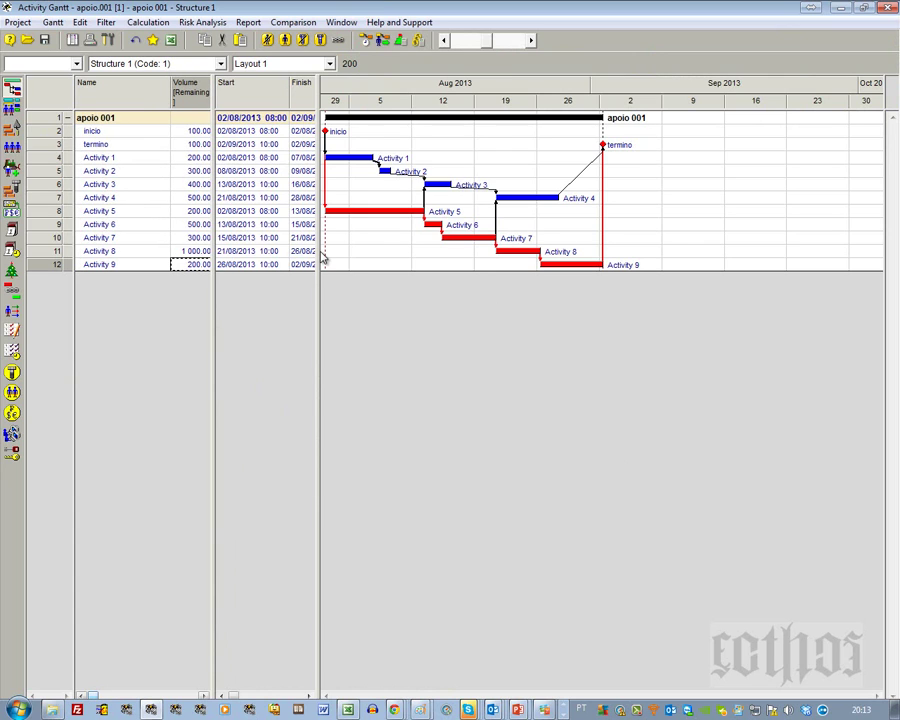
{"action": "left_click_drag", "start_coordinate": [318, 251], "coordinate": [513, 252]}
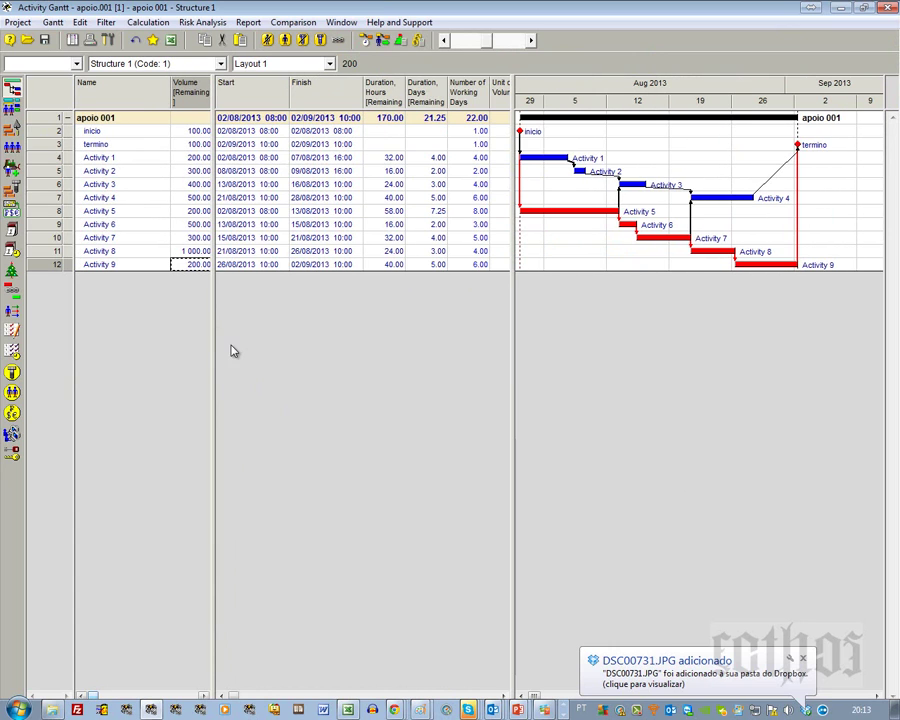
{"action": "left_click_drag", "start_coordinate": [212, 363], "coordinate": [256, 371]}
{"action": "left_click_drag", "start_coordinate": [512, 281], "coordinate": [452, 297]}
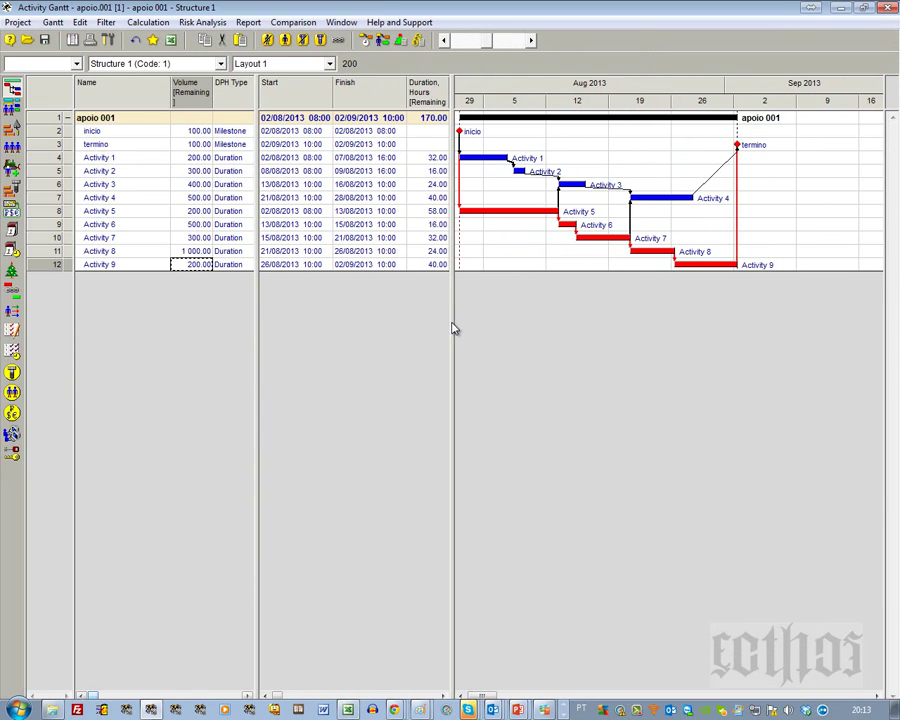
{"action": "right_click", "coordinate": [687, 86]}
{"action": "left_click", "coordinate": [706, 109]}
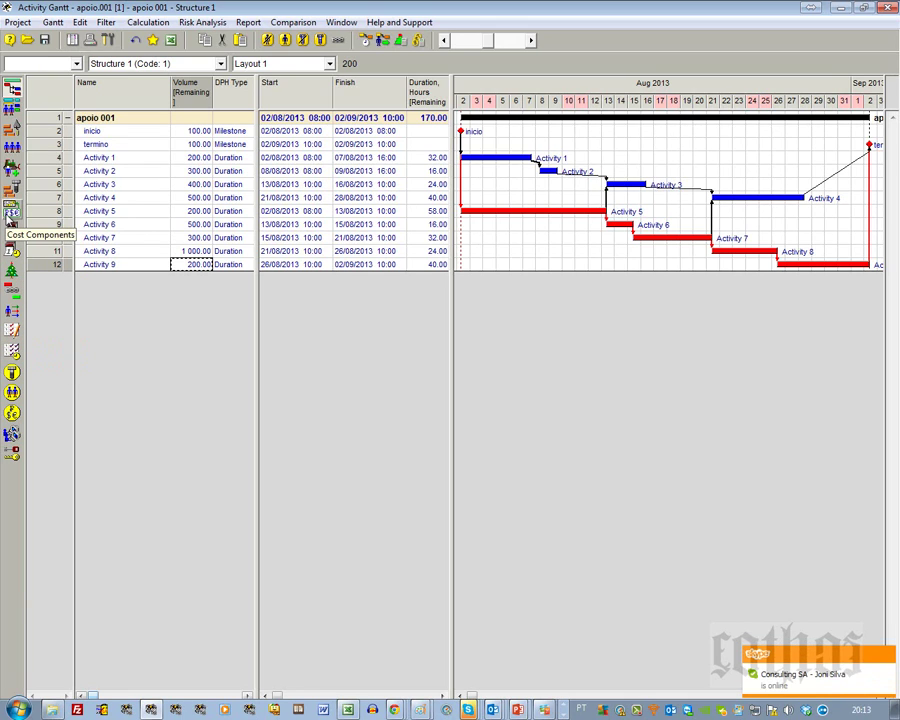
- Open the project's Cost Components table, add four new components below Cost, and adjust the width of the name pane
{"action": "left_click", "coordinate": [9, 221]}
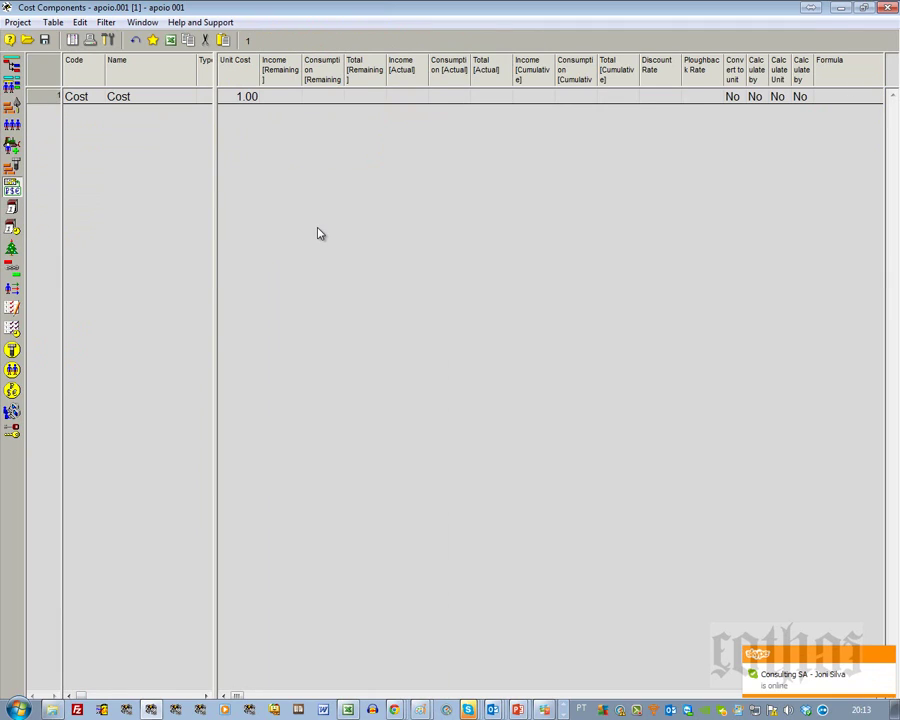
{"action": "left_click", "coordinate": [147, 99]}
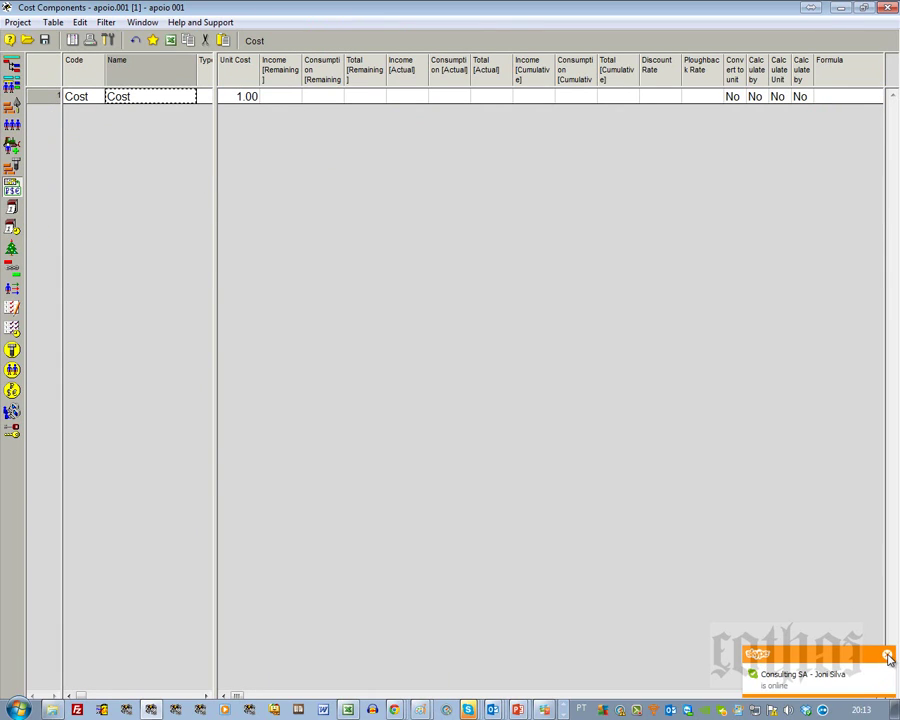
{"action": "left_click", "coordinate": [886, 656]}
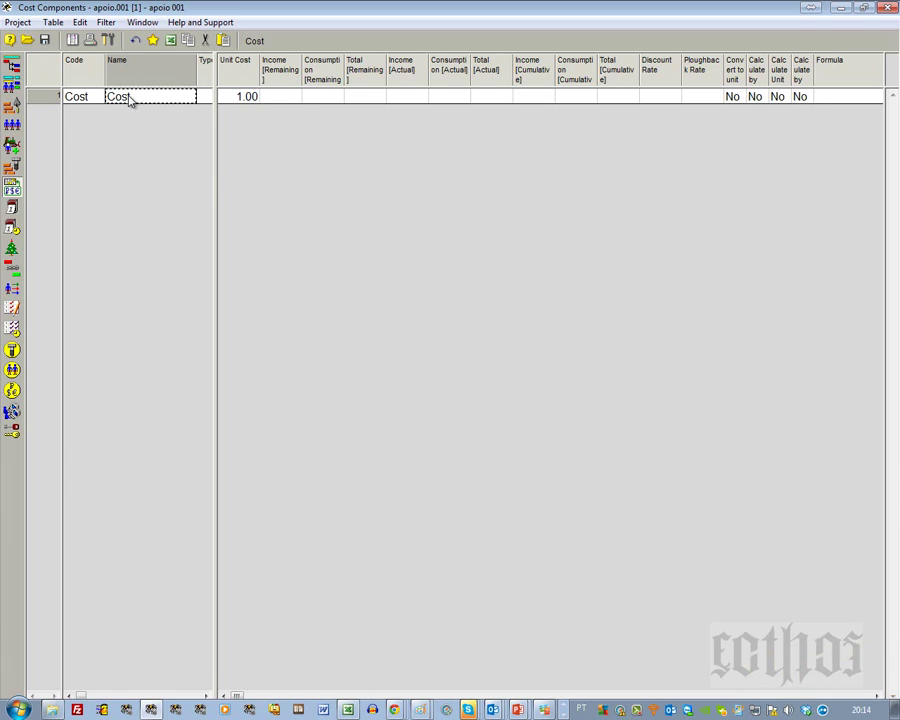
{"action": "left_click", "coordinate": [48, 97]}
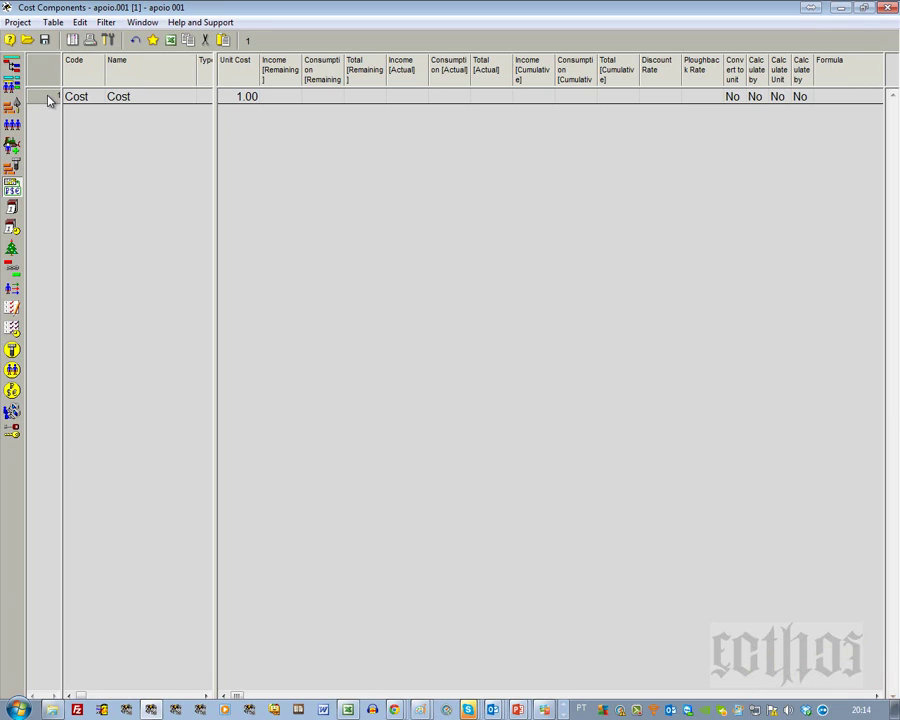
{"action": "key", "text": "Insert"}
{"action": "key", "text": "Insert"}
{"action": "key", "text": "Insert"}
{"action": "key", "text": "Insert"}
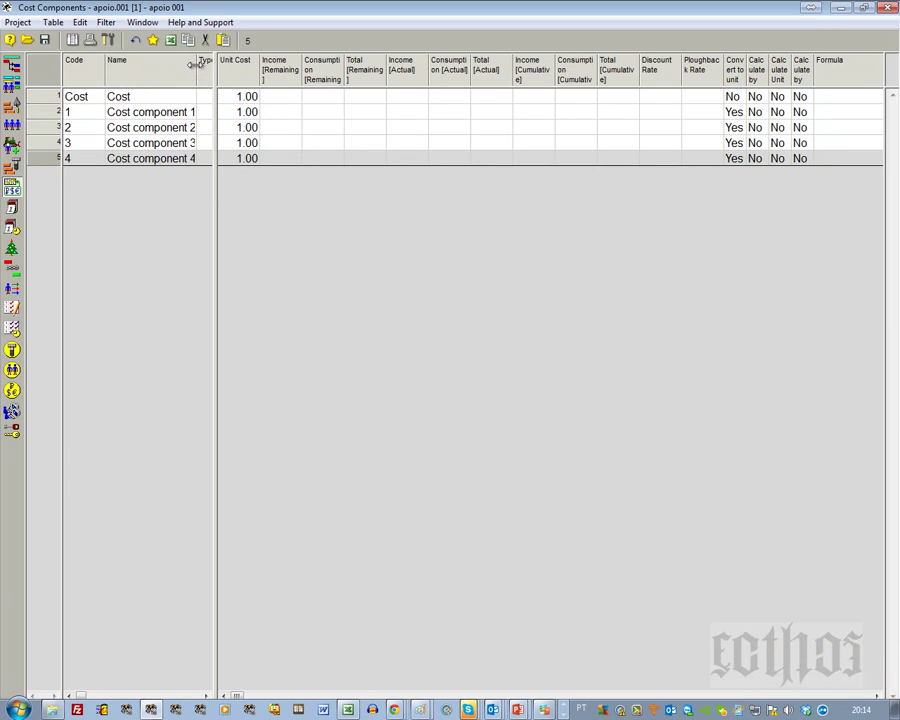
{"action": "left_click_drag", "start_coordinate": [196, 64], "coordinate": [207, 157]}
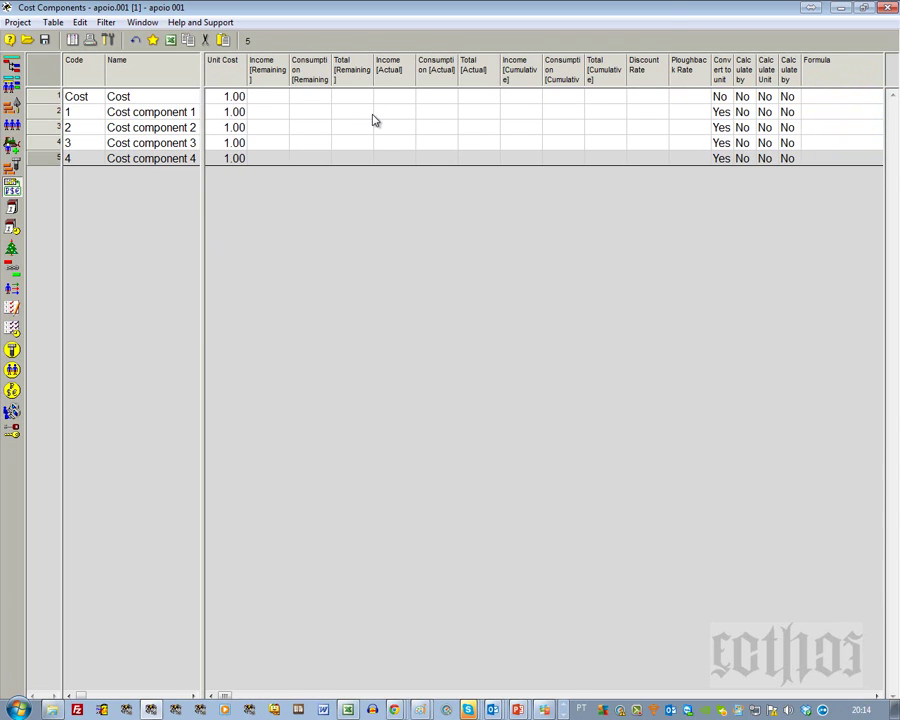
- Open the properties of Cost component 1 with its name ready for editing
{"action": "left_click", "coordinate": [52, 114]}
{"action": "right_click", "coordinate": [52, 114]}
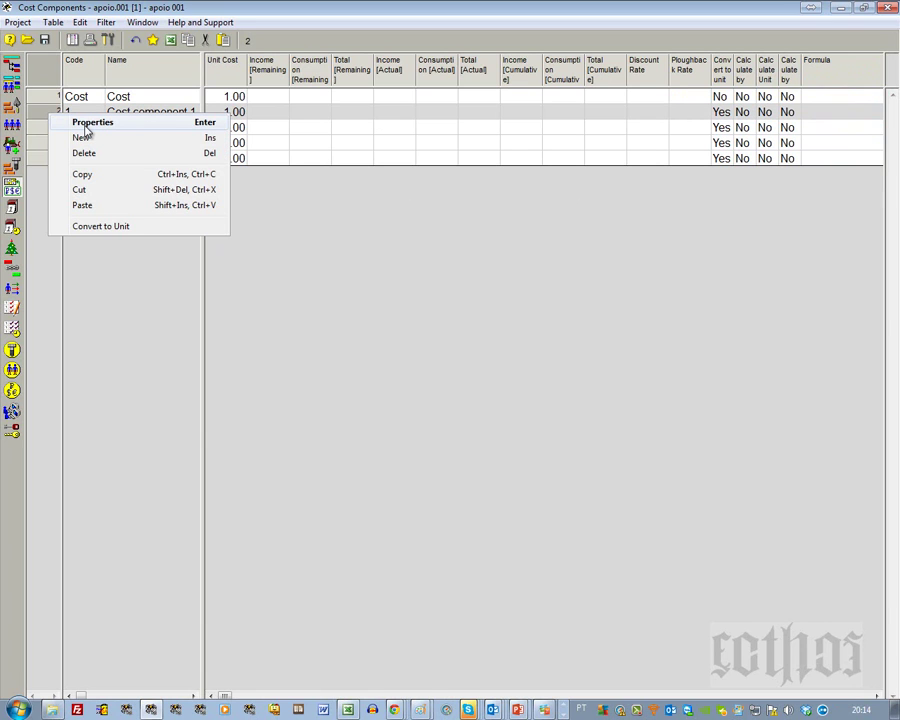
{"action": "left_click", "coordinate": [90, 123]}
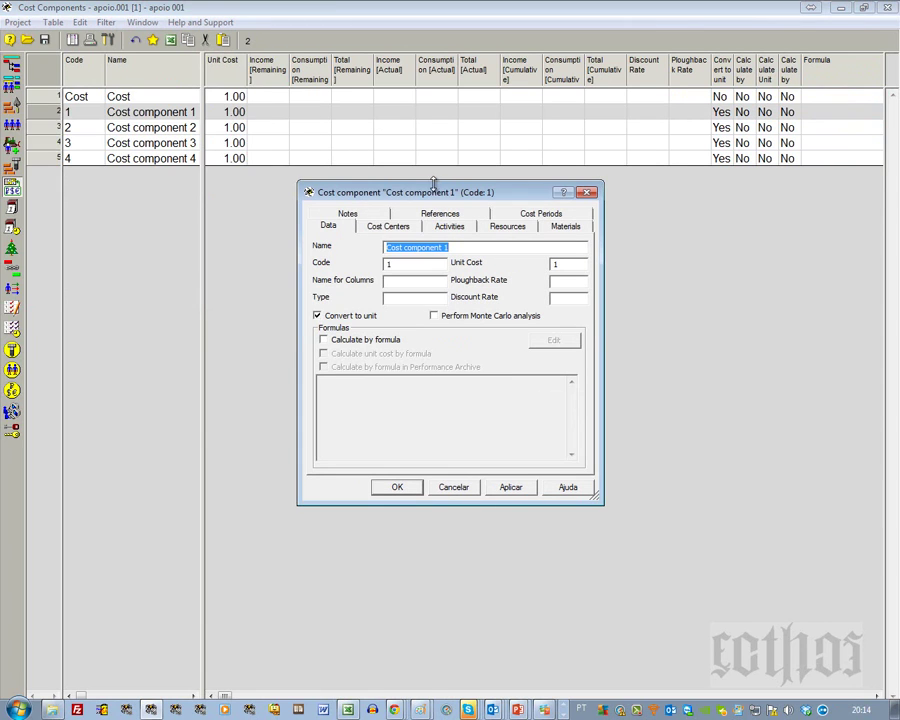
{"action": "left_click_drag", "start_coordinate": [437, 195], "coordinate": [447, 209]}
{"action": "left_click", "coordinate": [466, 262]}
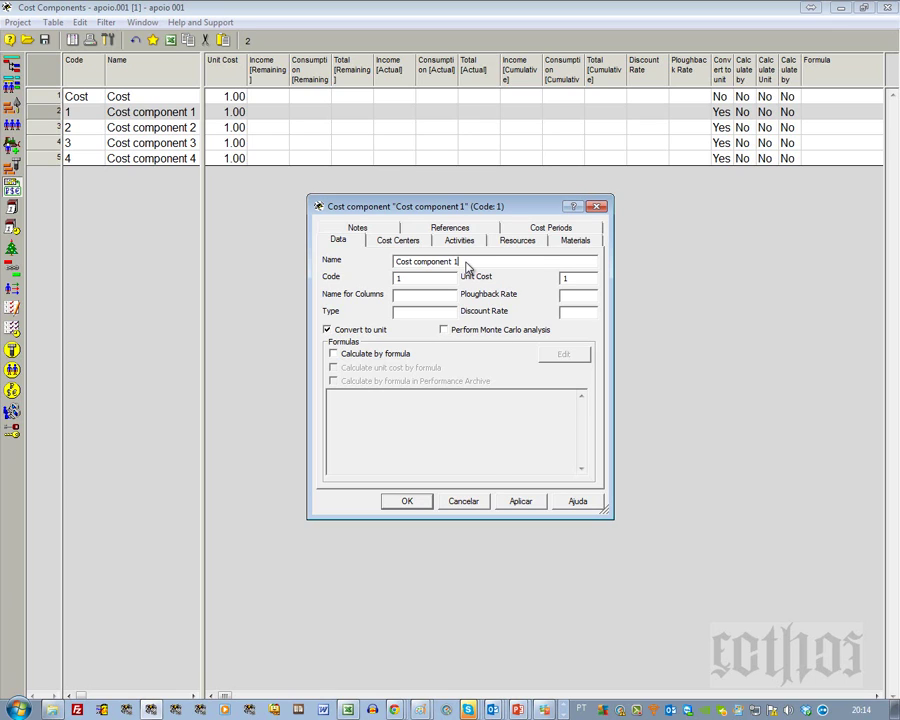
{"action": "mouse_move", "coordinate": [468, 709]}
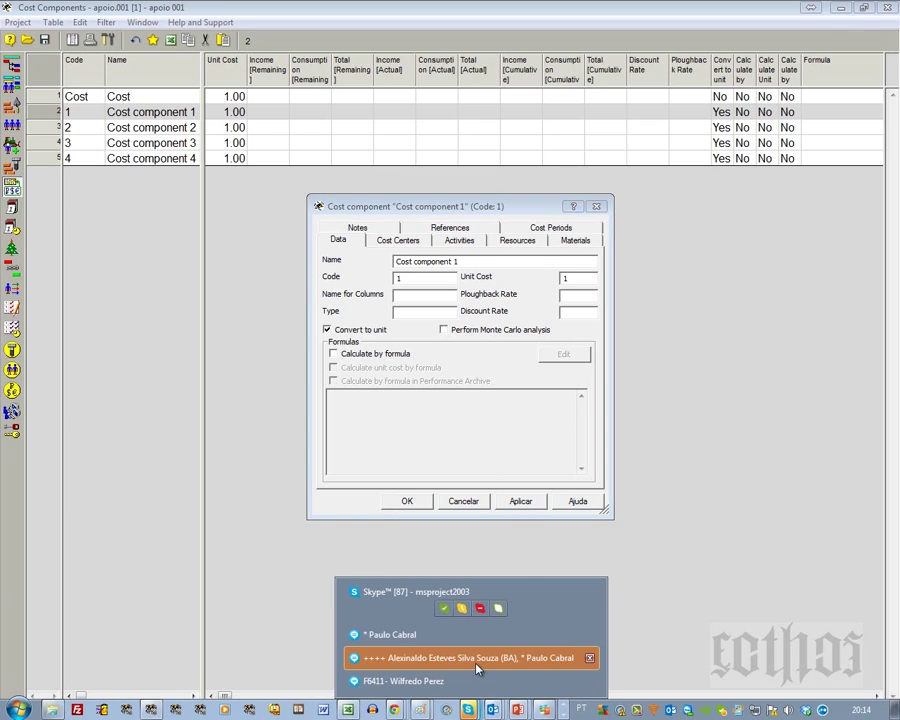
{"action": "left_click", "coordinate": [476, 662]}
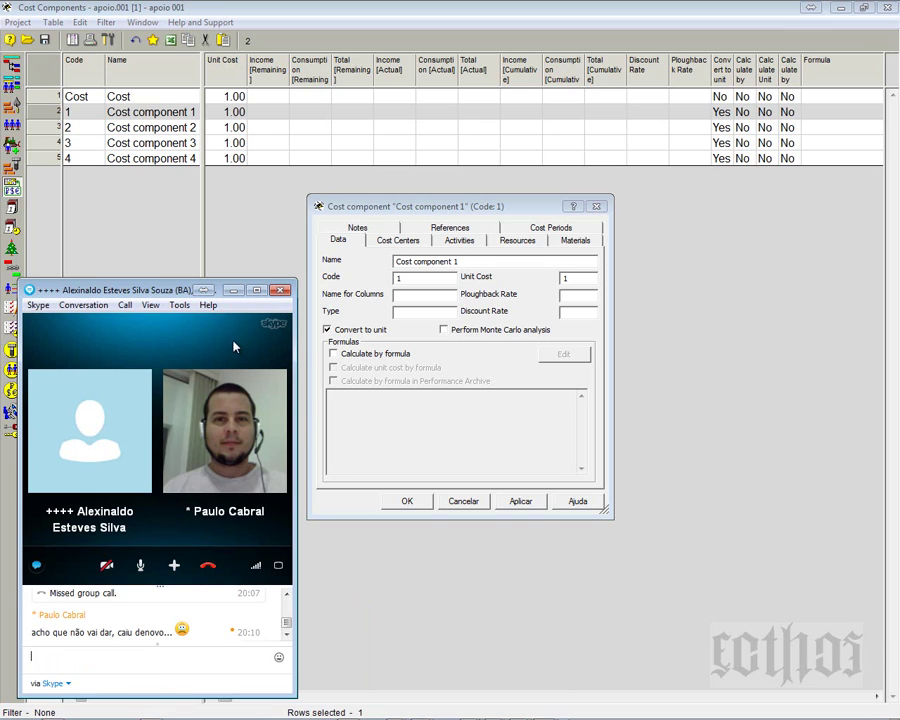
{"action": "left_click", "coordinate": [233, 290]}
- Switch to Paint, widen the canvas to 1250 px, and draw a rectangle about 214 × 62 px on its left half
{"action": "left_click", "coordinate": [19, 709]}
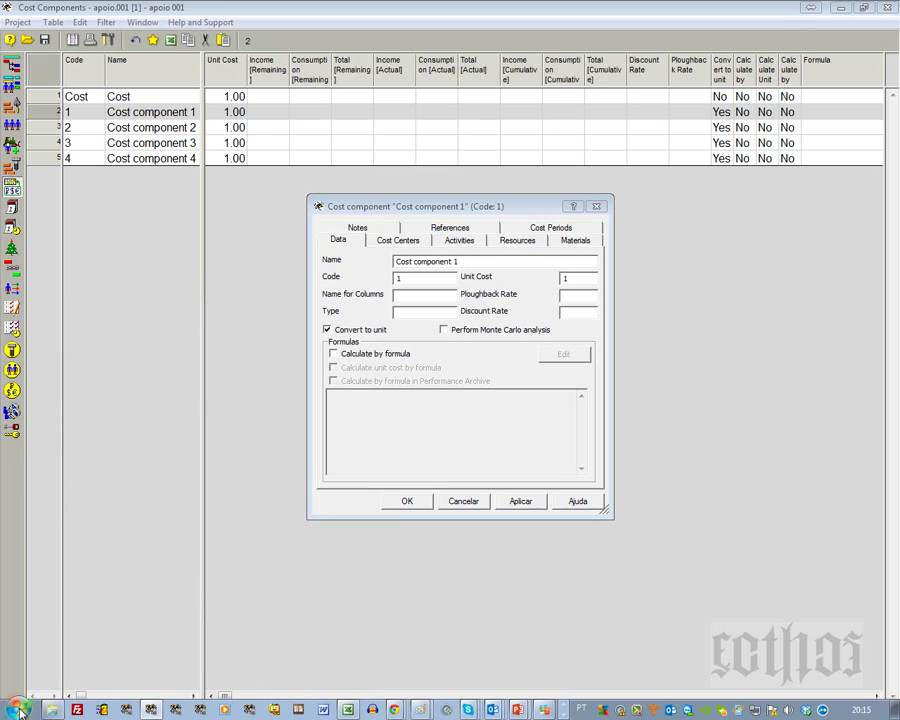
{"action": "left_click", "coordinate": [90, 275]}
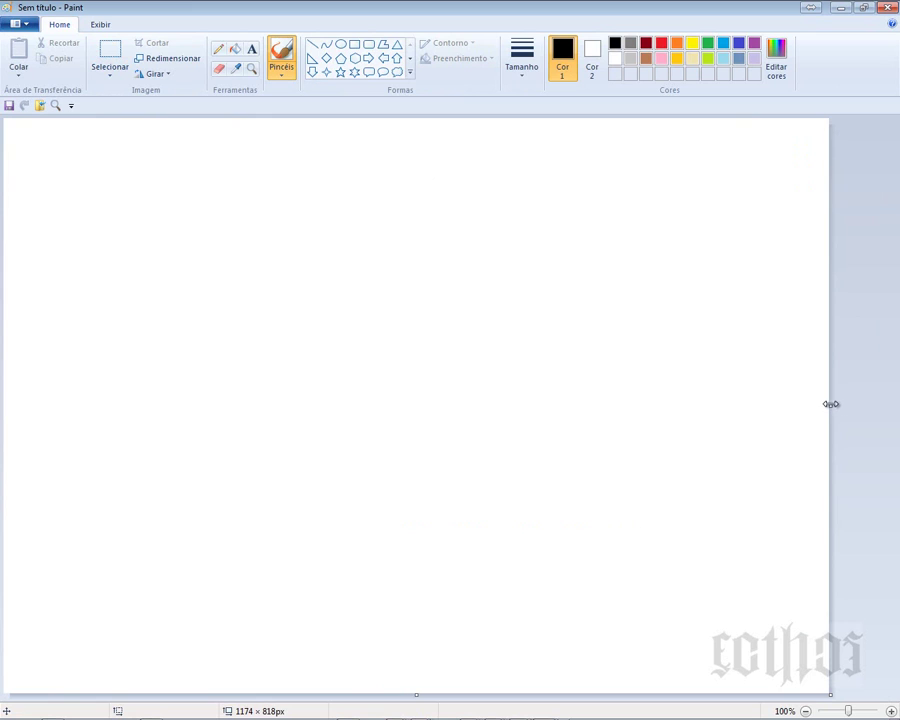
{"action": "left_click_drag", "start_coordinate": [830, 404], "coordinate": [882, 404]}
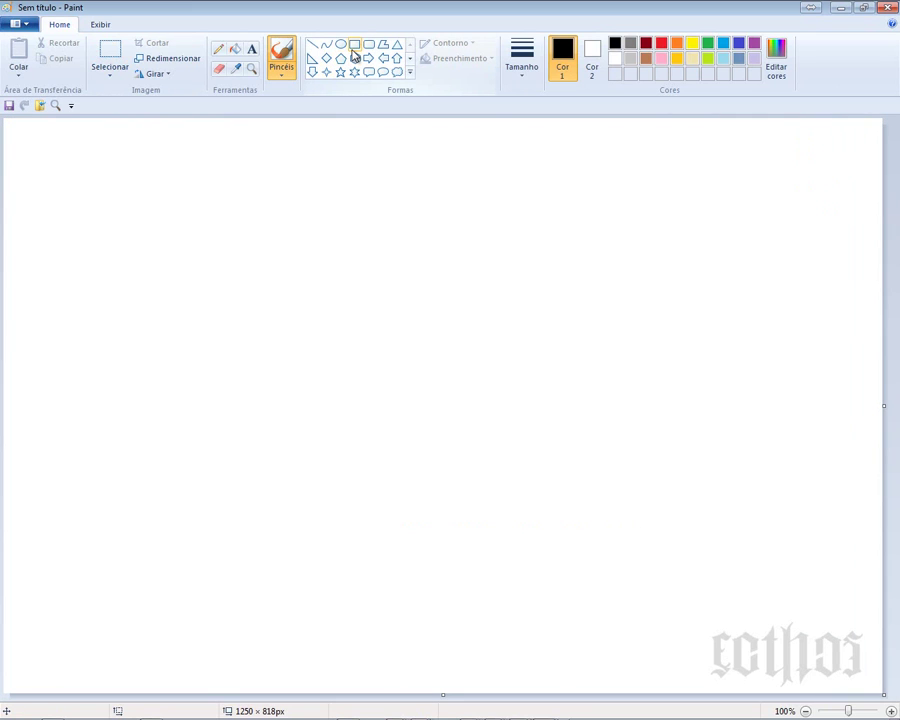
{"action": "left_click", "coordinate": [354, 45]}
{"action": "left_click_drag", "start_coordinate": [118, 250], "coordinate": [269, 293]}
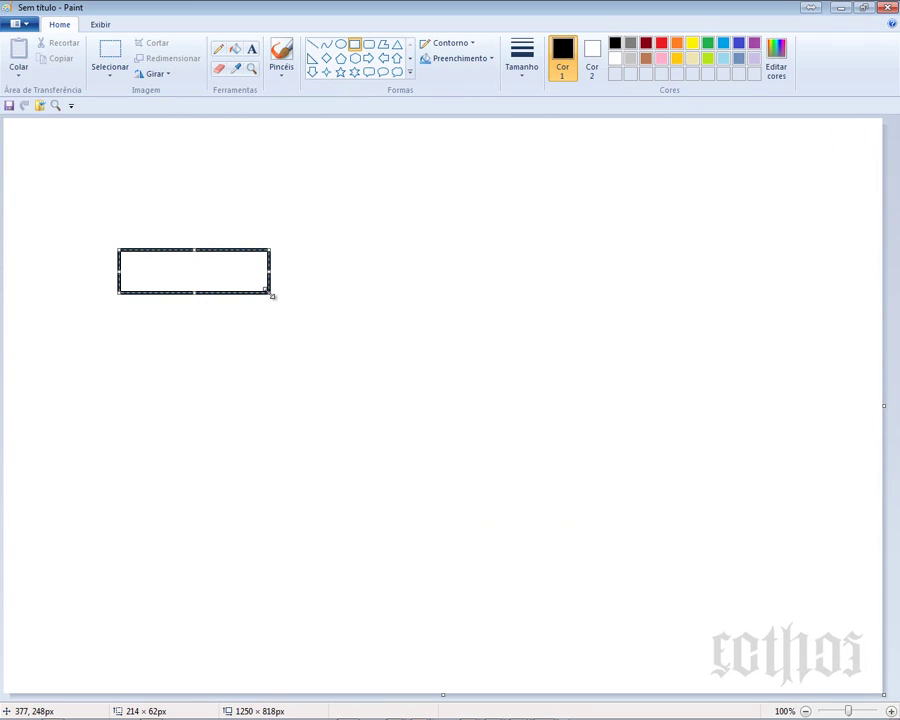
- Draw three lines fanning out from the rectangle to three stacked rectangles, each about 225 px wide and 52 to 62 px high
{"action": "left_click", "coordinate": [312, 44]}
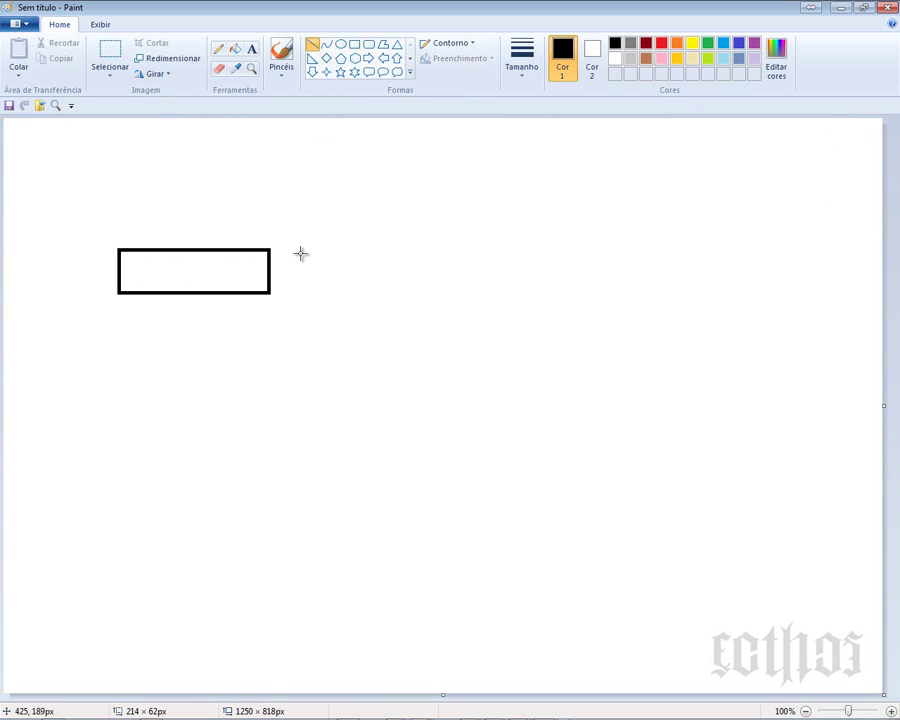
{"action": "mouse_move", "coordinate": [270, 269]}
{"action": "left_mouse_down"}
{"action": "mouse_move", "coordinate": [448, 168]}
{"action": "mouse_move", "coordinate": [613, 187]}
{"action": "left_mouse_up"}
{"action": "left_click", "coordinate": [354, 44]}
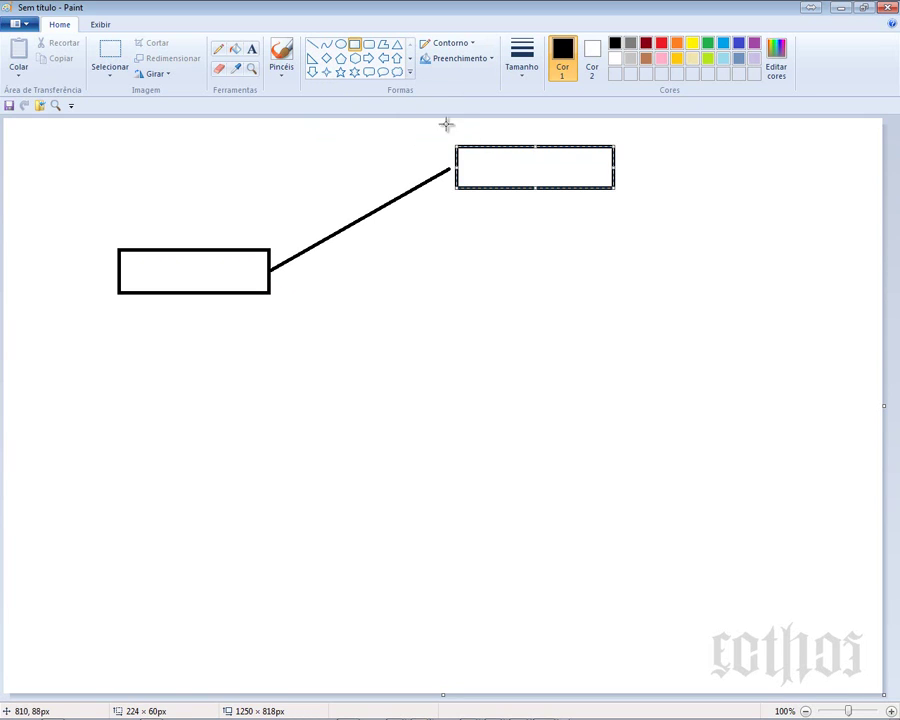
{"action": "left_click", "coordinate": [316, 44]}
{"action": "mouse_move", "coordinate": [272, 273]}
{"action": "left_mouse_down"}
{"action": "mouse_move", "coordinate": [457, 244]}
{"action": "mouse_move", "coordinate": [616, 254]}
{"action": "left_mouse_up"}
{"action": "left_click", "coordinate": [354, 44]}
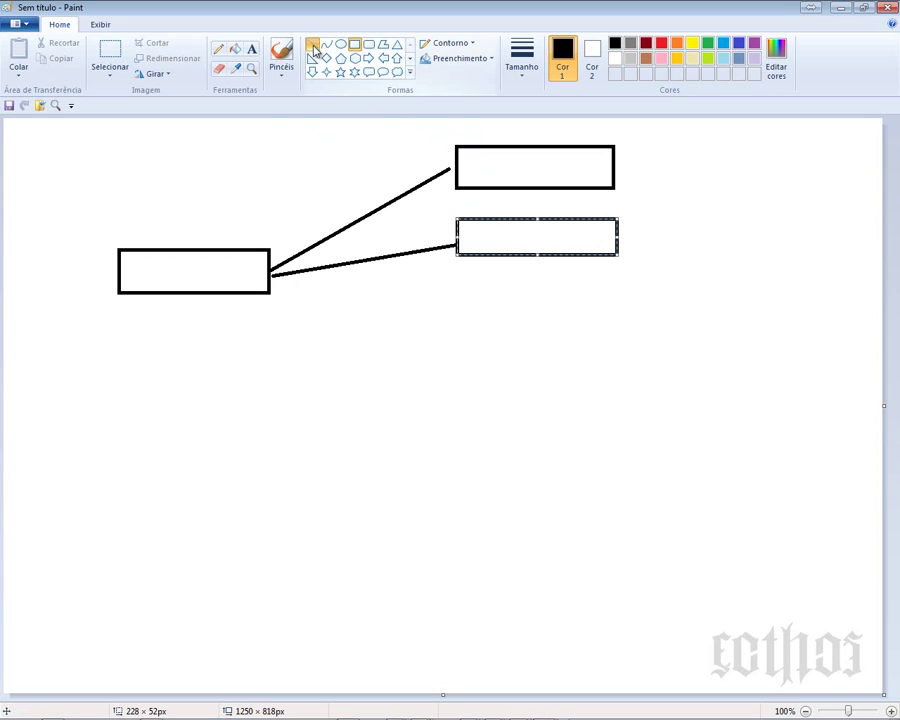
{"action": "left_click", "coordinate": [314, 48]}
{"action": "mouse_move", "coordinate": [272, 278]}
{"action": "left_mouse_down"}
{"action": "mouse_move", "coordinate": [455, 314]}
{"action": "mouse_move", "coordinate": [585, 323]}
{"action": "mouse_move", "coordinate": [618, 337]}
{"action": "left_mouse_up"}
{"action": "left_click", "coordinate": [354, 44]}
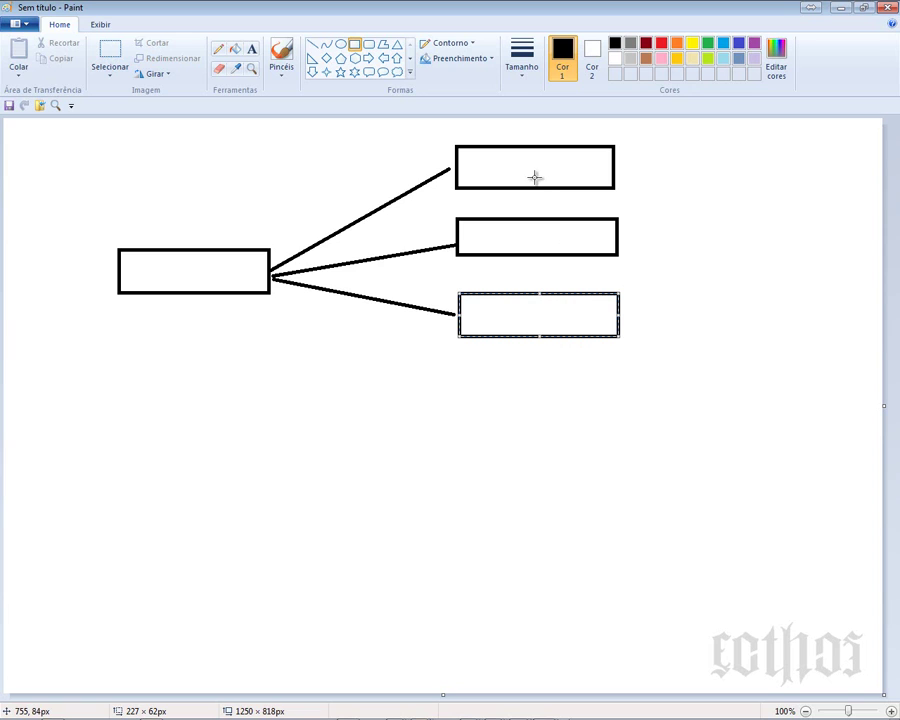
- Colour the outline of the lowest of the three stacked rectangles green and fill it with the same green
{"action": "left_click", "coordinate": [661, 43]}
{"action": "left_click", "coordinate": [692, 43]}
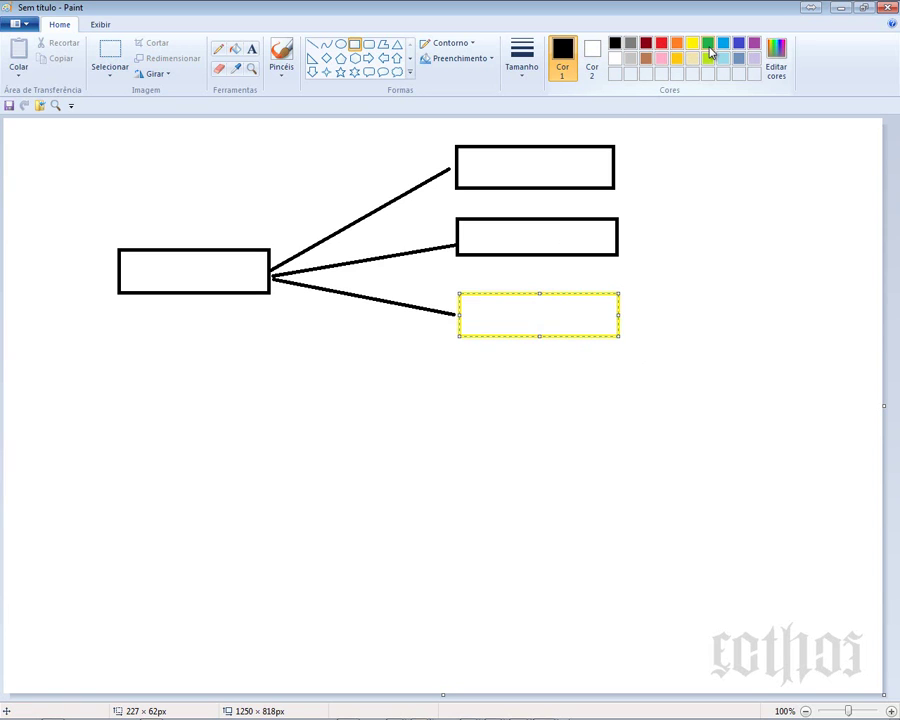
{"action": "left_click", "coordinate": [707, 43]}
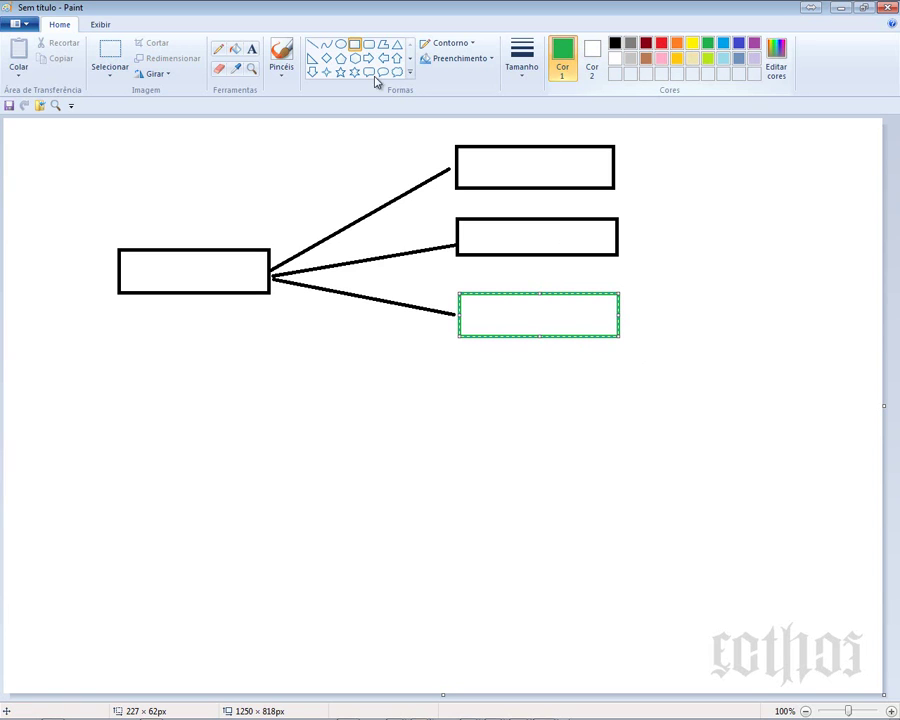
{"action": "left_click", "coordinate": [235, 48]}
{"action": "left_click", "coordinate": [539, 304]}
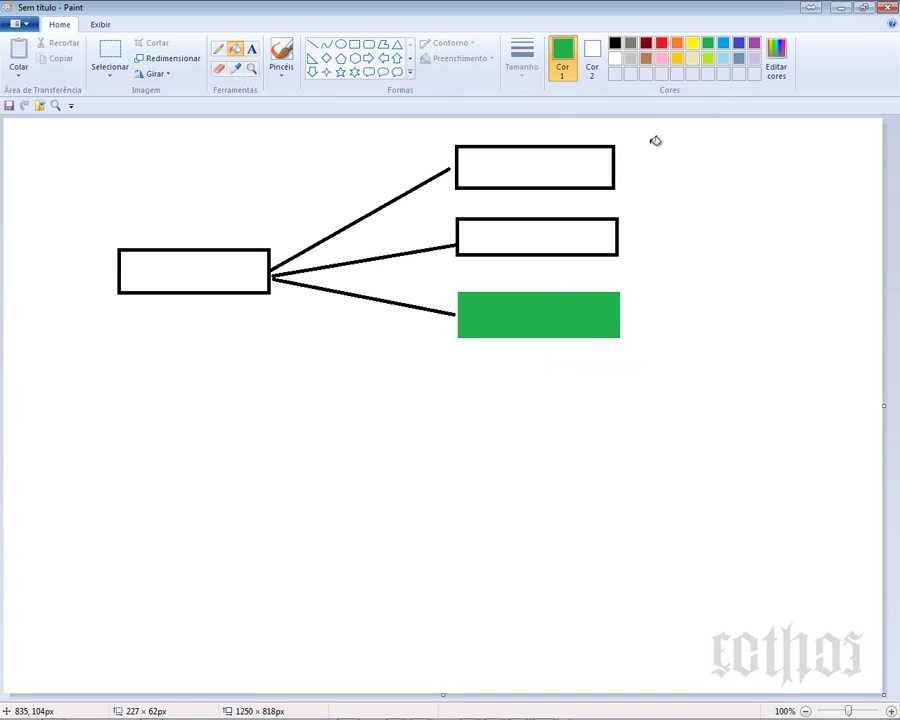
- Fill the middle stacked rectangle with lime, the upper one with indigo, and the single source rectangle with red
{"action": "left_click", "coordinate": [707, 58]}
{"action": "left_click", "coordinate": [541, 230]}
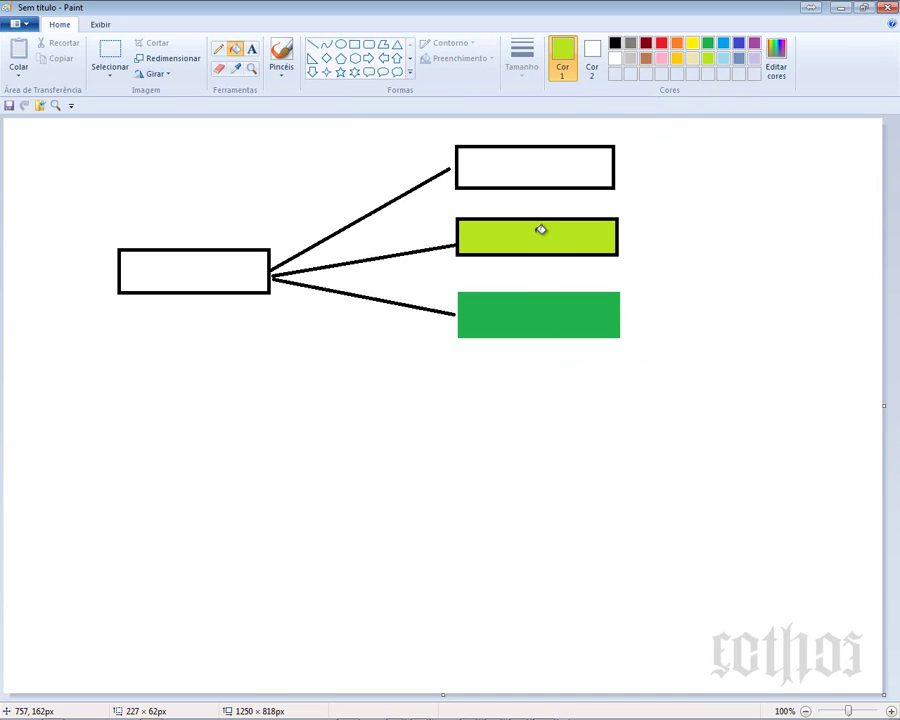
{"action": "left_click", "coordinate": [739, 43]}
{"action": "left_click", "coordinate": [587, 169]}
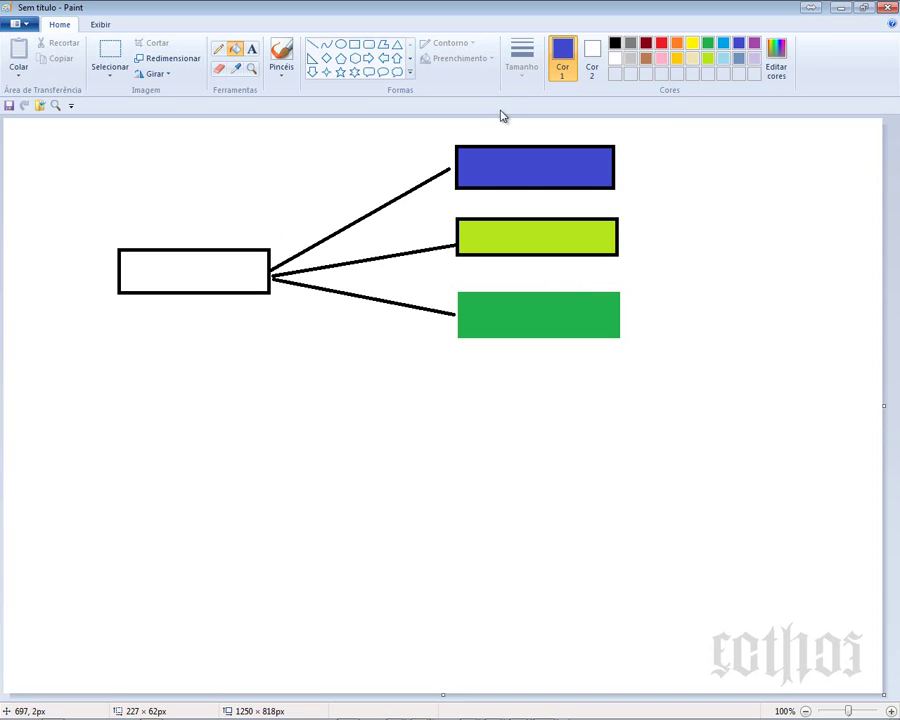
{"action": "left_click", "coordinate": [664, 44]}
{"action": "left_click", "coordinate": [177, 255]}
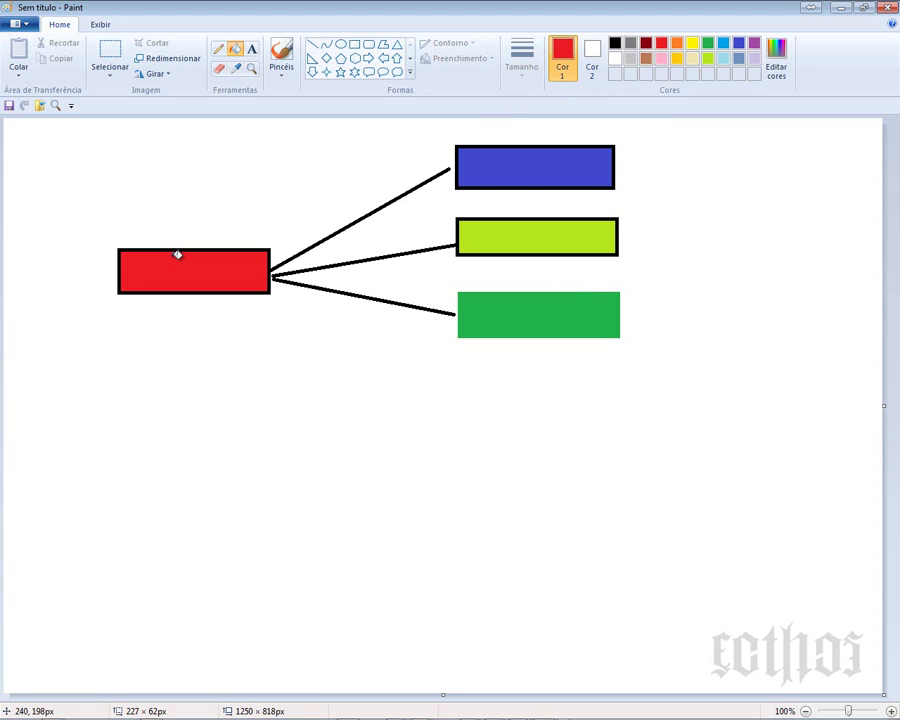
- Return to Spider Project and rename Cost component 1 as Salário in its properties
{"action": "left_click", "coordinate": [840, 7]}
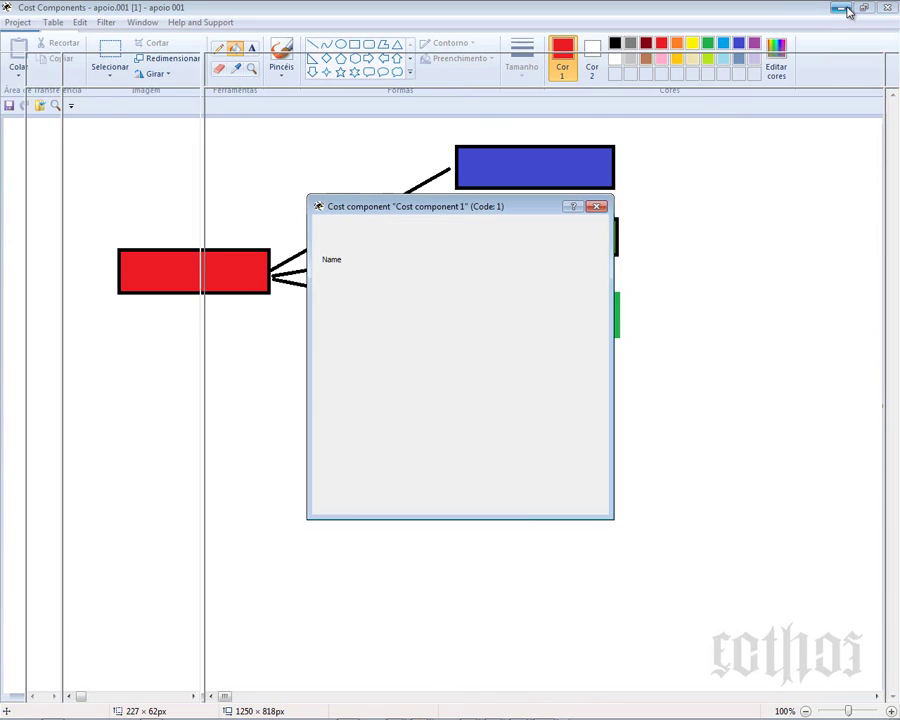
{"action": "left_click_drag", "start_coordinate": [460, 261], "coordinate": [326, 253]}
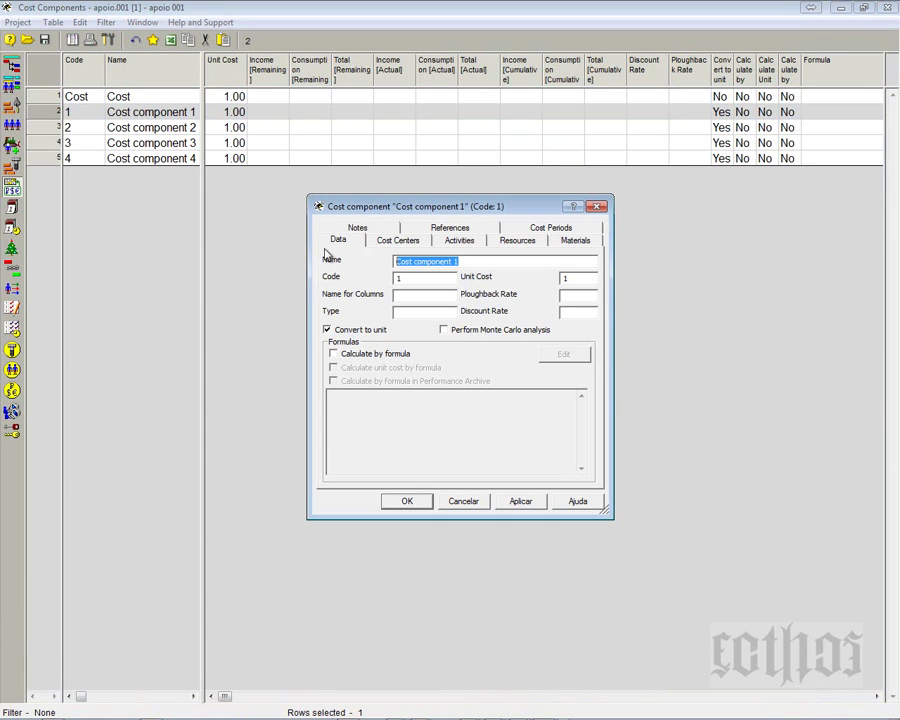
{"action": "type", "text": "Sal"}
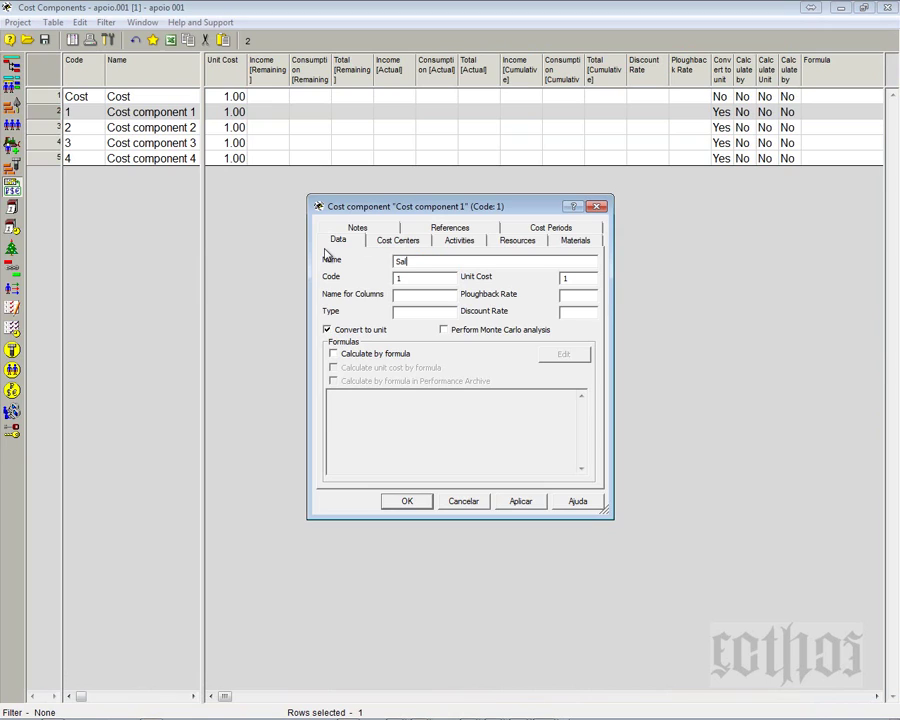
{"action": "type", "text": "ároioo"}
{"action": "key", "text": "BackSpace"}
{"action": "key", "text": "BackSpace"}
{"action": "key", "text": "BackSpace"}
{"action": "type", "text": "io"}
- Rename Cost component 2 as Impostos and Cost component 3 as Ajudas in the cost components table
{"action": "left_click", "coordinate": [131, 130]}
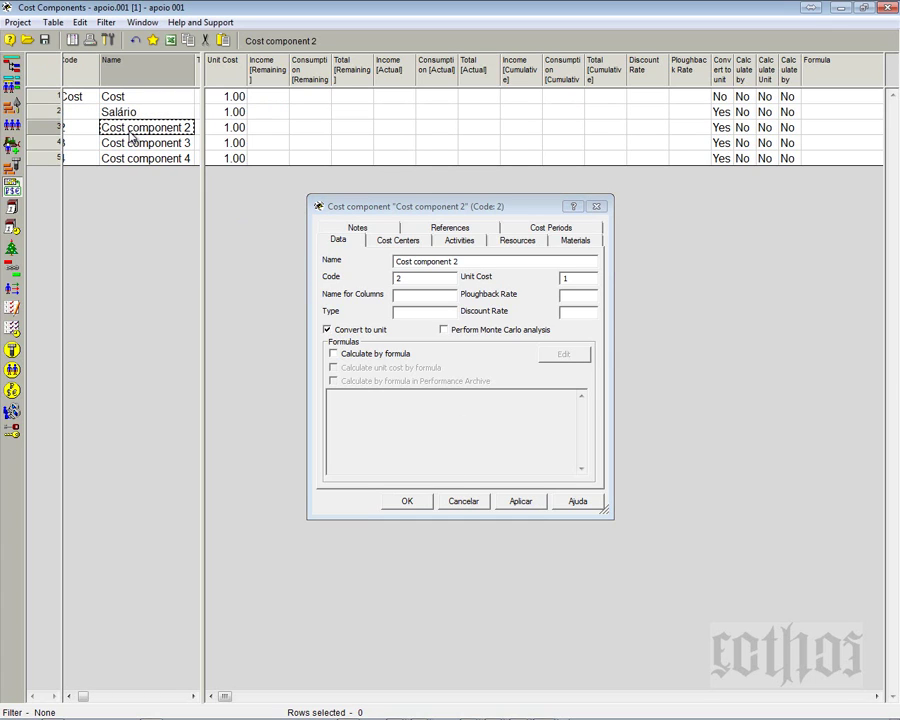
{"action": "type", "text": "Impostos"}
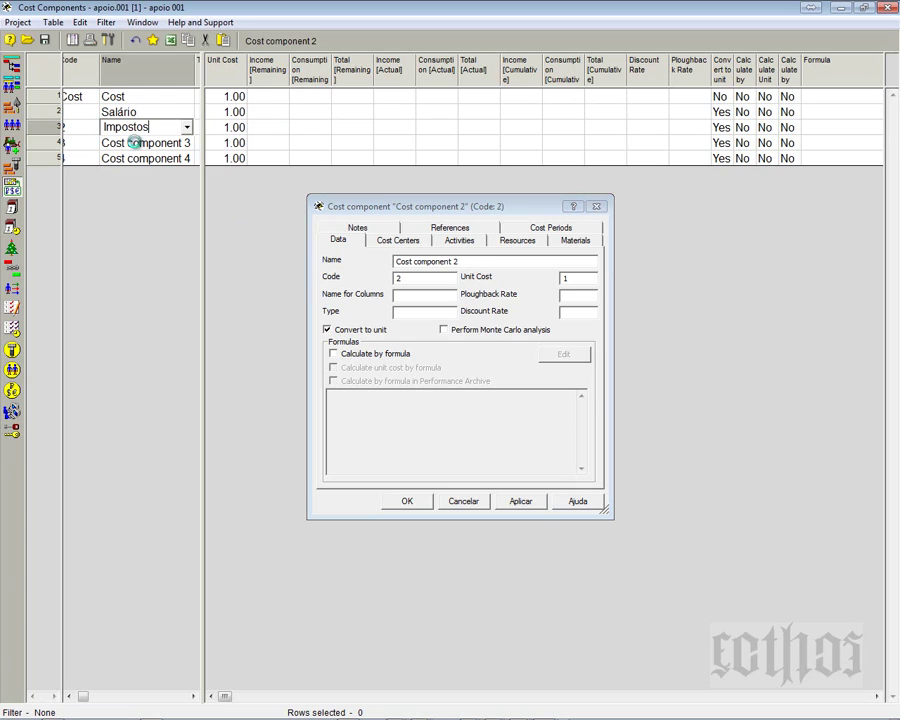
{"action": "left_click", "coordinate": [136, 146]}
{"action": "type", "text": "Ajudas"}
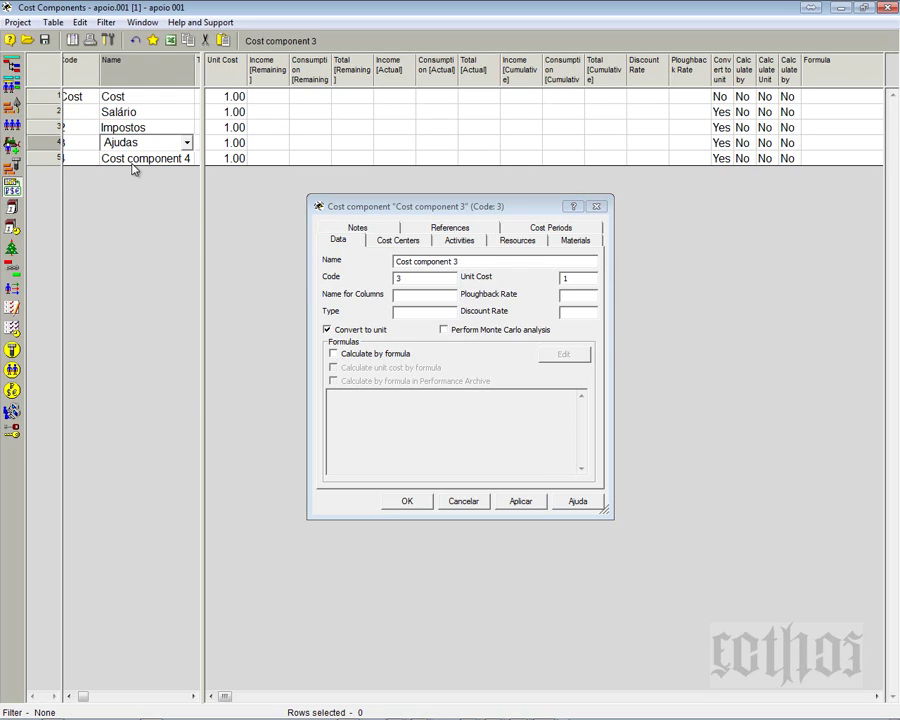
- Widen the table's frozen pane and Name column slightly, and rename Cost component 4 as Alimentação
{"action": "left_click", "coordinate": [138, 160]}
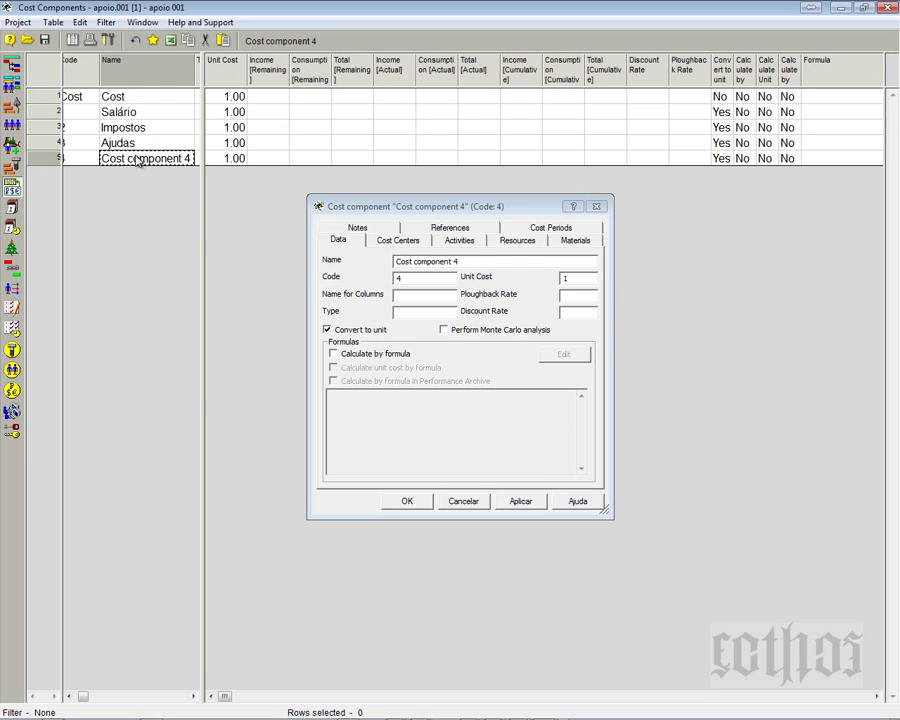
{"action": "left_click", "coordinate": [71, 697]}
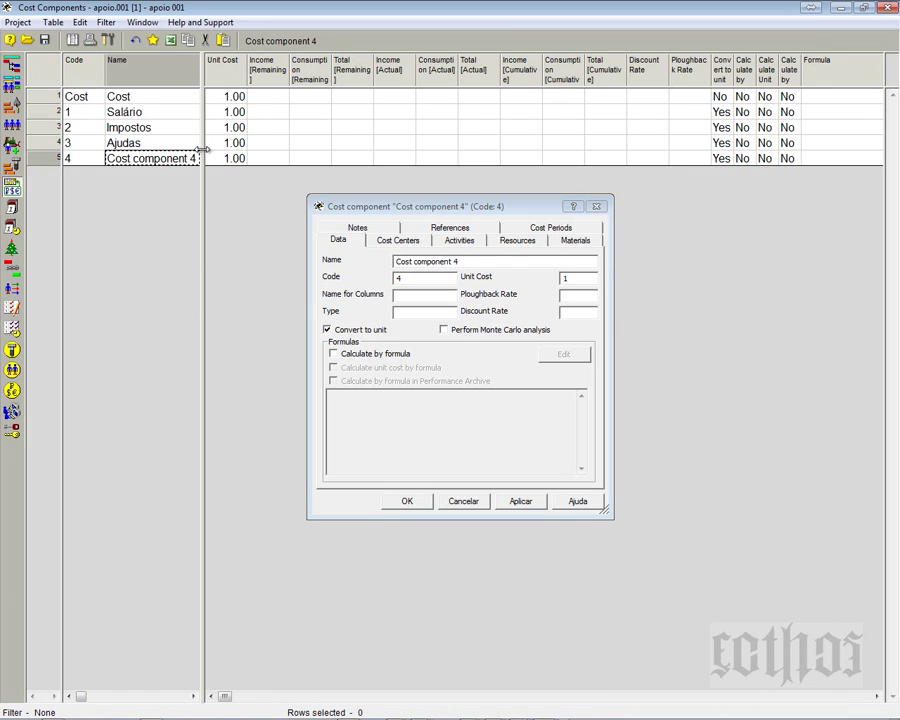
{"action": "left_click_drag", "start_coordinate": [202, 153], "coordinate": [213, 155]}
{"action": "left_click_drag", "start_coordinate": [200, 73], "coordinate": [205, 73]}
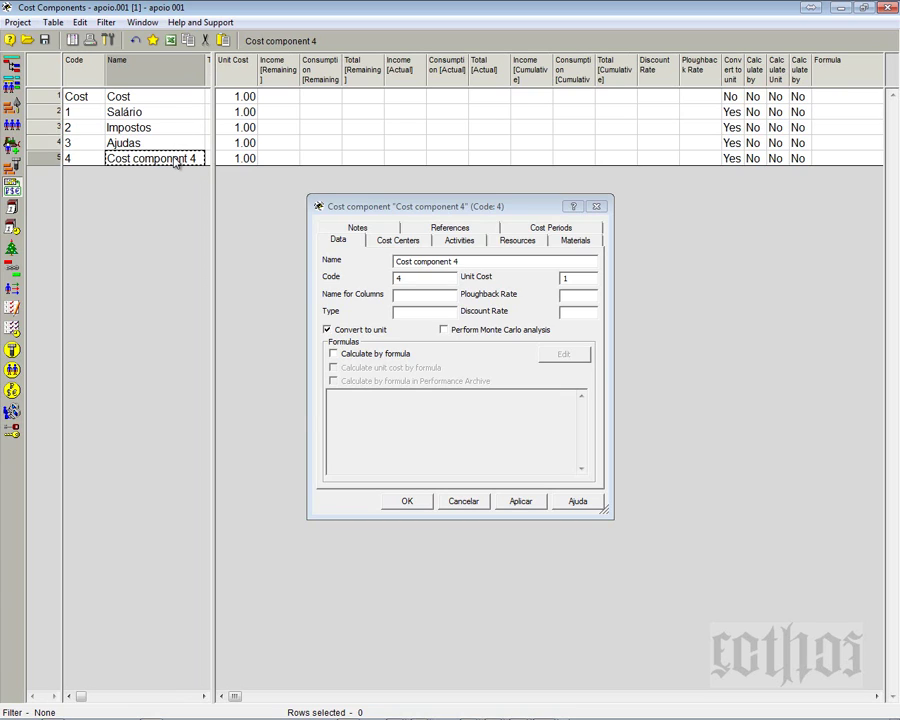
{"action": "type", "text": "Alimentação"}
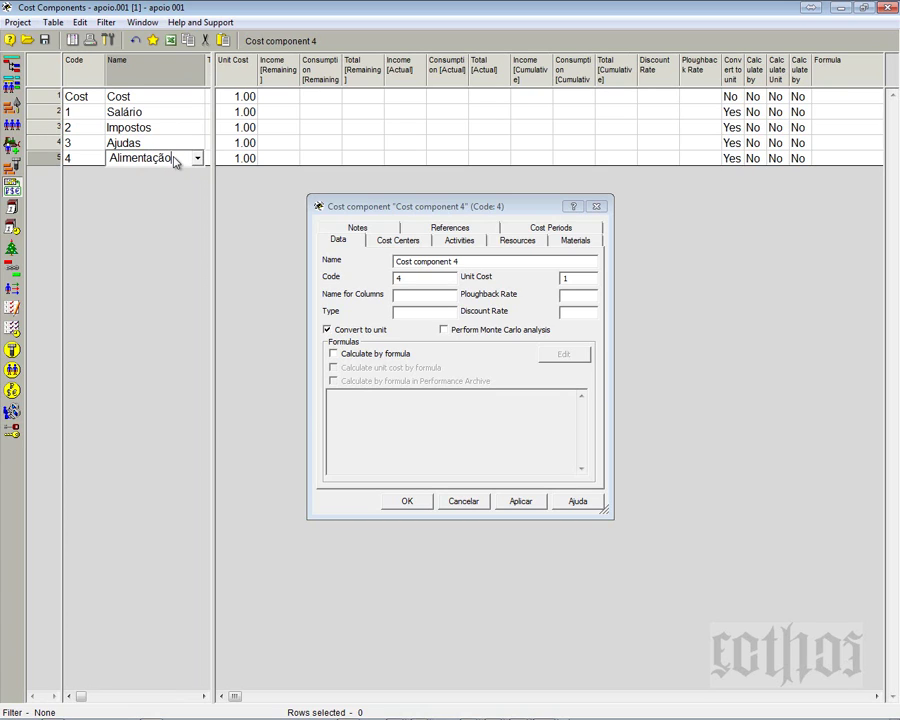
{"action": "left_click", "coordinate": [162, 128]}
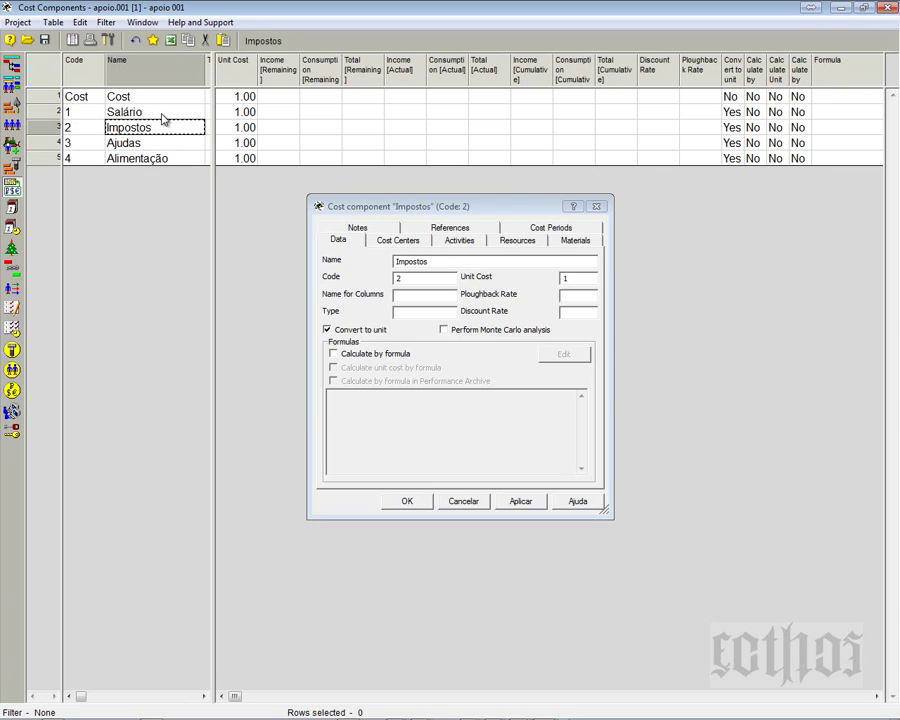
- Widen the frozen pane to expose the Type column and set the type to MO for Salário, Impostos, Ajudas and Alimentação
{"action": "left_click_drag", "start_coordinate": [210, 88], "coordinate": [263, 96]}
{"action": "left_click", "coordinate": [215, 115]}
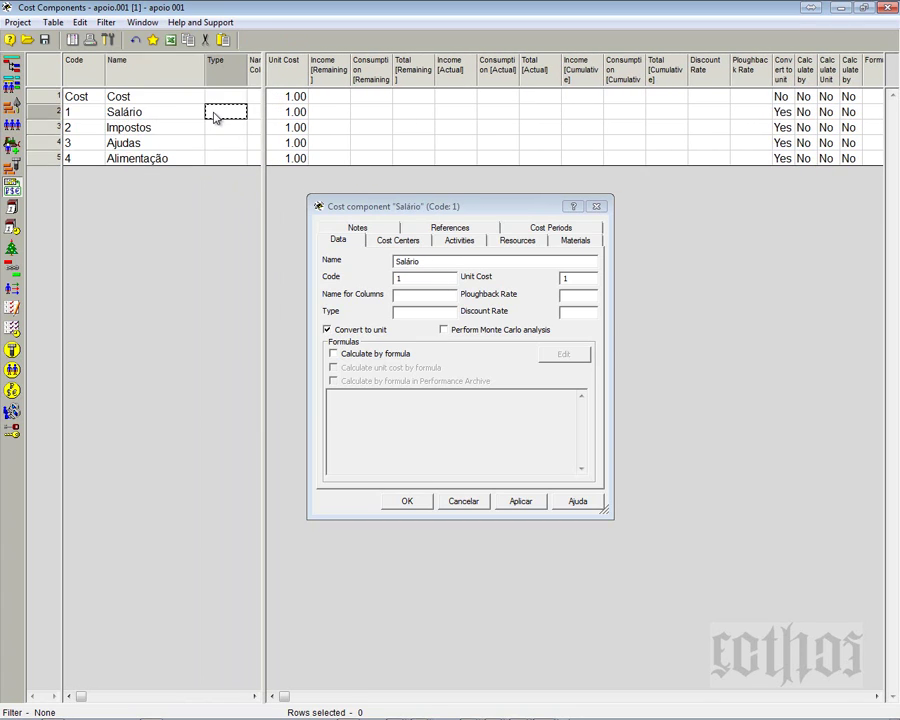
{"action": "type", "text": "MO"}
{"action": "left_click", "coordinate": [216, 131]}
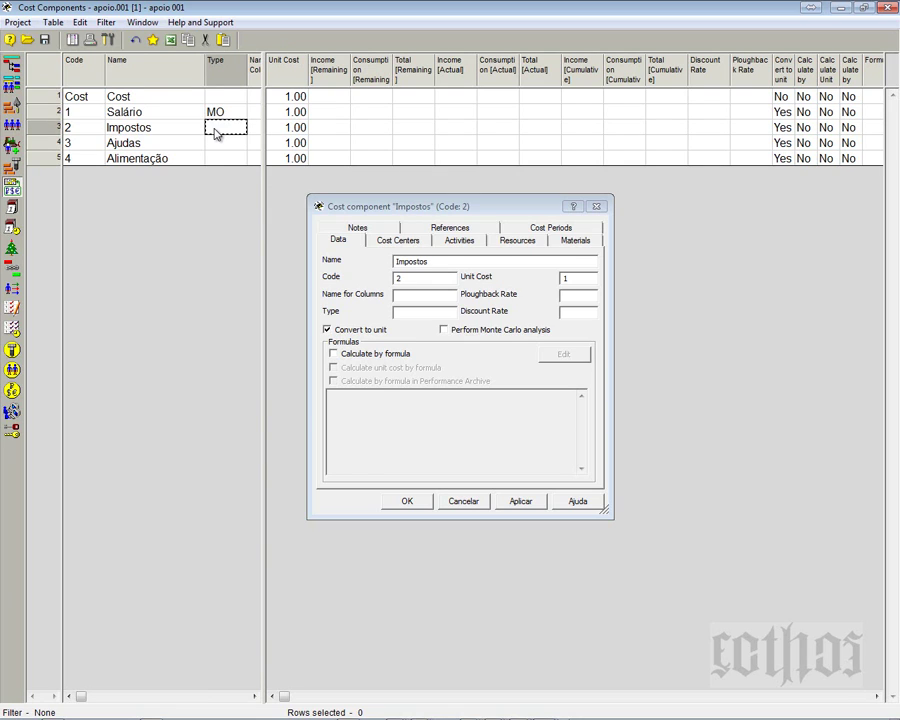
{"action": "type", "text": "MO"}
{"action": "left_click", "coordinate": [213, 146]}
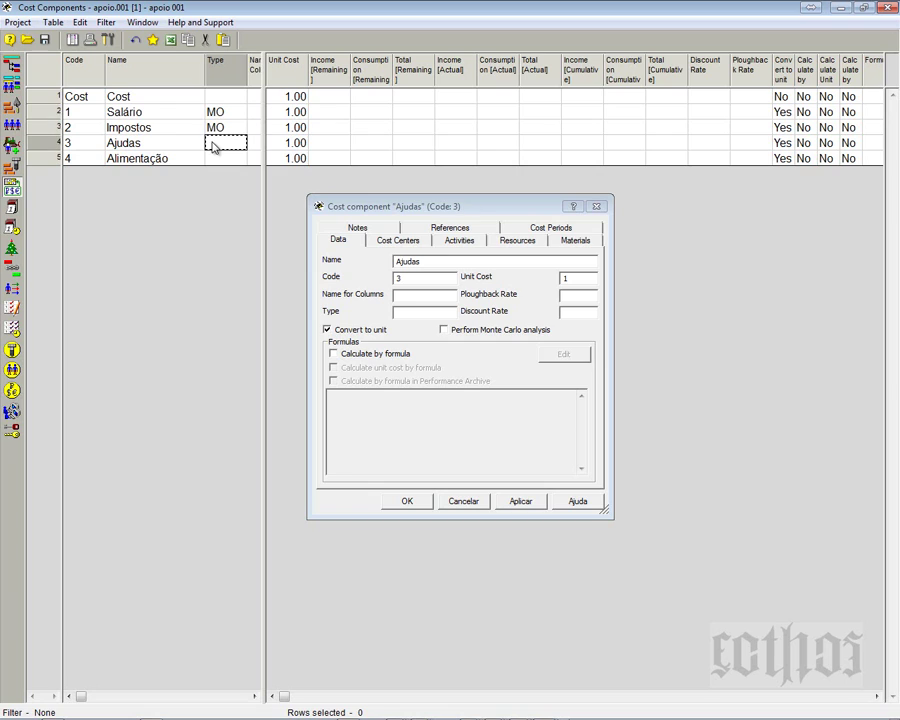
{"action": "type", "text": "MO"}
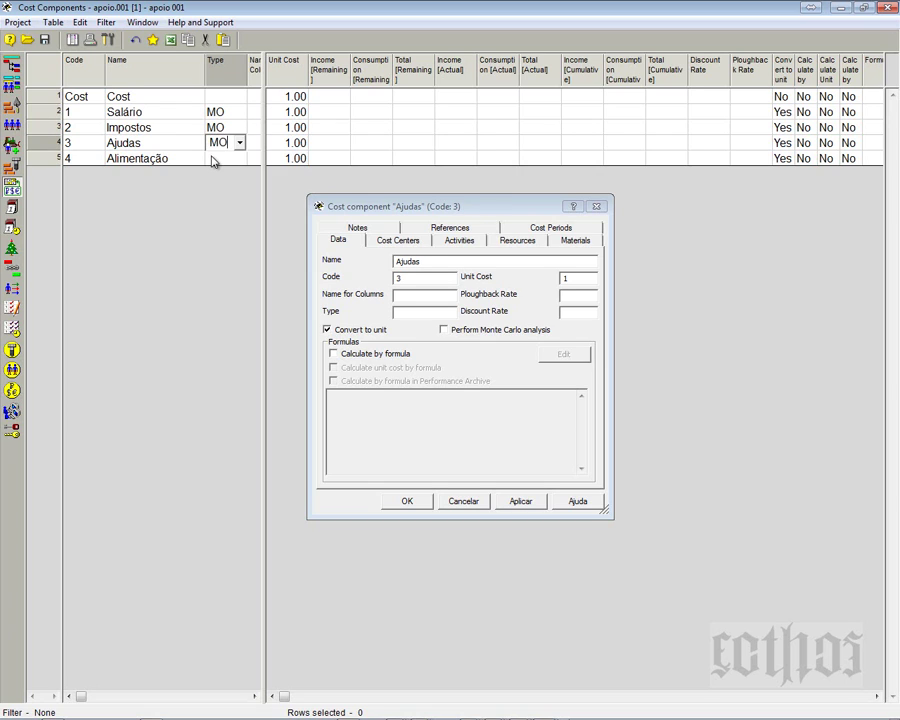
{"action": "left_click", "coordinate": [213, 160]}
{"action": "type", "text": "MO"}
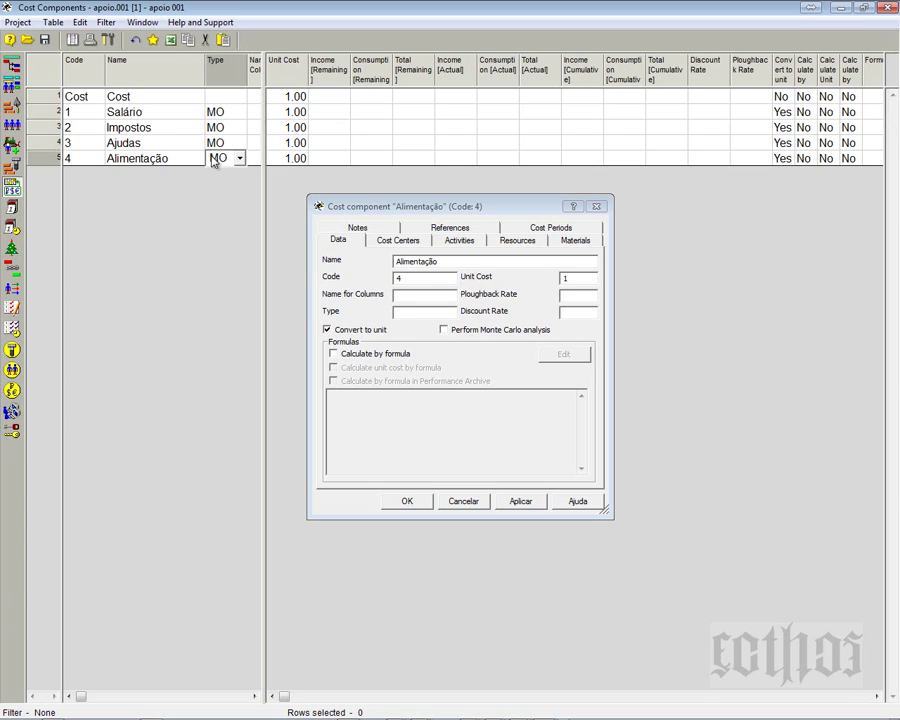
{"action": "left_click", "coordinate": [195, 148]}
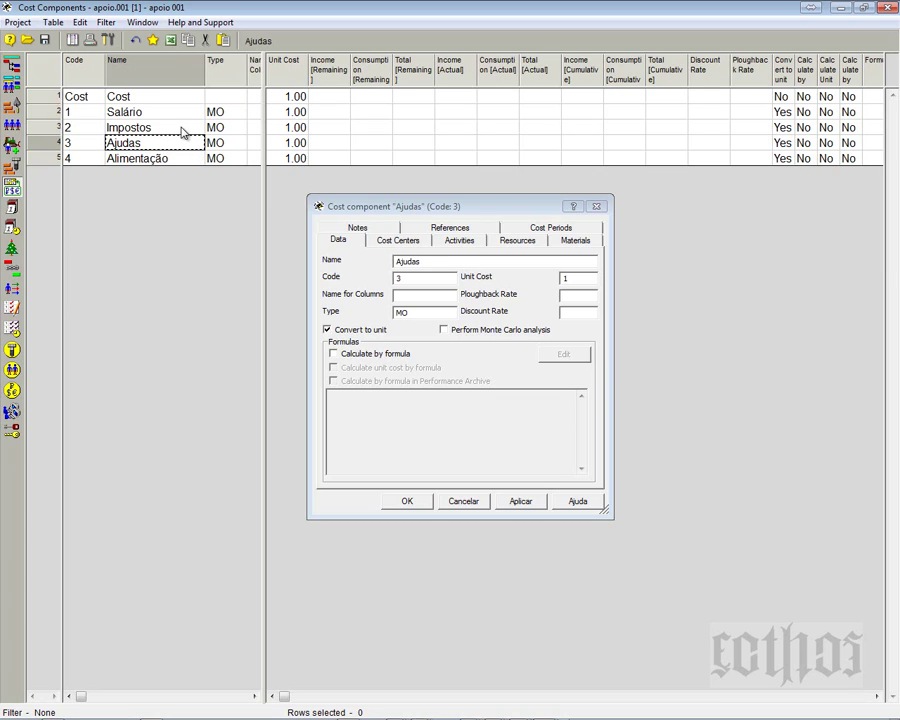
{"action": "left_click", "coordinate": [221, 115]}
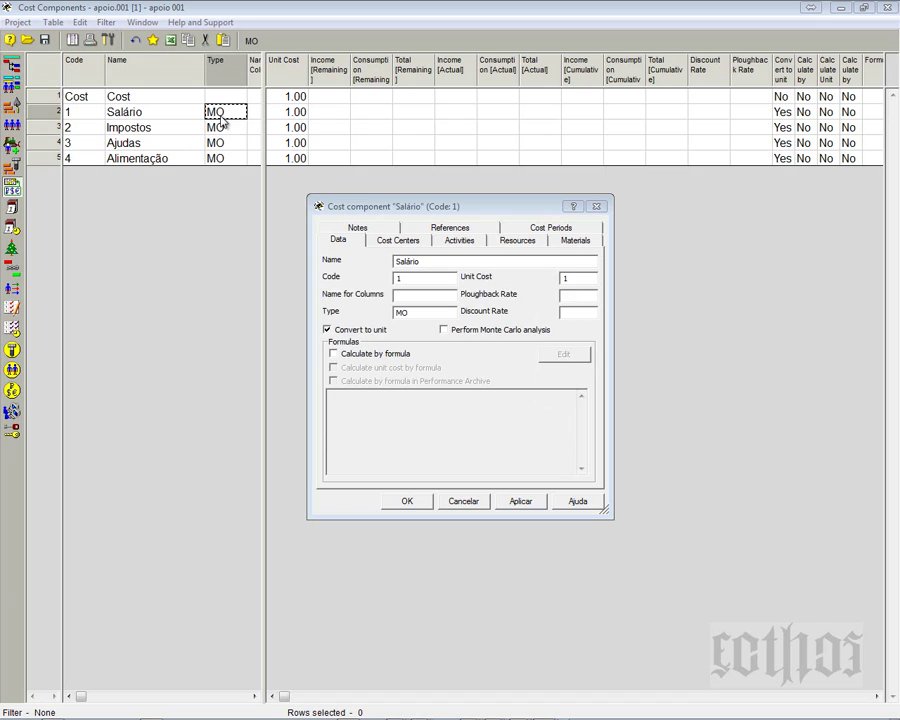
- Switch to Paint and draw a grey-outlined, grey-filled rectangle about 209 by 55 px well below the red rectangle
{"action": "key", "text": "alt+Tab"}
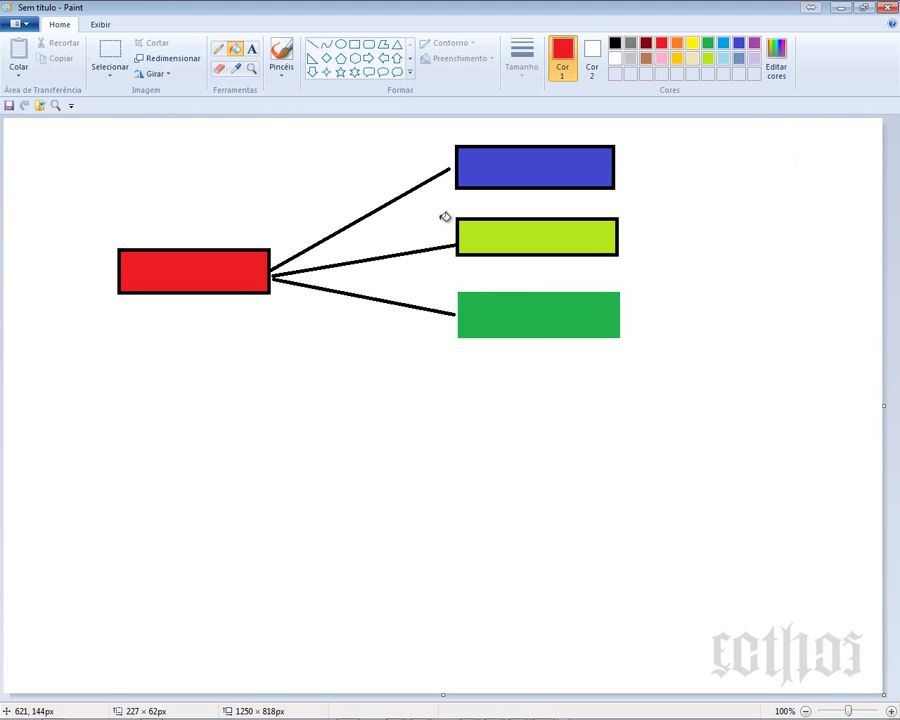
{"action": "left_click", "coordinate": [354, 44]}
{"action": "left_click_drag", "start_coordinate": [127, 510], "coordinate": [274, 548]}
{"action": "left_click", "coordinate": [724, 45]}
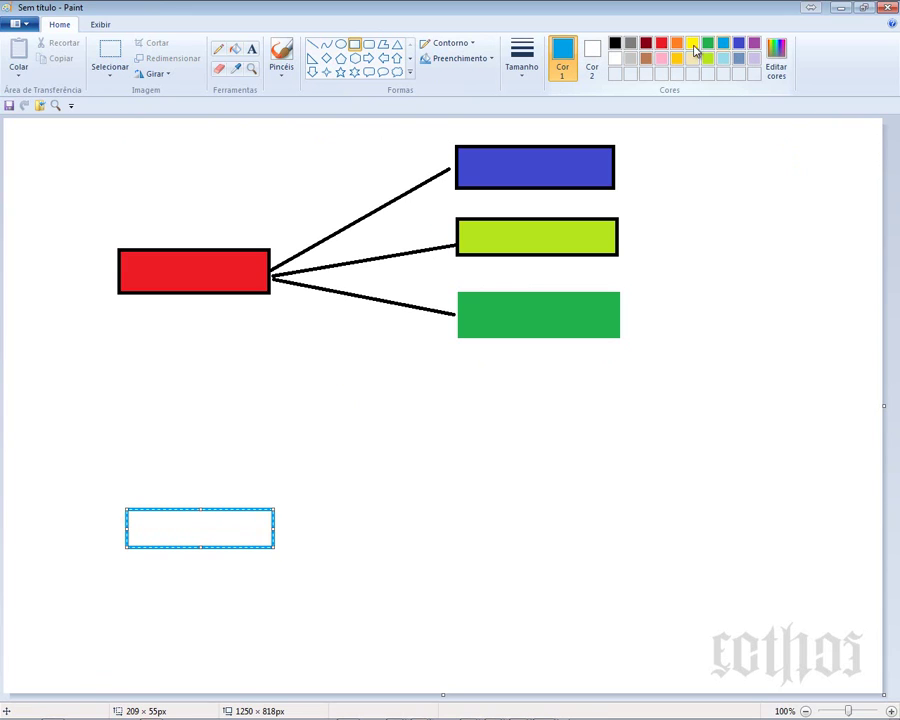
{"action": "left_click", "coordinate": [631, 44]}
{"action": "left_click", "coordinate": [234, 48]}
{"action": "left_click", "coordinate": [214, 520]}
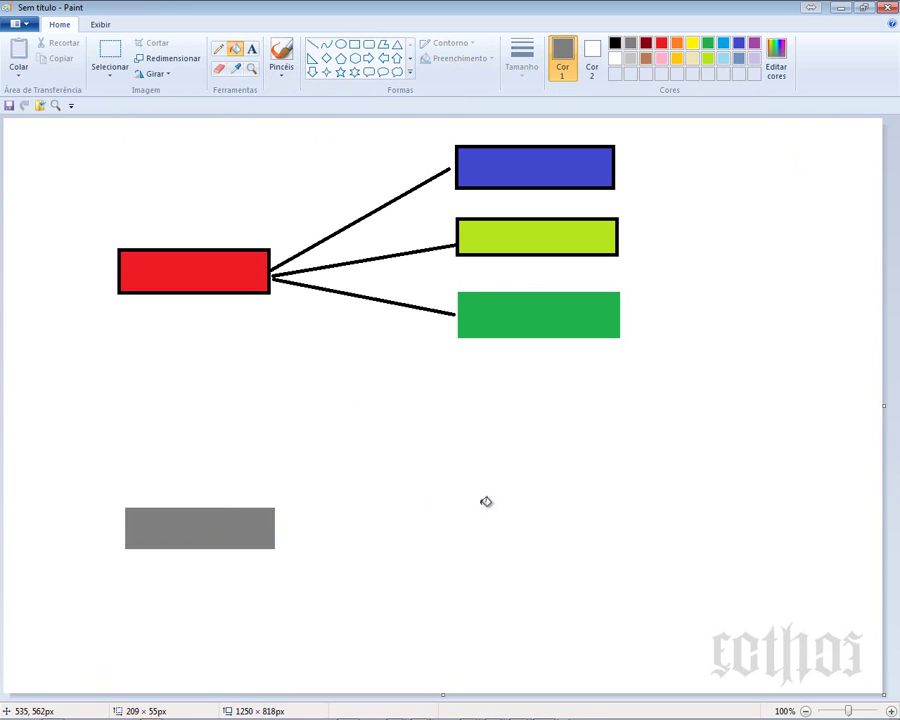
- Draw two grey lines from the grey rectangle, ending at two stacked grey-outlined rectangles, each about 242 by 60 px
{"action": "left_click", "coordinate": [314, 46]}
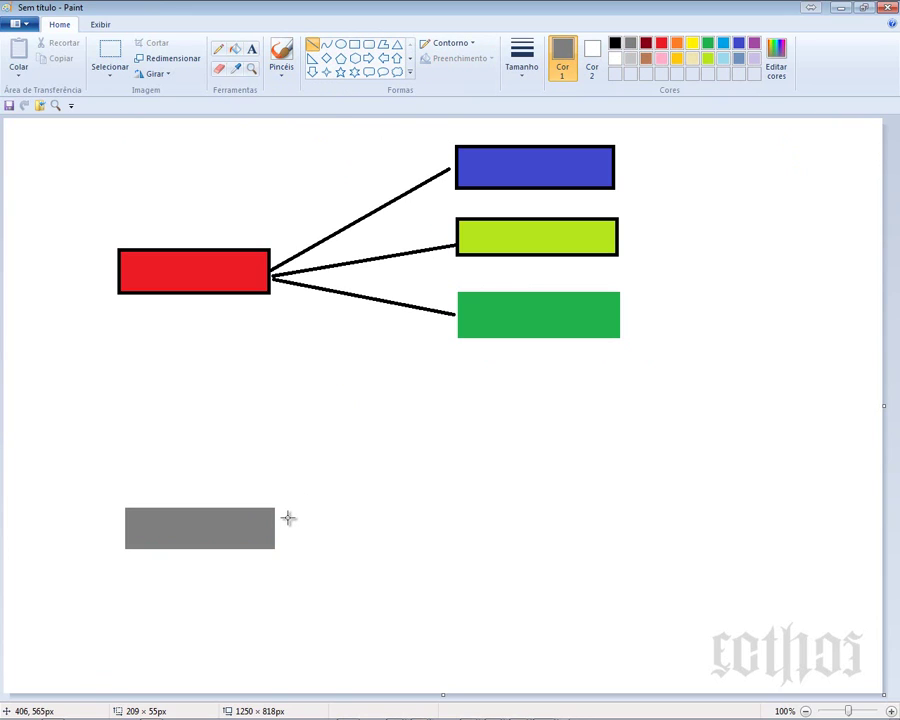
{"action": "left_click_drag", "start_coordinate": [276, 522], "coordinate": [424, 431]}
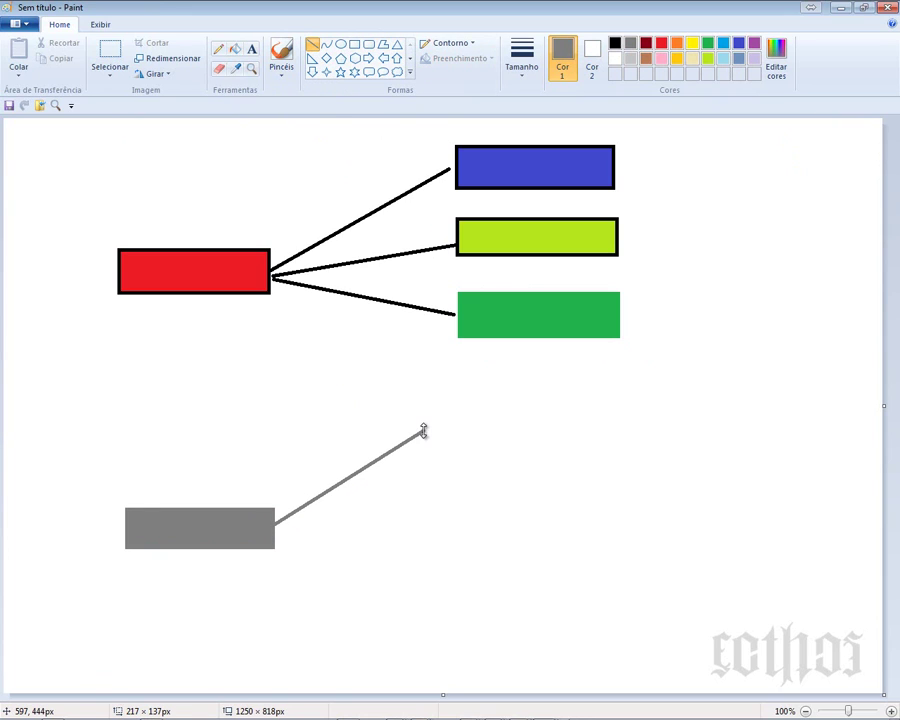
{"action": "left_click", "coordinate": [354, 44]}
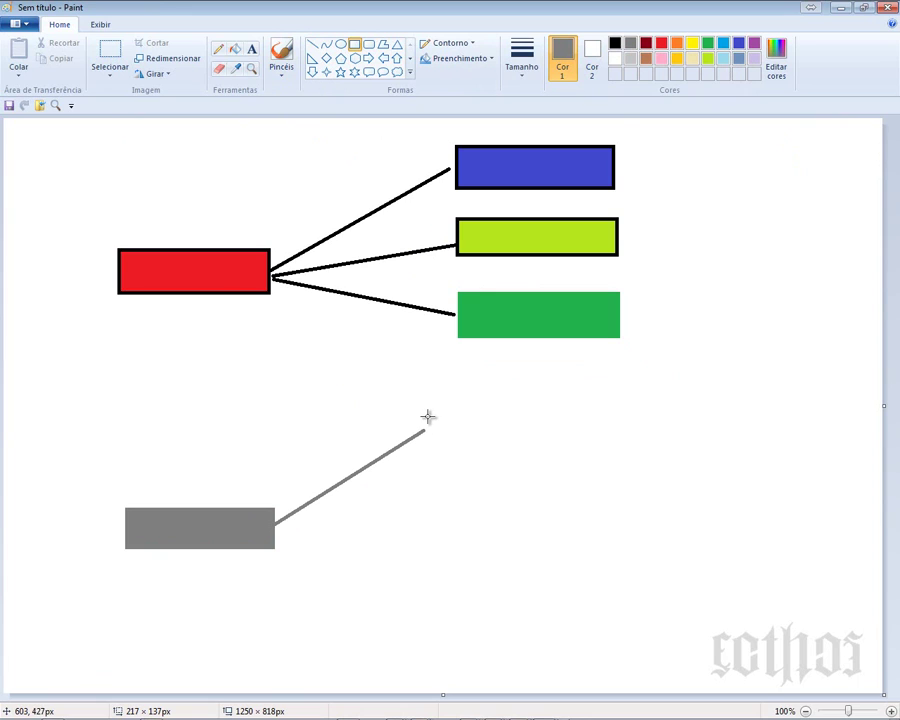
{"action": "left_click_drag", "start_coordinate": [427, 414], "coordinate": [597, 456]}
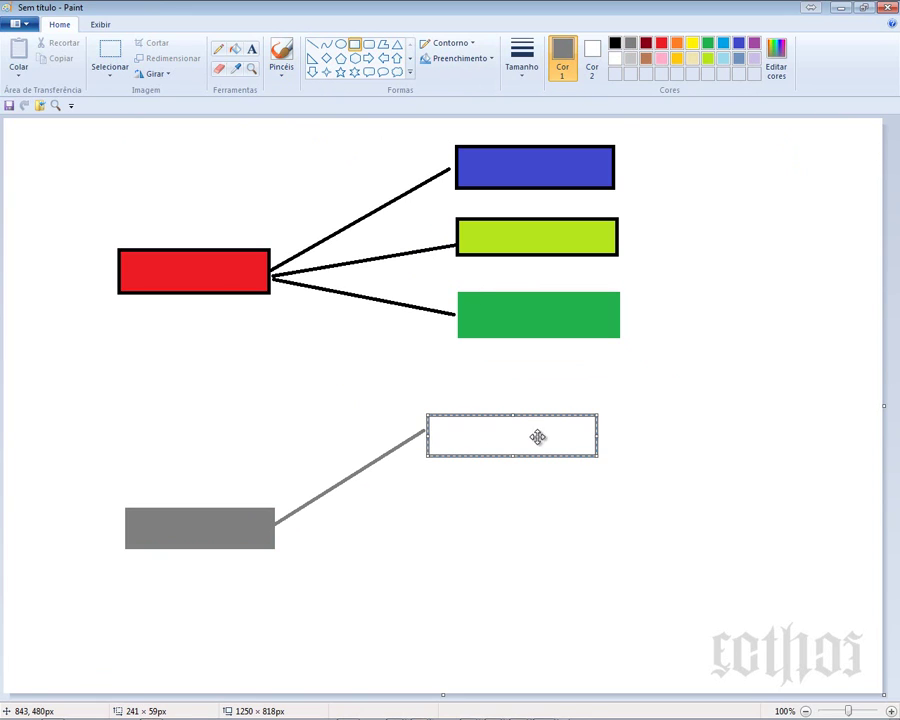
{"action": "left_click", "coordinate": [313, 44]}
{"action": "left_click_drag", "start_coordinate": [274, 530], "coordinate": [424, 492]}
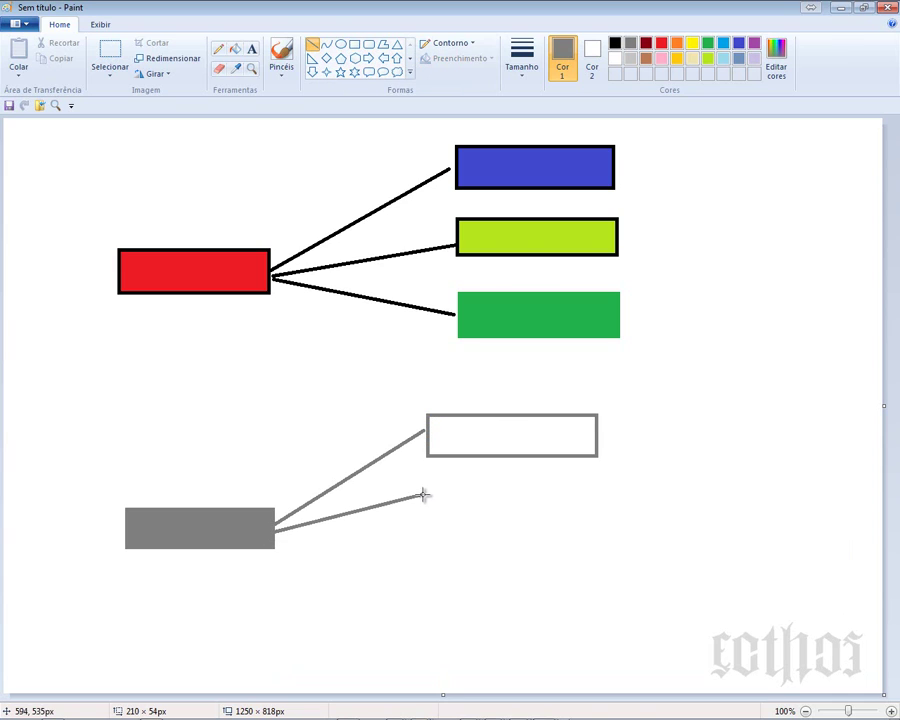
{"action": "left_click", "coordinate": [353, 48]}
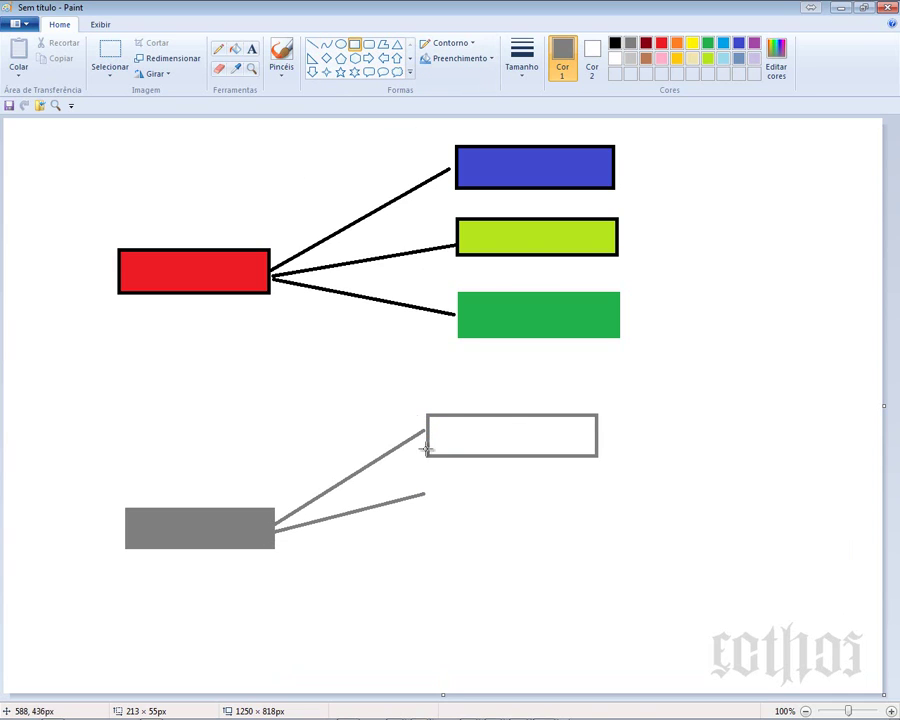
{"action": "left_click_drag", "start_coordinate": [427, 472], "coordinate": [600, 515]}
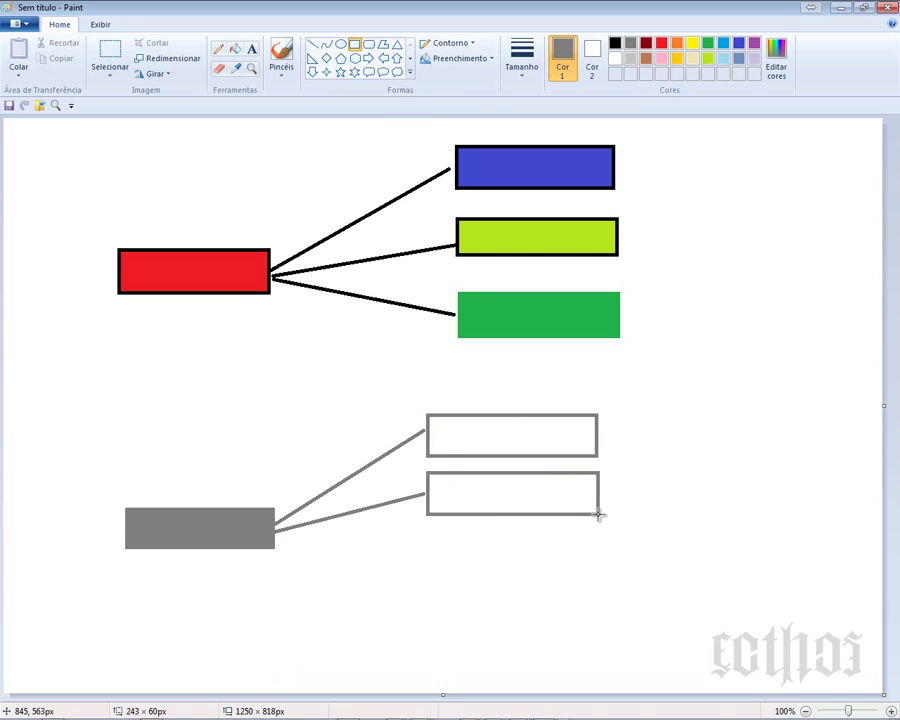
- Add two more grey lines from the grey rectangle, ending at stacked outlined rectangles of about 242 by 60 px and 210 by 55 px
{"action": "left_click", "coordinate": [313, 44]}
{"action": "left_click_drag", "start_coordinate": [277, 542], "coordinate": [597, 578]}
{"action": "left_click", "coordinate": [356, 46]}
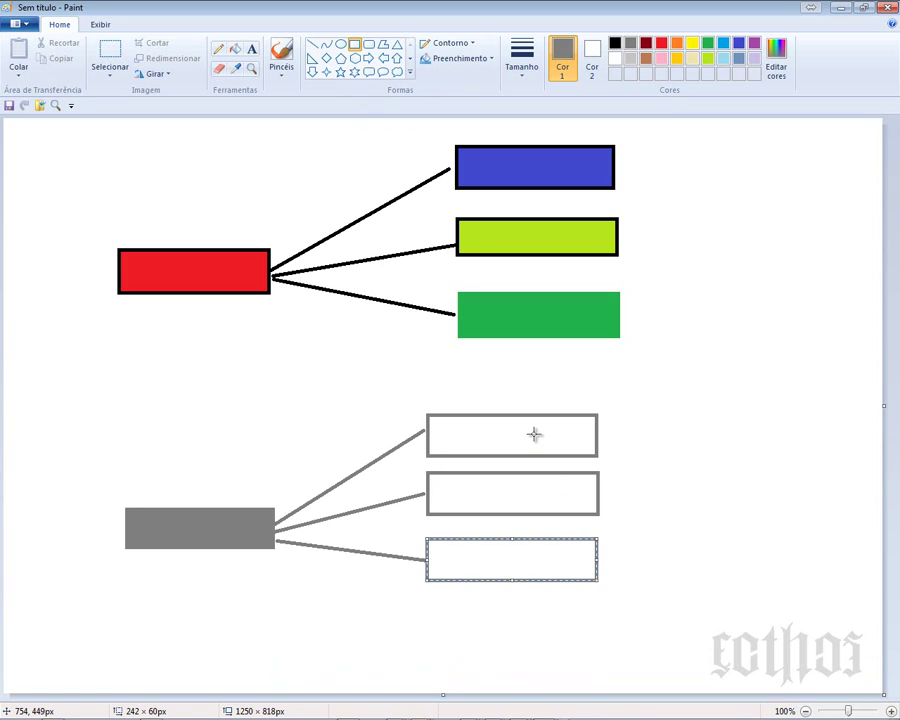
{"action": "left_click", "coordinate": [311, 50]}
{"action": "left_click_drag", "start_coordinate": [276, 541], "coordinate": [451, 621]}
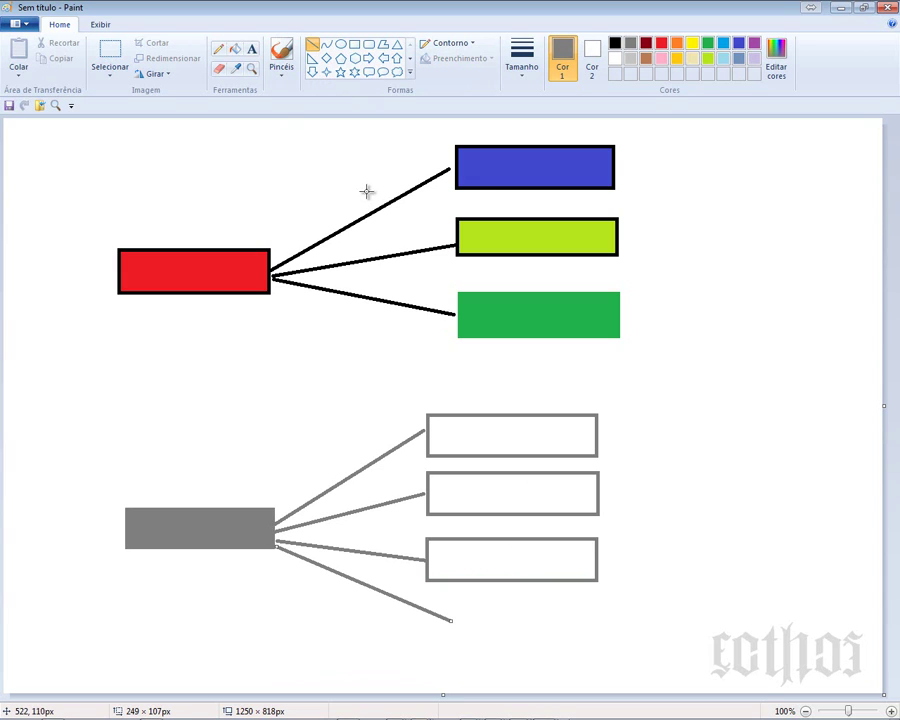
{"action": "left_click", "coordinate": [354, 44]}
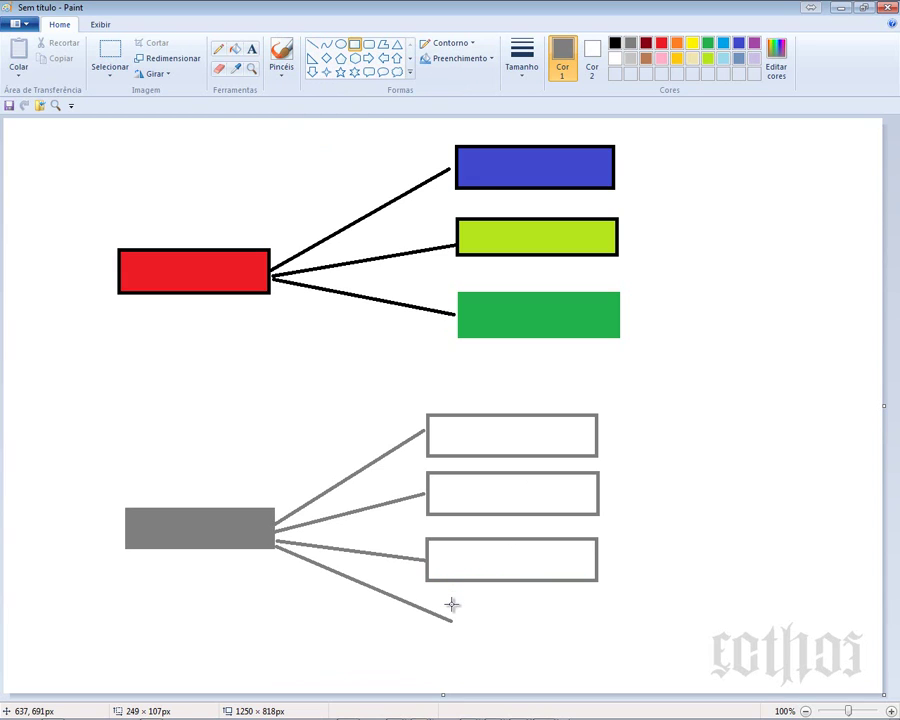
{"action": "left_click_drag", "start_coordinate": [451, 603], "coordinate": [601, 643]}
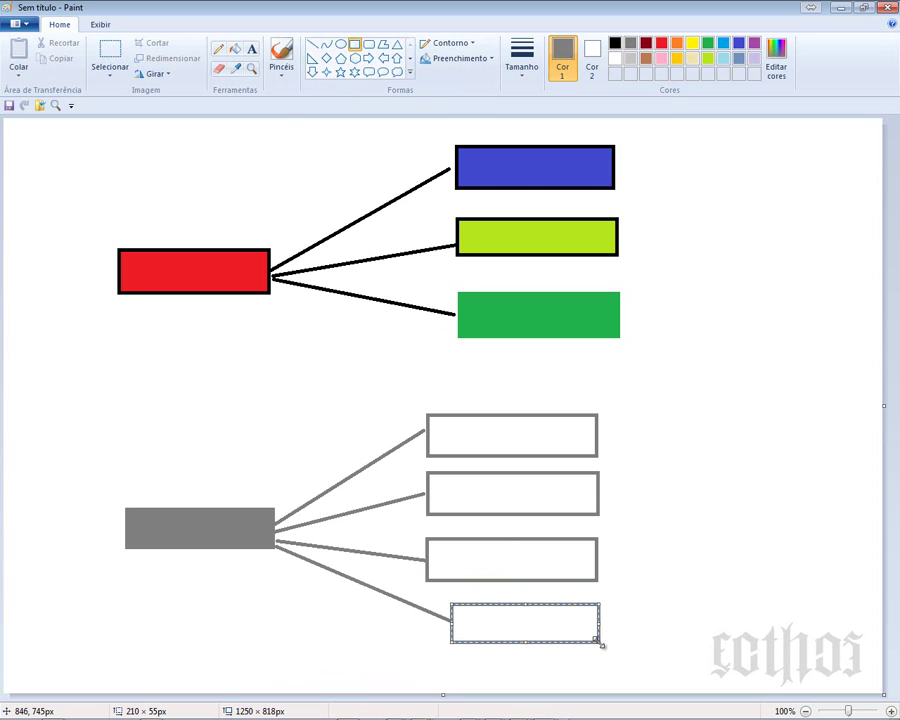
{"action": "left_click", "coordinate": [789, 240]}
- Fill the four grey-outlined rectangles with gold
{"action": "left_click", "coordinate": [234, 49]}
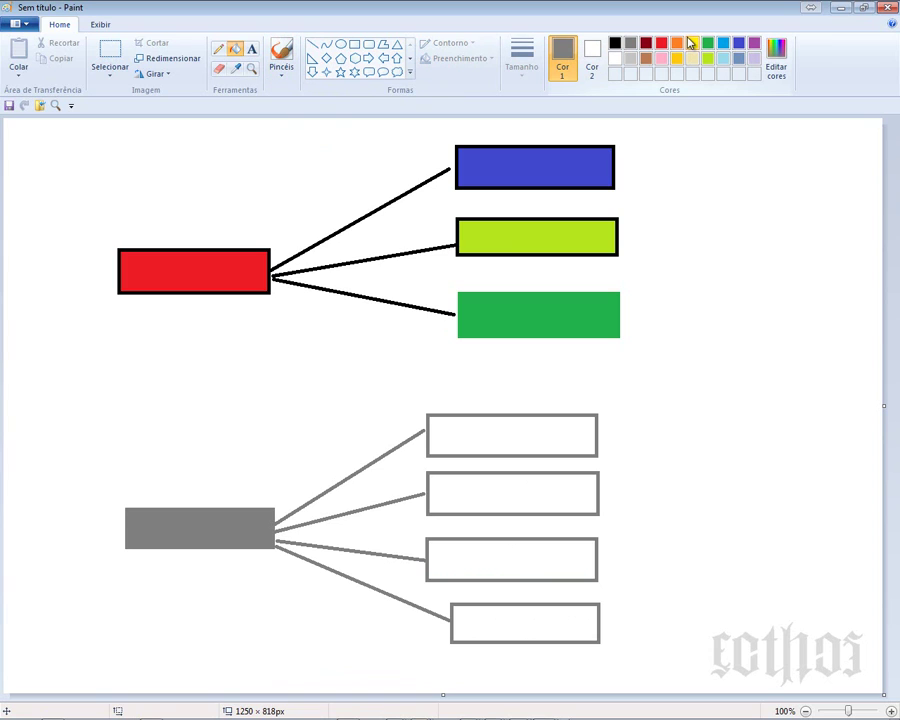
{"action": "left_click", "coordinate": [679, 60]}
{"action": "left_click", "coordinate": [520, 430]}
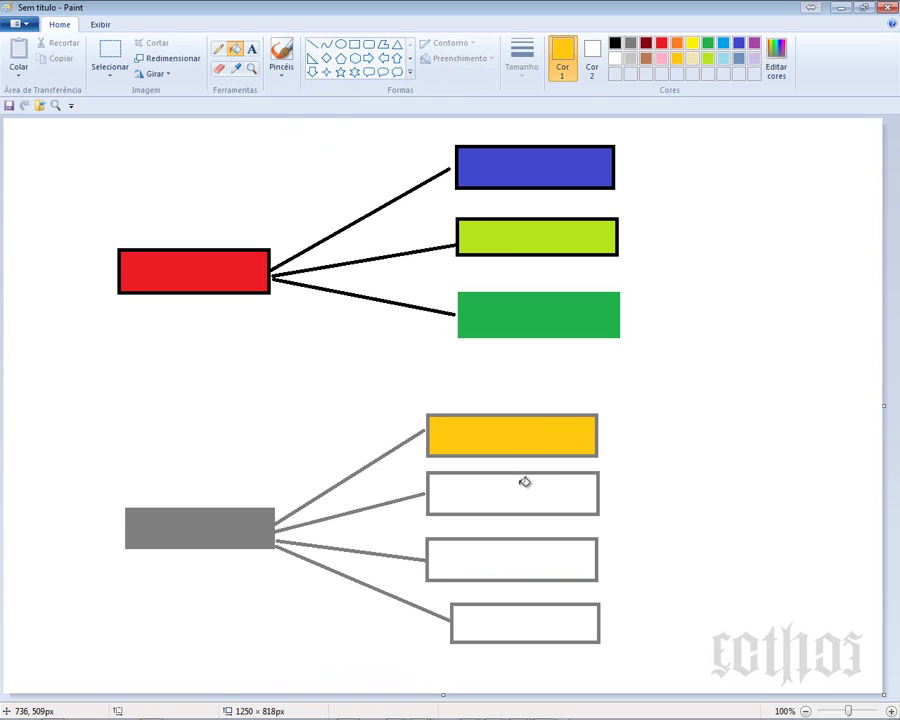
{"action": "left_click", "coordinate": [522, 484]}
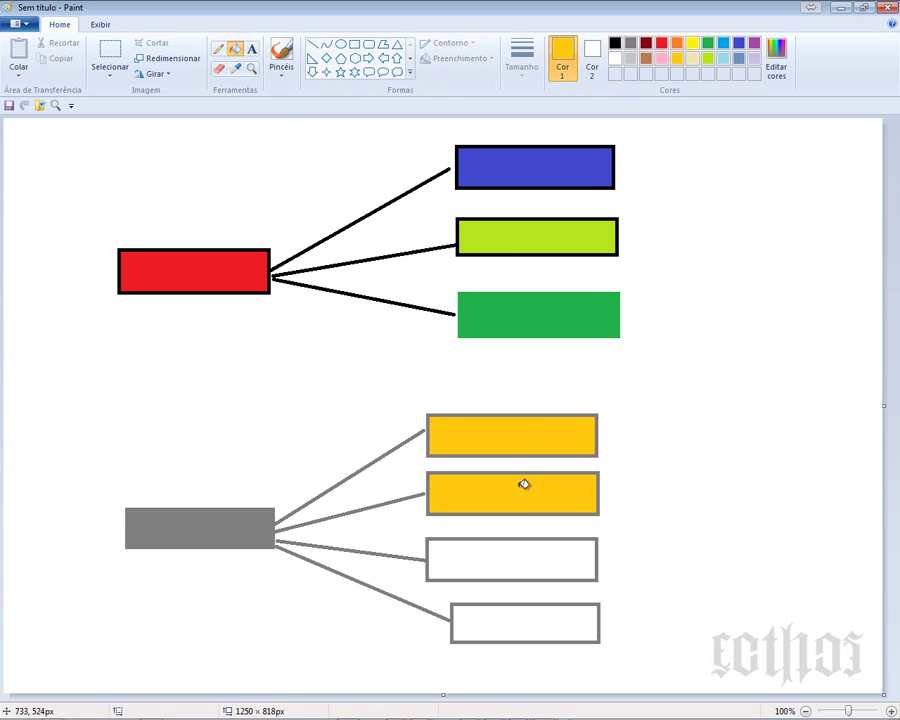
{"action": "left_click", "coordinate": [512, 553]}
{"action": "left_click", "coordinate": [507, 620]}
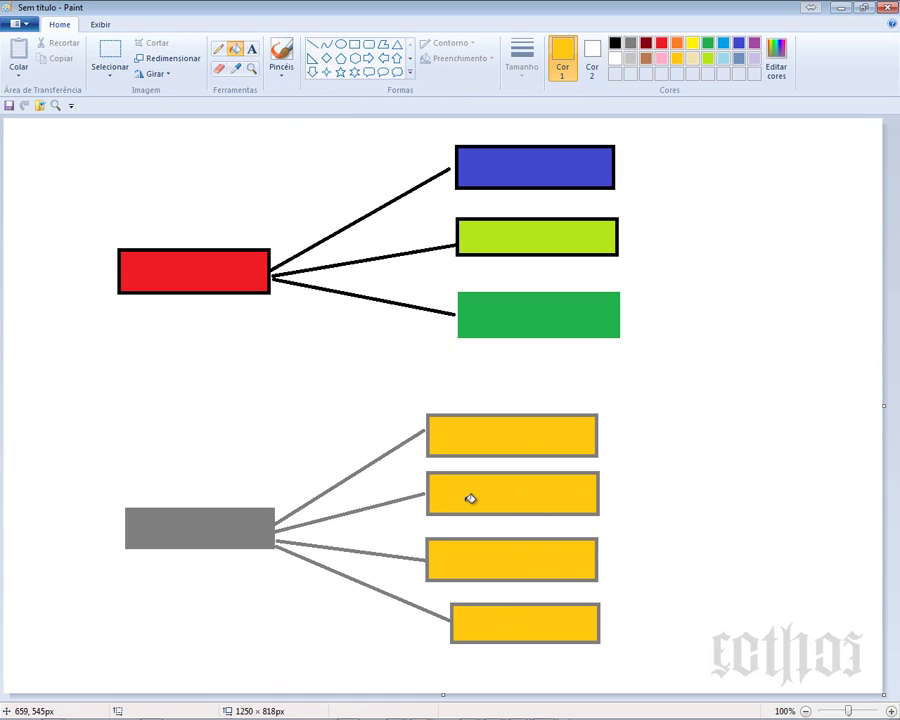
- Add the gold text 1000 just above the grey rectangle
{"action": "left_click", "coordinate": [252, 52]}
{"action": "left_click_drag", "start_coordinate": [117, 454], "coordinate": [288, 509]}
{"action": "type", "text": "1000"}
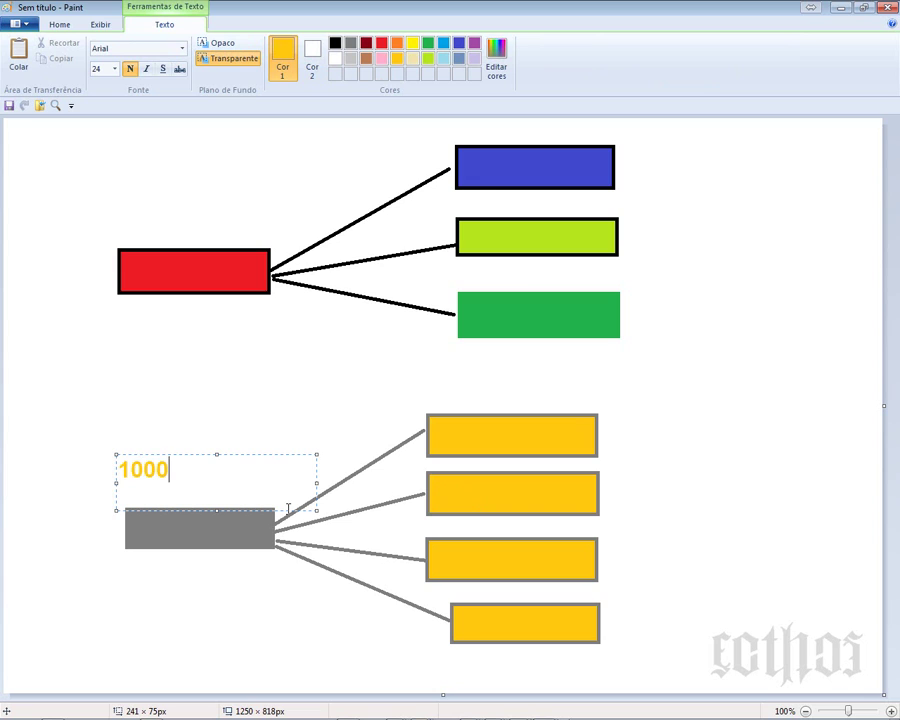
{"action": "left_click", "coordinate": [730, 394]}
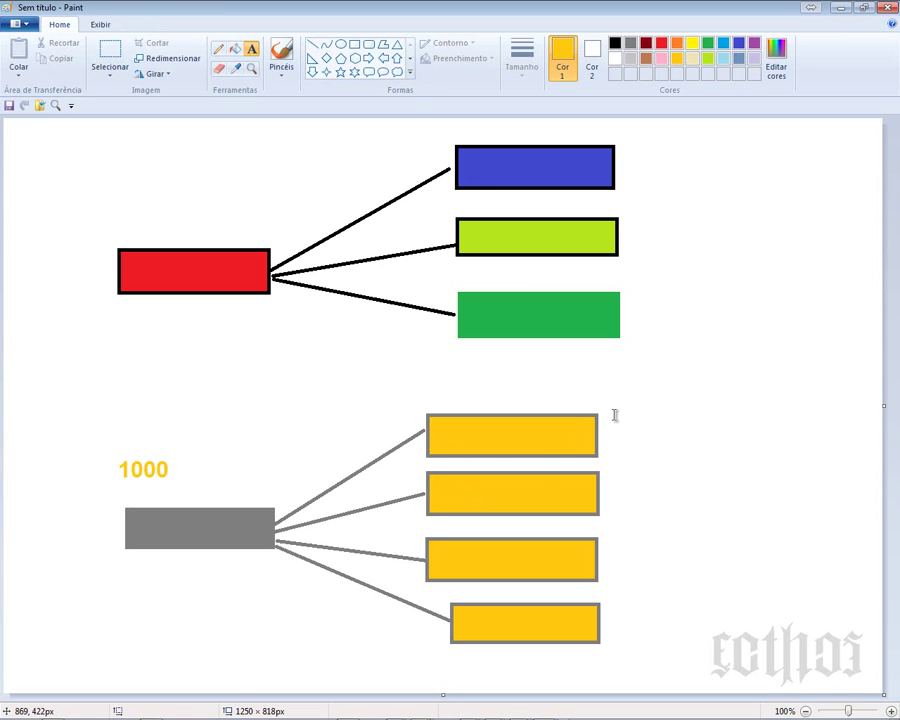
- Add the gold texts 800 and 100 beside the first and second gold rectangles
{"action": "left_click_drag", "start_coordinate": [615, 415], "coordinate": [760, 460]}
{"action": "type", "text": "800"}
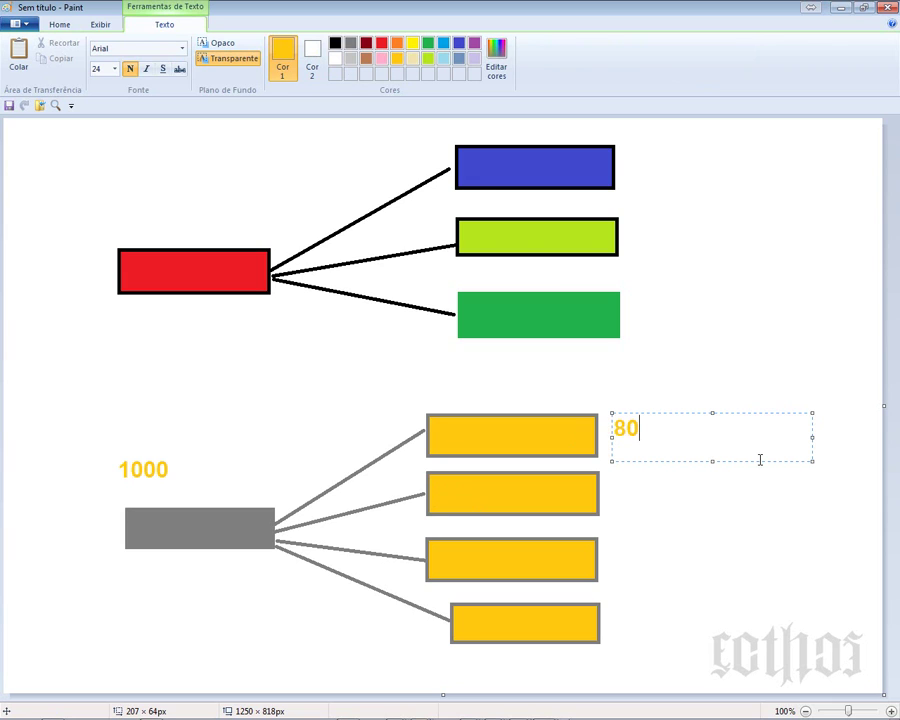
{"action": "left_click", "coordinate": [634, 487]}
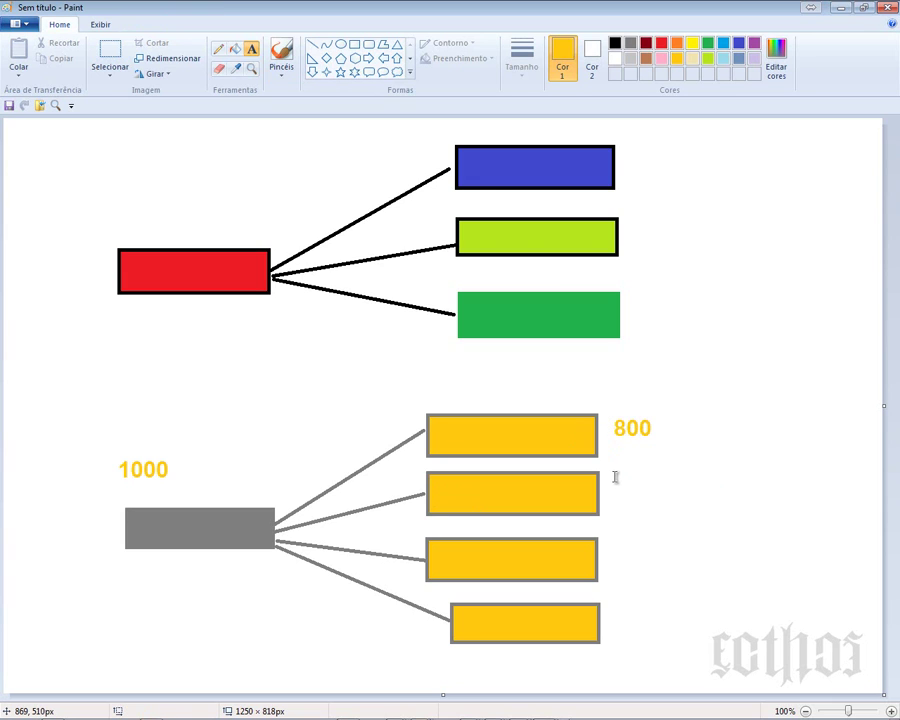
{"action": "left_click", "coordinate": [743, 504]}
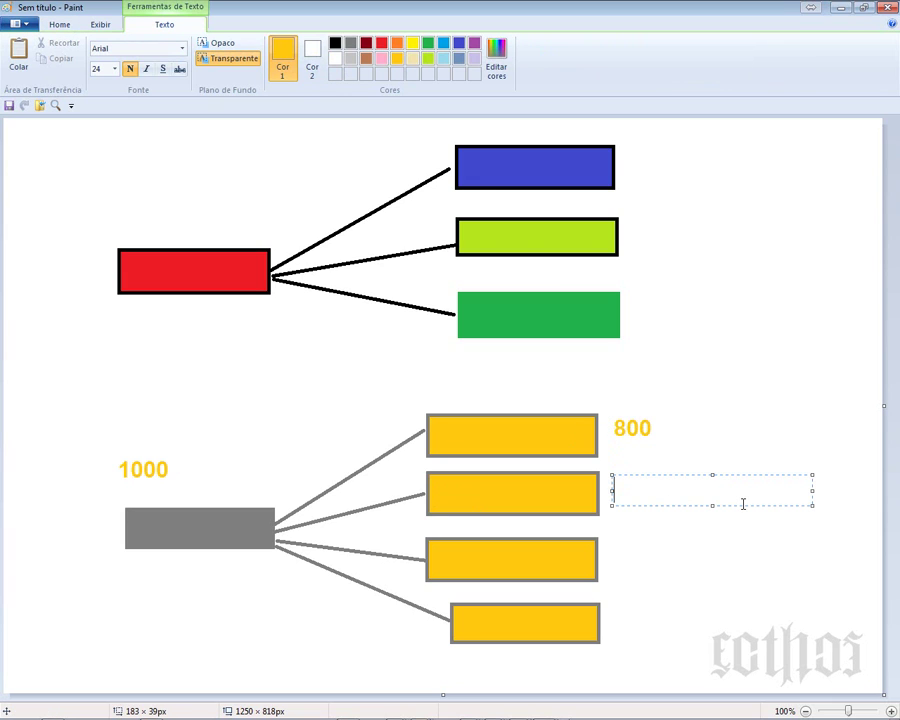
{"action": "type", "text": "100"}
{"action": "left_click", "coordinate": [604, 558]}
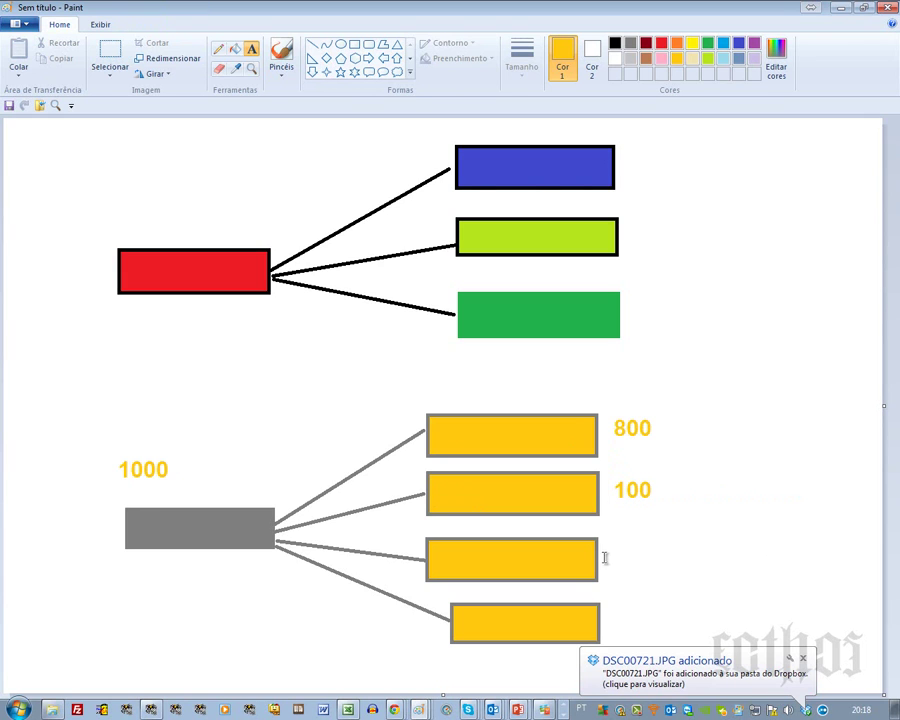
- Add the gold text 50 beside each of the lower two gold rectangles and return to Spider Project
{"action": "left_click", "coordinate": [605, 545]}
{"action": "type", "text": "50"}
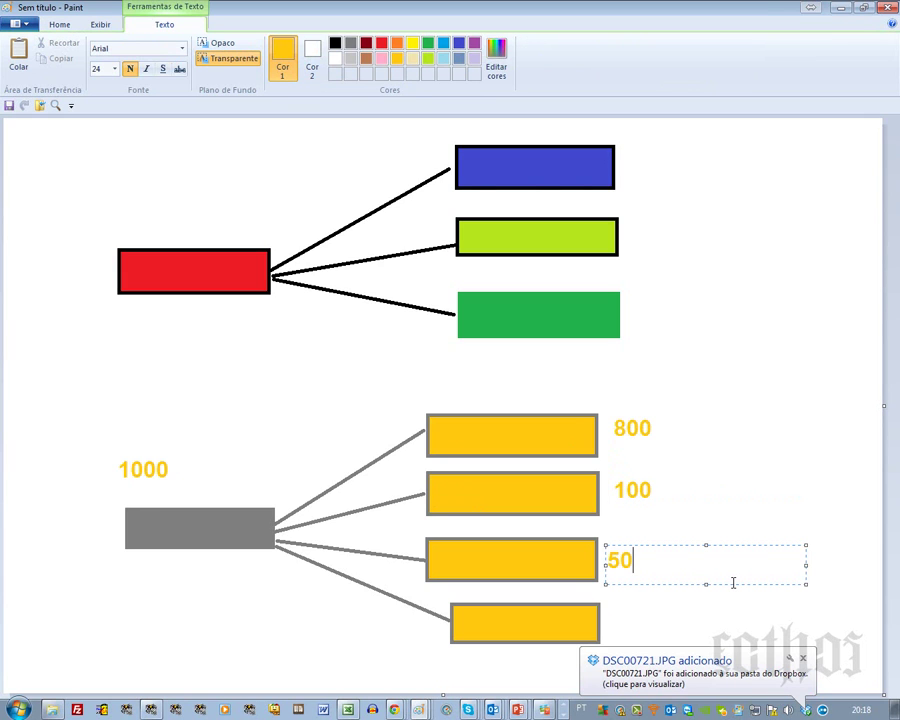
{"action": "left_click", "coordinate": [755, 500]}
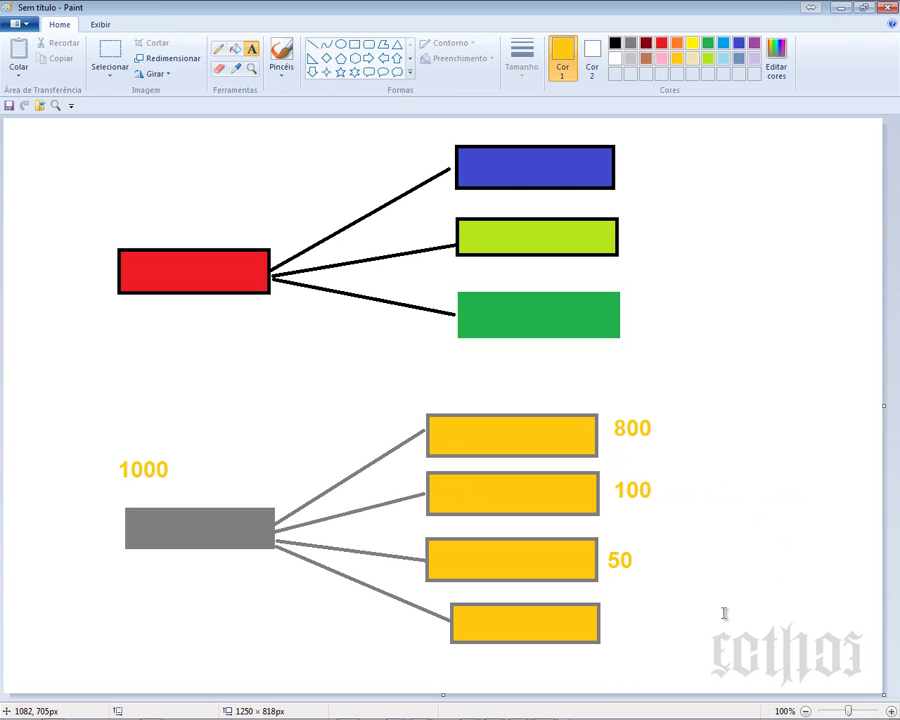
{"action": "left_click_drag", "start_coordinate": [615, 611], "coordinate": [709, 637]}
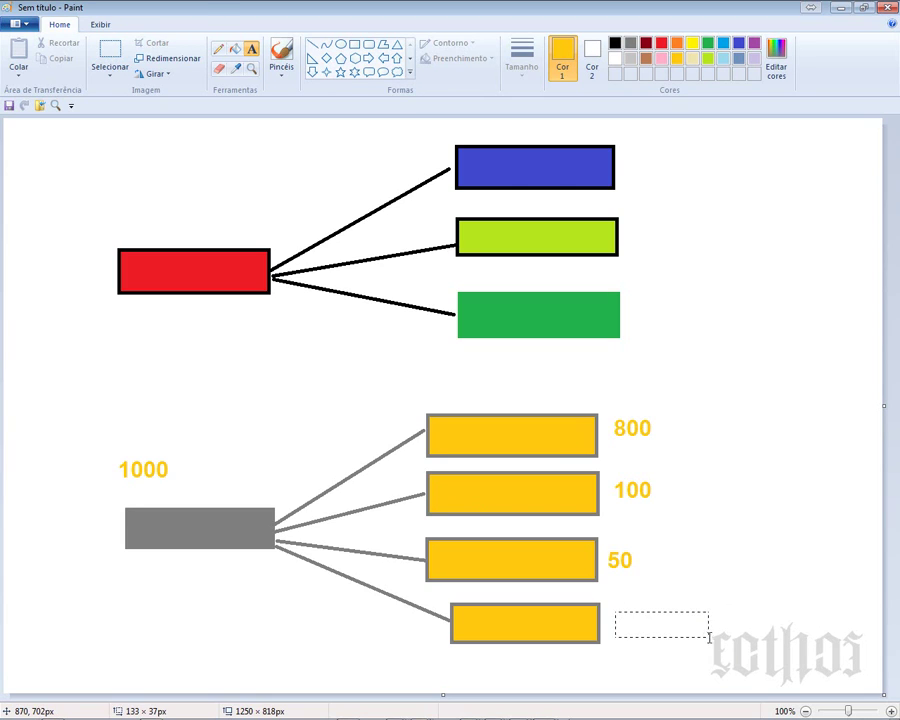
{"action": "type", "text": "50"}
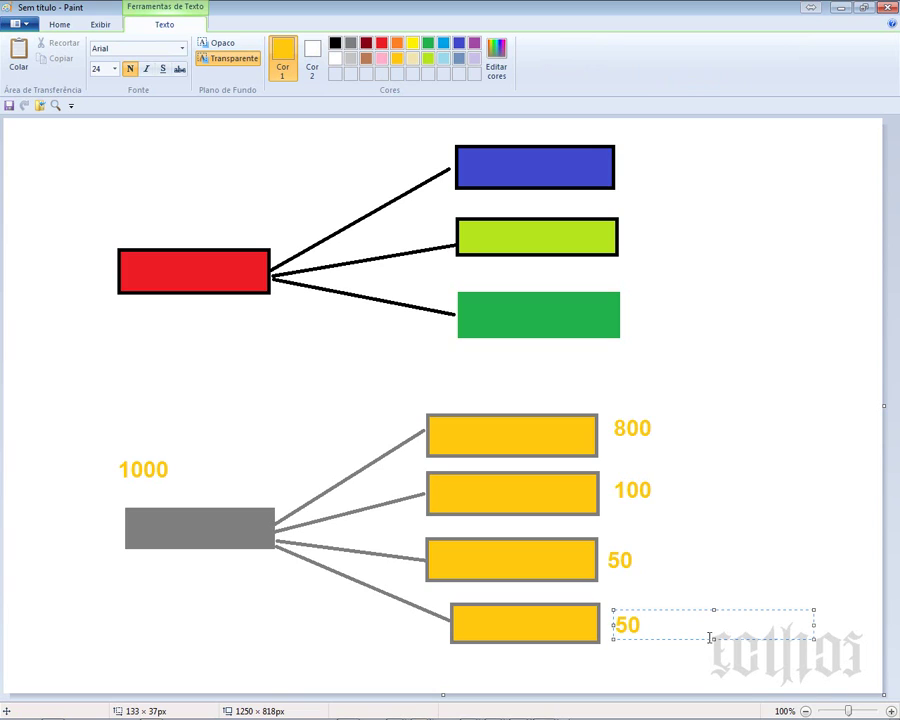
{"action": "left_click", "coordinate": [710, 518]}
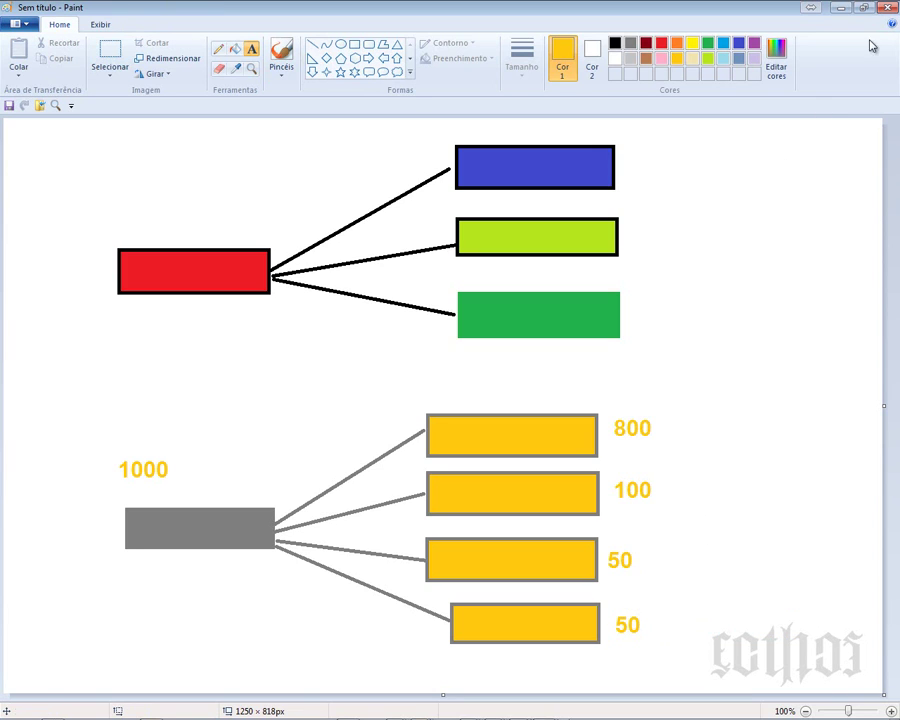
{"action": "left_click", "coordinate": [840, 7]}
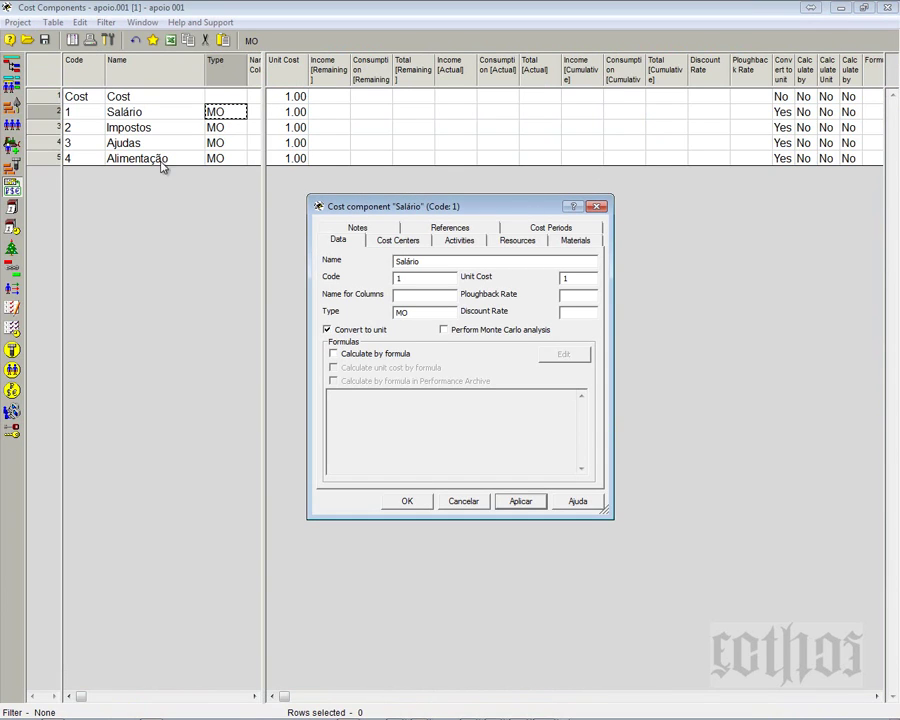
{"action": "left_click", "coordinate": [50, 160]}
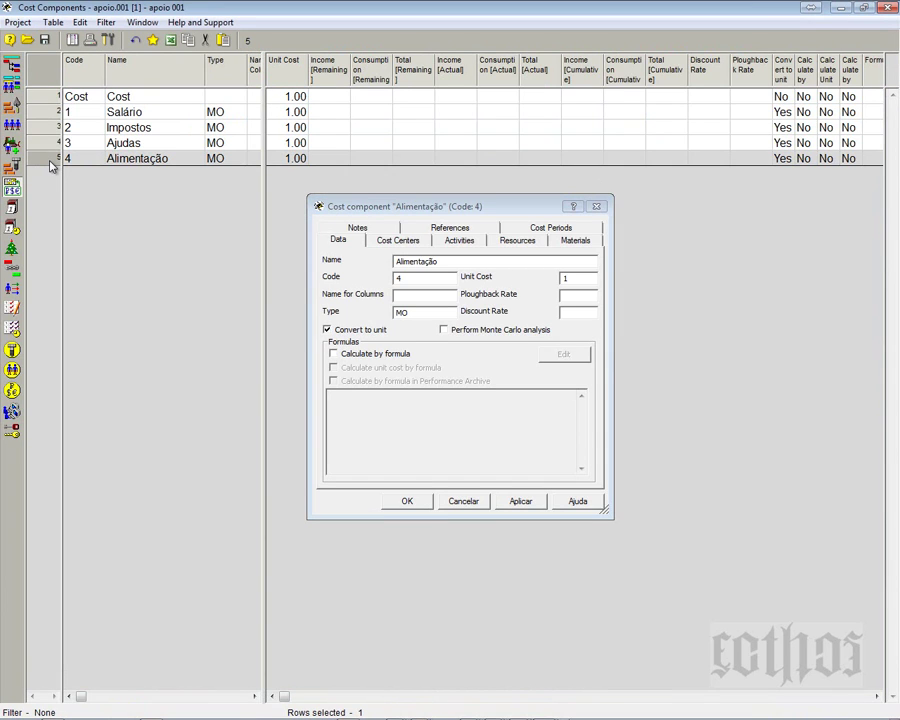
{"action": "key", "text": "Insert"}
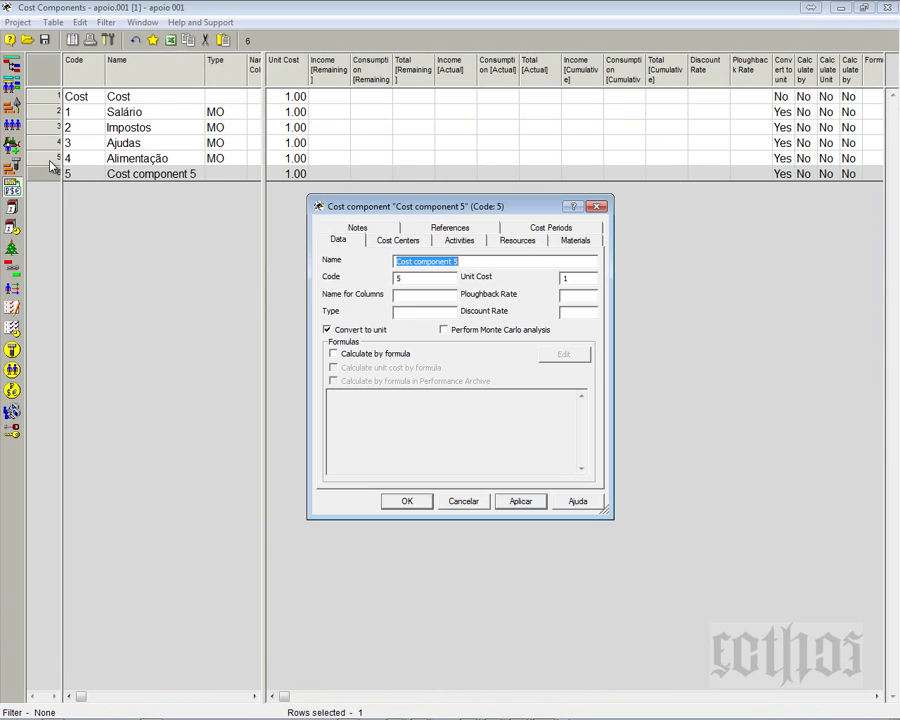
{"action": "key", "text": "Escape"}
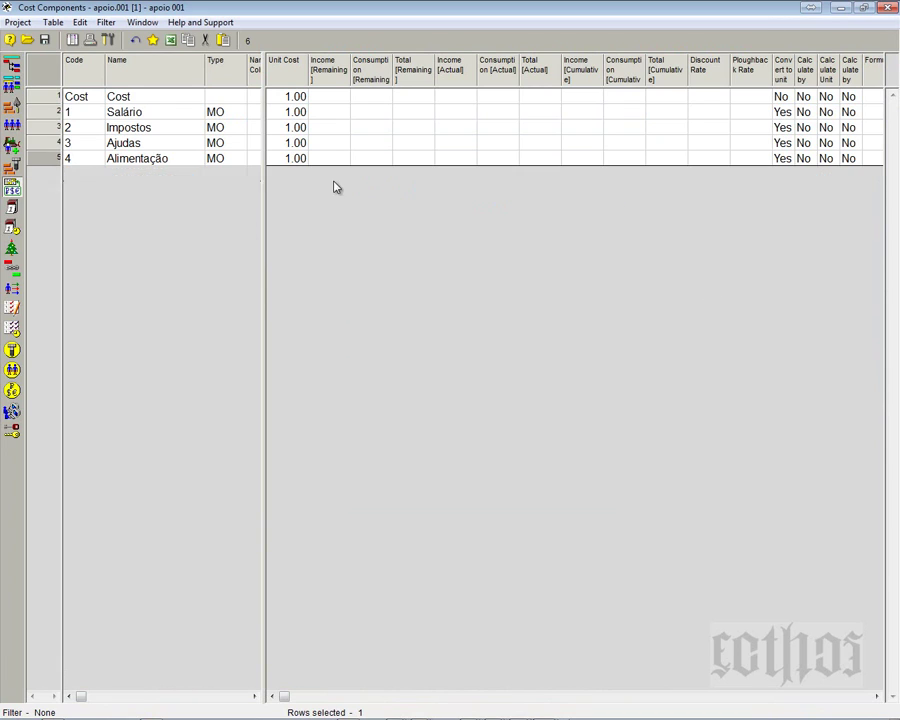
- Add four new cost components to the table below Alimentação
{"action": "left_click", "coordinate": [50, 158]}
{"action": "key", "text": "Down"}
{"action": "key", "text": "Down"}
{"action": "key", "text": "Down"}
{"action": "key", "text": "Down"}
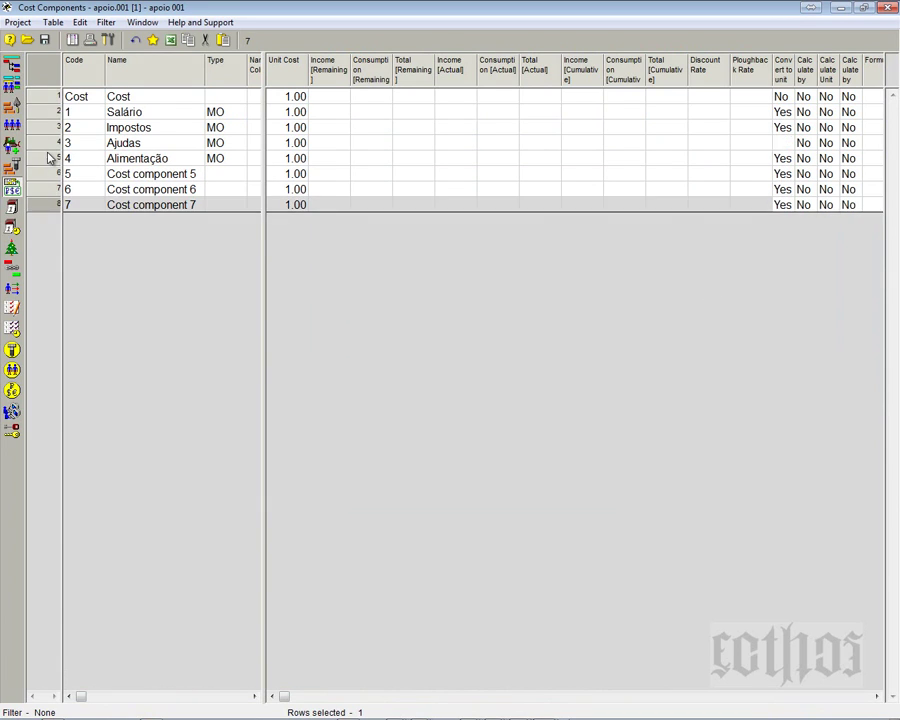
- Set the type of the four new cost components, codes 5 to 8, to MAT
{"action": "left_click", "coordinate": [229, 177]}
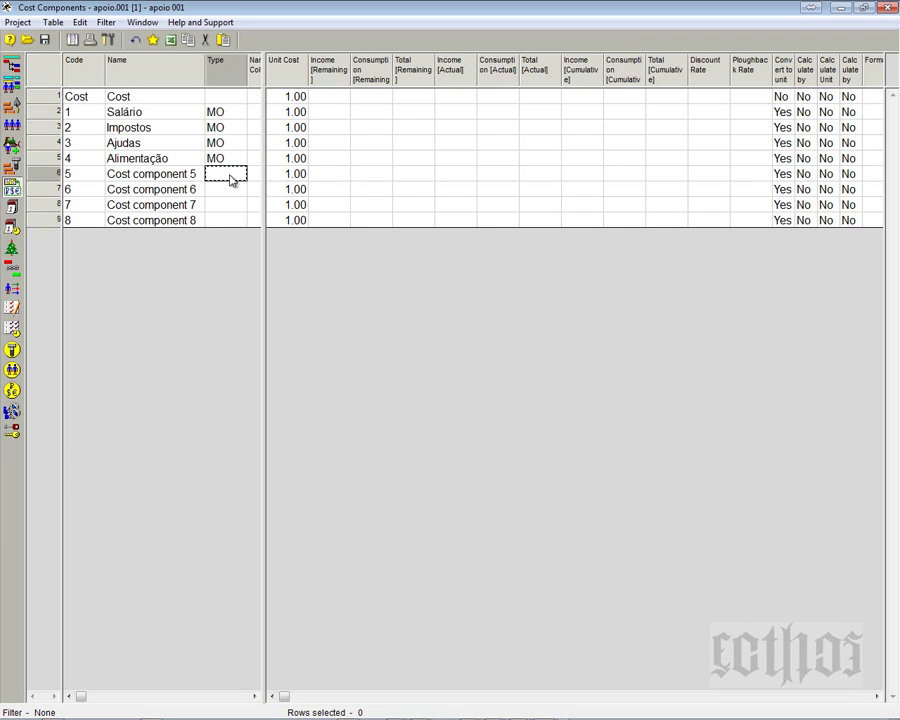
{"action": "type", "text": "MAT"}
{"action": "left_click", "coordinate": [231, 198]}
{"action": "type", "text": "MAT"}
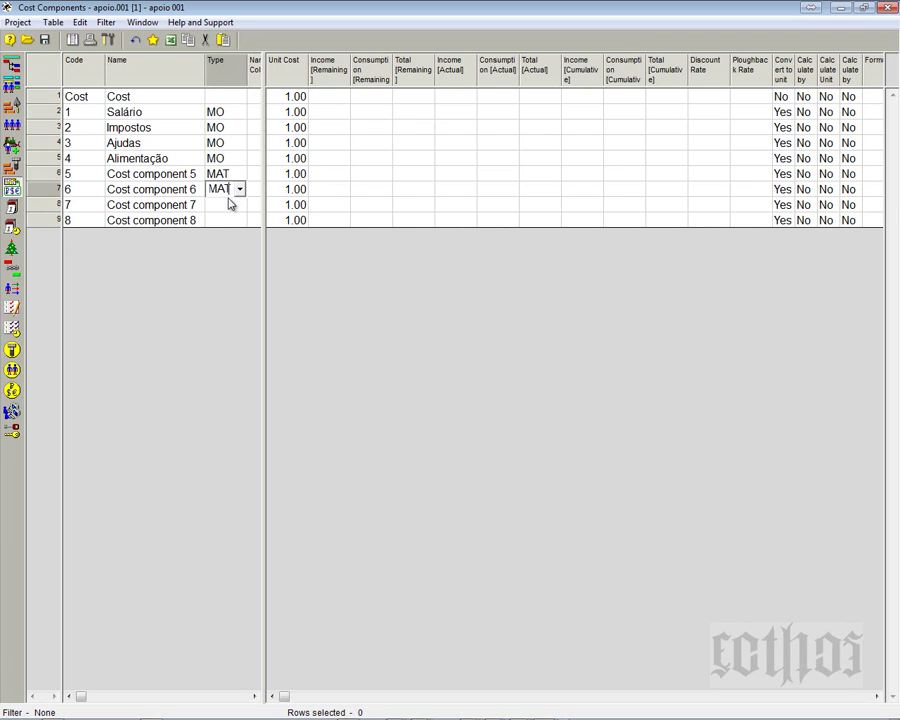
{"action": "left_click", "coordinate": [226, 207]}
{"action": "type", "text": "MA"}
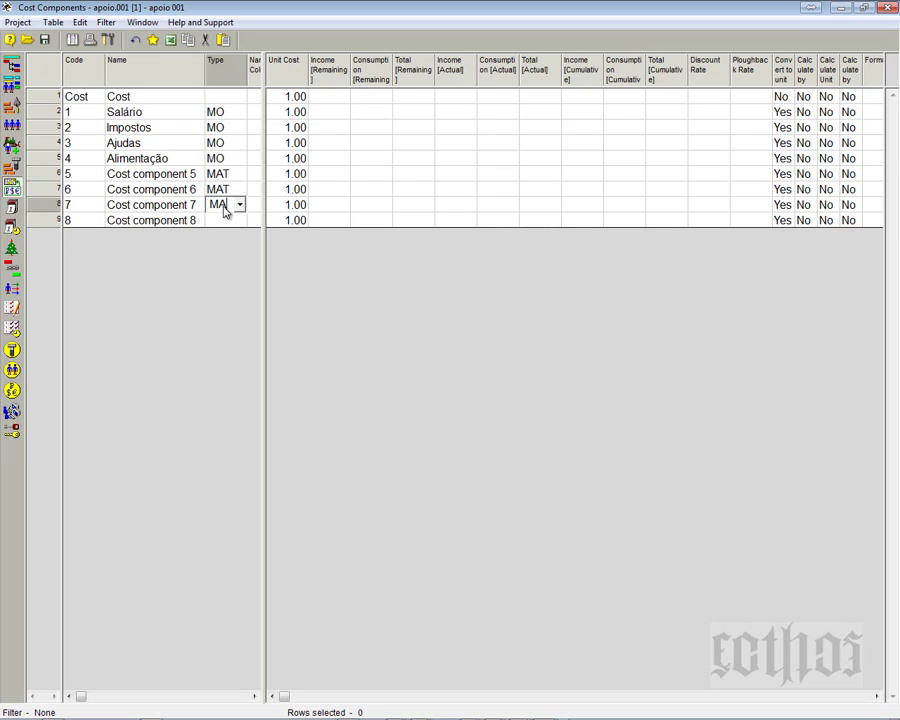
{"action": "type", "text": "T"}
{"action": "left_click", "coordinate": [227, 221]}
{"action": "type", "text": "MAT"}
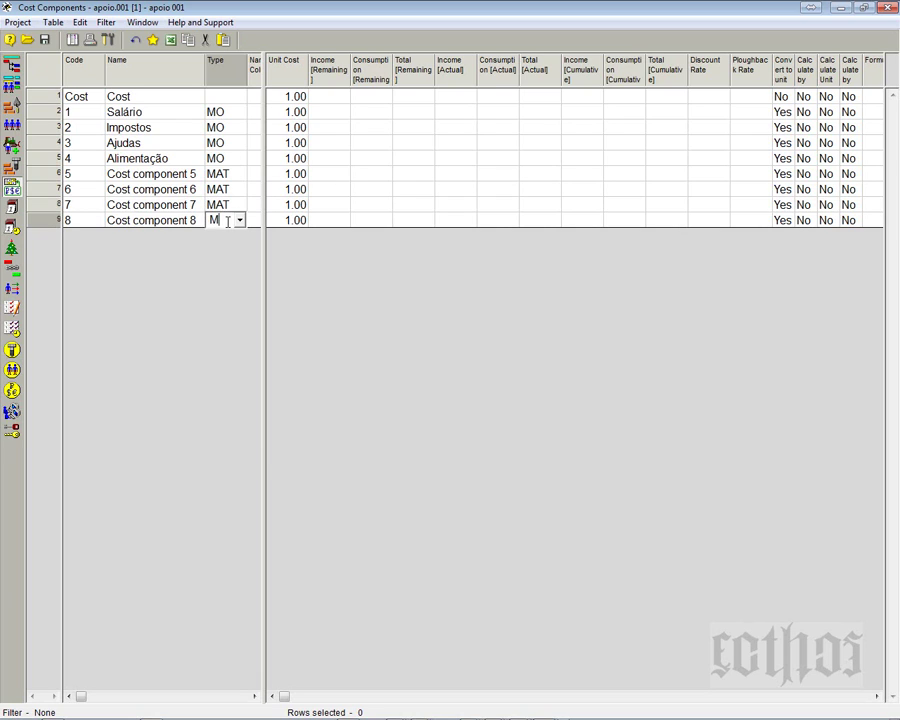
- Rename the cost component with code 5 as VALOR
{"action": "left_click", "coordinate": [190, 177]}
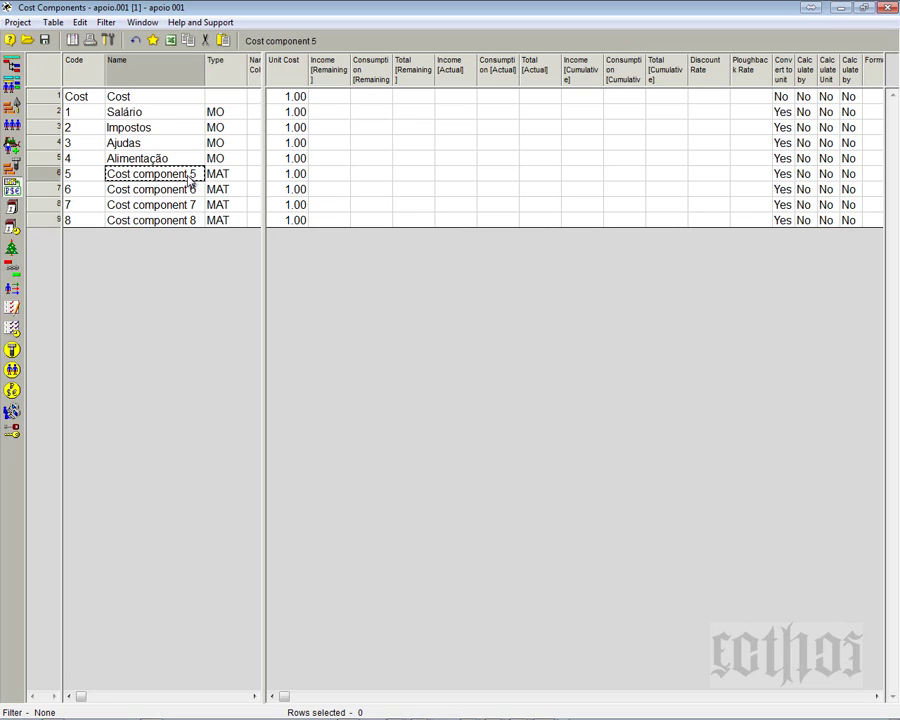
{"action": "type", "text": "CV"}
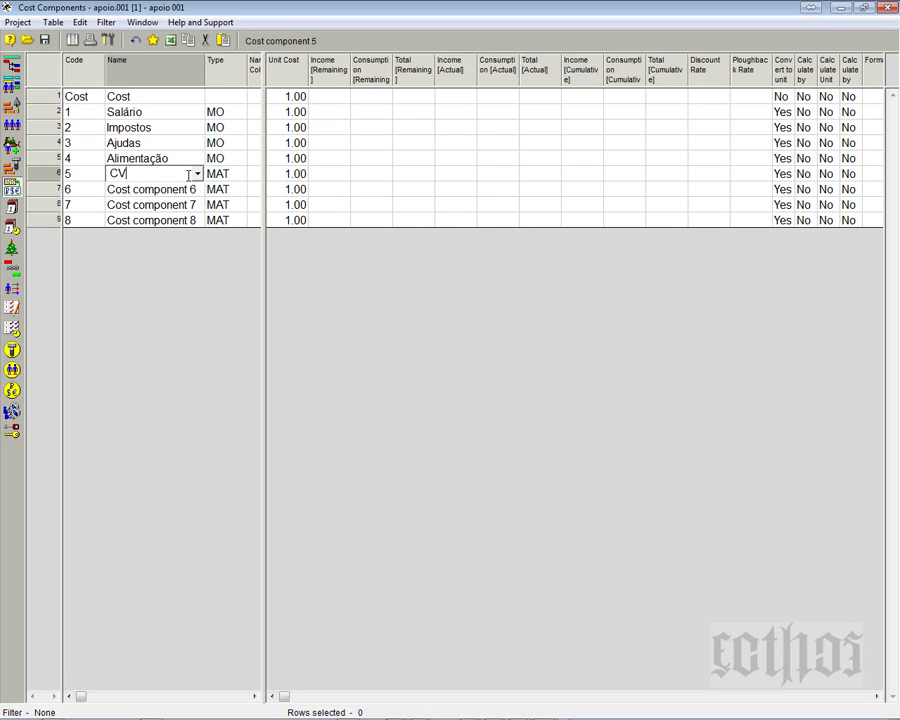
{"action": "type", "text": "vALOR"}
{"action": "key", "text": "BackSpace"}
{"action": "key", "text": "BackSpace"}
{"action": "key", "text": "BackSpace"}
{"action": "key", "text": "BackSpace"}
{"action": "key", "text": "BackSpace"}
{"action": "key", "text": "BackSpace"}
{"action": "type", "text": "VALOR"}
- Rename the cost components with codes 6, 7 and 8 as FRETE, IMPOSTOS and ARMAZENAMENTO
{"action": "left_click", "coordinate": [189, 194]}
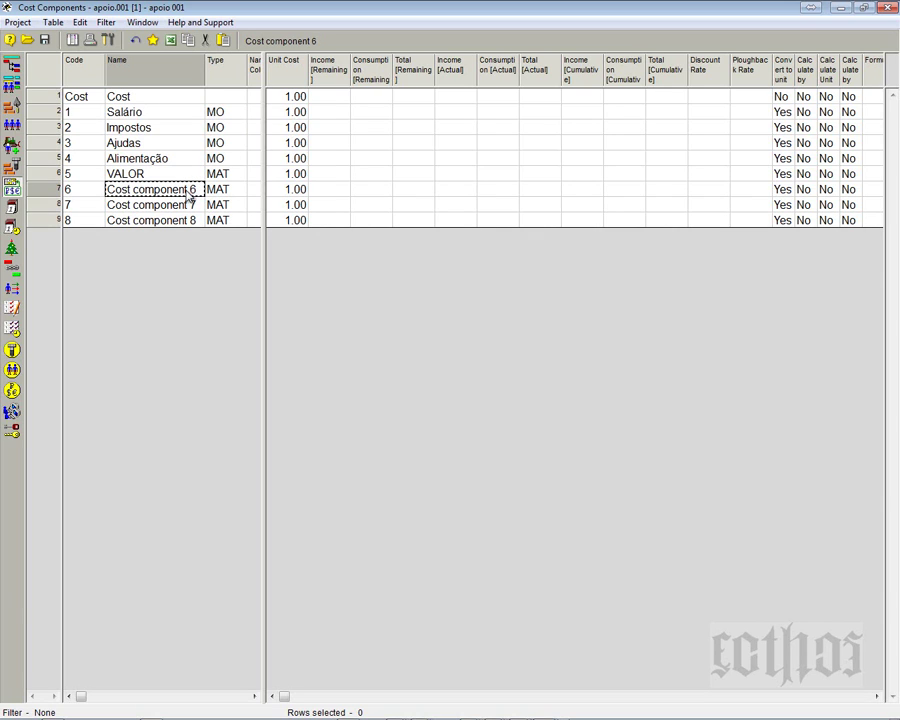
{"action": "type", "text": "FRETE"}
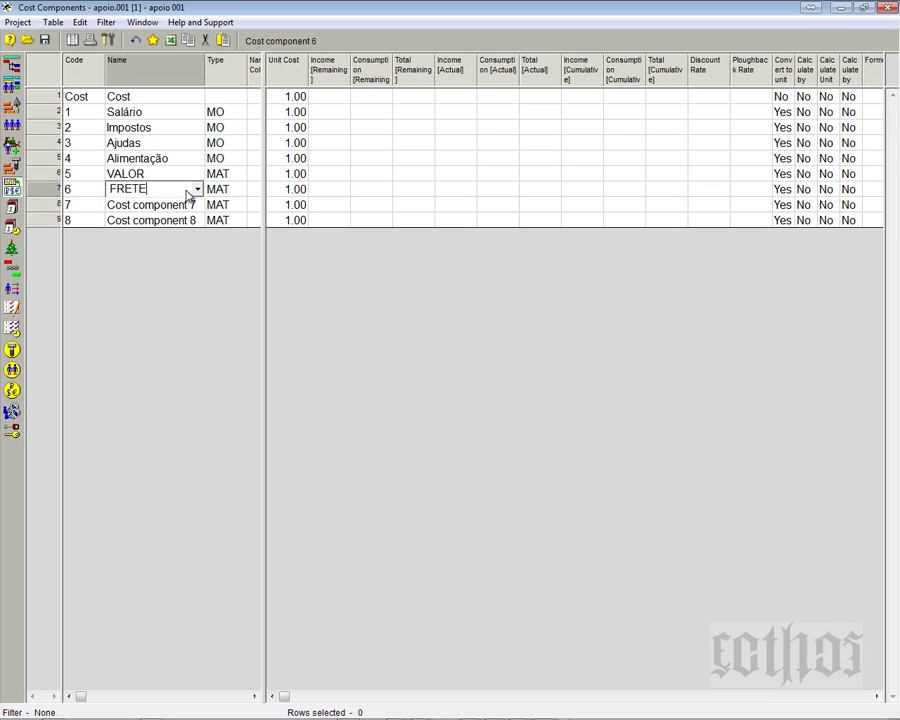
{"action": "key", "text": "Return"}
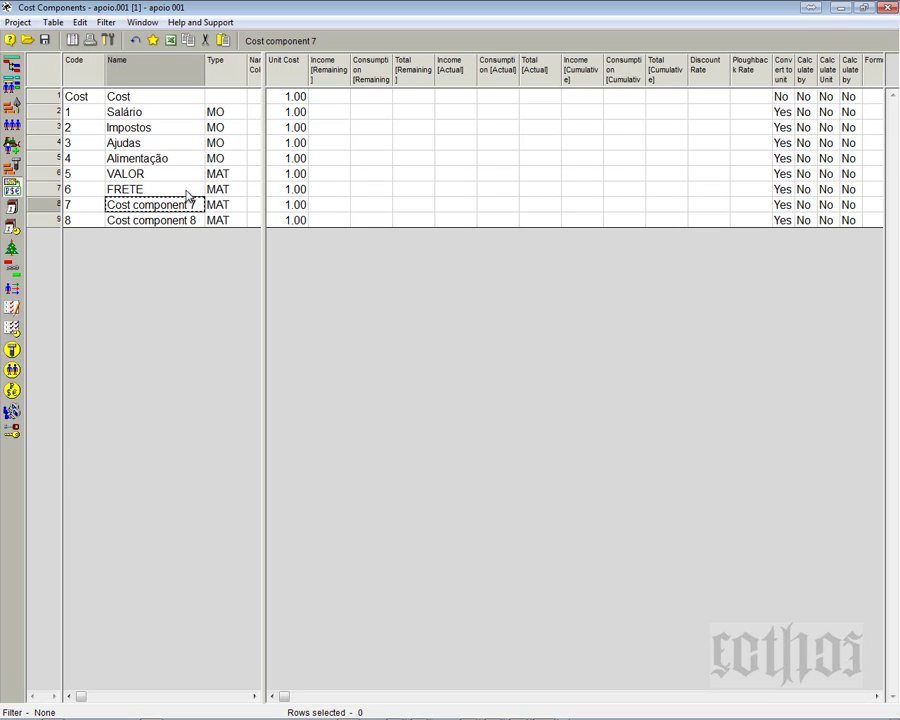
{"action": "type", "text": "IMPOSTOS"}
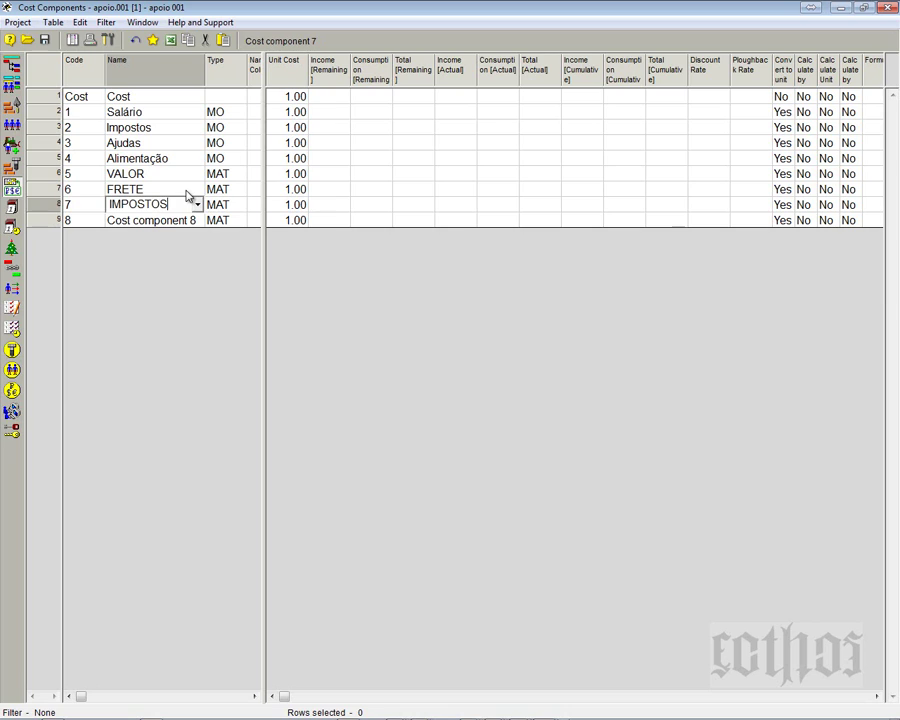
{"action": "key", "text": "Return"}
{"action": "type", "text": "ARMAZ"}
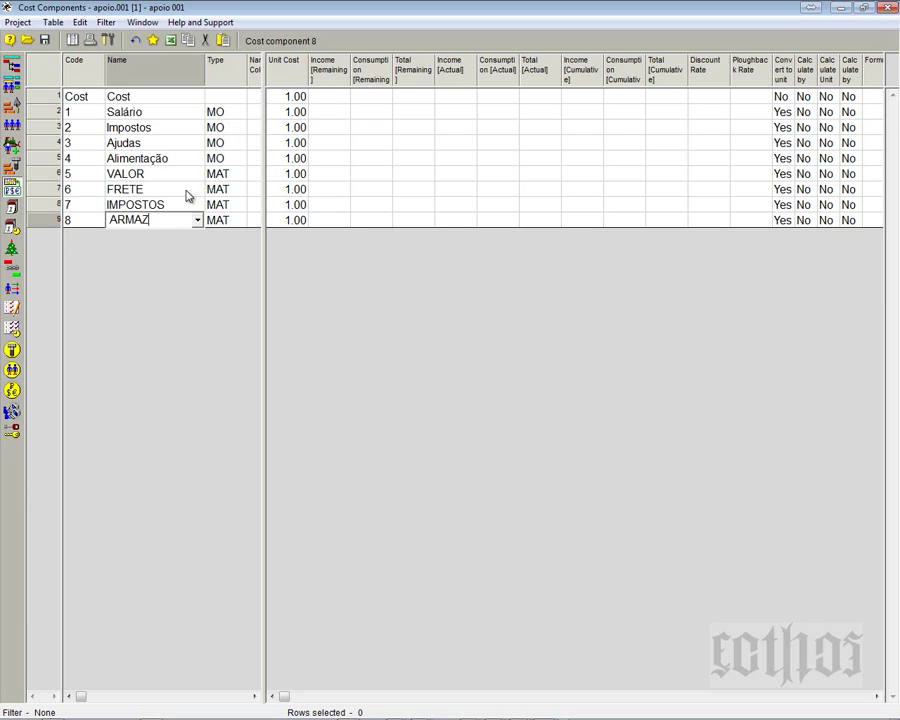
{"action": "type", "text": "A"}
{"action": "key", "text": "BackSpace"}
{"action": "type", "text": "ENAMENTO"}
{"action": "left_click", "coordinate": [185, 146]}
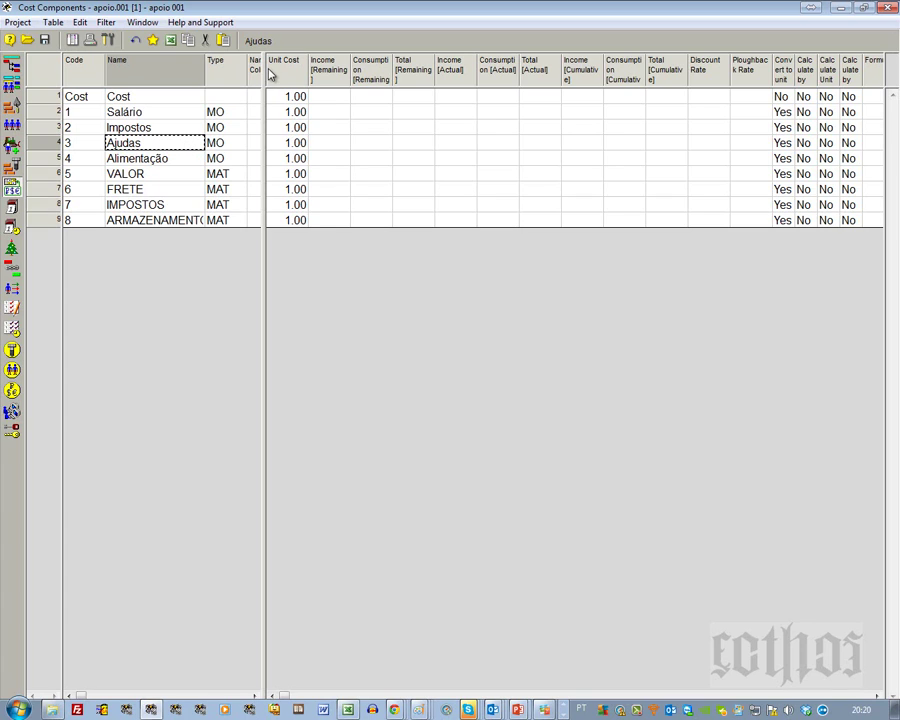
- Widen the descriptive pane of the cost components table to show the Name for Columns, Notes and References columns
{"action": "left_click_drag", "start_coordinate": [266, 73], "coordinate": [374, 73]}
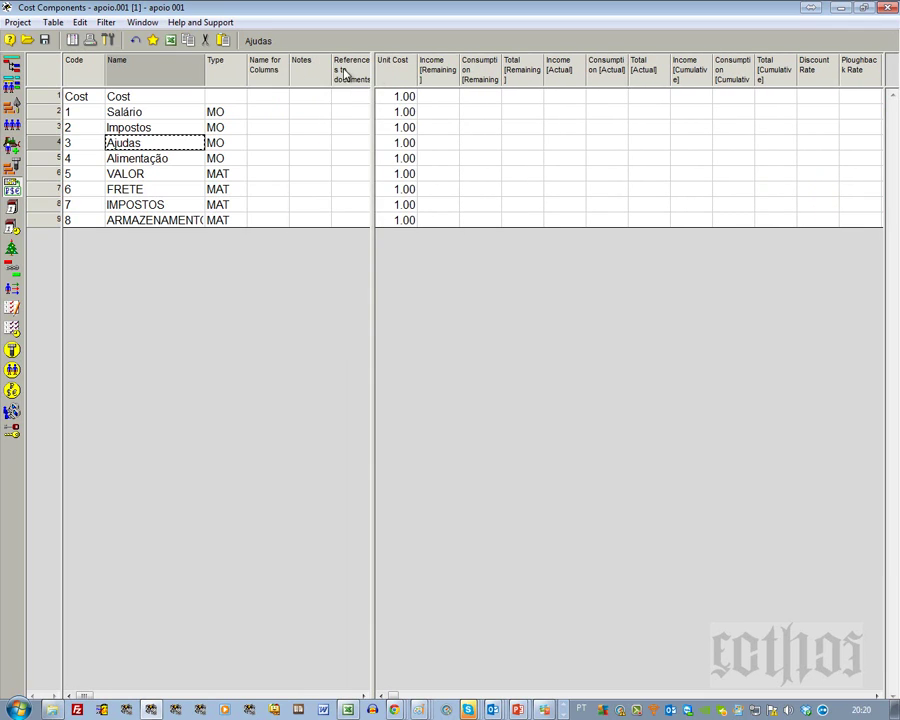
{"action": "right_click", "coordinate": [271, 65]}
{"action": "left_click", "coordinate": [320, 73]}
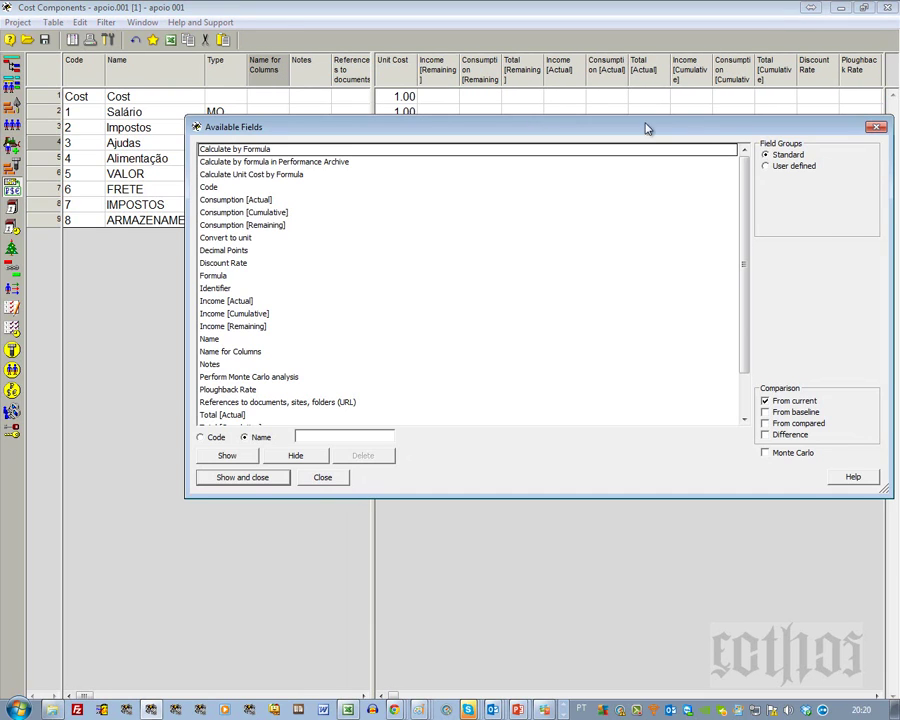
{"action": "left_click_drag", "start_coordinate": [858, 127], "coordinate": [801, 135]}
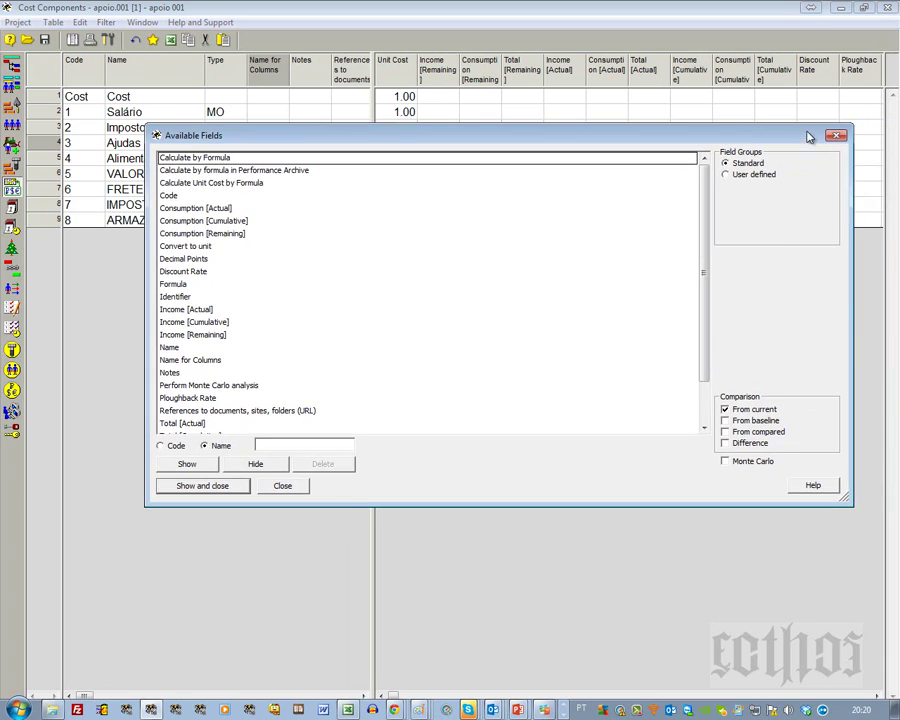
{"action": "left_click", "coordinate": [819, 135]}
- Create a numerical user field named Moeda with code cod_moeda and 2 decimal points, placed before the Name for Columns column
{"action": "right_click", "coordinate": [268, 64]}
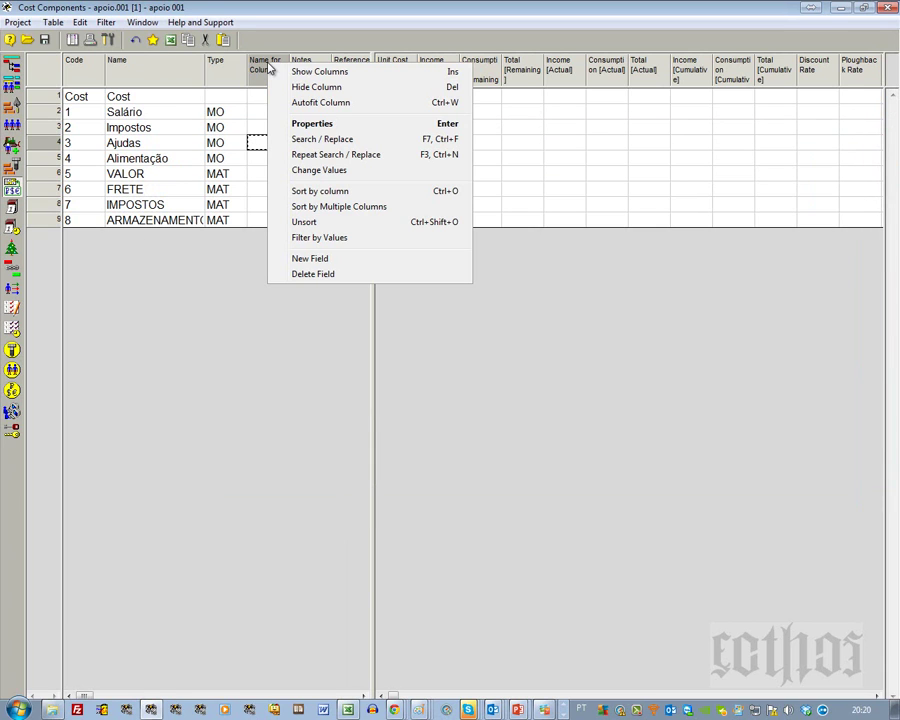
{"action": "left_click", "coordinate": [322, 258]}
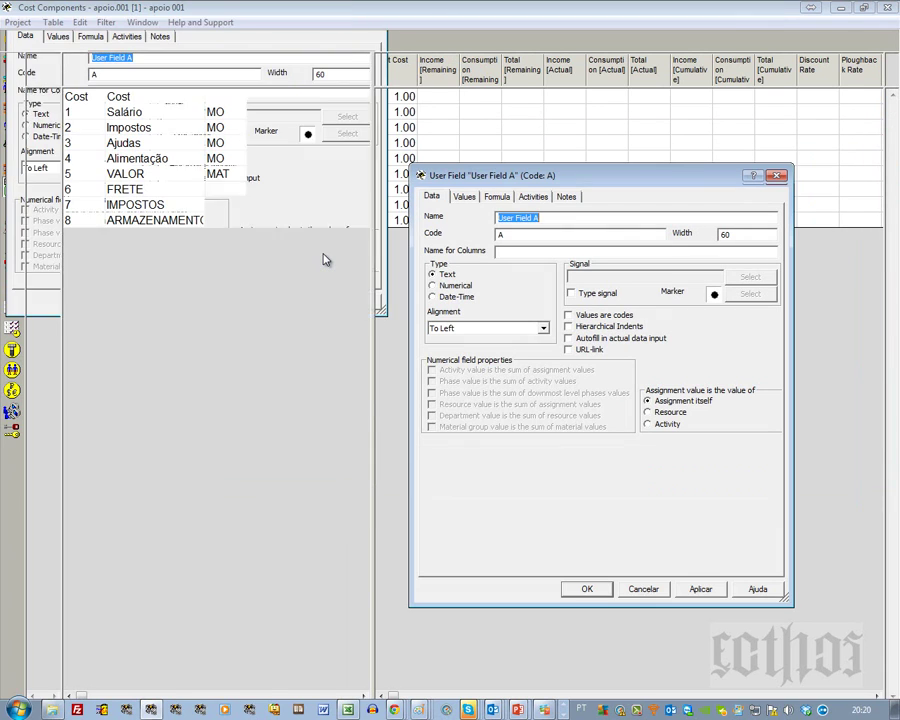
{"action": "type", "text": "mOE"}
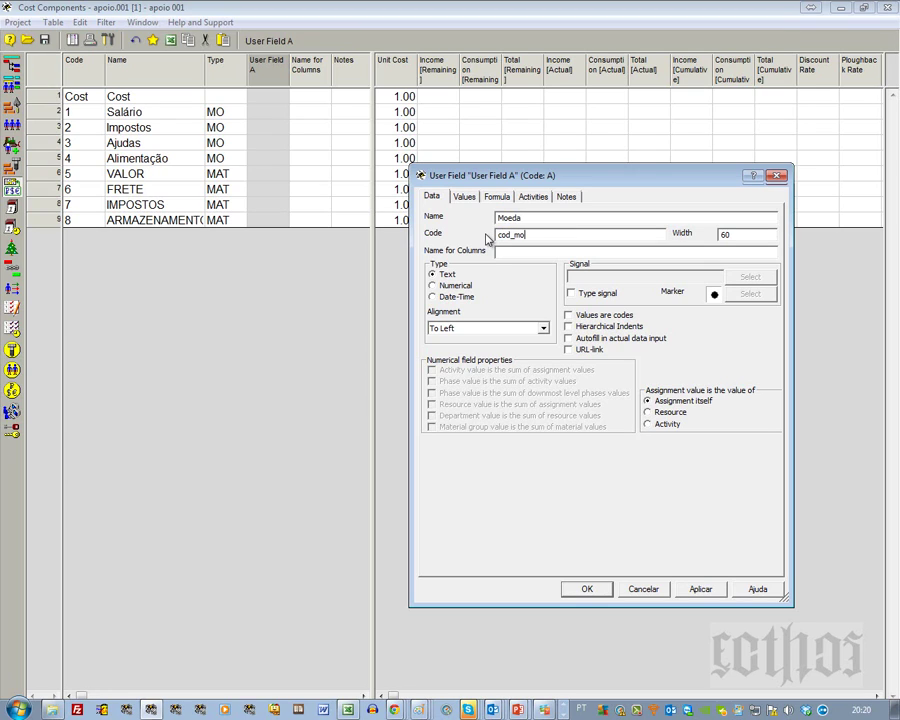
{"action": "left_click", "coordinate": [459, 289]}
{"action": "left_click", "coordinate": [462, 329]}
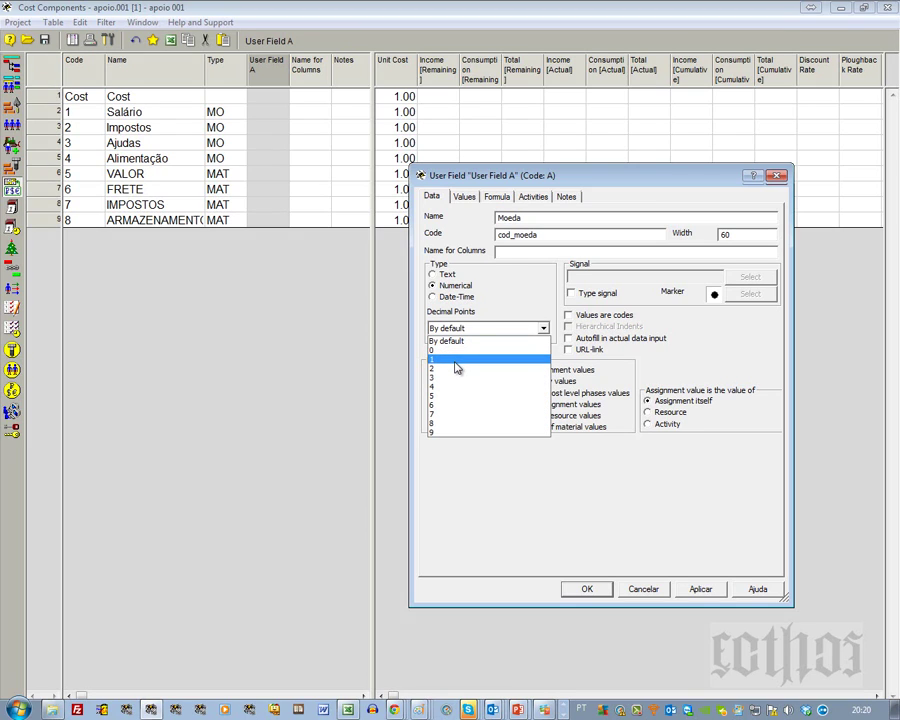
{"action": "left_click", "coordinate": [458, 368]}
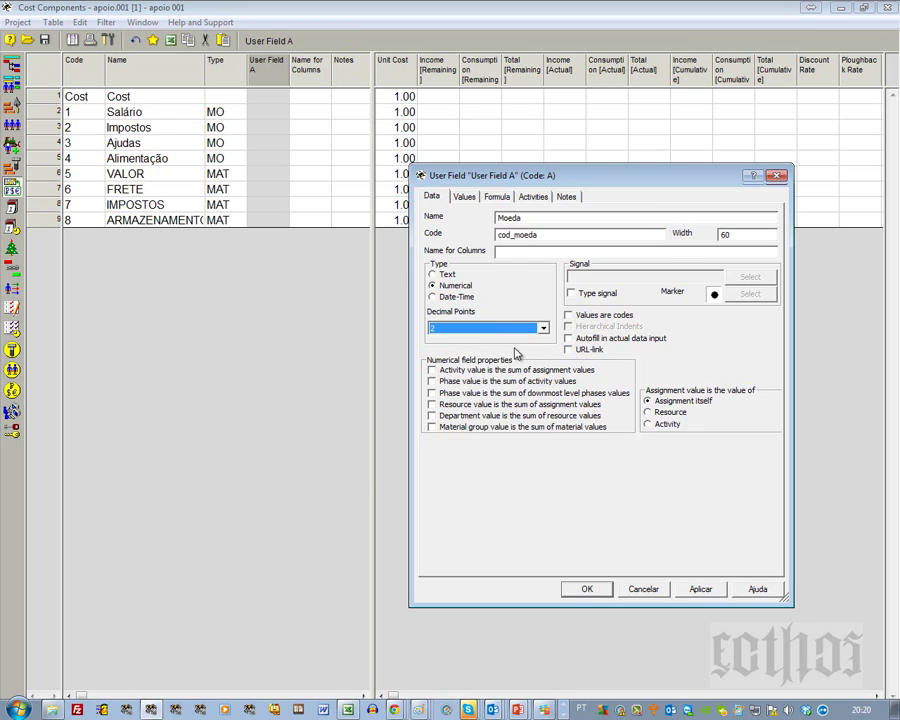
{"action": "left_click", "coordinate": [700, 590]}
{"action": "left_click", "coordinate": [585, 589]}
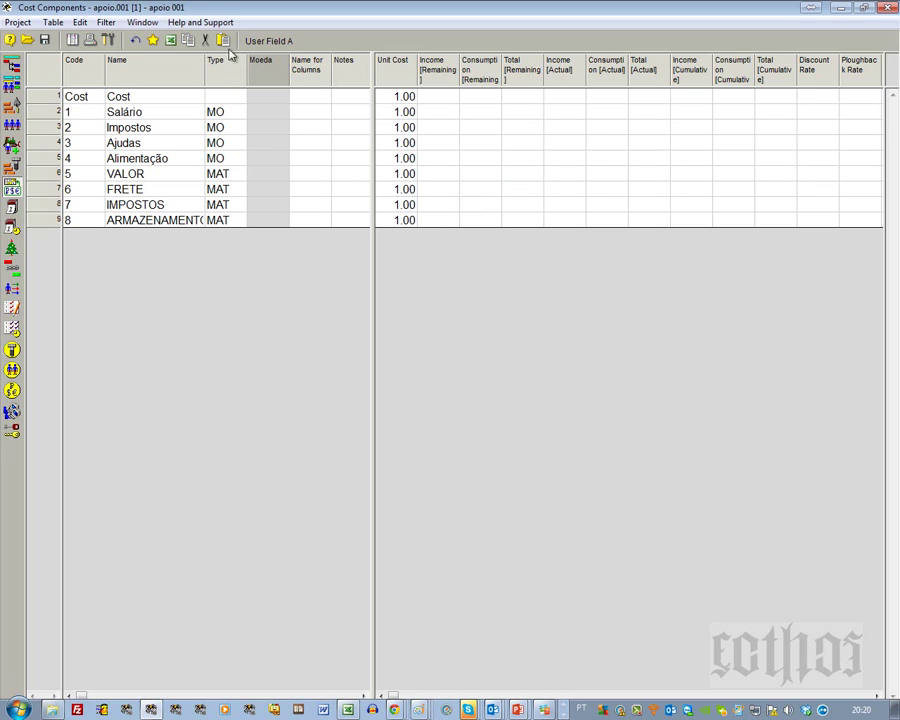
- Change the Moeda user field's type to Text
{"action": "right_click", "coordinate": [276, 84]}
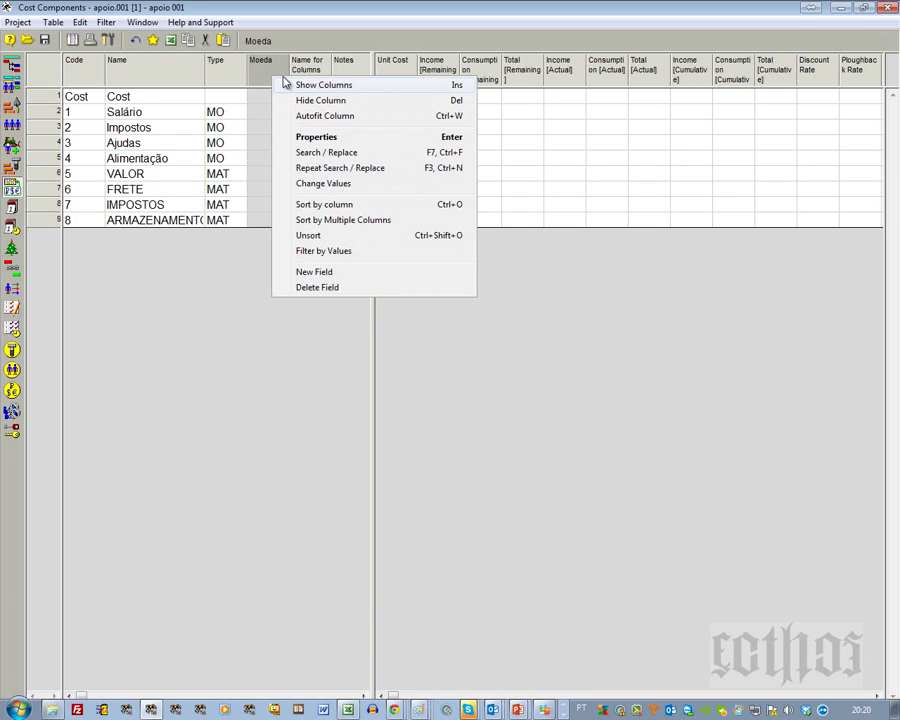
{"action": "left_click", "coordinate": [258, 68]}
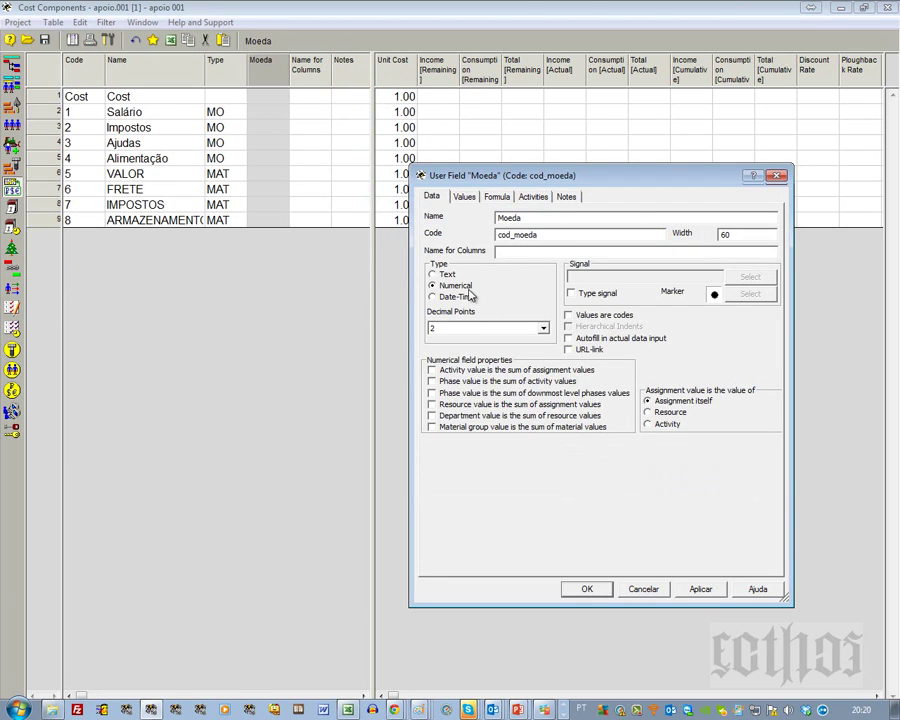
{"action": "left_click", "coordinate": [446, 277]}
{"action": "left_click", "coordinate": [578, 585]}
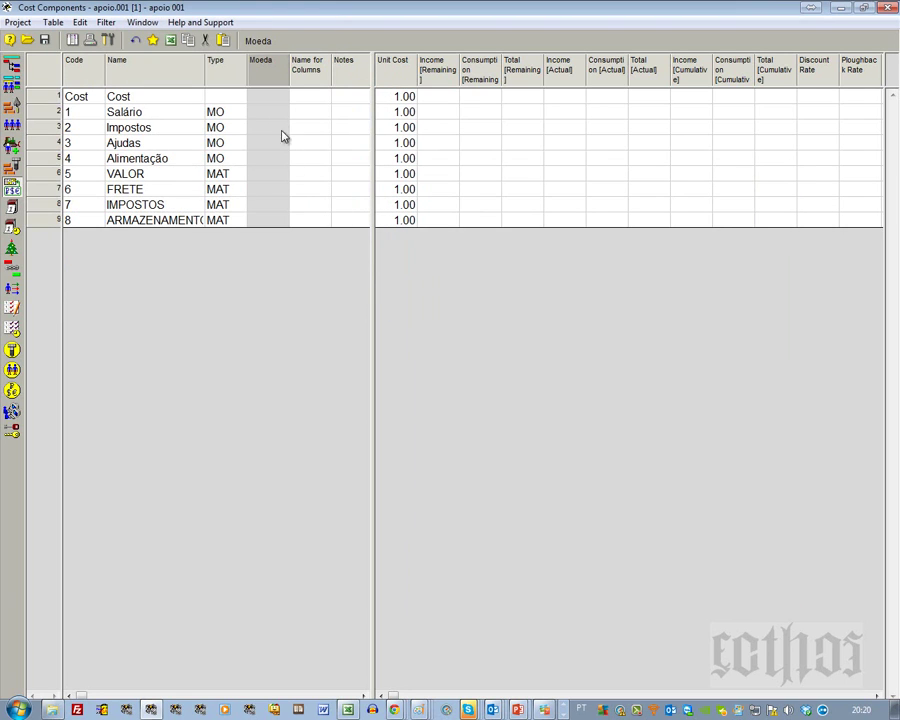
- Set Moeda to Real for the four MO components Salário, Impostos, Ajudas and Alimentação
{"action": "left_click", "coordinate": [274, 112]}
{"action": "type", "text": "Real"}
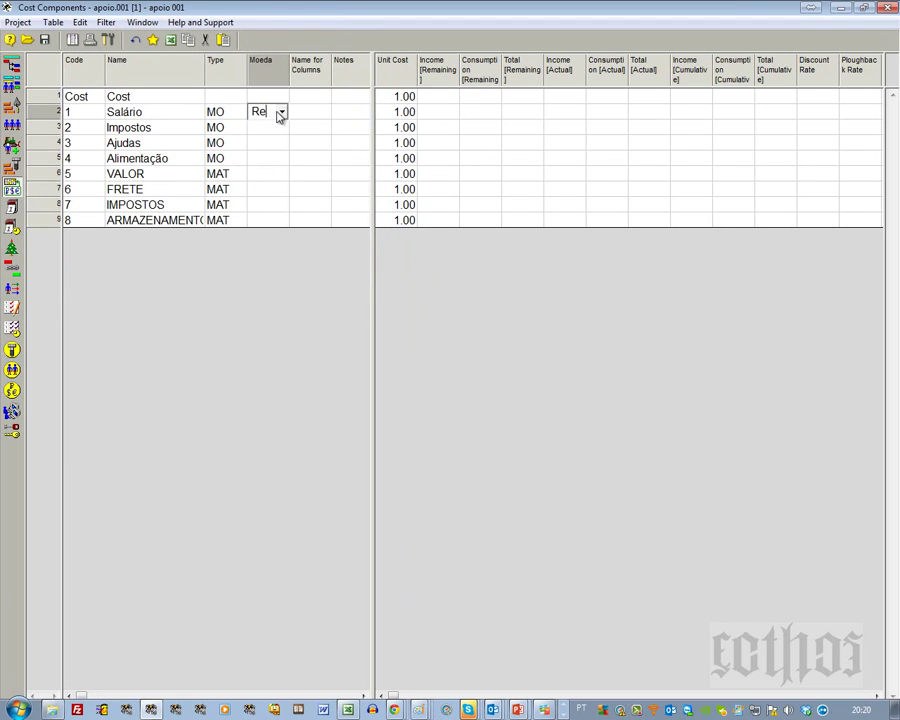
{"action": "left_click", "coordinate": [265, 146]}
{"action": "left_click", "coordinate": [276, 115]}
{"action": "key", "text": "ctrl+c"}
{"action": "left_click", "coordinate": [277, 131]}
{"action": "key", "text": "ctrl+v"}
{"action": "left_click", "coordinate": [273, 143]}
{"action": "key", "text": "ctrl+v"}
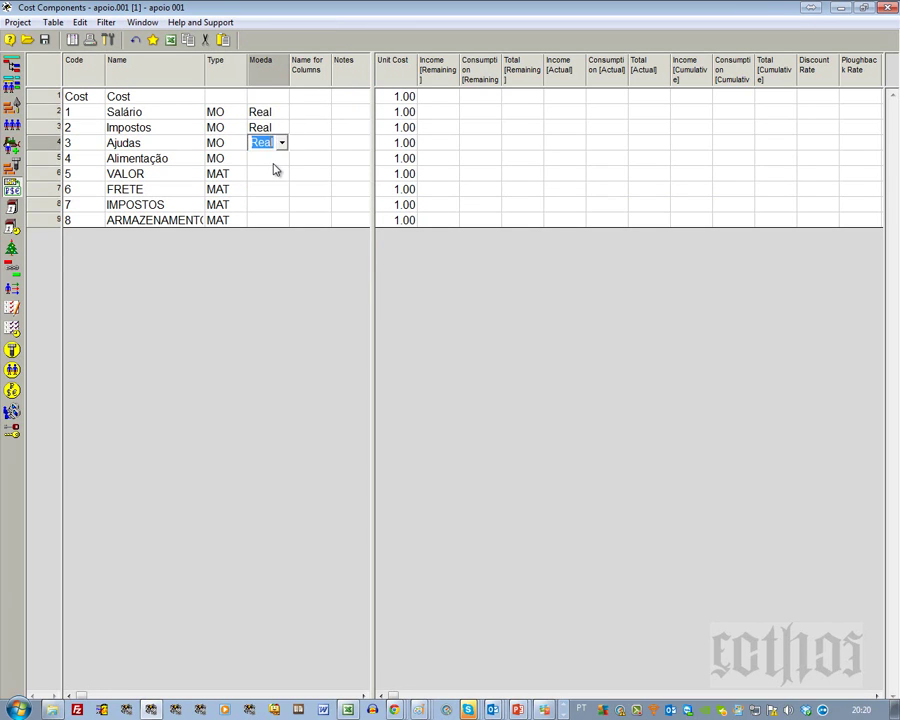
{"action": "left_click", "coordinate": [273, 158]}
{"action": "key", "text": "ctrl+v"}
- Set Moeda to Real for the MAT components VALOR, FRETE, IMPOSTOS and ARMAZENAMENTO, and widen the Name column to fit its longest entry
{"action": "left_click", "coordinate": [273, 174]}
{"action": "key", "text": "ctrl+v"}
{"action": "left_click", "coordinate": [273, 189]}
{"action": "key", "text": "ctrl+v"}
{"action": "left_click", "coordinate": [276, 205]}
{"action": "key", "text": "ctrl+v"}
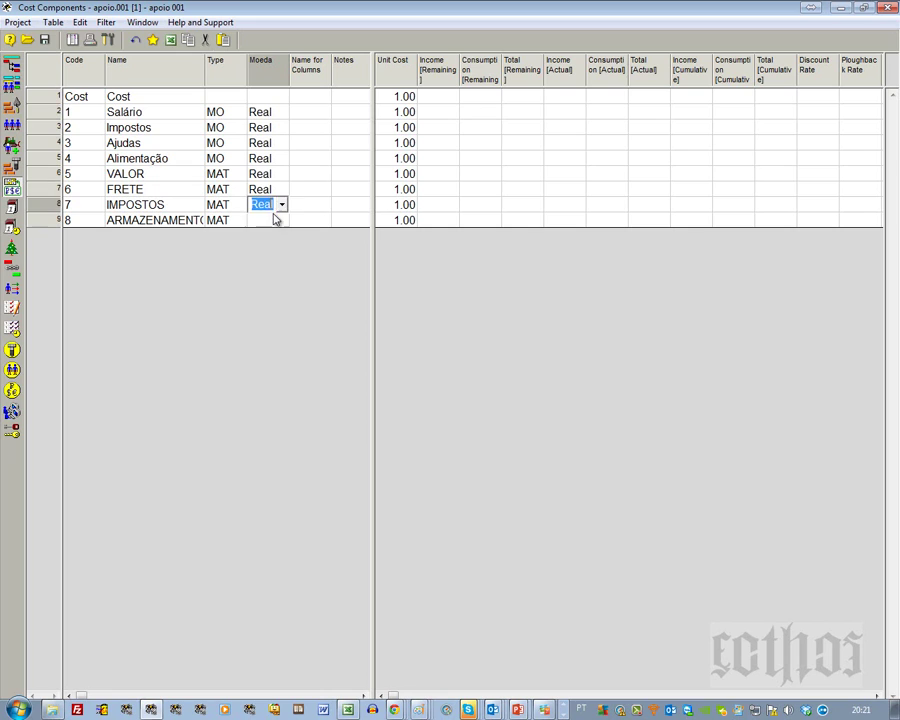
{"action": "left_click", "coordinate": [275, 220]}
{"action": "key", "text": "ctrl+v"}
{"action": "left_click", "coordinate": [335, 176]}
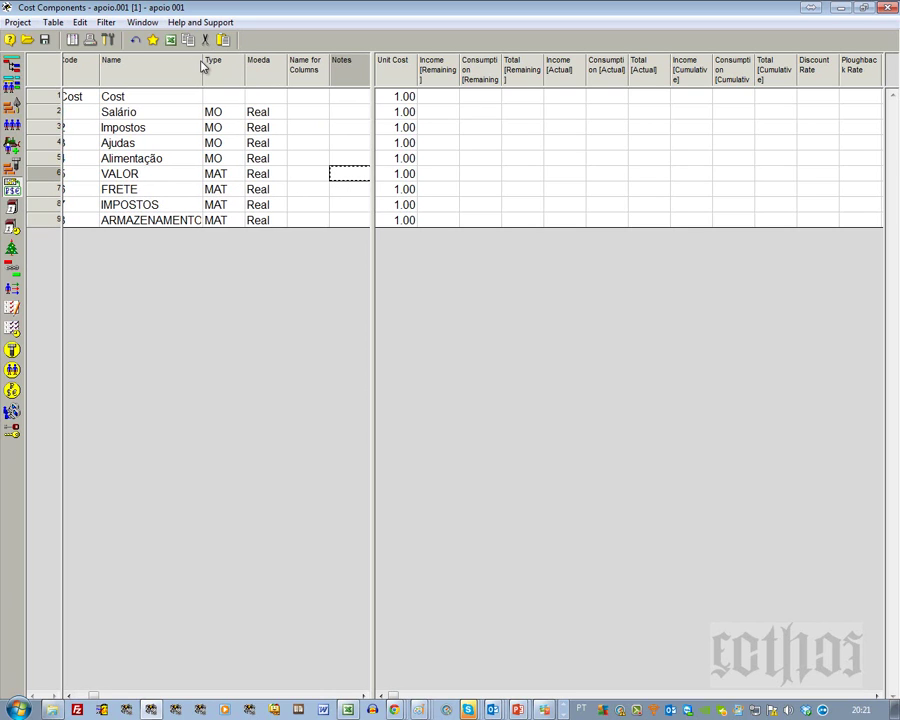
{"action": "left_click_drag", "start_coordinate": [201, 64], "coordinate": [248, 64]}
{"action": "left_click", "coordinate": [128, 144]}
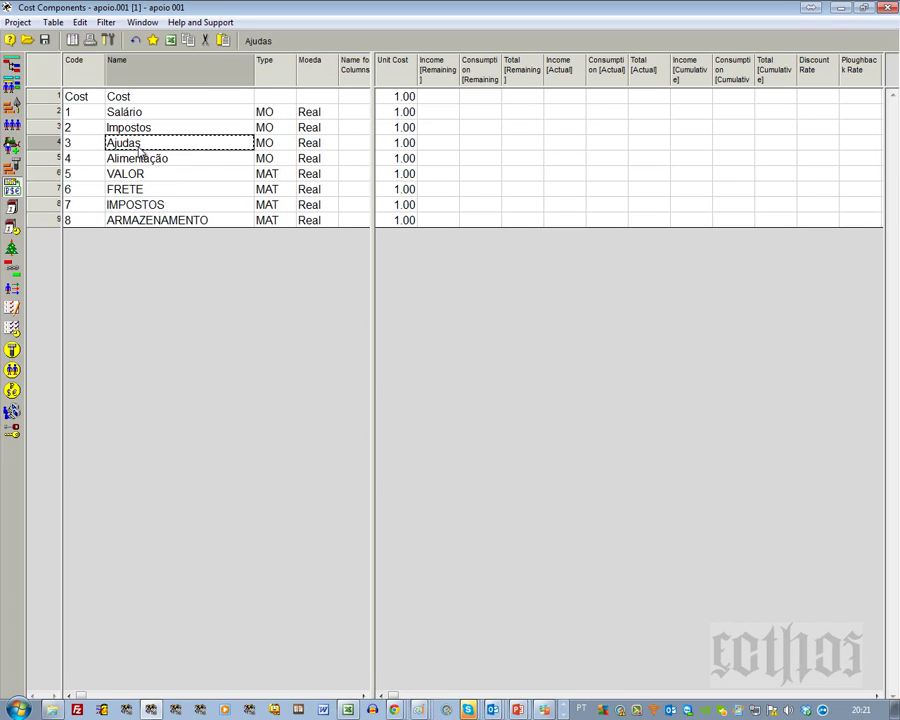
- Switch to Paint and copy the whole grey-and-orange cost diagram with its values
{"action": "key", "text": "alt+Tab"}
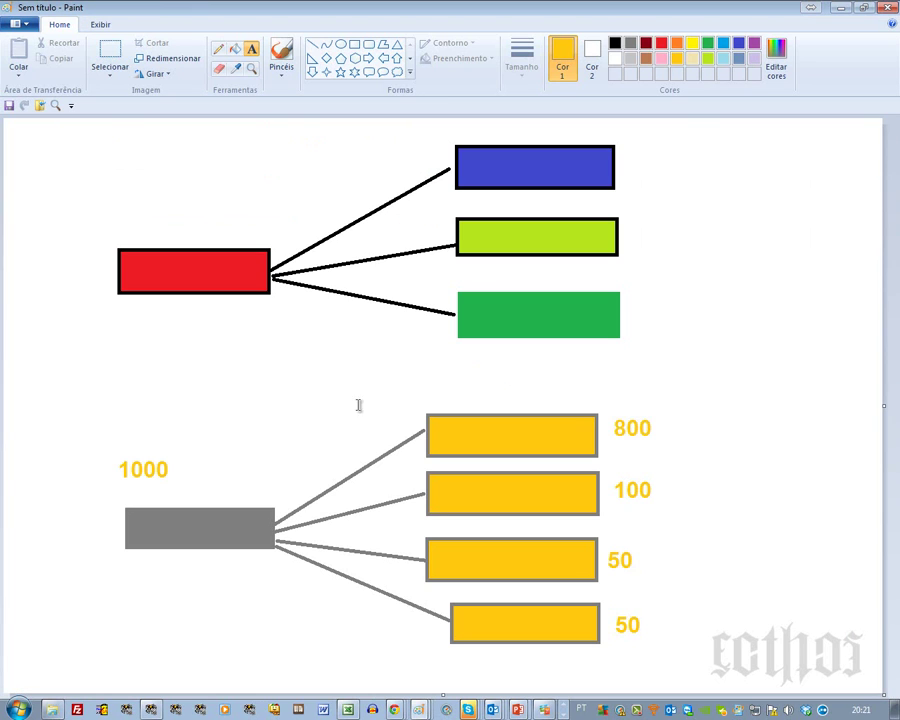
{"action": "left_click", "coordinate": [106, 53]}
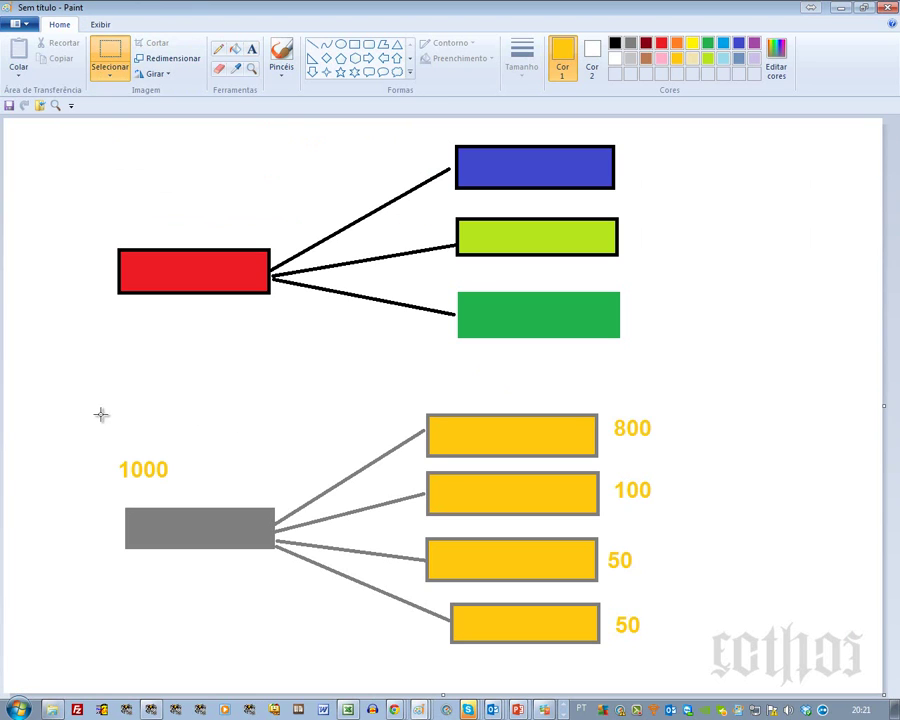
{"action": "left_click_drag", "start_coordinate": [80, 358], "coordinate": [688, 676]}
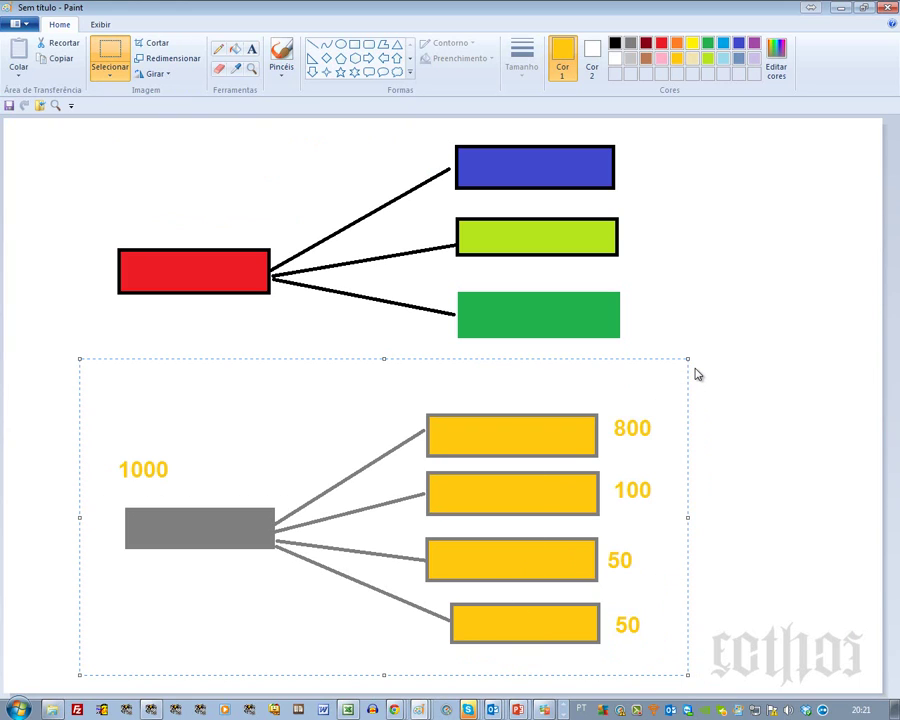
{"action": "key", "text": "ctrl+c"}
- Shrink the original grey-and-orange diagram and move it beside the blue, lime and green boxes
{"action": "left_click", "coordinate": [714, 334]}
{"action": "left_click_drag", "start_coordinate": [76, 367], "coordinate": [661, 682]}
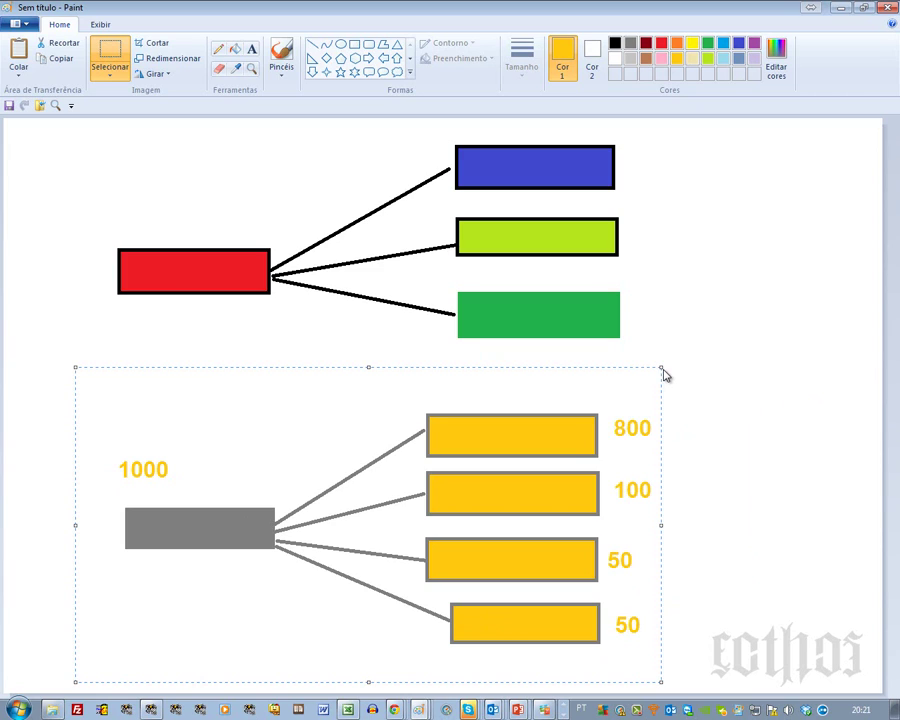
{"action": "left_click_drag", "start_coordinate": [661, 367], "coordinate": [659, 367]}
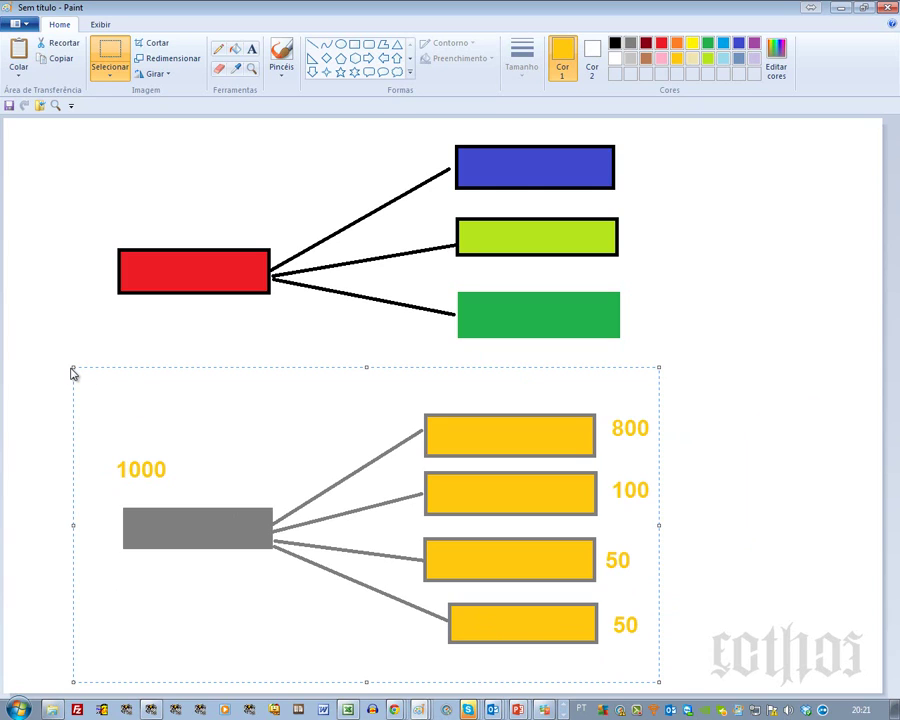
{"action": "left_click_drag", "start_coordinate": [73, 368], "coordinate": [435, 508]}
{"action": "left_click_drag", "start_coordinate": [523, 553], "coordinate": [737, 207]}
{"action": "left_click", "coordinate": [678, 434]}
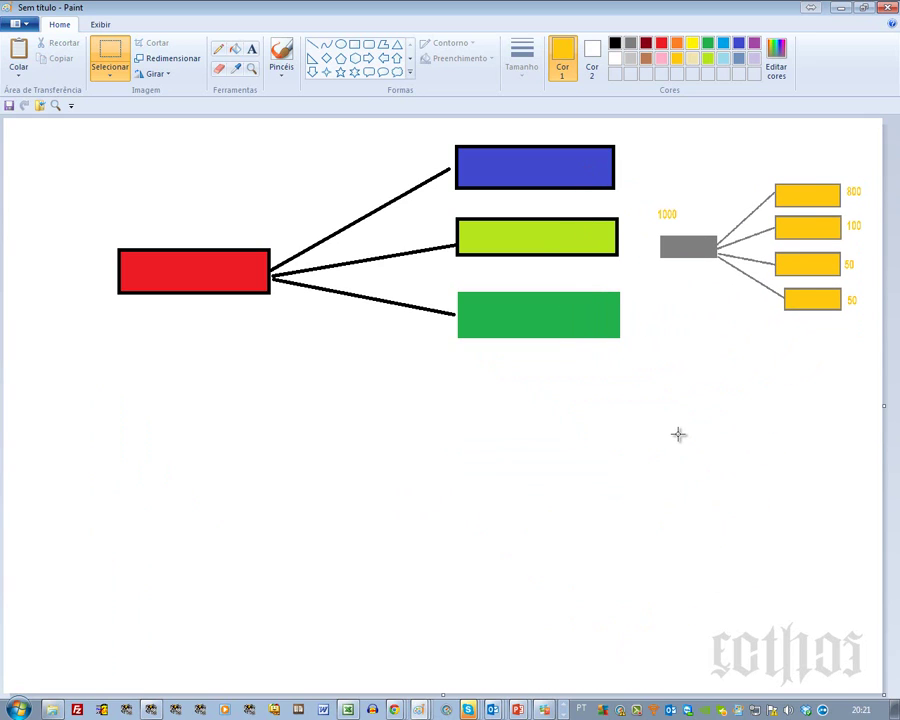
- Paste the full-size copy of the grey-and-orange diagram into the empty area below the red box diagram
{"action": "key", "text": "ctrl+v"}
{"action": "left_click_drag", "start_coordinate": [378, 310], "coordinate": [431, 539]}
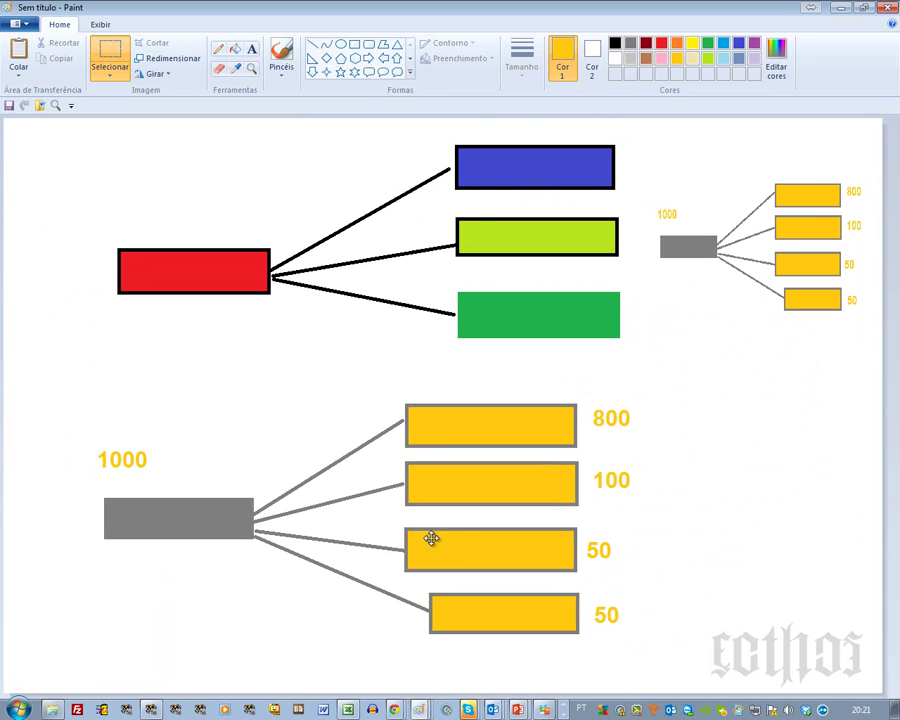
{"action": "left_click", "coordinate": [782, 440]}
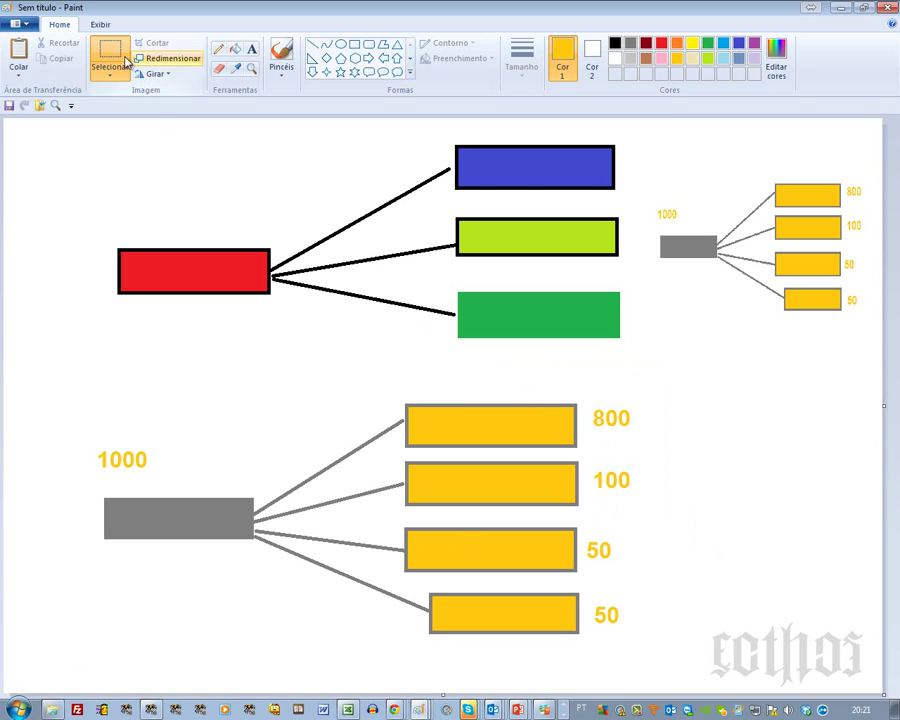
- Cut the large diagram's 800 box horizontally into two halves and move both away from their connector line
{"action": "left_click_drag", "start_coordinate": [383, 376], "coordinate": [655, 420]}
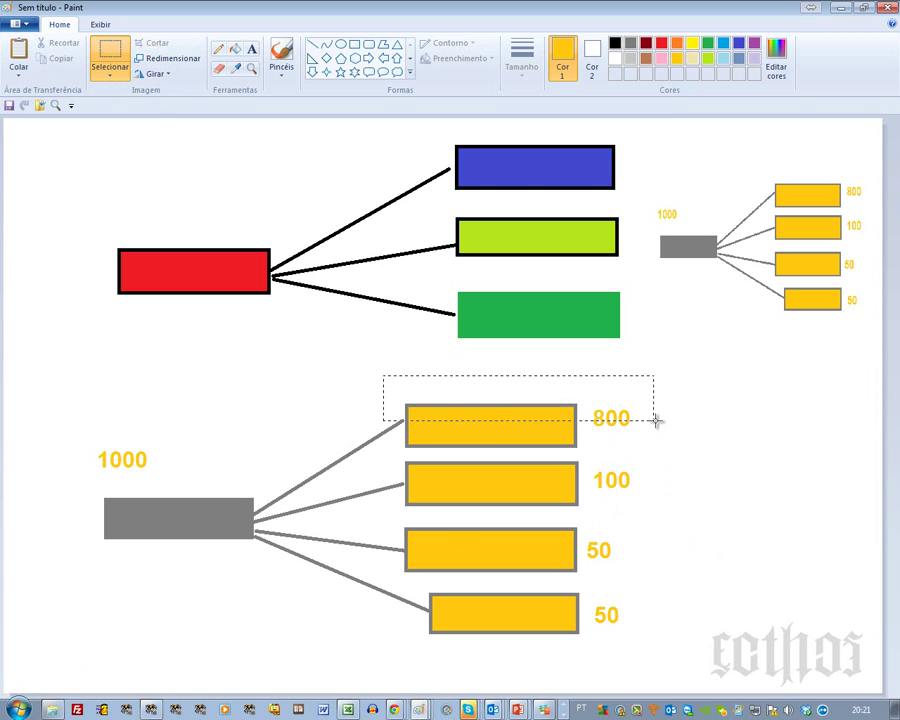
{"action": "left_click_drag", "start_coordinate": [597, 410], "coordinate": [683, 388]}
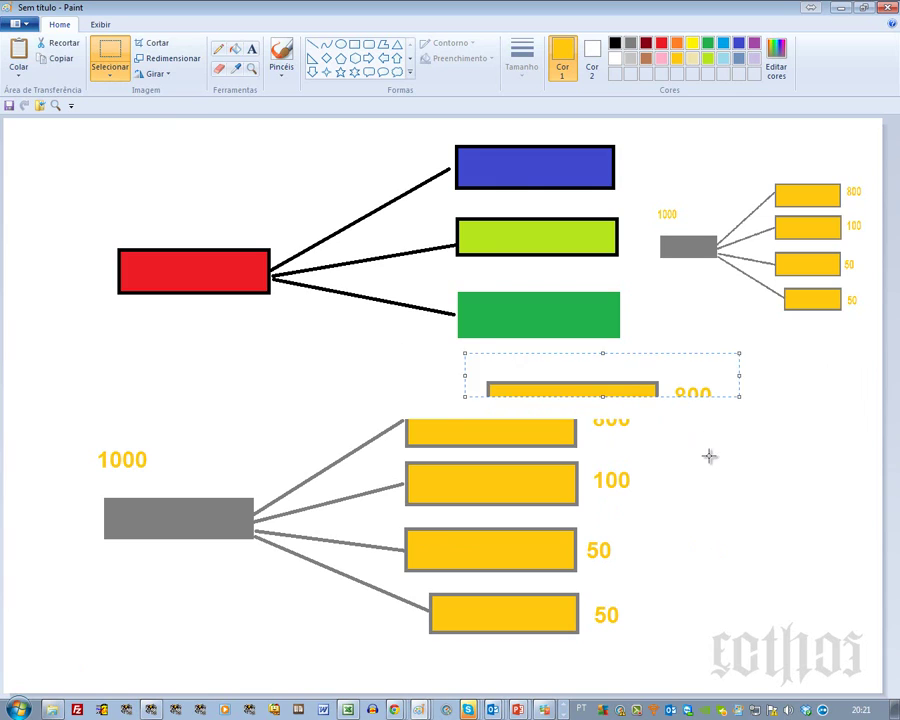
{"action": "left_click", "coordinate": [709, 456]}
{"action": "left_click_drag", "start_coordinate": [405, 417], "coordinate": [649, 452]}
{"action": "left_click_drag", "start_coordinate": [585, 438], "coordinate": [657, 444]}
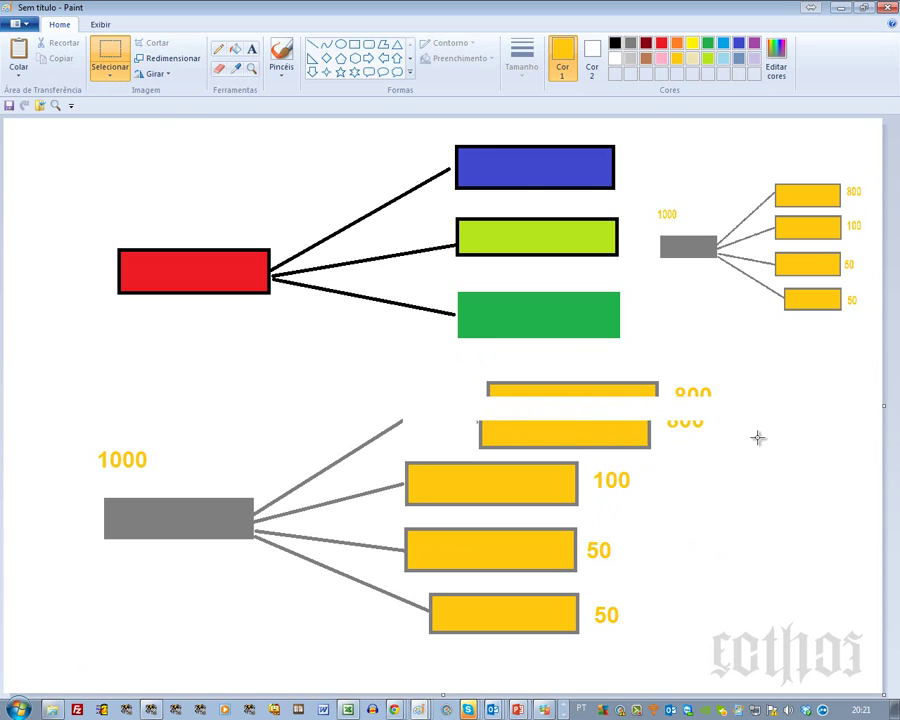
- Fill the lower half of the split 800 box with green
{"action": "left_click", "coordinate": [660, 50]}
{"action": "left_click", "coordinate": [234, 48]}
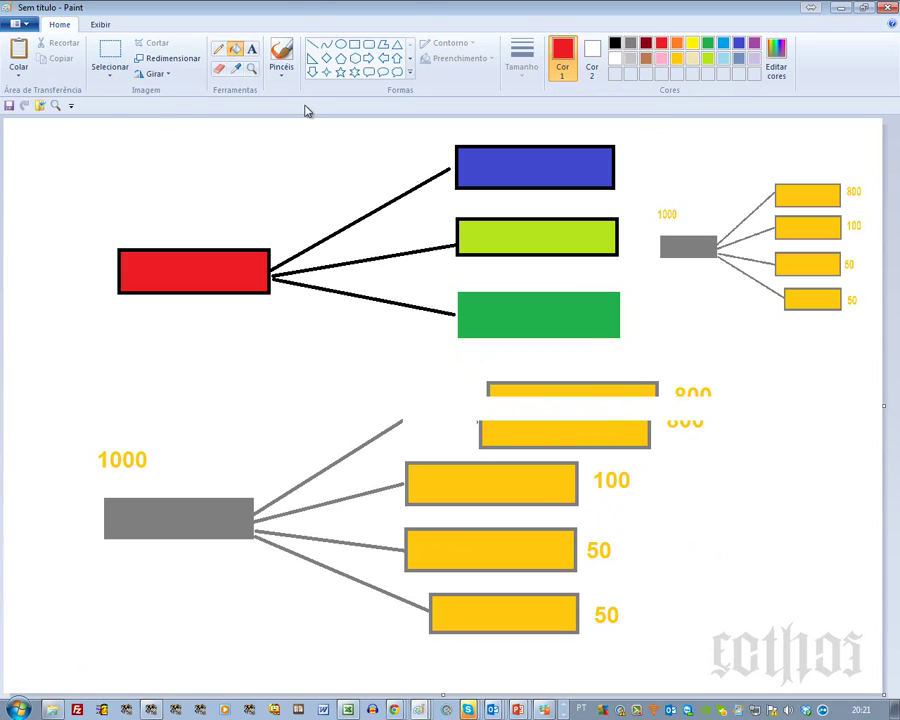
{"action": "left_click", "coordinate": [707, 43]}
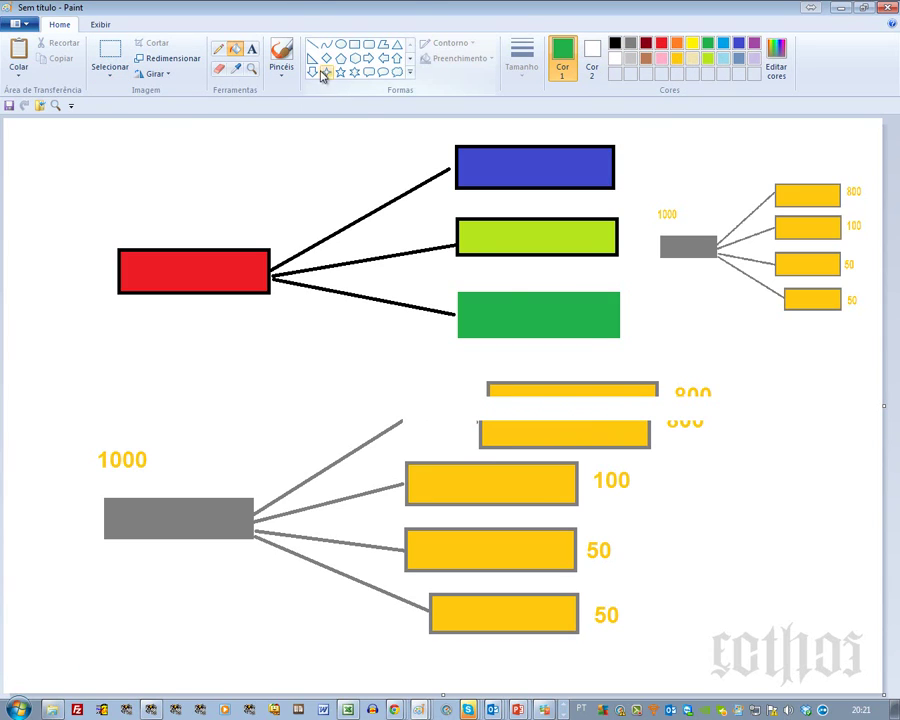
{"action": "left_click", "coordinate": [580, 432]}
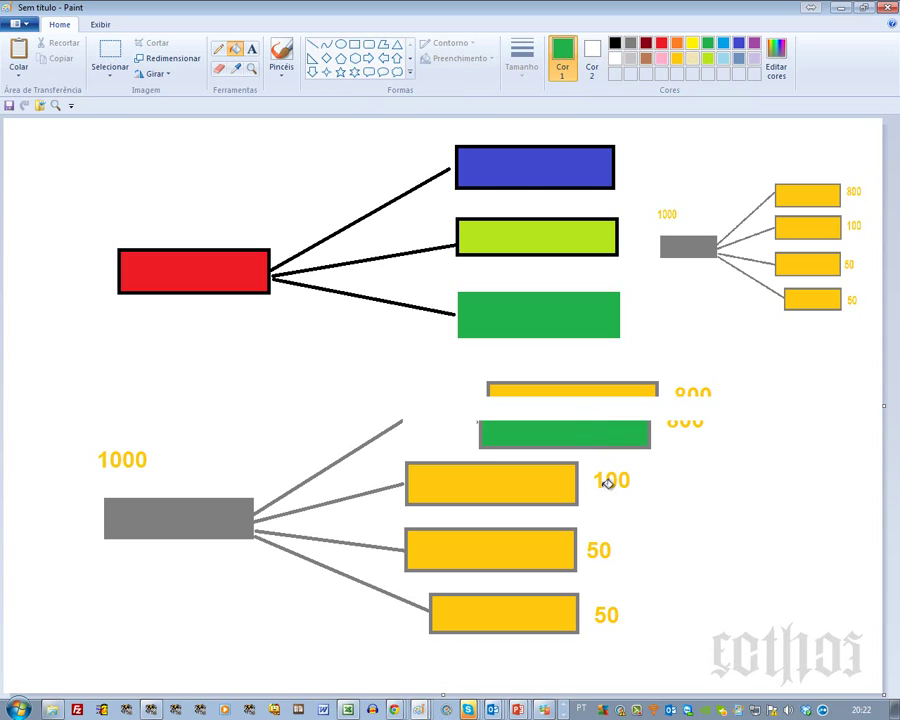
- Frame each half of the split 800 box with a black rectangle and draw a black line from the grey box towards them
{"action": "left_click", "coordinate": [354, 44]}
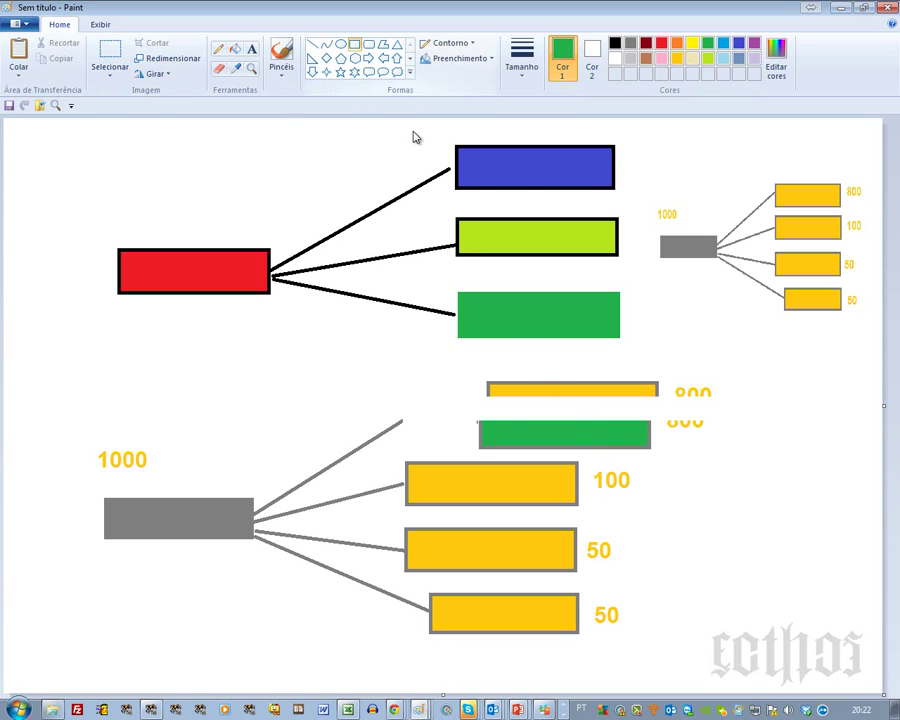
{"action": "left_click_drag", "start_coordinate": [468, 364], "coordinate": [734, 404]}
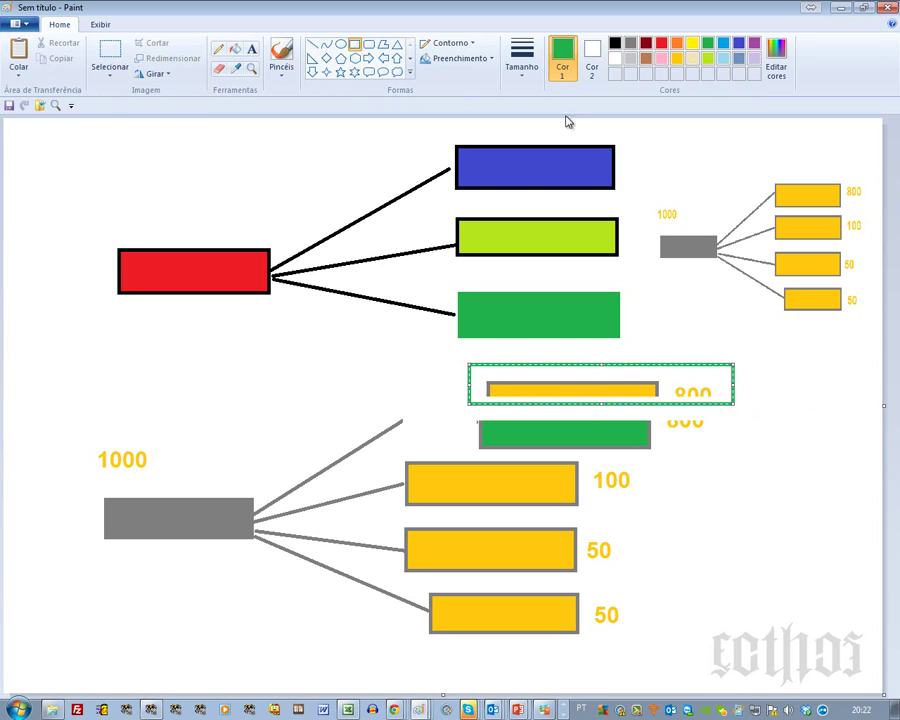
{"action": "left_click", "coordinate": [614, 42]}
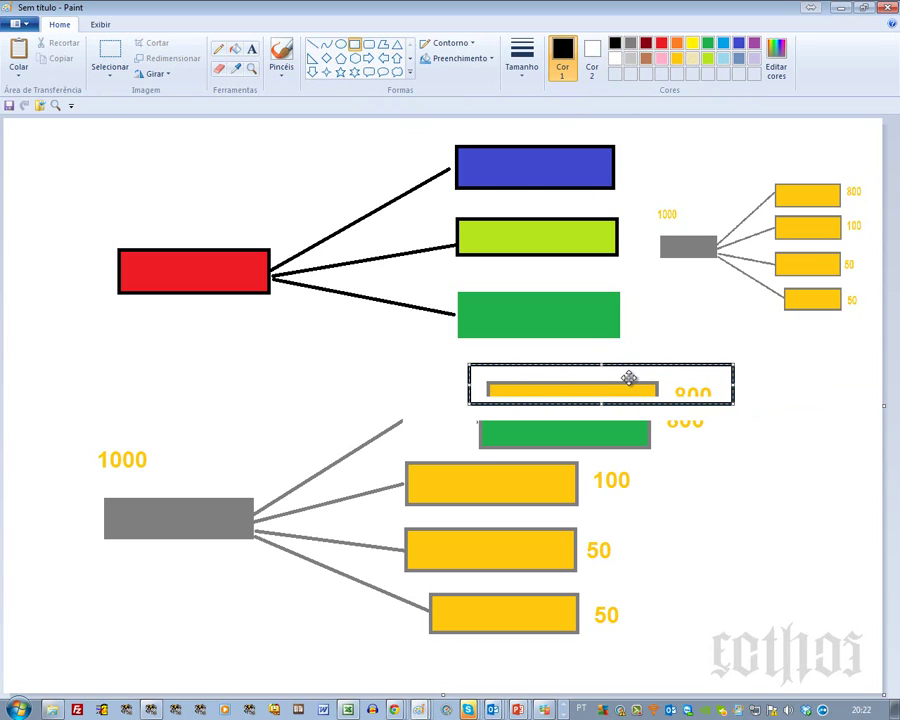
{"action": "left_click_drag", "start_coordinate": [467, 406], "coordinate": [740, 453]}
{"action": "left_click", "coordinate": [816, 424]}
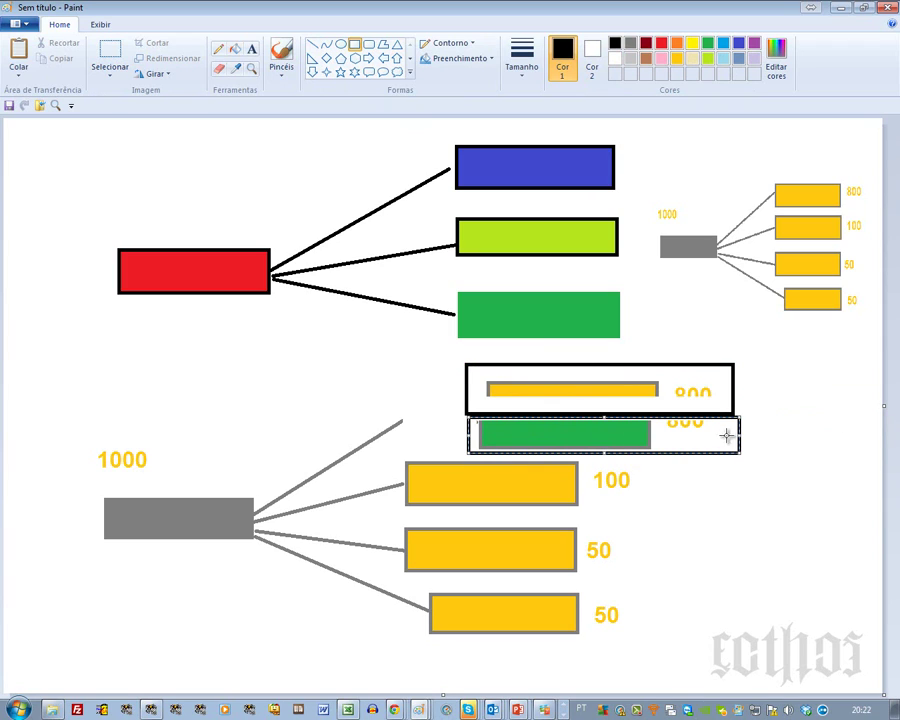
{"action": "left_click", "coordinate": [793, 410]}
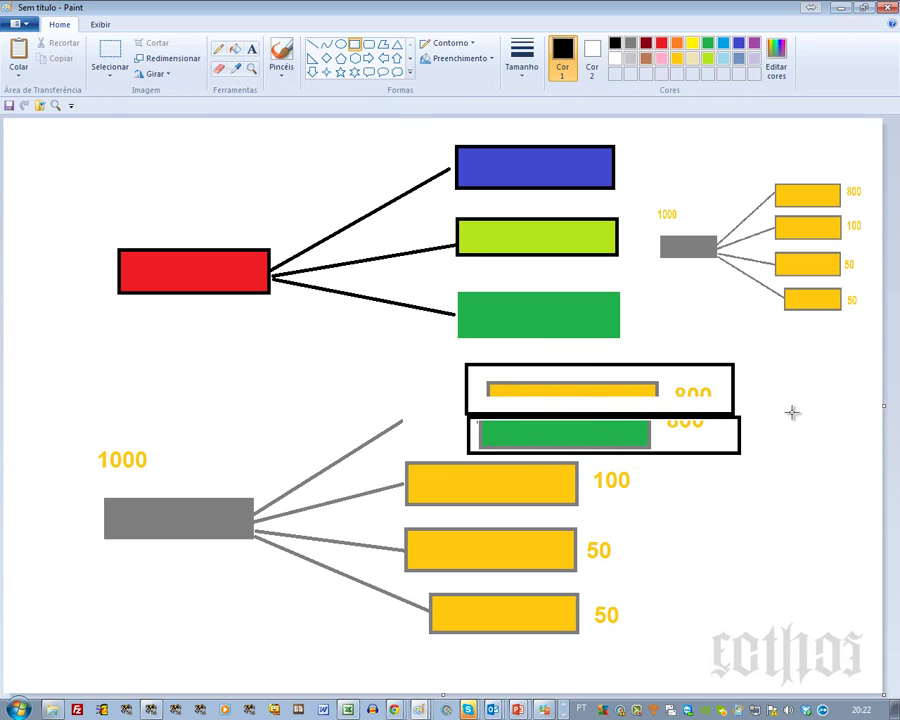
{"action": "left_click", "coordinate": [311, 46]}
{"action": "left_click_drag", "start_coordinate": [256, 512], "coordinate": [455, 433]}
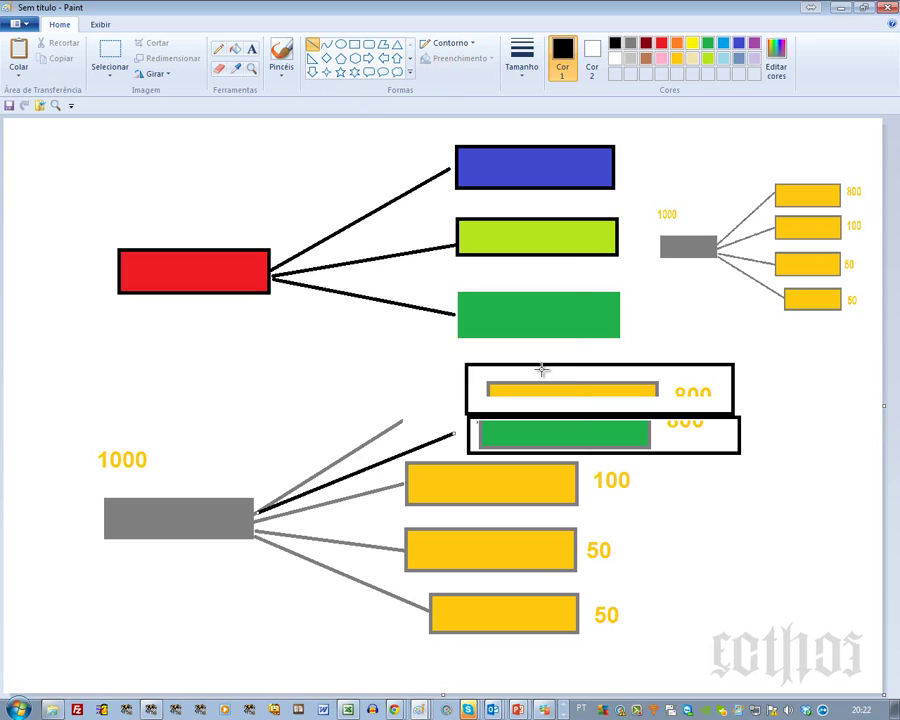
- Switch to Spider Project and rename the cost component VALOR as VALOR - REAL
{"action": "key", "text": "alt+Tab"}
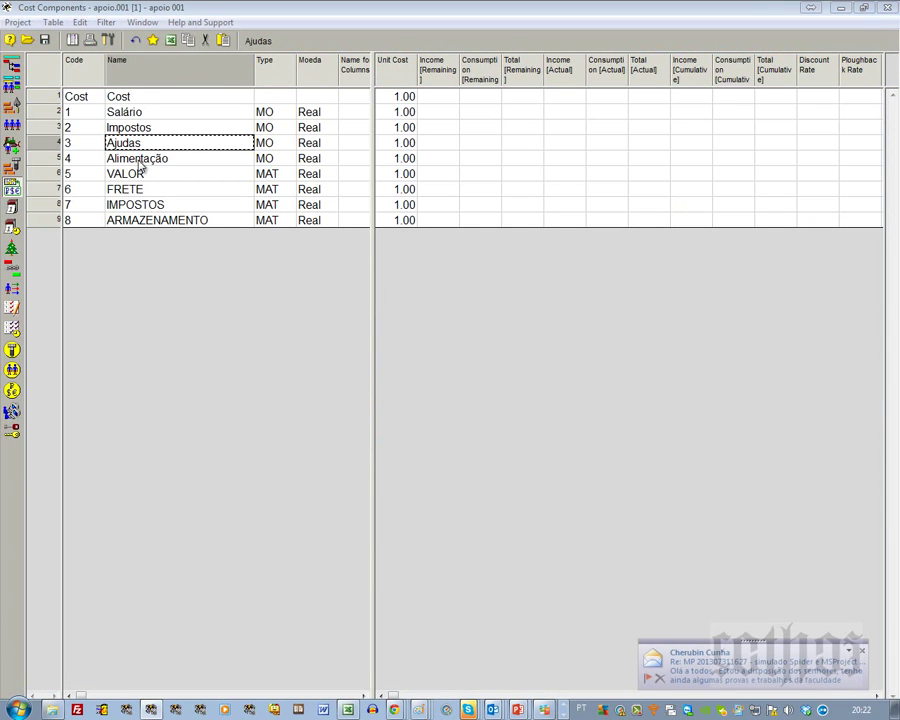
{"action": "left_click", "coordinate": [128, 174]}
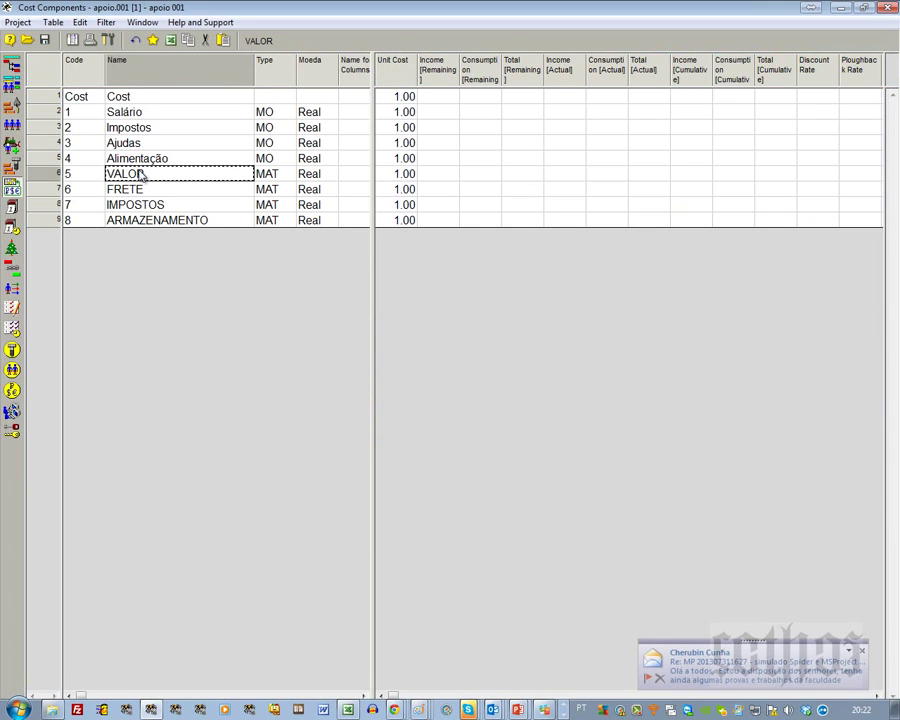
{"action": "left_click", "coordinate": [312, 176]}
{"action": "left_click", "coordinate": [171, 175]}
{"action": "left_click", "coordinate": [173, 177]}
{"action": "left_click", "coordinate": [172, 176]}
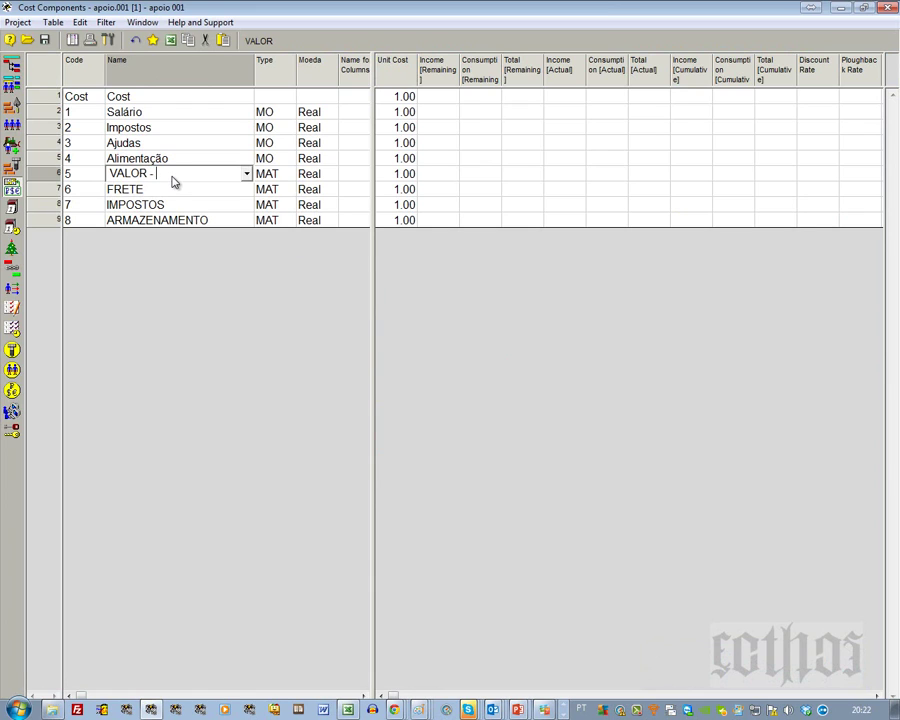
- Insert a new cost component below VALOR - REAL and name it VALOR - DOLAR
{"action": "left_click", "coordinate": [34, 176]}
{"action": "right_click", "coordinate": [31, 174]}
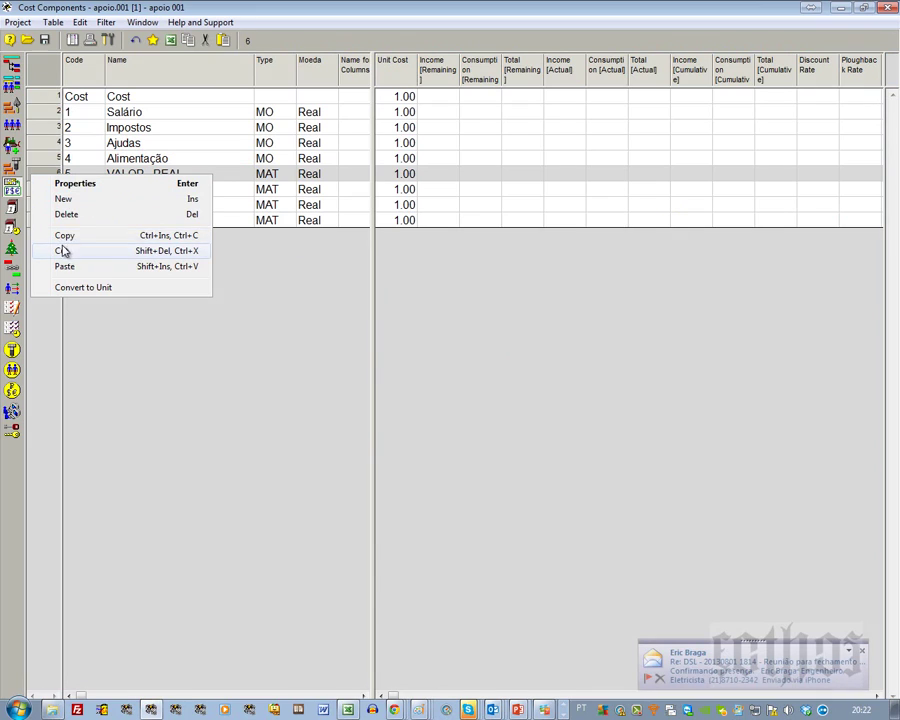
{"action": "left_click", "coordinate": [80, 199]}
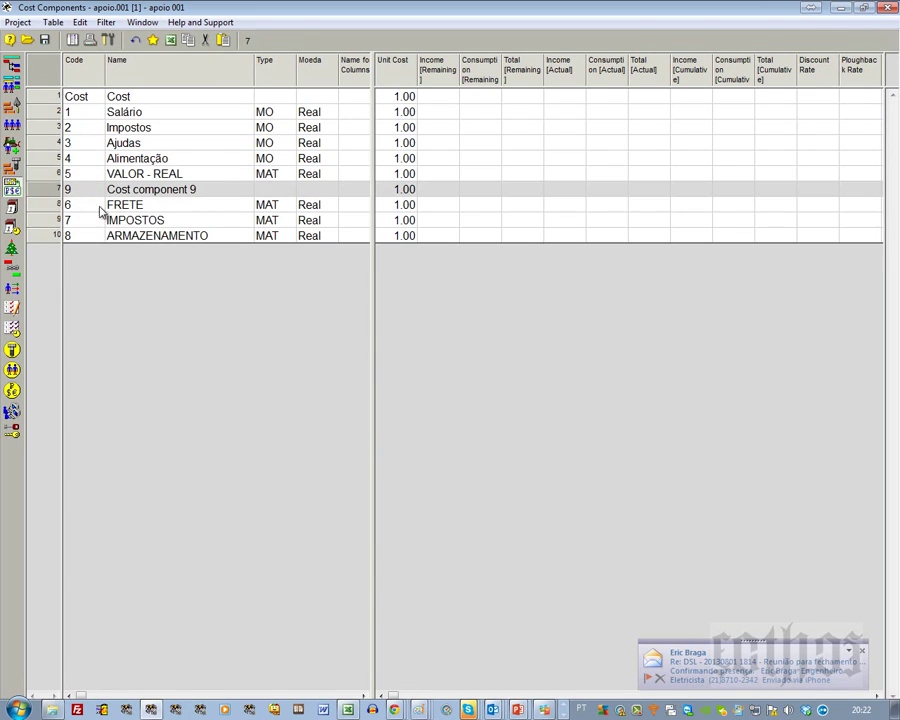
{"action": "left_click", "coordinate": [145, 178]}
{"action": "left_click", "coordinate": [148, 189]}
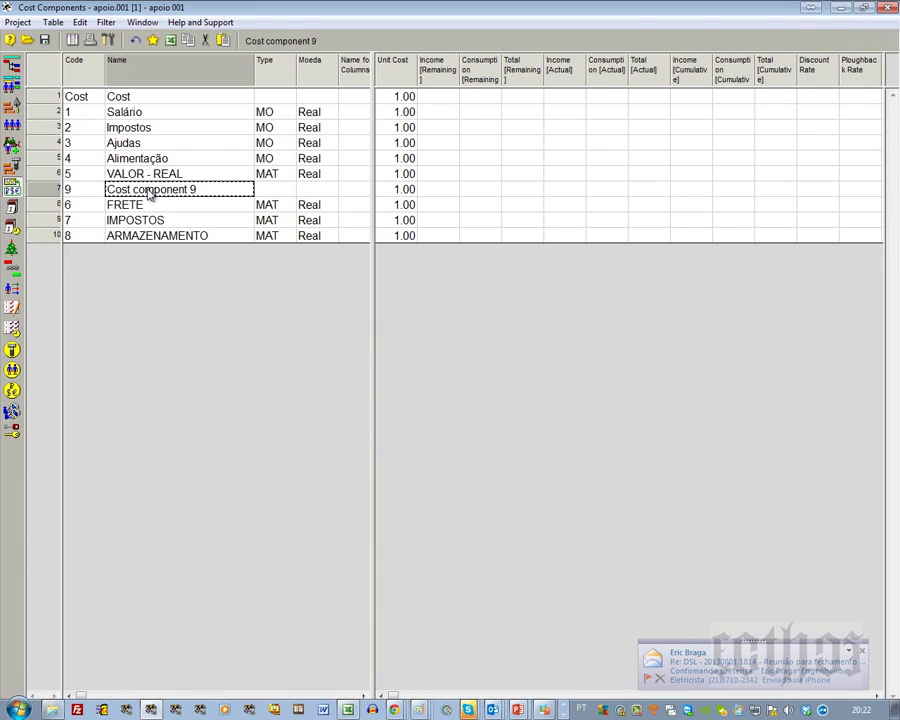
{"action": "type", "text": "VALOR - DOL"}
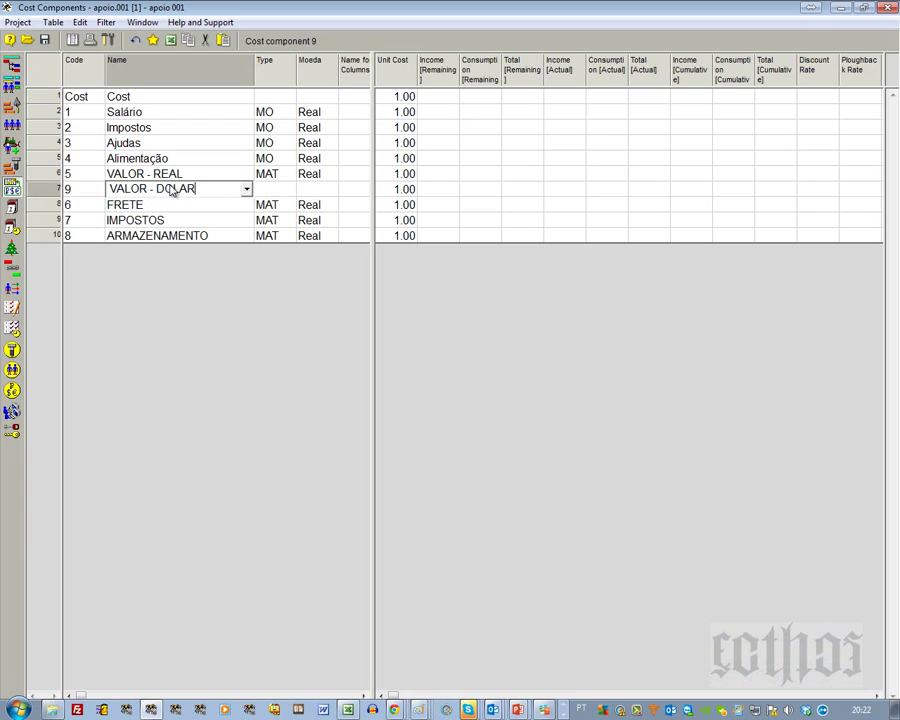
- Set the VALOR - DOLAR cost component's type to MAT and its Moeda to Dolar
{"action": "type", "text": "AR"}
{"action": "left_click", "coordinate": [285, 188]}
{"action": "left_click", "coordinate": [284, 176]}
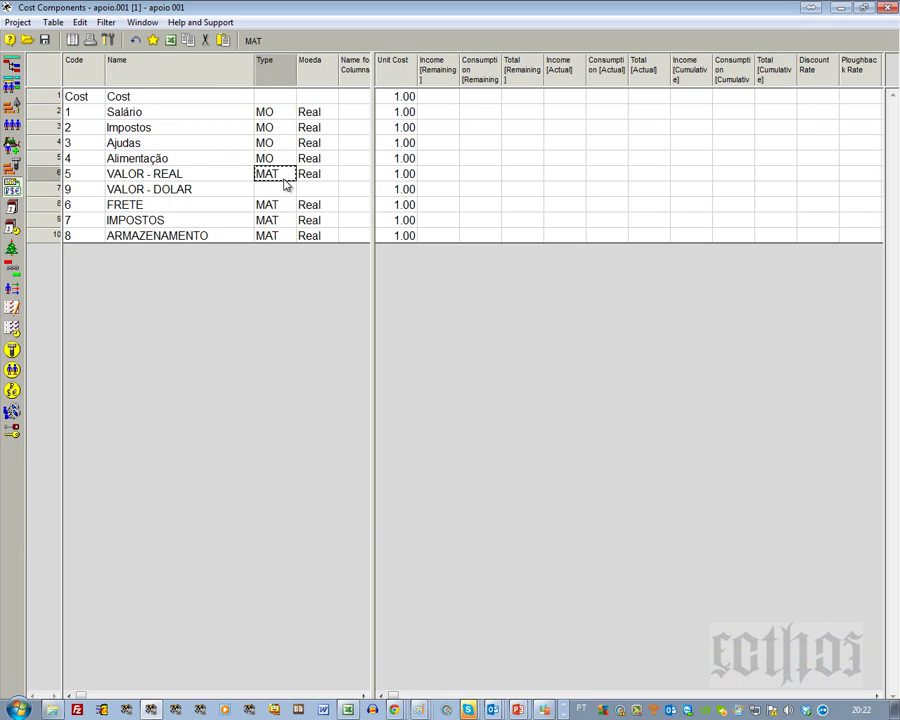
{"action": "left_click", "coordinate": [285, 189]}
{"action": "key", "text": "ctrl+v"}
{"action": "left_click", "coordinate": [331, 191]}
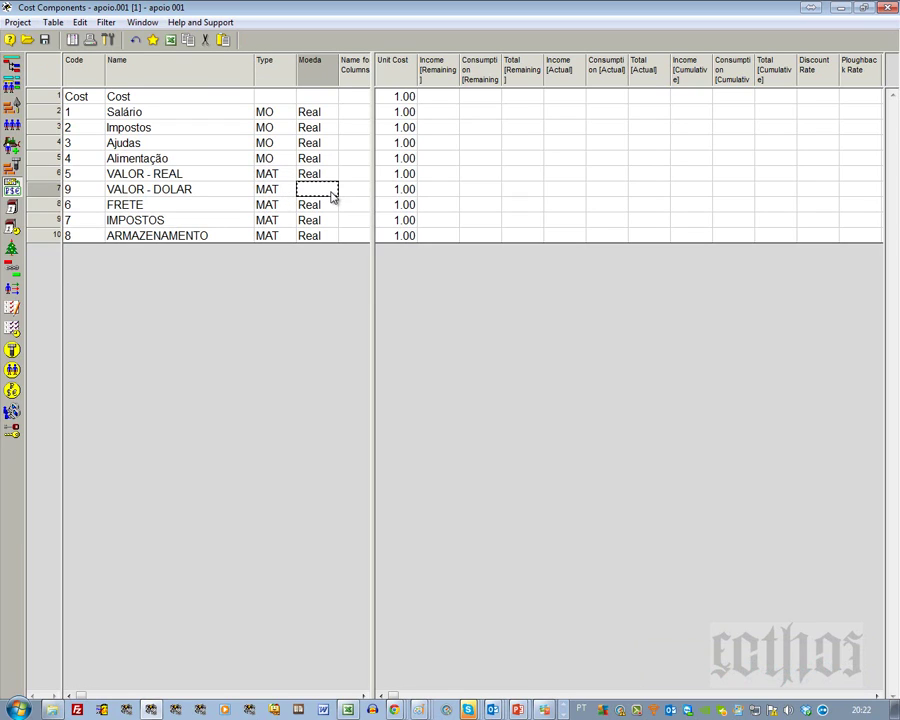
{"action": "type", "text": "Dolar"}
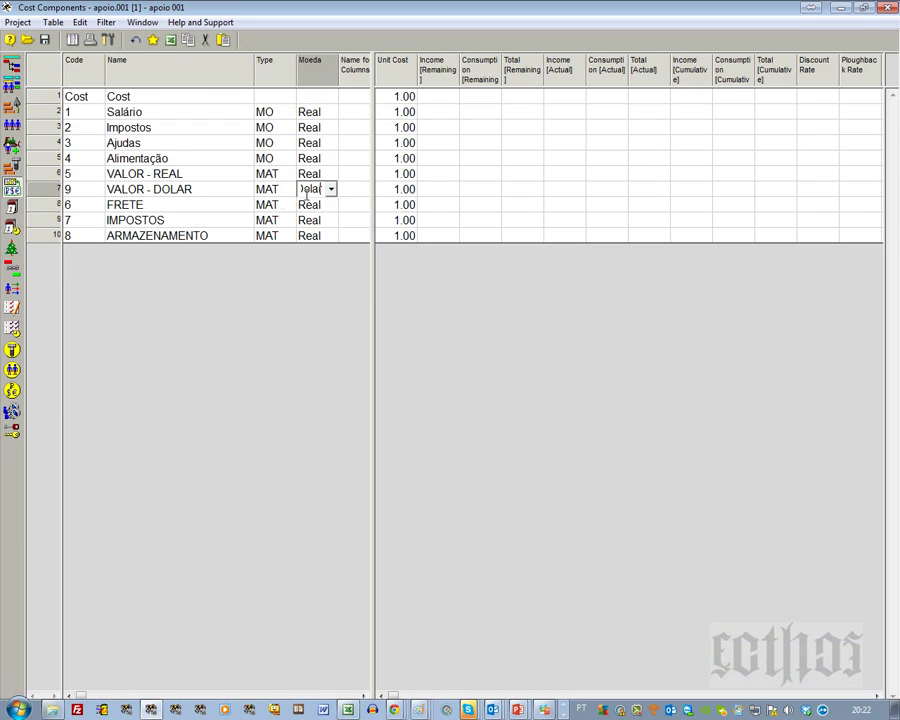
- Set the unit cost of the VALOR - DOLAR component to 2.3 in its properties
{"action": "right_click", "coordinate": [48, 178]}
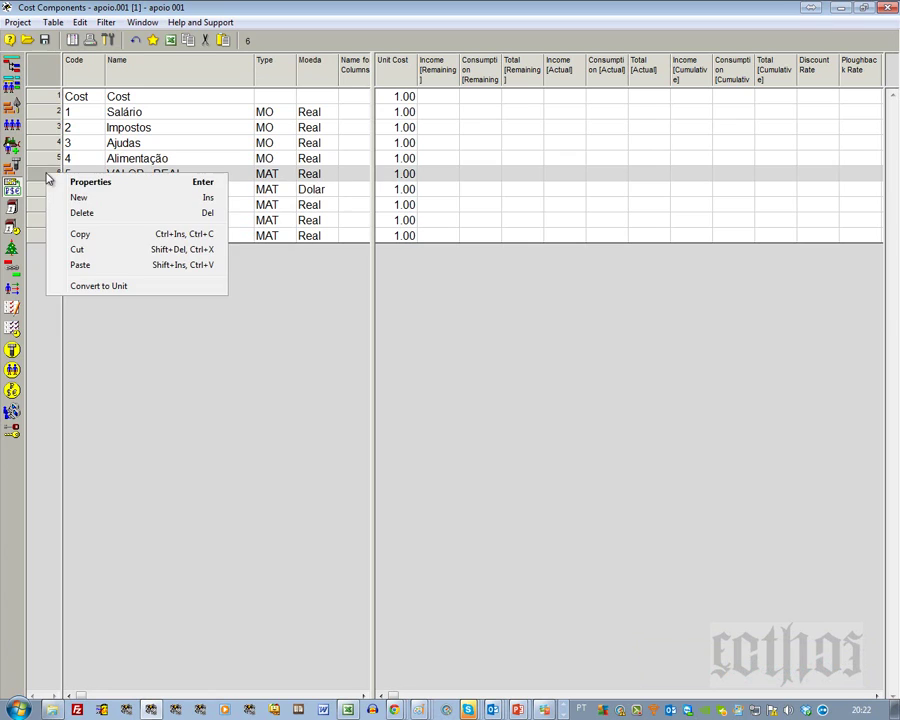
{"action": "left_click", "coordinate": [64, 182]}
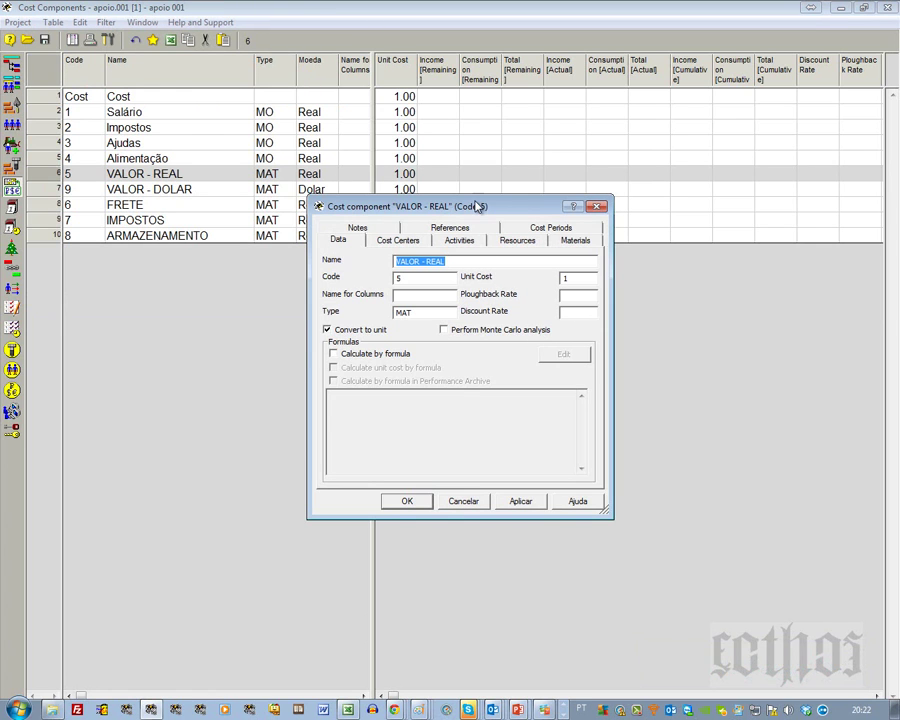
{"action": "left_click_drag", "start_coordinate": [477, 206], "coordinate": [590, 259]}
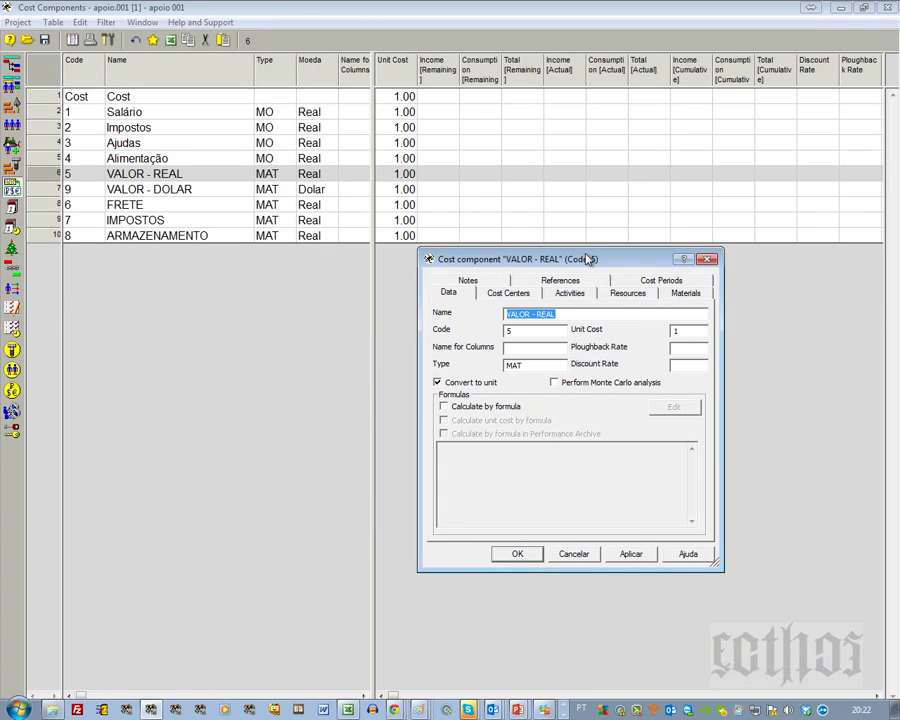
{"action": "left_click", "coordinate": [690, 328]}
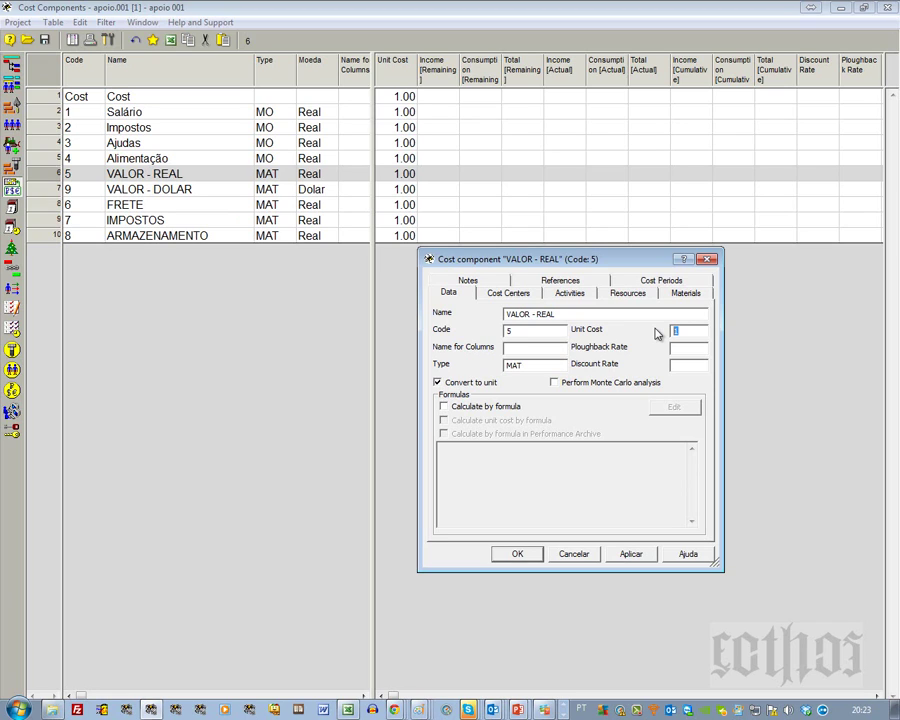
{"action": "left_click", "coordinate": [185, 189]}
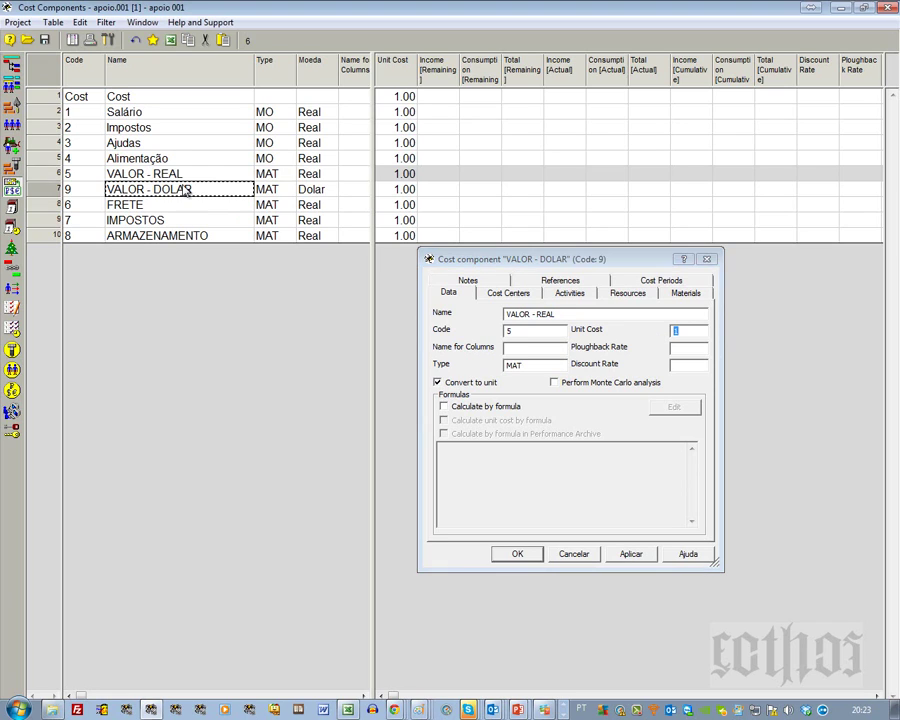
{"action": "double_click", "coordinate": [674, 331]}
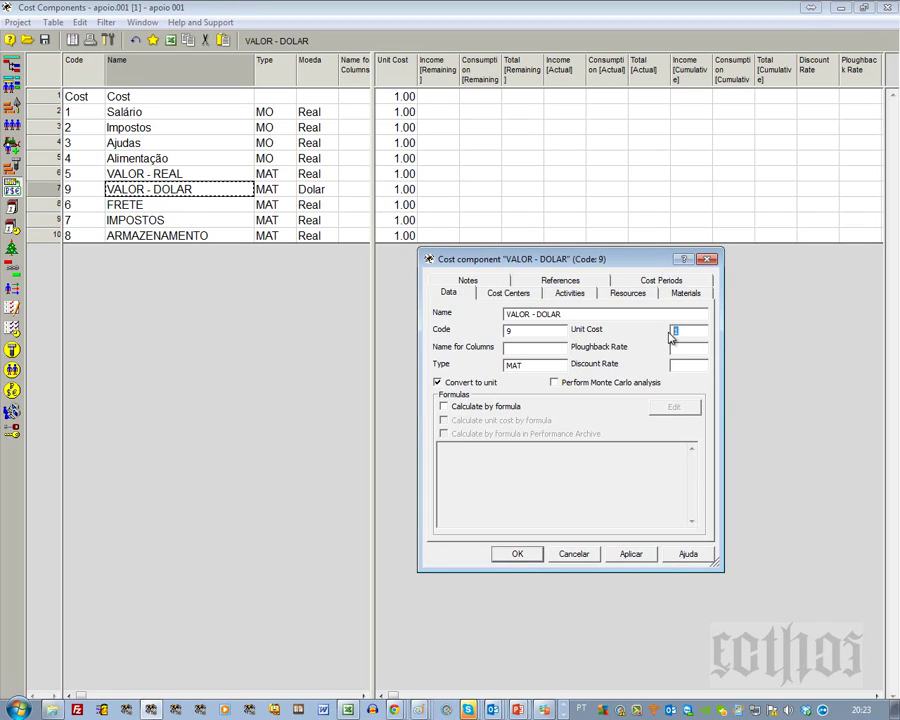
{"action": "type", "text": "2,3"}
{"action": "left_click", "coordinate": [652, 555]}
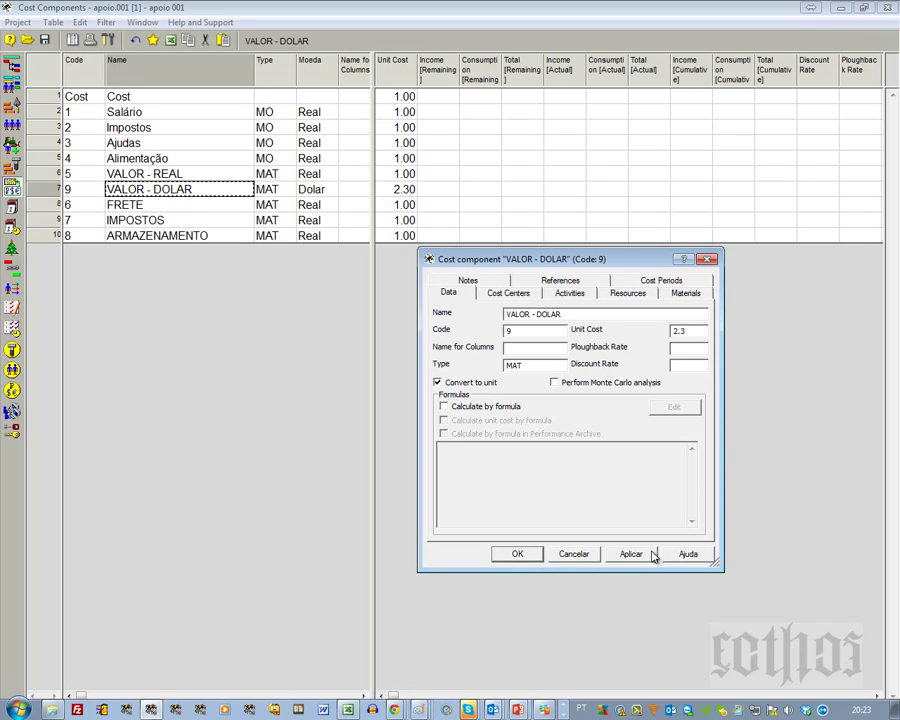
{"action": "left_click", "coordinate": [522, 555]}
{"action": "left_click", "coordinate": [405, 190]}
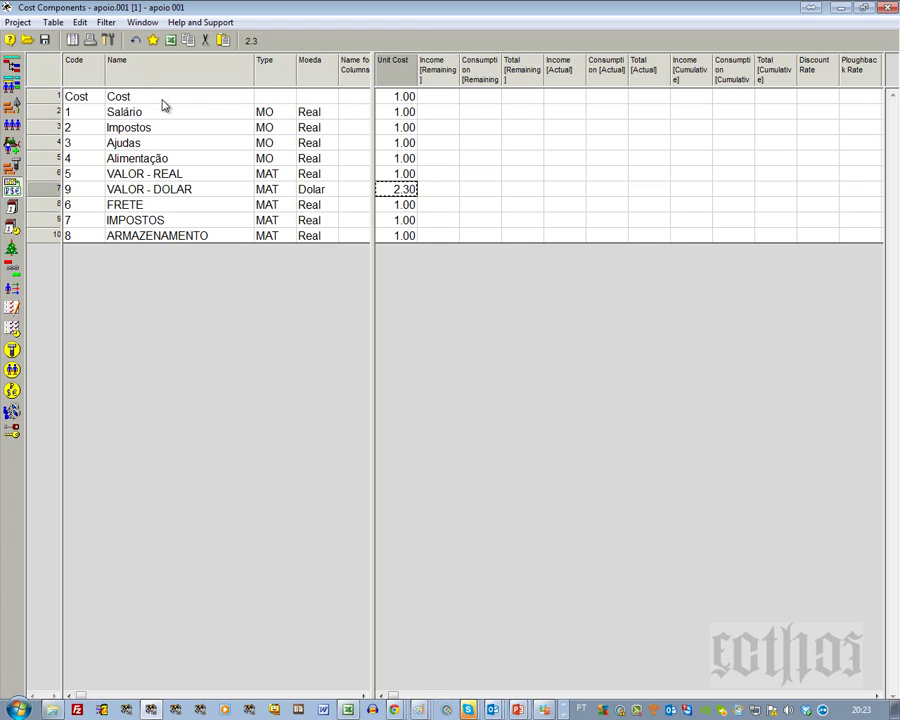
- Highlight the rows of the MO cost components, followed by the rows of the MAT cost components
{"action": "left_click", "coordinate": [320, 158]}
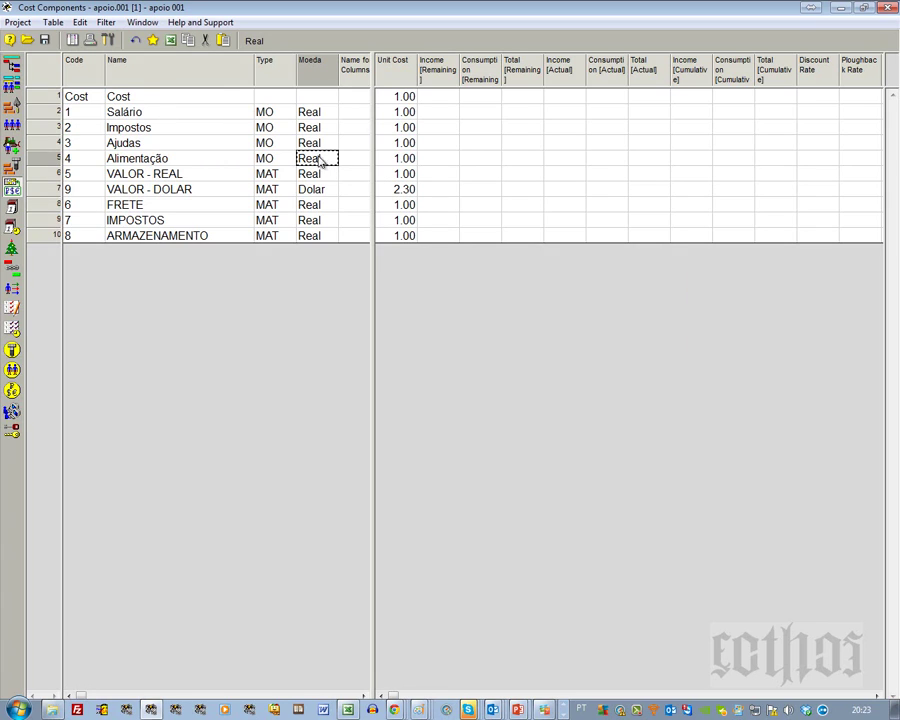
{"action": "left_click", "coordinate": [48, 115]}
{"action": "left_click", "coordinate": [53, 162], "text": "shift"}
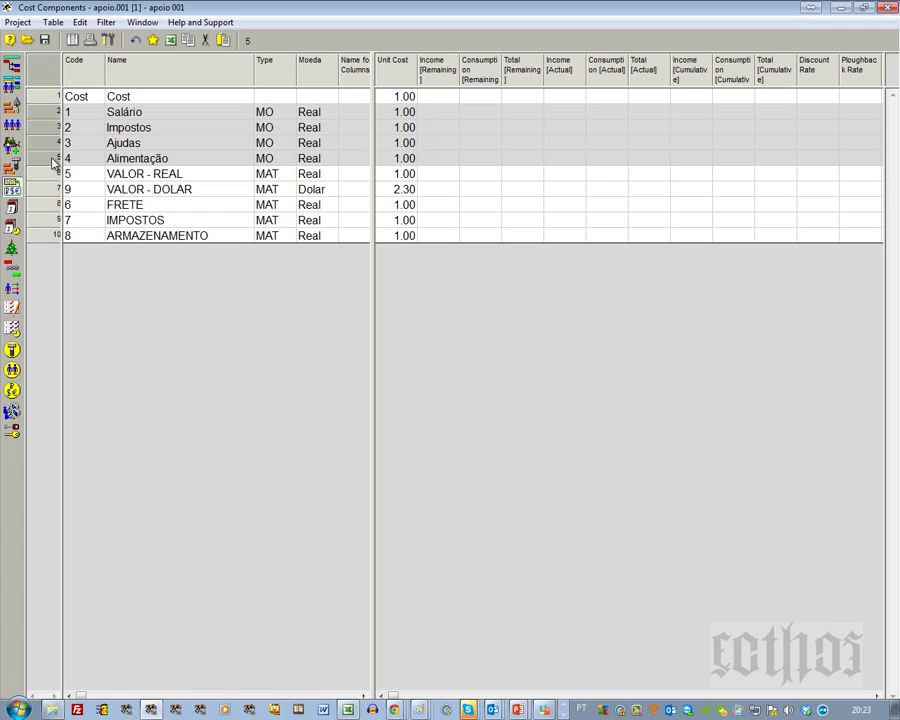
{"action": "left_click", "coordinate": [54, 174]}
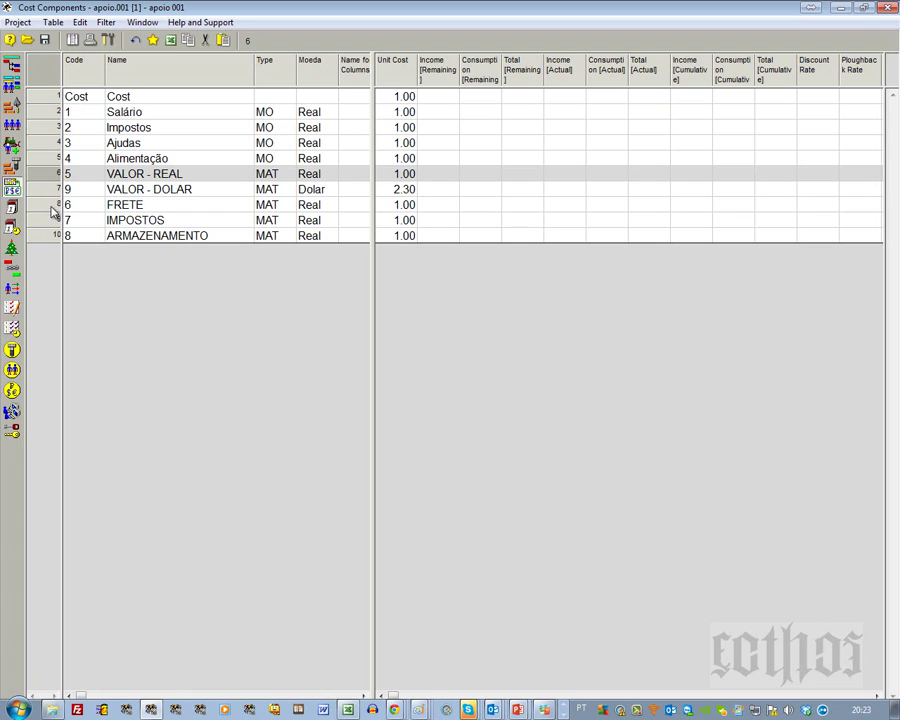
{"action": "left_click", "coordinate": [53, 234], "text": "shift"}
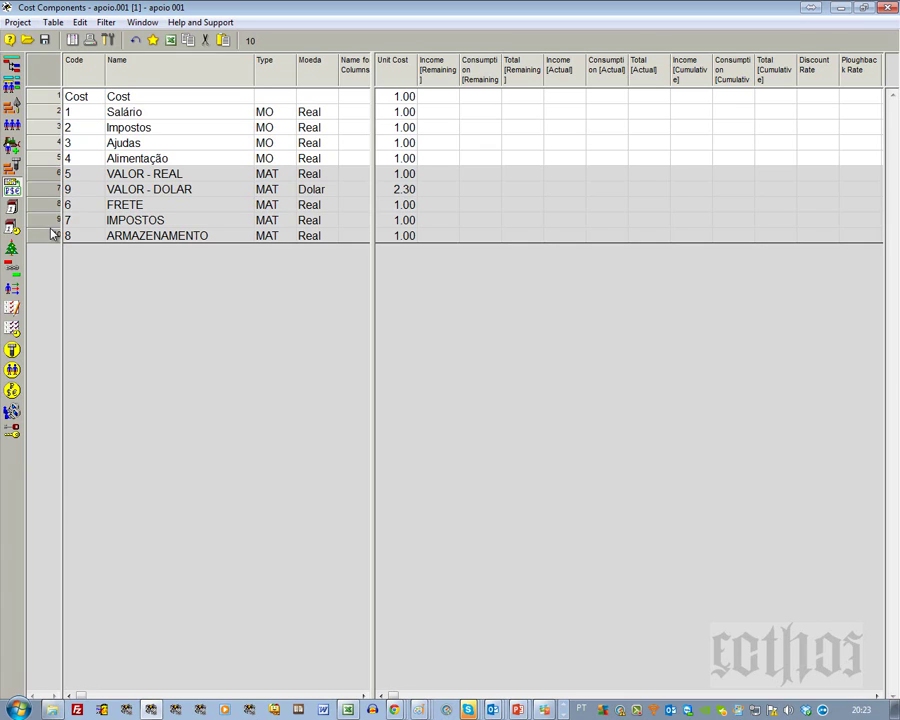
- Switch to Paint and extend the drawing canvas downwards to a height of about 1408 px
{"action": "key", "text": "alt+Tab"}
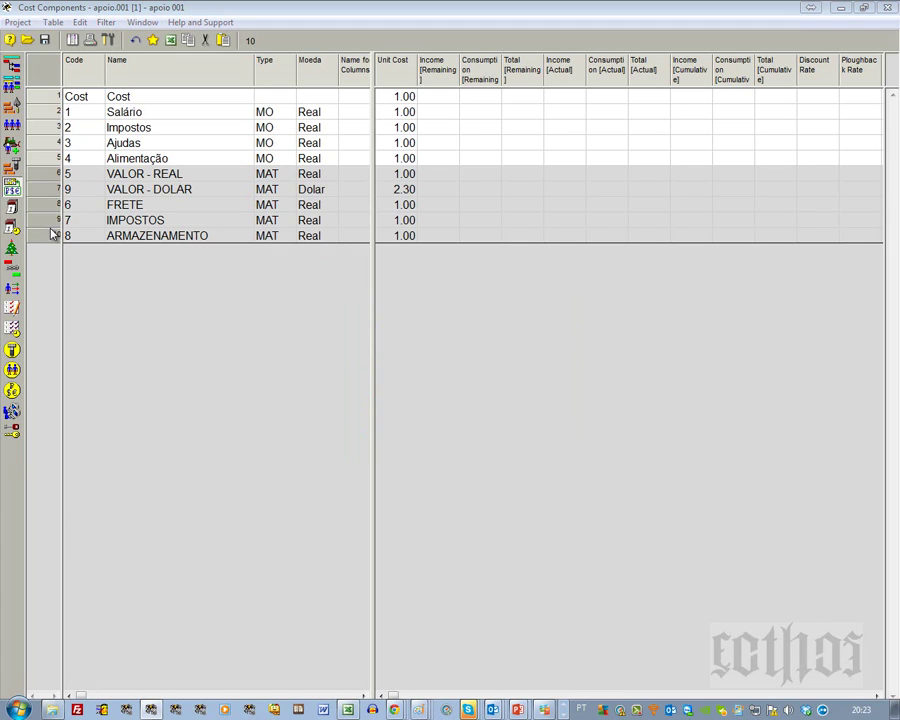
{"action": "key", "text": "alt+Tab"}
{"action": "key", "text": "alt+Tab"}
{"action": "key", "text": "alt+Tab"}
{"action": "key", "text": "alt+Tab"}
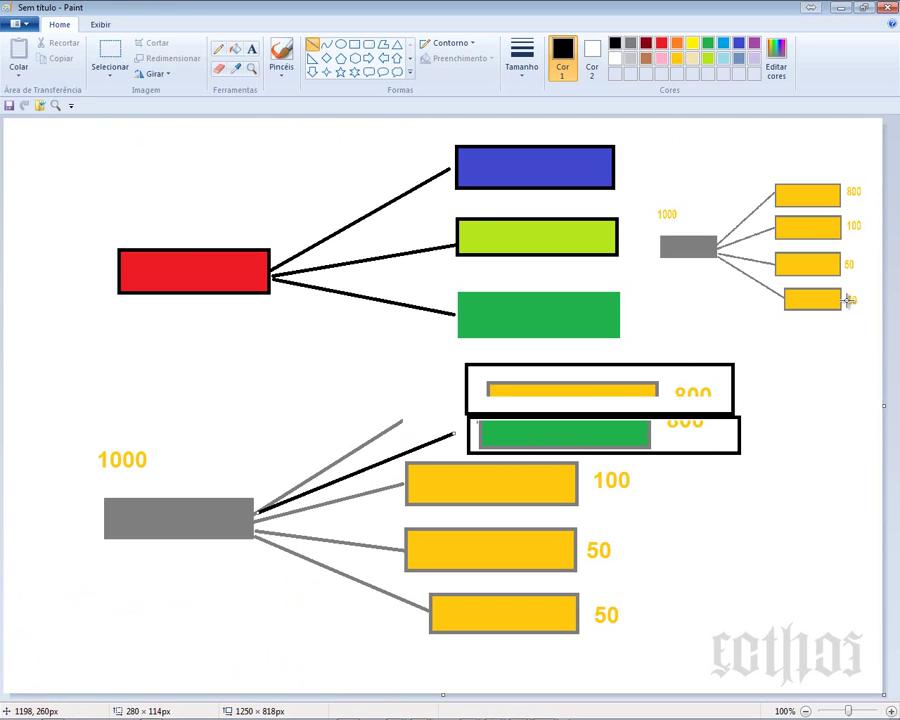
{"action": "scroll", "coordinate": [788, 436], "scroll_direction": "down", "scroll_amount": 1}
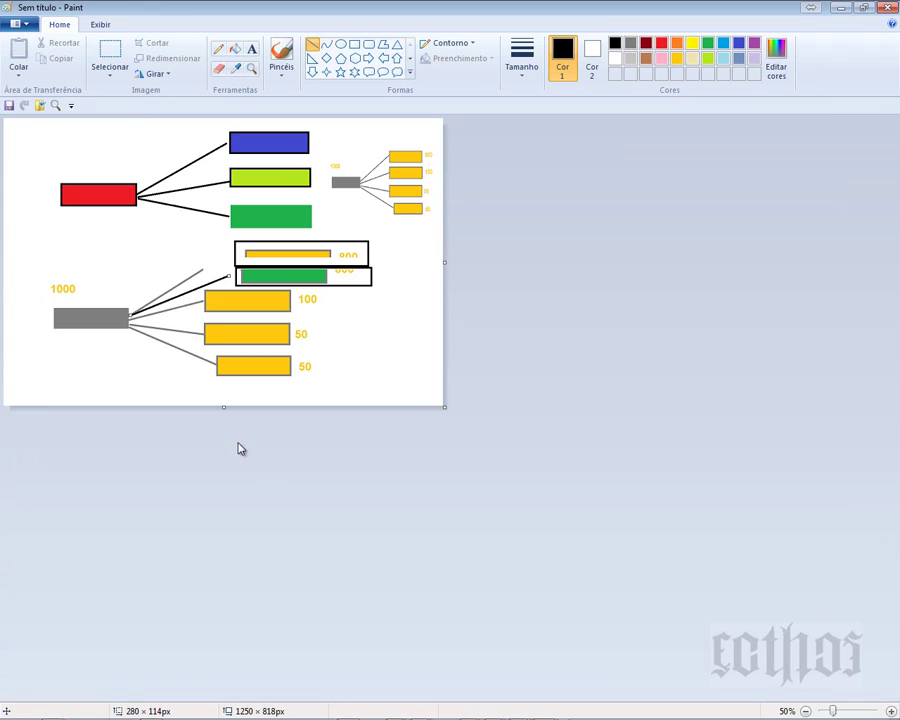
{"action": "left_click_drag", "start_coordinate": [225, 408], "coordinate": [229, 597]}
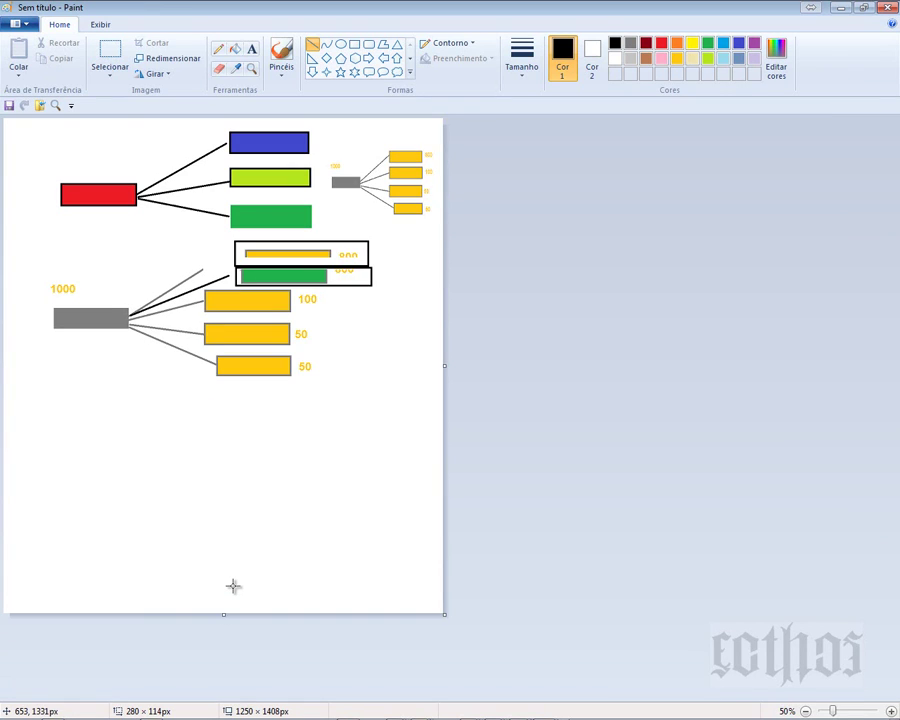
- Draw a black-outlined rectangle of about 230 × 55 px in the empty area below the existing diagrams
{"action": "scroll", "coordinate": [233, 586], "scroll_direction": "up", "scroll_amount": 1, "text": "ctrl"}
{"action": "scroll", "coordinate": [233, 586], "scroll_direction": "down", "scroll_amount": 5}
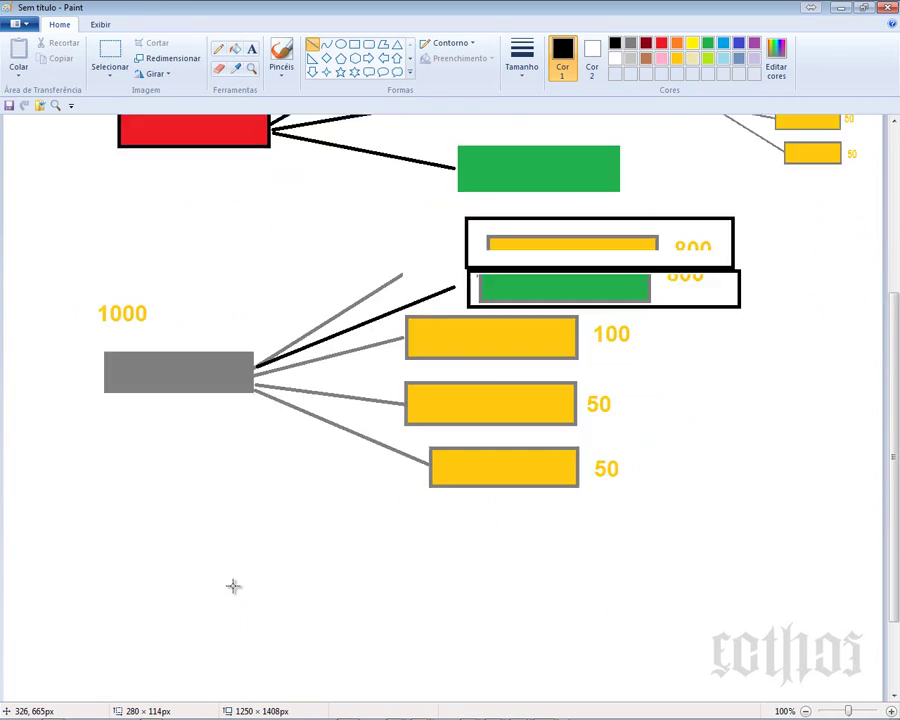
{"action": "left_click", "coordinate": [355, 44]}
{"action": "left_click_drag", "start_coordinate": [118, 389], "coordinate": [283, 430]}
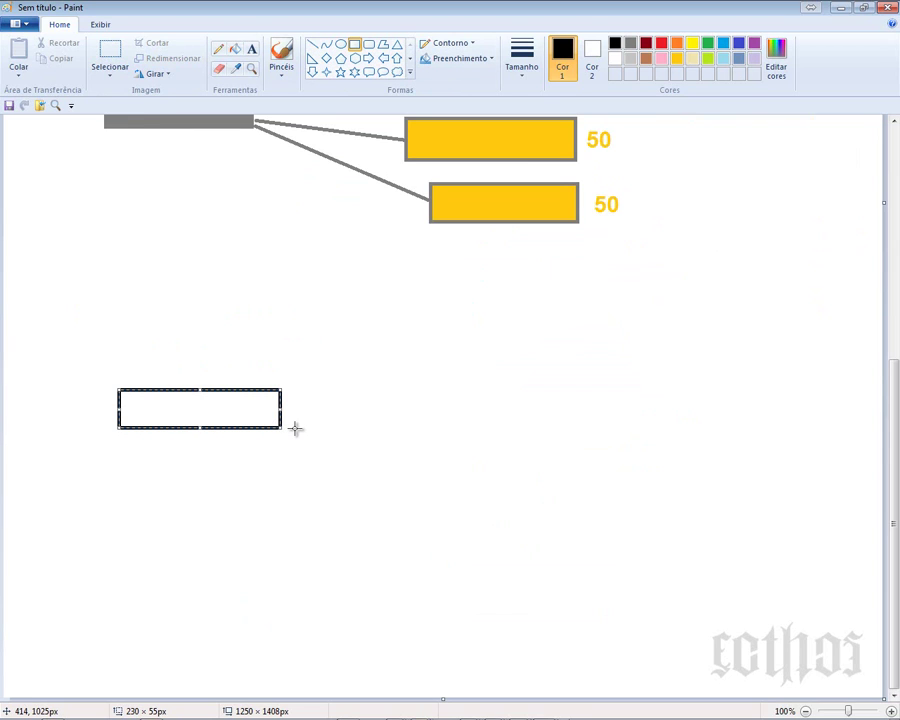
{"action": "left_click", "coordinate": [631, 43]}
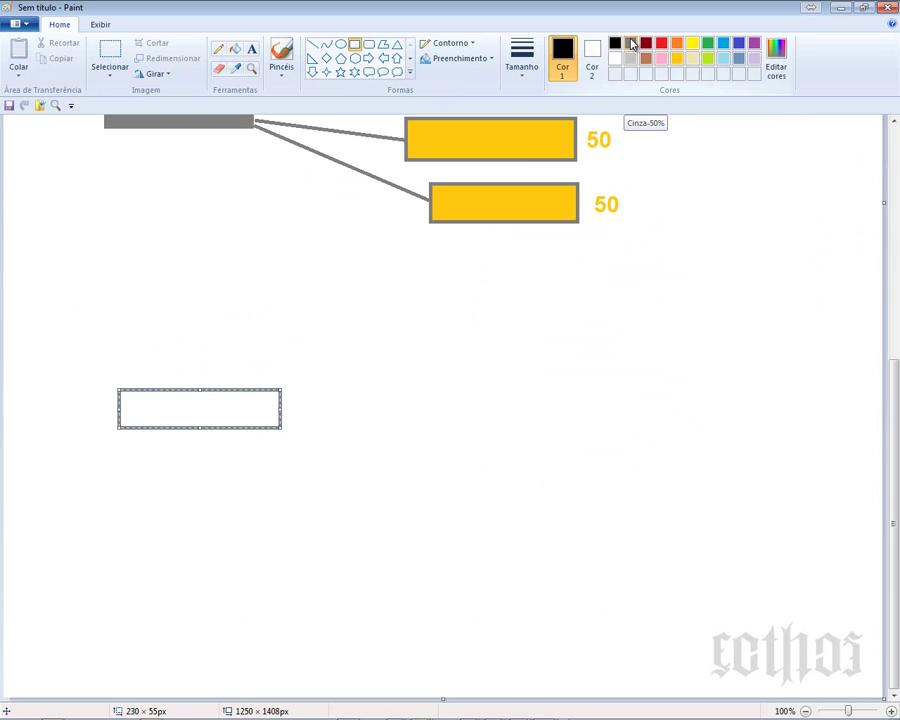
- Draw three stacked black-outlined boxes of about 250 × 50 px to the right of the new rectangle, each joined to it by a black line
{"action": "left_click", "coordinate": [313, 44]}
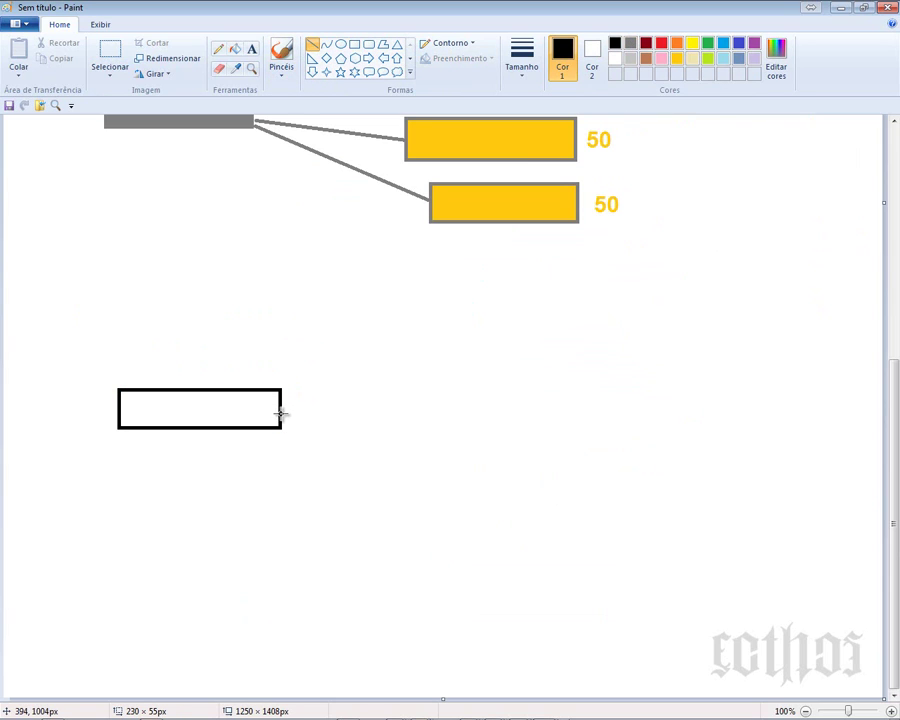
{"action": "mouse_move", "coordinate": [283, 412]}
{"action": "left_mouse_down"}
{"action": "mouse_move", "coordinate": [352, 357]}
{"action": "mouse_move", "coordinate": [522, 374]}
{"action": "left_mouse_up"}
{"action": "left_click", "coordinate": [353, 48]}
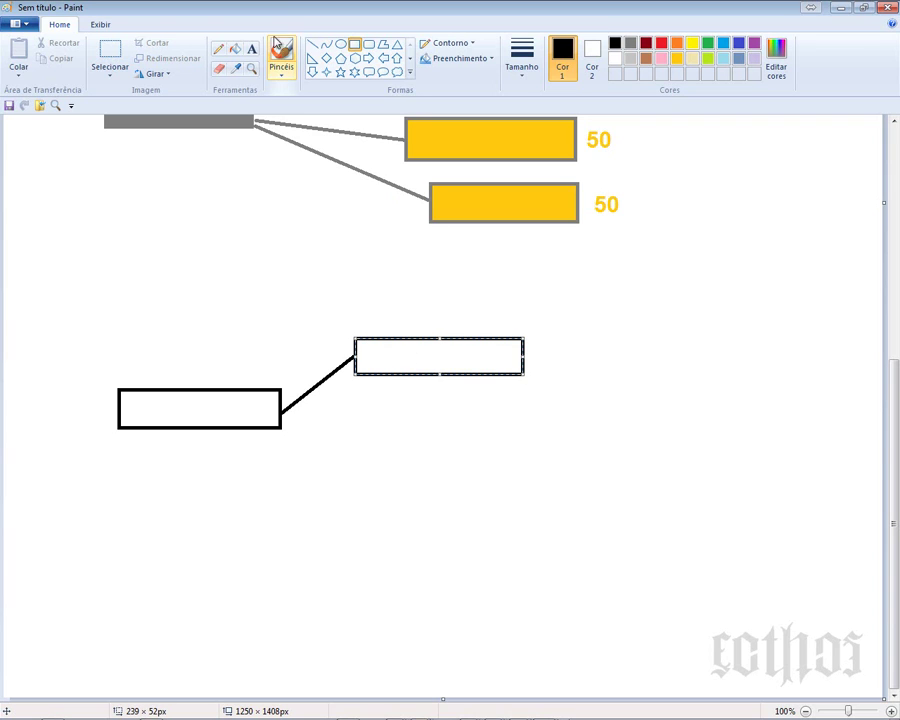
{"action": "left_click", "coordinate": [313, 44]}
{"action": "left_click_drag", "start_coordinate": [283, 412], "coordinate": [374, 421]}
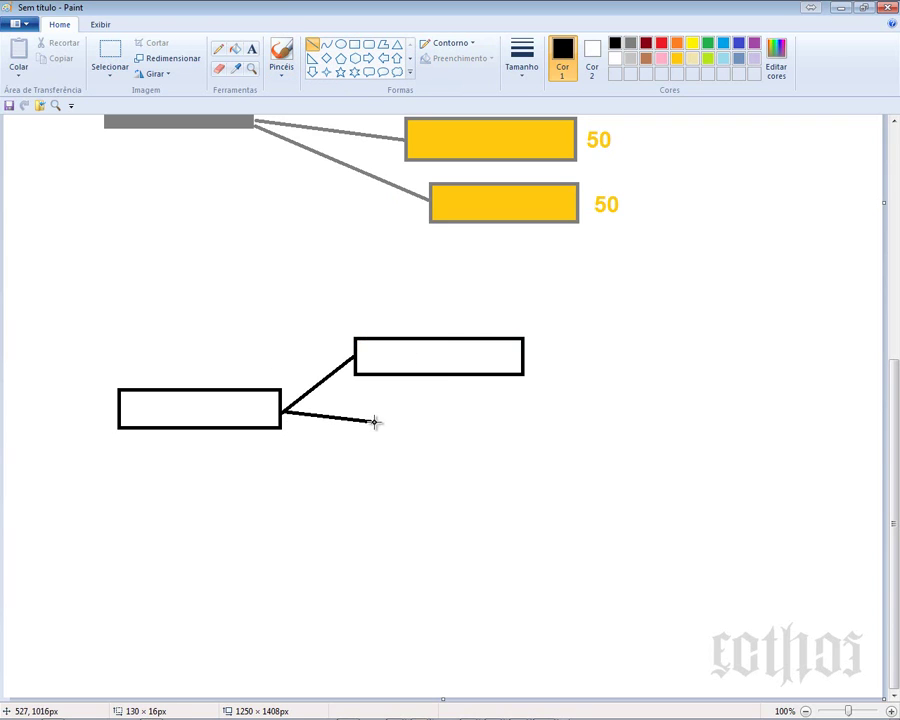
{"action": "left_click", "coordinate": [356, 46]}
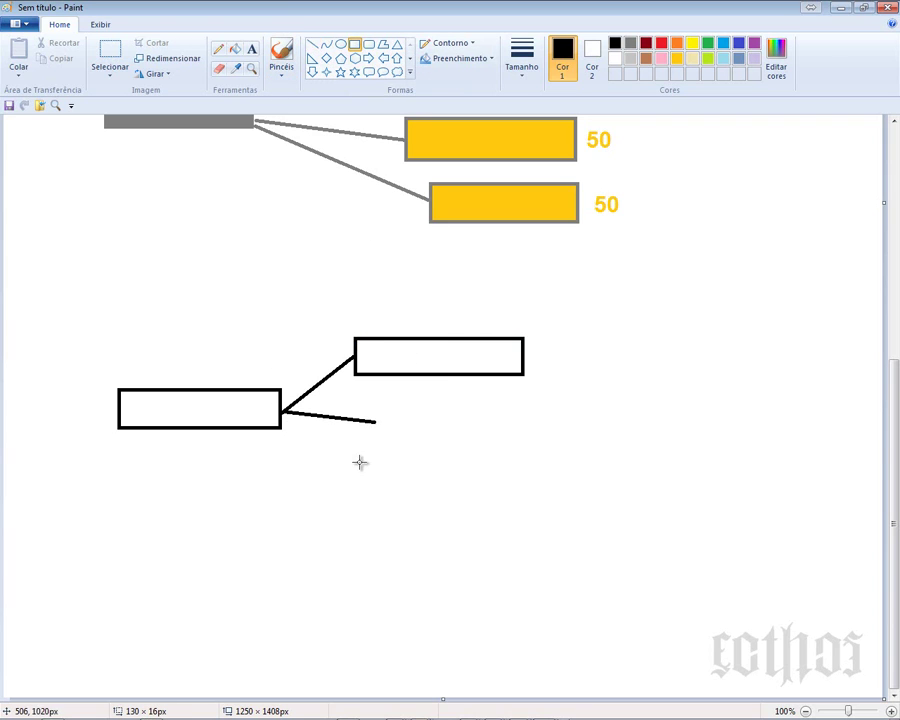
{"action": "left_click_drag", "start_coordinate": [377, 403], "coordinate": [557, 437]}
{"action": "left_click", "coordinate": [313, 44]}
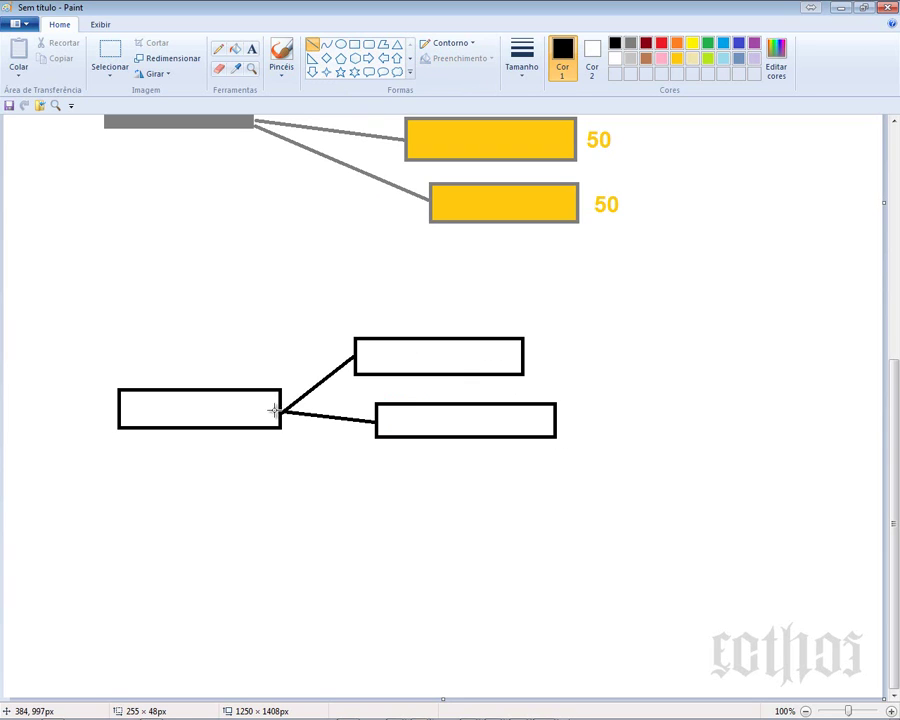
{"action": "mouse_move", "coordinate": [283, 411]}
{"action": "left_mouse_down"}
{"action": "mouse_move", "coordinate": [381, 496]}
{"action": "mouse_move", "coordinate": [561, 515]}
{"action": "left_mouse_up"}
{"action": "left_click", "coordinate": [355, 49]}
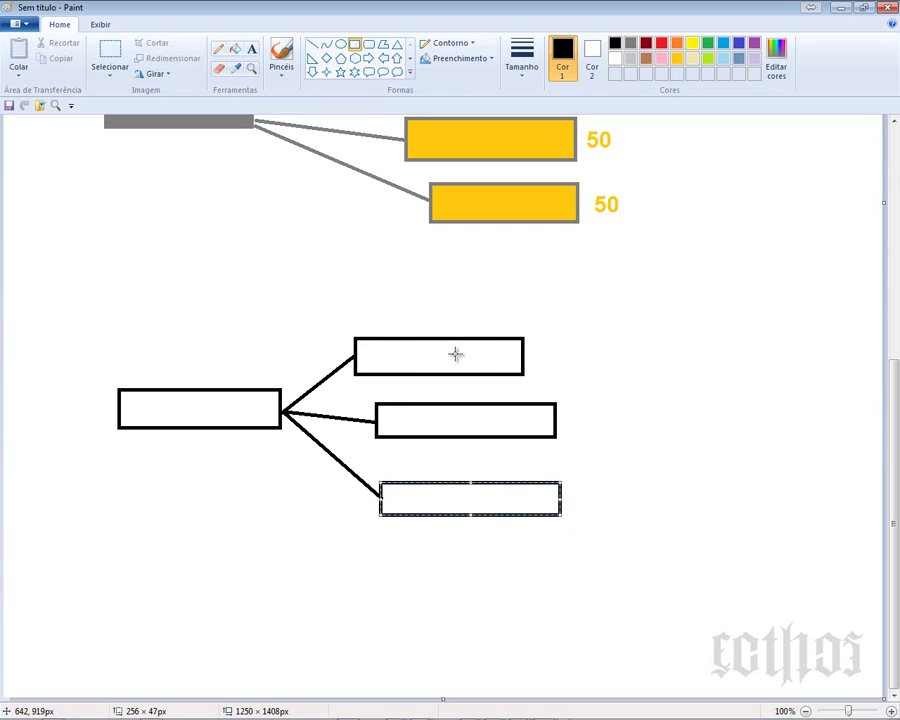
{"action": "left_click", "coordinate": [648, 325]}
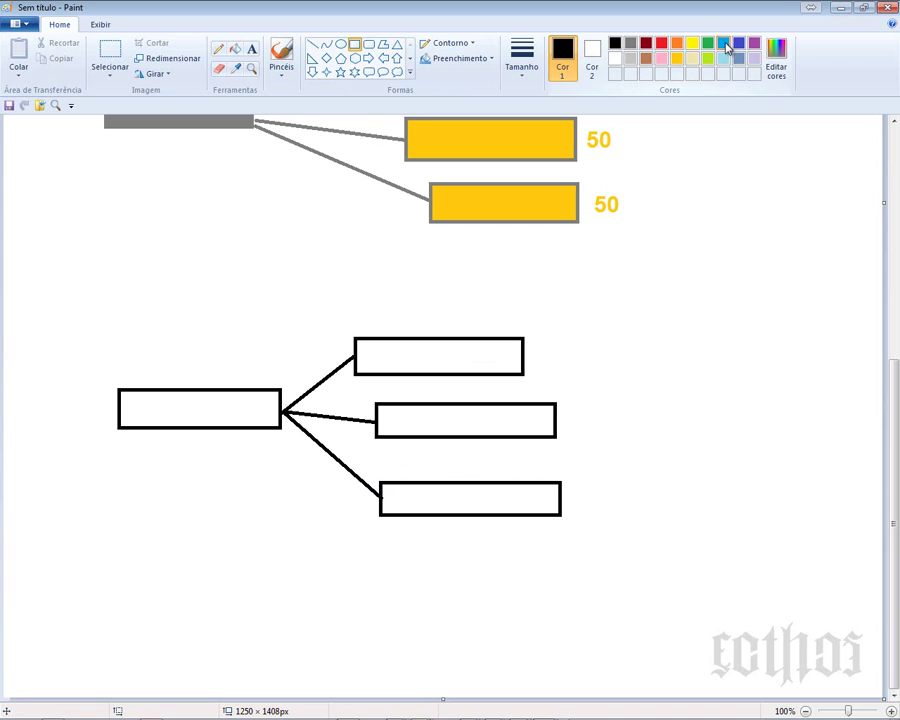
- Fill the three connected boxes of the new diagram with light blue
{"action": "left_click", "coordinate": [723, 42]}
{"action": "left_click", "coordinate": [235, 48]}
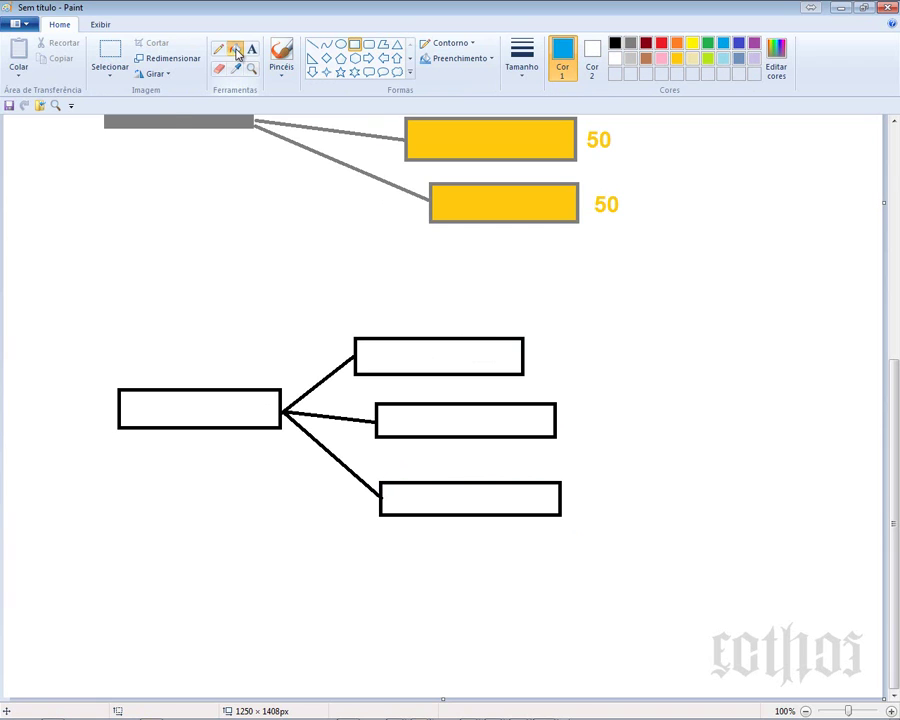
{"action": "left_click", "coordinate": [390, 358]}
{"action": "left_click", "coordinate": [402, 421]}
{"action": "left_click", "coordinate": [417, 491]}
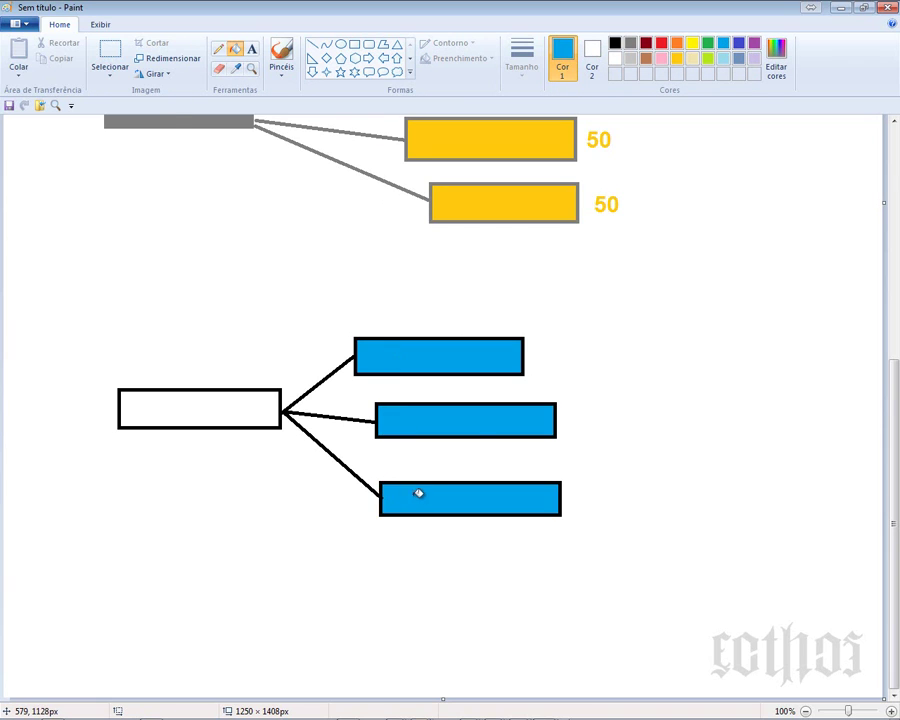
- Switch back to Spider Project and highlight all cost component rows from Salário to ARMAZENAMENTO
{"action": "left_click", "coordinate": [846, 9]}
{"action": "left_click", "coordinate": [229, 191]}
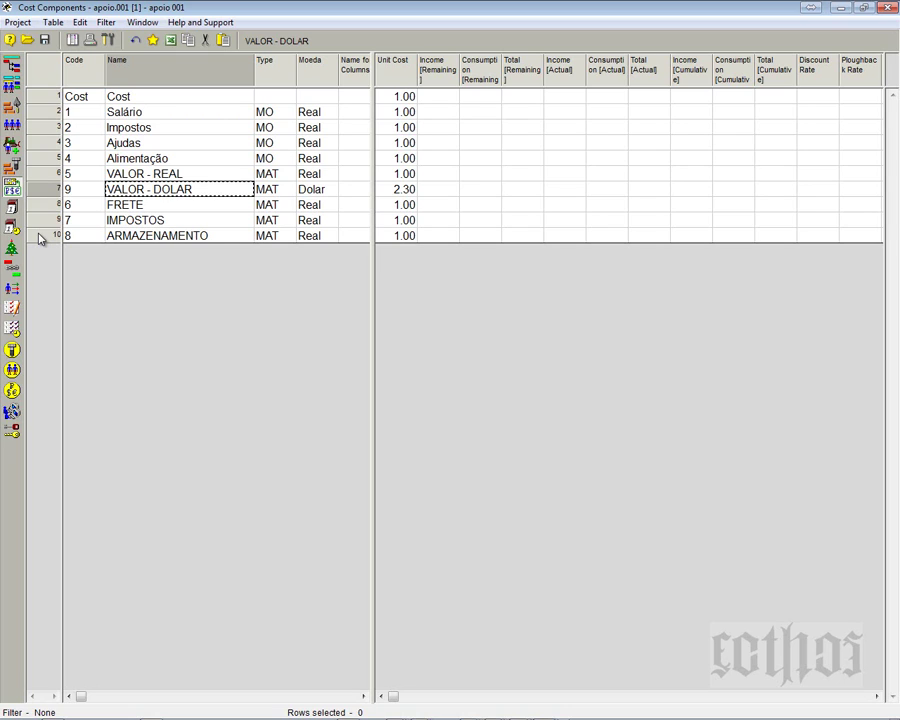
{"action": "left_click", "coordinate": [47, 113]}
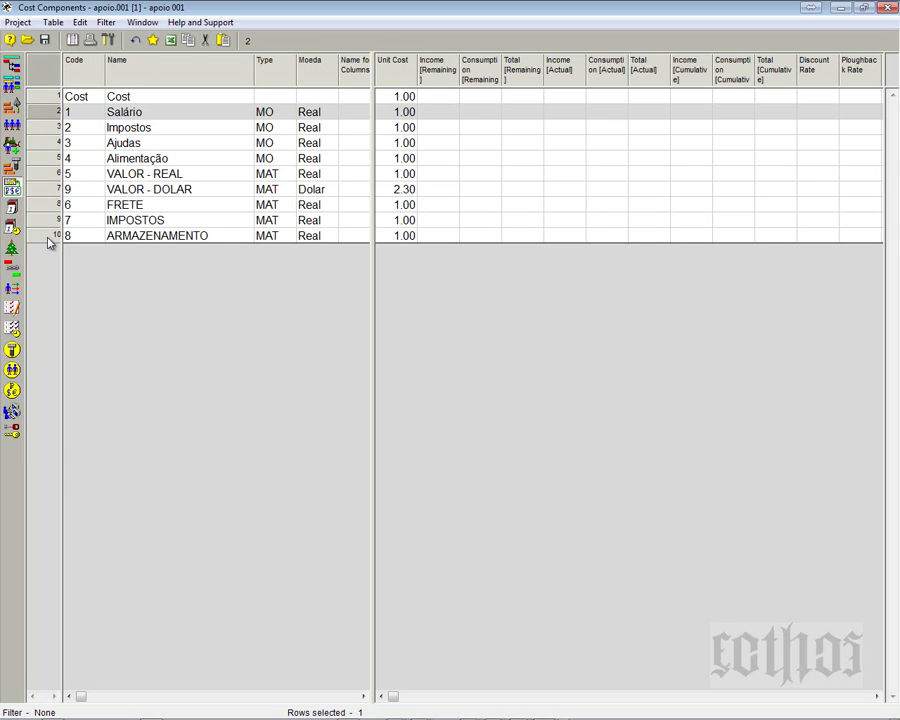
{"action": "left_click", "coordinate": [47, 240], "text": "shift"}
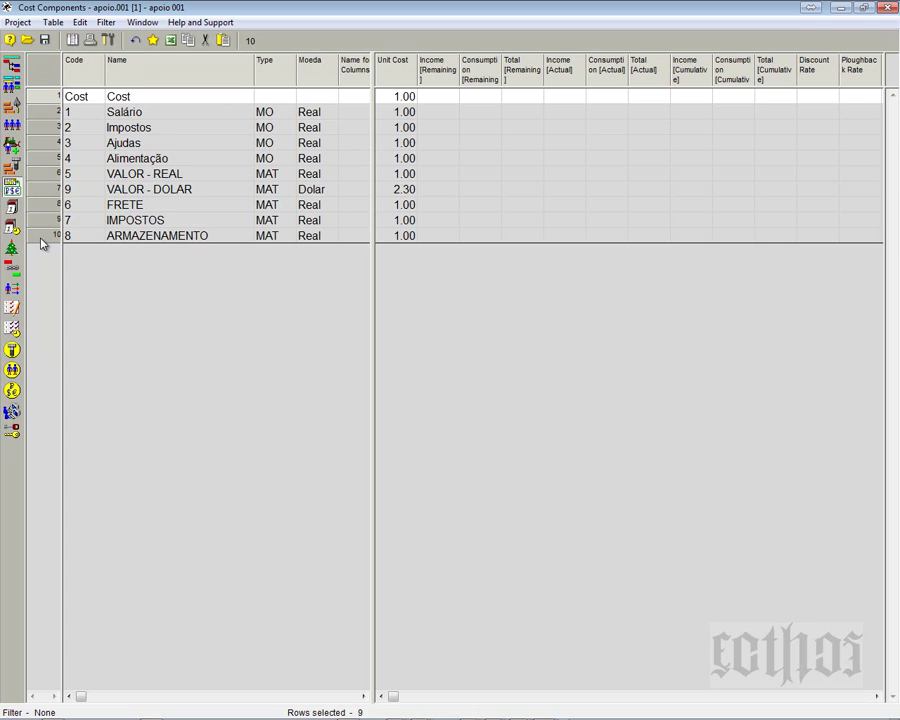
{"action": "left_click", "coordinate": [176, 112]}
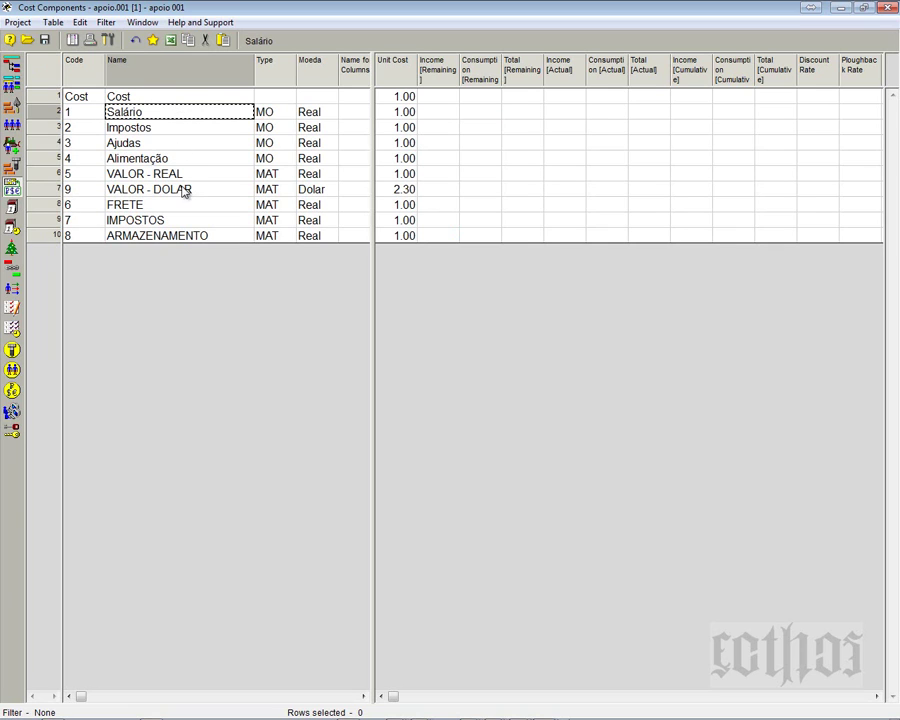
- Review the MO and MAT types of the cost components, plus the names and currencies of Salário and Impostos
{"action": "left_click", "coordinate": [268, 114]}
{"action": "left_click", "coordinate": [269, 165], "text": "shift"}
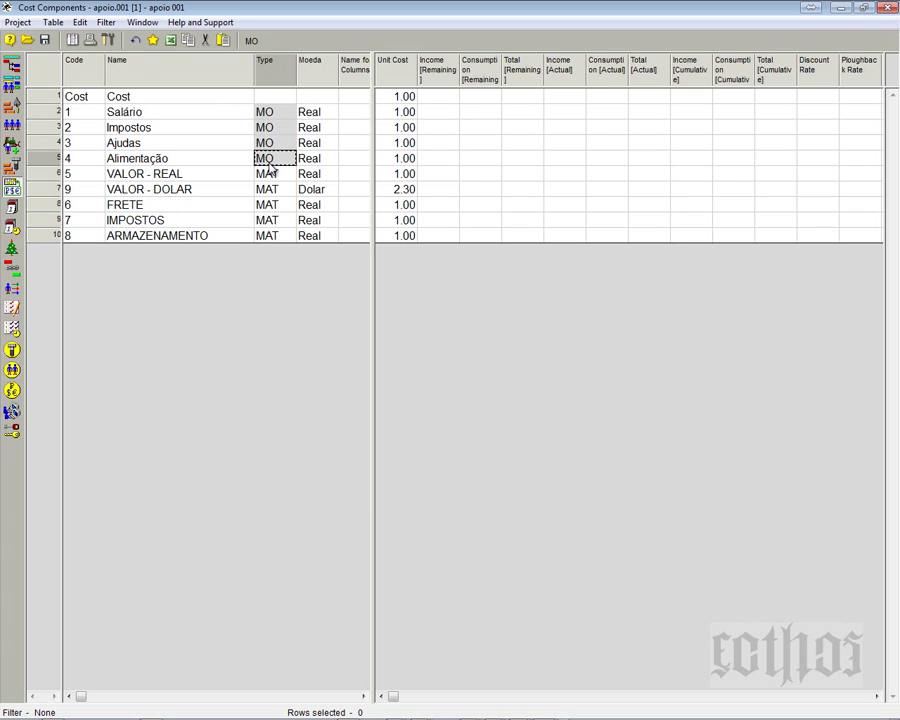
{"action": "left_click", "coordinate": [268, 173]}
{"action": "left_click", "coordinate": [277, 237], "text": "shift"}
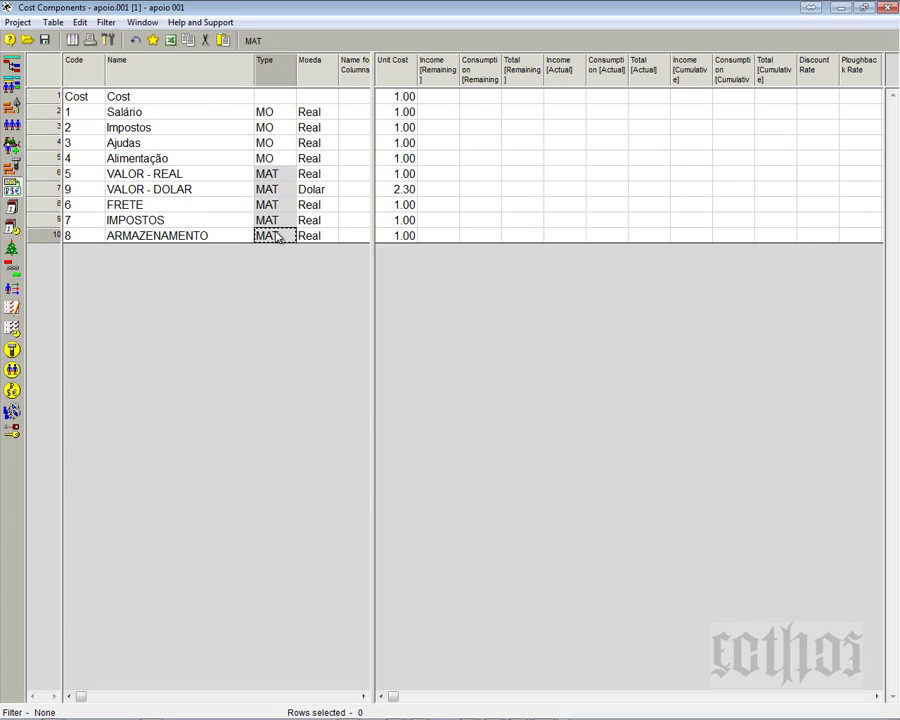
{"action": "left_click", "coordinate": [185, 117]}
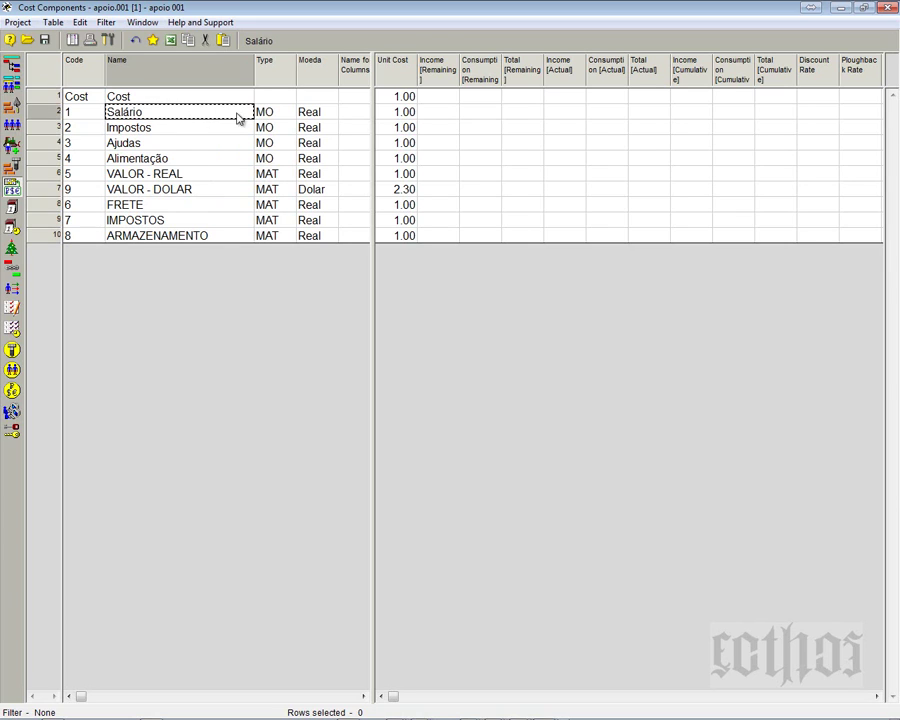
{"action": "left_click", "coordinate": [313, 117]}
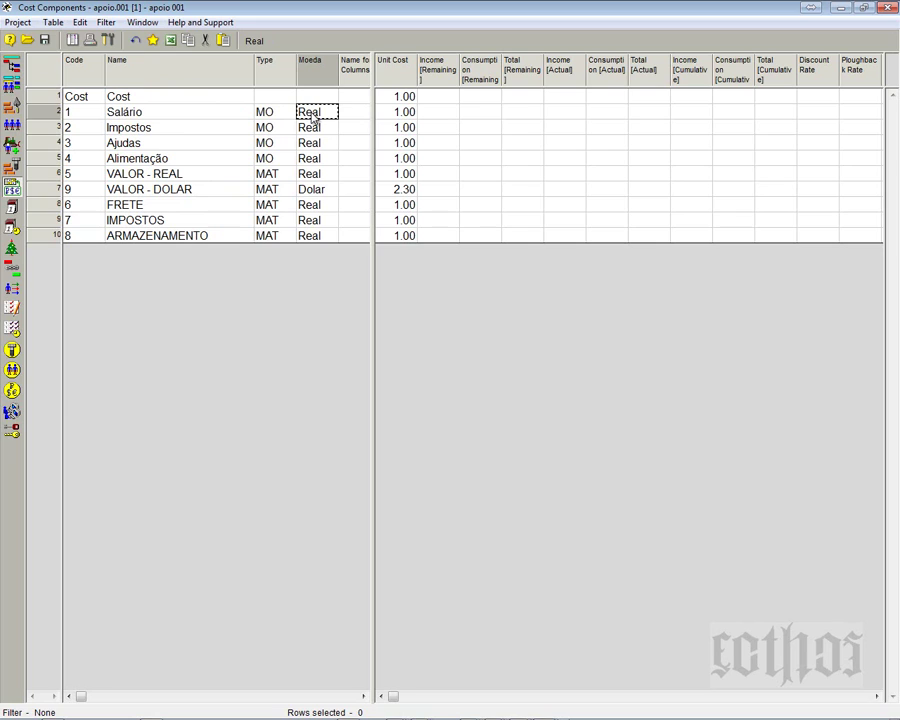
{"action": "left_click", "coordinate": [183, 128]}
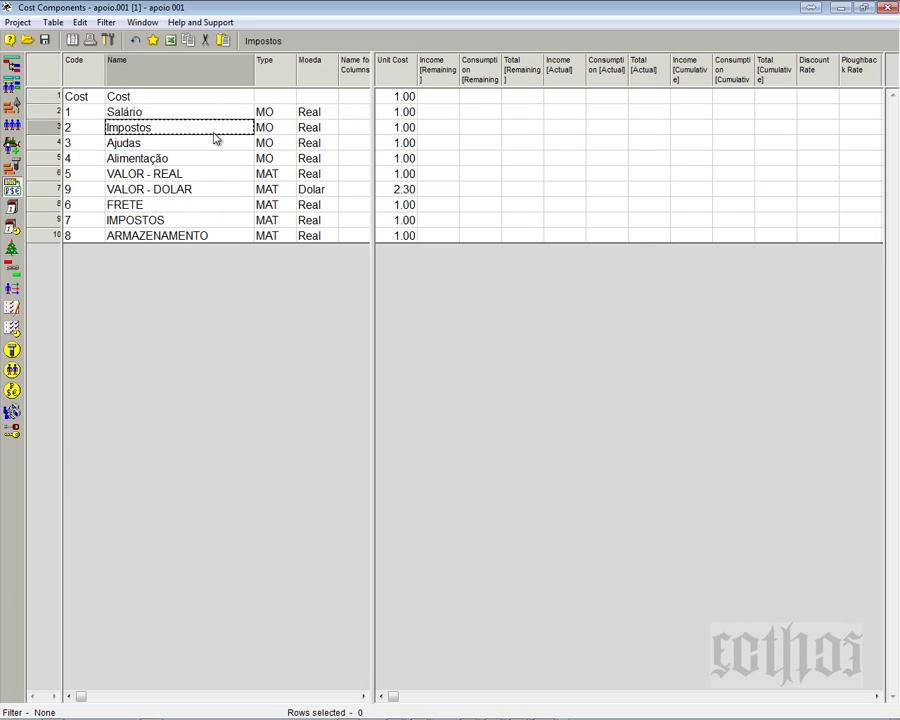
{"action": "left_click", "coordinate": [307, 135]}
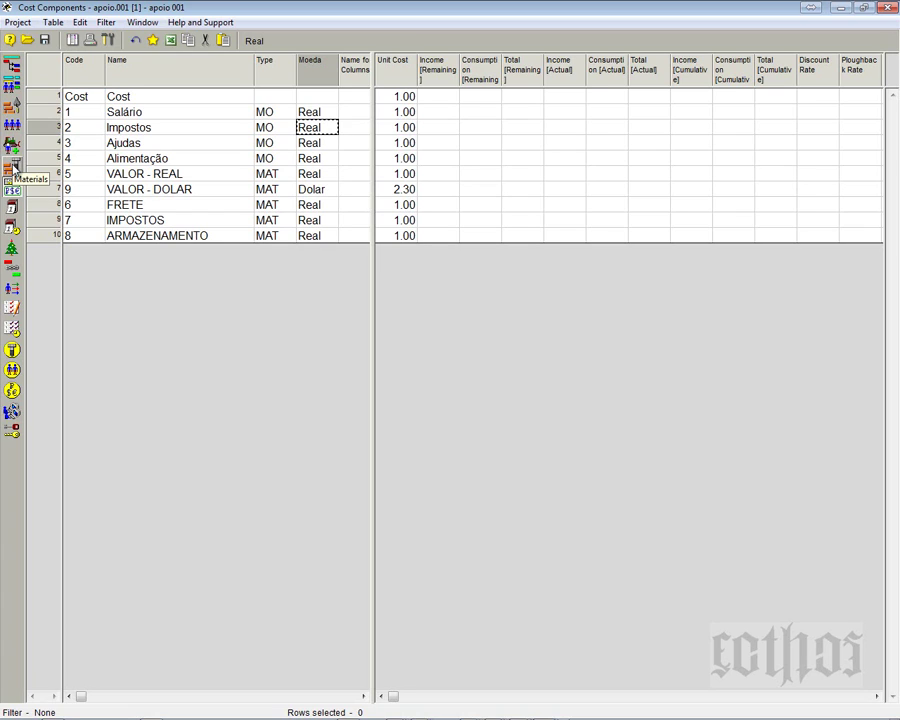
{"action": "left_click", "coordinate": [14, 168]}
{"action": "left_click", "coordinate": [131, 114]}
{"action": "left_click", "coordinate": [141, 129]}
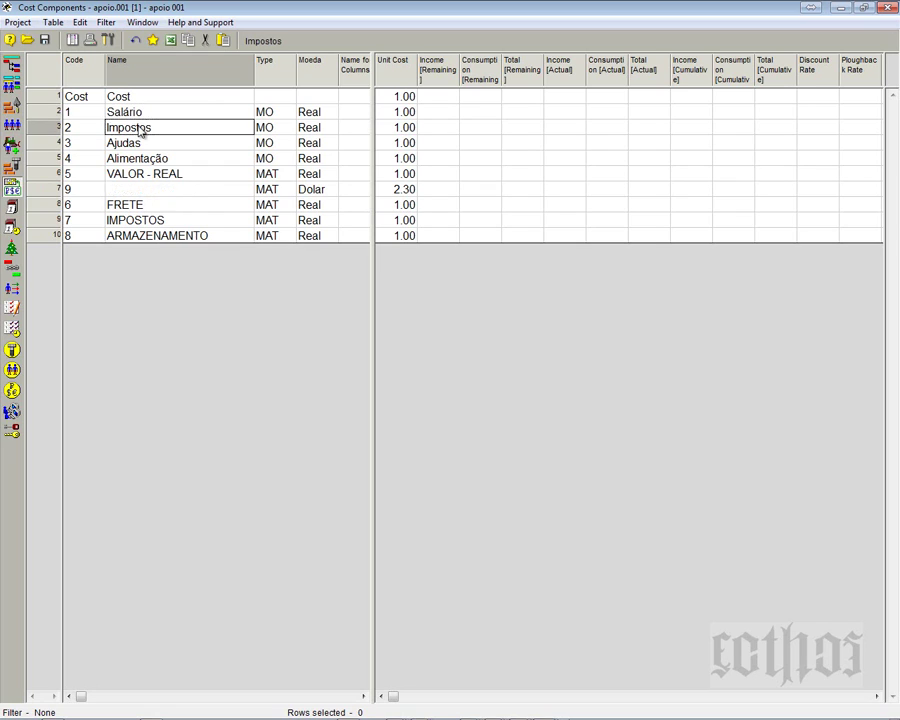
{"action": "key", "text": "ctrl+c"}
{"action": "left_click", "coordinate": [142, 145]}
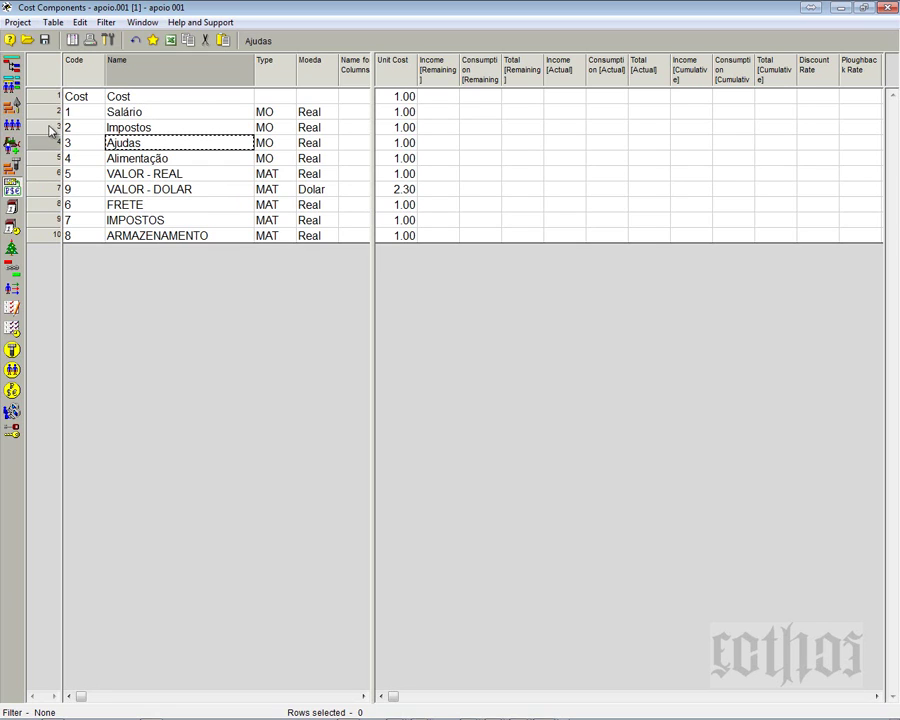
- Add a cost component after ARMAZENAMENTO and name it "Verba - REAL"
{"action": "left_click", "coordinate": [43, 237]}
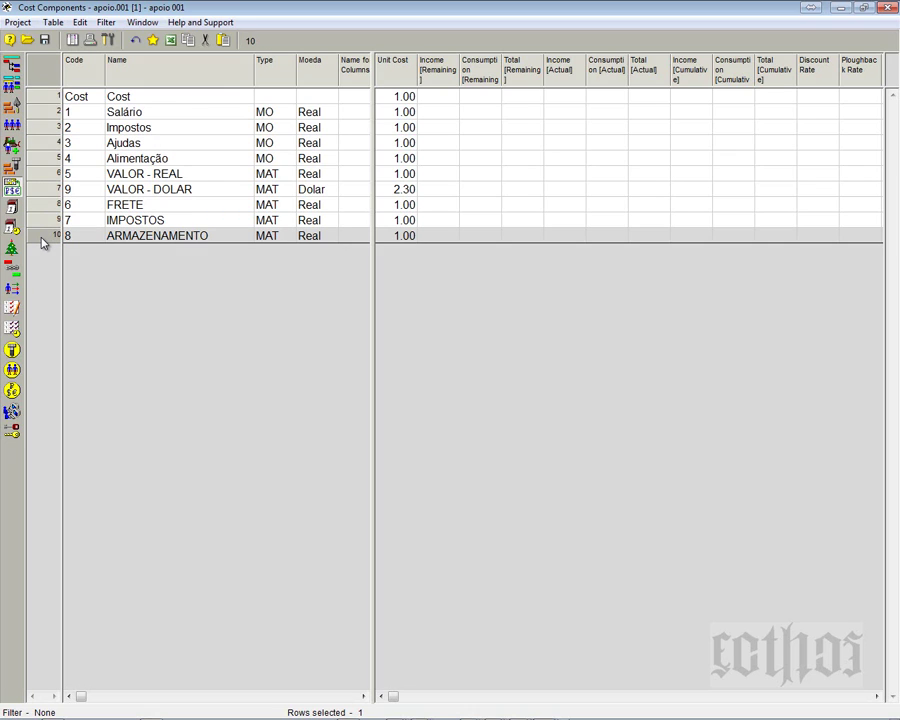
{"action": "key", "text": "Insert"}
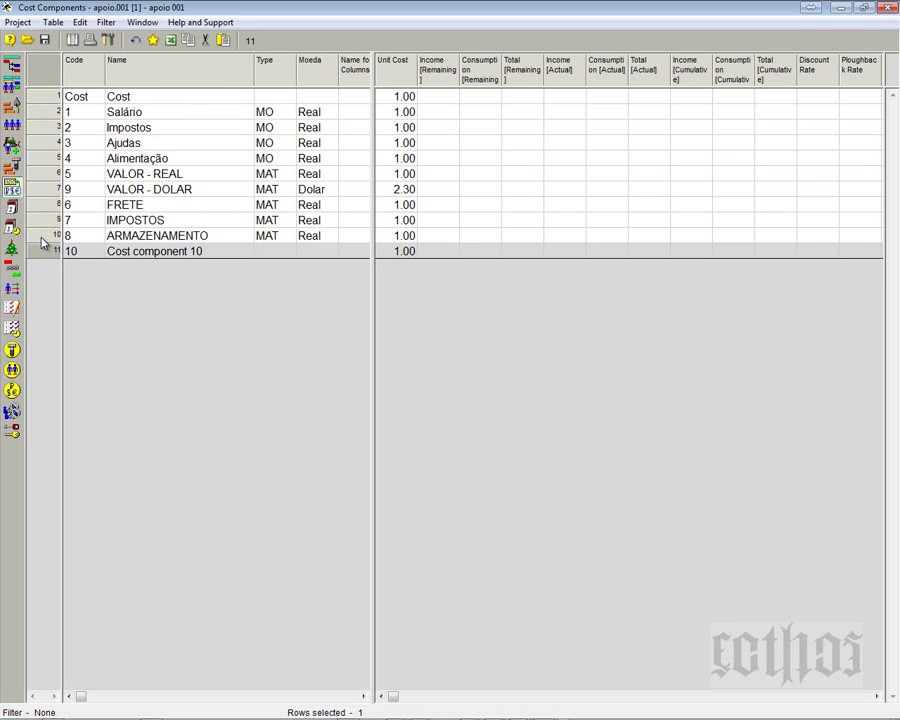
{"action": "left_click", "coordinate": [129, 252]}
{"action": "left_click", "coordinate": [129, 251]}
{"action": "type", "text": "ba"}
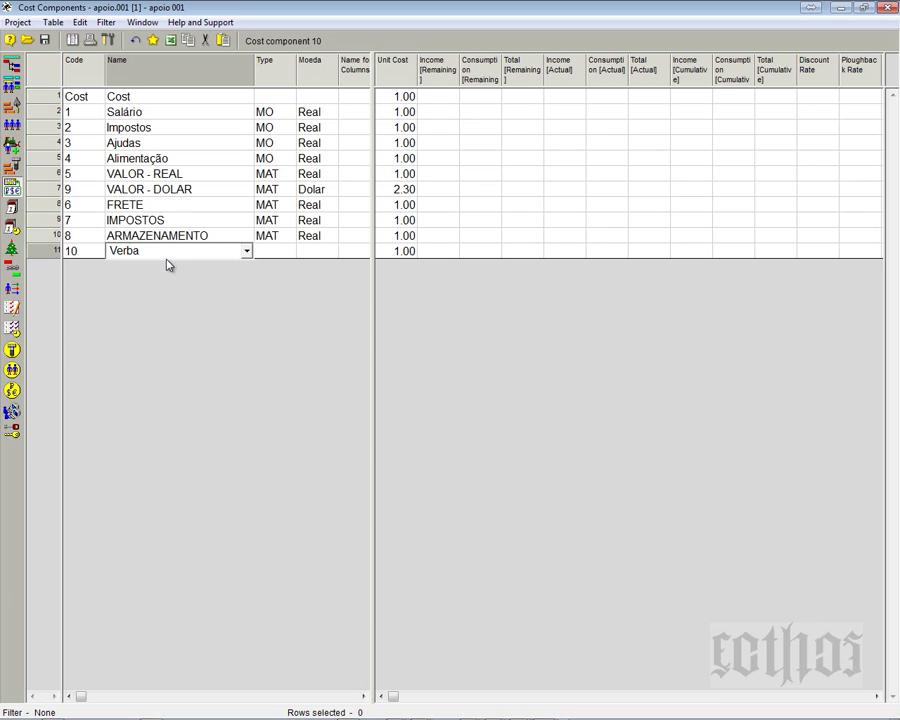
{"action": "type", "text": " - REAL"}
{"action": "key", "text": "Return"}
- Add another cost component below Verba - REAL and name it "Veral - DOLAR"
{"action": "key", "text": "Down"}
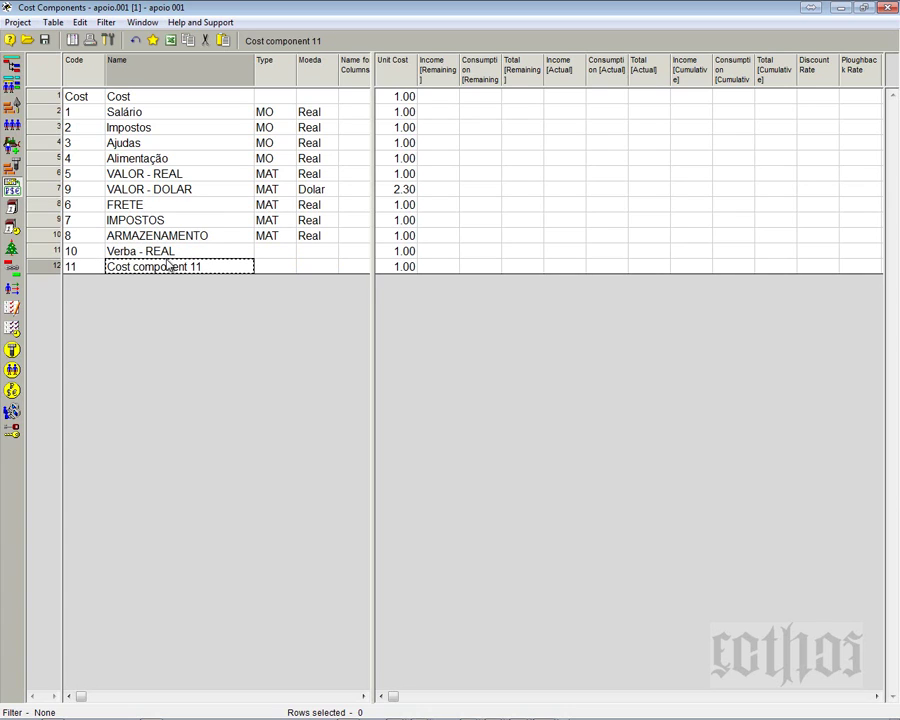
{"action": "type", "text": "Veral"}
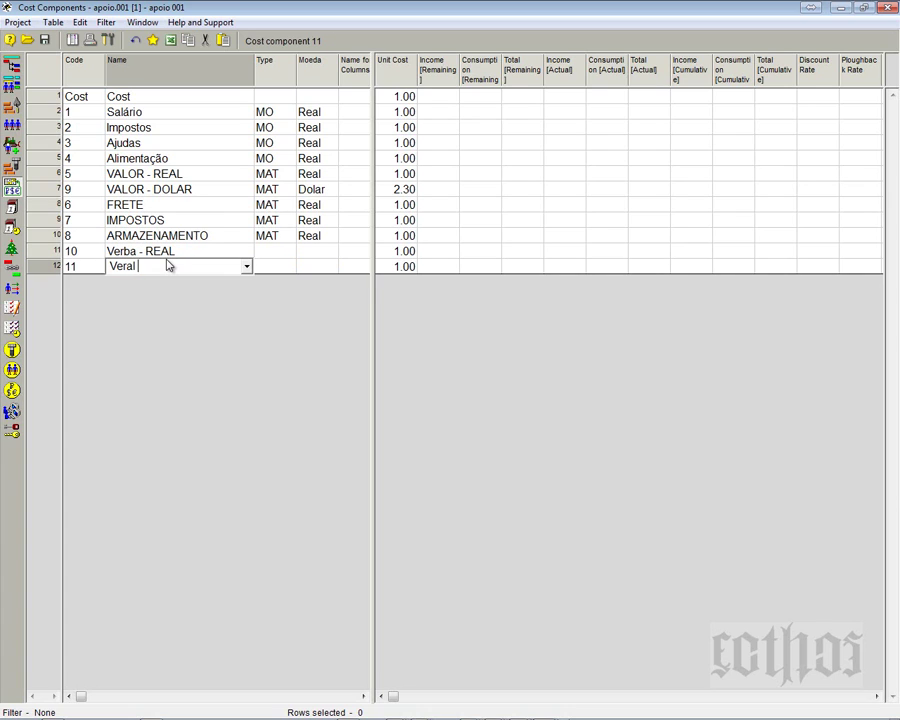
{"action": "type", "text": " - DOLAR"}
- Set the type of both Verba - REAL and Veral - DOLAR to DIV
{"action": "left_click", "coordinate": [276, 252]}
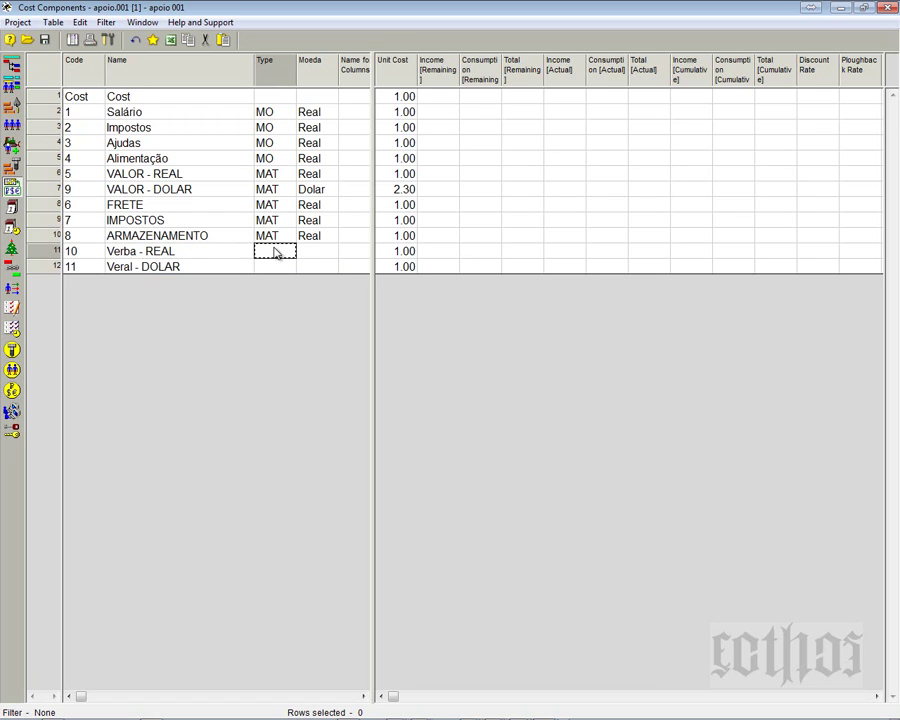
{"action": "type", "text": "DIV"}
{"action": "left_click", "coordinate": [275, 268]}
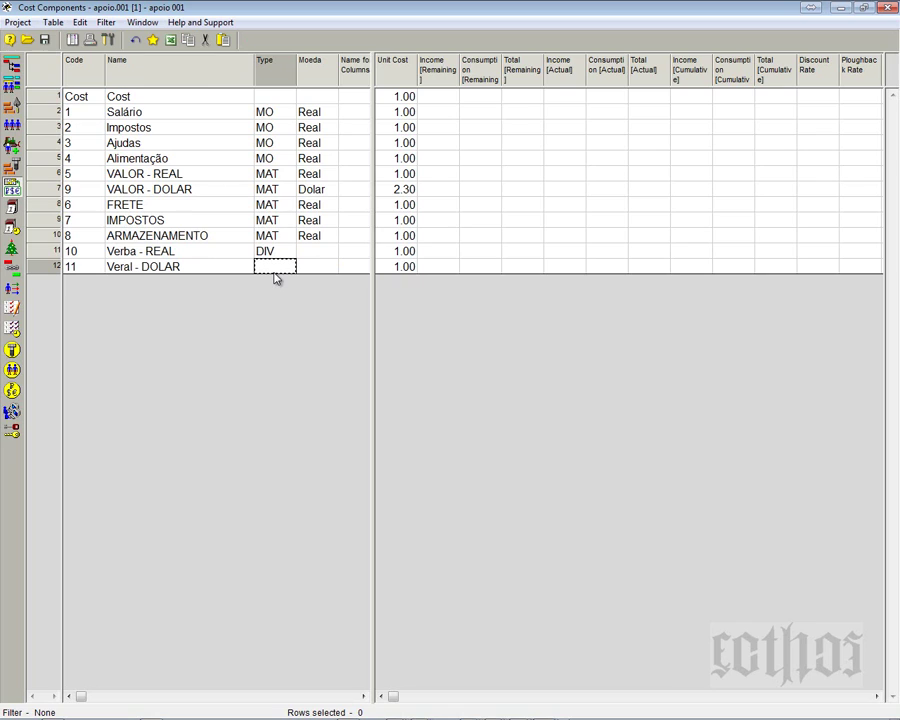
{"action": "type", "text": "DIV"}
- Set the currency (Moeda) of the Verba - REAL component to Real
{"action": "left_click", "coordinate": [310, 257]}
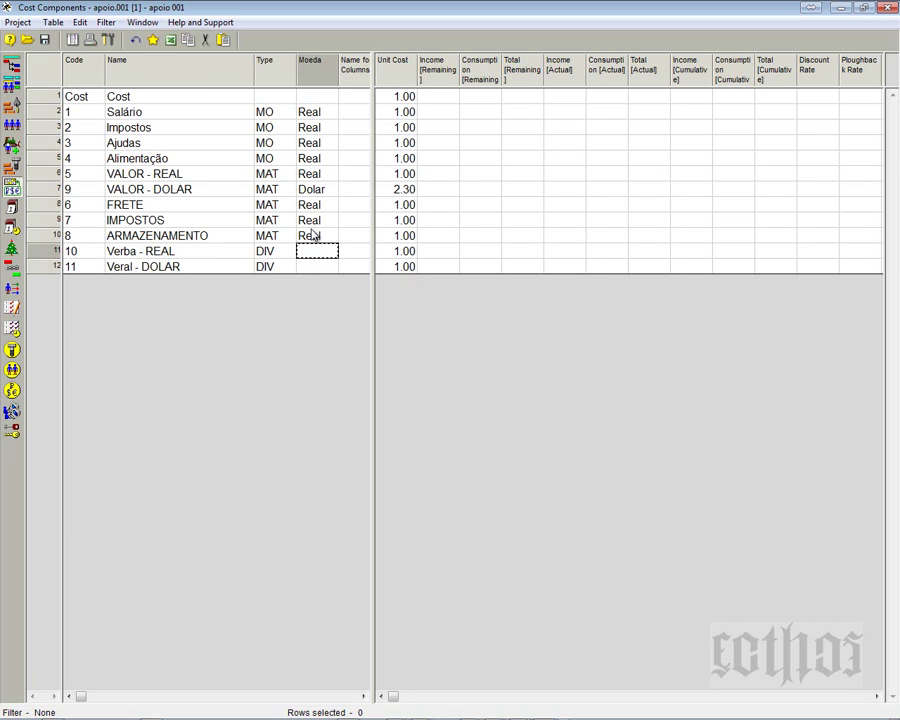
{"action": "left_click", "coordinate": [311, 236]}
{"action": "left_click", "coordinate": [317, 252]}
{"action": "type", "text": "Real"}
{"action": "left_click", "coordinate": [321, 267]}
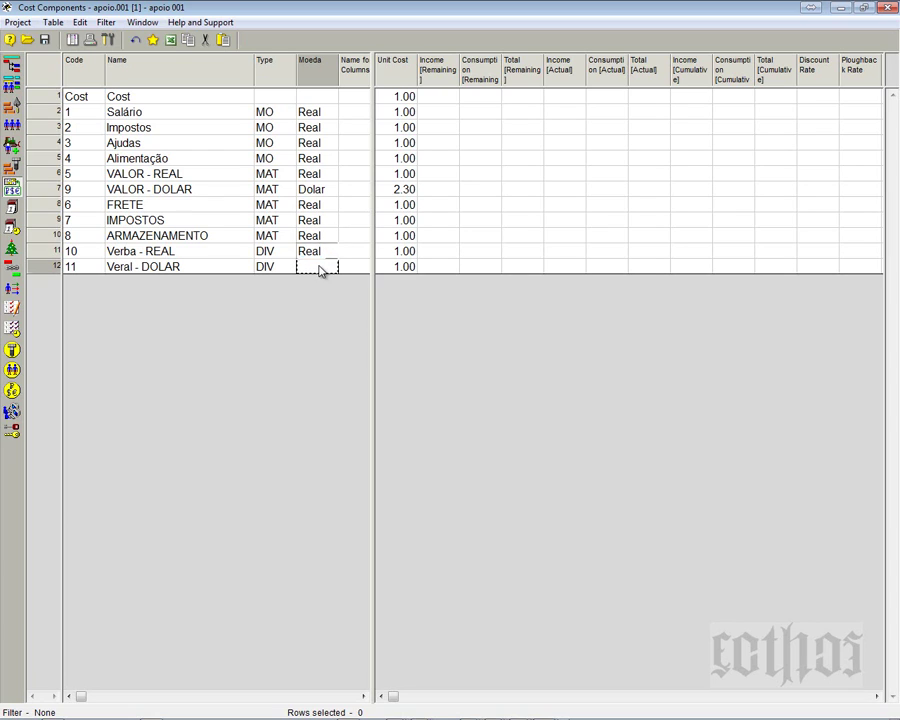
- Examine the currency and unit cost of Salário and the currency of VALOR - DOLAR
{"action": "left_click", "coordinate": [314, 114]}
{"action": "left_click", "coordinate": [204, 112]}
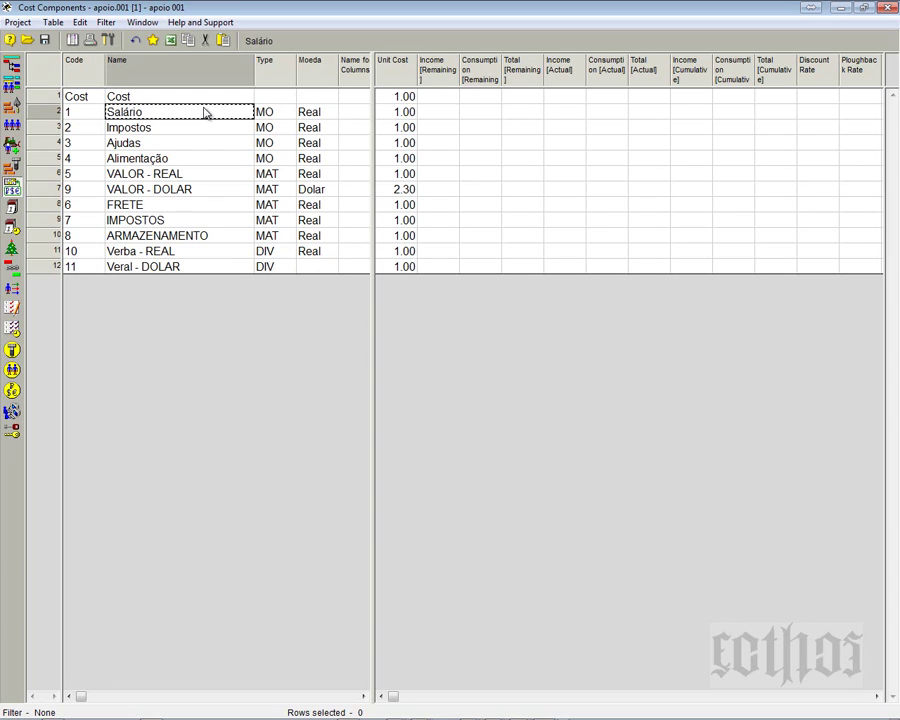
{"action": "left_click", "coordinate": [400, 116]}
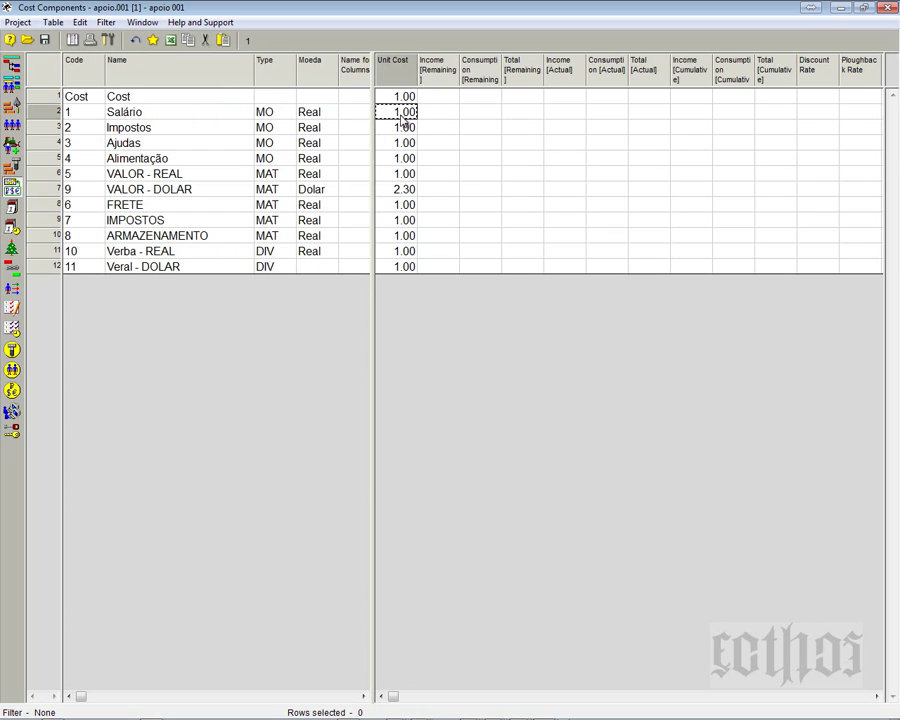
{"action": "left_click", "coordinate": [315, 119]}
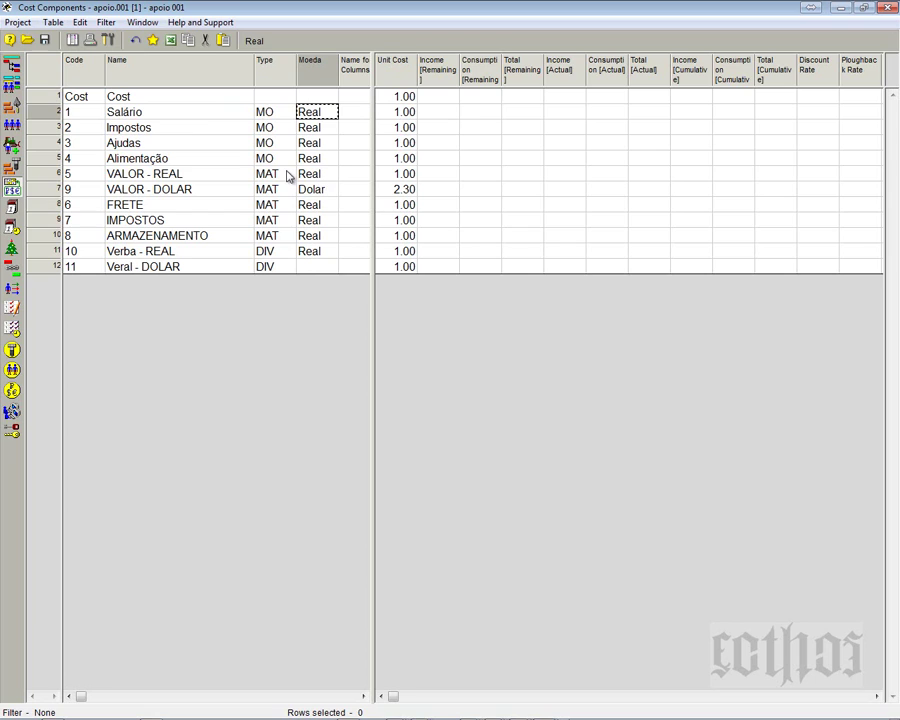
{"action": "left_click", "coordinate": [190, 118]}
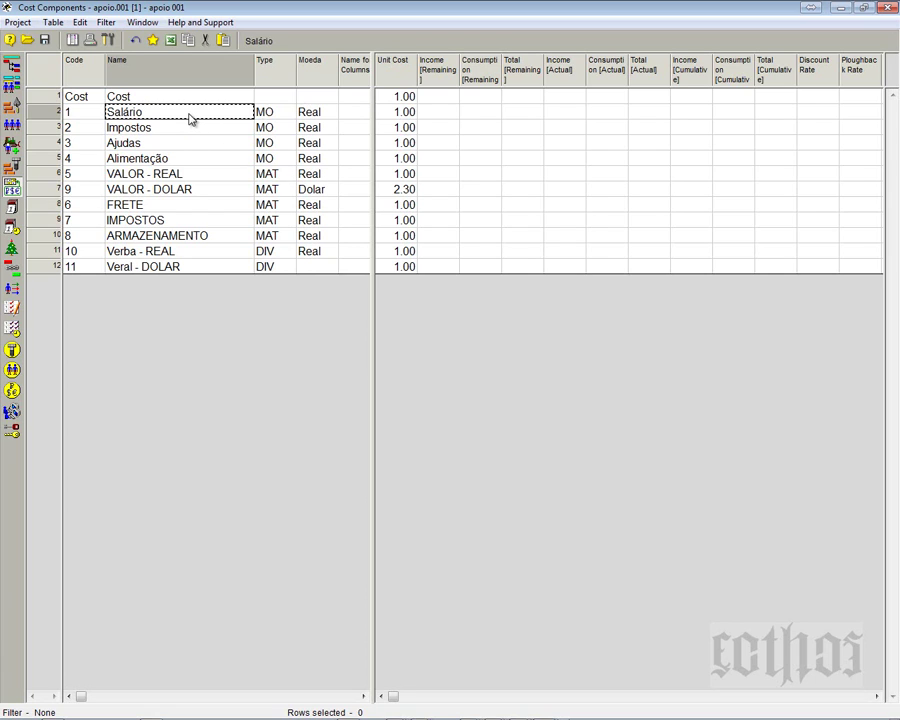
{"action": "left_click", "coordinate": [322, 192]}
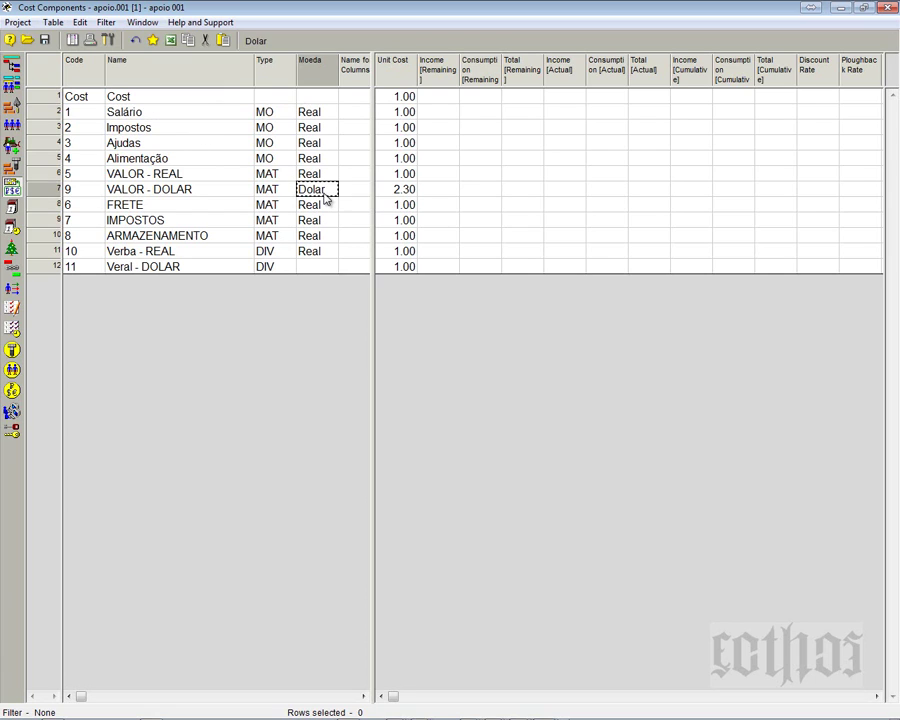
- Set the currency (Moeda) of the Veral - DOLAR component to Dolar
{"action": "left_click", "coordinate": [321, 266]}
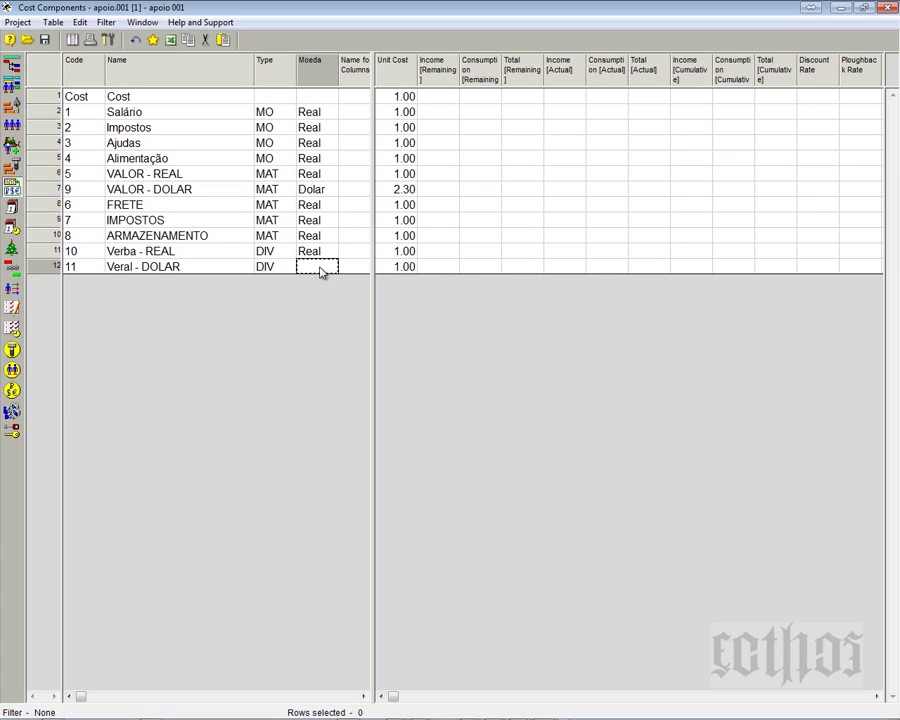
{"action": "left_click", "coordinate": [321, 266]}
{"action": "left_click", "coordinate": [269, 266]}
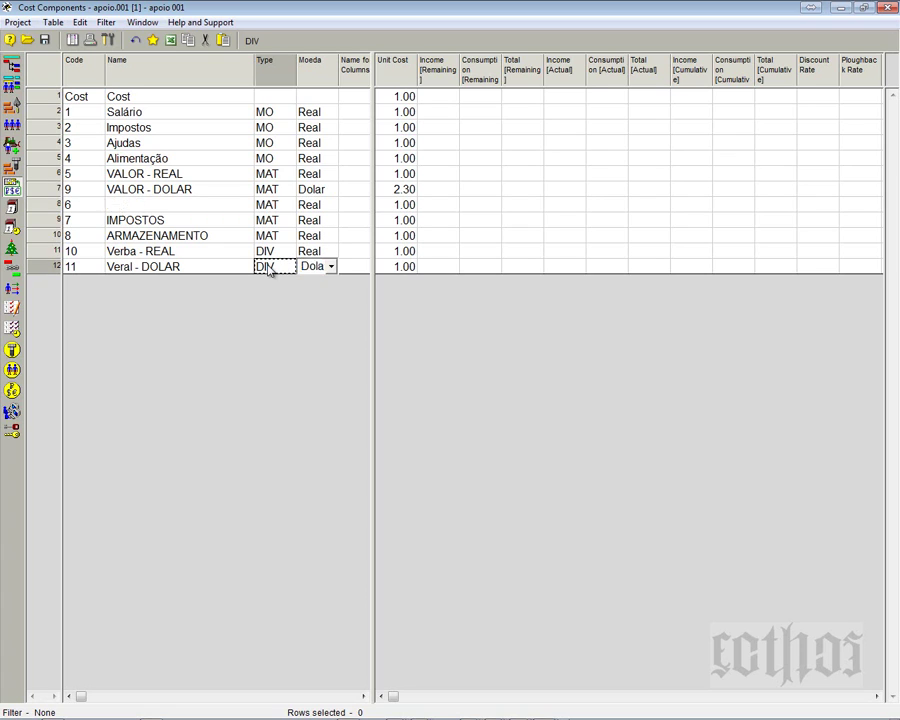
{"action": "left_click", "coordinate": [321, 193]}
- Highlight the two dollar component rows and set the unit cost of Veral - DOLAR to 2.30
{"action": "left_click", "coordinate": [48, 265]}
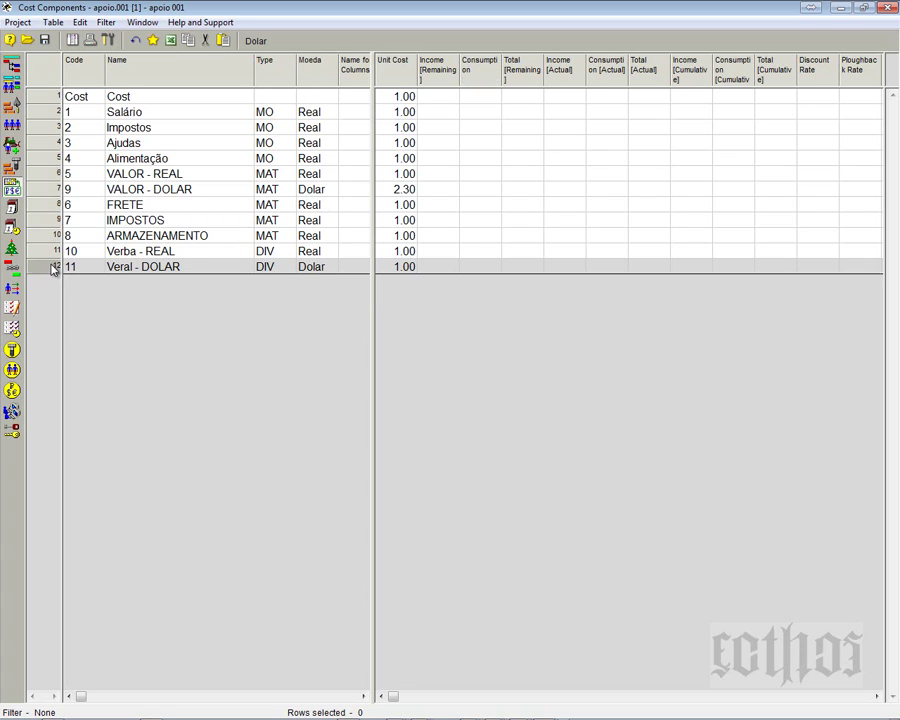
{"action": "left_click", "coordinate": [55, 190], "text": "ctrl"}
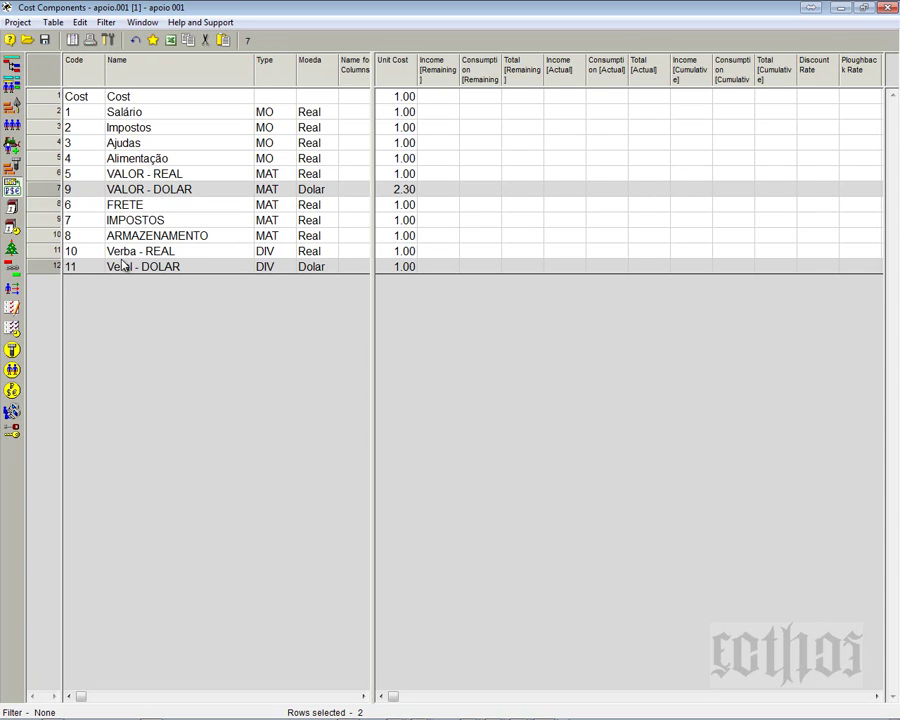
{"action": "left_click", "coordinate": [408, 267]}
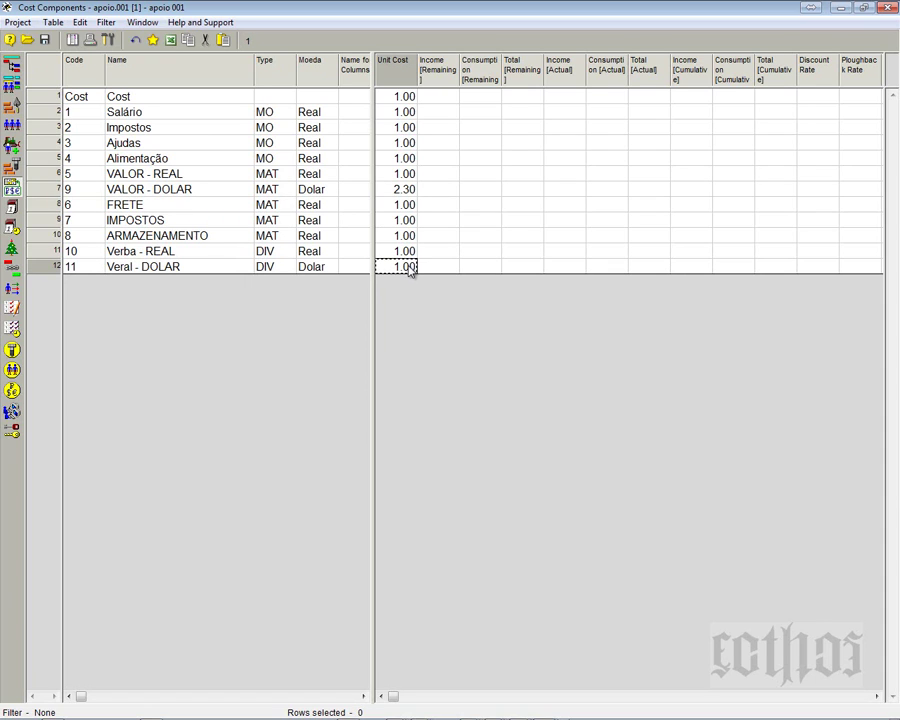
{"action": "type", "text": "2.33"}
{"action": "key", "text": "Return"}
{"action": "type", "text": "2.30"}
{"action": "key", "text": "Return"}
- Open the Resources table and resize its restored window to span the lower half of the desktop
{"action": "left_click", "coordinate": [20, 126]}
{"action": "left_click_drag", "start_coordinate": [437, 8], "coordinate": [776, 593]}
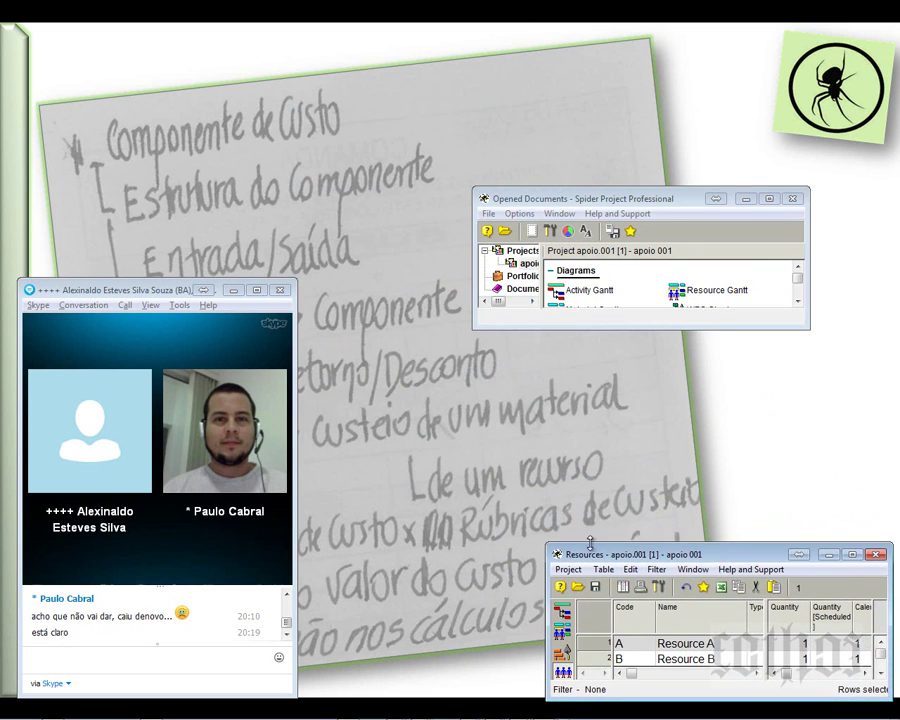
{"action": "left_click_drag", "start_coordinate": [546, 542], "coordinate": [4, 383]}
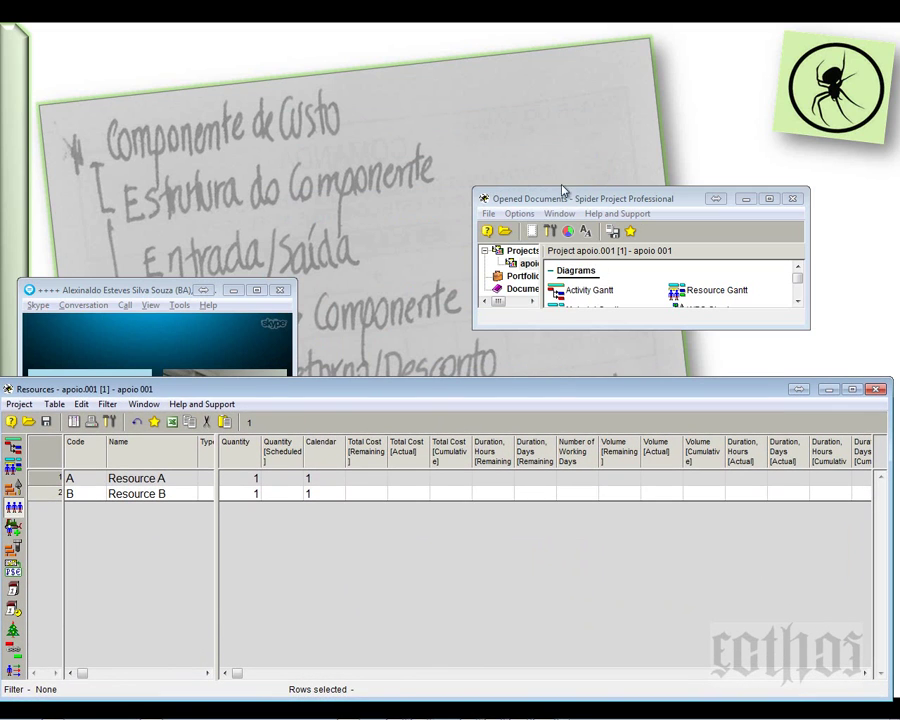
- Enlarge the Opened Documents window and open the Cost Components table from the project's Cost group
{"action": "left_click_drag", "start_coordinate": [568, 203], "coordinate": [570, 172]}
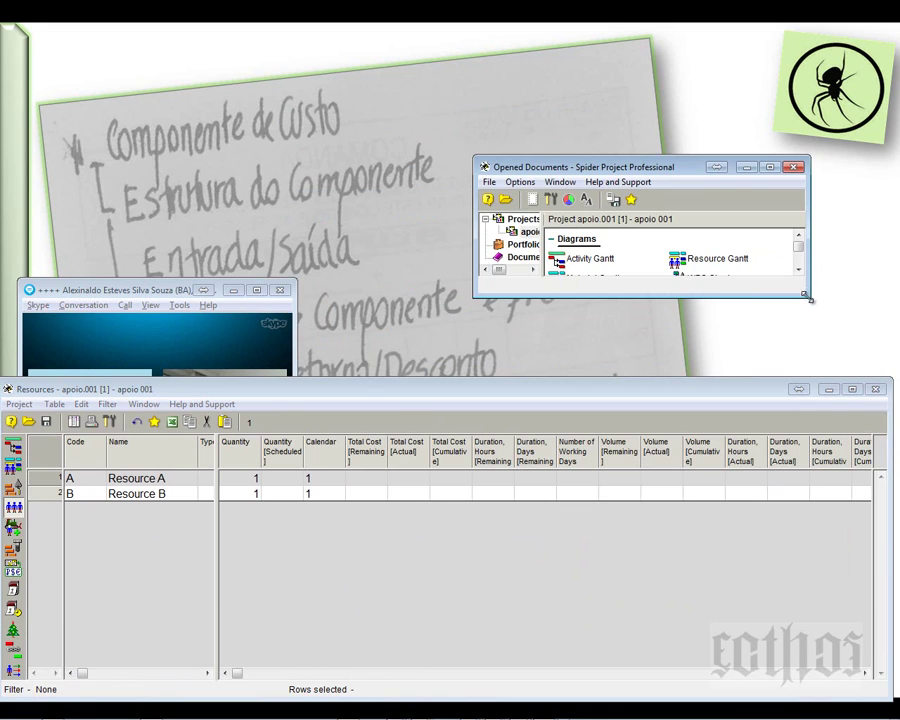
{"action": "left_click_drag", "start_coordinate": [813, 300], "coordinate": [835, 379]}
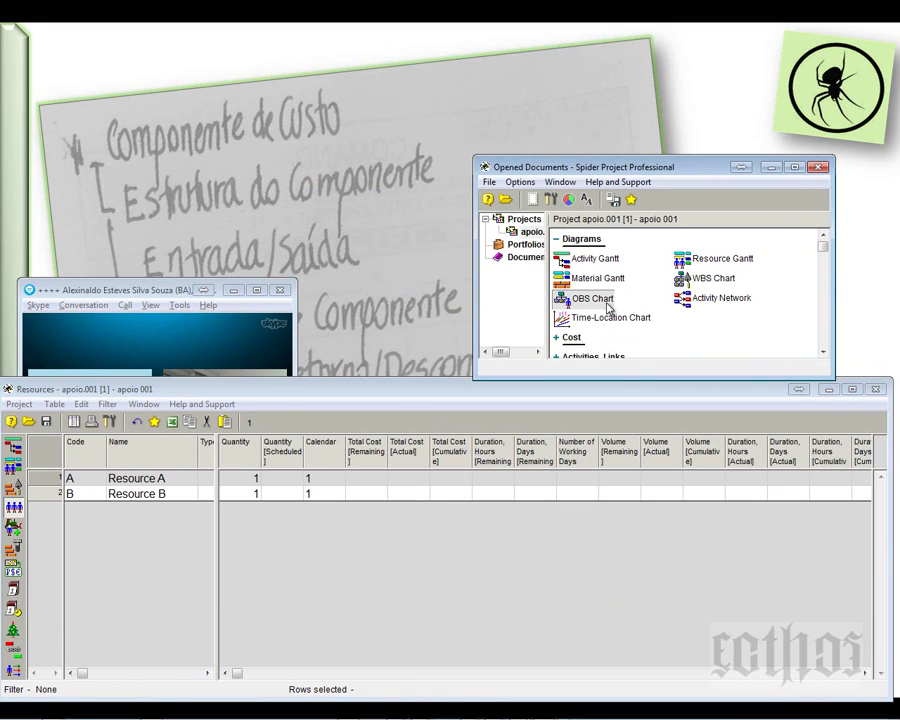
{"action": "scroll", "coordinate": [608, 300], "scroll_direction": "down", "scroll_amount": 1}
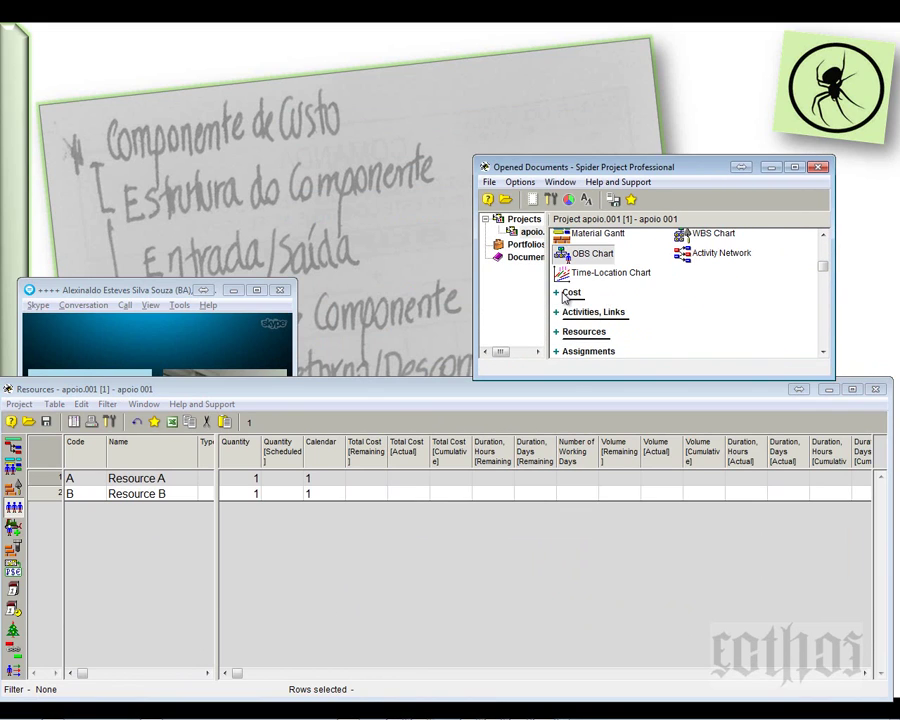
{"action": "left_click", "coordinate": [562, 299]}
{"action": "double_click", "coordinate": [585, 313]}
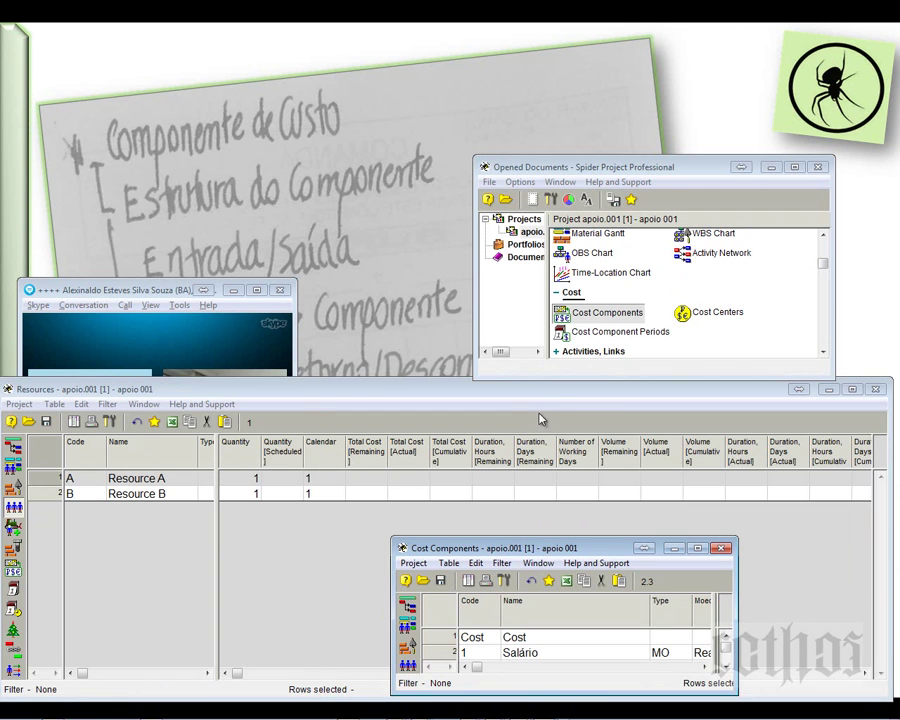
- Arrange the Resources window above an enlarged Cost Components window so both tables fill the desktop
{"action": "left_click_drag", "start_coordinate": [538, 391], "coordinate": [540, 47]}
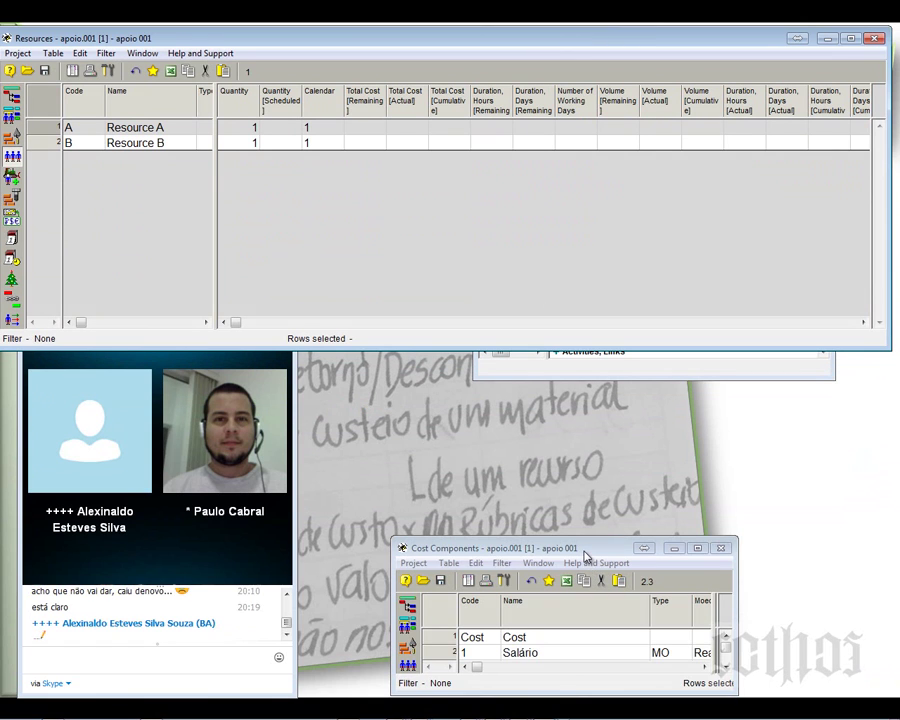
{"action": "left_click_drag", "start_coordinate": [581, 551], "coordinate": [193, 362]}
{"action": "left_click_drag", "start_coordinate": [342, 505], "coordinate": [877, 713]}
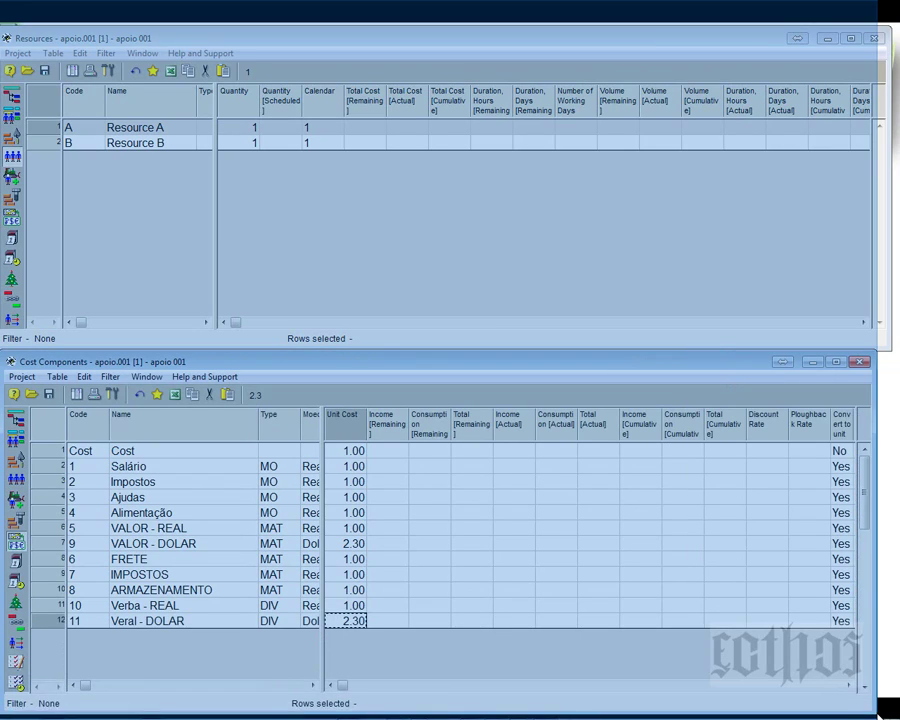
- Fit the Cost Components window directly beneath the Resources window, matching its width and showing all component rows
{"action": "double_click", "coordinate": [719, 351]}
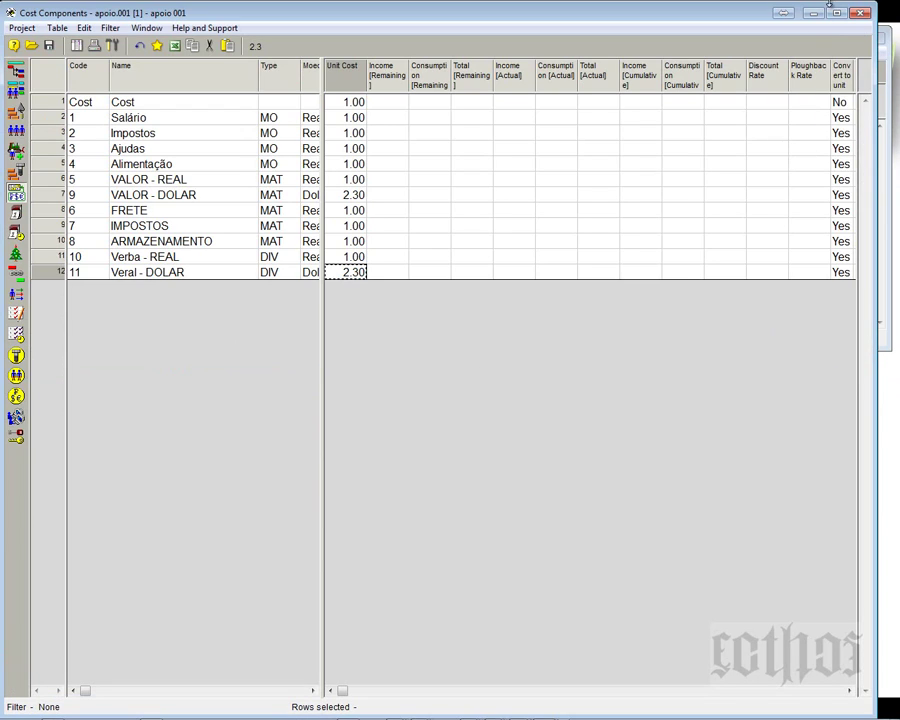
{"action": "double_click", "coordinate": [584, 4]}
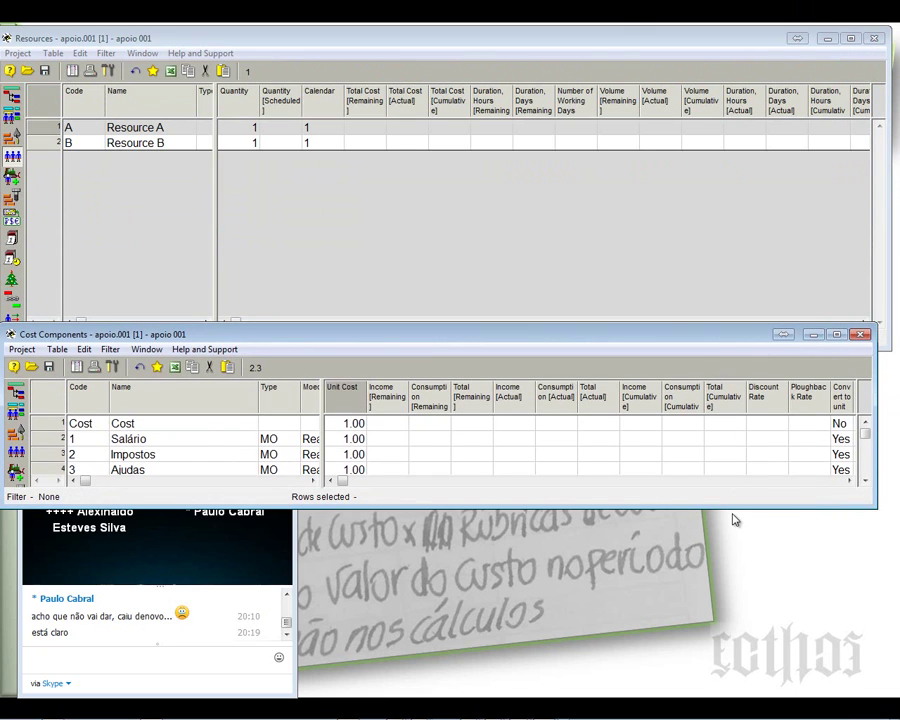
{"action": "left_click_drag", "start_coordinate": [723, 333], "coordinate": [723, 361]}
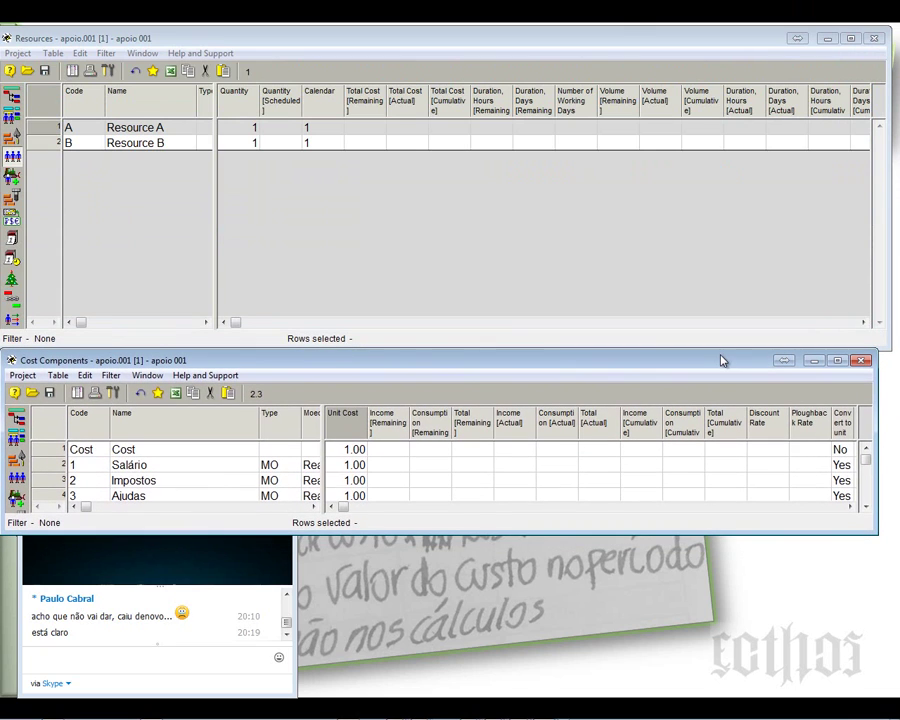
{"action": "left_click_drag", "start_coordinate": [735, 532], "coordinate": [765, 705]}
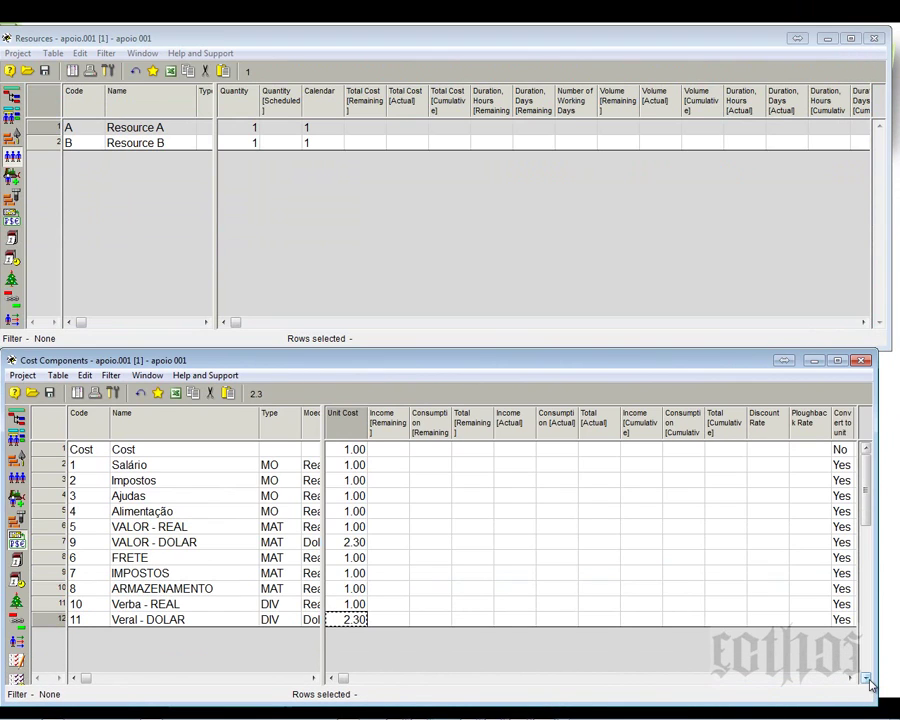
{"action": "left_click_drag", "start_coordinate": [878, 679], "coordinate": [891, 673]}
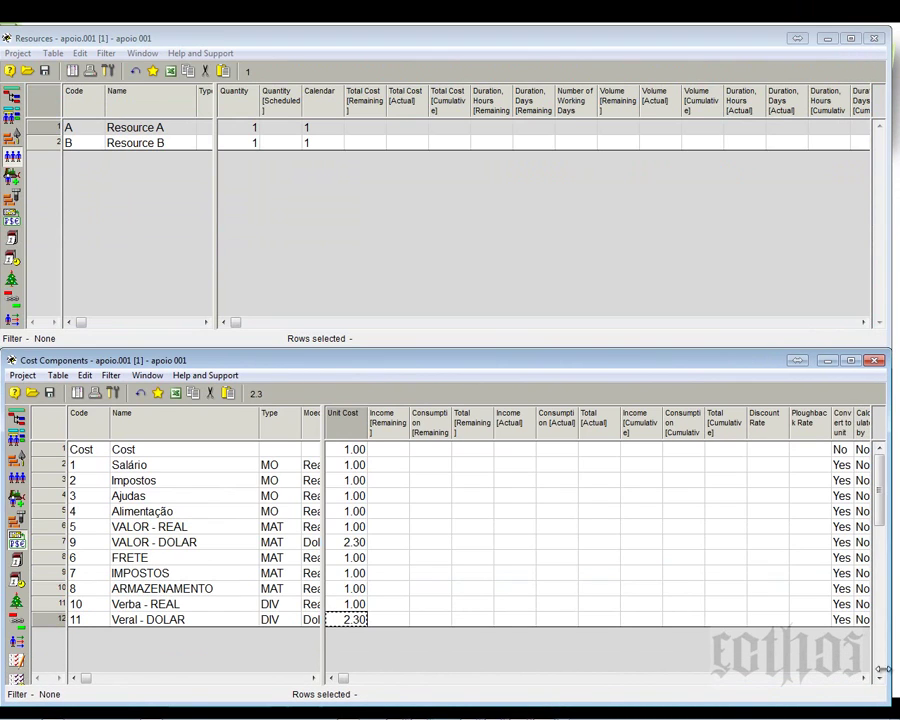
- Open the properties of Resource A beside the tables and show its assigned cost components
{"action": "left_click", "coordinate": [132, 129]}
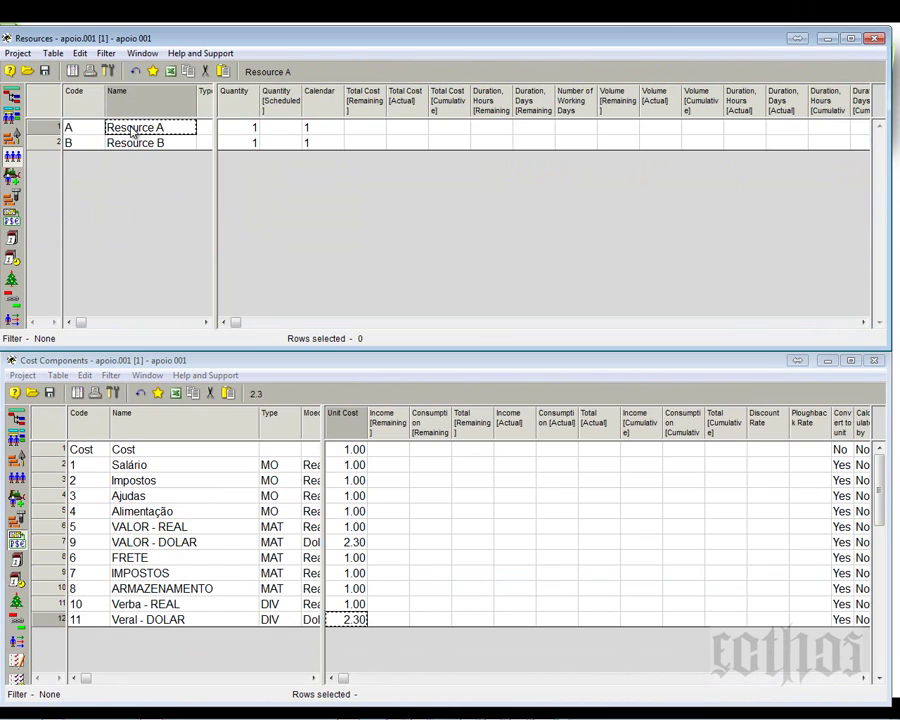
{"action": "right_click", "coordinate": [53, 128]}
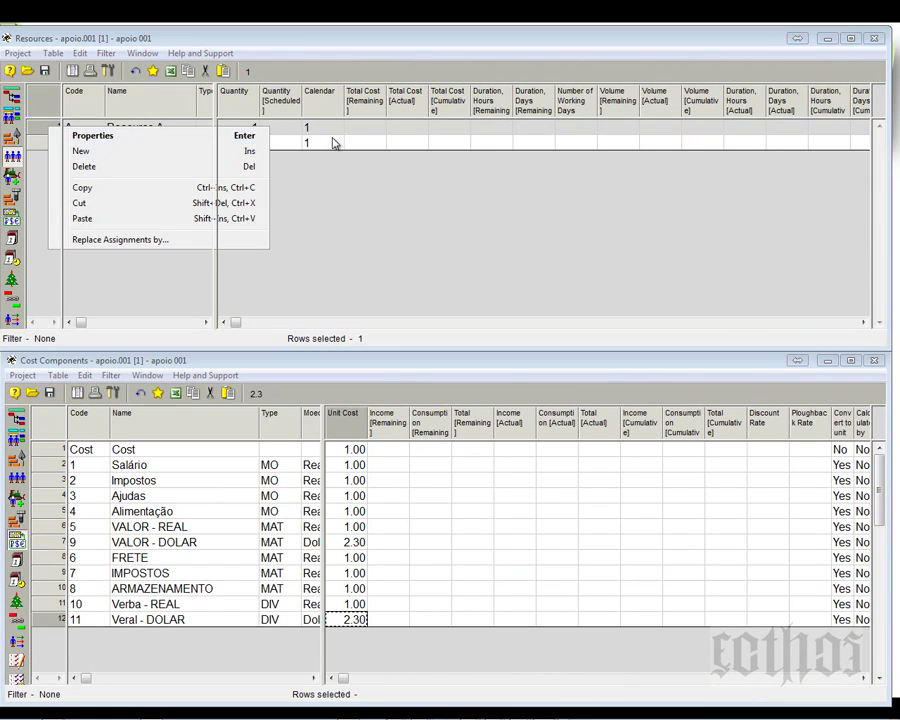
{"action": "key", "text": "Return"}
{"action": "left_click_drag", "start_coordinate": [520, 163], "coordinate": [558, 88]}
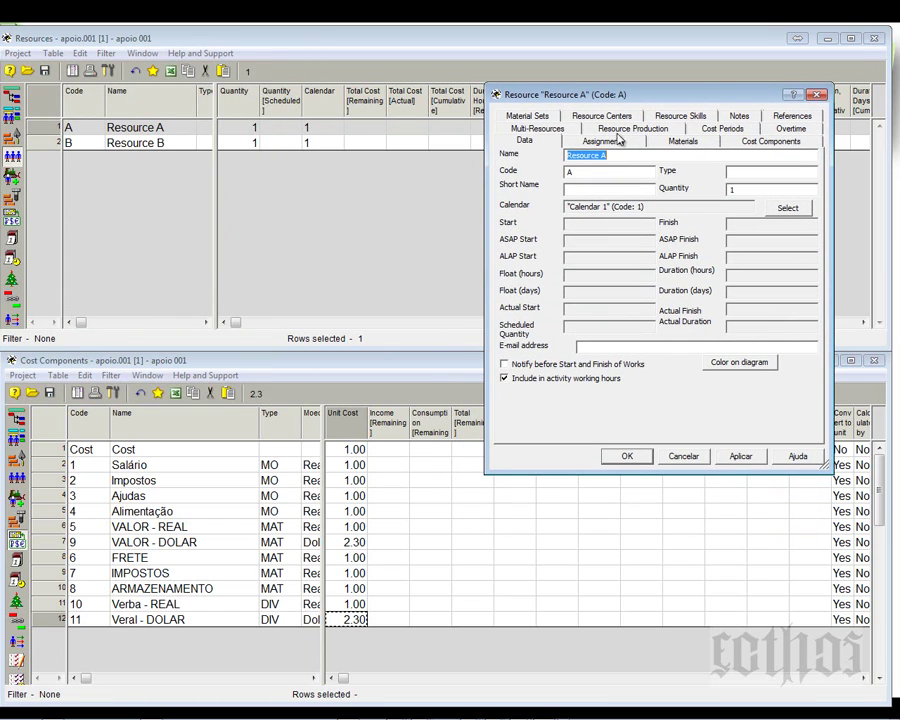
{"action": "left_click", "coordinate": [750, 142]}
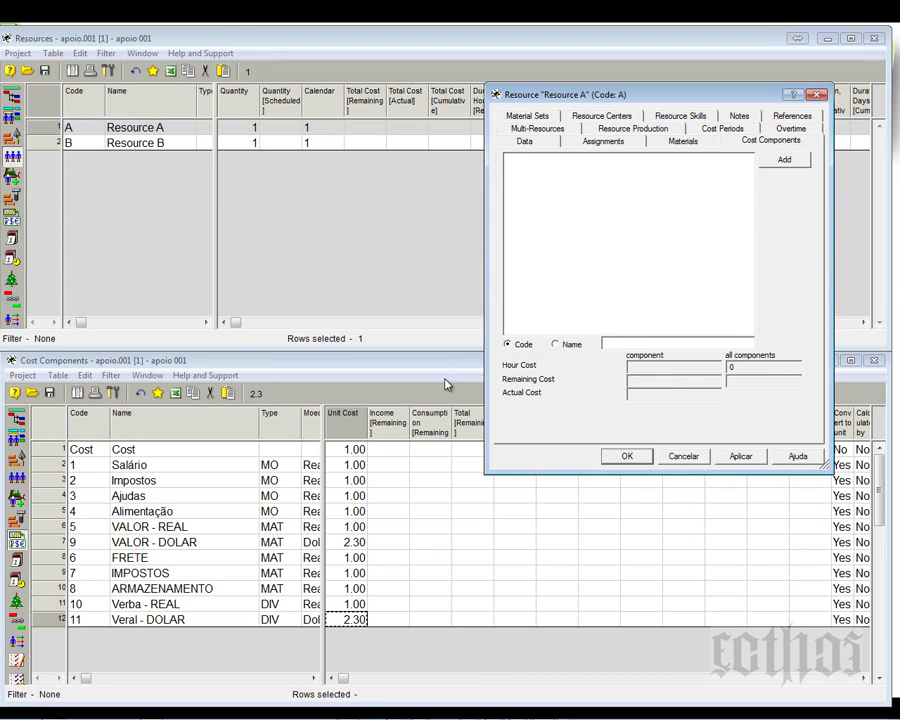
- Assign the Cost component to Resource A with an hour cost of 10 and apply it
{"action": "left_click", "coordinate": [800, 164]}
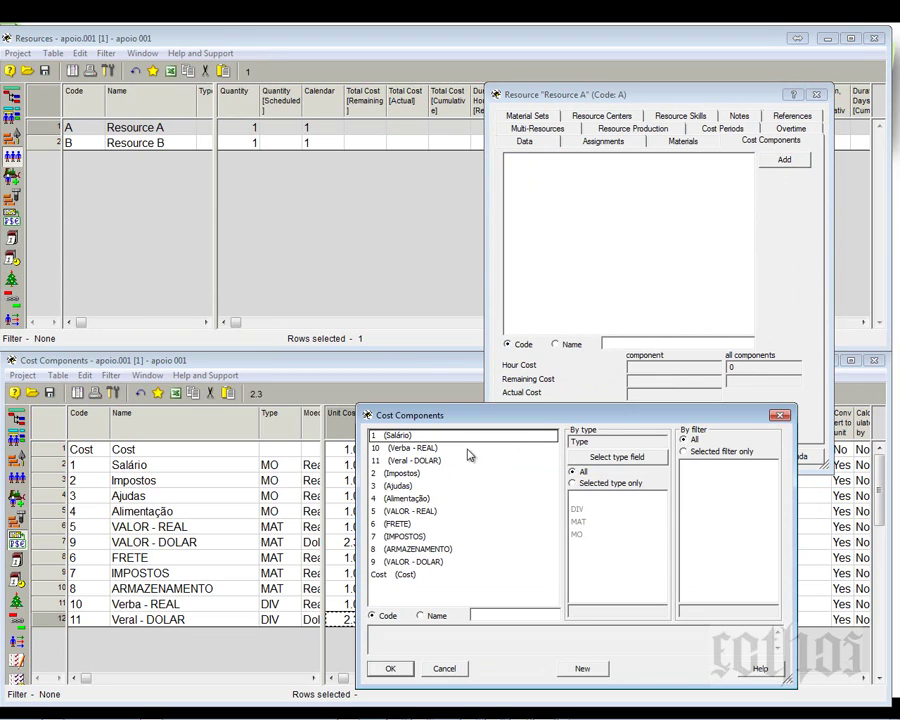
{"action": "left_click", "coordinate": [400, 578]}
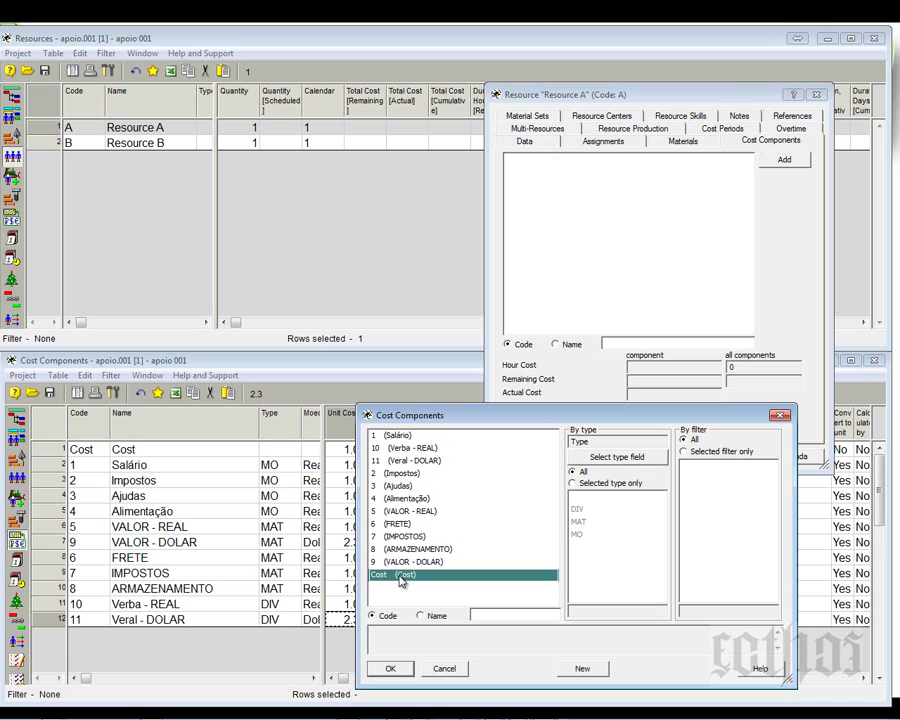
{"action": "left_click", "coordinate": [392, 668]}
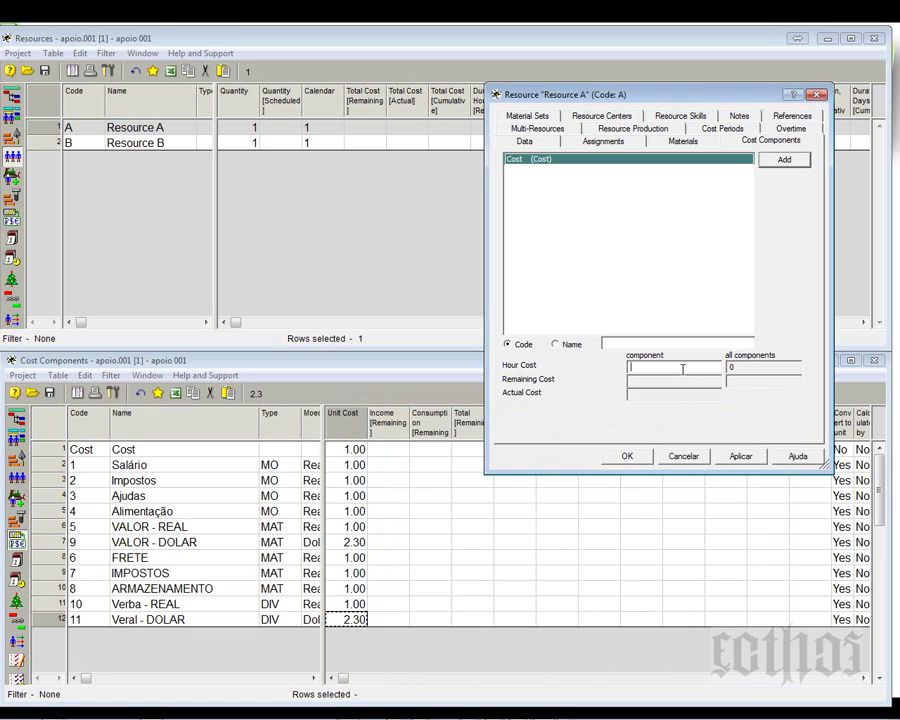
{"action": "type", "text": "10"}
{"action": "left_click", "coordinate": [742, 460]}
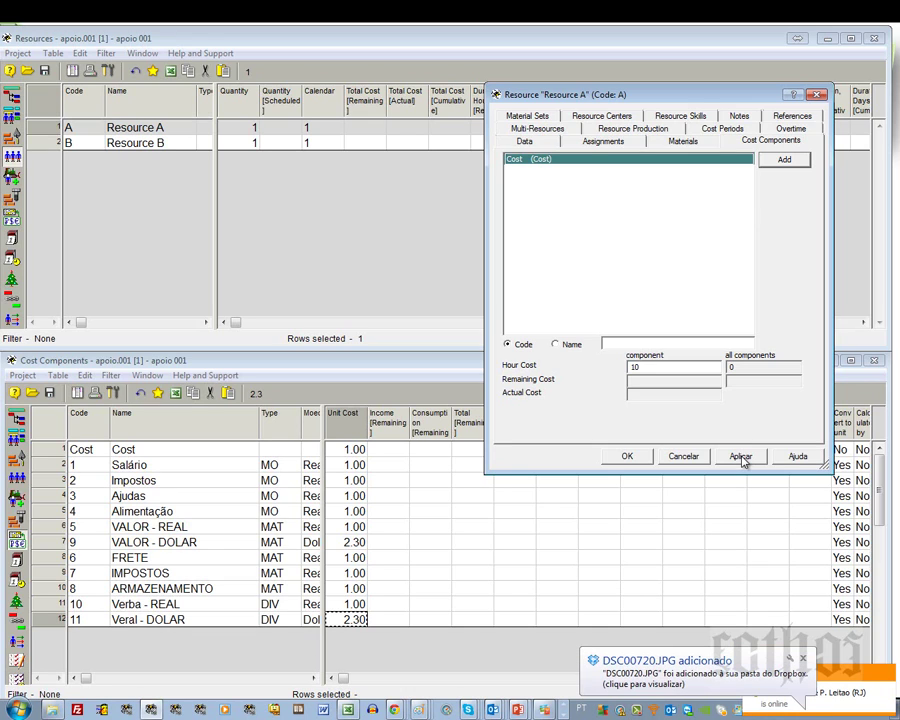
- Dismiss the Dropbox notification and set the Skype online status to Do Not Disturb
{"action": "left_click", "coordinate": [804, 661]}
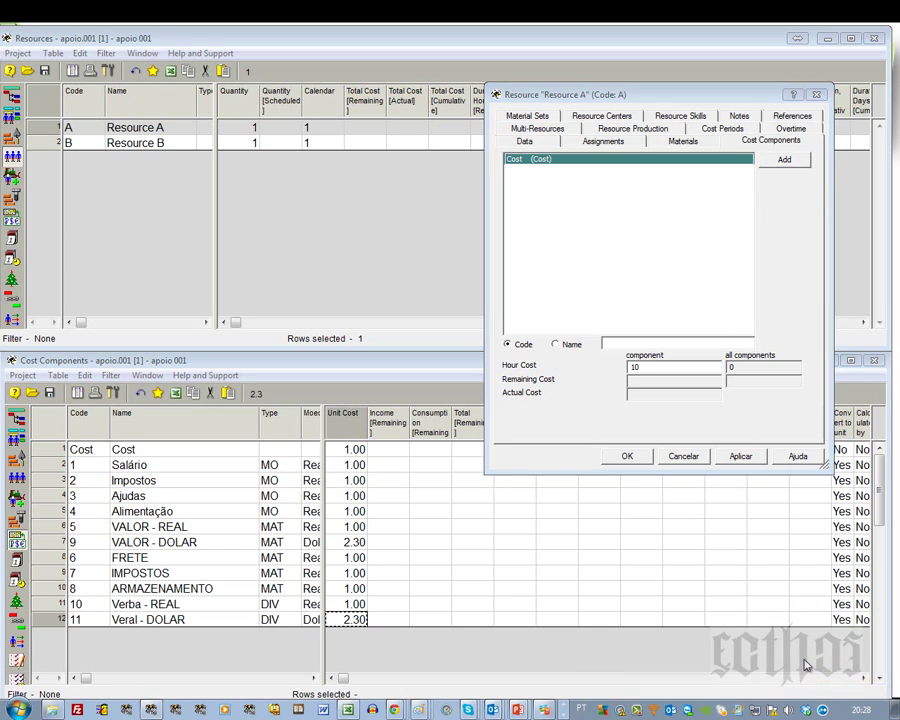
{"action": "right_click", "coordinate": [722, 713]}
{"action": "mouse_move", "coordinate": [768, 643]}
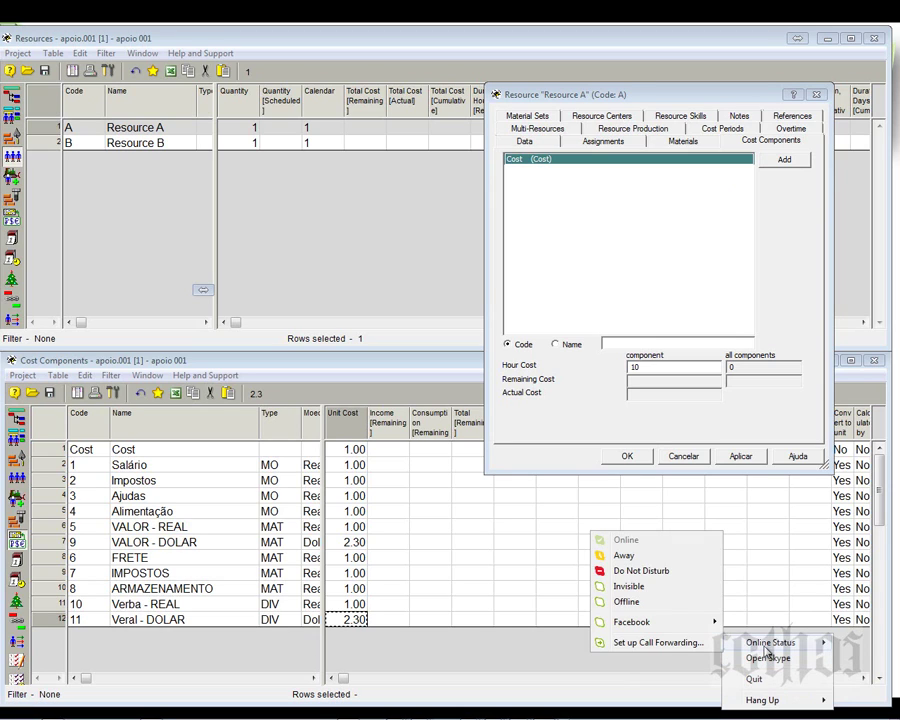
{"action": "left_click", "coordinate": [656, 572]}
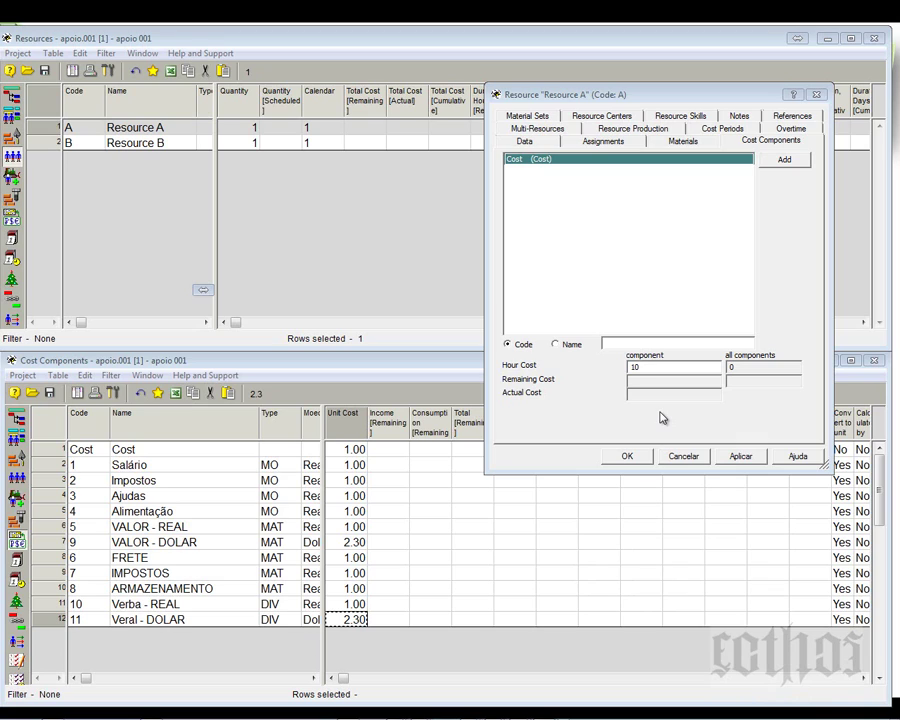
{"action": "right_click", "coordinate": [722, 713]}
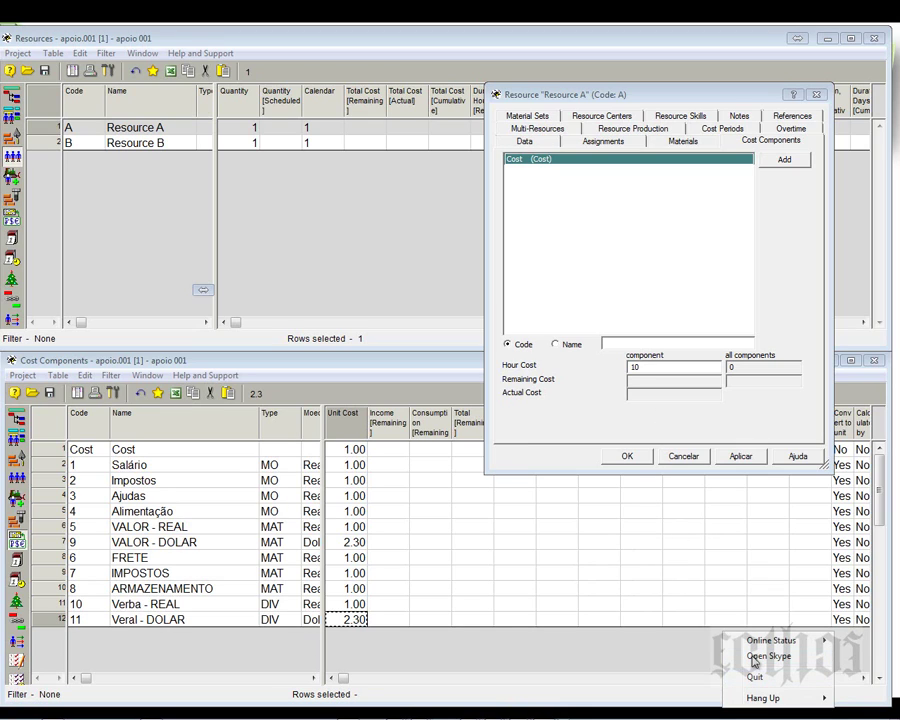
{"action": "mouse_move", "coordinate": [770, 641]}
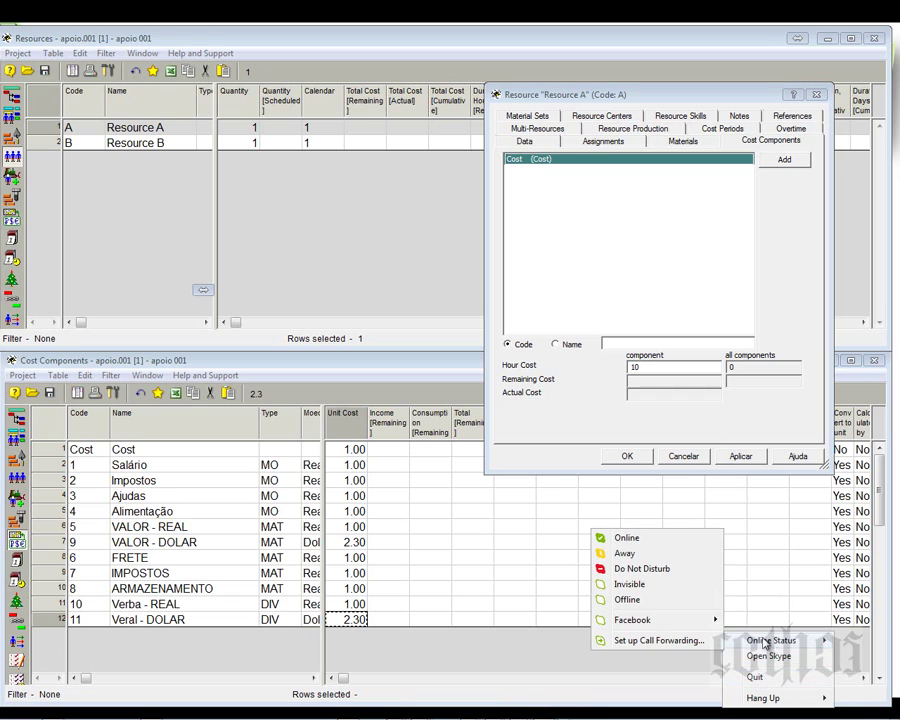
{"action": "left_click", "coordinate": [661, 569]}
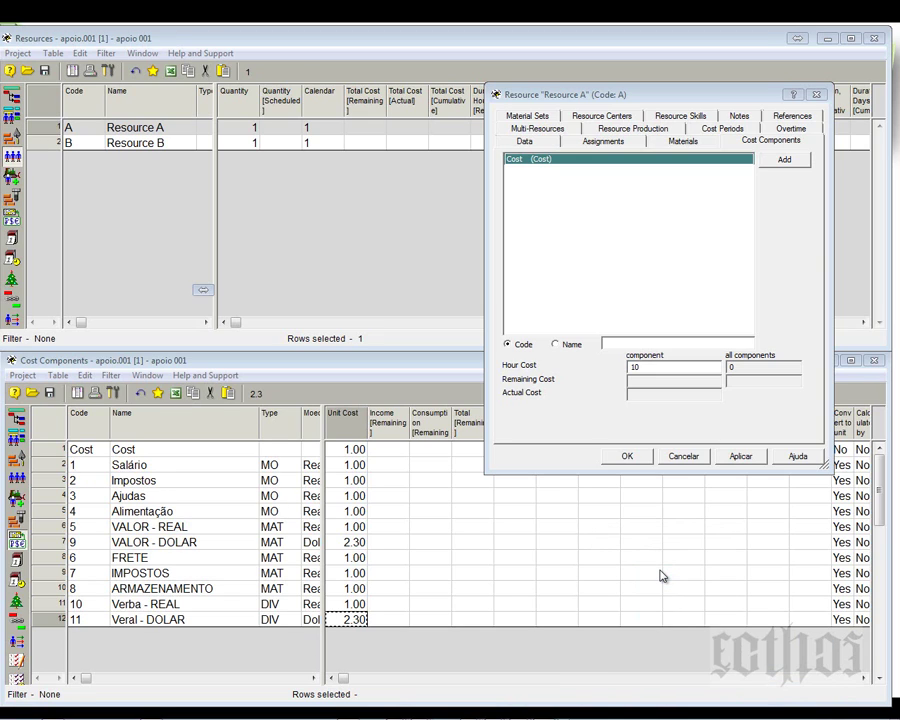
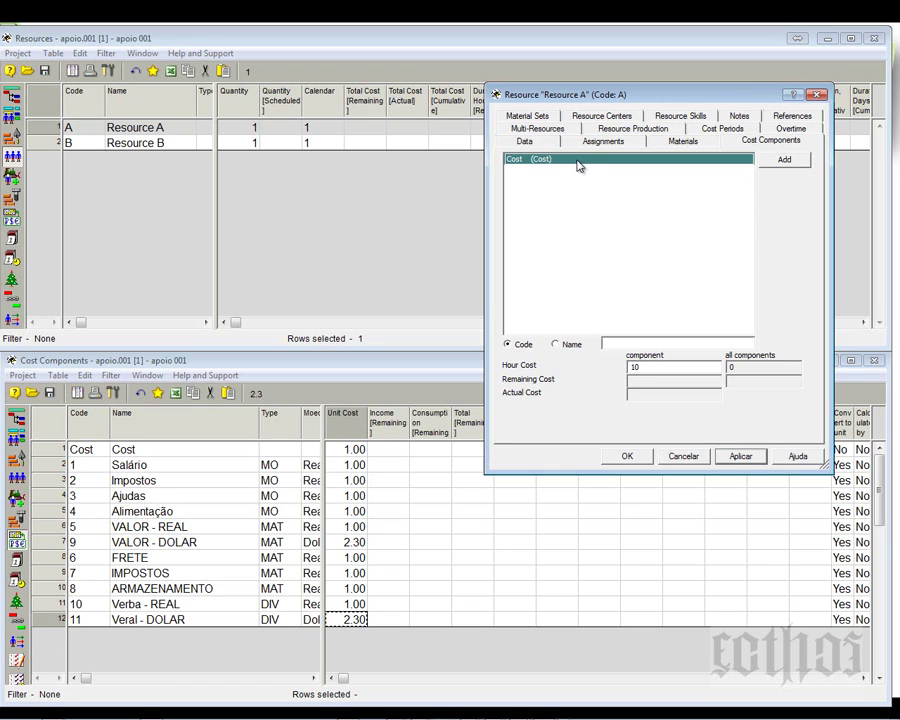
- Clear the Cost component's hour cost and assign Salário, Impostos, Ajudas and Alimentação to Resource A
{"action": "left_click", "coordinate": [653, 371]}
{"action": "left_click_drag", "start_coordinate": [653, 371], "coordinate": [603, 373]}
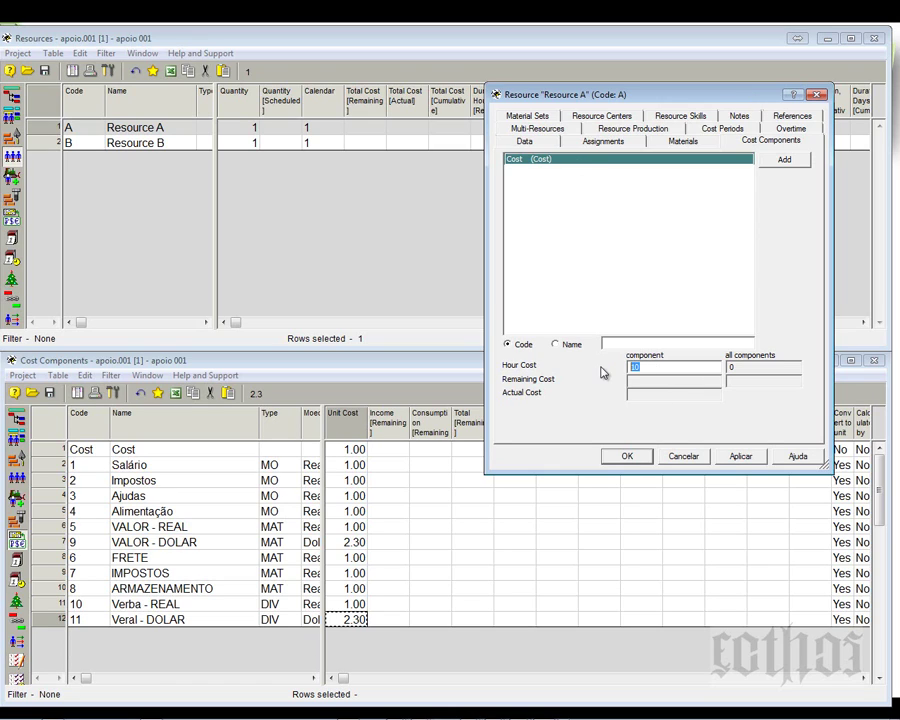
{"action": "left_click", "coordinate": [771, 162]}
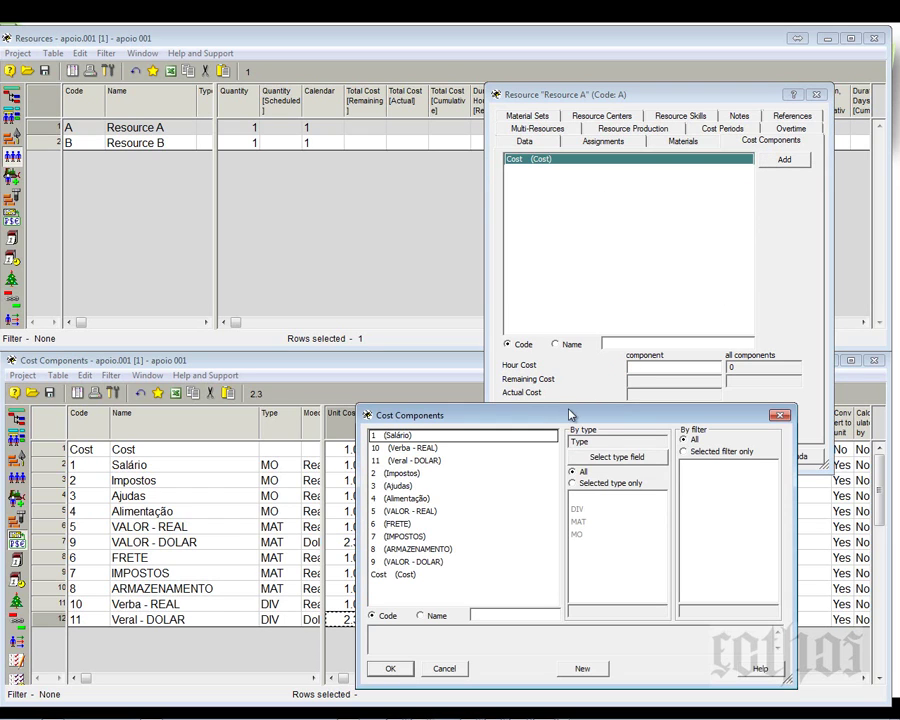
{"action": "left_click_drag", "start_coordinate": [571, 407], "coordinate": [472, 202]}
{"action": "left_click", "coordinate": [330, 232]}
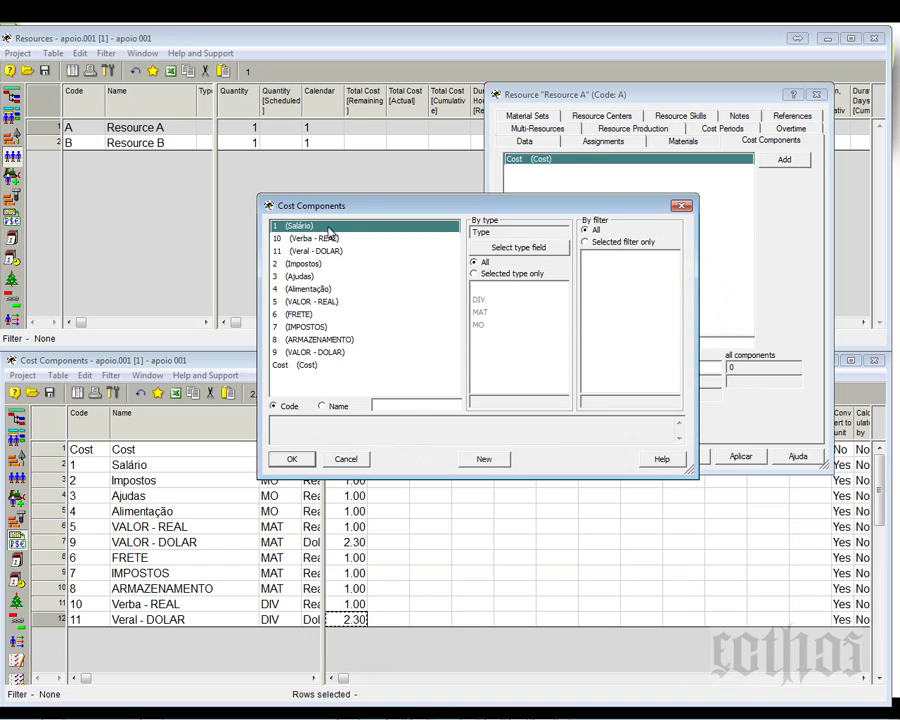
{"action": "left_click", "coordinate": [317, 266], "text": "ctrl"}
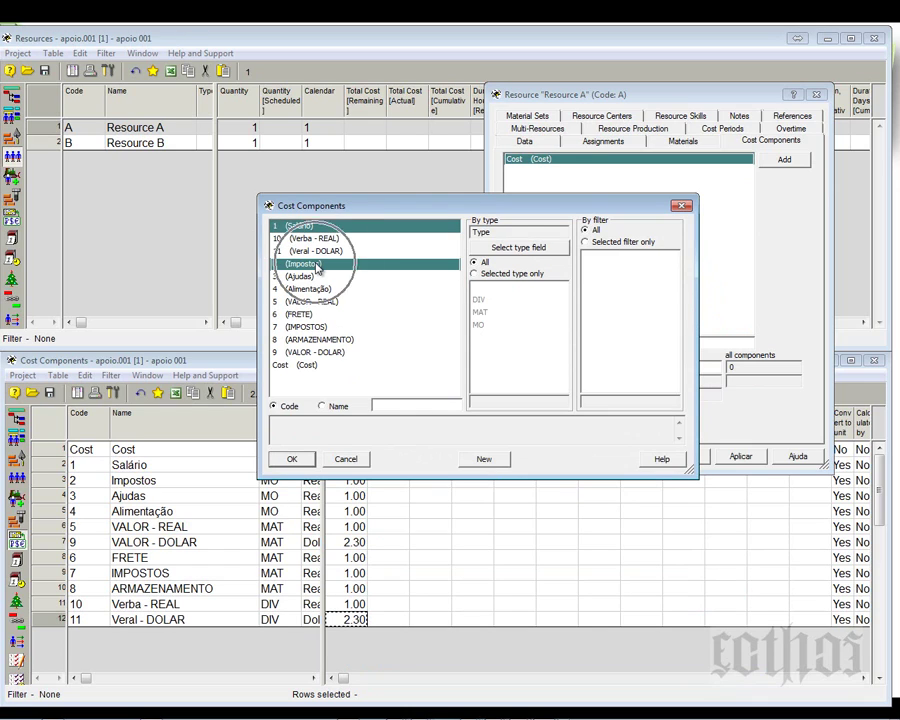
{"action": "left_click", "coordinate": [300, 276], "text": "ctrl"}
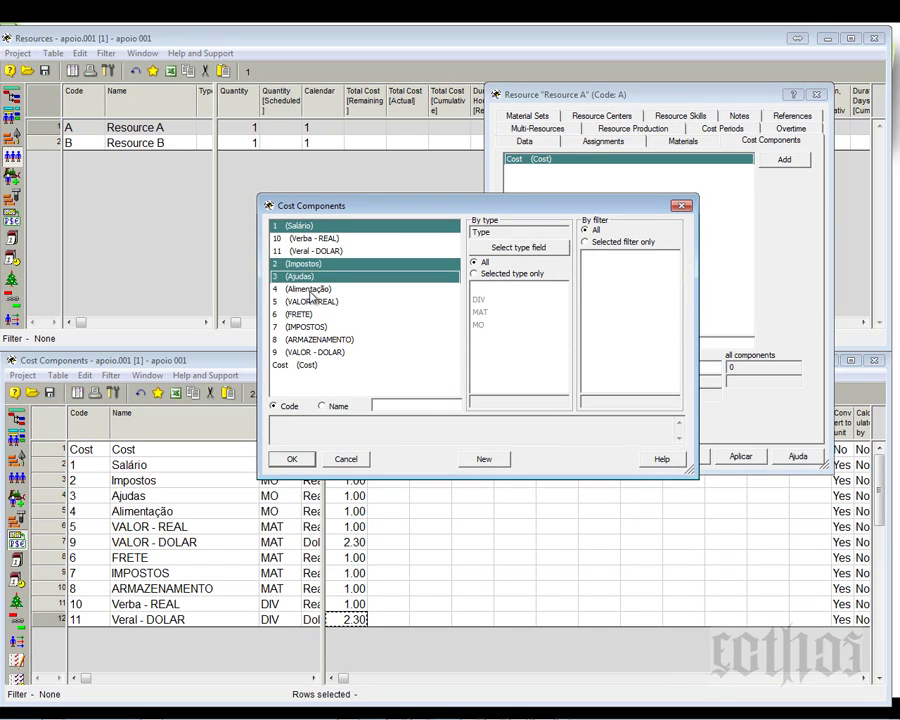
{"action": "left_click", "coordinate": [303, 289], "text": "ctrl"}
{"action": "left_click", "coordinate": [293, 460]}
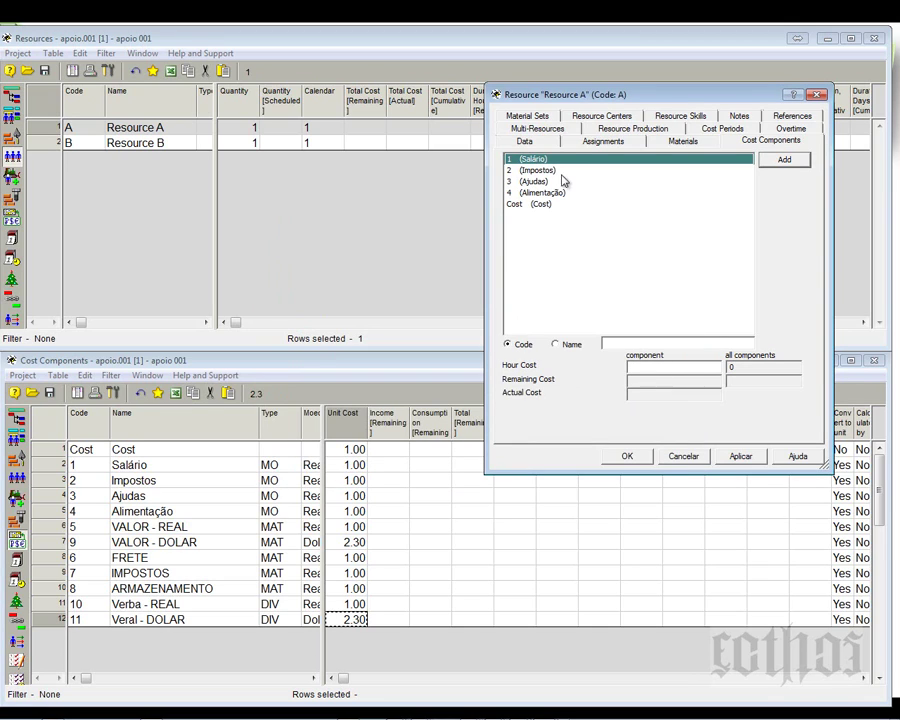
- Set Resource A's hour cost to 8 for Salário and 1 for Impostos
{"action": "left_click", "coordinate": [637, 368]}
{"action": "type", "text": "8"}
{"action": "left_click", "coordinate": [540, 170]}
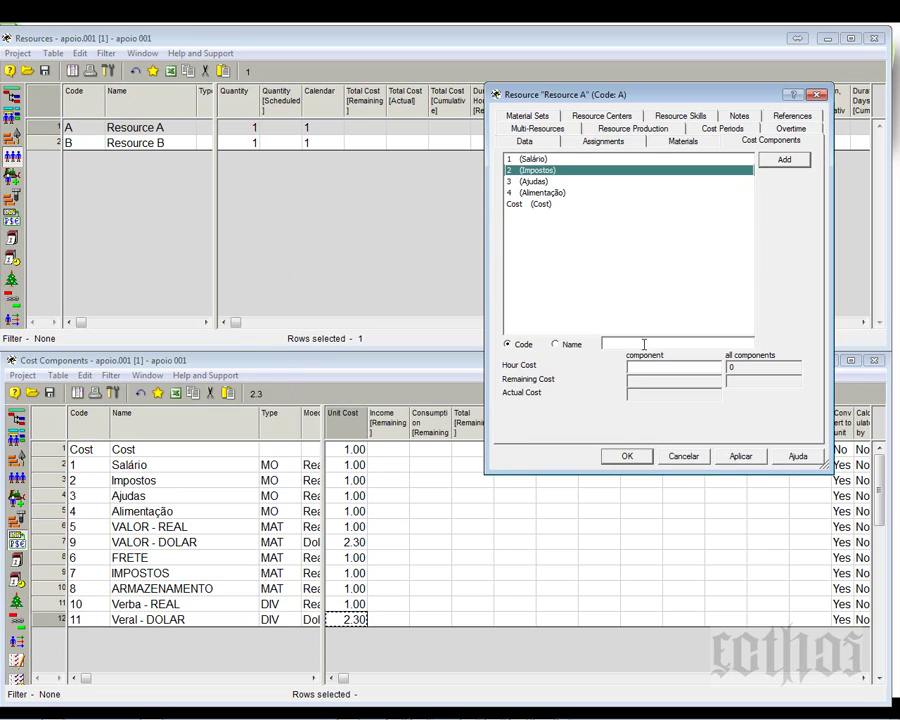
{"action": "type", "text": "1"}
- Set Resource A's hour cost to 0.20 for Ajudas and 0.80 for Alimentação
{"action": "left_click", "coordinate": [541, 185]}
{"action": "left_click", "coordinate": [662, 367]}
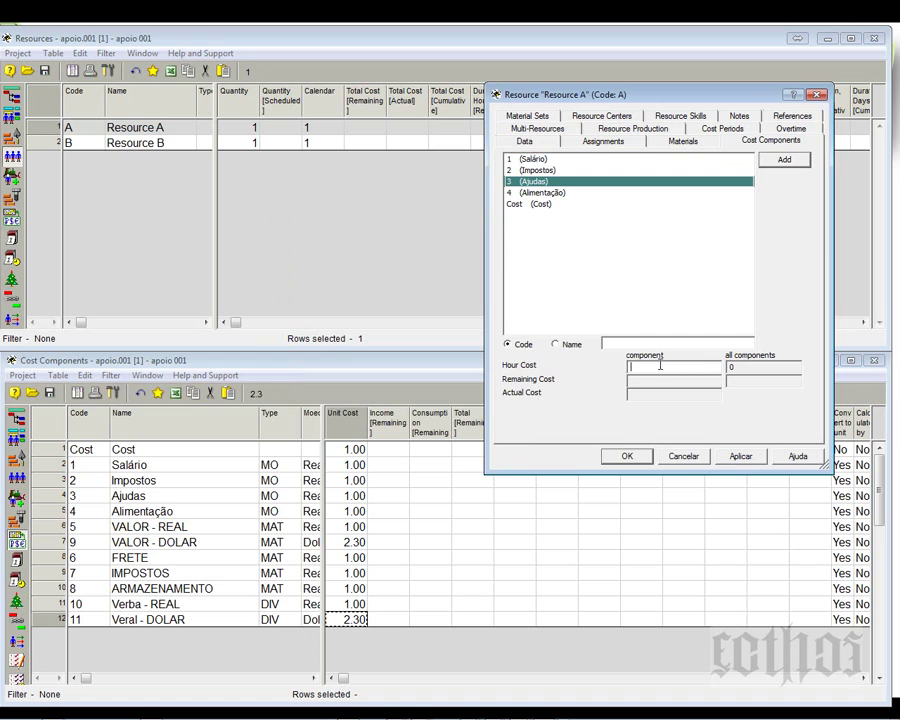
{"action": "type", "text": "0,20"}
{"action": "left_click", "coordinate": [566, 192]}
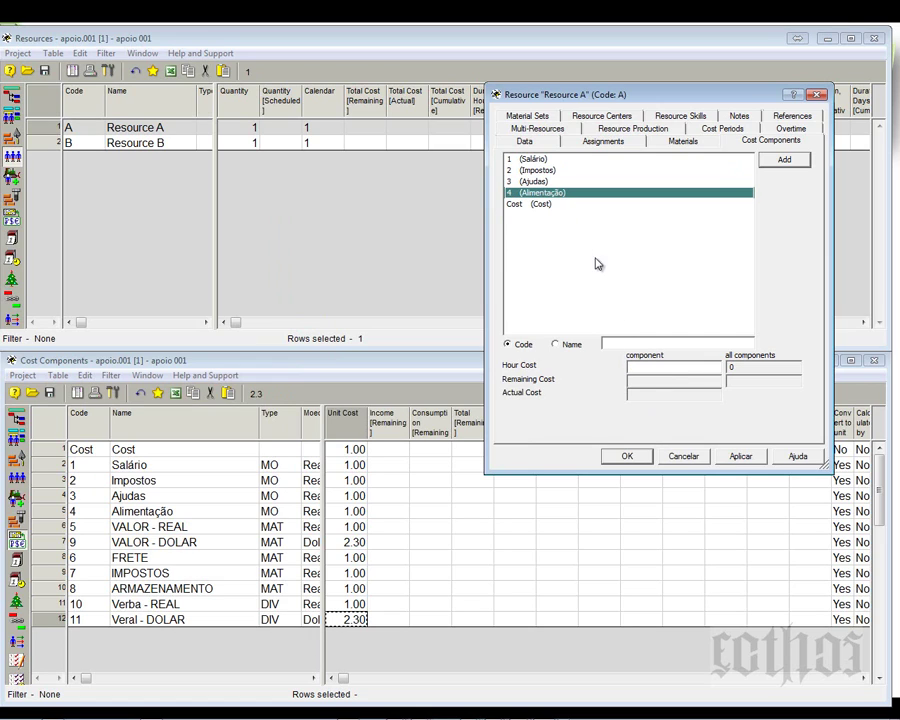
{"action": "left_click", "coordinate": [653, 366]}
{"action": "type", "text": "0,80"}
- Check the hour costs of Cost, Salário and Alimentação and save Resource A's properties
{"action": "left_click", "coordinate": [542, 204]}
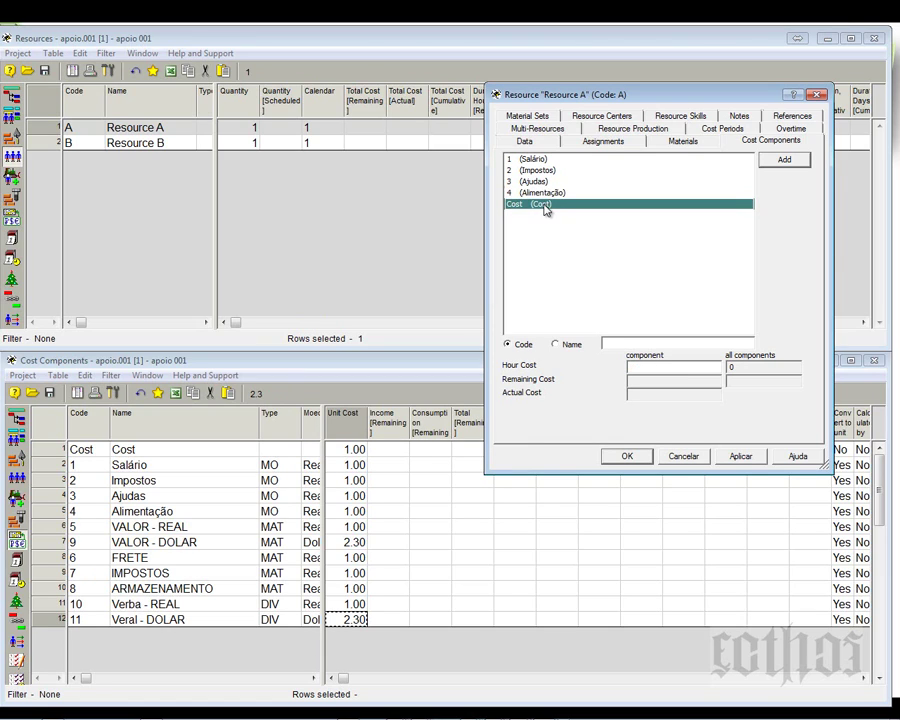
{"action": "left_click", "coordinate": [543, 194]}
{"action": "left_click", "coordinate": [538, 205]}
{"action": "left_click", "coordinate": [525, 159]}
{"action": "left_click", "coordinate": [530, 193]}
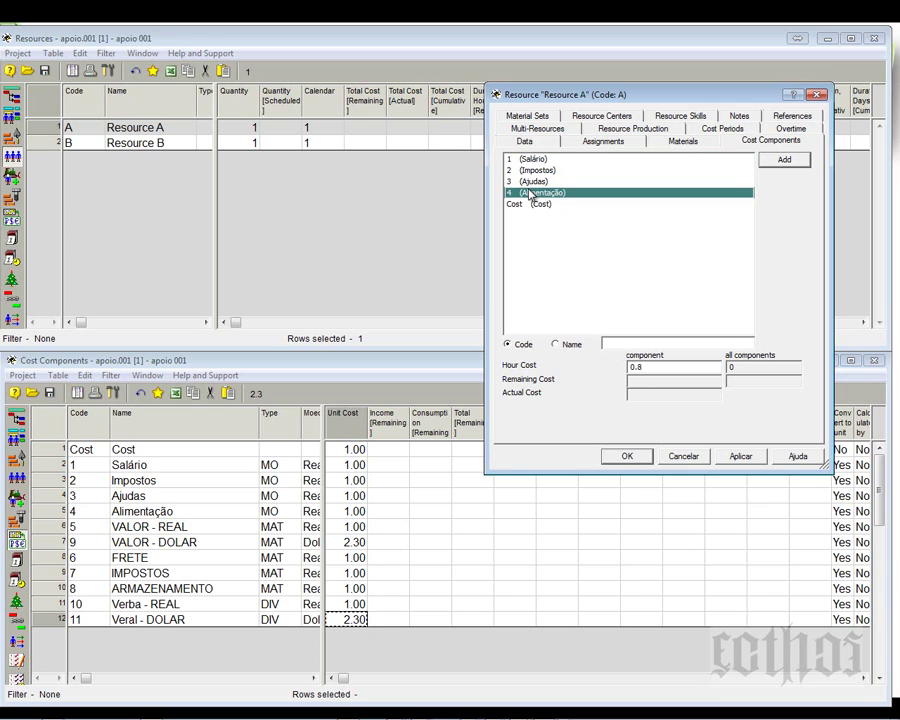
{"action": "left_click", "coordinate": [628, 457]}
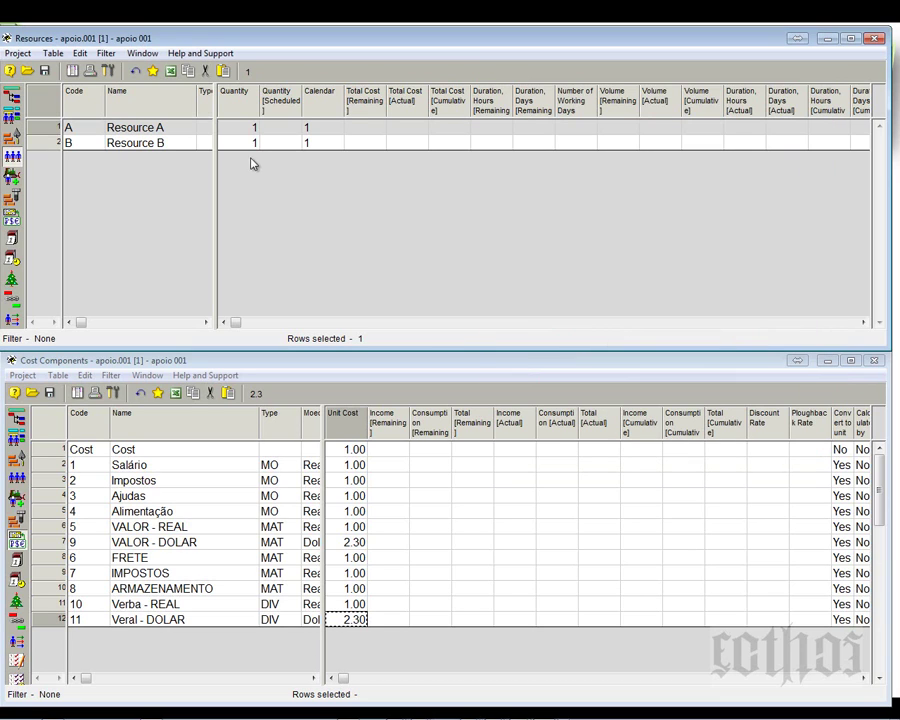
- Assign the cost components Salário, Impostos, Ajudas, Alimentação and VALOR - DOLAR to Resource B
{"action": "left_click", "coordinate": [122, 134]}
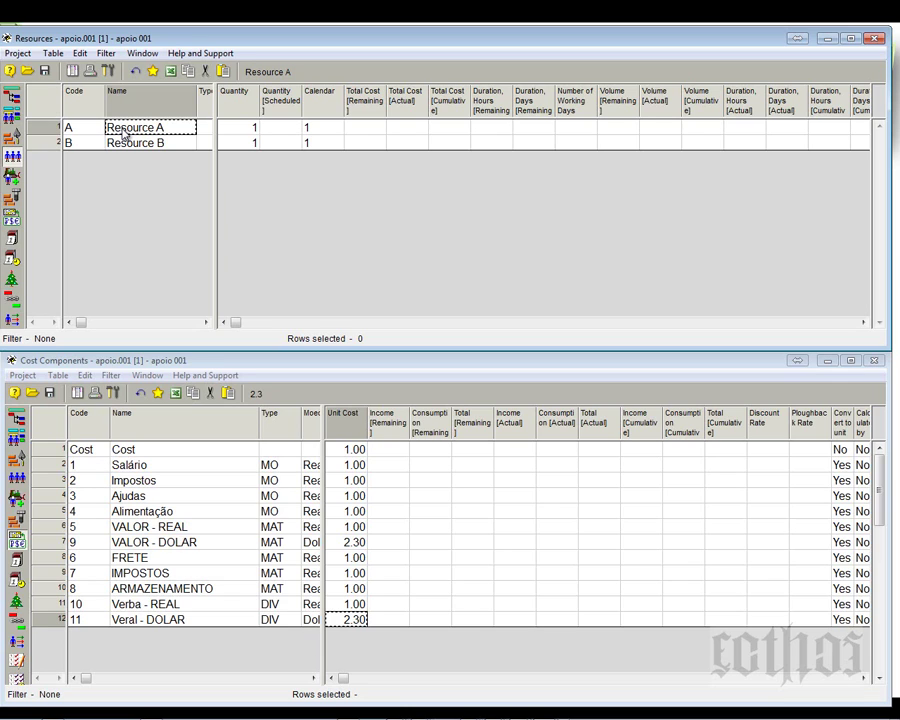
{"action": "right_click", "coordinate": [55, 143]}
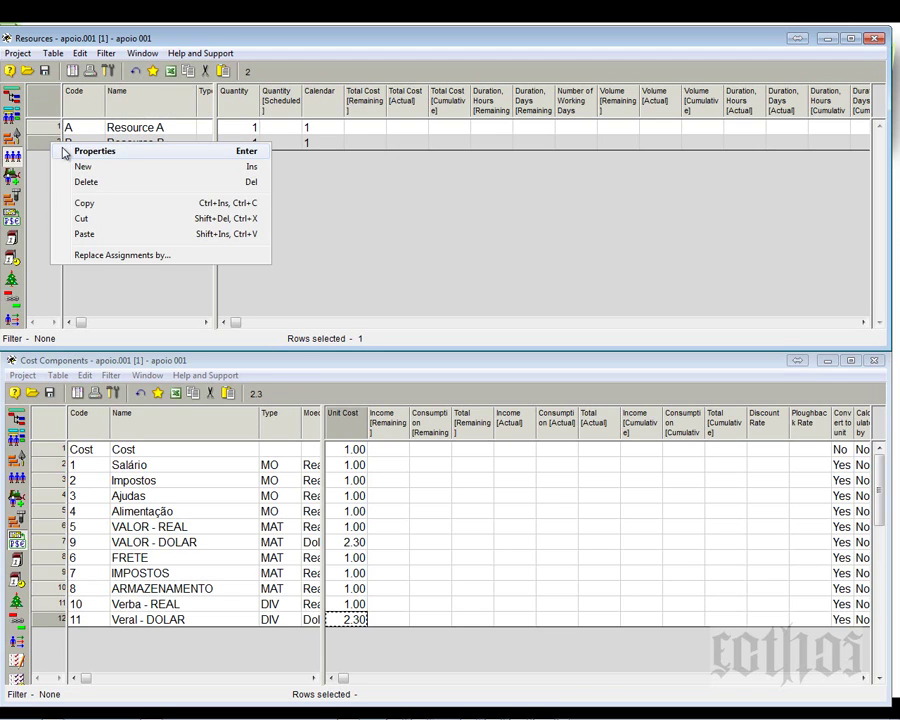
{"action": "left_click", "coordinate": [92, 152]}
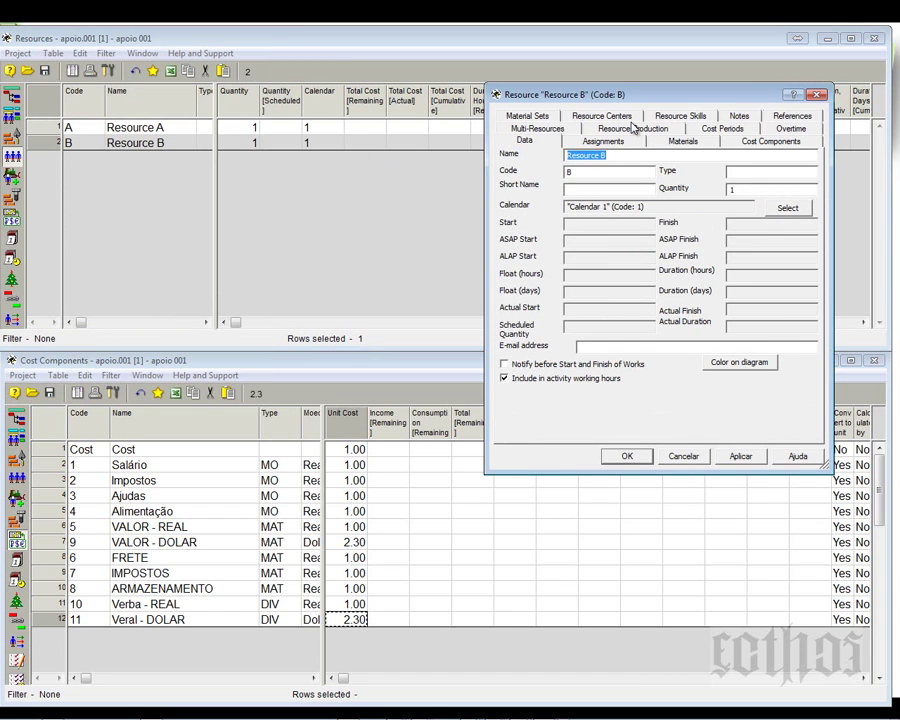
{"action": "left_click", "coordinate": [770, 142]}
{"action": "left_click", "coordinate": [781, 159]}
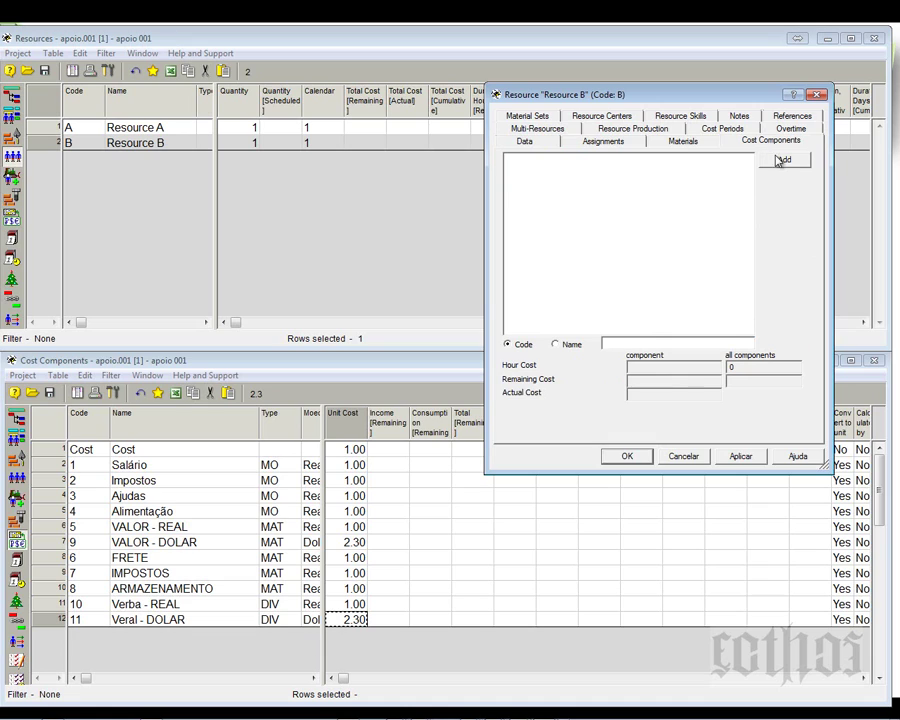
{"action": "left_click", "coordinate": [328, 231]}
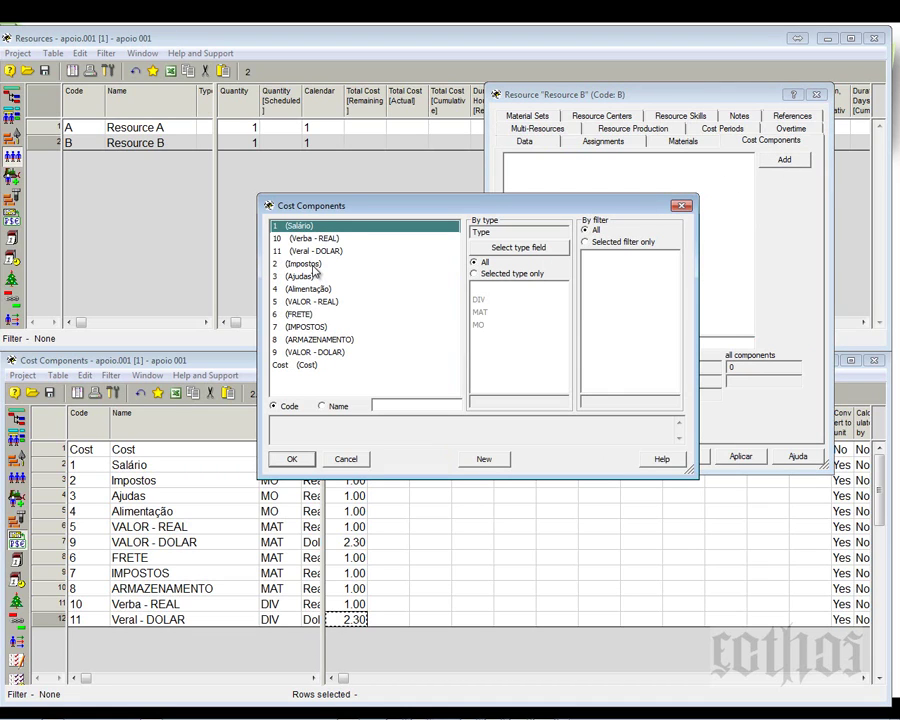
{"action": "left_click", "coordinate": [314, 265], "text": "ctrl"}
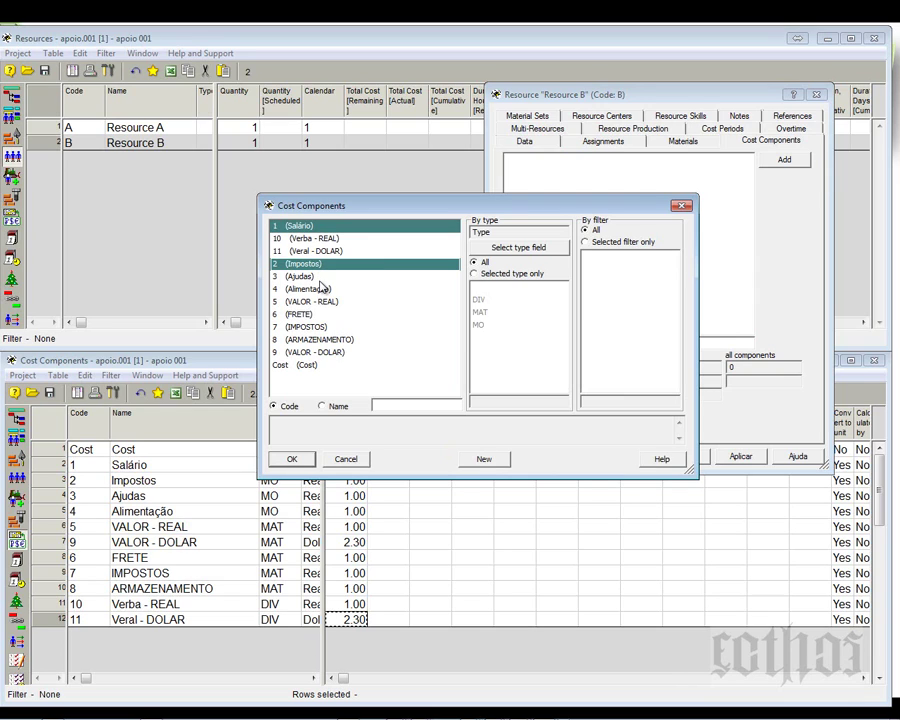
{"action": "left_click", "coordinate": [320, 278], "text": "ctrl"}
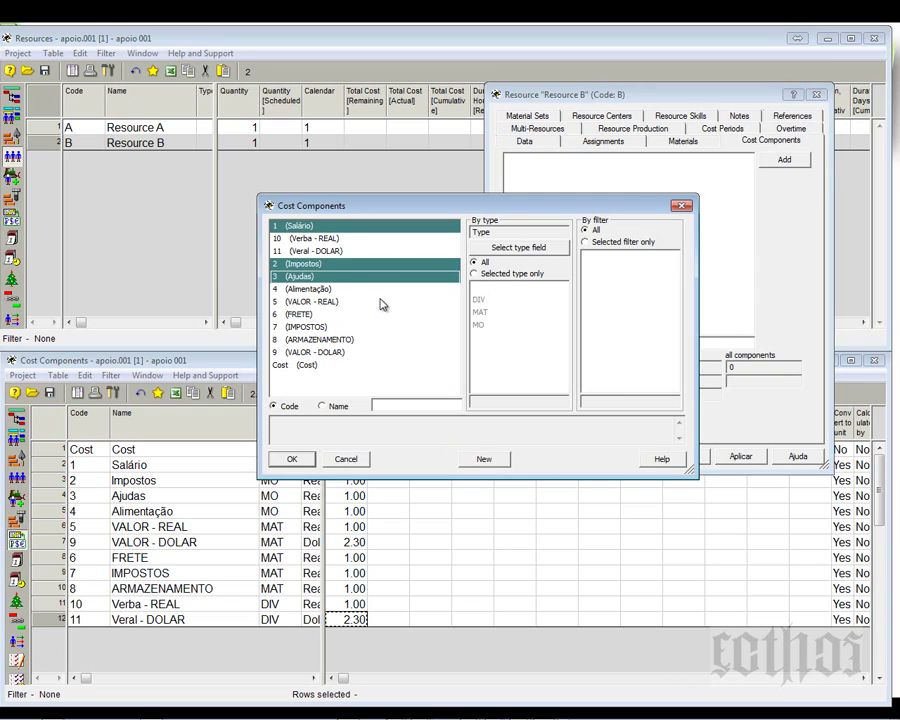
{"action": "left_click", "coordinate": [326, 297], "text": "ctrl"}
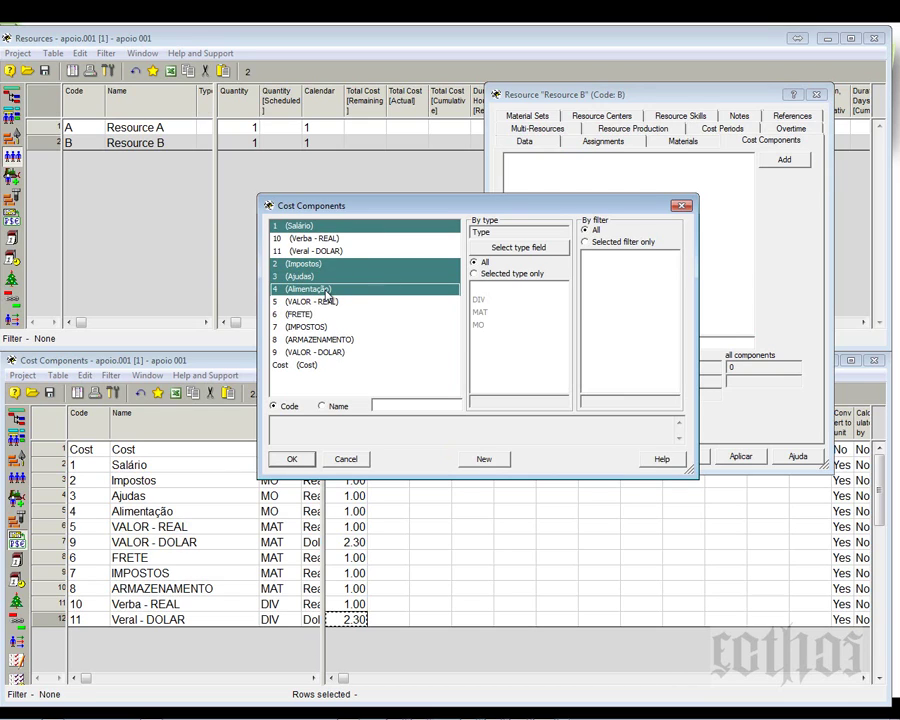
{"action": "left_click", "coordinate": [321, 355], "text": "ctrl"}
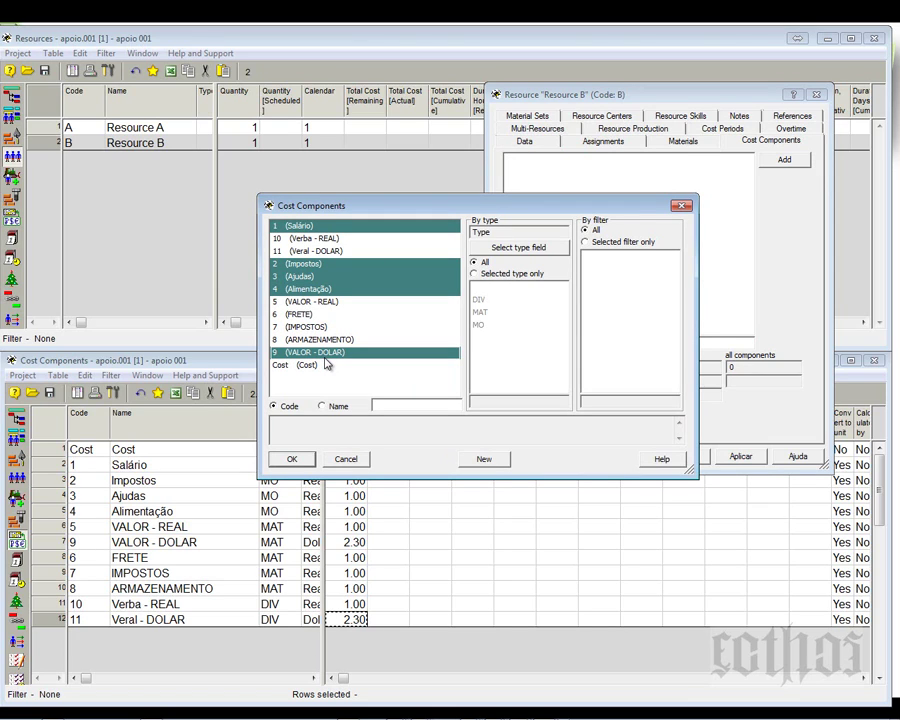
{"action": "left_click", "coordinate": [301, 460]}
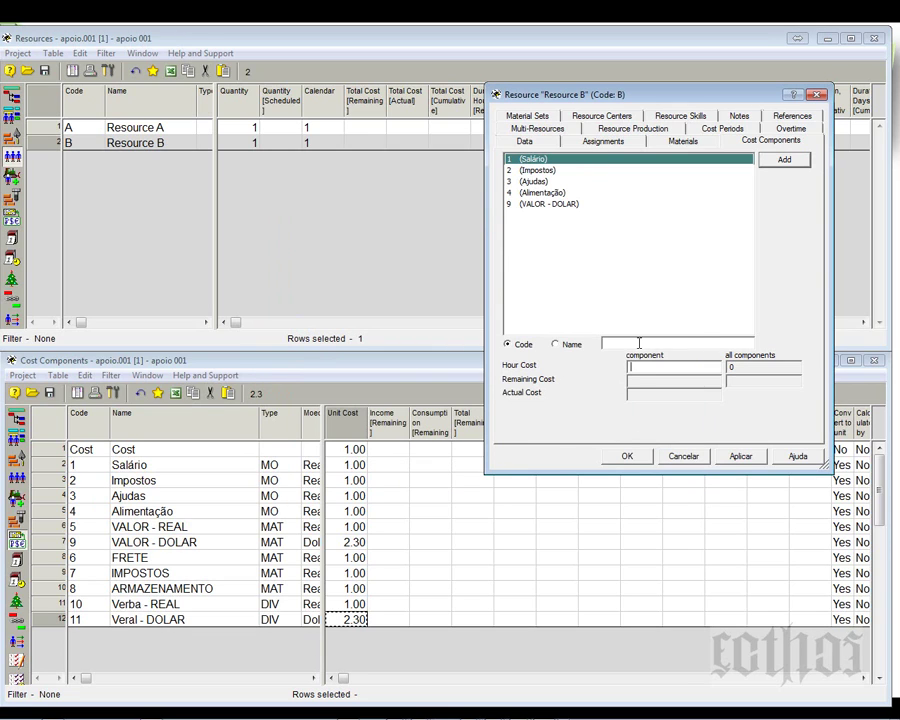
- Set Resource B's hour cost to 8 for Salário and 1 for Impostos
{"action": "type", "text": "8"}
{"action": "left_click", "coordinate": [553, 173]}
{"action": "left_click", "coordinate": [675, 366]}
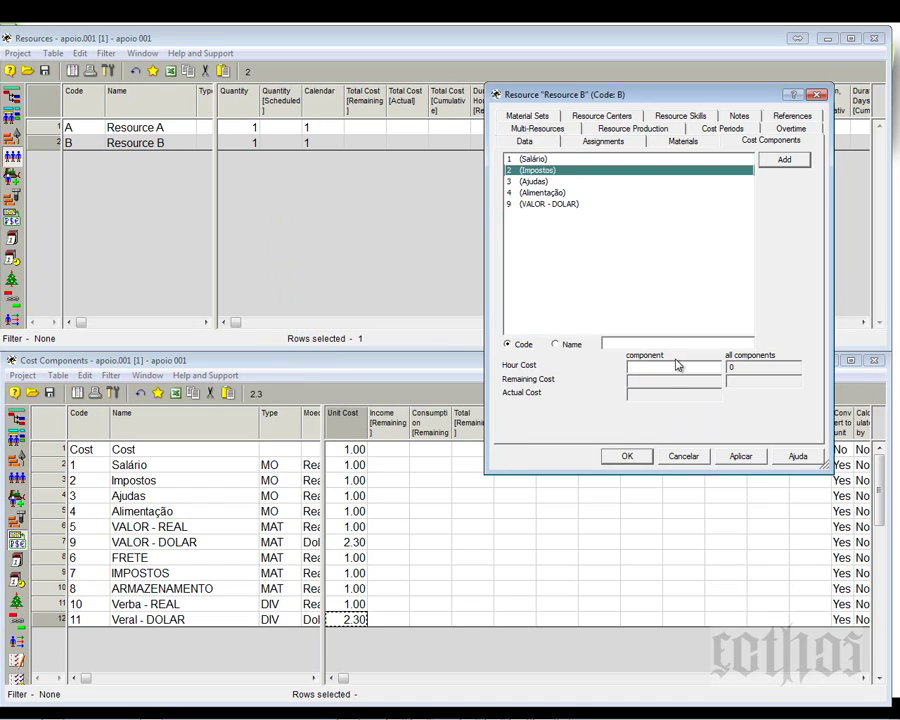
{"action": "type", "text": "1"}
- Set Resource B's hour cost to 0,20 for Ajudas and 0,80 for Alimentação
{"action": "left_click", "coordinate": [535, 181]}
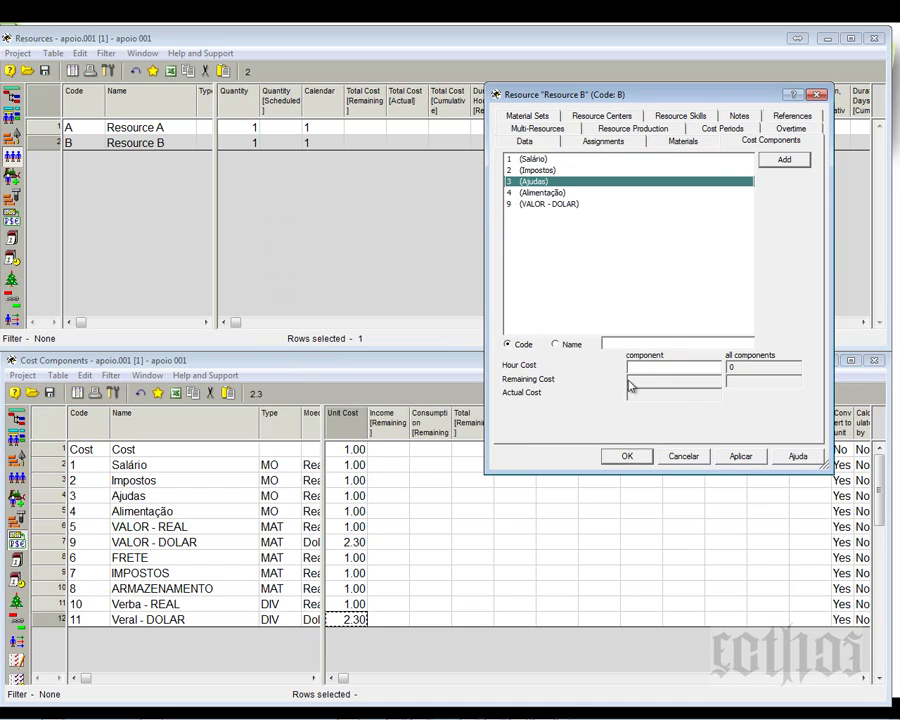
{"action": "left_click", "coordinate": [650, 368]}
{"action": "type", "text": "0,20"}
{"action": "left_click", "coordinate": [548, 192]}
{"action": "left_click", "coordinate": [673, 367]}
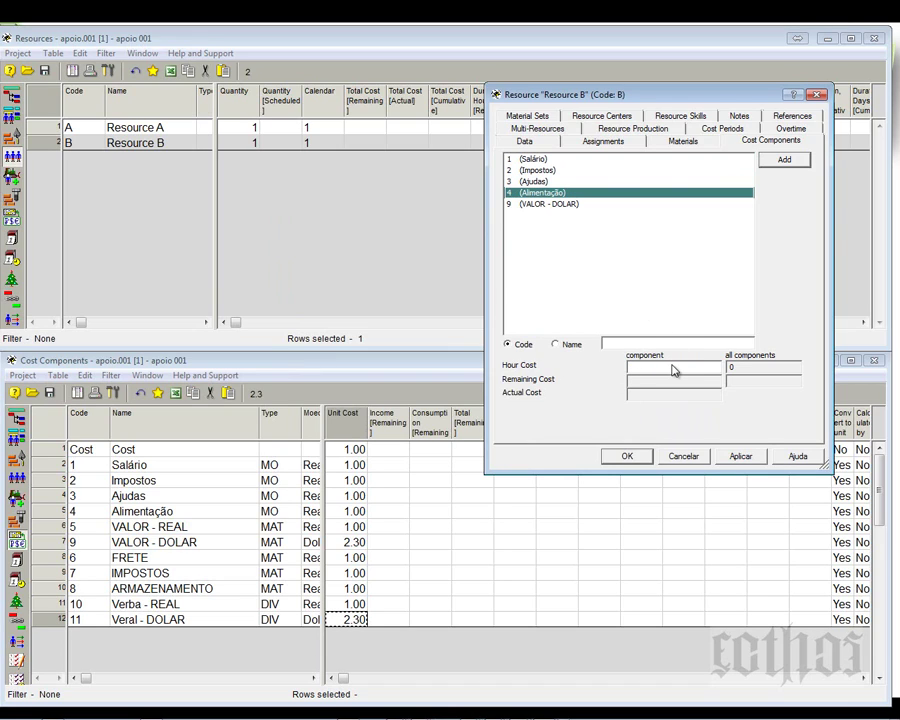
{"action": "type", "text": "0,80"}
- Set Resource B's hour cost for VALOR - DOLAR to 1 and save the resource's properties
{"action": "left_click", "coordinate": [552, 204]}
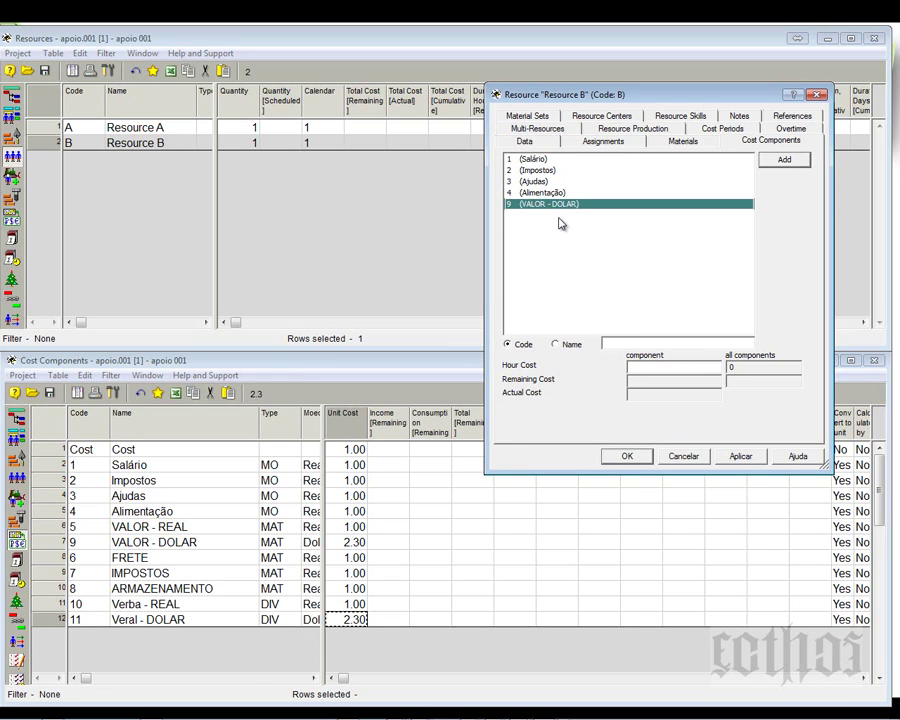
{"action": "left_click", "coordinate": [665, 365]}
{"action": "type", "text": "1"}
{"action": "left_click", "coordinate": [740, 456]}
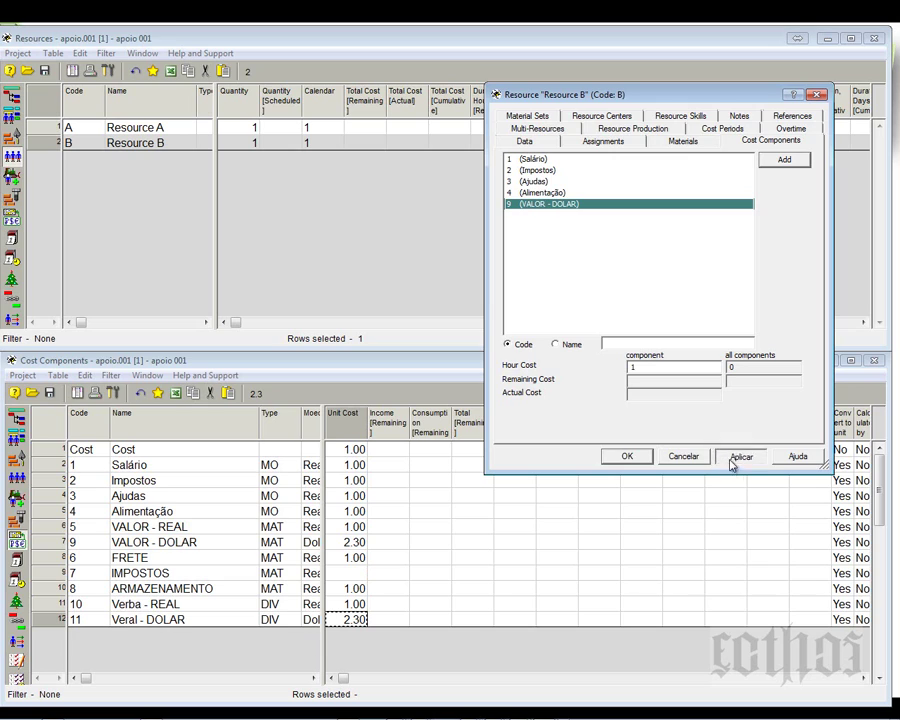
{"action": "left_click", "coordinate": [646, 457]}
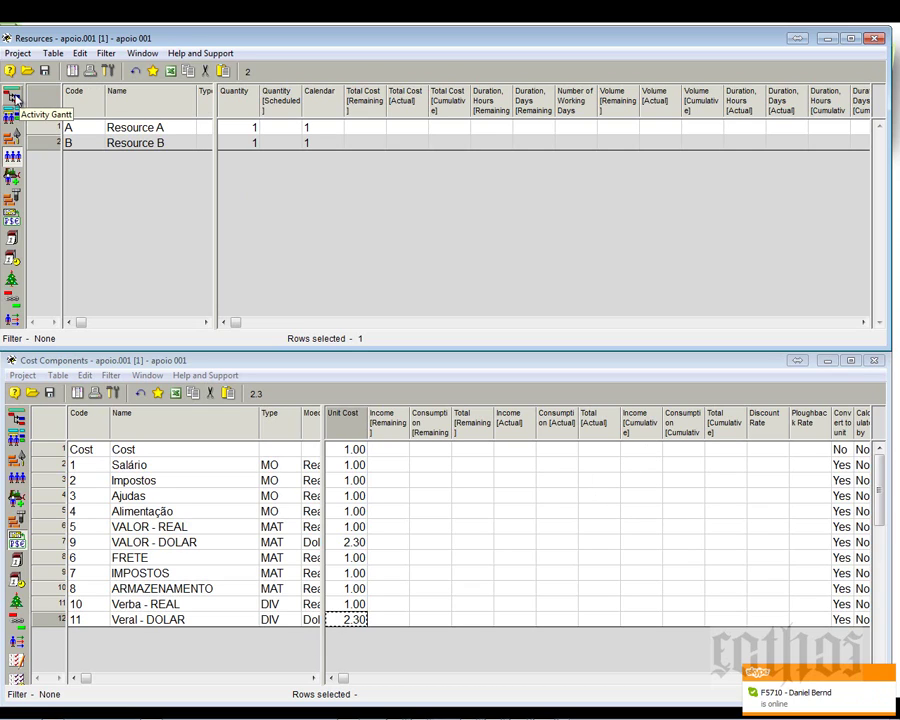
- Open the Activity Gantt diagram of project apoio.001
{"action": "left_click", "coordinate": [73, 71]}
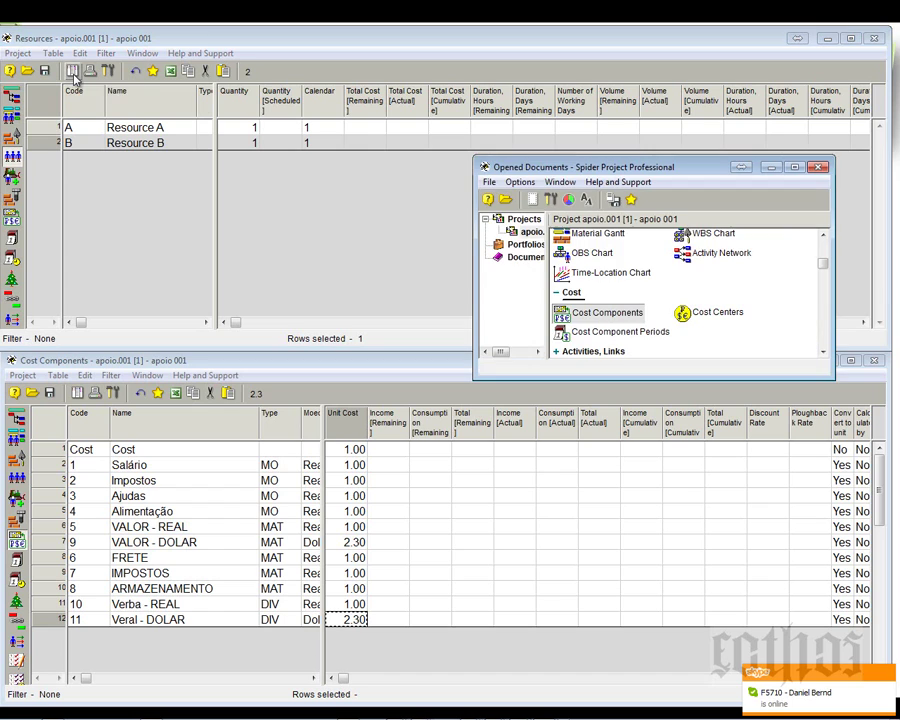
{"action": "left_click_drag", "start_coordinate": [822, 262], "coordinate": [822, 240]}
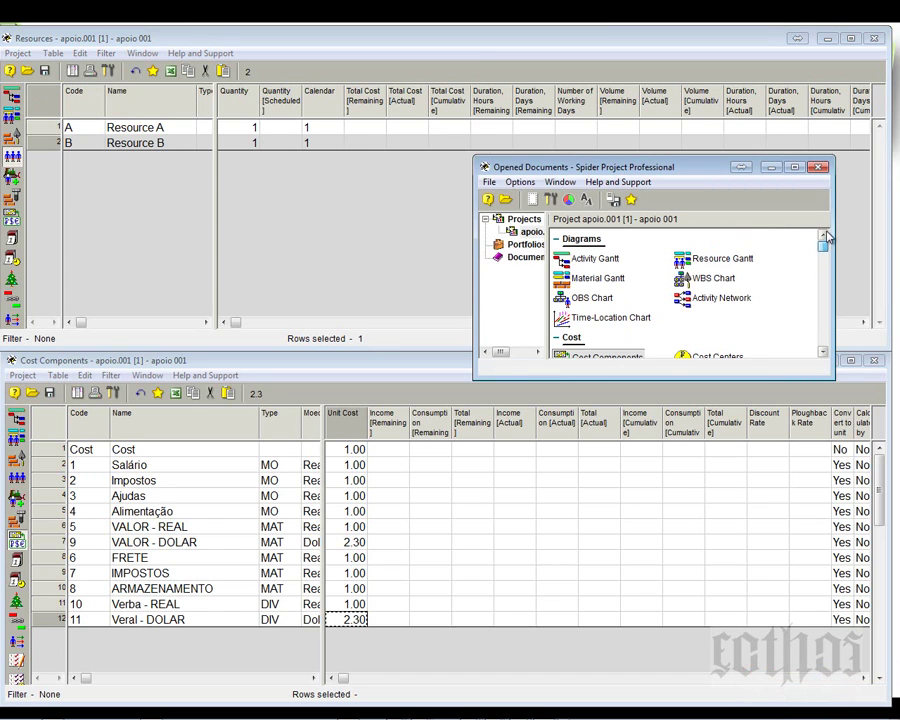
{"action": "double_click", "coordinate": [600, 259]}
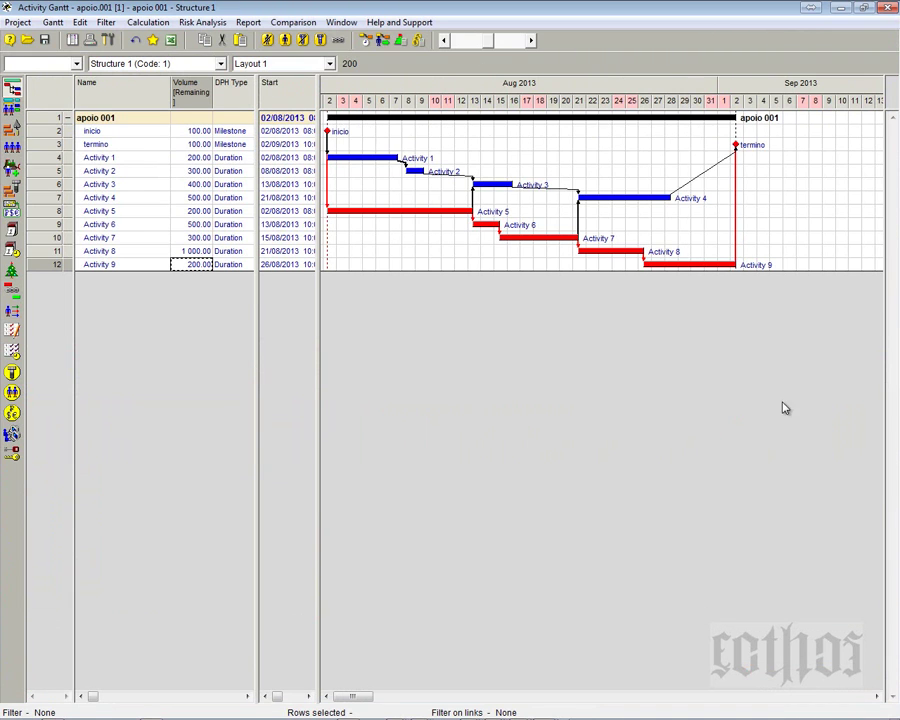
- Assign Resource A to Activity 1 with a quantity of 3
{"action": "left_click", "coordinate": [38, 160]}
{"action": "right_click", "coordinate": [38, 165]}
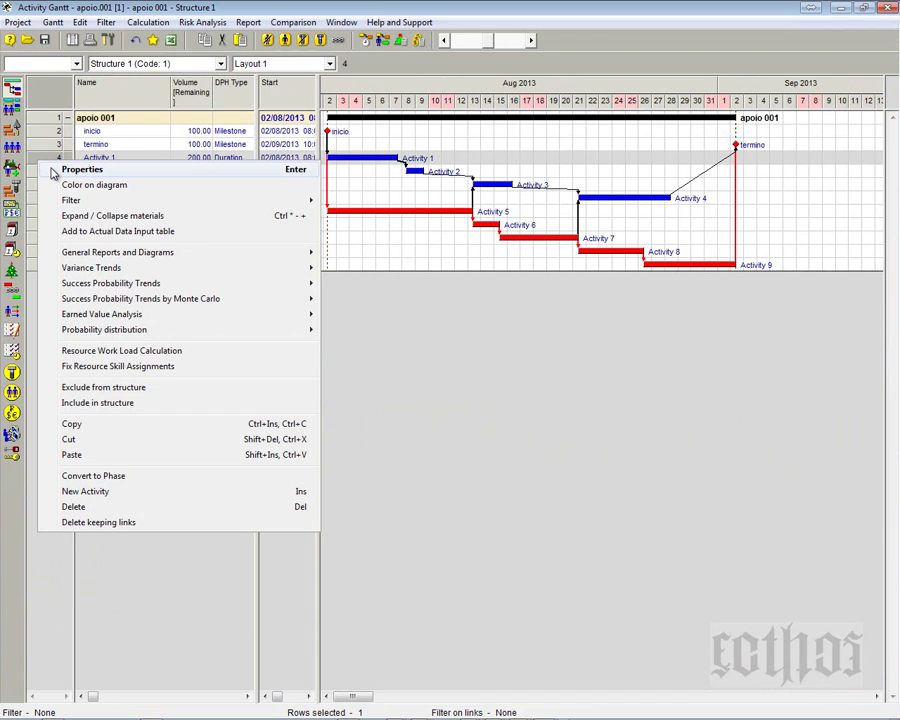
{"action": "key", "text": "Return"}
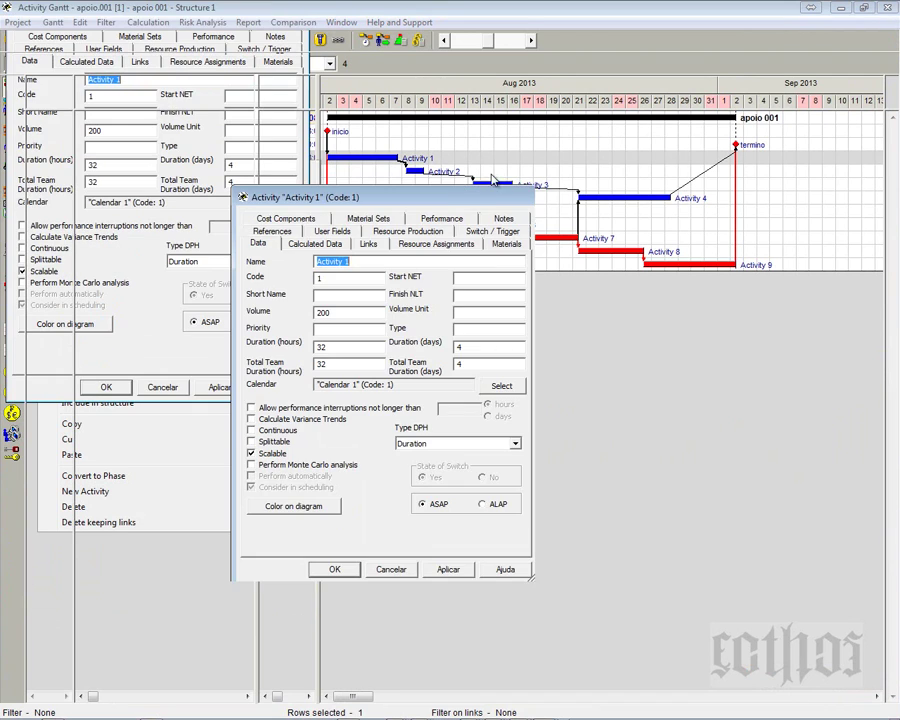
{"action": "left_click_drag", "start_coordinate": [448, 200], "coordinate": [472, 253]}
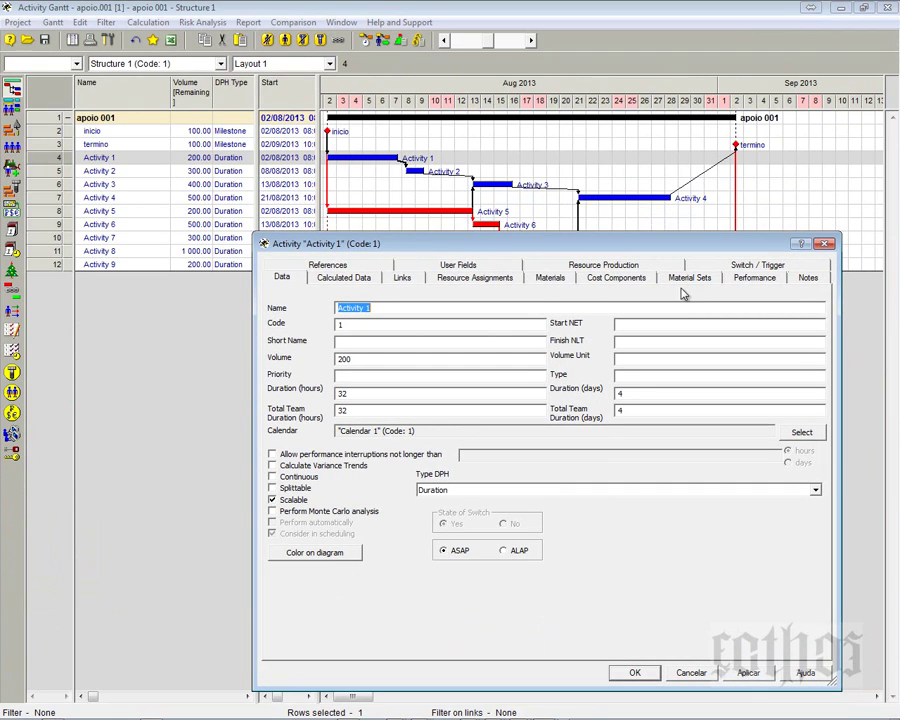
{"action": "left_click", "coordinate": [614, 279]}
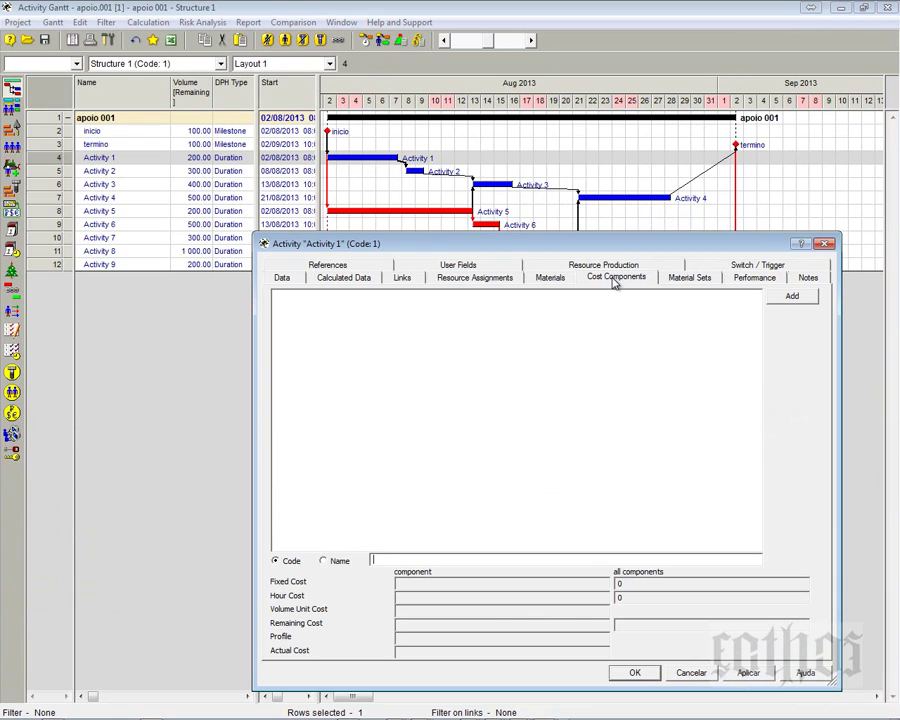
{"action": "left_click", "coordinate": [490, 280]}
{"action": "left_click", "coordinate": [795, 308]}
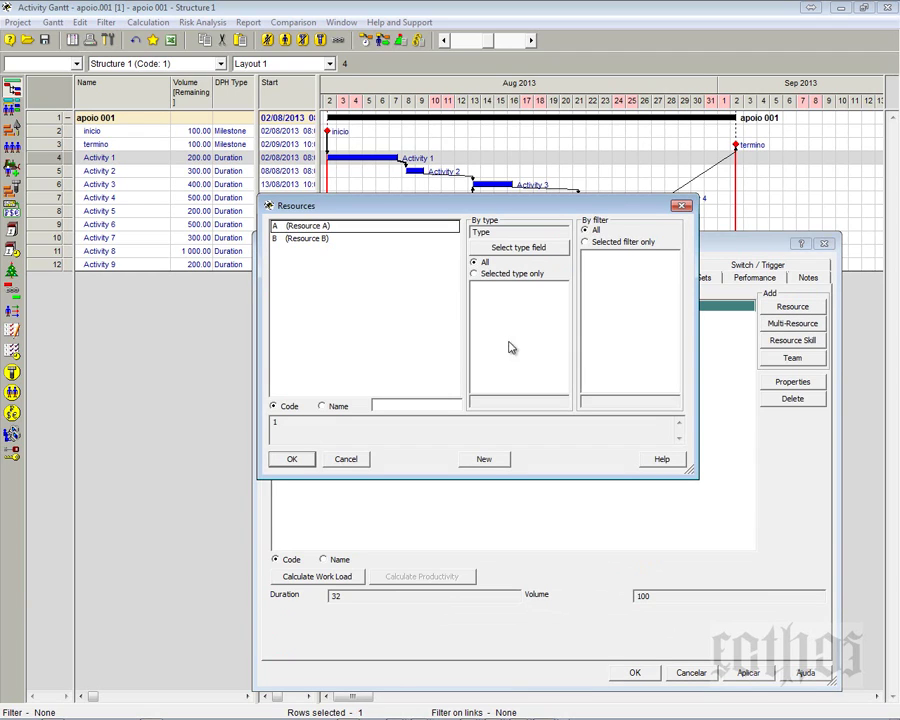
{"action": "left_click", "coordinate": [321, 226]}
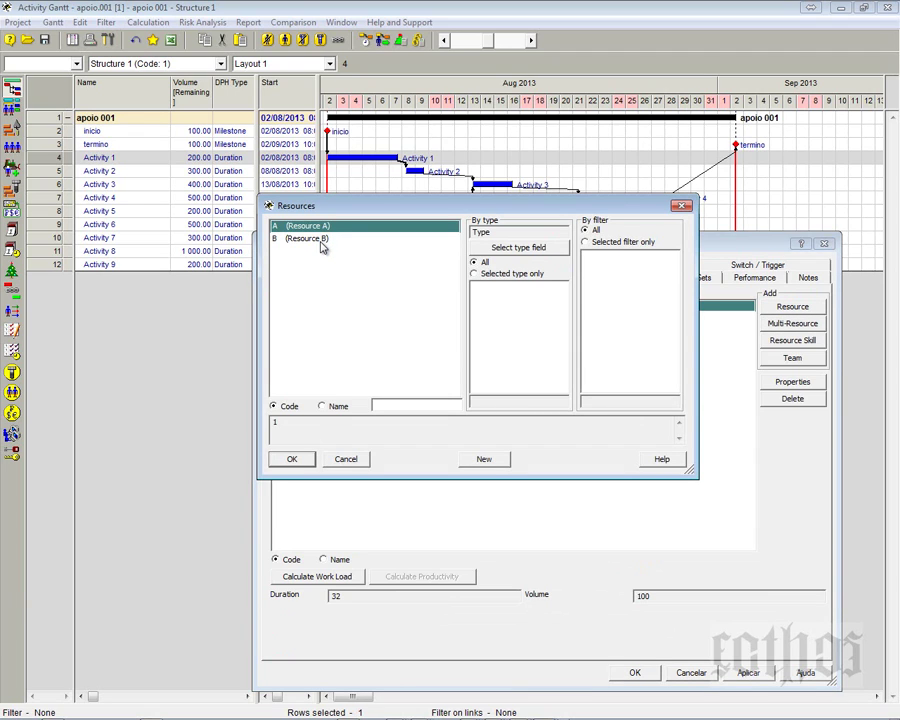
{"action": "left_click", "coordinate": [291, 459]}
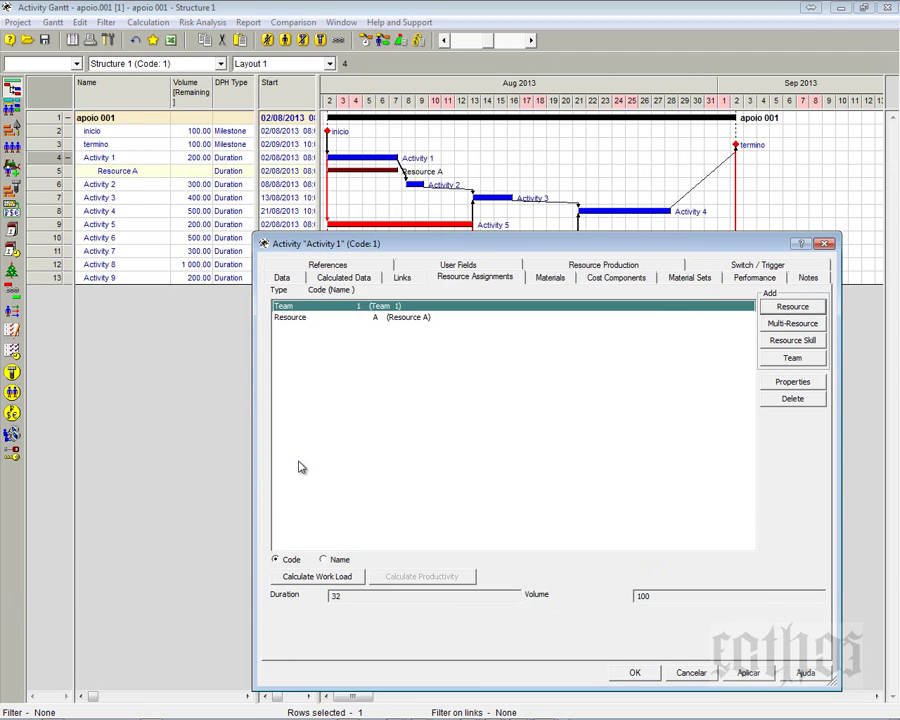
{"action": "left_click", "coordinate": [390, 318]}
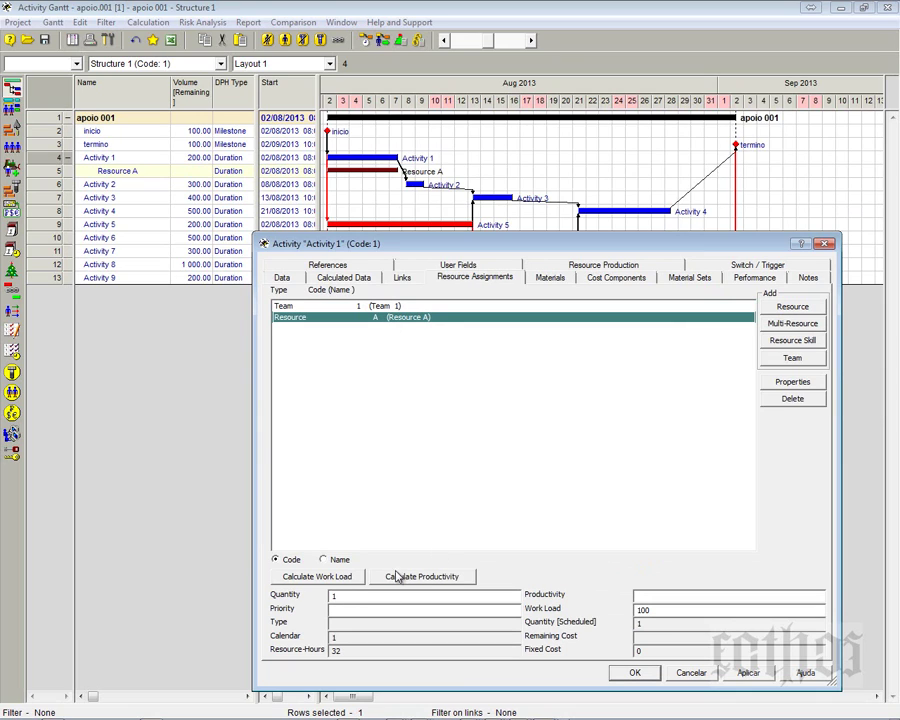
{"action": "left_click_drag", "start_coordinate": [363, 595], "coordinate": [320, 598]}
{"action": "type", "text": "3"}
- Assign Resource B to Activity 1 with a quantity of 5 and save the activity's properties
{"action": "left_click", "coordinate": [800, 310]}
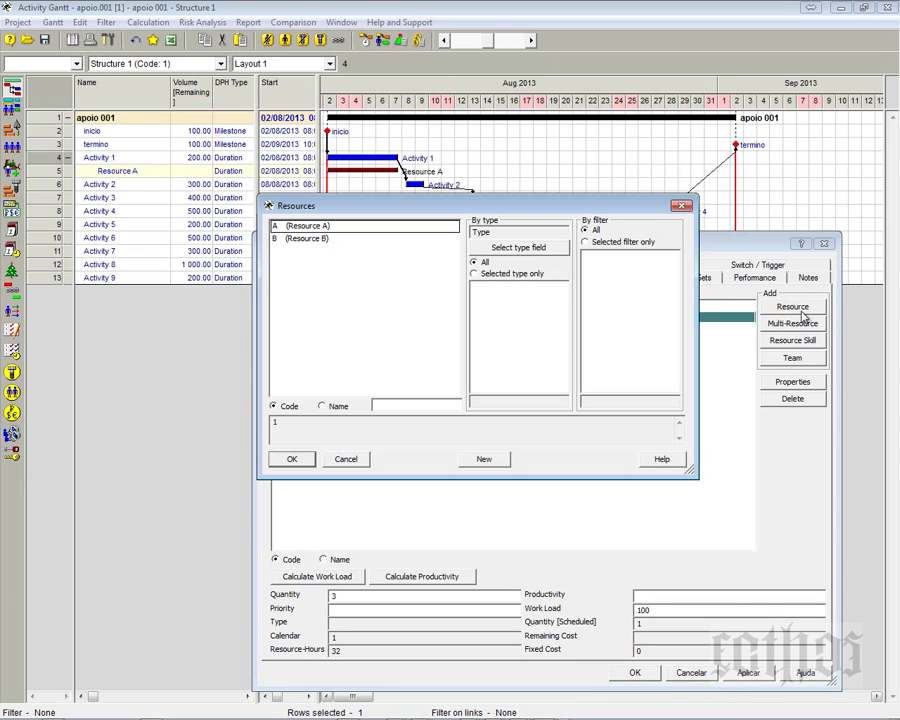
{"action": "left_click", "coordinate": [301, 239]}
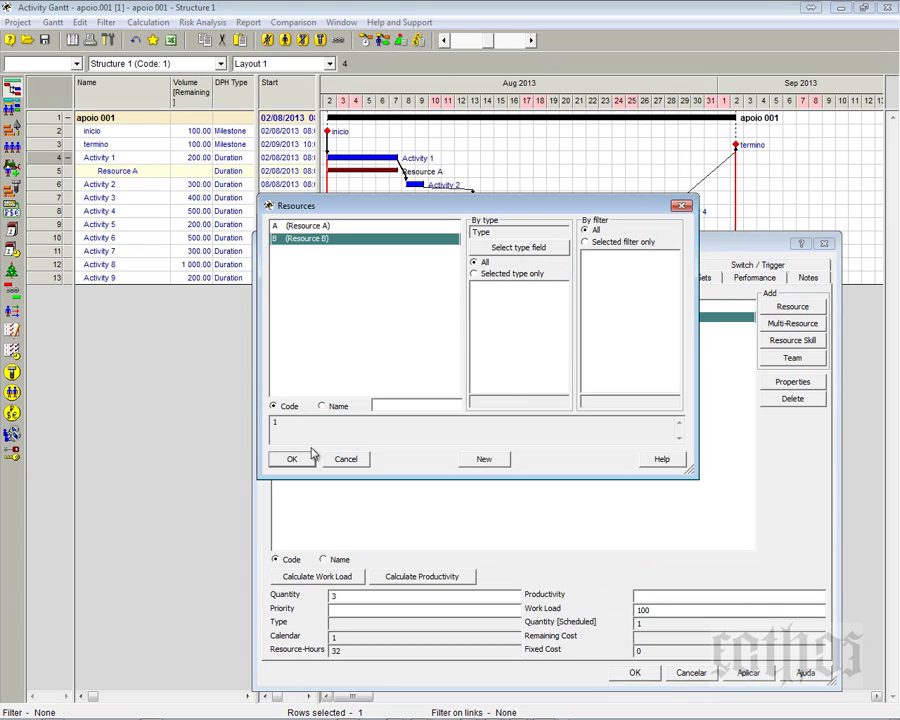
{"action": "left_click", "coordinate": [310, 456]}
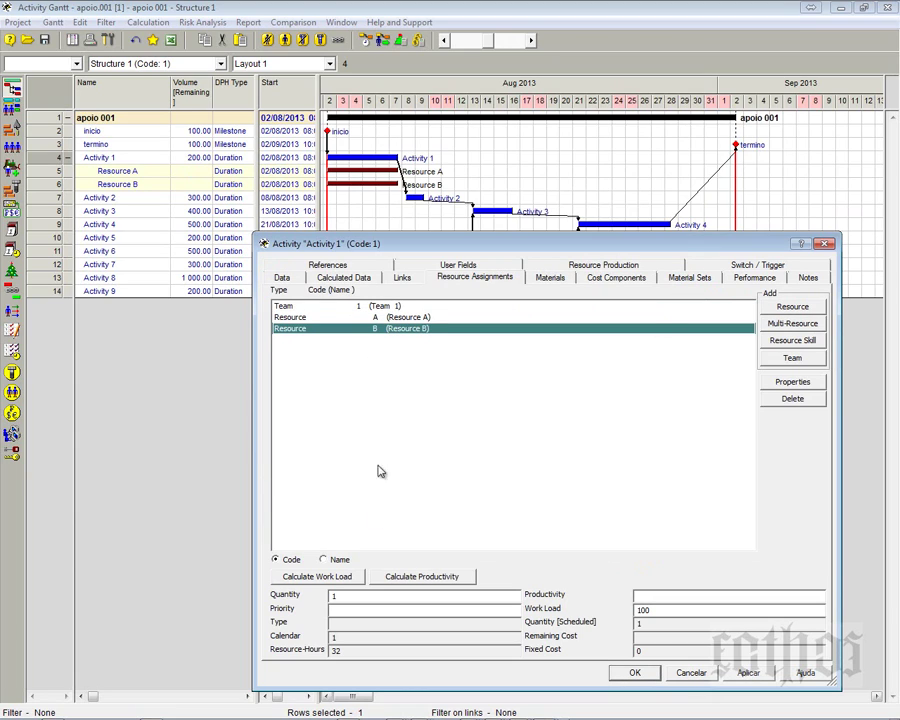
{"action": "double_click", "coordinate": [334, 596]}
{"action": "type", "text": "5"}
{"action": "left_click", "coordinate": [636, 673]}
{"action": "left_click", "coordinate": [150, 175]}
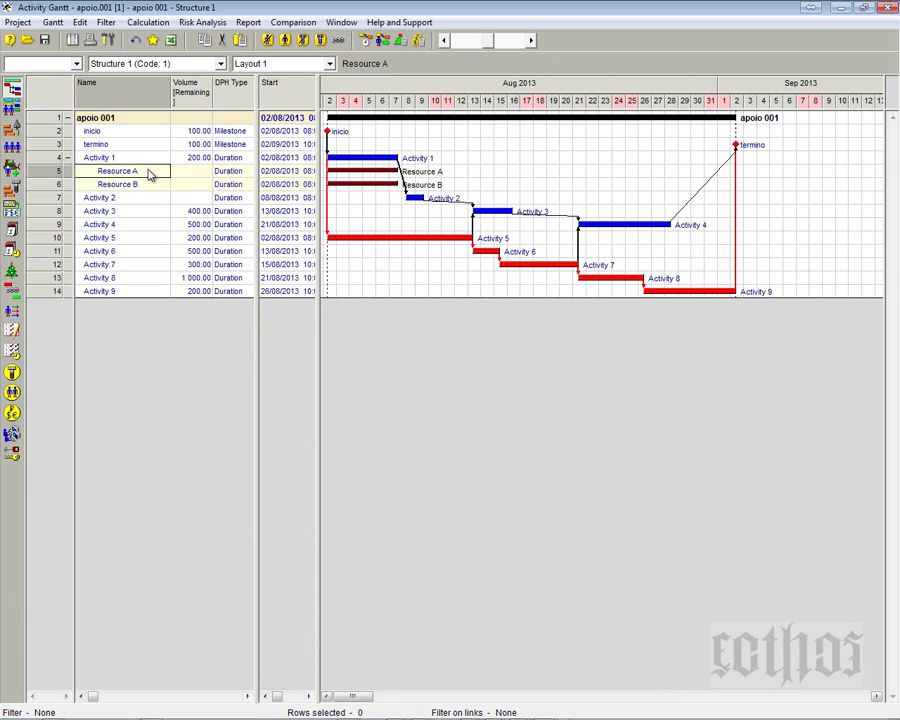
{"action": "left_click", "coordinate": [146, 185]}
{"action": "left_click", "coordinate": [146, 175]}
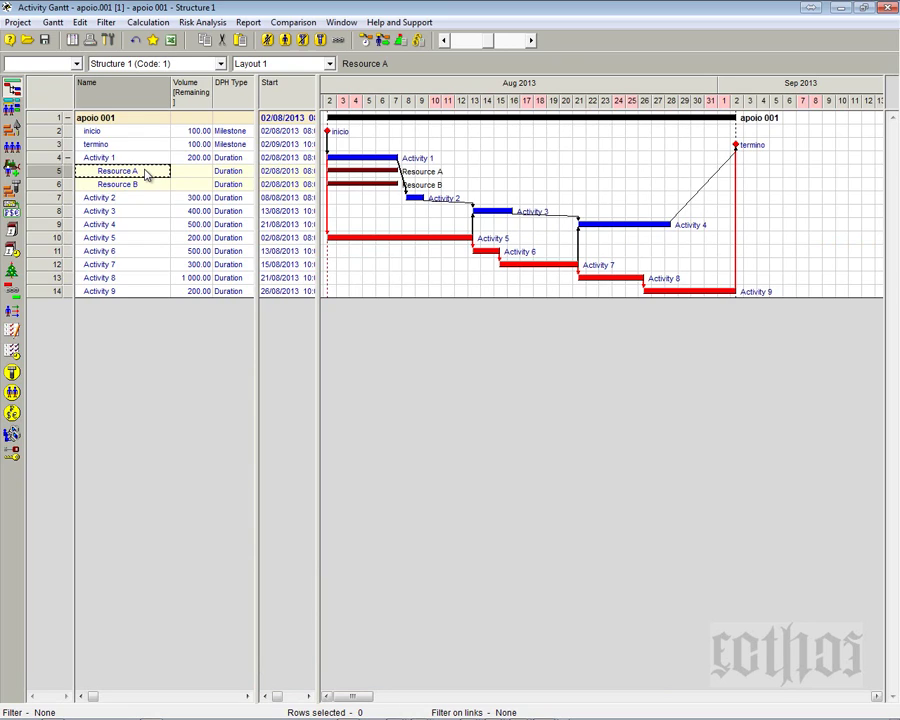
{"action": "left_click", "coordinate": [141, 161]}
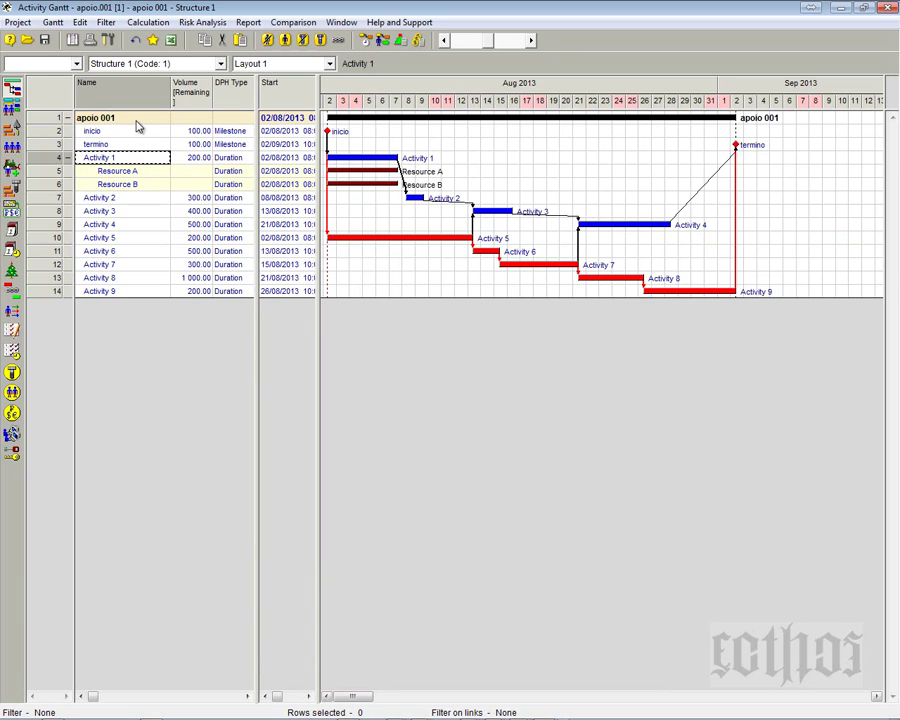
{"action": "left_click", "coordinate": [136, 118]}
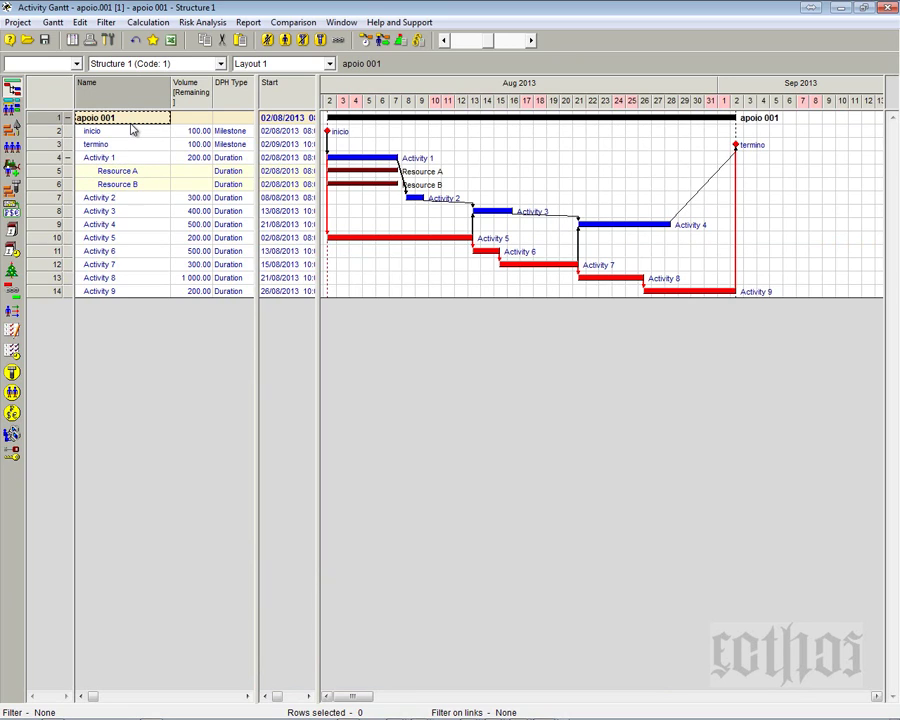
- Add the remaining Cost component column before the Volume column in the Gantt table and widen it
{"action": "right_click", "coordinate": [178, 85]}
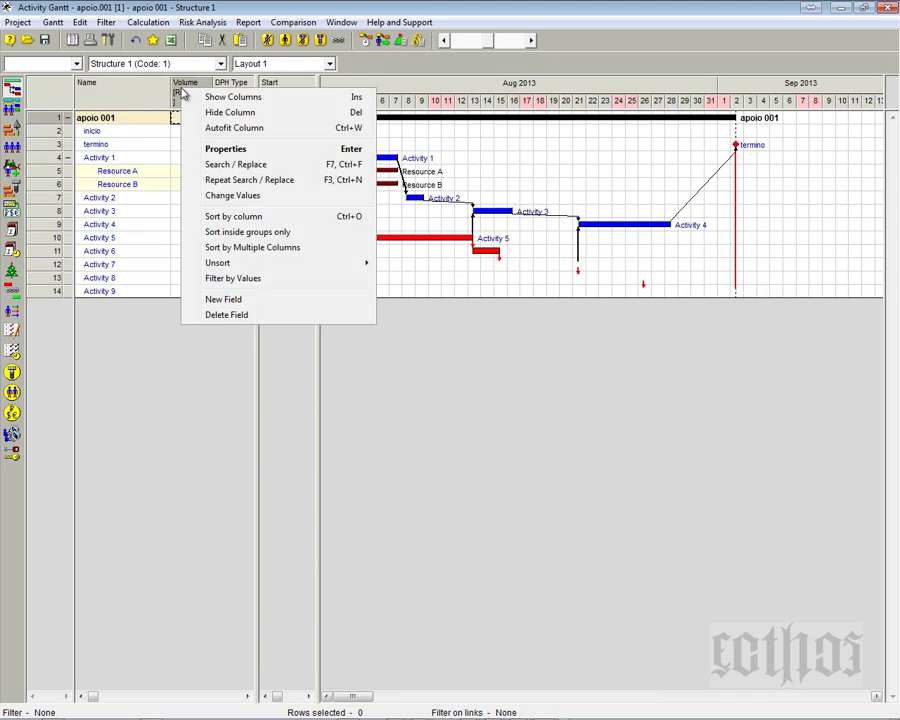
{"action": "left_click", "coordinate": [212, 93]}
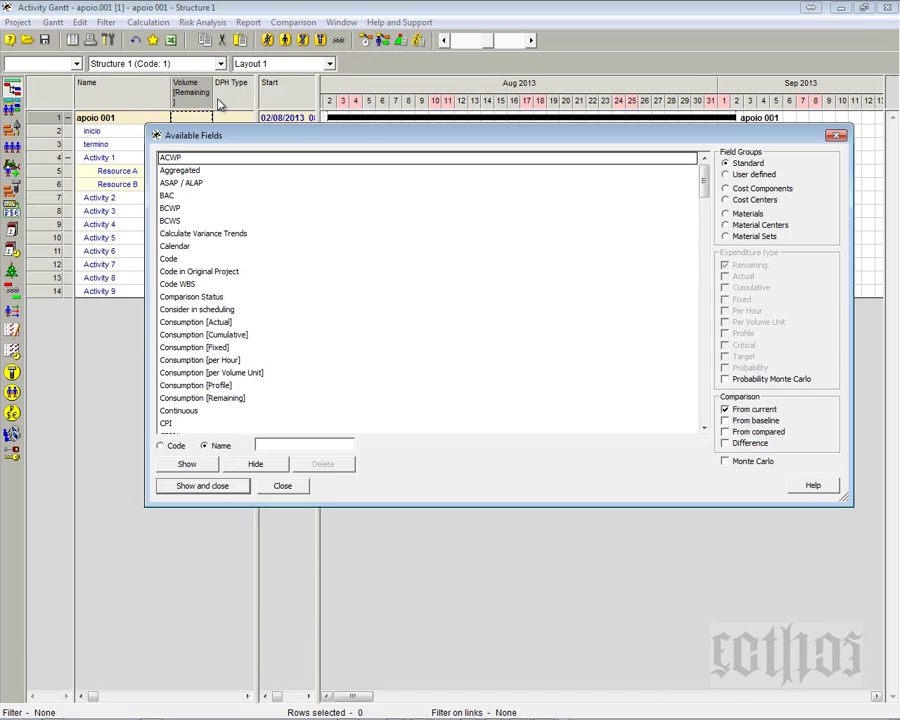
{"action": "left_click", "coordinate": [738, 188]}
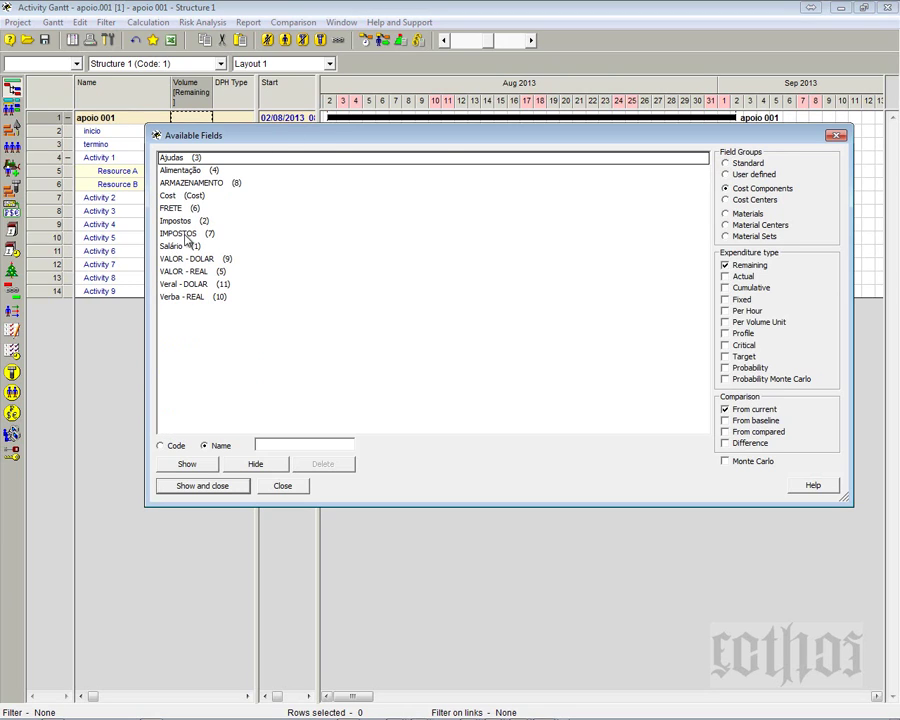
{"action": "left_click", "coordinate": [180, 195]}
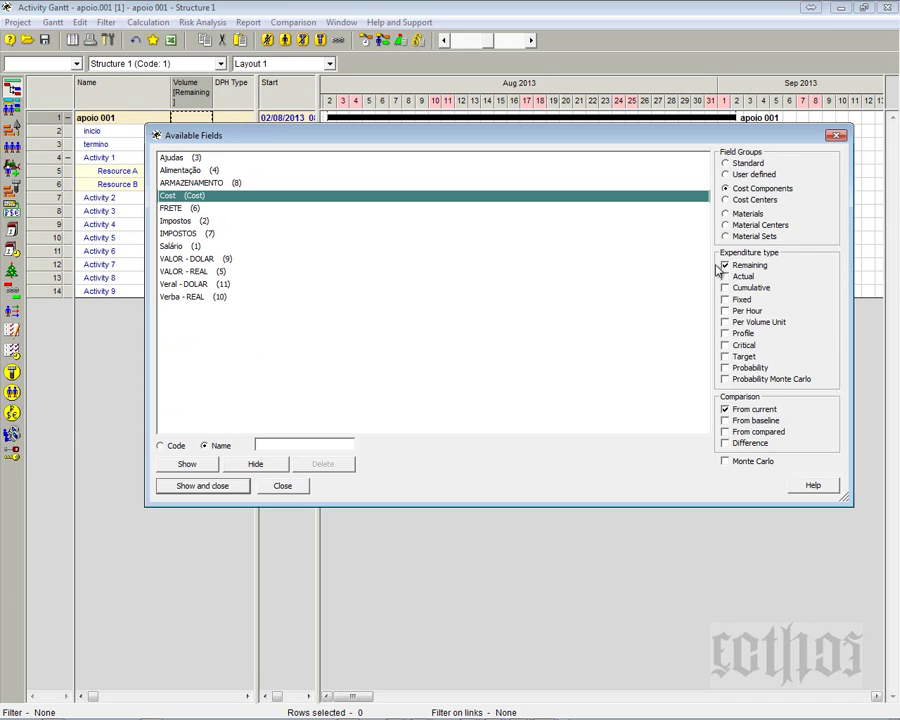
{"action": "left_click", "coordinate": [213, 487]}
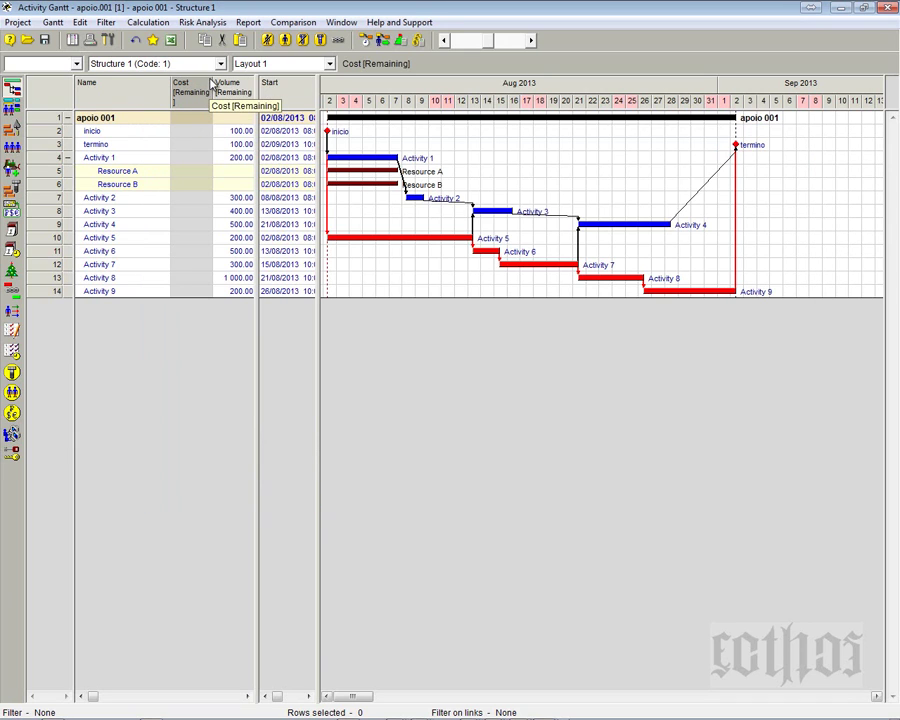
{"action": "mouse_move", "coordinate": [211, 85]}
{"action": "left_mouse_down"}
{"action": "mouse_move", "coordinate": [232, 82]}
{"action": "mouse_move", "coordinate": [226, 90]}
{"action": "left_mouse_up"}
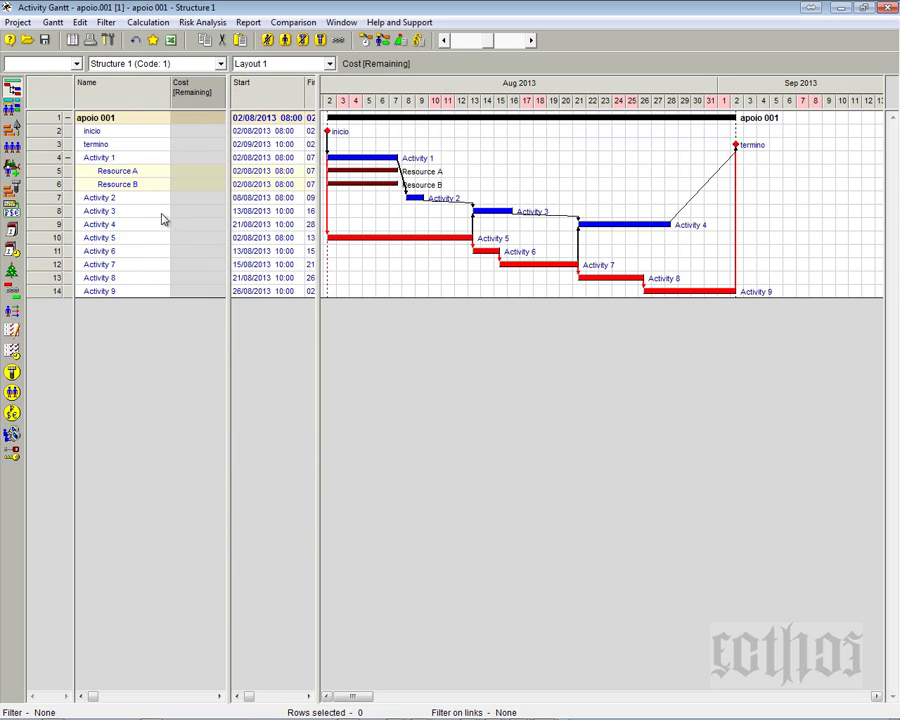
- Schedule the project, run the cost and material calculation with its existing options, and close the report
{"action": "left_click", "coordinate": [369, 41]}
{"action": "left_click", "coordinate": [392, 424]}
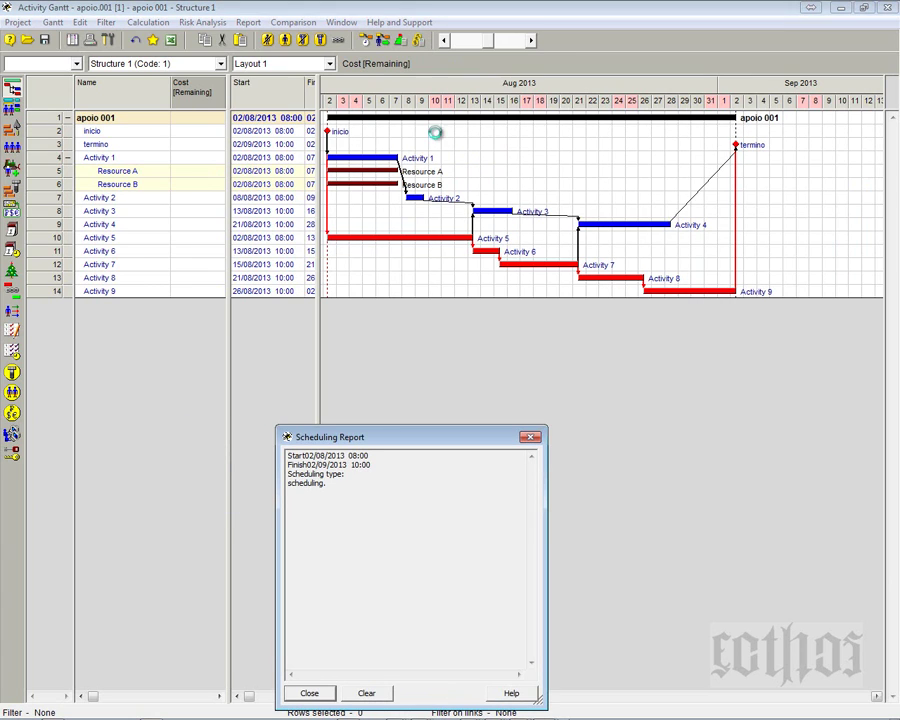
{"action": "left_click", "coordinate": [342, 563]}
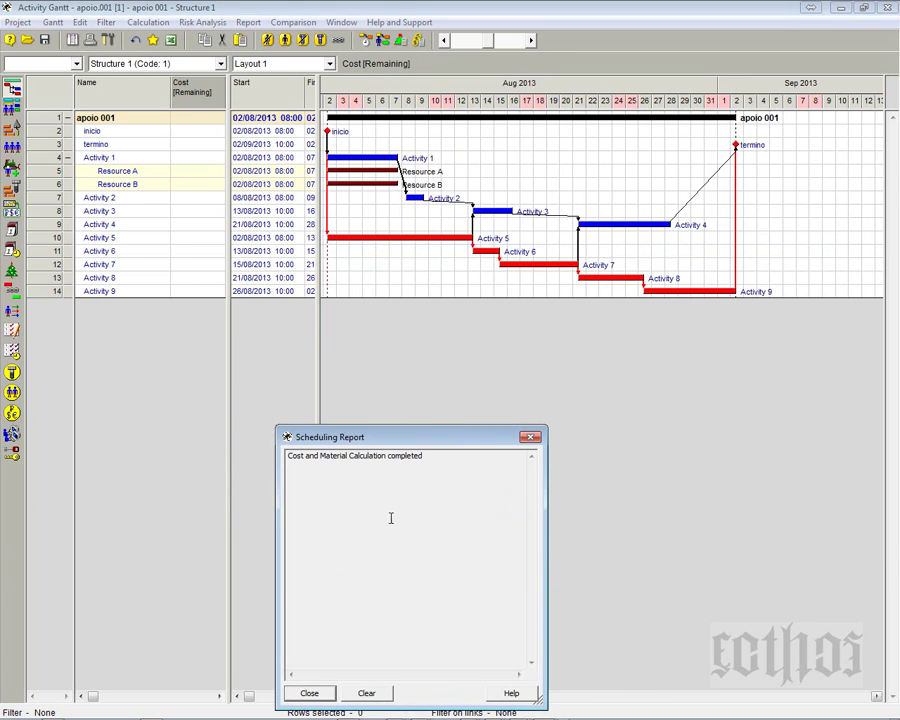
{"action": "left_click", "coordinate": [531, 438]}
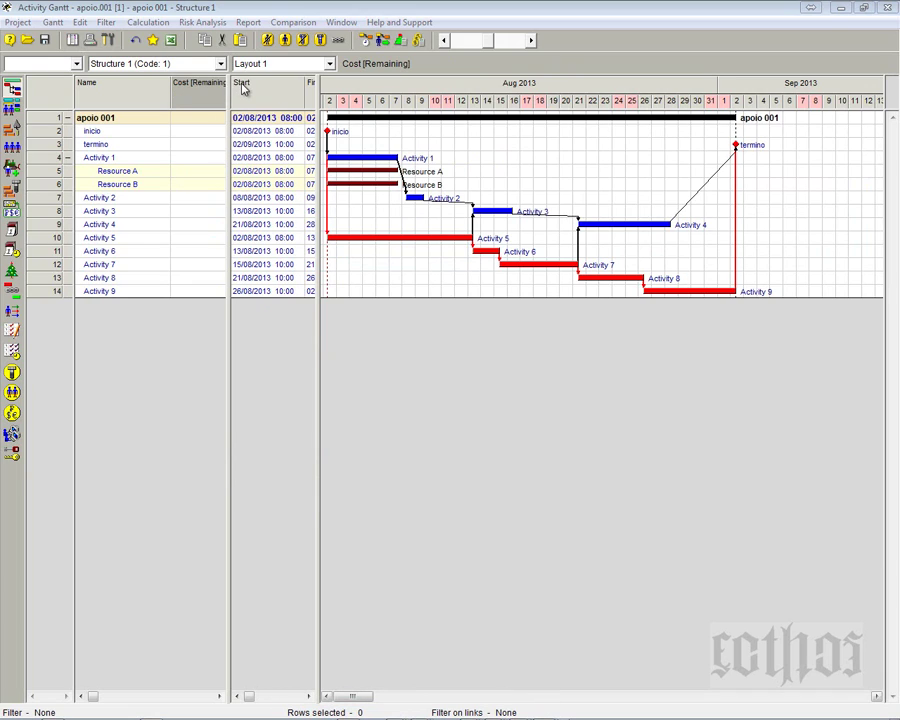
- Rerun the project scheduling followed by the cost and material calculation, and dismiss the scheduling report
{"action": "left_click", "coordinate": [366, 40]}
{"action": "left_click", "coordinate": [402, 429]}
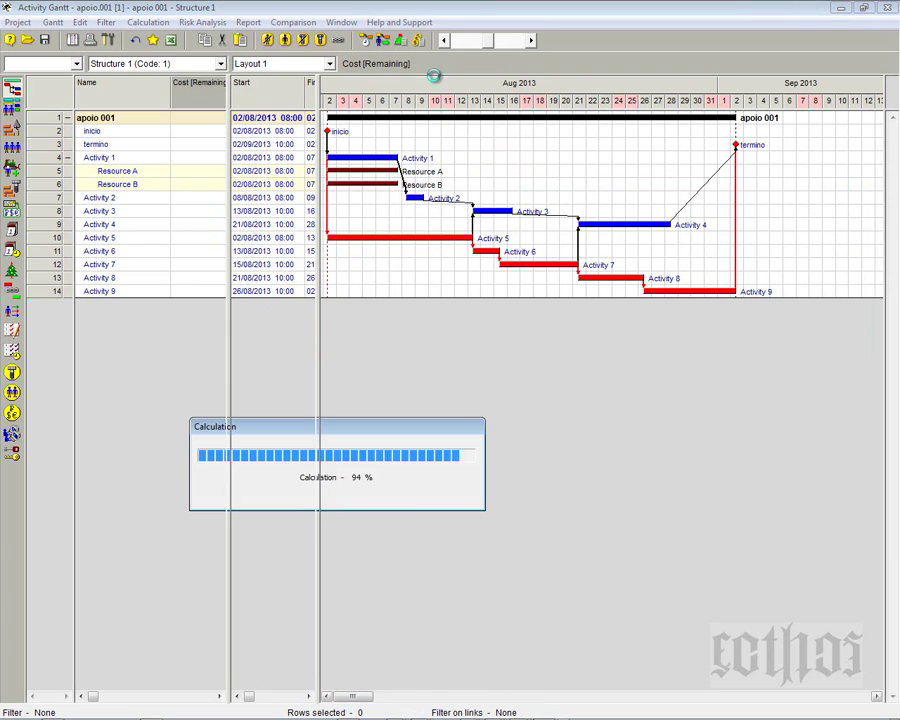
{"action": "left_click", "coordinate": [400, 41]}
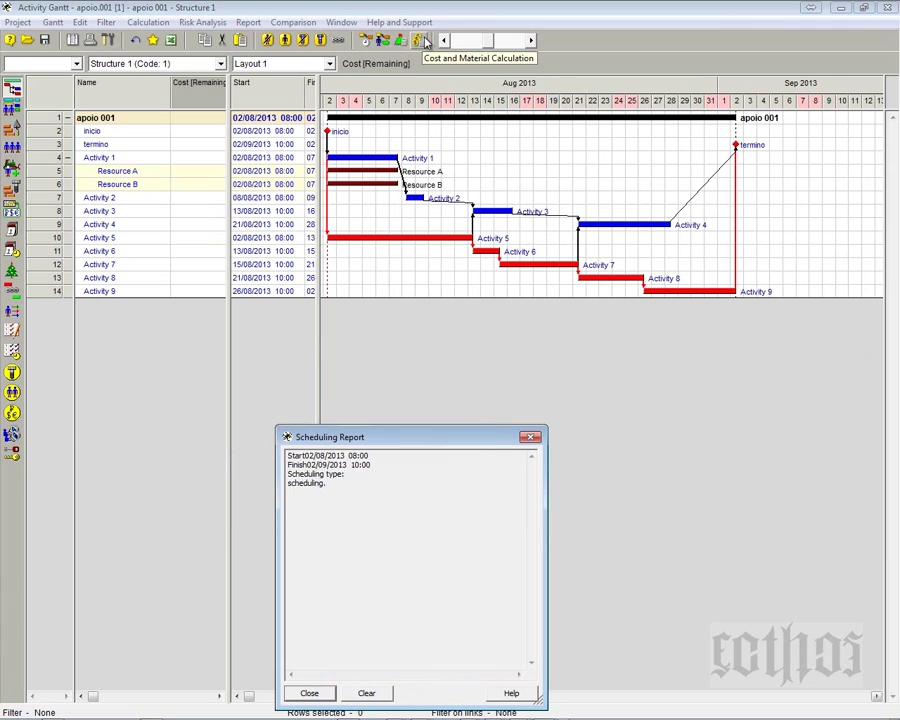
{"action": "left_click", "coordinate": [424, 41]}
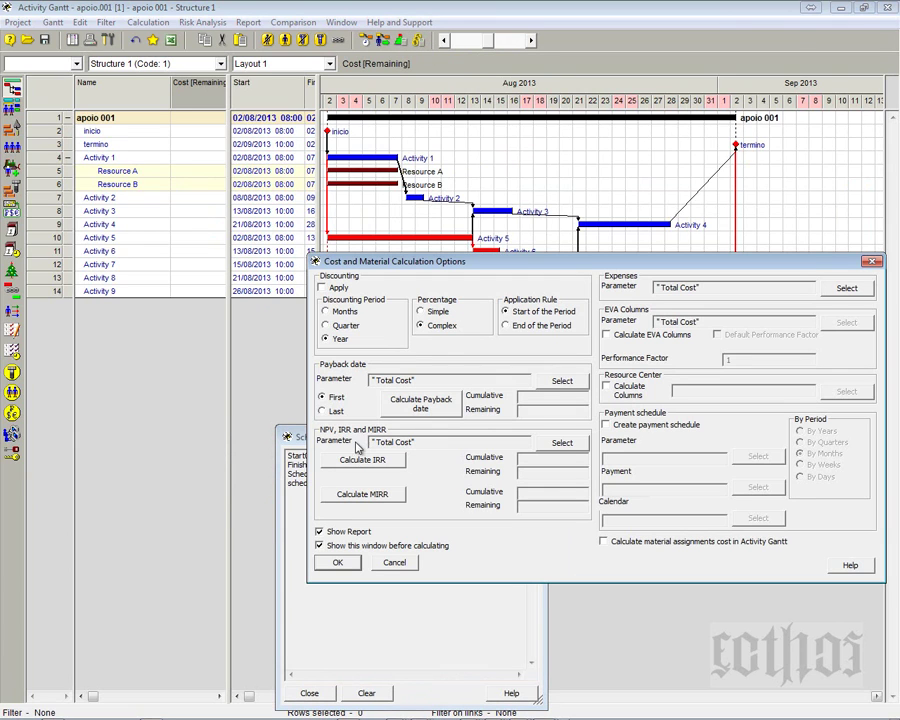
{"action": "left_click", "coordinate": [338, 563]}
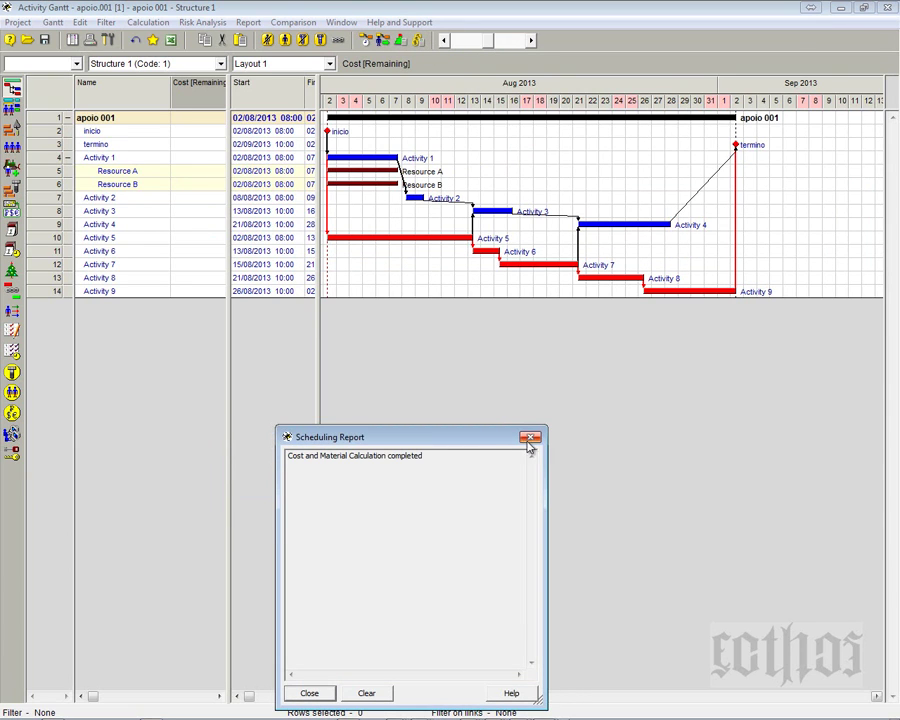
{"action": "left_click", "coordinate": [531, 439]}
{"action": "left_click", "coordinate": [180, 88]}
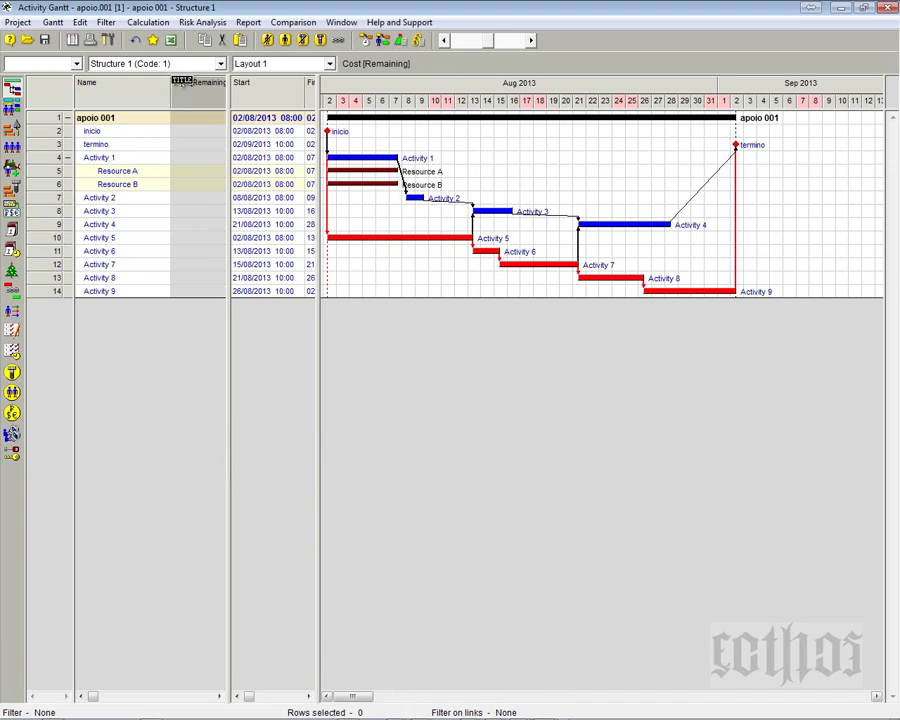
- Add the remaining Salário, Impostos, Alimentação, Ajudas and VALOR - DOLAR cost component columns before the Gantt table's Start column
{"action": "left_click", "coordinate": [97, 291]}
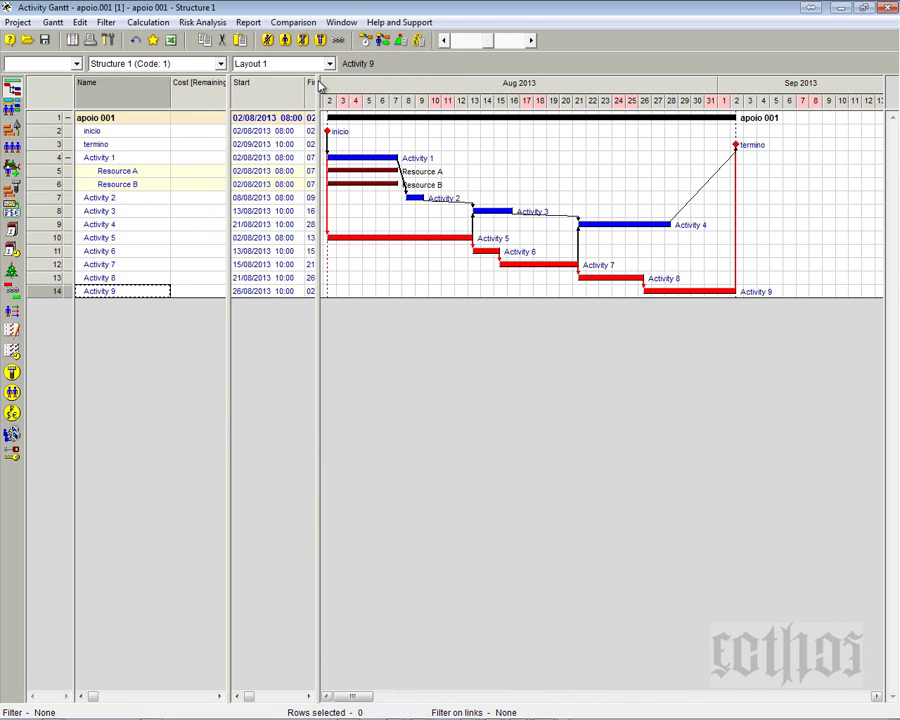
{"action": "left_click_drag", "start_coordinate": [320, 86], "coordinate": [336, 86]}
{"action": "right_click", "coordinate": [248, 95]}
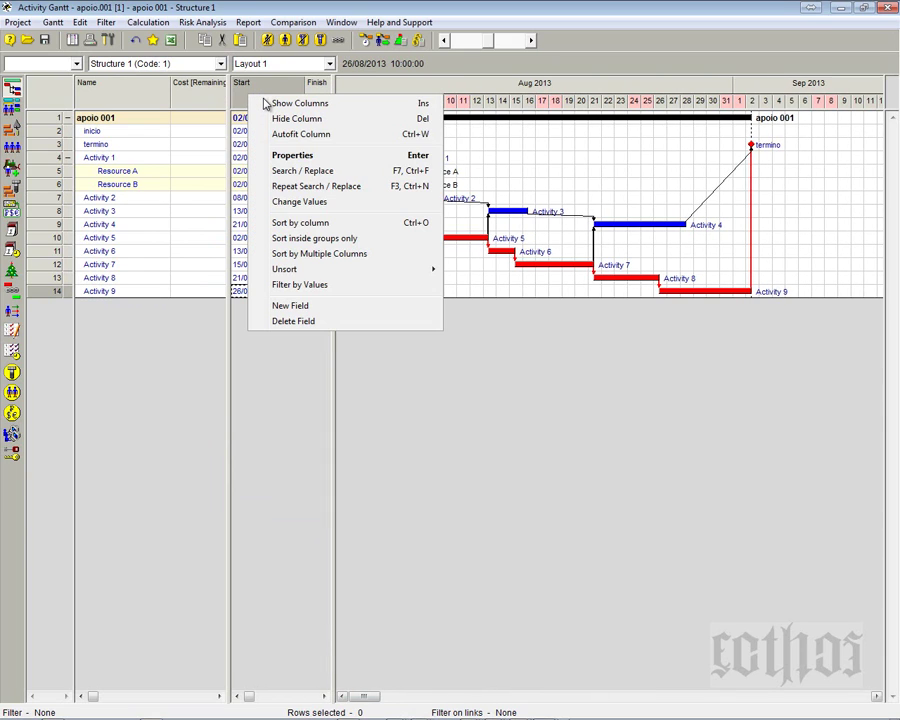
{"action": "left_click", "coordinate": [266, 104]}
{"action": "left_click", "coordinate": [725, 188]}
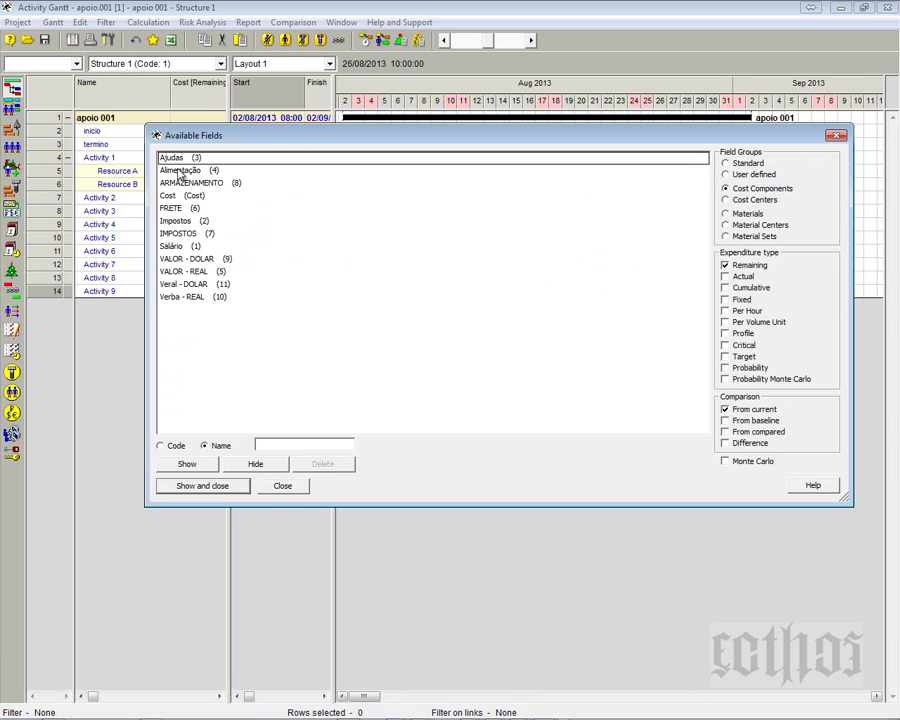
{"action": "left_click", "coordinate": [178, 248]}
{"action": "double_click", "coordinate": [178, 248]}
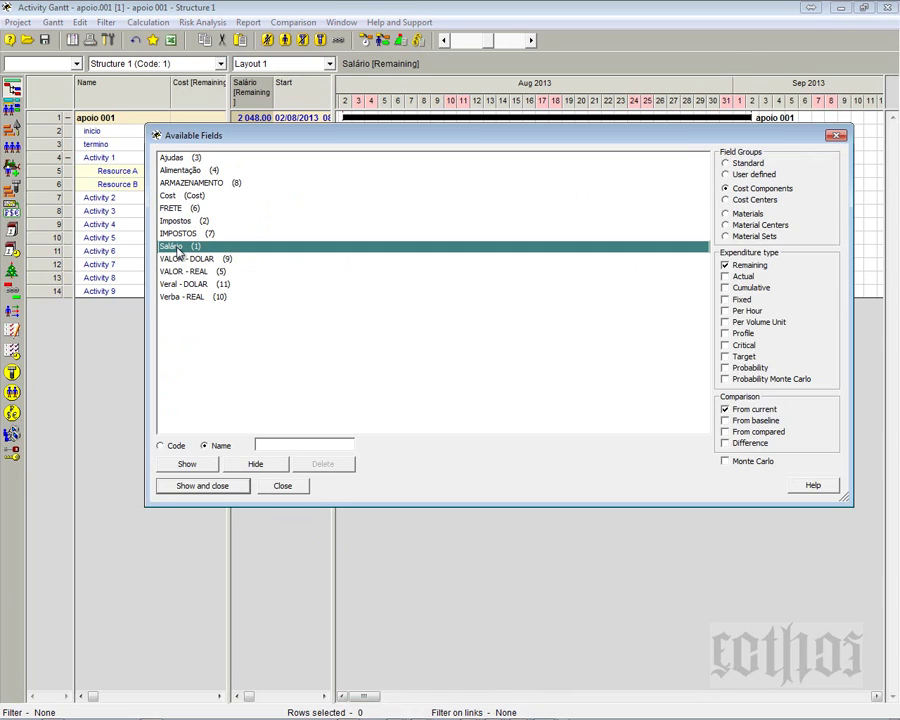
{"action": "double_click", "coordinate": [177, 222]}
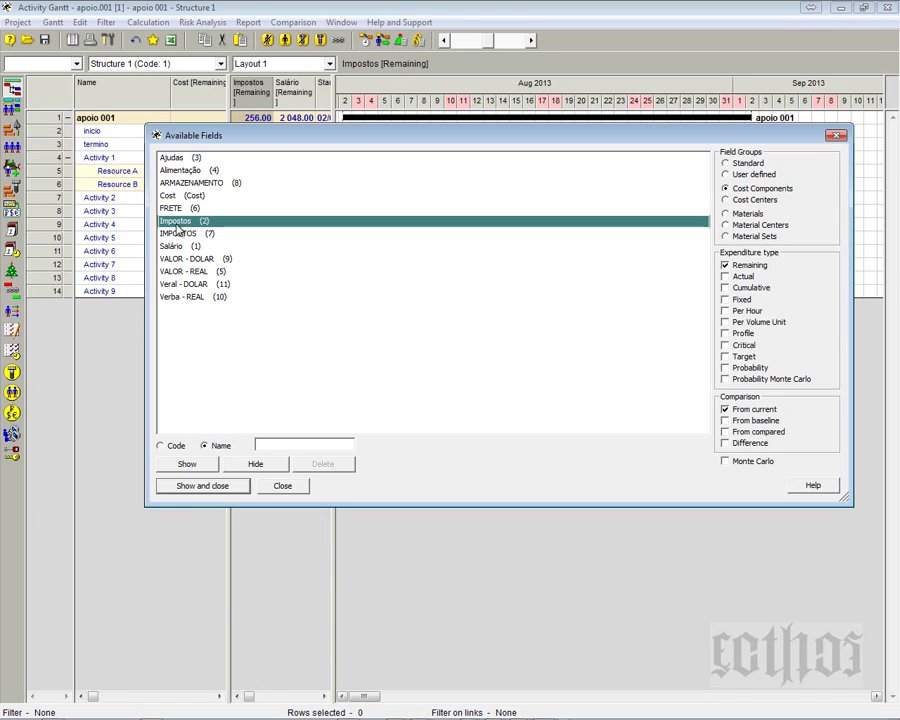
{"action": "double_click", "coordinate": [180, 170]}
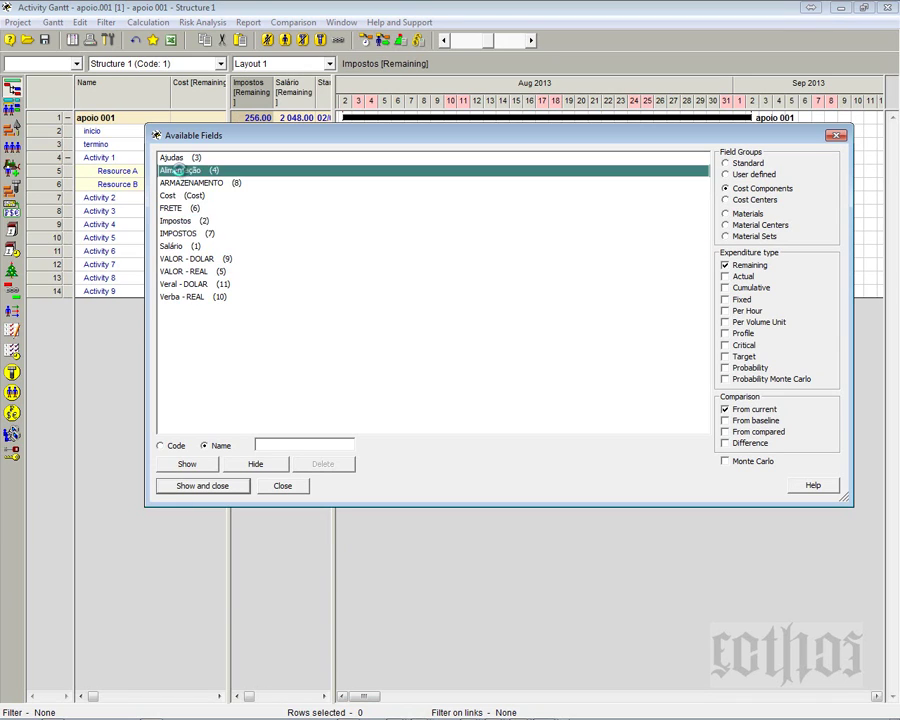
{"action": "double_click", "coordinate": [176, 158]}
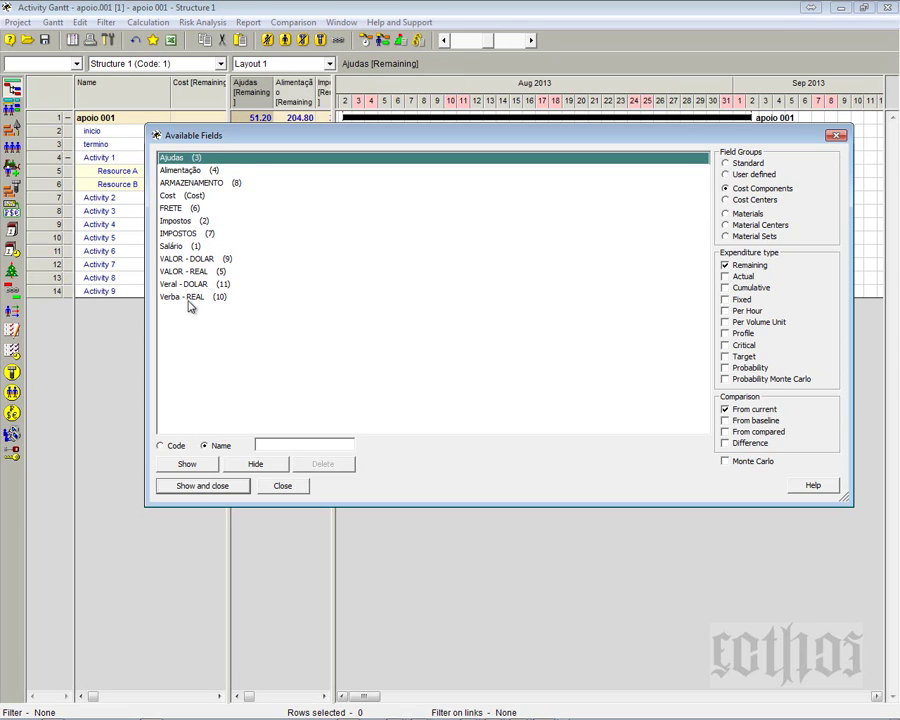
{"action": "double_click", "coordinate": [188, 259]}
{"action": "left_click", "coordinate": [197, 487]}
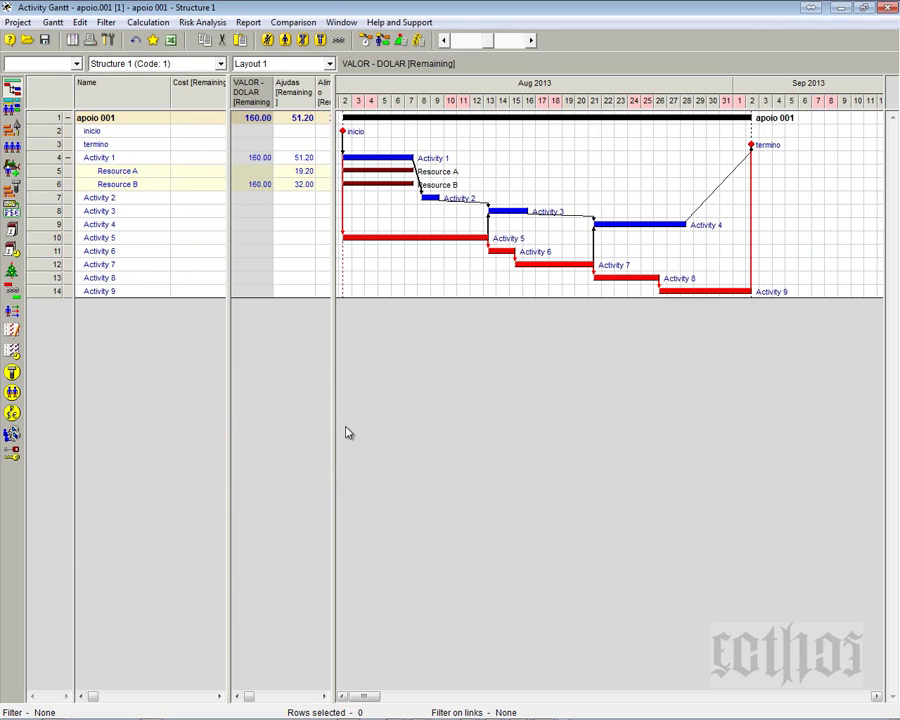
- Widen the Gantt's table area to show all cost component columns and examine the VALOR - DOLAR costs of Resources A and B
{"action": "left_click_drag", "start_coordinate": [435, 90], "coordinate": [447, 125]}
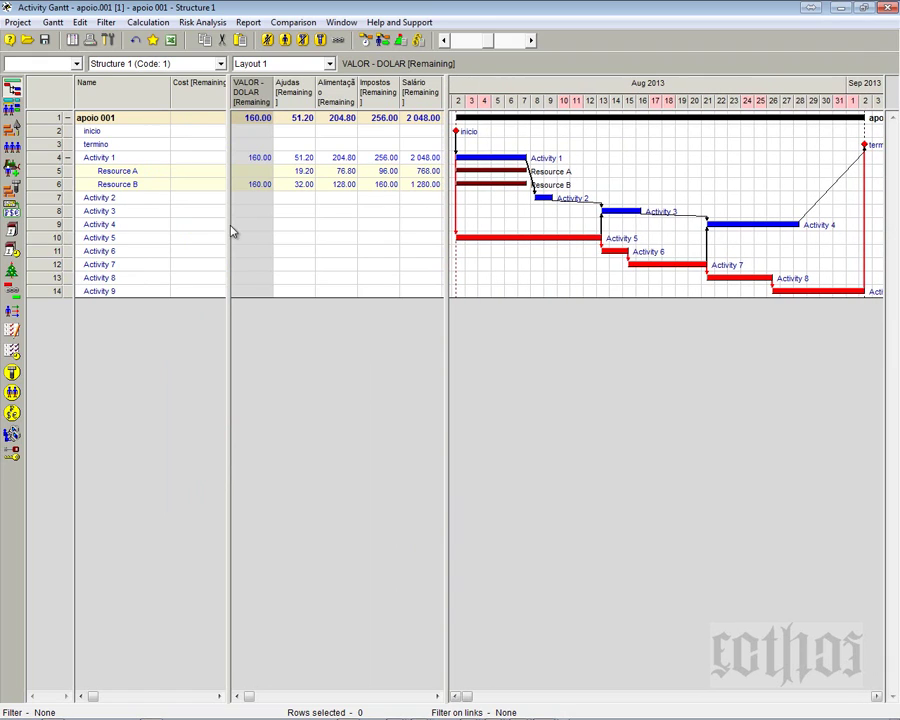
{"action": "left_click", "coordinate": [256, 172]}
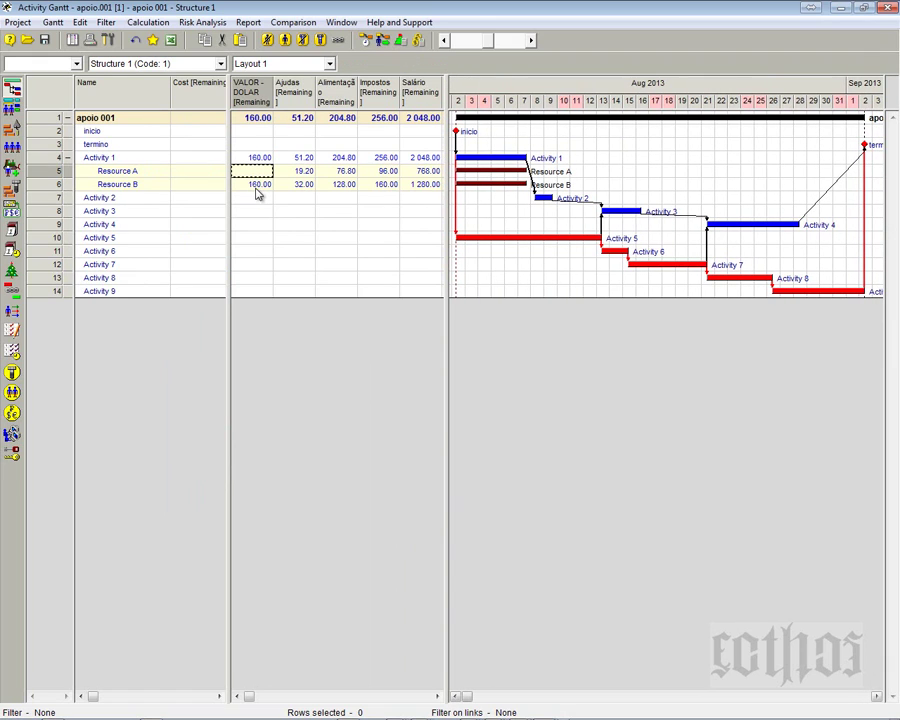
{"action": "left_click", "coordinate": [257, 185]}
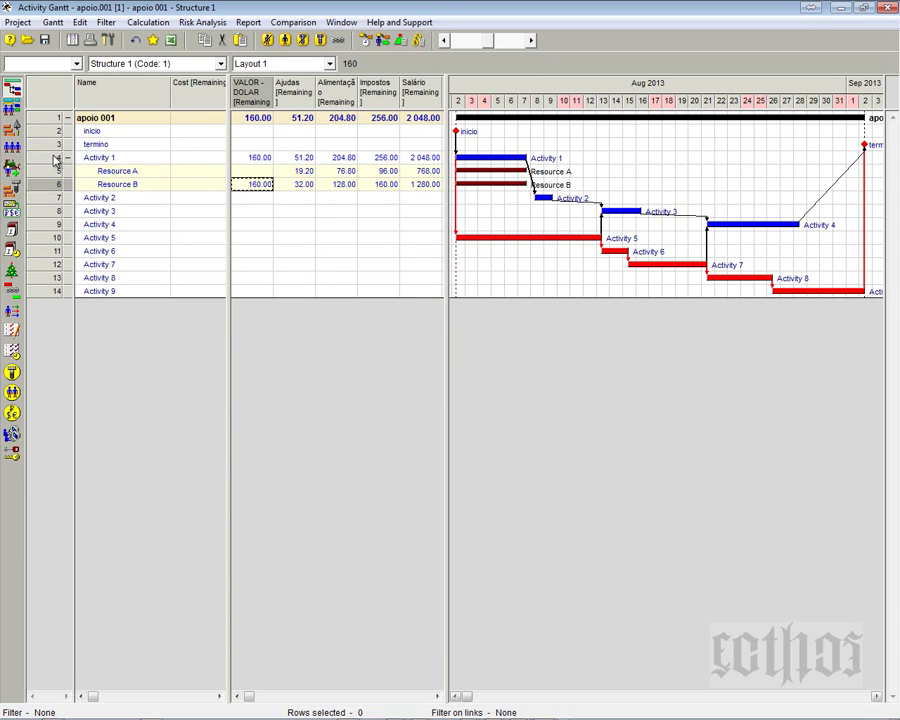
- Review the cost components and hour costs of Resource A and Resource B in their properties
{"action": "double_click", "coordinate": [301, 10]}
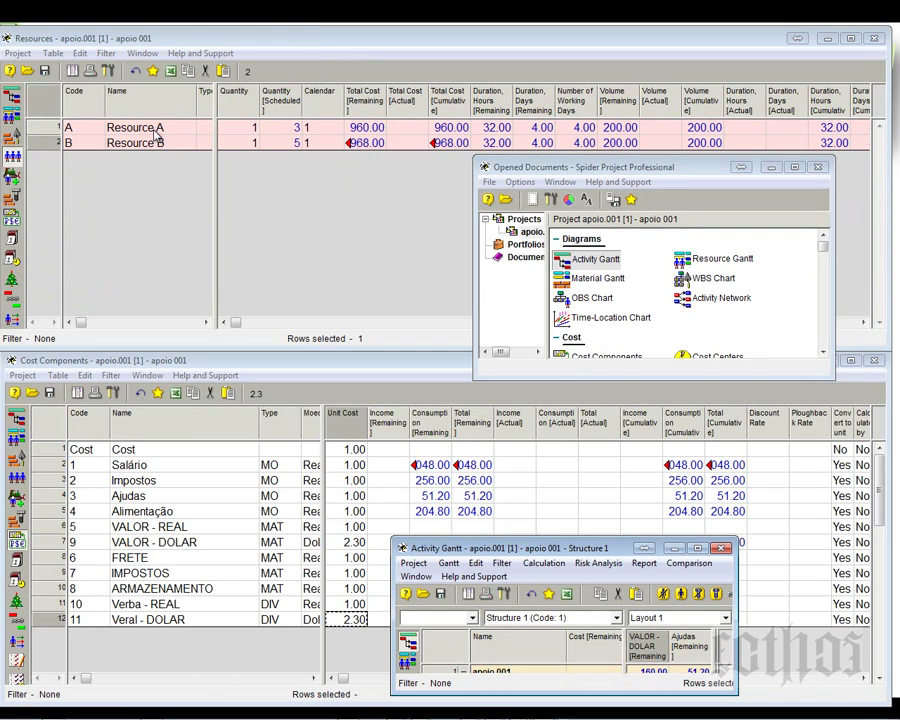
{"action": "double_click", "coordinate": [55, 127]}
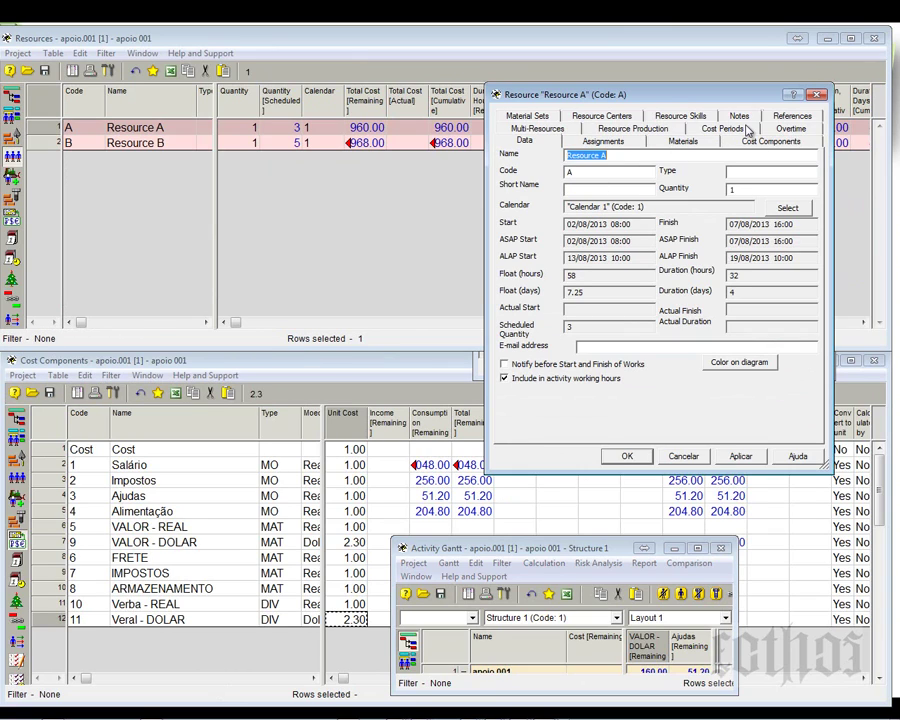
{"action": "left_click", "coordinate": [765, 141]}
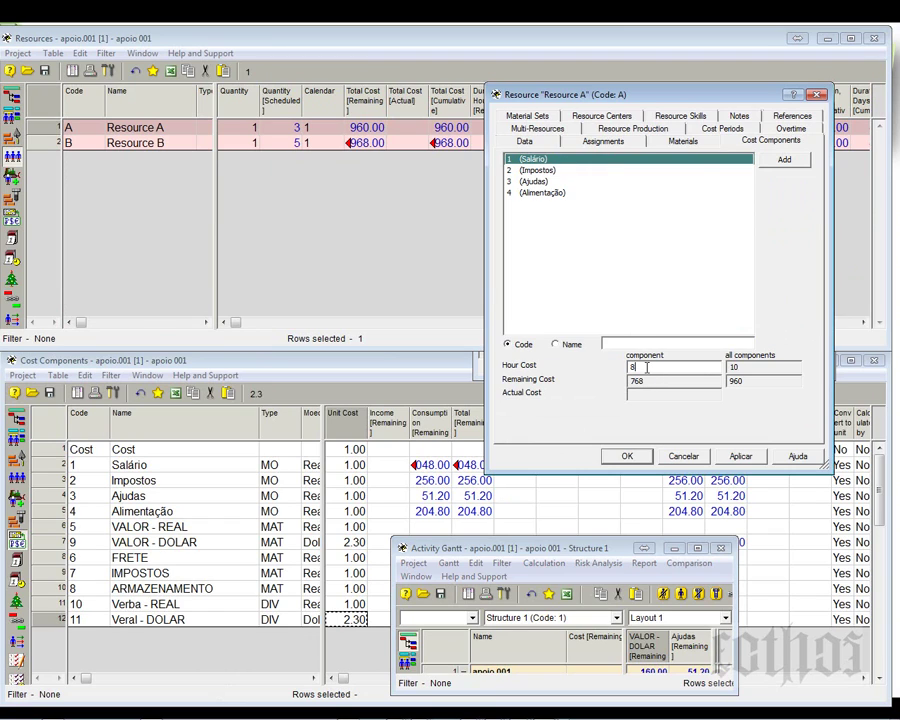
{"action": "left_click", "coordinate": [135, 145]}
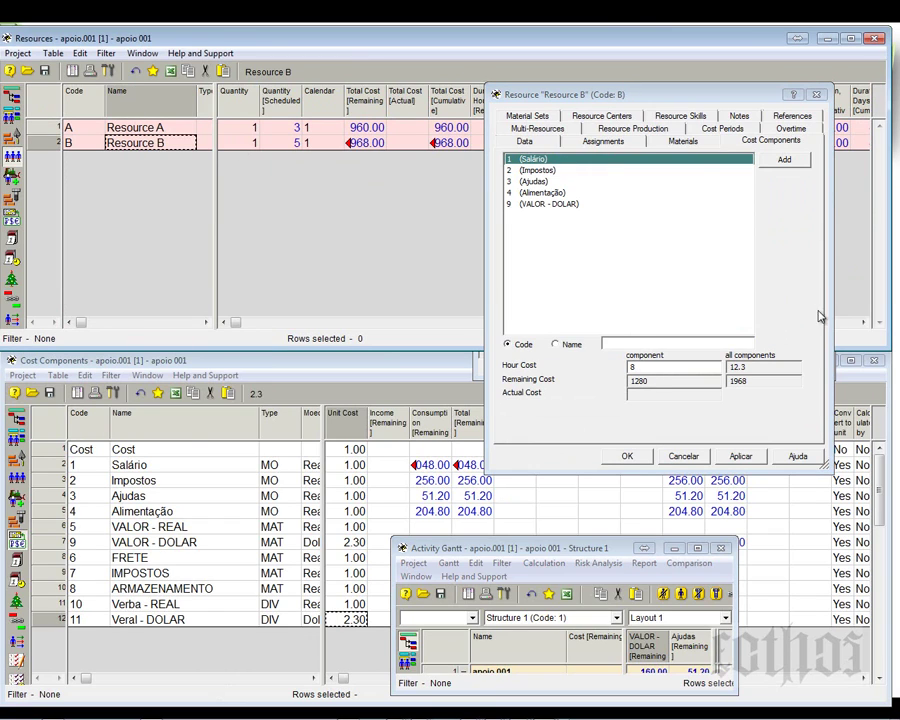
{"action": "left_click", "coordinate": [627, 456]}
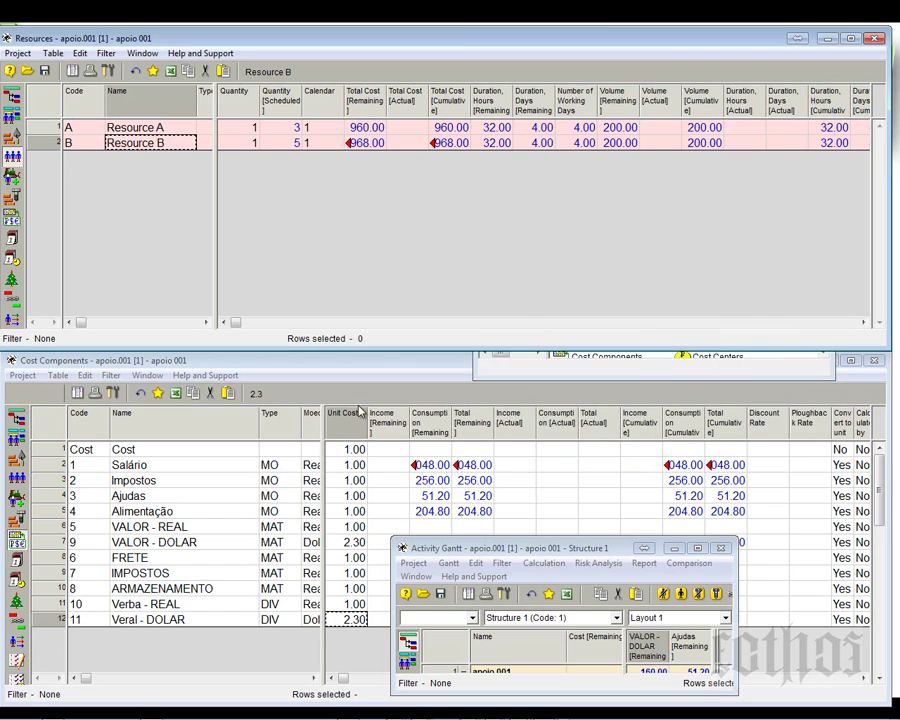
- Widen the VALOR - DOLAR and Salário columns in the Activity Gantt and check the Salário costs of Resources A and B
{"action": "double_click", "coordinate": [530, 552]}
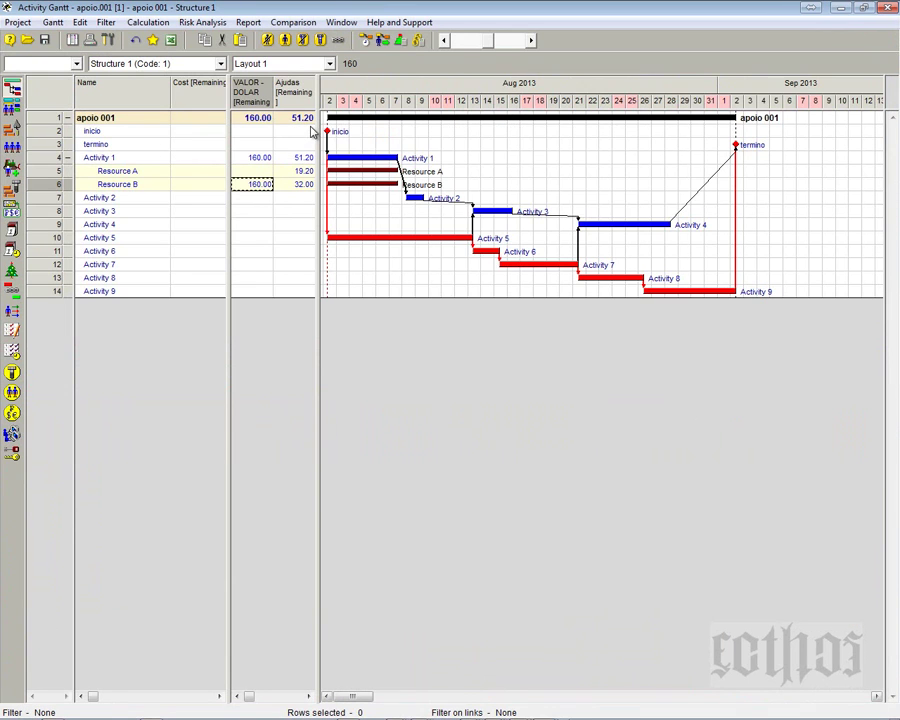
{"action": "left_click_drag", "start_coordinate": [317, 122], "coordinate": [547, 127]}
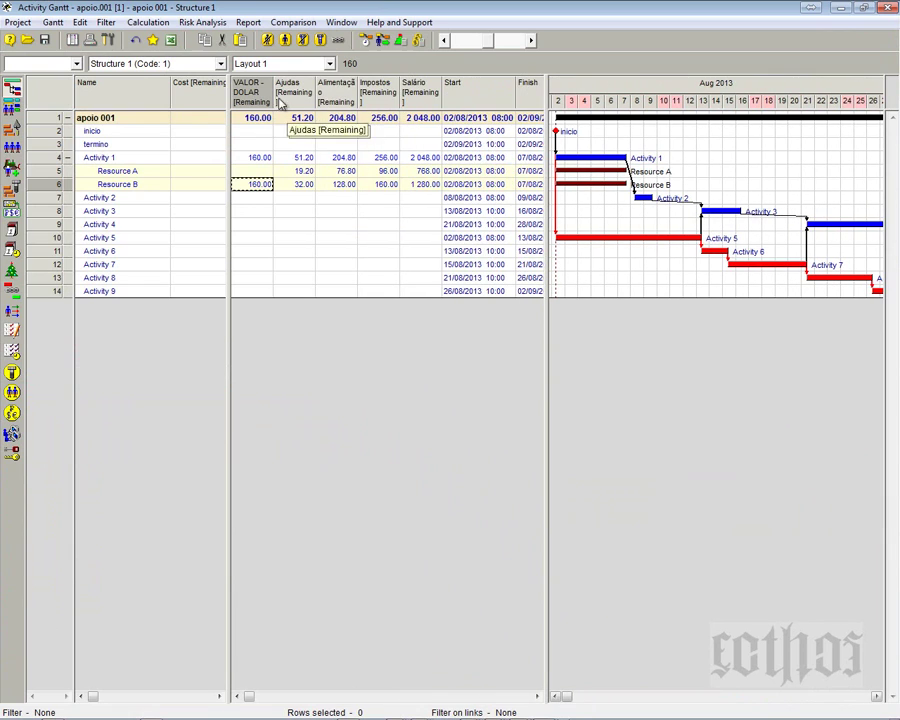
{"action": "left_click_drag", "start_coordinate": [274, 92], "coordinate": [300, 92]}
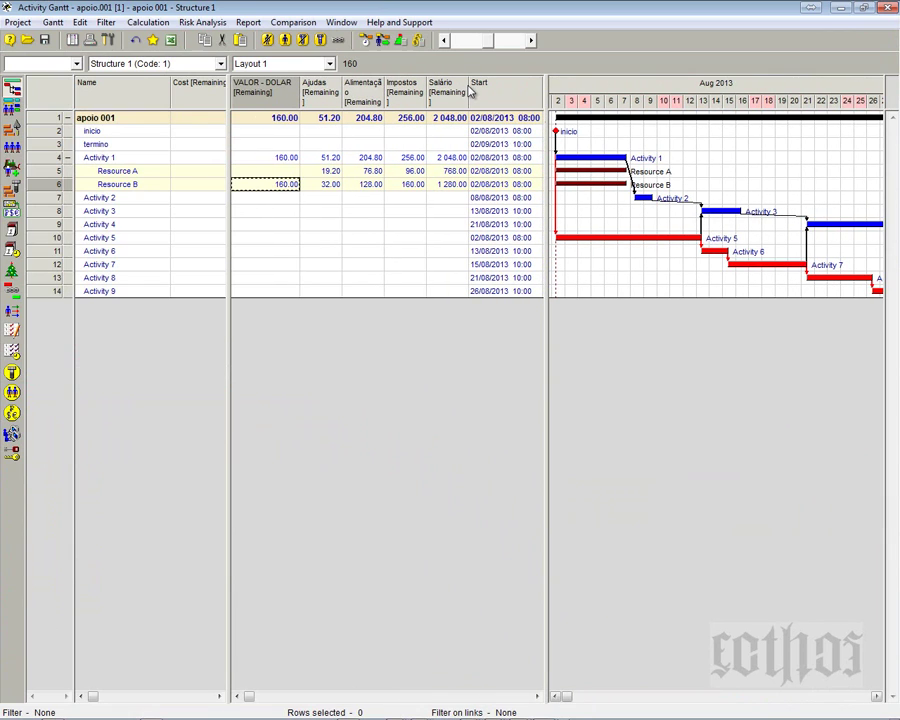
{"action": "left_click_drag", "start_coordinate": [468, 90], "coordinate": [508, 92]}
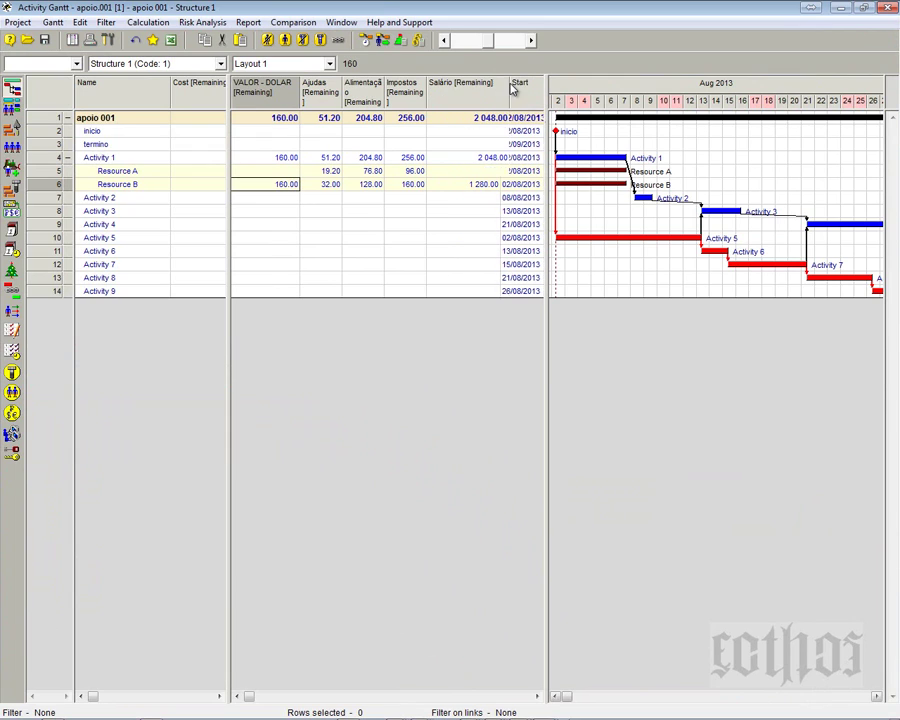
{"action": "left_click", "coordinate": [475, 171]}
{"action": "left_click", "coordinate": [466, 184]}
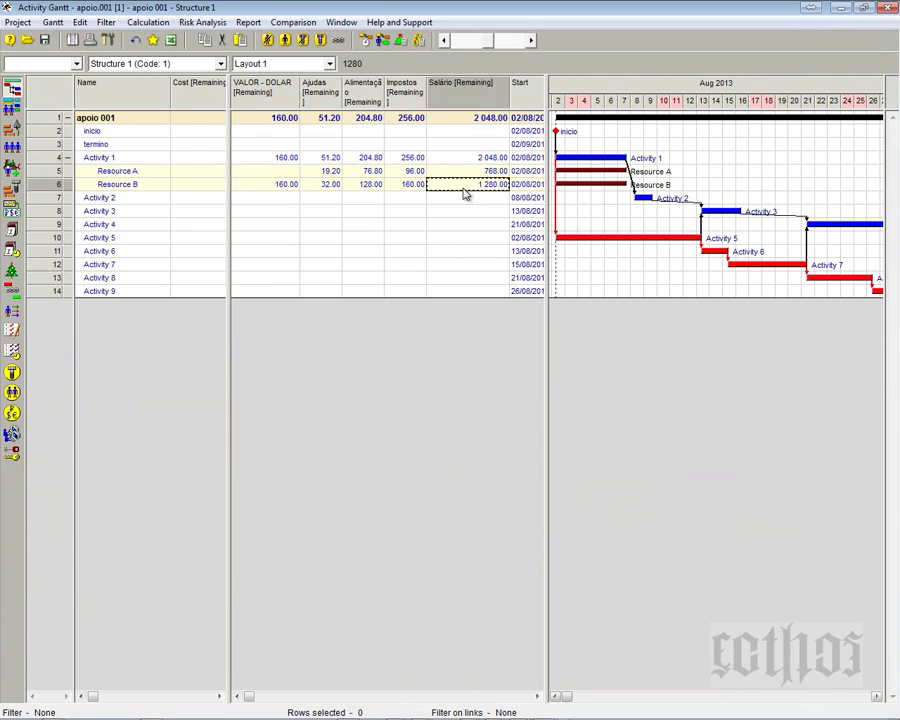
- Check the Impostos, Alimentação, Ajudas and Salário costs of Resources A and B under Activity 1 in the Gantt table
{"action": "left_click", "coordinate": [414, 172]}
{"action": "left_click", "coordinate": [413, 184]}
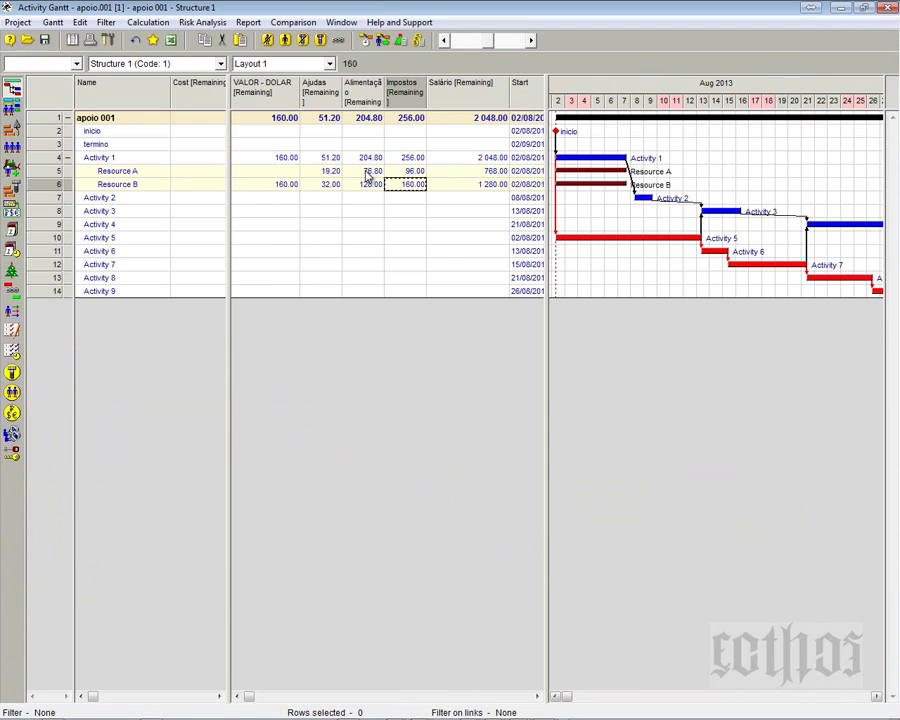
{"action": "left_click", "coordinate": [368, 176]}
{"action": "left_click", "coordinate": [366, 184]}
{"action": "left_click", "coordinate": [330, 172]}
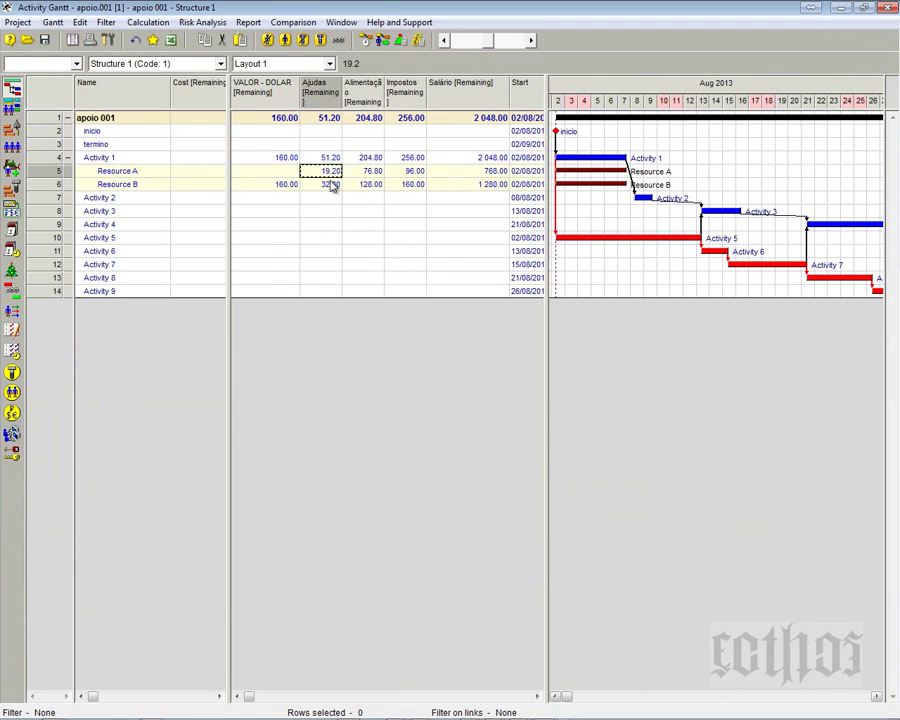
{"action": "left_click", "coordinate": [332, 185]}
{"action": "left_click", "coordinate": [152, 174]}
{"action": "left_click", "coordinate": [152, 185]}
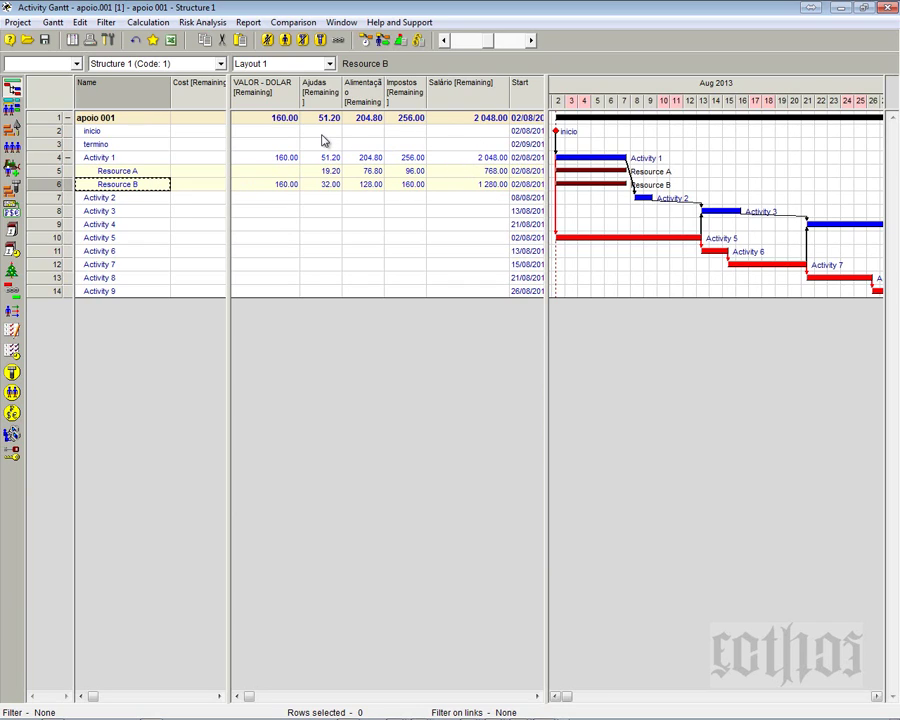
{"action": "left_click", "coordinate": [482, 184]}
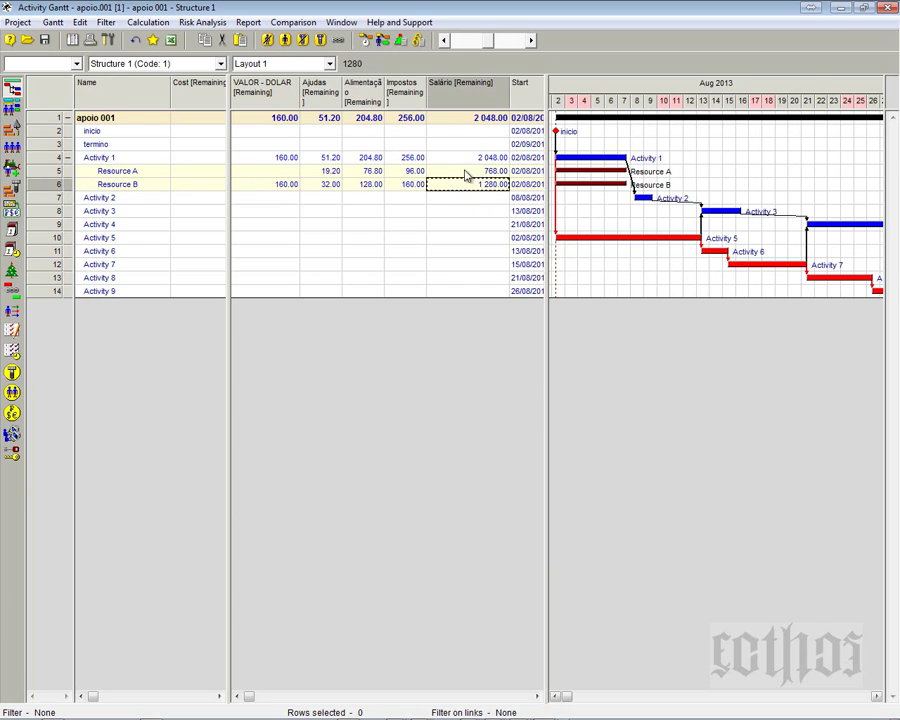
{"action": "left_click", "coordinate": [466, 171]}
{"action": "left_click", "coordinate": [412, 171]}
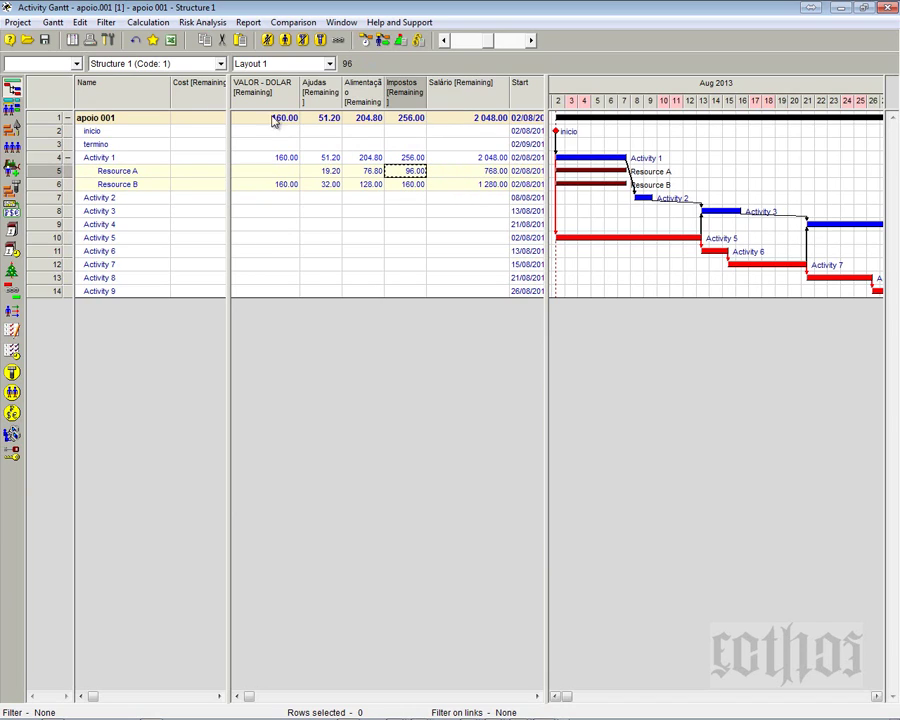
- Widen the Gantt's Name area to show the full Cost column and check Resource B's VALOR - DOLAR cost
{"action": "mouse_move", "coordinate": [228, 92]}
{"action": "left_mouse_down"}
{"action": "mouse_move", "coordinate": [276, 95]}
{"action": "mouse_move", "coordinate": [240, 100]}
{"action": "left_mouse_up"}
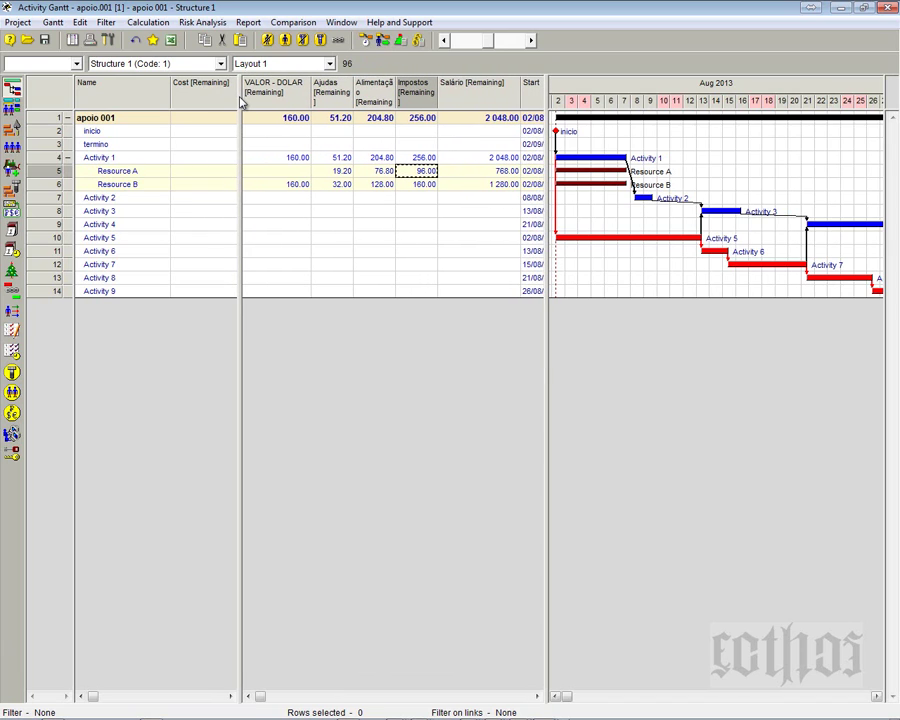
{"action": "left_click", "coordinate": [106, 160]}
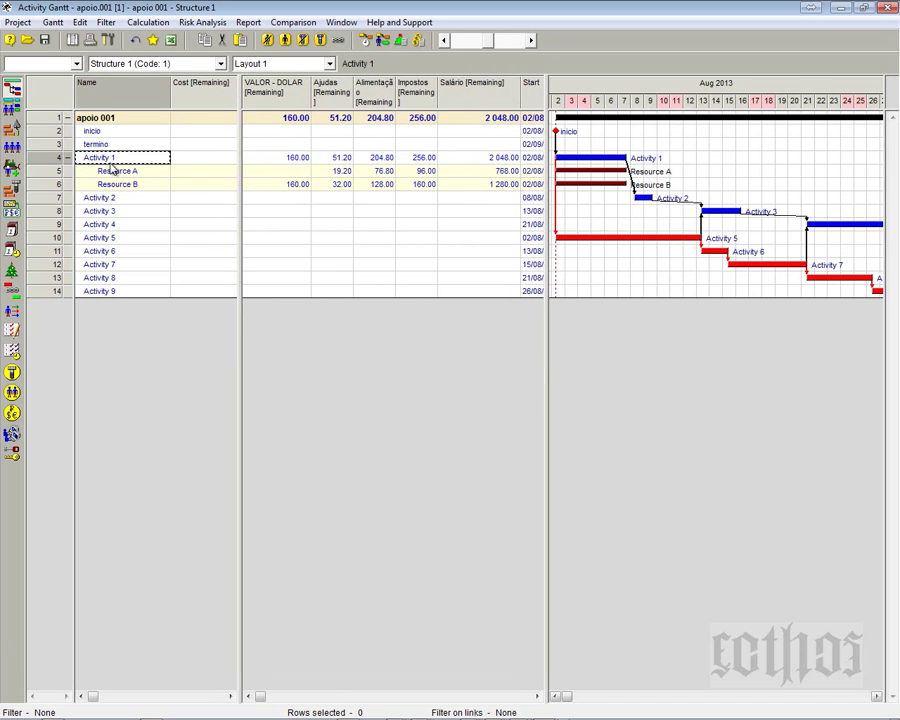
{"action": "left_click", "coordinate": [293, 186]}
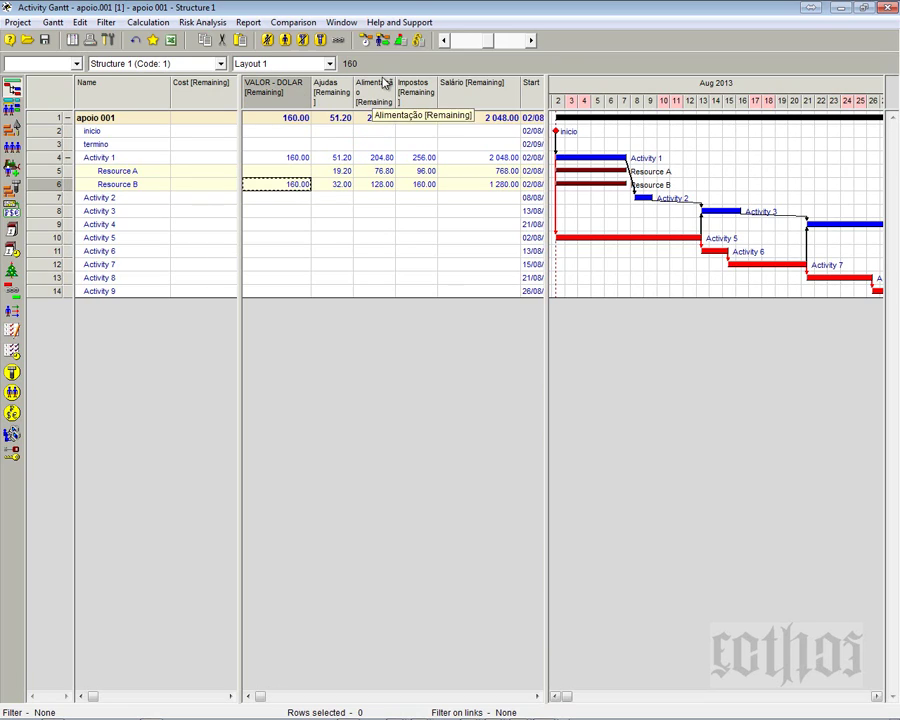
- Restore the Activity Gantt to a smaller window and compare the unit costs of VALOR - DOLAR and Veral - DOLAR in Cost Components
{"action": "left_click_drag", "start_coordinate": [416, 10], "coordinate": [560, 148]}
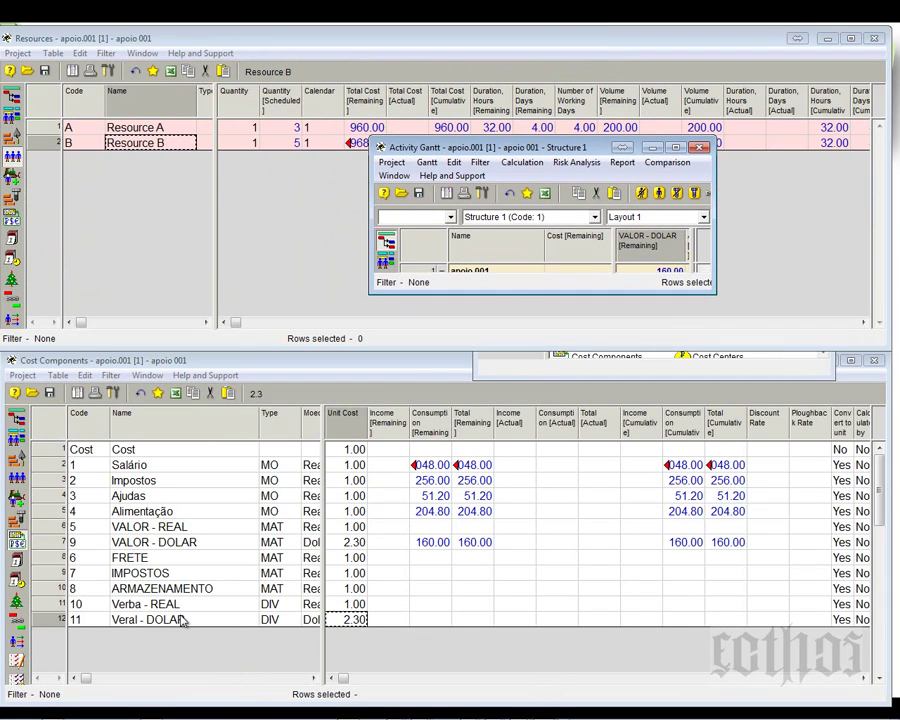
{"action": "left_click", "coordinate": [229, 542]}
{"action": "left_click", "coordinate": [350, 621]}
{"action": "left_click", "coordinate": [350, 542]}
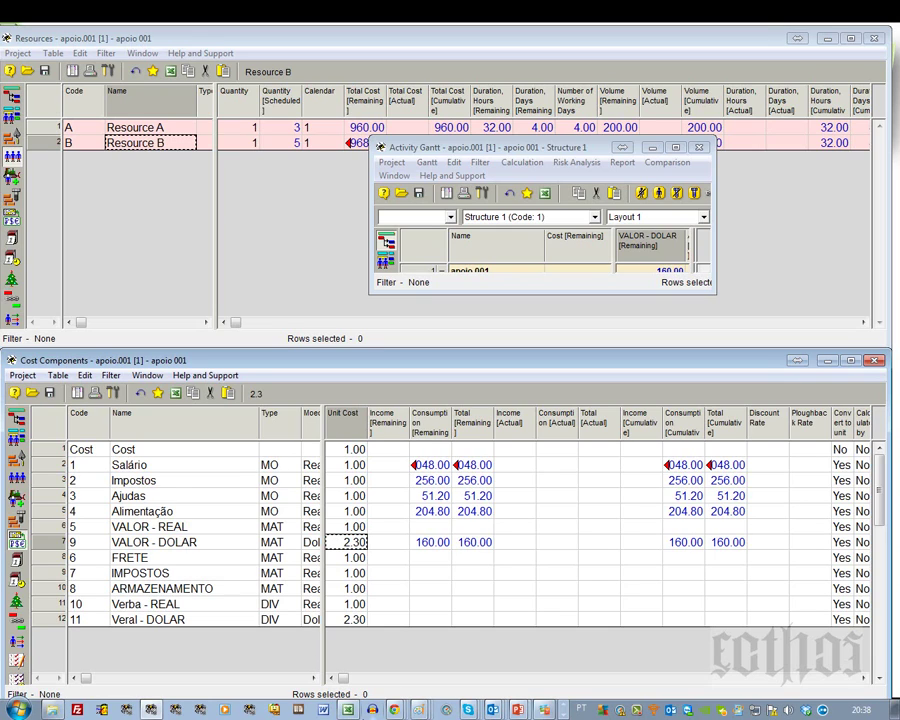
- Switch to the Skype call, mute and unmute the microphone, and minimize the call window
{"action": "mouse_move", "coordinate": [473, 711]}
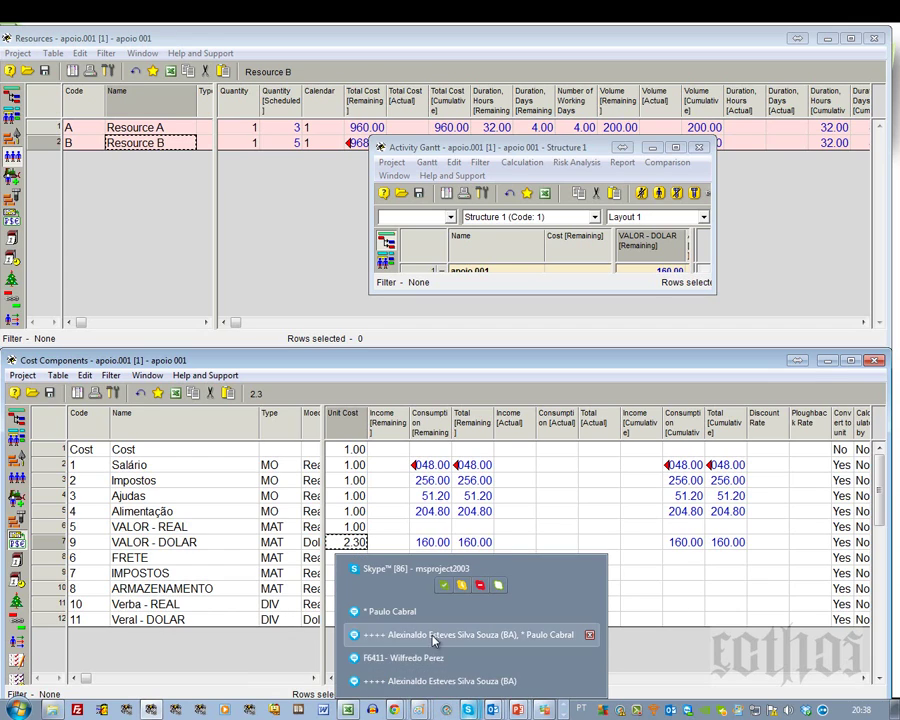
{"action": "left_click", "coordinate": [440, 681]}
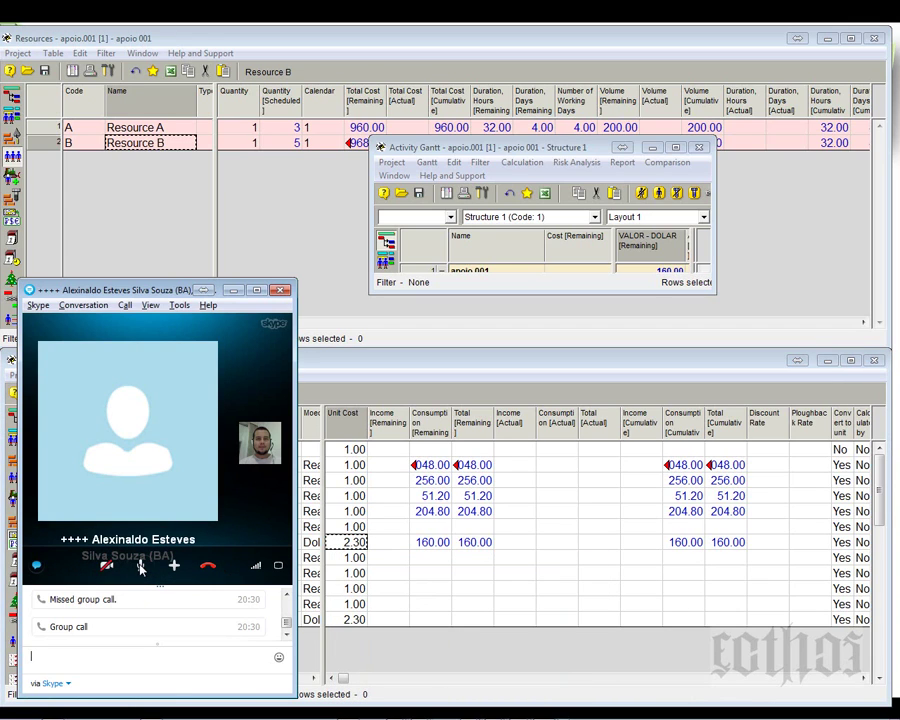
{"action": "left_click", "coordinate": [141, 567]}
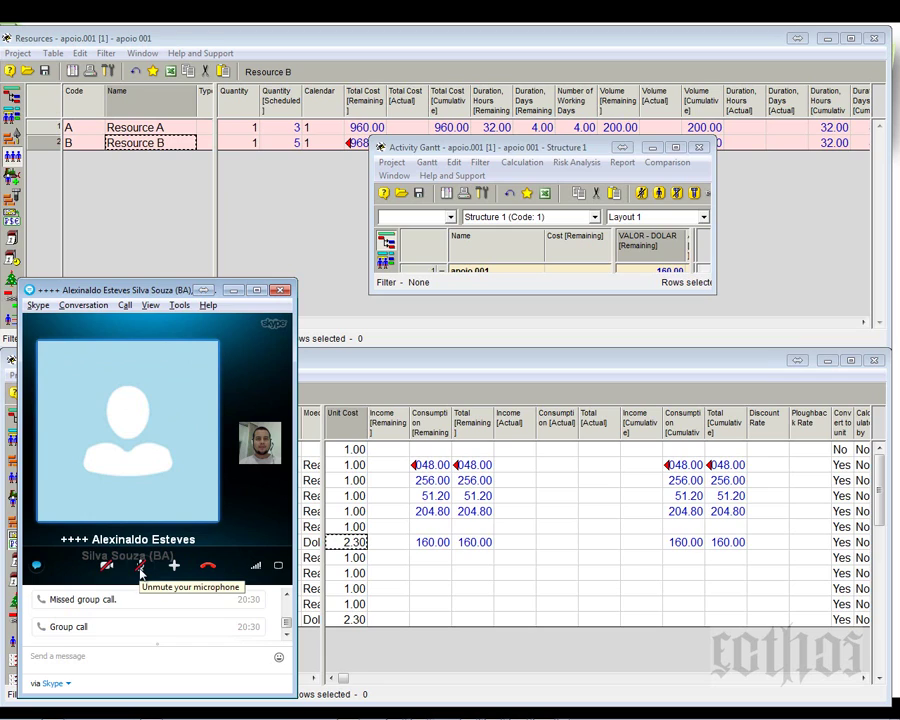
{"action": "left_click", "coordinate": [140, 567]}
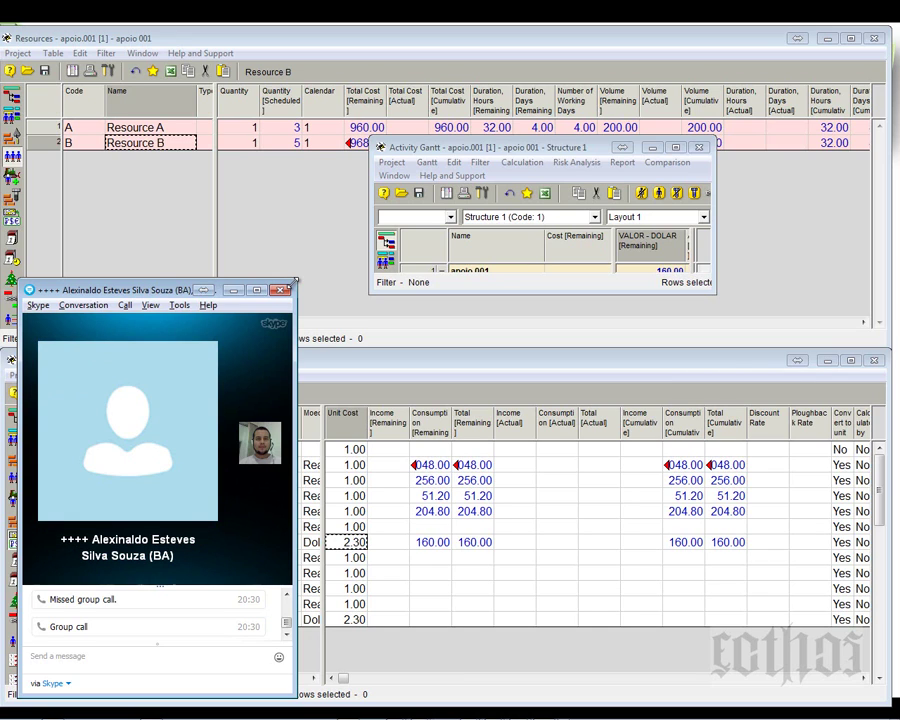
{"action": "left_click", "coordinate": [233, 290]}
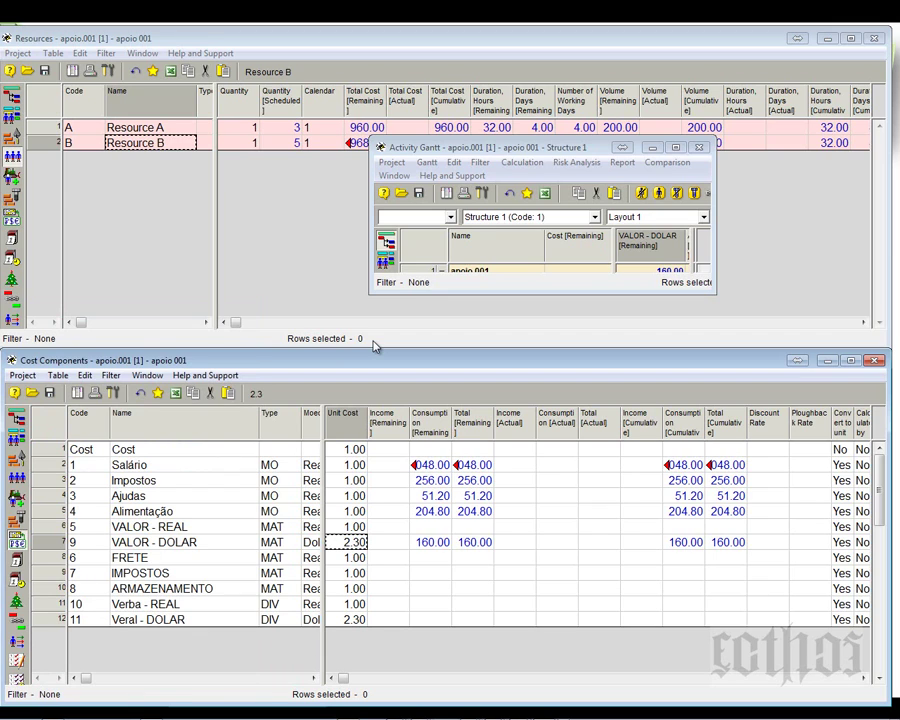
- Enlarge the Activity Gantt window, widen its table area to show all cost component columns, and place it below the Resources rows
{"action": "left_click_drag", "start_coordinate": [555, 151], "coordinate": [496, 138]}
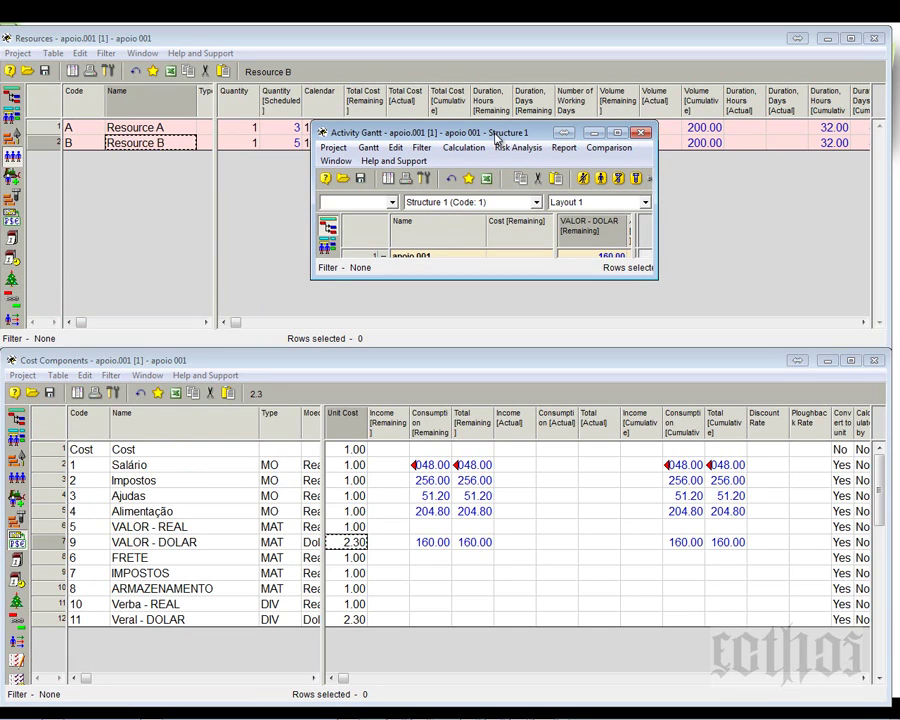
{"action": "left_click_drag", "start_coordinate": [496, 138], "coordinate": [576, 149]}
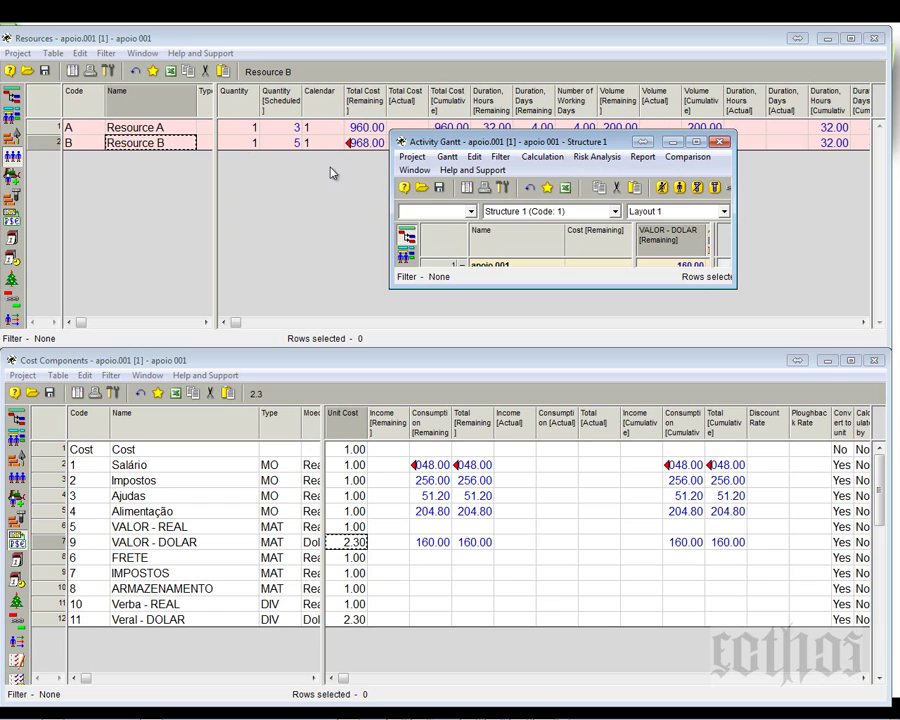
{"action": "left_click_drag", "start_coordinate": [560, 141], "coordinate": [244, 58]}
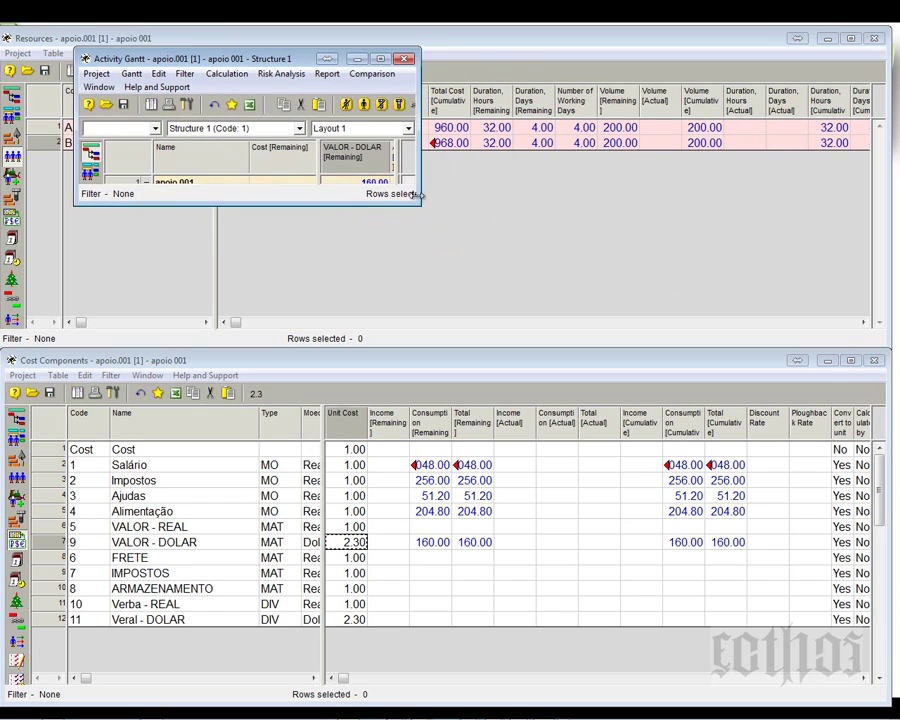
{"action": "left_click_drag", "start_coordinate": [416, 198], "coordinate": [875, 583]}
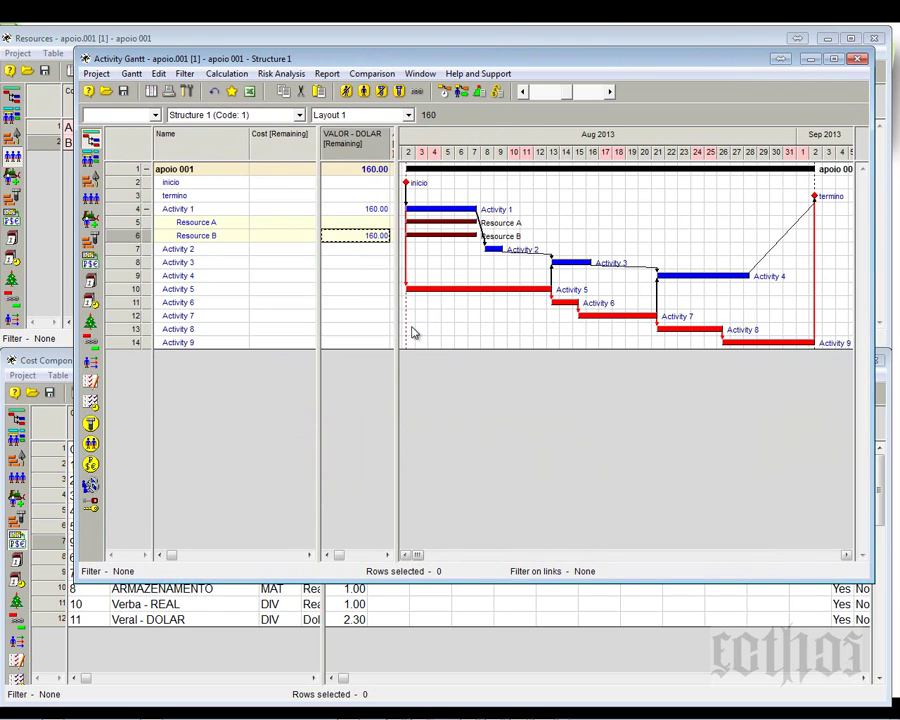
{"action": "left_click_drag", "start_coordinate": [396, 329], "coordinate": [603, 318]}
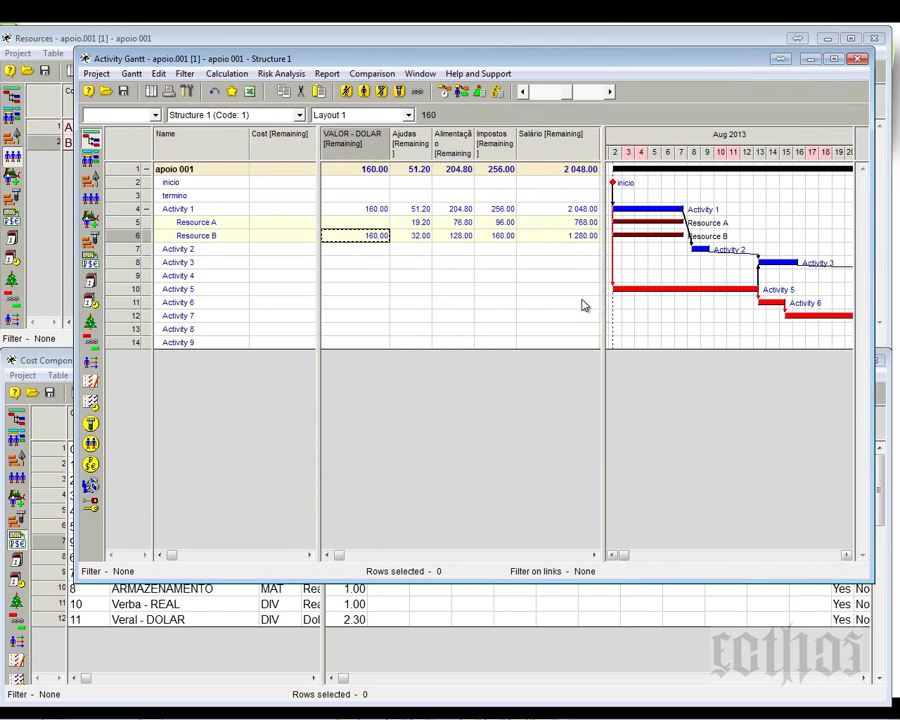
{"action": "left_click", "coordinate": [558, 222]}
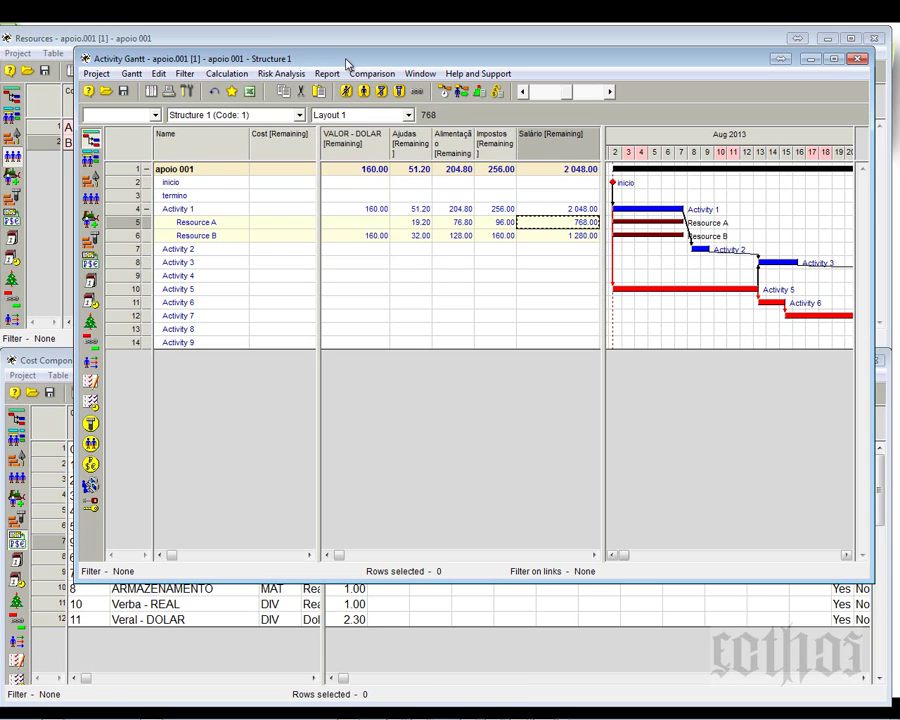
{"action": "left_click_drag", "start_coordinate": [346, 62], "coordinate": [331, 302]}
- Examine Resource B's VALOR - DOLAR hour cost in its cost component properties and compare it with the Gantt cost
{"action": "left_click", "coordinate": [48, 149]}
{"action": "right_click", "coordinate": [48, 148]}
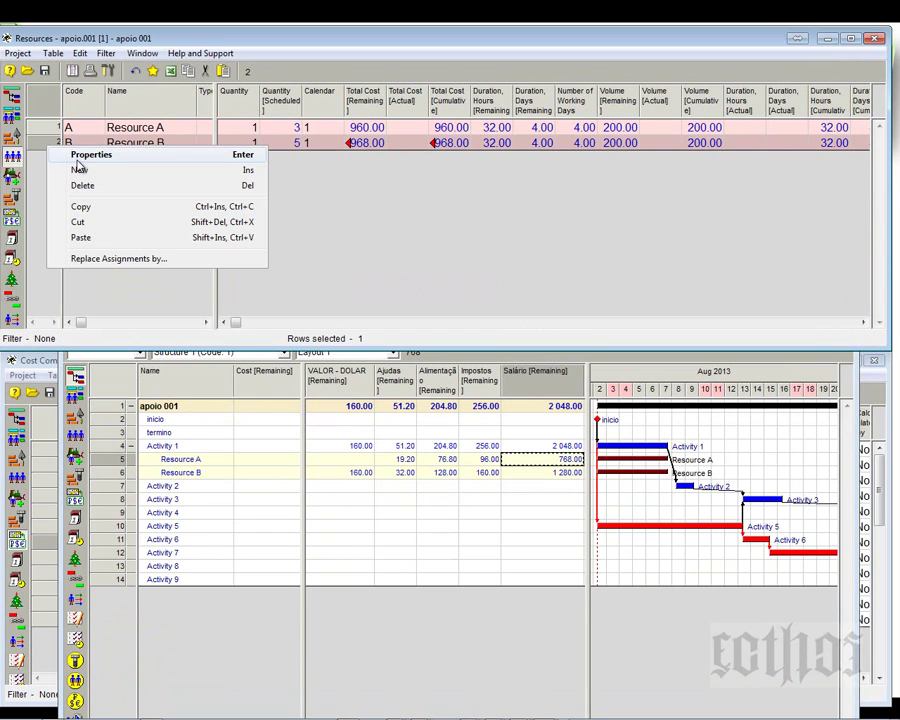
{"action": "left_click", "coordinate": [90, 155]}
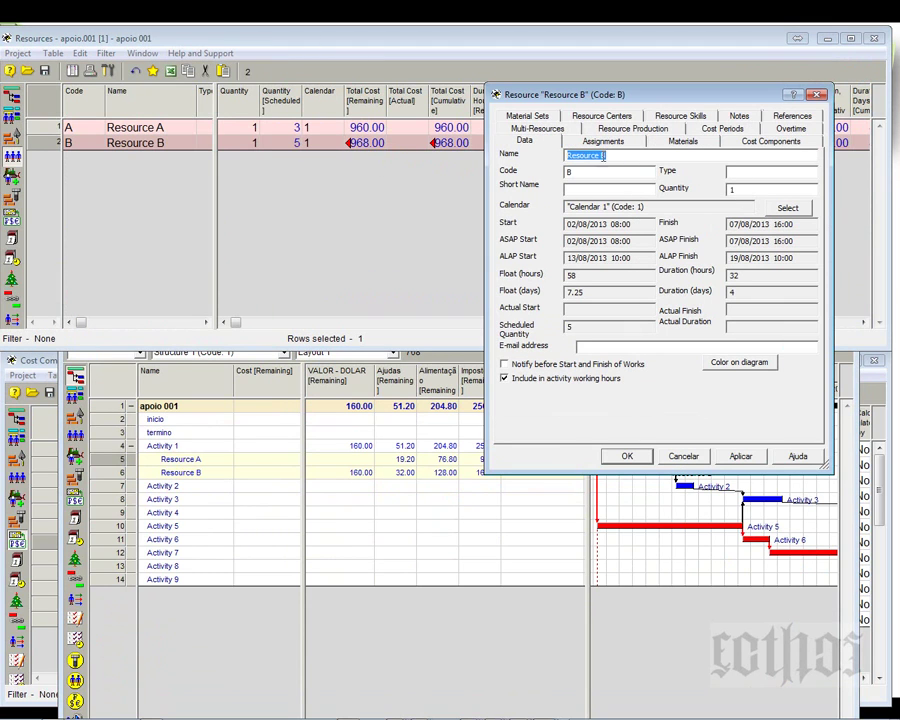
{"action": "left_click", "coordinate": [741, 147]}
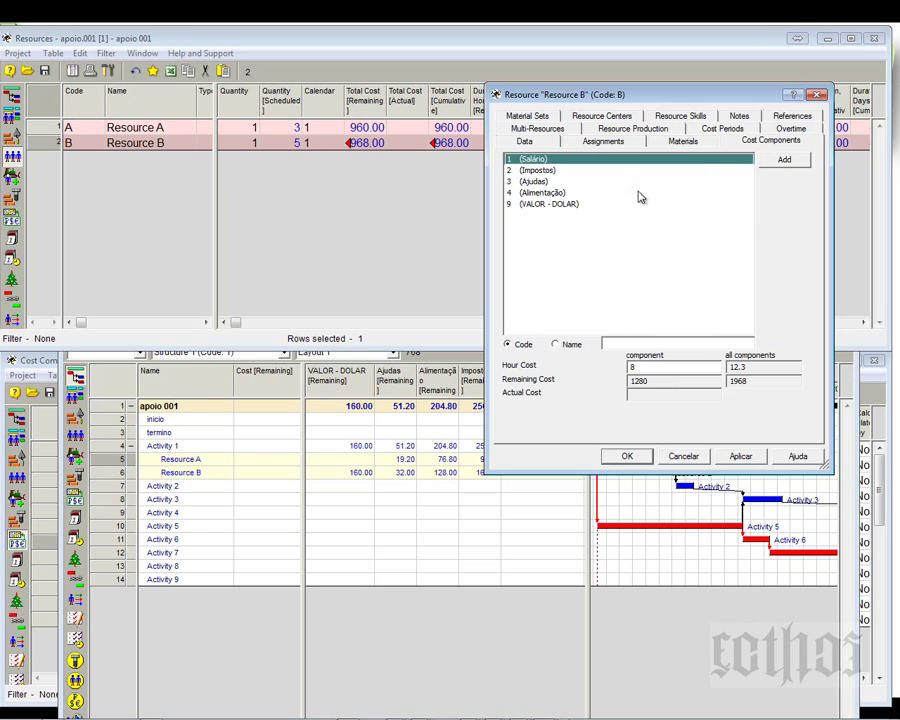
{"action": "left_click", "coordinate": [566, 204]}
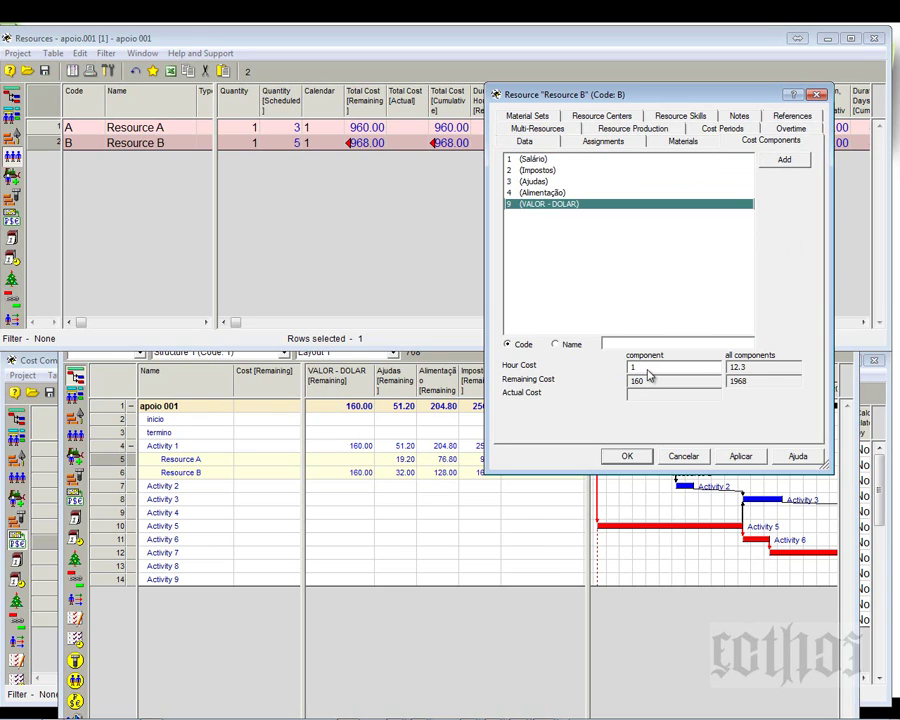
{"action": "left_click", "coordinate": [330, 476]}
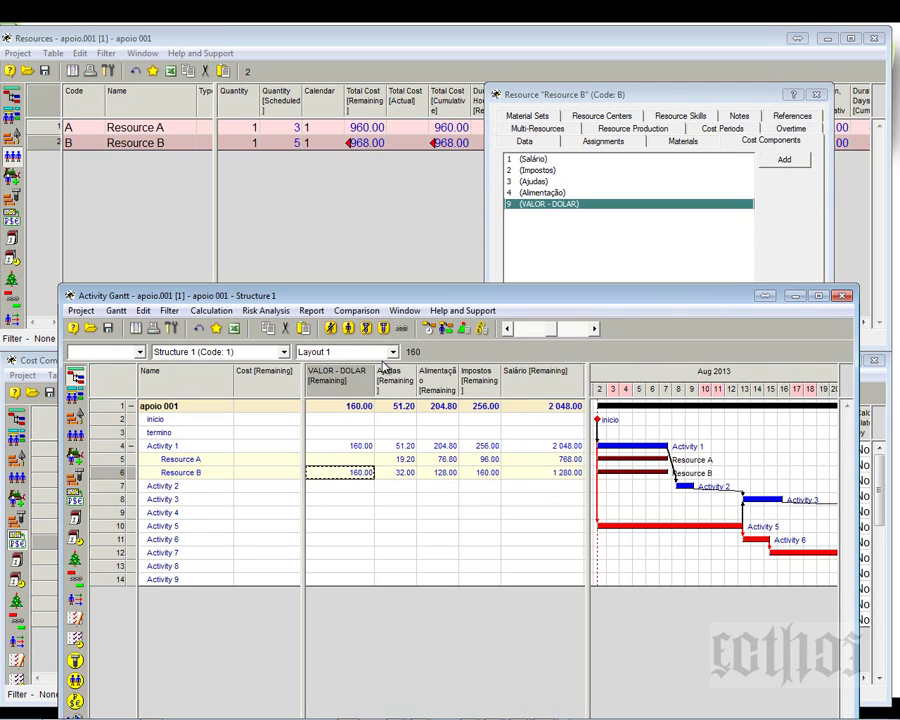
{"action": "left_click_drag", "start_coordinate": [376, 375], "coordinate": [374, 375]}
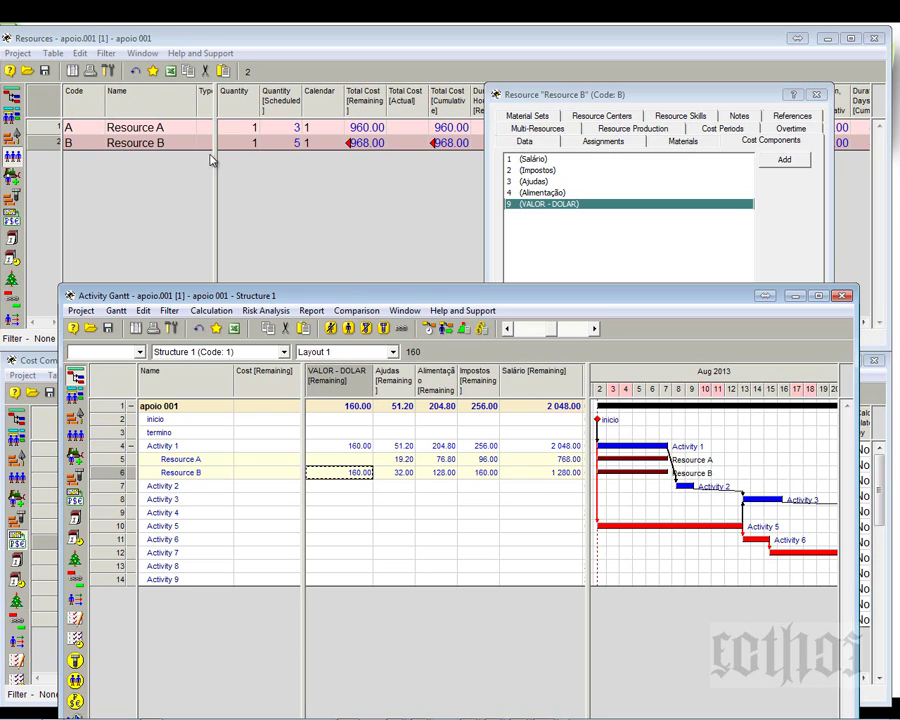
- Review Resource A's Salário, Impostos, Ajudas and Alimentação hour costs in its properties and close the properties window
{"action": "left_click", "coordinate": [50, 129]}
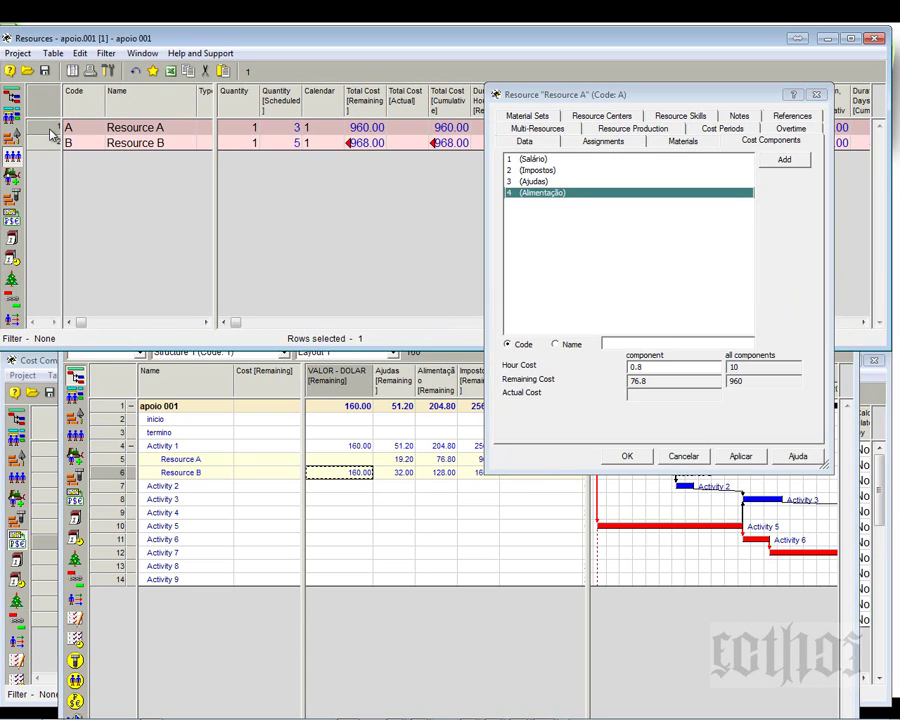
{"action": "left_click", "coordinate": [545, 160]}
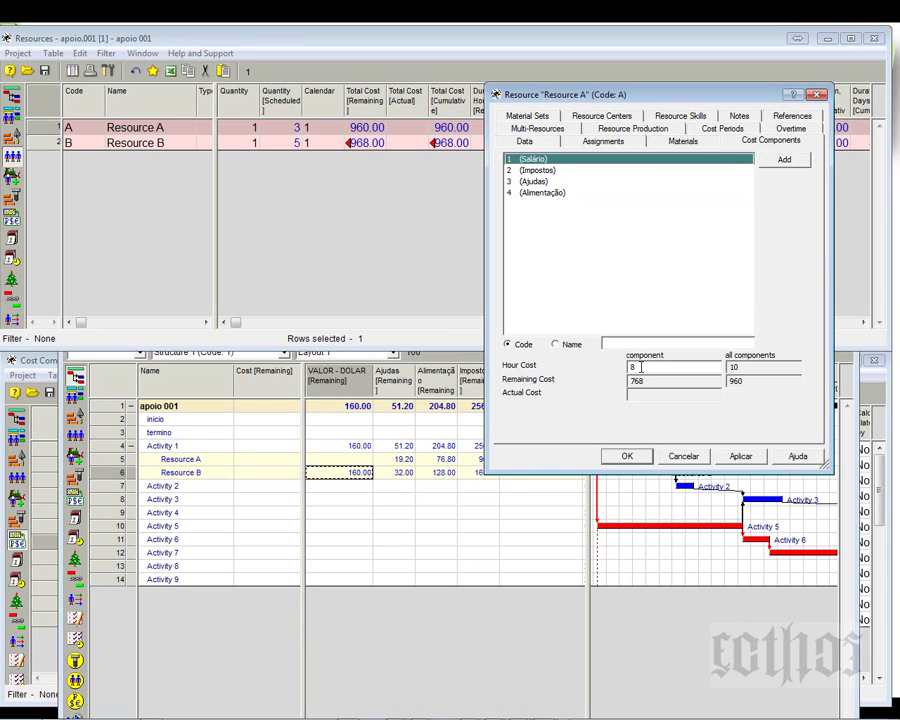
{"action": "left_click", "coordinate": [543, 171]}
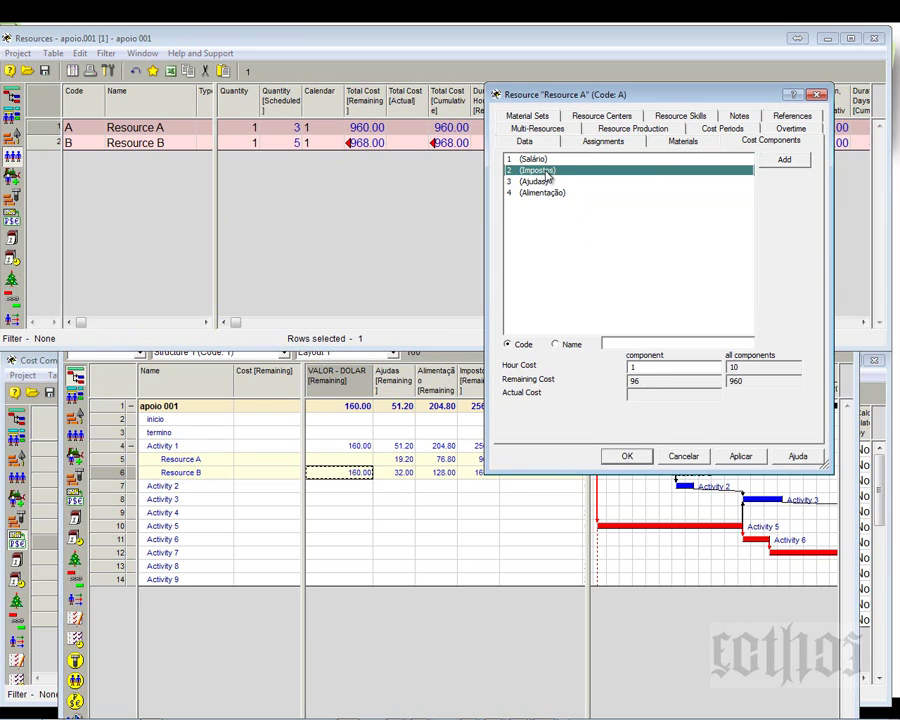
{"action": "left_click", "coordinate": [658, 370]}
{"action": "left_click", "coordinate": [532, 183]}
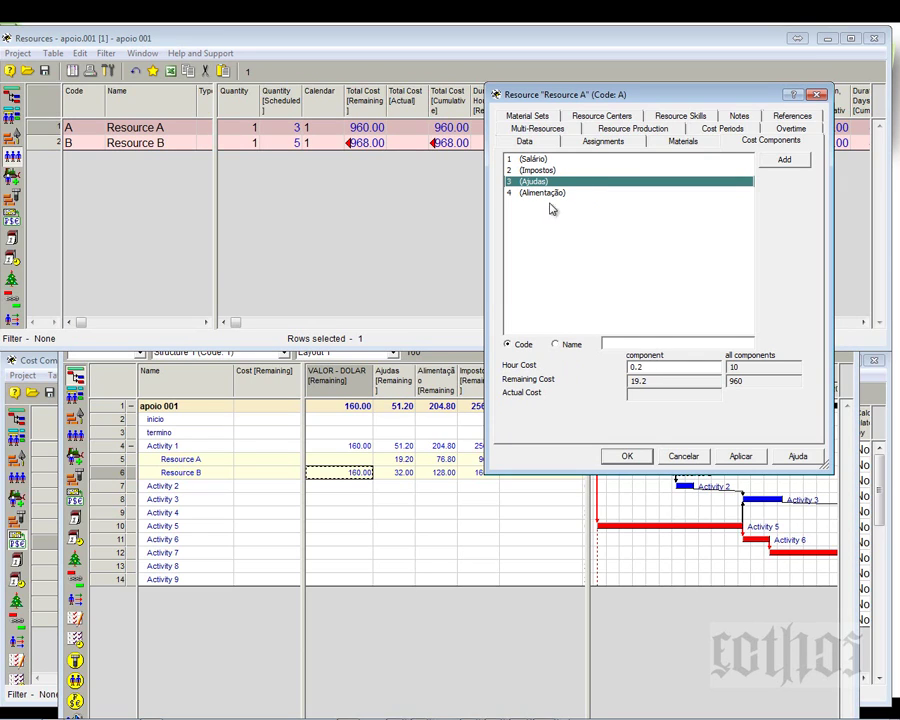
{"action": "left_click", "coordinate": [541, 158]}
{"action": "left_click", "coordinate": [541, 170]}
{"action": "left_click", "coordinate": [541, 192]}
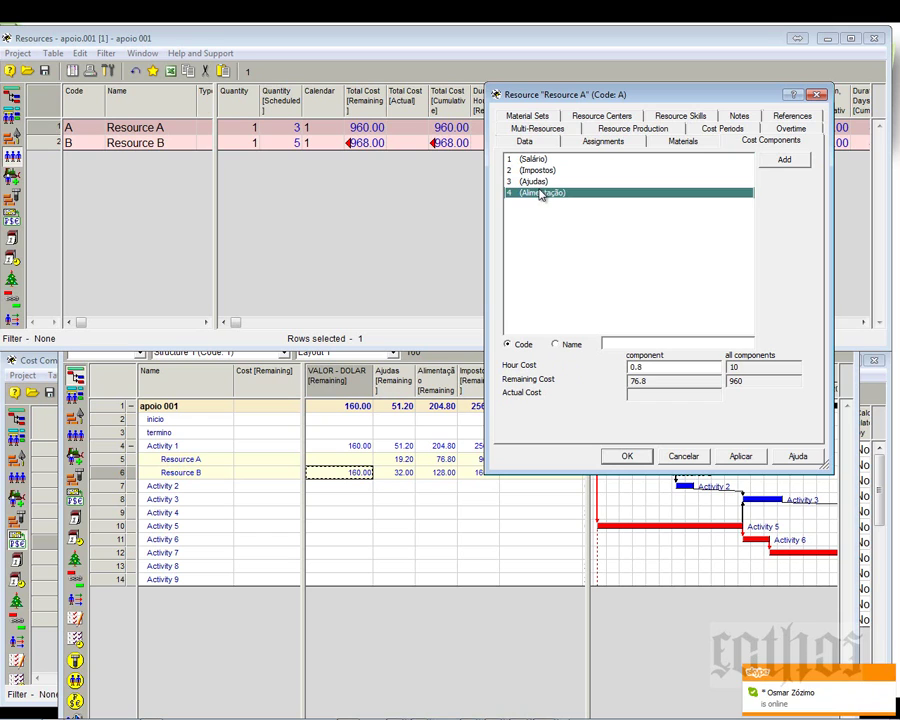
{"action": "left_click", "coordinate": [818, 95]}
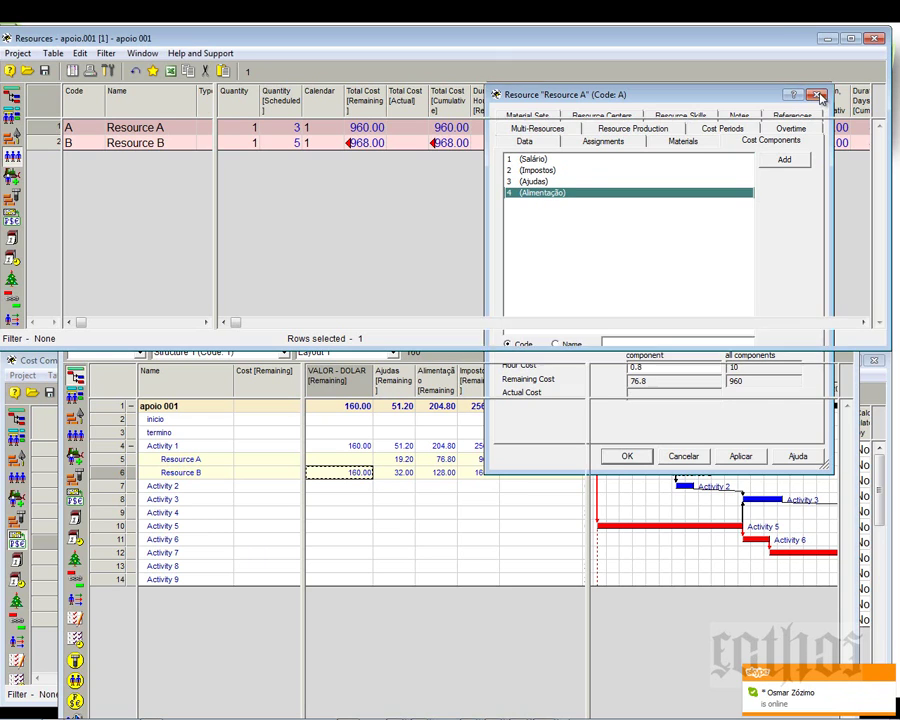
- Maximize the Activity Gantt and review Resource B's VALOR - DOLAR, Ajudas, Alimentação, Impostos and Salário costs, plus the Cost [Remaining] column
{"action": "left_click", "coordinate": [667, 305]}
{"action": "double_click", "coordinate": [669, 303]}
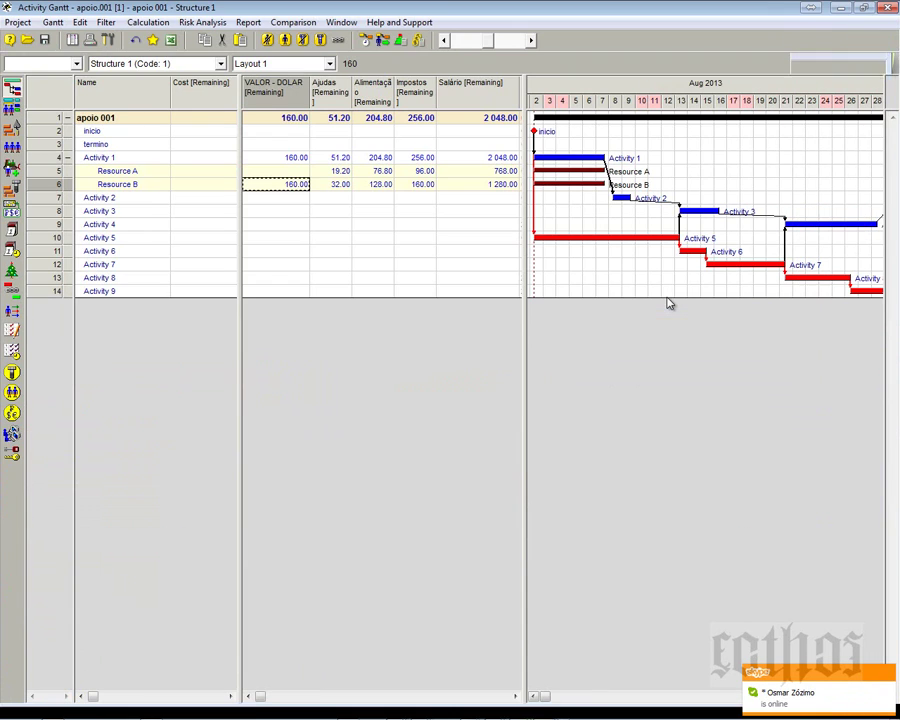
{"action": "left_click", "coordinate": [340, 184]}
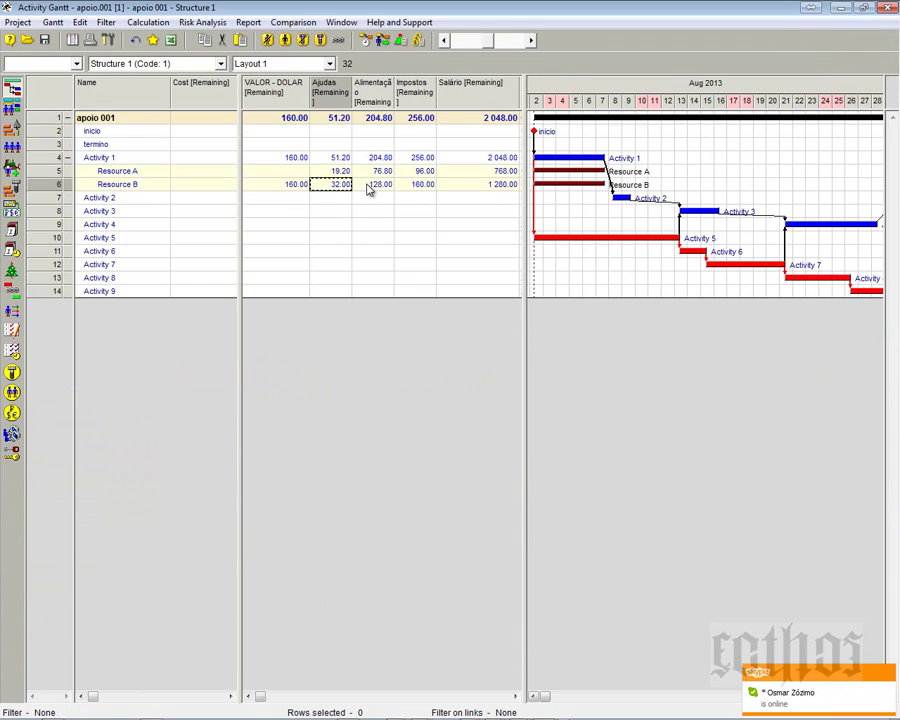
{"action": "key", "text": "Right"}
{"action": "key", "text": "Right"}
{"action": "key", "text": "Right"}
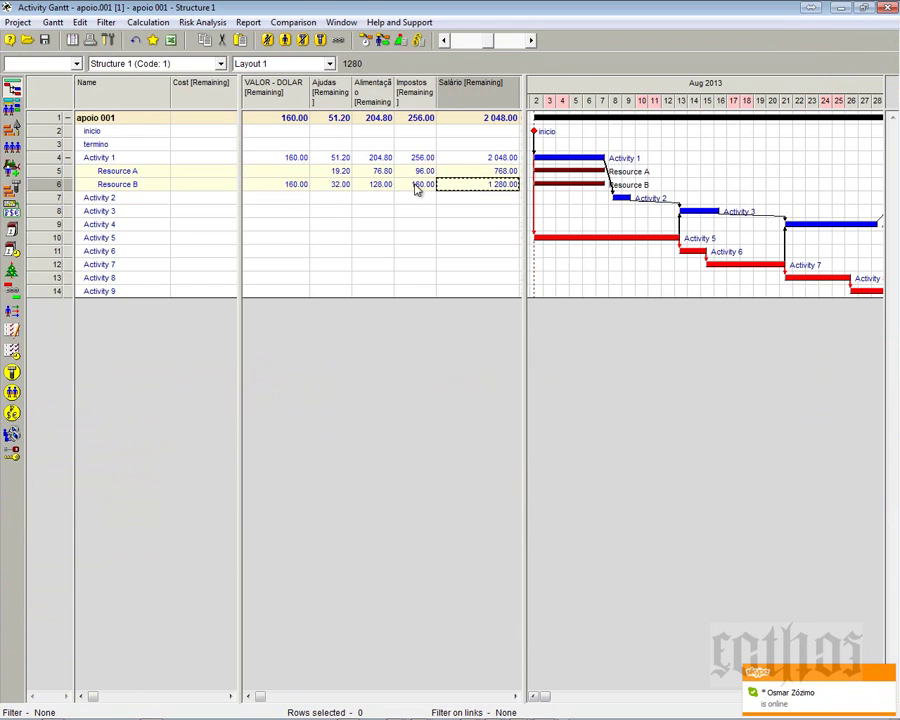
{"action": "key", "text": "Left"}
{"action": "key", "text": "Left"}
{"action": "key", "text": "Left"}
{"action": "key", "text": "Left"}
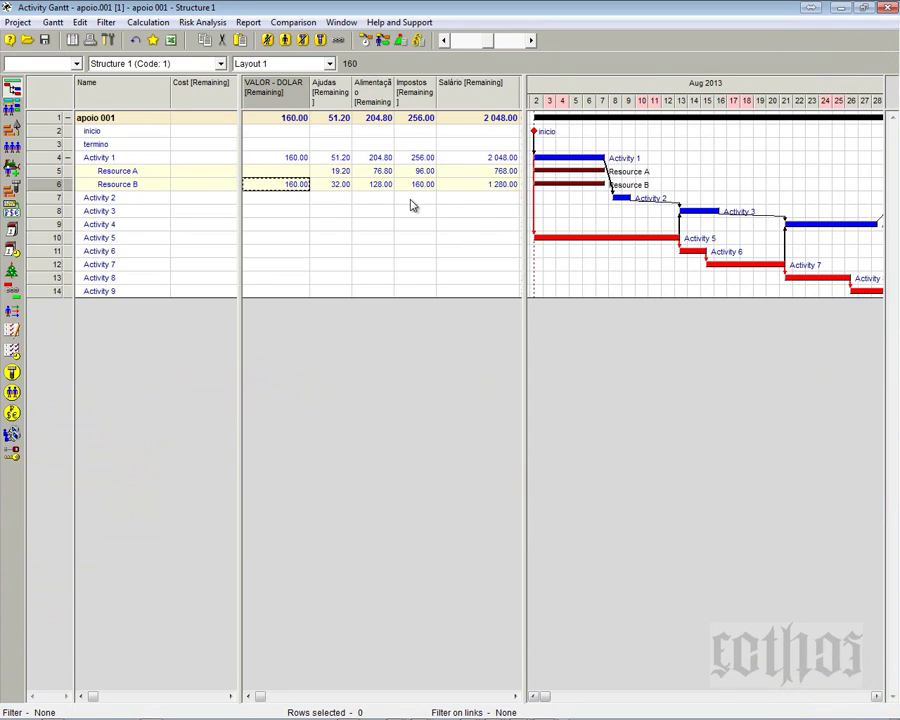
{"action": "left_click", "coordinate": [209, 100]}
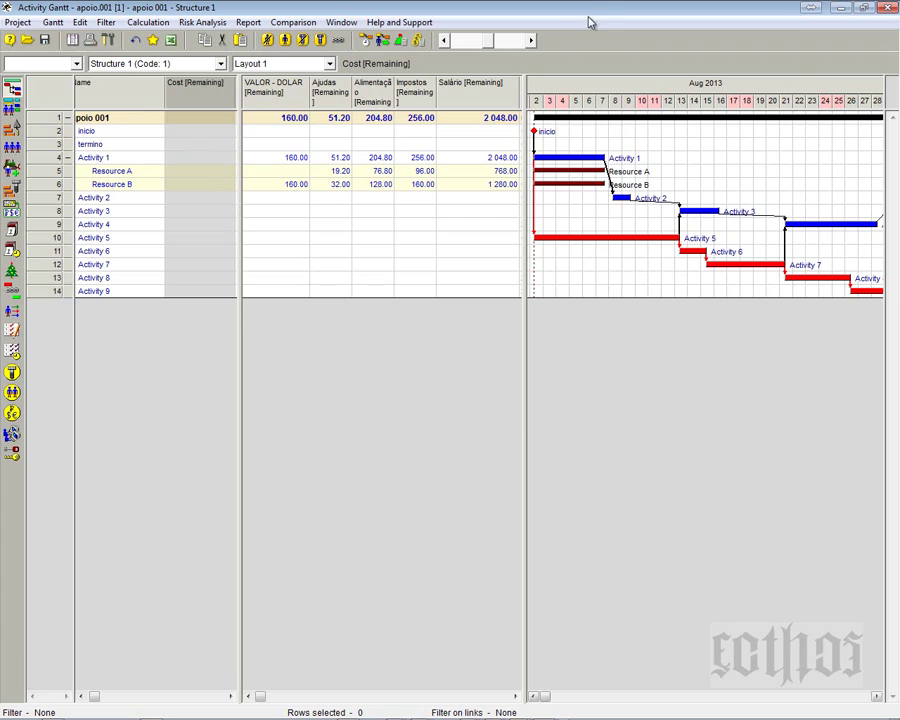
- Lower the Activity Gantt window, raise the Cost Components window over the Resources table, and add a component row after Veral - DOLAR
{"action": "left_click_drag", "start_coordinate": [586, 14], "coordinate": [555, 619]}
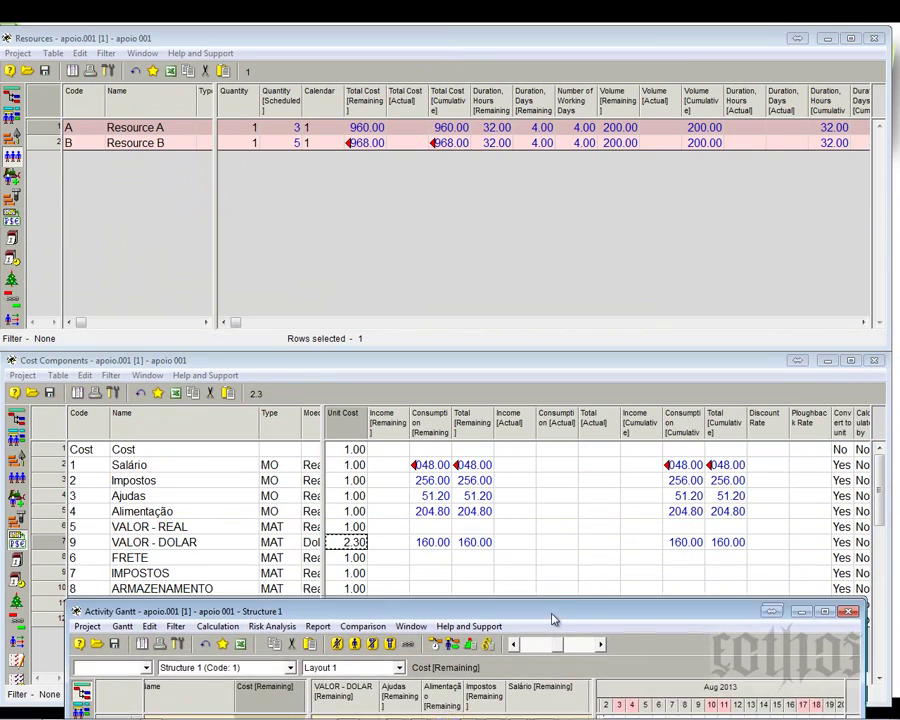
{"action": "left_click_drag", "start_coordinate": [336, 367], "coordinate": [307, 194]}
{"action": "left_click", "coordinate": [47, 423]}
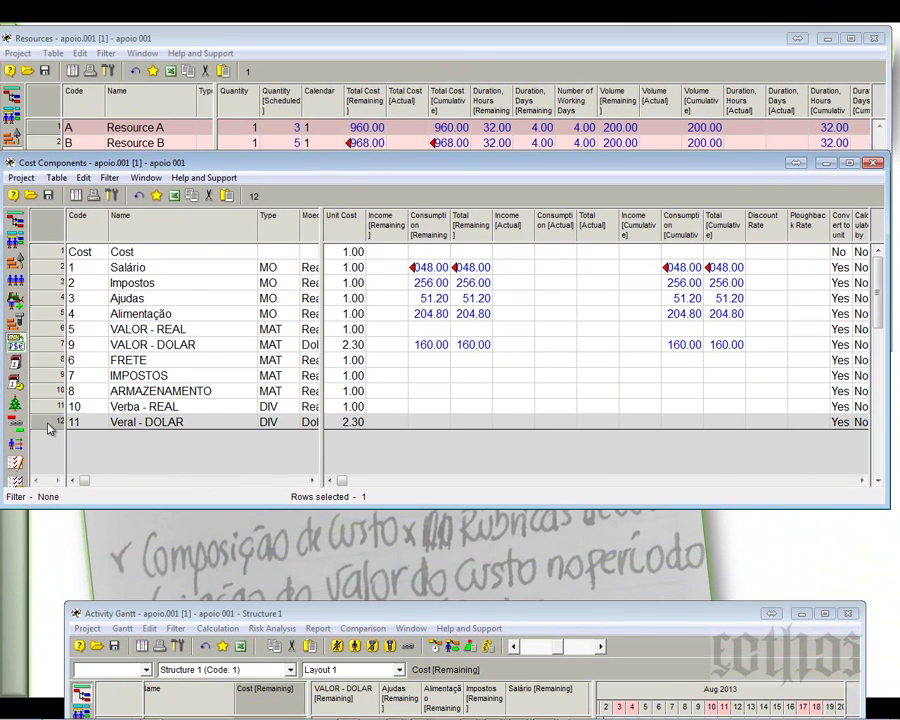
{"action": "key", "text": "Insert"}
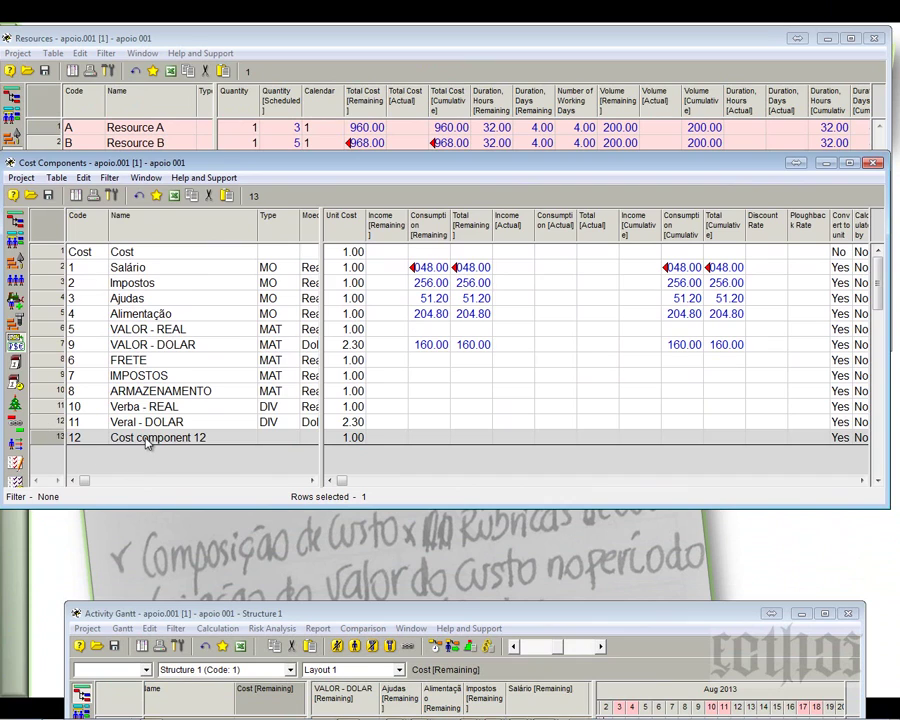
- Name the new cost component TOTALIZADOR, entirely in capital letters
{"action": "left_click", "coordinate": [147, 440]}
{"action": "type", "text": "TOTLIZADOR"}
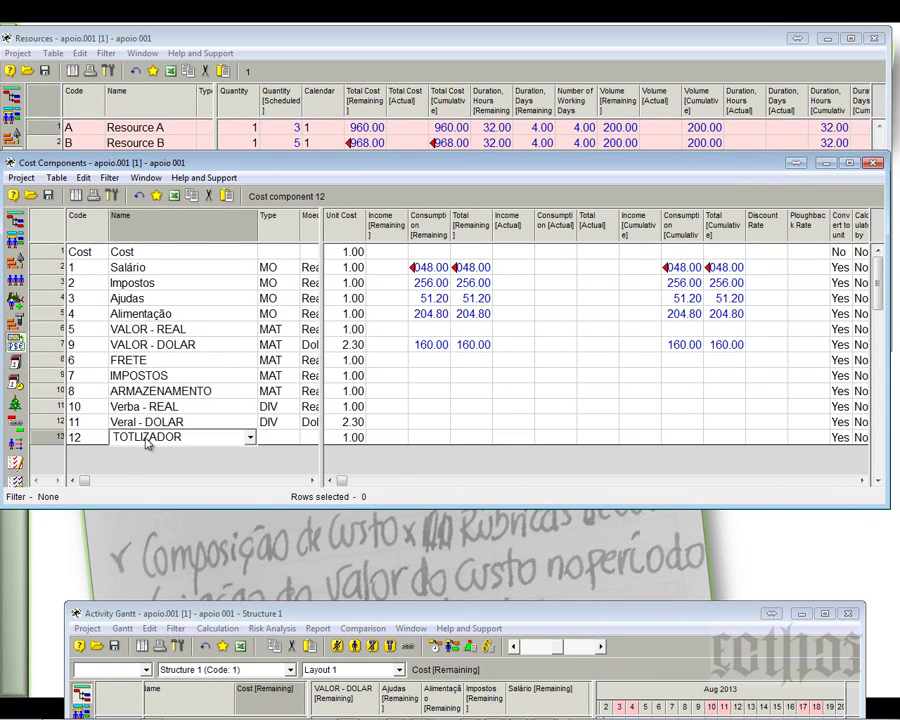
{"action": "left_click", "coordinate": [150, 408]}
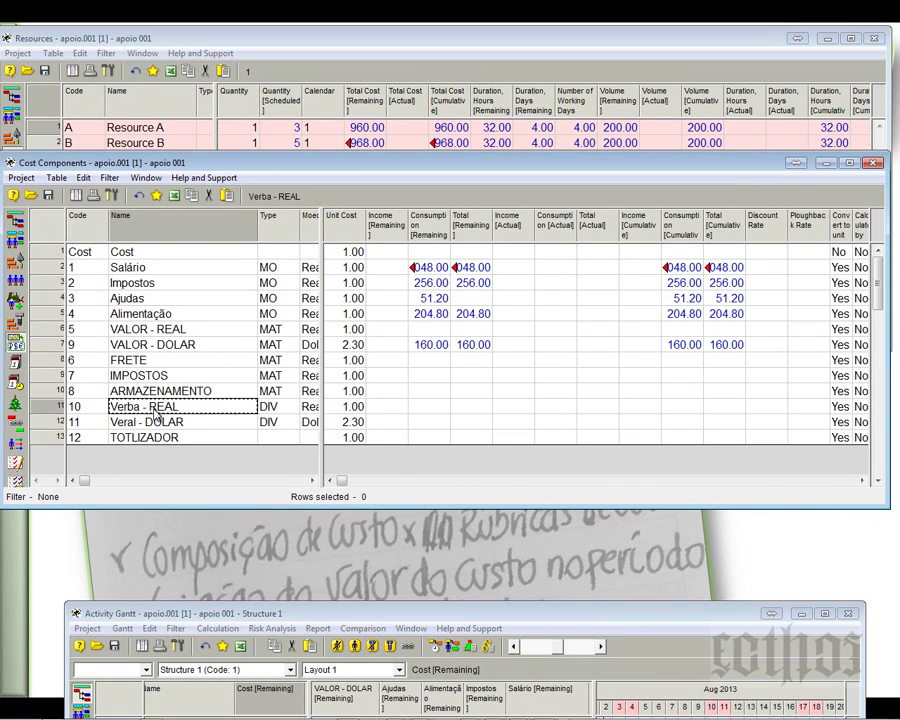
{"action": "left_click", "coordinate": [140, 440]}
{"action": "left_click", "coordinate": [137, 440]}
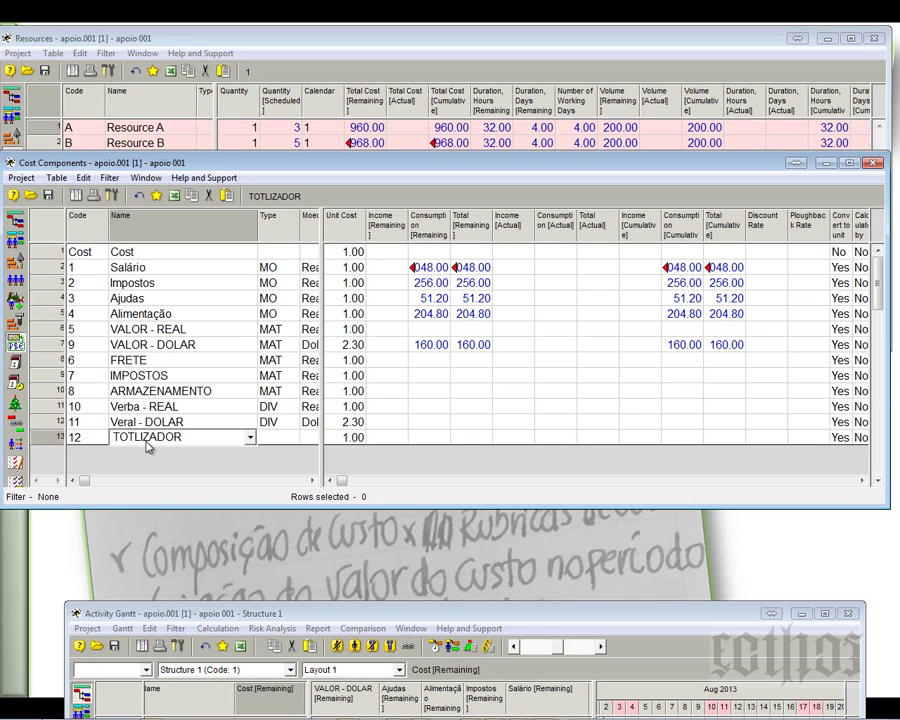
{"action": "type", "text": "a"}
{"action": "left_click", "coordinate": [200, 424]}
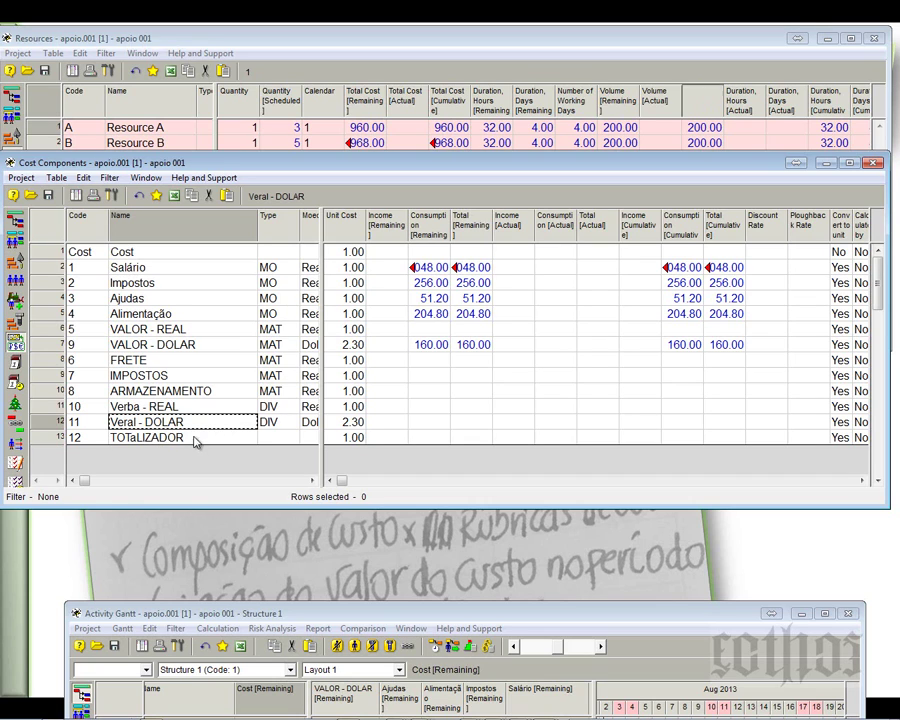
{"action": "left_click", "coordinate": [137, 437]}
{"action": "left_click", "coordinate": [134, 437]}
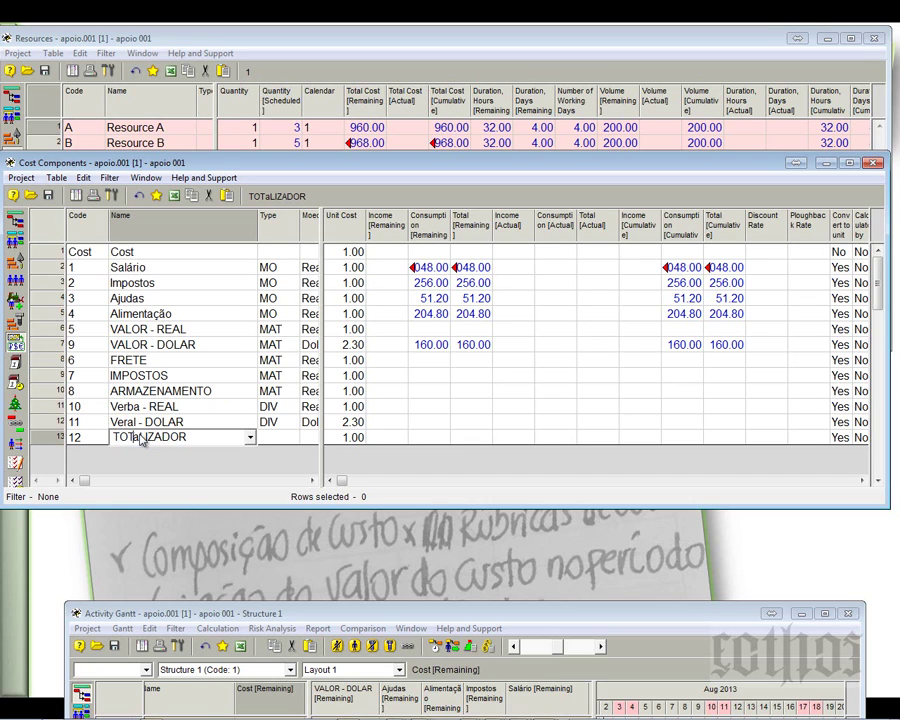
{"action": "type", "text": "A"}
{"action": "key", "text": "Delete"}
{"action": "left_click", "coordinate": [170, 407]}
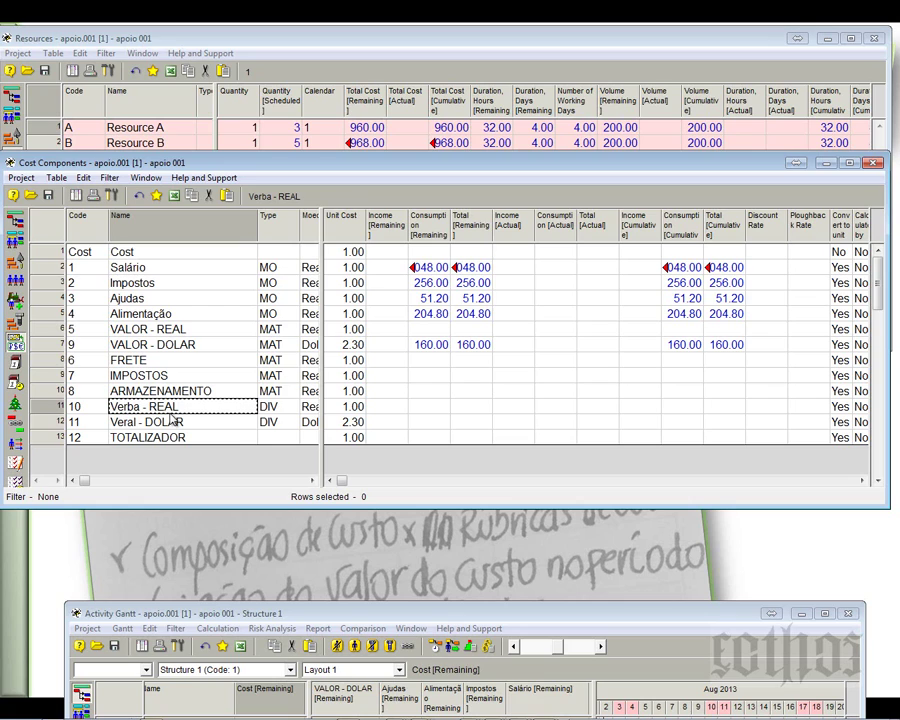
- Check the VALOR - DOLAR component, then maximize the Activity Gantt and examine each of Resource B's component costs
{"action": "left_click", "coordinate": [190, 345]}
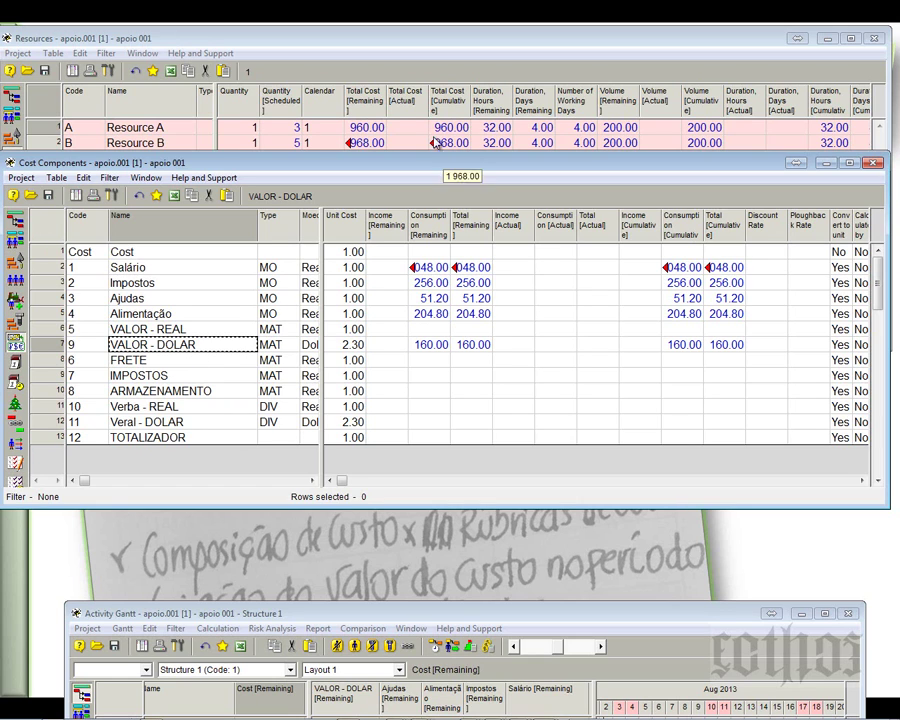
{"action": "double_click", "coordinate": [552, 612]}
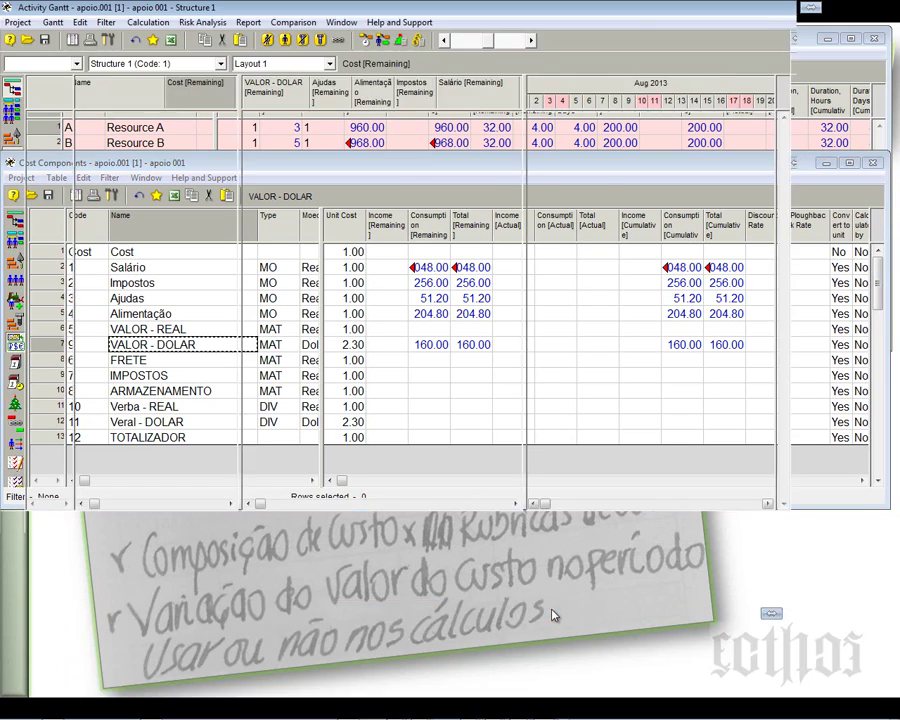
{"action": "left_click", "coordinate": [277, 186]}
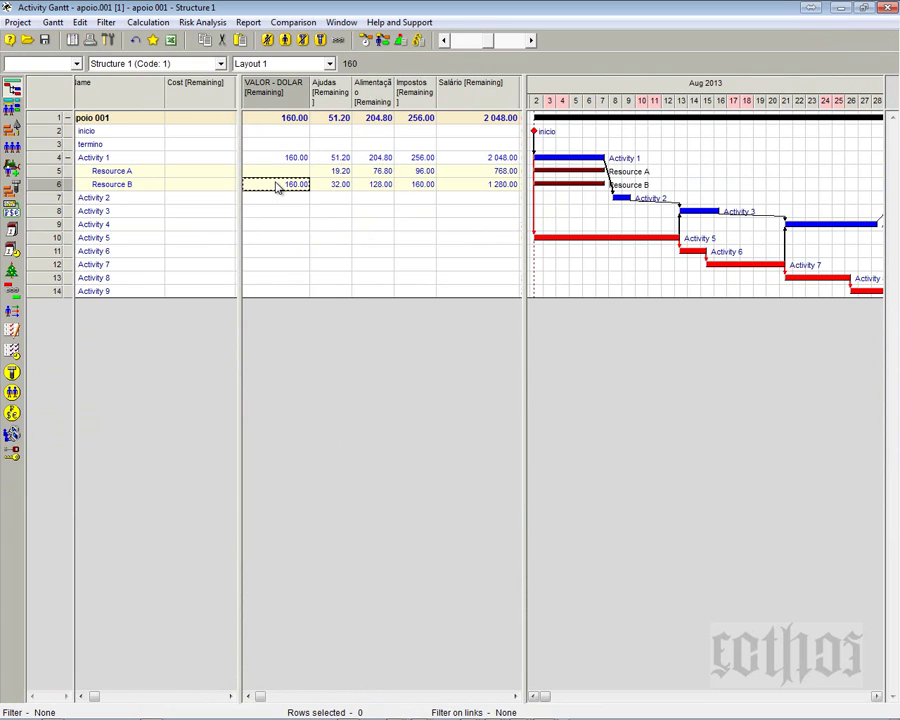
{"action": "left_click", "coordinate": [508, 188]}
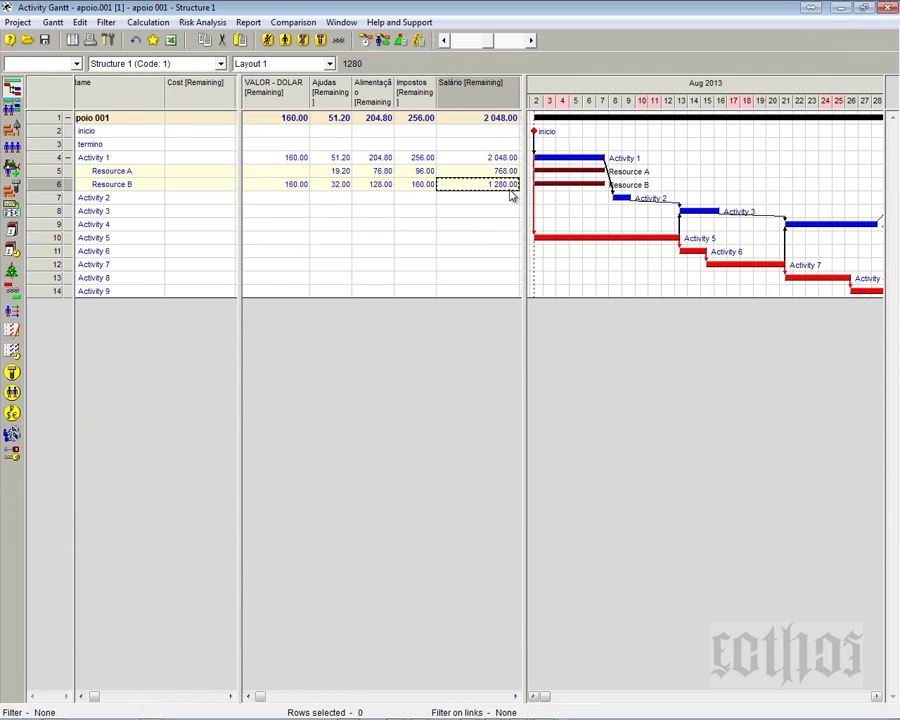
{"action": "left_click", "coordinate": [416, 188]}
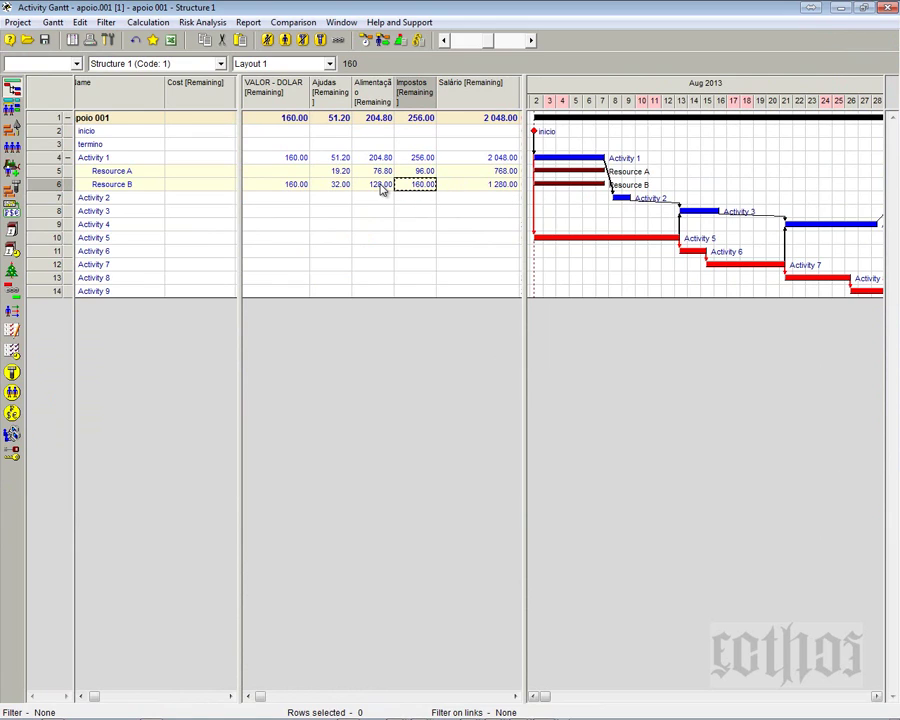
{"action": "left_click", "coordinate": [372, 189]}
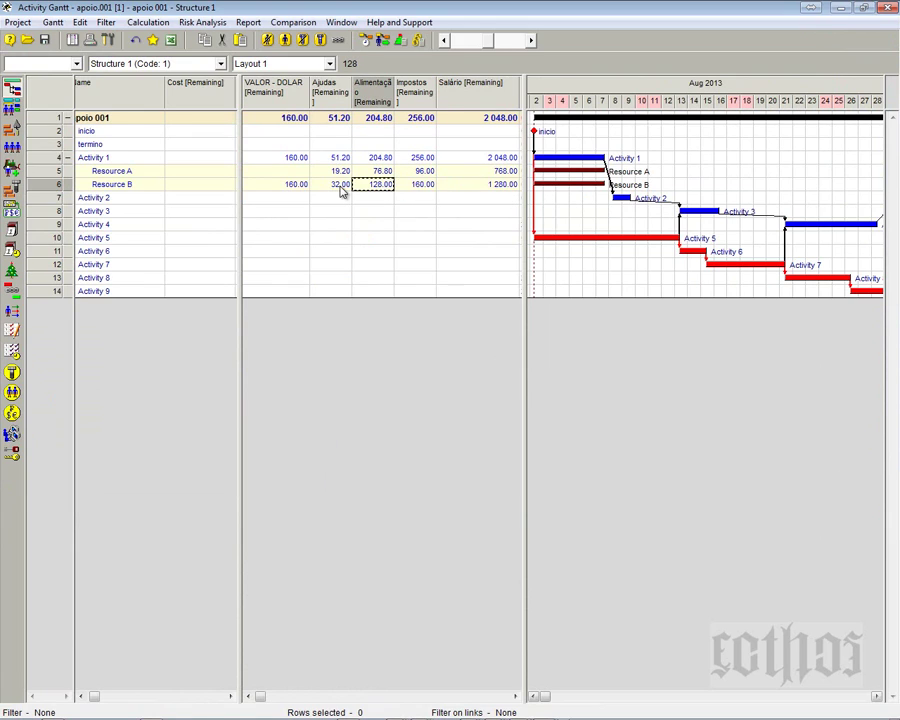
{"action": "left_click", "coordinate": [330, 189]}
{"action": "left_click", "coordinate": [294, 190]}
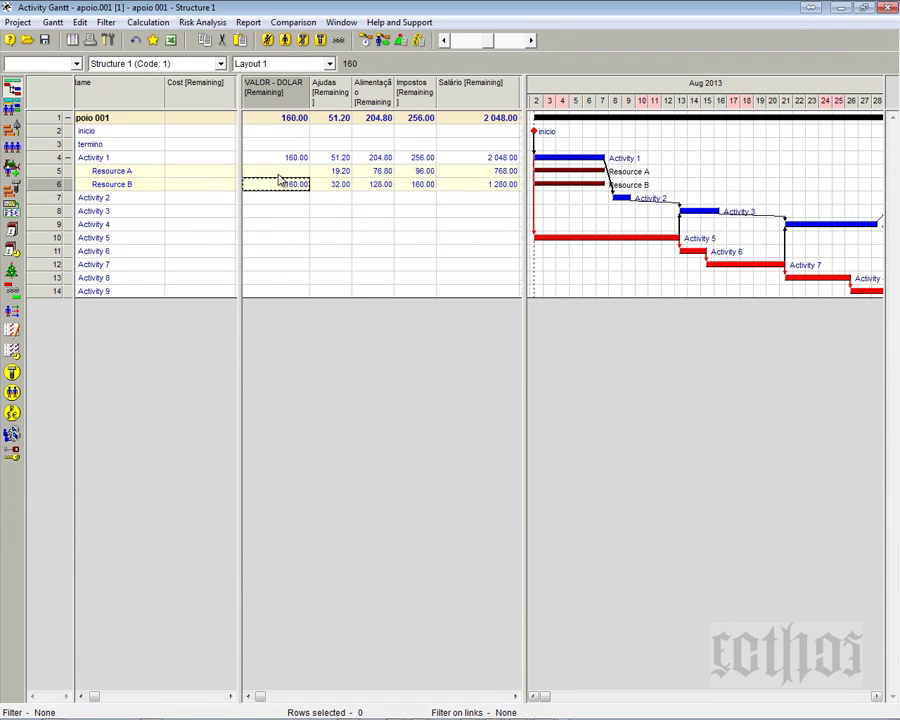
- Show the Quantity column before VALOR - DOLAR in the Gantt table and check Resource B's quantity
{"action": "right_click", "coordinate": [278, 92]}
{"action": "left_click", "coordinate": [326, 98]}
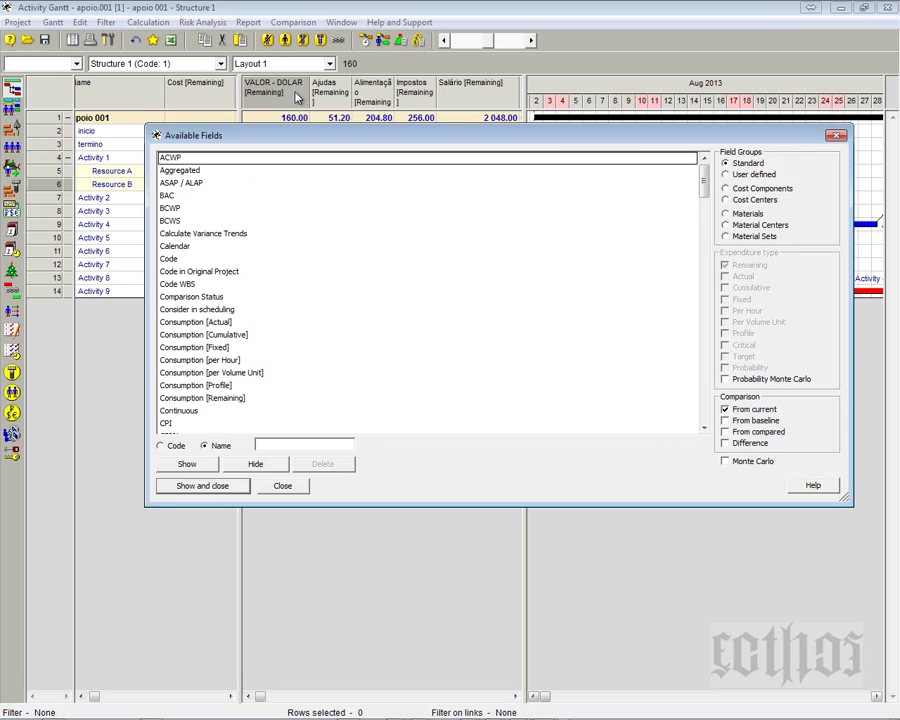
{"action": "type", "text": "q"}
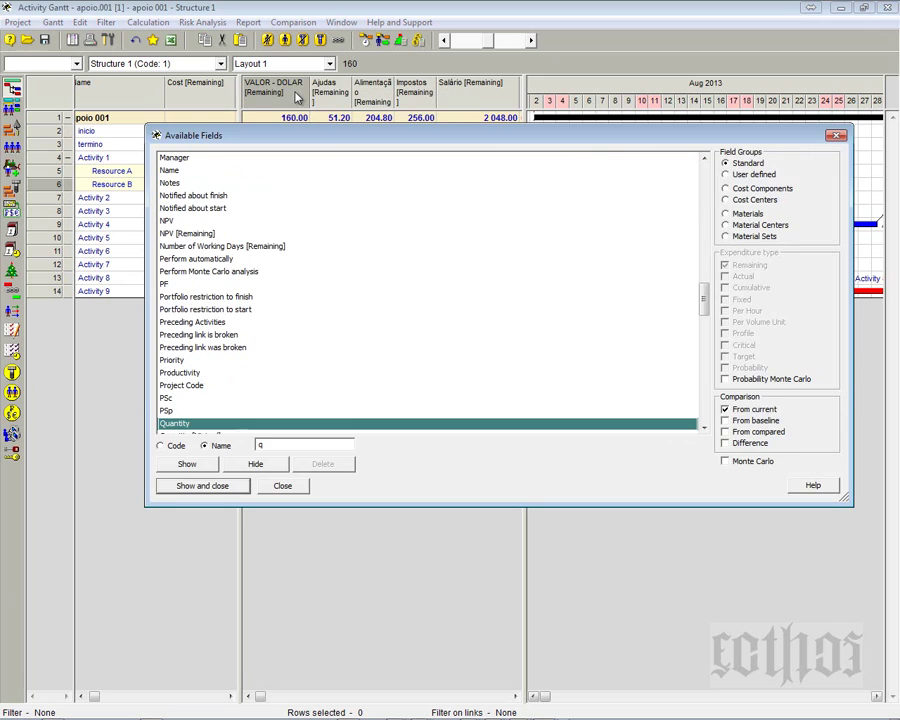
{"action": "left_click", "coordinate": [222, 485]}
{"action": "left_click", "coordinate": [271, 185]}
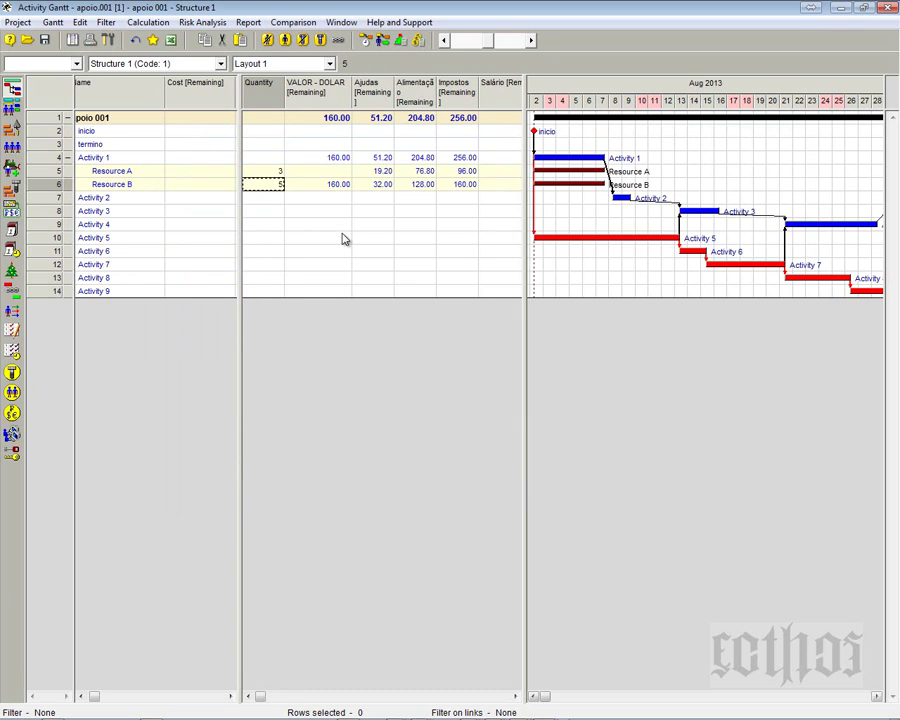
- Show the Duration, Days [Remaining] column between Quantity and VALOR - DOLAR in the Gantt table
{"action": "right_click", "coordinate": [312, 89]}
{"action": "left_click", "coordinate": [326, 95]}
{"action": "type", "text": "d"}
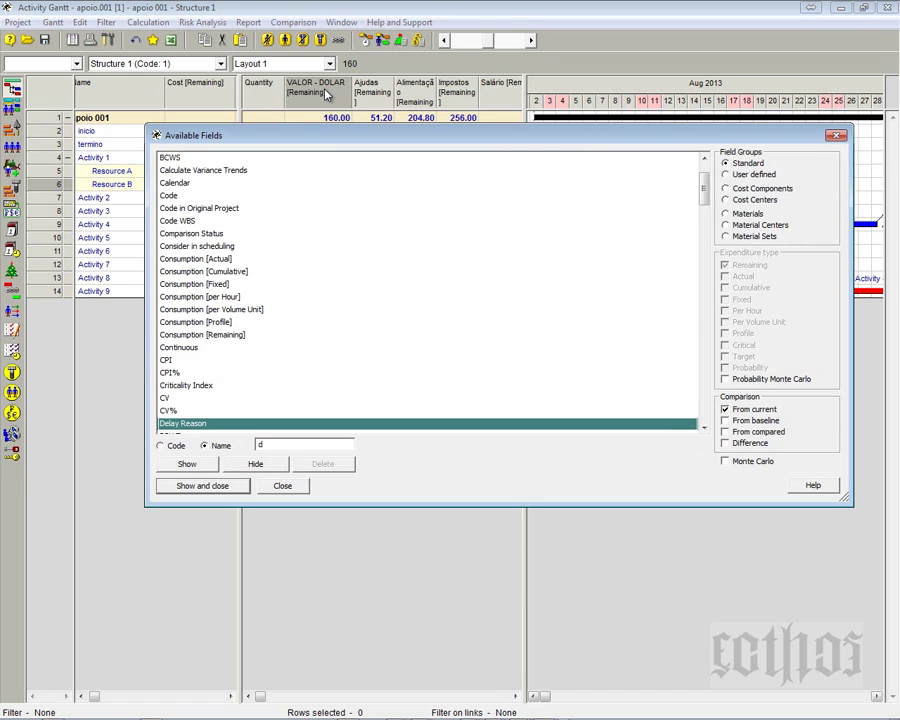
{"action": "scroll", "coordinate": [250, 398], "scroll_direction": "down", "scroll_amount": 2}
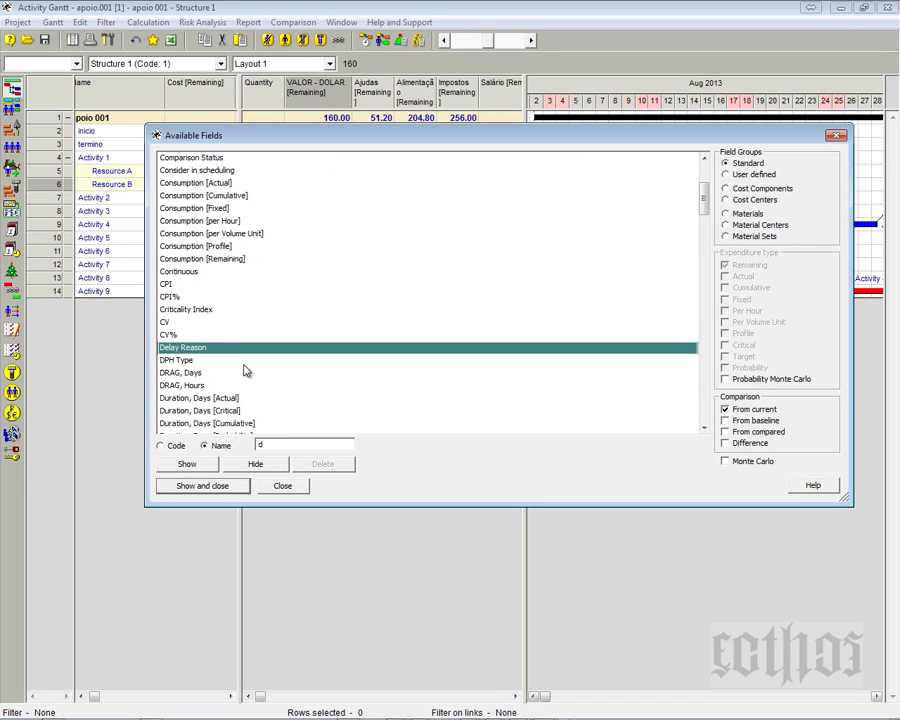
{"action": "left_click", "coordinate": [221, 424]}
{"action": "scroll", "coordinate": [221, 428], "scroll_direction": "down", "scroll_amount": 1}
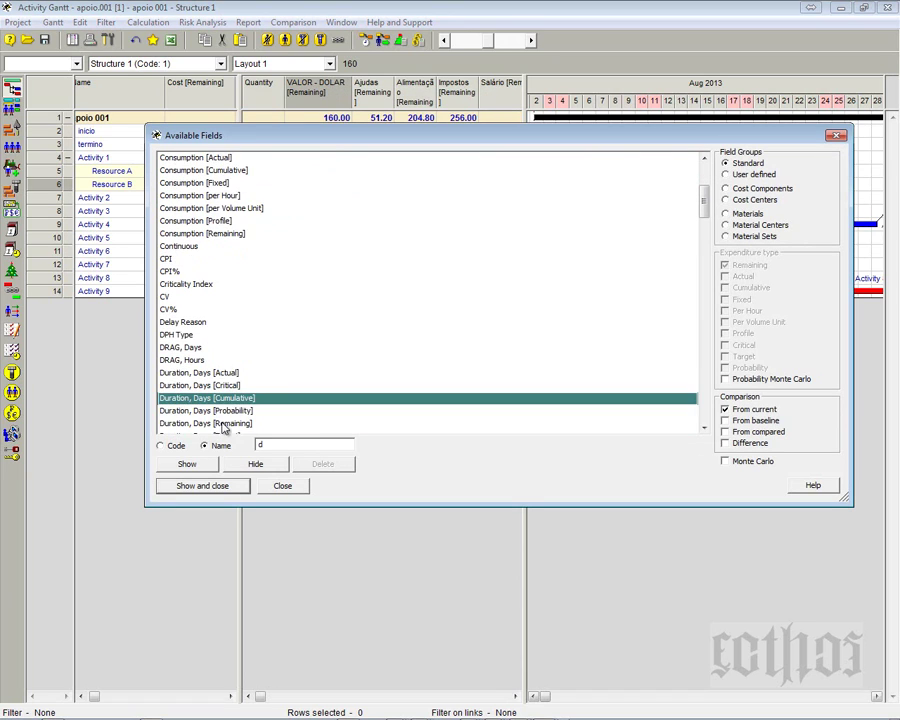
{"action": "left_click", "coordinate": [221, 424]}
{"action": "left_click", "coordinate": [205, 486]}
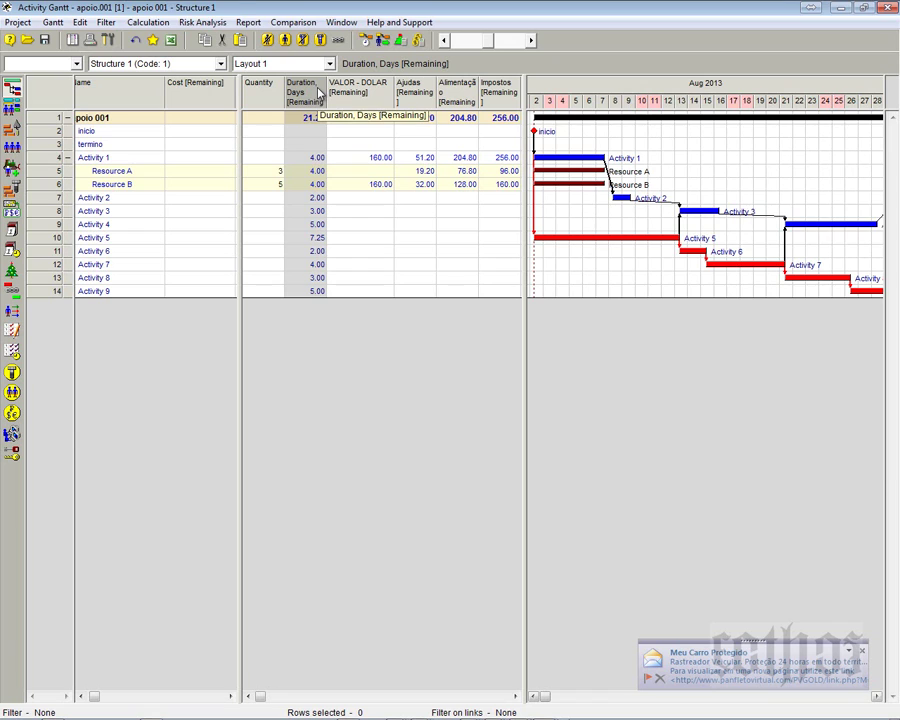
- Show the Duration, Hours [Remaining] column before Duration, Days [Remaining] in the Gantt table
{"action": "double_click", "coordinate": [320, 92]}
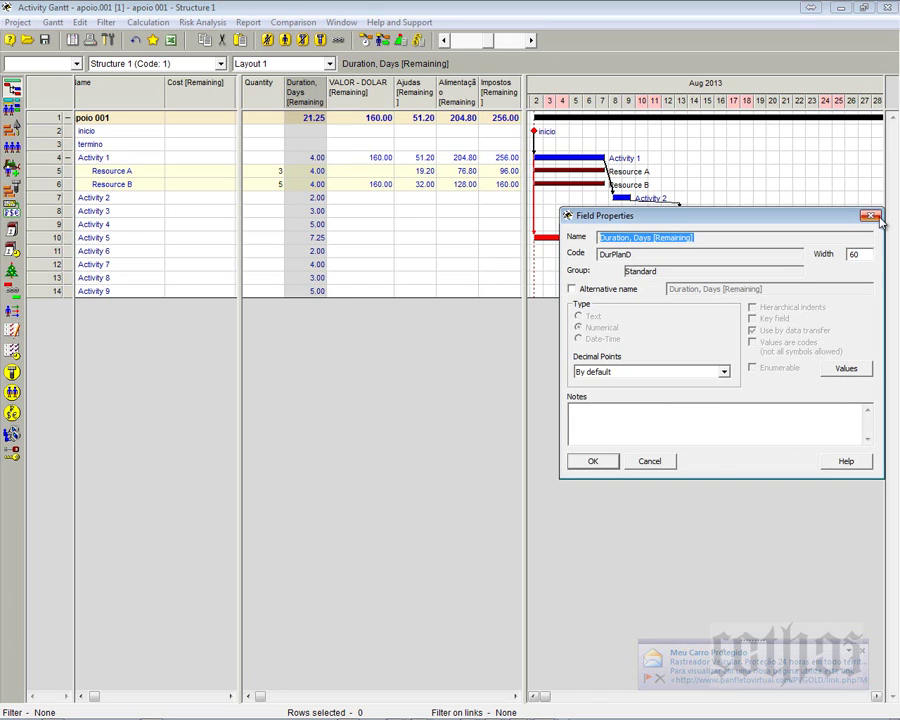
{"action": "left_click", "coordinate": [876, 218]}
{"action": "right_click", "coordinate": [318, 90]}
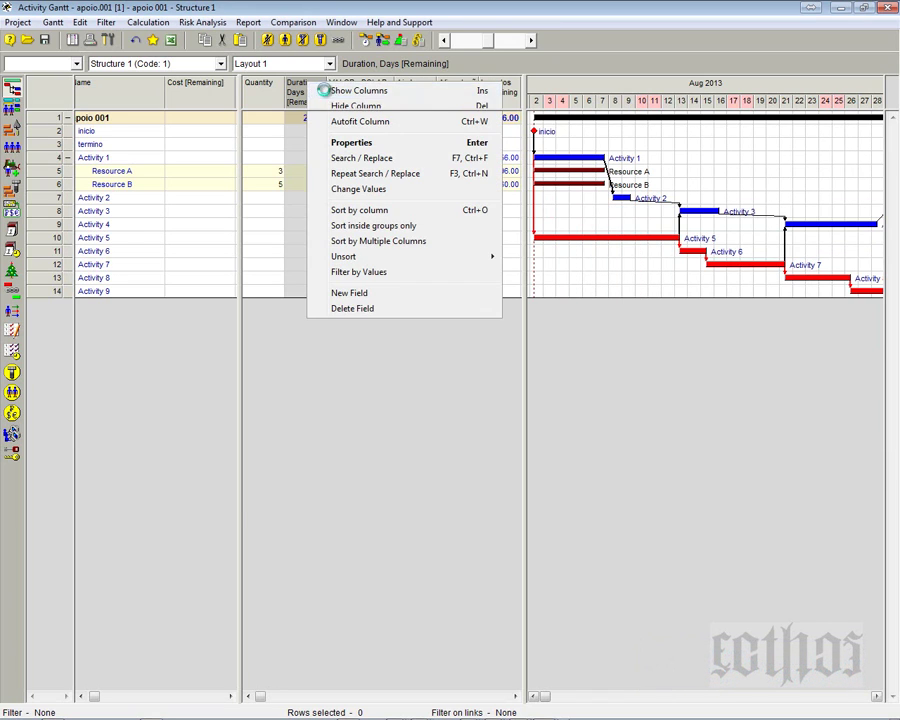
{"action": "left_click", "coordinate": [323, 90]}
{"action": "type", "text": "d"}
{"action": "scroll", "coordinate": [344, 349], "scroll_direction": "down", "scroll_amount": 2}
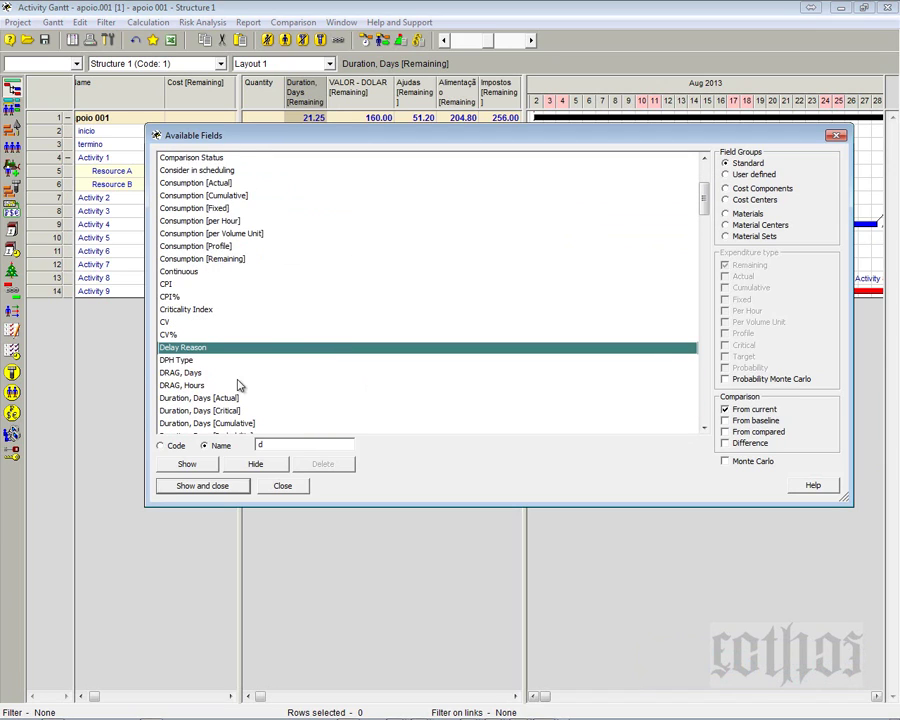
{"action": "scroll", "coordinate": [240, 385], "scroll_direction": "down", "scroll_amount": 2}
{"action": "scroll", "coordinate": [233, 388], "scroll_direction": "down", "scroll_amount": 1}
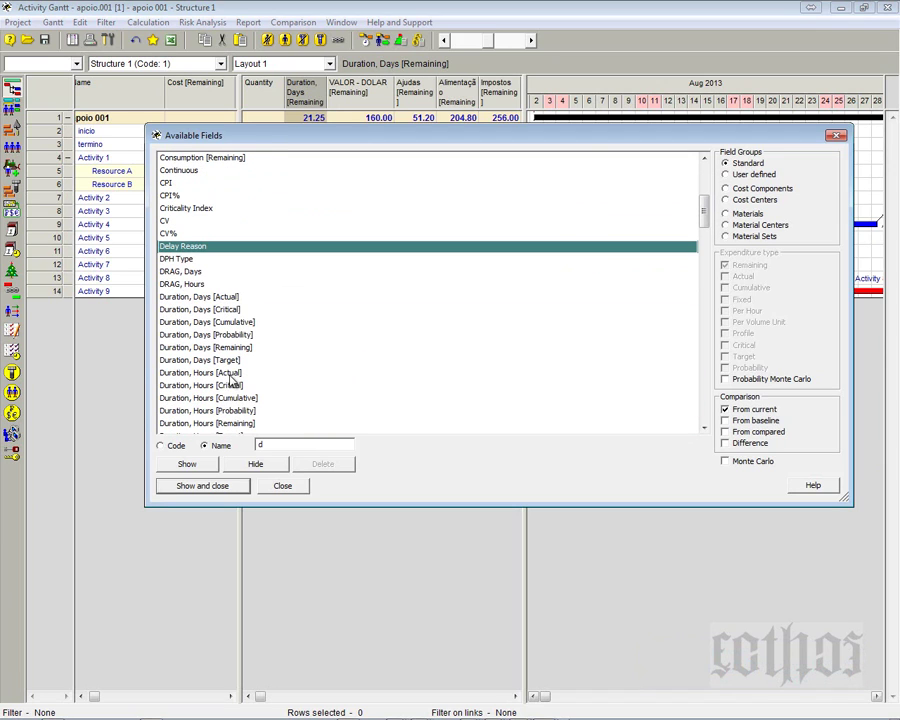
{"action": "left_click", "coordinate": [238, 422]}
{"action": "left_click", "coordinate": [230, 484]}
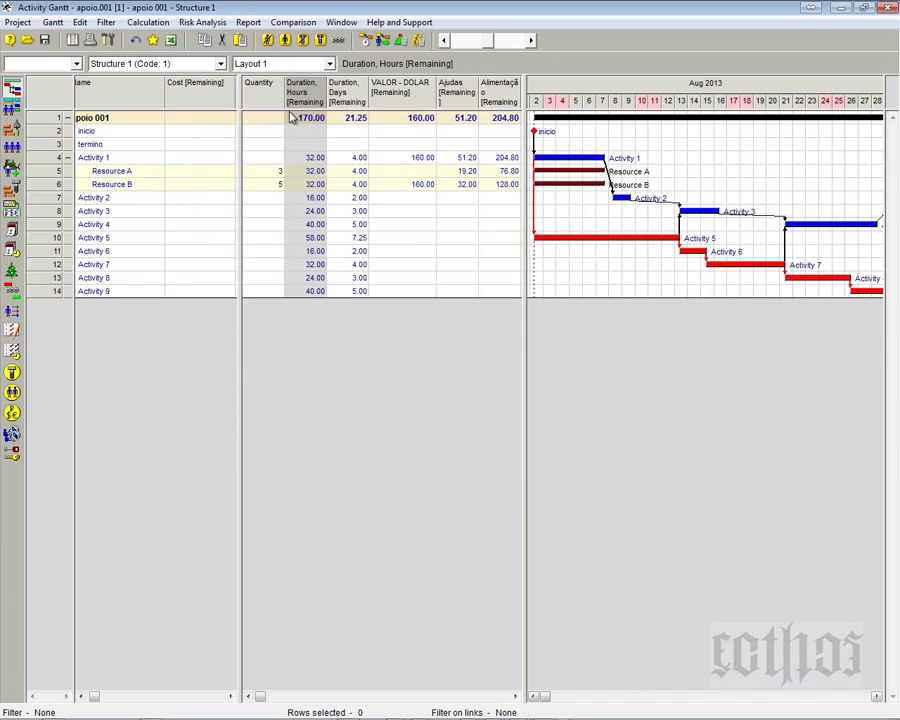
- Remove the Duration, Days [Remaining] column from the Activity Gantt table
{"action": "left_click", "coordinate": [350, 118]}
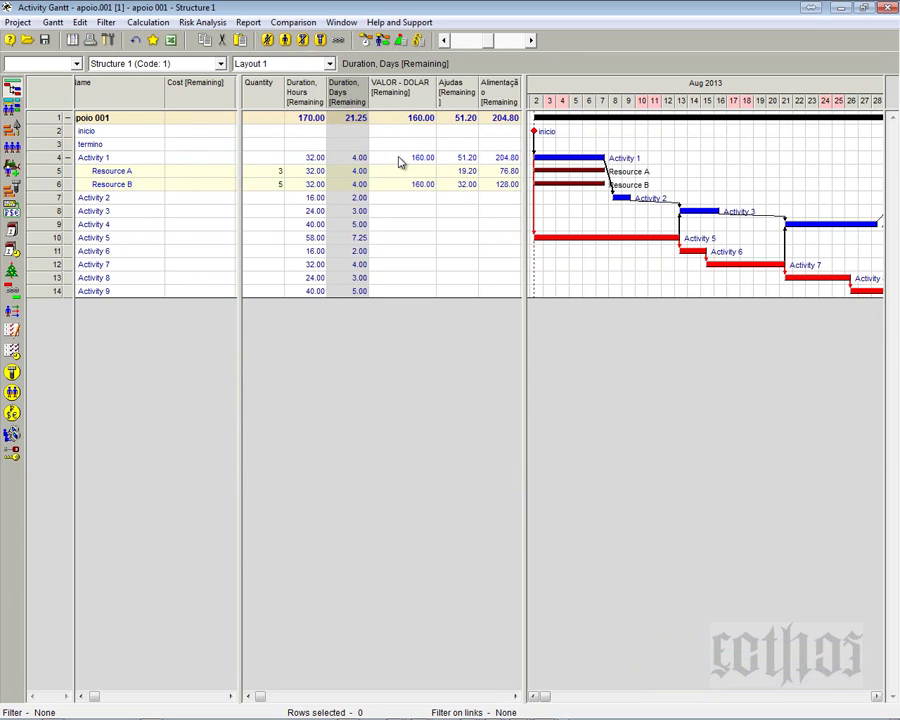
{"action": "key", "text": "Delete"}
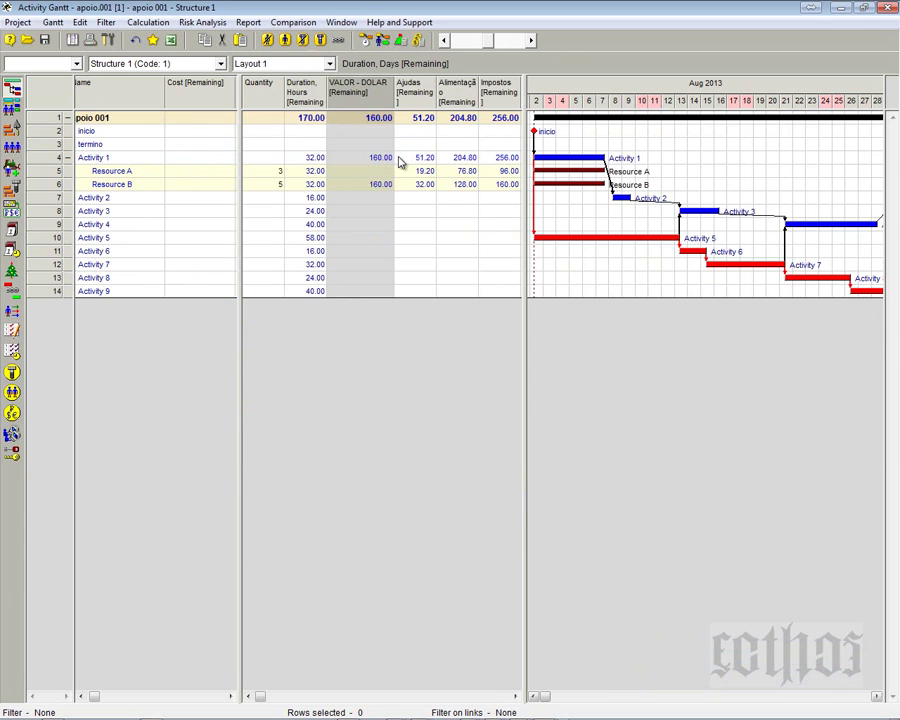
- Examine how Resource B's quantity and duration in hours relate to its VALOR - DOLAR and Ajudas amounts under Activity 1
{"action": "left_click", "coordinate": [280, 188]}
{"action": "type", "text": "5"}
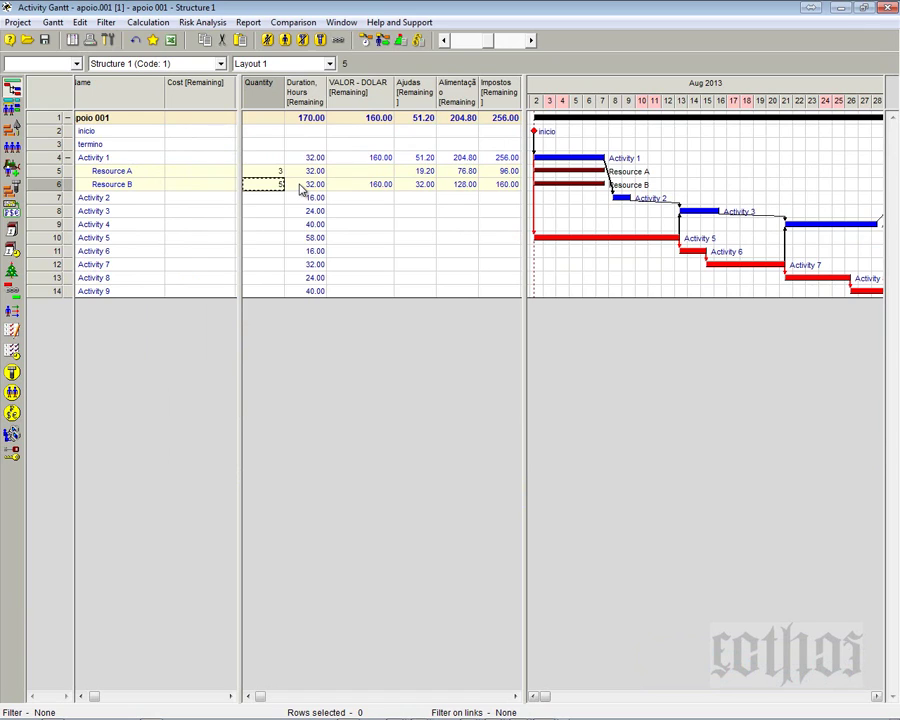
{"action": "left_click", "coordinate": [300, 188]}
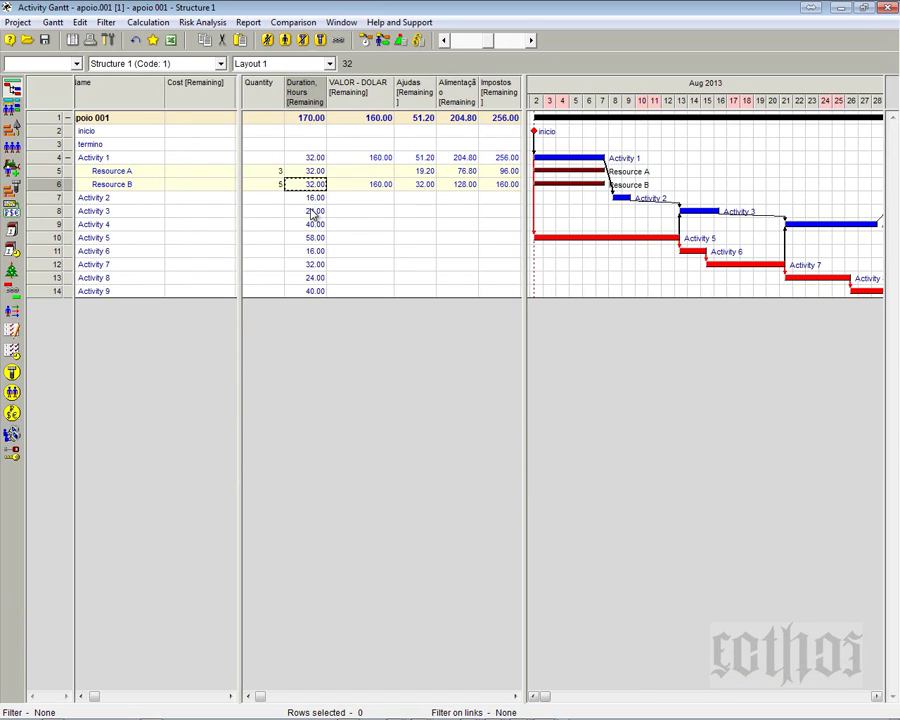
{"action": "mouse_move", "coordinate": [598, 183]}
{"action": "left_click", "coordinate": [276, 184]}
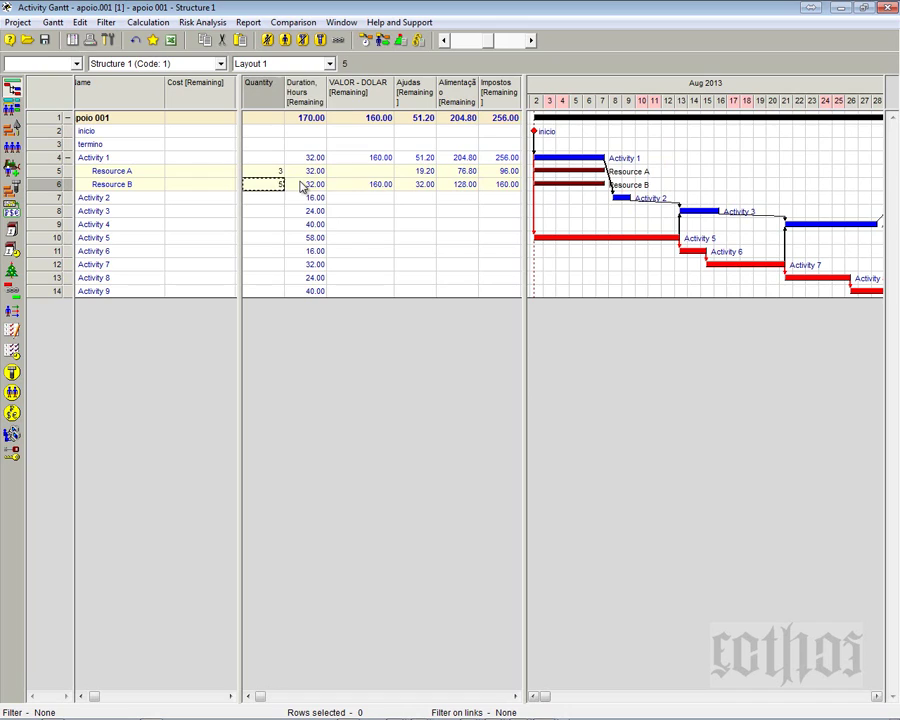
{"action": "left_click", "coordinate": [302, 183]}
{"action": "left_click", "coordinate": [270, 186]}
{"action": "left_click", "coordinate": [350, 186]}
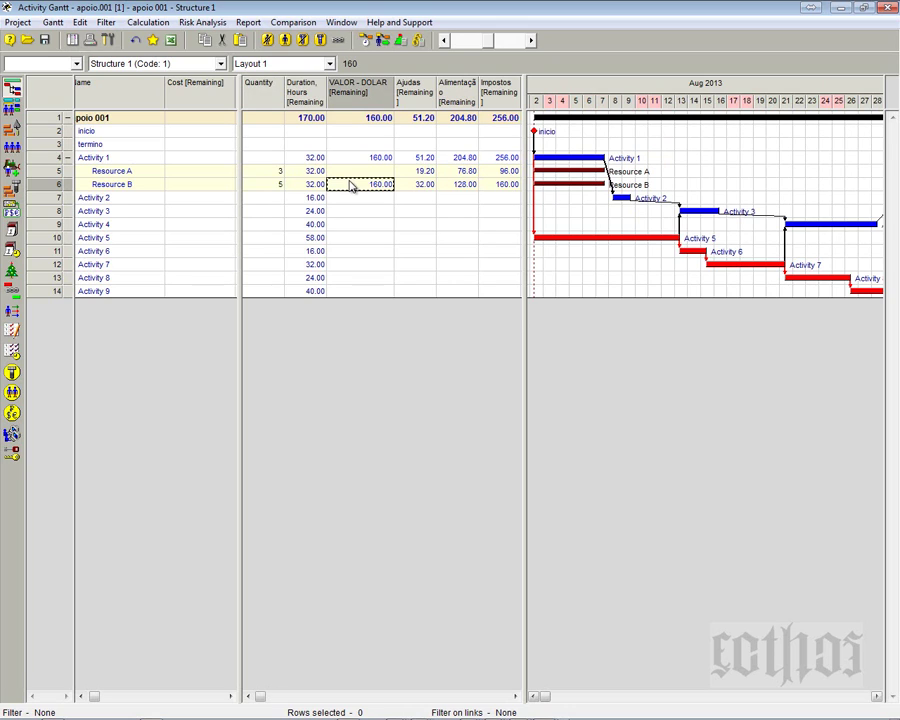
{"action": "left_click", "coordinate": [143, 187]}
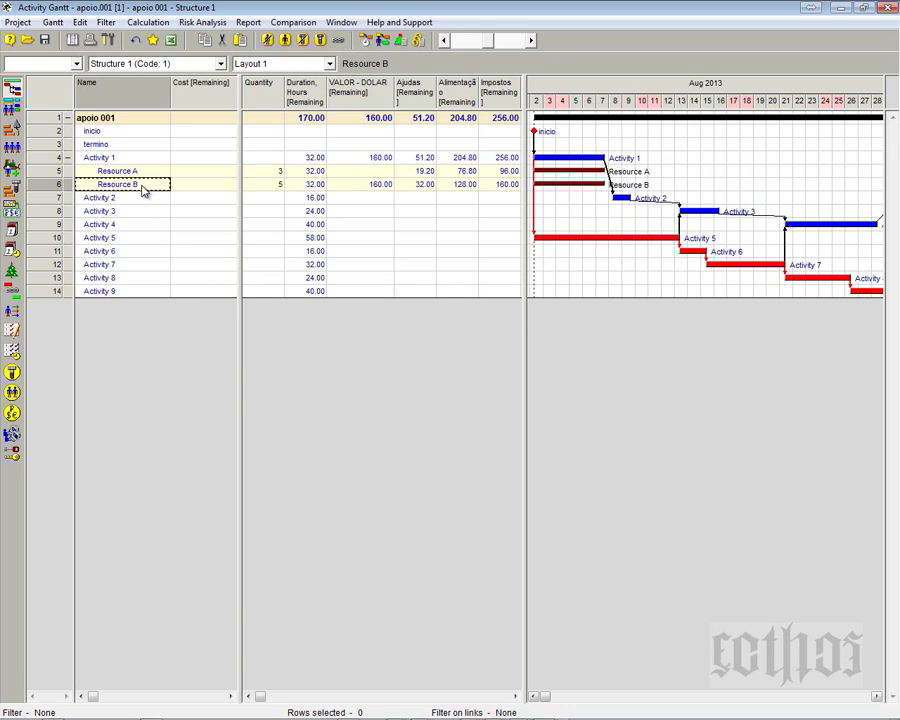
{"action": "left_click", "coordinate": [278, 187]}
{"action": "left_click", "coordinate": [311, 187]}
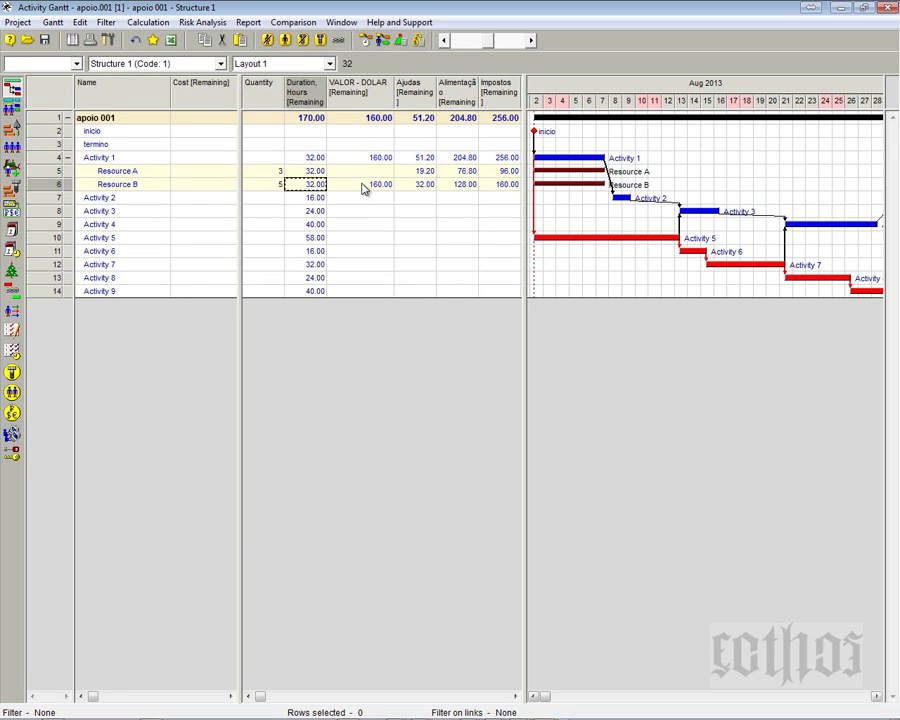
{"action": "left_click", "coordinate": [364, 190]}
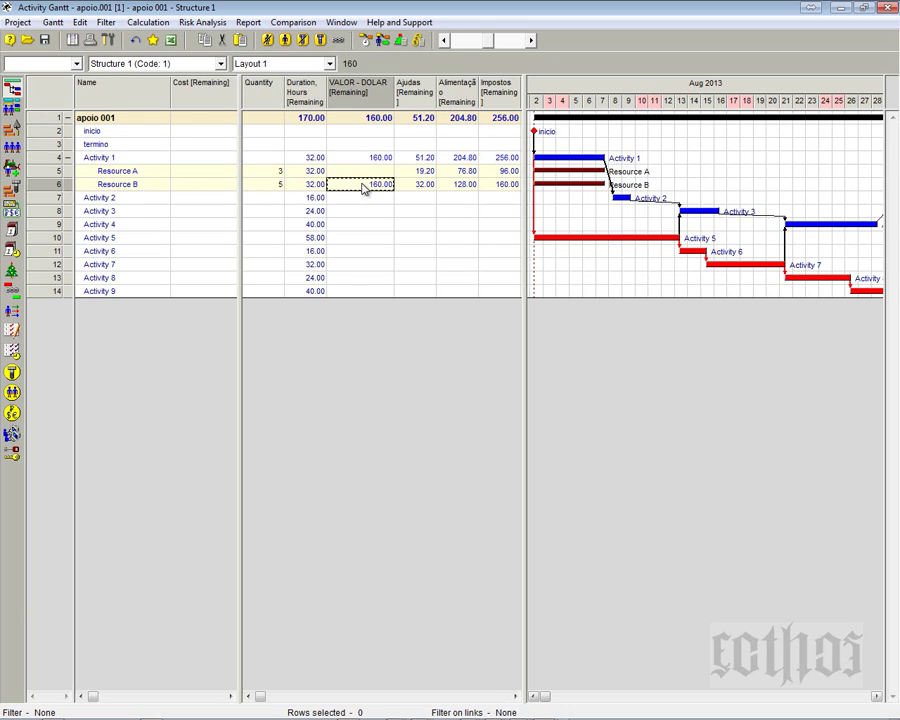
{"action": "left_click", "coordinate": [427, 190]}
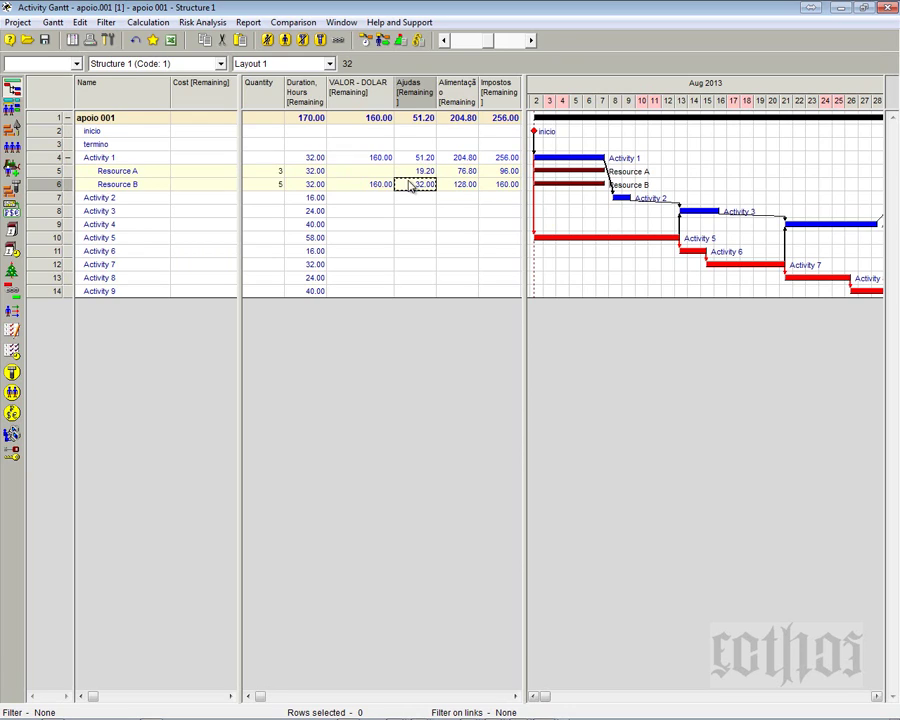
{"action": "left_click", "coordinate": [310, 185]}
{"action": "left_click", "coordinate": [412, 187]}
- Widen the table area up to the Start column and compare Resource B's Salário, VALOR - DOLAR and Ajudas amounts
{"action": "left_click_drag", "start_coordinate": [526, 165], "coordinate": [658, 165]}
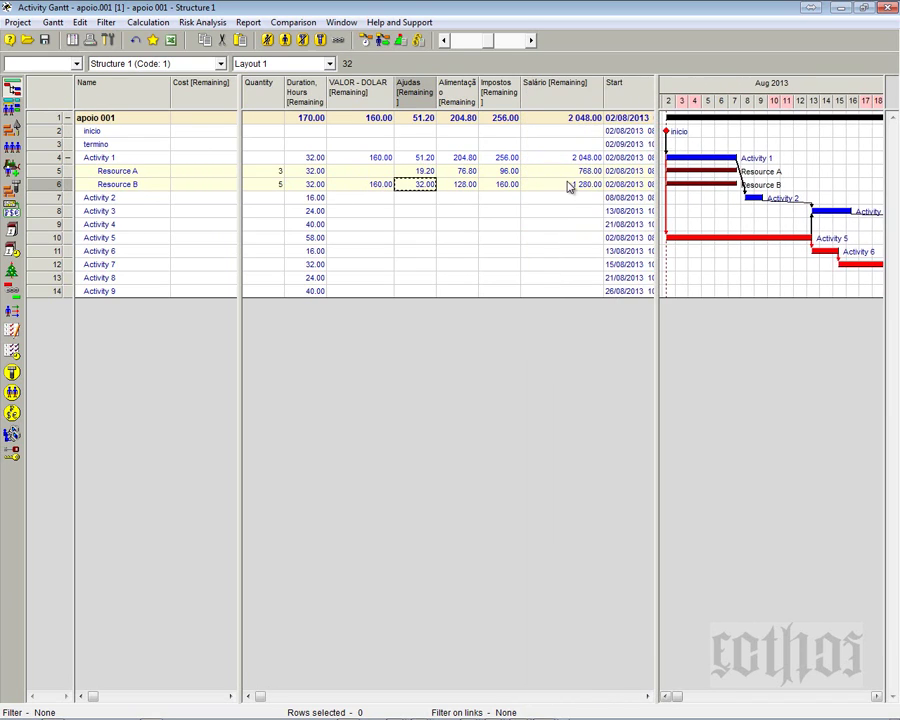
{"action": "left_click", "coordinate": [578, 186]}
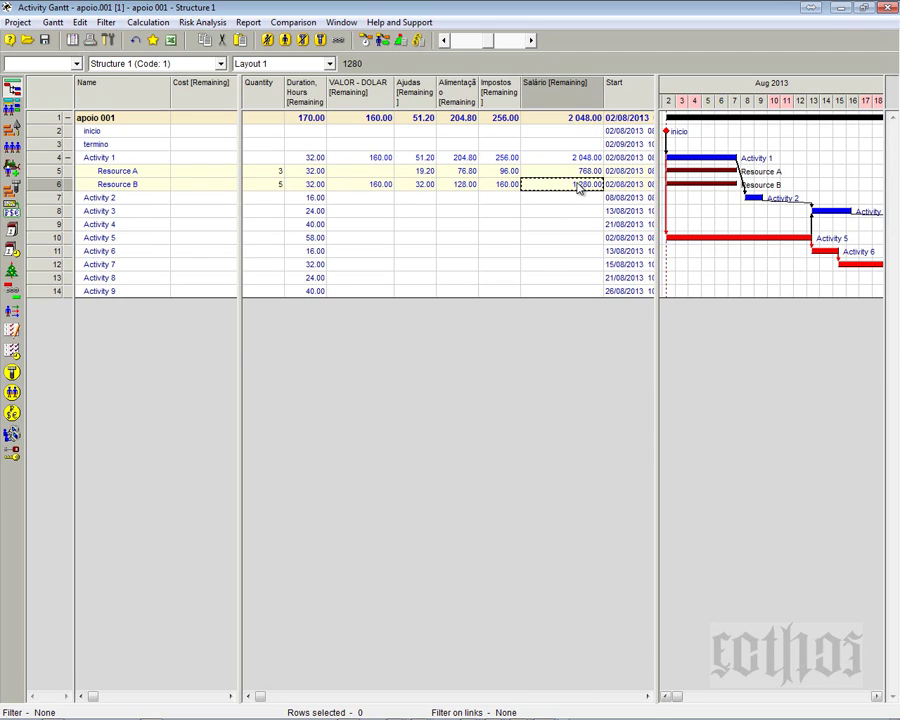
{"action": "left_click", "coordinate": [352, 96]}
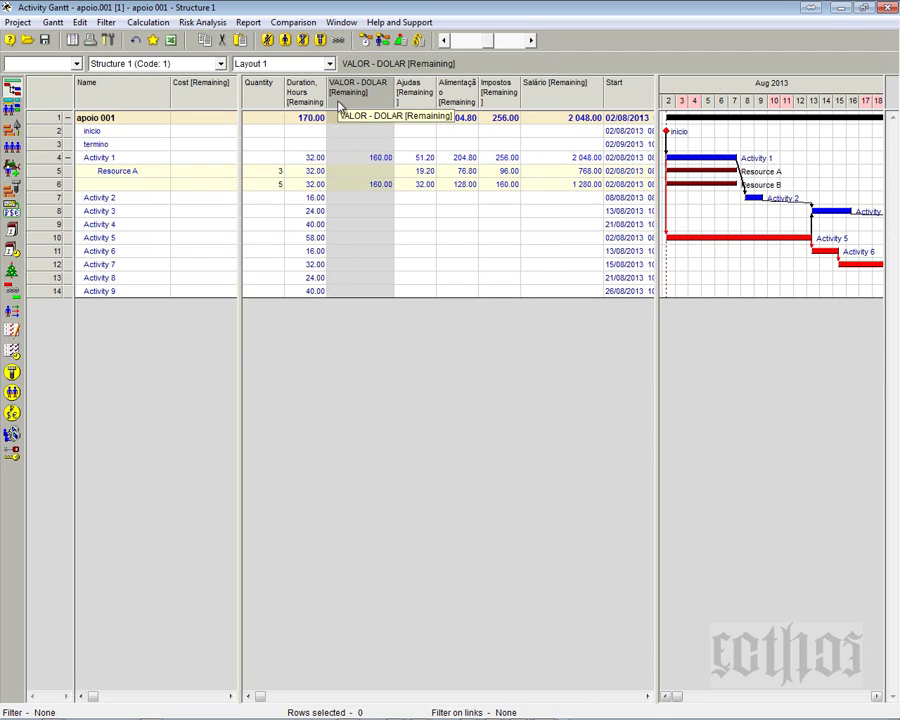
{"action": "left_click", "coordinate": [356, 187]}
{"action": "left_click", "coordinate": [415, 95]}
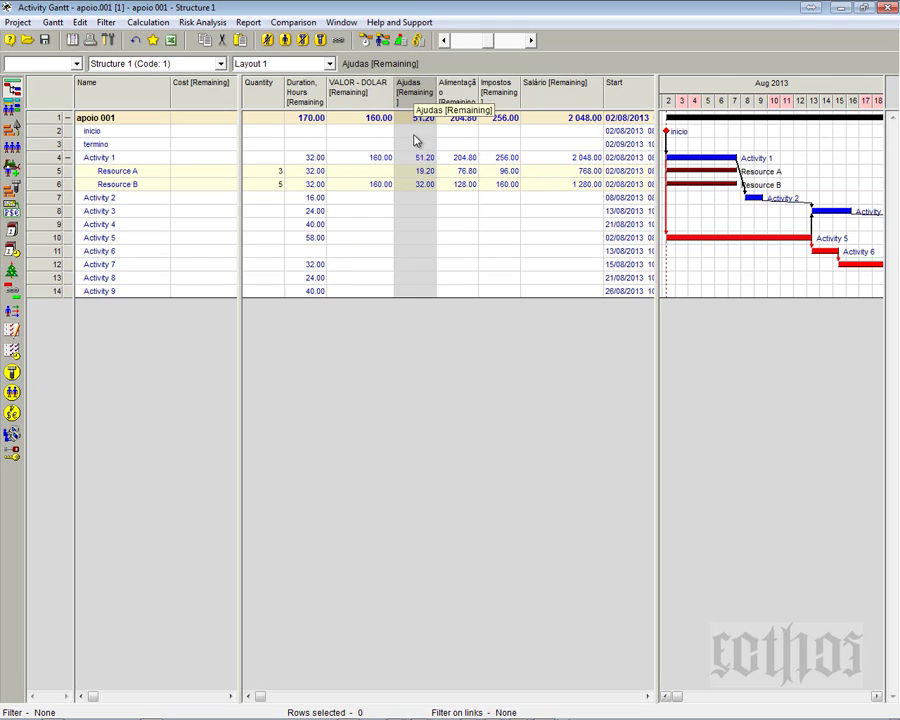
{"action": "left_click", "coordinate": [419, 187]}
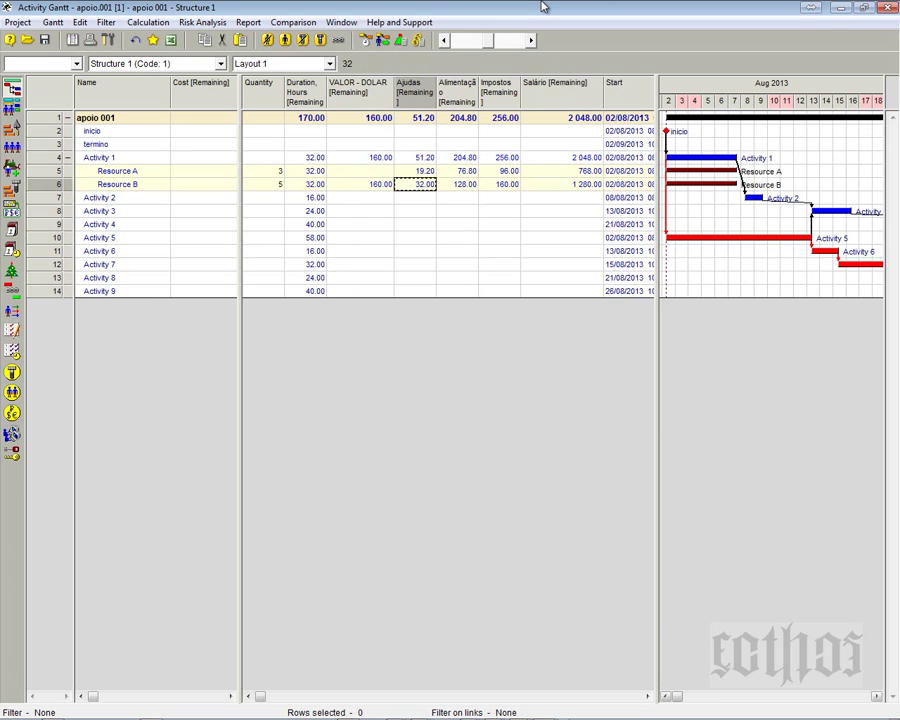
- Restore the Activity Gantt window to a smaller size and arrange the Cost Components window above it so both tables are readable
{"action": "double_click", "coordinate": [541, 7]}
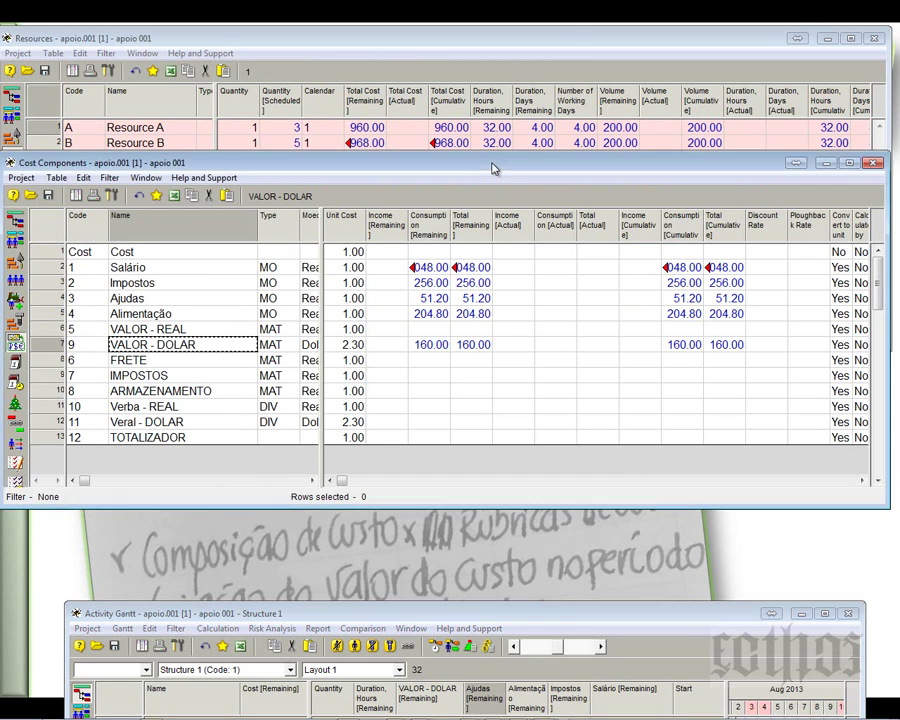
{"action": "left_click_drag", "start_coordinate": [492, 168], "coordinate": [504, 249]}
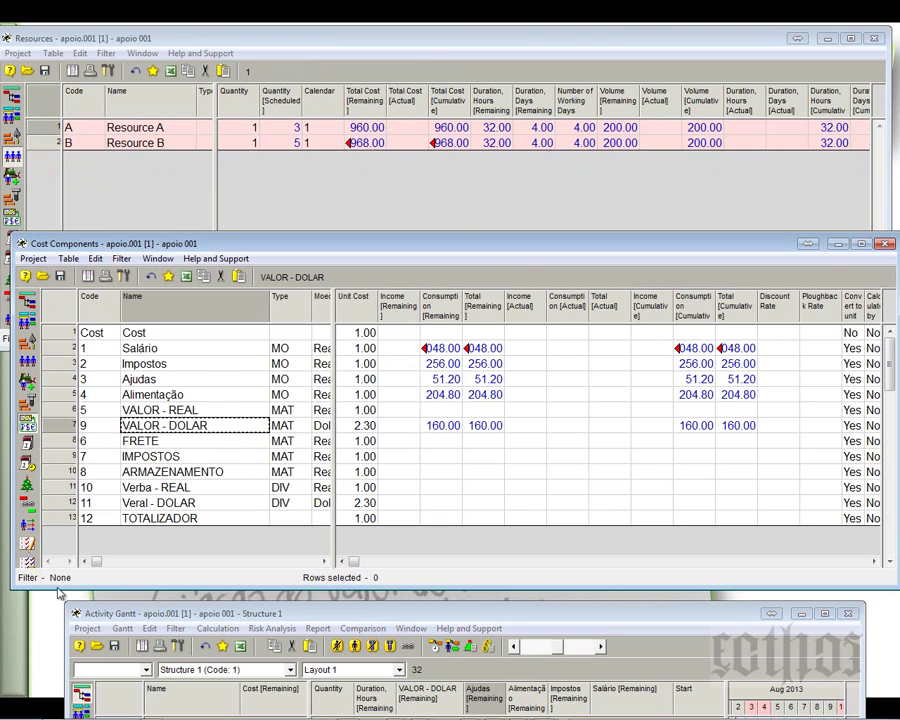
{"action": "left_click_drag", "start_coordinate": [212, 250], "coordinate": [322, 222]}
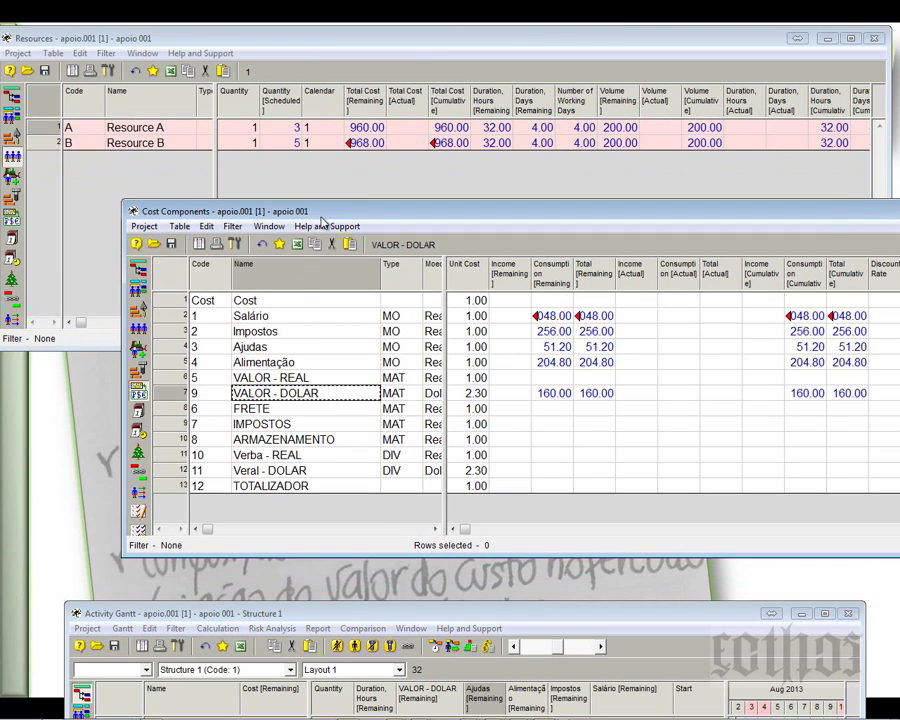
{"action": "left_click_drag", "start_coordinate": [325, 618], "coordinate": [290, 528]}
{"action": "left_click_drag", "start_coordinate": [378, 208], "coordinate": [286, 142]}
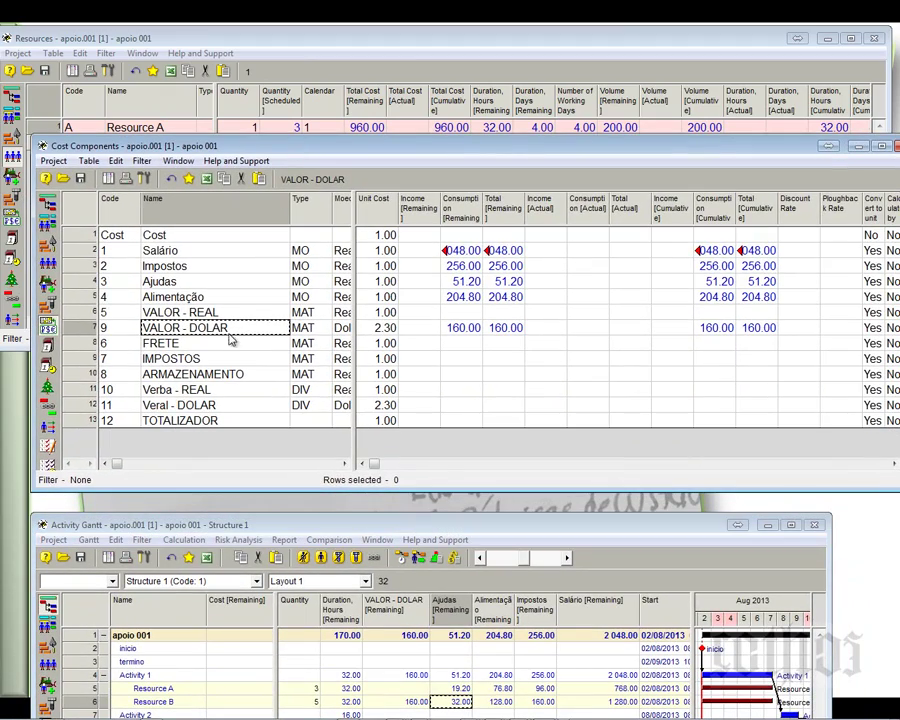
- Compare the unit costs of the VALOR - DOLAR and VALOR - REAL cost components
{"action": "left_click", "coordinate": [80, 332]}
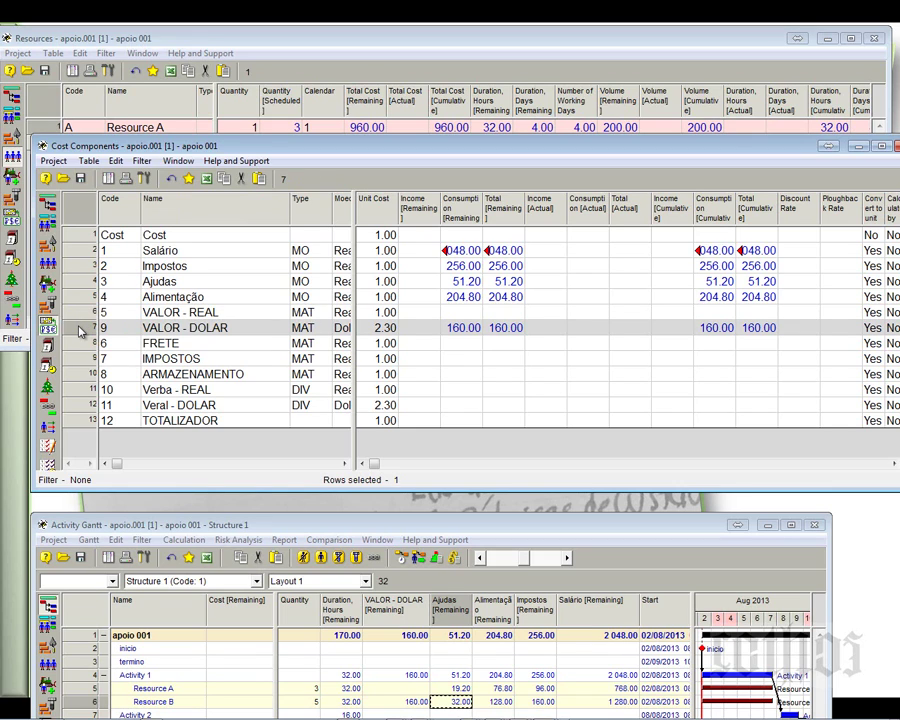
{"action": "left_click", "coordinate": [379, 330]}
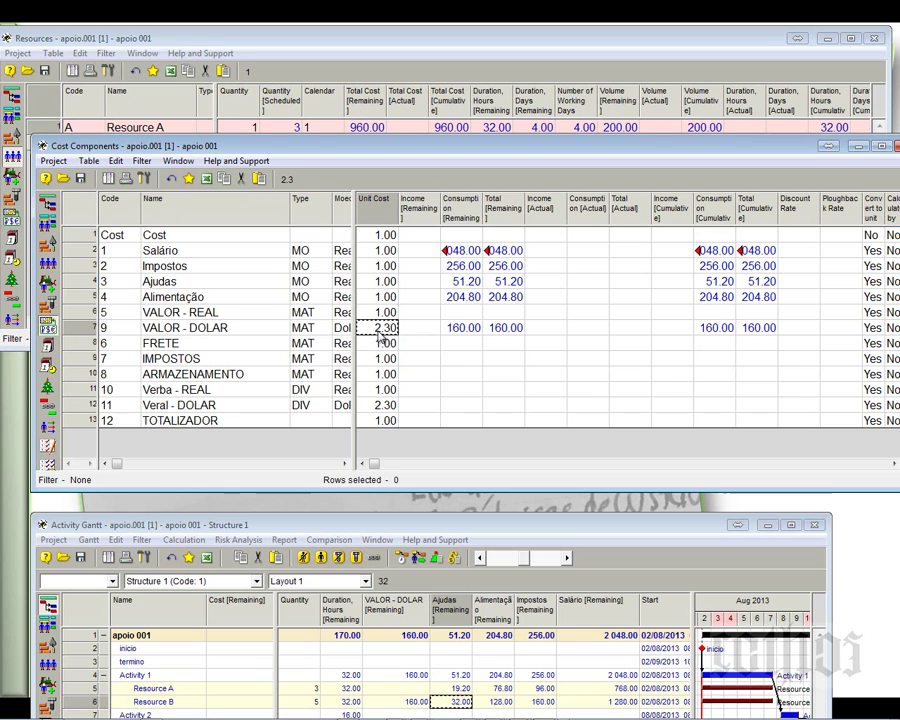
{"action": "key", "text": "Up"}
{"action": "key", "text": "Up"}
{"action": "key", "text": "Up"}
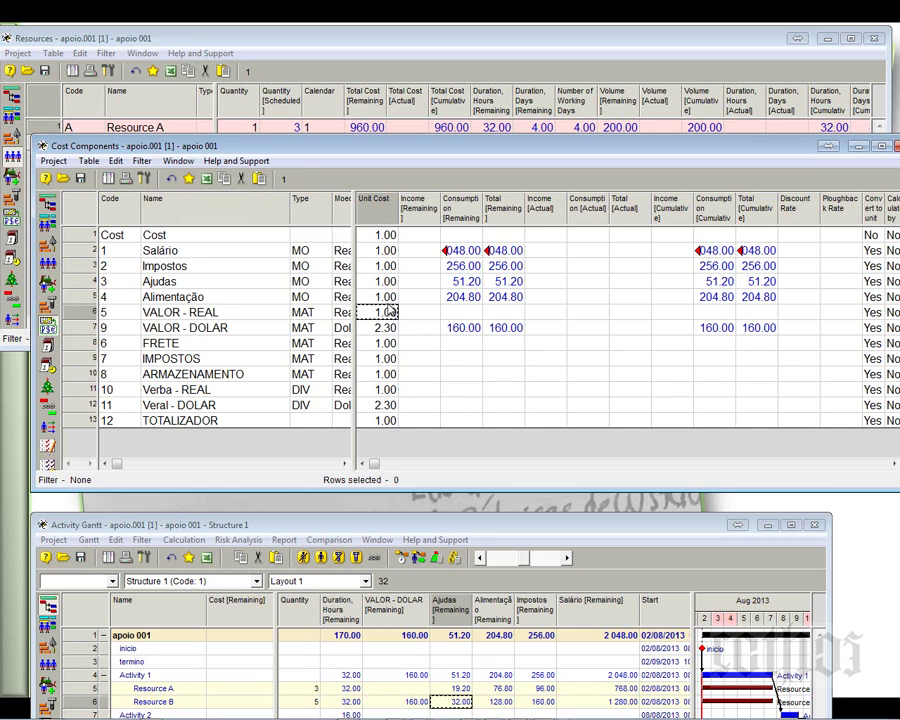
{"action": "left_click", "coordinate": [382, 326]}
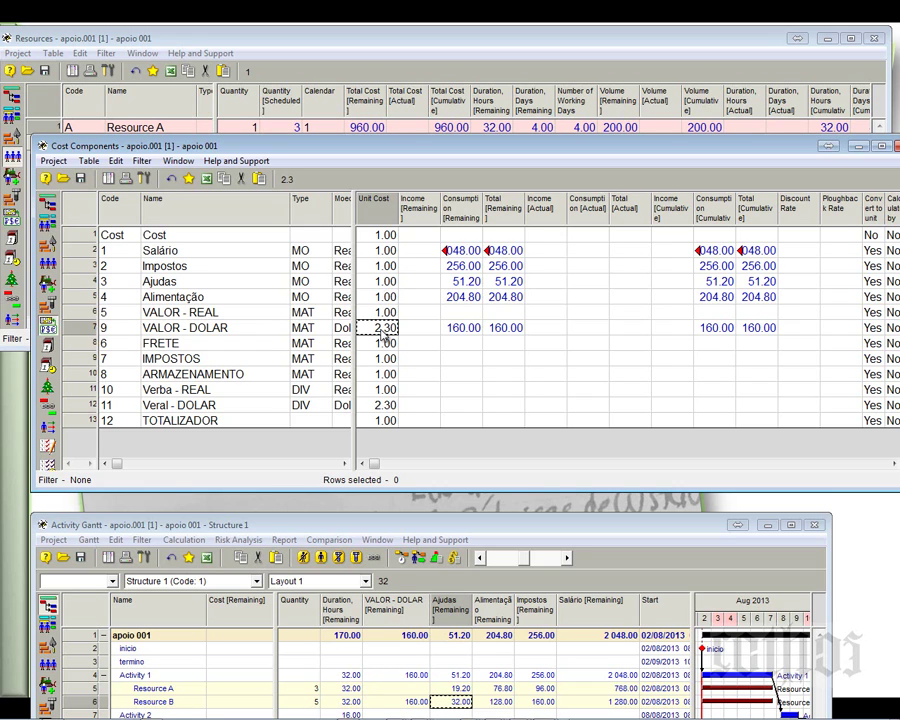
{"action": "left_click", "coordinate": [232, 421]}
{"action": "left_click", "coordinate": [88, 425]}
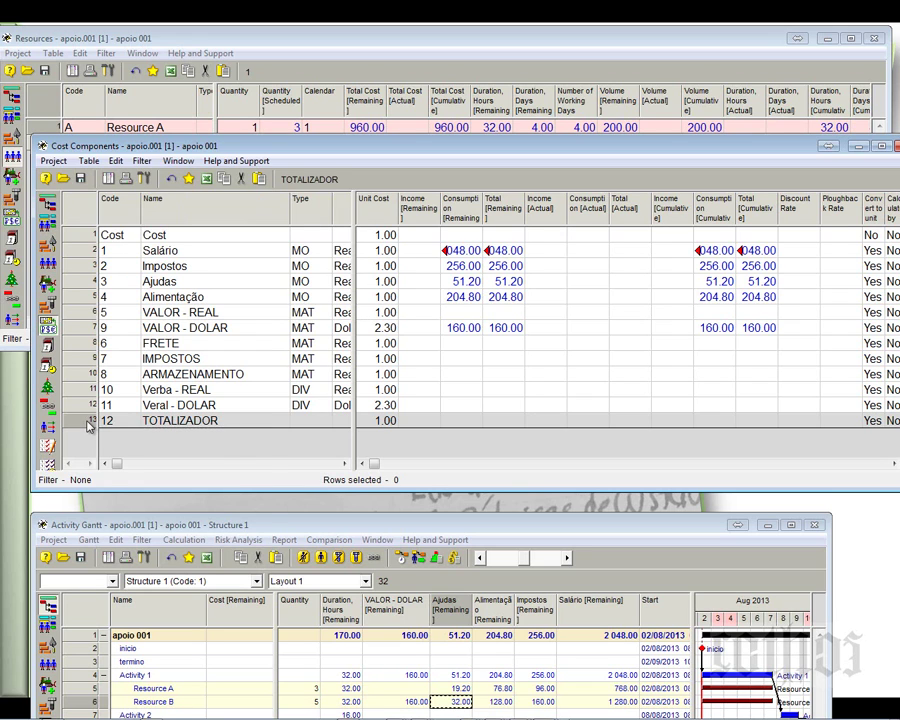
{"action": "right_click", "coordinate": [88, 425]}
{"action": "left_click", "coordinate": [126, 428]}
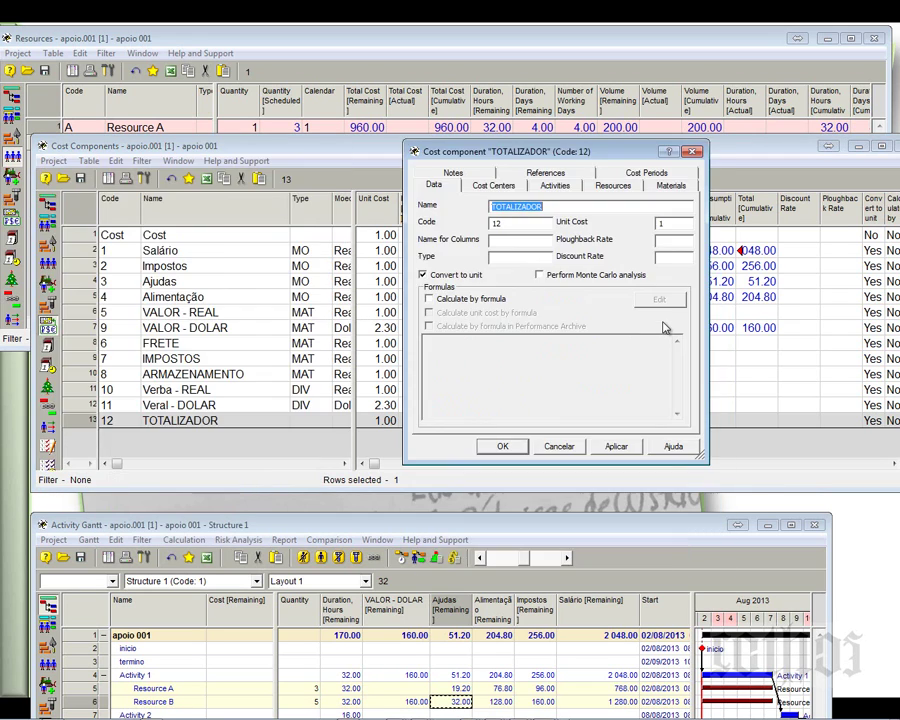
{"action": "left_click", "coordinate": [676, 225]}
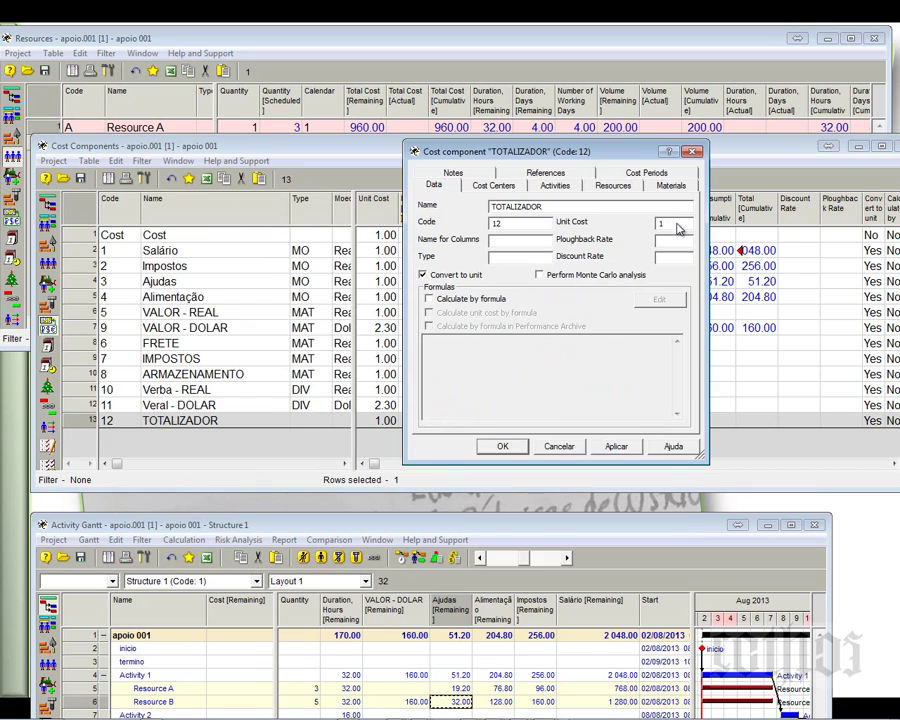
{"action": "left_click_drag", "start_coordinate": [677, 224], "coordinate": [639, 220]}
{"action": "type", "text": "0"}
{"action": "left_click_drag", "start_coordinate": [671, 224], "coordinate": [648, 228]}
{"action": "type", "text": "1-1"}
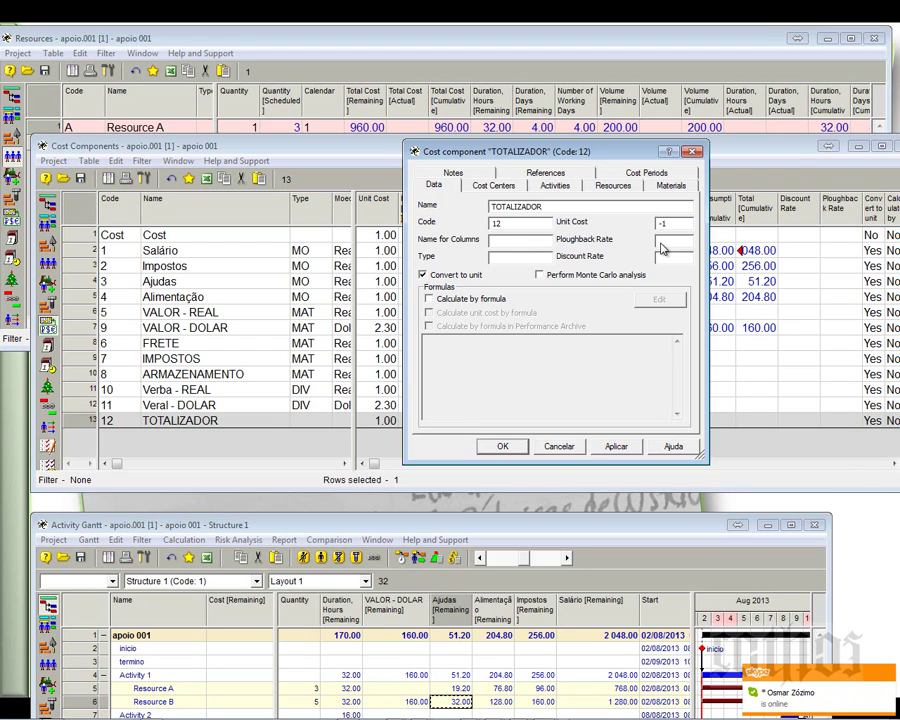
{"action": "left_click_drag", "start_coordinate": [679, 224], "coordinate": [637, 222]}
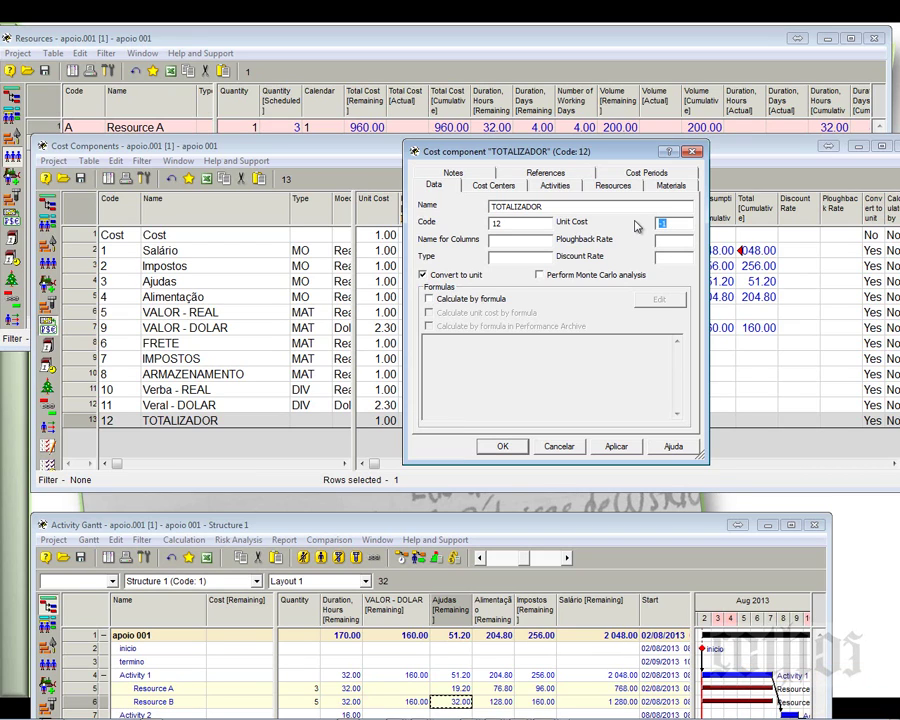
{"action": "type", "text": "0"}
{"action": "left_click", "coordinate": [430, 299]}
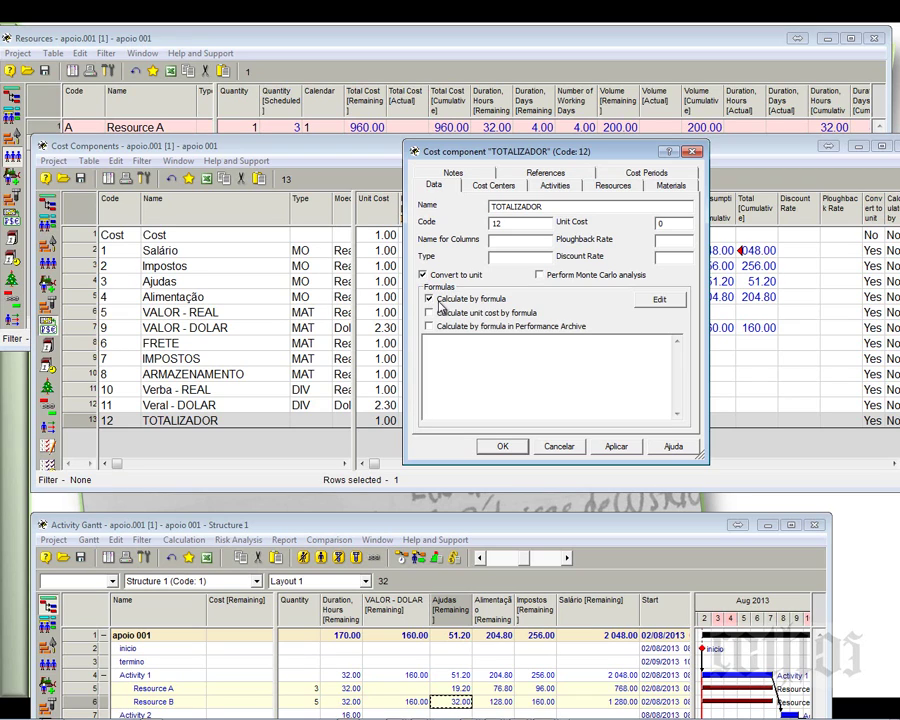
{"action": "left_click", "coordinate": [439, 302]}
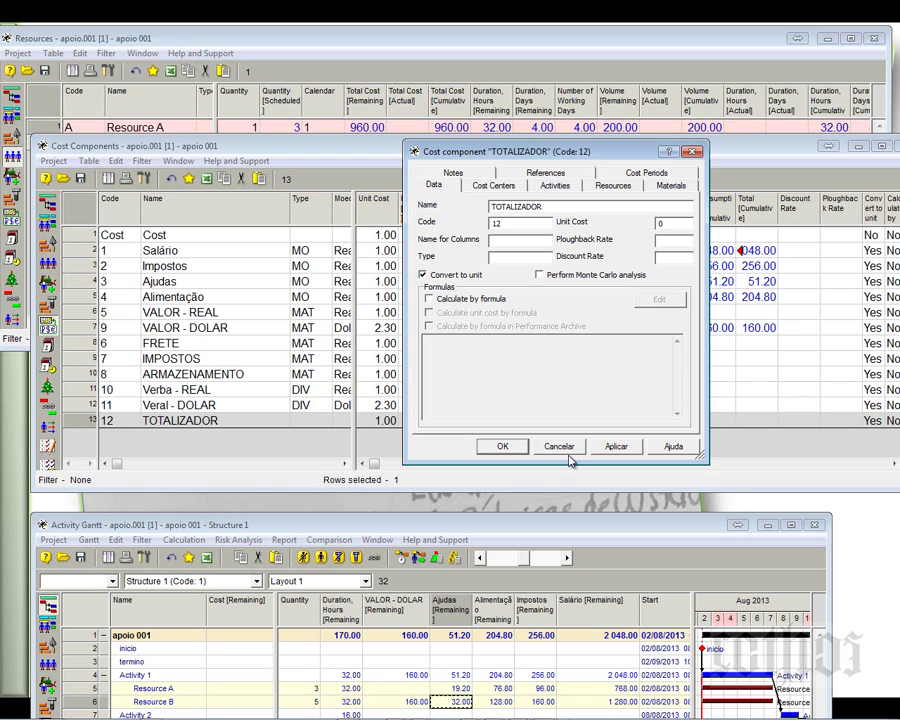
{"action": "left_click", "coordinate": [566, 448]}
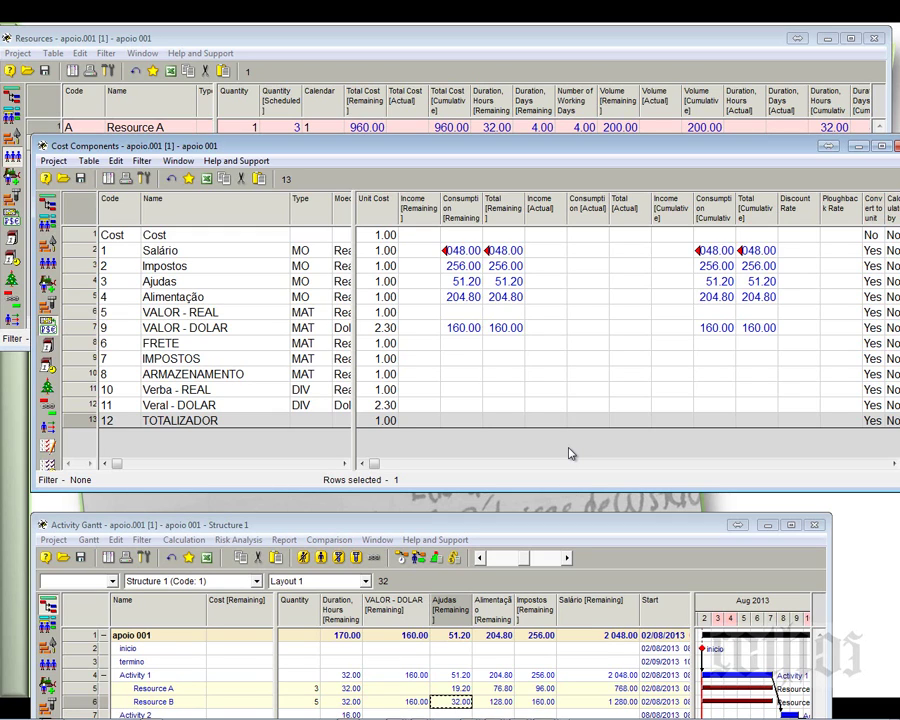
- Open the properties of the TOTALIZADOR cost component and enable calculation by formula
{"action": "right_click", "coordinate": [80, 430]}
{"action": "left_click", "coordinate": [82, 434]}
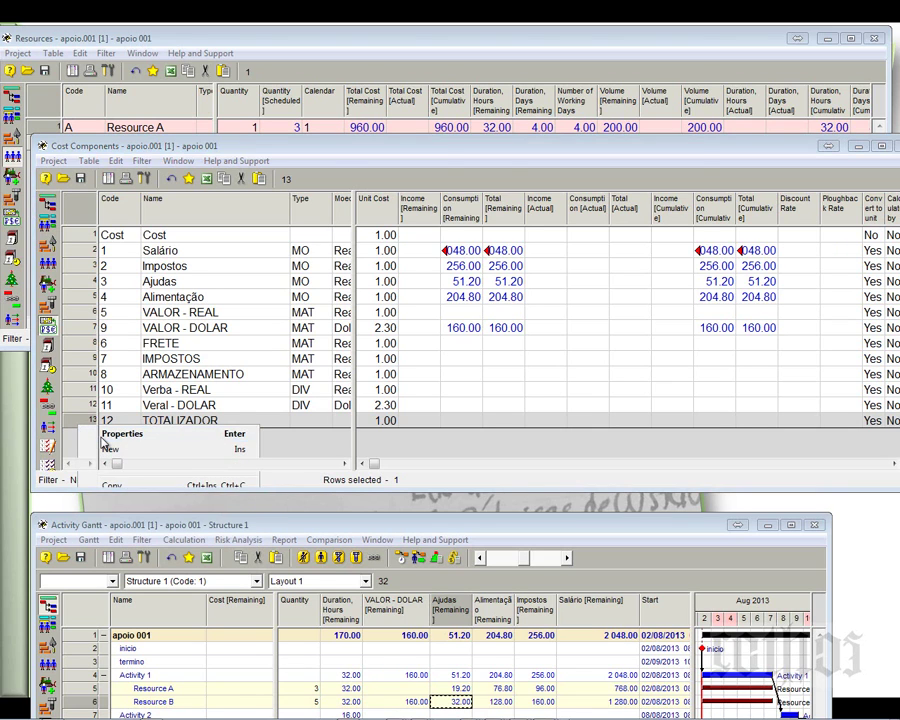
{"action": "left_click_drag", "start_coordinate": [595, 151], "coordinate": [675, 187]}
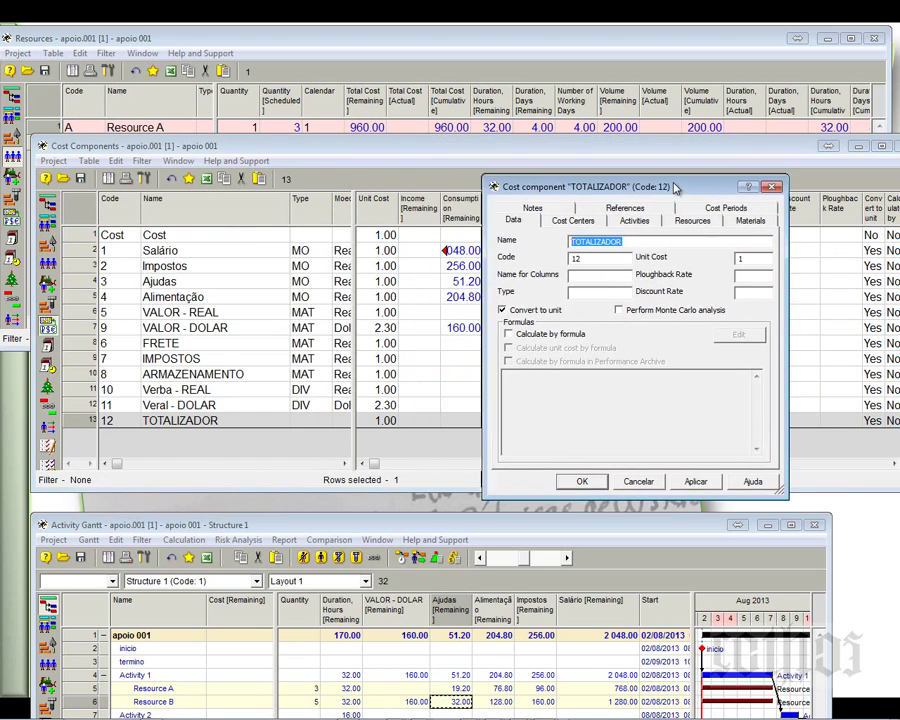
{"action": "left_click", "coordinate": [510, 335]}
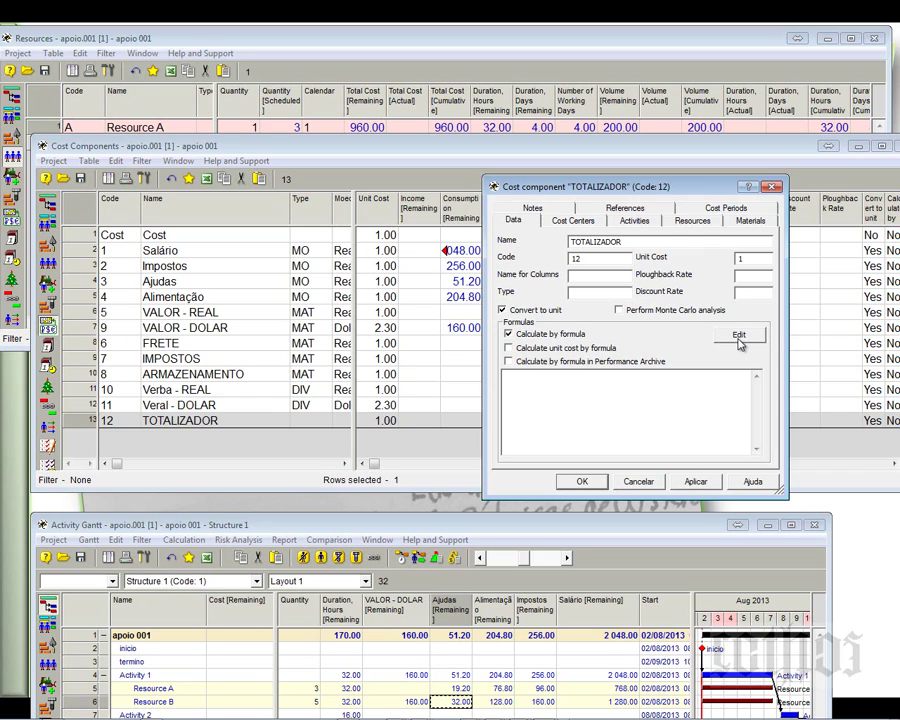
- Rename the TOTALIZADOR cost component as "imposto relativo"
{"action": "left_click_drag", "start_coordinate": [623, 242], "coordinate": [531, 249]}
{"action": "type", "text": "imposto reaçti"}
{"action": "key", "text": "BackSpace"}
{"action": "key", "text": "BackSpace"}
{"action": "key", "text": "BackSpace"}
{"action": "key", "text": "BackSpace"}
{"action": "type", "text": "lativo"}
- Build the cost component's formula as "Cost:1" * 0,12, using the Salário cost component
{"action": "left_click", "coordinate": [740, 336]}
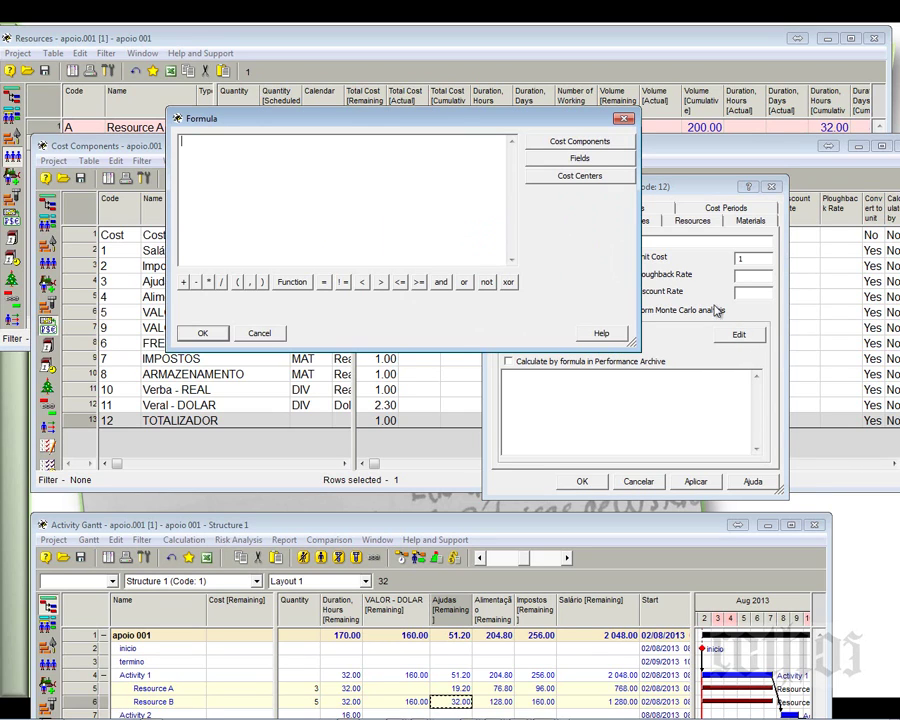
{"action": "left_click", "coordinate": [563, 146]}
{"action": "left_click_drag", "start_coordinate": [719, 243], "coordinate": [488, 243]}
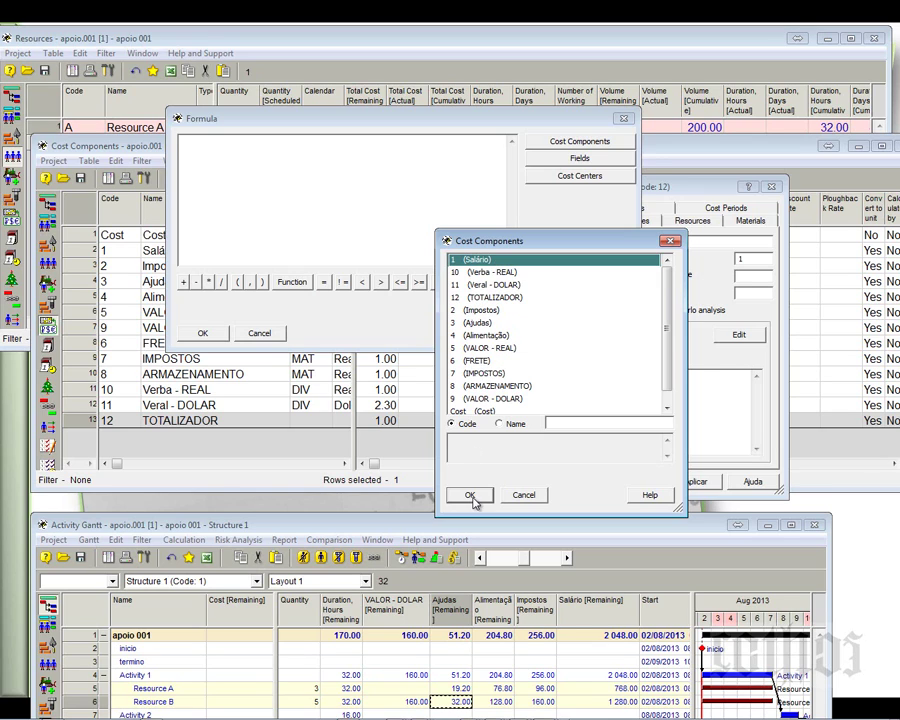
{"action": "left_click", "coordinate": [470, 496]}
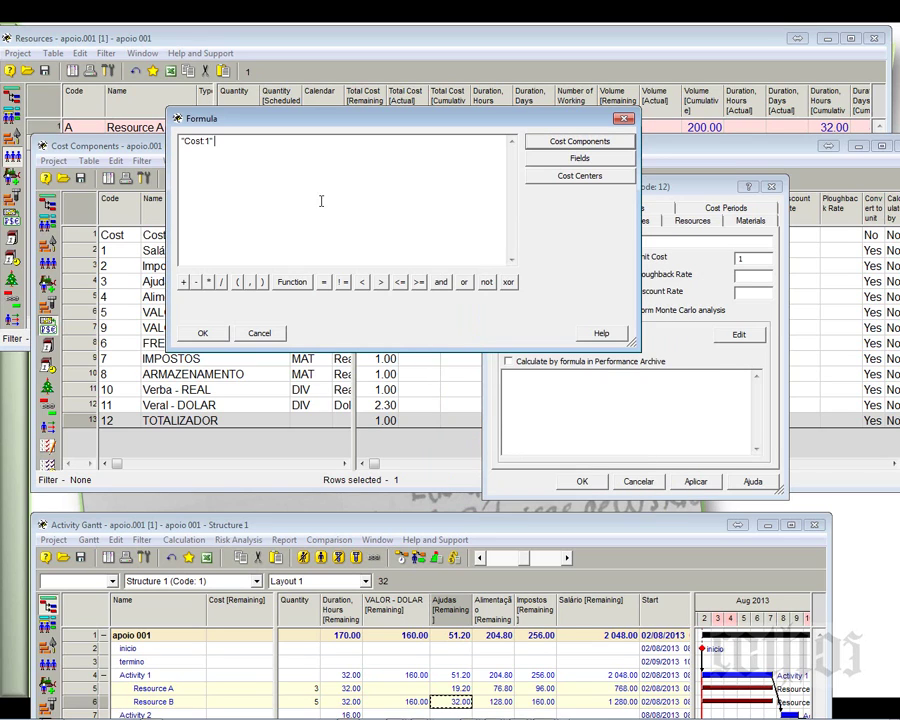
{"action": "left_click", "coordinate": [209, 282]}
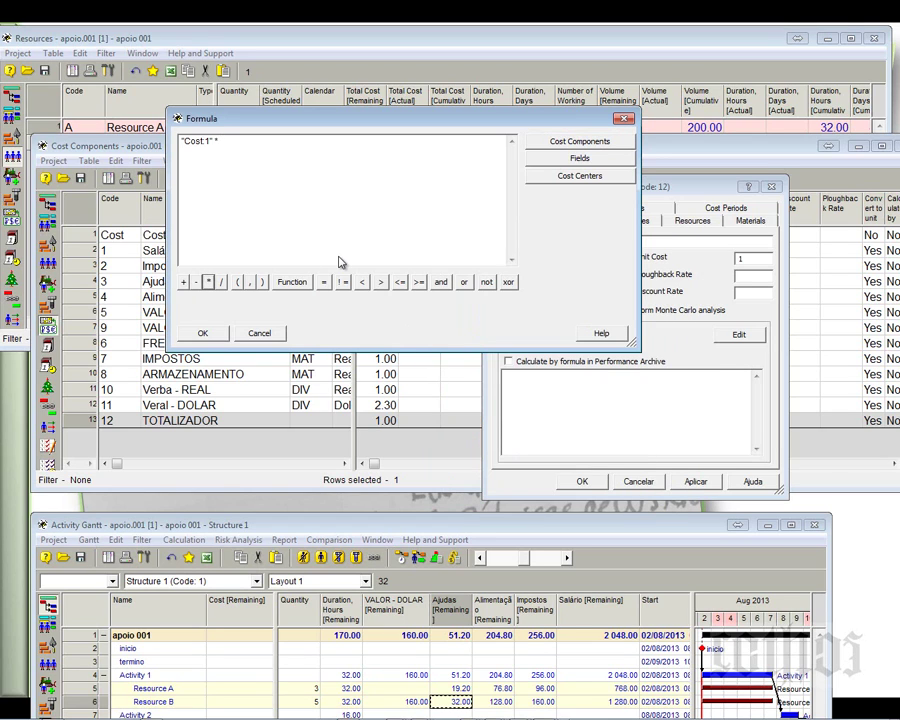
{"action": "type", "text": "0,12"}
{"action": "left_click", "coordinate": [202, 333]}
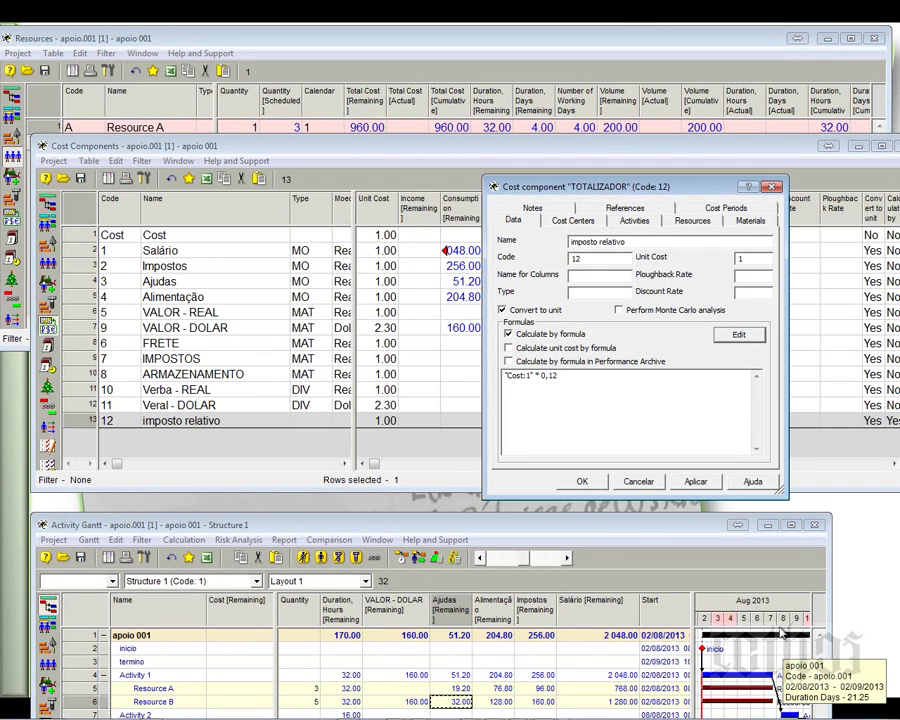
{"action": "left_click_drag", "start_coordinate": [634, 188], "coordinate": [588, 176]}
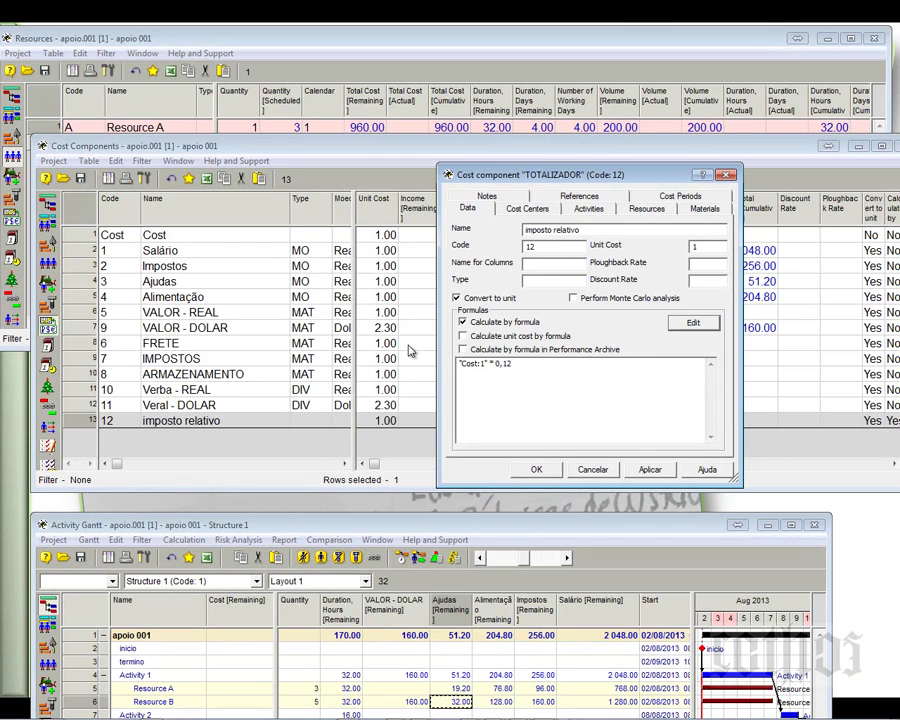
{"action": "double_click", "coordinate": [609, 233]}
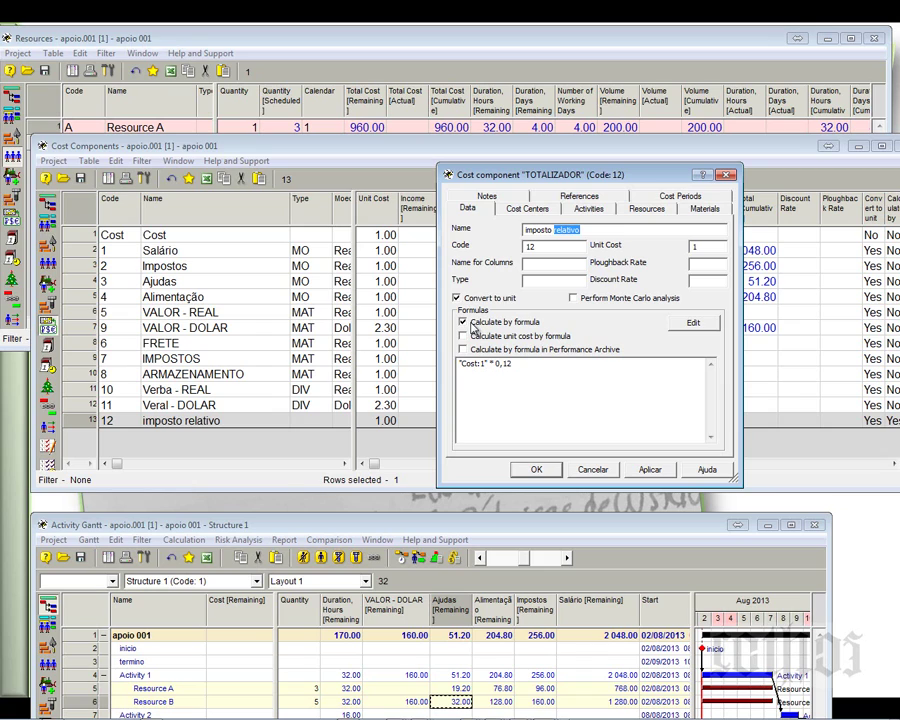
{"action": "left_click", "coordinate": [605, 236]}
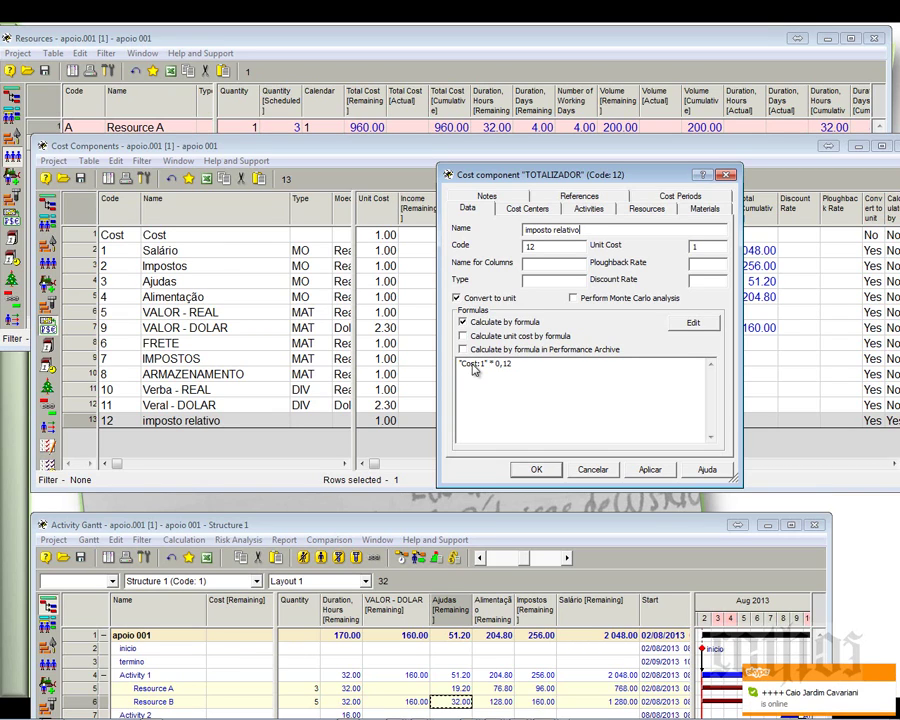
- Clear the imposto relativo formula, rebuild it as "Cost:1" * 0,12 from the Salário component, and save the component's properties
{"action": "triple_click", "coordinate": [560, 363]}
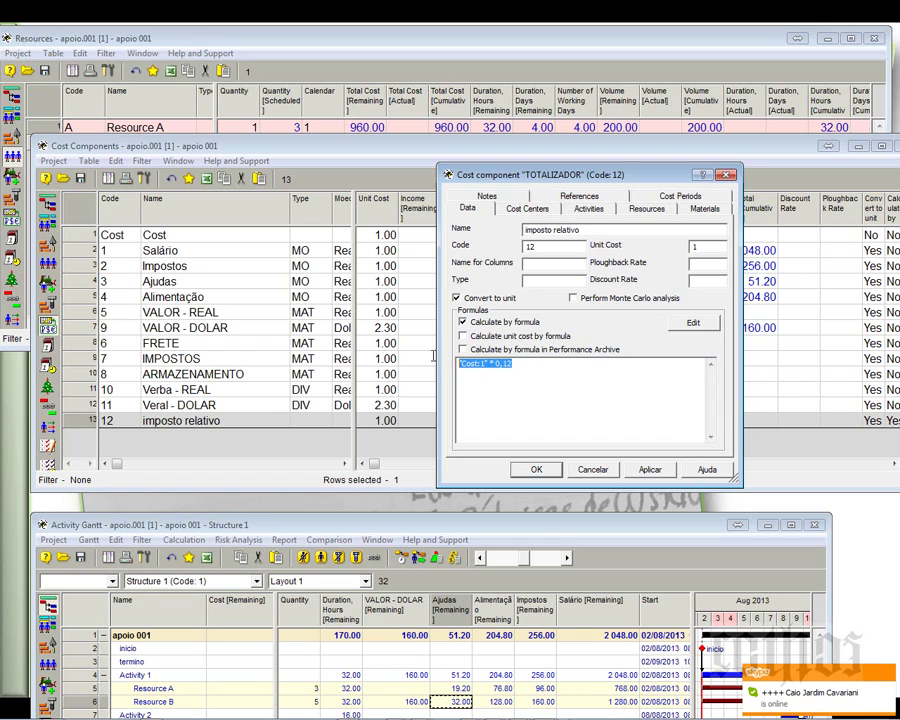
{"action": "key", "text": "Delete"}
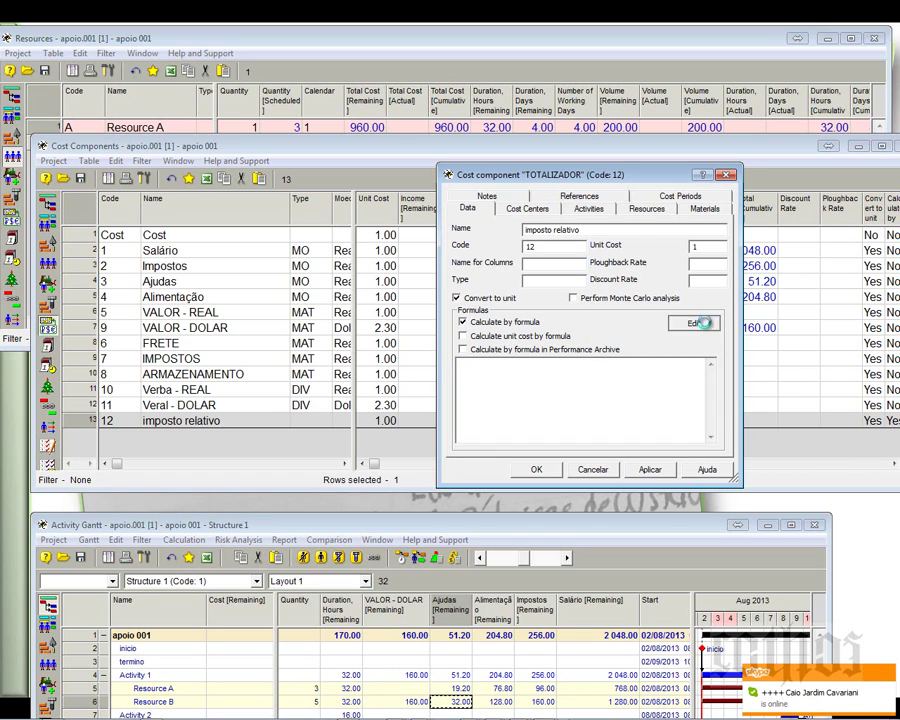
{"action": "left_click", "coordinate": [693, 322]}
{"action": "left_click", "coordinate": [607, 143]}
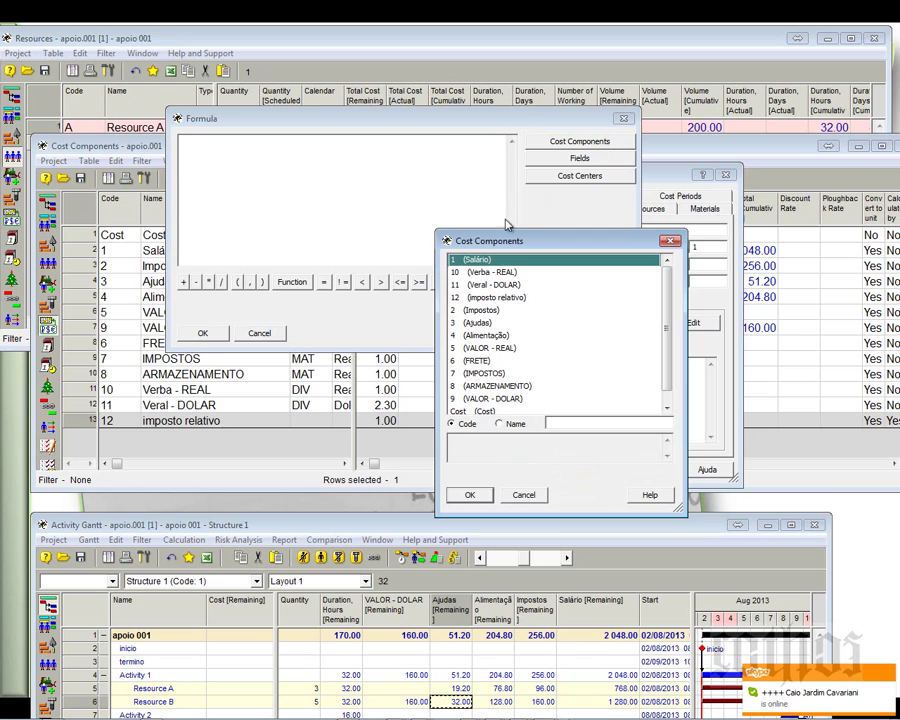
{"action": "left_click", "coordinate": [471, 494]}
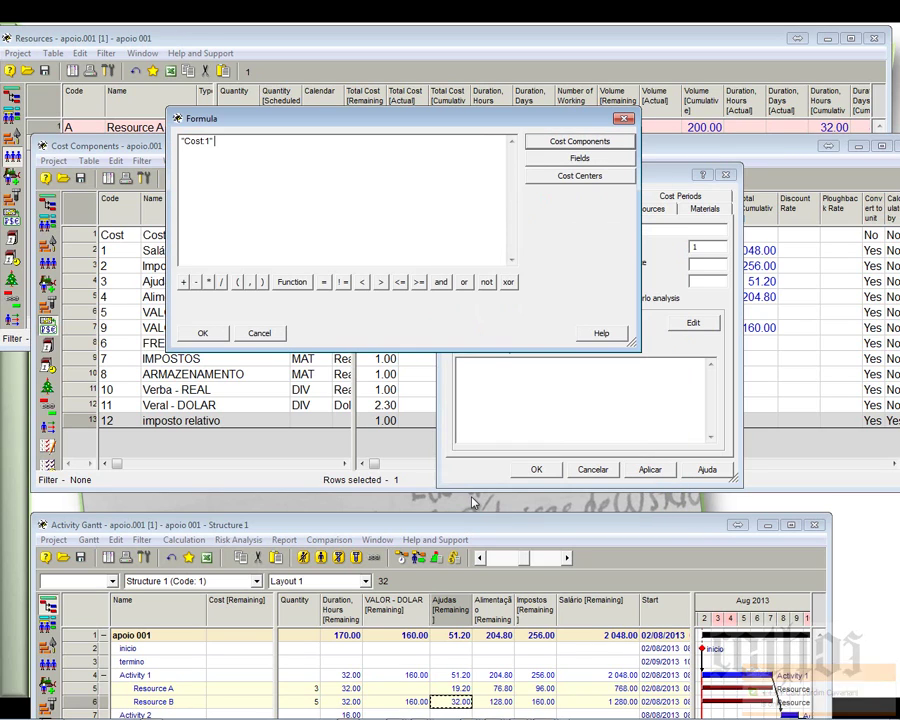
{"action": "left_click", "coordinate": [209, 282]}
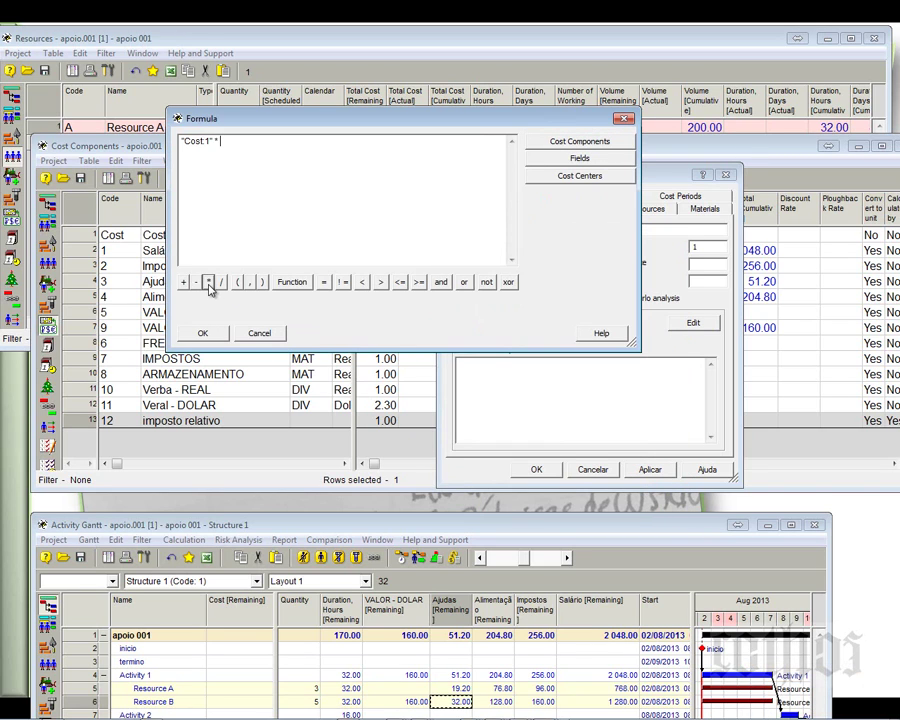
{"action": "type", "text": "0,12"}
{"action": "left_click", "coordinate": [202, 333]}
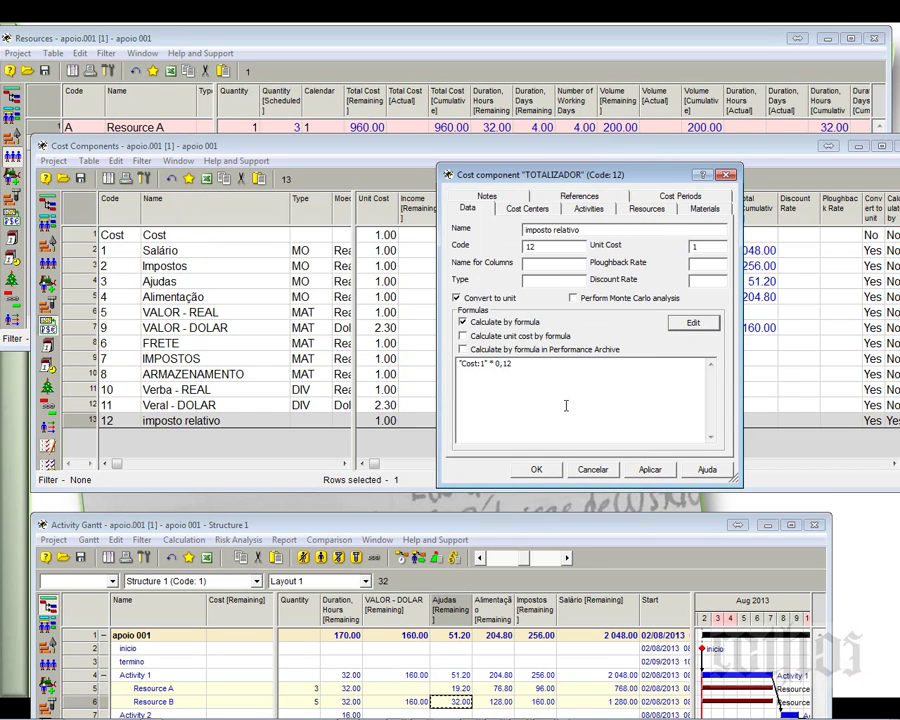
{"action": "left_click", "coordinate": [652, 469]}
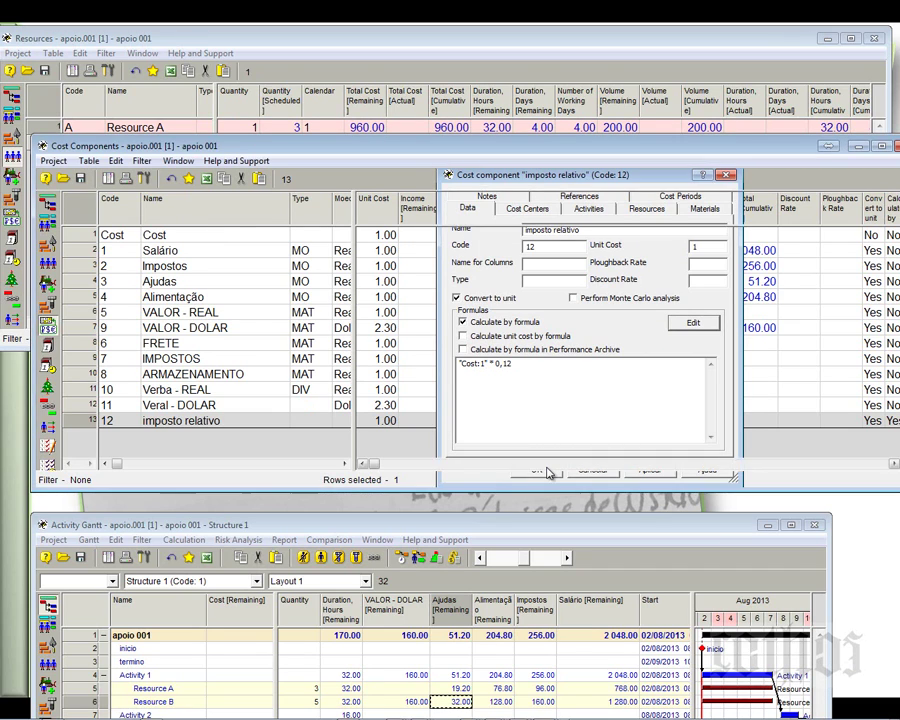
{"action": "left_click", "coordinate": [537, 469]}
- Set the imposto relativo component's Moeda to Real and its Type to DIV in the Cost Components table
{"action": "left_click", "coordinate": [186, 268]}
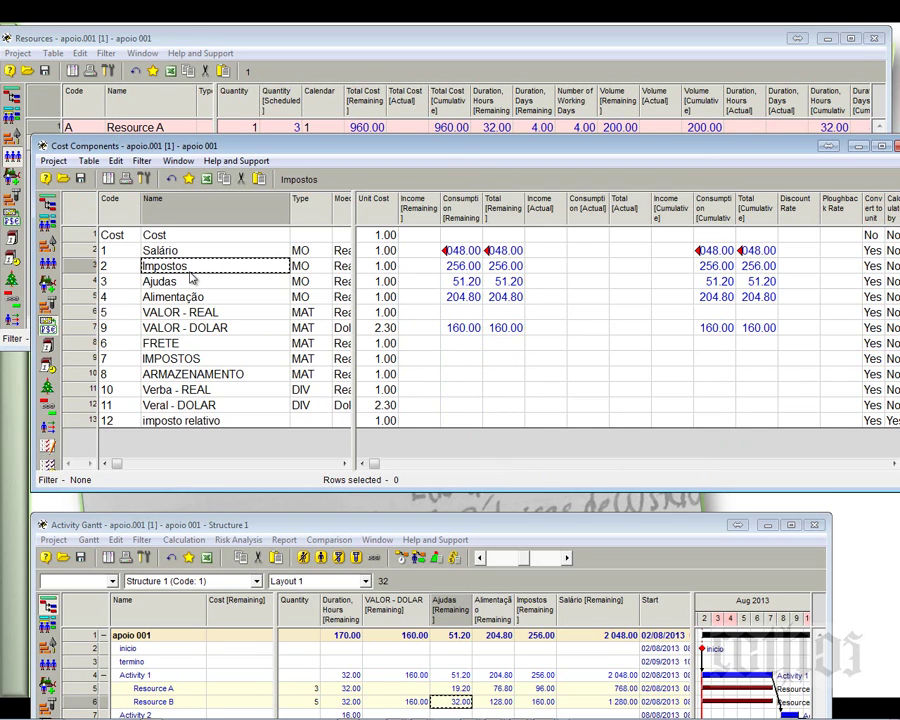
{"action": "left_click", "coordinate": [185, 422]}
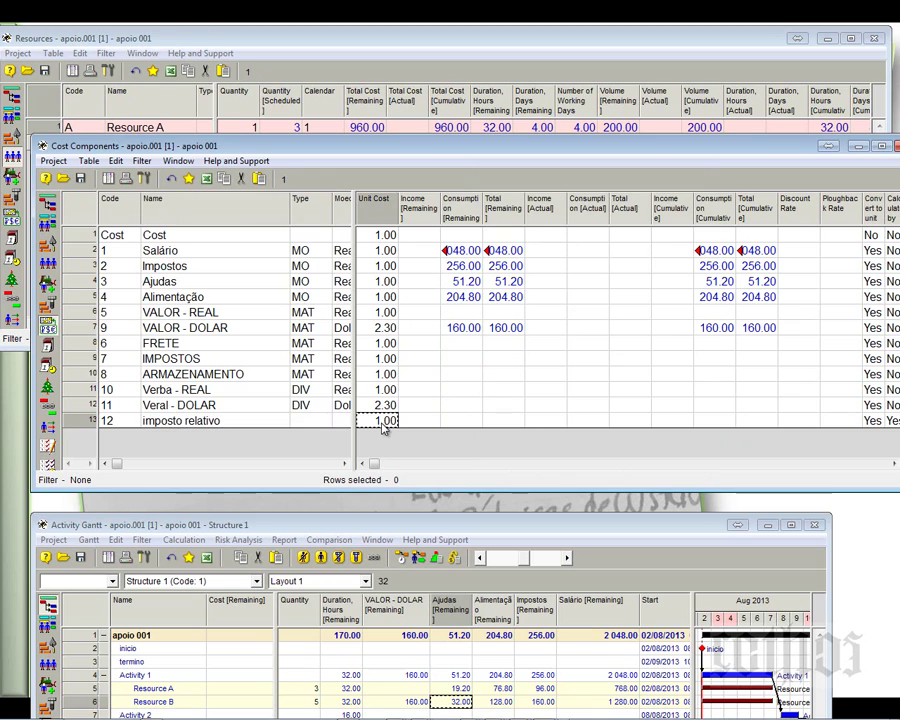
{"action": "left_click", "coordinate": [342, 392]}
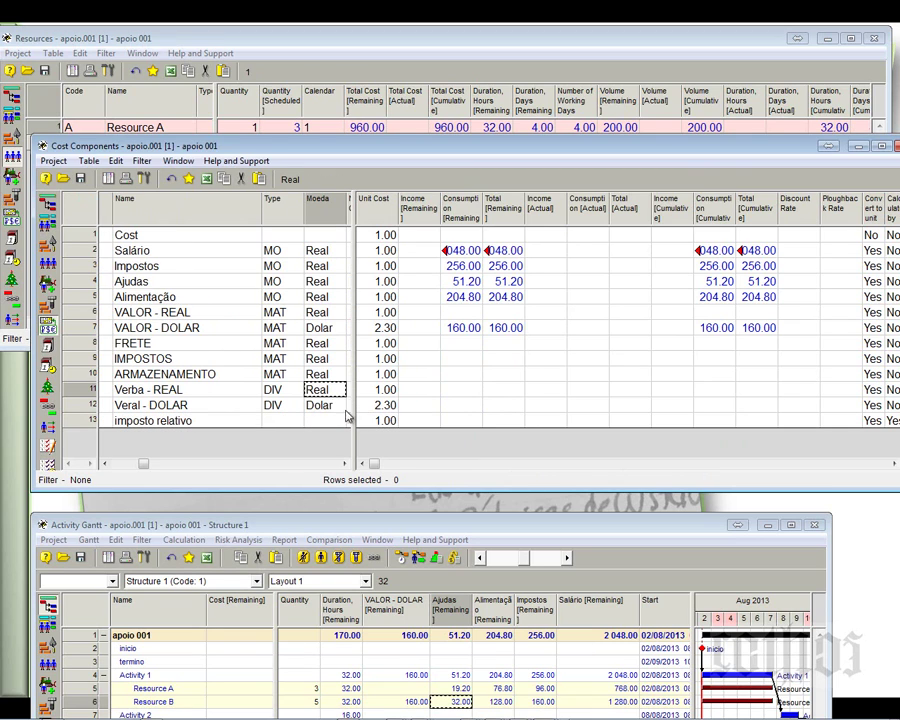
{"action": "left_click", "coordinate": [332, 420]}
{"action": "left_click", "coordinate": [380, 423]}
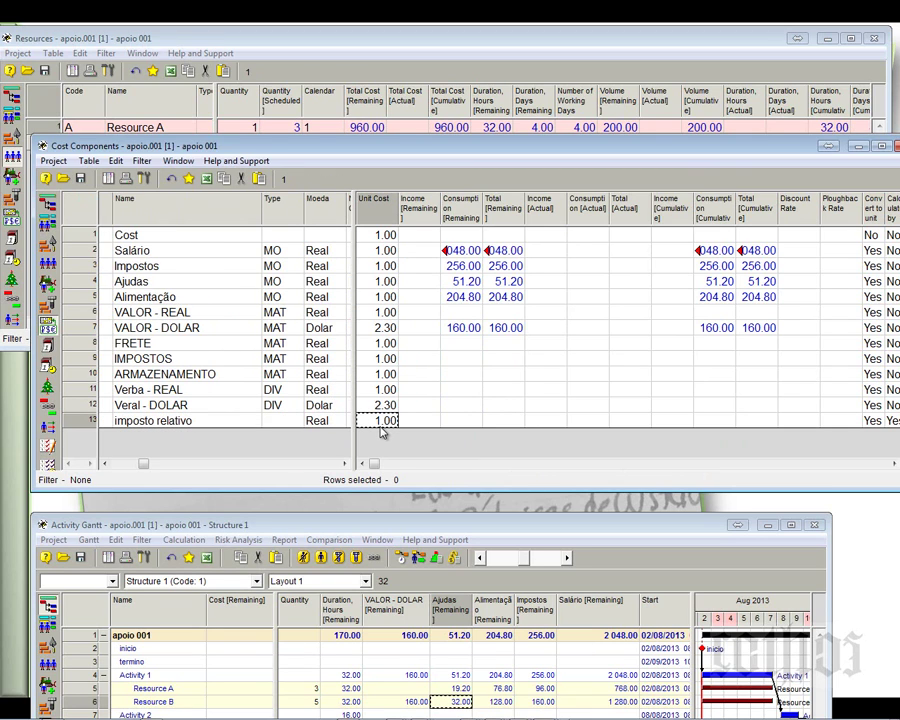
{"action": "left_click", "coordinate": [293, 412]}
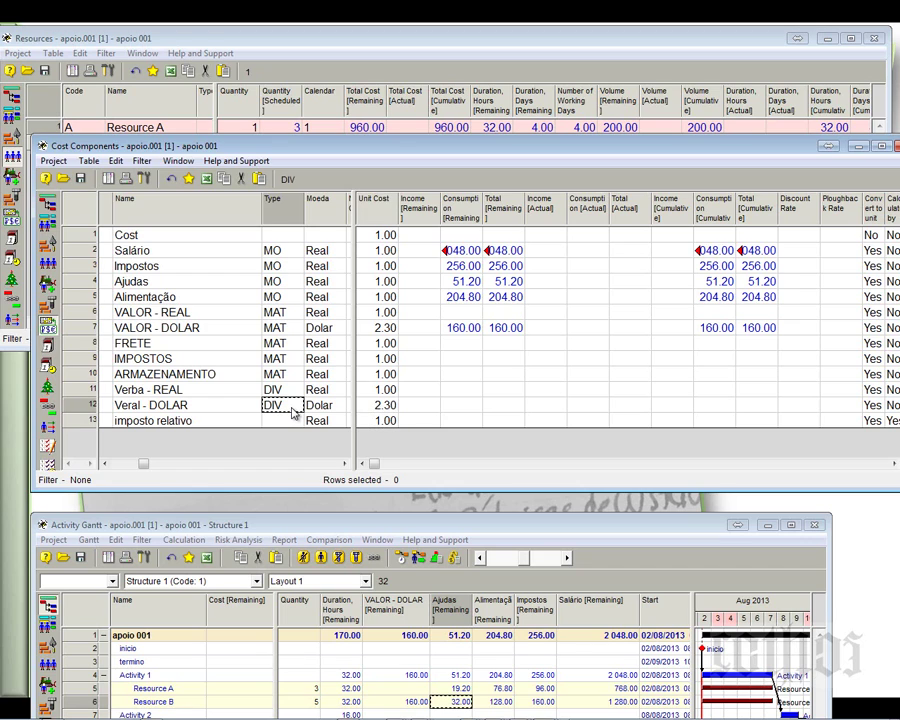
{"action": "left_click", "coordinate": [285, 421]}
{"action": "left_click", "coordinate": [209, 421]}
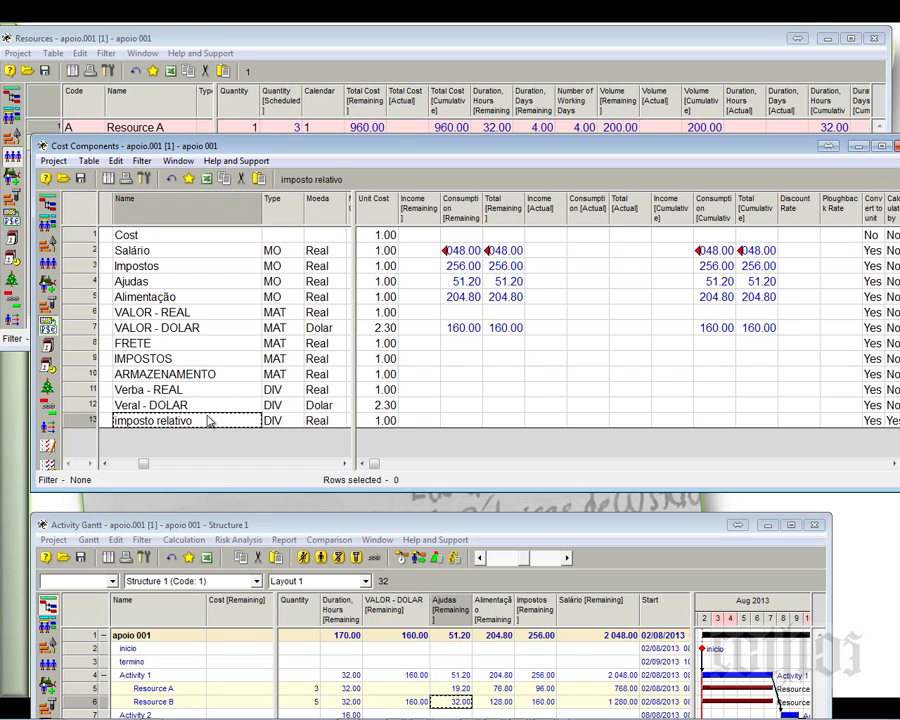
- Insert a third resource, Resource C, below Resource B in the Resources table
{"action": "left_click", "coordinate": [188, 38]}
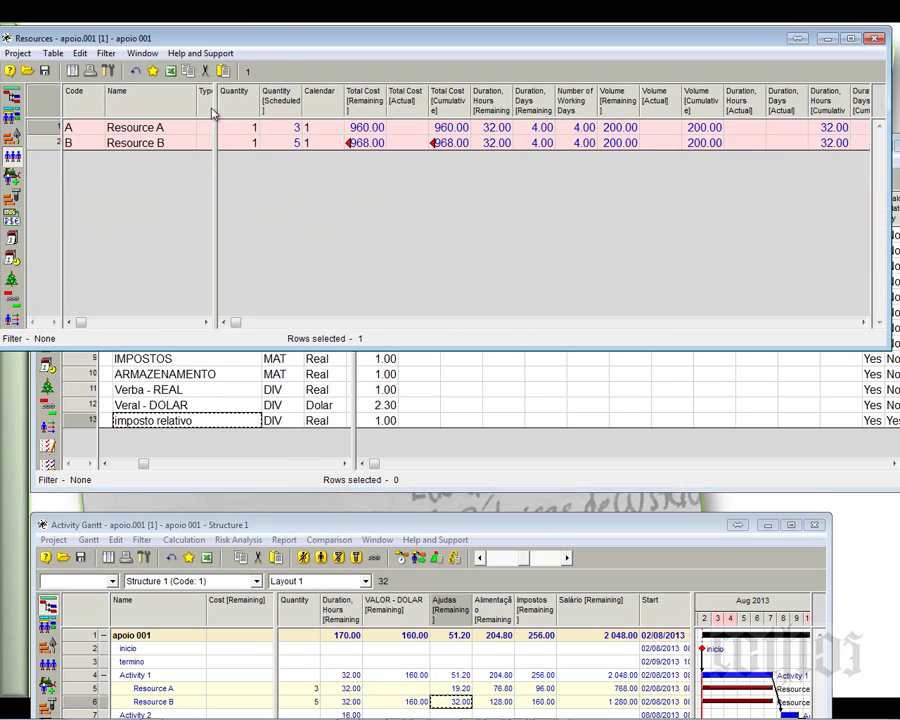
{"action": "left_click", "coordinate": [52, 145]}
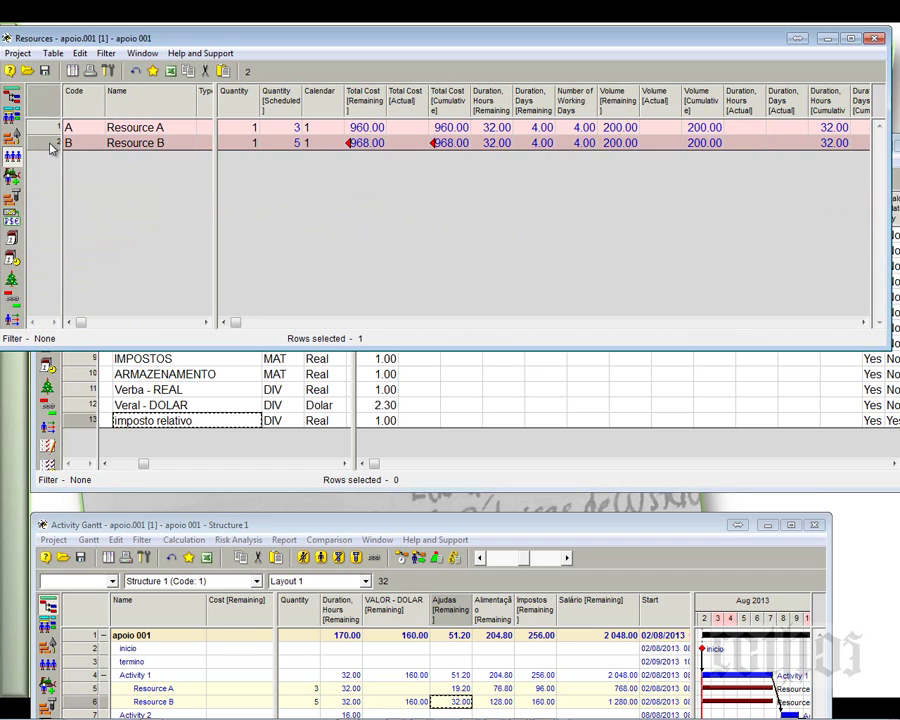
{"action": "key", "text": "Insert"}
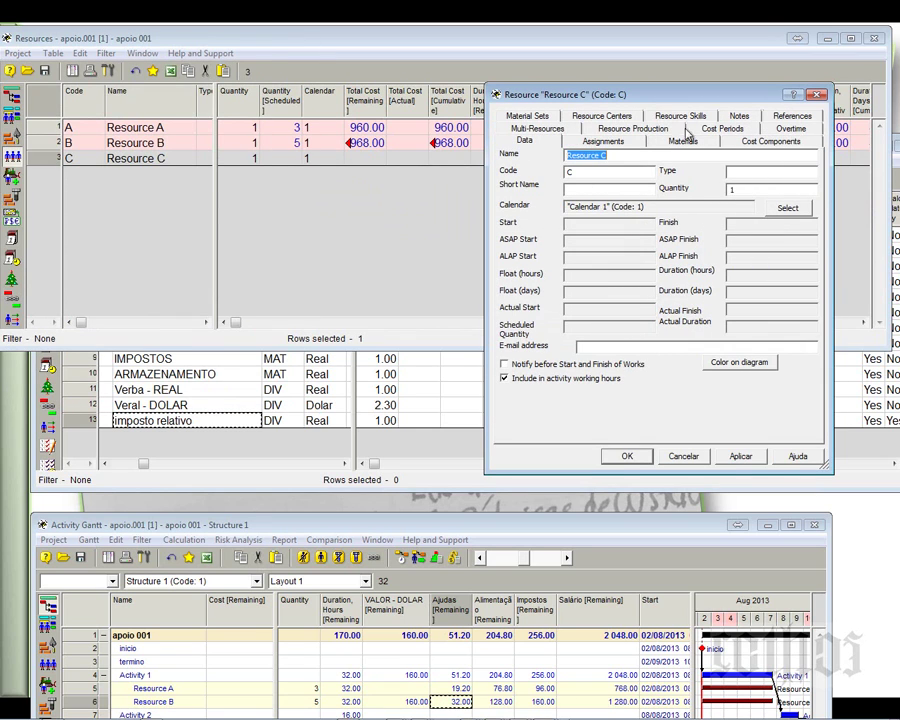
- Attach the Salário and imposto relativo cost components to Resource C
{"action": "left_click", "coordinate": [750, 145]}
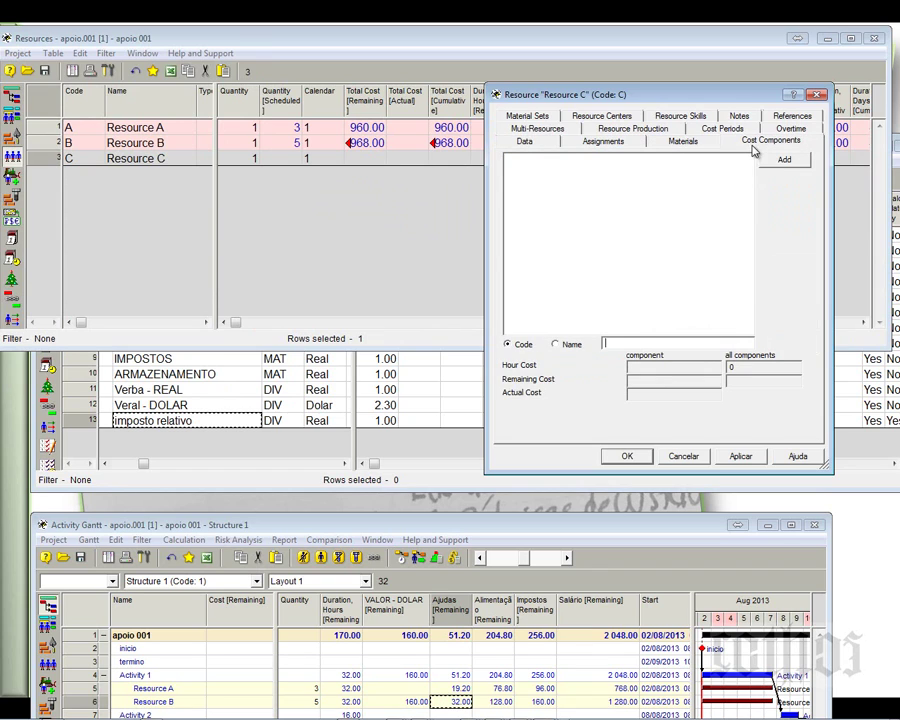
{"action": "left_click", "coordinate": [777, 160]}
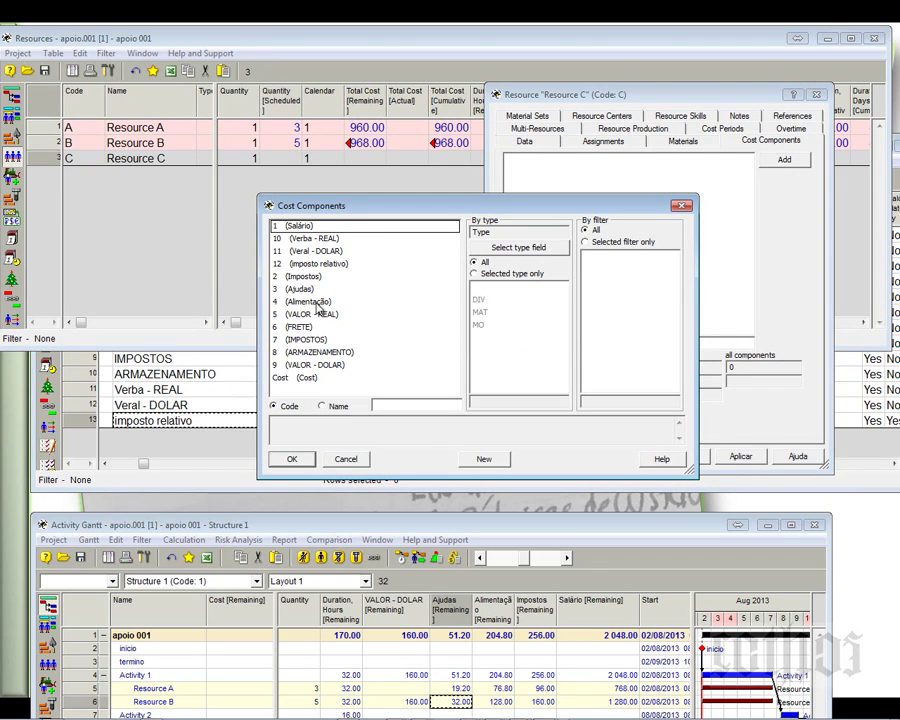
{"action": "left_click", "coordinate": [355, 225]}
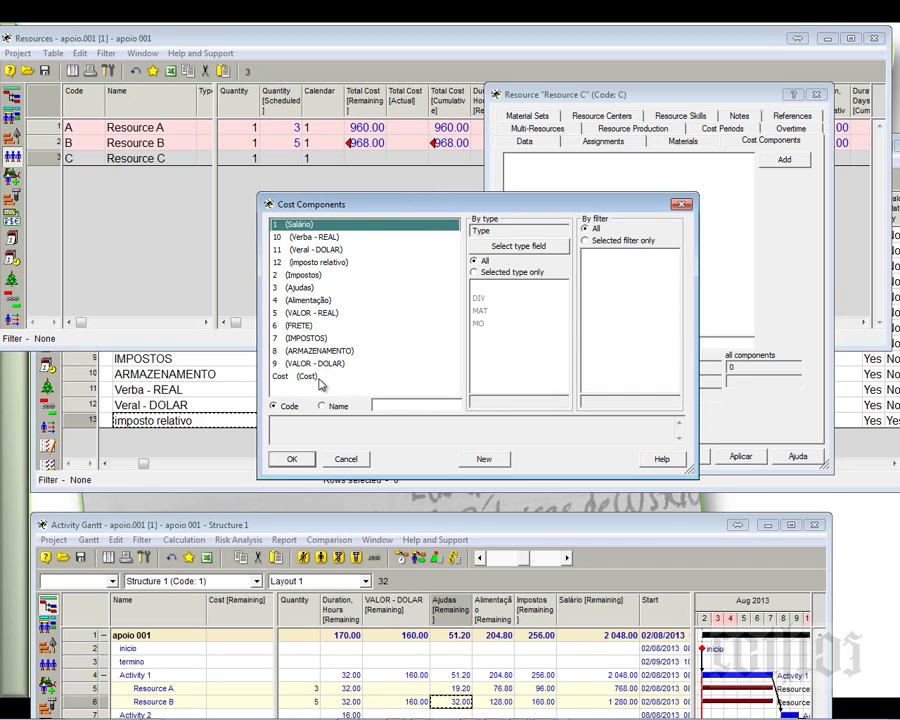
{"action": "left_click", "coordinate": [315, 262], "text": "ctrl"}
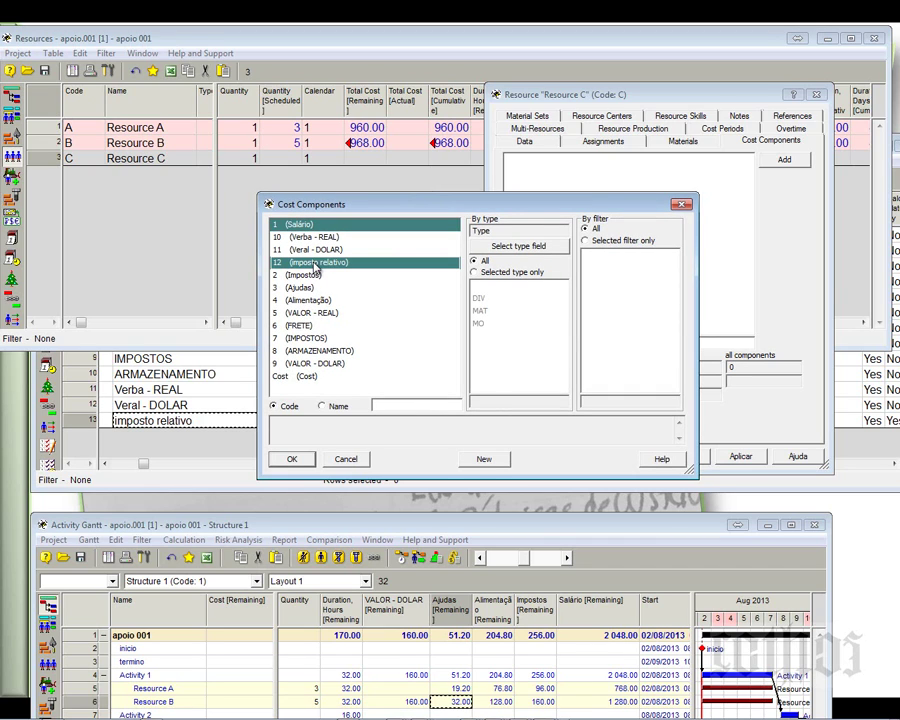
{"action": "left_click", "coordinate": [291, 458]}
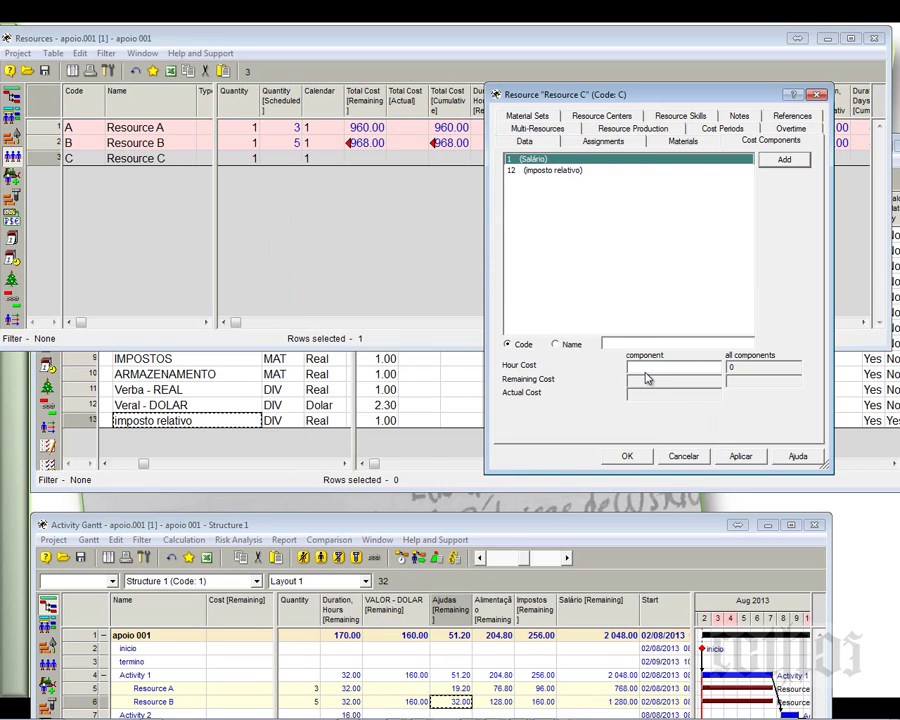
- Set Resource C's hour cost to 8 for Salário and 1 for imposto relativo, and save the resource
{"action": "type", "text": "8"}
{"action": "left_click", "coordinate": [561, 171]}
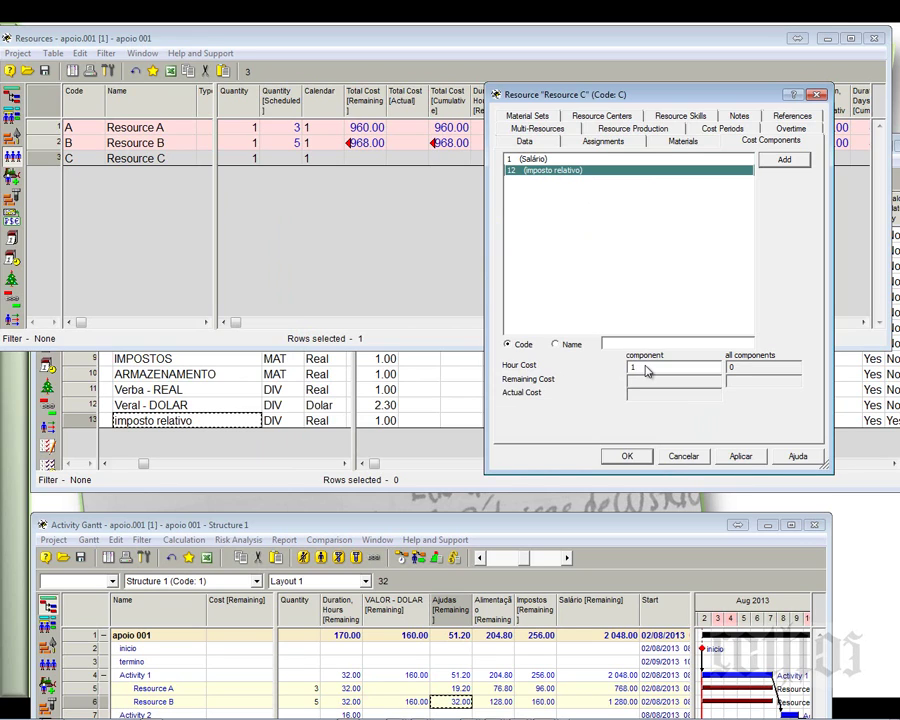
{"action": "left_click", "coordinate": [739, 456]}
{"action": "left_click", "coordinate": [627, 455]}
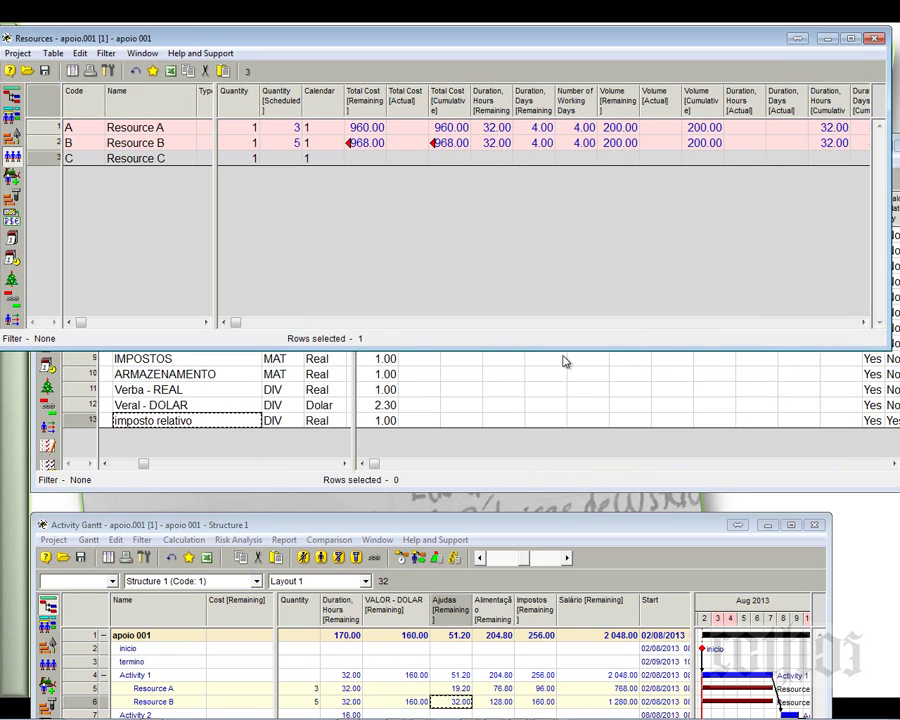
- In the Activity Gantt, assign Resource C to Activity 2 with a quantity of 1 and save the activity
{"action": "left_click", "coordinate": [12, 98]}
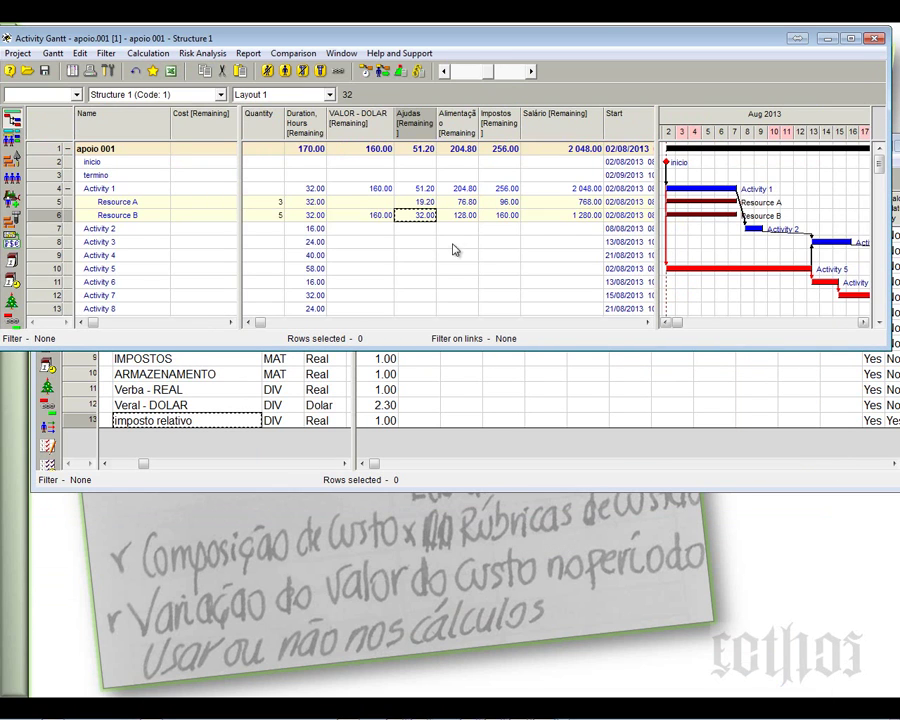
{"action": "left_click", "coordinate": [45, 231]}
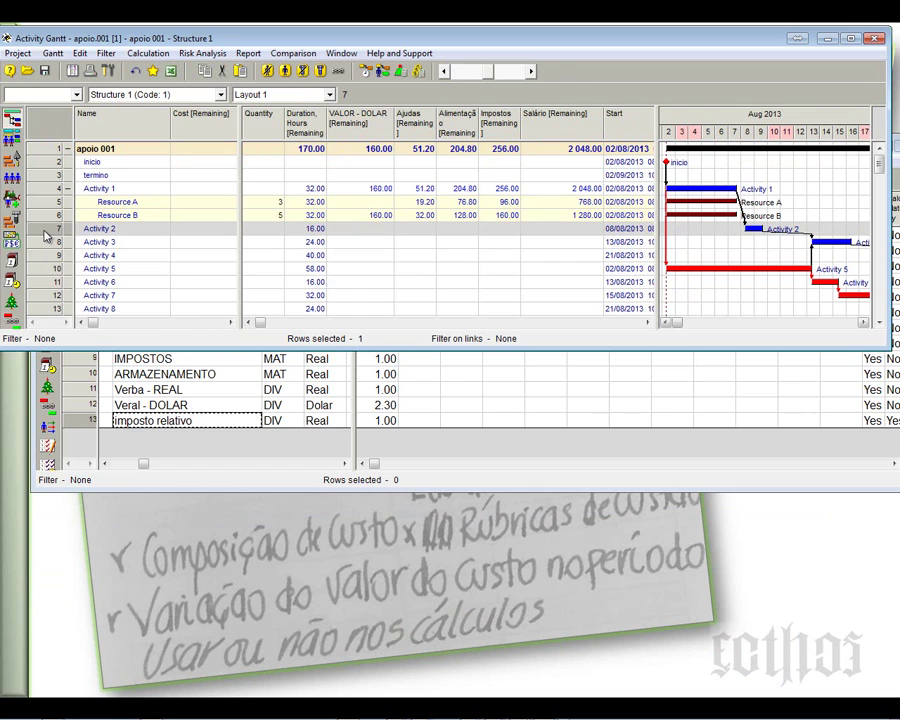
{"action": "right_click", "coordinate": [45, 235]}
{"action": "key", "text": "Escape"}
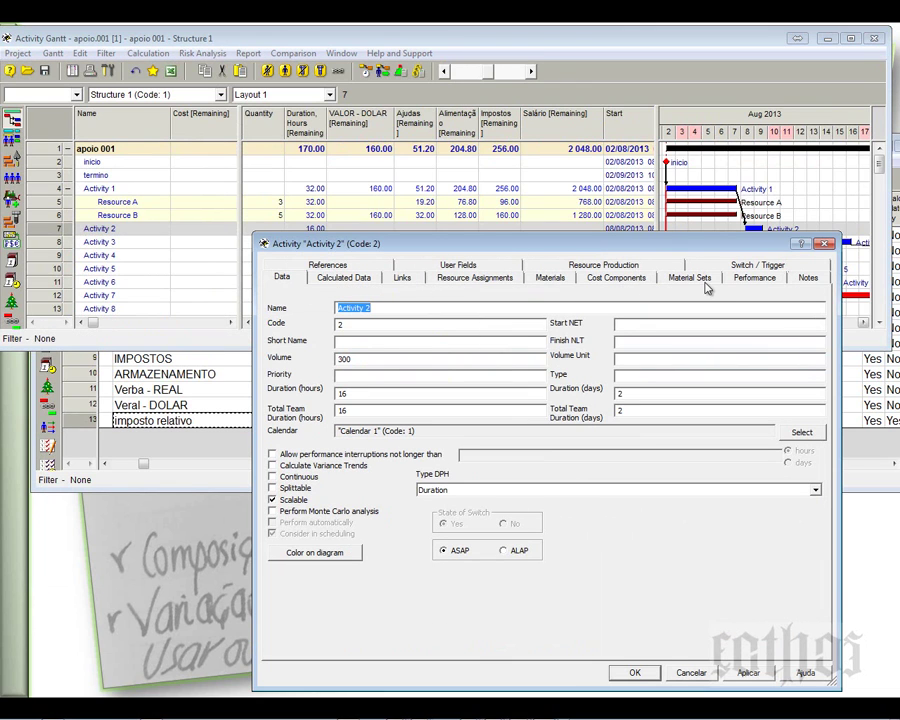
{"action": "left_click", "coordinate": [472, 278]}
{"action": "left_click", "coordinate": [788, 307]}
{"action": "left_click", "coordinate": [302, 250]}
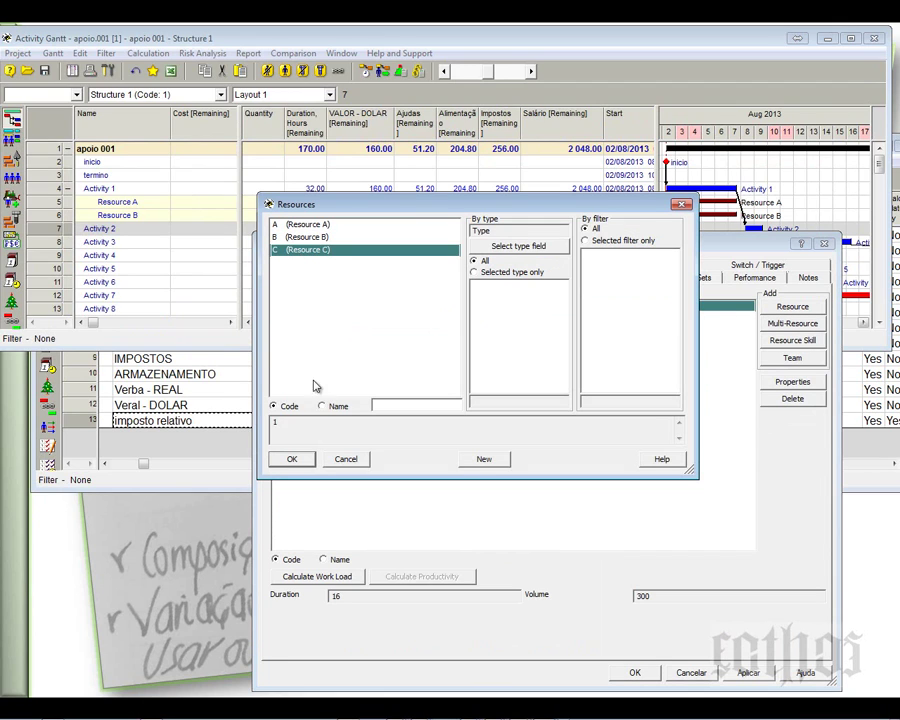
{"action": "left_click", "coordinate": [292, 459]}
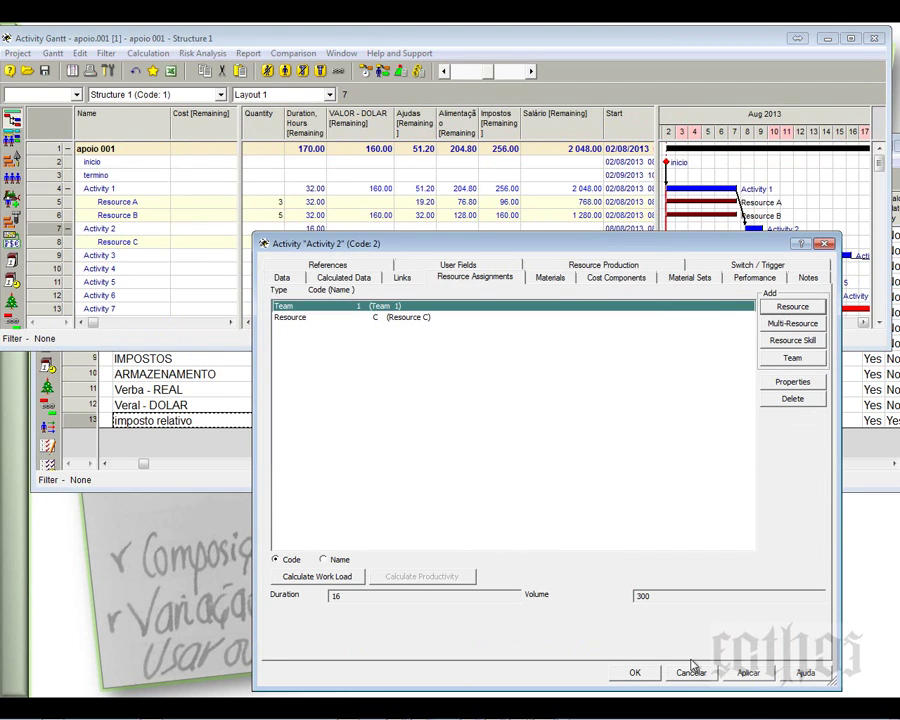
{"action": "left_click", "coordinate": [416, 317]}
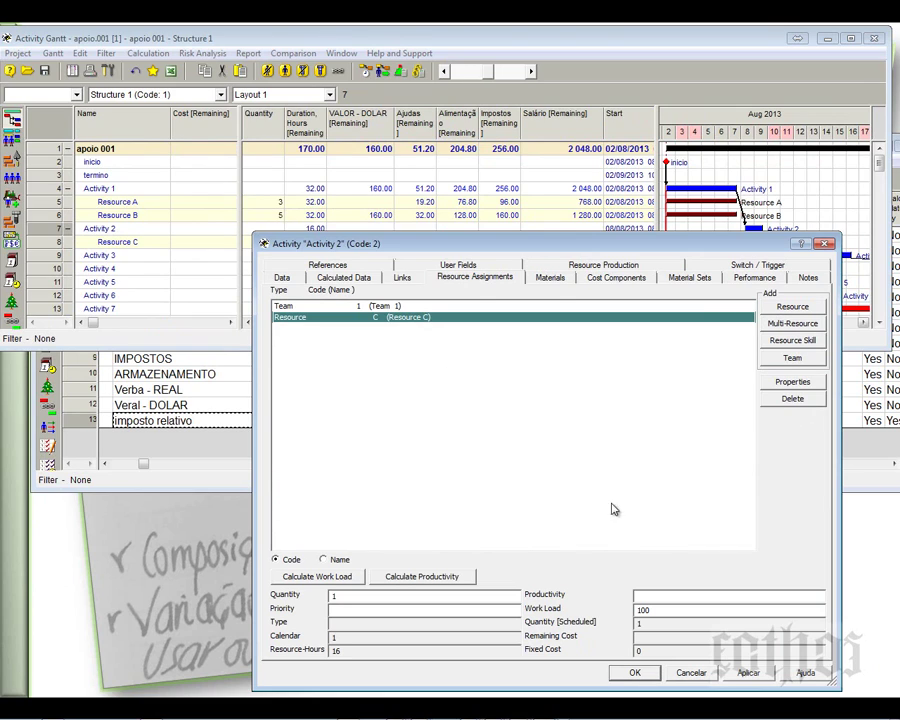
{"action": "left_click", "coordinate": [634, 673]}
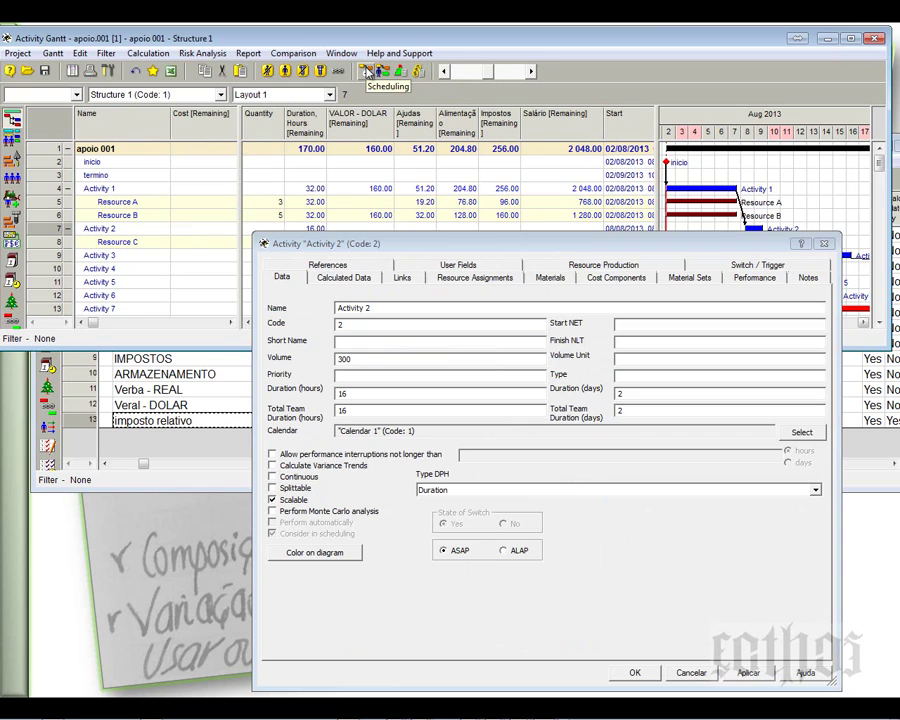
- Try to run forward scheduling of all activities and the cost and material calculation with the existing options
{"action": "left_click", "coordinate": [367, 72]}
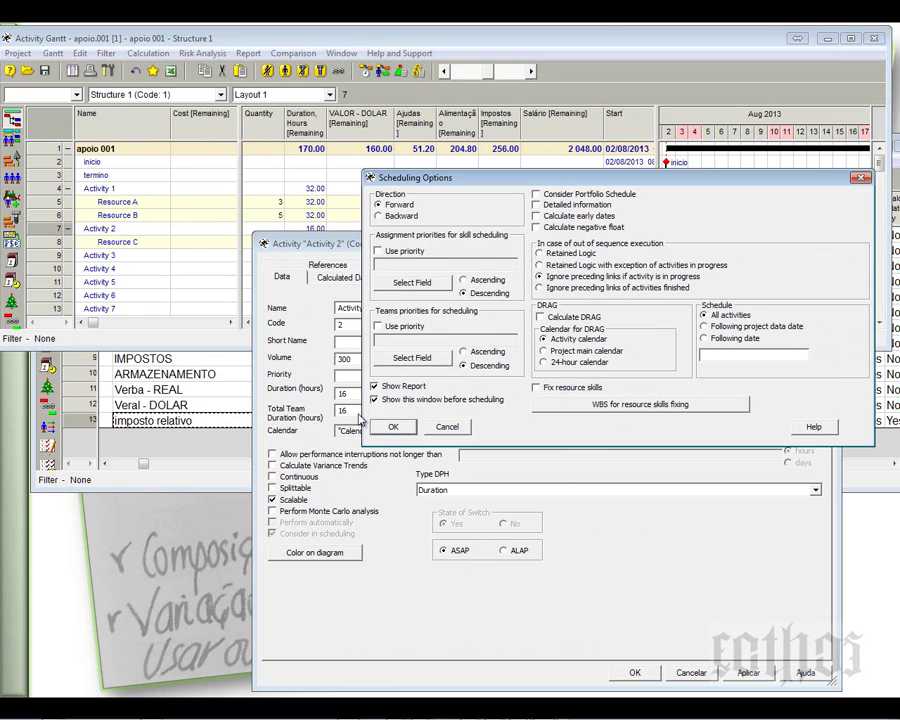
{"action": "left_click", "coordinate": [393, 426]}
{"action": "left_click", "coordinate": [826, 245]}
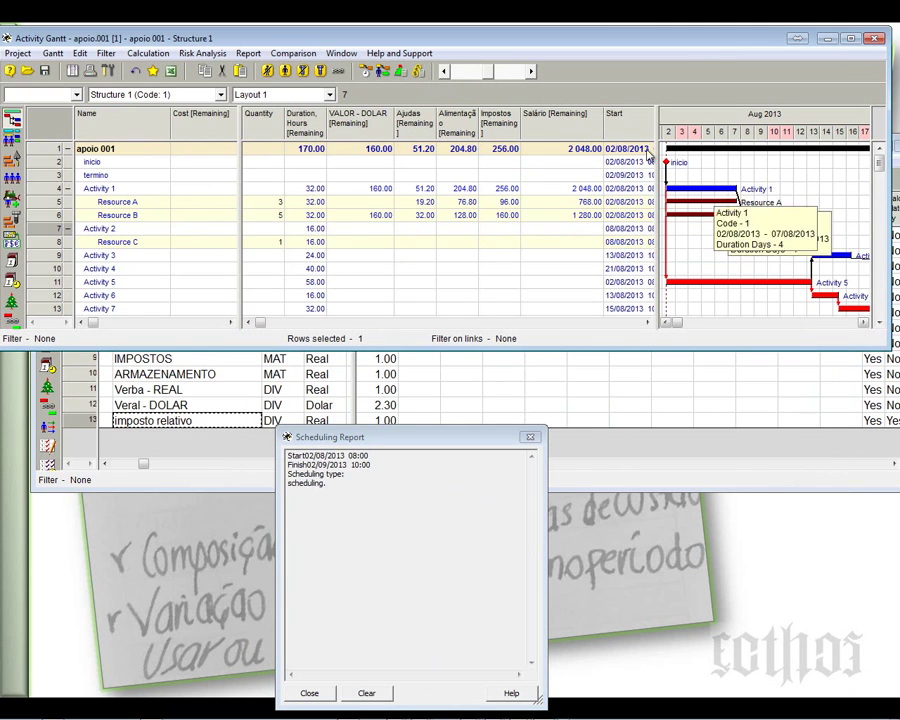
{"action": "left_click", "coordinate": [419, 73]}
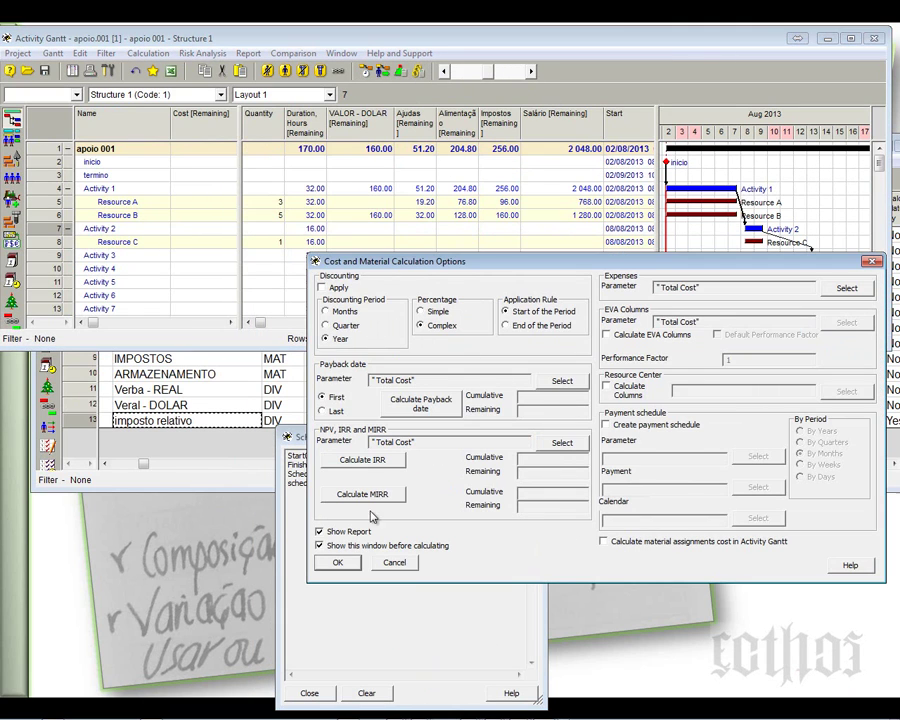
{"action": "left_click", "coordinate": [341, 562]}
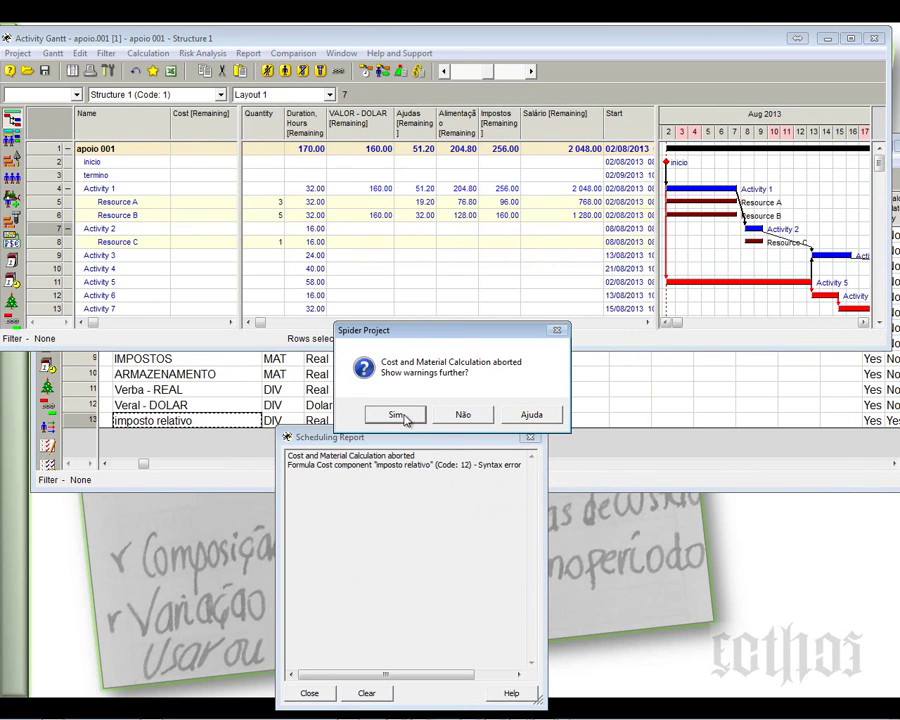
{"action": "left_click", "coordinate": [398, 415]}
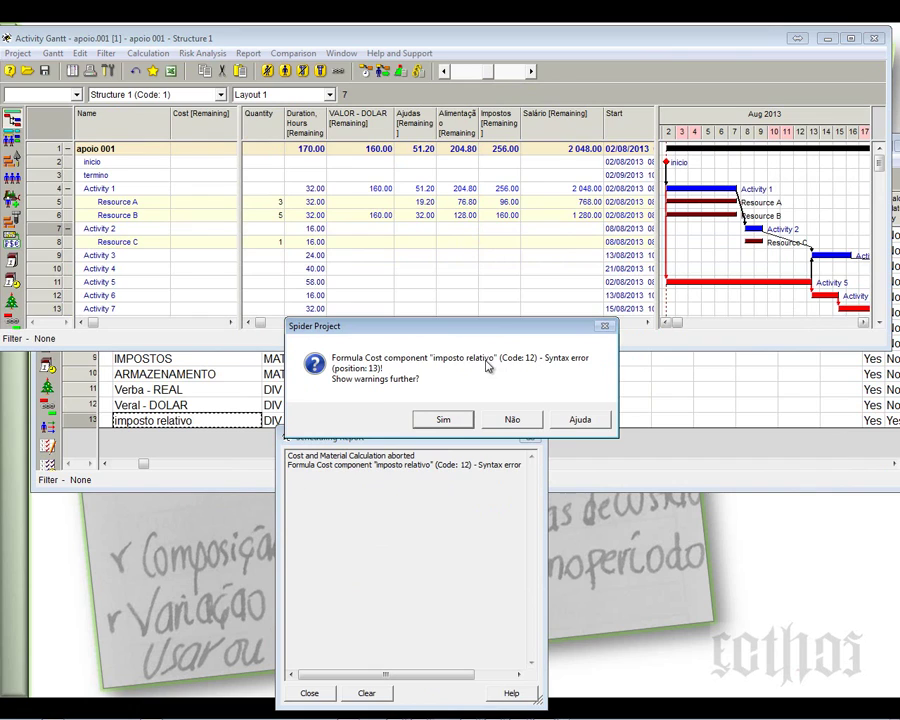
{"action": "left_click", "coordinate": [512, 420]}
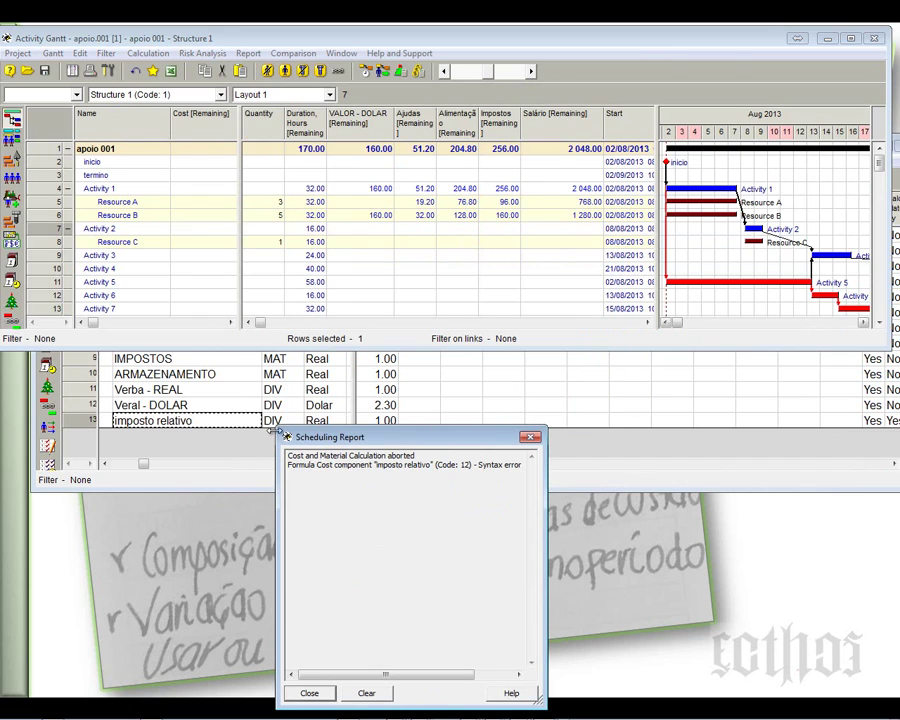
- Correct the imposto relativo component's formula to "Cost:1" * 0.12 and save it
{"action": "double_click", "coordinate": [85, 423]}
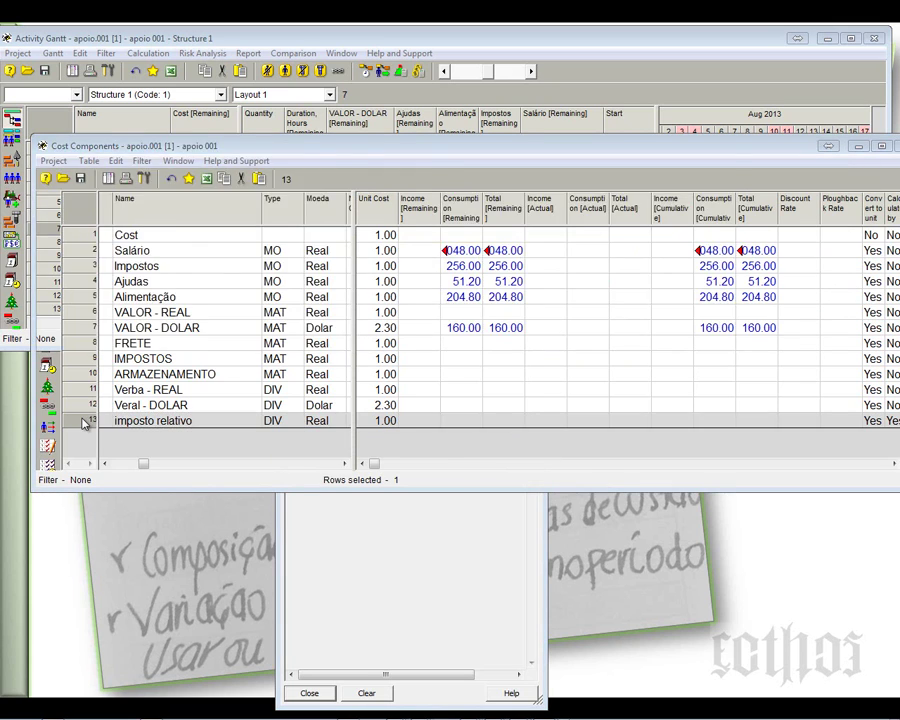
{"action": "left_click", "coordinate": [498, 366]}
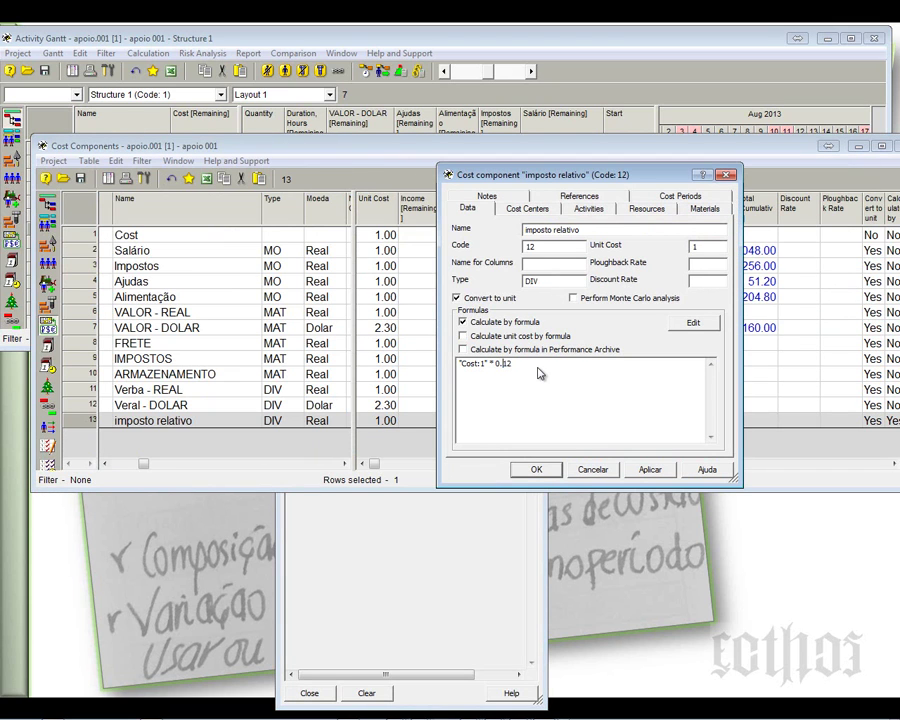
{"action": "left_click", "coordinate": [650, 469]}
{"action": "left_click", "coordinate": [536, 469]}
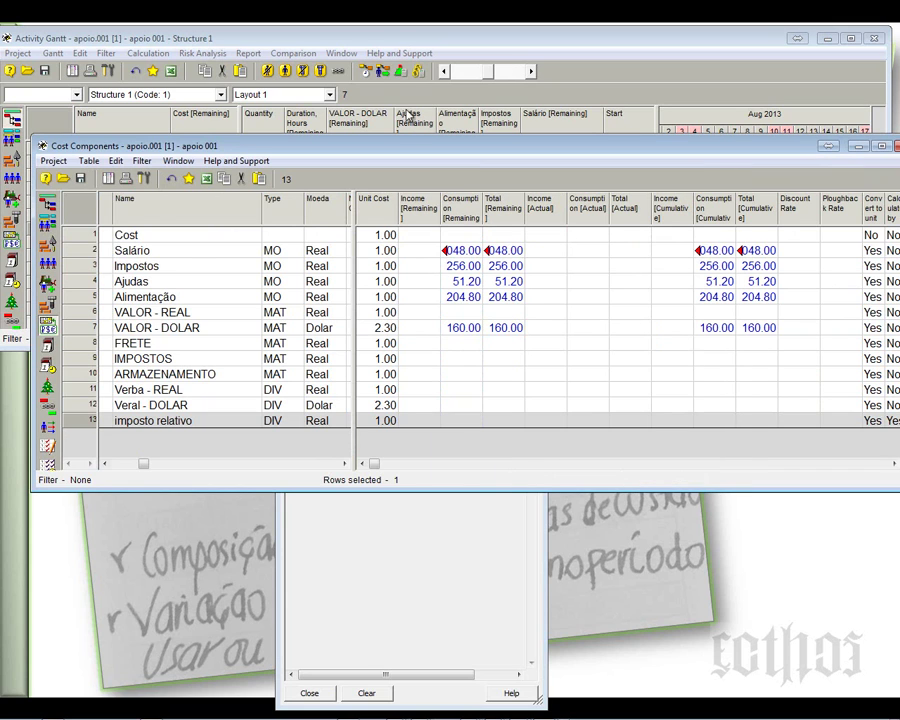
- Reschedule the project and recalculate its costs and materials with the existing options
{"action": "left_click", "coordinate": [366, 71]}
{"action": "left_click", "coordinate": [392, 427]}
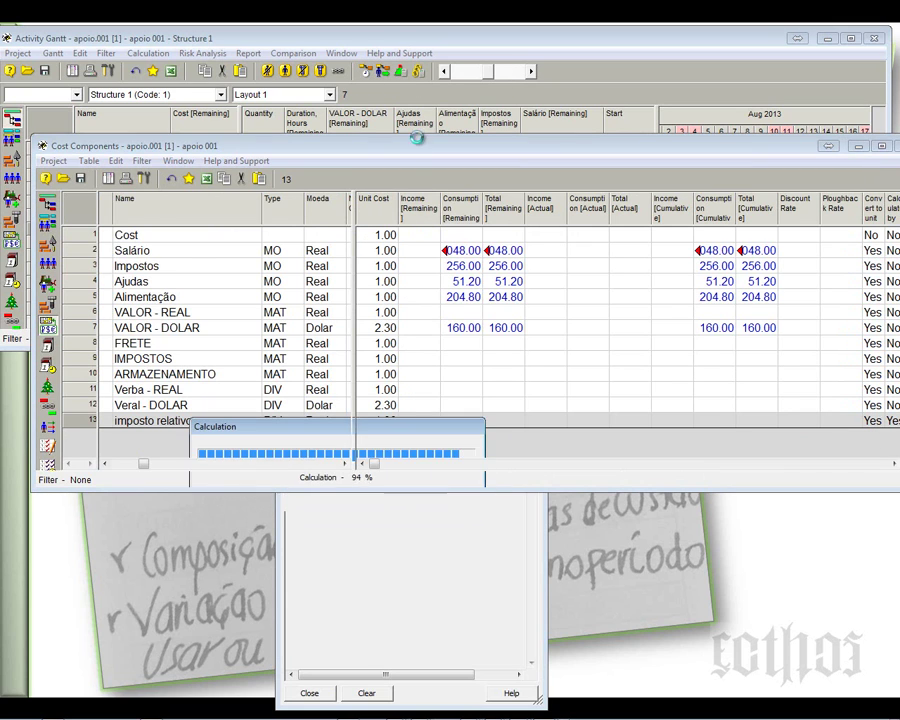
{"action": "left_click", "coordinate": [419, 73]}
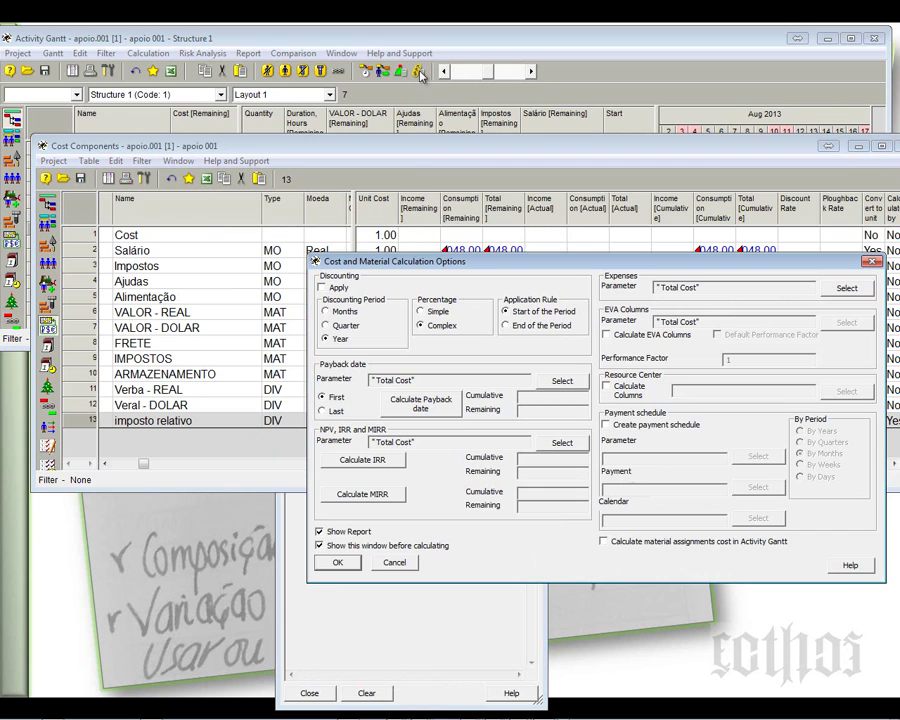
{"action": "left_click", "coordinate": [337, 562]}
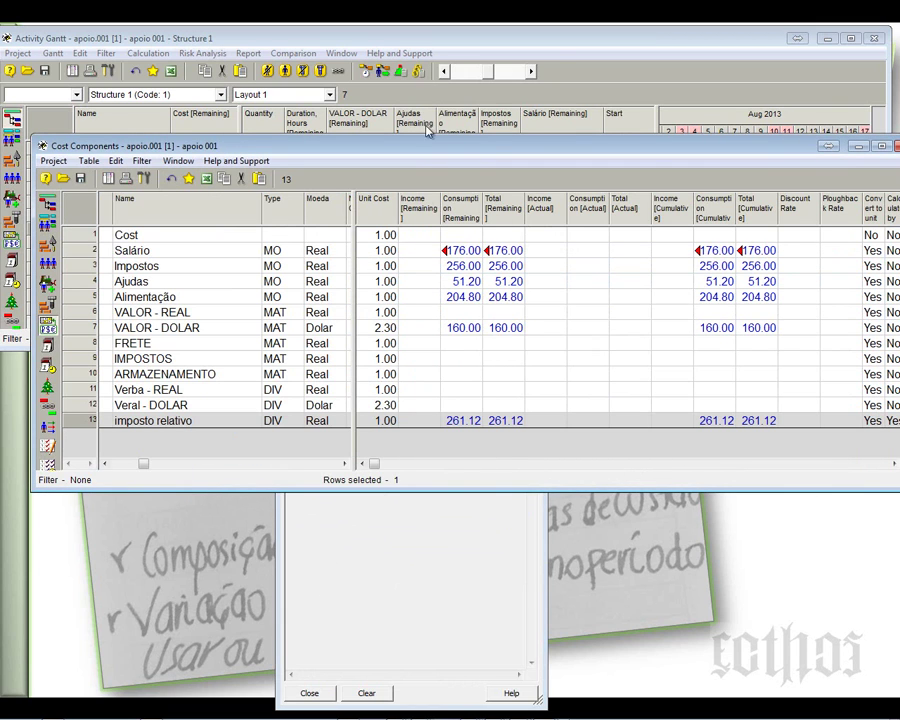
- Enlarge the Activity Gantt window and show the imposto relativo [Remaining] cost component column before Salário [Remaining]
{"action": "left_click", "coordinate": [552, 38]}
{"action": "left_click_drag", "start_coordinate": [435, 345], "coordinate": [430, 712]}
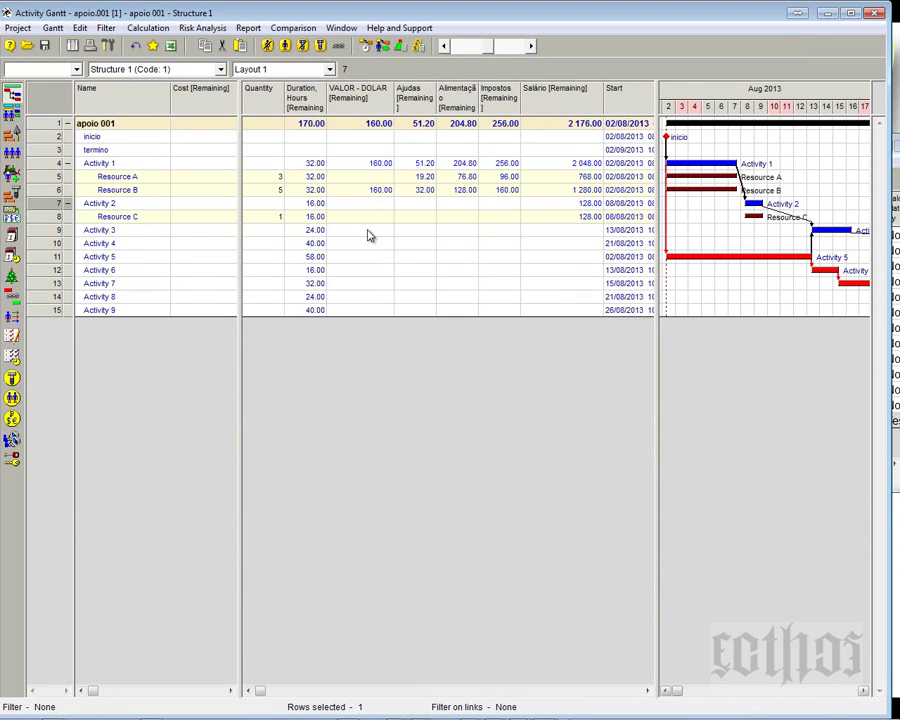
{"action": "left_click", "coordinate": [560, 220]}
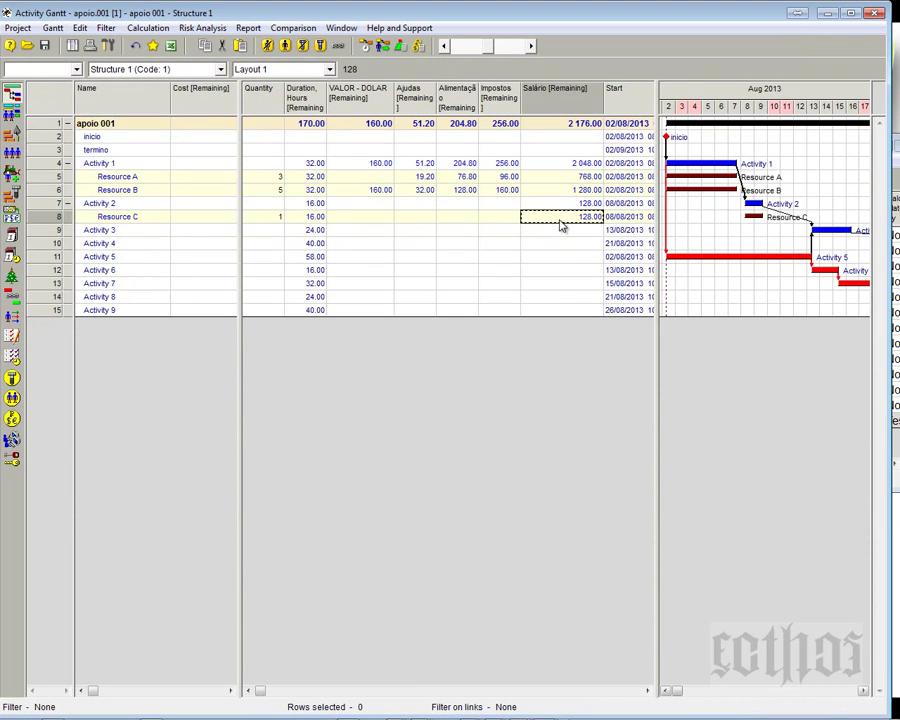
{"action": "right_click", "coordinate": [564, 92]}
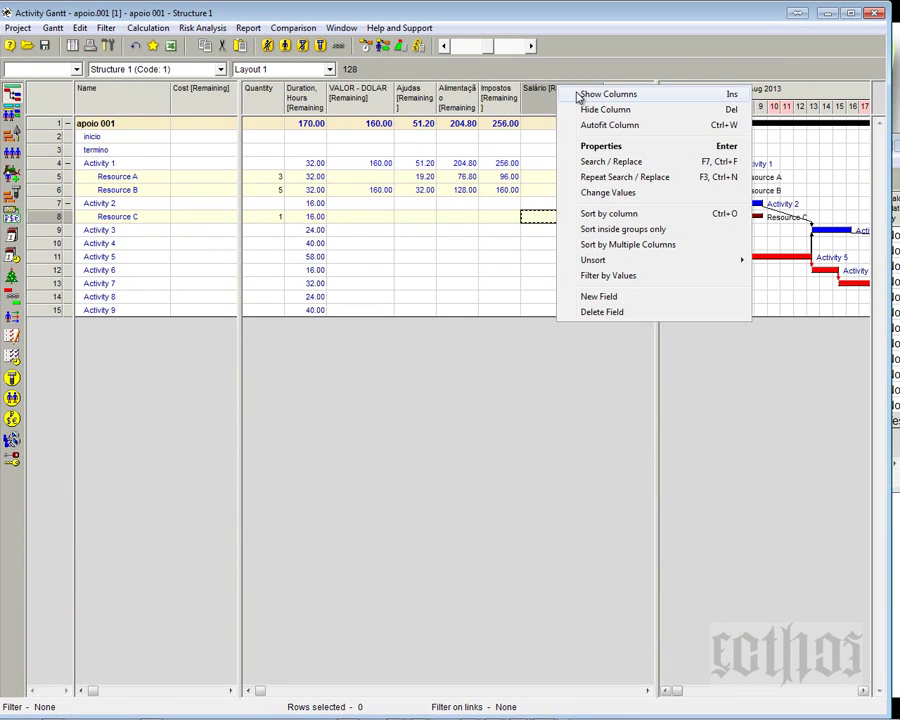
{"action": "left_click", "coordinate": [600, 94]}
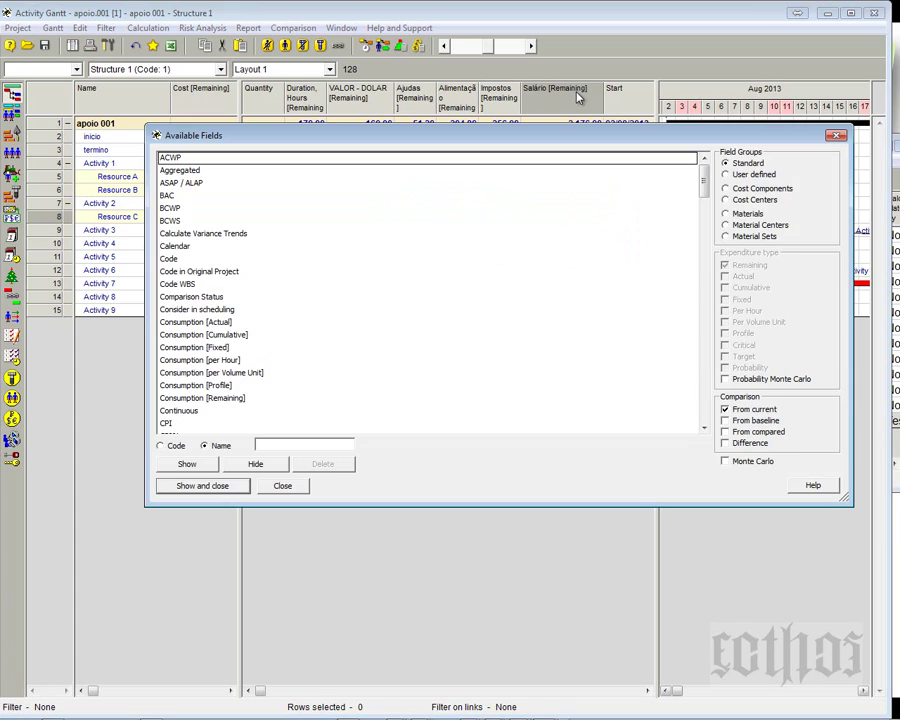
{"action": "left_click", "coordinate": [740, 189]}
{"action": "left_click", "coordinate": [190, 220]}
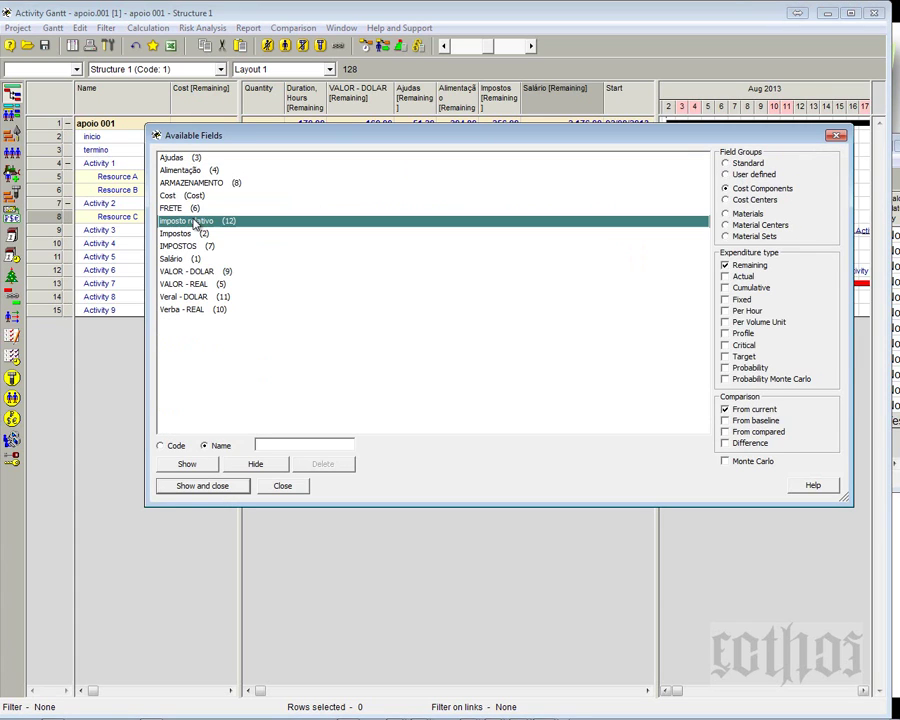
{"action": "left_click", "coordinate": [182, 484]}
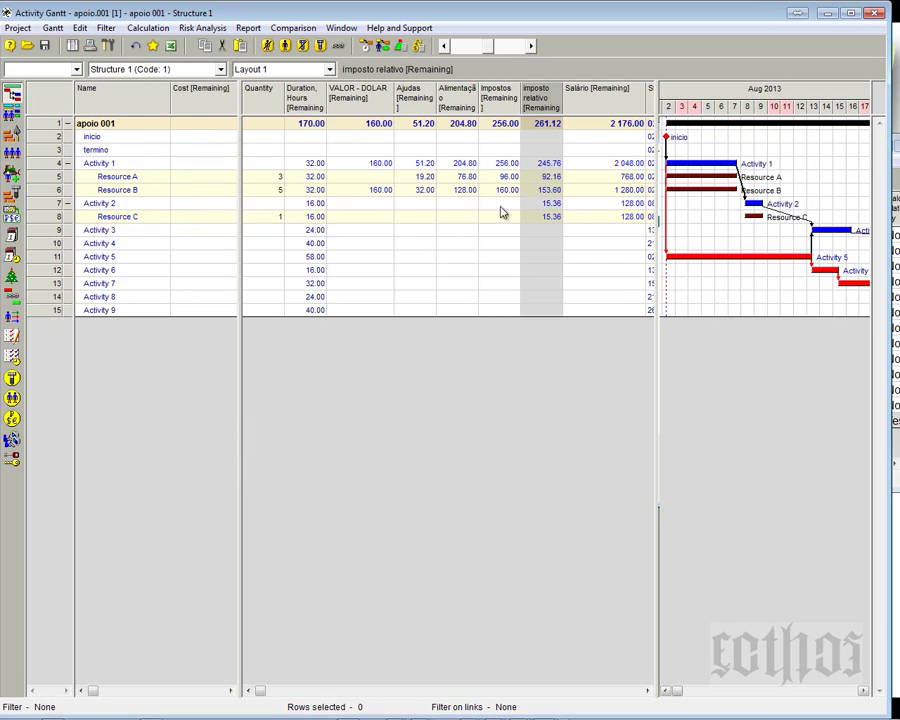
- Compare the remaining imposto relativo and Salário costs of Resource C on Activity 2
{"action": "left_click", "coordinate": [551, 217]}
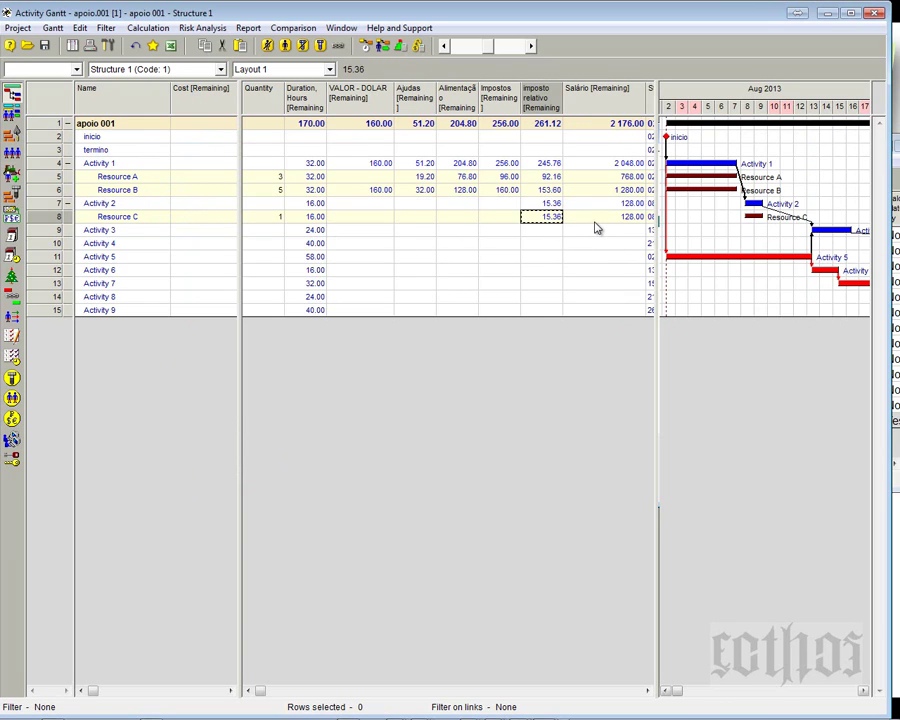
{"action": "left_click", "coordinate": [593, 218]}
{"action": "left_click", "coordinate": [551, 218]}
{"action": "left_click", "coordinate": [603, 209]}
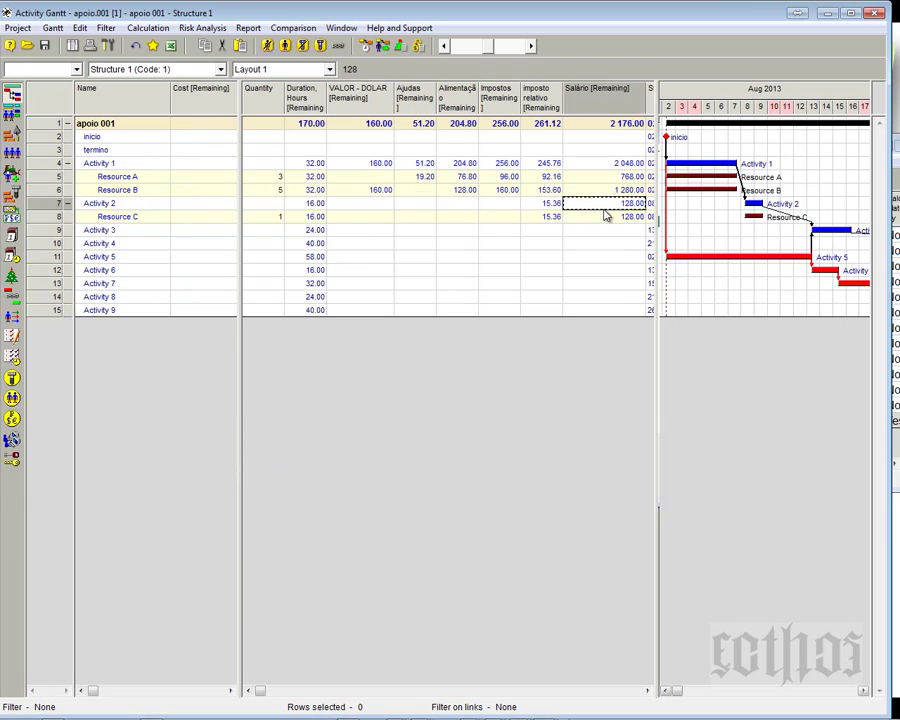
{"action": "left_click", "coordinate": [605, 217]}
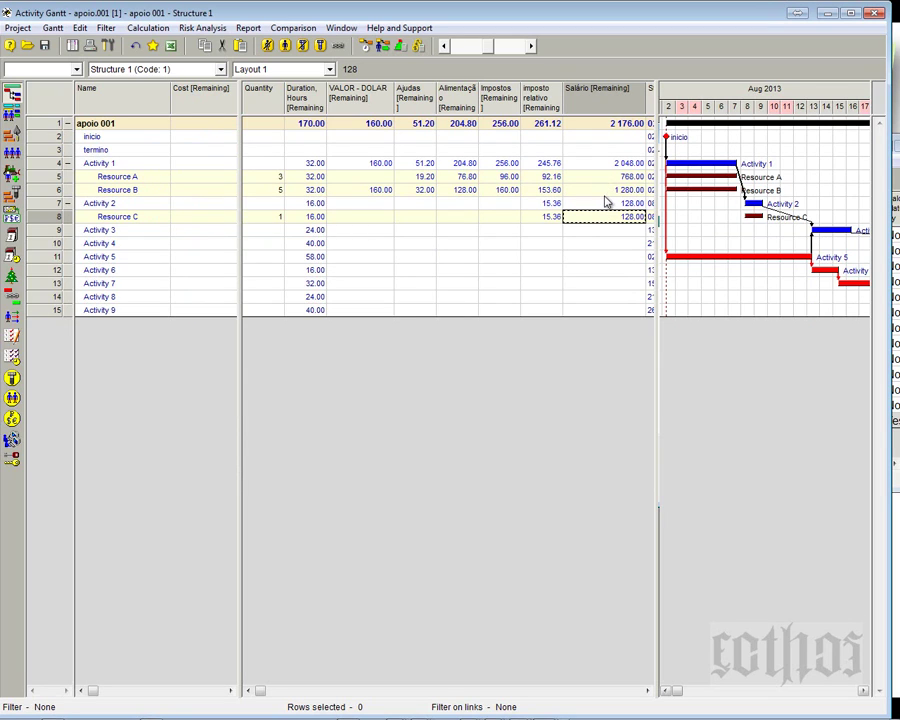
- Review Resource B's remaining cost components and the Cost [Remaining] column for Activity 1 and the whole project
{"action": "left_click", "coordinate": [541, 192]}
{"action": "left_click", "coordinate": [507, 193]}
{"action": "left_click", "coordinate": [418, 193]}
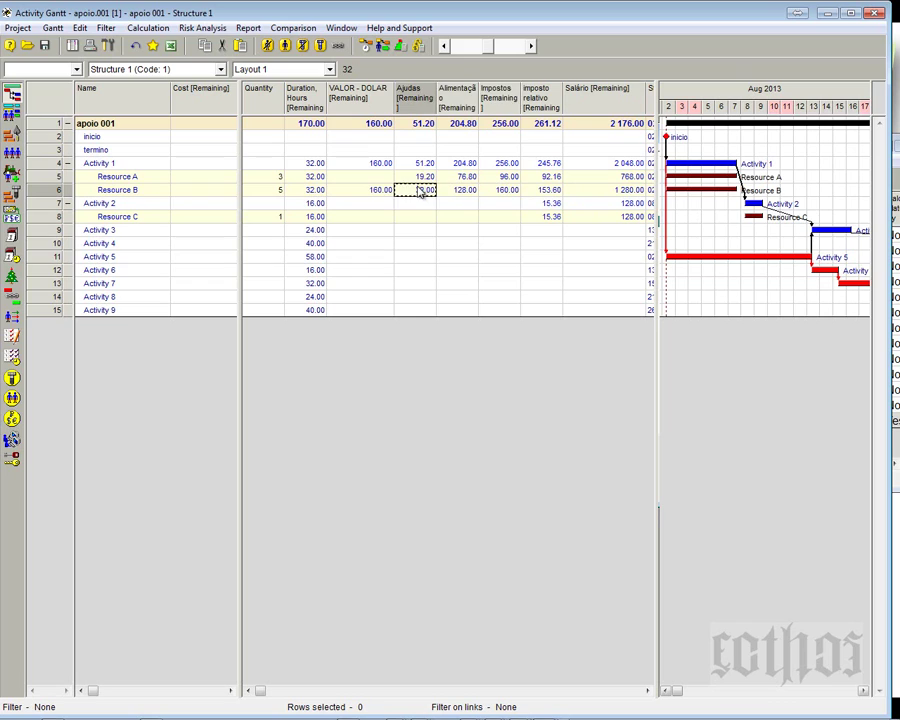
{"action": "left_click", "coordinate": [381, 194]}
{"action": "left_click", "coordinate": [198, 97]}
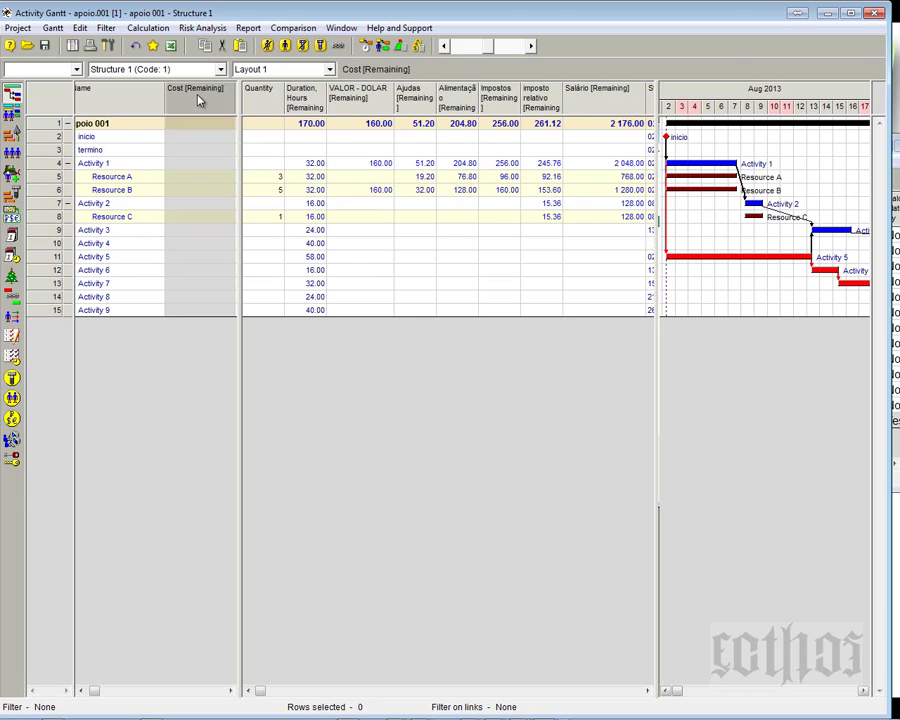
{"action": "left_click", "coordinate": [198, 163]}
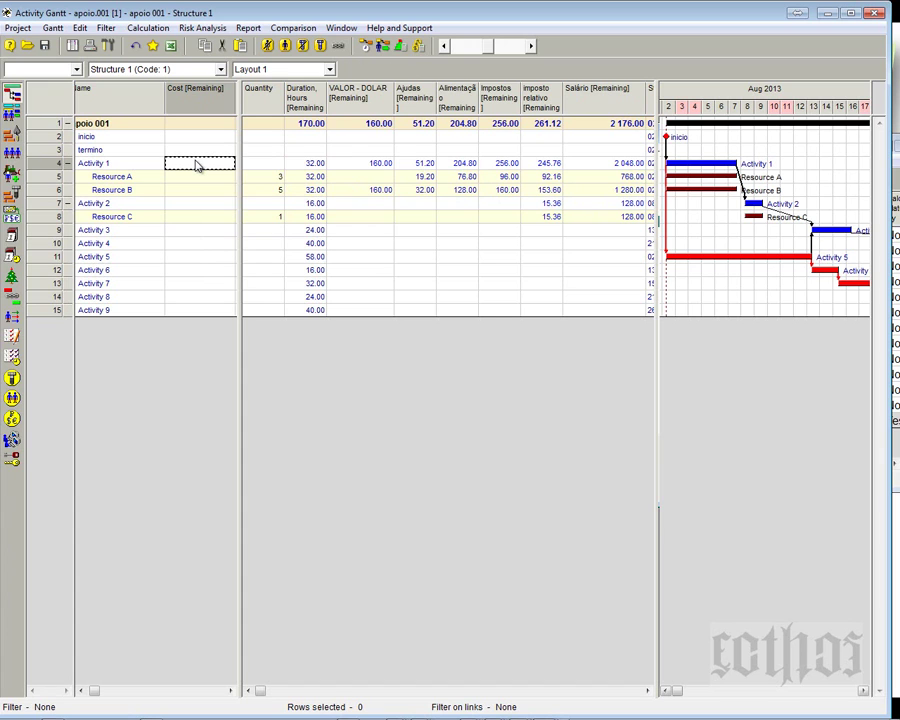
{"action": "left_click", "coordinate": [204, 126]}
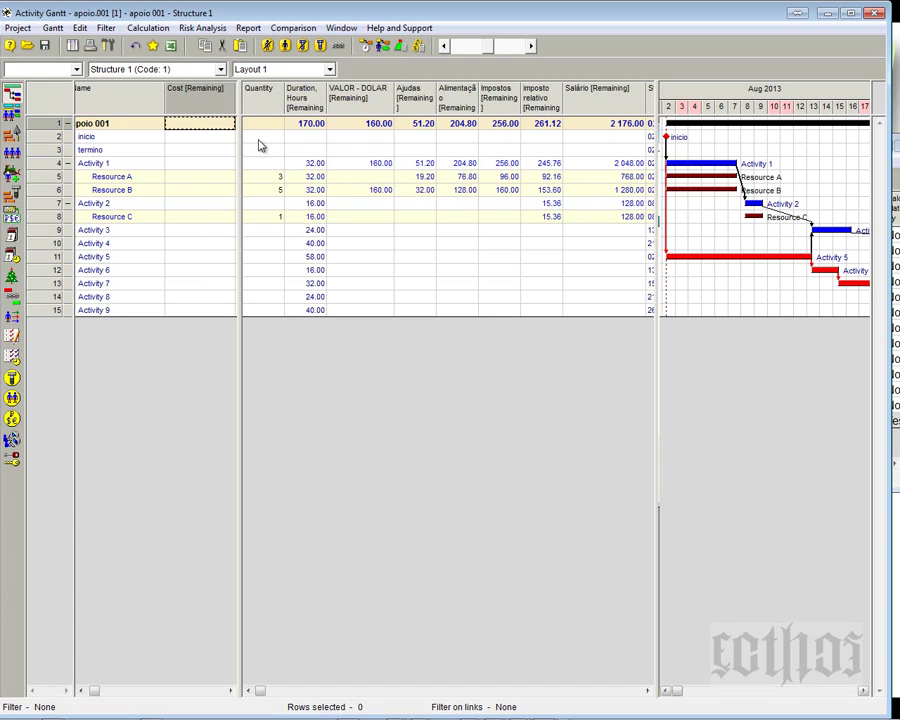
- Check the Calculate by formula option in the Cost component's properties and close them without changes
{"action": "left_click_drag", "start_coordinate": [392, 13], "coordinate": [398, 66]}
{"action": "left_click", "coordinate": [219, 444]}
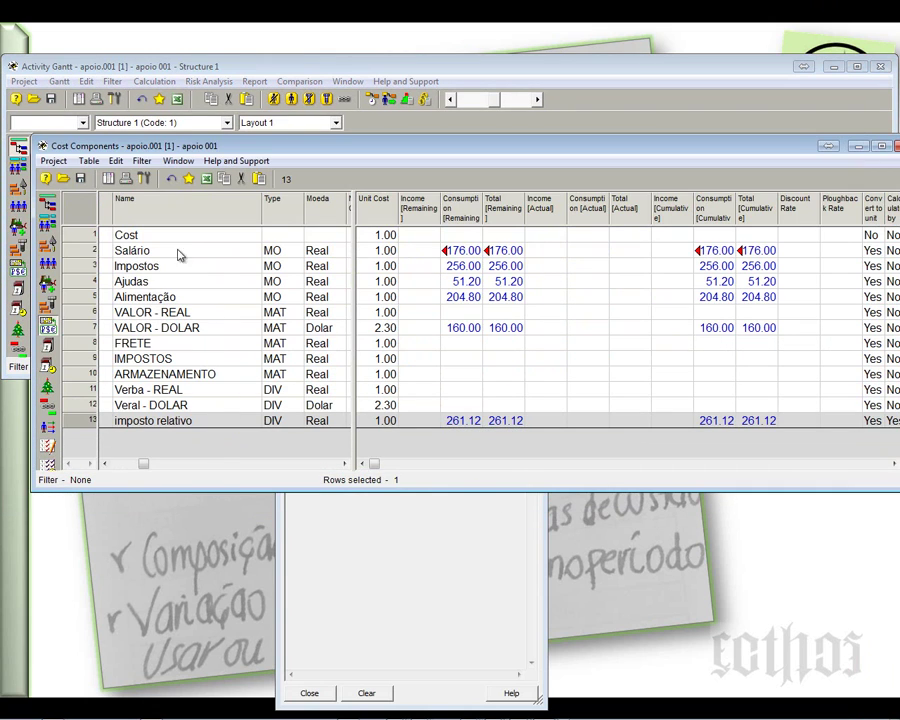
{"action": "double_click", "coordinate": [74, 236]}
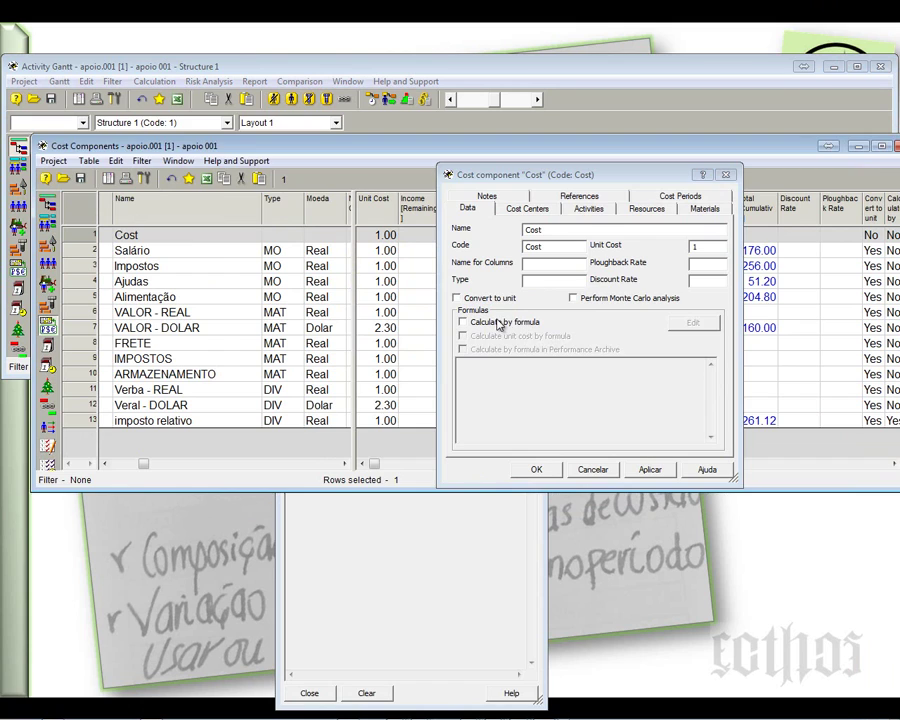
{"action": "left_click", "coordinate": [474, 322]}
{"action": "left_click", "coordinate": [474, 322]}
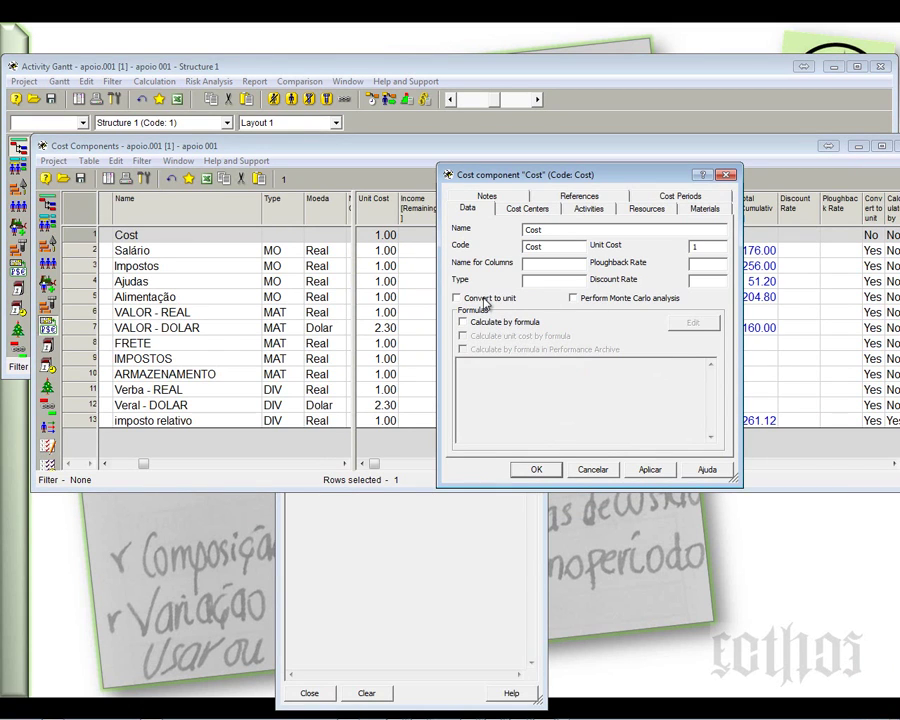
{"action": "left_click", "coordinate": [598, 469]}
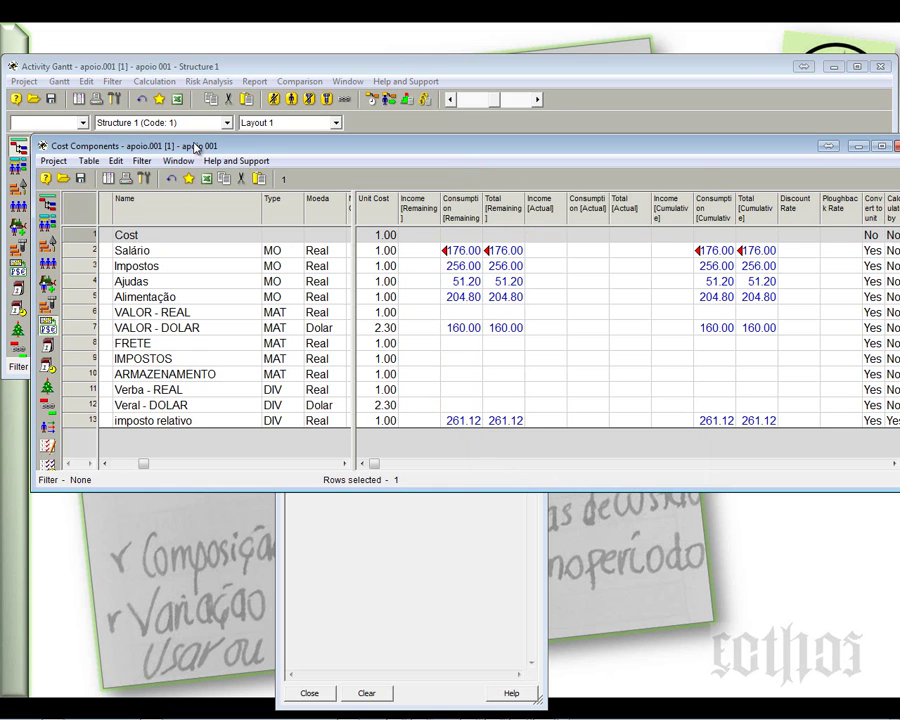
- Move the Cost Components window lower, maximize the Activity Gantt and review its columns from Duration, Hours to Salário [Remaining]
{"action": "left_click_drag", "start_coordinate": [196, 147], "coordinate": [174, 336]}
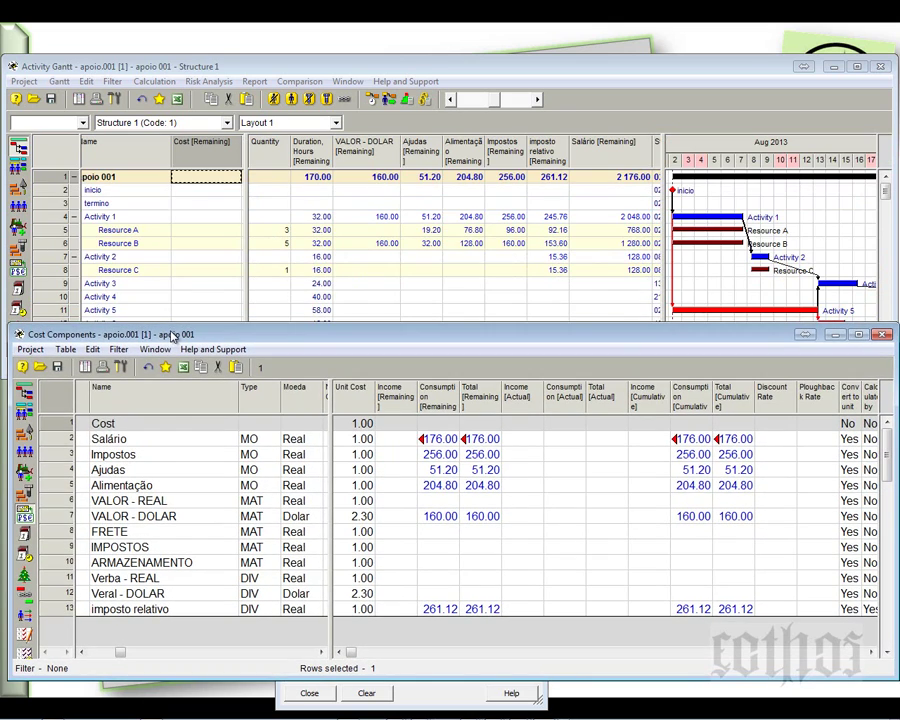
{"action": "left_click", "coordinate": [418, 60]}
{"action": "double_click", "coordinate": [418, 60]}
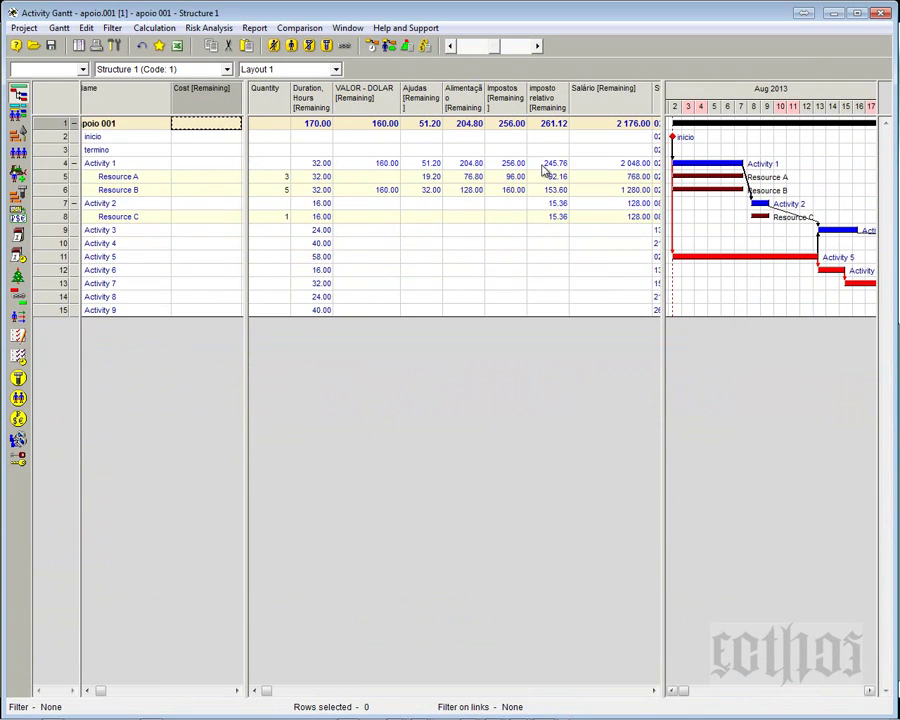
{"action": "left_click", "coordinate": [552, 104]}
{"action": "left_click", "coordinate": [512, 100]}
{"action": "left_click", "coordinate": [460, 100]}
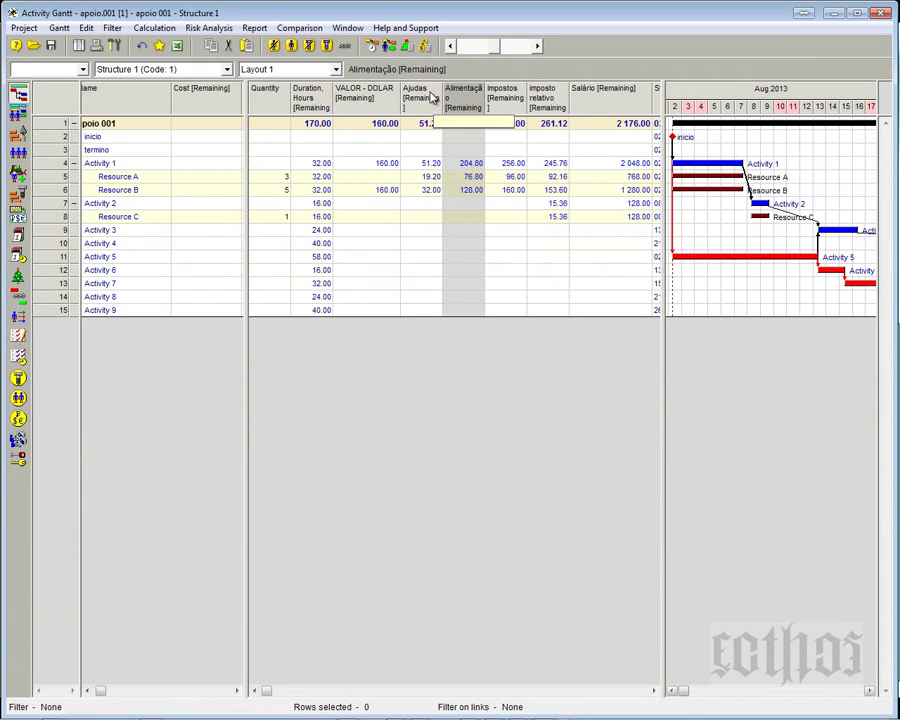
{"action": "left_click", "coordinate": [420, 97]}
{"action": "left_click", "coordinate": [338, 102]}
{"action": "left_click", "coordinate": [308, 98]}
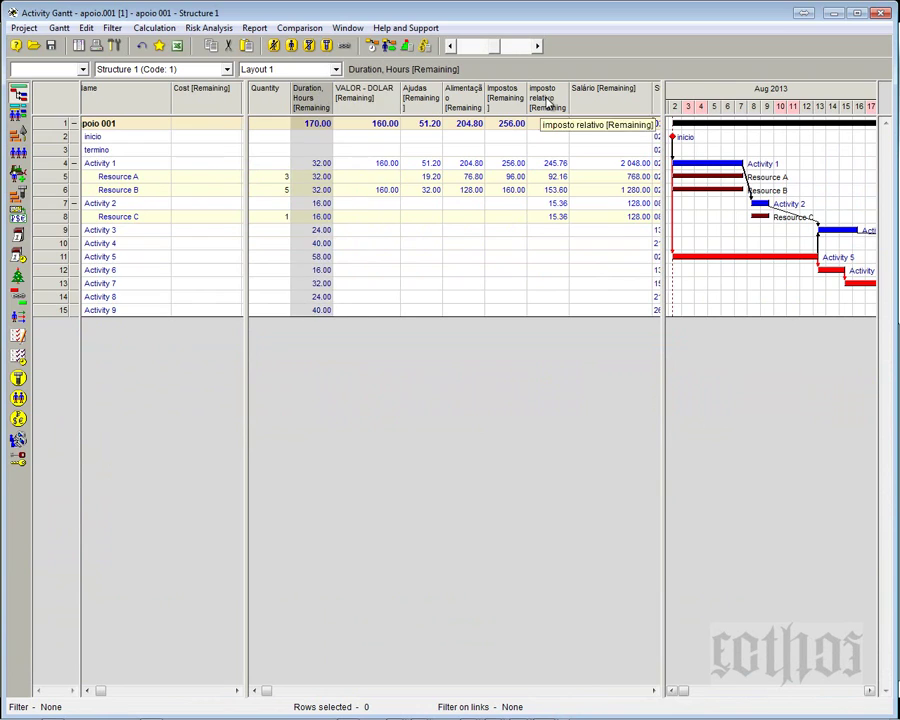
{"action": "left_click", "coordinate": [590, 97]}
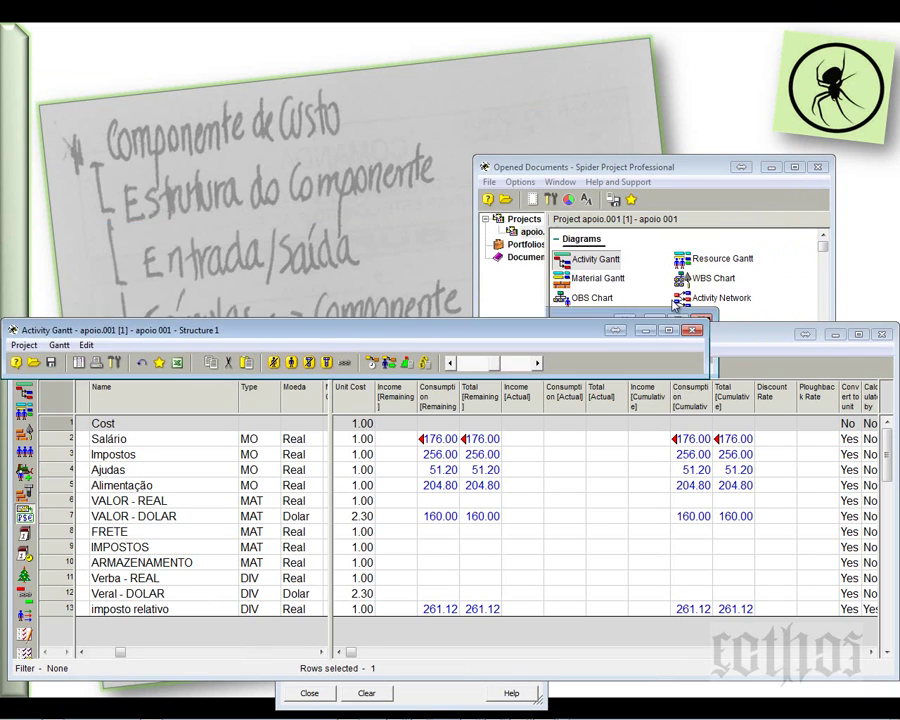
- Arrange the restored Activity Gantt above the Cost Components table and go through the Cost, Salário, Impostos and Ajudas components
{"action": "left_click_drag", "start_coordinate": [635, 103], "coordinate": [672, 67]}
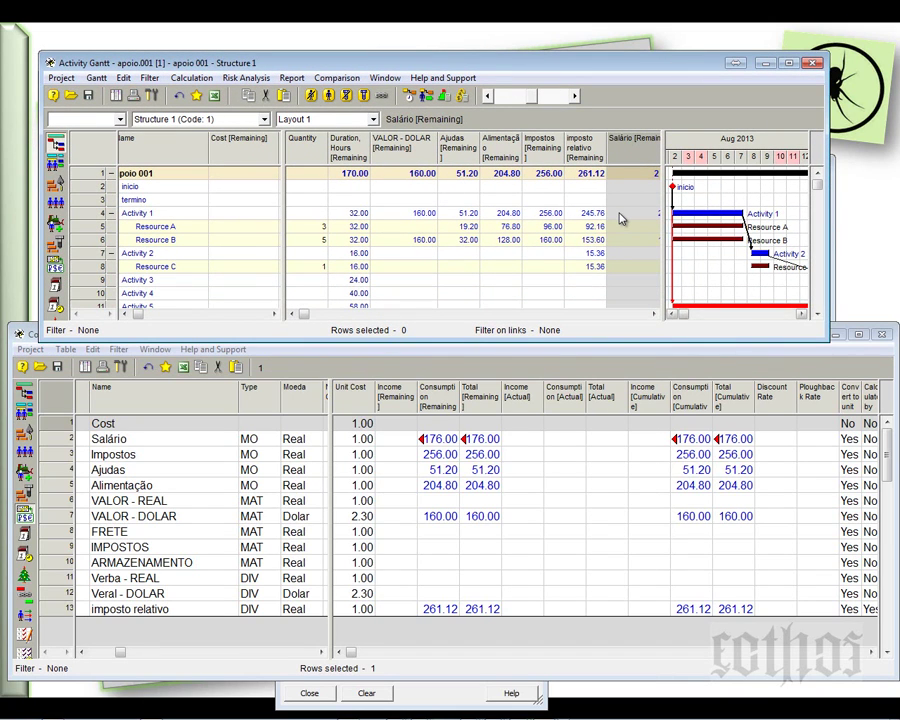
{"action": "left_click", "coordinate": [144, 426]}
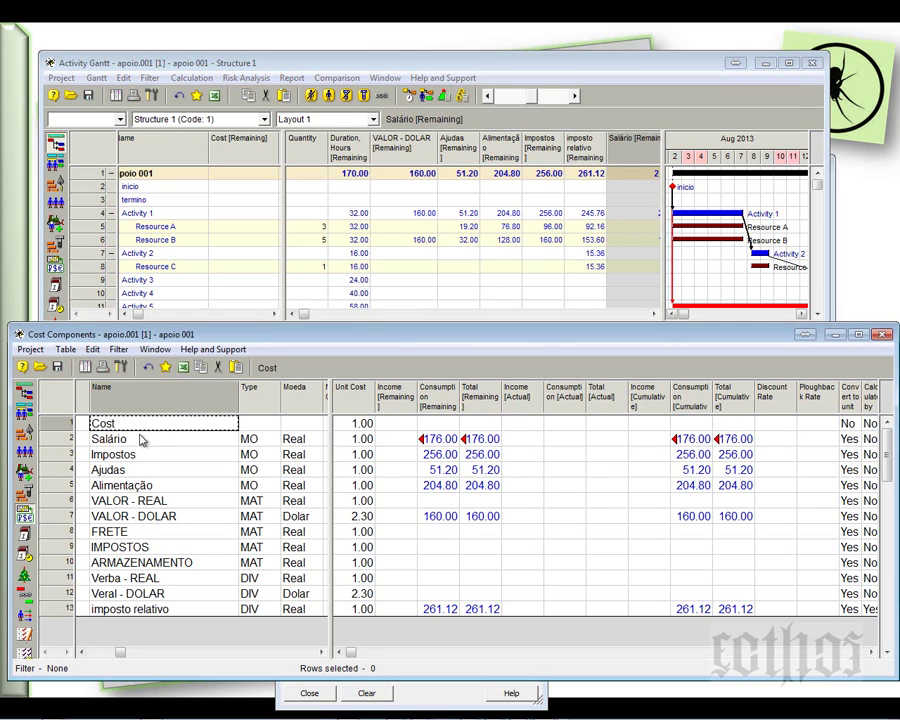
{"action": "left_click", "coordinate": [142, 441]}
{"action": "left_click", "coordinate": [140, 456]}
{"action": "left_click", "coordinate": [138, 471]}
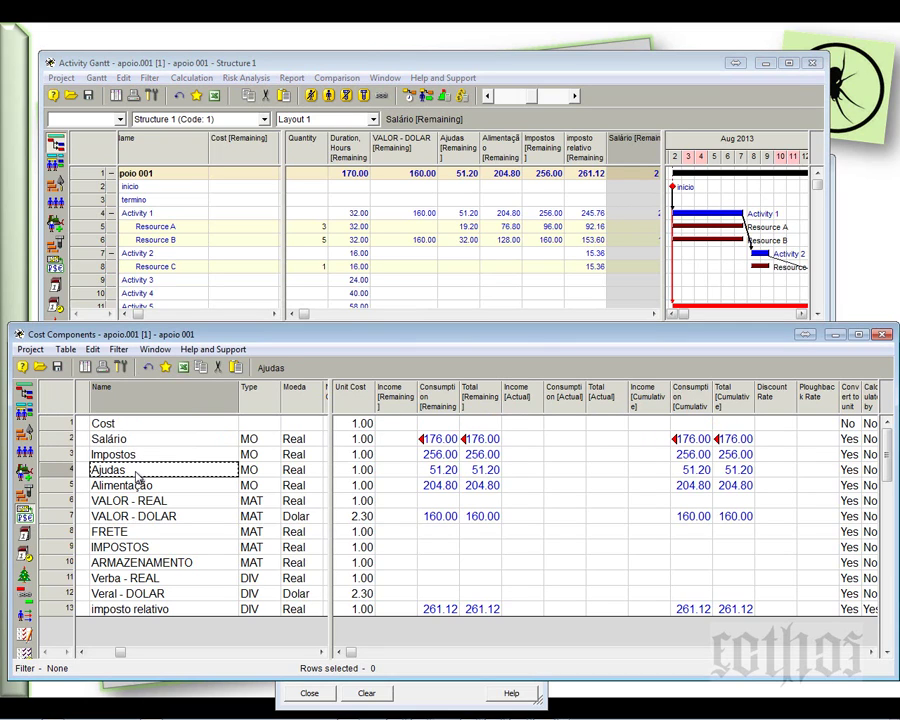
- Switch to Paint, look over the existing component diagrams and minimize the drawing
{"action": "key", "text": "alt+Tab"}
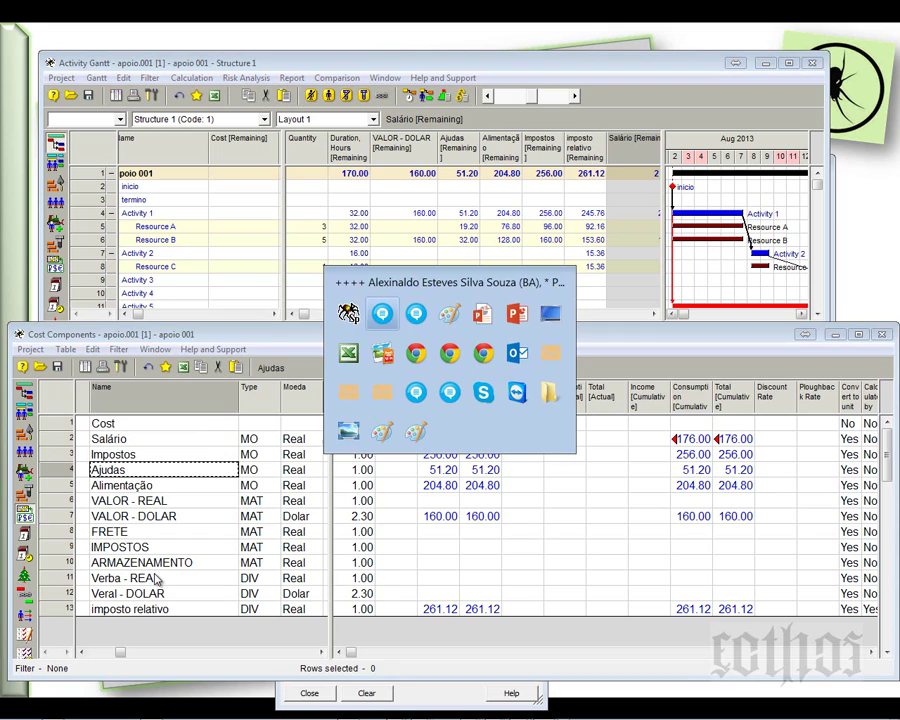
{"action": "key", "text": "Tab"}
{"action": "key", "text": "Tab"}
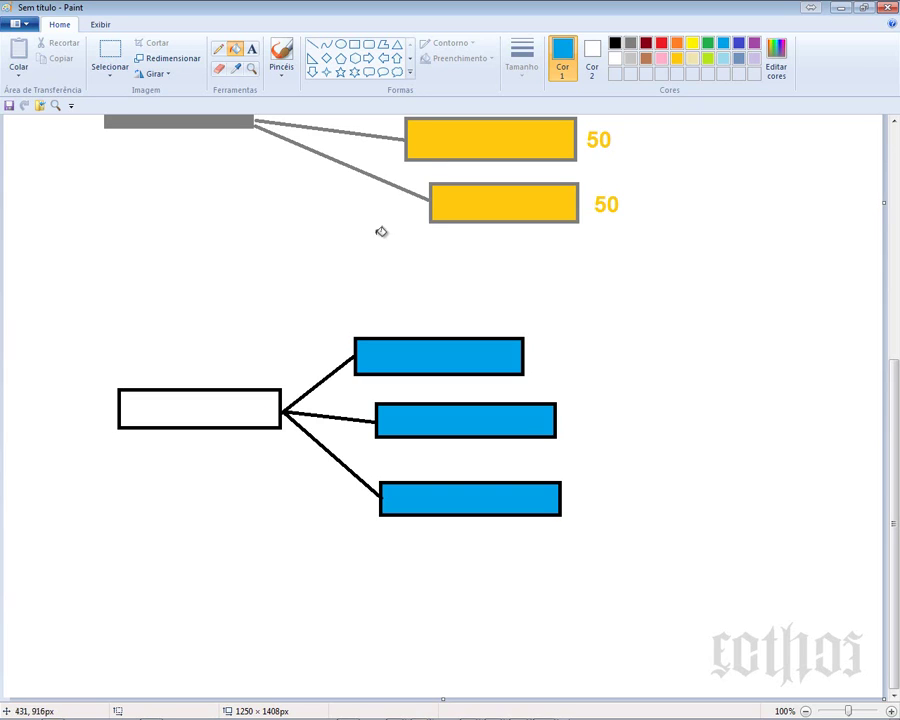
{"action": "scroll", "coordinate": [893, 148], "scroll_direction": "up", "scroll_amount": 5}
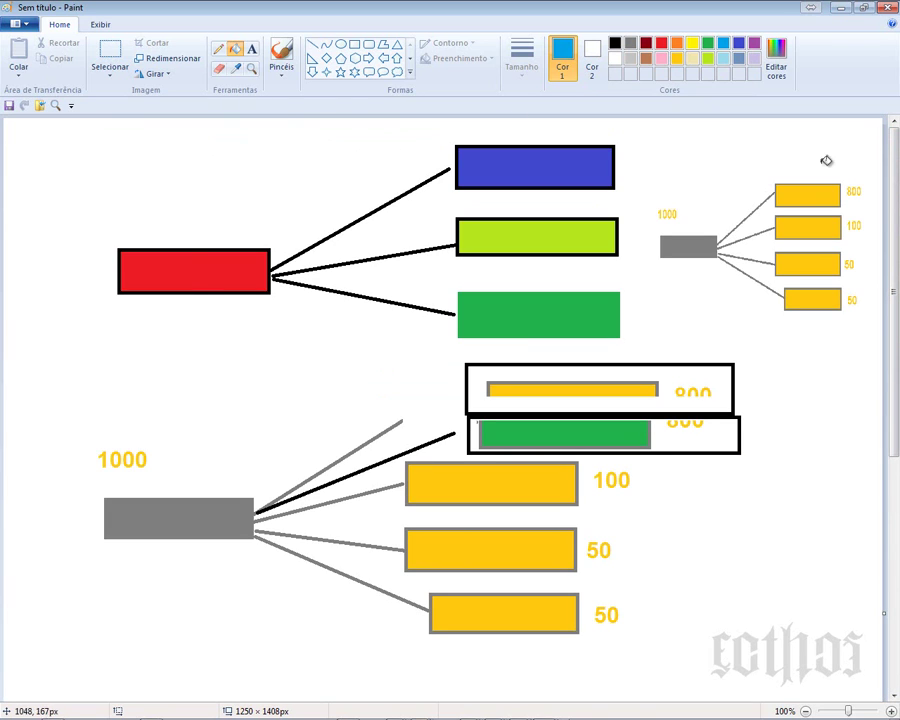
{"action": "left_click", "coordinate": [840, 9]}
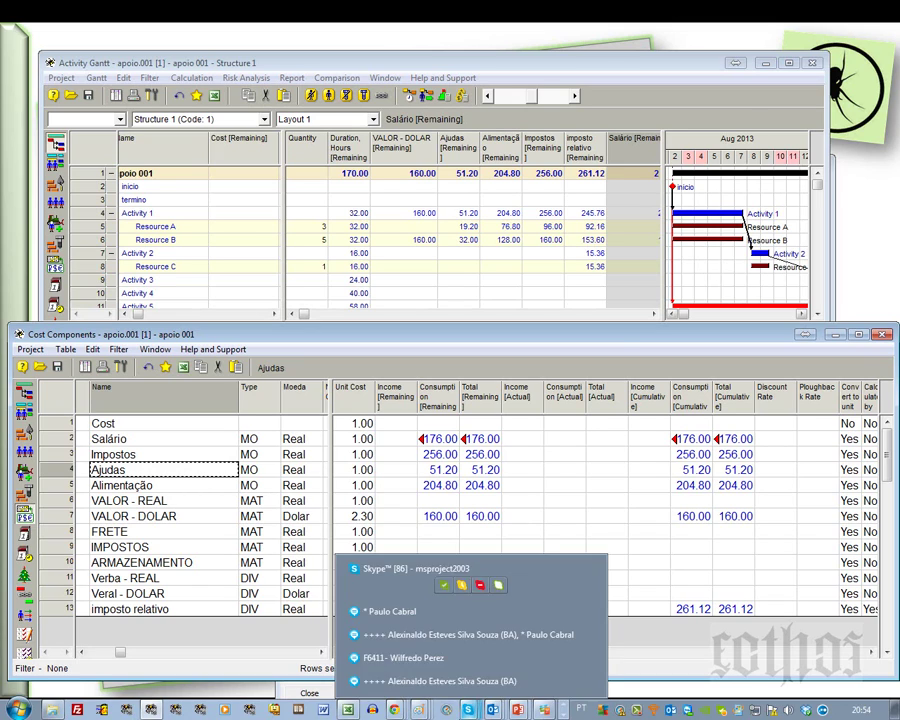
- Switch back to the Paint drawing and extend the canvas height downward to 1708 px
{"action": "key", "text": "alt+Tab"}
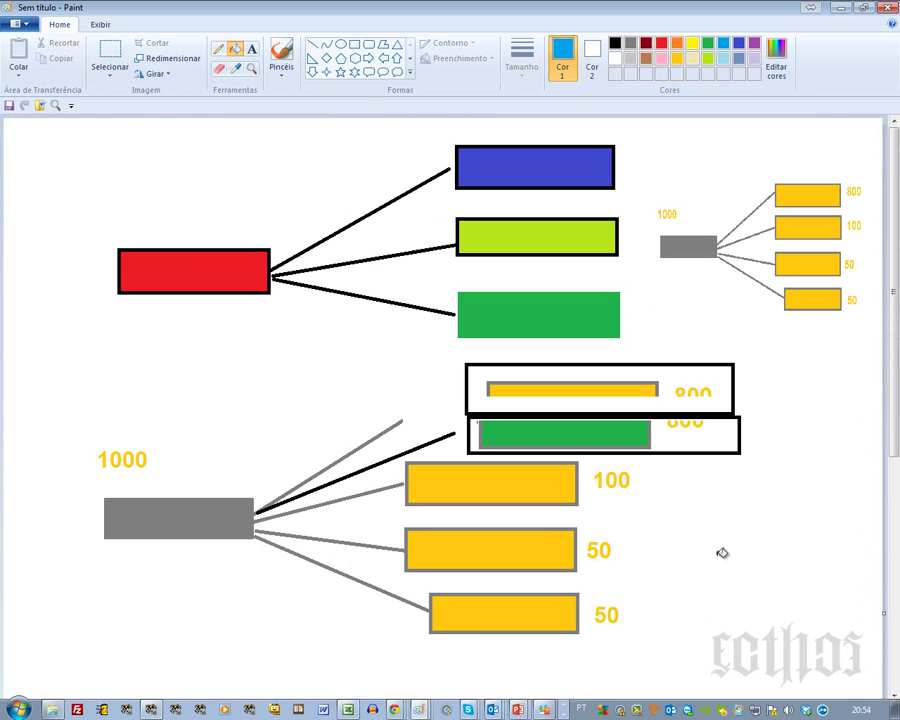
{"action": "scroll", "coordinate": [789, 495], "scroll_direction": "down", "scroll_amount": 5}
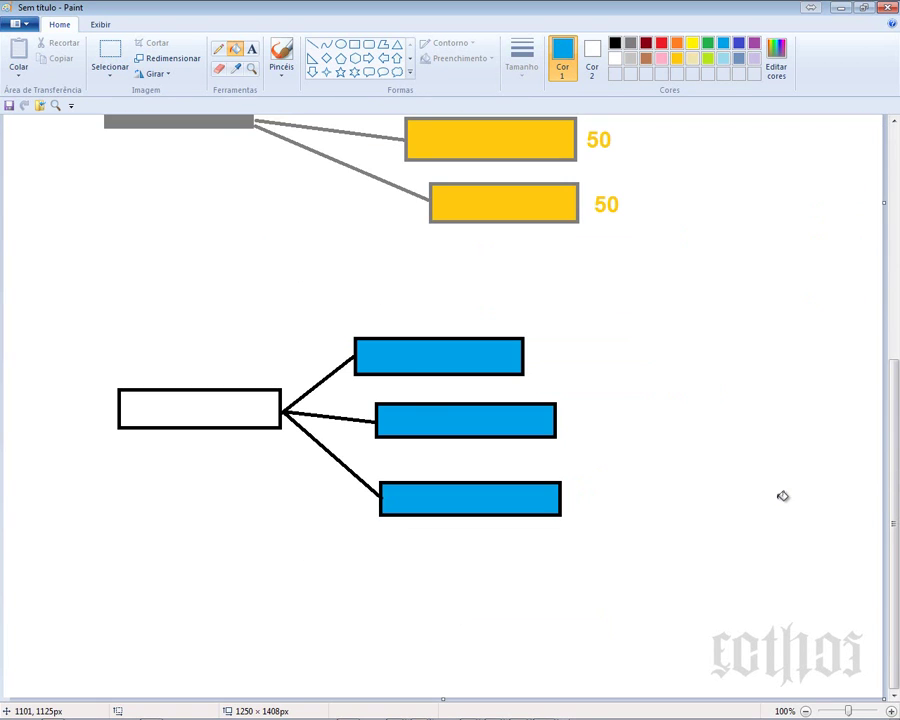
{"action": "scroll", "coordinate": [783, 495], "scroll_direction": "down", "scroll_amount": 2}
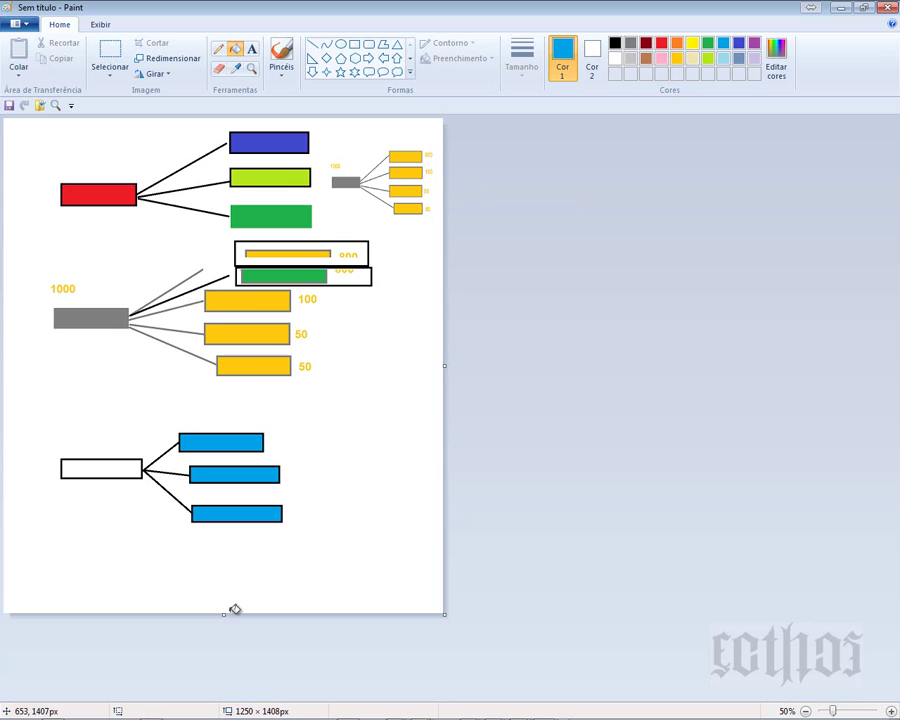
{"action": "left_click_drag", "start_coordinate": [223, 614], "coordinate": [224, 711]}
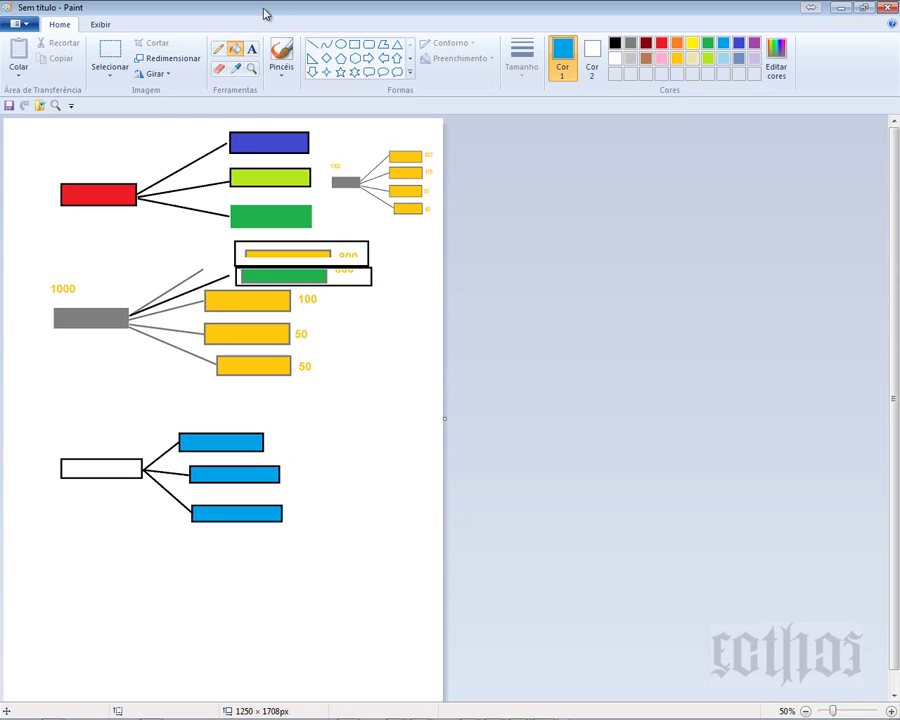
- Draw a dark red rectangle about 279 × 84 px in the blank area below the diagram with blue boxes
{"action": "left_click", "coordinate": [117, 55]}
{"action": "scroll", "coordinate": [180, 236], "scroll_direction": "down", "scroll_amount": 1}
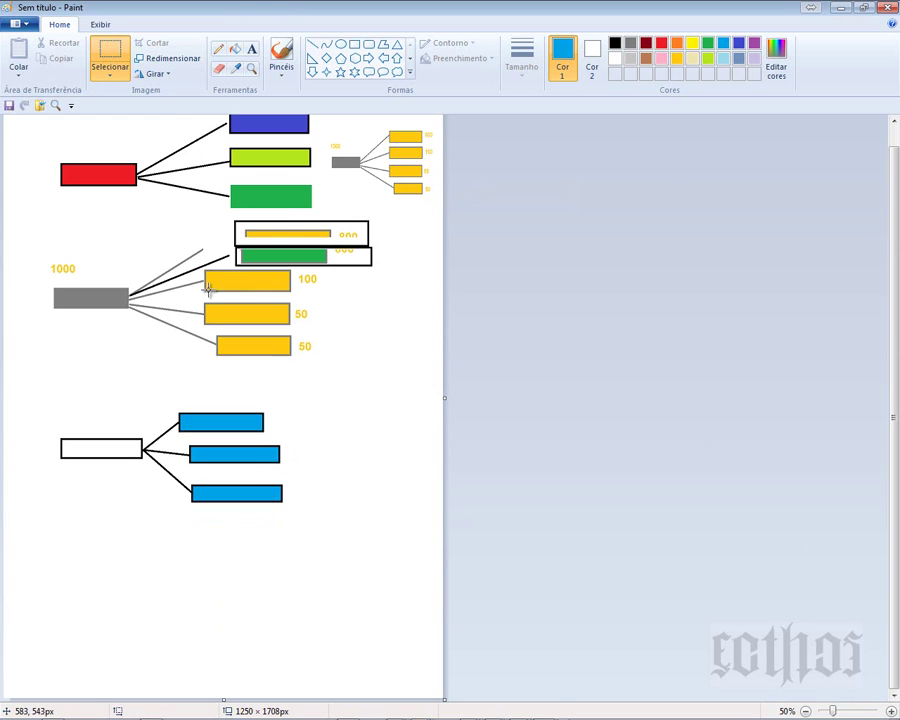
{"action": "scroll", "coordinate": [206, 290], "scroll_direction": "up", "scroll_amount": 1}
{"action": "scroll", "coordinate": [208, 290], "scroll_direction": "down", "scroll_amount": 5}
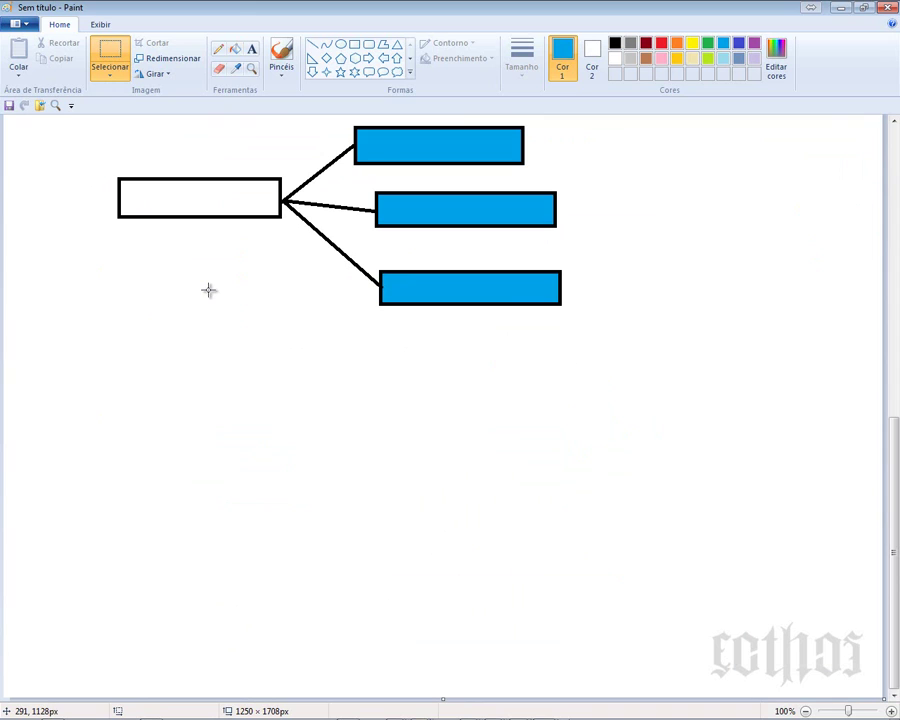
{"action": "left_click", "coordinate": [355, 45]}
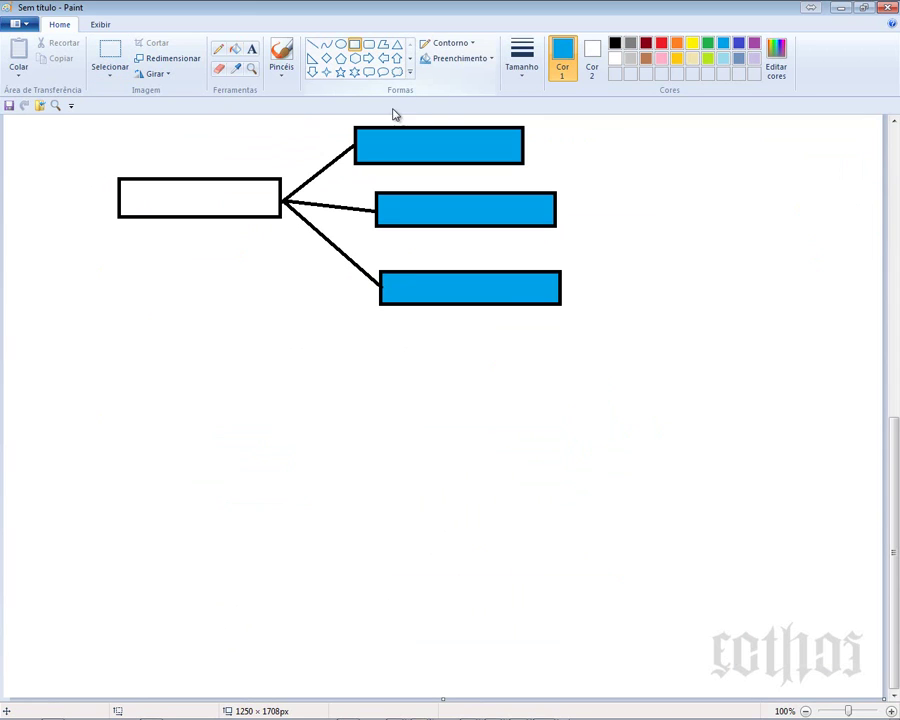
{"action": "left_click", "coordinate": [646, 43]}
{"action": "mouse_move", "coordinate": [103, 423]}
{"action": "left_mouse_down"}
{"action": "mouse_move", "coordinate": [191, 472]}
{"action": "mouse_move", "coordinate": [281, 496]}
{"action": "mouse_move", "coordinate": [300, 482]}
{"action": "left_mouse_up"}
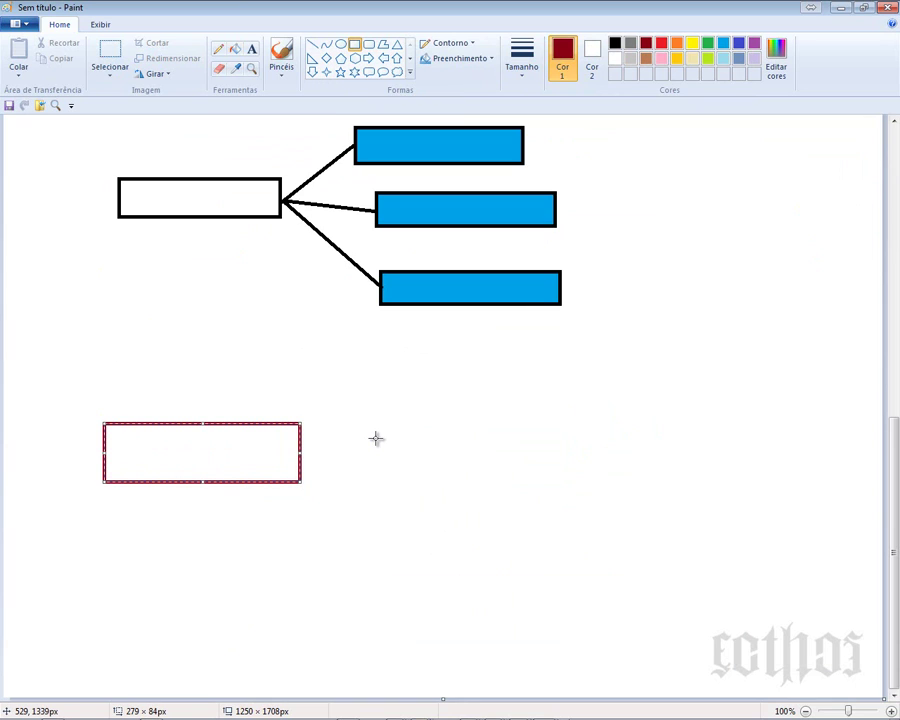
- Connect three dark red rectangles of about 262 × 62, 248 × 63 and 266 × 69 px to the first rectangle with dark red lines
{"action": "left_click", "coordinate": [313, 44]}
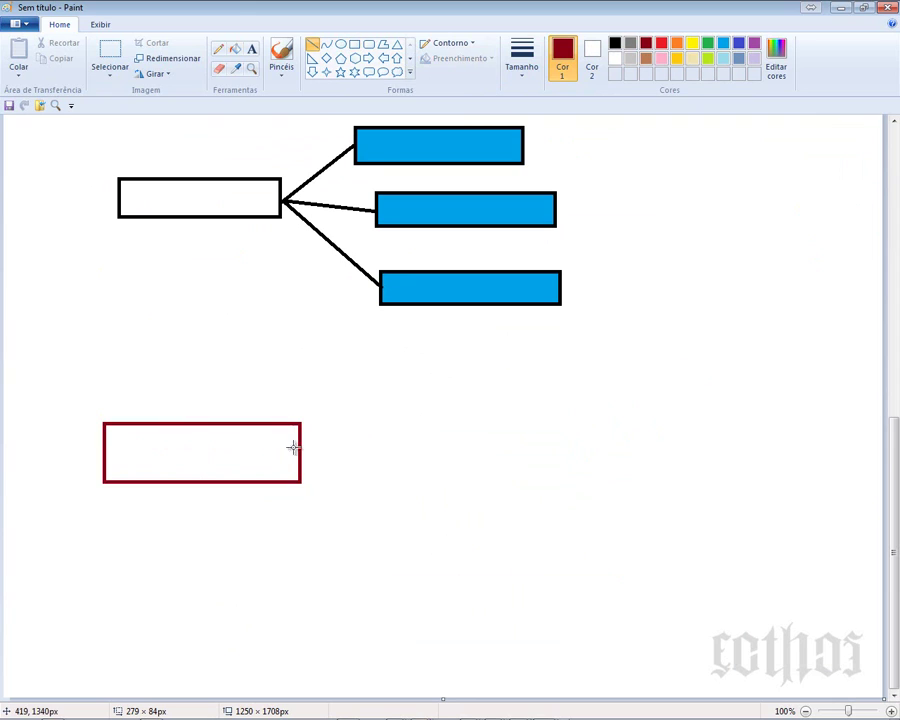
{"action": "mouse_move", "coordinate": [300, 455]}
{"action": "left_mouse_down"}
{"action": "mouse_move", "coordinate": [383, 390]}
{"action": "mouse_move", "coordinate": [568, 413]}
{"action": "left_mouse_up"}
{"action": "left_click", "coordinate": [352, 45]}
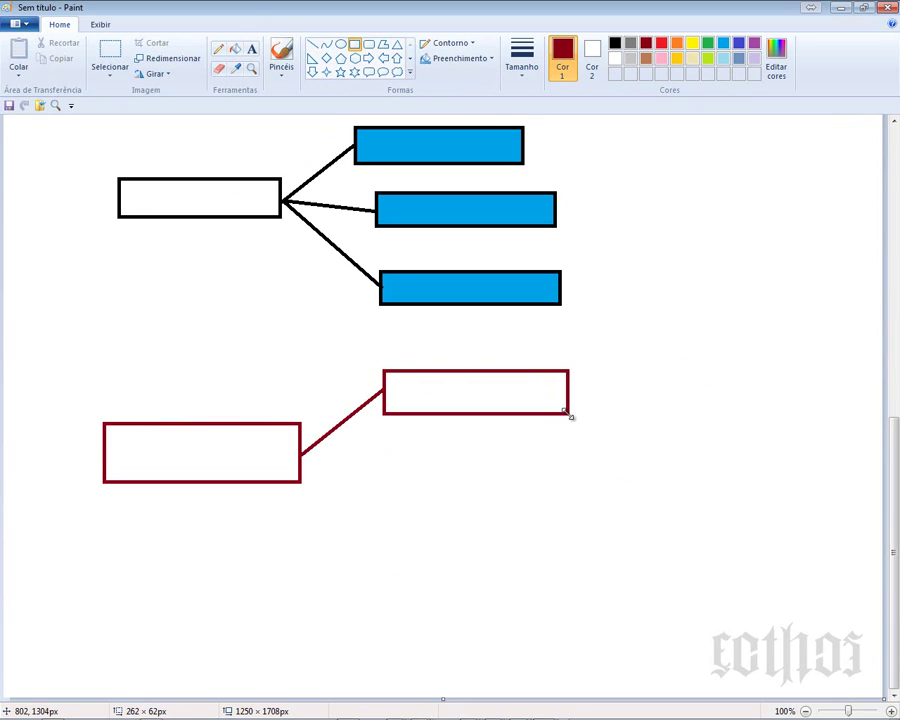
{"action": "left_click", "coordinate": [313, 44]}
{"action": "left_click_drag", "start_coordinate": [300, 455], "coordinate": [396, 460]}
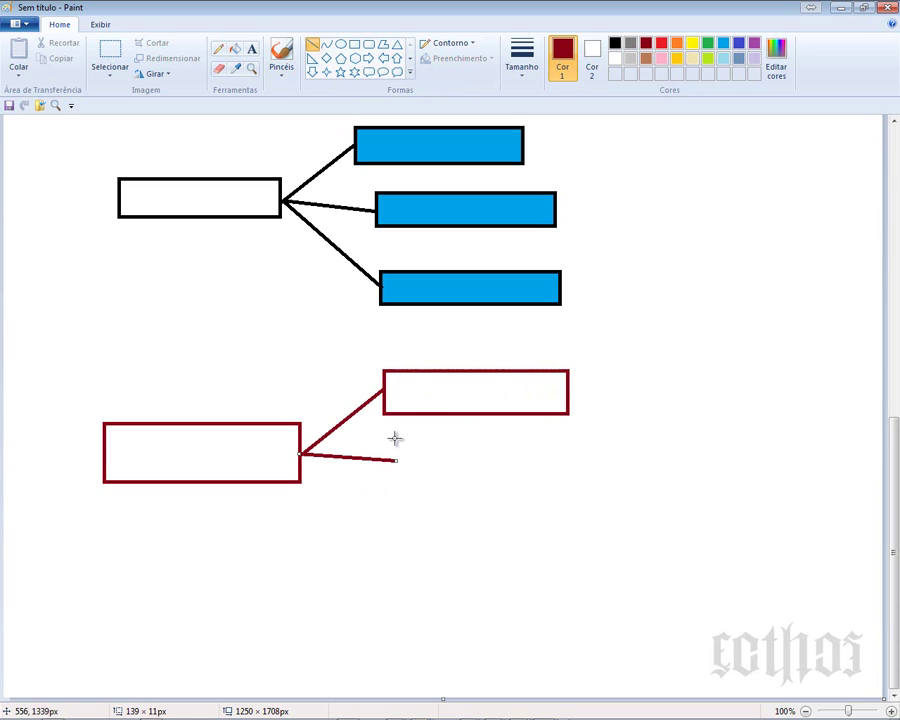
{"action": "left_click", "coordinate": [354, 44]}
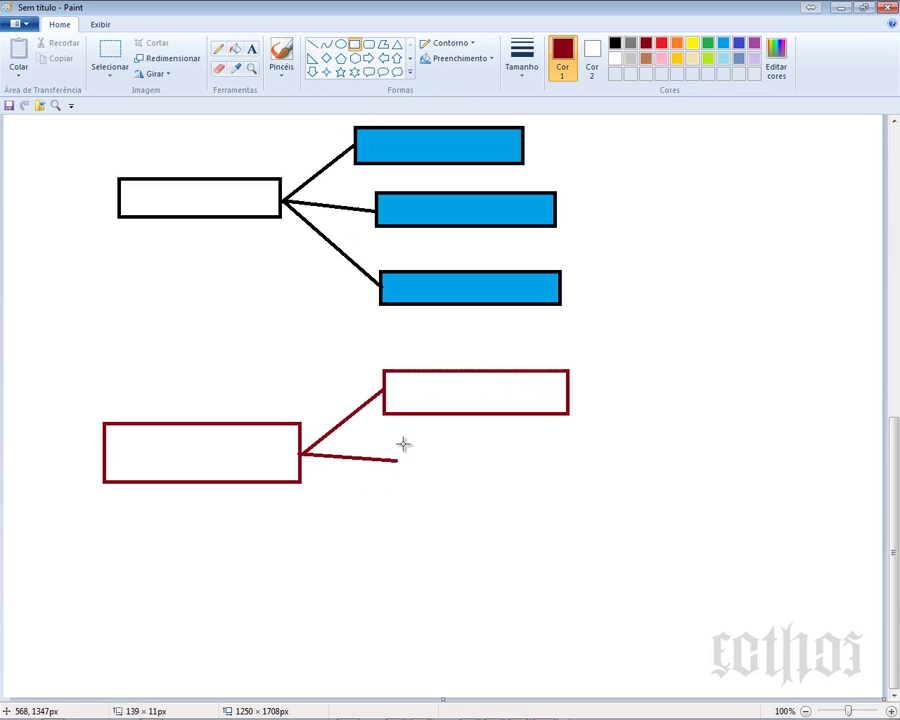
{"action": "mouse_move", "coordinate": [400, 443]}
{"action": "left_mouse_down"}
{"action": "mouse_move", "coordinate": [473, 480]}
{"action": "mouse_move", "coordinate": [576, 488]}
{"action": "left_mouse_up"}
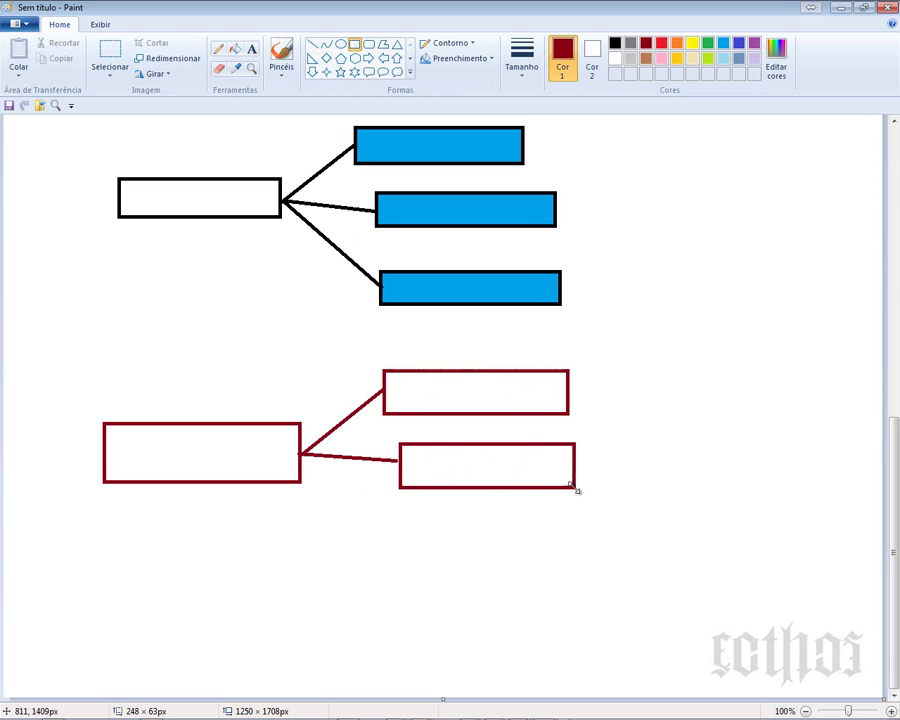
{"action": "left_click", "coordinate": [313, 44]}
{"action": "mouse_move", "coordinate": [301, 453]}
{"action": "left_mouse_down"}
{"action": "mouse_move", "coordinate": [384, 531]}
{"action": "mouse_move", "coordinate": [576, 567]}
{"action": "left_mouse_up"}
{"action": "left_click", "coordinate": [354, 44]}
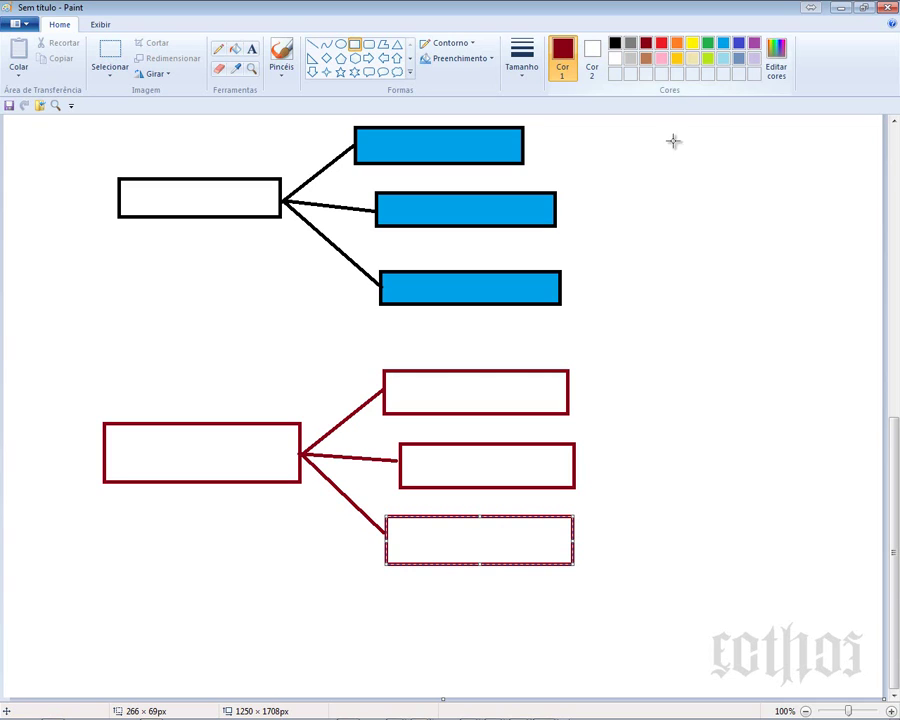
{"action": "left_click", "coordinate": [704, 310]}
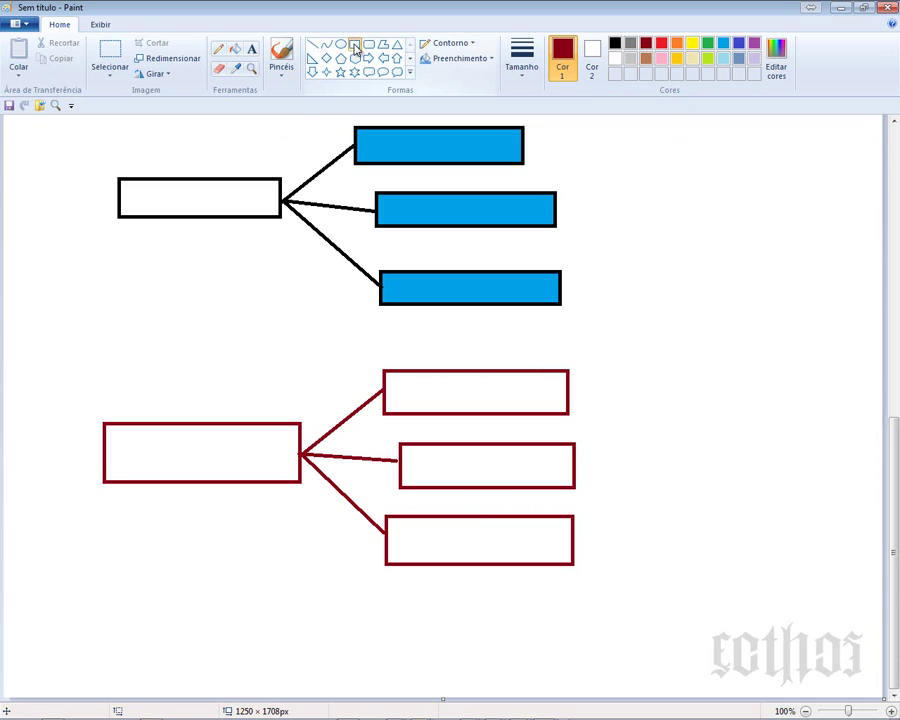
- Fill the upper two branch rectangles of the dark red diagram with orange and the lowest one with green
{"action": "left_click", "coordinate": [234, 49]}
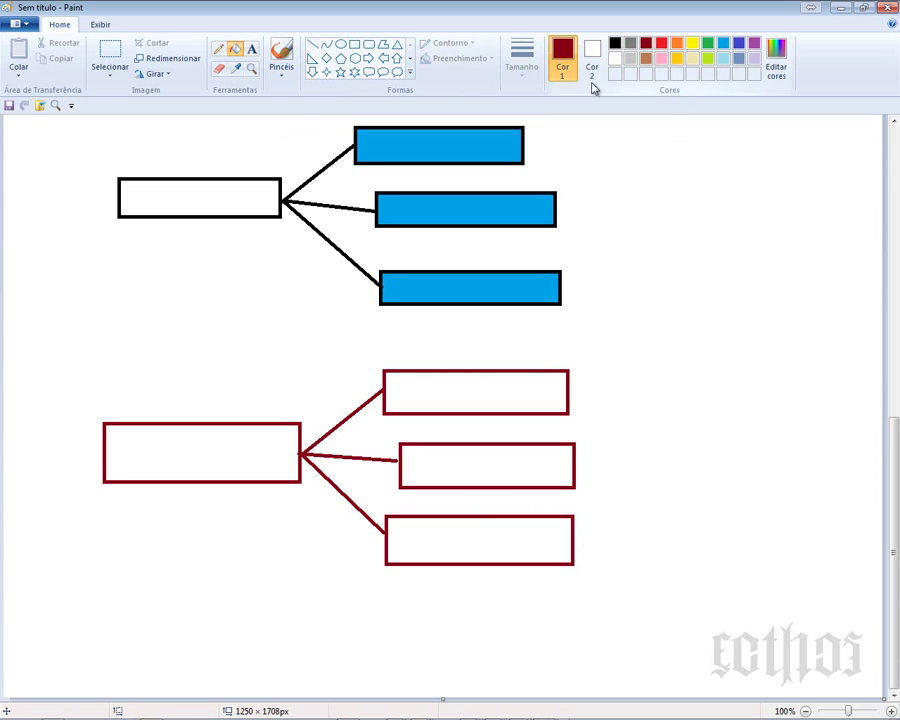
{"action": "left_click", "coordinate": [677, 43]}
{"action": "left_click", "coordinate": [527, 379]}
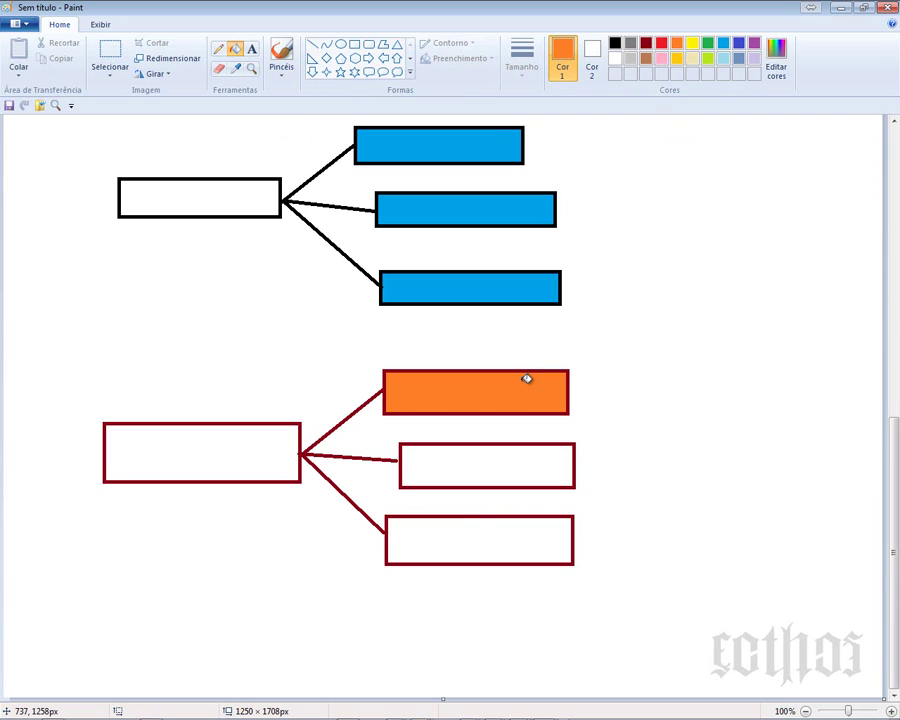
{"action": "left_click", "coordinate": [500, 470]}
{"action": "left_click", "coordinate": [707, 44]}
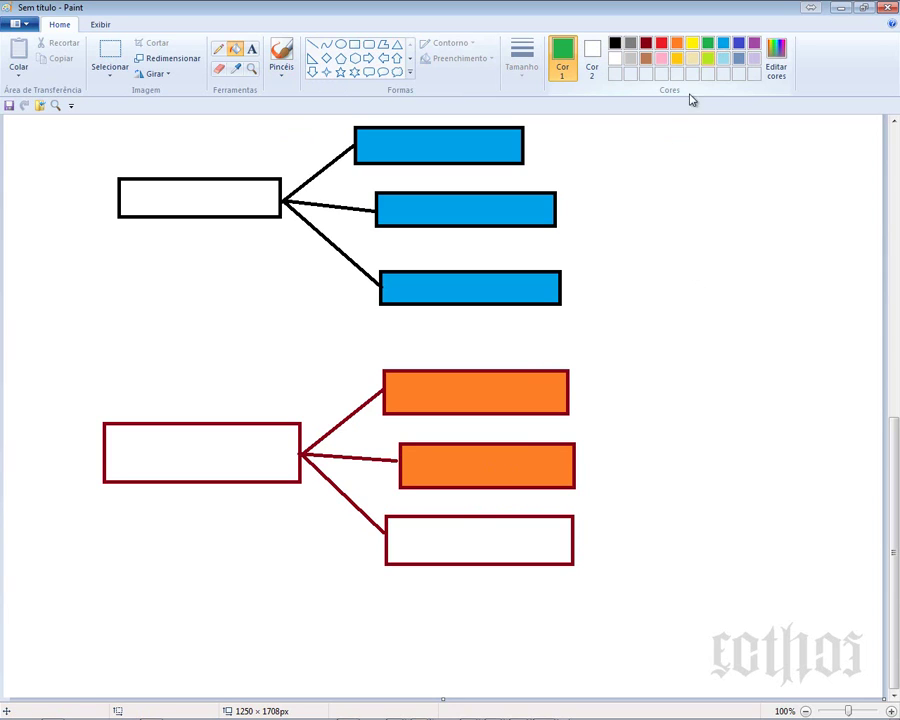
{"action": "left_click", "coordinate": [530, 541]}
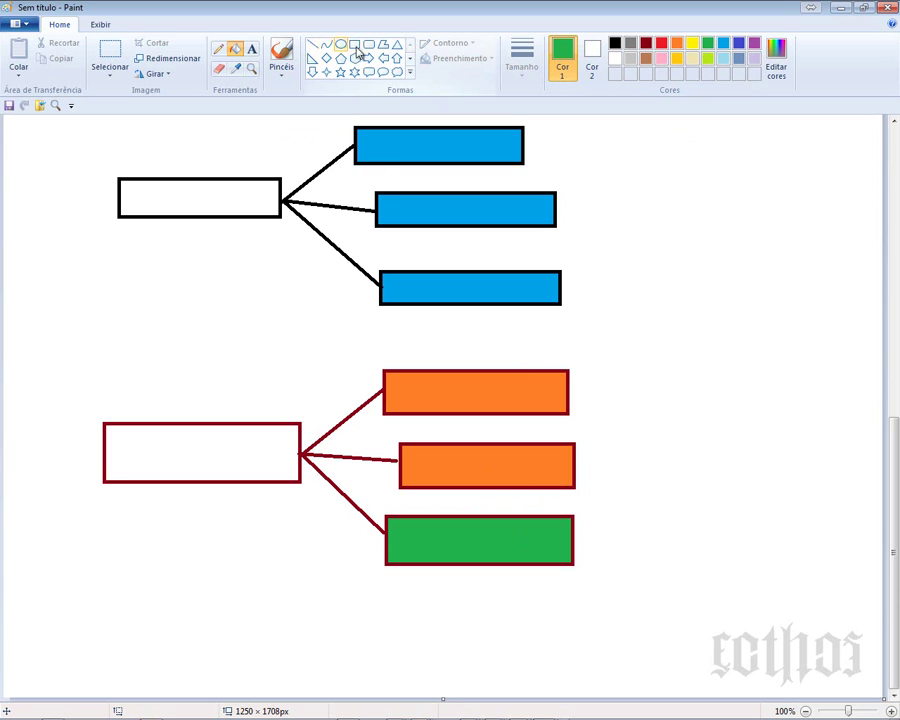
- Label the two orange rectangles "real" and the green one "dolar" in green text, and select the whole dark red diagram
{"action": "left_click", "coordinate": [254, 50]}
{"action": "left_click_drag", "start_coordinate": [588, 367], "coordinate": [700, 406]}
{"action": "type", "text": "real"}
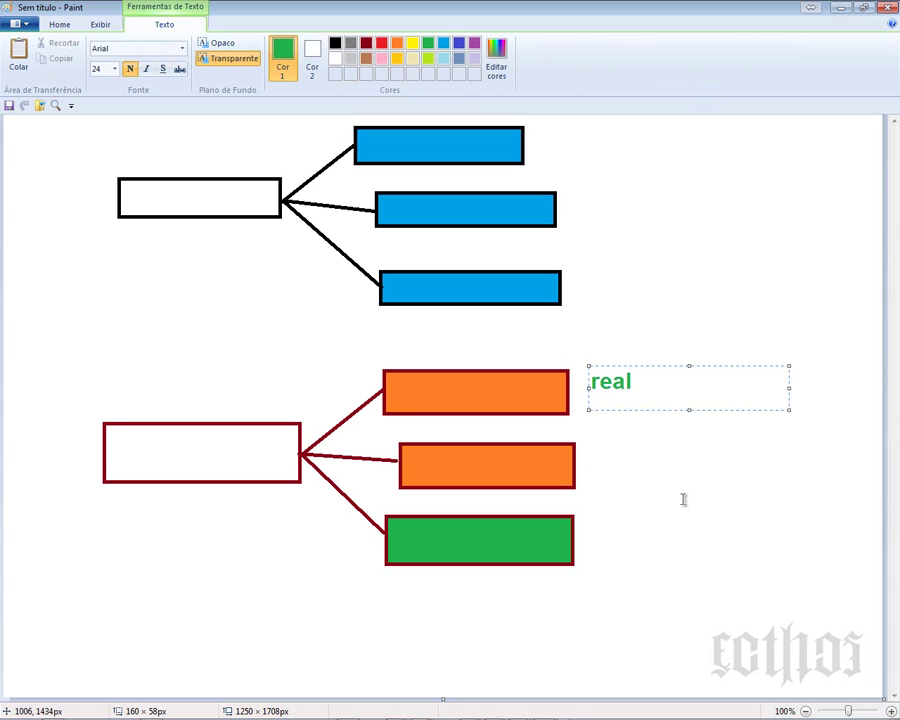
{"action": "left_click", "coordinate": [590, 450]}
{"action": "left_click_drag", "start_coordinate": [586, 446], "coordinate": [697, 492]}
{"action": "type", "text": "real"}
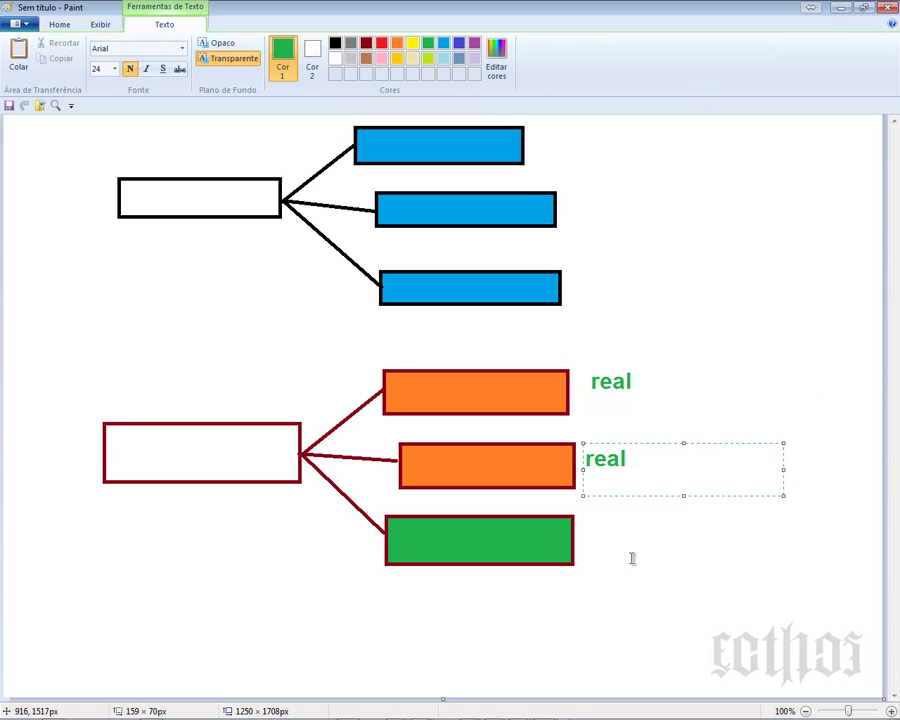
{"action": "left_click", "coordinate": [583, 526]}
{"action": "left_click_drag", "start_coordinate": [580, 526], "coordinate": [715, 583]}
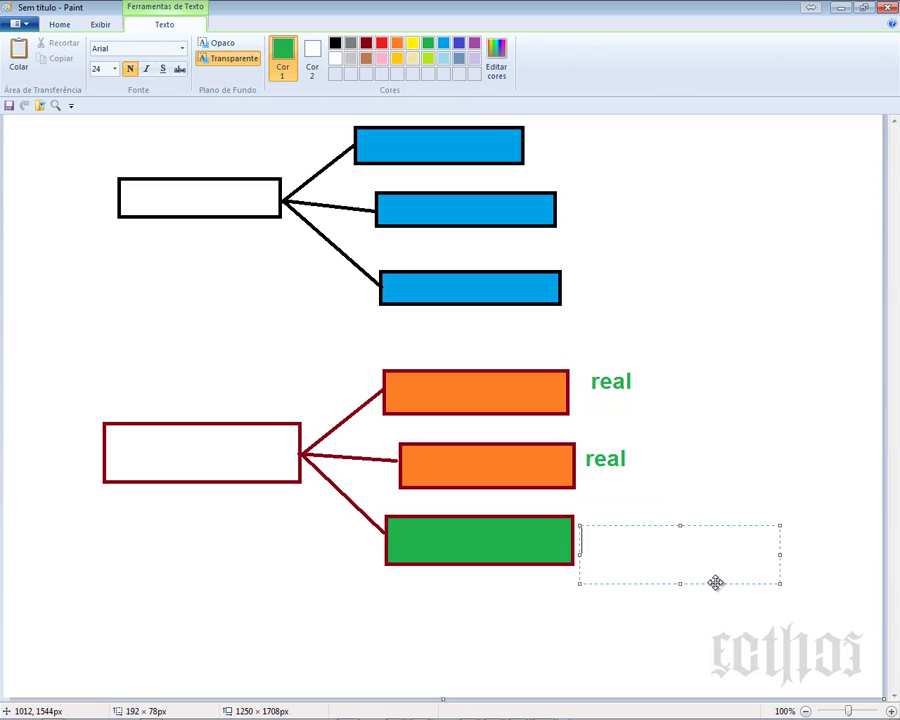
{"action": "type", "text": "dolar"}
{"action": "left_click", "coordinate": [793, 484]}
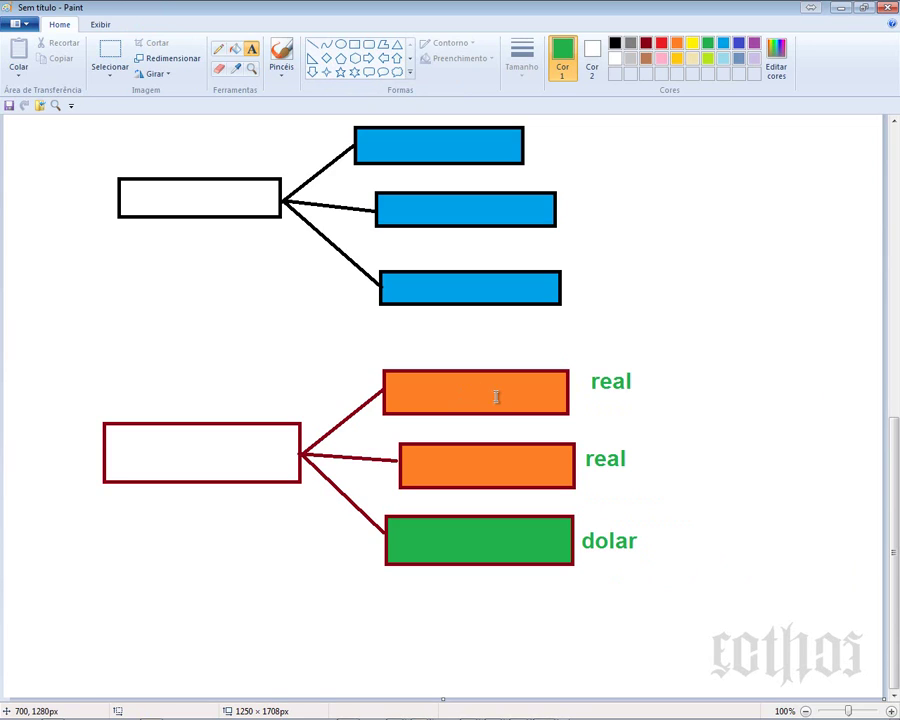
{"action": "left_click", "coordinate": [110, 58]}
{"action": "left_click_drag", "start_coordinate": [571, 351], "coordinate": [65, 605]}
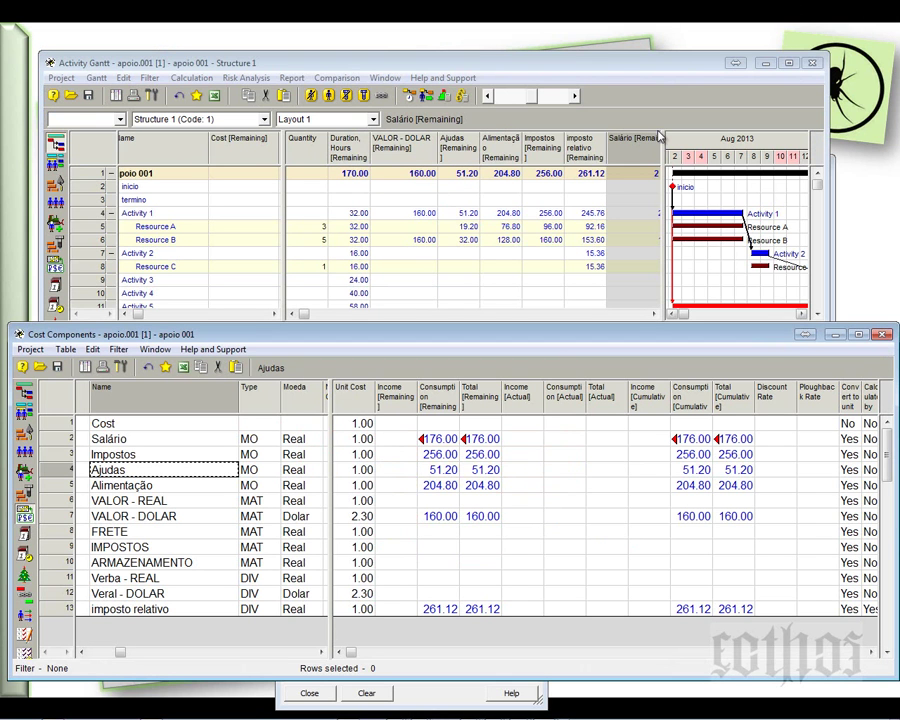
- In Spider Project, open the Materials table and rename Material A as concreto and Material B as areia
{"action": "left_click", "coordinate": [55, 266]}
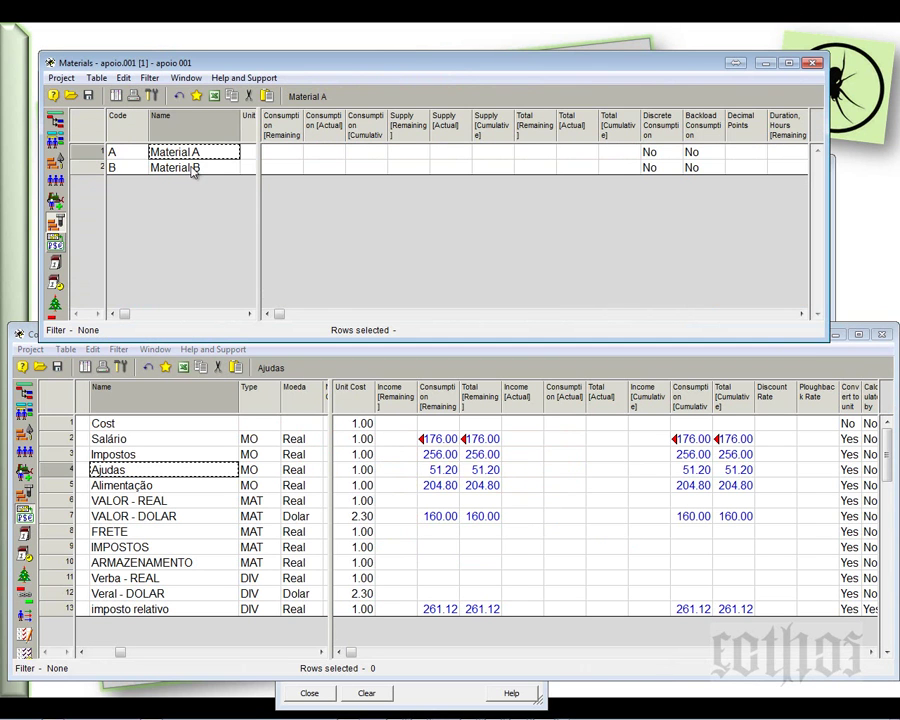
{"action": "type", "text": "concreto"}
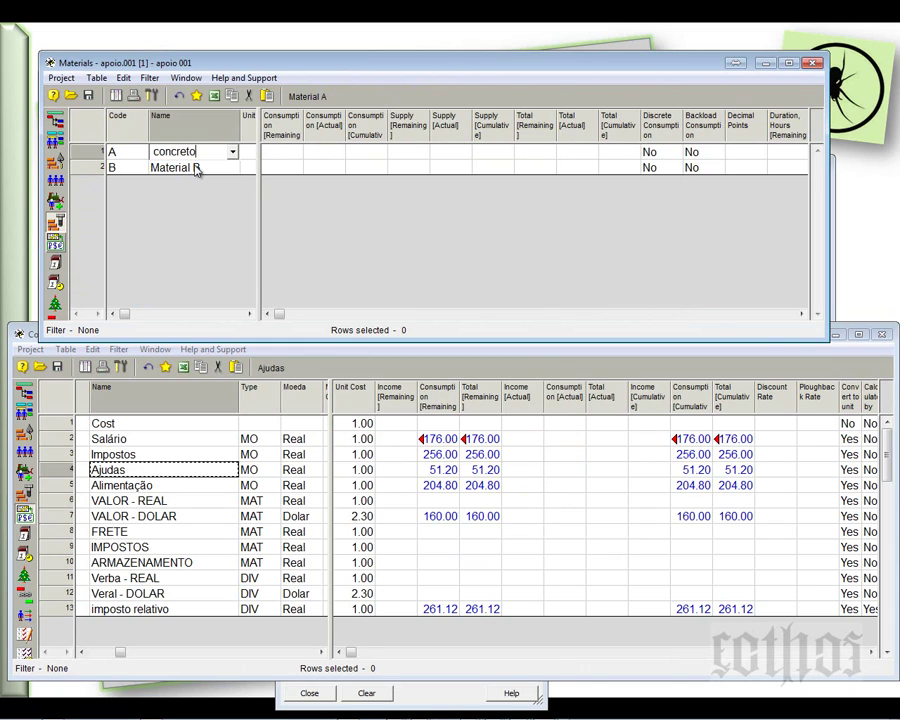
{"action": "left_click", "coordinate": [197, 170]}
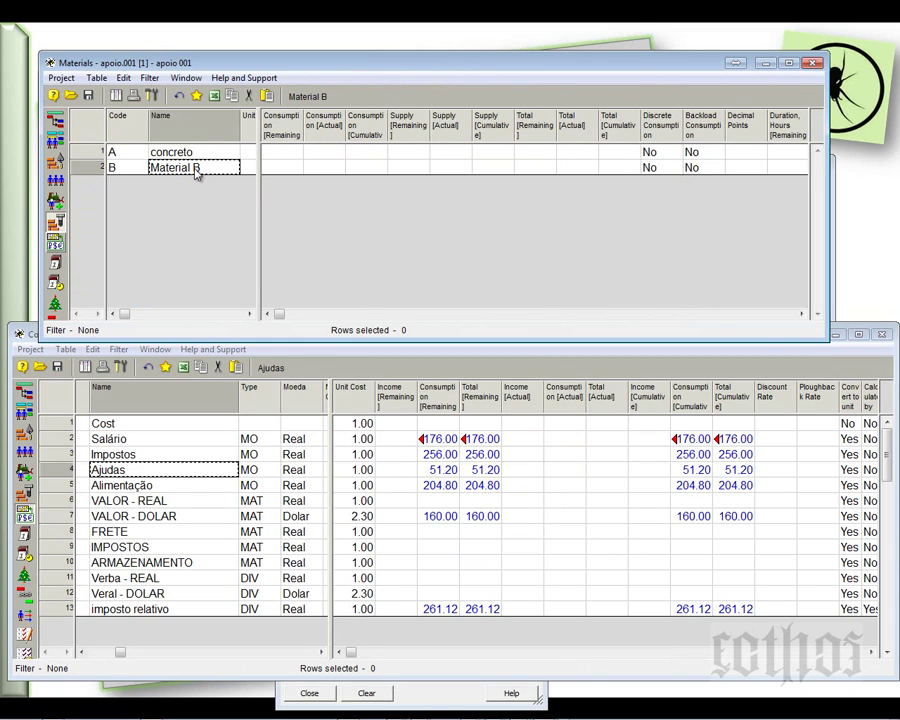
{"action": "type", "text": "areia"}
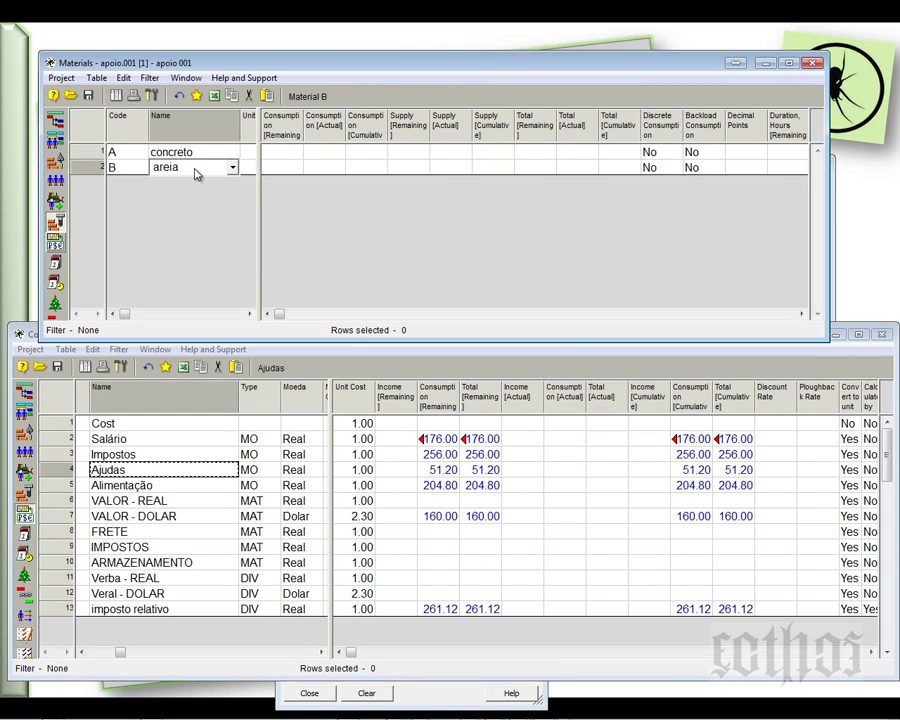
{"action": "key", "text": "Return"}
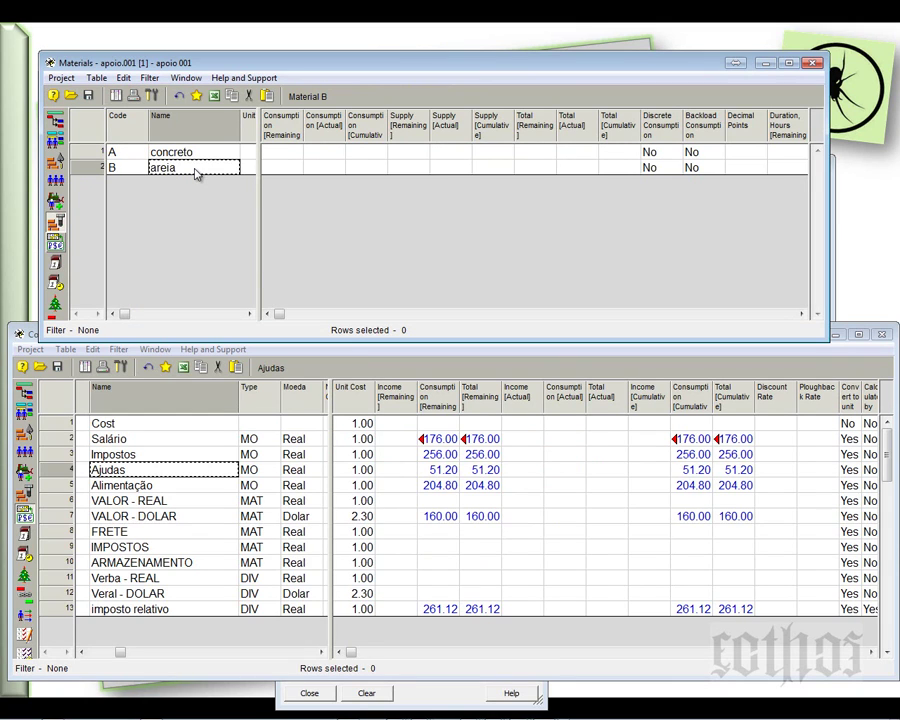
- Add three more rows to the Materials table and name materials C and D brita and cimento
{"action": "key", "text": "Down"}
{"action": "key", "text": "Down"}
{"action": "key", "text": "Down"}
{"action": "left_click", "coordinate": [196, 186]}
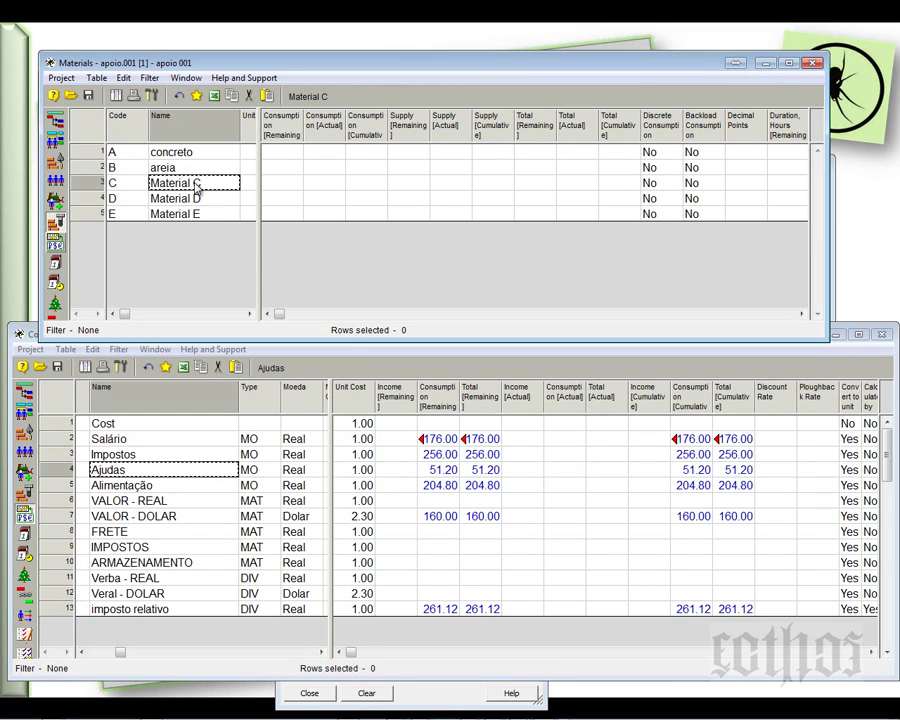
{"action": "type", "text": "brite"}
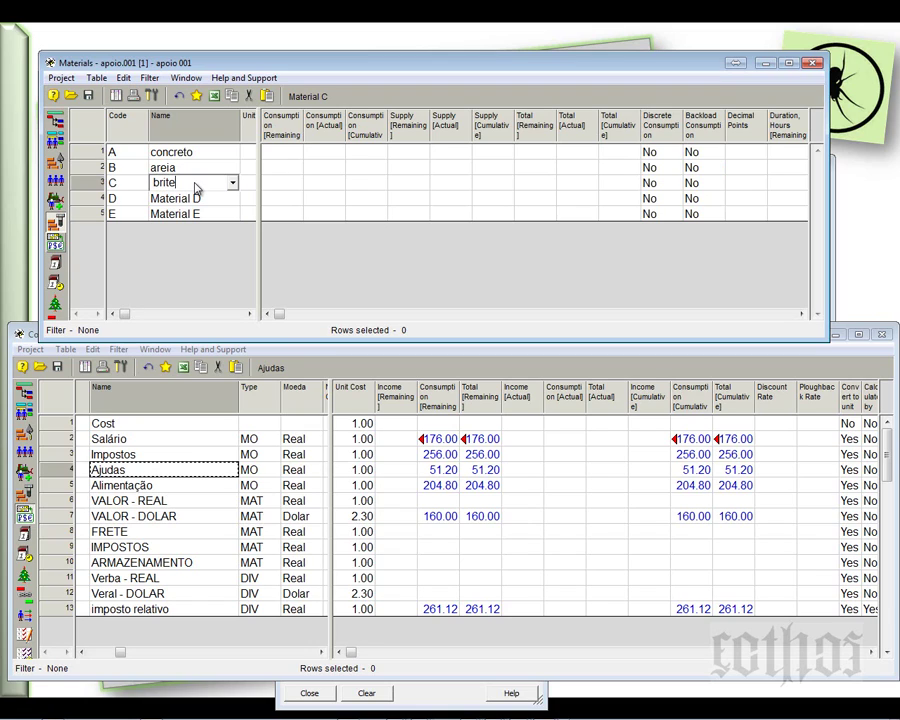
{"action": "key", "text": "BackSpace"}
{"action": "type", "text": "a"}
{"action": "left_click", "coordinate": [196, 198]}
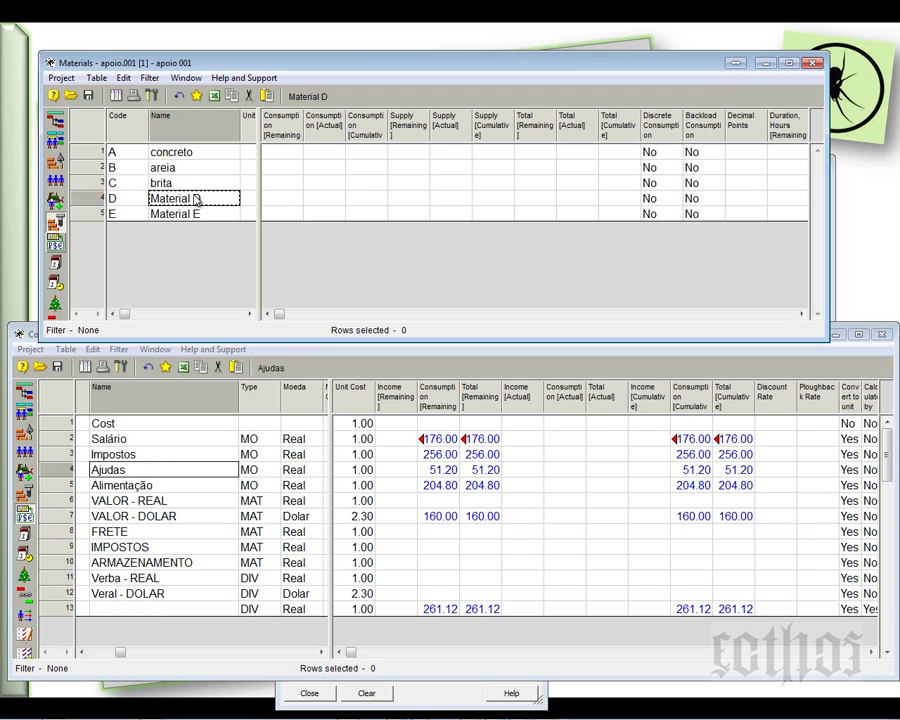
{"action": "type", "text": "cimento"}
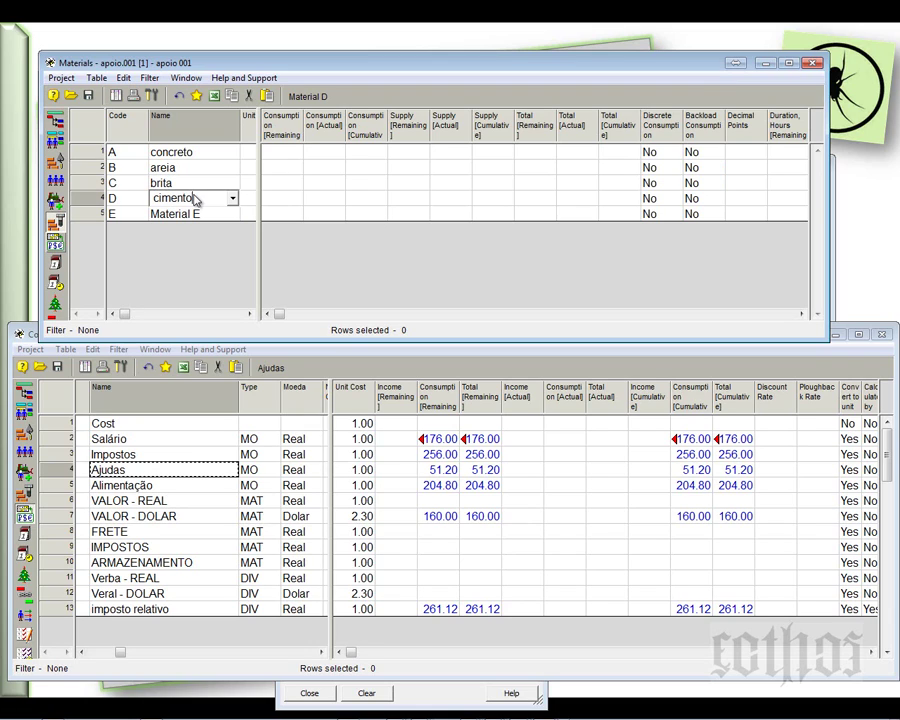
- Delete the surplus Material E from the Materials table
{"action": "left_click", "coordinate": [93, 219]}
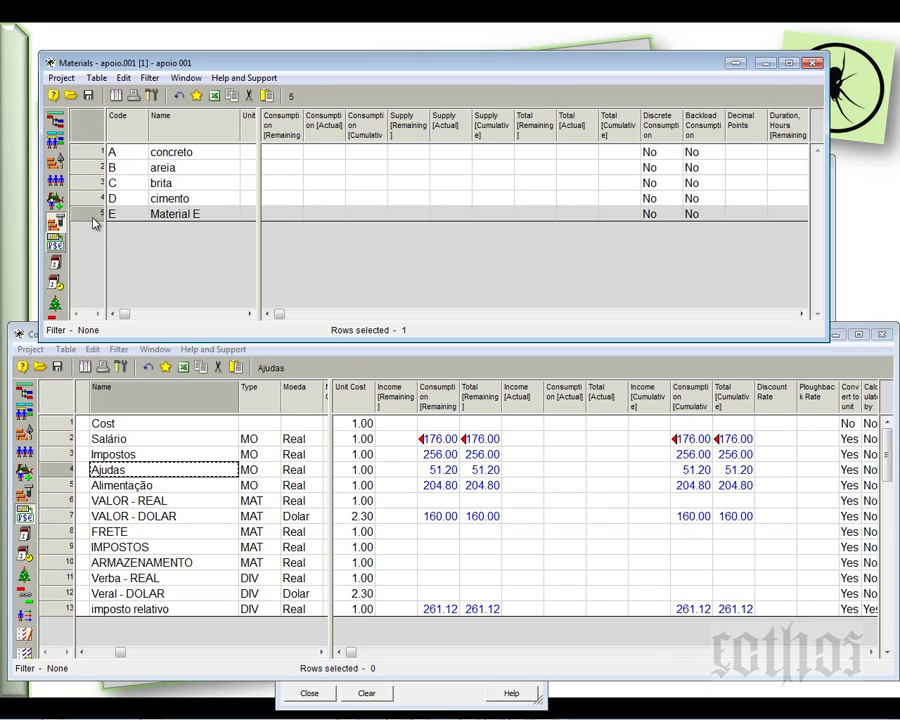
{"action": "key", "text": "Delete"}
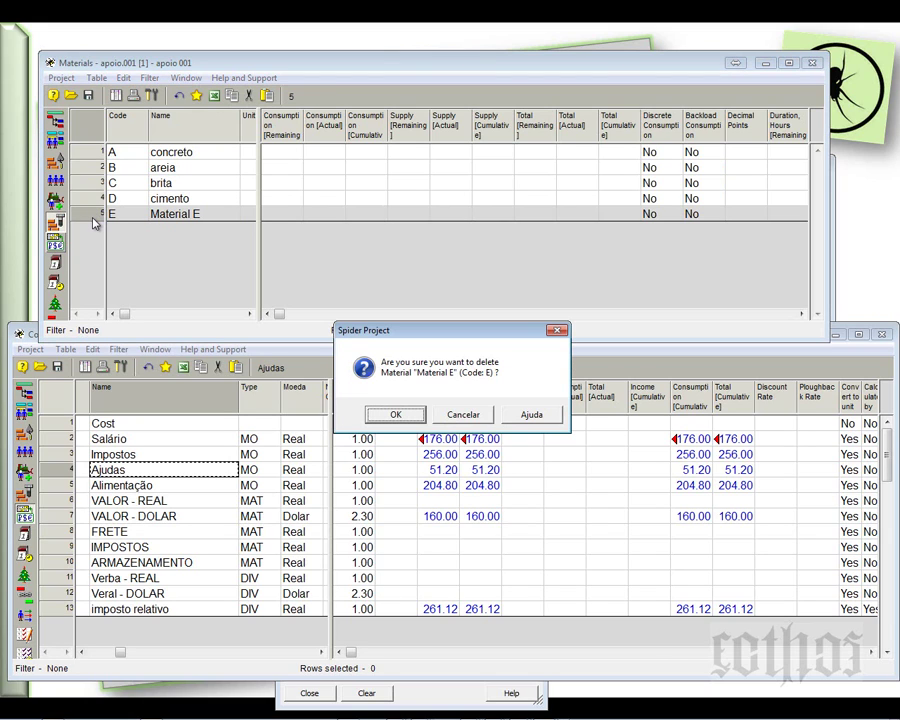
{"action": "left_click", "coordinate": [396, 415]}
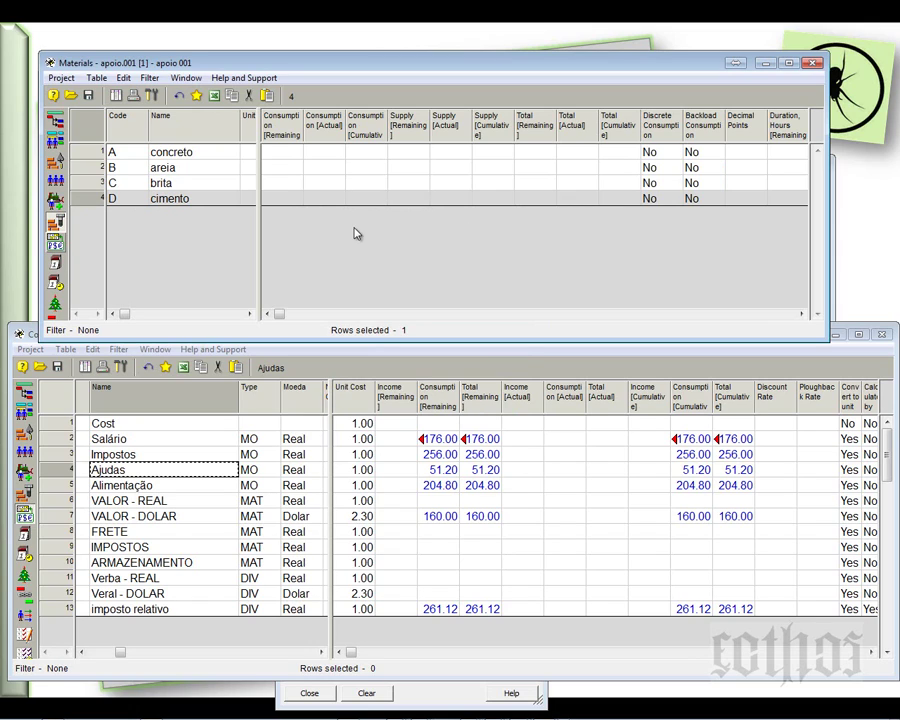
{"action": "left_click", "coordinate": [213, 153]}
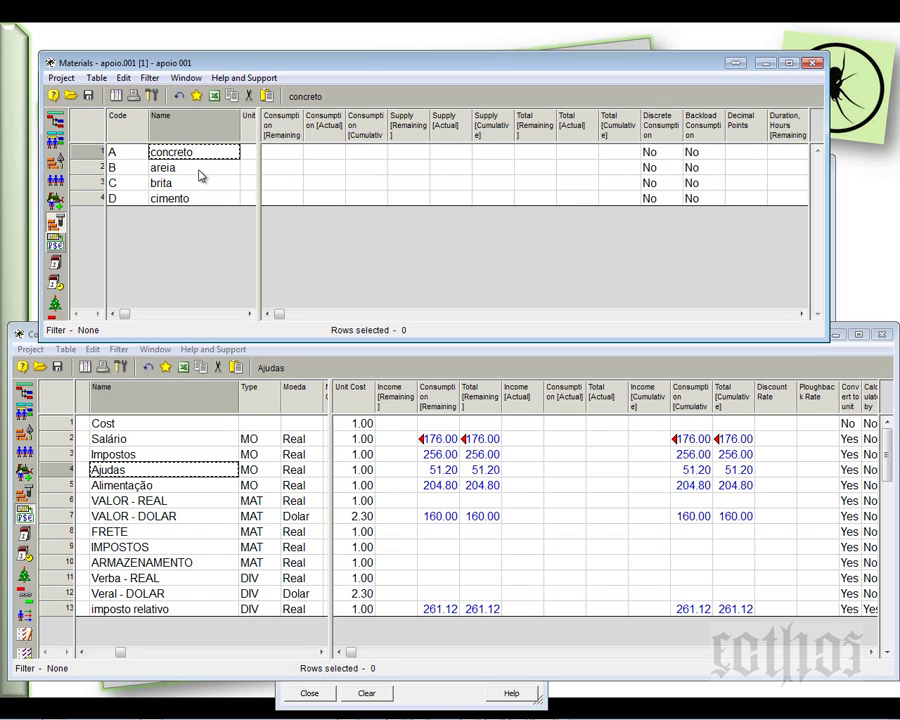
{"action": "left_click", "coordinate": [199, 172]}
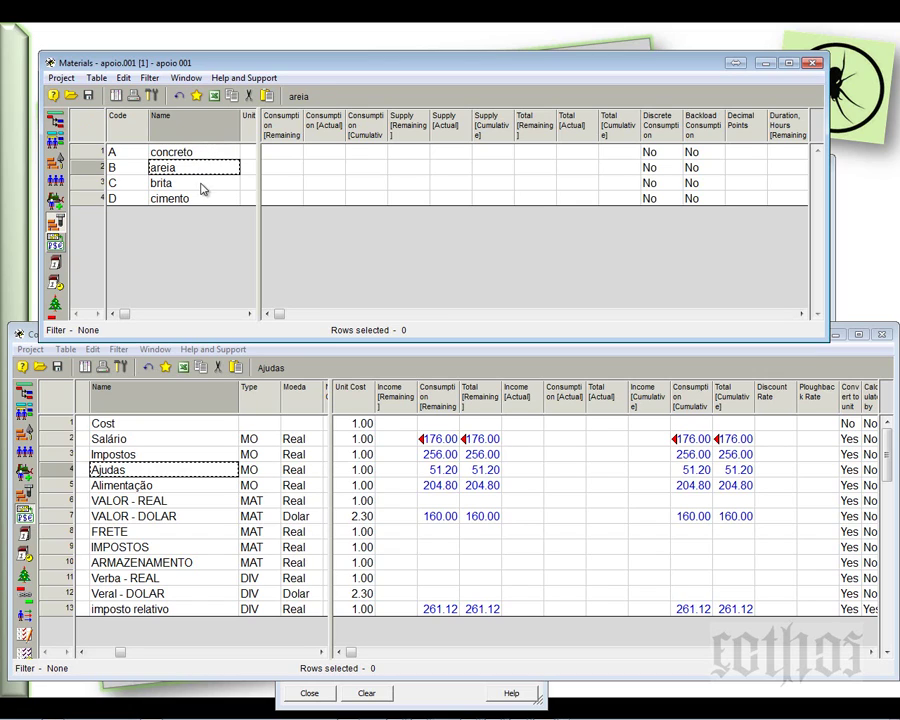
{"action": "left_click", "coordinate": [199, 186]}
{"action": "left_click", "coordinate": [199, 197]}
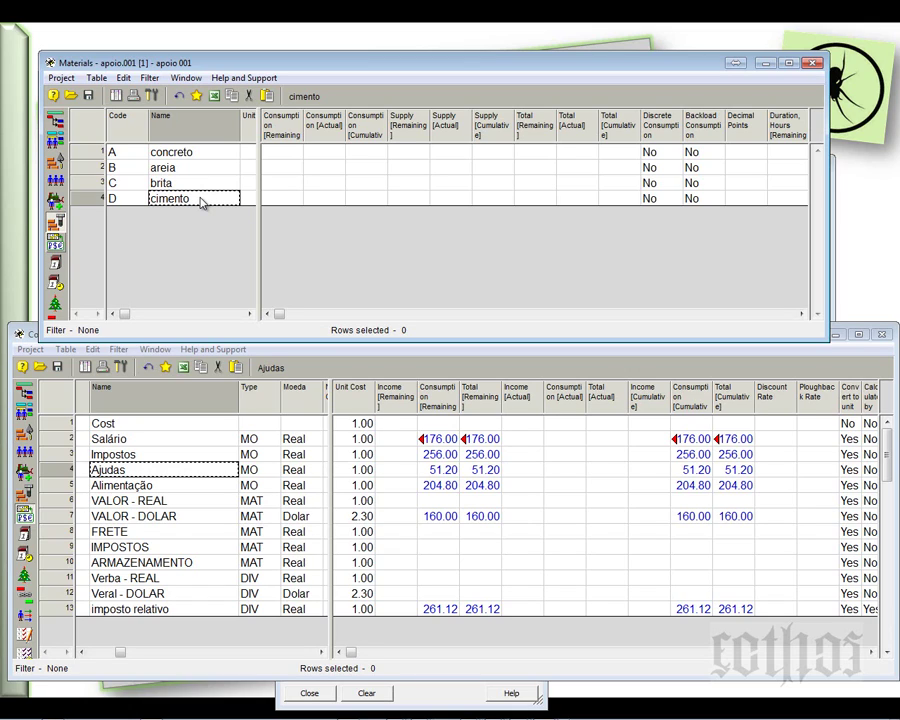
- Open the project's Material Sets table and add a material set named concreto
{"action": "left_click", "coordinate": [116, 95]}
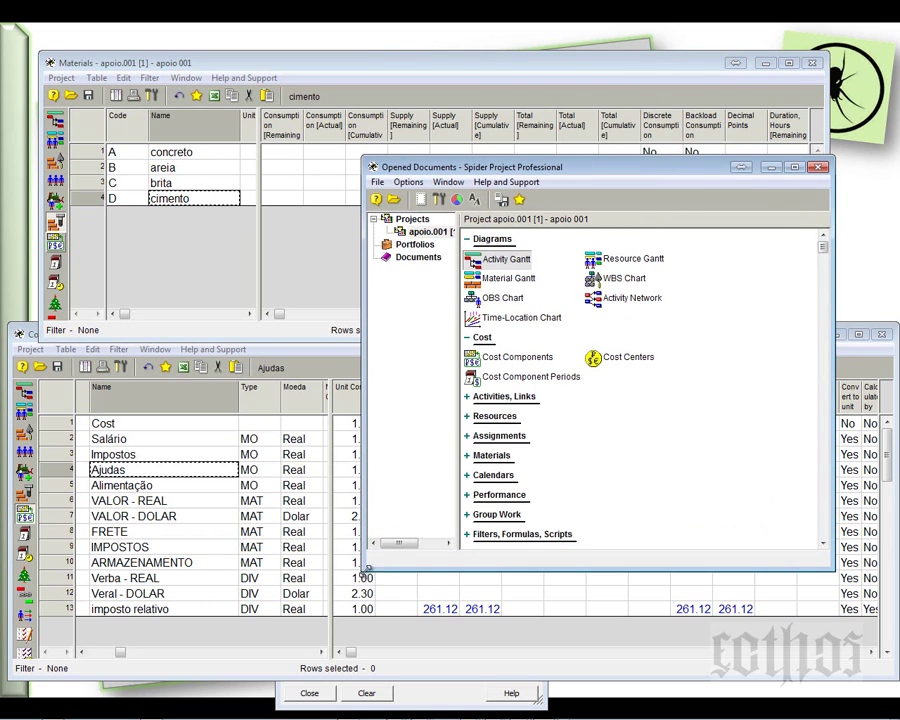
{"action": "left_click", "coordinate": [467, 455]}
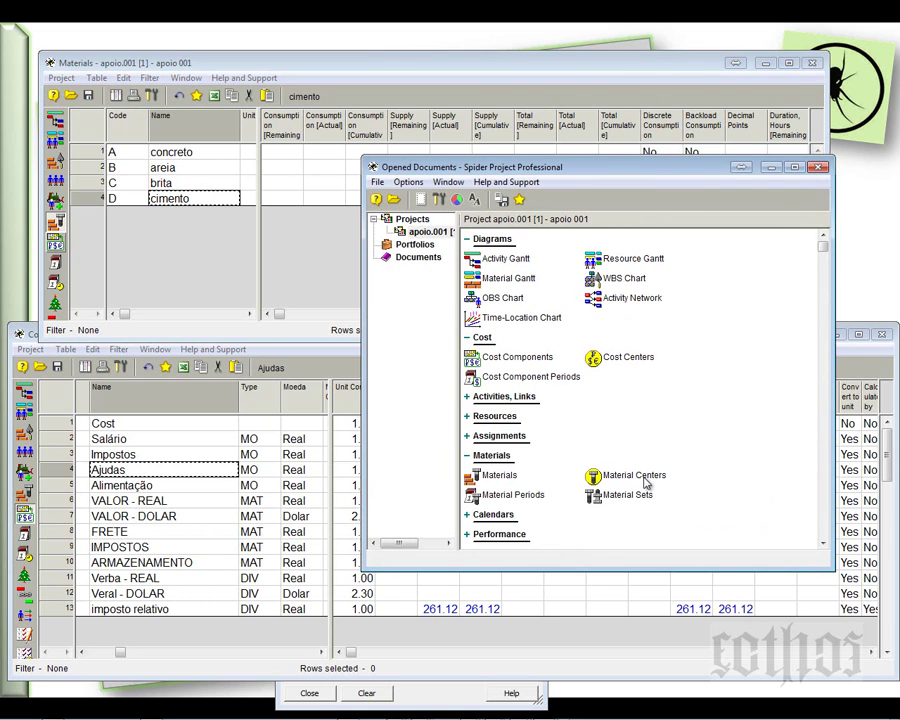
{"action": "left_click", "coordinate": [608, 497]}
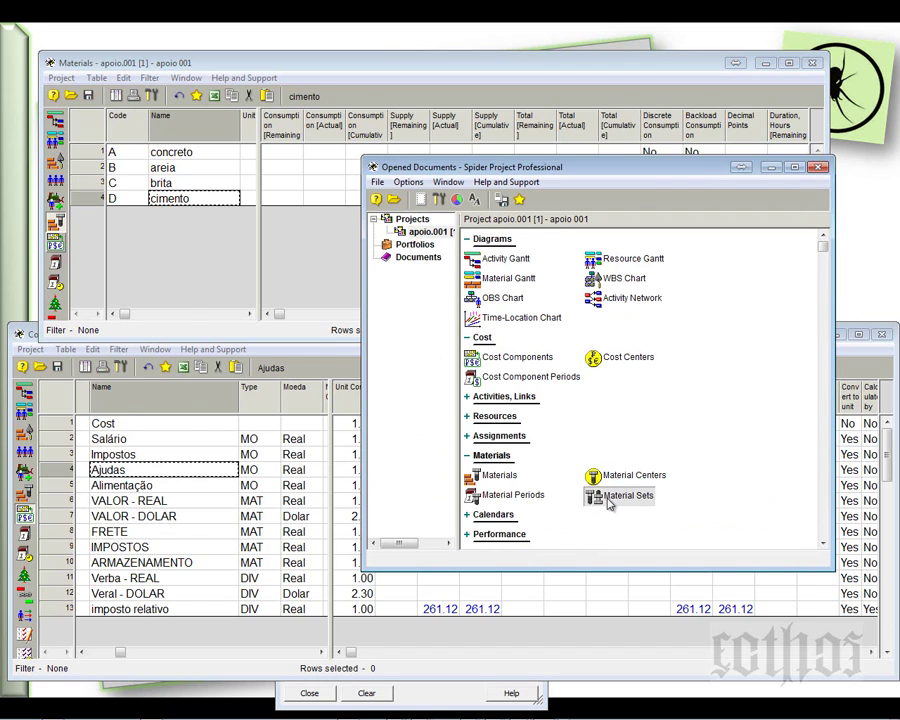
{"action": "key", "text": "Insert"}
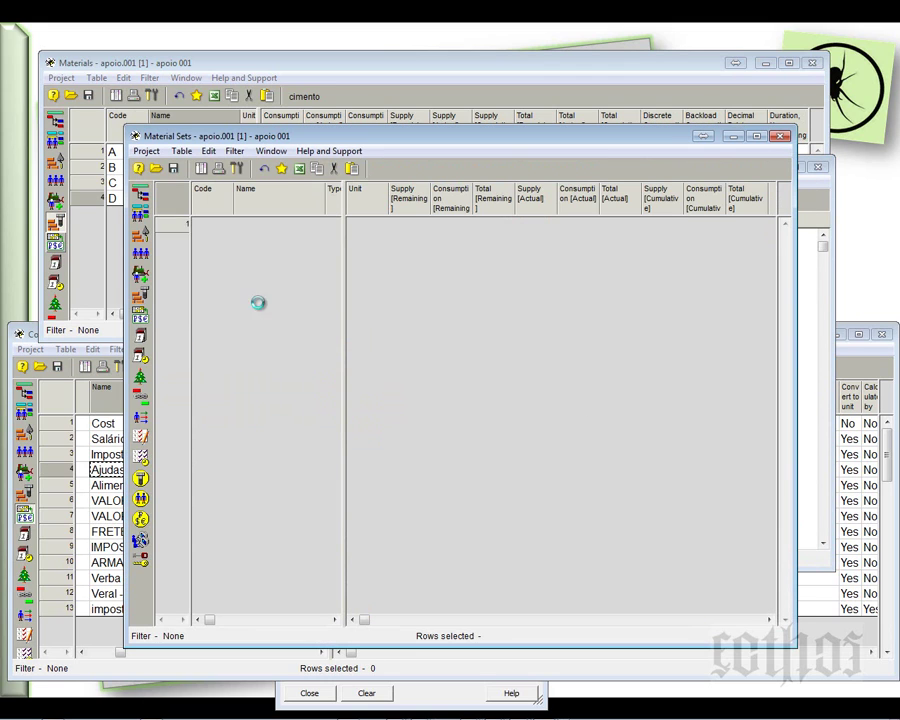
{"action": "left_click", "coordinate": [278, 229]}
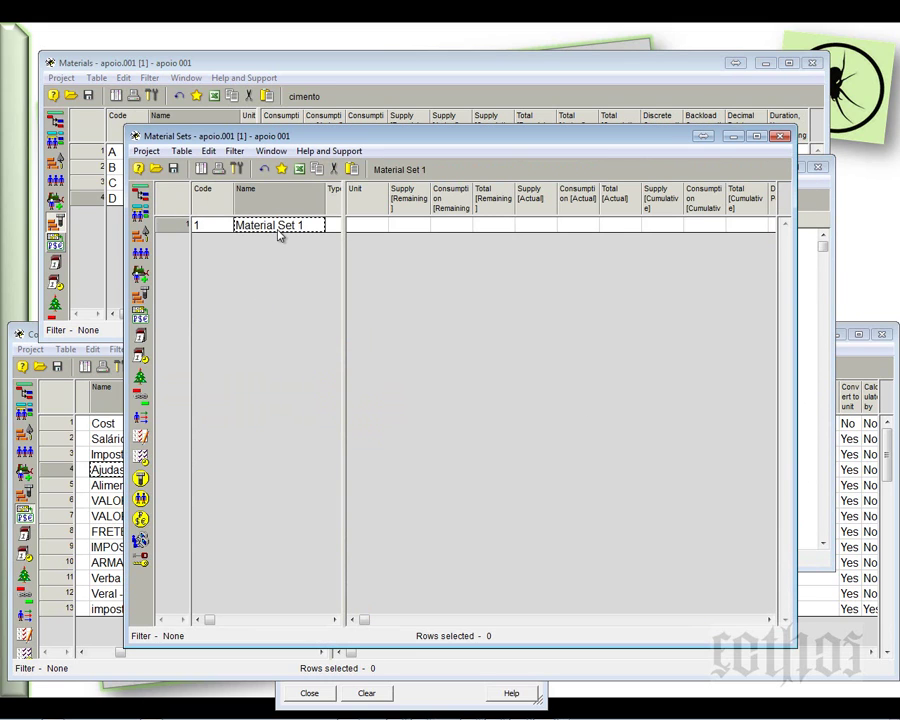
{"action": "type", "text": "concreto"}
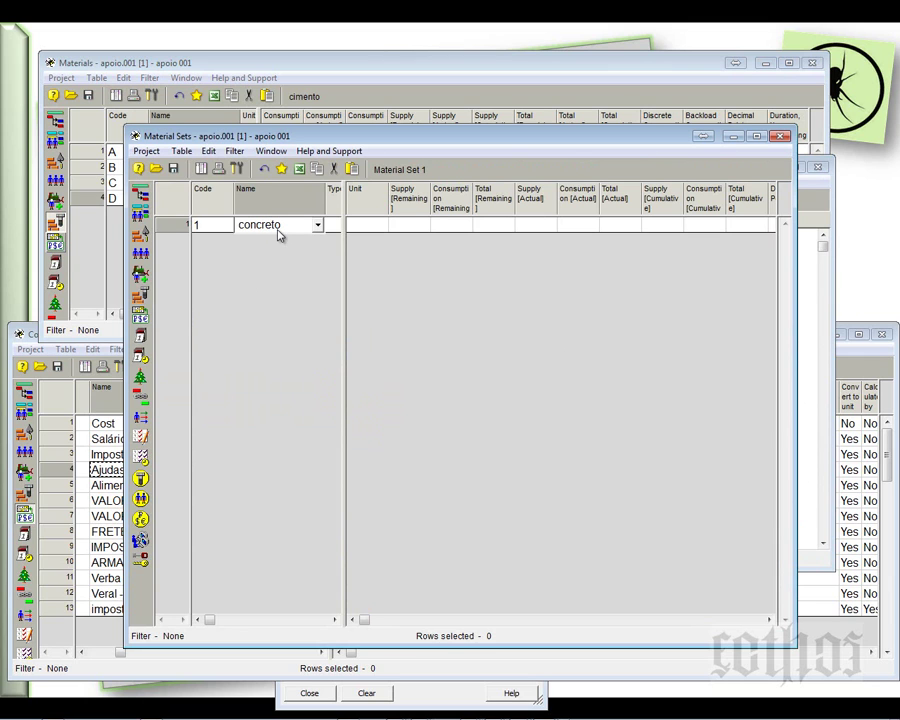
{"action": "left_click", "coordinate": [165, 233]}
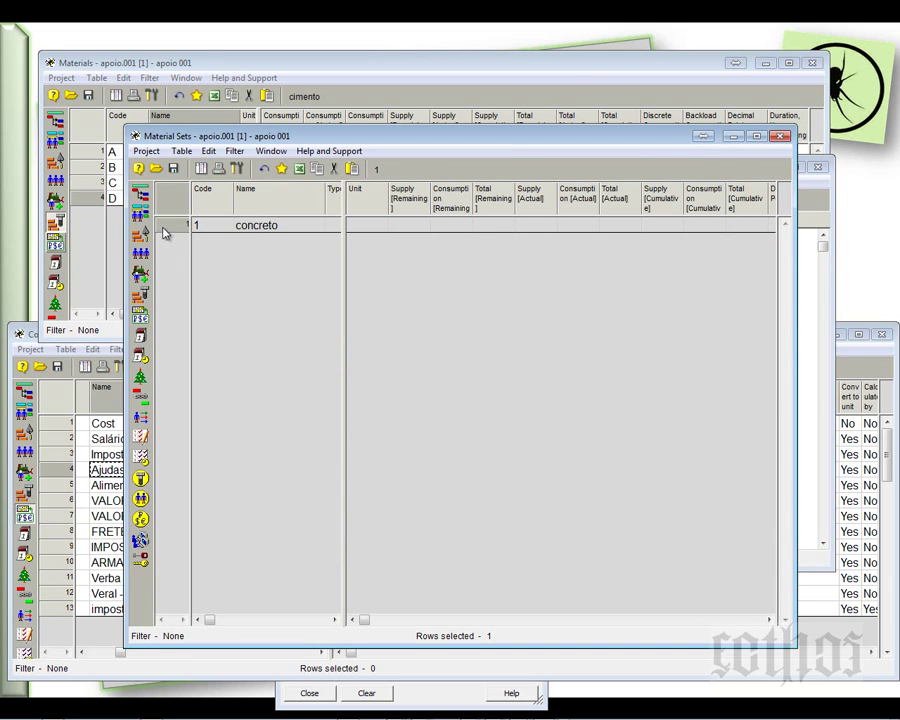
- Open the properties of the concreto material set and display its participants
{"action": "left_click_drag", "start_coordinate": [310, 138], "coordinate": [505, 303]}
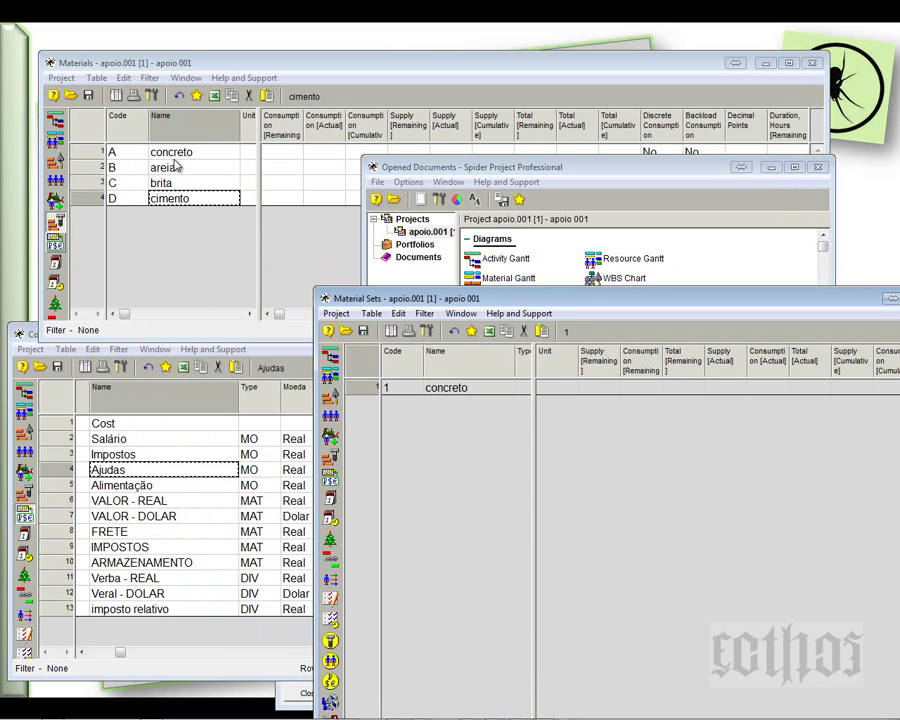
{"action": "left_click_drag", "start_coordinate": [440, 298], "coordinate": [215, 127]}
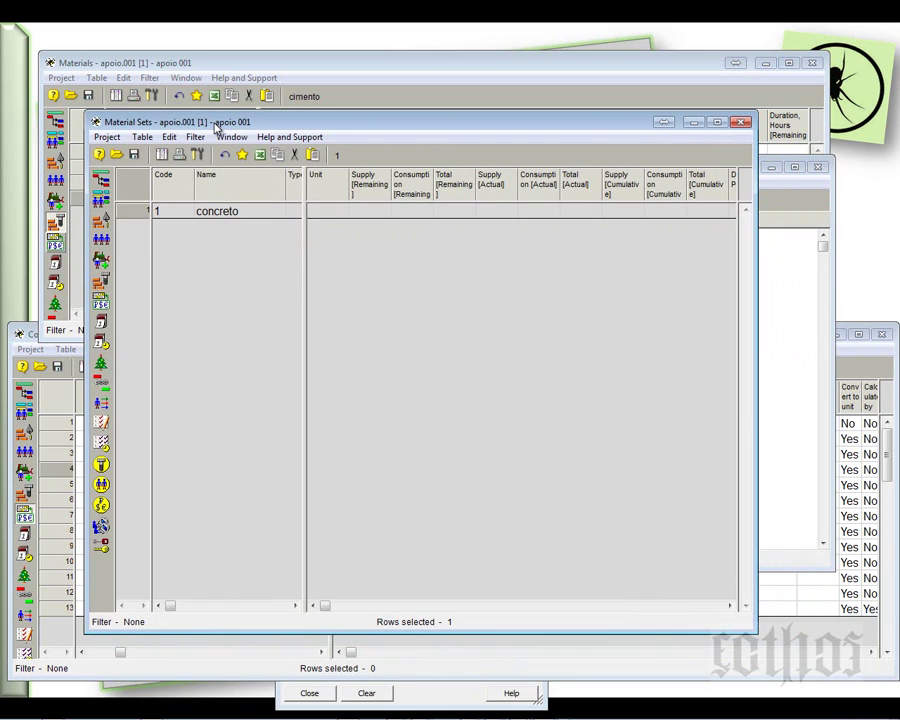
{"action": "left_click", "coordinate": [214, 211]}
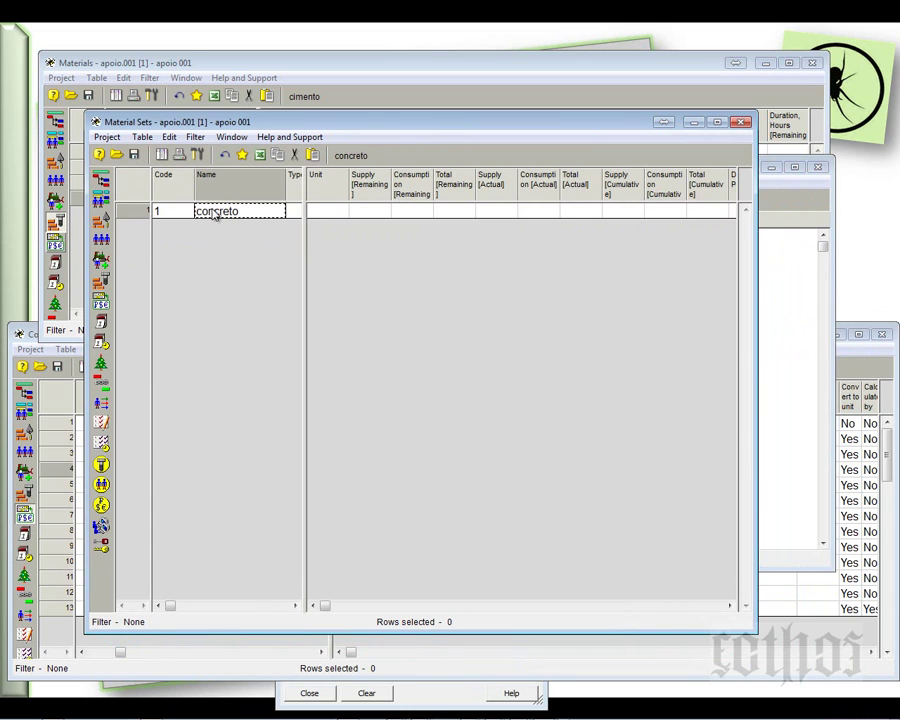
{"action": "left_click", "coordinate": [138, 213]}
{"action": "double_click", "coordinate": [138, 213]}
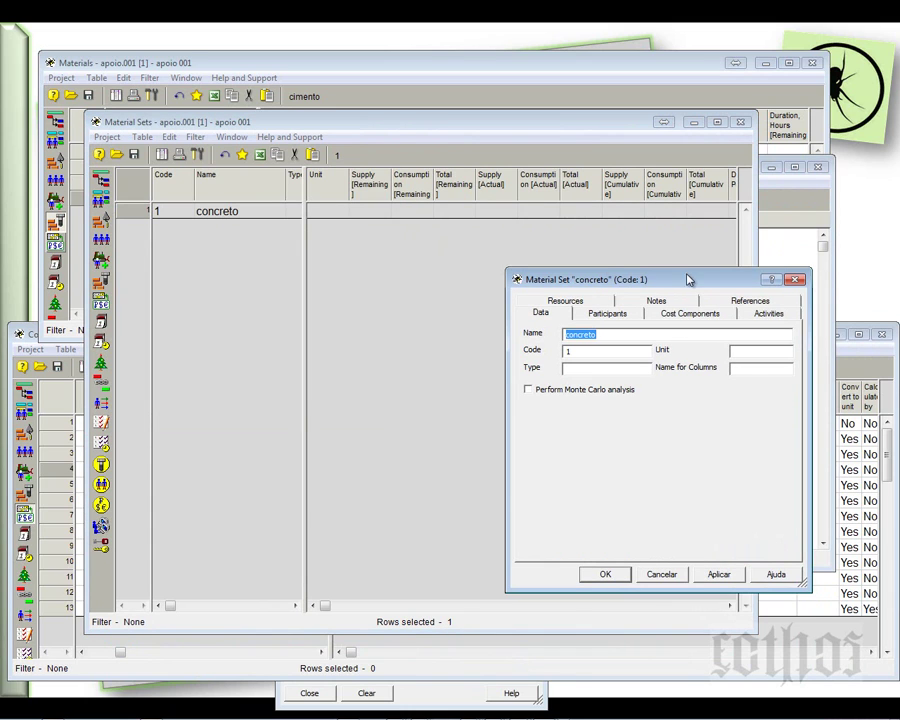
{"action": "left_click_drag", "start_coordinate": [673, 279], "coordinate": [597, 257]}
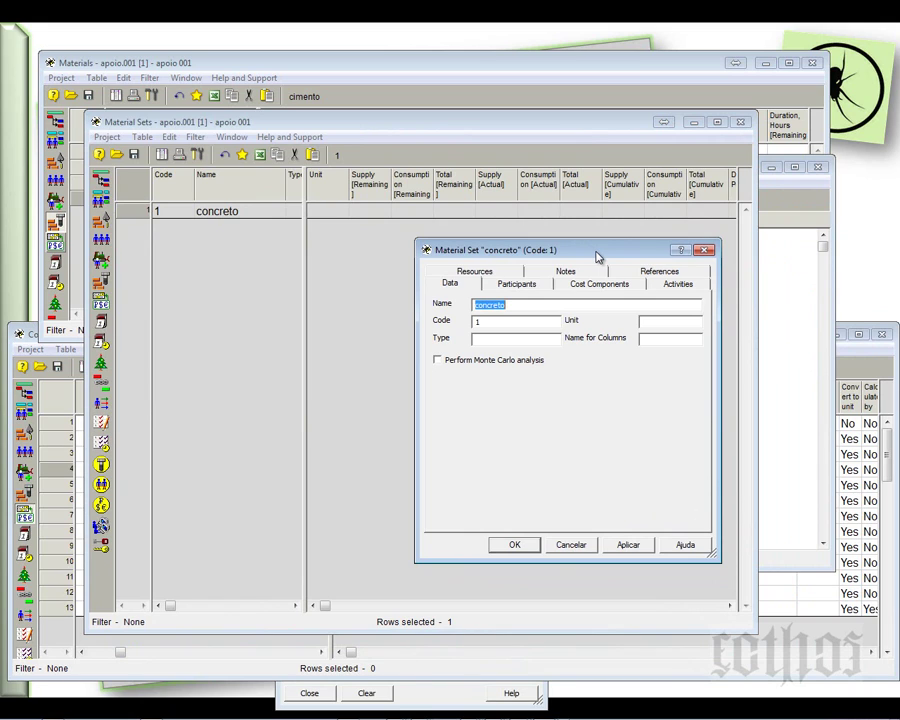
{"action": "left_click", "coordinate": [527, 289]}
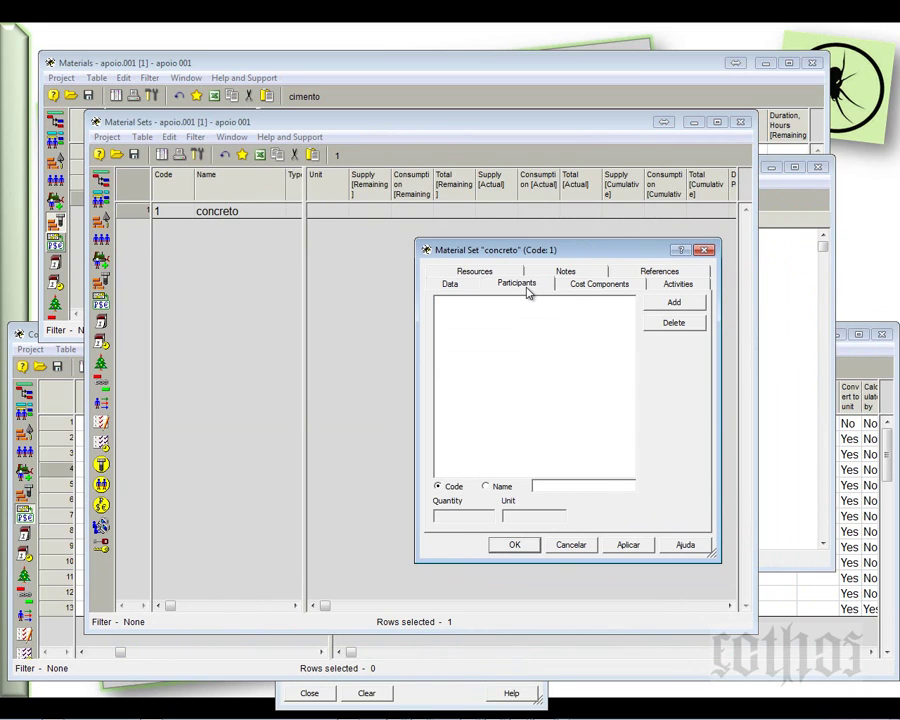
- Add areia, brita and cimento as participants of the concreto material set and set its unit to m3
{"action": "left_click", "coordinate": [672, 302]}
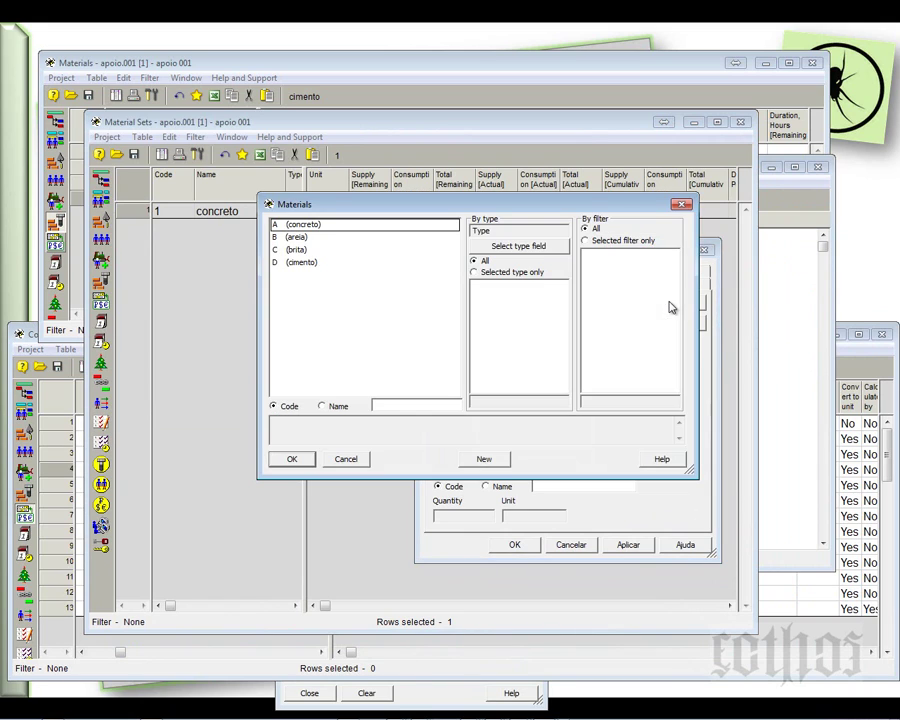
{"action": "left_click", "coordinate": [306, 243]}
{"action": "left_click", "coordinate": [306, 262], "text": "shift"}
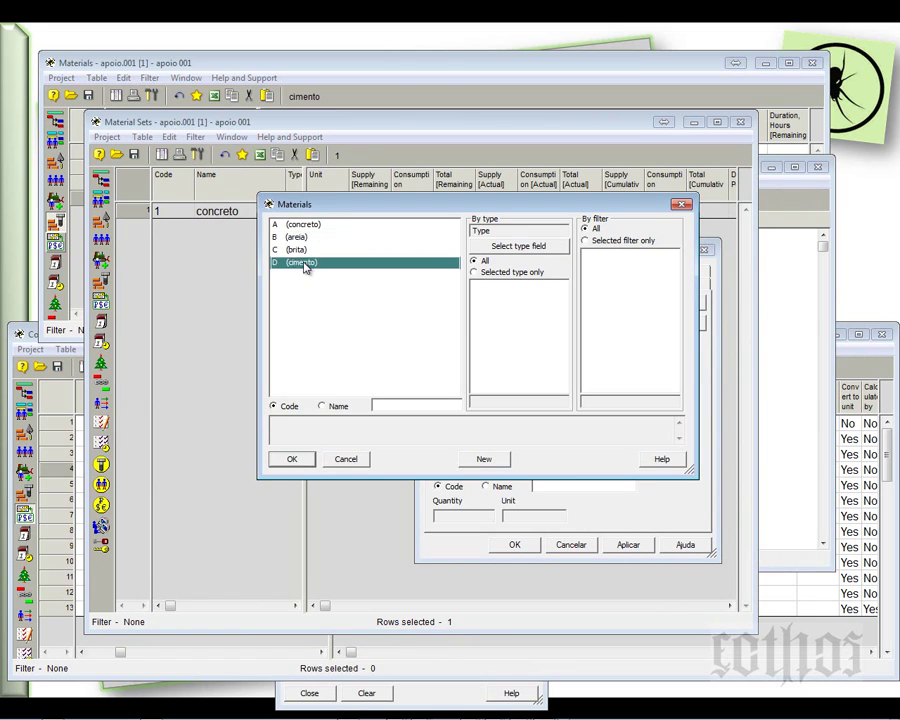
{"action": "left_click", "coordinate": [292, 458]}
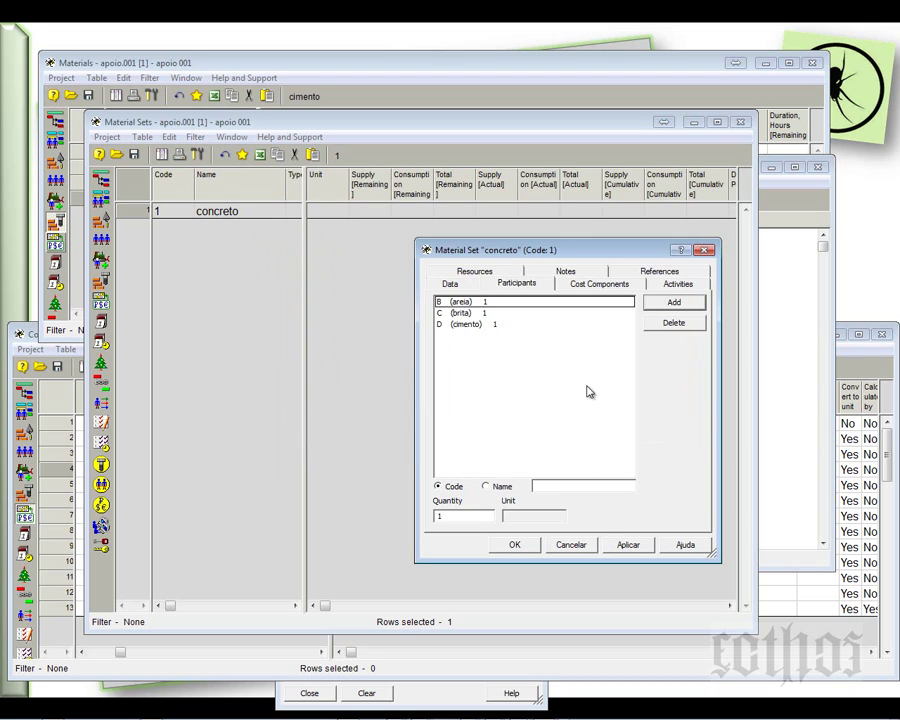
{"action": "left_click", "coordinate": [458, 285]}
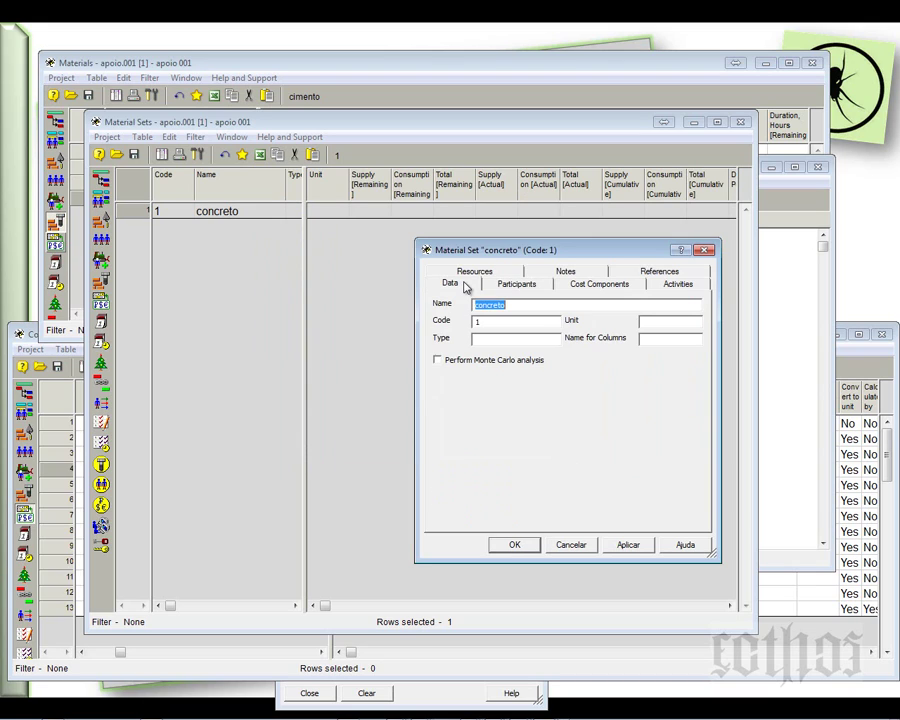
{"action": "left_click", "coordinate": [669, 324]}
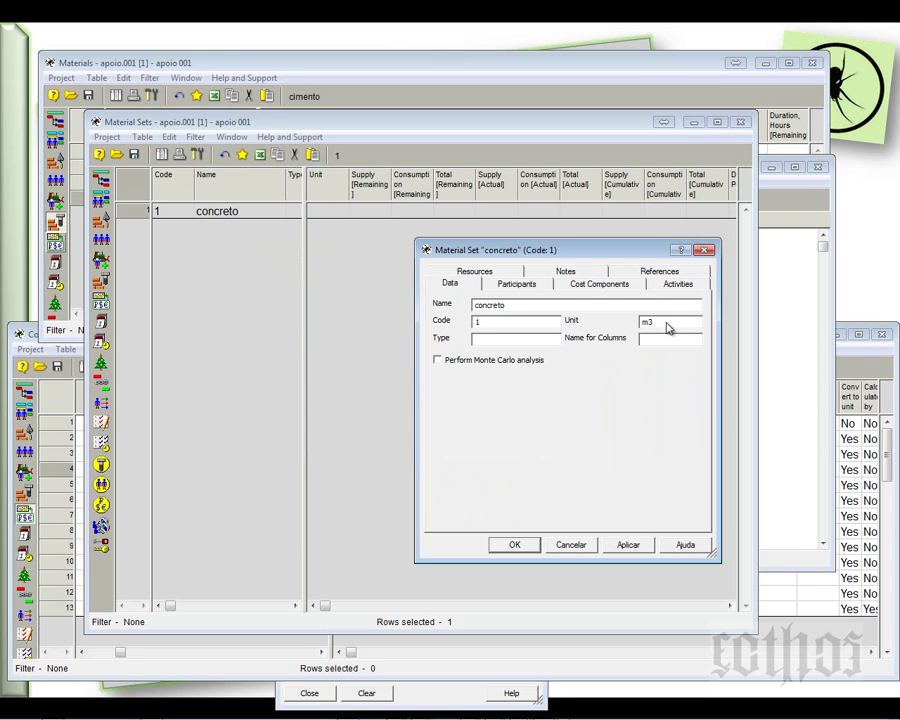
- Set the participant quantities of the concreto set to 0.3 for brita and 0.8 for cimento
{"action": "left_click", "coordinate": [540, 285]}
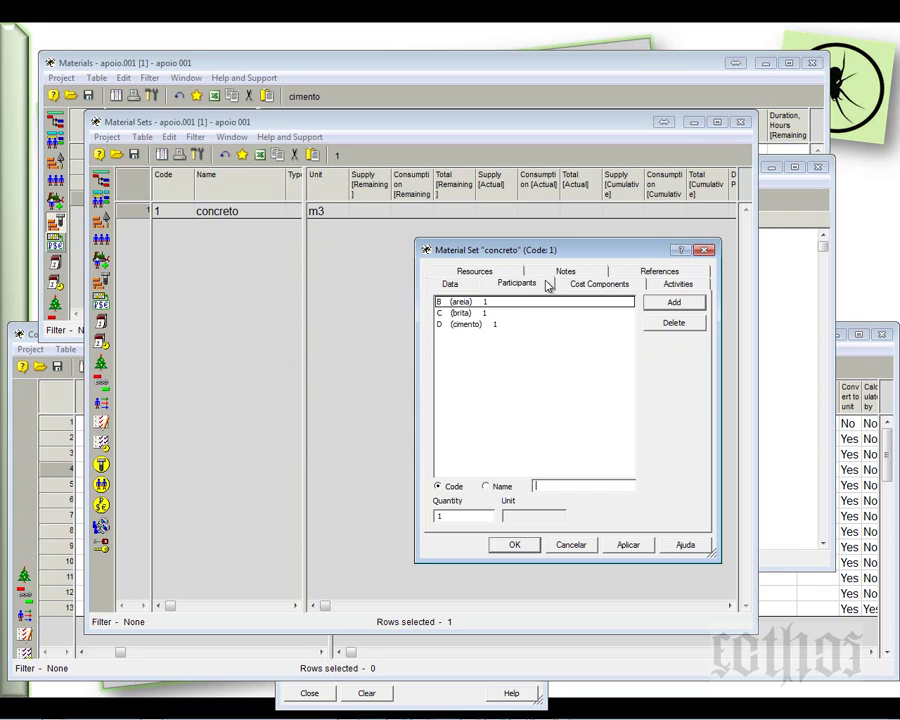
{"action": "left_click", "coordinate": [518, 304]}
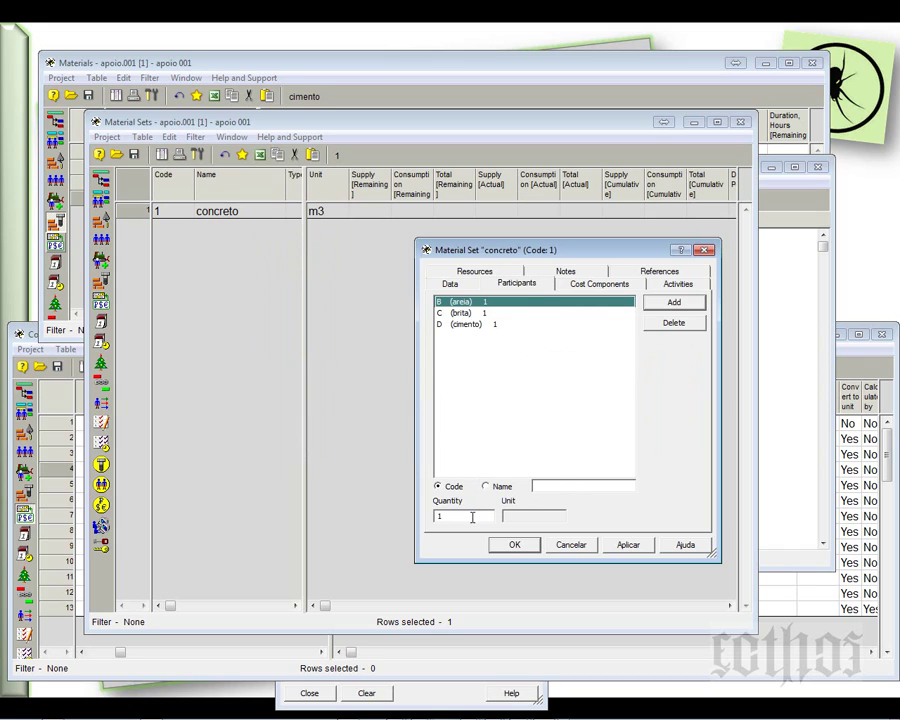
{"action": "left_click", "coordinate": [471, 315]}
{"action": "left_click_drag", "start_coordinate": [450, 515], "coordinate": [418, 506]}
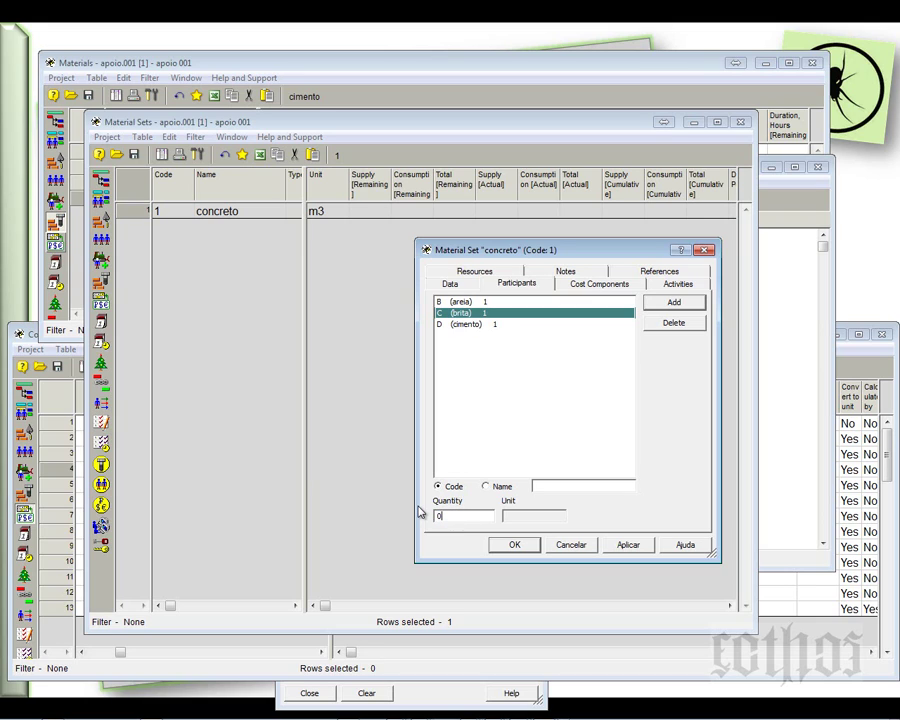
{"action": "type", "text": "0.3"}
{"action": "left_click", "coordinate": [484, 324]}
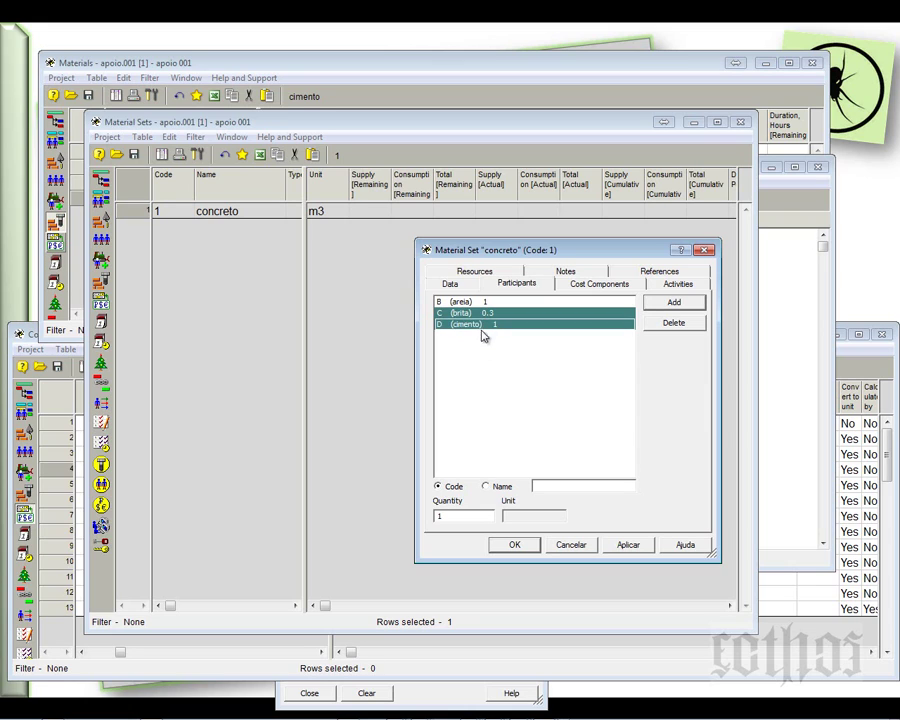
{"action": "left_click_drag", "start_coordinate": [452, 514], "coordinate": [435, 521]}
{"action": "type", "text": "0.8"}
- Review the quantities of areia, brita and cimento in the participants list and accept the concreto material set
{"action": "left_click", "coordinate": [504, 313]}
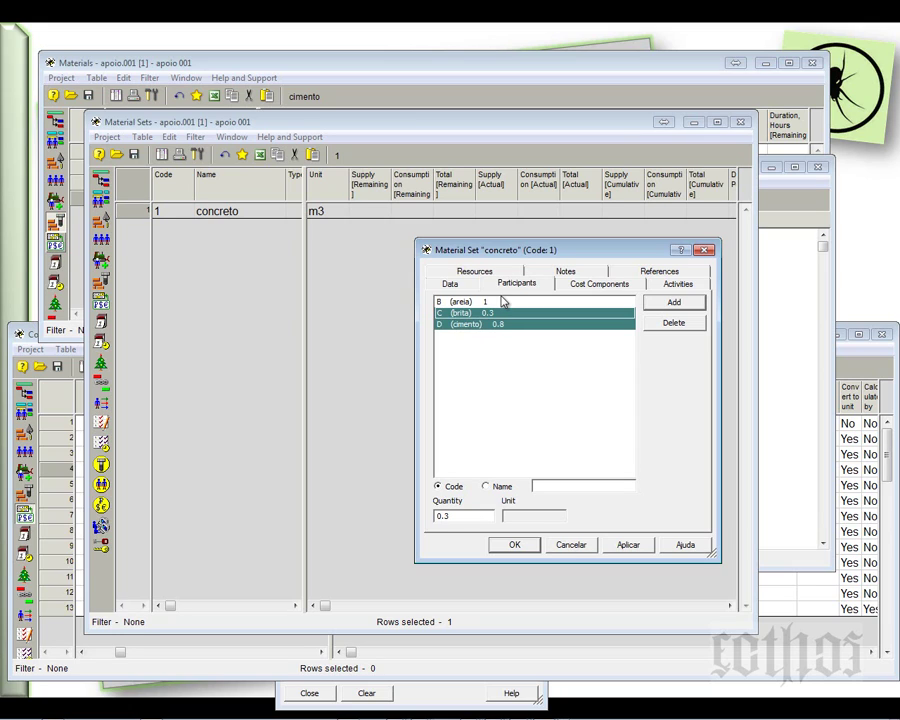
{"action": "left_click", "coordinate": [502, 302]}
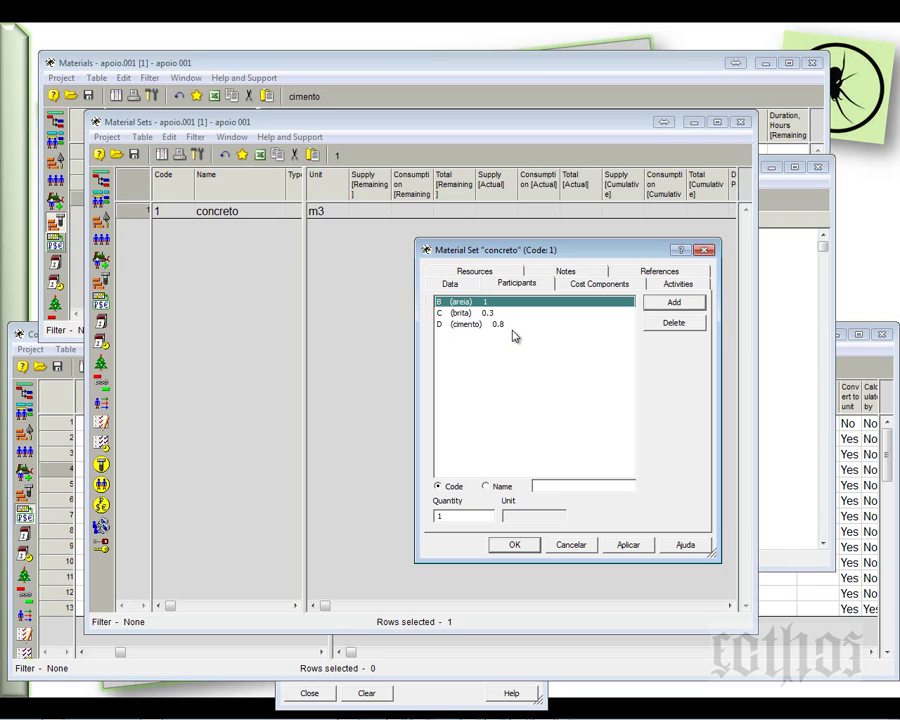
{"action": "left_click", "coordinate": [504, 325]}
{"action": "left_click", "coordinate": [488, 313]}
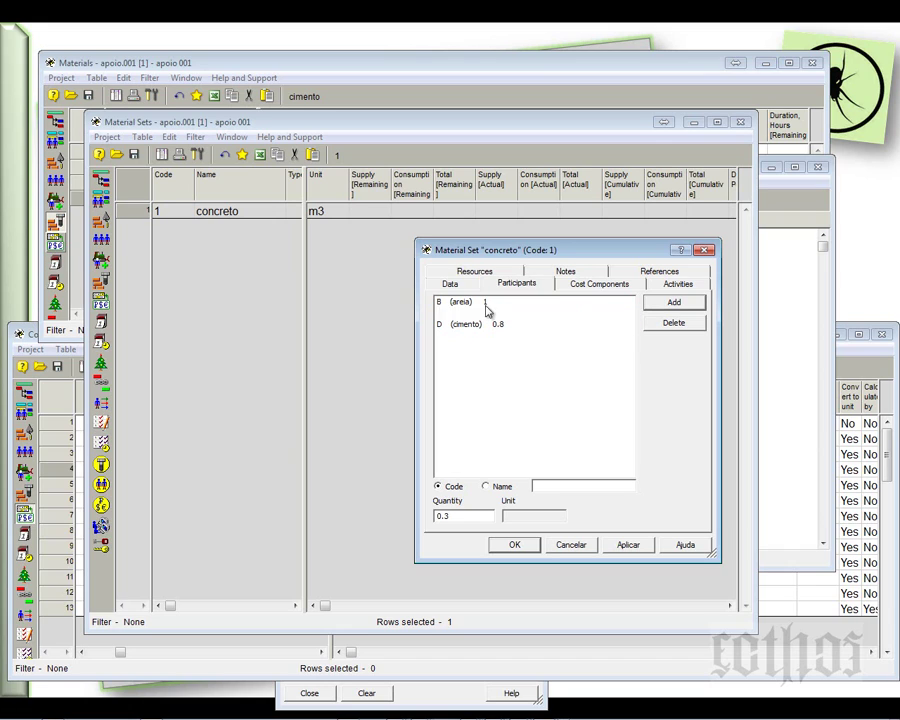
{"action": "left_click", "coordinate": [486, 304]}
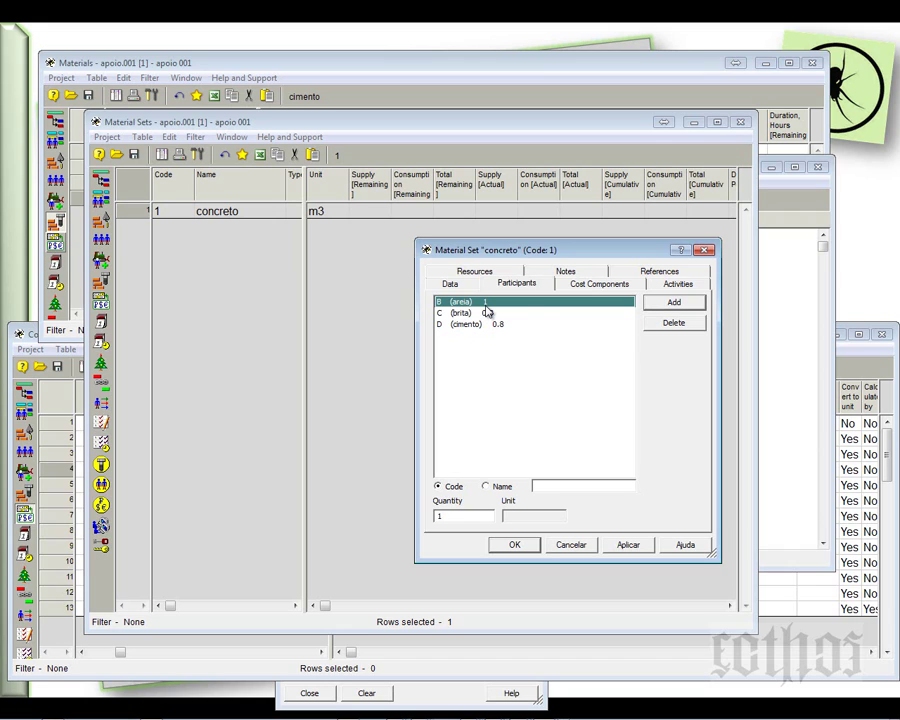
{"action": "left_click", "coordinate": [515, 545]}
{"action": "left_click", "coordinate": [201, 213]}
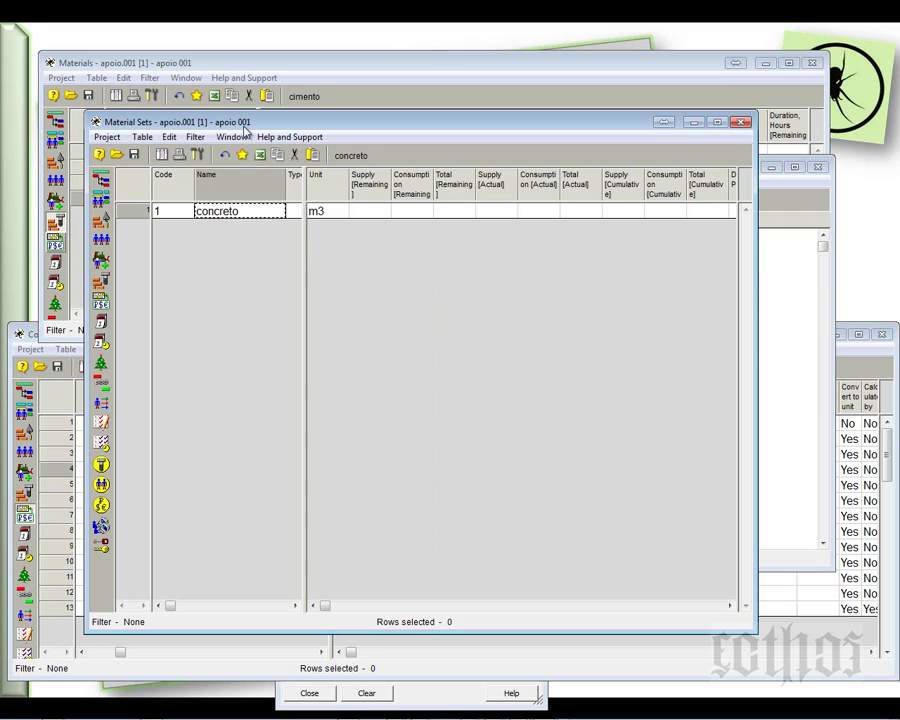
- Open the project's Activity Gantt in an enlarged window and display the properties of Activity 3
{"action": "left_click_drag", "start_coordinate": [245, 124], "coordinate": [655, 281]}
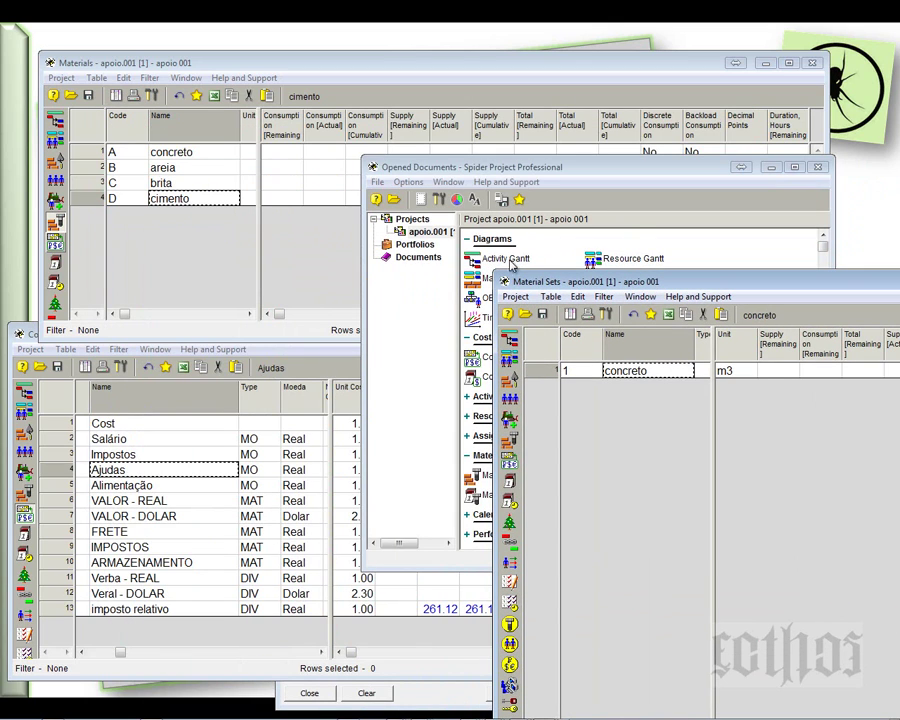
{"action": "double_click", "coordinate": [493, 262]}
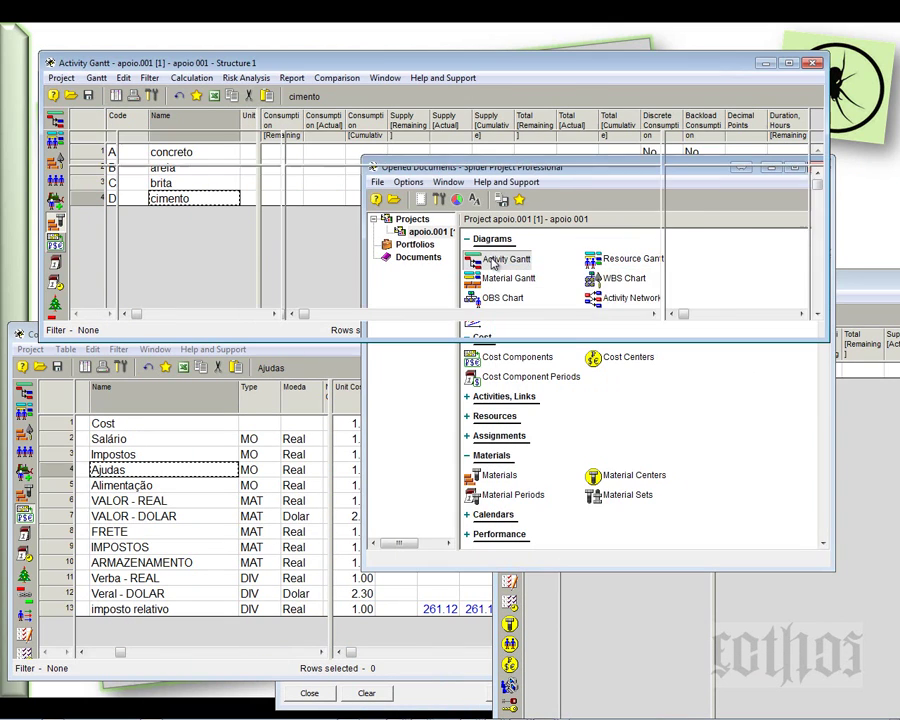
{"action": "left_click_drag", "start_coordinate": [422, 342], "coordinate": [426, 546]}
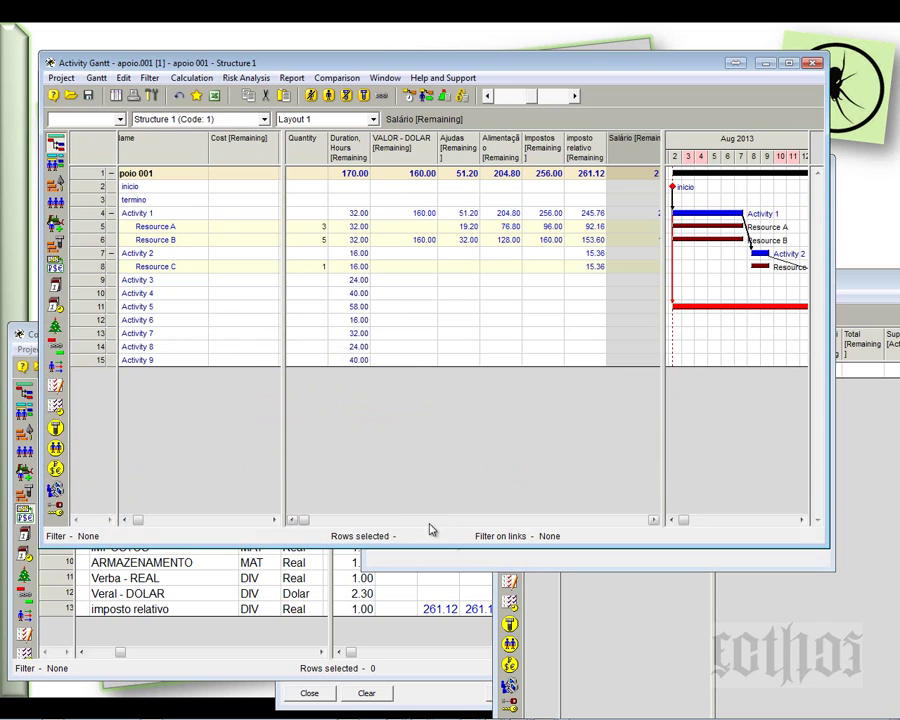
{"action": "left_click", "coordinate": [95, 283]}
{"action": "right_click", "coordinate": [96, 286]}
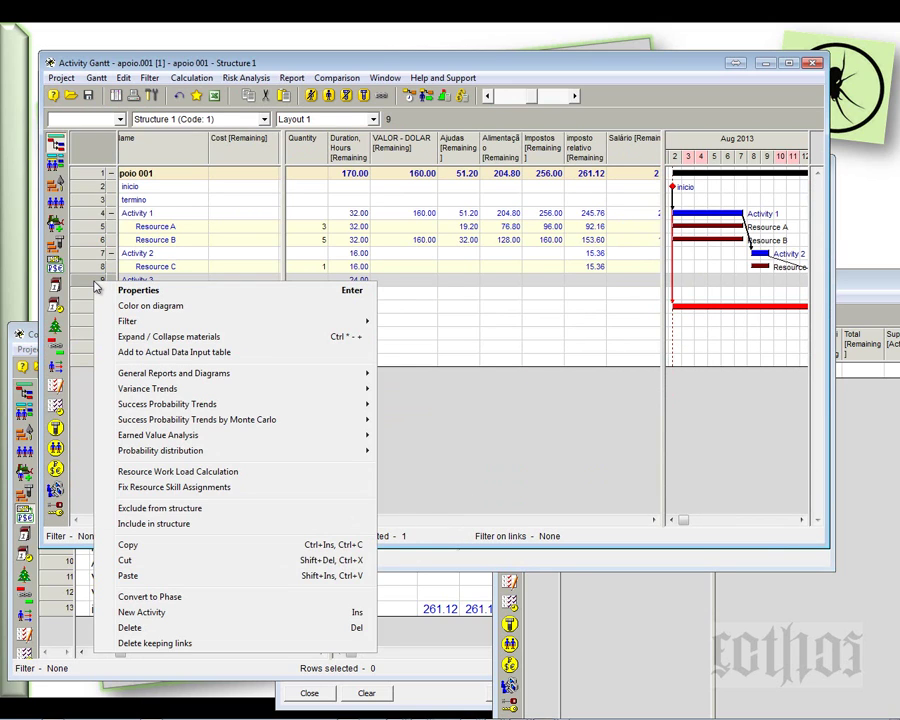
{"action": "key", "text": "Return"}
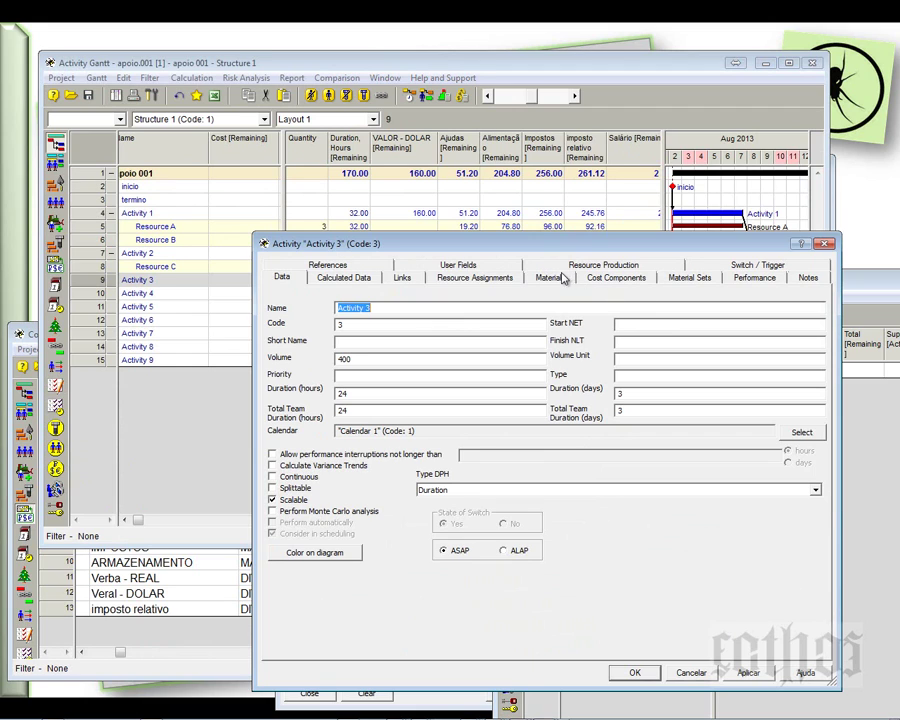
{"action": "left_click", "coordinate": [553, 279]}
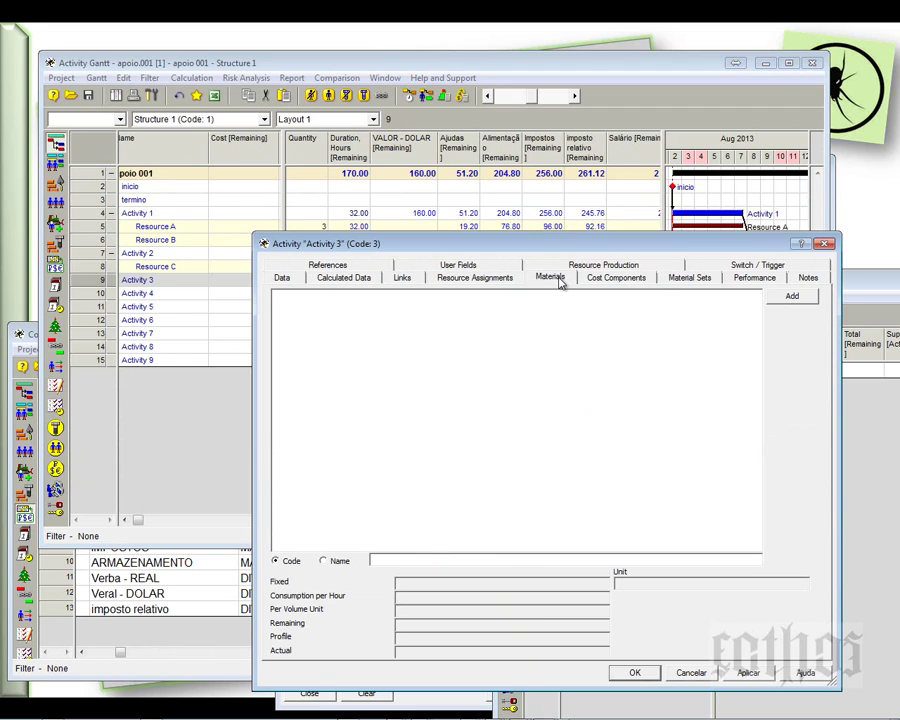
{"action": "left_click", "coordinate": [789, 296]}
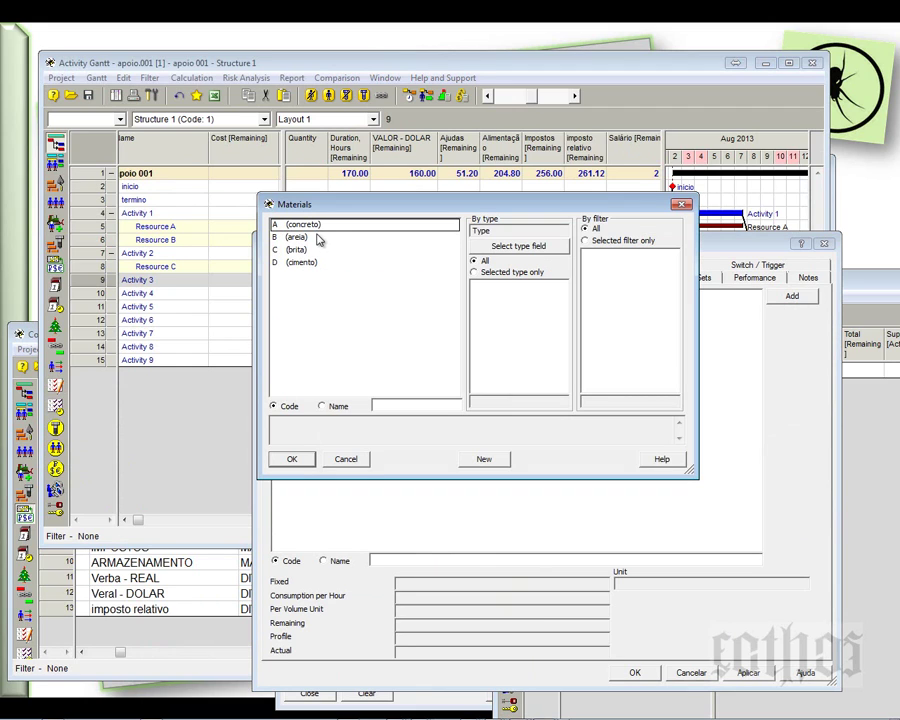
{"action": "left_click", "coordinate": [682, 204]}
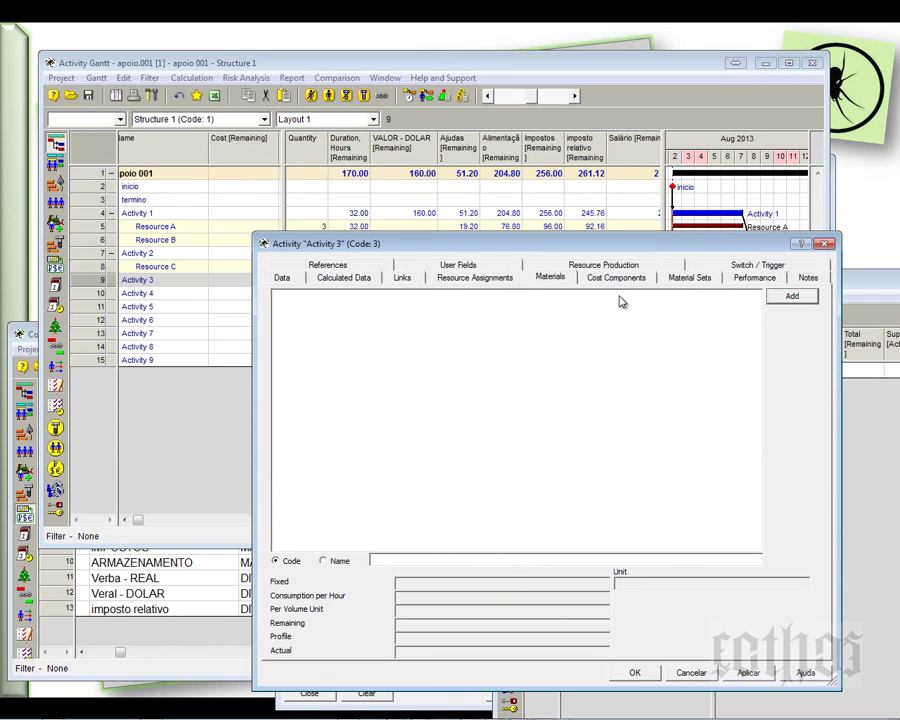
- Assign the concreto material set to Activity 3
{"action": "left_click", "coordinate": [697, 281]}
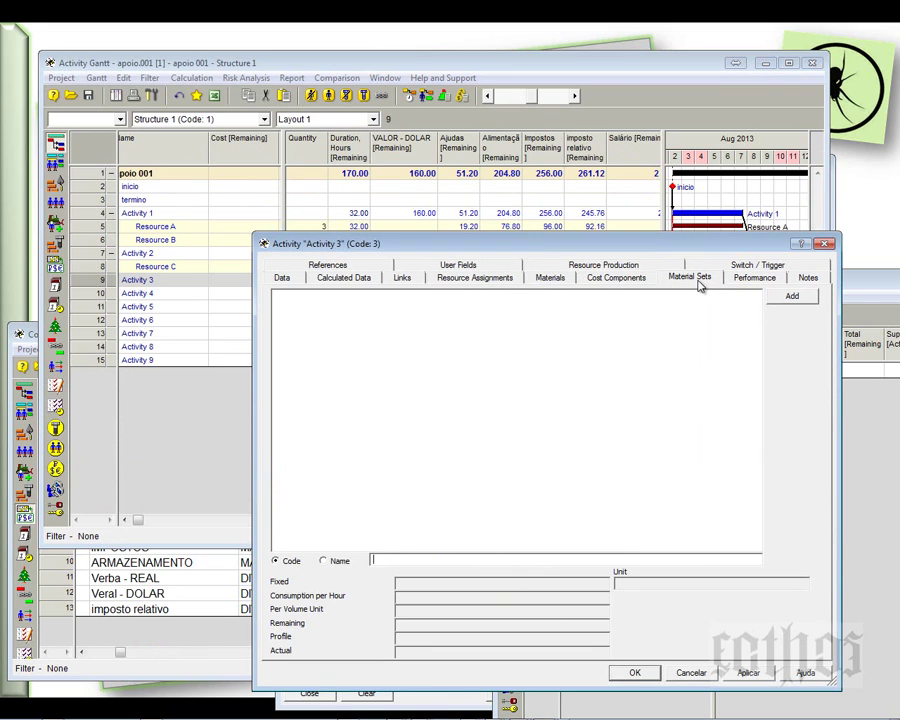
{"action": "left_click", "coordinate": [791, 296]}
{"action": "left_click", "coordinate": [353, 228]}
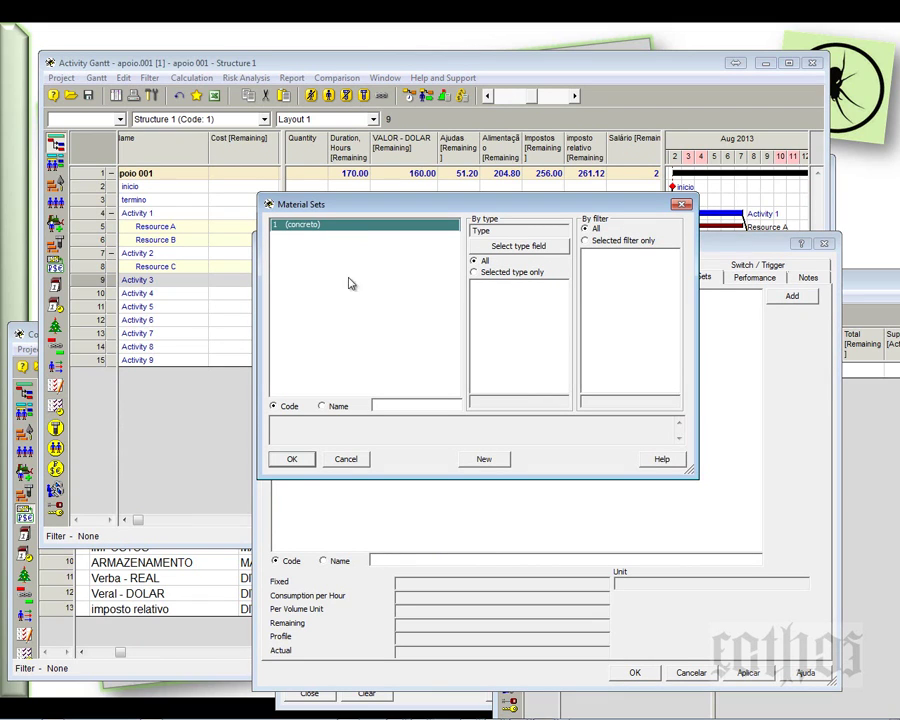
{"action": "left_click", "coordinate": [292, 459]}
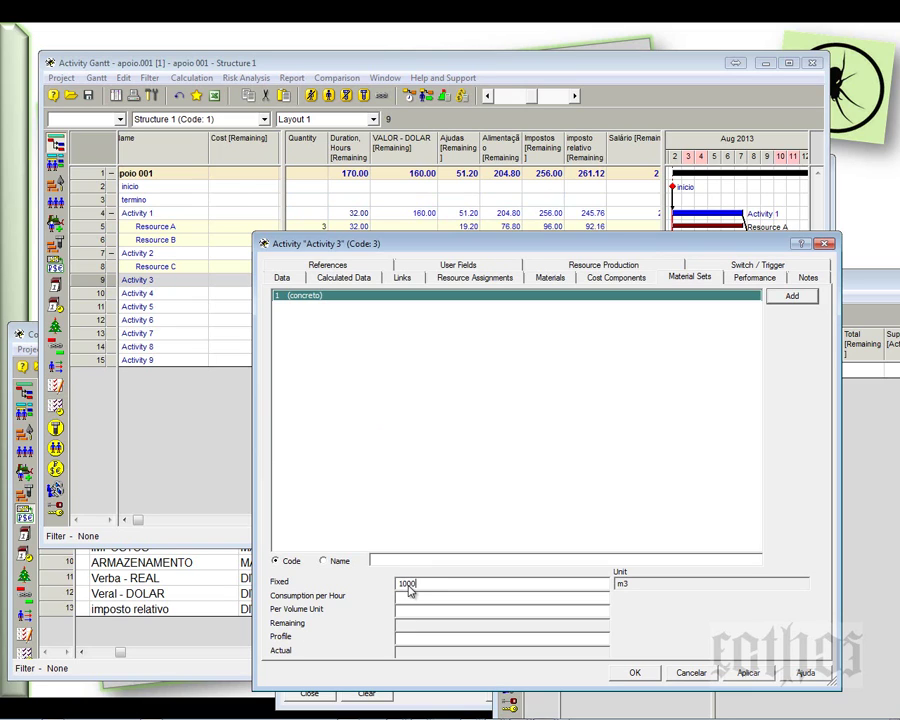
- Clear the fixed and hourly consumption of concreto in Activity 3 and set its consumption per volume unit to 100
{"action": "left_click_drag", "start_coordinate": [425, 588], "coordinate": [370, 581]}
{"action": "key", "text": "BackSpace"}
{"action": "left_click", "coordinate": [421, 598]}
{"action": "type", "text": "2"}
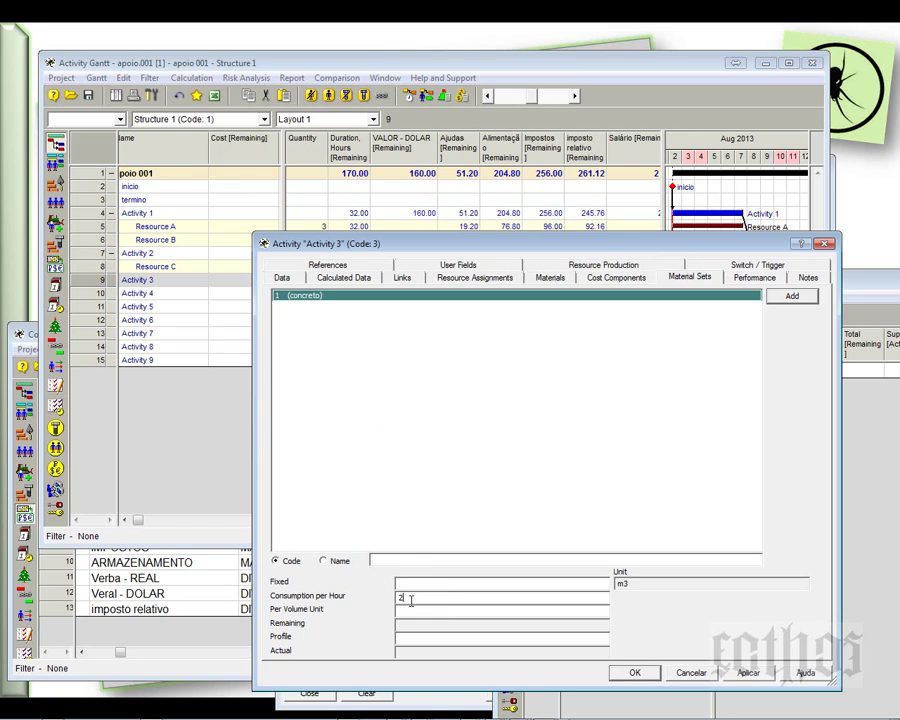
{"action": "left_click_drag", "start_coordinate": [404, 599], "coordinate": [376, 601]}
{"action": "key", "text": "BackSpace"}
{"action": "type", "text": "100"}
{"action": "left_click", "coordinate": [695, 675]}
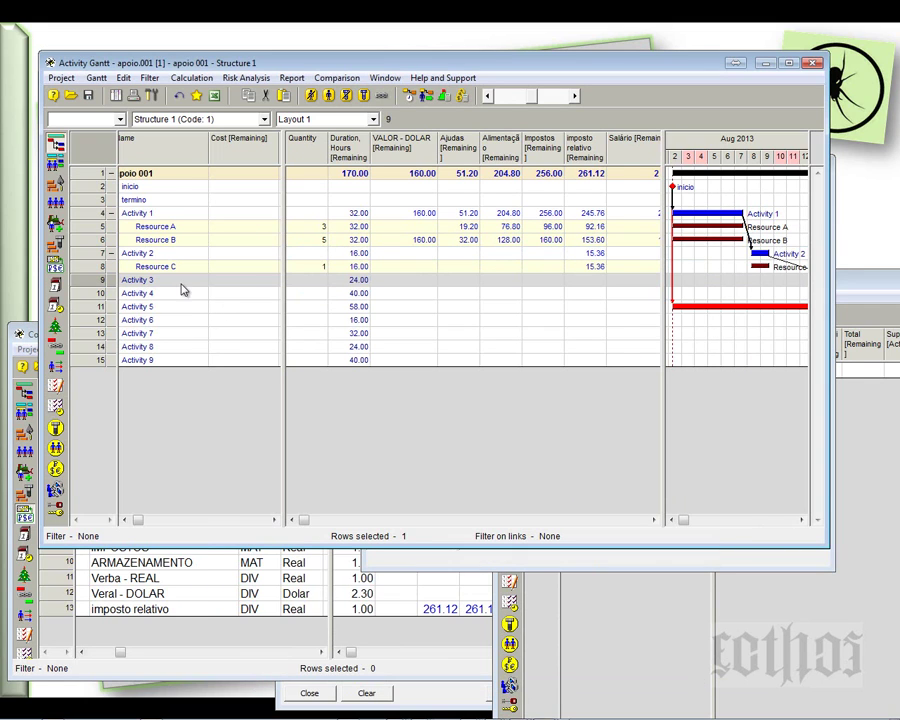
- Widen the Gantt table to show the Volume column and select the volume of Activity 3
{"action": "mouse_move", "coordinate": [677, 210]}
{"action": "left_click_drag", "start_coordinate": [665, 205], "coordinate": [690, 190]}
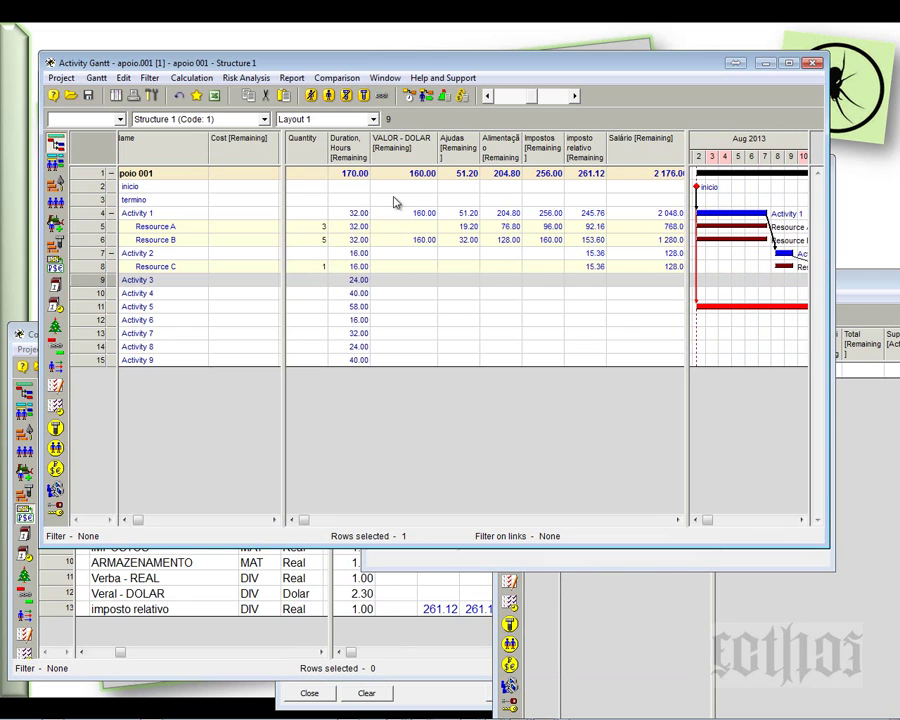
{"action": "left_click_drag", "start_coordinate": [285, 207], "coordinate": [325, 240]}
{"action": "left_click", "coordinate": [302, 283]}
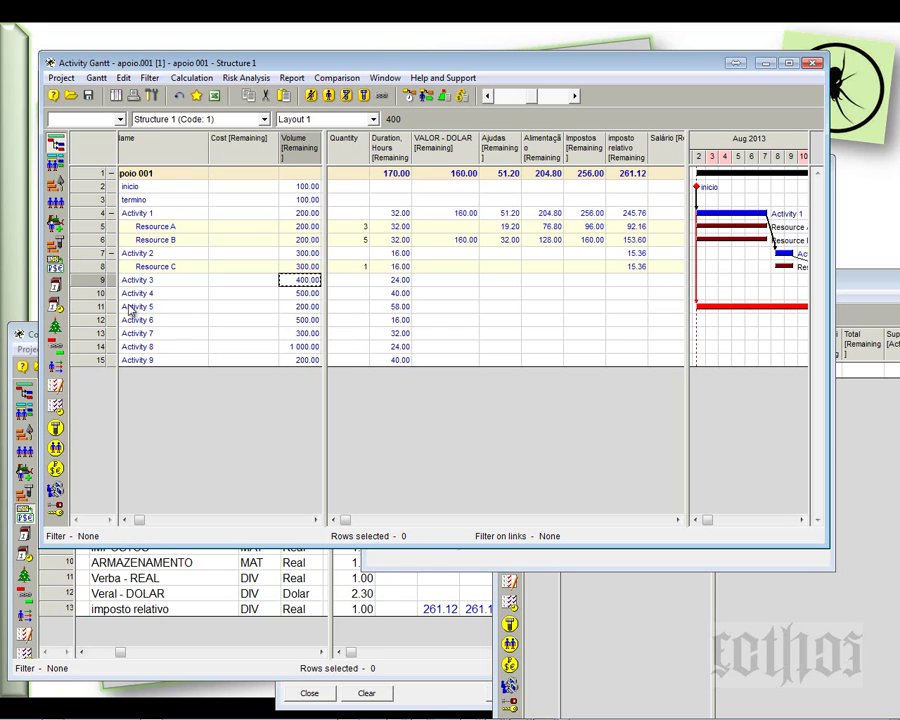
- Reopen the properties of Activity 3 and set the concreto set's consumption per volume unit to 50
{"action": "right_click", "coordinate": [97, 280]}
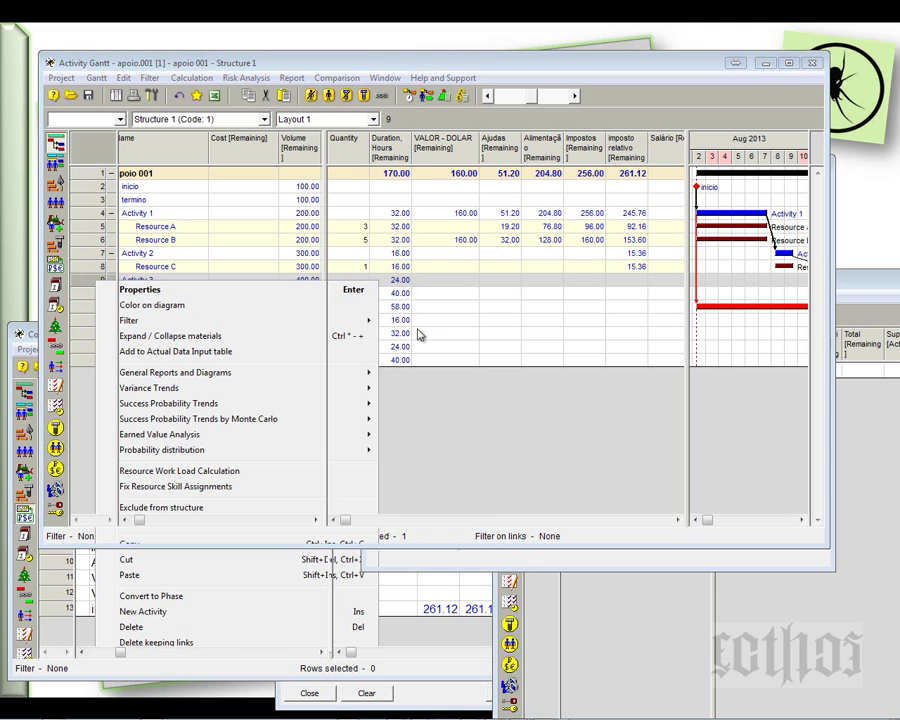
{"action": "key", "text": "Return"}
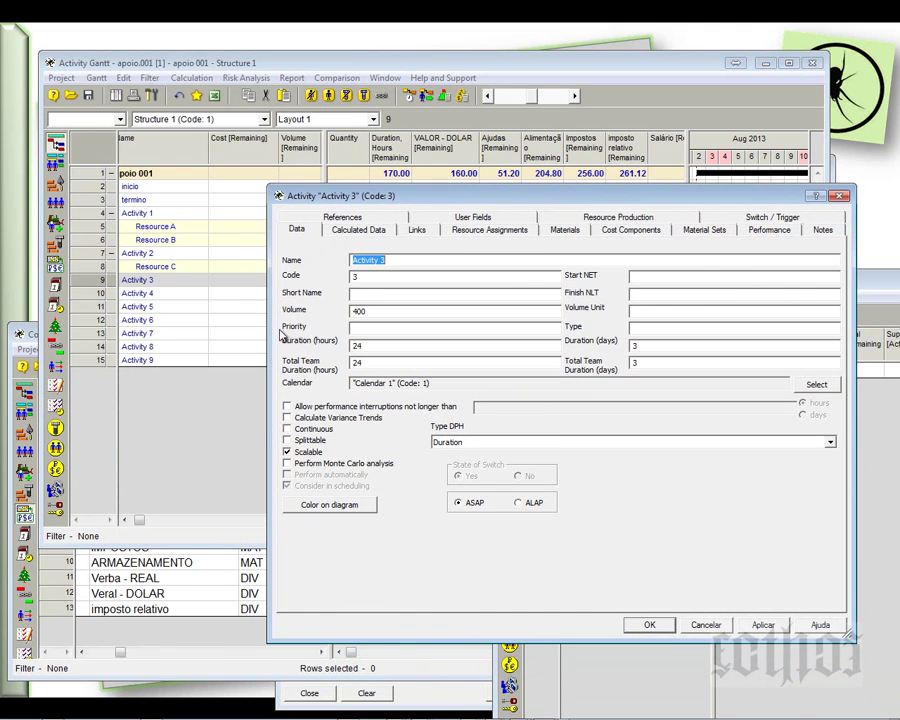
{"action": "left_click_drag", "start_coordinate": [268, 328], "coordinate": [623, 288]}
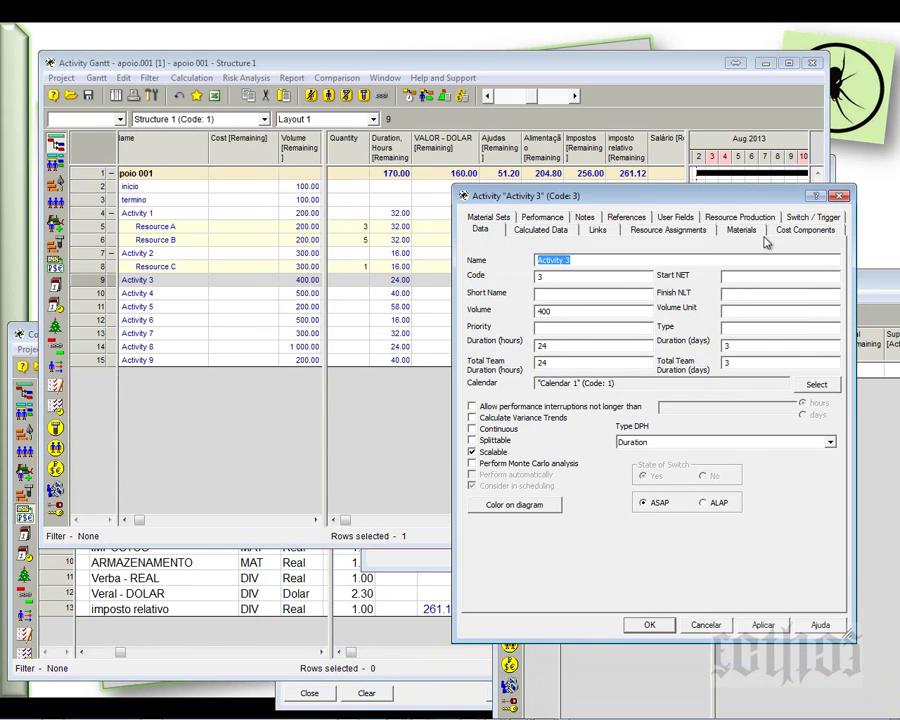
{"action": "left_click", "coordinate": [508, 219]}
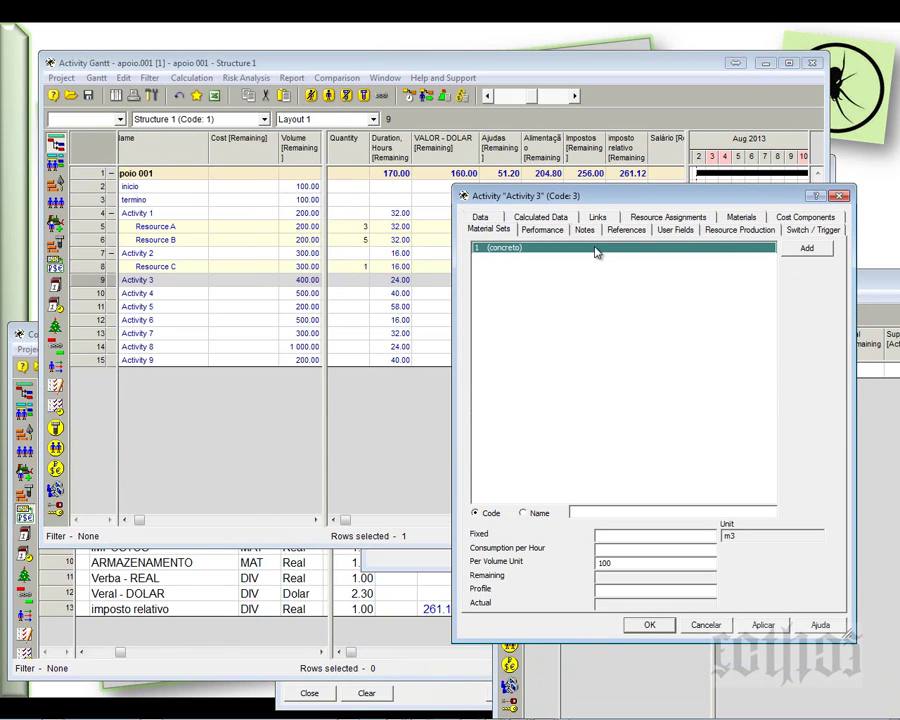
{"action": "left_click", "coordinate": [620, 562]}
{"action": "left_click_drag", "start_coordinate": [620, 562], "coordinate": [573, 559]}
{"action": "type", "text": "50"}
{"action": "left_click", "coordinate": [648, 627]}
{"action": "left_click", "coordinate": [647, 626]}
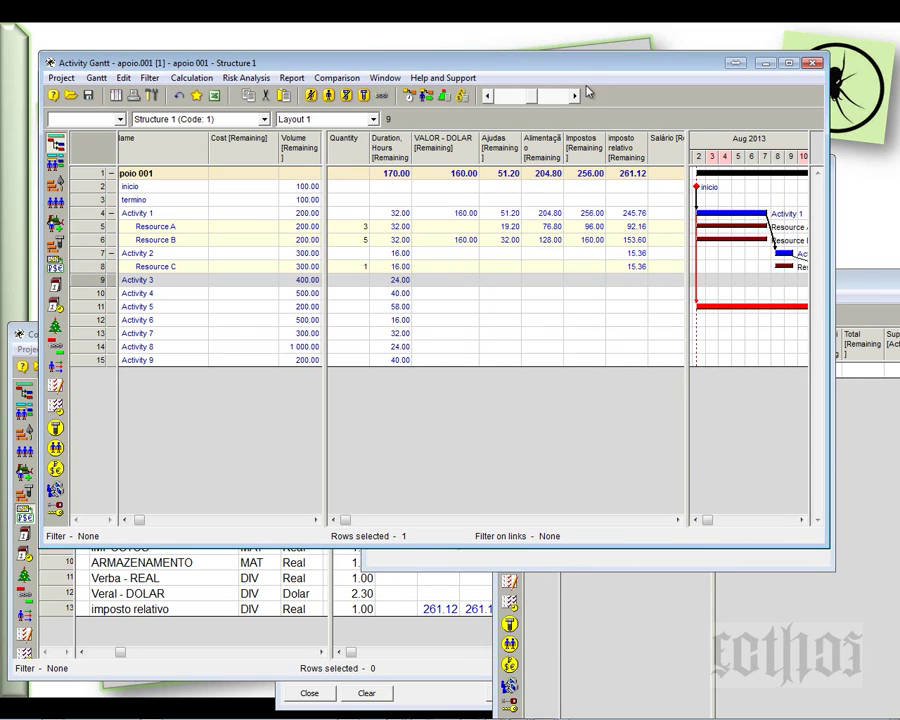
- Rearrange the Activity Gantt and Material Sets windows so that the Materials and Material Sets tables can be viewed together
{"action": "left_click_drag", "start_coordinate": [585, 66], "coordinate": [626, 470]}
{"action": "left_click_drag", "start_coordinate": [849, 281], "coordinate": [664, 201]}
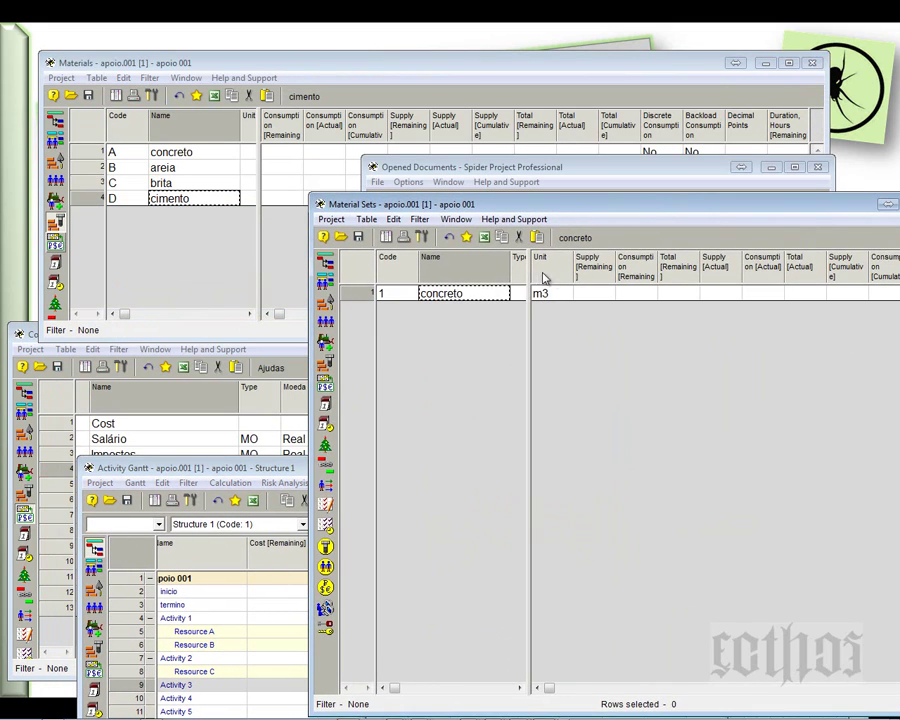
- Rename the concreto material set to "concreto - kit"
{"action": "left_click", "coordinate": [476, 297]}
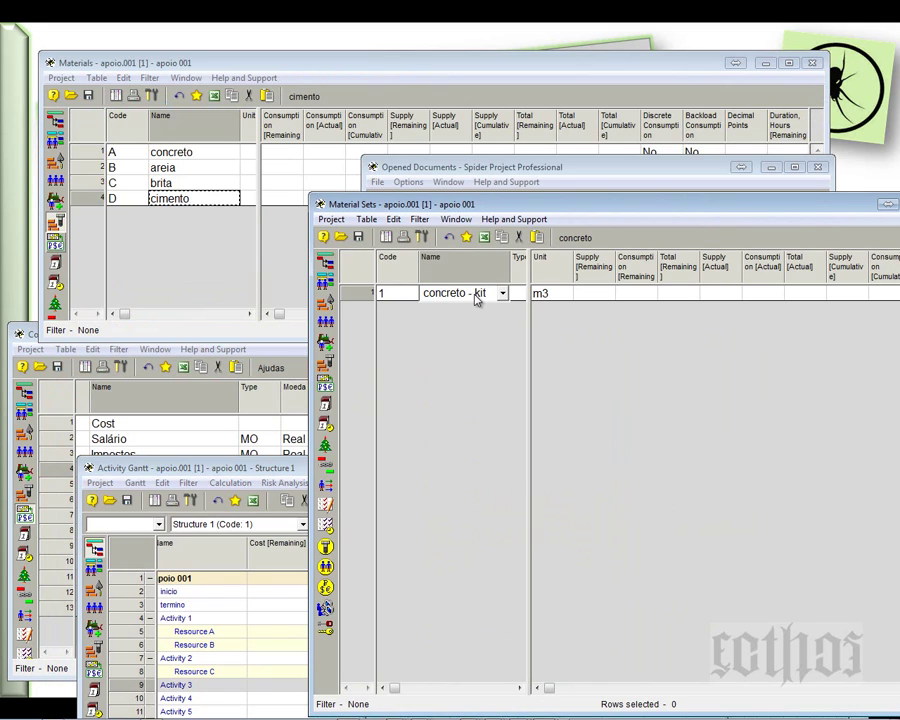
{"action": "left_click", "coordinate": [548, 301]}
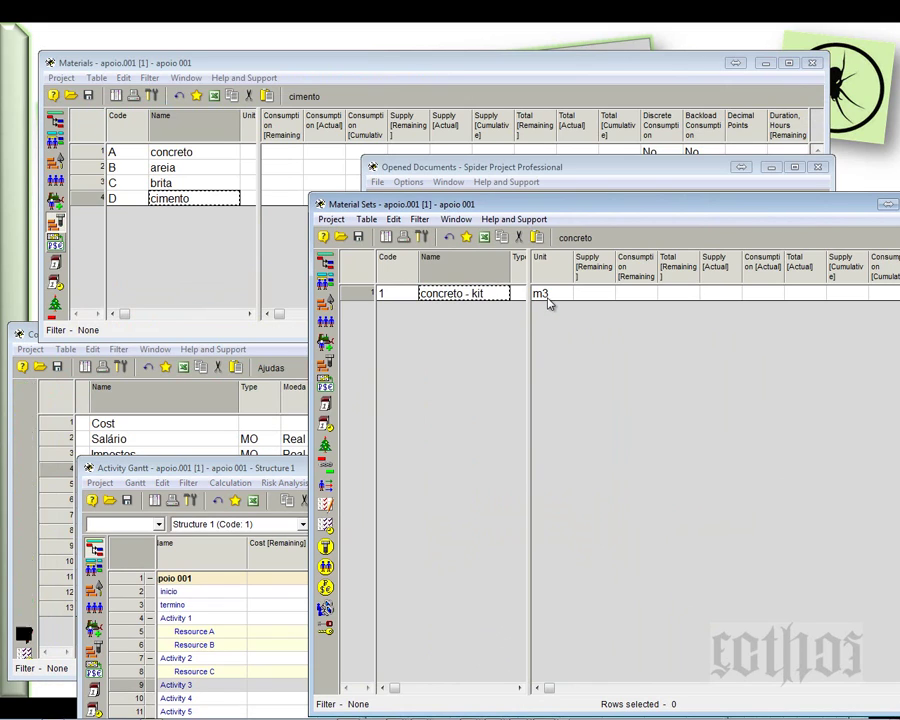
- Delete the concreto material from the Materials table
{"action": "left_click", "coordinate": [200, 156]}
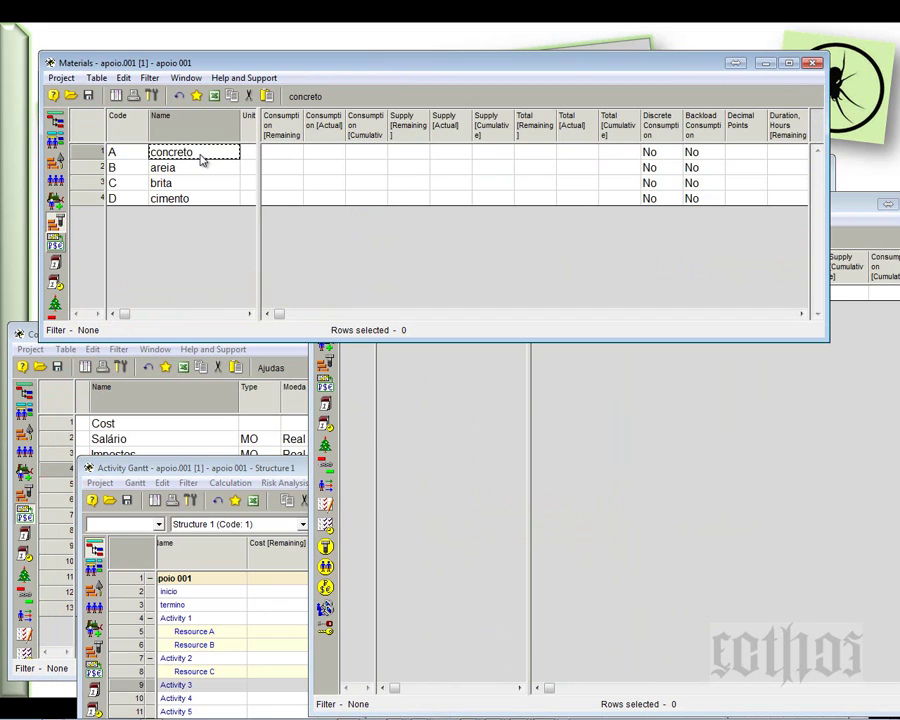
{"action": "left_click", "coordinate": [90, 157]}
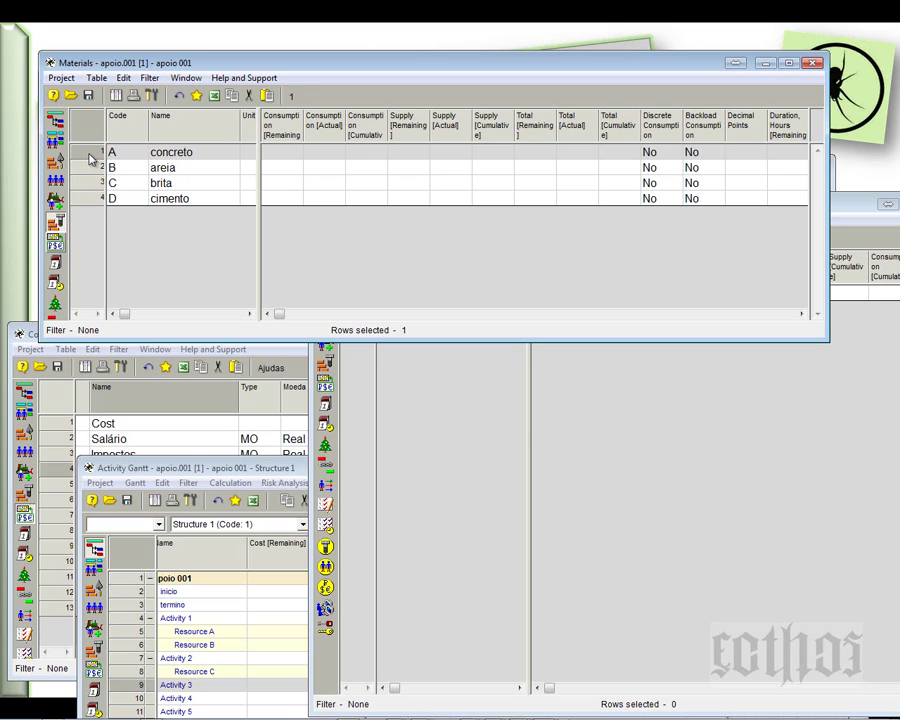
{"action": "key", "text": "Delete"}
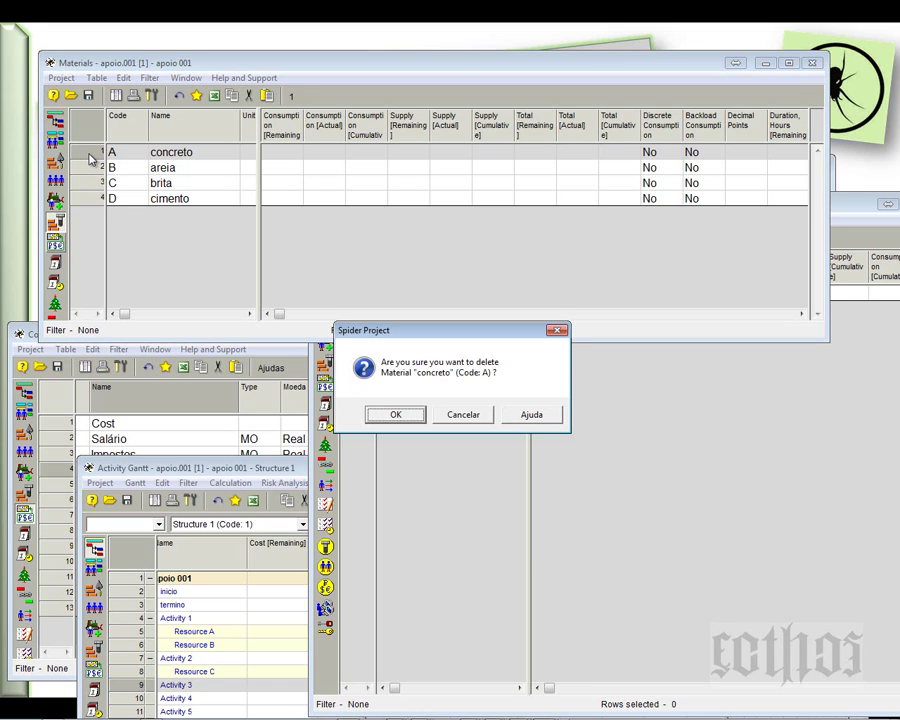
{"action": "left_click", "coordinate": [372, 410]}
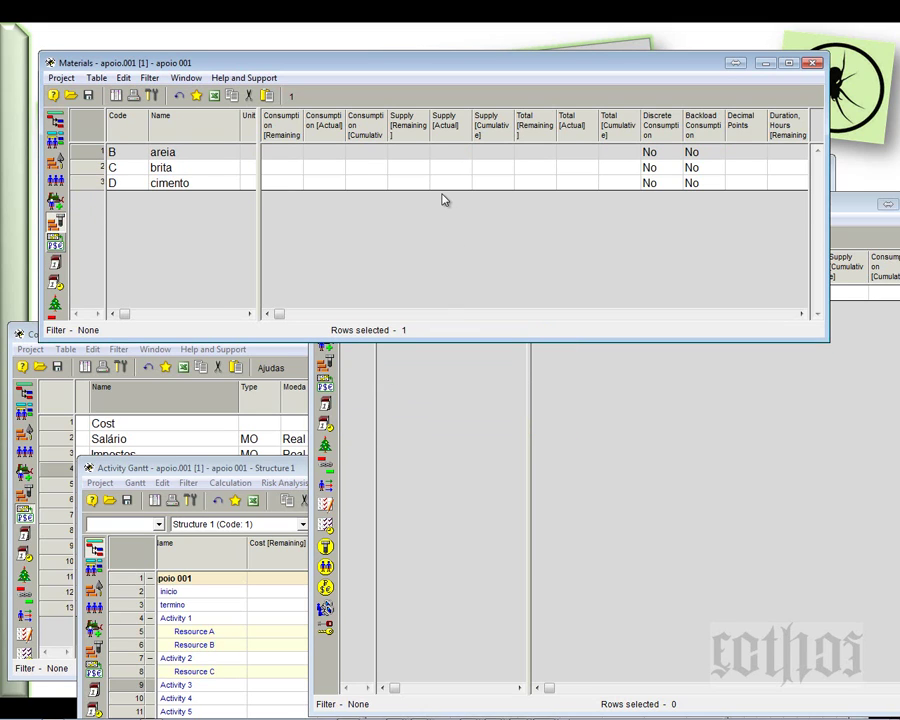
- Narrow the Materials window and move it over the Material Sets window, keeping its three materials in view
{"action": "left_click", "coordinate": [152, 153]}
{"action": "left_click", "coordinate": [155, 168]}
{"action": "left_click", "coordinate": [168, 186]}
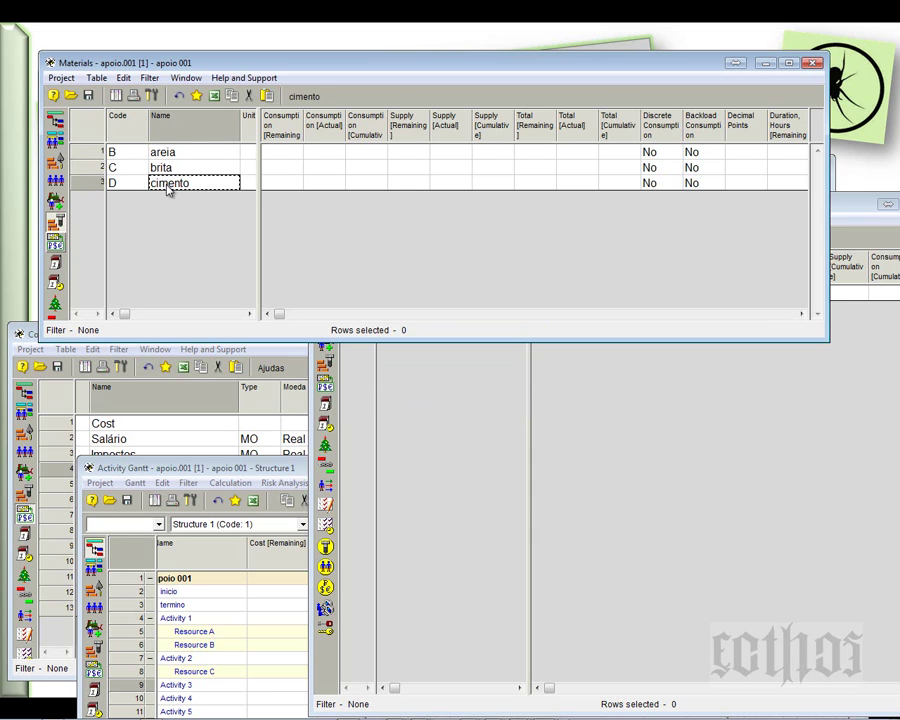
{"action": "left_click_drag", "start_coordinate": [828, 53], "coordinate": [464, 55]}
{"action": "left_click_drag", "start_coordinate": [343, 67], "coordinate": [680, 88]}
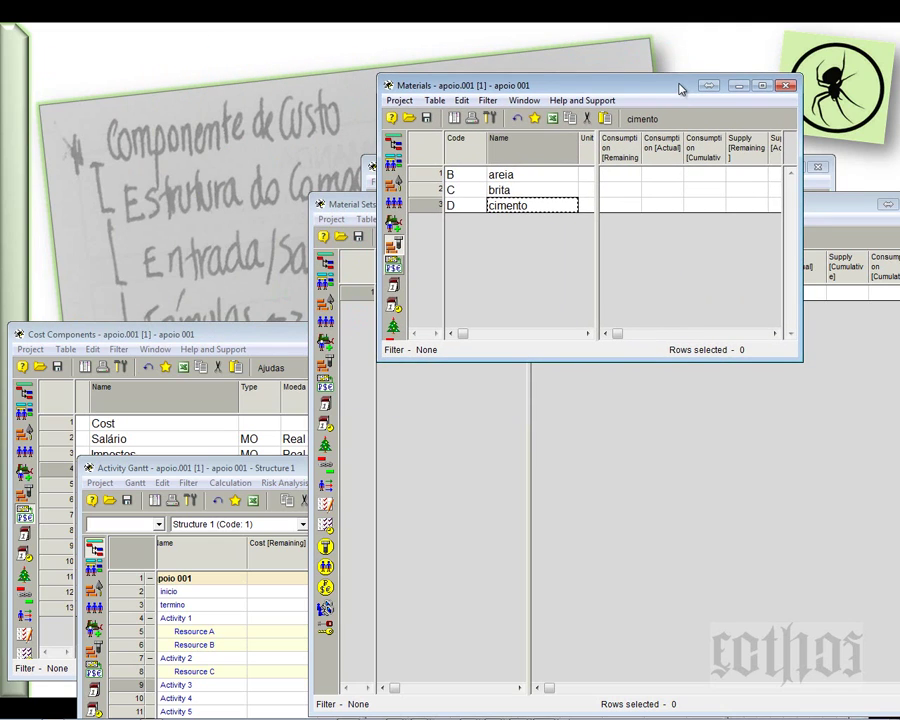
- Add the VALOR - REAL cost component to the areia material with a unit cost of 1
{"action": "right_click", "coordinate": [424, 178]}
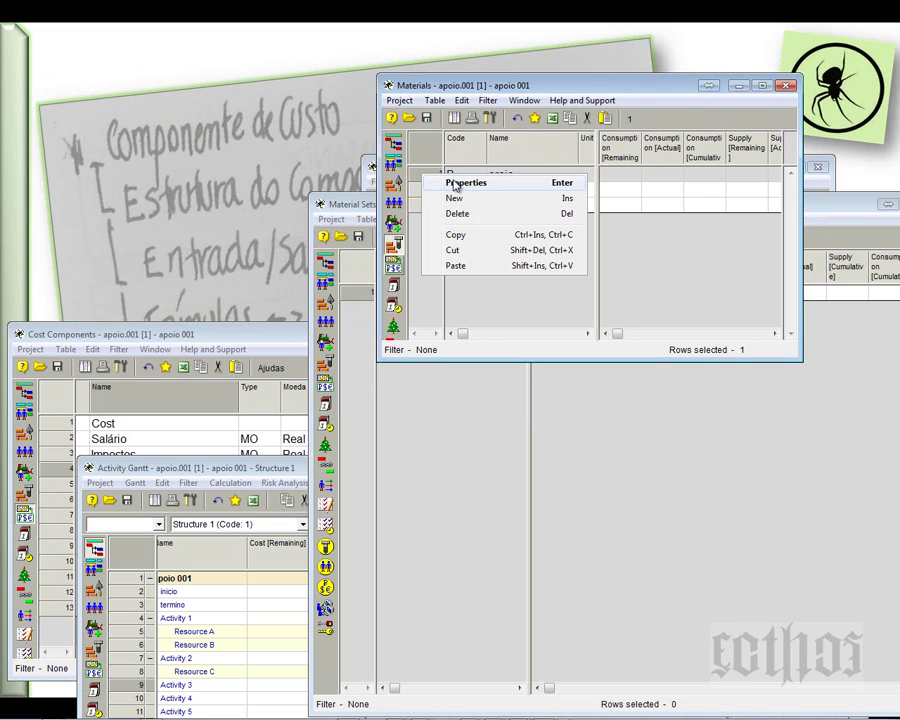
{"action": "left_click", "coordinate": [452, 180]}
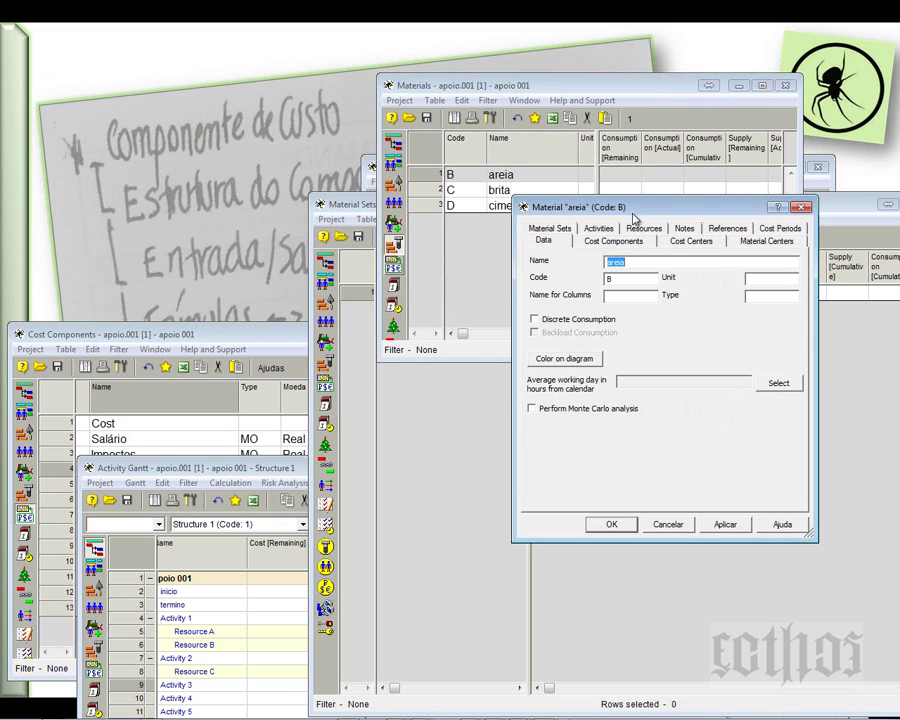
{"action": "left_click_drag", "start_coordinate": [632, 208], "coordinate": [542, 199]}
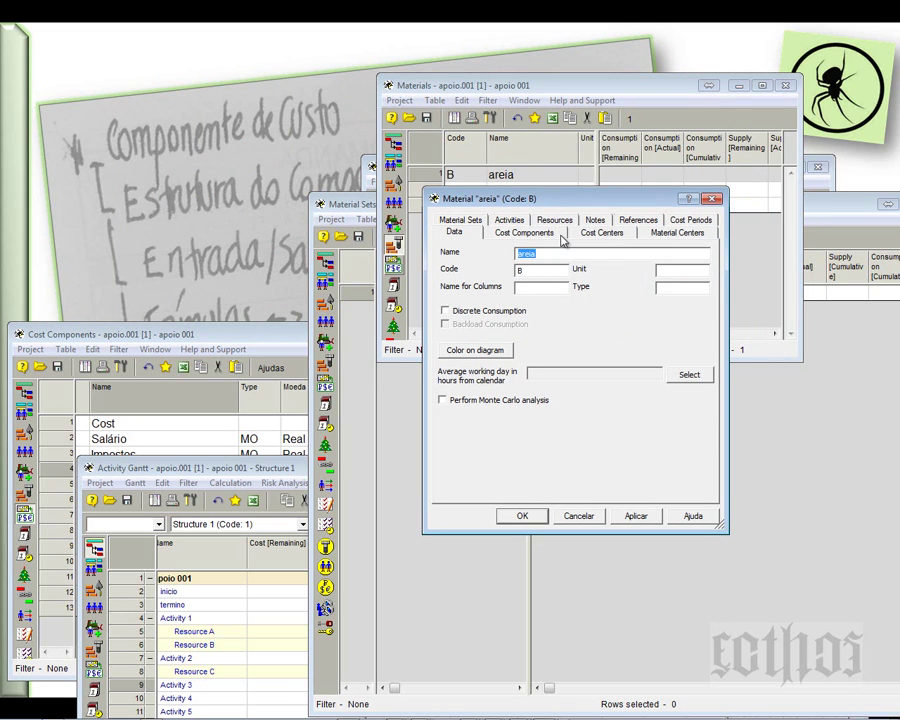
{"action": "left_click", "coordinate": [563, 238]}
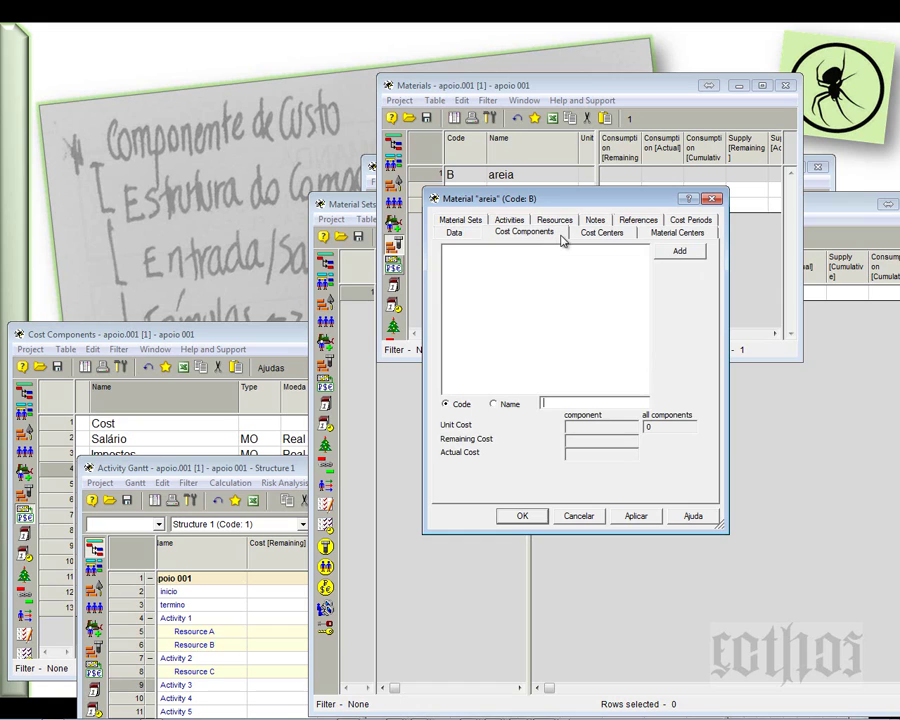
{"action": "left_click", "coordinate": [678, 252]}
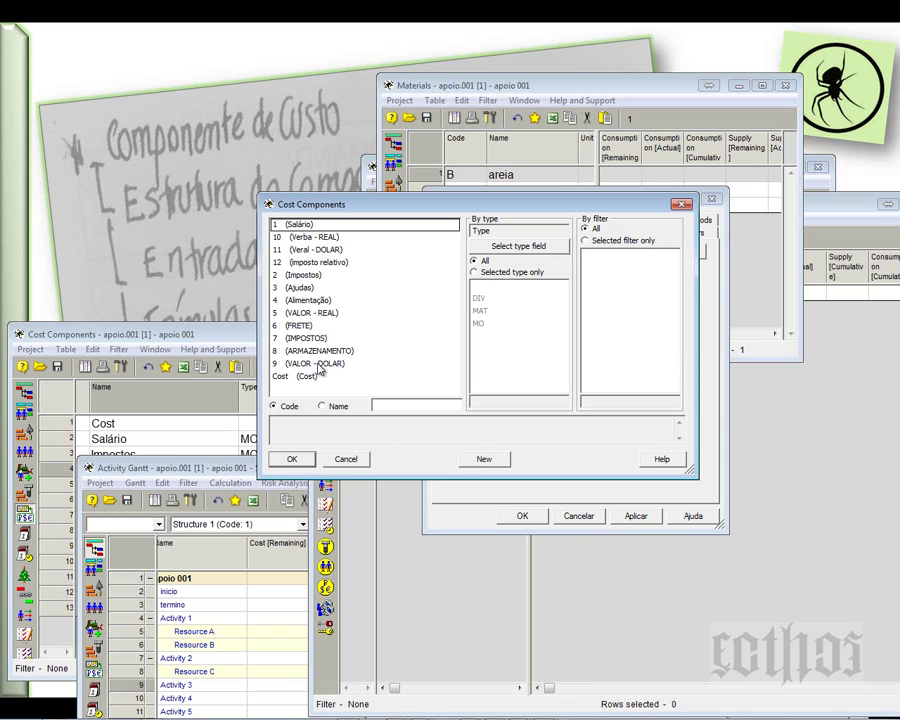
{"action": "left_click", "coordinate": [315, 314]}
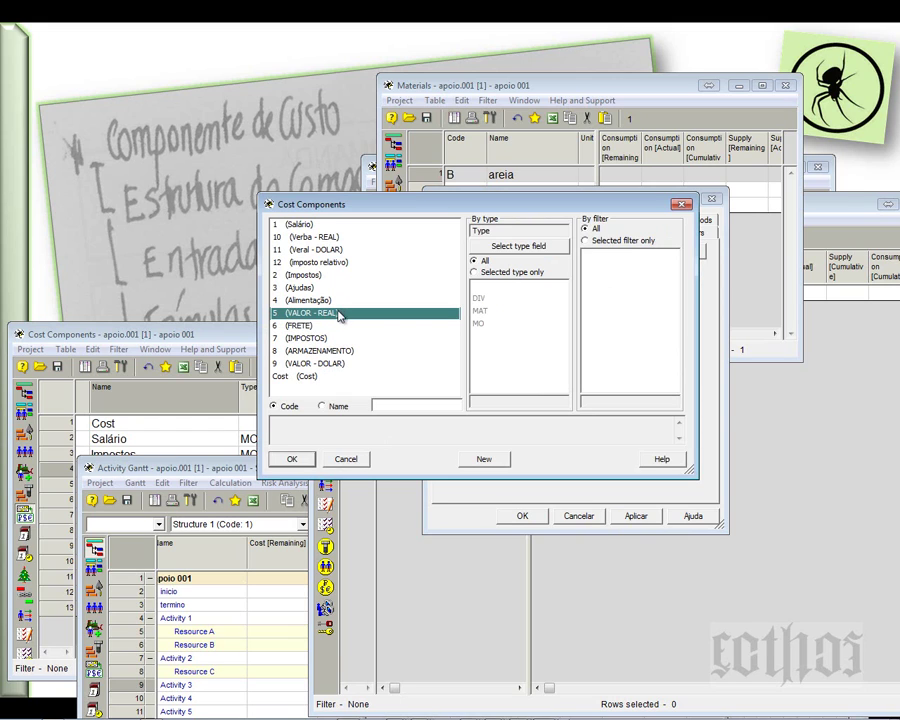
{"action": "left_click", "coordinate": [292, 459]}
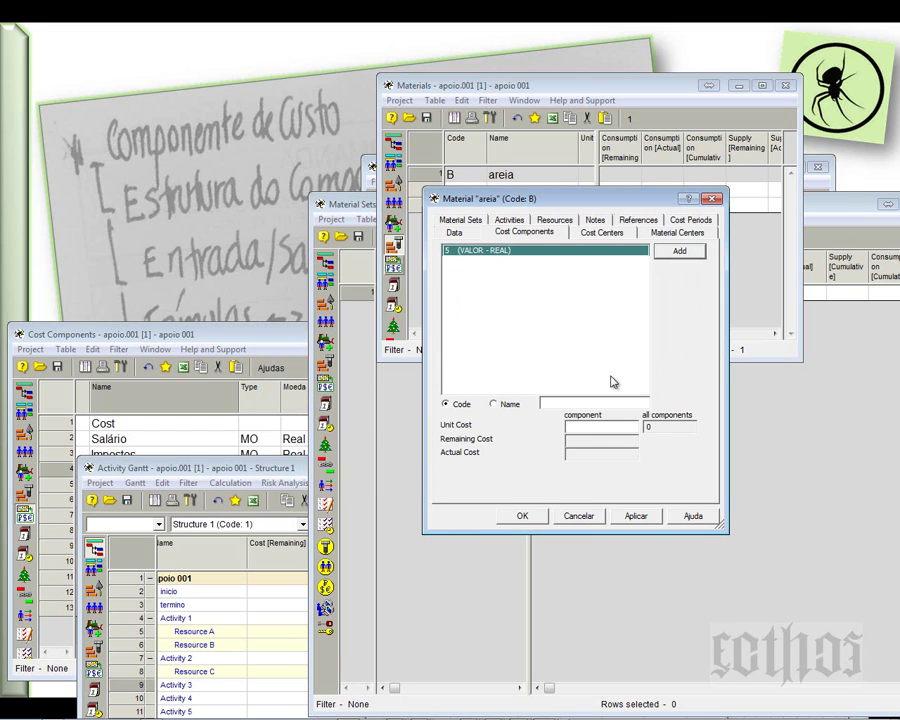
{"action": "left_click", "coordinate": [599, 428]}
{"action": "left_click", "coordinate": [649, 512]}
{"action": "left_click_drag", "start_coordinate": [592, 202], "coordinate": [673, 352]}
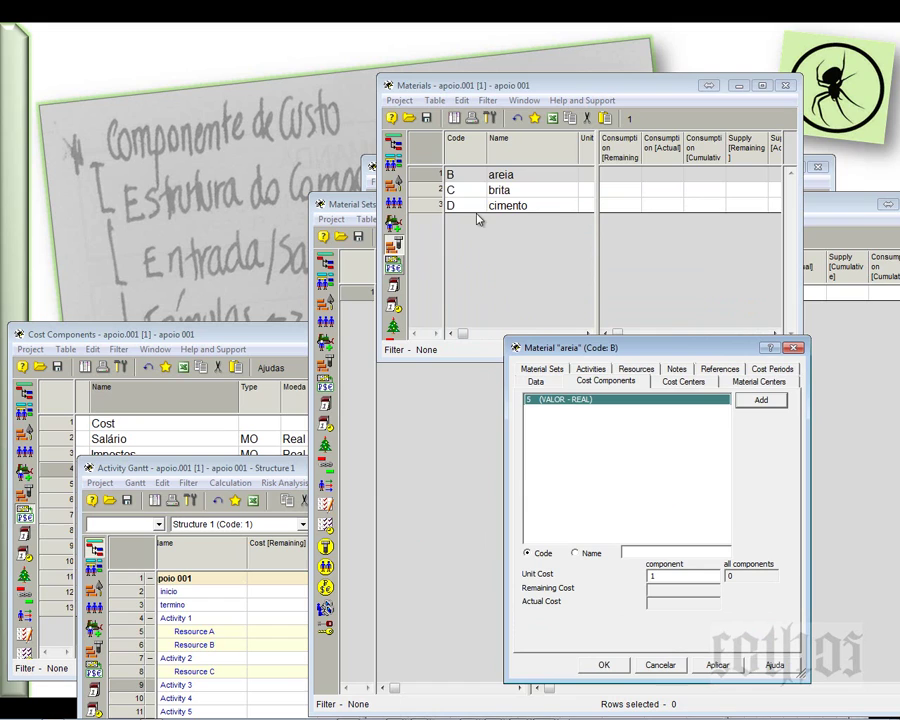
- Add the VALOR - REAL cost component to the brita material and enter its unit cost
{"action": "left_click", "coordinate": [423, 190]}
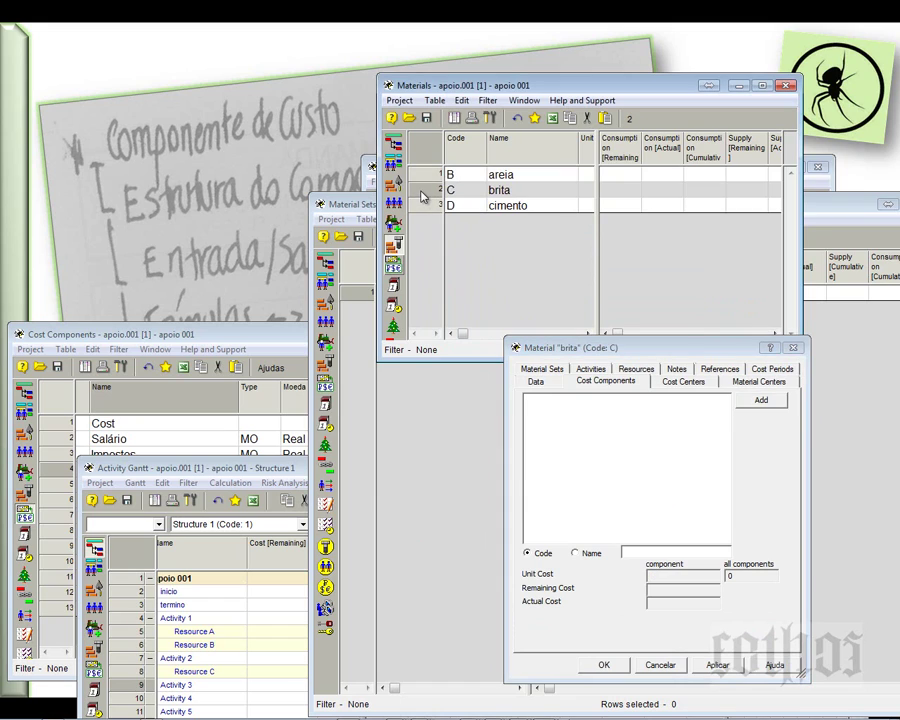
{"action": "left_click", "coordinate": [760, 400]}
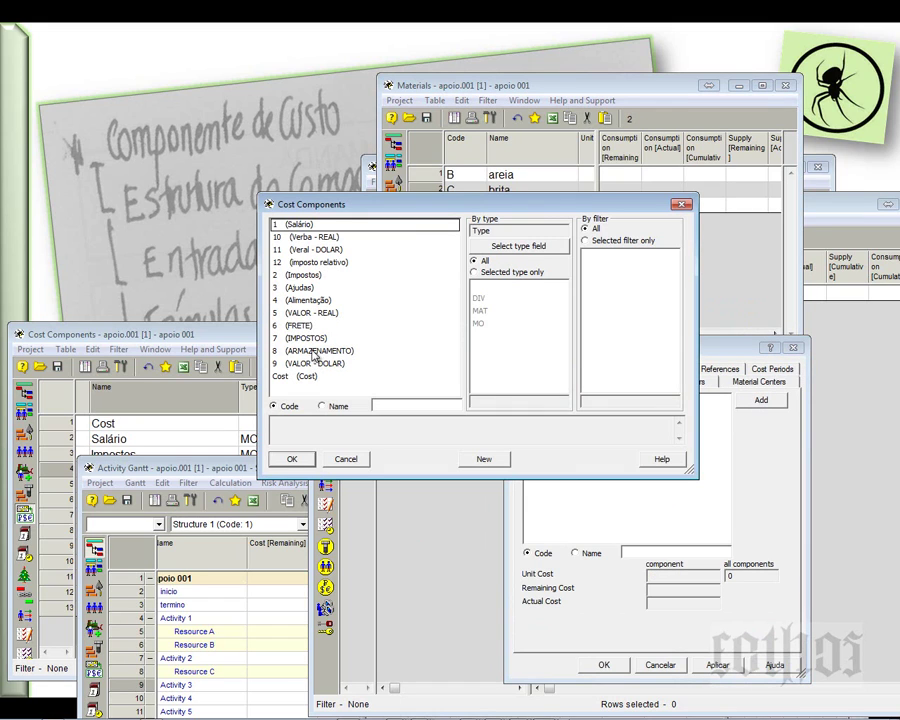
{"action": "left_click", "coordinate": [296, 313]}
{"action": "left_click", "coordinate": [292, 459]}
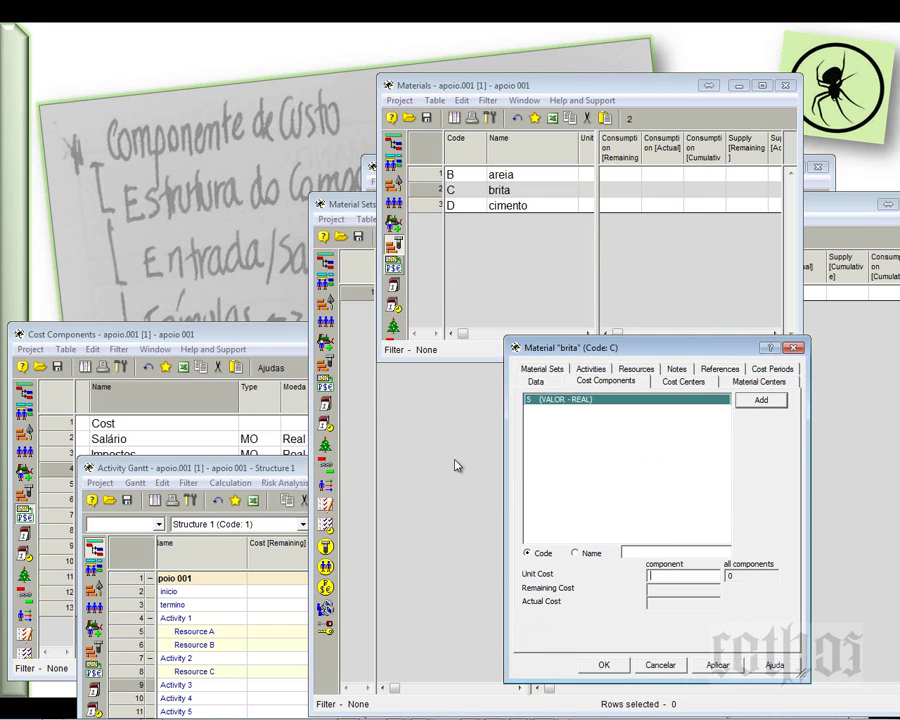
{"action": "left_click", "coordinate": [673, 576]}
- Add the VALOR - DOLAR cost component to the cimento material with a unit cost of 1
{"action": "left_click", "coordinate": [422, 207]}
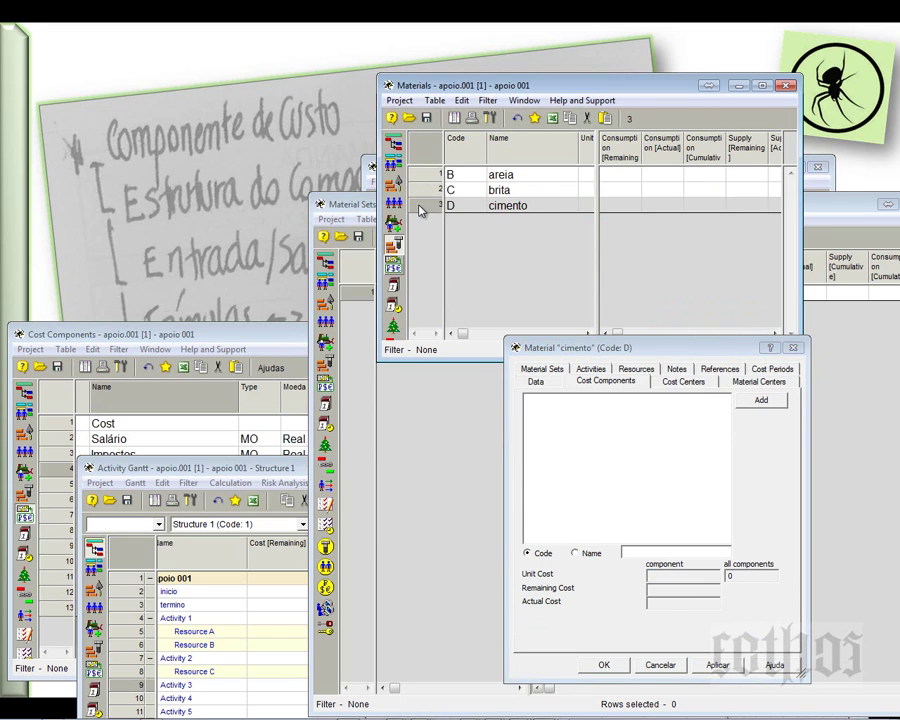
{"action": "left_click", "coordinate": [776, 399]}
{"action": "left_click", "coordinate": [325, 351]}
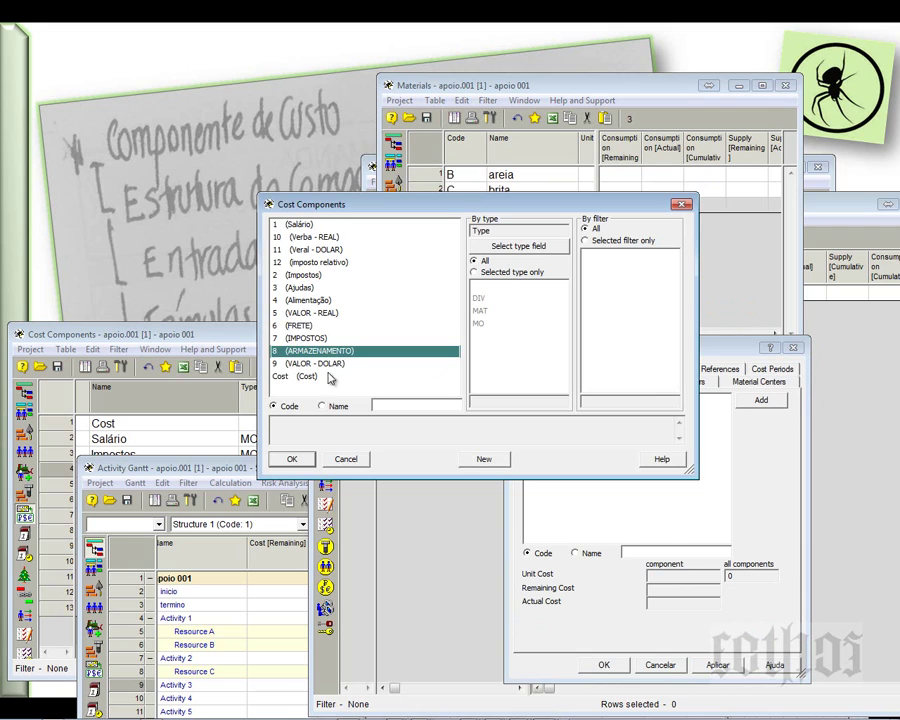
{"action": "left_click", "coordinate": [312, 364]}
{"action": "left_click", "coordinate": [292, 459]}
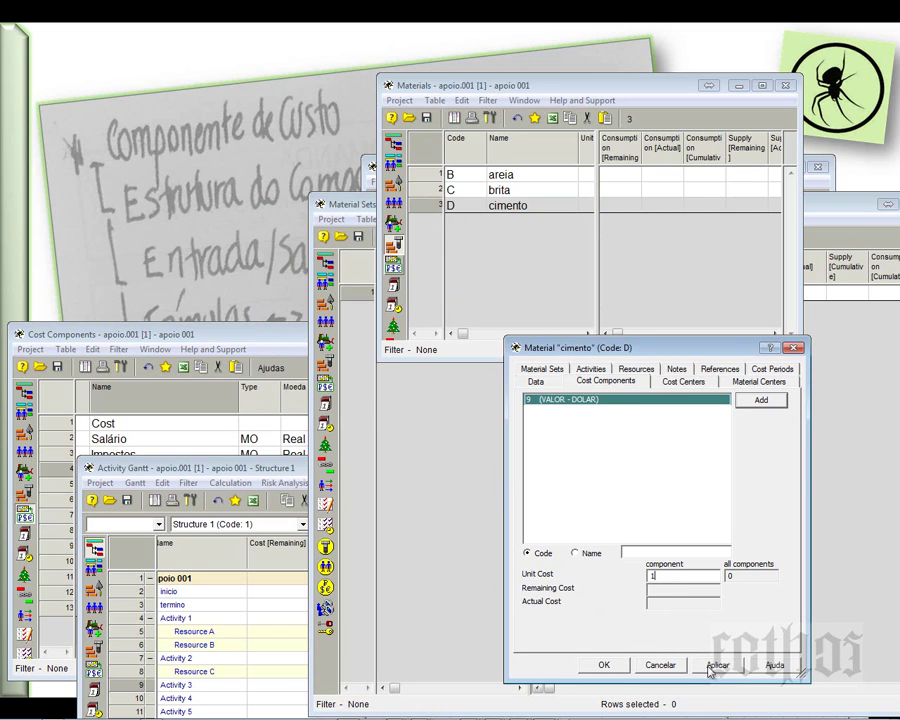
{"action": "left_click", "coordinate": [604, 664]}
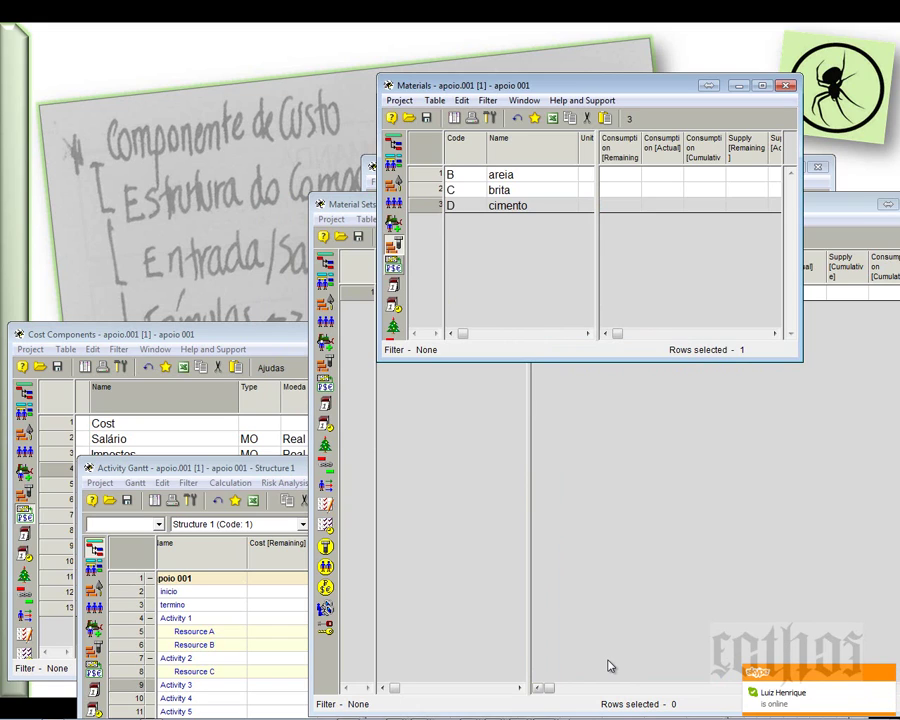
- Move the Materials and Material Sets windows aside and maximize the Activity Gantt window
{"action": "left_click", "coordinate": [434, 176]}
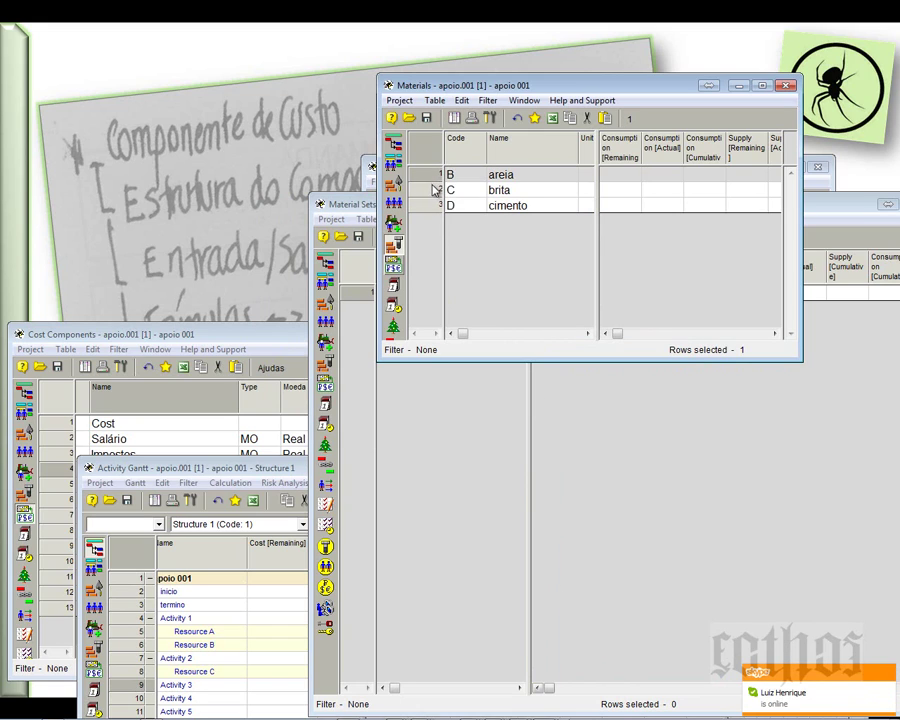
{"action": "left_click_drag", "start_coordinate": [434, 190], "coordinate": [434, 210]}
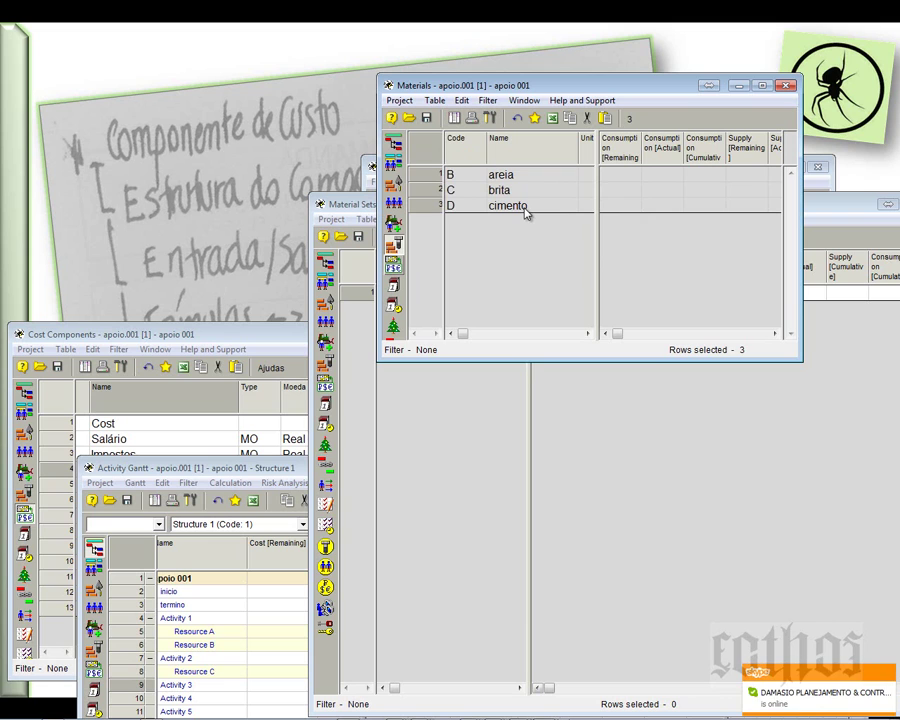
{"action": "left_click_drag", "start_coordinate": [662, 90], "coordinate": [765, 62]}
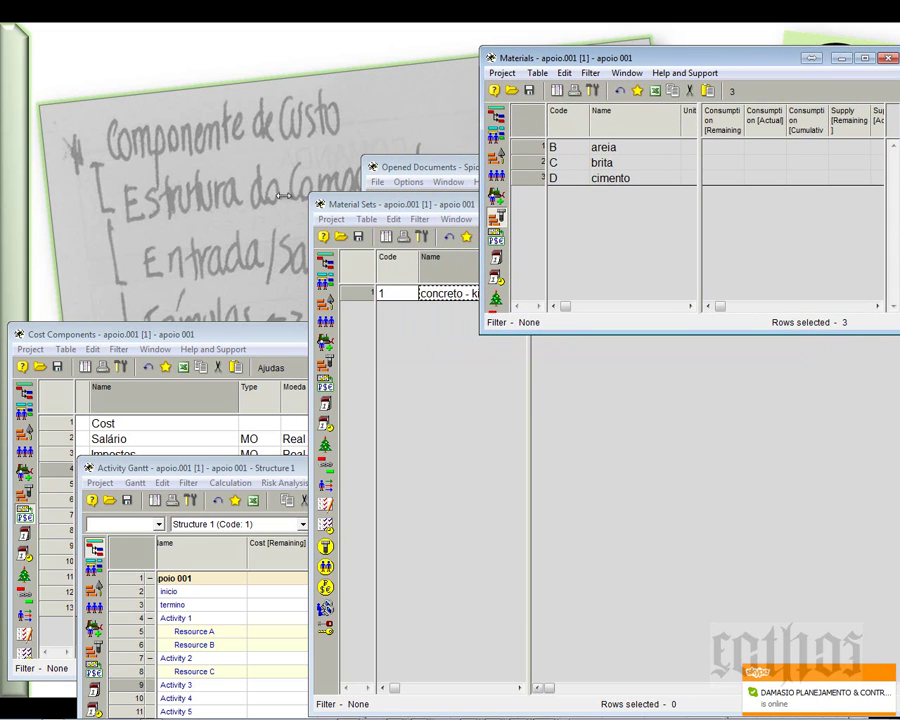
{"action": "left_click_drag", "start_coordinate": [383, 209], "coordinate": [610, 291]}
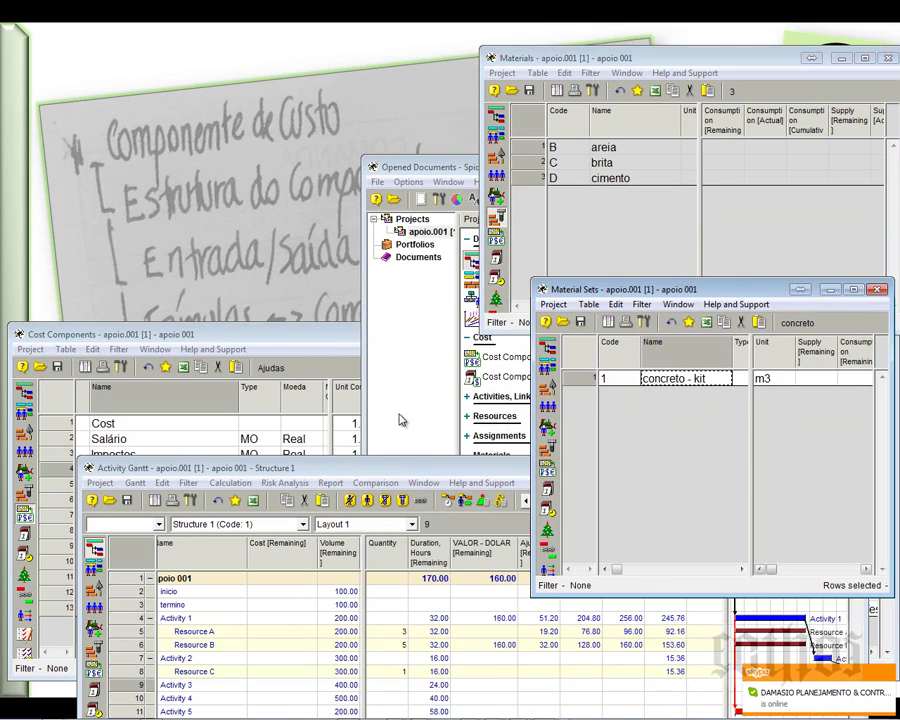
{"action": "left_click_drag", "start_coordinate": [392, 467], "coordinate": [360, 76]}
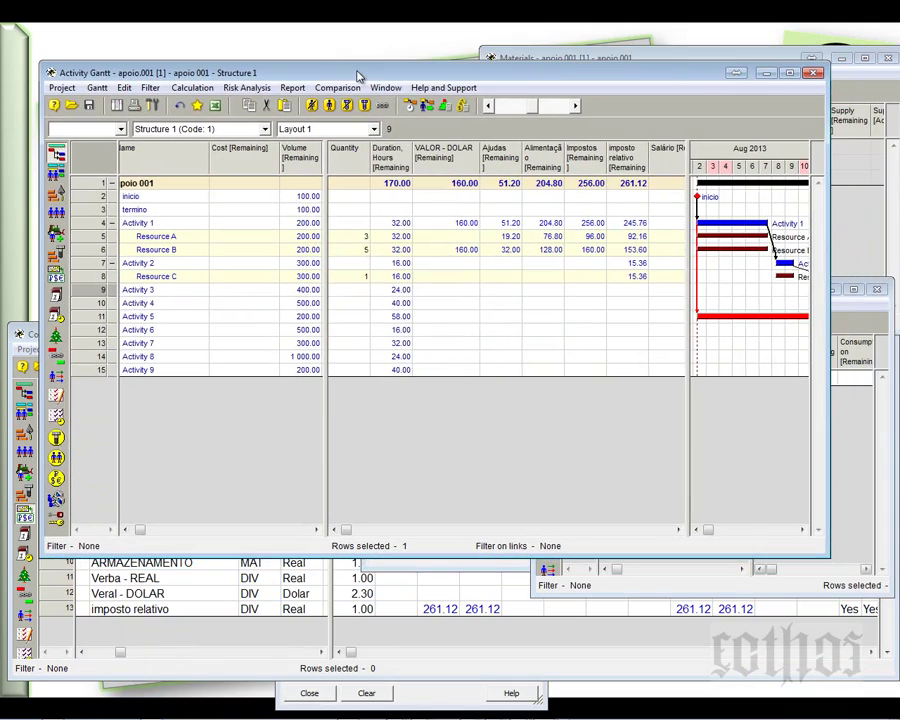
{"action": "double_click", "coordinate": [360, 76]}
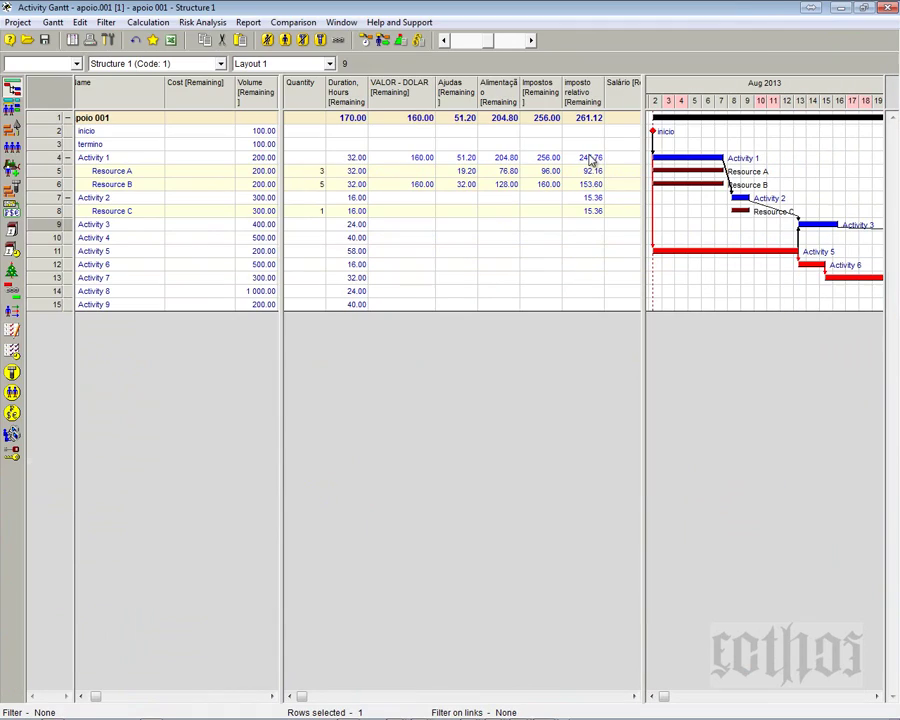
- Delete the Resource A and Resource B assignments of Activity 1 and the Resource C assignment of Activity 2
{"action": "left_click", "coordinate": [50, 172]}
{"action": "left_click", "coordinate": [42, 186], "text": "shift"}
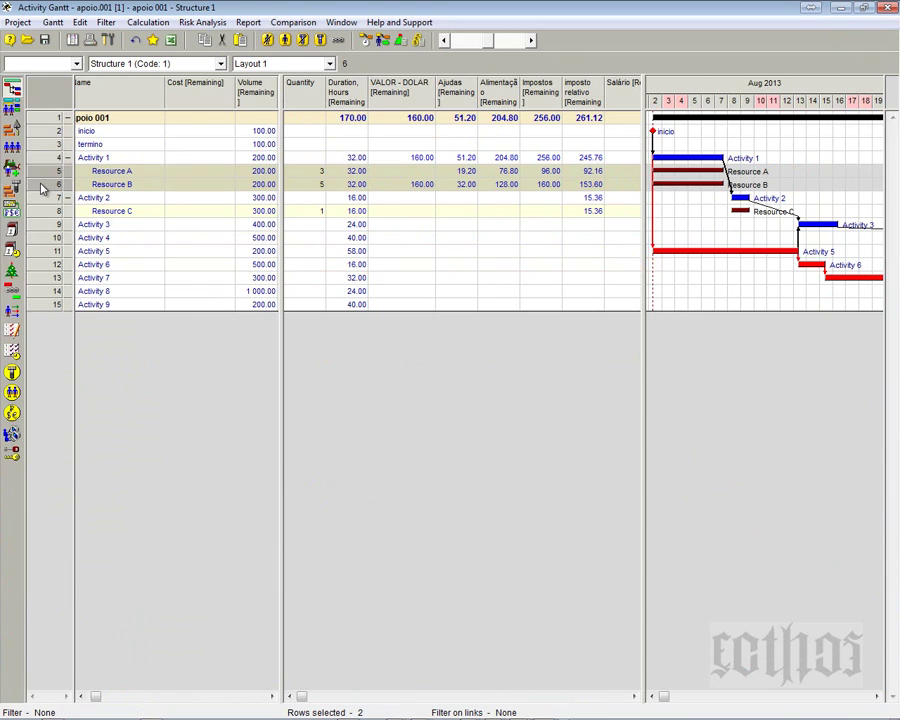
{"action": "key", "text": "Delete"}
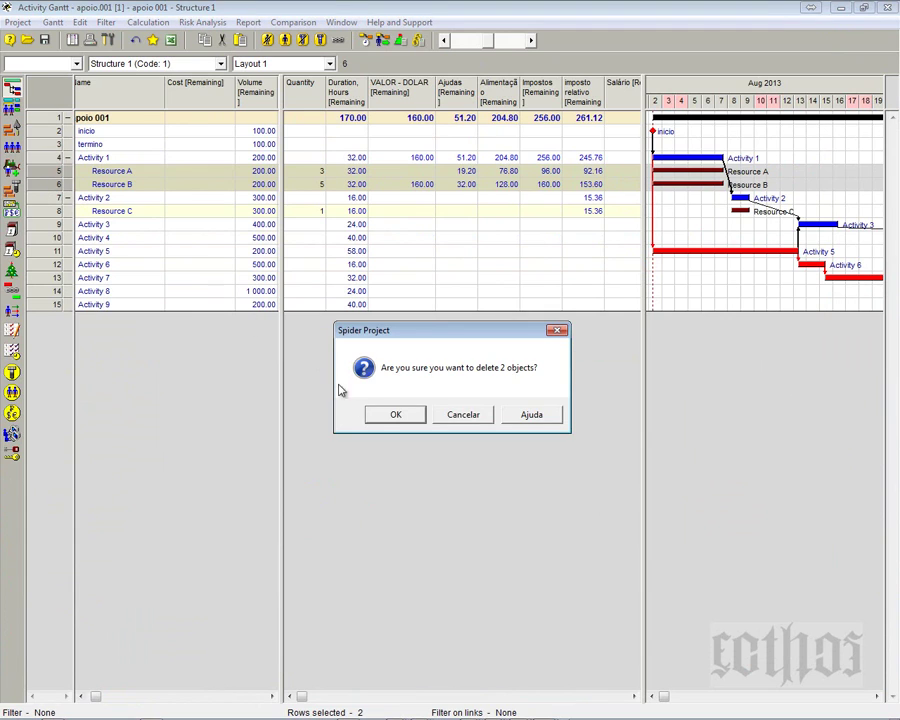
{"action": "key", "text": "Return"}
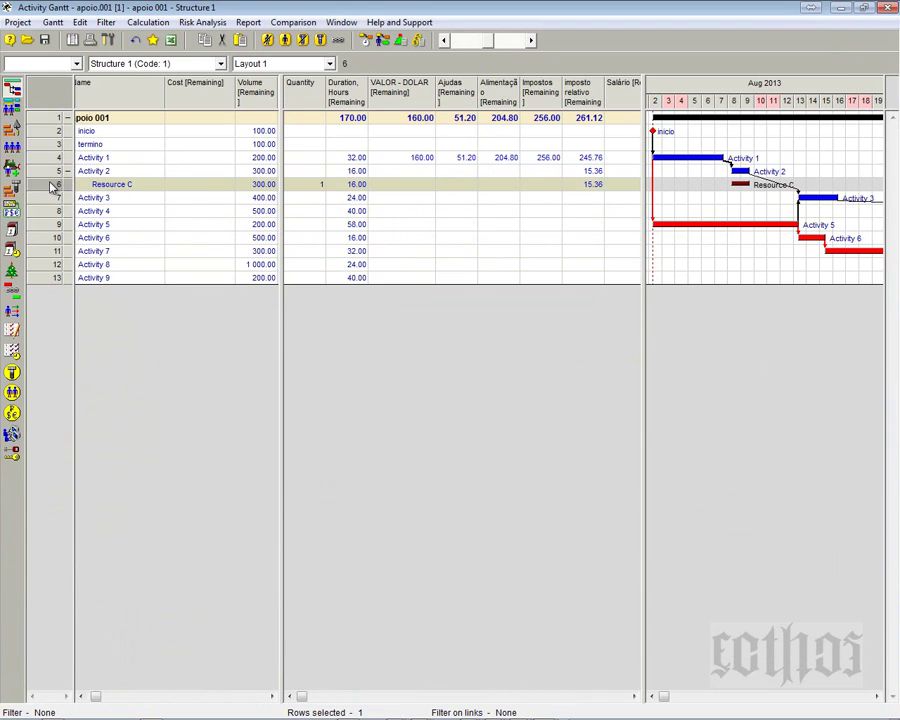
{"action": "key", "text": "Delete"}
{"action": "left_click", "coordinate": [380, 431]}
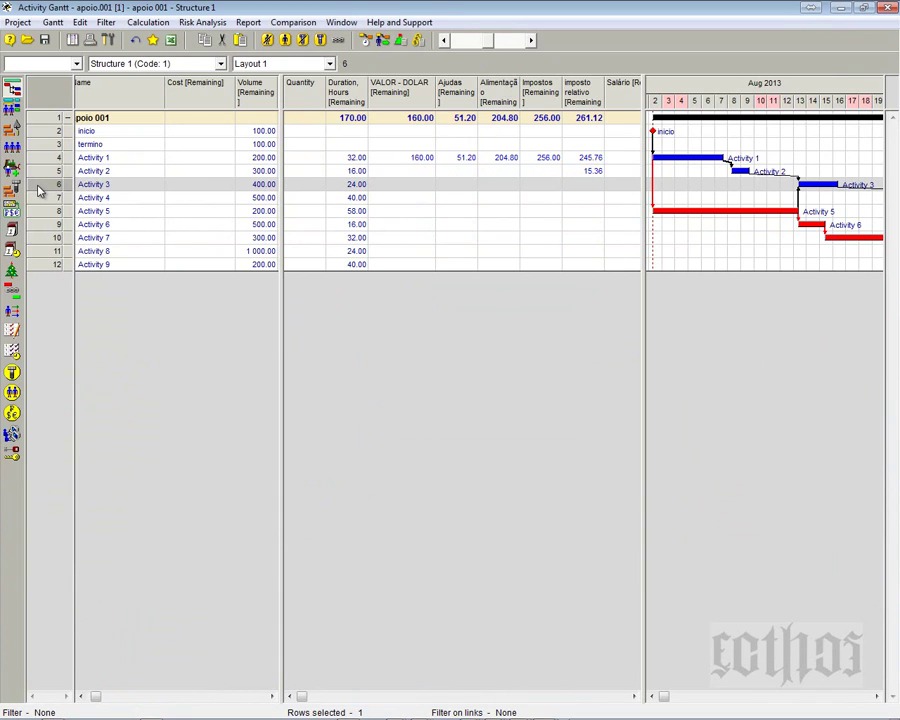
- Hide the remaining VALOR - DOLAR, Ajudas, Alimentação, Impostos, imposto relativo and Salário columns of the activity table
{"action": "left_click", "coordinate": [350, 90]}
{"action": "left_click", "coordinate": [390, 92]}
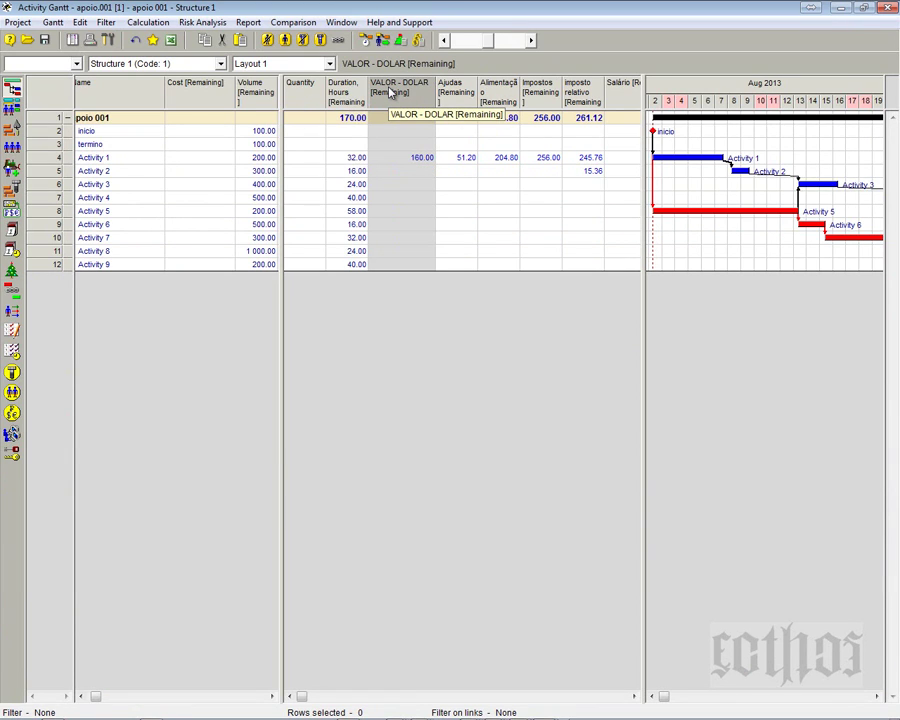
{"action": "key", "text": "Delete"}
{"action": "key", "text": "Delete"}
{"action": "key", "text": "Delete"}
{"action": "key", "text": "Delete"}
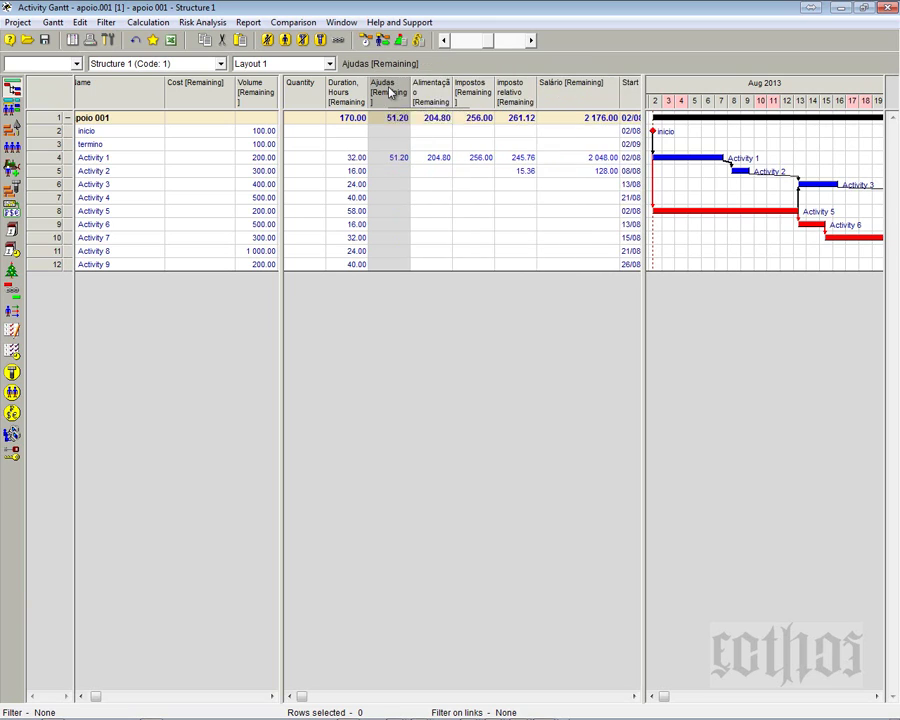
{"action": "key", "text": "Delete"}
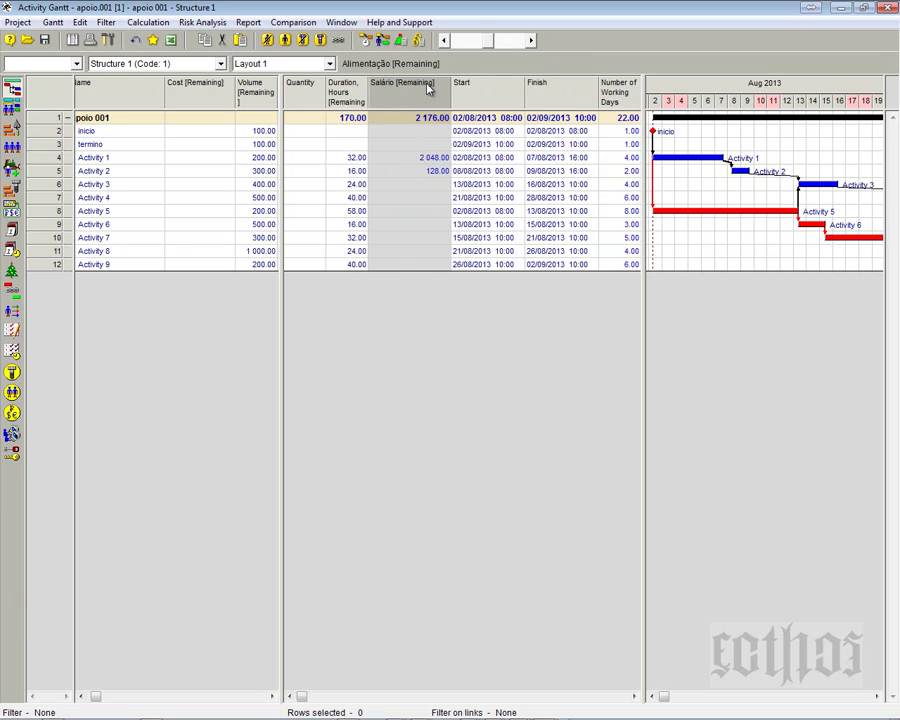
{"action": "key", "text": "Delete"}
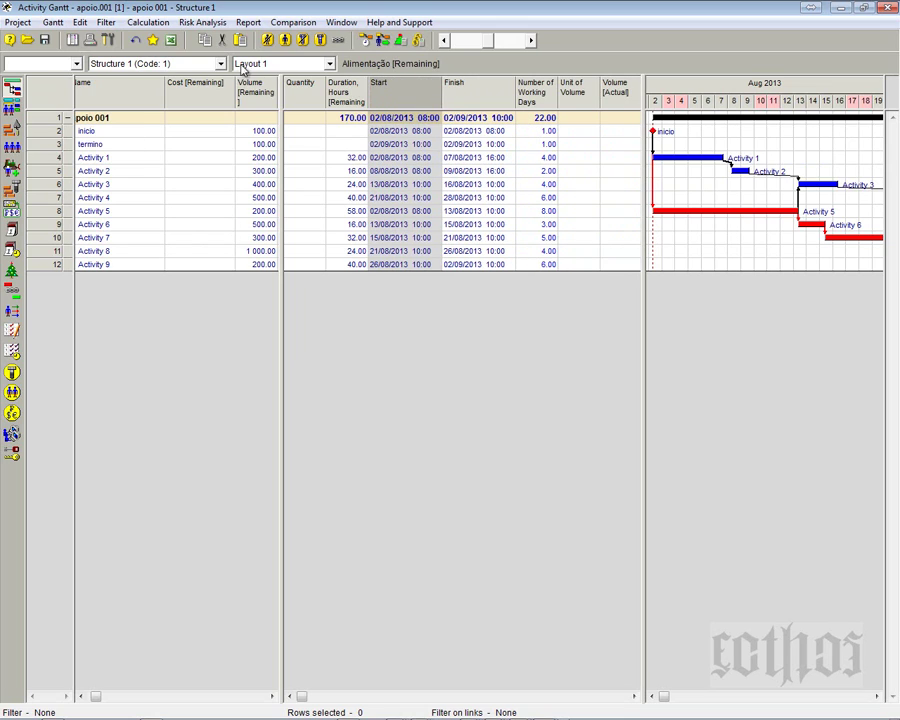
- Show the remaining concreto - kit material set column before the Quantity column in the activity table
{"action": "left_click", "coordinate": [323, 44]}
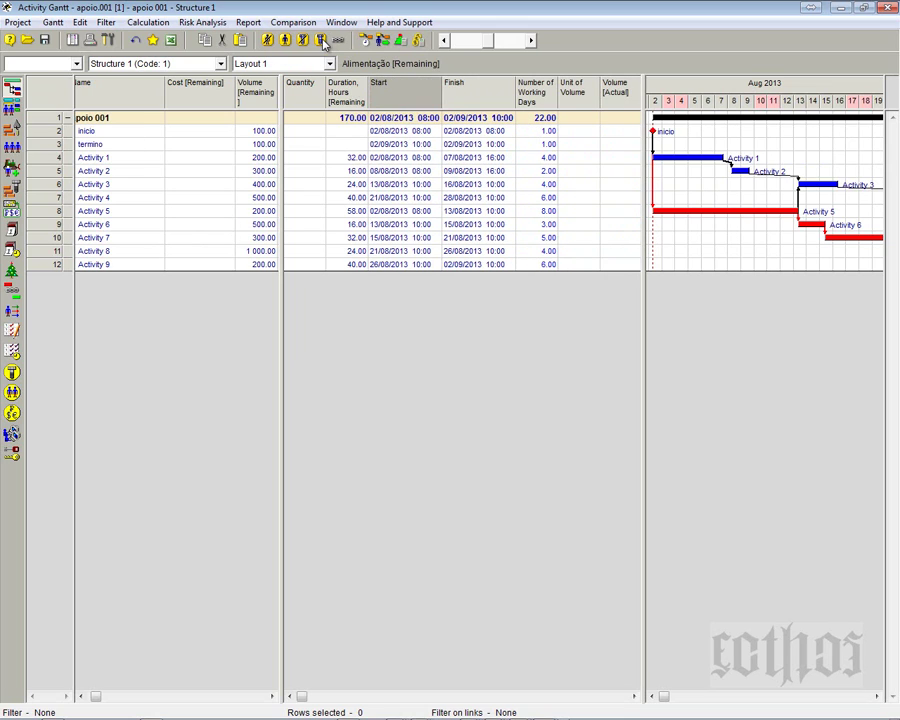
{"action": "left_click", "coordinate": [55, 190]}
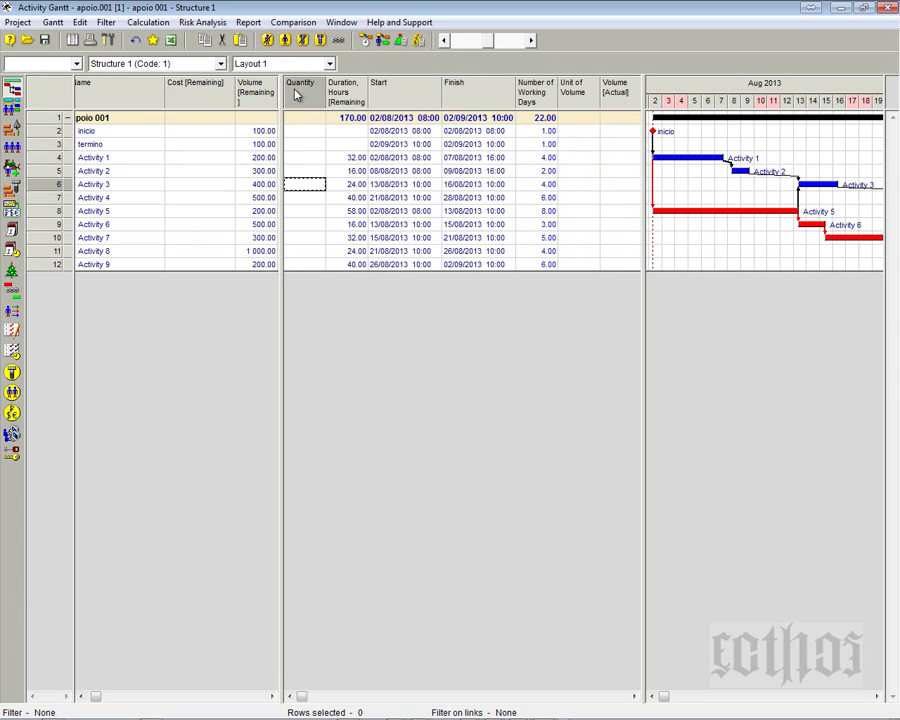
{"action": "right_click", "coordinate": [294, 92]}
{"action": "left_click", "coordinate": [322, 97]}
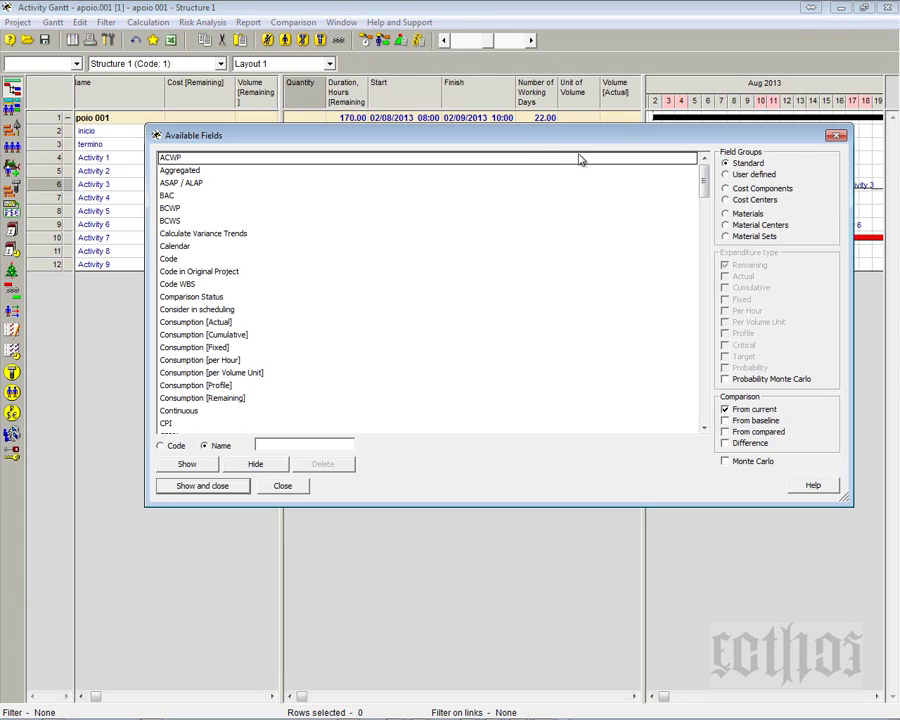
{"action": "left_click", "coordinate": [757, 238]}
{"action": "left_click", "coordinate": [216, 158]}
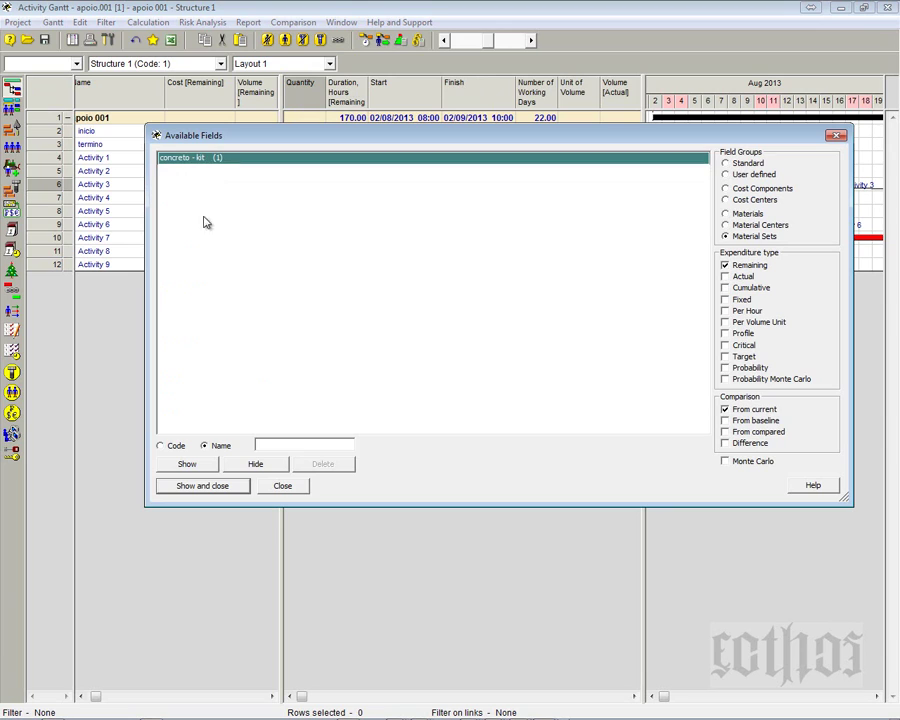
{"action": "left_click", "coordinate": [198, 487]}
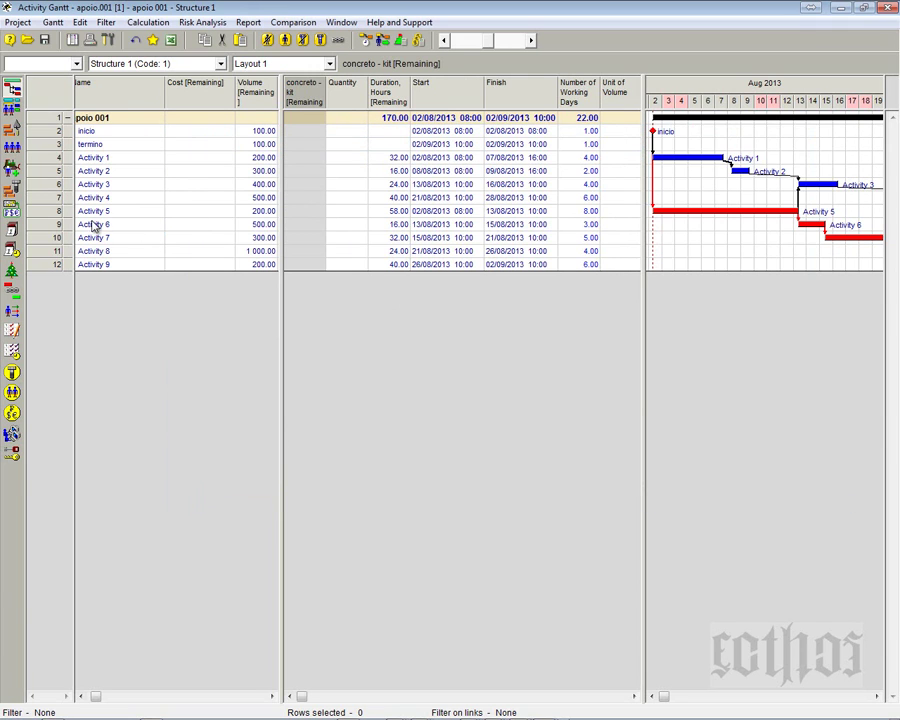
- Run the project's cost and material calculation with the existing options
{"action": "left_click", "coordinate": [53, 187]}
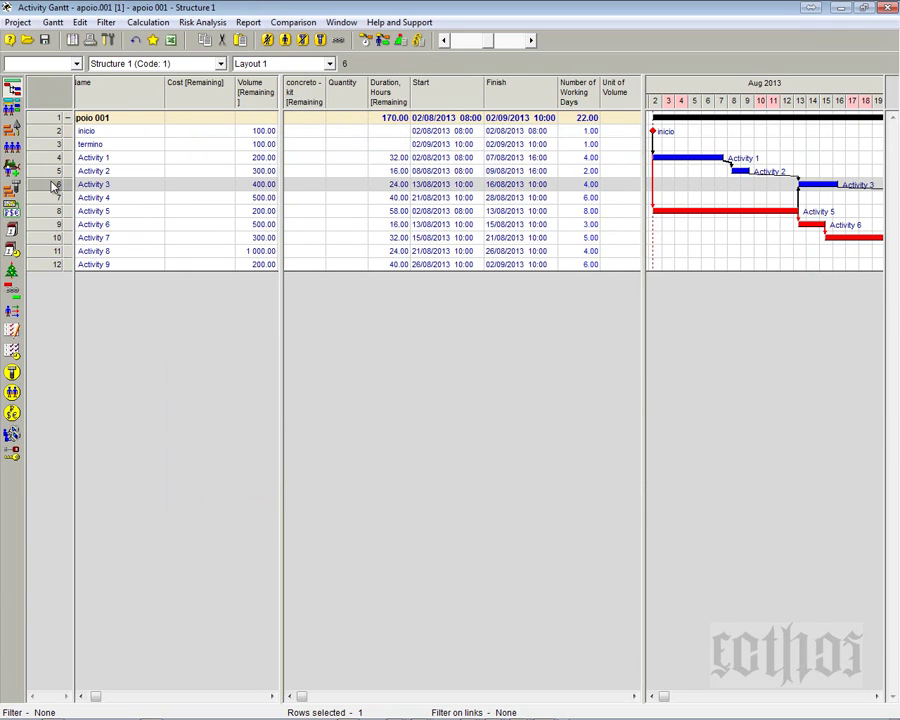
{"action": "left_click", "coordinate": [419, 41]}
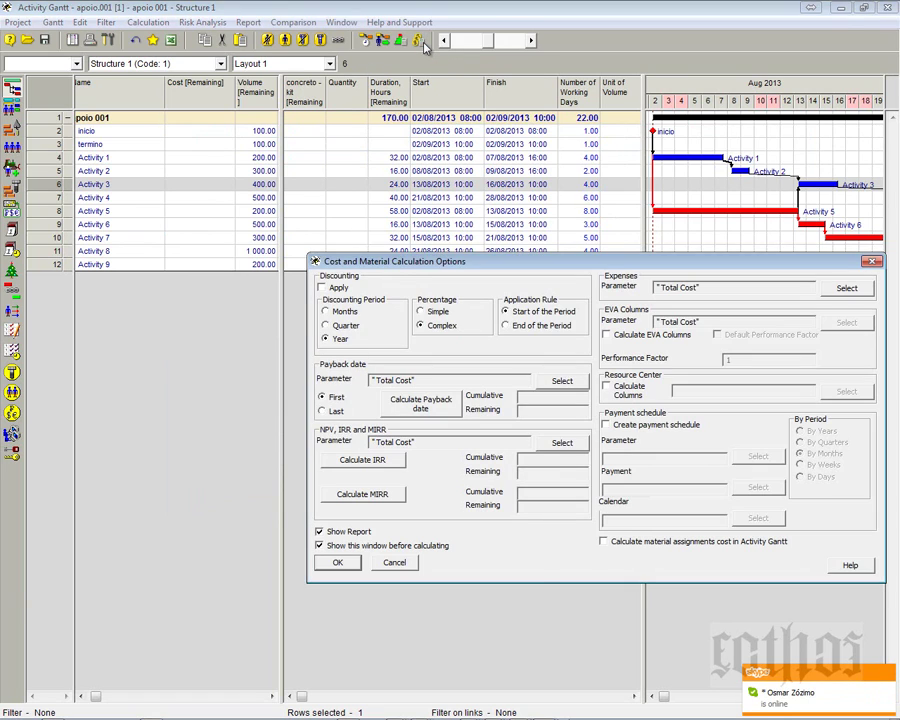
{"action": "key", "text": "Return"}
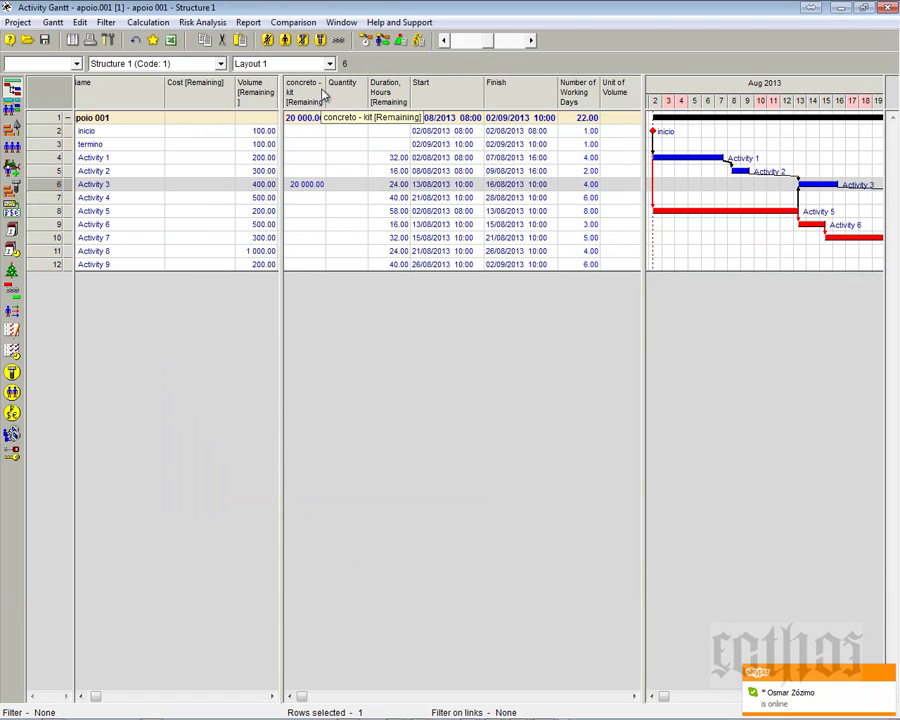
- Widen the concreto - kit column and compare Activity 3's remaining volume with its kit consumption
{"action": "left_click_drag", "start_coordinate": [323, 94], "coordinate": [366, 92]}
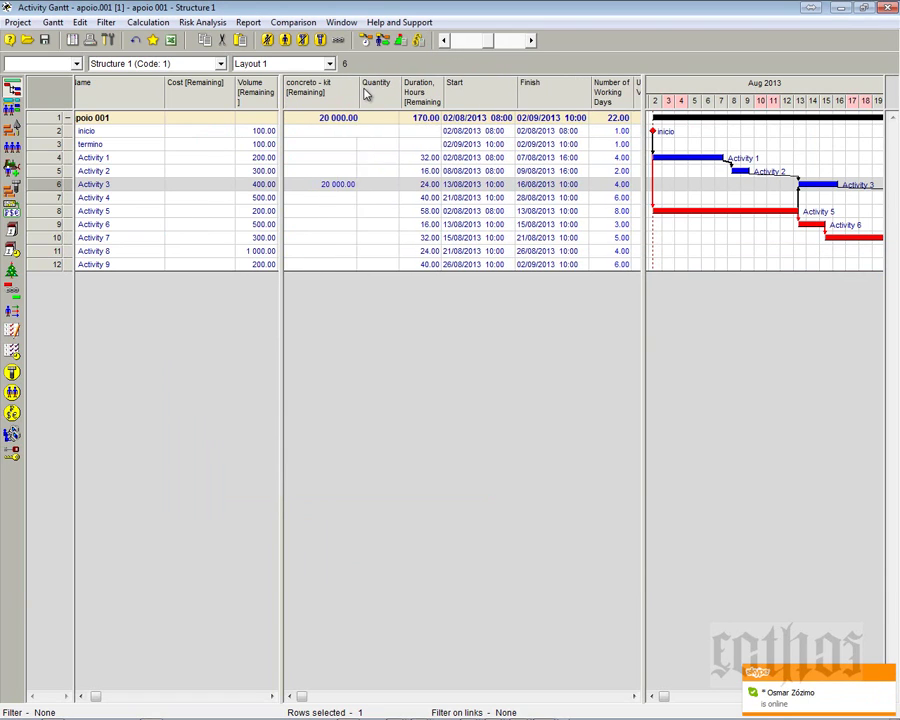
{"action": "left_click", "coordinate": [359, 190]}
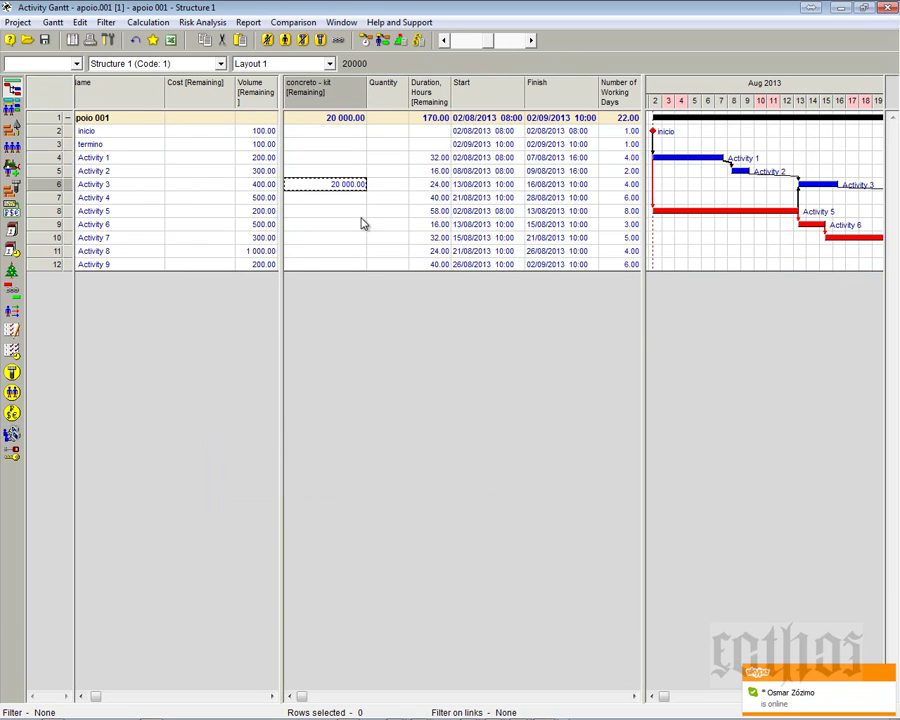
{"action": "left_click", "coordinate": [257, 186]}
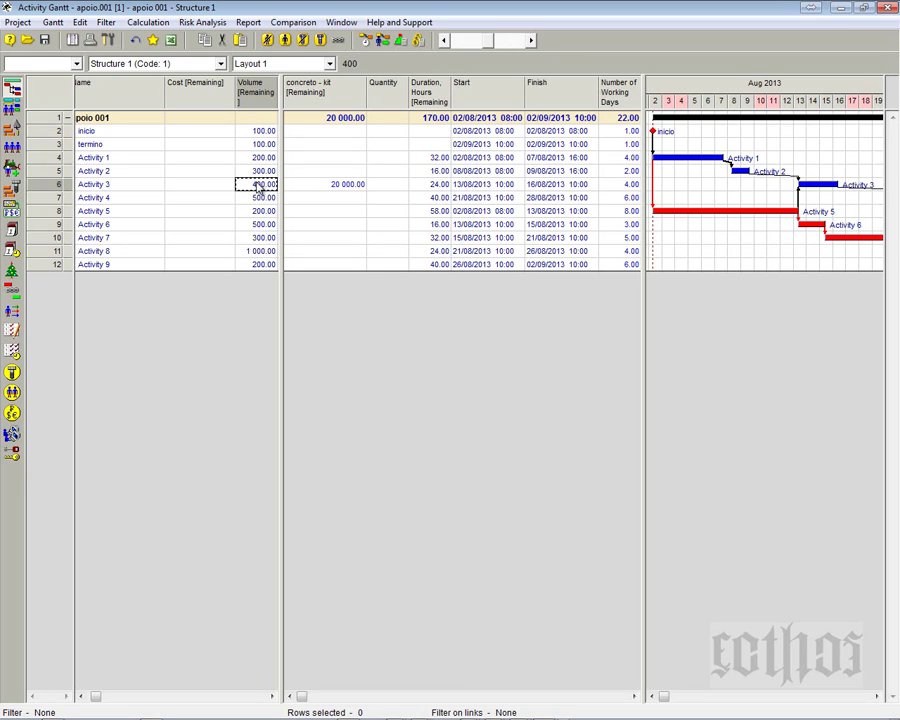
{"action": "left_click", "coordinate": [318, 190]}
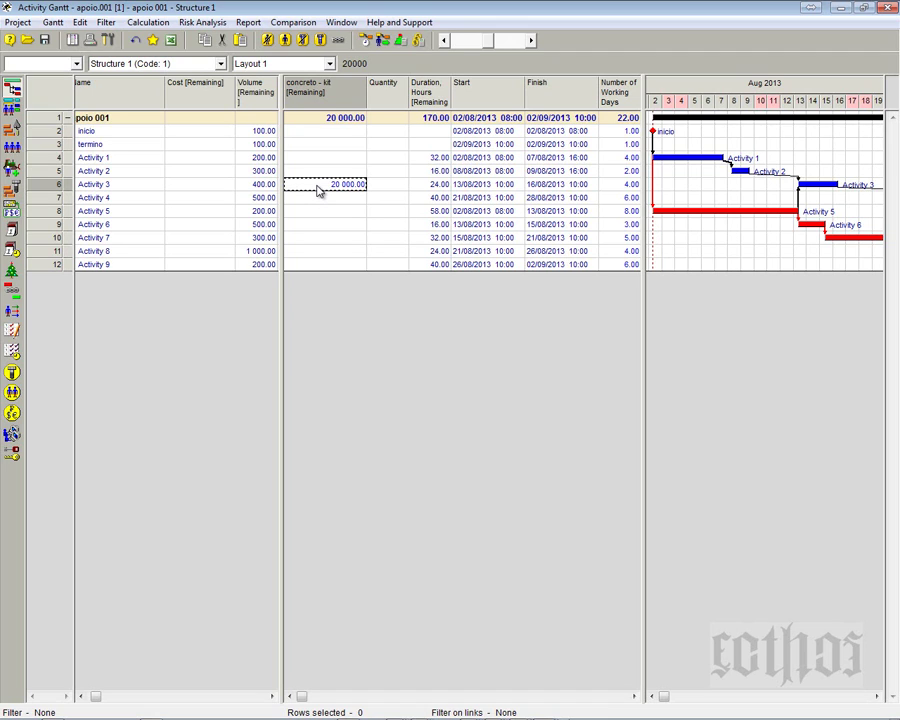
- Show the remaining areia, brita and cimento material columns before the Quantity column and widen the areia column slightly
{"action": "right_click", "coordinate": [385, 88]}
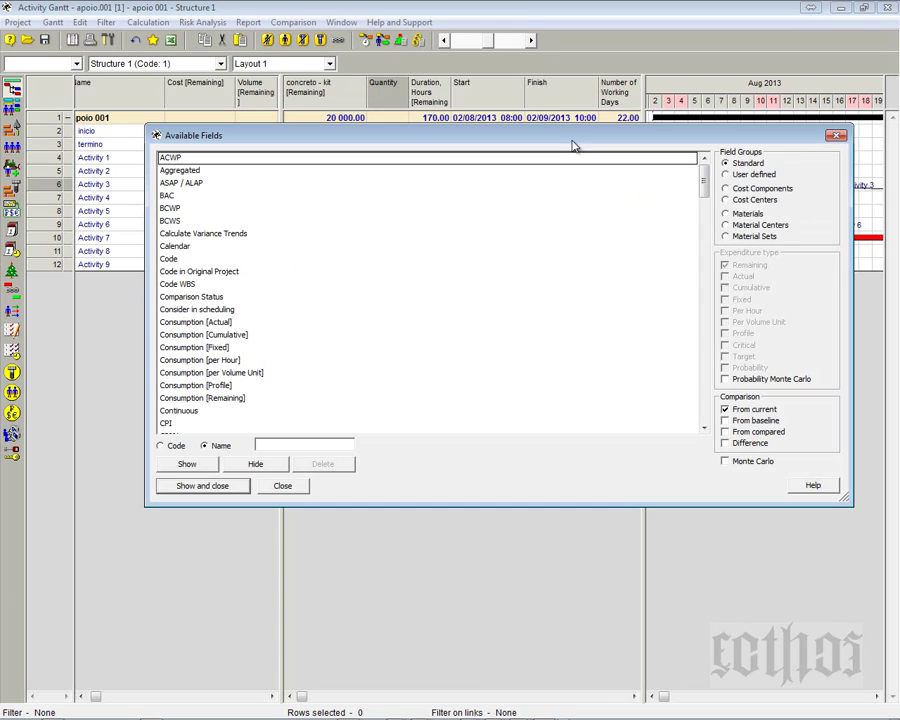
{"action": "left_click", "coordinate": [727, 214]}
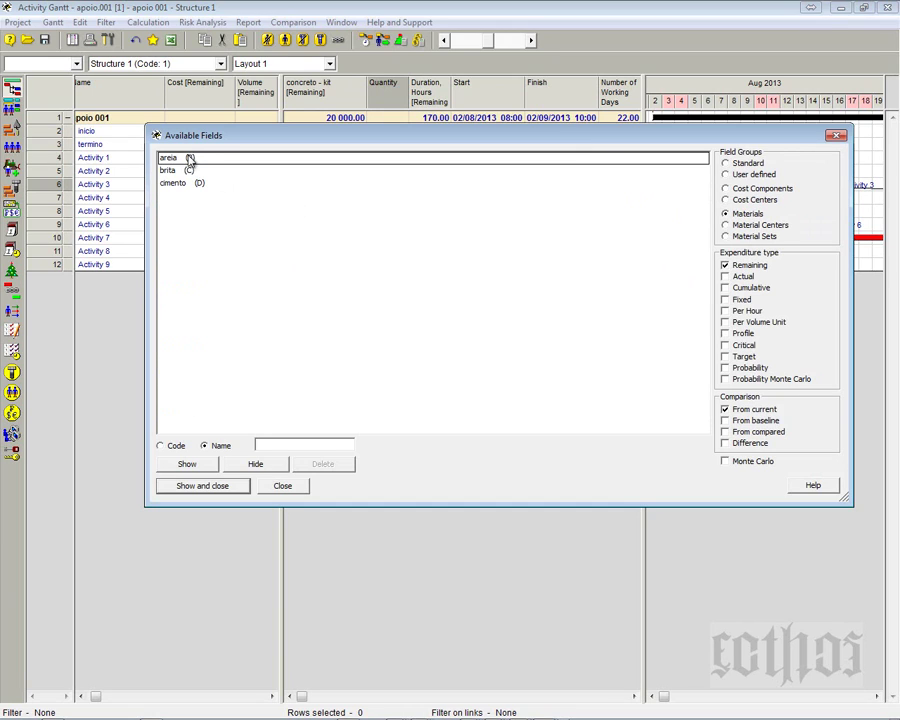
{"action": "left_click_drag", "start_coordinate": [191, 157], "coordinate": [185, 185]}
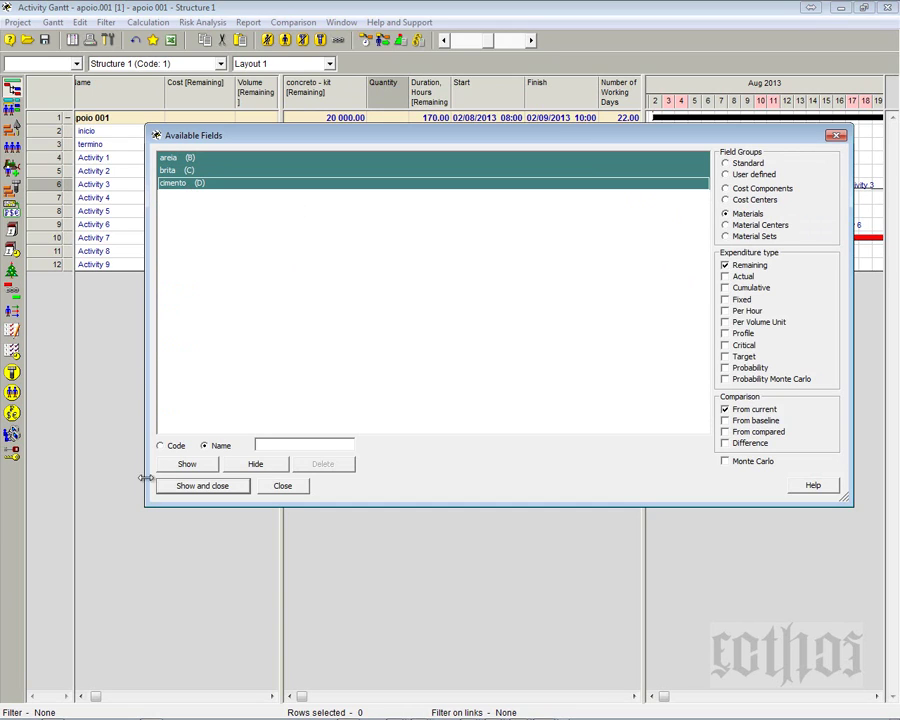
{"action": "left_click", "coordinate": [198, 487]}
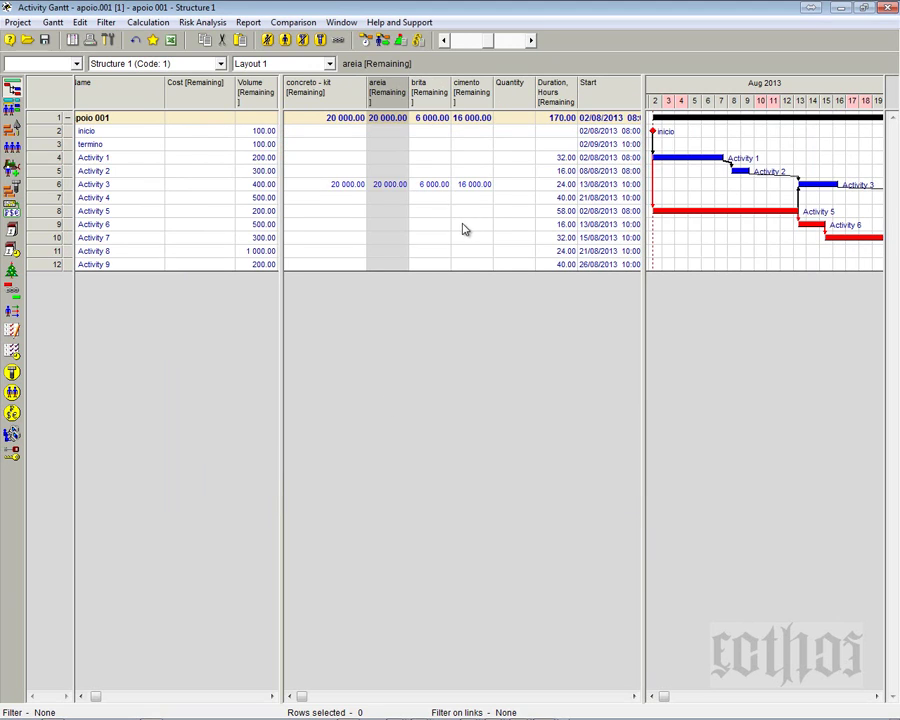
{"action": "left_click", "coordinate": [480, 186]}
{"action": "left_click", "coordinate": [392, 186]}
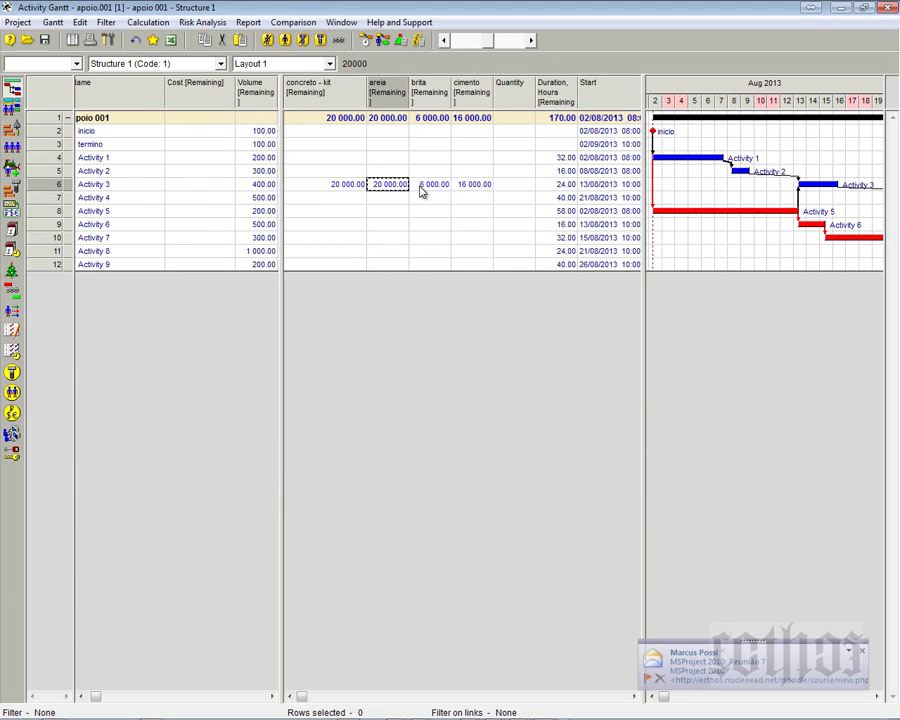
{"action": "left_click", "coordinate": [422, 186]}
{"action": "left_click", "coordinate": [472, 186]}
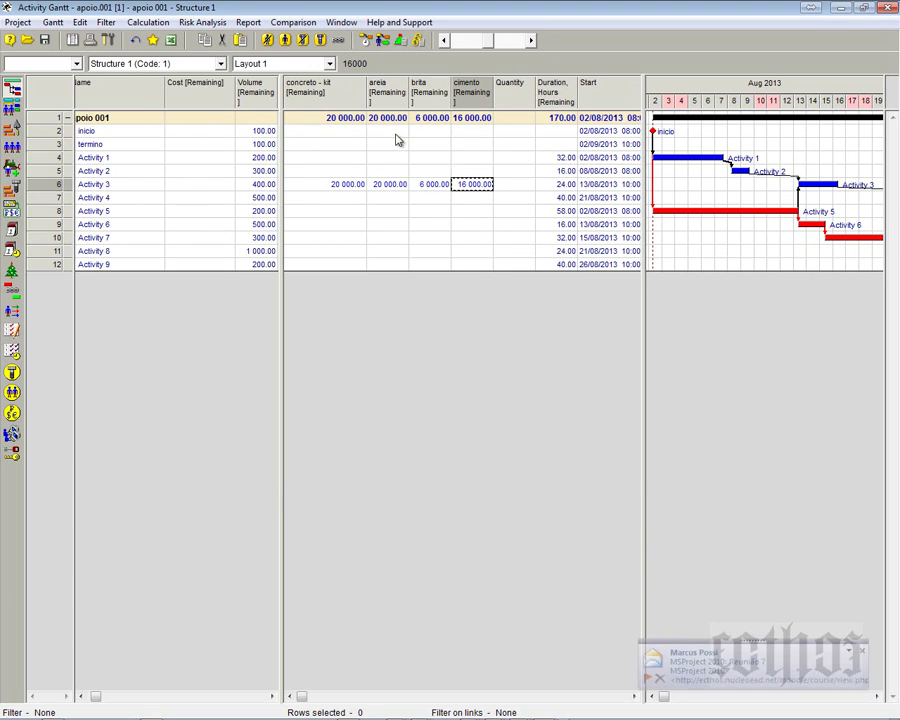
{"action": "left_click_drag", "start_coordinate": [410, 87], "coordinate": [414, 87]}
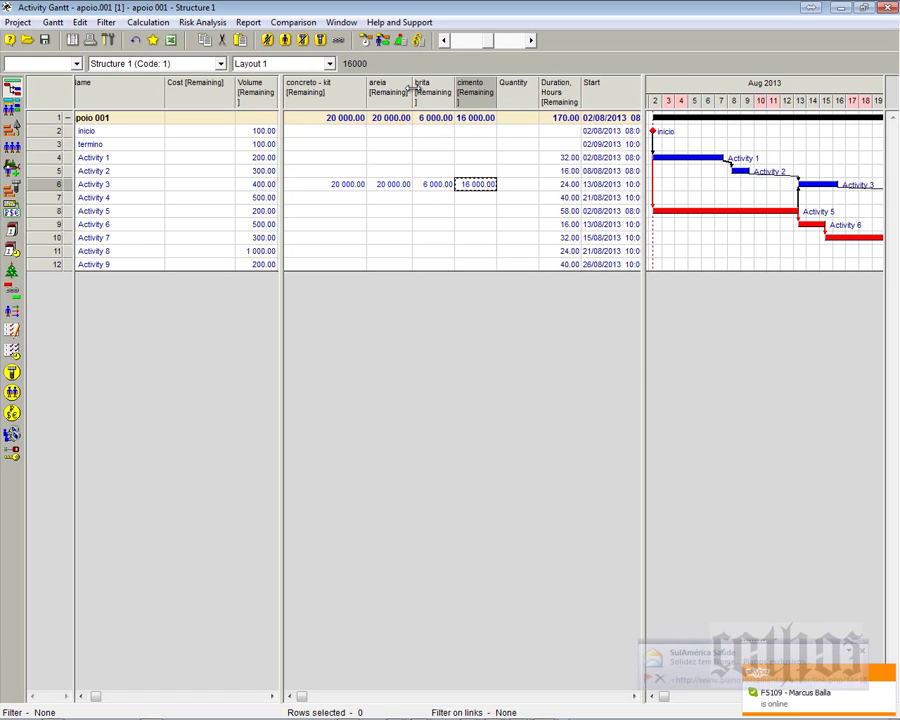
- Examine Activity 3's remaining consumption of areia, brita and cimento and compare the three materials
{"action": "left_click", "coordinate": [400, 187]}
{"action": "left_click", "coordinate": [436, 188]}
{"action": "left_click", "coordinate": [467, 189]}
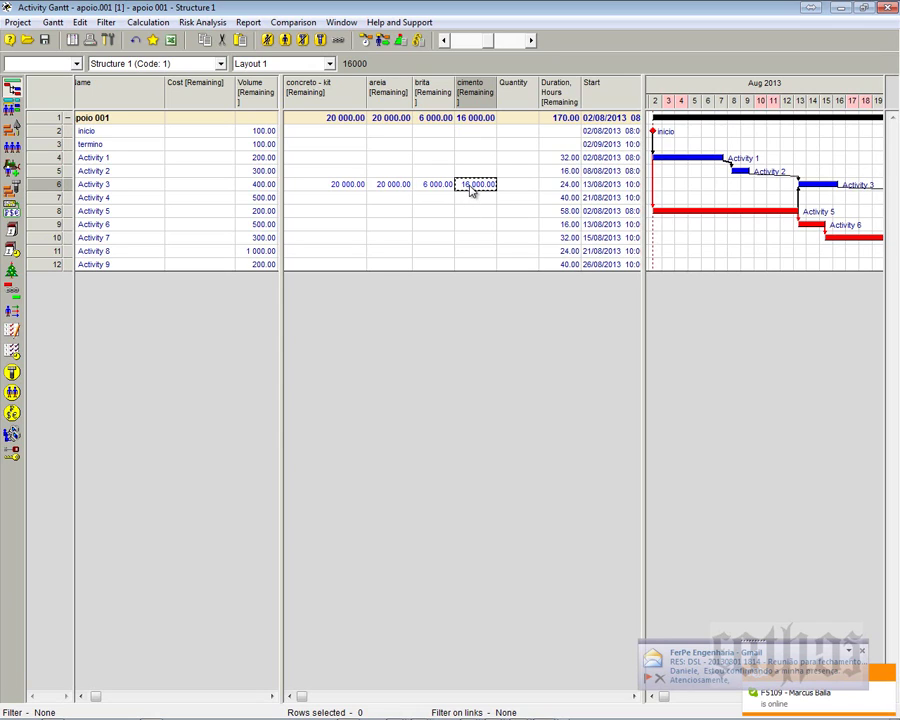
{"action": "left_click", "coordinate": [389, 188]}
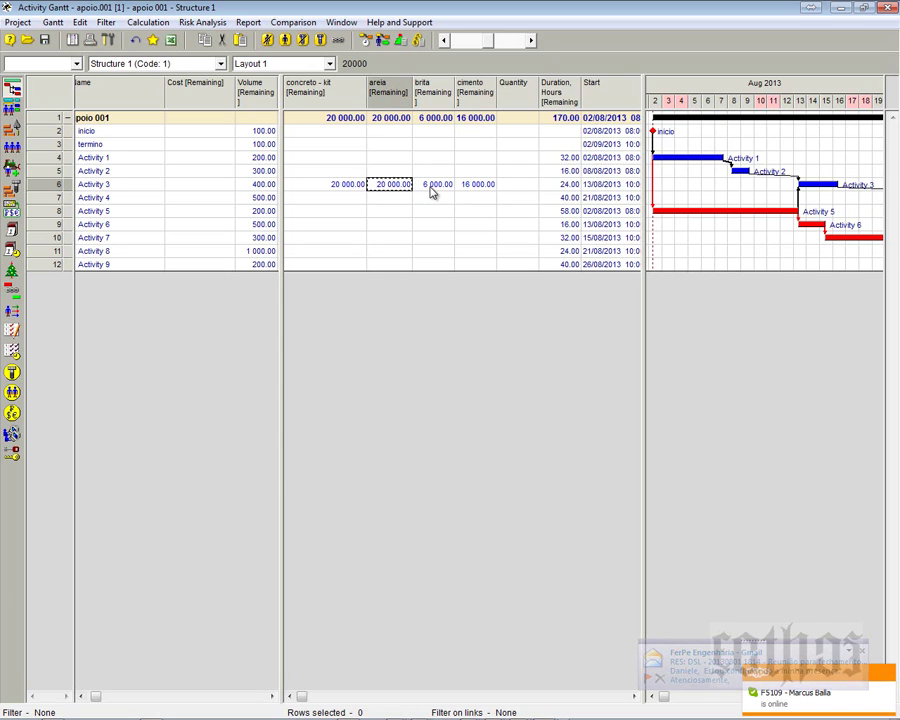
{"action": "left_click", "coordinate": [432, 188]}
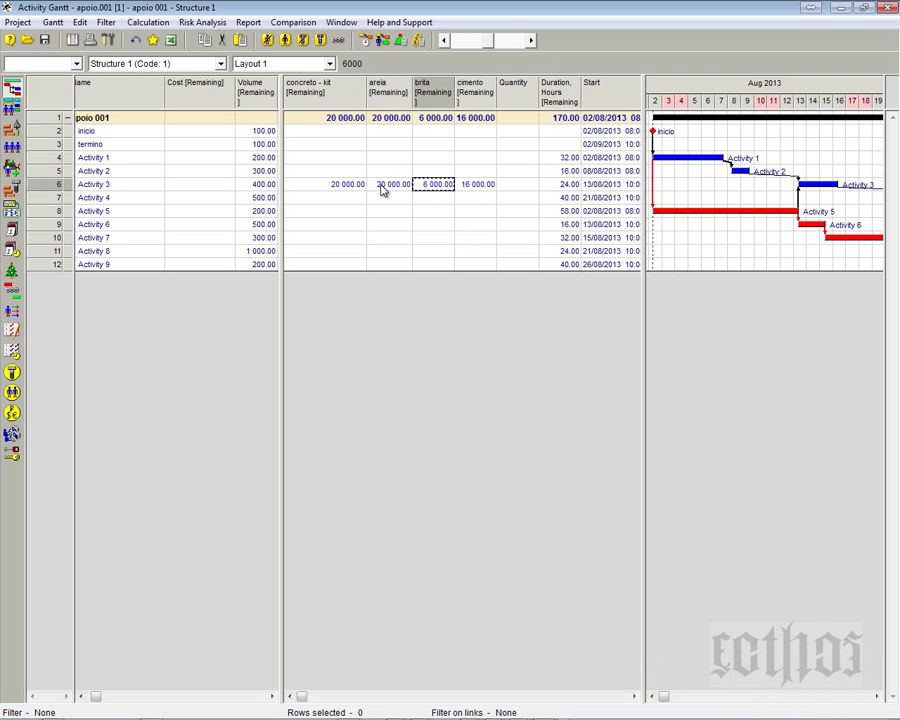
{"action": "left_click", "coordinate": [381, 188]}
{"action": "left_click", "coordinate": [470, 187]}
{"action": "left_click", "coordinate": [385, 186]}
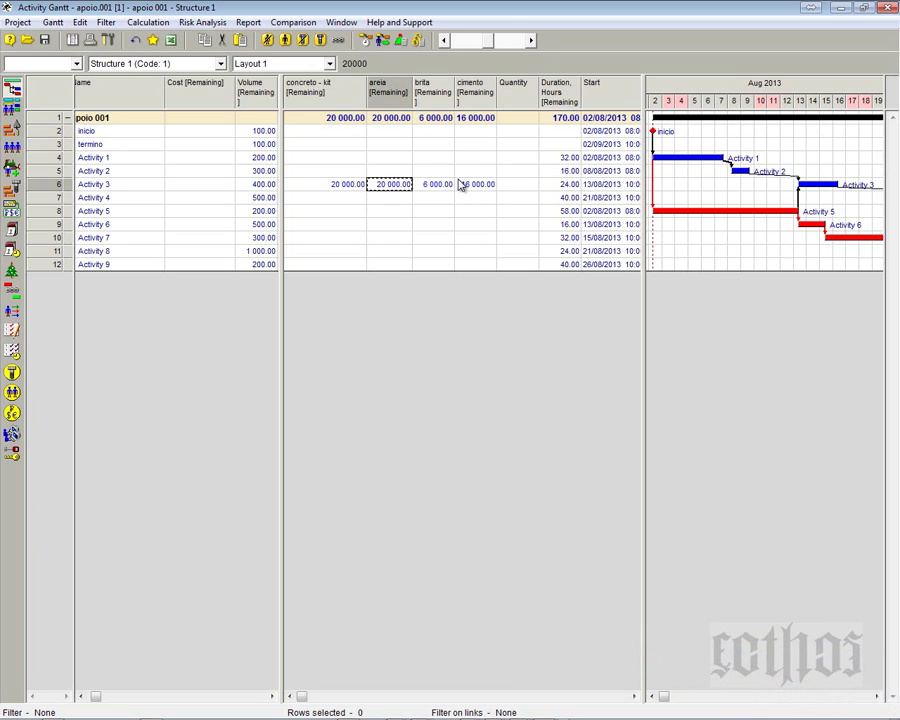
{"action": "left_click", "coordinate": [463, 187]}
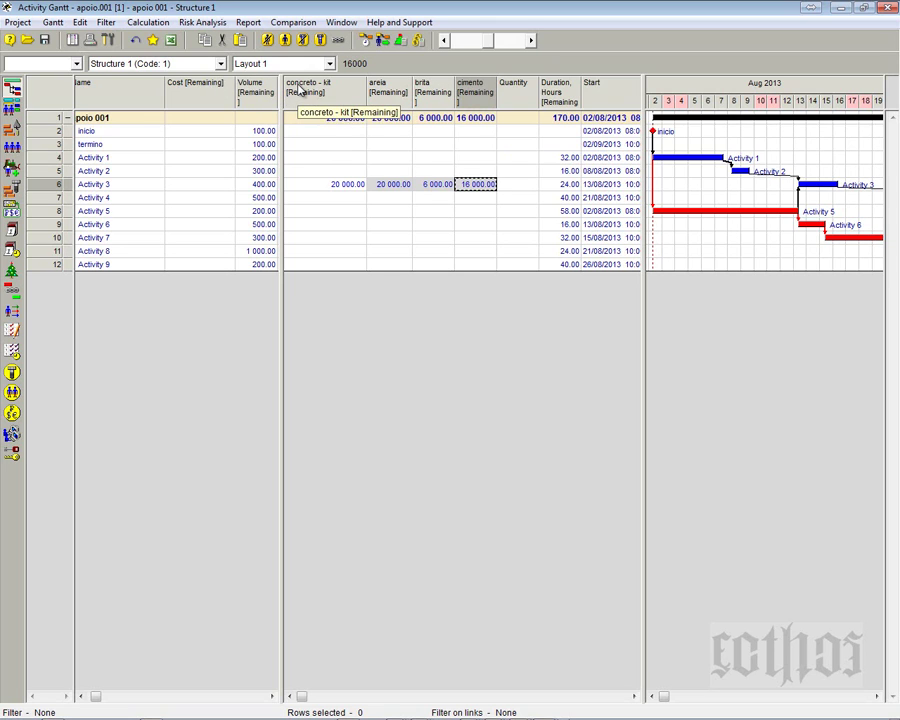
- Show the remaining VALOR - DOLAR and VALOR - REAL cost component columns before Quantity and widen VALOR - DOLAR to check Activity 3
{"action": "right_click", "coordinate": [517, 86]}
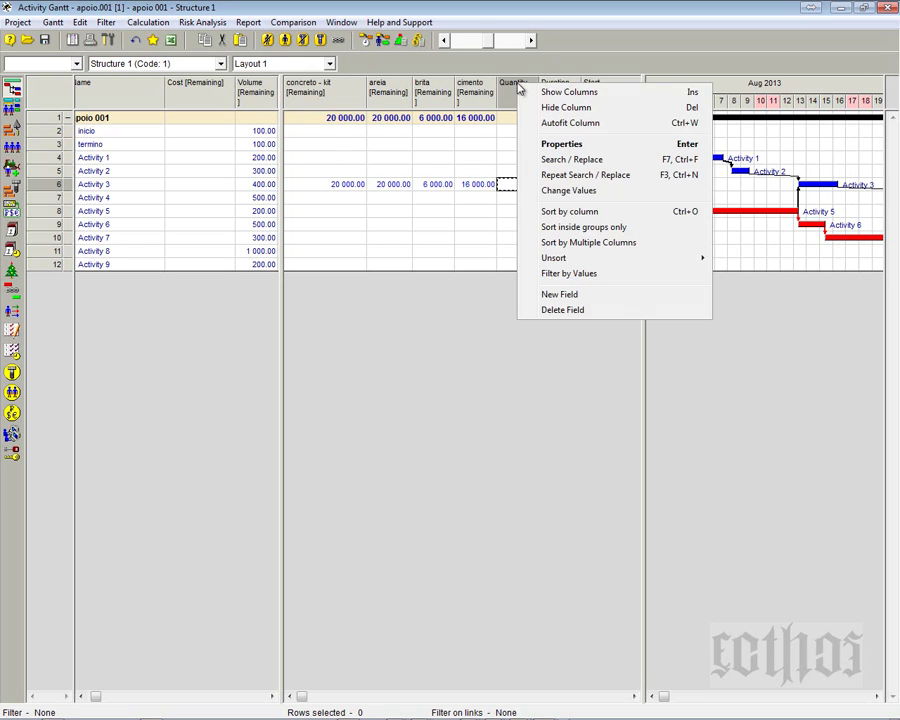
{"action": "left_click", "coordinate": [537, 92]}
{"action": "left_click", "coordinate": [758, 189]}
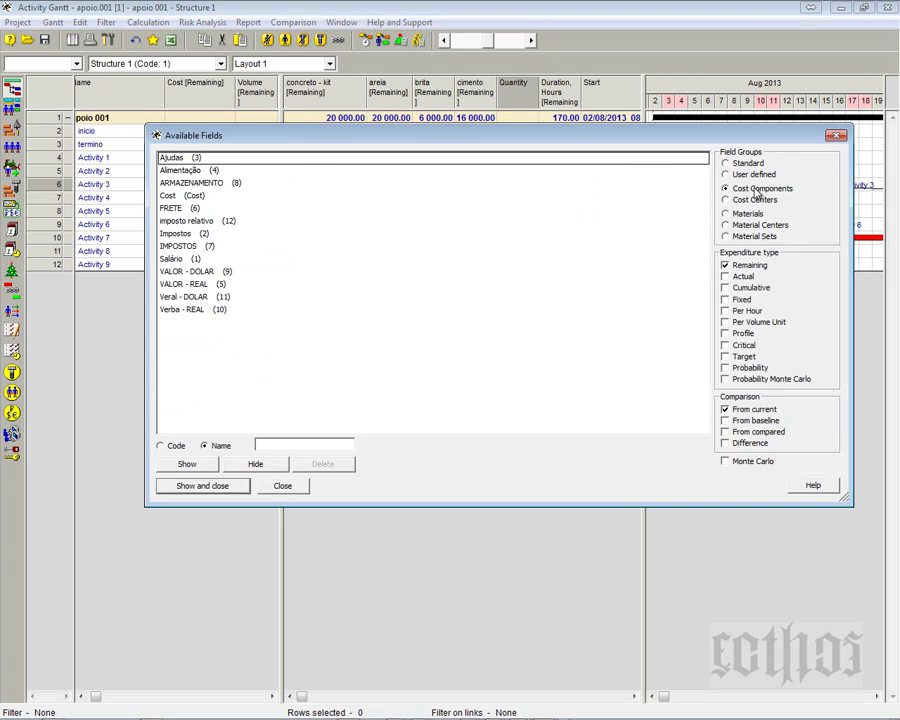
{"action": "left_click", "coordinate": [185, 284]}
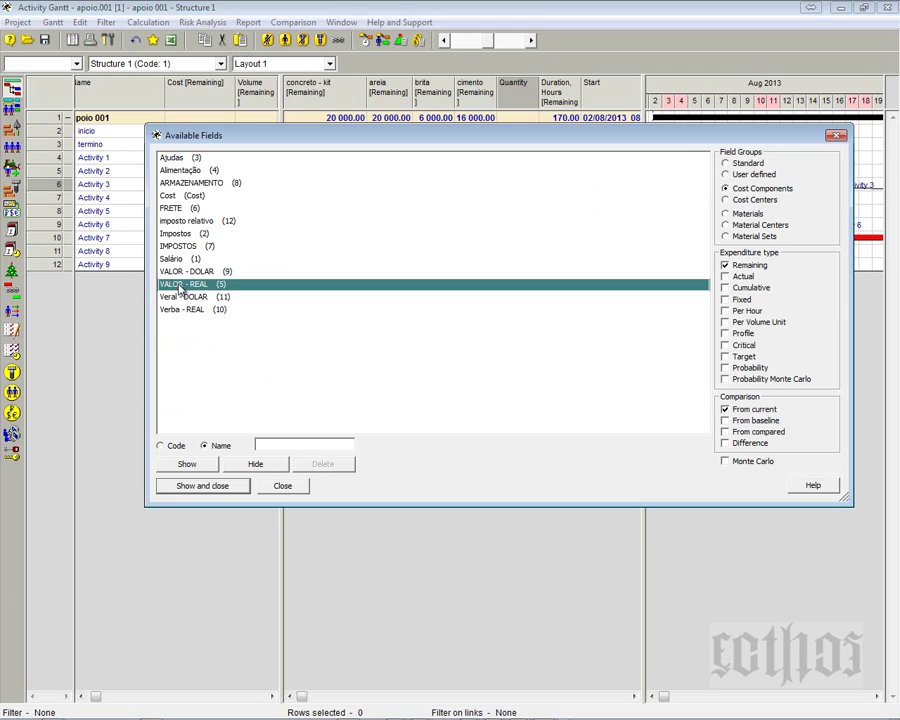
{"action": "left_click", "coordinate": [183, 272], "text": "ctrl"}
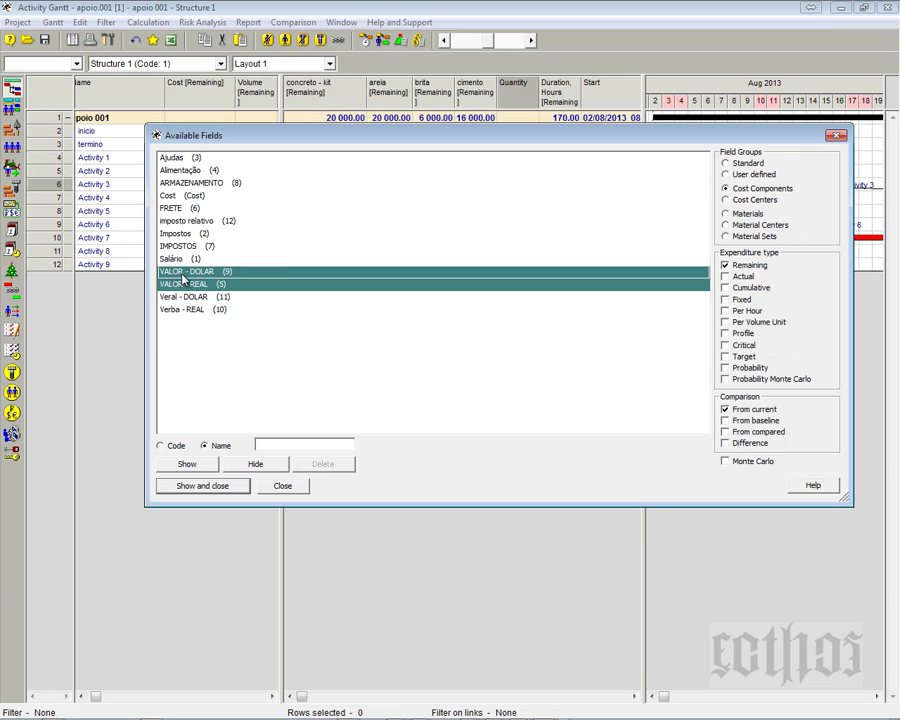
{"action": "left_click", "coordinate": [197, 486]}
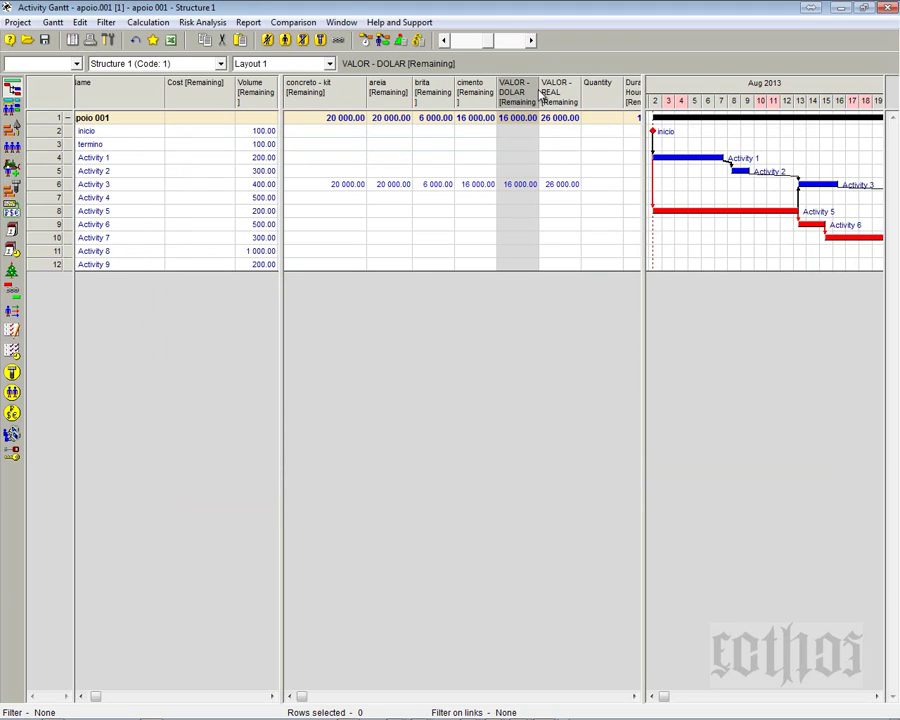
{"action": "left_click_drag", "start_coordinate": [540, 89], "coordinate": [555, 90]}
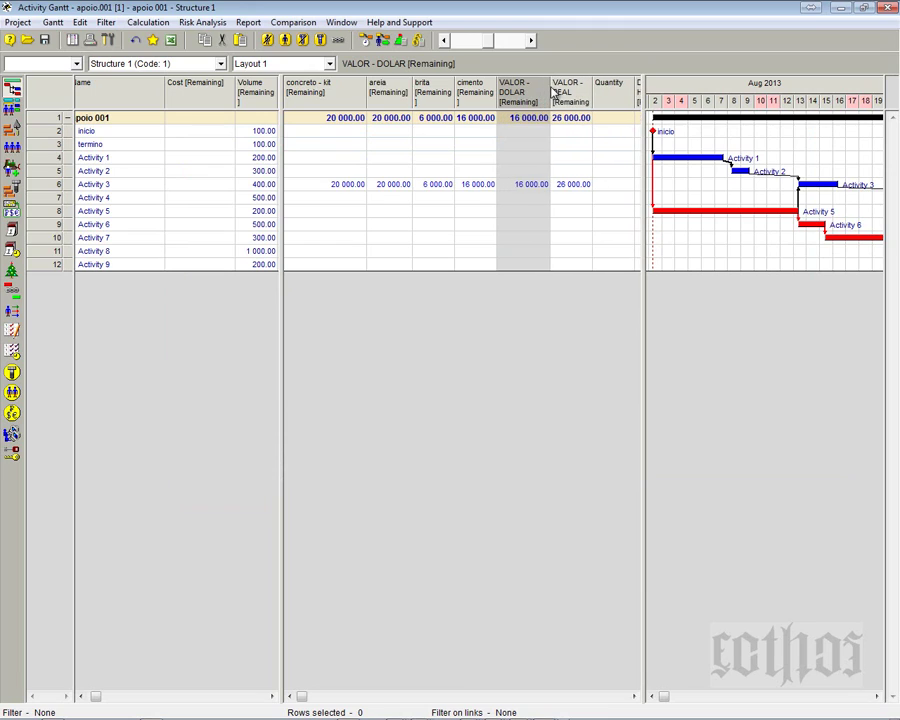
{"action": "left_click", "coordinate": [538, 187]}
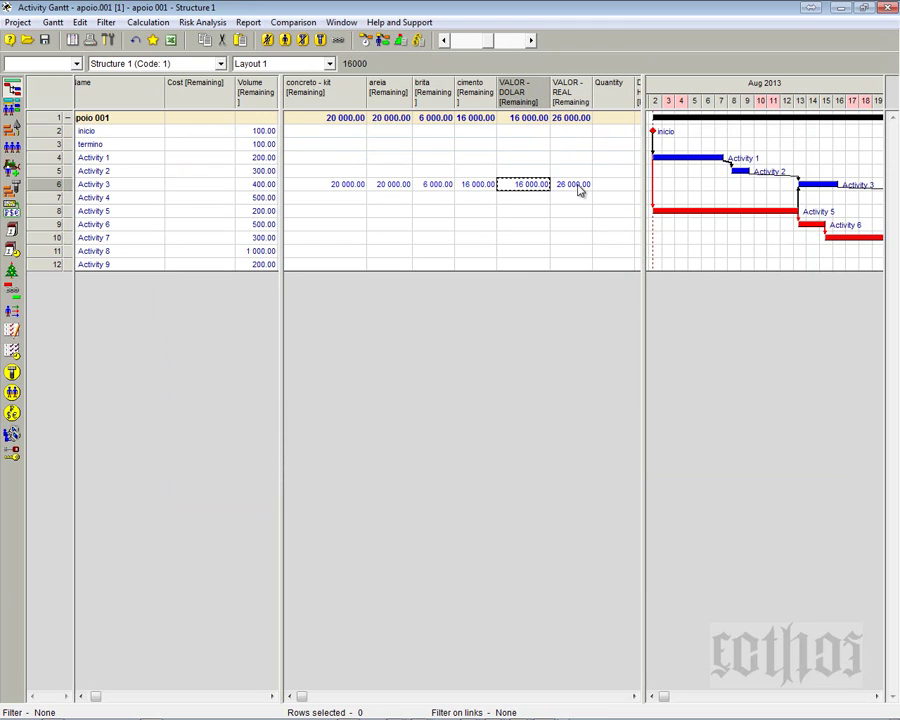
- Compare Activity 3's remaining VALOR - REAL and VALOR - DOLAR costs
{"action": "left_click", "coordinate": [579, 188]}
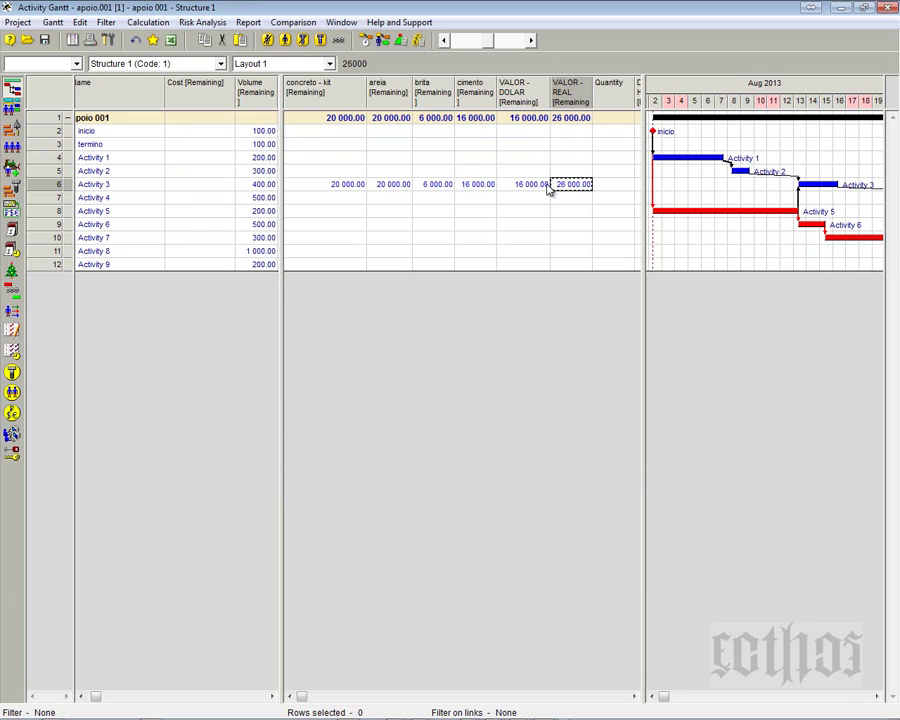
{"action": "left_click", "coordinate": [540, 189]}
{"action": "left_click", "coordinate": [561, 190]}
{"action": "left_click", "coordinate": [540, 189]}
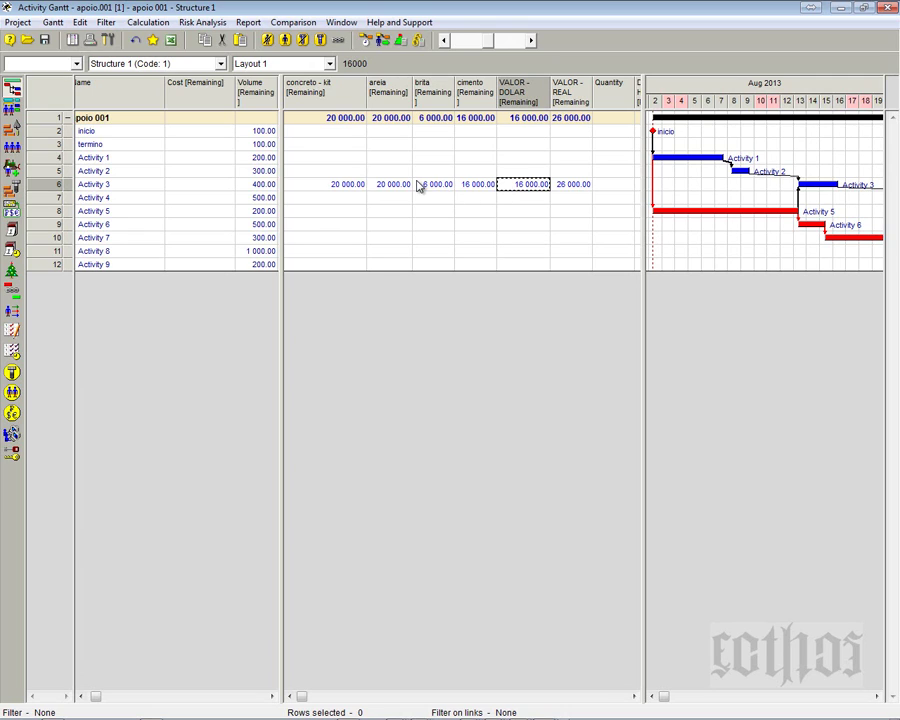
{"action": "left_click", "coordinate": [568, 190]}
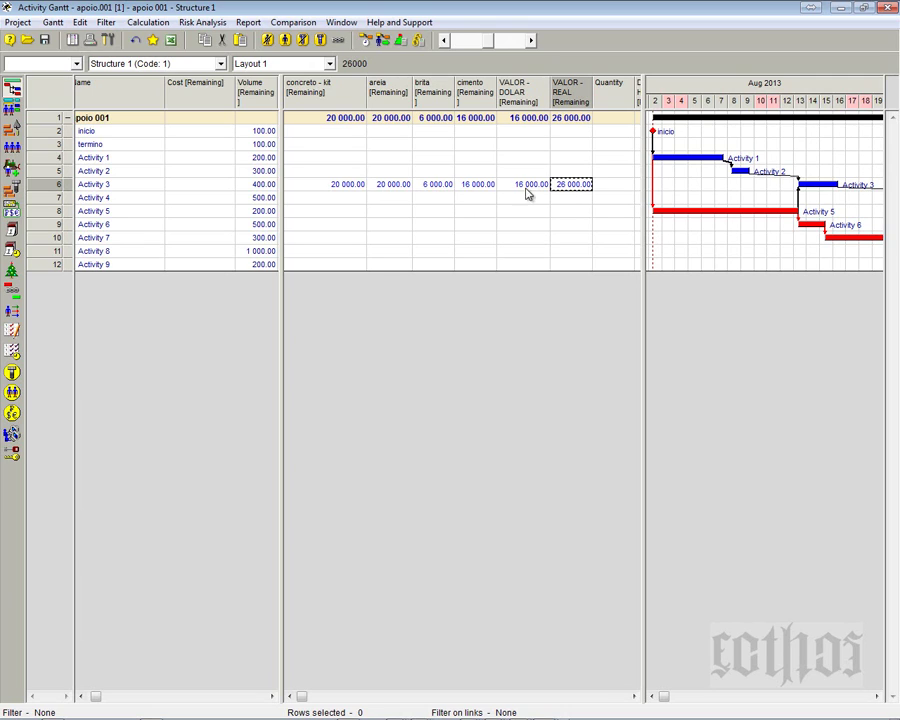
{"action": "left_click", "coordinate": [519, 192]}
{"action": "left_click", "coordinate": [558, 190]}
{"action": "left_click", "coordinate": [542, 186]}
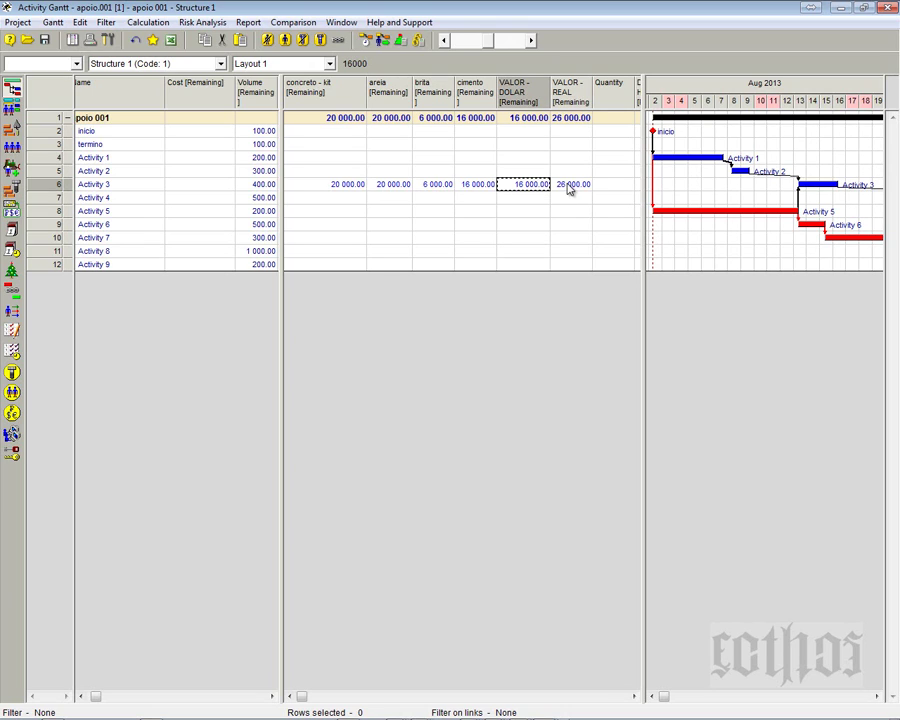
{"action": "left_click", "coordinate": [568, 190]}
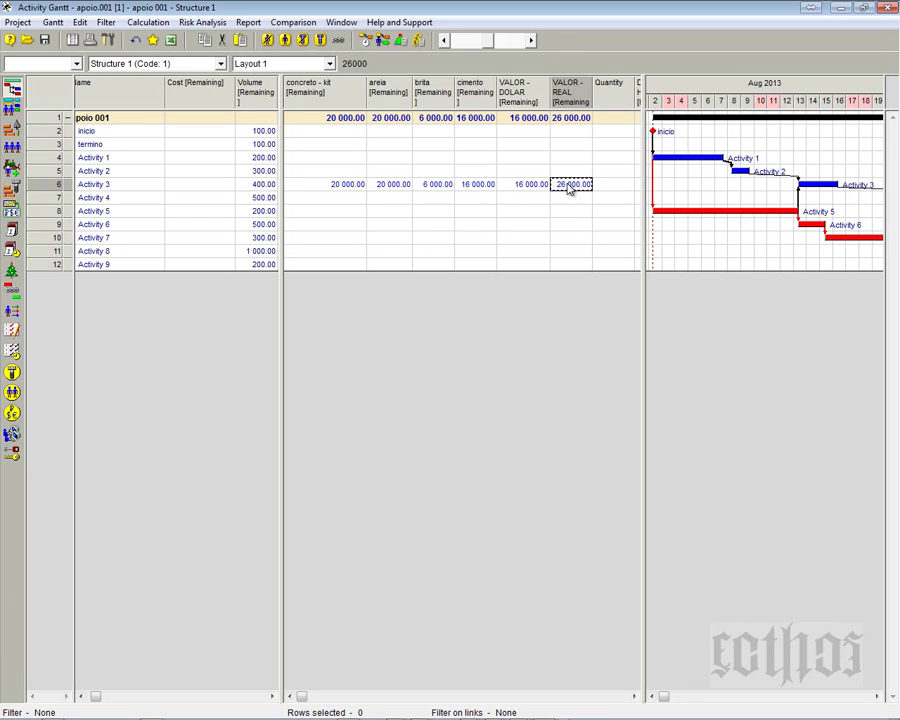
- Review Activity 3's remaining areia, brita and cimento consumption against its concreto - kit consumption
{"action": "left_click", "coordinate": [390, 187]}
{"action": "left_click", "coordinate": [445, 185]}
{"action": "left_click", "coordinate": [469, 186]}
{"action": "left_click", "coordinate": [406, 187]}
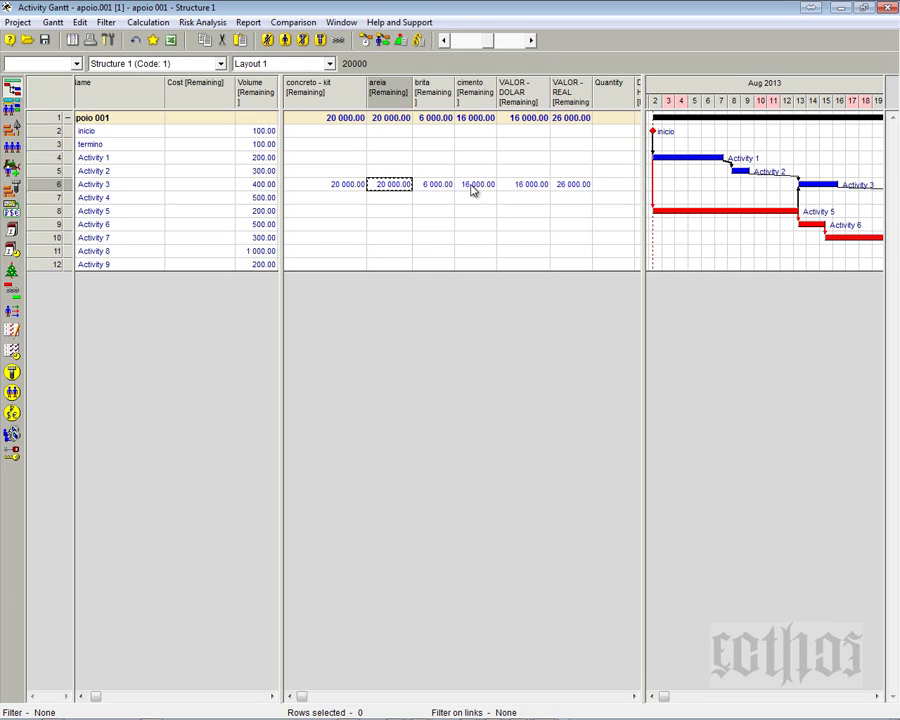
{"action": "left_click", "coordinate": [474, 188]}
{"action": "left_click", "coordinate": [437, 186]}
{"action": "left_click", "coordinate": [355, 186]}
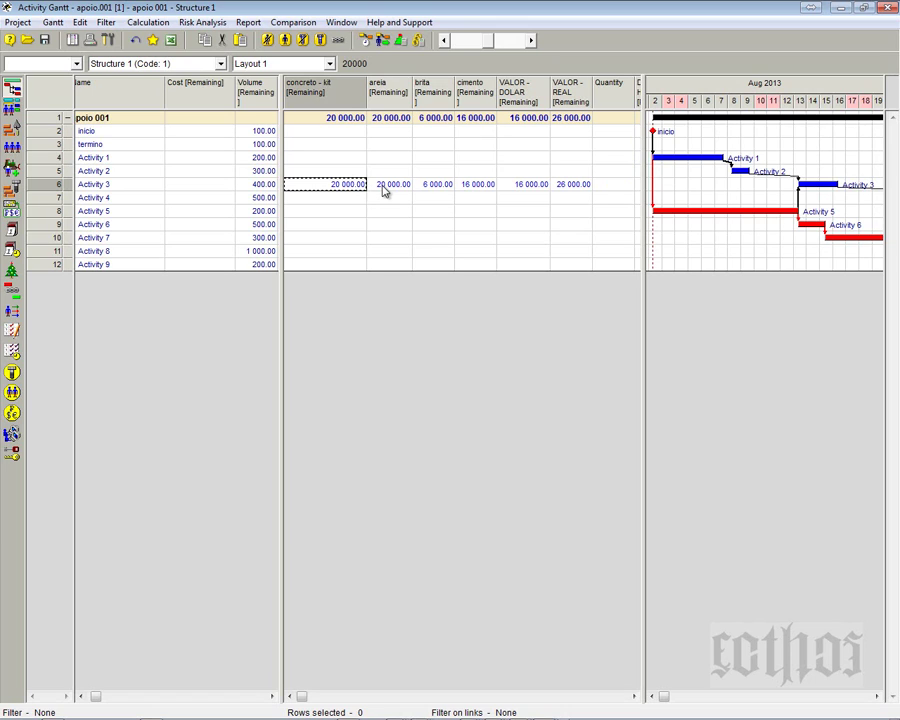
{"action": "left_click", "coordinate": [390, 189]}
{"action": "left_click", "coordinate": [434, 190]}
{"action": "left_click", "coordinate": [478, 190]}
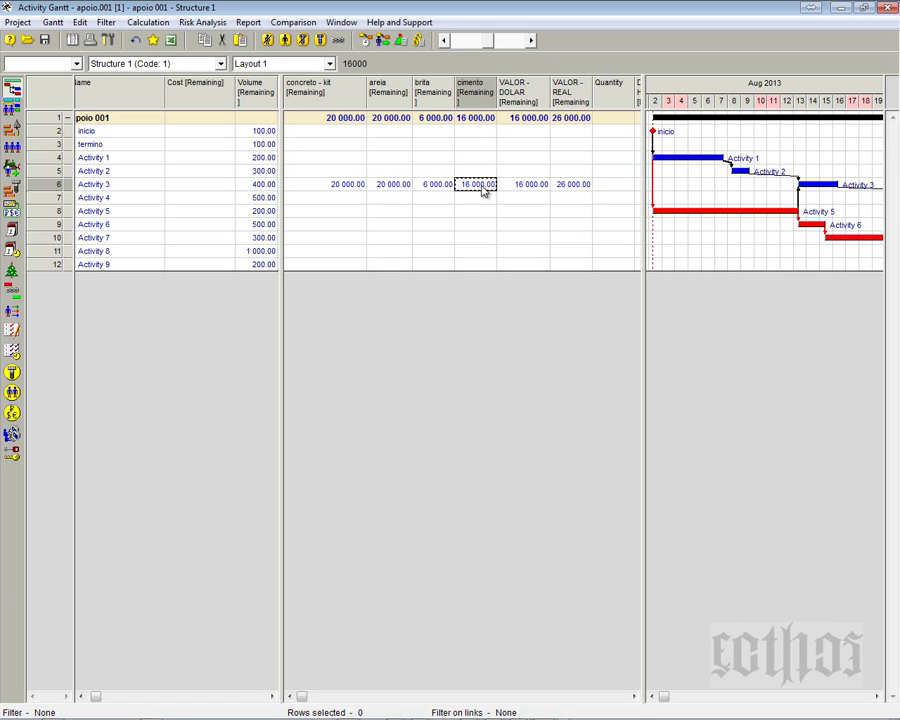
- Relate Activity 3's cimento to VALOR - DOLAR, and its areia and brita to VALOR - REAL
{"action": "left_click", "coordinate": [532, 188]}
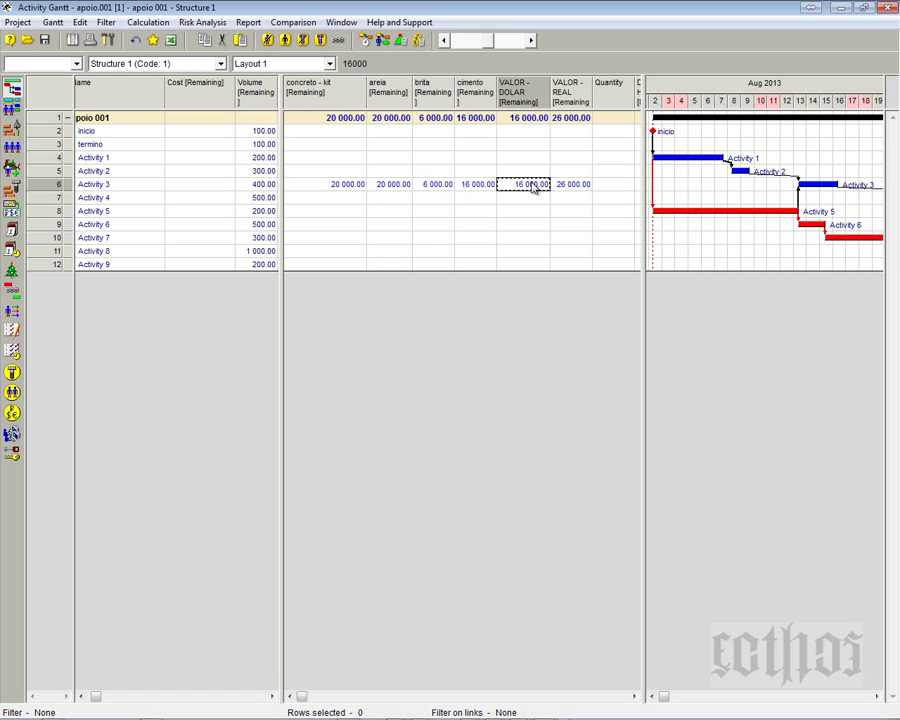
{"action": "left_click", "coordinate": [478, 190]}
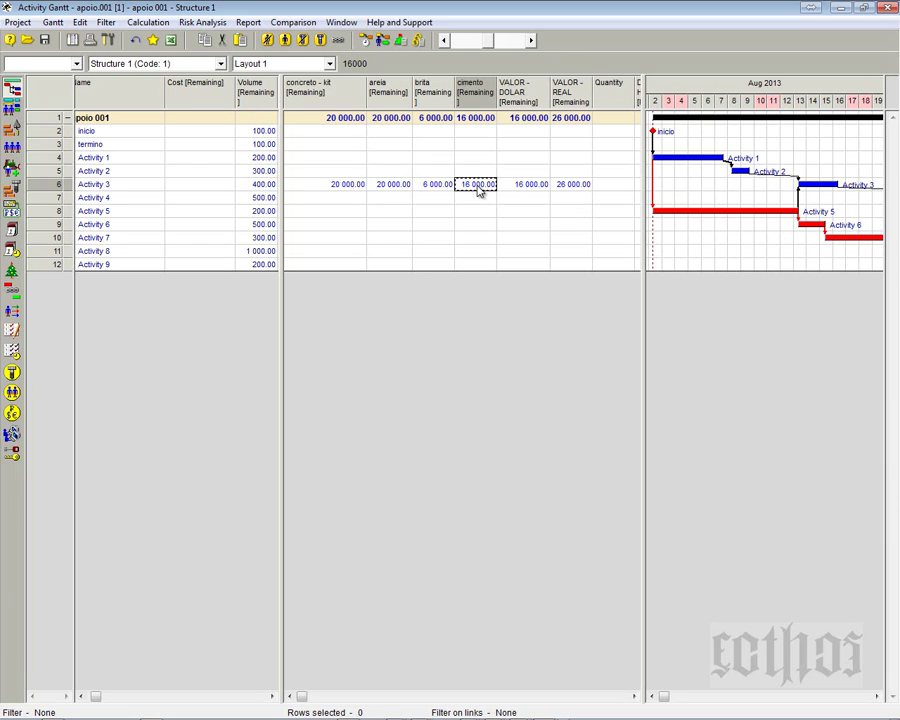
{"action": "left_click", "coordinate": [527, 189]}
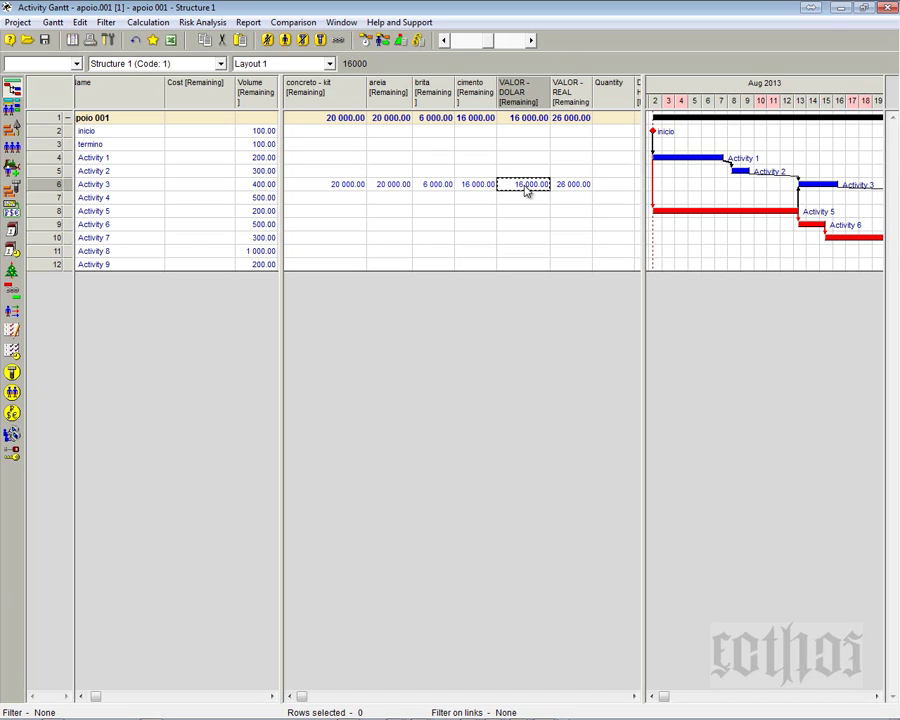
{"action": "left_click", "coordinate": [385, 190]}
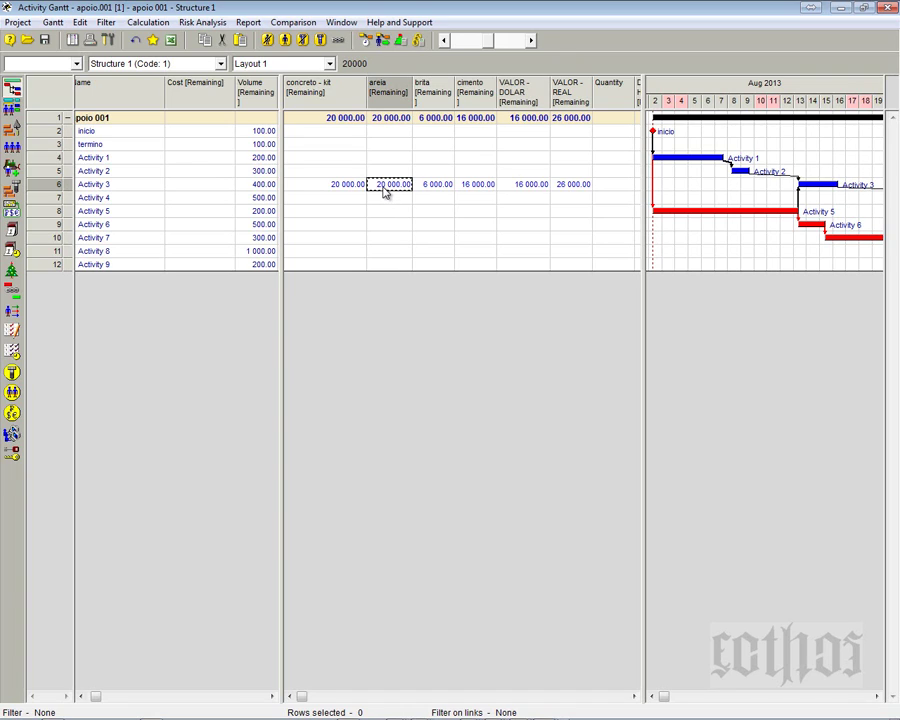
{"action": "left_click", "coordinate": [437, 186]}
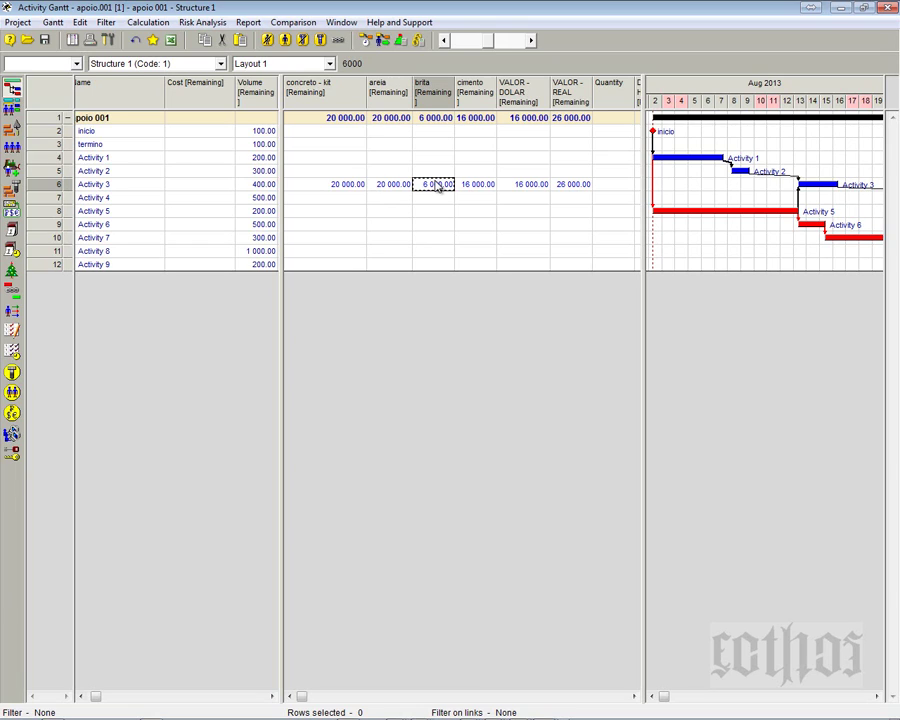
{"action": "left_click", "coordinate": [574, 186]}
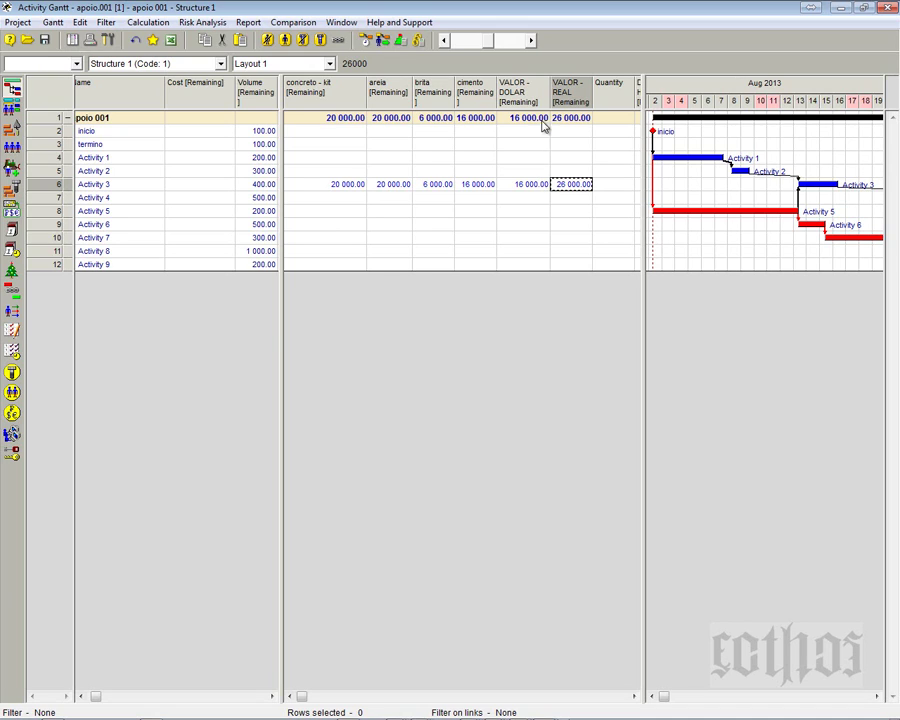
- Move the VALOR - REAL and Quantity columns between brita and cimento, and narrow the table pane to end at VALOR - DOLAR
{"action": "left_click", "coordinate": [520, 90]}
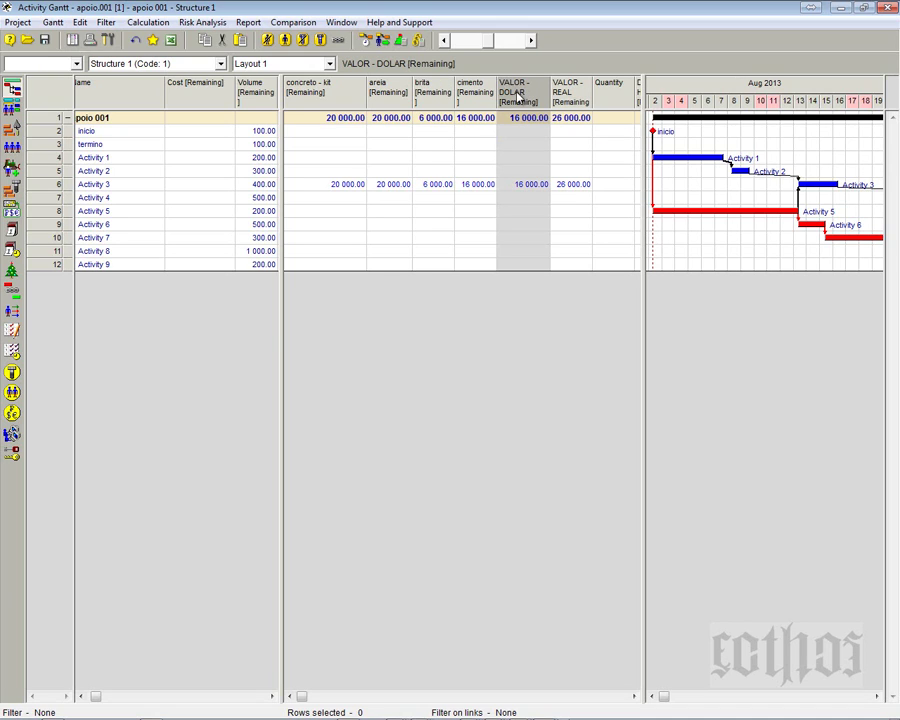
{"action": "left_click", "coordinate": [572, 95]}
{"action": "left_click_drag", "start_coordinate": [572, 95], "coordinate": [470, 98]}
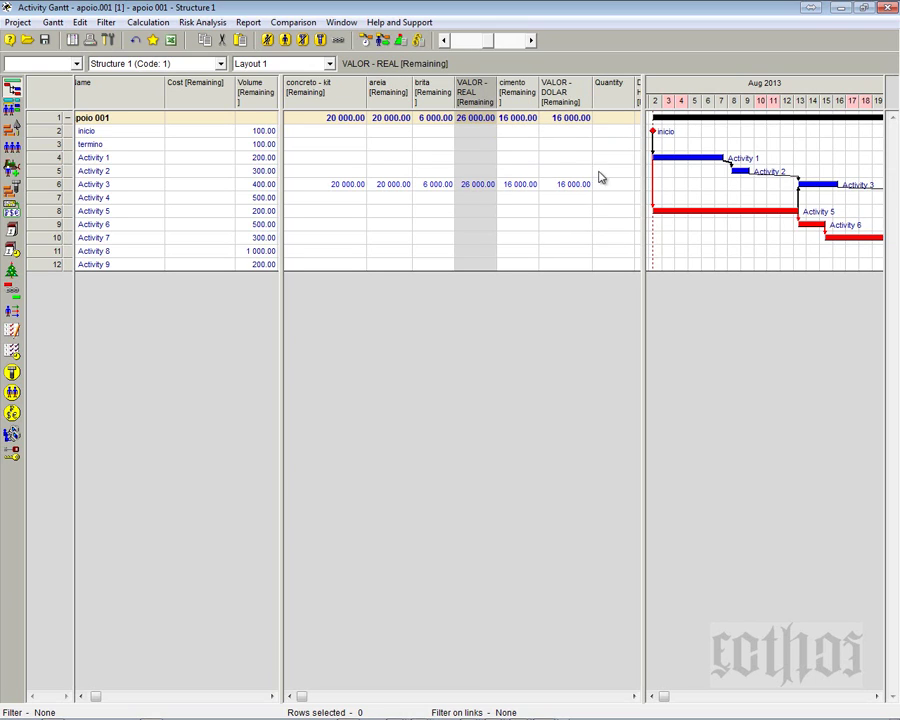
{"action": "left_click_drag", "start_coordinate": [611, 92], "coordinate": [505, 86]}
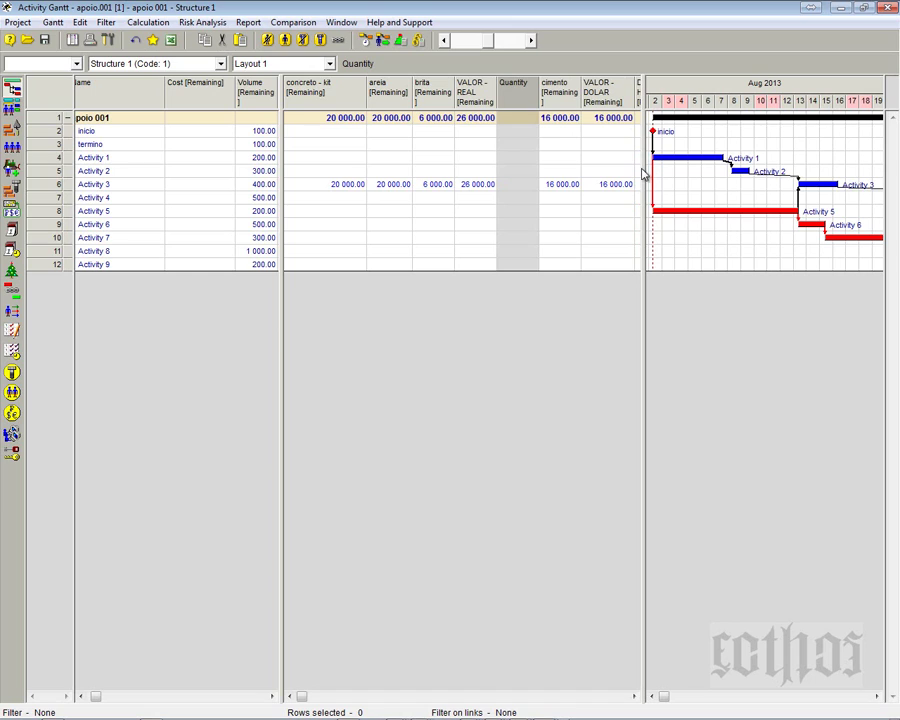
{"action": "left_click_drag", "start_coordinate": [643, 174], "coordinate": [637, 172]}
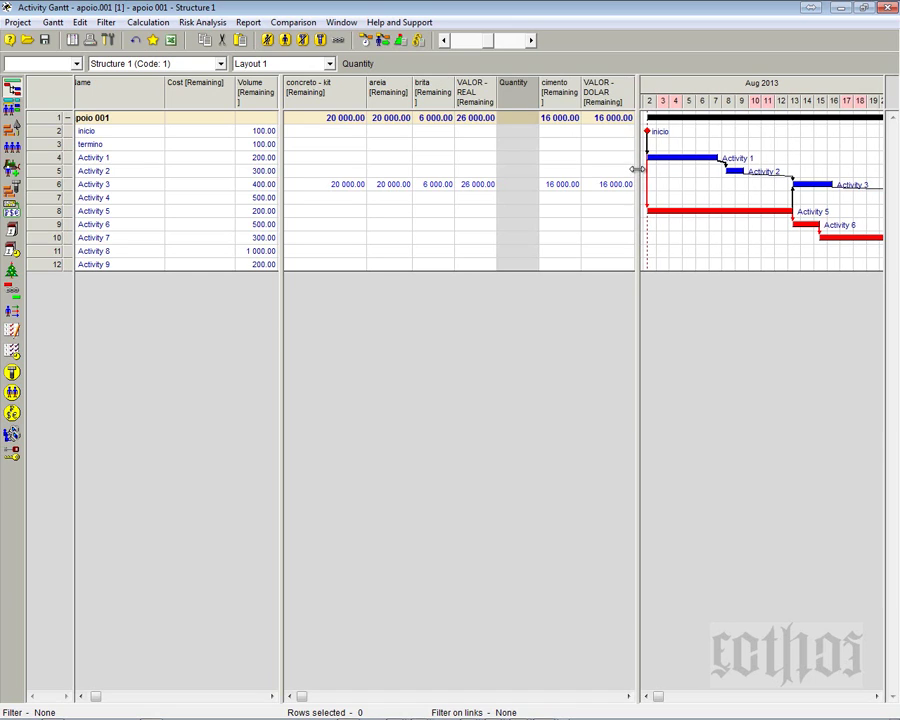
- Check Activity 3's cimento against VALOR - DOLAR and its areia and brita against VALOR - REAL in the rearranged columns
{"action": "left_click", "coordinate": [569, 188]}
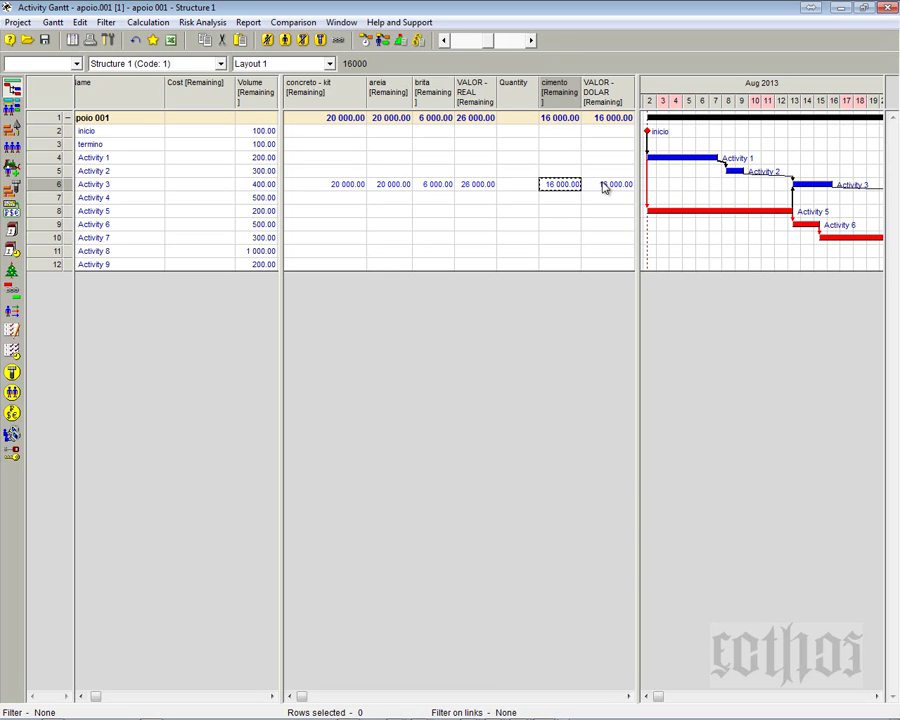
{"action": "left_click", "coordinate": [604, 184]}
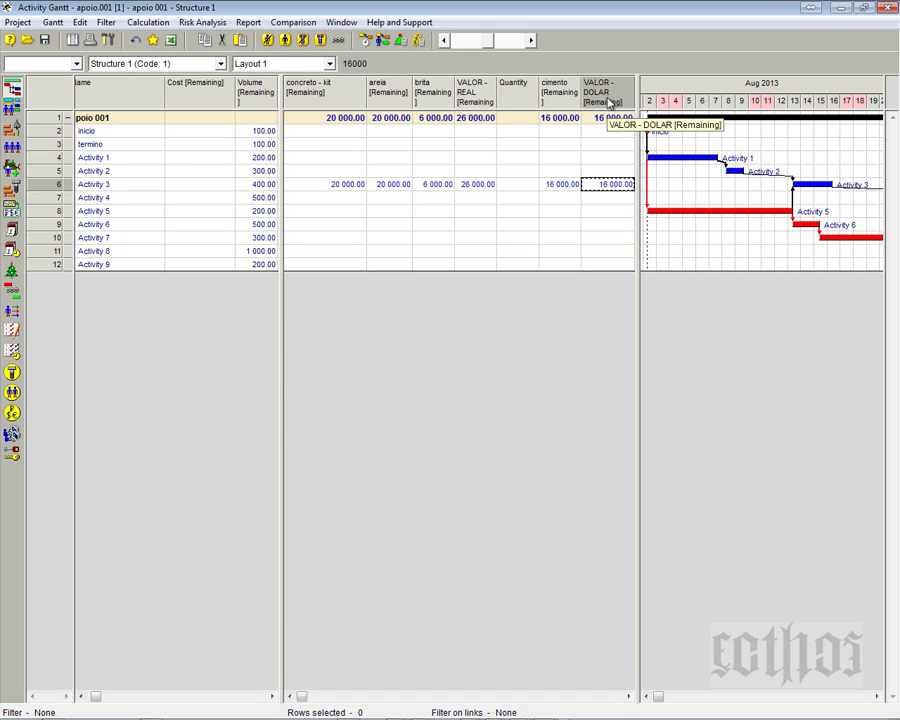
{"action": "left_click", "coordinate": [387, 186]}
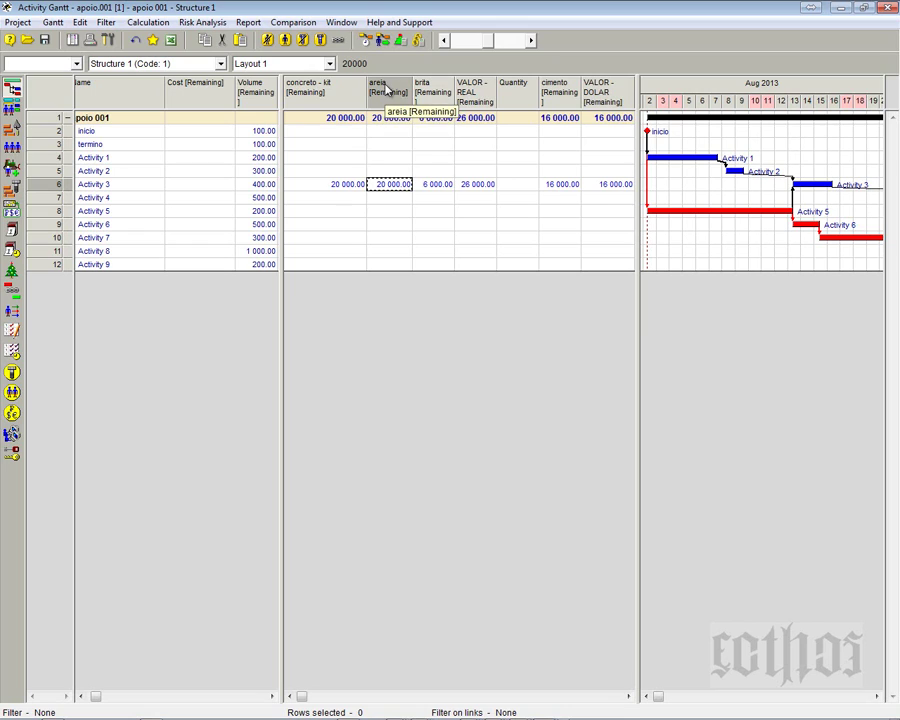
{"action": "left_click", "coordinate": [425, 189]}
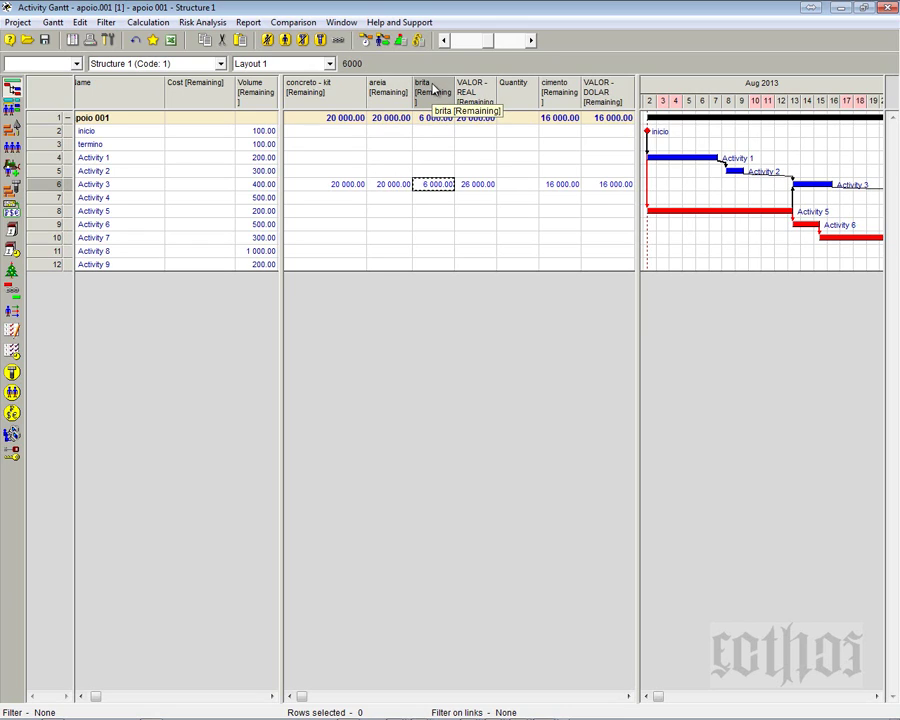
{"action": "left_click", "coordinate": [478, 189]}
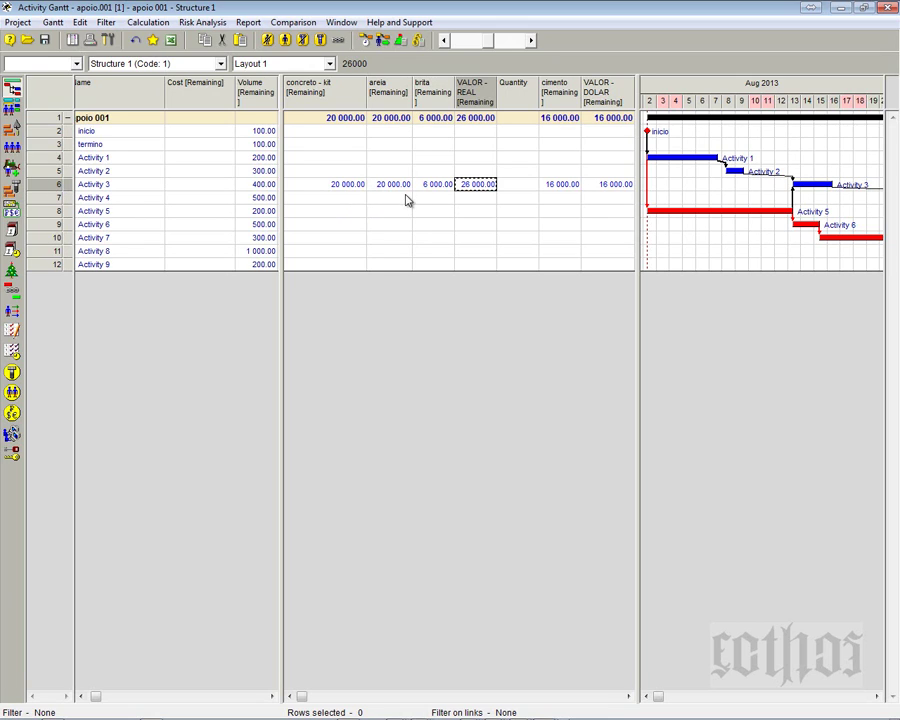
{"action": "left_click", "coordinate": [598, 188]}
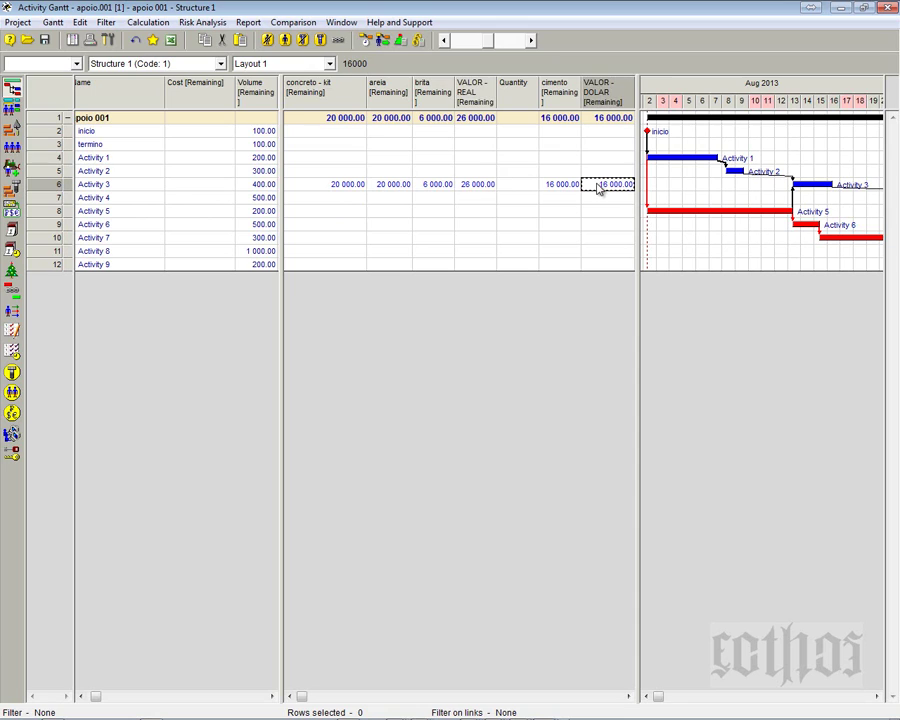
- Save the Activity Gantt's layout in the project as the current layout
{"action": "left_click", "coordinate": [52, 22]}
{"action": "mouse_move", "coordinate": [73, 80]}
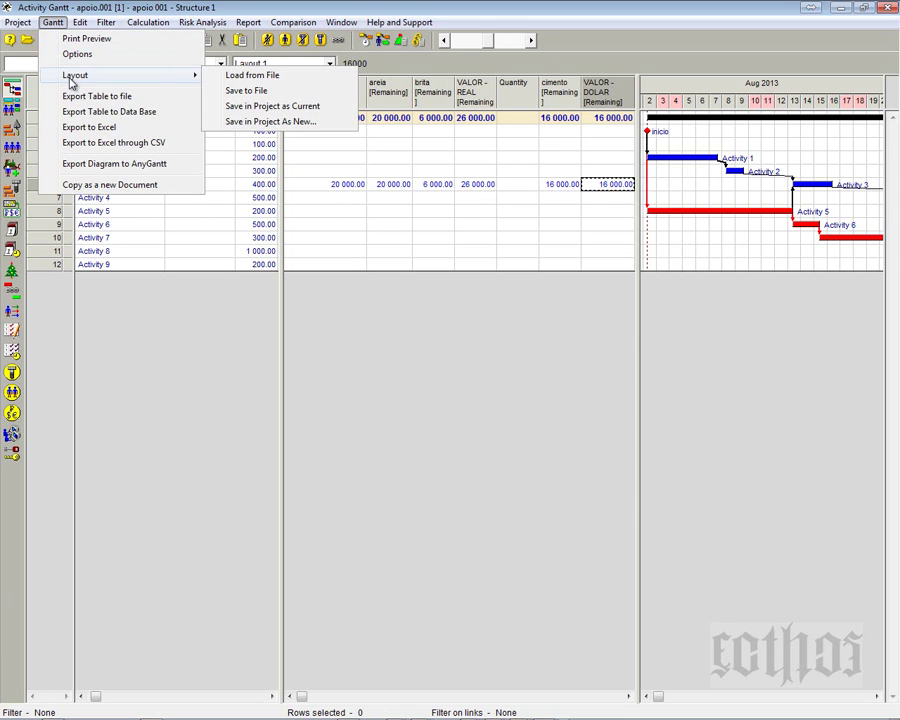
{"action": "left_click", "coordinate": [283, 106]}
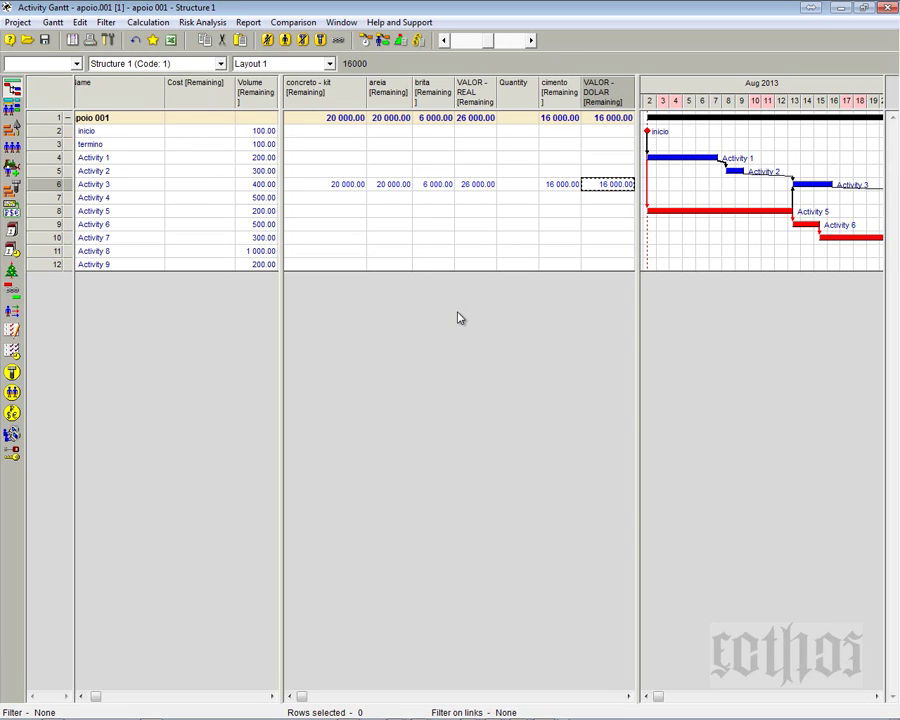
- Recheck Activity 3's remaining cost in each currency, VALOR - REAL and VALOR - DOLAR
{"action": "left_click", "coordinate": [13, 413]}
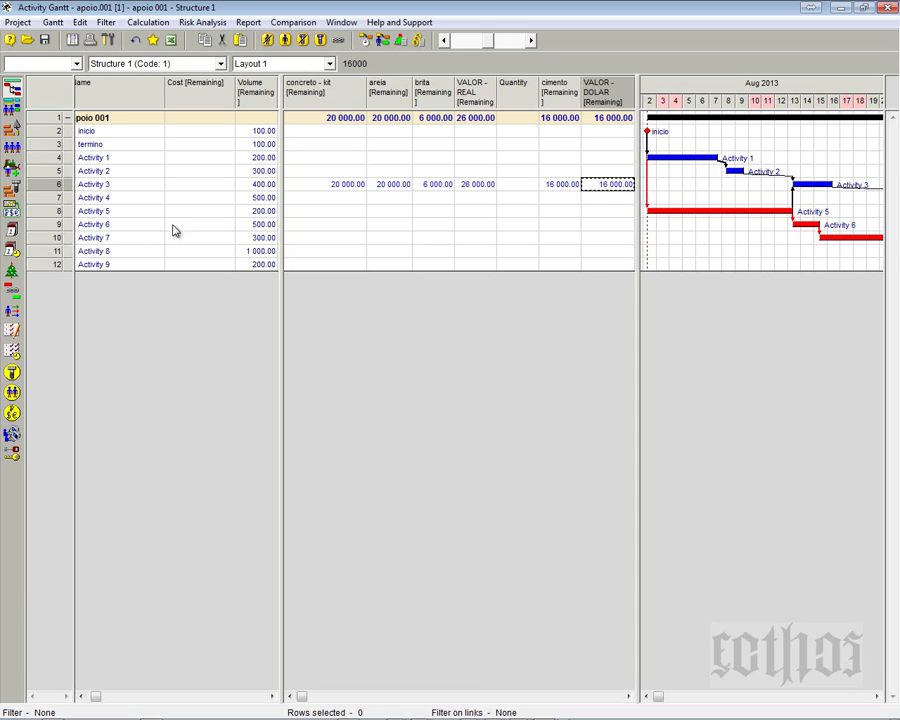
{"action": "left_click", "coordinate": [117, 186]}
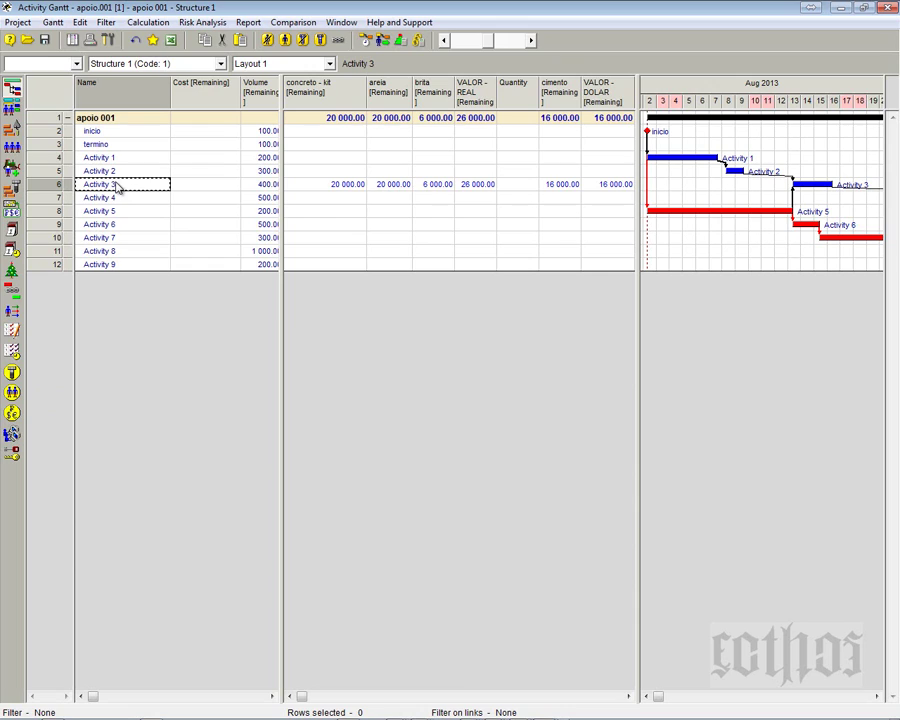
{"action": "left_click", "coordinate": [486, 188]}
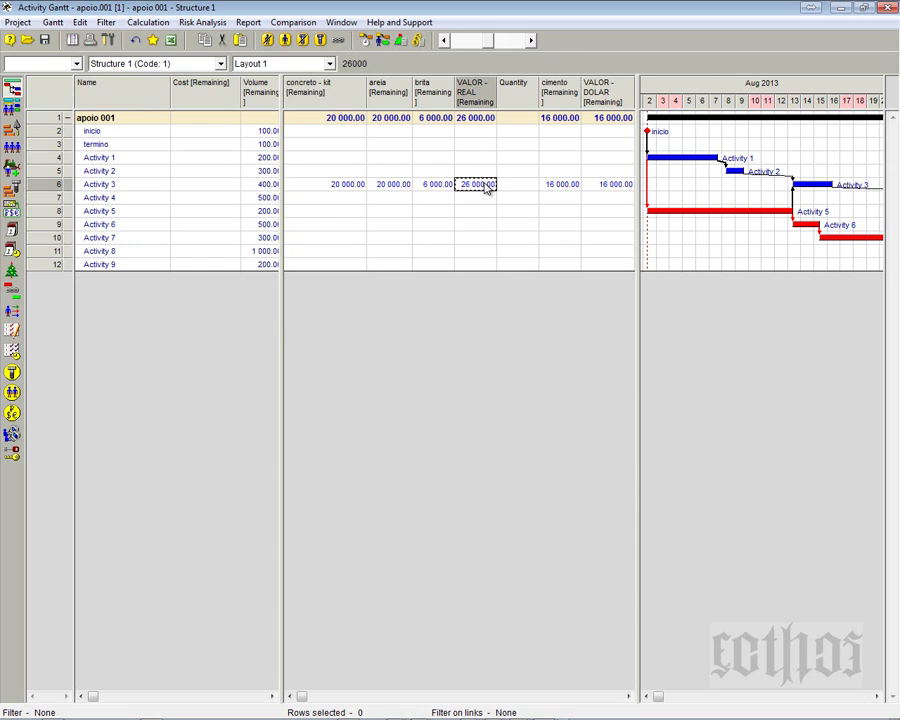
{"action": "left_click", "coordinate": [624, 189]}
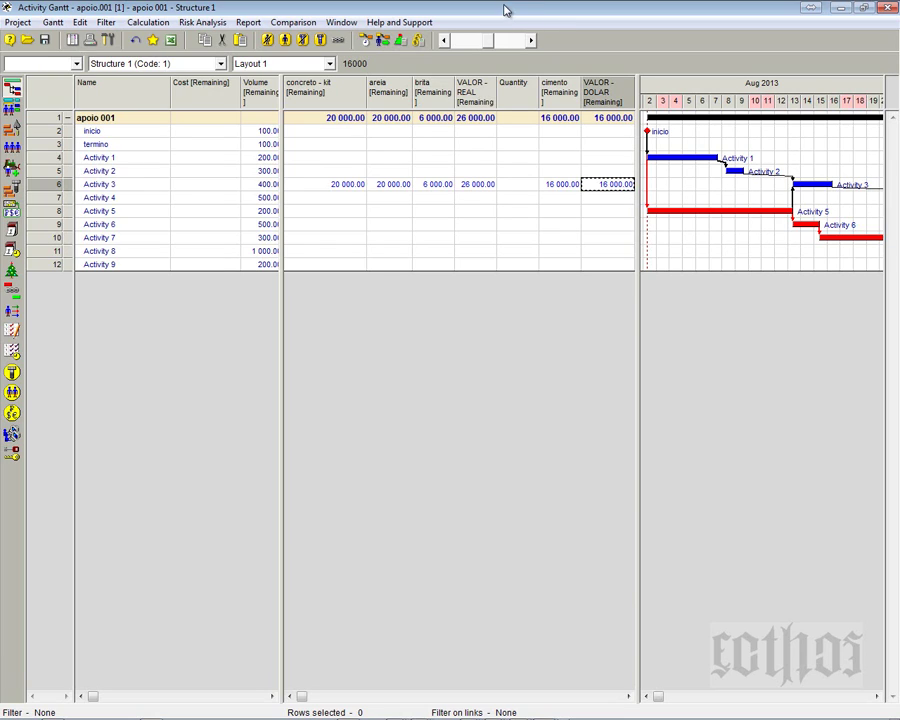
- Bring the Cost Components window in front of a reduced Activity Gantt window and check VALOR - DOLAR's unit cost
{"action": "left_click_drag", "start_coordinate": [506, 10], "coordinate": [462, 77]}
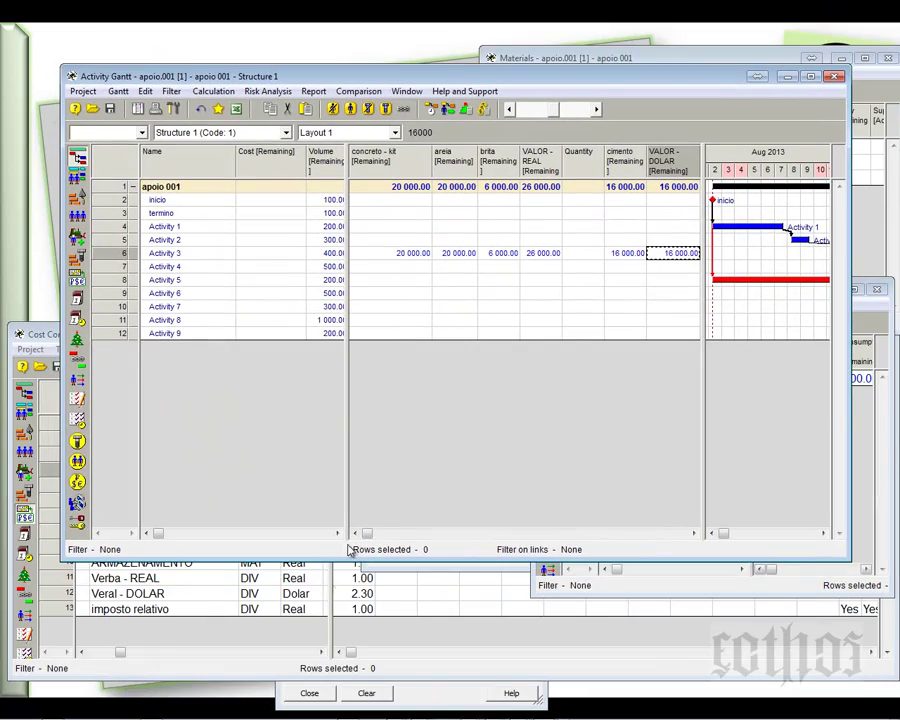
{"action": "left_click", "coordinate": [258, 580]}
{"action": "left_click_drag", "start_coordinate": [370, 335], "coordinate": [390, 208]}
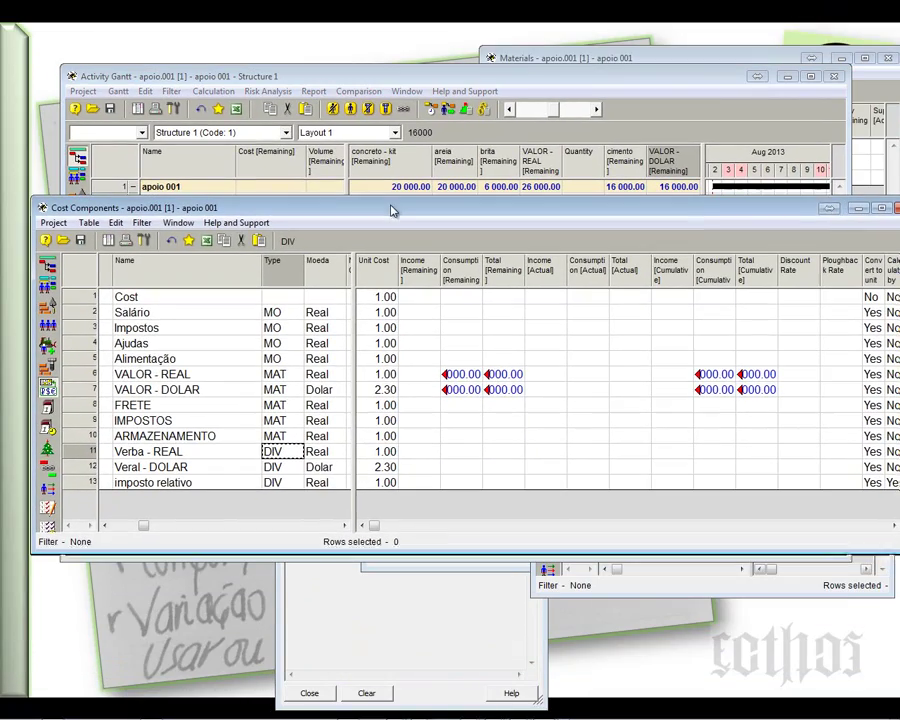
{"action": "left_click", "coordinate": [182, 473]}
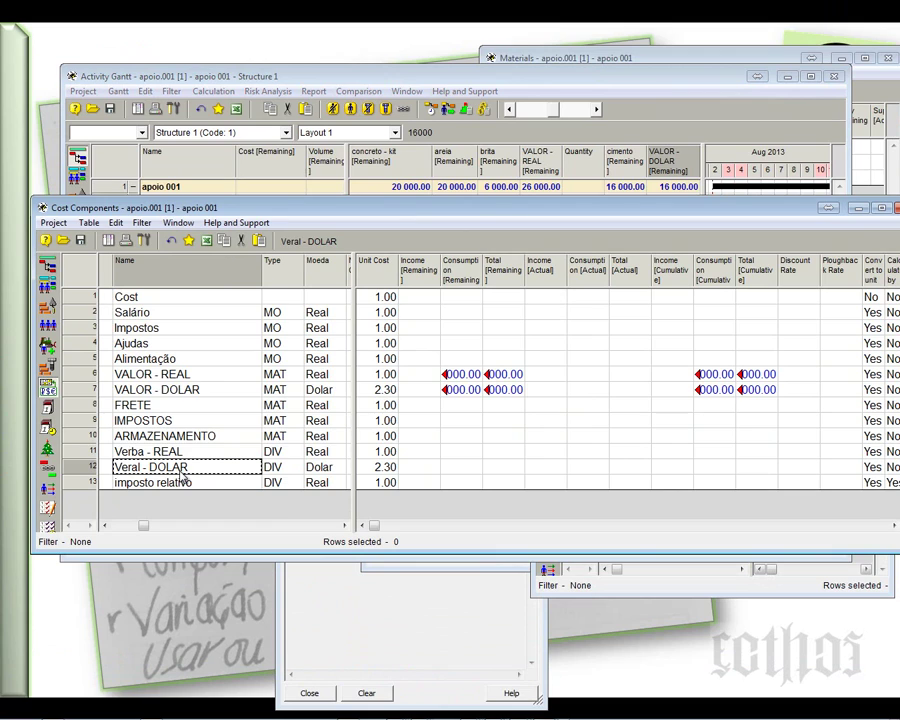
{"action": "left_click", "coordinate": [195, 389]}
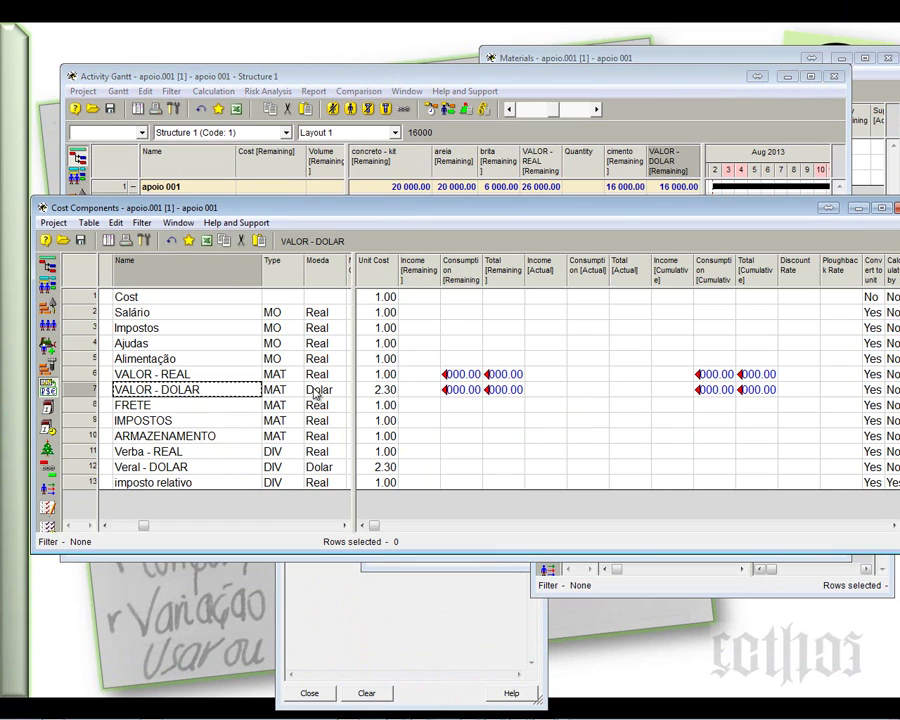
{"action": "left_click", "coordinate": [366, 390]}
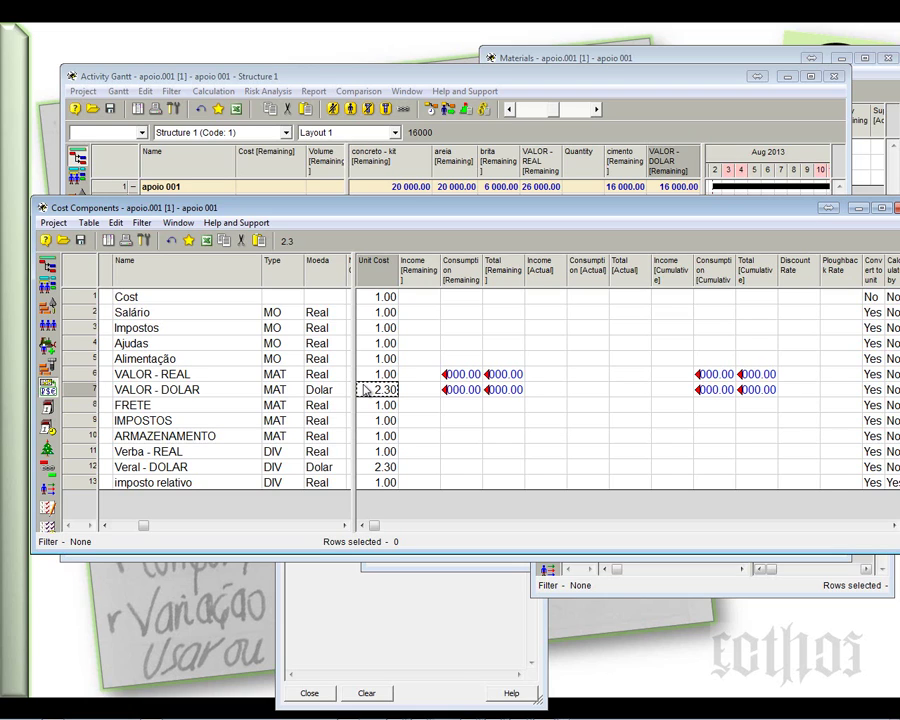
- Check Activity 3's areia, brita and cimento values in the Activity Gantt
{"action": "left_click", "coordinate": [325, 82]}
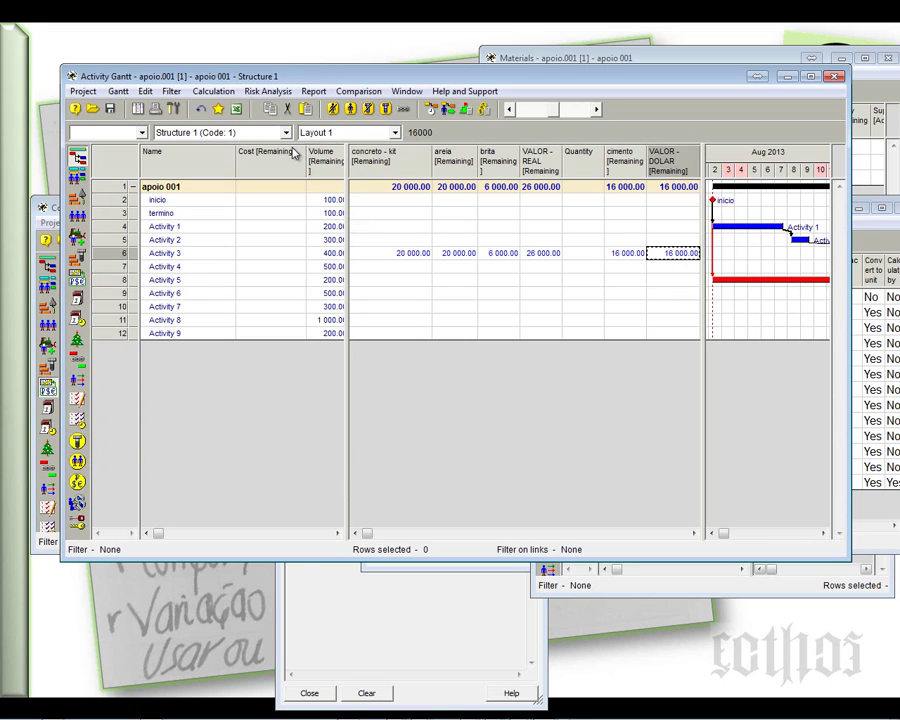
{"action": "left_click", "coordinate": [452, 255]}
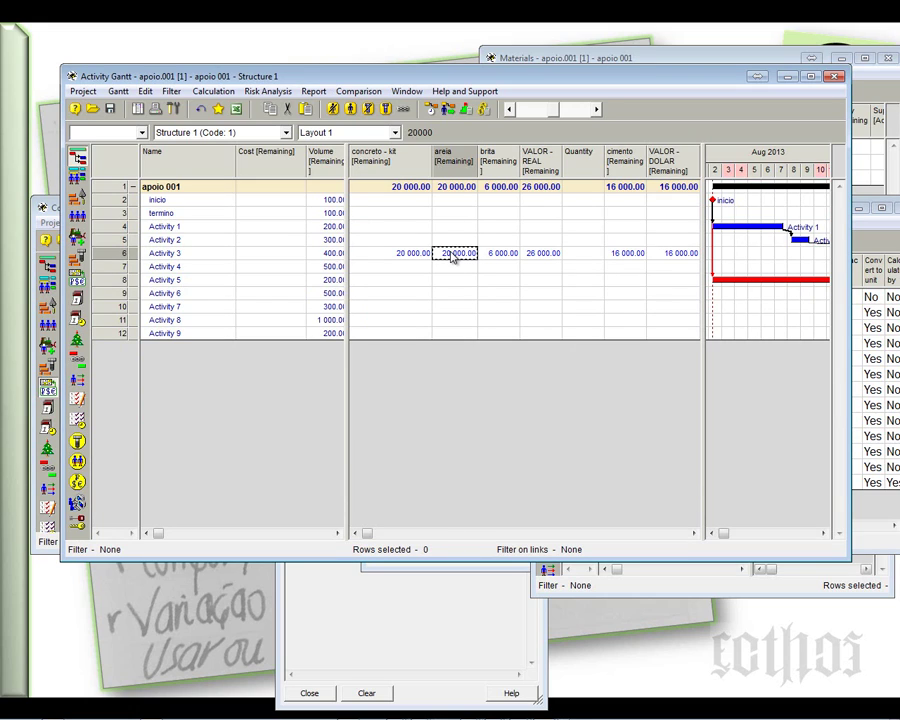
{"action": "left_click", "coordinate": [496, 260]}
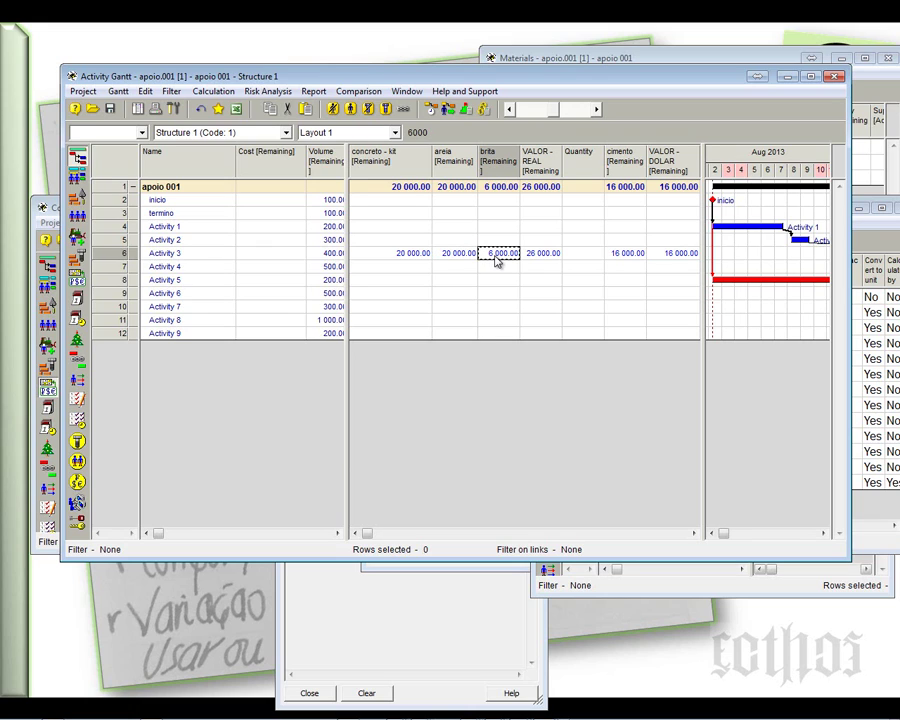
{"action": "left_click", "coordinate": [625, 258]}
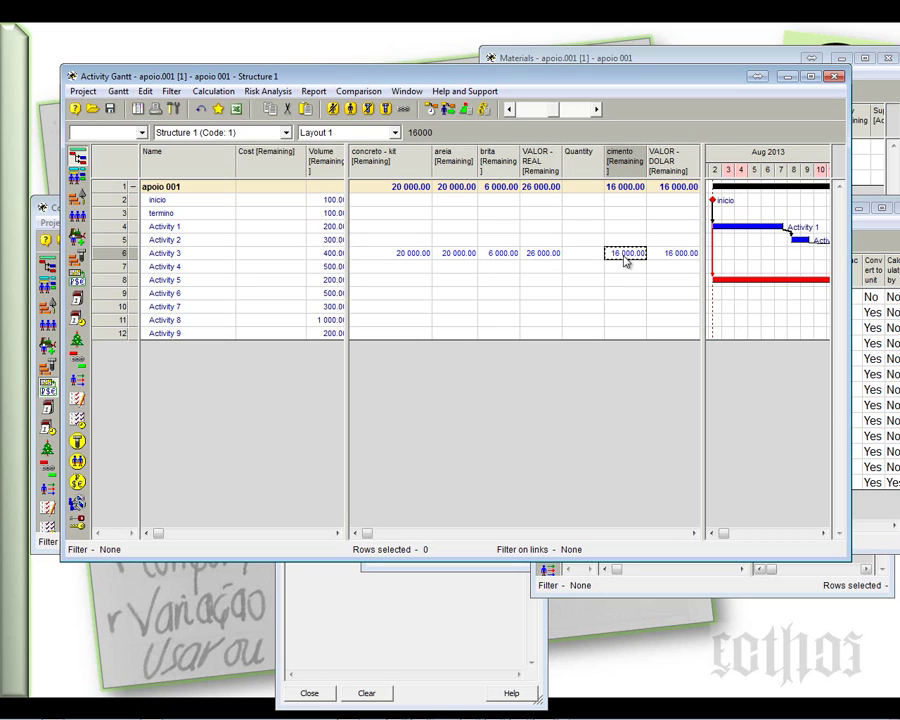
- Move the Activity Gantt window aside and compare the unit costs of VALOR - DOLAR and Veral - DOLAR in Cost Components
{"action": "left_click_drag", "start_coordinate": [629, 80], "coordinate": [658, 212]}
{"action": "left_click", "coordinate": [658, 208]}
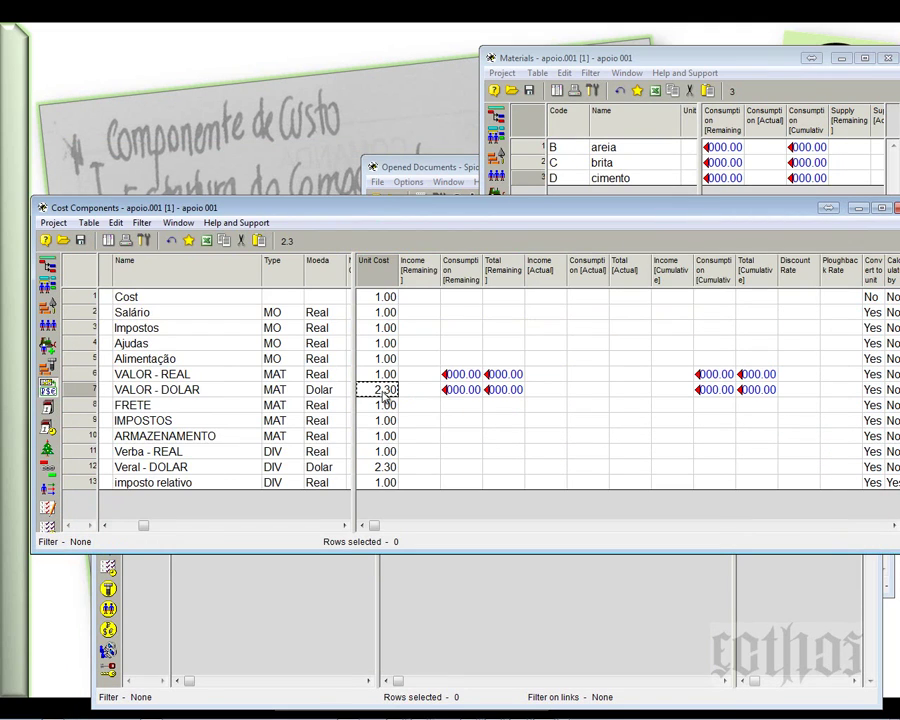
{"action": "left_click", "coordinate": [384, 396]}
{"action": "left_click", "coordinate": [383, 467]}
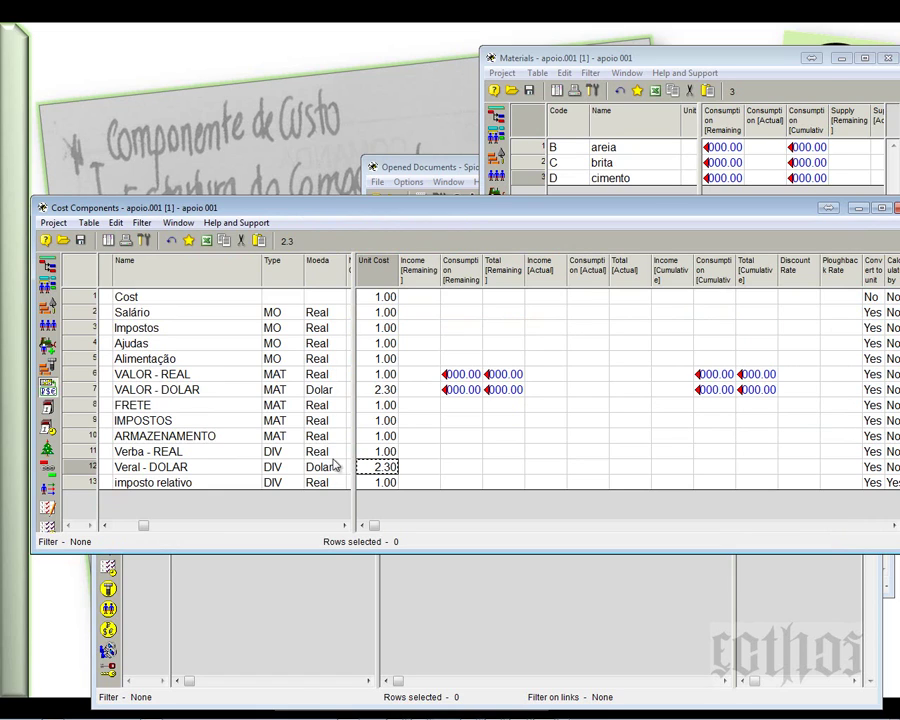
- Open the properties of the Veral - DOLAR cost component and add a cost period to it
{"action": "left_click", "coordinate": [92, 467]}
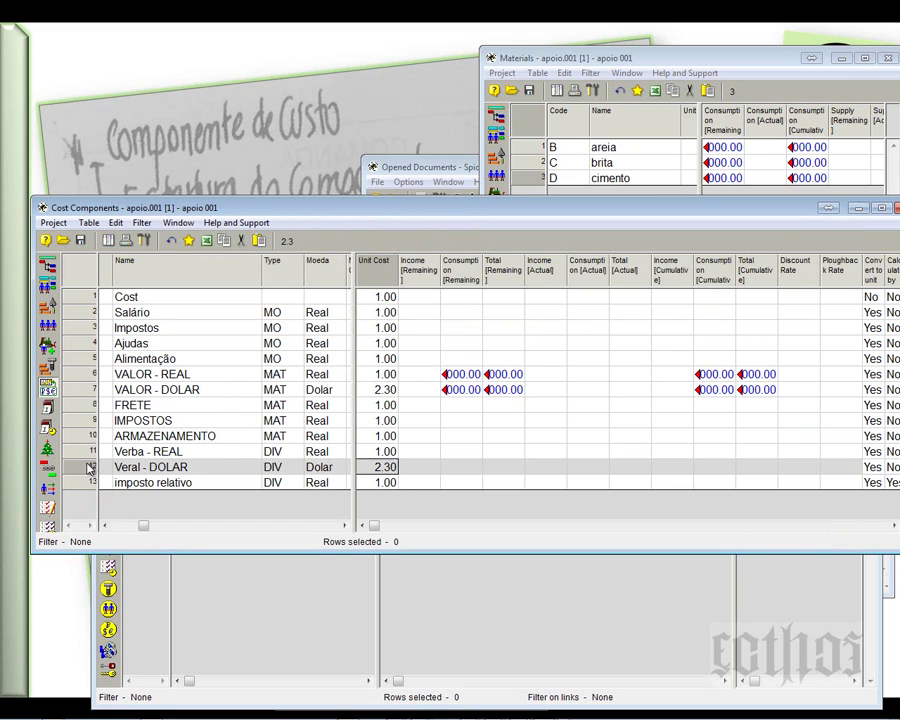
{"action": "right_click", "coordinate": [88, 464]}
{"action": "left_click", "coordinate": [338, 415]}
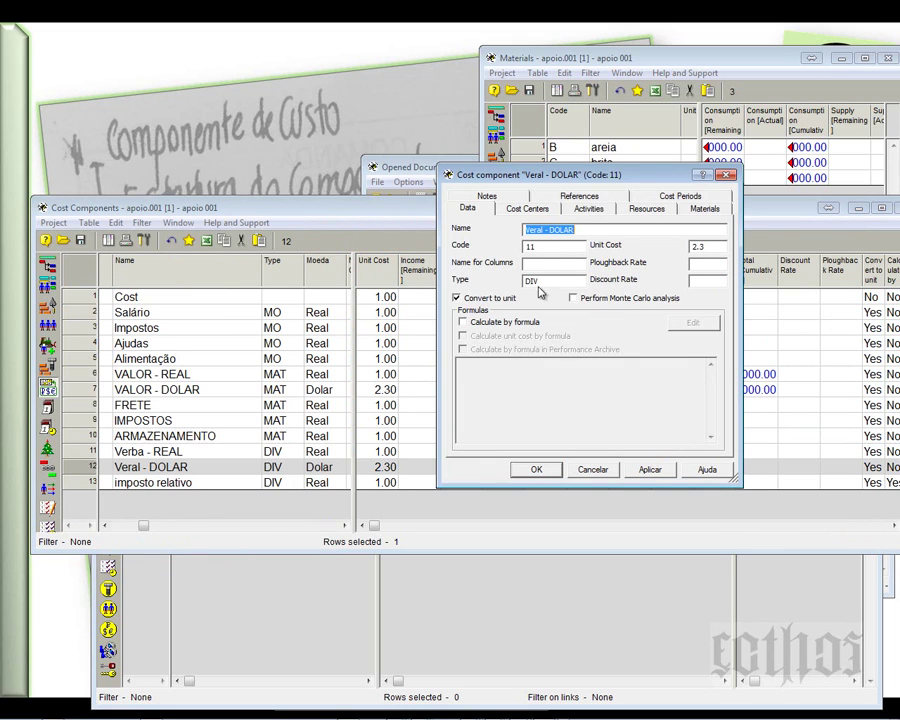
{"action": "left_click_drag", "start_coordinate": [620, 174], "coordinate": [576, 173]}
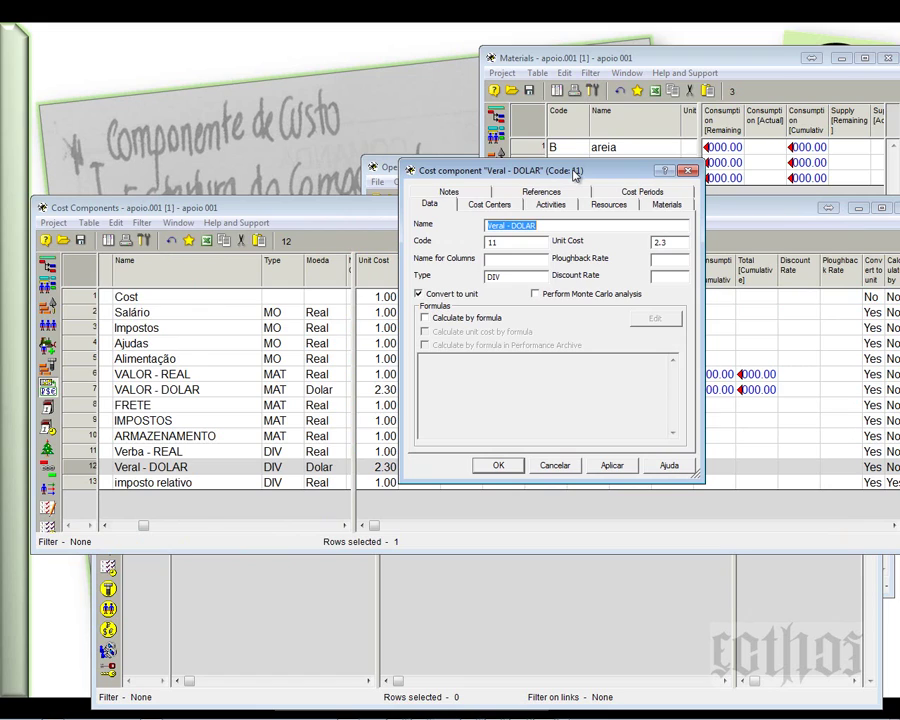
{"action": "left_click", "coordinate": [606, 199]}
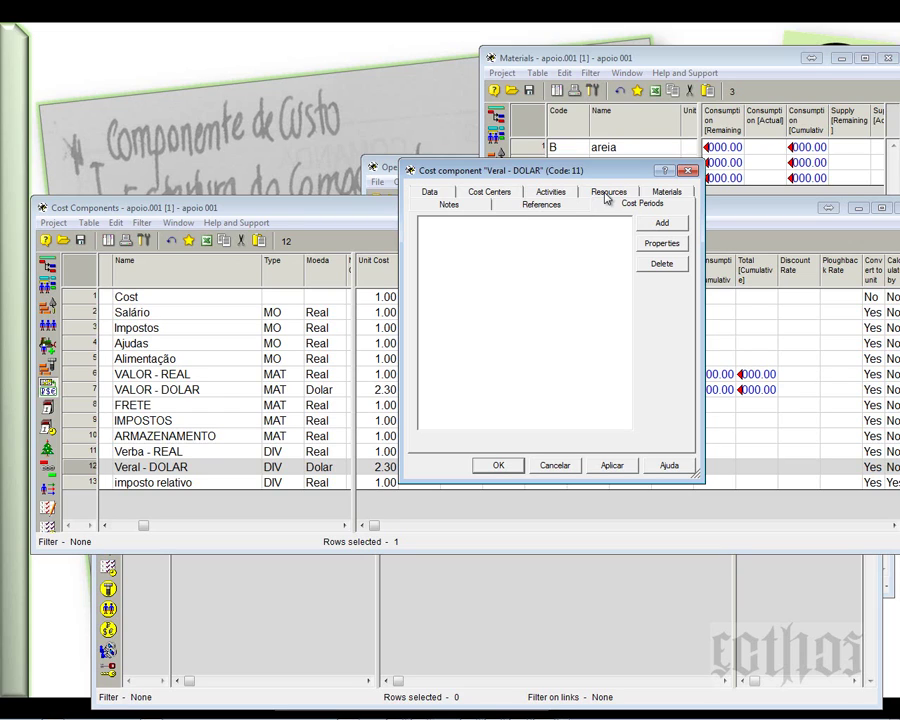
{"action": "left_click", "coordinate": [670, 228]}
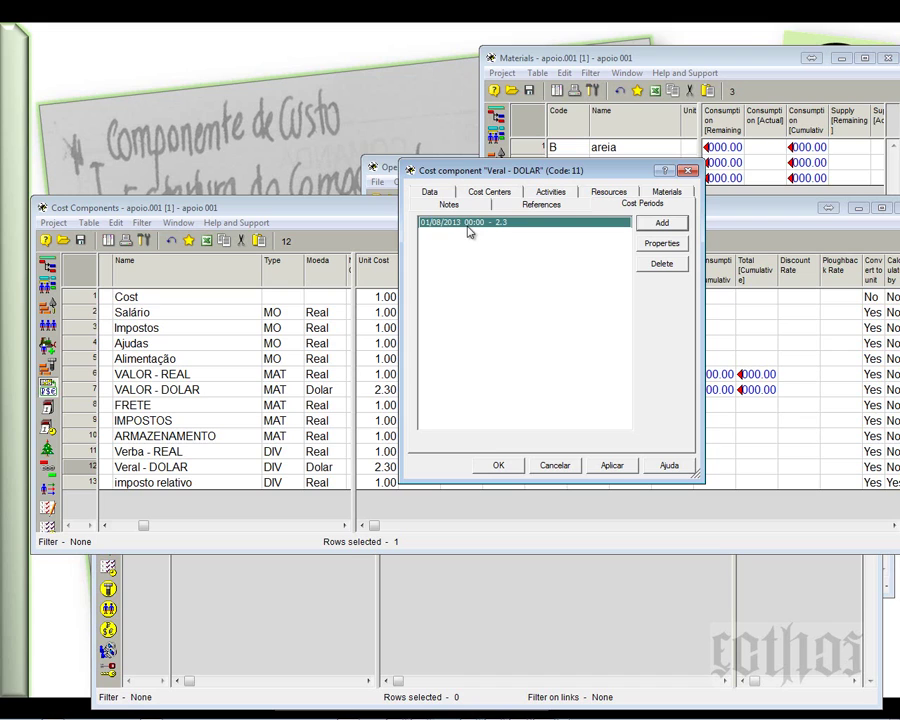
- Set the cost period's start to 05/08/2013 and its unit cost to 2.40, and add a second period
{"action": "left_click", "coordinate": [662, 243]}
{"action": "left_click", "coordinate": [462, 333]}
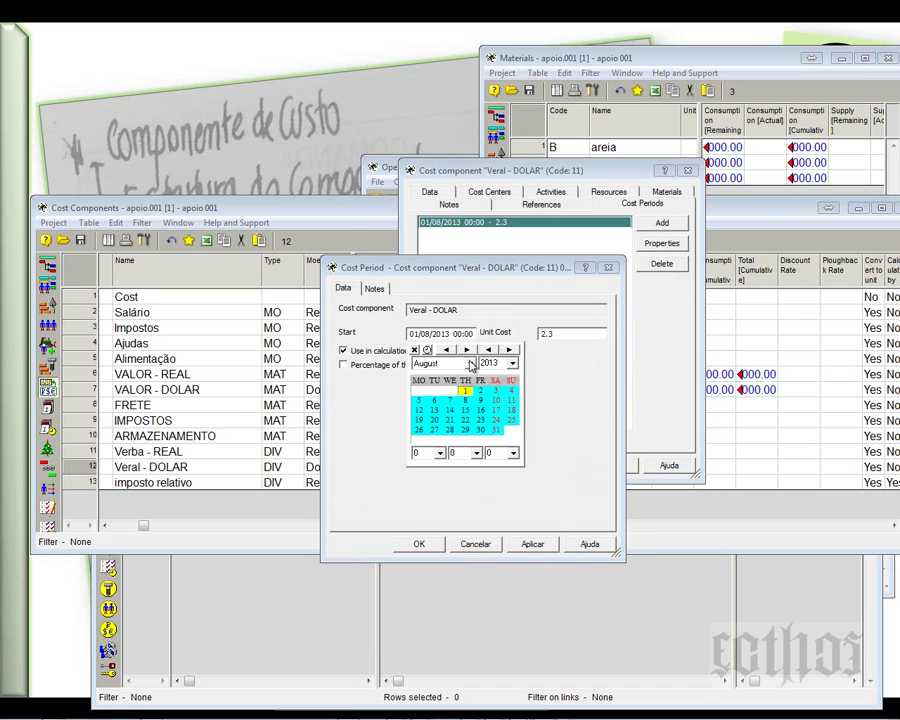
{"action": "left_click", "coordinate": [420, 403]}
{"action": "left_click", "coordinate": [573, 337]}
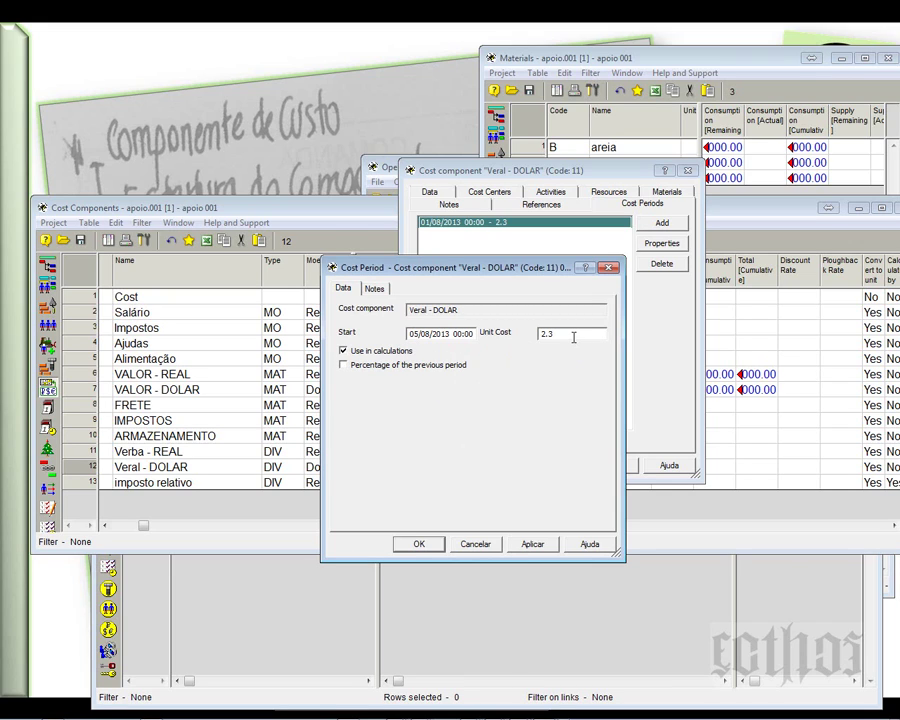
{"action": "left_click_drag", "start_coordinate": [573, 337], "coordinate": [452, 341]}
{"action": "type", "text": "2,40"}
{"action": "left_click", "coordinate": [533, 545]}
{"action": "left_click", "coordinate": [419, 544]}
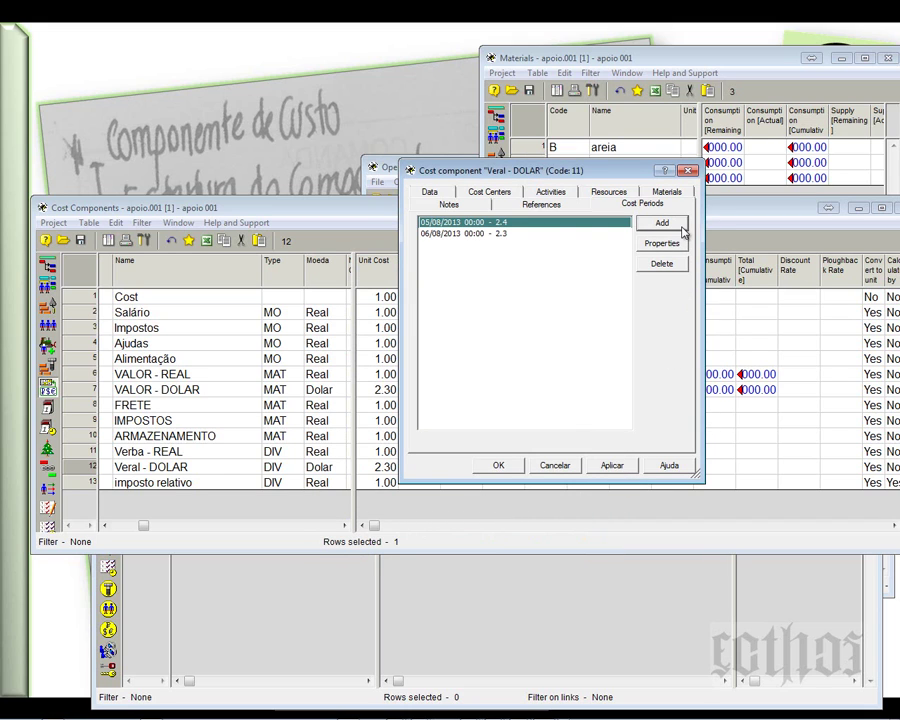
- Set the second cost period's start to 12/08/2013 and its unit cost to 2.42, and close the component's properties
{"action": "double_click", "coordinate": [538, 234]}
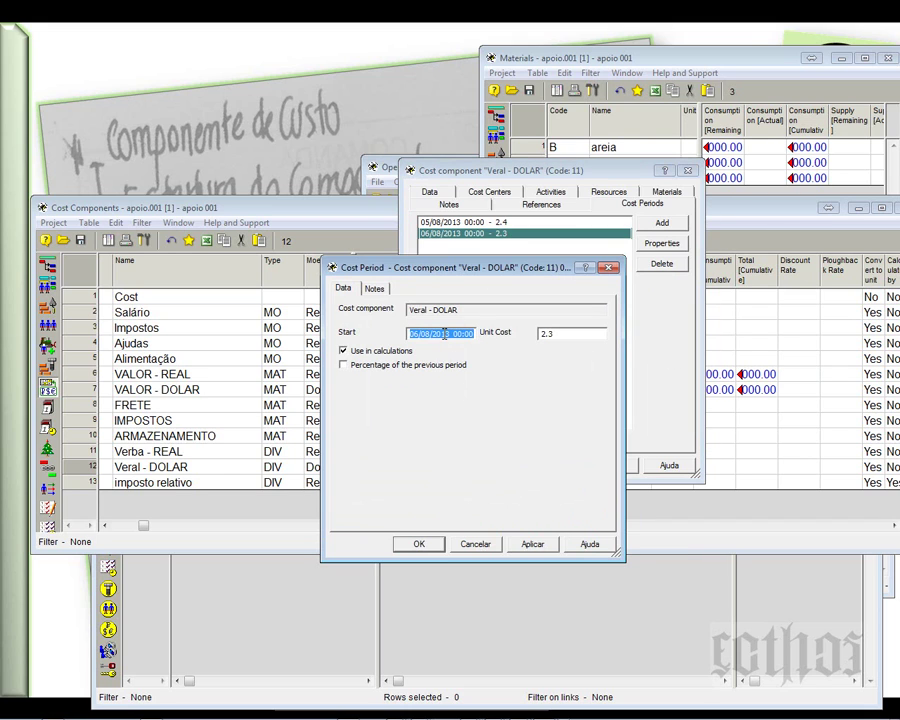
{"action": "left_click", "coordinate": [444, 334]}
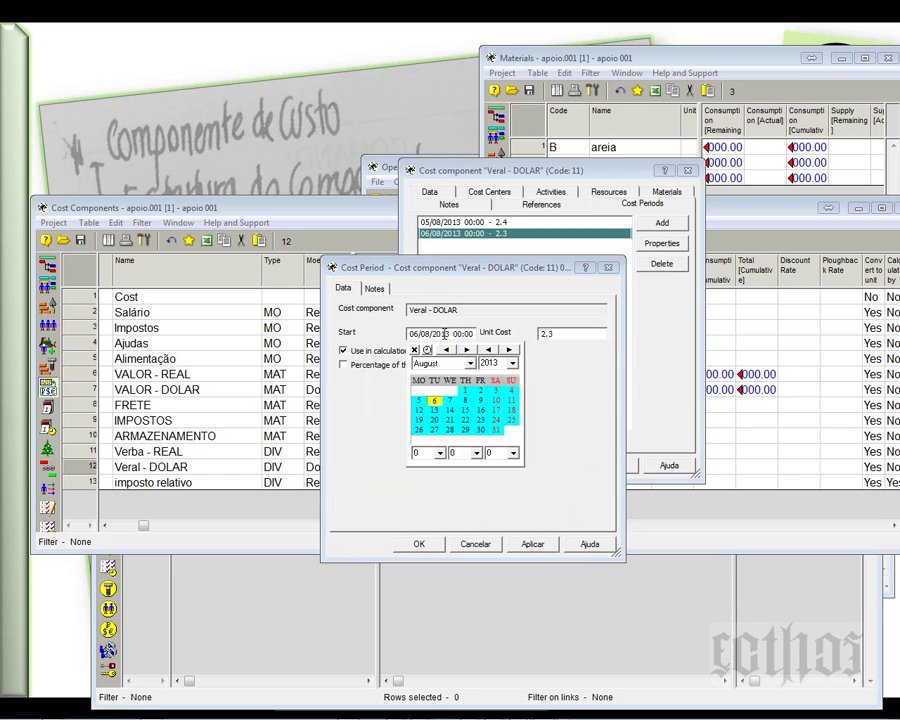
{"action": "left_click", "coordinate": [420, 412]}
{"action": "double_click", "coordinate": [551, 333]}
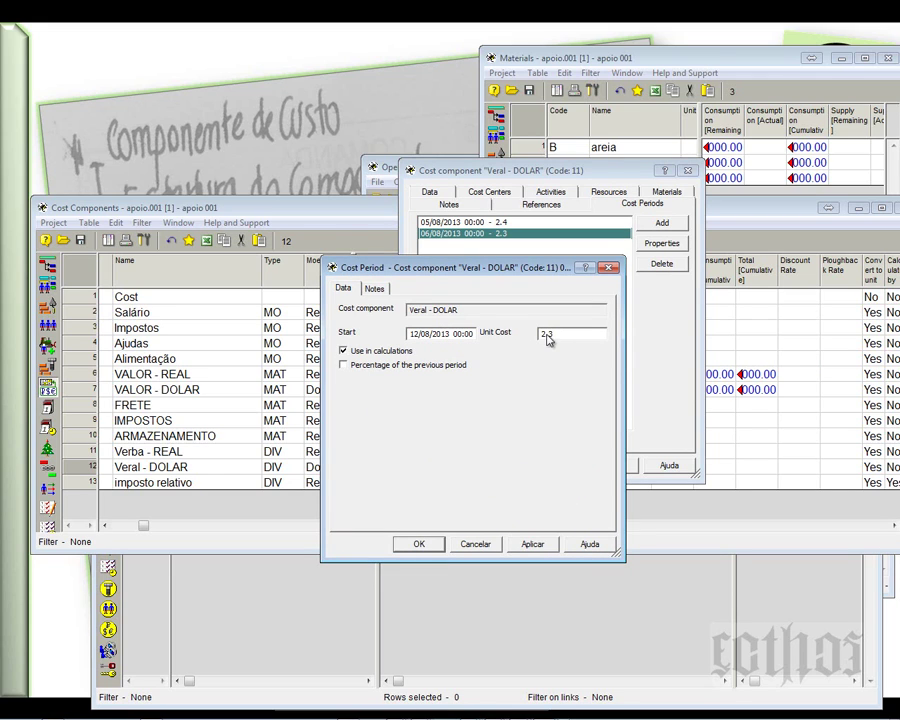
{"action": "type", "text": "2.8"}
{"action": "type", "text": "42"}
{"action": "left_click", "coordinate": [441, 543]}
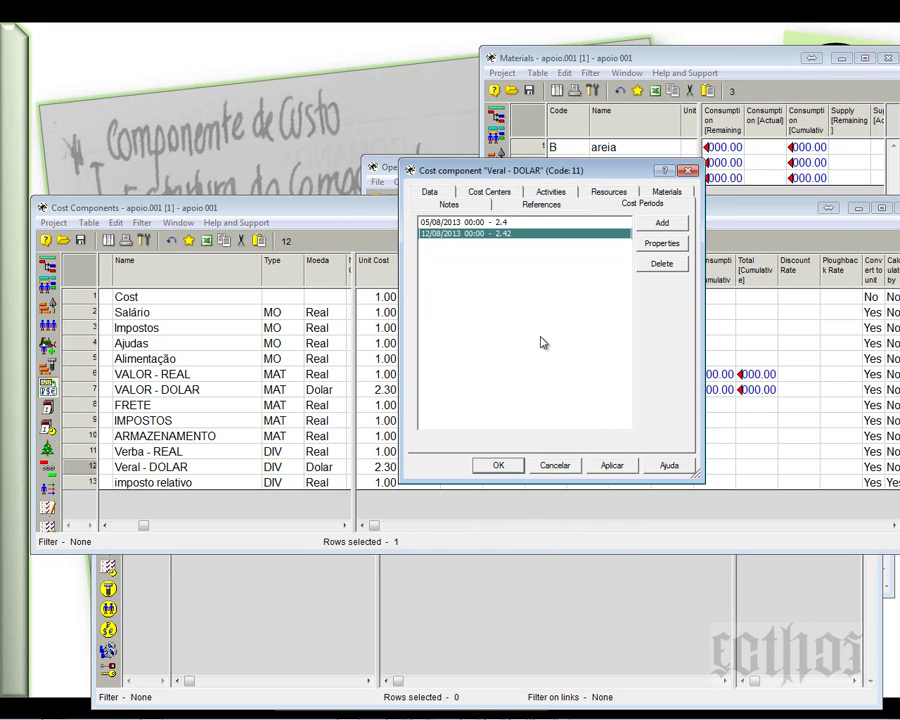
{"action": "left_click", "coordinate": [688, 171]}
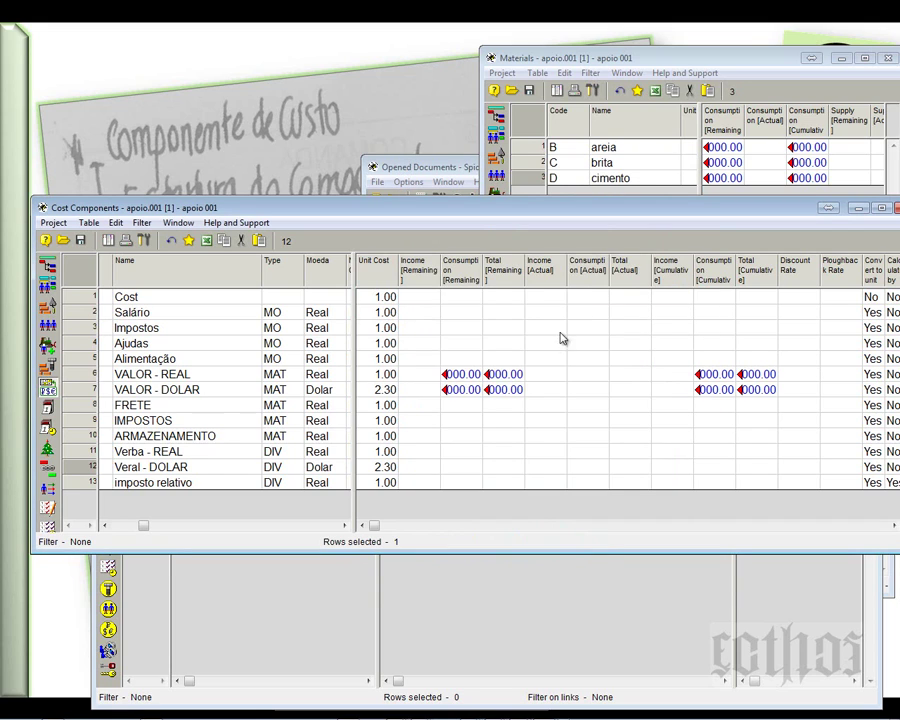
- Review the MO components from Salário to Alimentação, the MAT components from VALOR - REAL to ARMAZENAMENTO, and VALOR - DOLAR's unit cost
{"action": "left_click", "coordinate": [79, 392]}
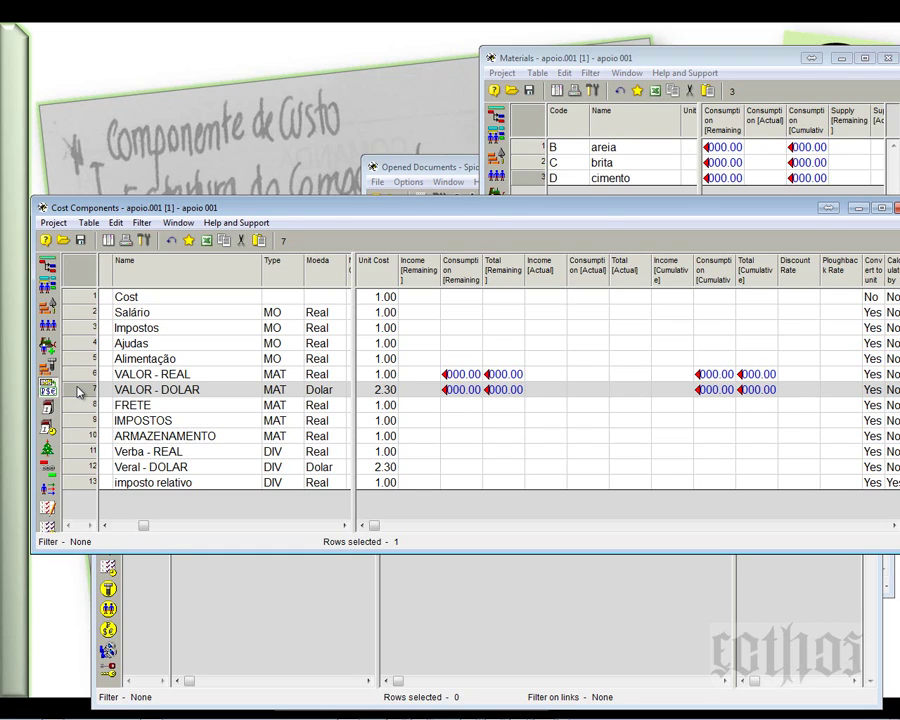
{"action": "left_click", "coordinate": [221, 301]}
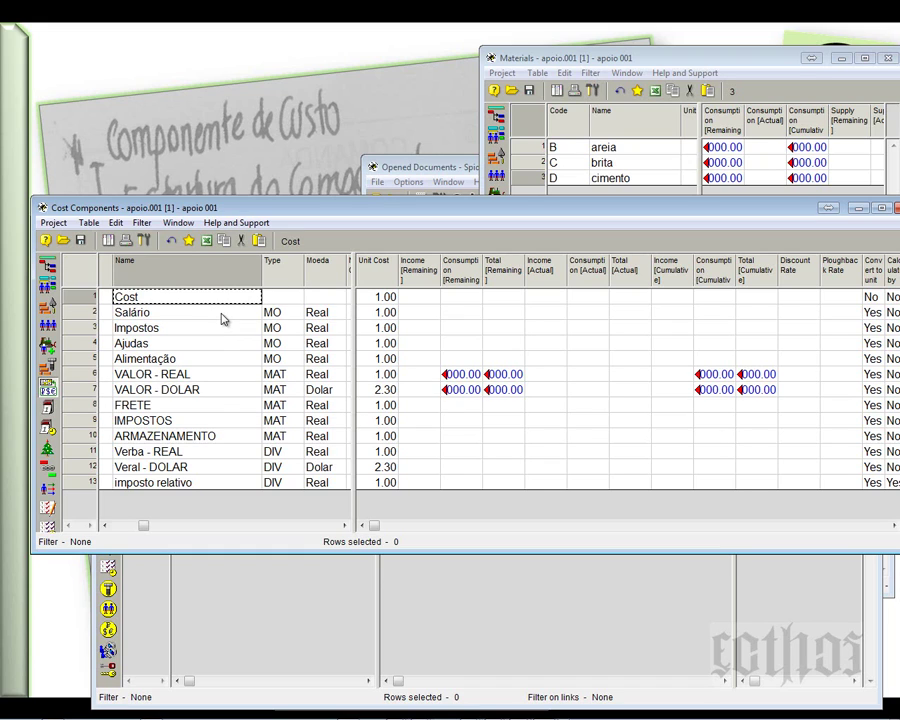
{"action": "left_click", "coordinate": [215, 313]}
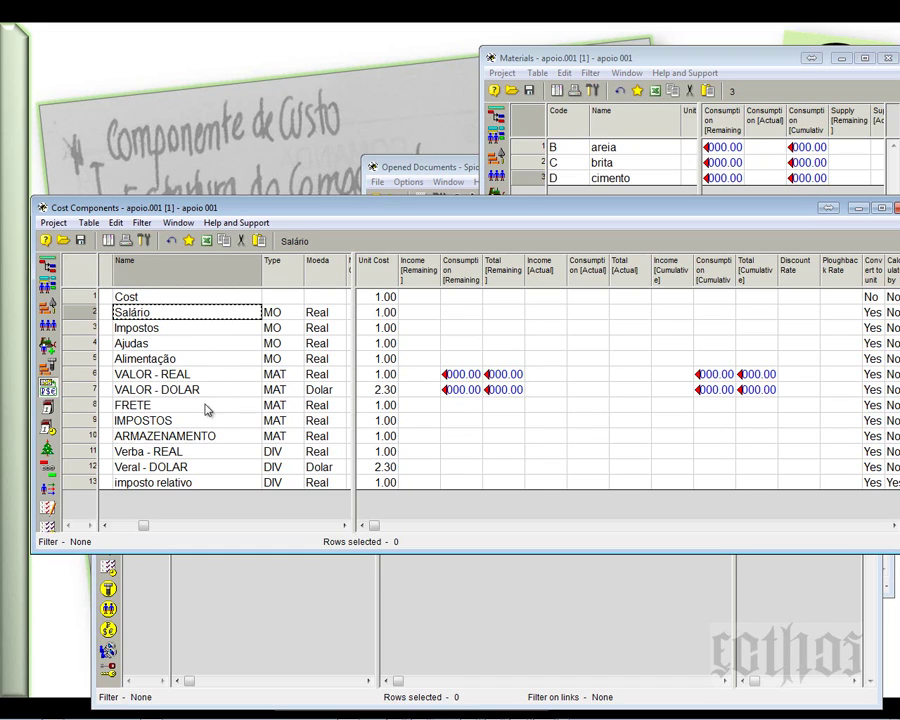
{"action": "left_click", "coordinate": [285, 360], "text": "shift"}
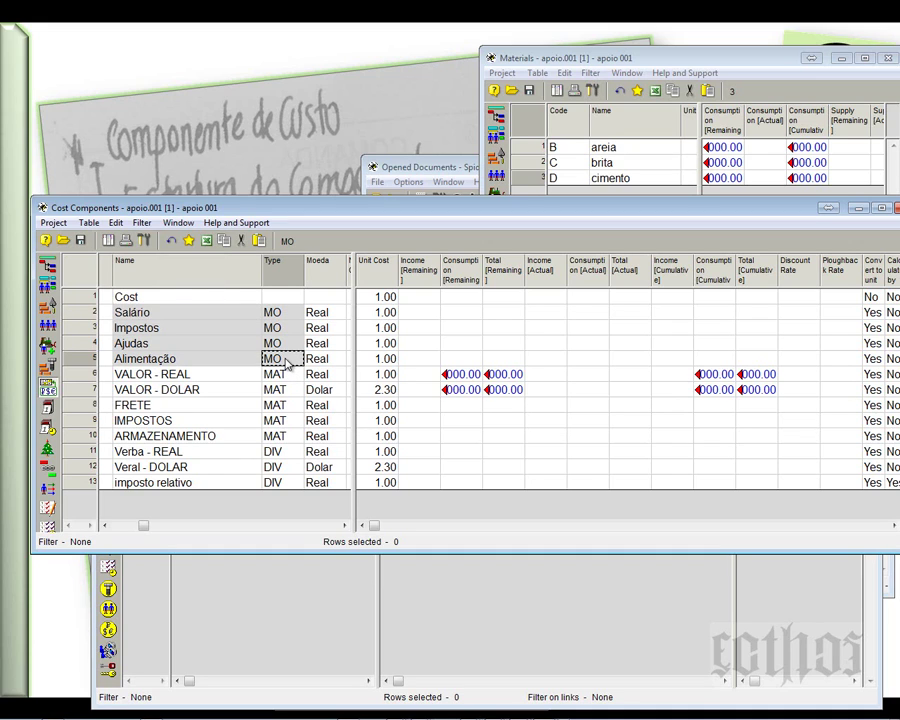
{"action": "left_click", "coordinate": [236, 377]}
{"action": "left_click", "coordinate": [227, 441], "text": "shift"}
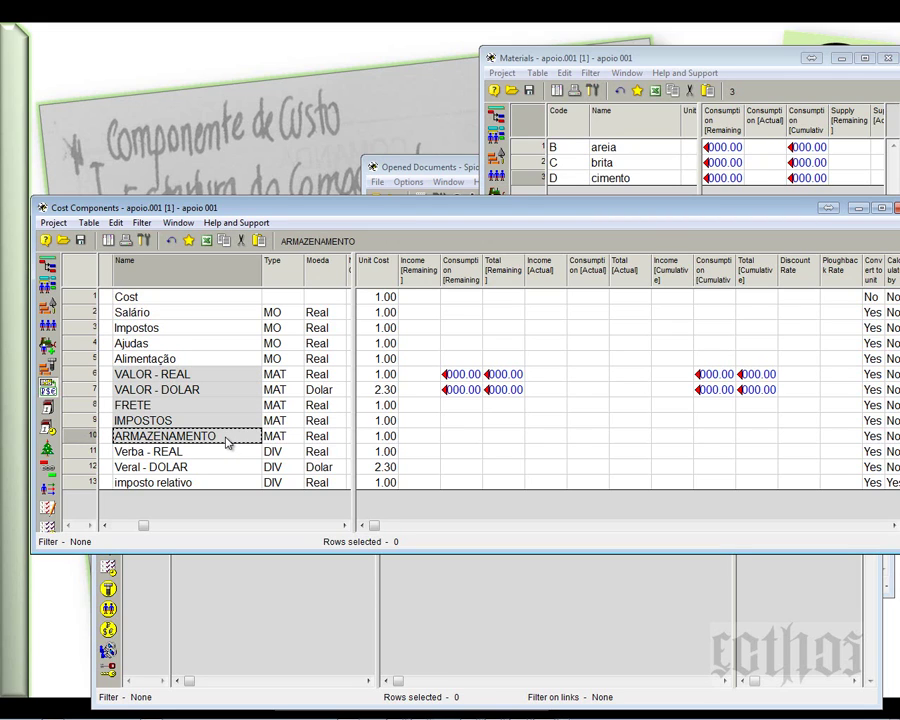
{"action": "left_click", "coordinate": [372, 408]}
{"action": "left_click", "coordinate": [387, 393]}
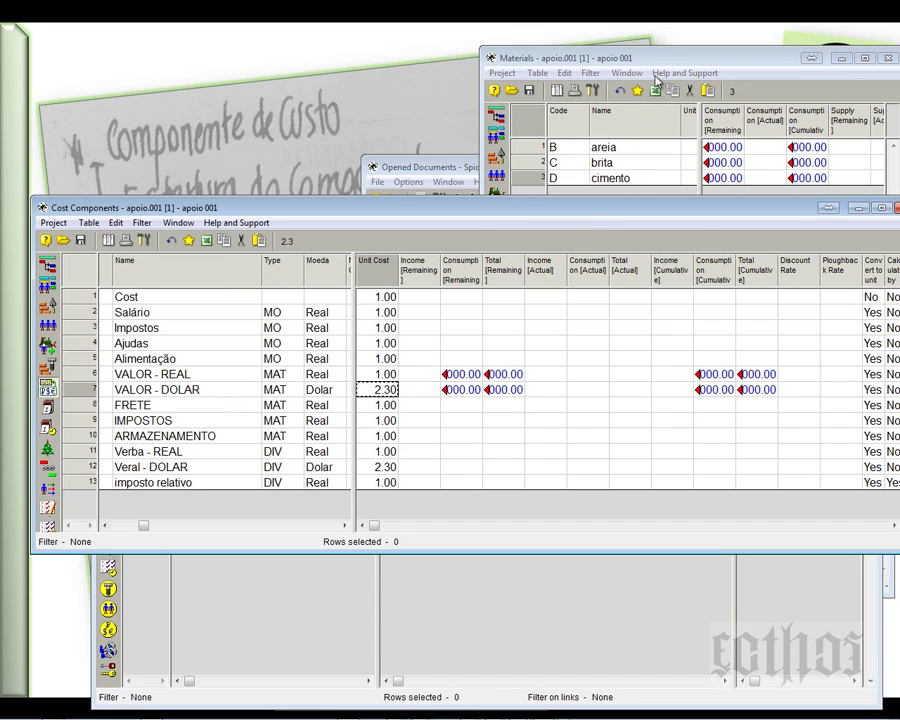
- Bring the Opened Documents window forward and create a new project named cod001
{"action": "left_click_drag", "start_coordinate": [645, 60], "coordinate": [341, 127]}
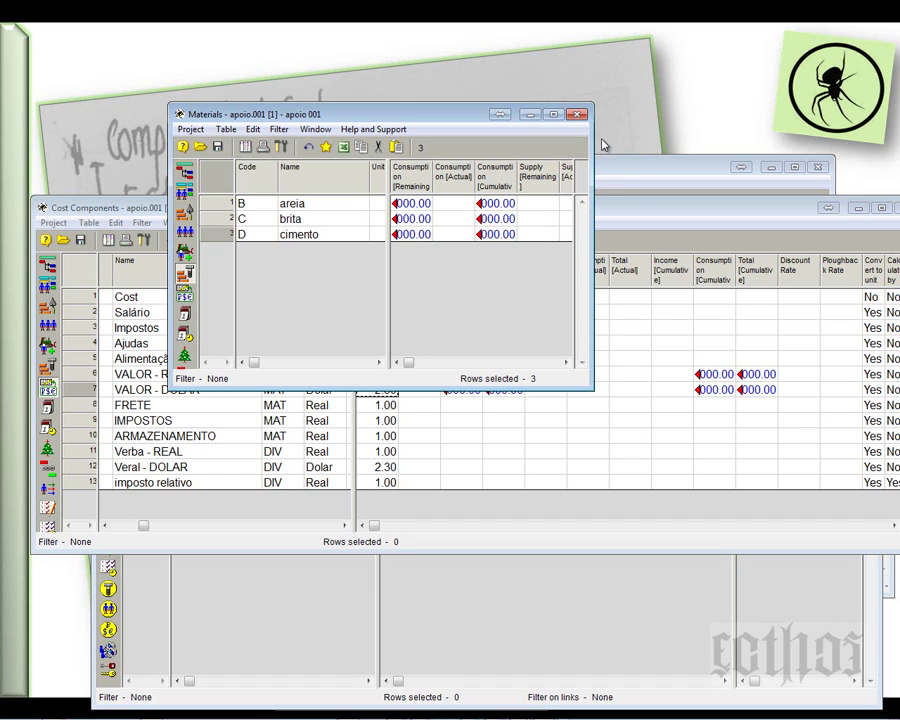
{"action": "left_click_drag", "start_coordinate": [634, 167], "coordinate": [586, 124]}
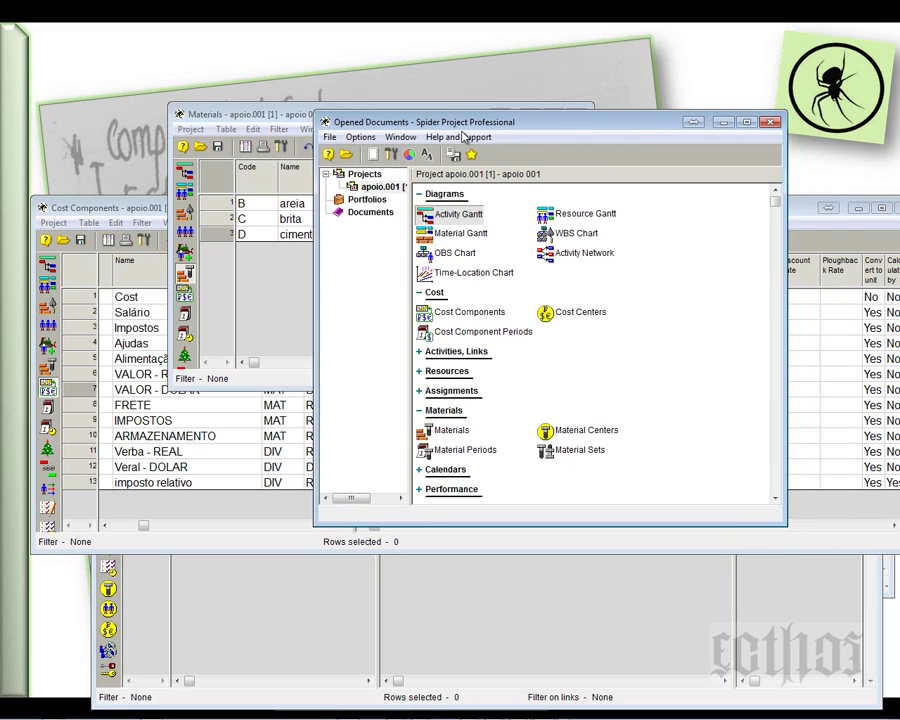
{"action": "left_click", "coordinate": [329, 137]}
{"action": "mouse_move", "coordinate": [333, 160]}
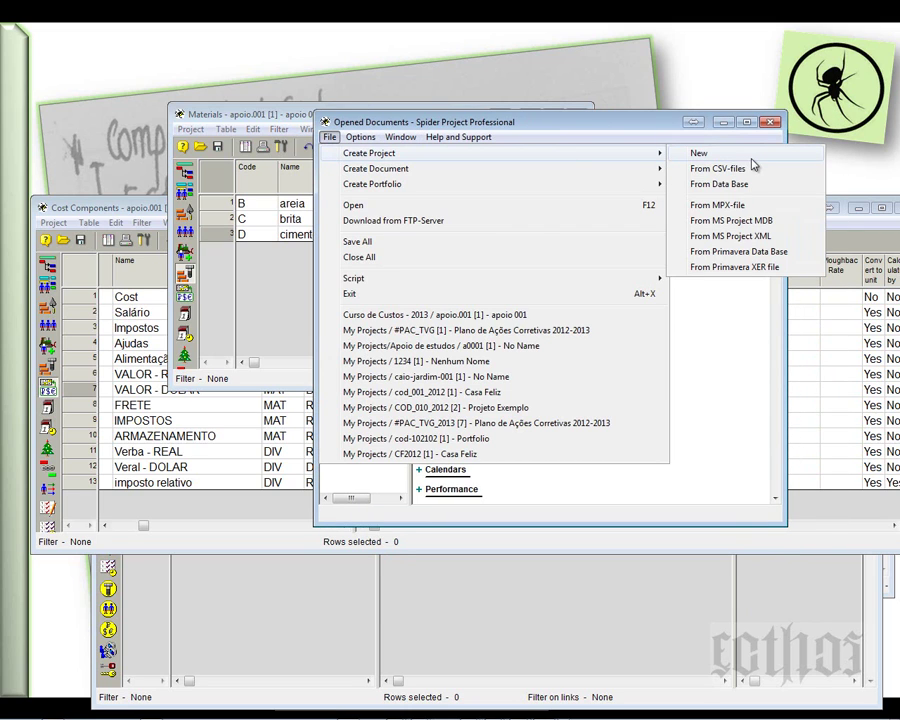
{"action": "left_click", "coordinate": [705, 153]}
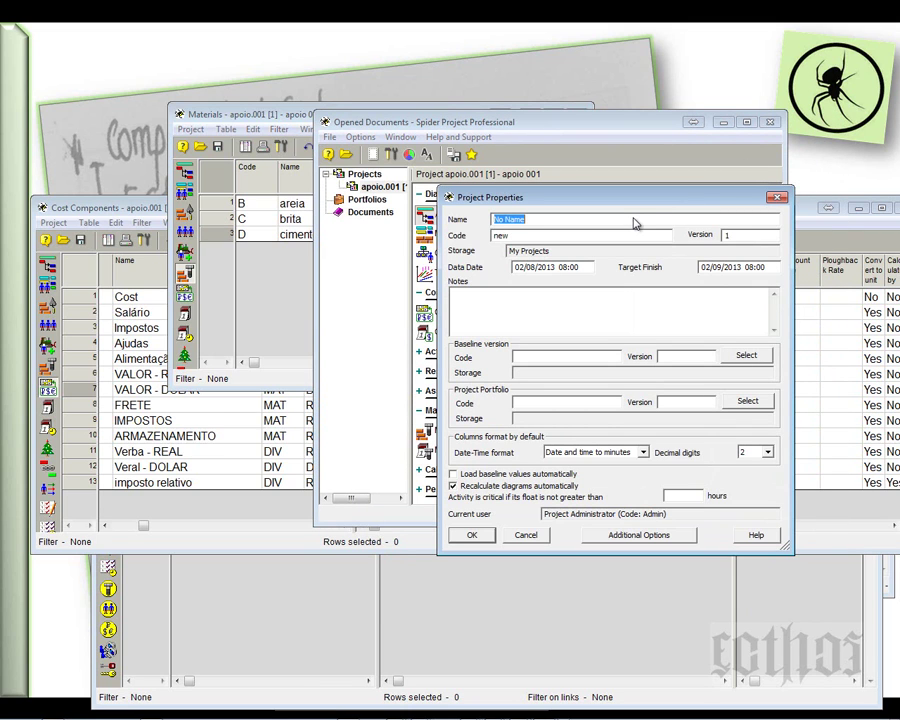
{"action": "type", "text": "cod001"}
{"action": "left_click", "coordinate": [472, 536]}
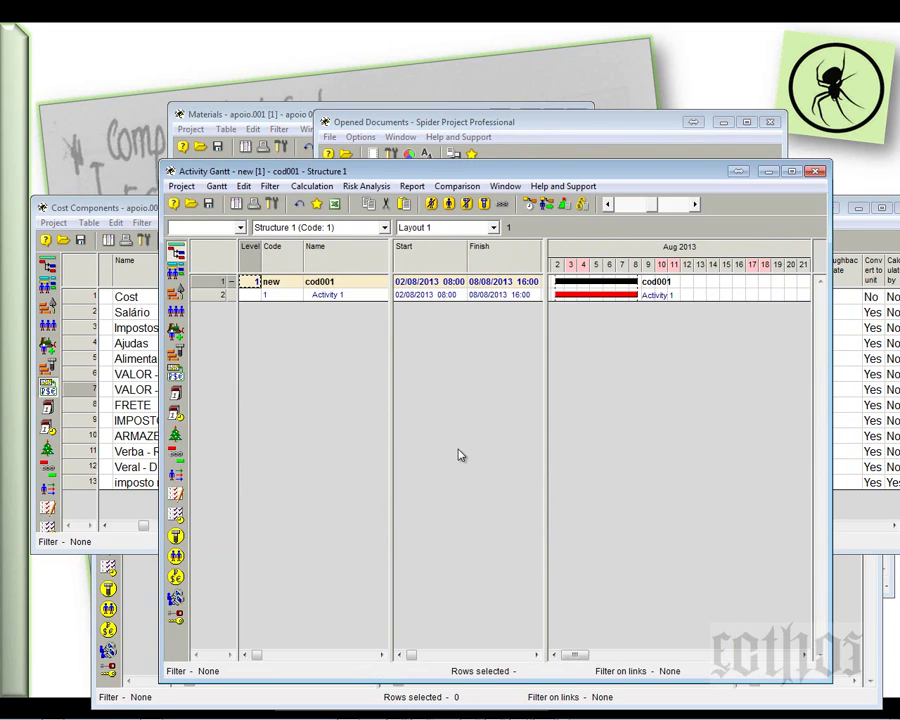
- Maximize the new project's Activity Gantt and add two more activities below Activity 1
{"action": "left_click", "coordinate": [795, 173]}
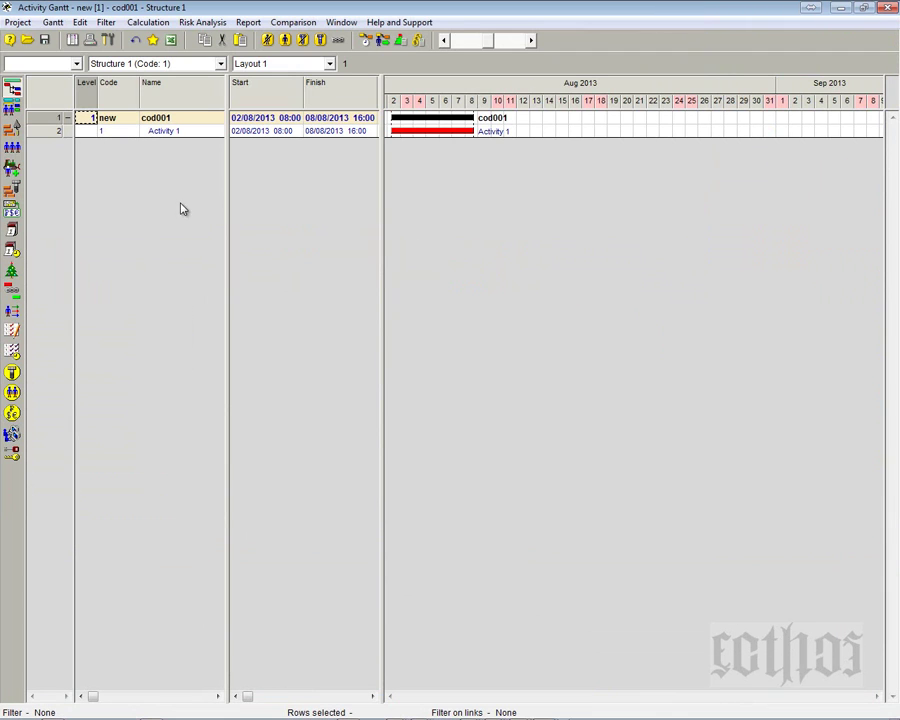
{"action": "left_click", "coordinate": [56, 133]}
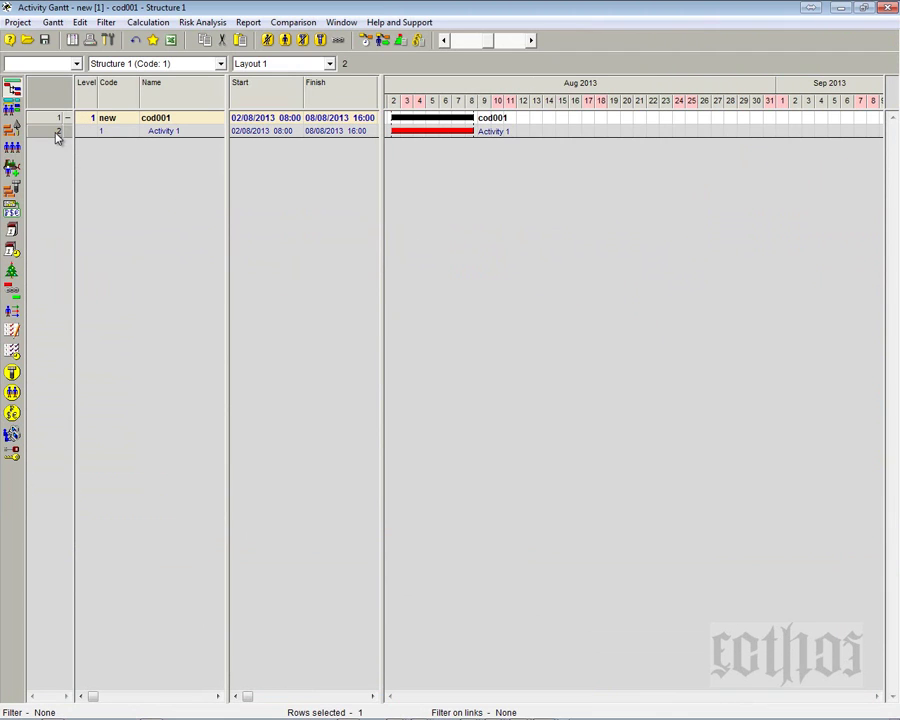
{"action": "key", "text": "Insert"}
{"action": "key", "text": "Insert"}
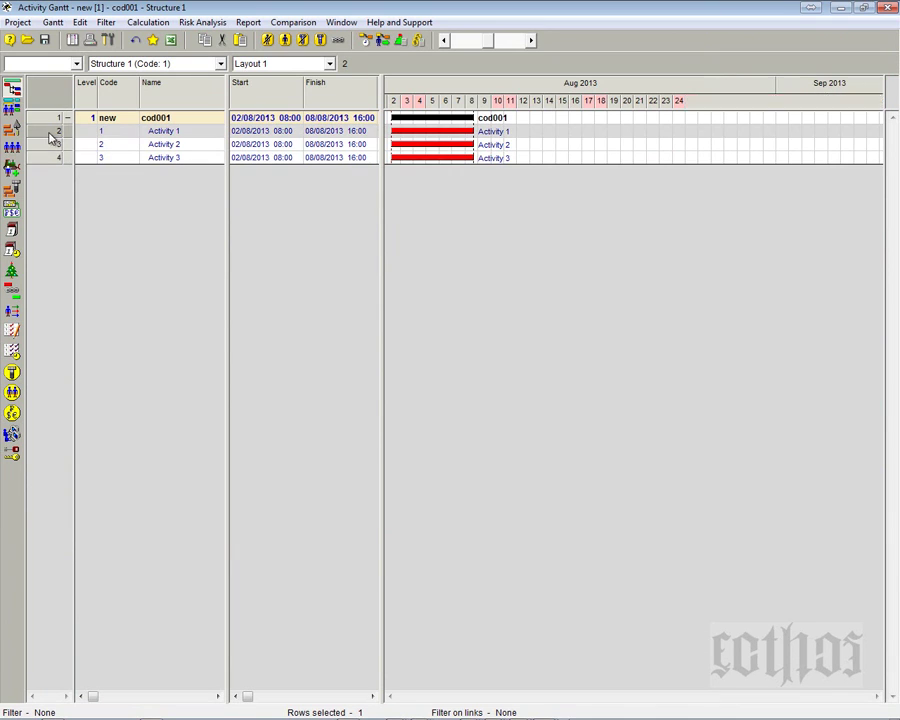
- Link Activity 1, Activity 2 and Activity 3 in sequence
{"action": "left_click_drag", "start_coordinate": [52, 134], "coordinate": [44, 160]}
{"action": "right_click", "coordinate": [44, 161]}
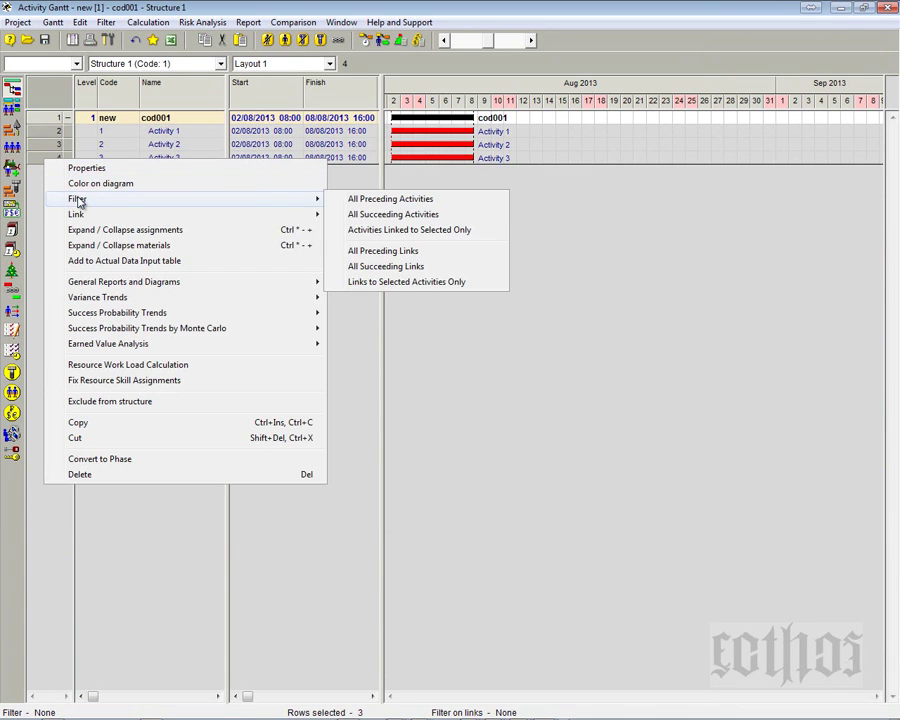
{"action": "mouse_move", "coordinate": [110, 216]}
{"action": "left_click", "coordinate": [347, 217]}
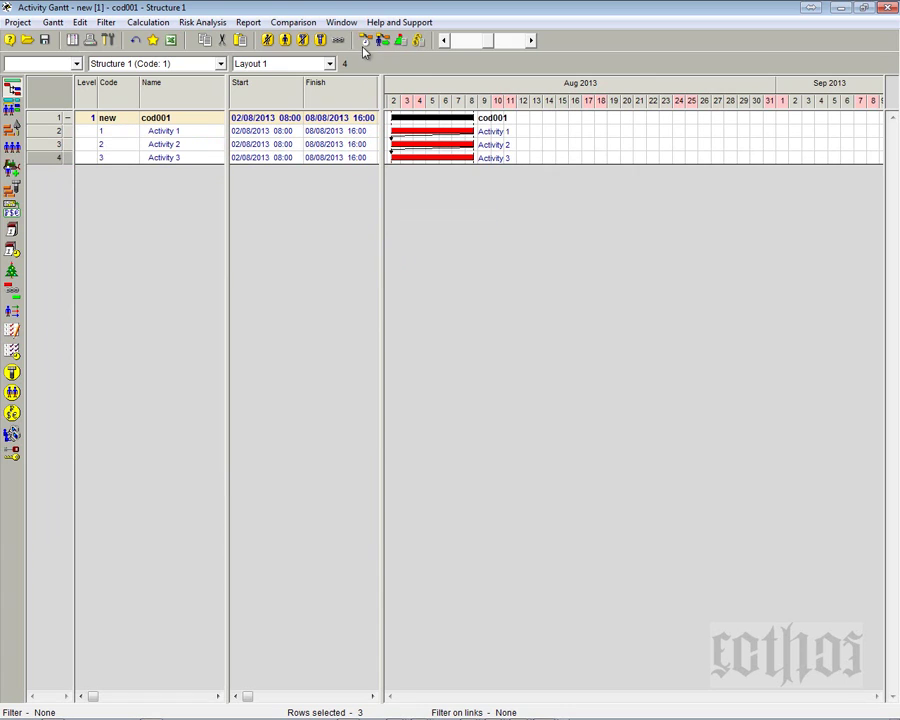
- Run the schedule calculation for project cod001 and close the scheduling report
{"action": "left_click", "coordinate": [362, 42]}
{"action": "key", "text": "Return"}
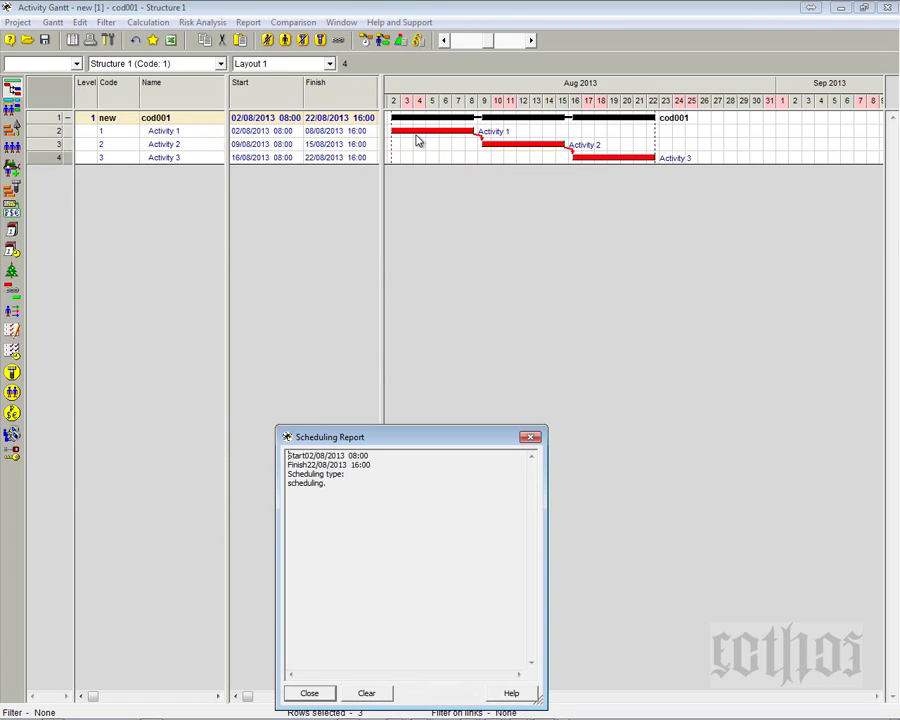
{"action": "left_click", "coordinate": [531, 438]}
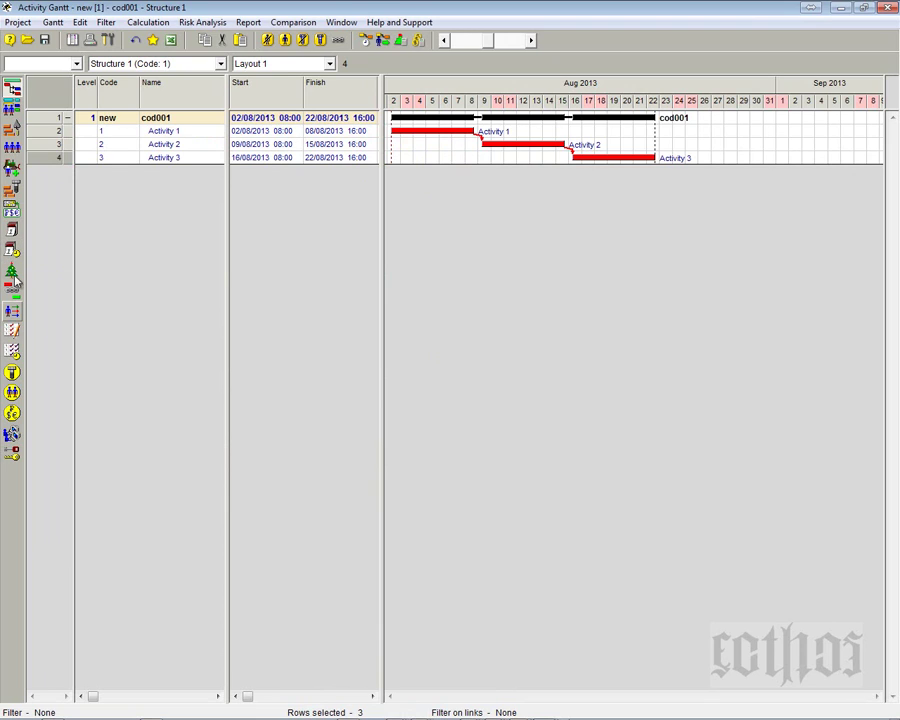
- Open the project's cost components table and add three new cost components below Cost
{"action": "left_click", "coordinate": [11, 214]}
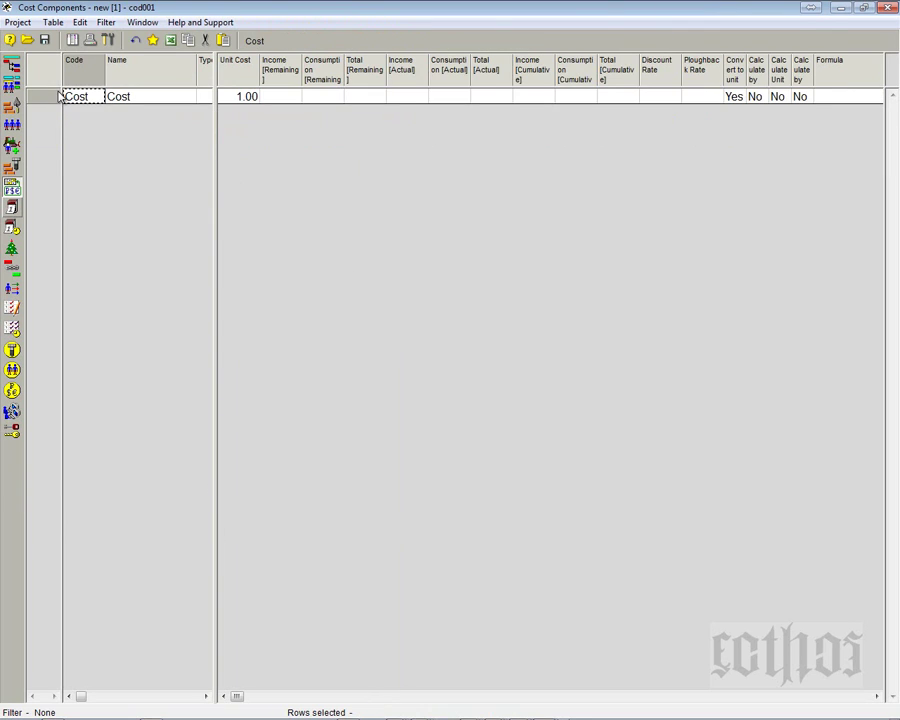
{"action": "left_click", "coordinate": [45, 102]}
{"action": "key", "text": "Insert"}
{"action": "key", "text": "Insert"}
{"action": "key", "text": "Insert"}
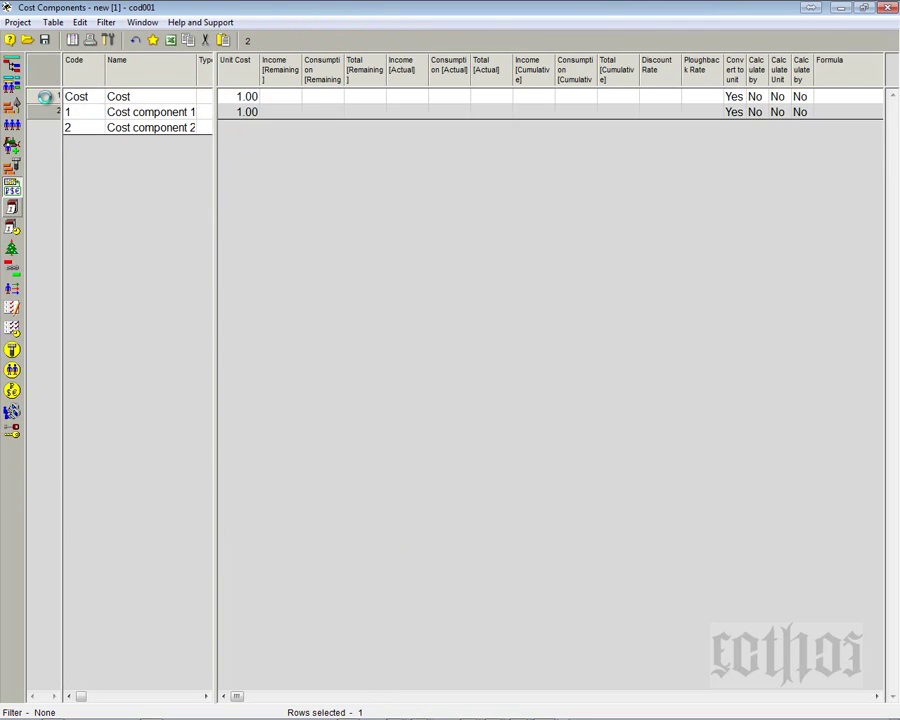
- Rename the three new cost components RH, MAT and FIN
{"action": "left_click", "coordinate": [162, 114]}
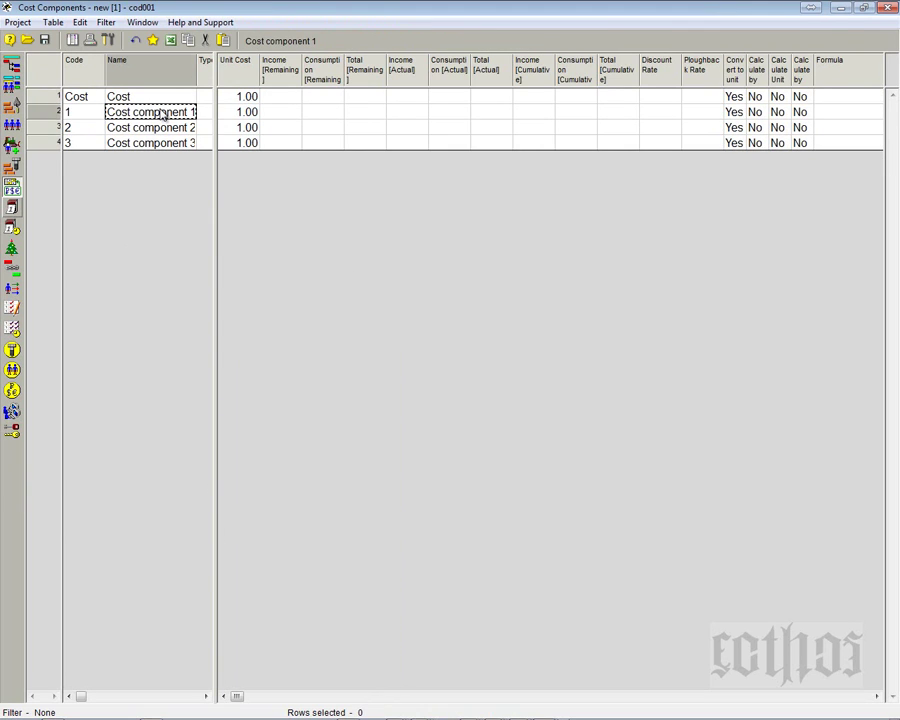
{"action": "type", "text": "RH"}
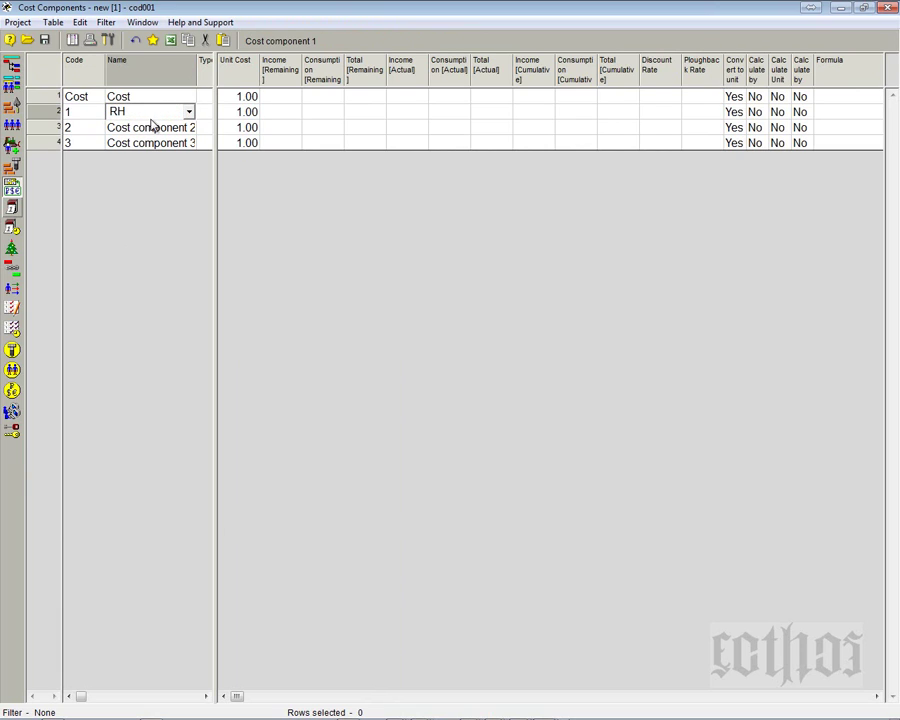
{"action": "left_click", "coordinate": [150, 128]}
{"action": "type", "text": "MAT"}
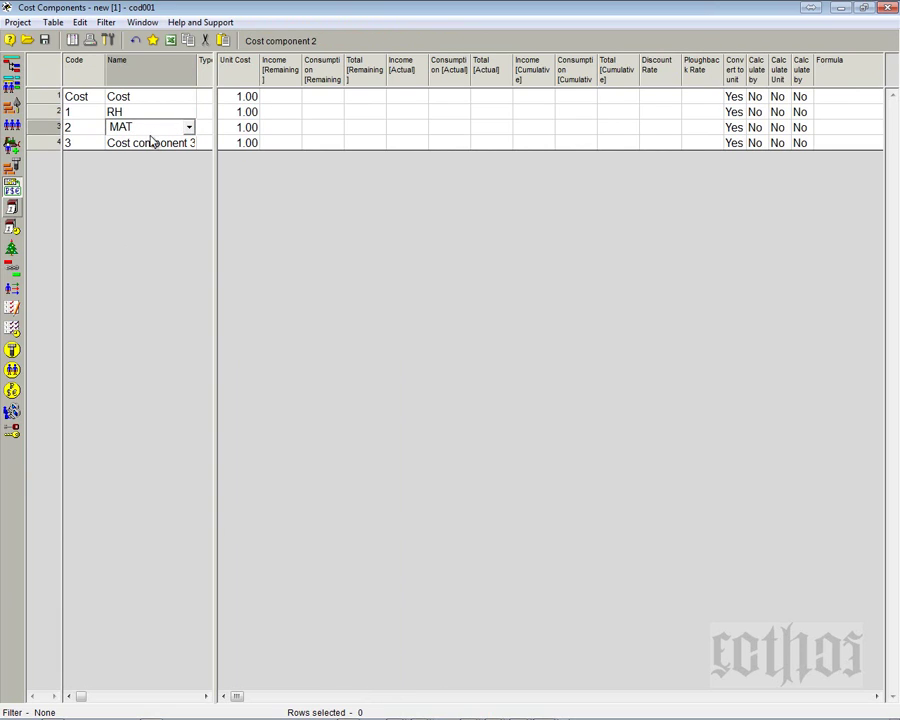
{"action": "left_click", "coordinate": [152, 145]}
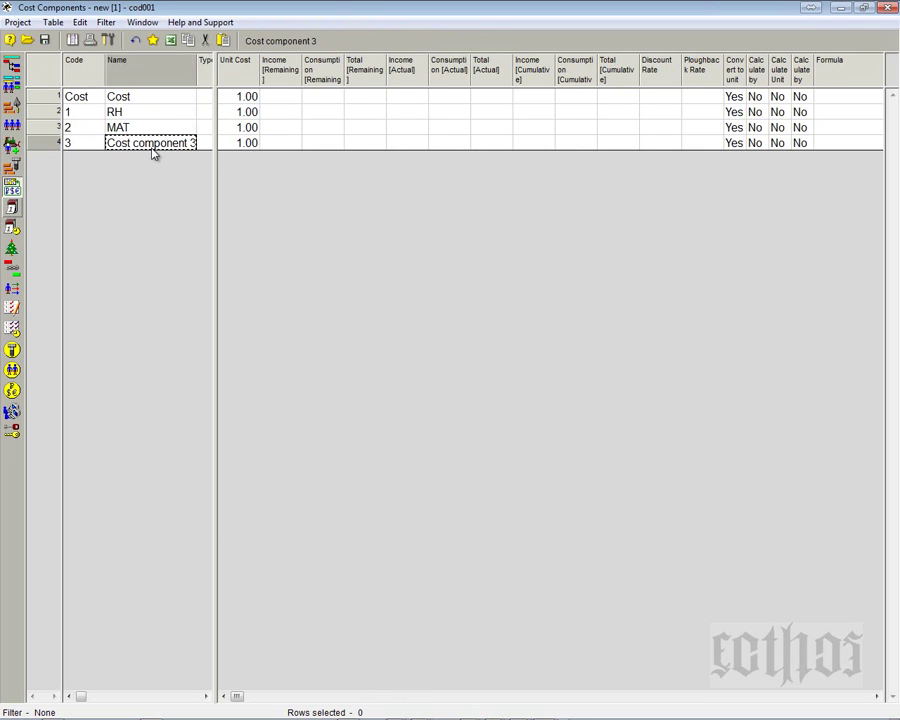
{"action": "type", "text": "FIN"}
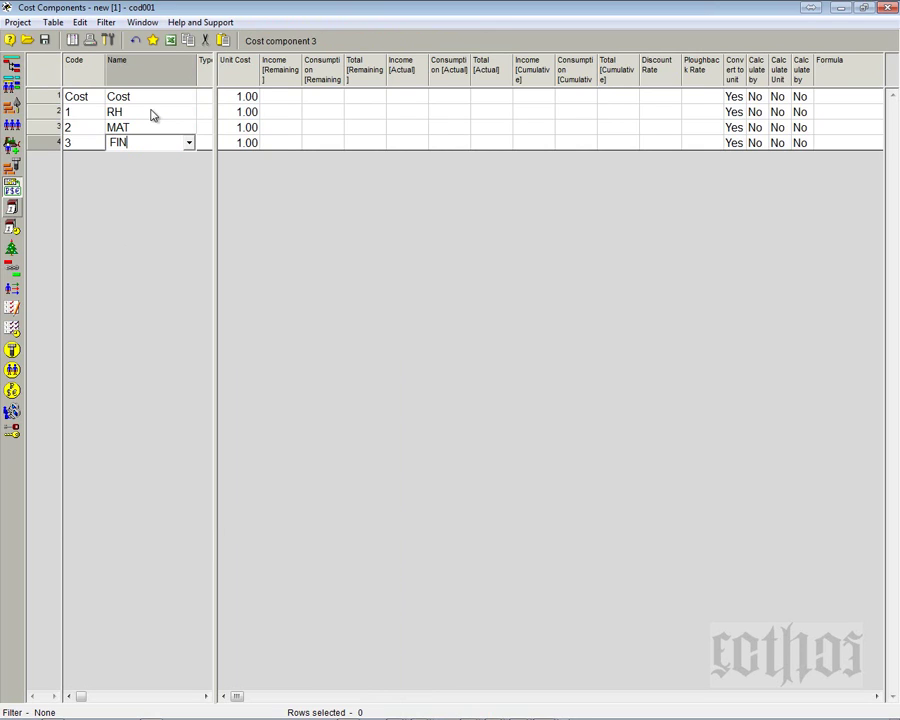
{"action": "left_click", "coordinate": [152, 115]}
- Review the unit costs of RH, MAT and FIN, widening the table to show the Type column
{"action": "left_click", "coordinate": [236, 114]}
{"action": "left_click", "coordinate": [239, 128]}
{"action": "left_click", "coordinate": [238, 145]}
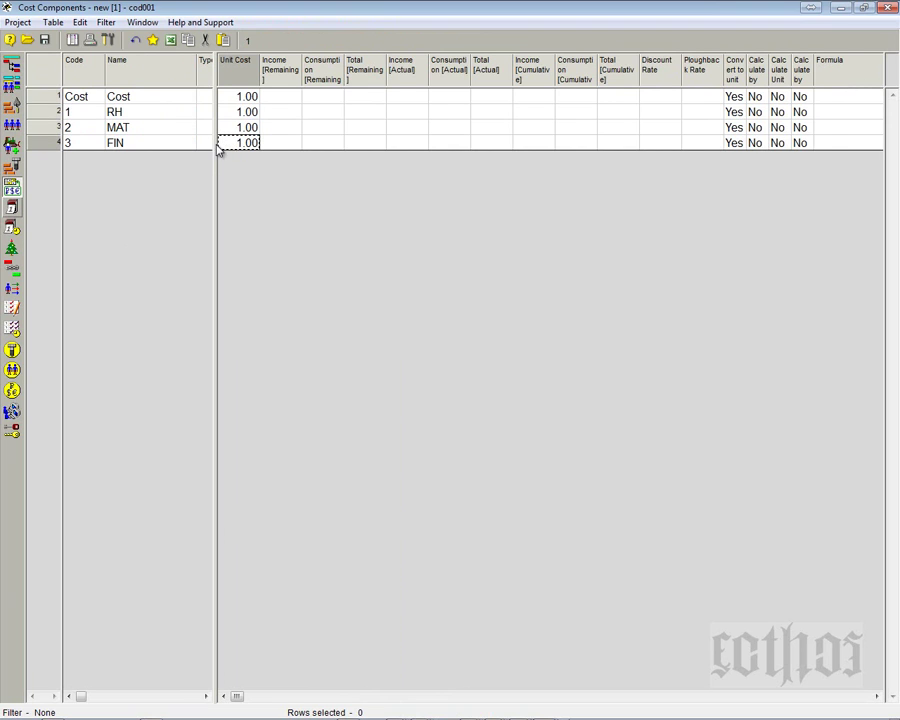
{"action": "left_click_drag", "start_coordinate": [215, 148], "coordinate": [270, 145]}
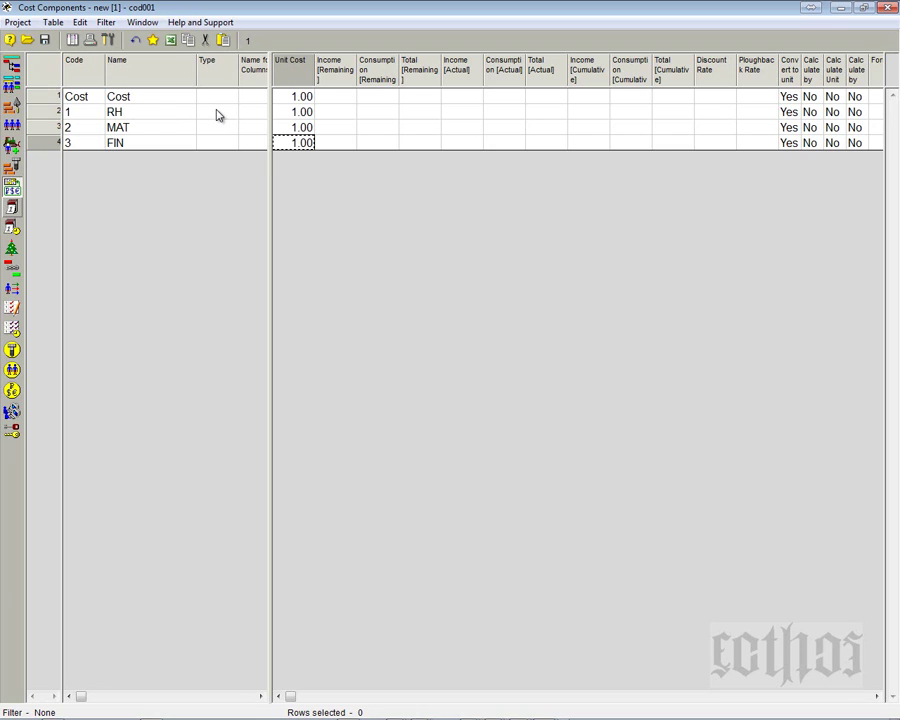
{"action": "left_click", "coordinate": [301, 112]}
{"action": "left_click", "coordinate": [304, 128]}
{"action": "left_click", "coordinate": [305, 143]}
- Insert a cost component below MAT and name it MAT - IMPORTADO
{"action": "left_click", "coordinate": [53, 128]}
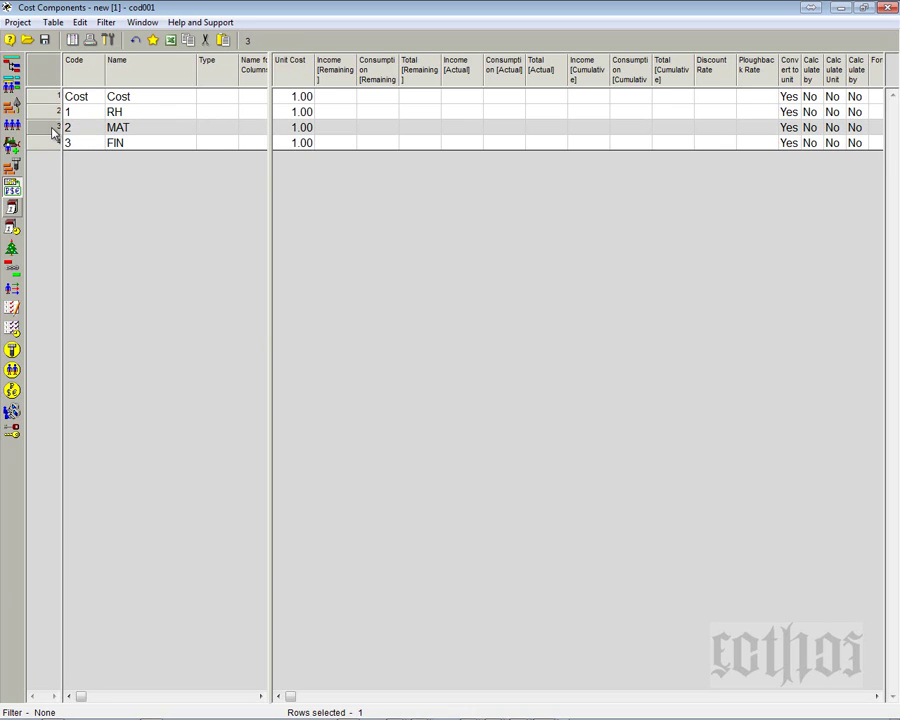
{"action": "key", "text": "Insert"}
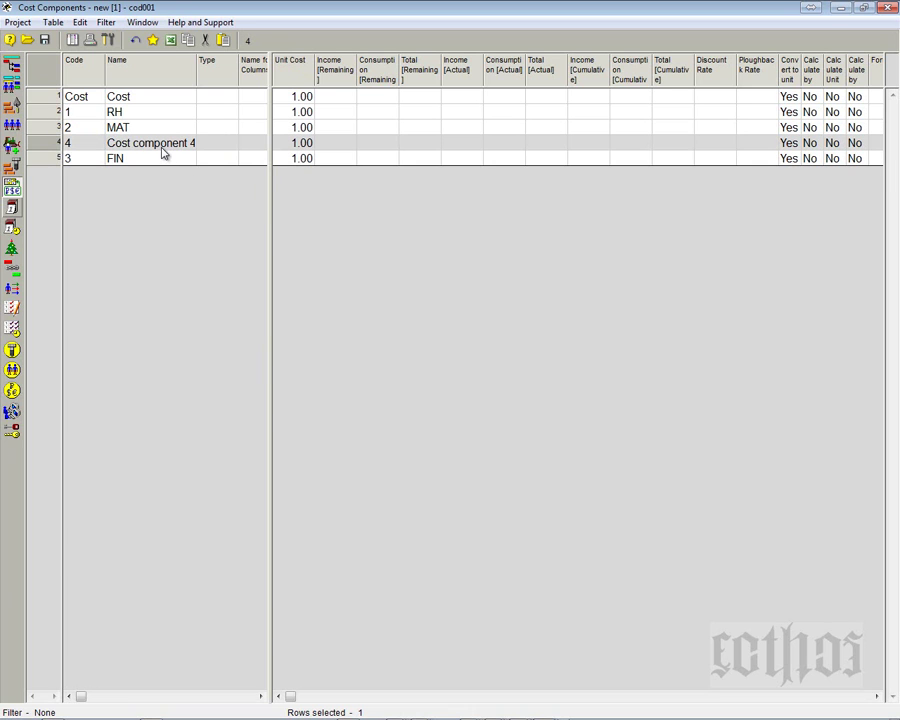
{"action": "left_click", "coordinate": [163, 150]}
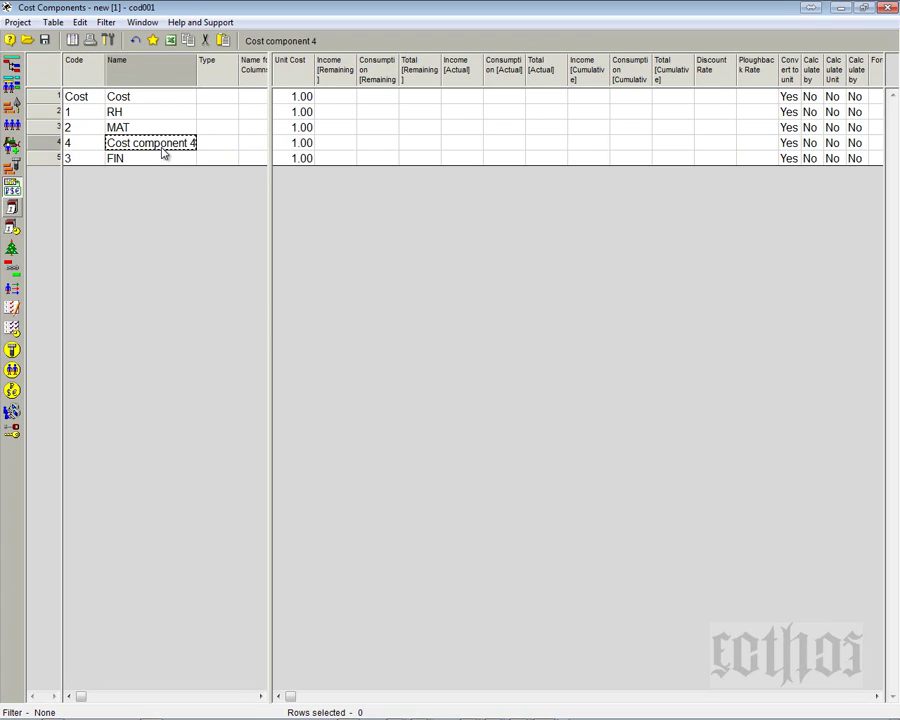
{"action": "type", "text": "mat"}
{"action": "key", "text": "BackSpace"}
{"action": "key", "text": "BackSpace"}
{"action": "key", "text": "BackSpace"}
{"action": "type", "text": "MAT - "}
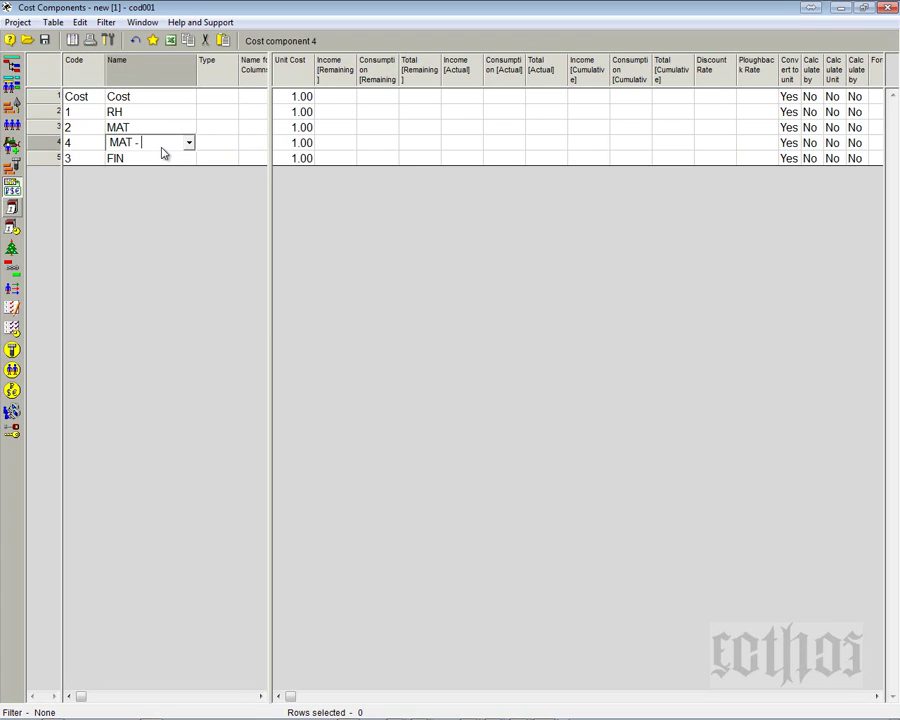
{"action": "type", "text": "IMPOSTTA"}
{"action": "key", "text": "BackSpace"}
{"action": "key", "text": "BackSpace"}
{"action": "key", "text": "BackSpace"}
{"action": "key", "text": "BackSpace"}
{"action": "type", "text": "RTADO"}
- Set the unit cost of MAT - IMPORTADO to 2.30
{"action": "left_click", "coordinate": [282, 146]}
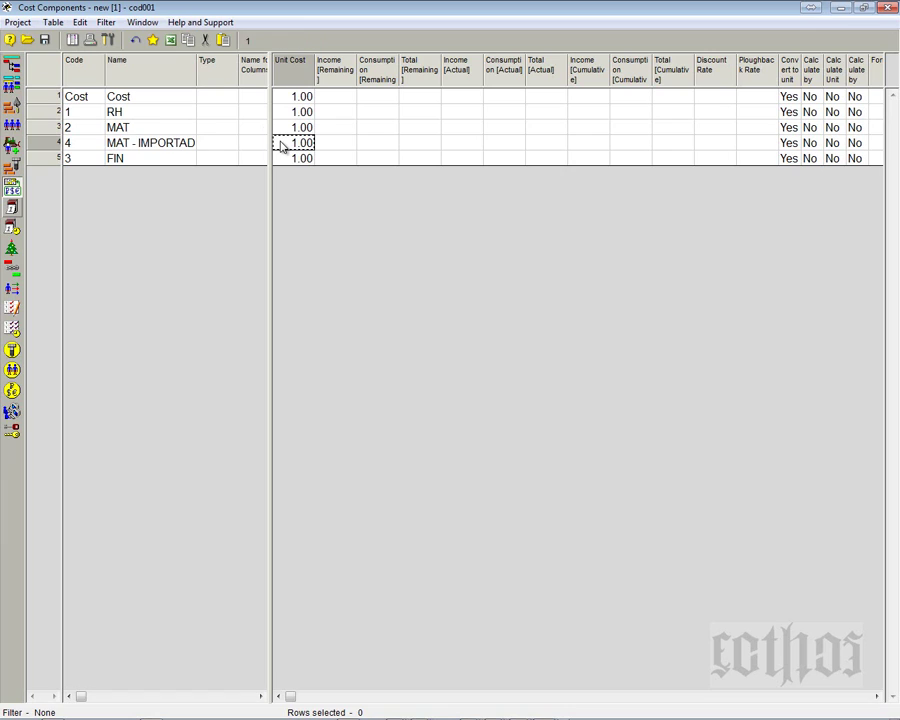
{"action": "type", "text": "2.30"}
{"action": "key", "text": "Return"}
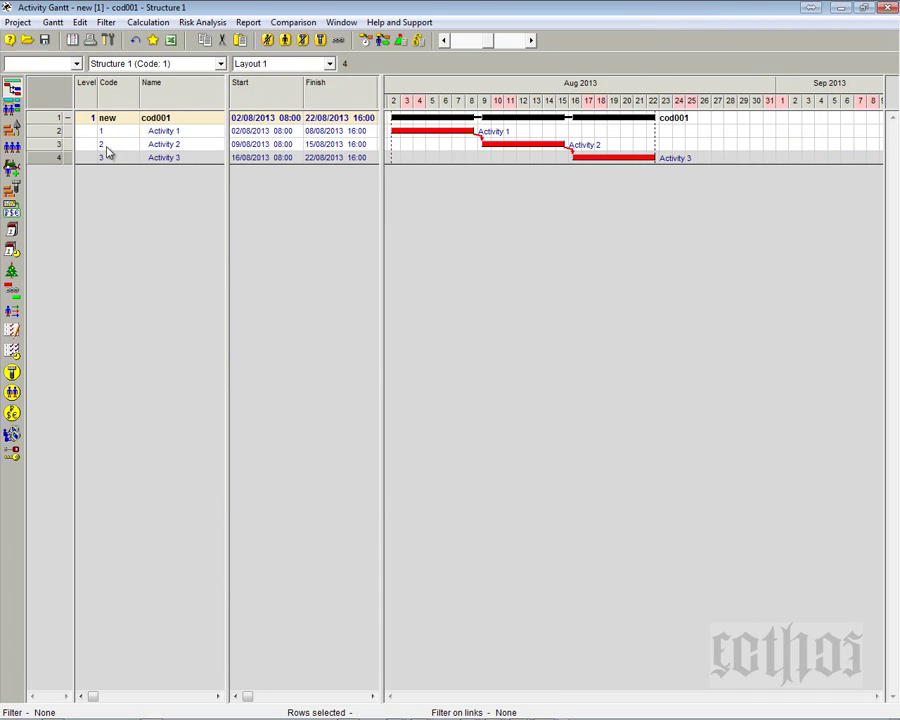
- Open Activity 1's properties and assign the cost components RH, MAT and FIN to it
{"action": "double_click", "coordinate": [38, 134]}
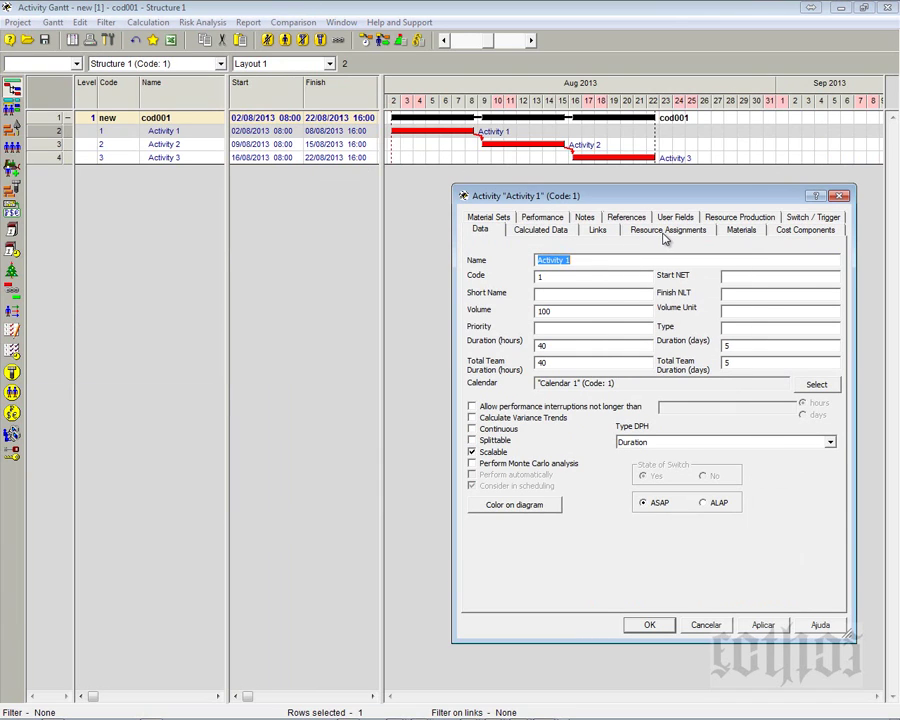
{"action": "left_click", "coordinate": [799, 234]}
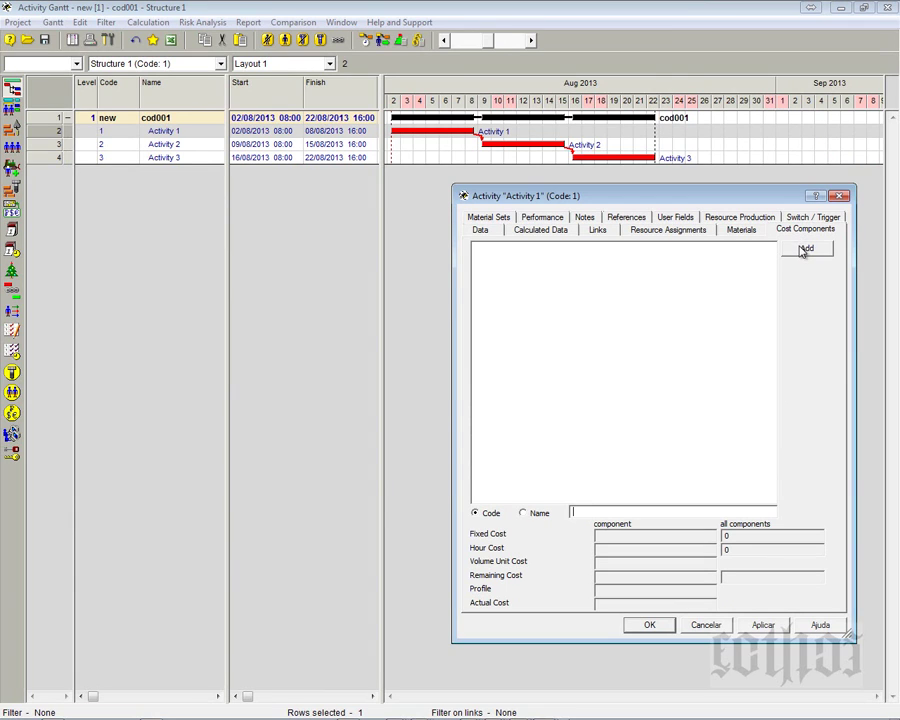
{"action": "left_click", "coordinate": [806, 248]}
{"action": "left_click", "coordinate": [343, 228]}
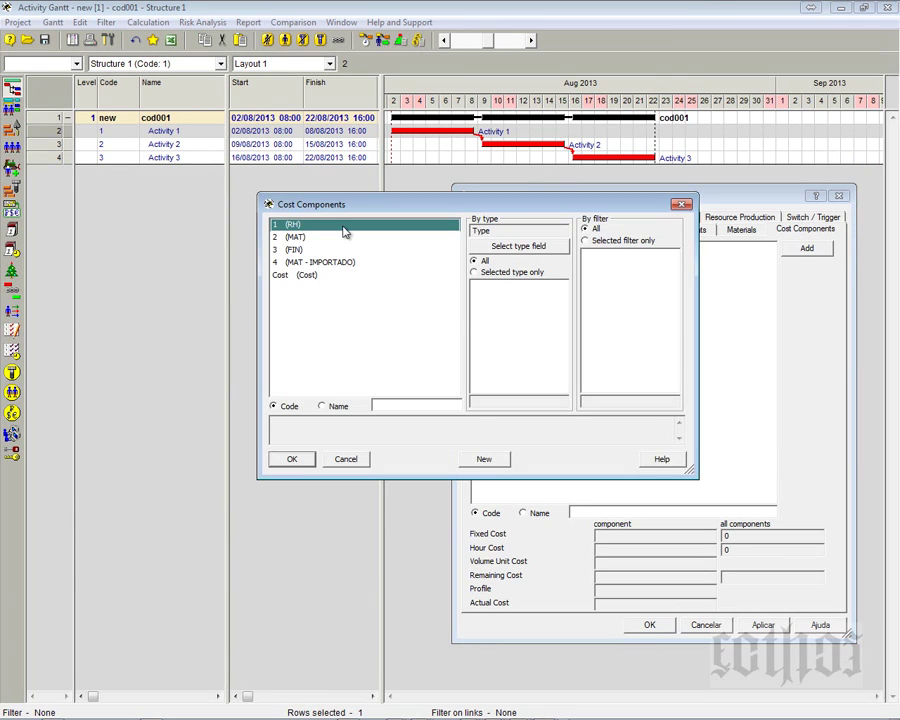
{"action": "left_click", "coordinate": [296, 238], "text": "ctrl"}
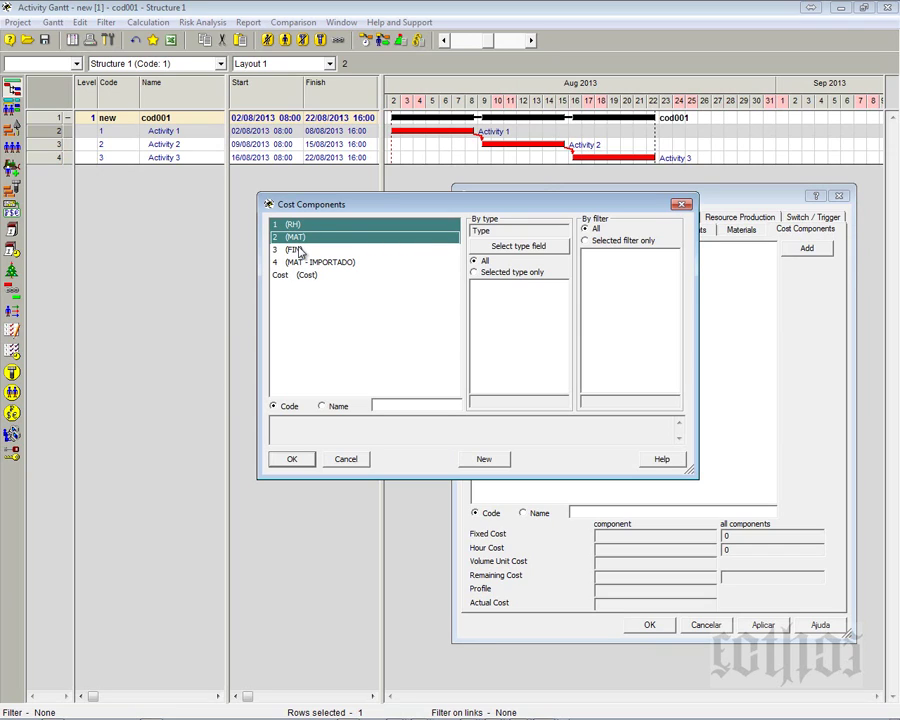
{"action": "left_click", "coordinate": [296, 250], "text": "ctrl"}
{"action": "left_click", "coordinate": [293, 459]}
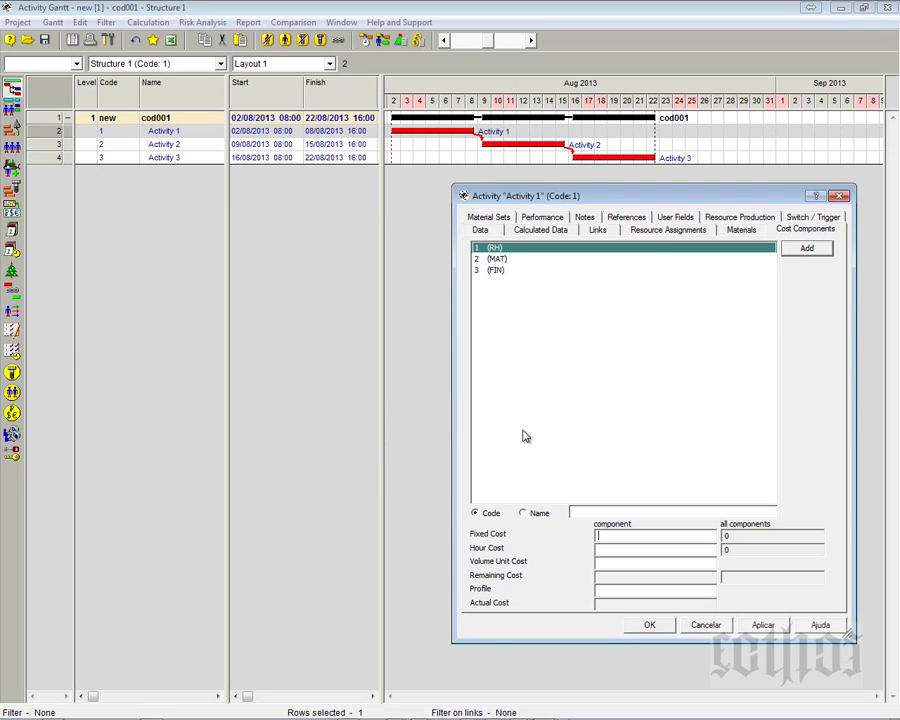
- Set Activity 1's RH hour cost to 10 and MAT volume unit cost to 1000, and apply the values
{"action": "left_click", "coordinate": [624, 539]}
{"action": "left_click", "coordinate": [622, 549]}
{"action": "left_click", "coordinate": [499, 260]}
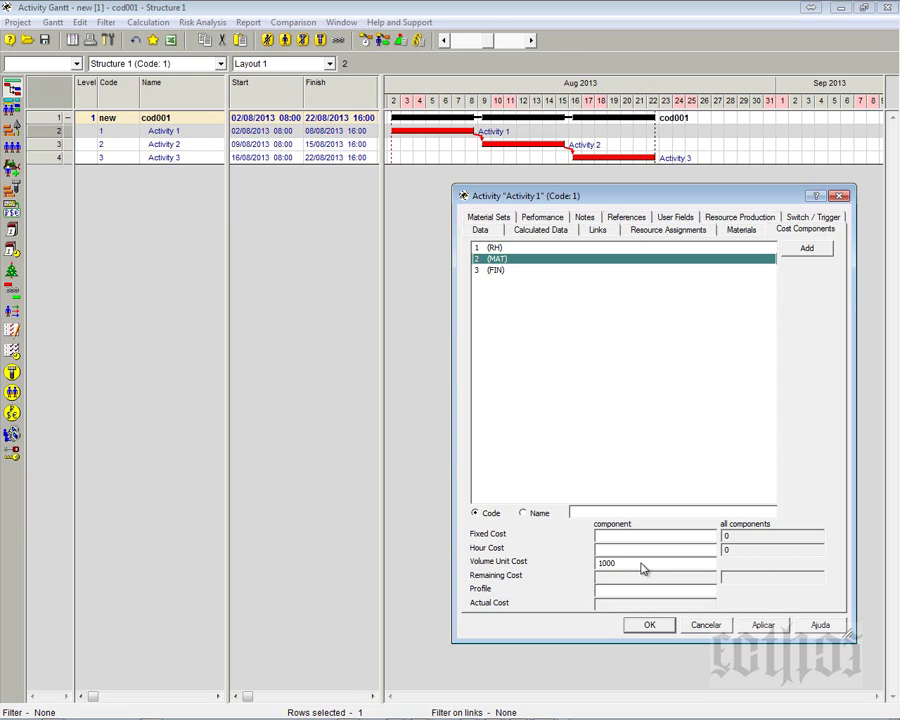
{"action": "left_click", "coordinate": [766, 626]}
- Review the cost fields of FIN, MAT and RH assigned to Activity 1
{"action": "left_click", "coordinate": [495, 271]}
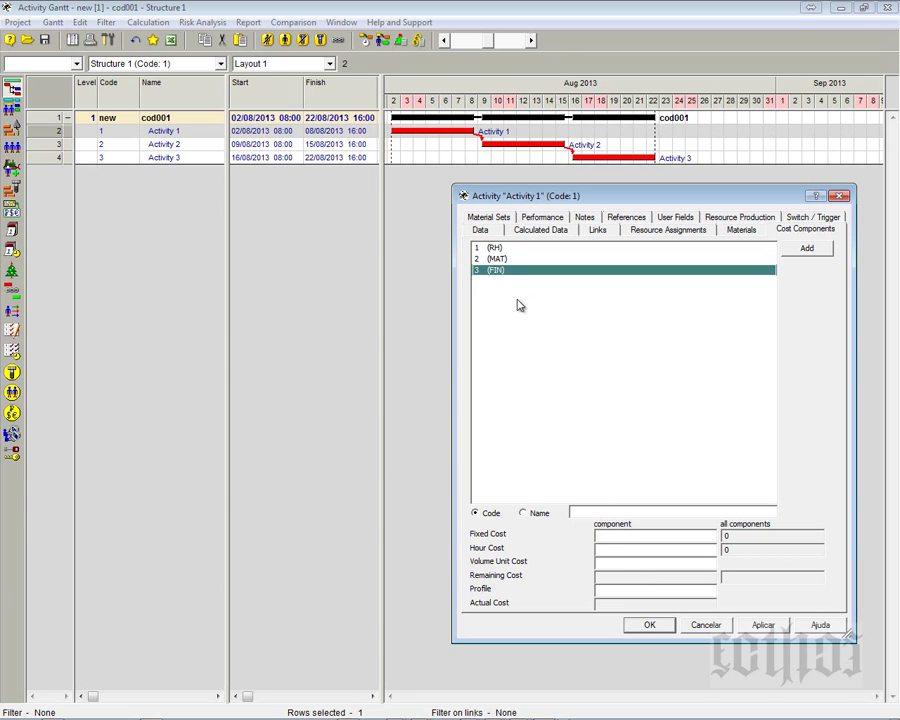
{"action": "left_click", "coordinate": [516, 260]}
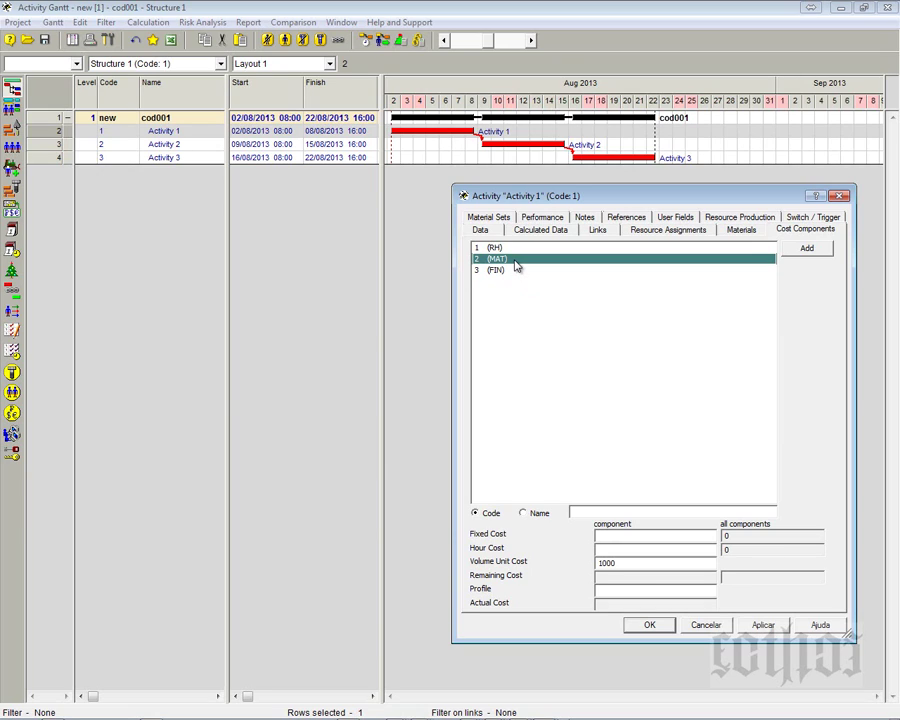
{"action": "left_click", "coordinate": [630, 567]}
{"action": "left_click", "coordinate": [506, 250]}
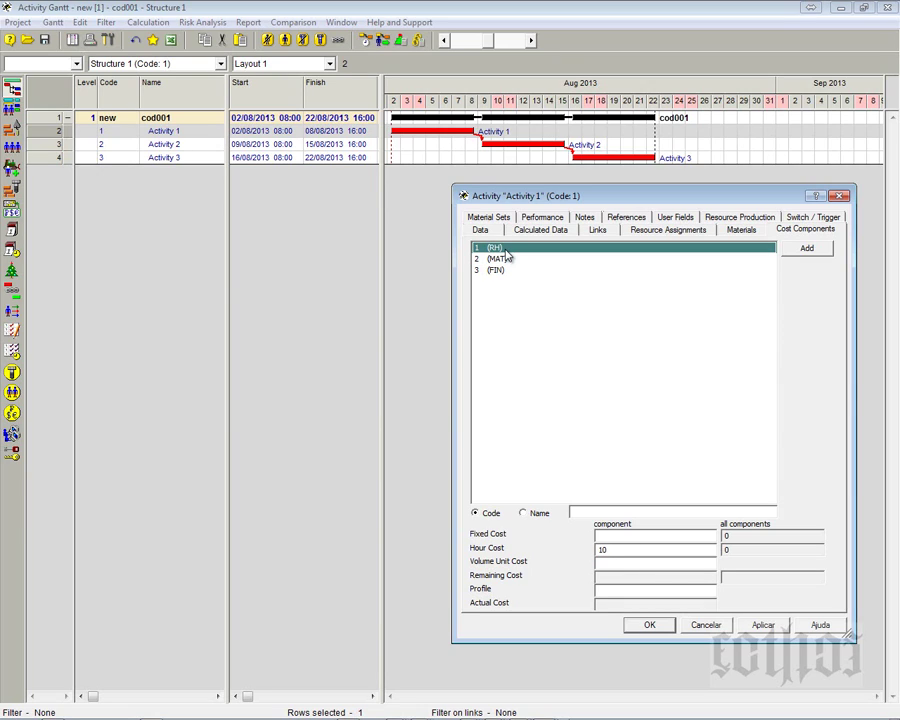
{"action": "left_click", "coordinate": [628, 551]}
{"action": "left_click", "coordinate": [500, 261]}
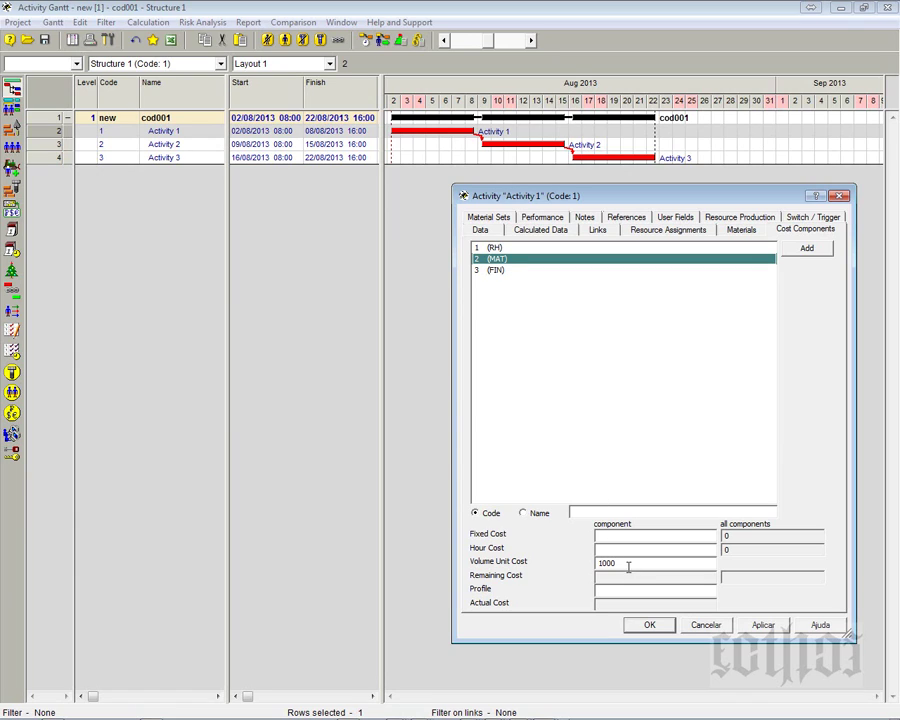
- Set FIN's fixed cost to 120000 for Activity 1 and accept the activity's properties
{"action": "left_click", "coordinate": [503, 270]}
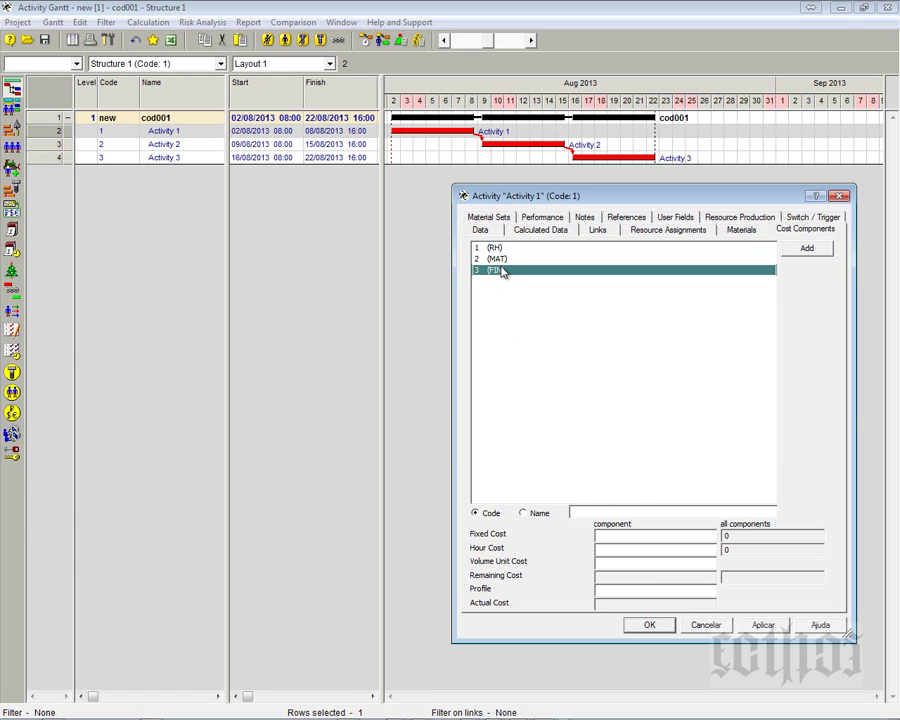
{"action": "left_click", "coordinate": [632, 534]}
{"action": "type", "text": "120000"}
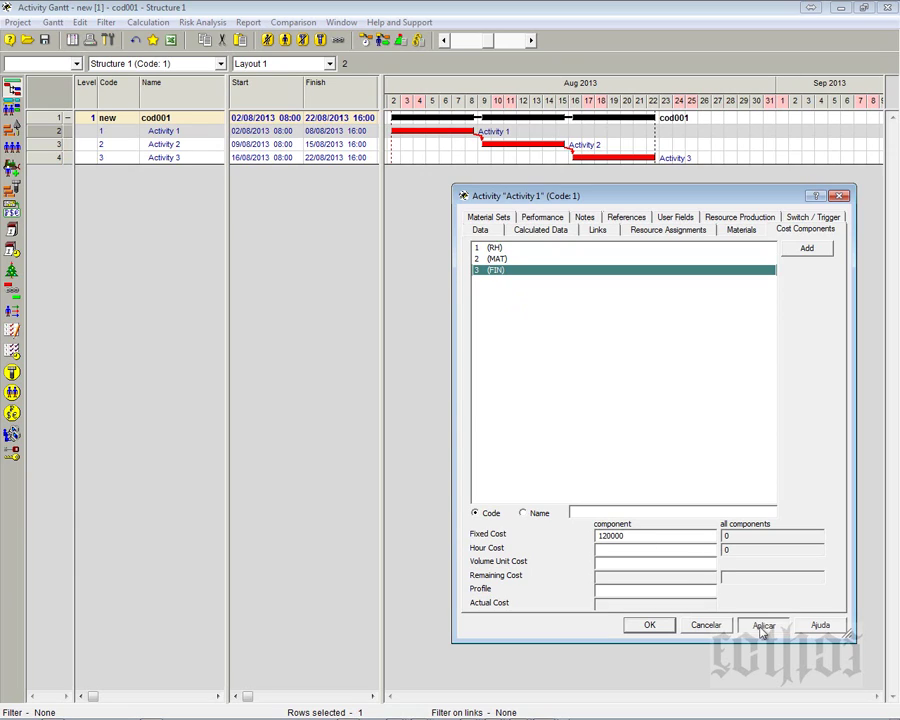
{"action": "left_click", "coordinate": [657, 626]}
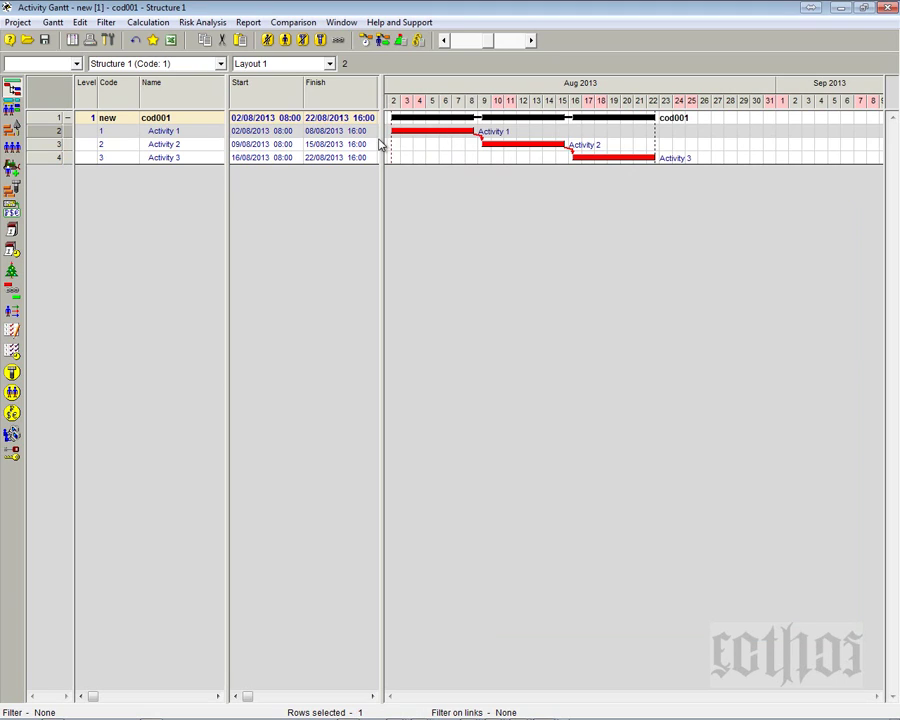
- Open the Gantt table's available fields and select the remaining-expenditure fields for cost components FIN, MAT and RH
{"action": "left_click_drag", "start_coordinate": [386, 144], "coordinate": [374, 140]}
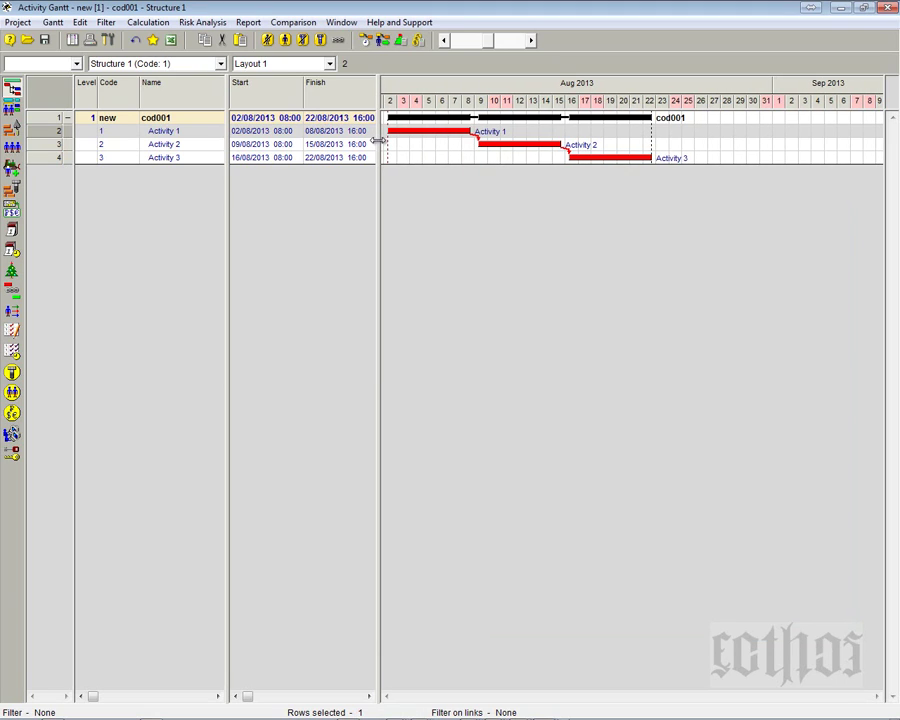
{"action": "left_click", "coordinate": [177, 136]}
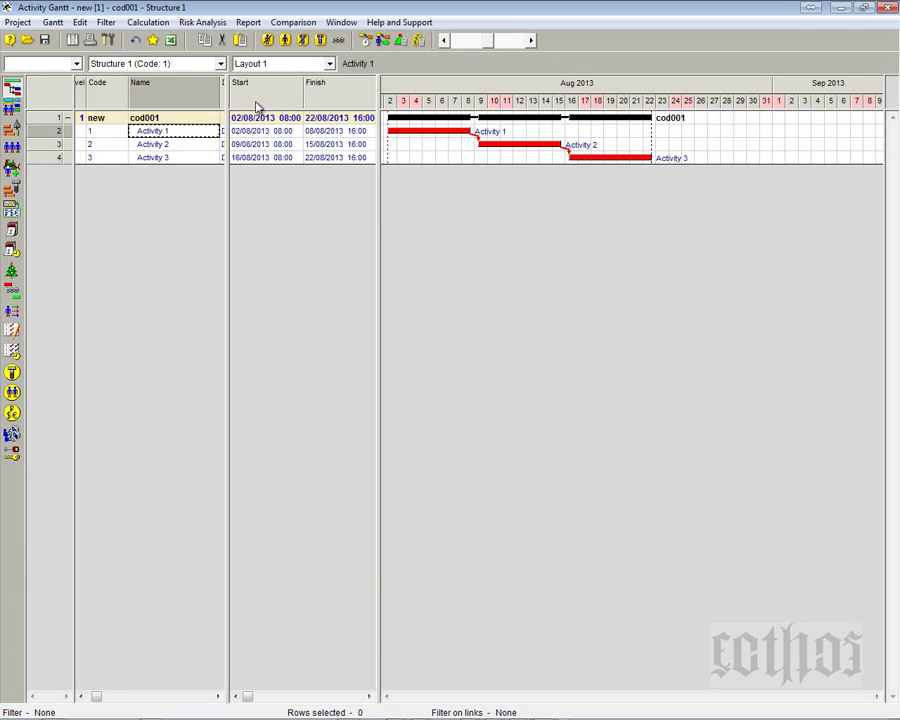
{"action": "right_click", "coordinate": [285, 94]}
{"action": "left_click", "coordinate": [362, 103]}
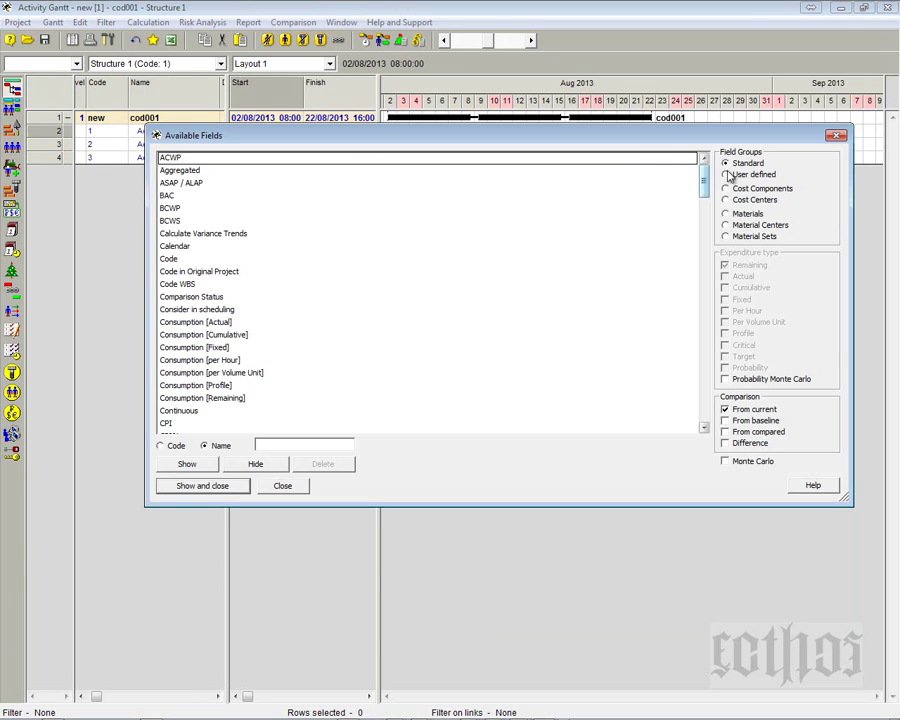
{"action": "left_click", "coordinate": [745, 189]}
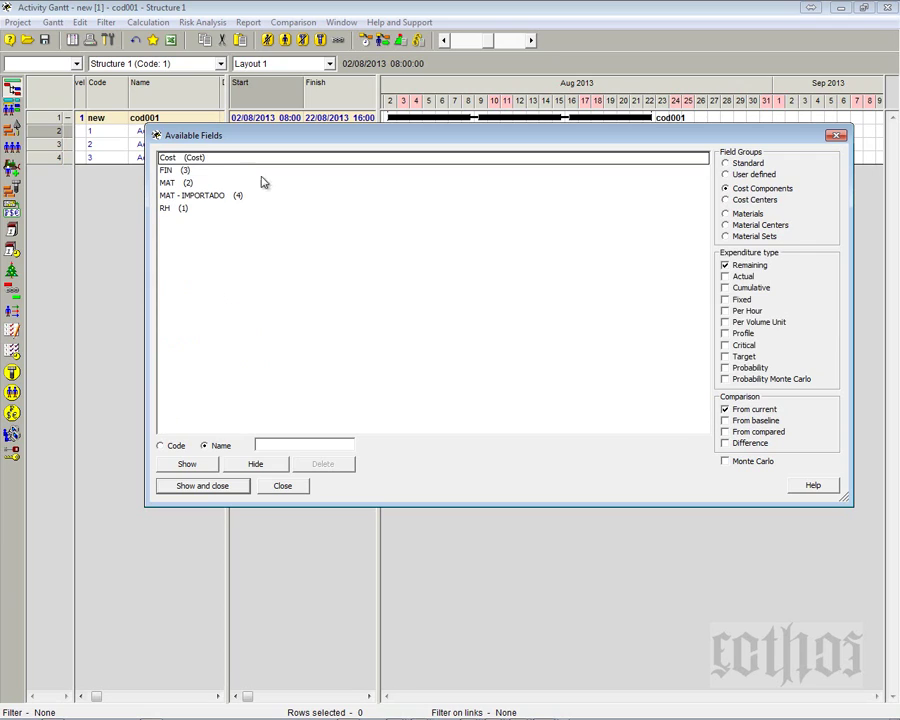
{"action": "left_click", "coordinate": [180, 171]}
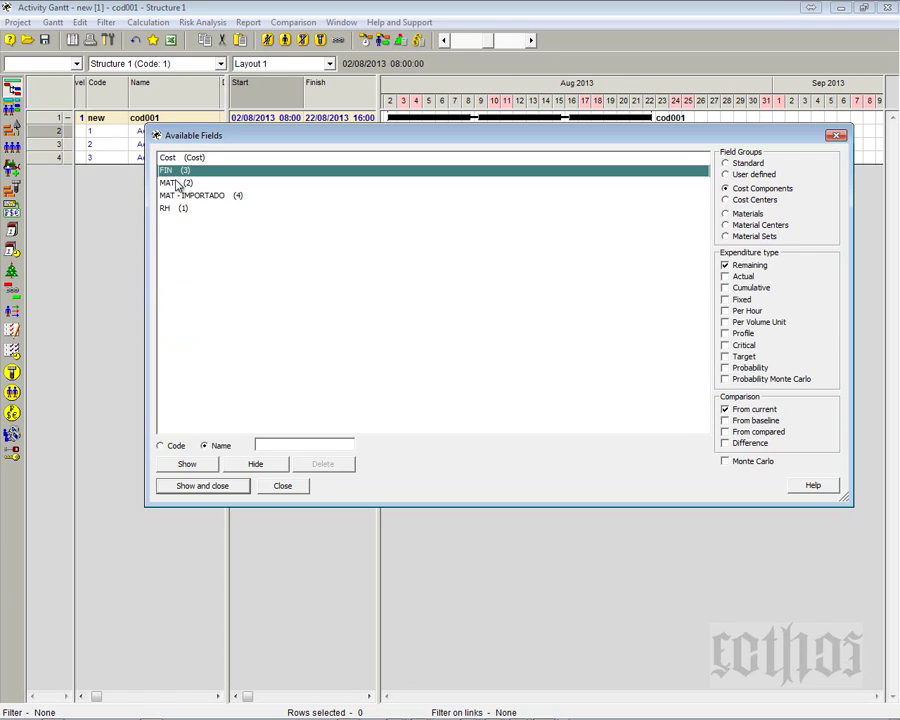
{"action": "left_click", "coordinate": [174, 184], "text": "ctrl"}
{"action": "left_click", "coordinate": [172, 207], "text": "ctrl"}
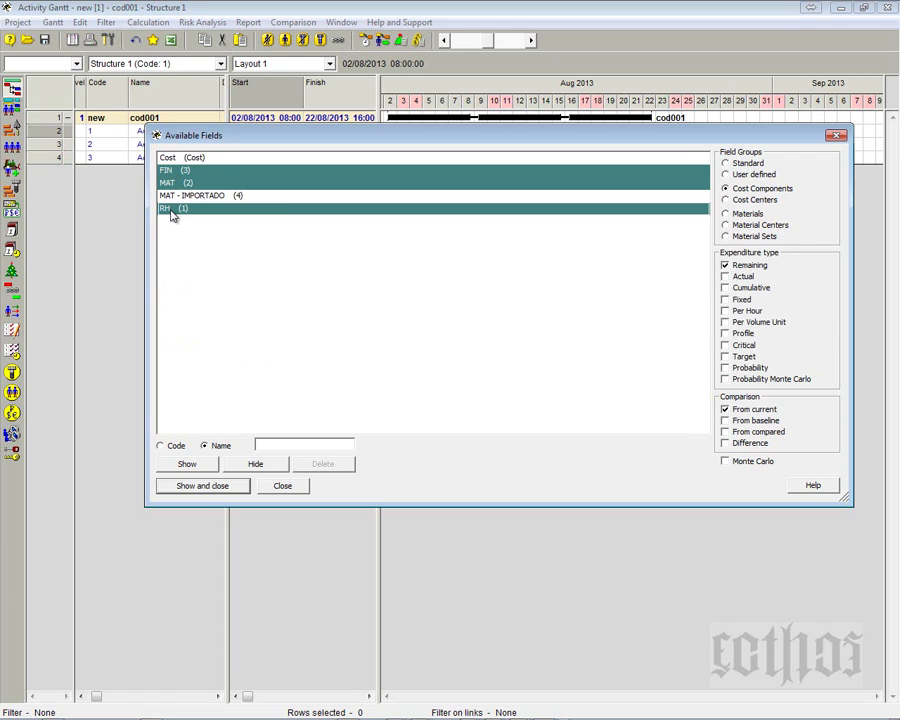
- Show only Fixed, Per Hour and Per Volume Unit columns for the FIN, MAT and RH cost components, and widen the table area
{"action": "left_click", "coordinate": [727, 266]}
{"action": "left_click", "coordinate": [726, 300]}
{"action": "left_click", "coordinate": [726, 311]}
{"action": "left_click", "coordinate": [726, 322]}
{"action": "left_click", "coordinate": [203, 486]}
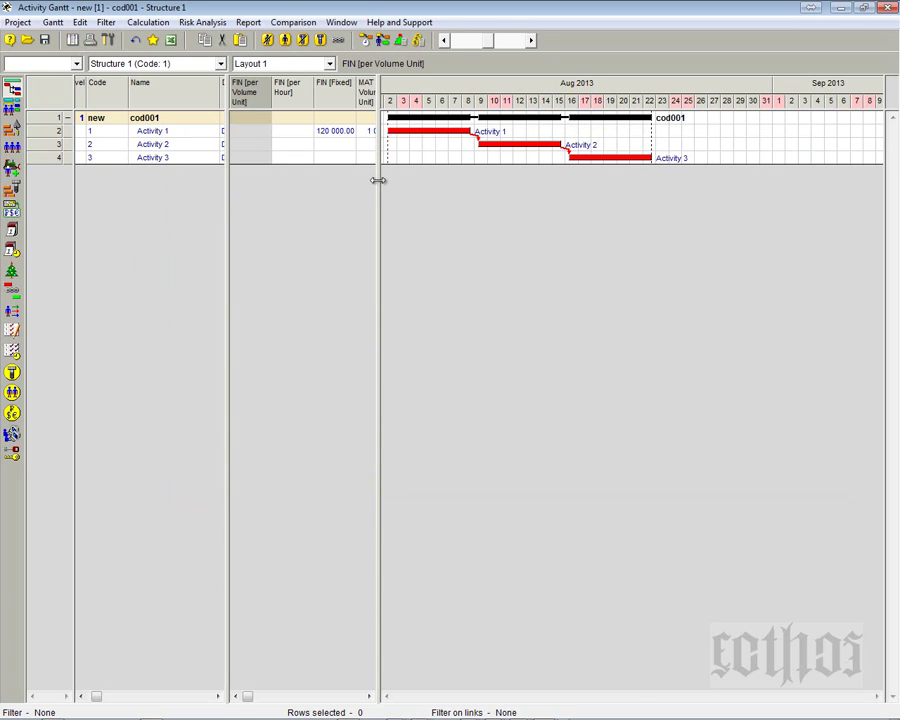
{"action": "left_click_drag", "start_coordinate": [378, 185], "coordinate": [500, 174]}
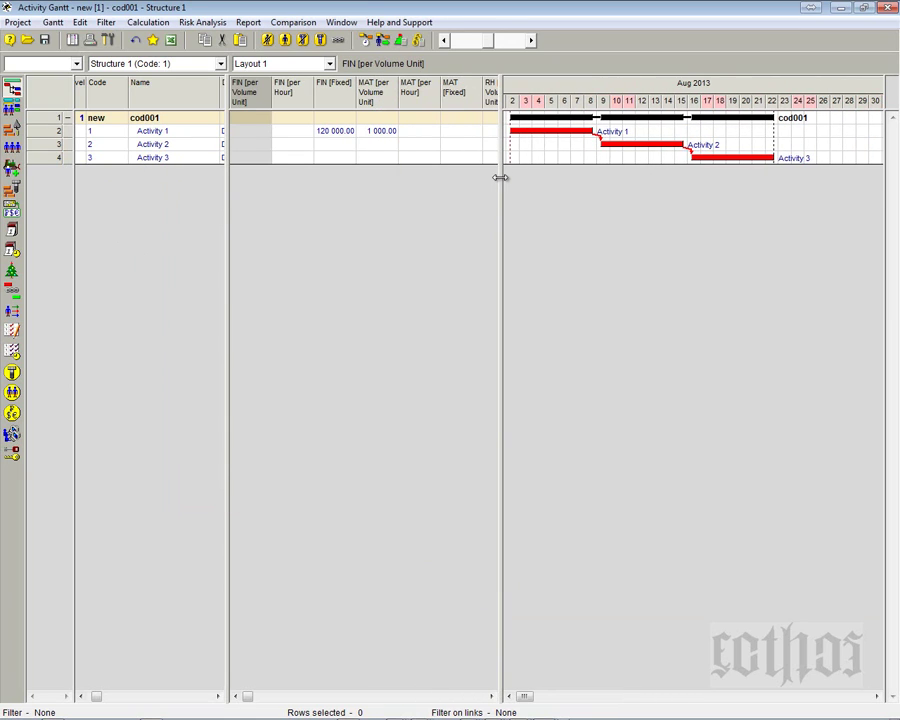
- Run the cost and material calculation and close its report
{"action": "left_click", "coordinate": [400, 42]}
{"action": "key", "text": "Return"}
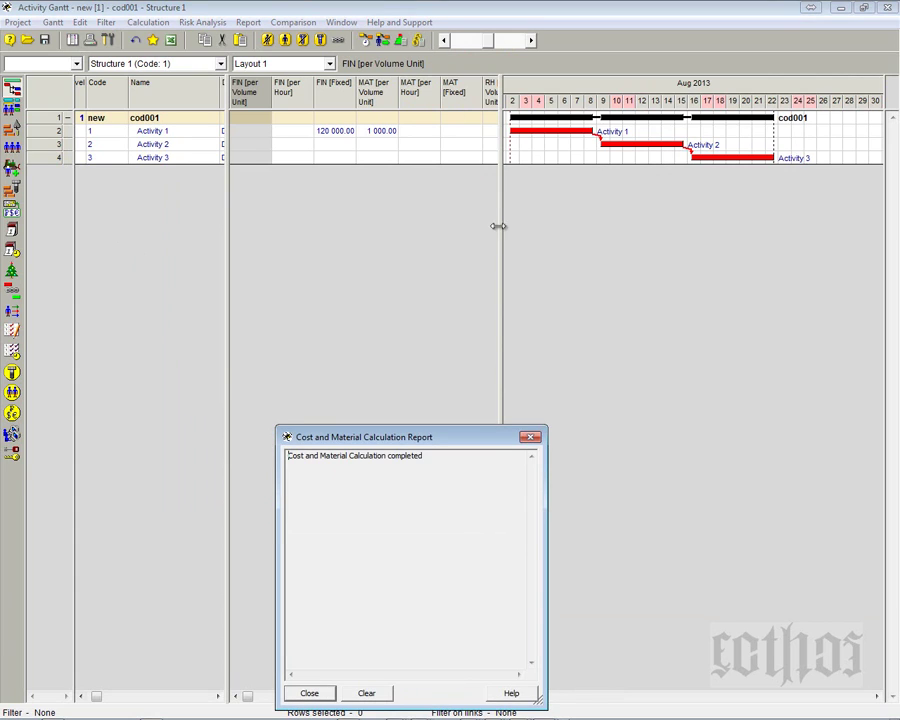
{"action": "left_click", "coordinate": [530, 437]}
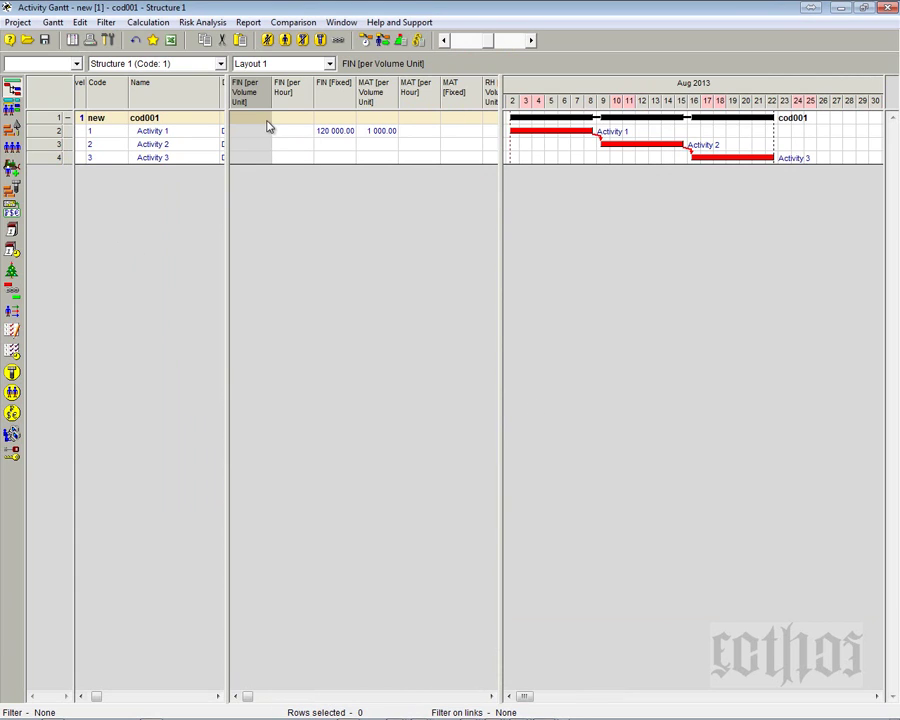
- Widen the FIN per volume unit, per hour and fixed columns, and extend the table until all RH columns fit
{"action": "left_click", "coordinate": [365, 133]}
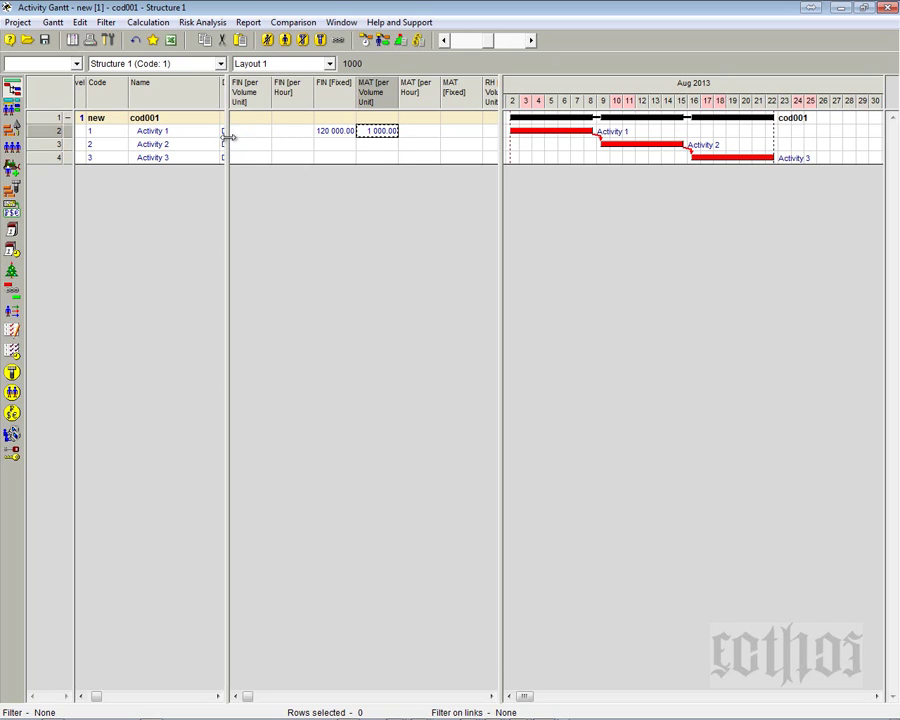
{"action": "left_click_drag", "start_coordinate": [227, 138], "coordinate": [224, 136]}
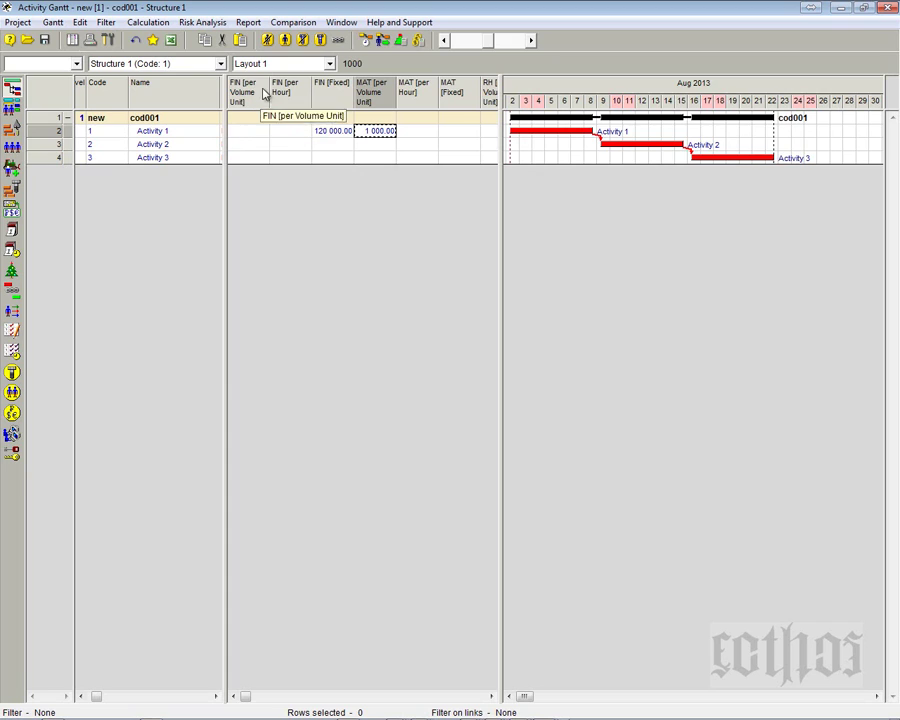
{"action": "left_click_drag", "start_coordinate": [270, 88], "coordinate": [321, 88]}
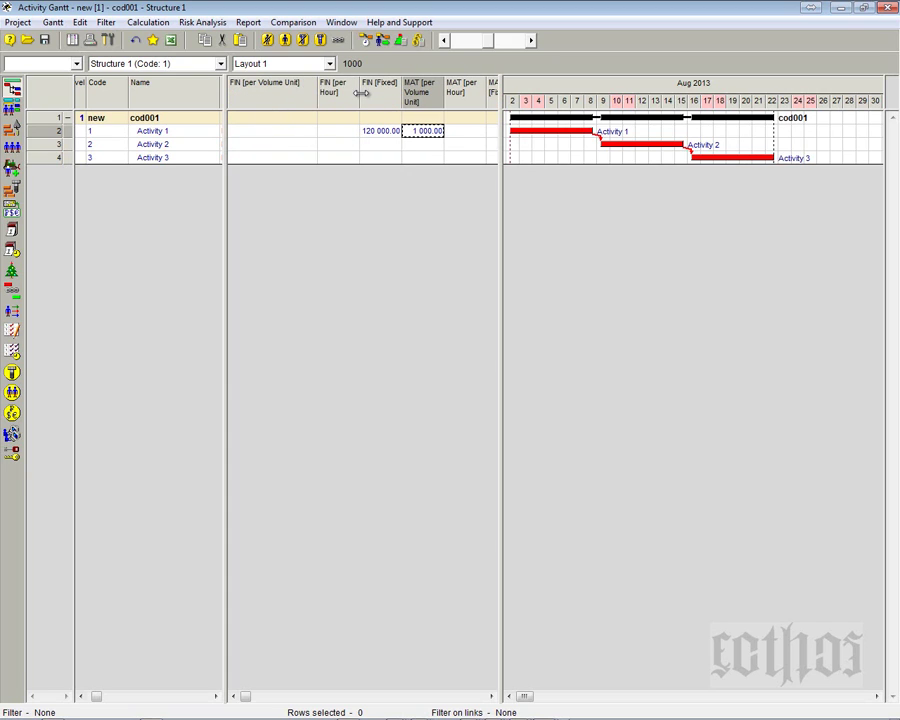
{"action": "left_click_drag", "start_coordinate": [362, 93], "coordinate": [388, 99]}
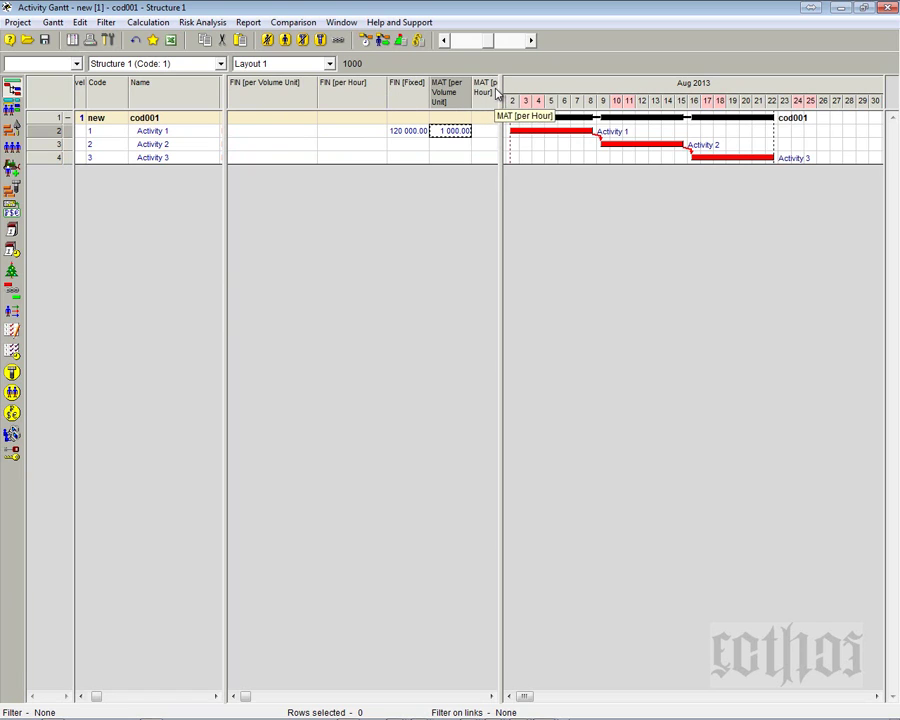
{"action": "left_click_drag", "start_coordinate": [500, 91], "coordinate": [722, 95]}
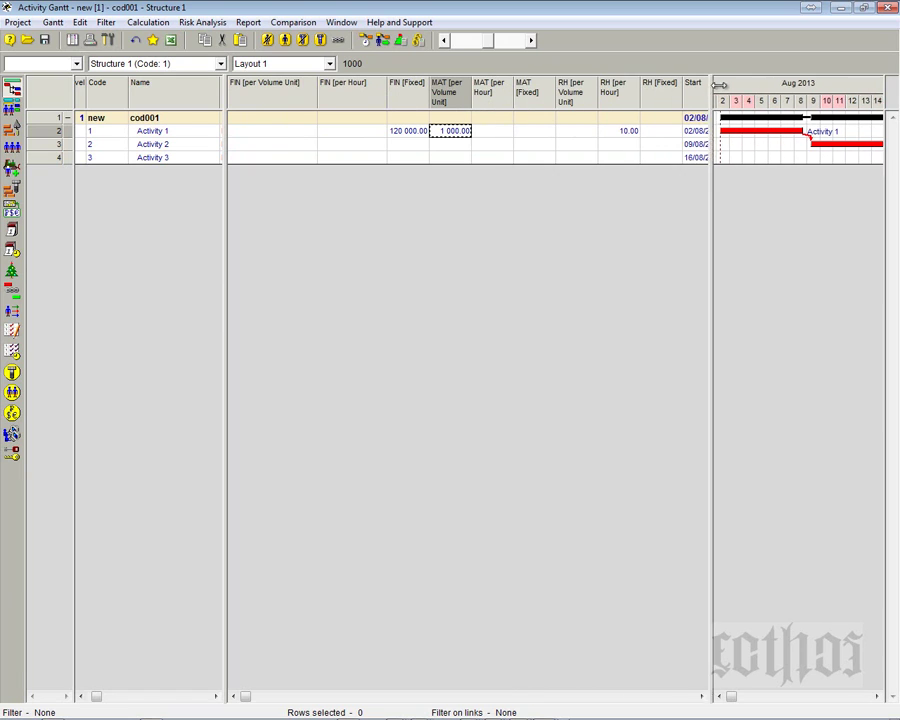
{"action": "left_click_drag", "start_coordinate": [429, 96], "coordinate": [464, 96]}
{"action": "left_click", "coordinate": [440, 132]}
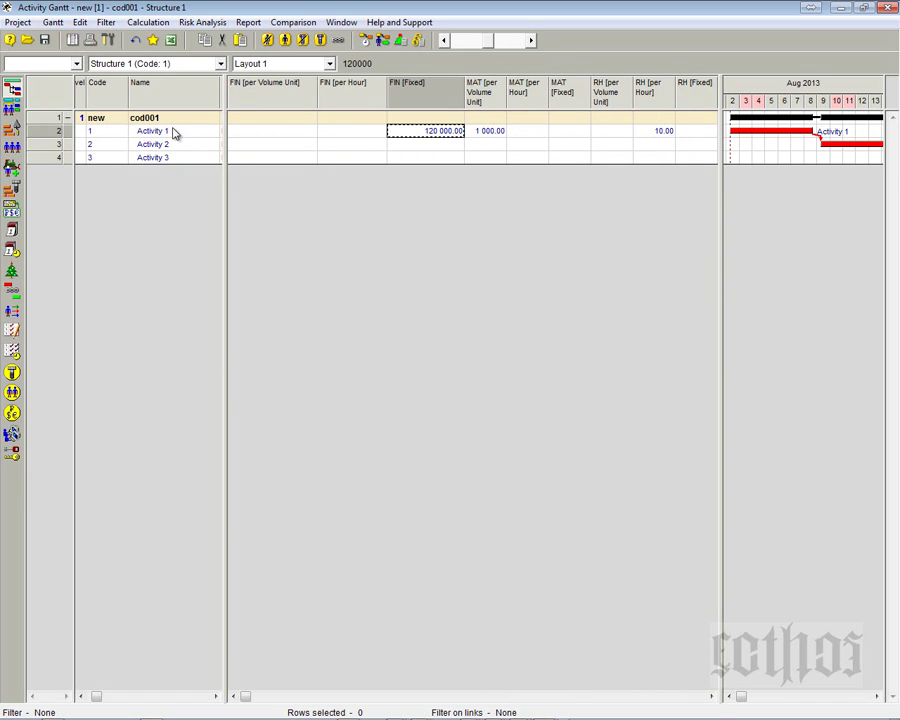
- Set the volume of Activity 1 to 250 in its properties
{"action": "left_click", "coordinate": [169, 135]}
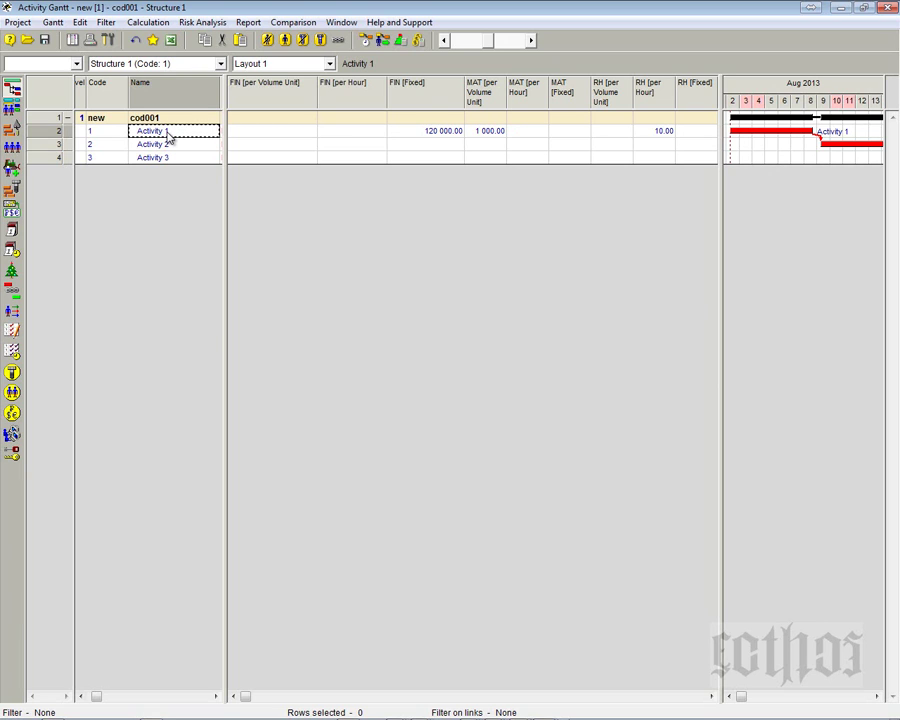
{"action": "left_click", "coordinate": [50, 133]}
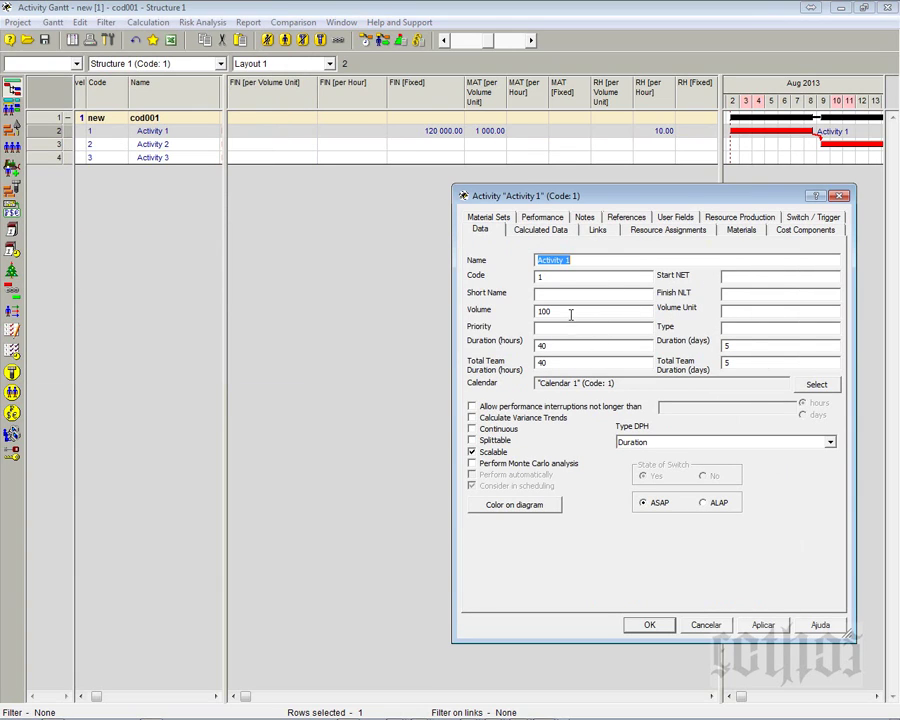
{"action": "left_click_drag", "start_coordinate": [570, 314], "coordinate": [520, 311]}
{"action": "type", "text": "250"}
{"action": "left_click", "coordinate": [655, 625]}
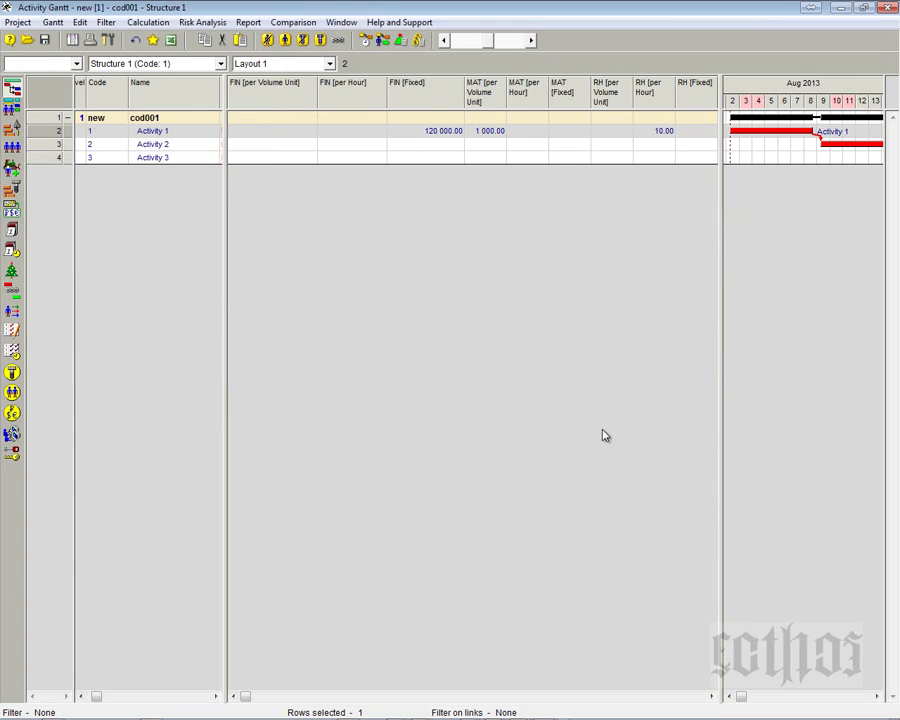
- Extend the cost table across the Gantt chart area and narrow the FIN per volume unit and per hour columns
{"action": "left_click", "coordinate": [489, 134]}
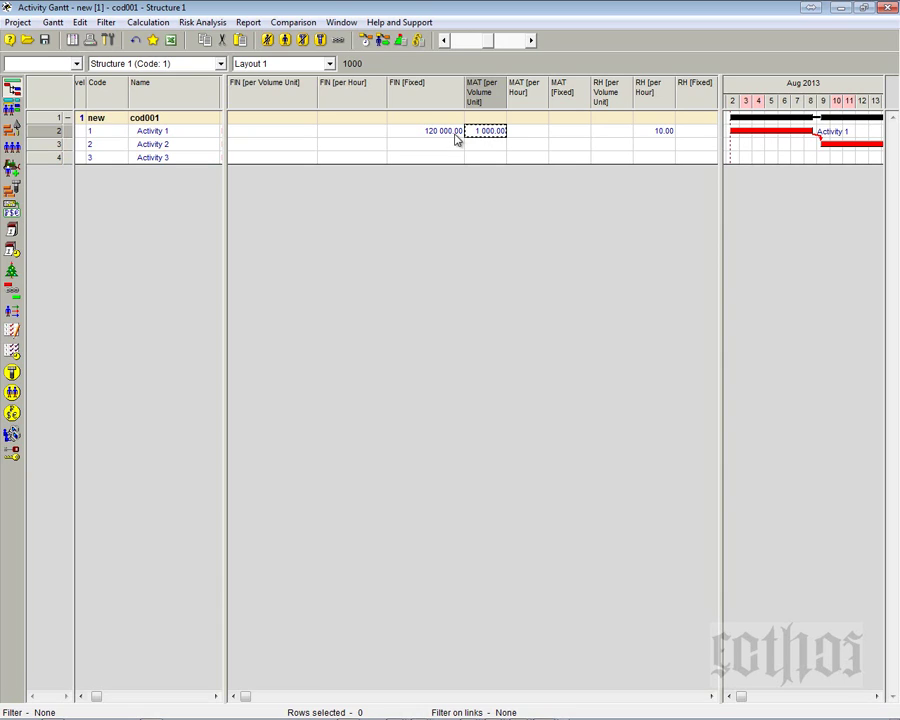
{"action": "left_click", "coordinate": [437, 137]}
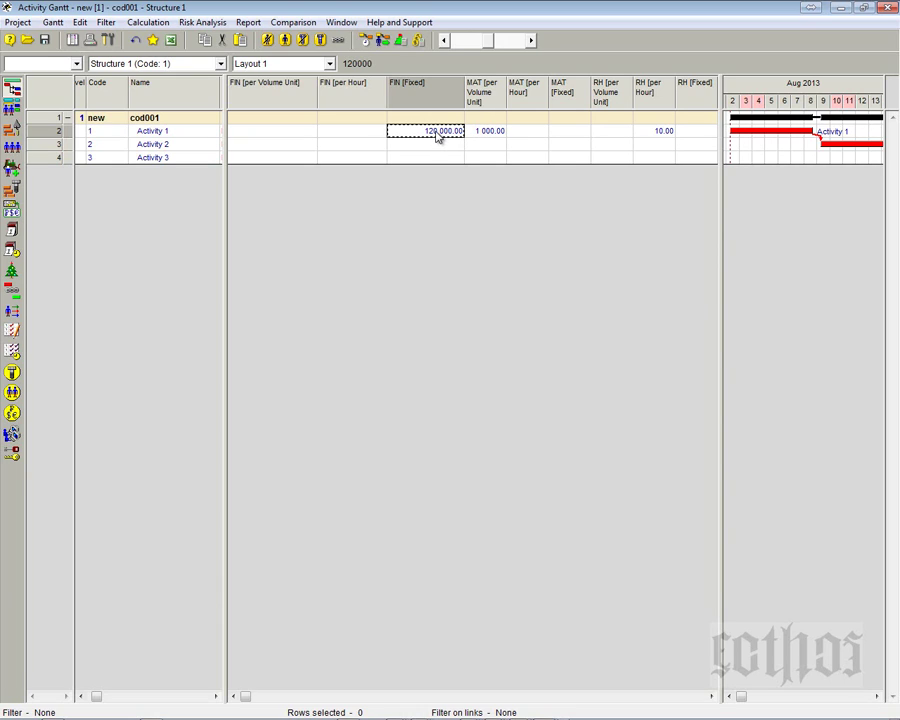
{"action": "left_click", "coordinate": [659, 134]}
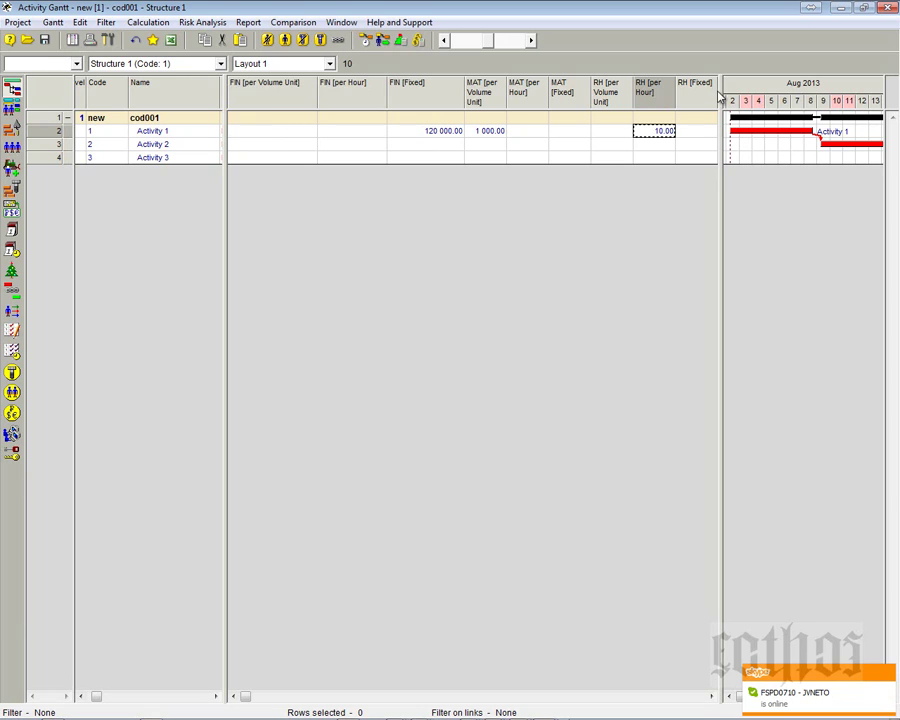
{"action": "left_click_drag", "start_coordinate": [719, 88], "coordinate": [879, 88]}
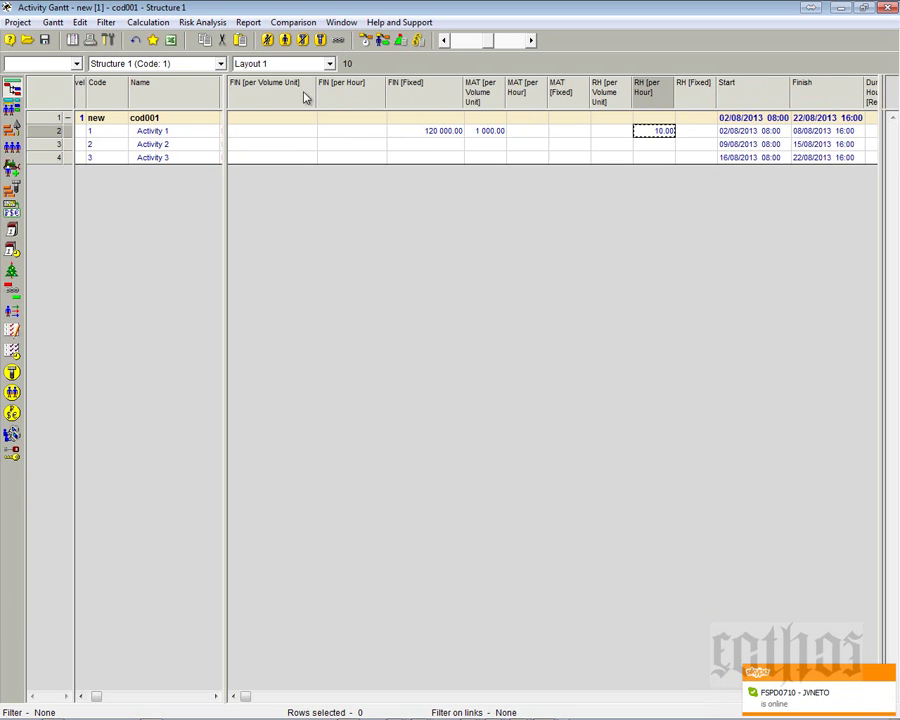
{"action": "double_click", "coordinate": [317, 90]}
{"action": "double_click", "coordinate": [345, 88]}
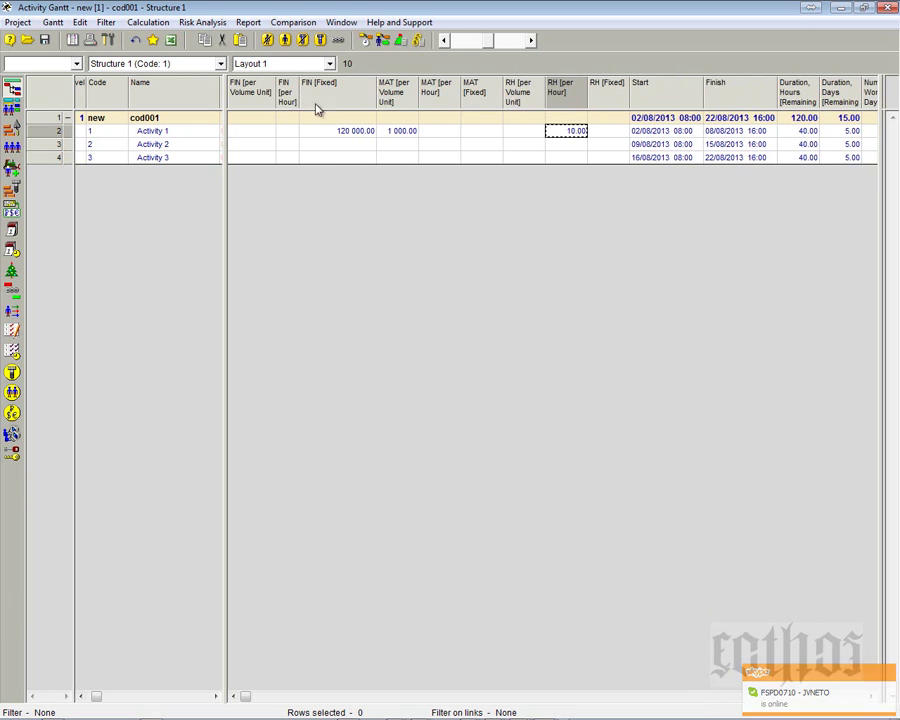
- Add the remaining Cost component column before the Start column and widen it to fit its heading
{"action": "right_click", "coordinate": [652, 89]}
{"action": "left_click", "coordinate": [668, 92]}
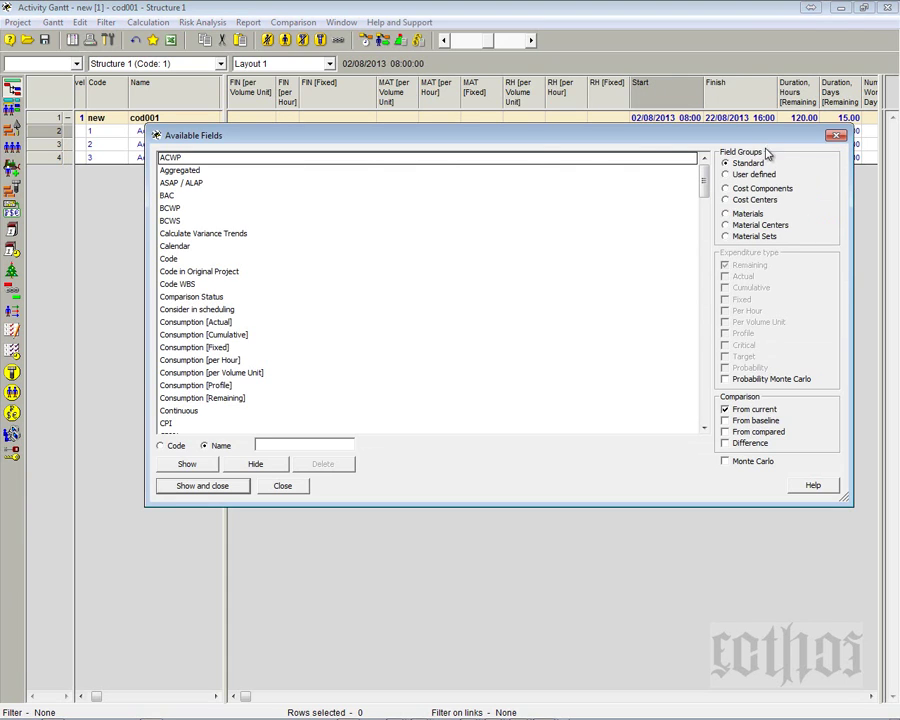
{"action": "left_click", "coordinate": [762, 188]}
{"action": "left_click", "coordinate": [172, 157]}
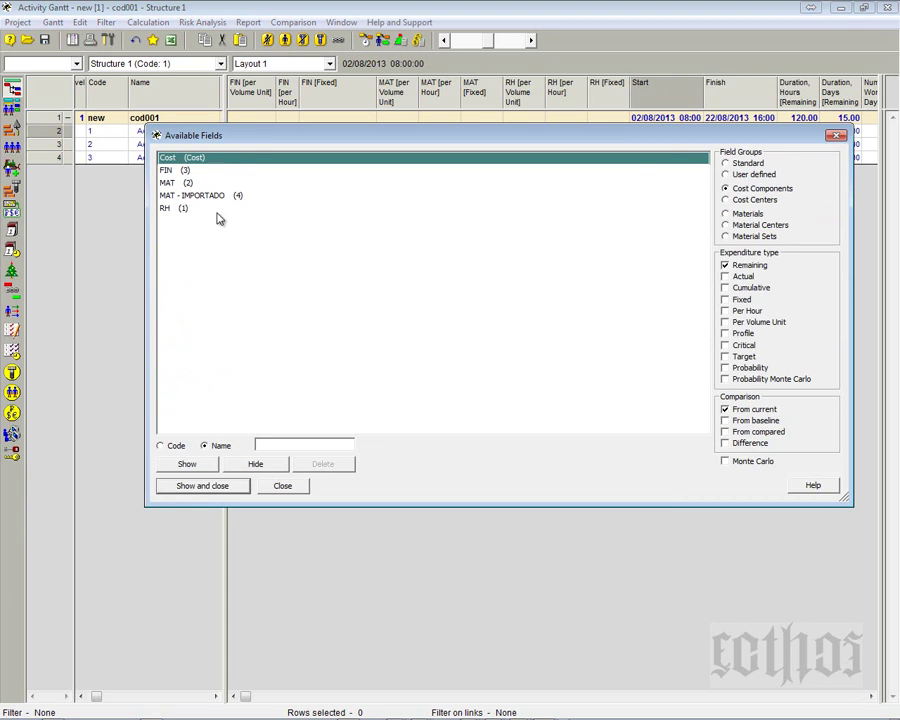
{"action": "left_click", "coordinate": [188, 482]}
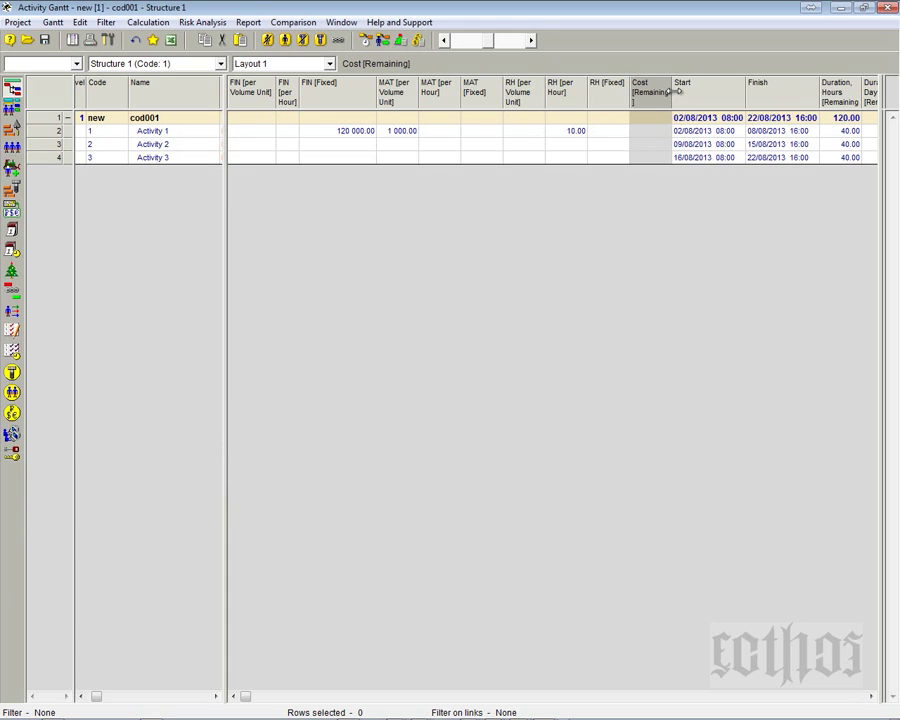
{"action": "left_click_drag", "start_coordinate": [673, 91], "coordinate": [699, 88]}
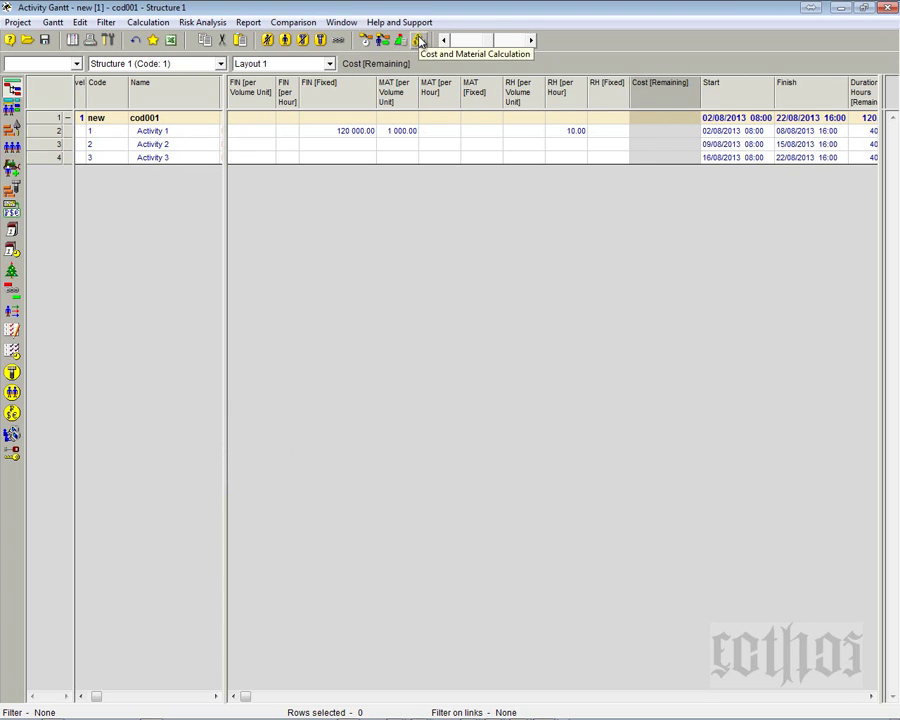
- Rerun the cost and material calculation, close its report and check Activity 1's total, FIN, MAT and RH cost cells
{"action": "left_click", "coordinate": [418, 40]}
{"action": "left_click", "coordinate": [338, 562]}
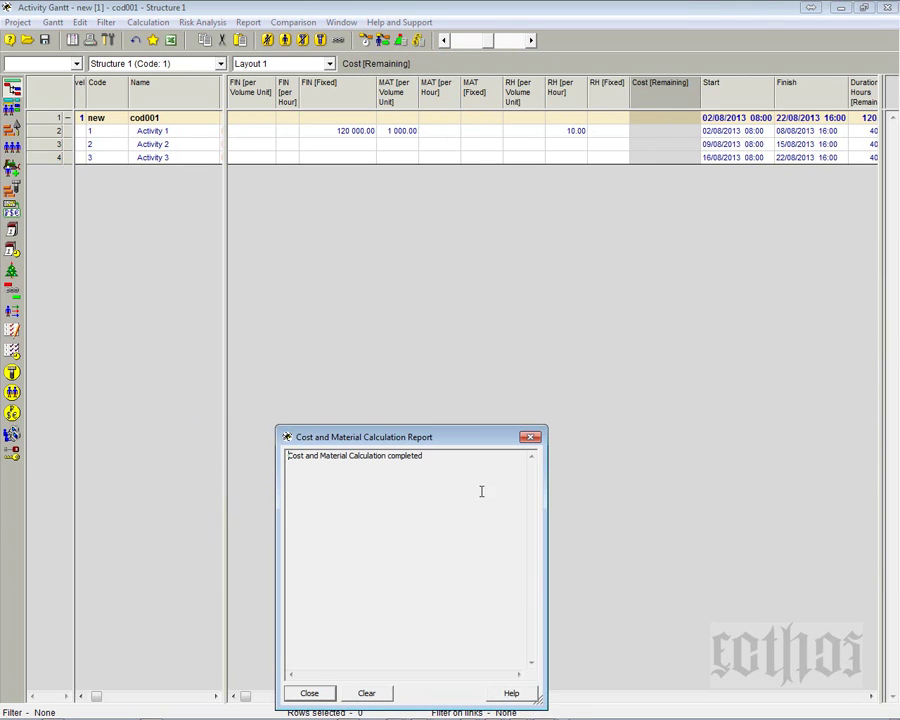
{"action": "left_click", "coordinate": [665, 131]}
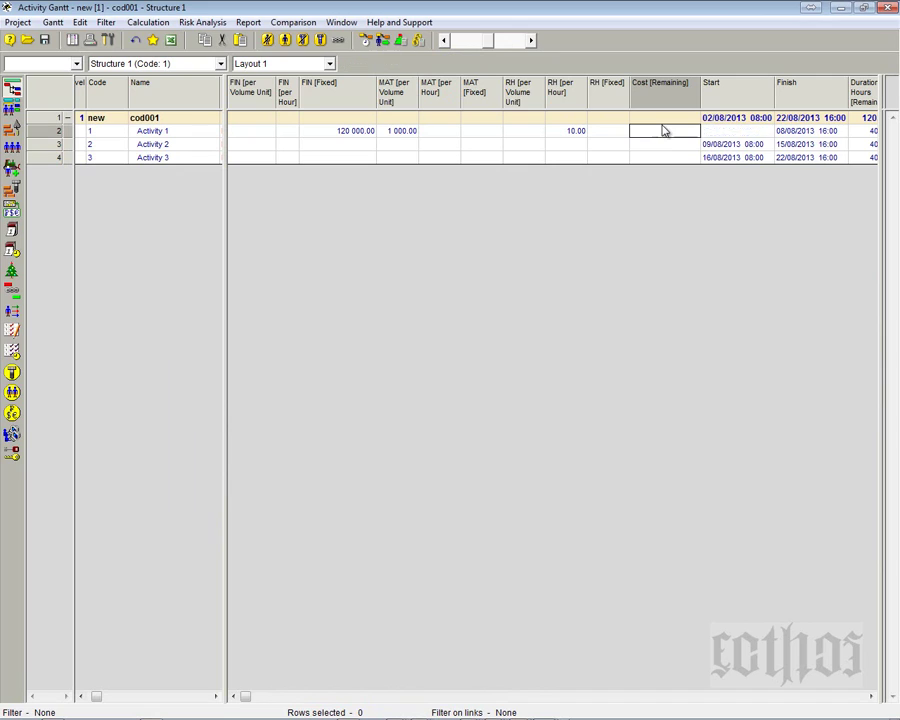
{"action": "left_click", "coordinate": [352, 133]}
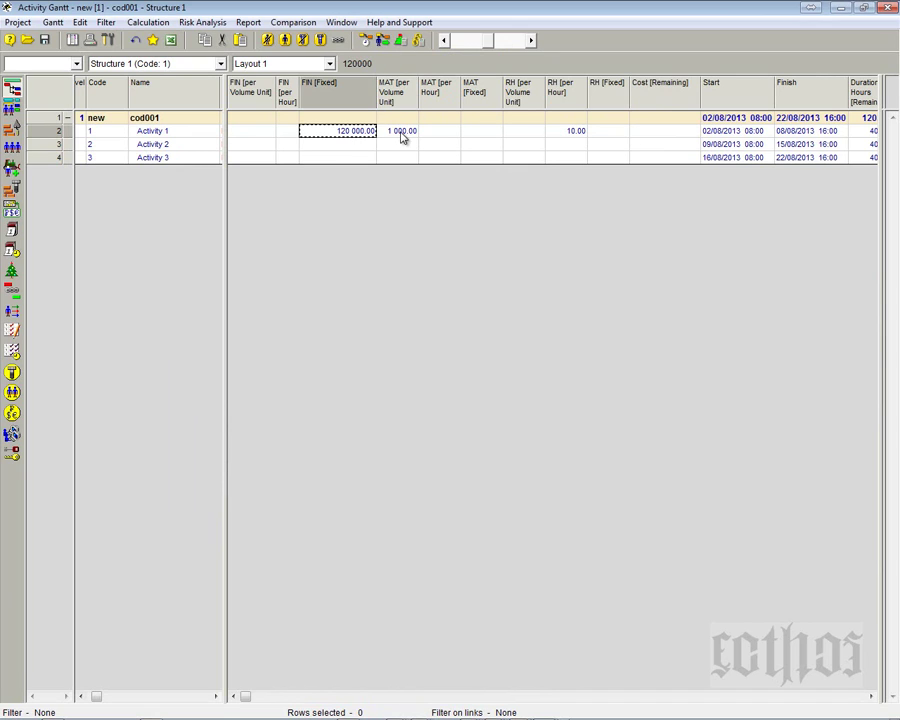
{"action": "left_click", "coordinate": [401, 133]}
{"action": "left_click", "coordinate": [556, 133]}
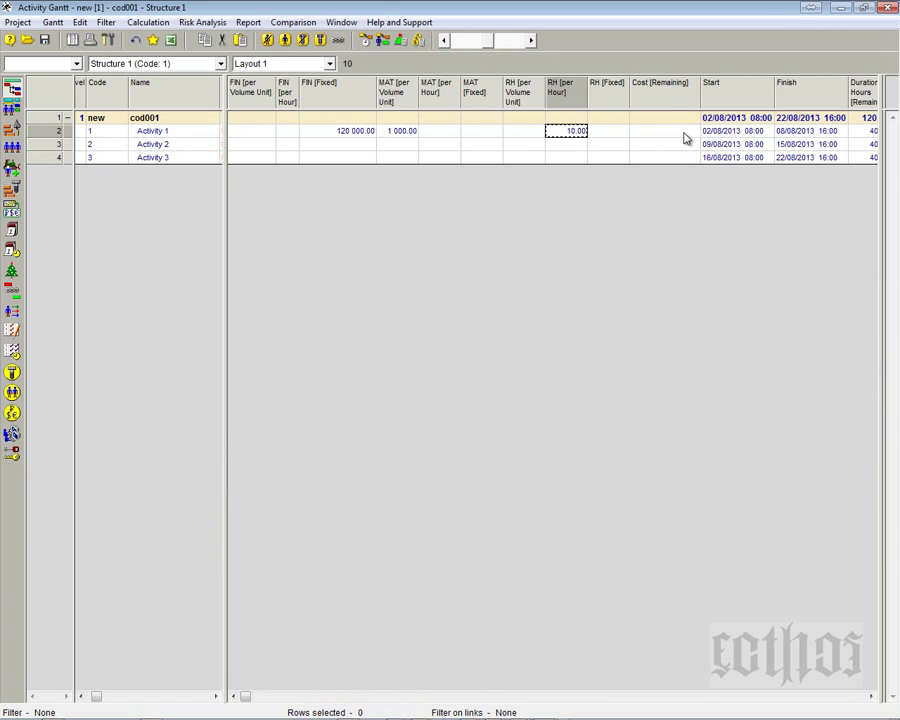
- Remove the Cost [Remaining] column from the table
{"action": "left_click", "coordinate": [686, 100]}
{"action": "right_click", "coordinate": [685, 100]}
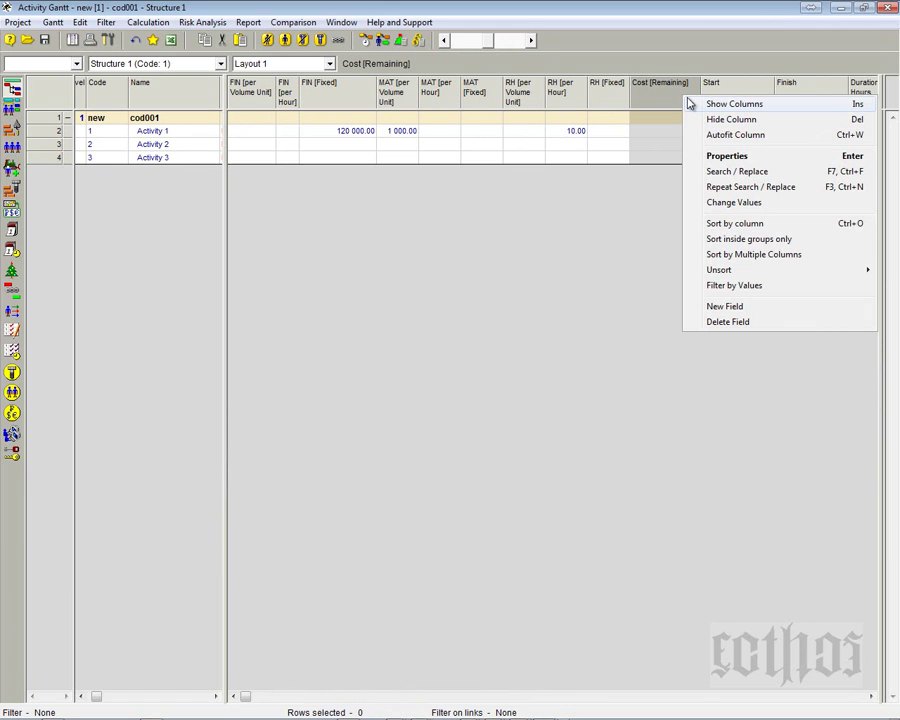
{"action": "left_click", "coordinate": [690, 103]}
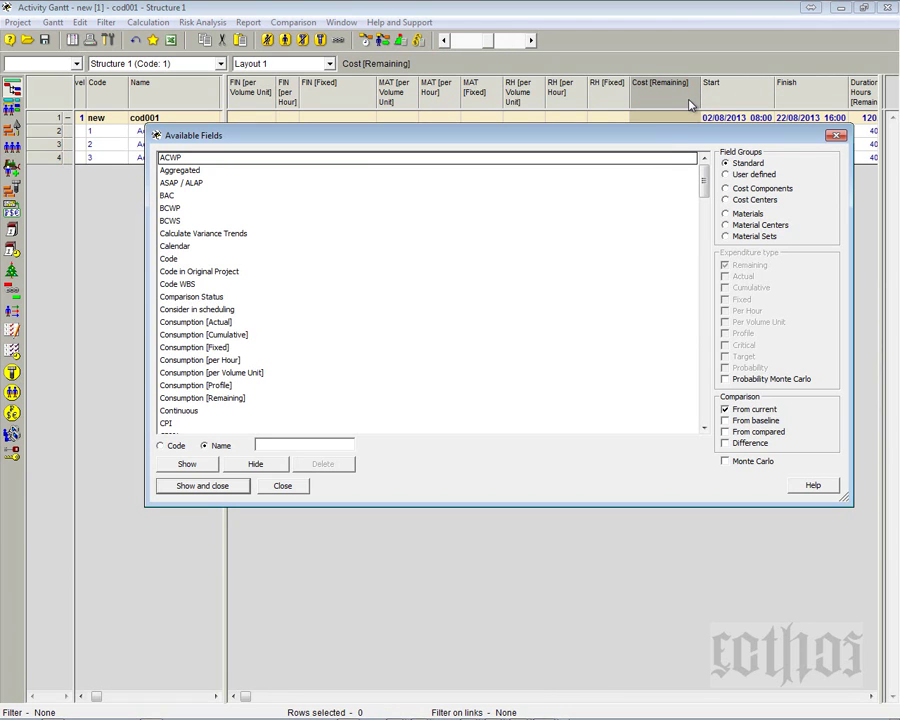
{"action": "left_click", "coordinate": [837, 134]}
{"action": "key", "text": "Delete"}
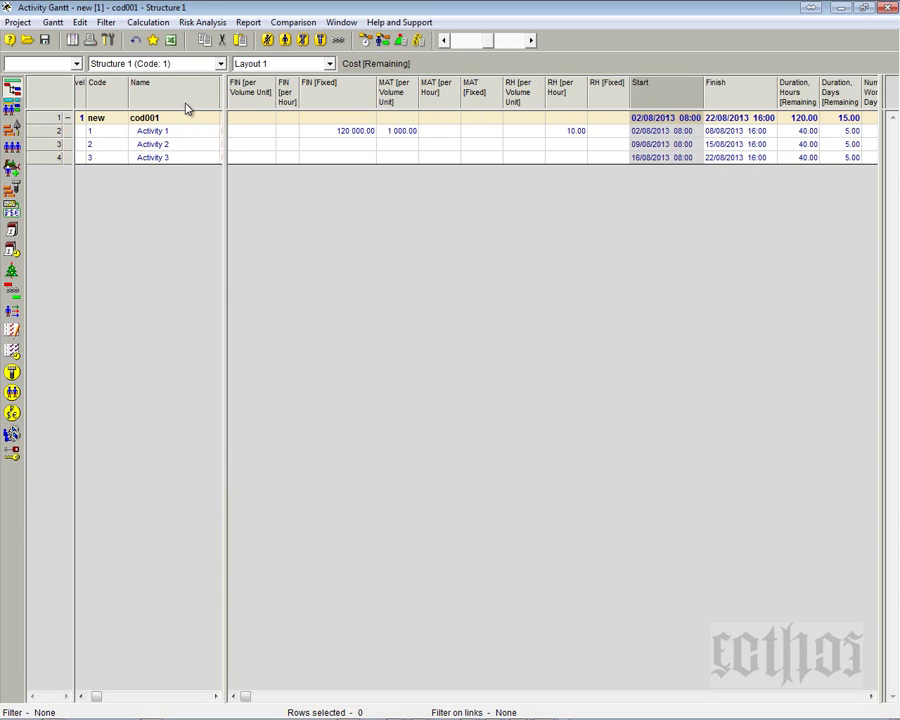
- Show the Remaining columns for FIN, MAT and RH before the DPH Type column, widening the pane and columns to fit
{"action": "left_click_drag", "start_coordinate": [230, 93], "coordinate": [406, 93]}
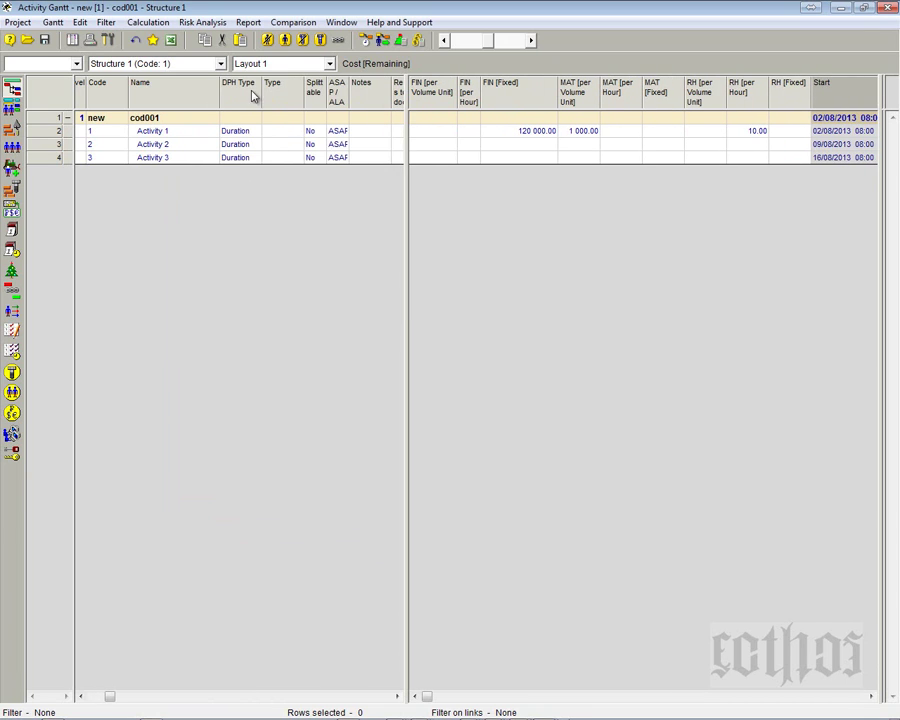
{"action": "right_click", "coordinate": [250, 88]}
{"action": "left_click", "coordinate": [254, 95]}
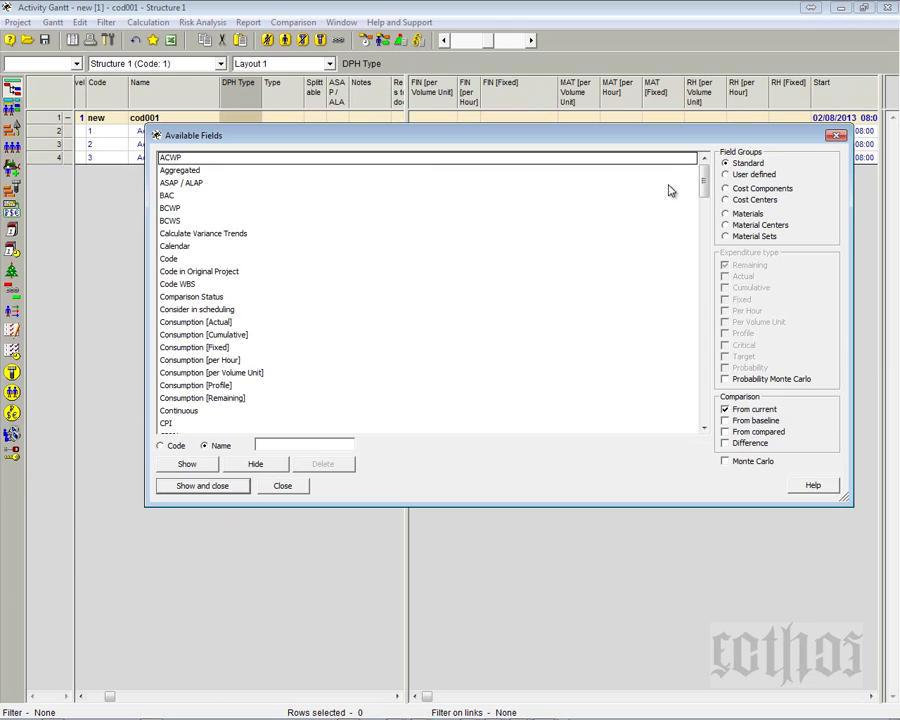
{"action": "left_click", "coordinate": [726, 188]}
{"action": "left_click", "coordinate": [185, 172]}
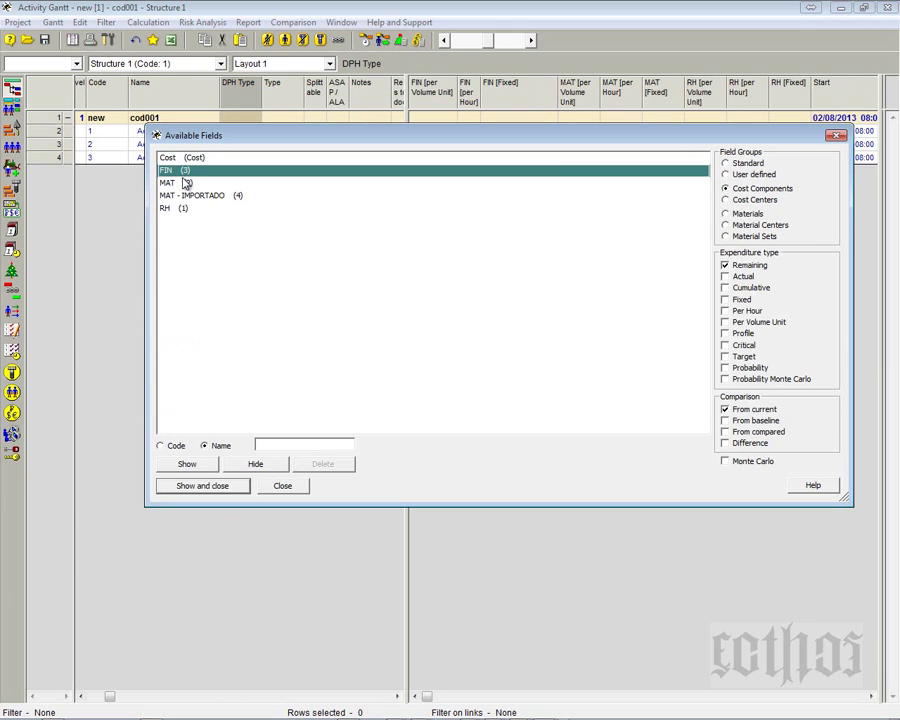
{"action": "left_click", "coordinate": [186, 183], "text": "ctrl"}
{"action": "left_click", "coordinate": [182, 208], "text": "ctrl"}
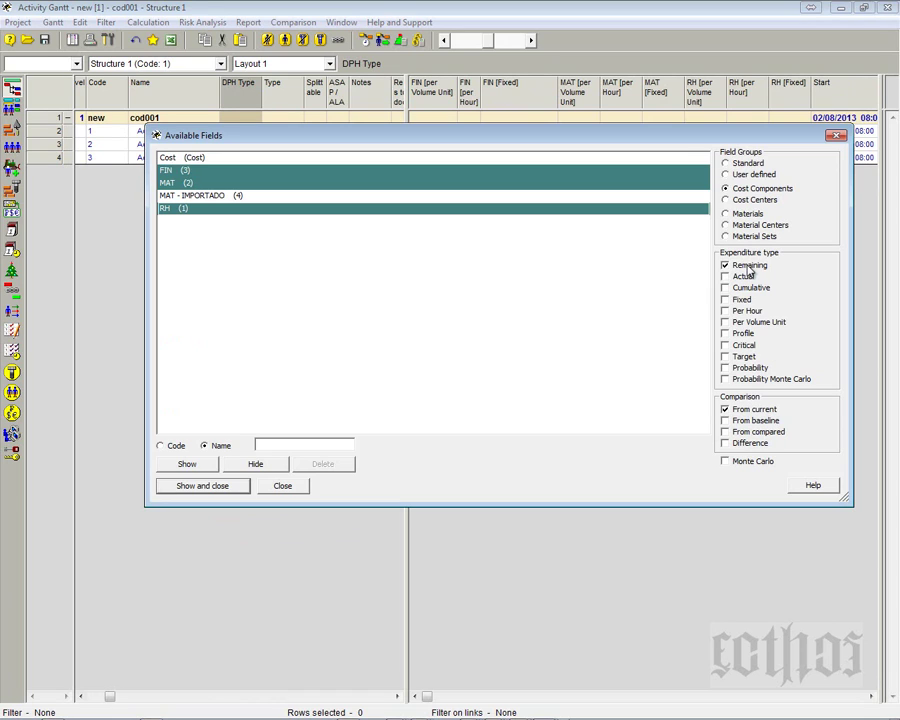
{"action": "left_click", "coordinate": [238, 486]}
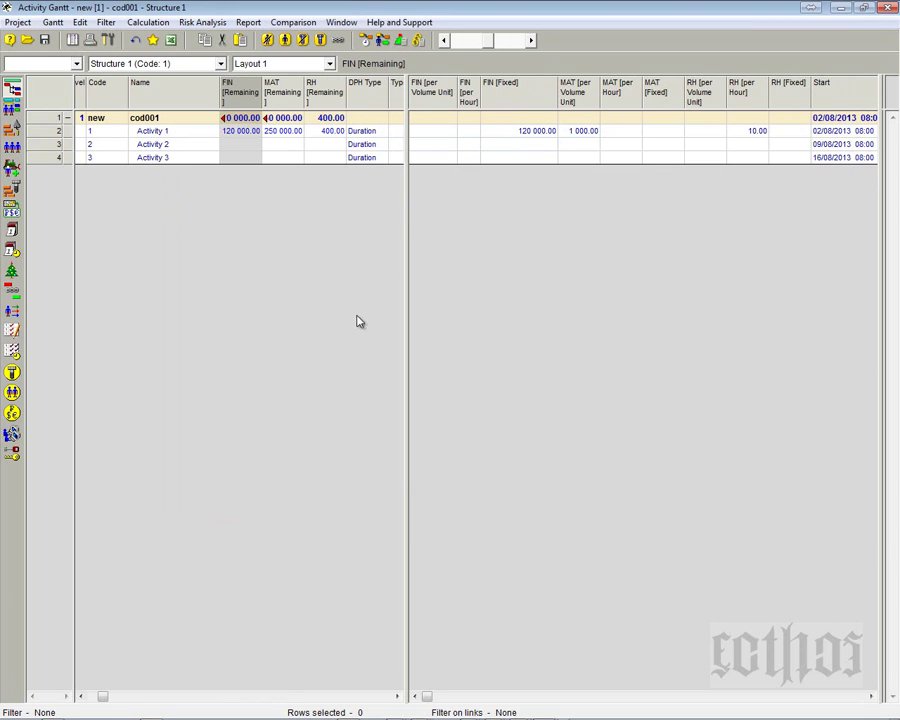
{"action": "left_click_drag", "start_coordinate": [262, 95], "coordinate": [341, 97]}
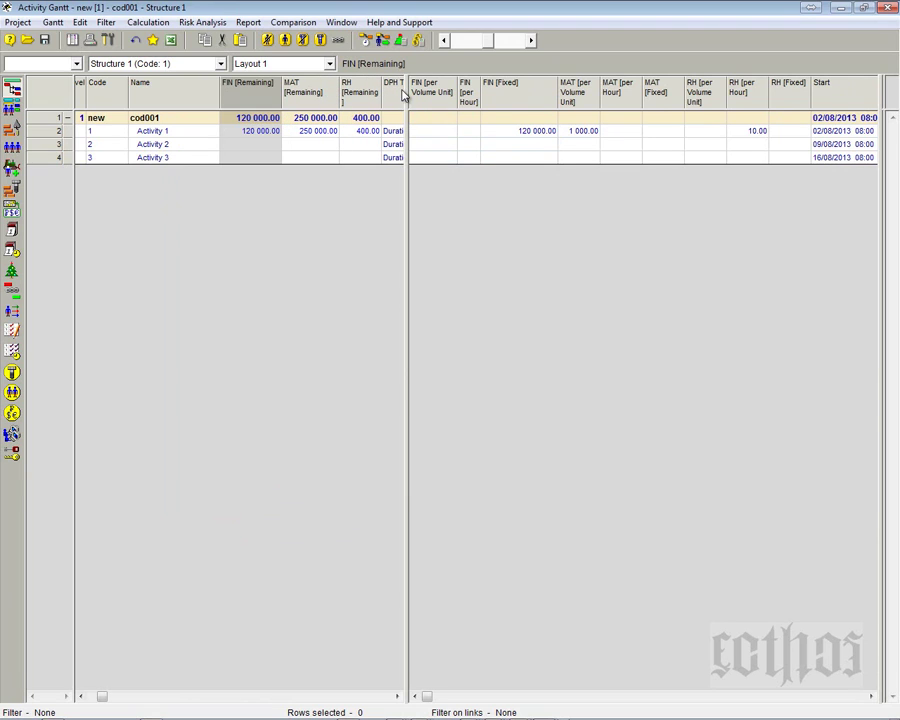
- Compare Activity 1's remaining FIN, MAT and RH costs with its fixed FIN, per-volume-unit MAT and per-hour RH rates
{"action": "left_click_drag", "start_coordinate": [408, 96], "coordinate": [384, 106]}
{"action": "left_click", "coordinate": [169, 133]}
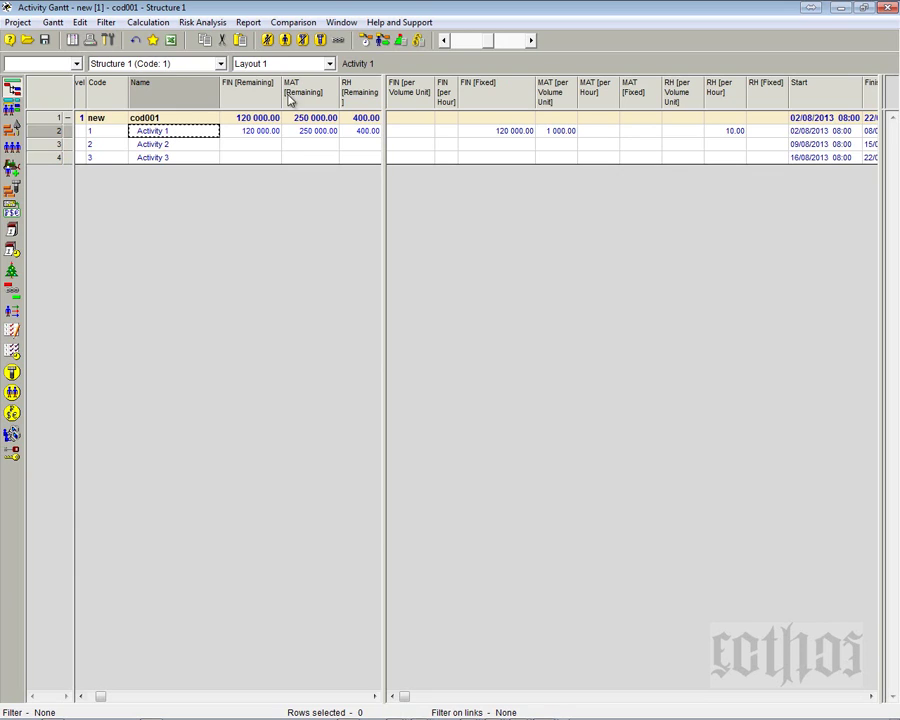
{"action": "left_click", "coordinate": [562, 132]}
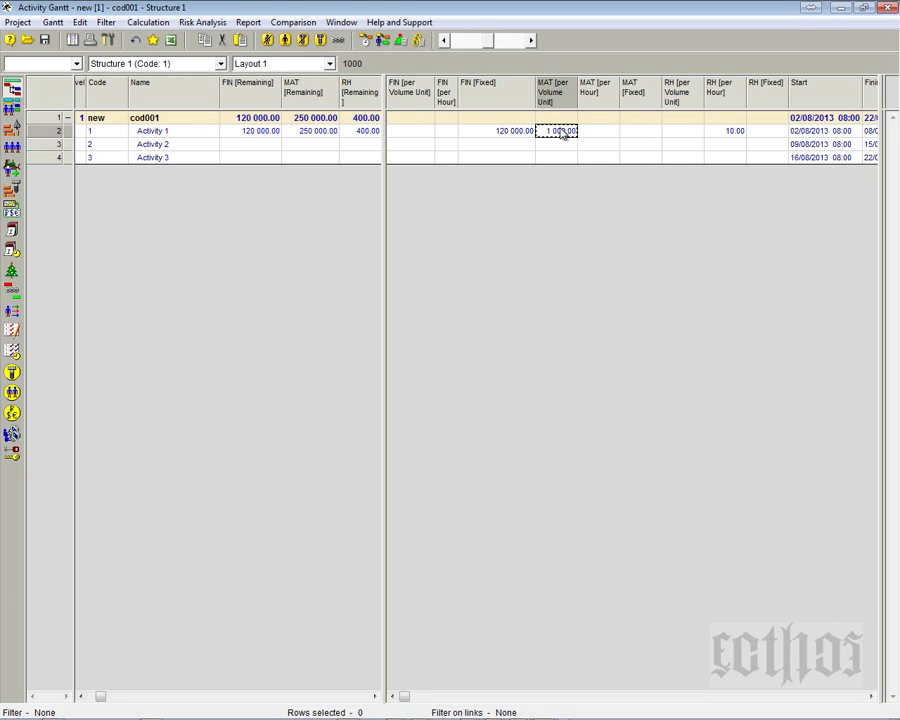
{"action": "left_click", "coordinate": [314, 133]}
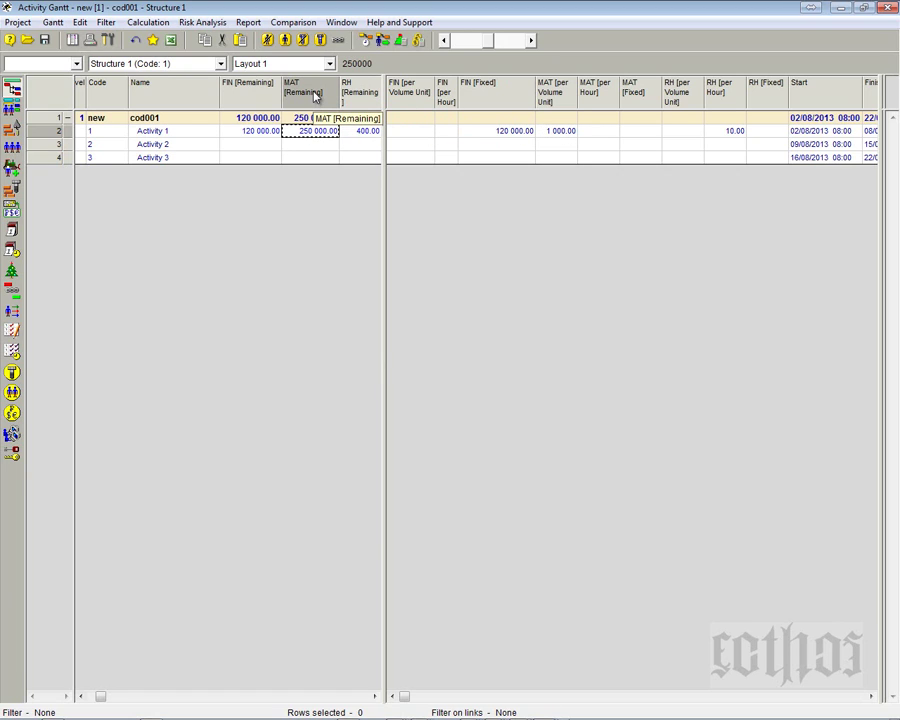
{"action": "left_click", "coordinate": [262, 134]}
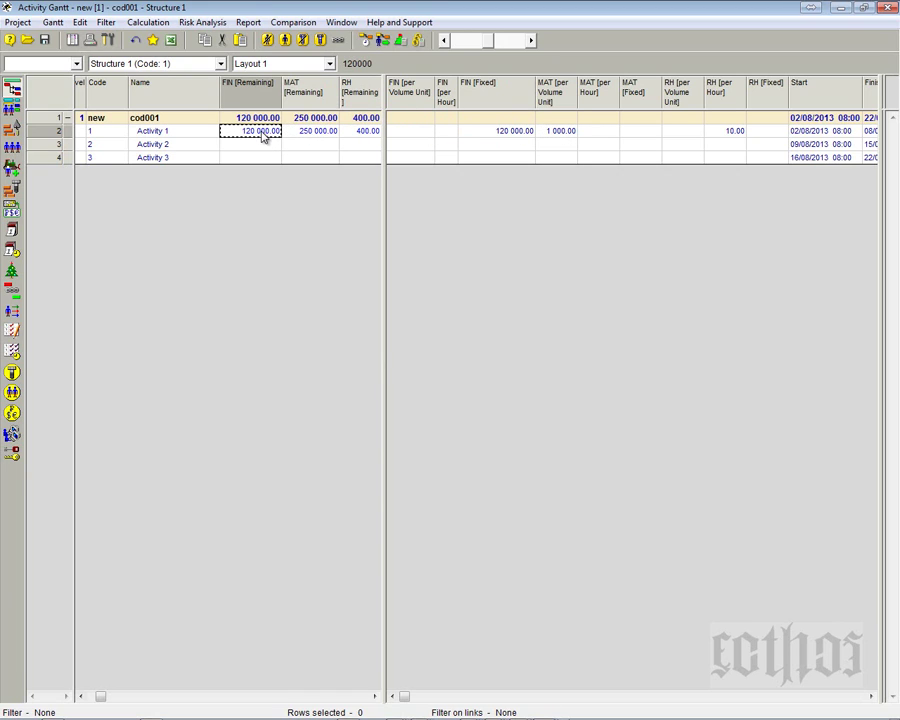
{"action": "left_click", "coordinate": [512, 134]}
{"action": "left_click", "coordinate": [273, 134]}
{"action": "left_click", "coordinate": [372, 132]}
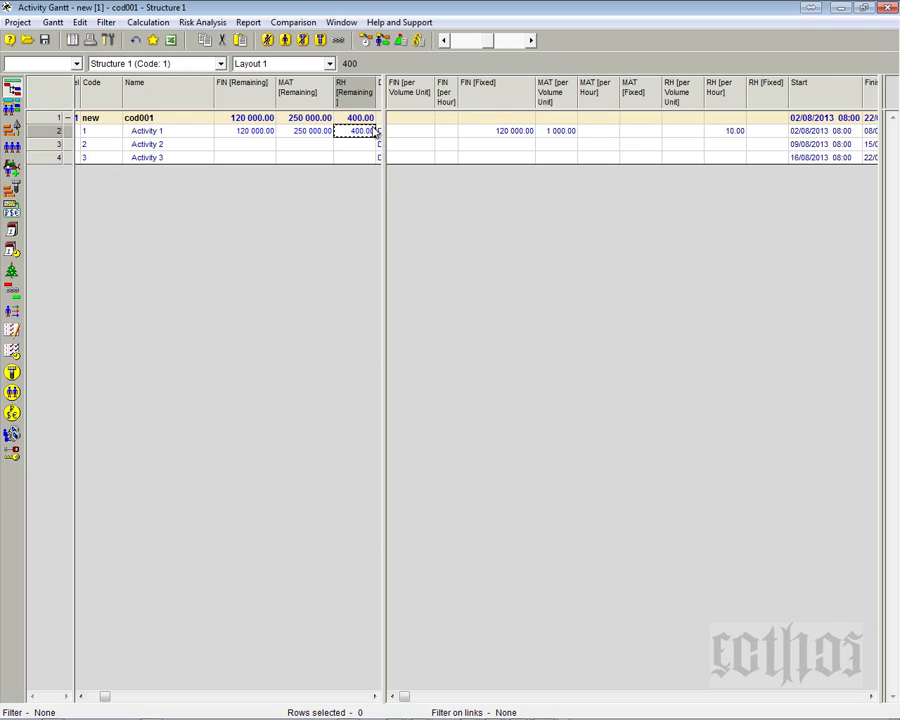
{"action": "left_click", "coordinate": [737, 132]}
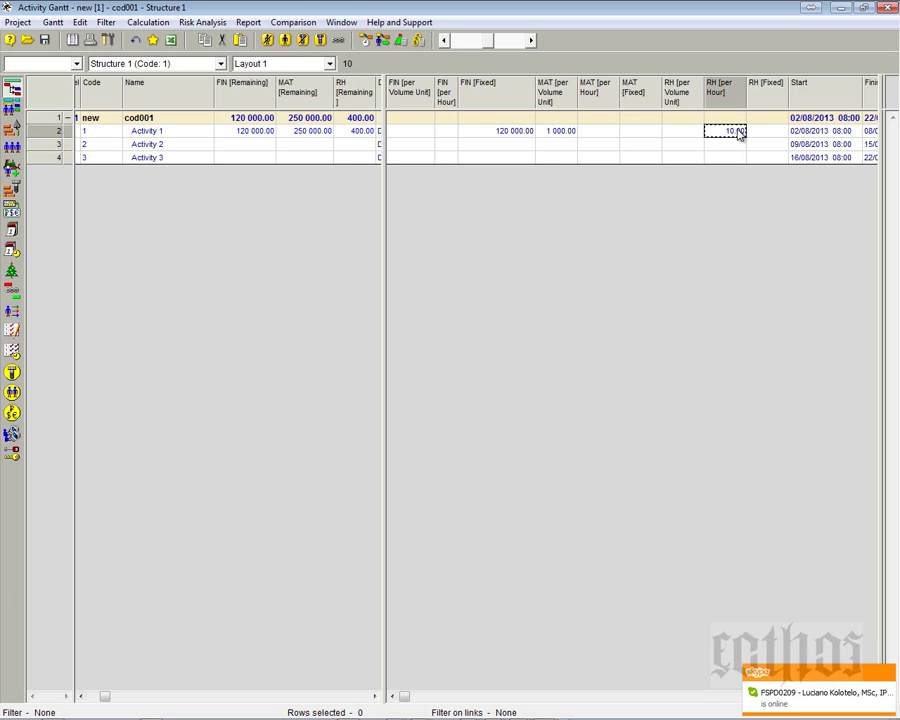
- Add the Duration, Hours [Cumulative] field as a column before the RH [Fixed] column
{"action": "right_click", "coordinate": [778, 100]}
{"action": "left_click", "coordinate": [781, 107]}
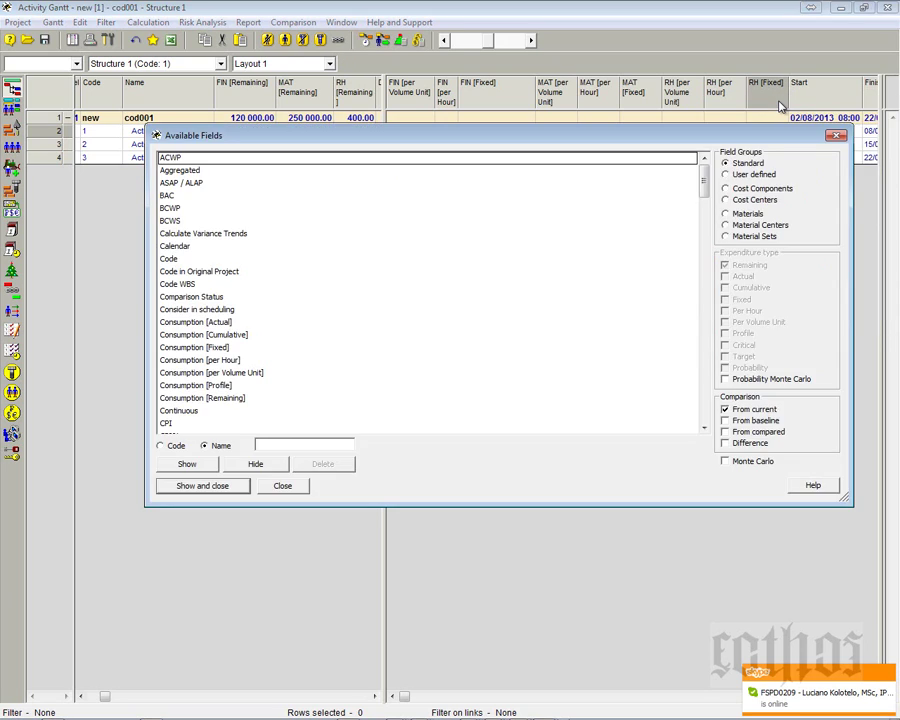
{"action": "type", "text": "DR"}
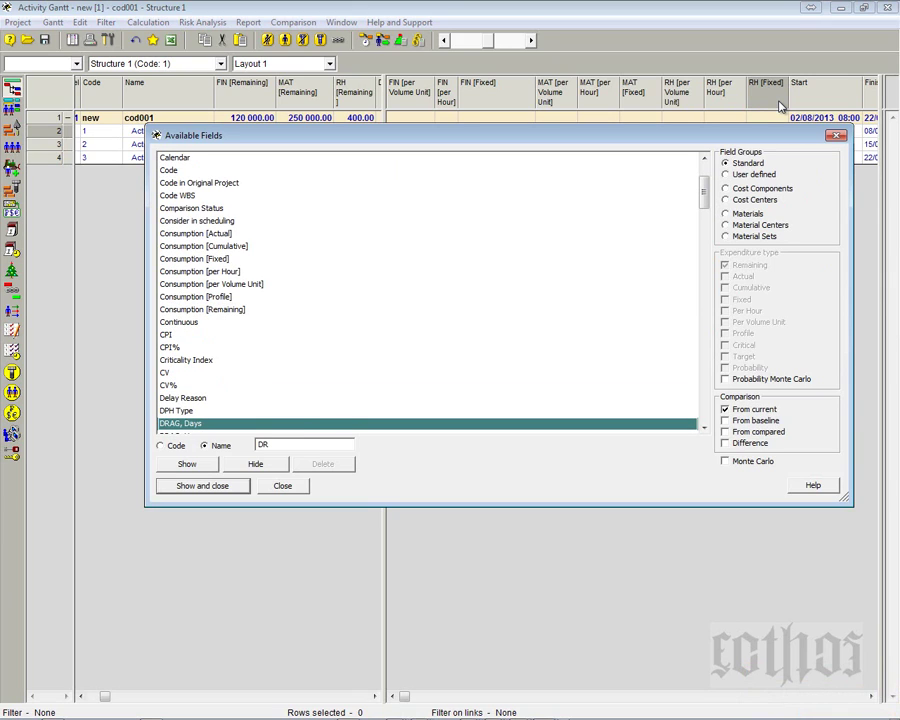
{"action": "key", "text": "BackSpace"}
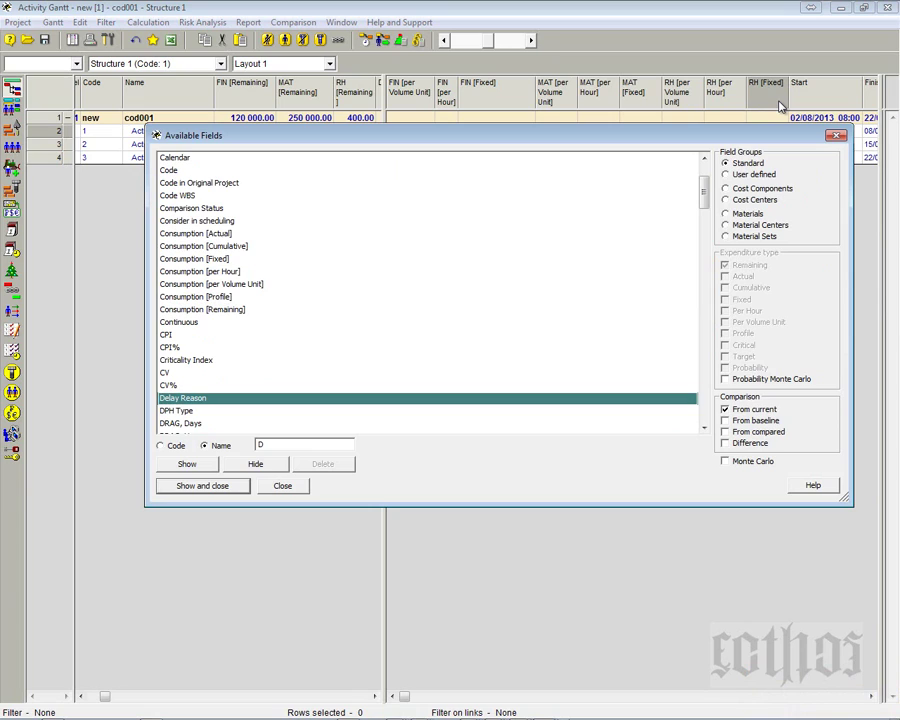
{"action": "type", "text": "DUR"}
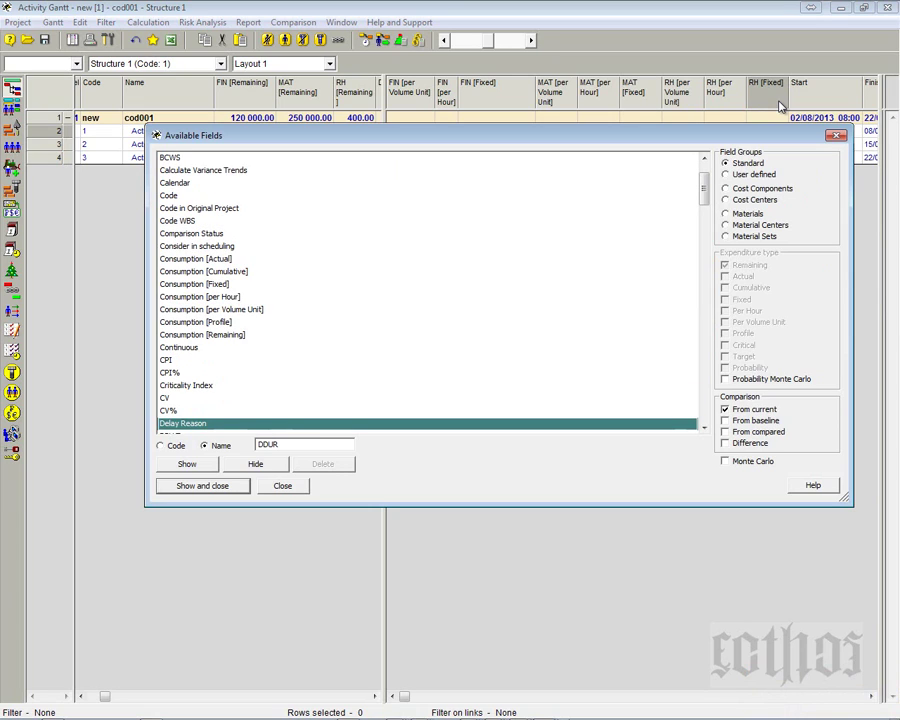
{"action": "scroll", "coordinate": [761, 96], "scroll_direction": "down", "scroll_amount": 2}
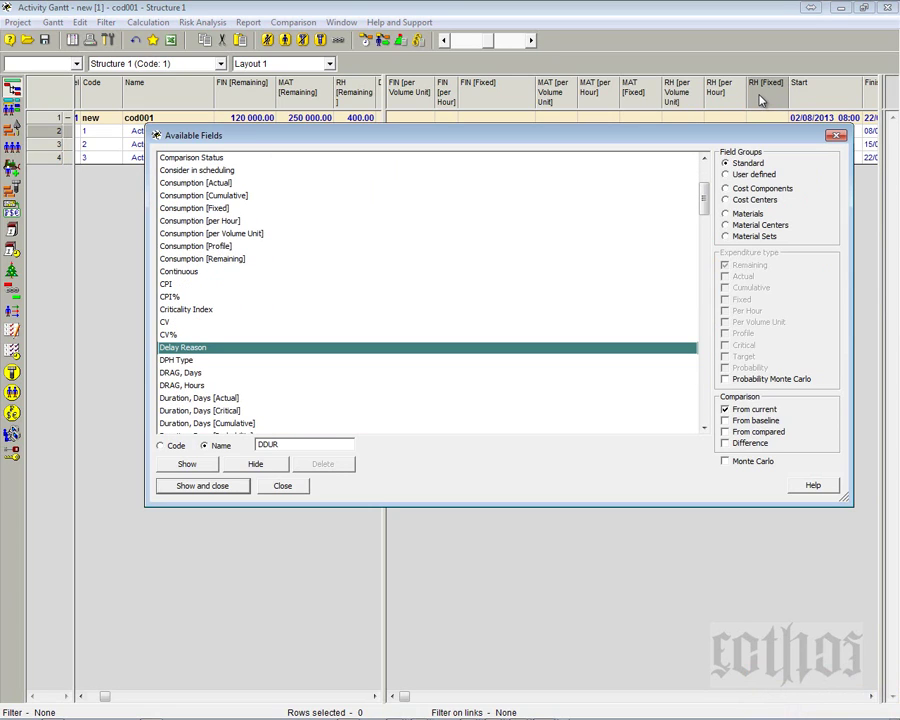
{"action": "scroll", "coordinate": [761, 96], "scroll_direction": "down", "scroll_amount": 2}
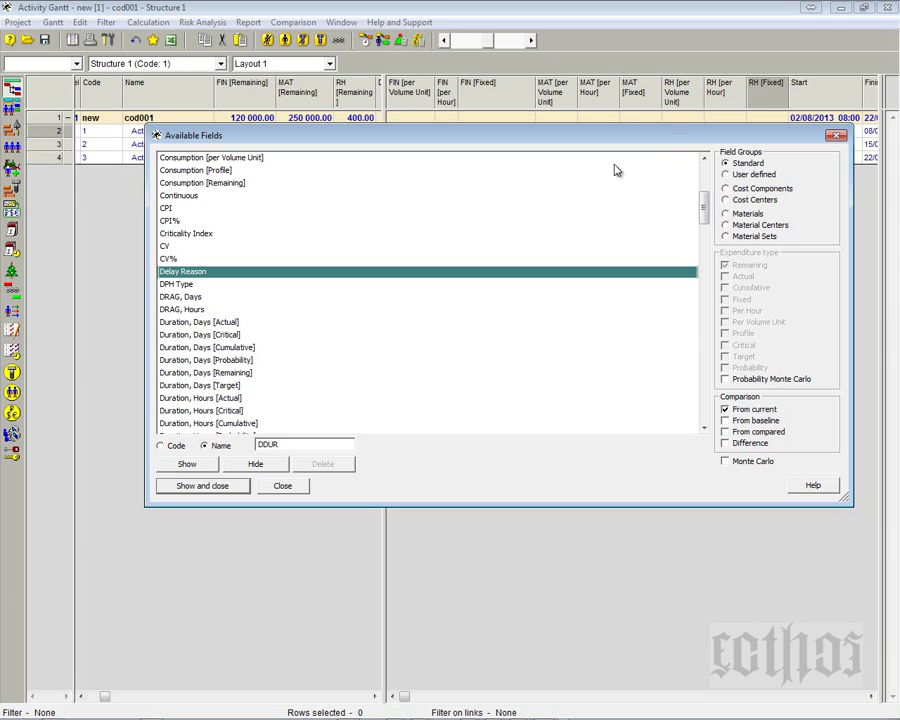
{"action": "left_click", "coordinate": [235, 424]}
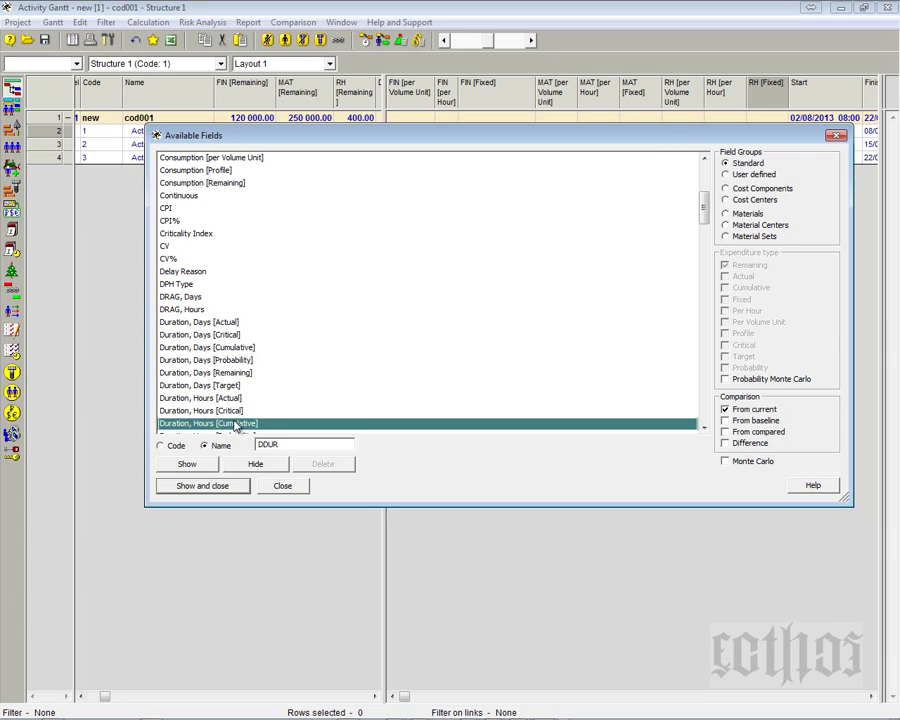
{"action": "left_click", "coordinate": [201, 486]}
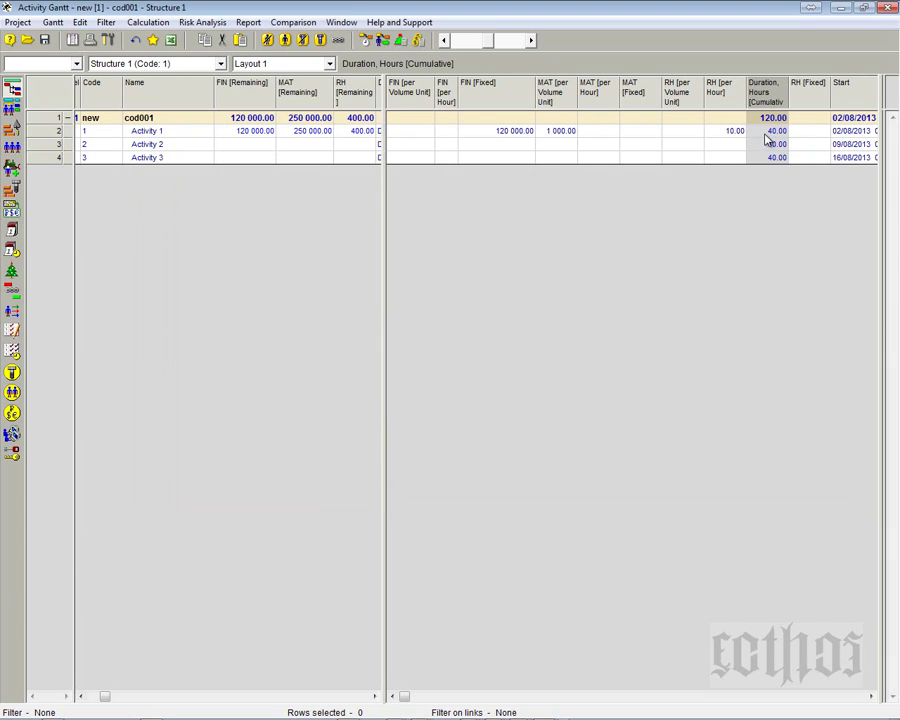
- Check Activity 1's cumulative duration, hourly RH rate and remaining cost cells, fitting the table panes to end at the RH [Remaining] and duration columns
{"action": "left_click", "coordinate": [770, 131]}
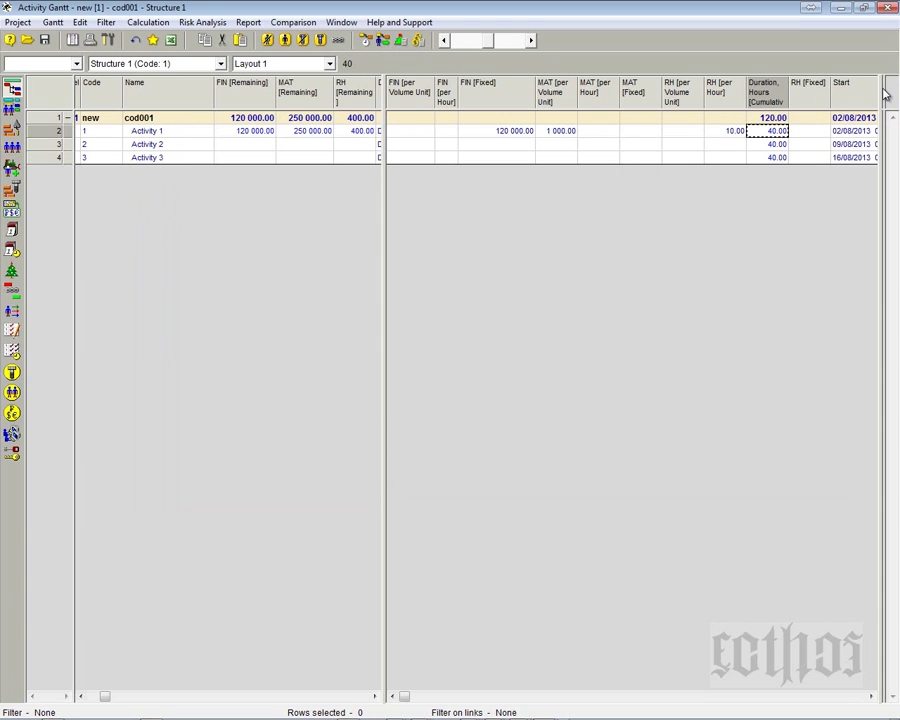
{"action": "left_click_drag", "start_coordinate": [881, 88], "coordinate": [791, 124]}
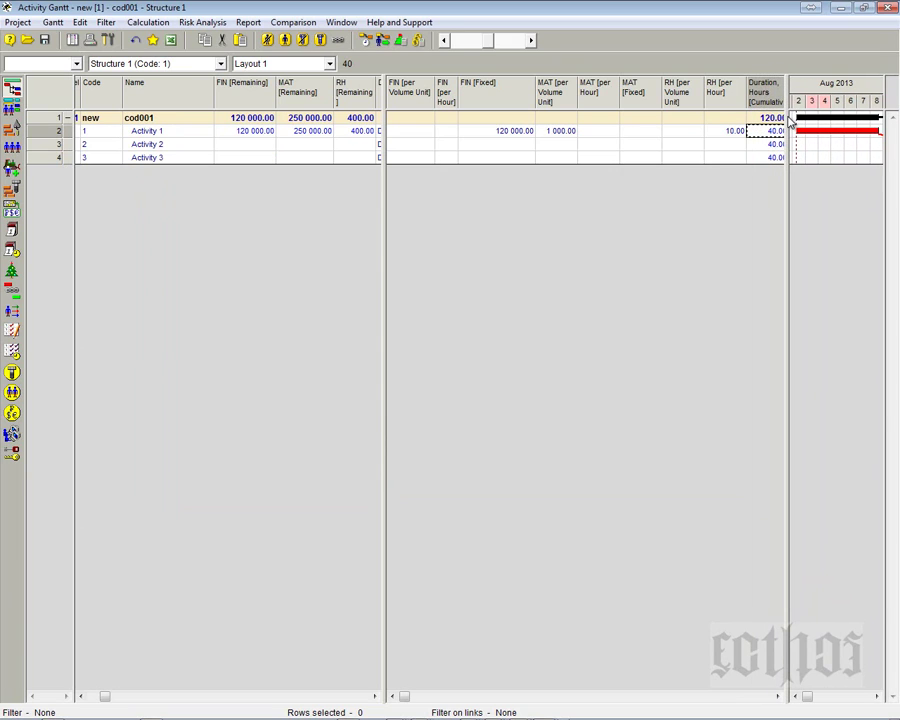
{"action": "left_click", "coordinate": [738, 132]}
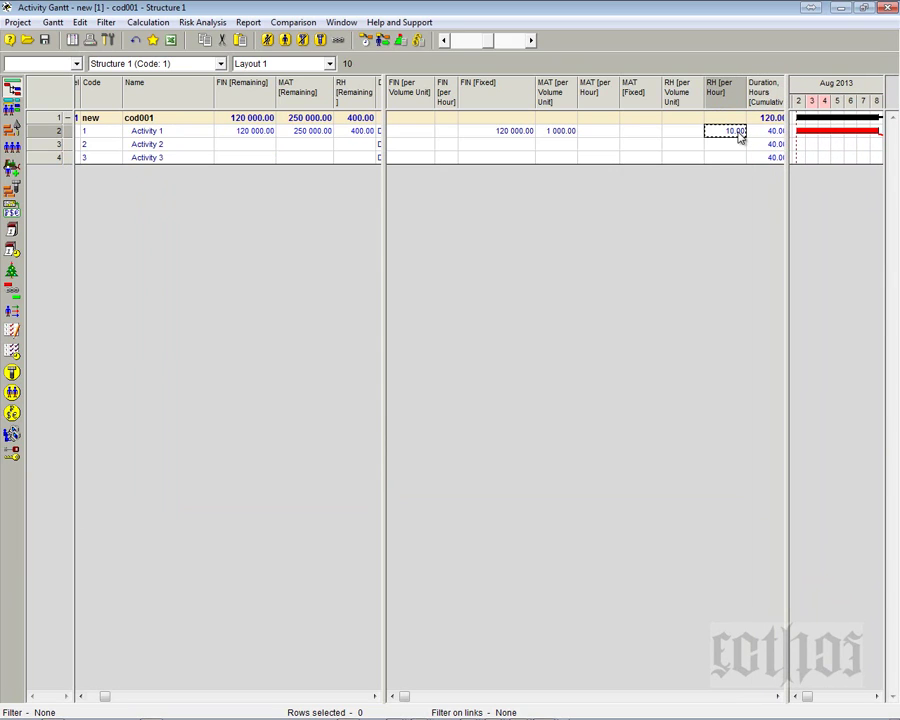
{"action": "left_click", "coordinate": [359, 132]}
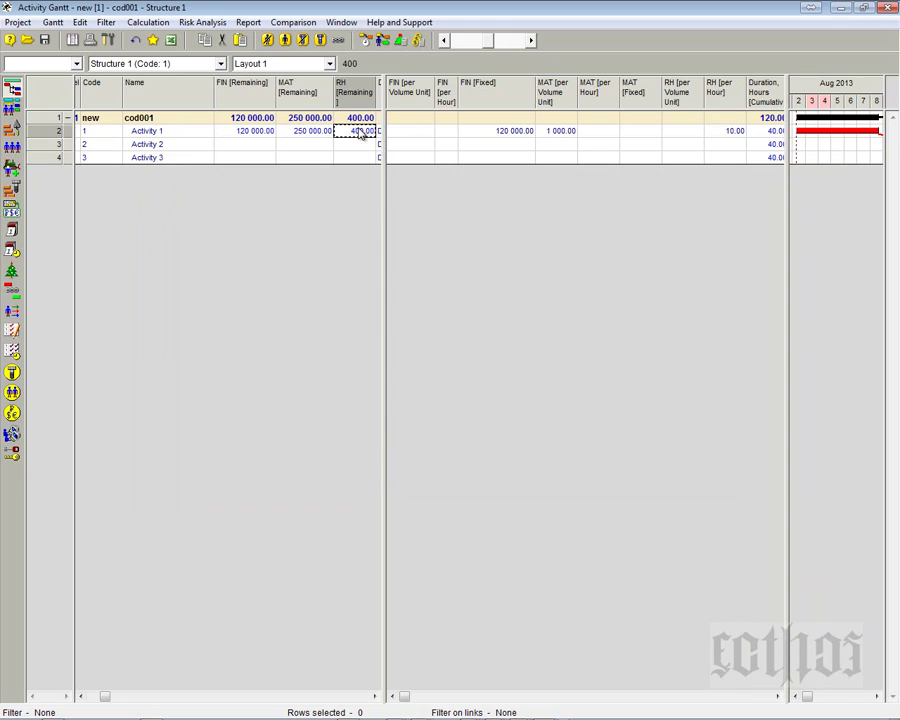
{"action": "left_click", "coordinate": [240, 138]}
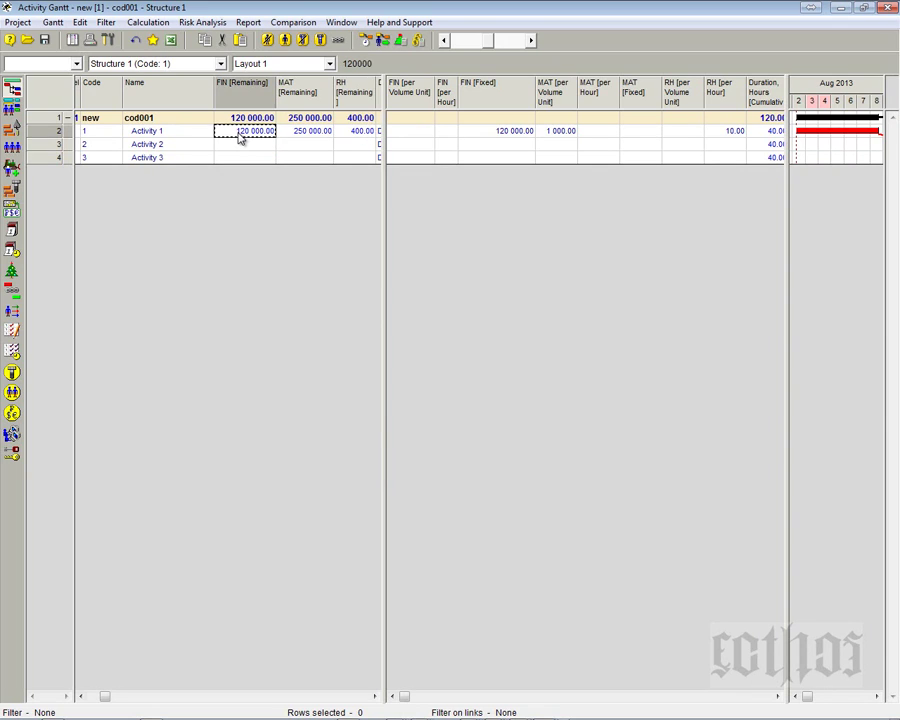
{"action": "left_click", "coordinate": [311, 139]}
{"action": "left_click", "coordinate": [350, 133]}
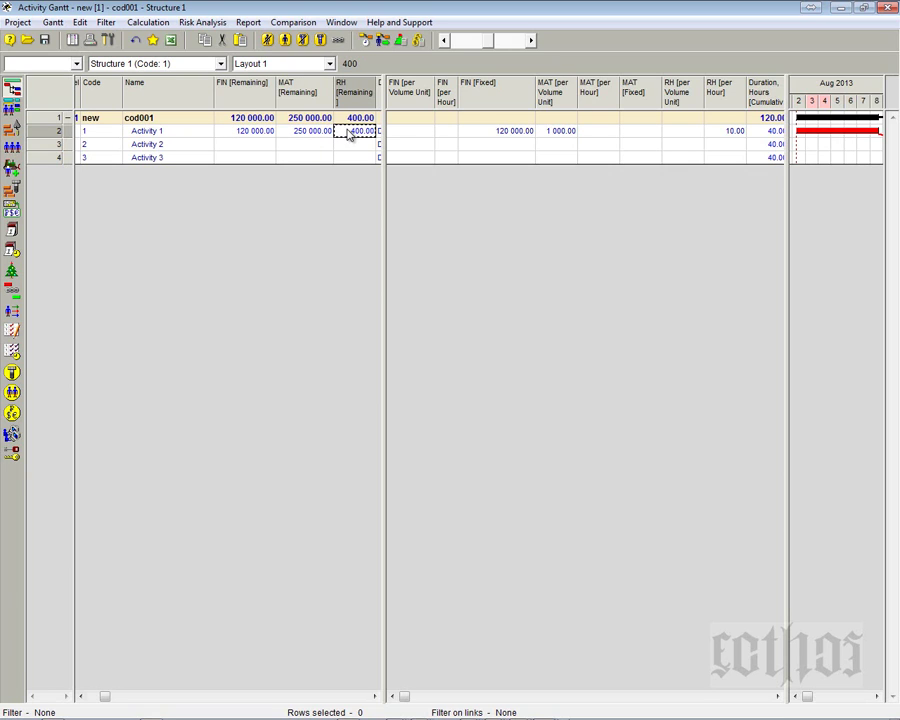
{"action": "left_click_drag", "start_coordinate": [384, 137], "coordinate": [379, 139]}
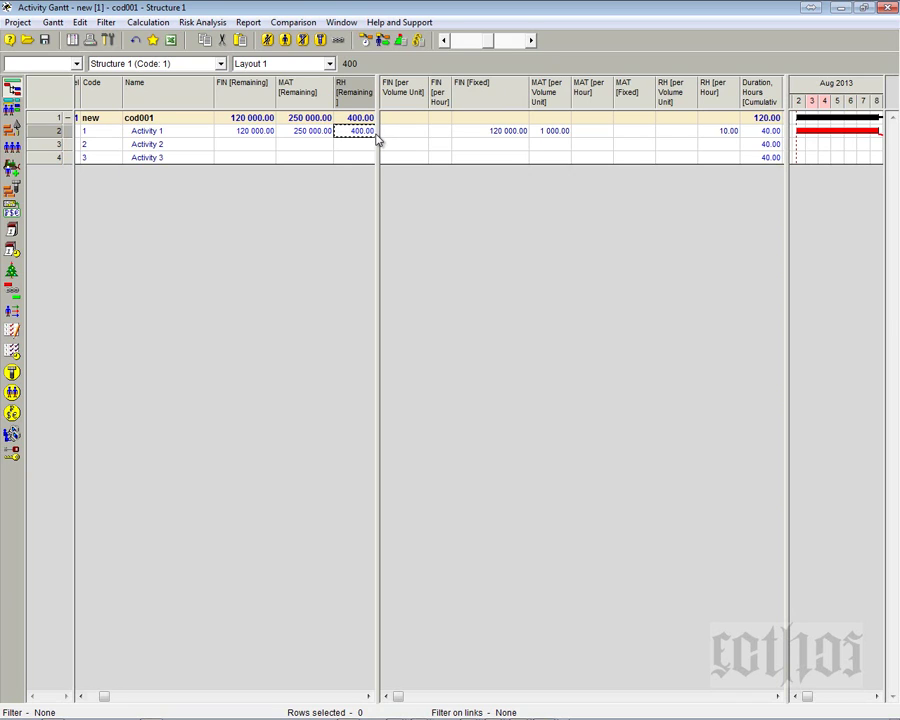
{"action": "left_click_drag", "start_coordinate": [378, 134], "coordinate": [379, 134]}
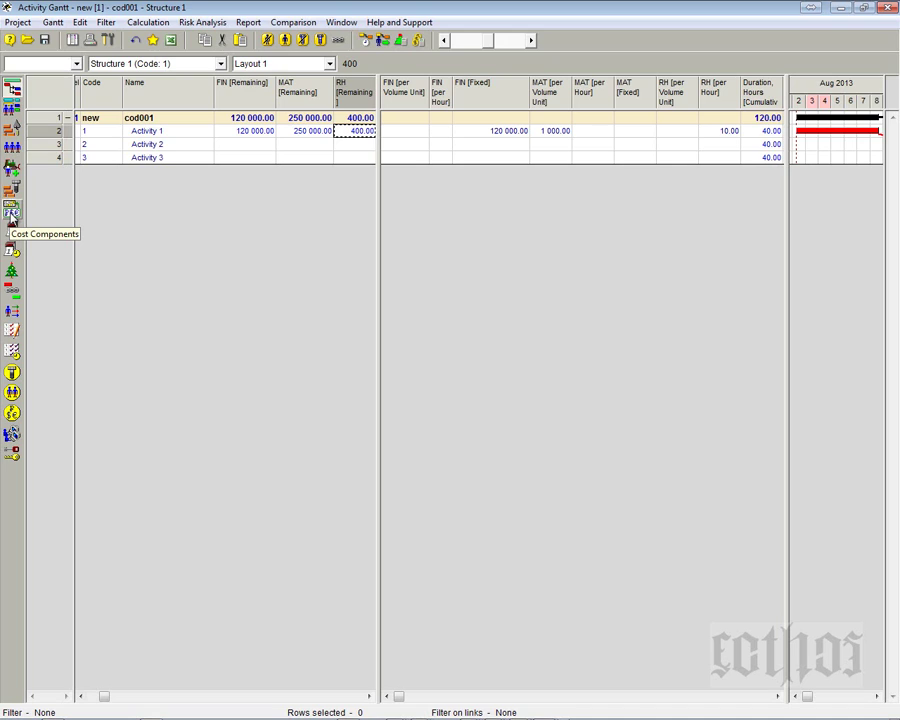
- In the Cost Components table, insert a new component after FIN and name it TOTAL
{"action": "left_click", "coordinate": [12, 213]}
{"action": "left_click", "coordinate": [45, 162]}
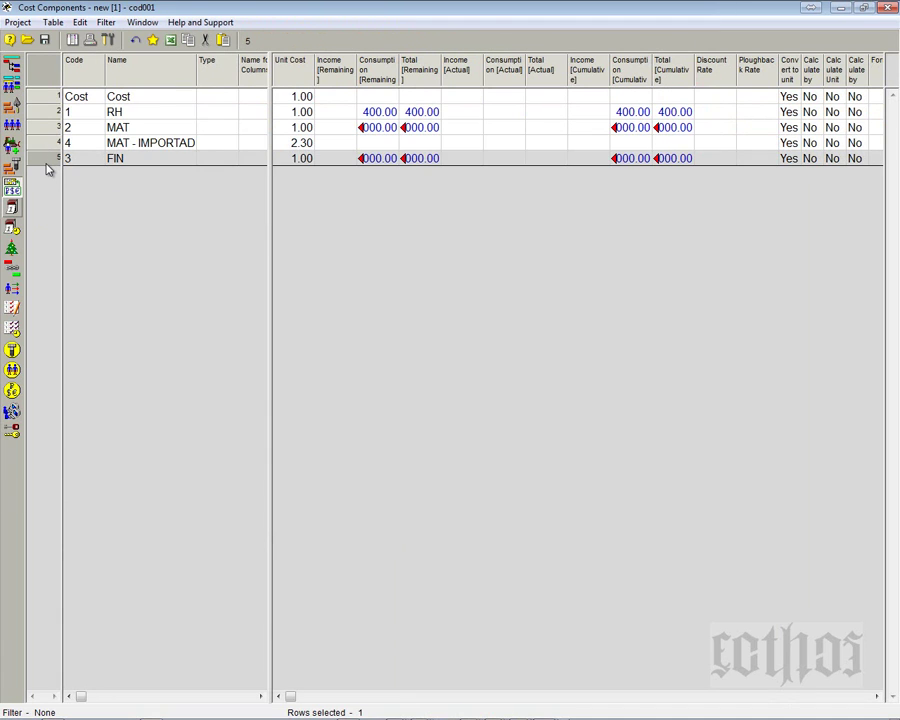
{"action": "key", "text": "Insert"}
{"action": "left_click", "coordinate": [152, 174]}
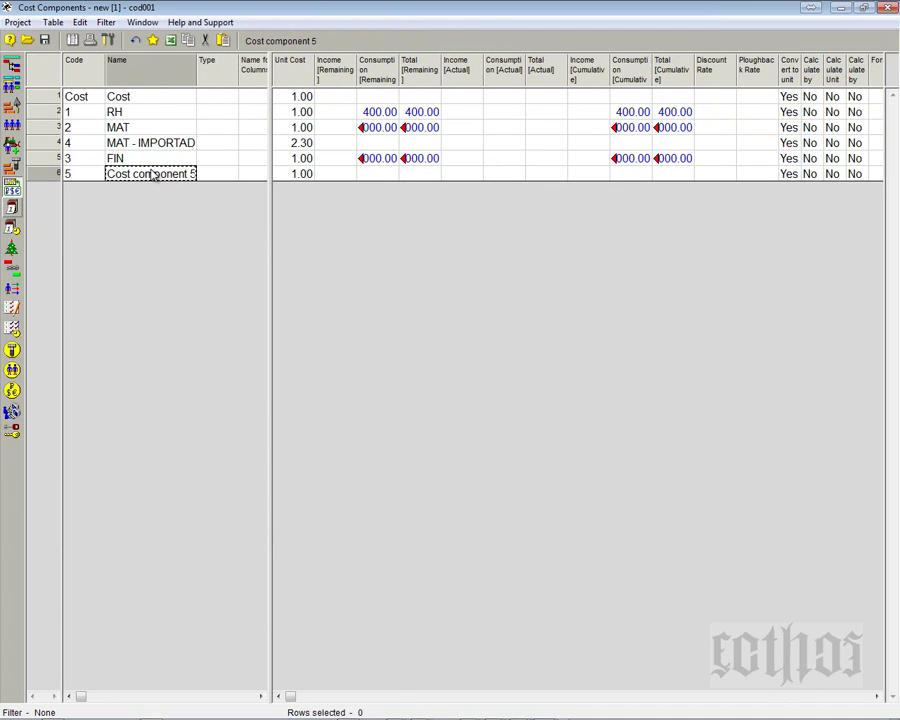
{"action": "type", "text": "TOTAL"}
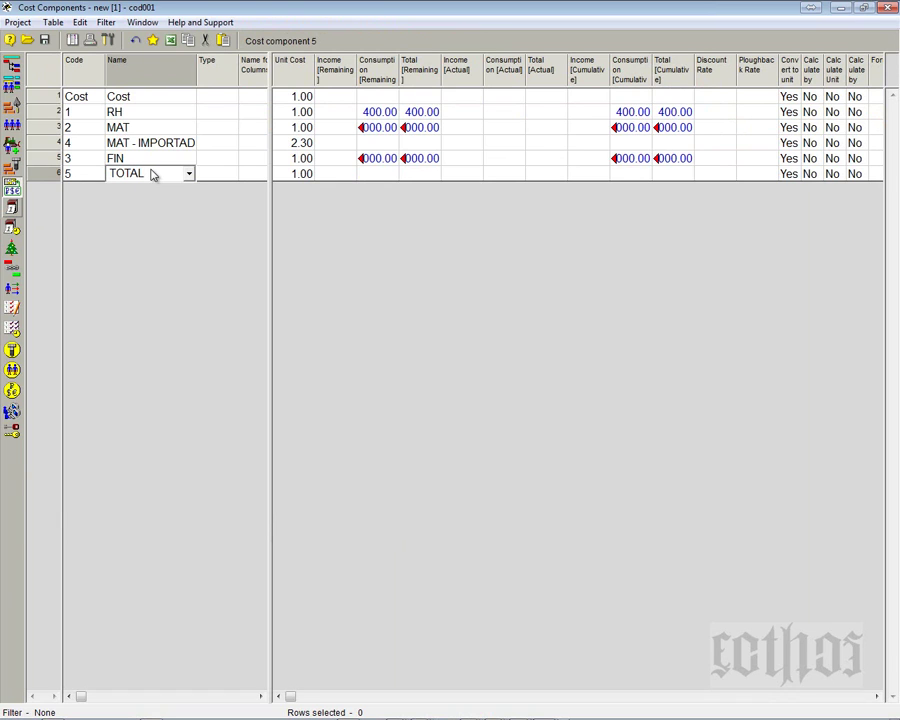
- Open the TOTAL component's properties and enable Calculate by formula
{"action": "left_click", "coordinate": [44, 179]}
{"action": "right_click", "coordinate": [44, 178]}
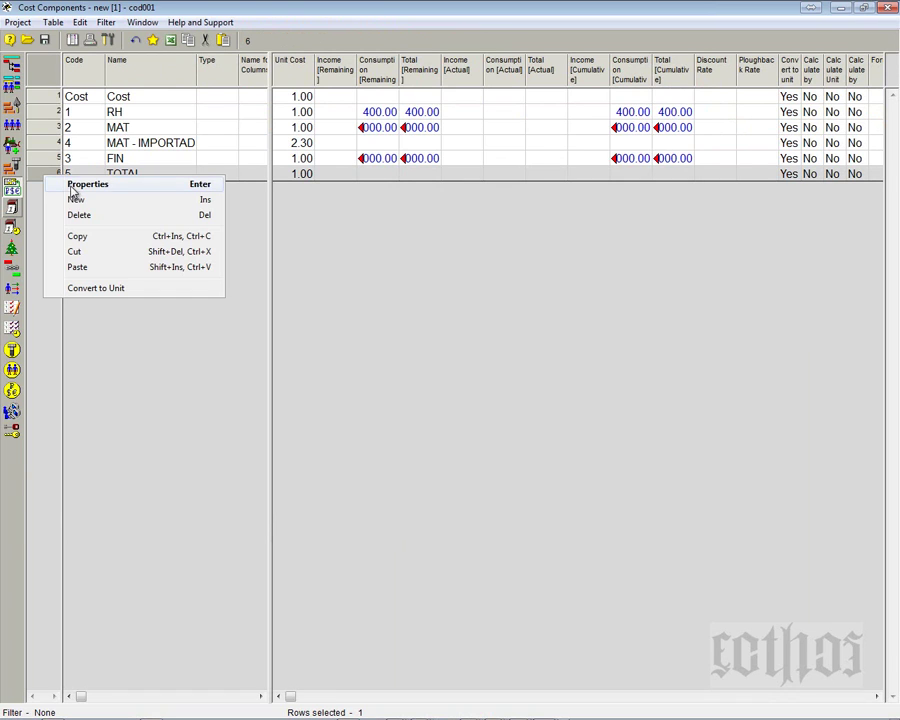
{"action": "key", "text": "Return"}
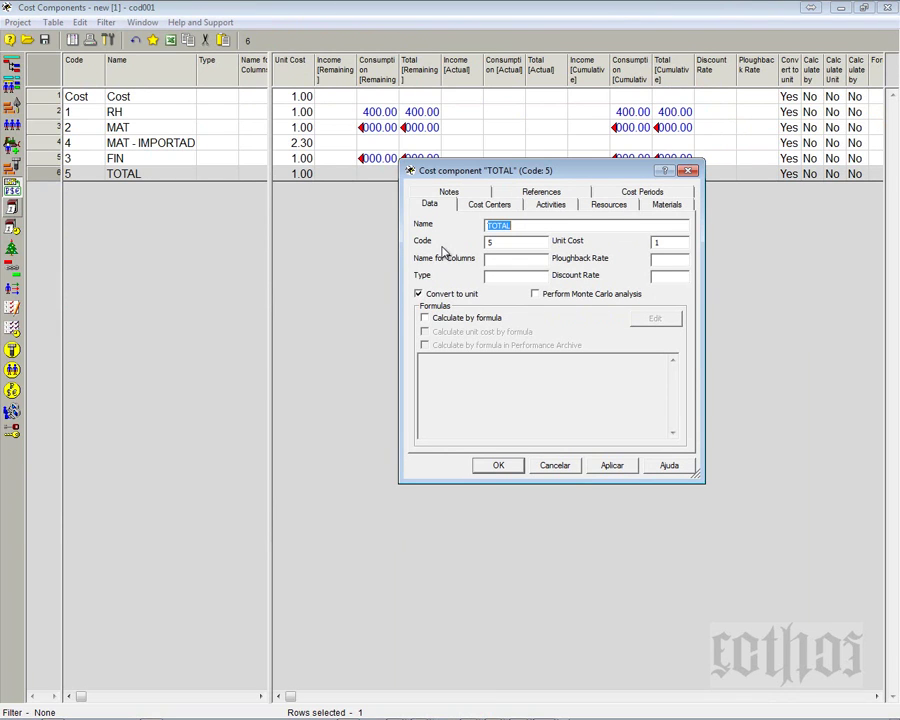
{"action": "left_click", "coordinate": [450, 319]}
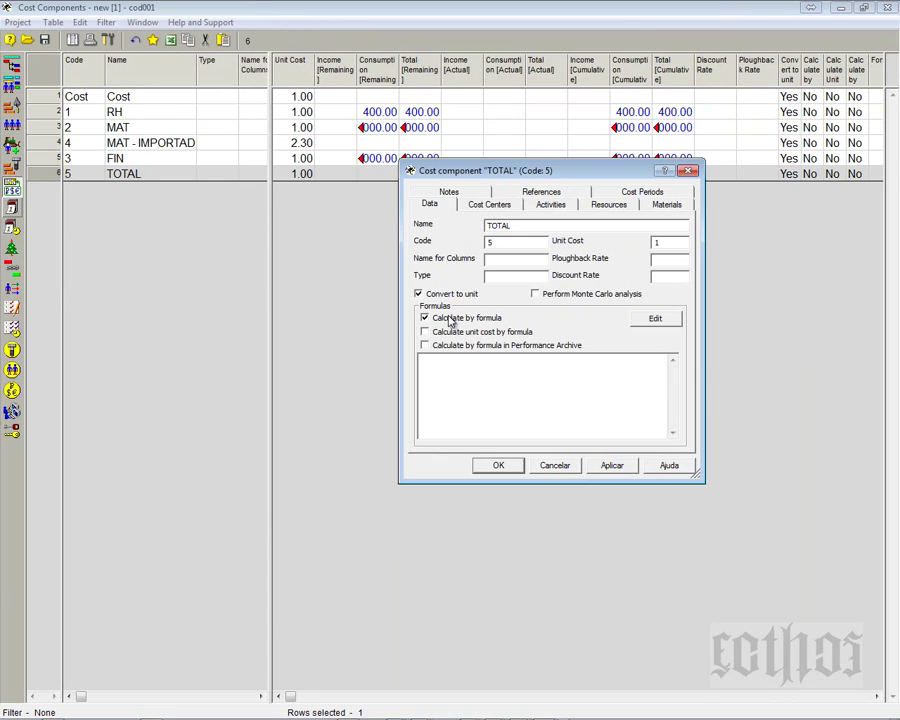
- Define the TOTAL component's formula as "Cost:1" + "Cost:2" + "Cost:3" + "Cost:4", summing RH, MAT, FIN and MAT - IMPORTADO
{"action": "left_click", "coordinate": [650, 320]}
{"action": "left_click", "coordinate": [604, 141]}
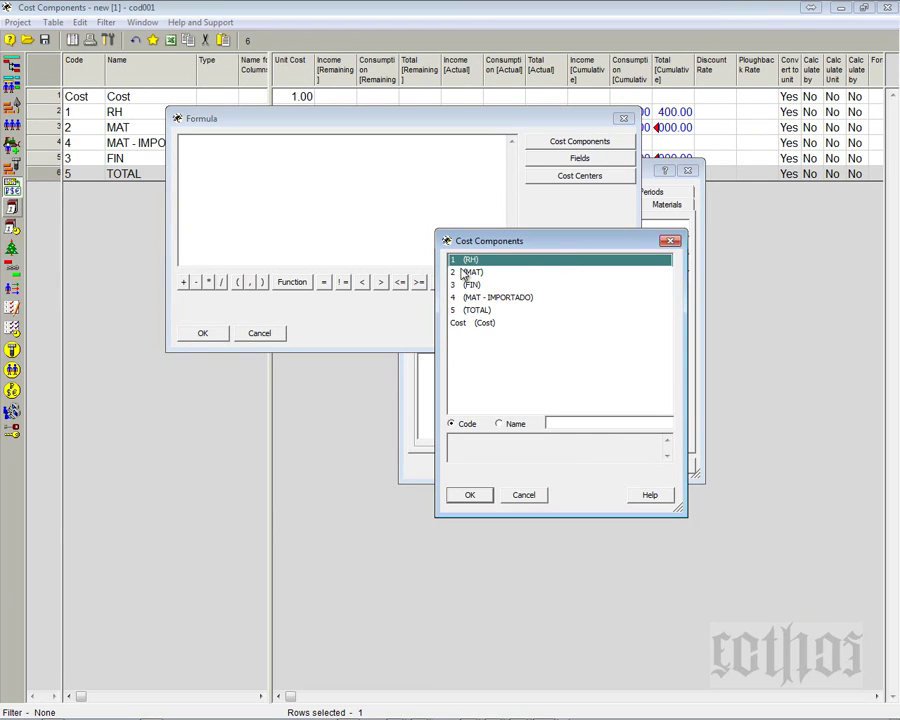
{"action": "left_click", "coordinate": [465, 494]}
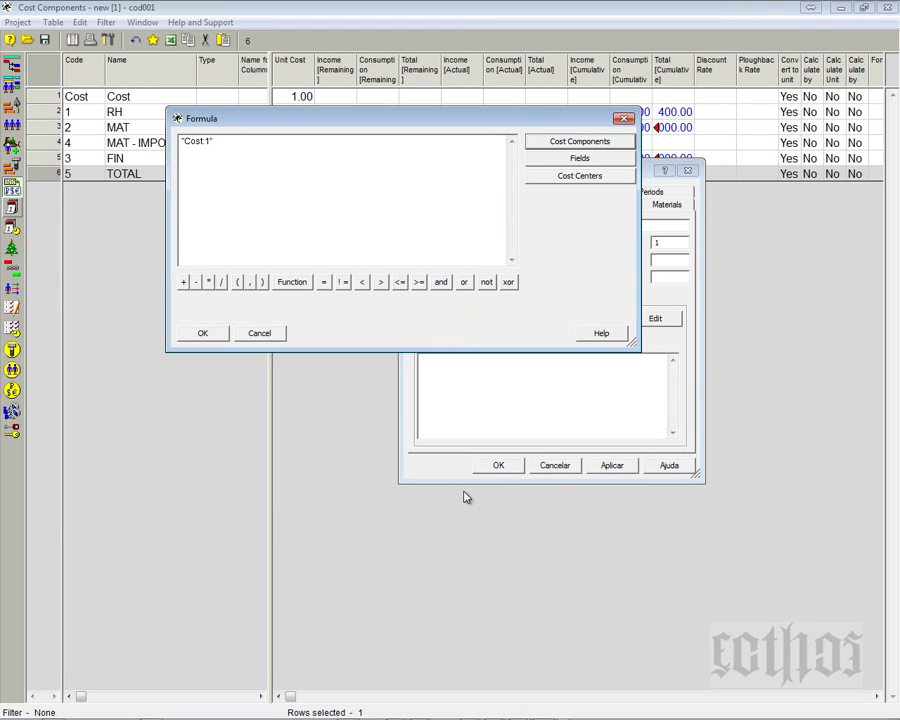
{"action": "type", "text": "+"}
{"action": "left_click", "coordinate": [604, 141]}
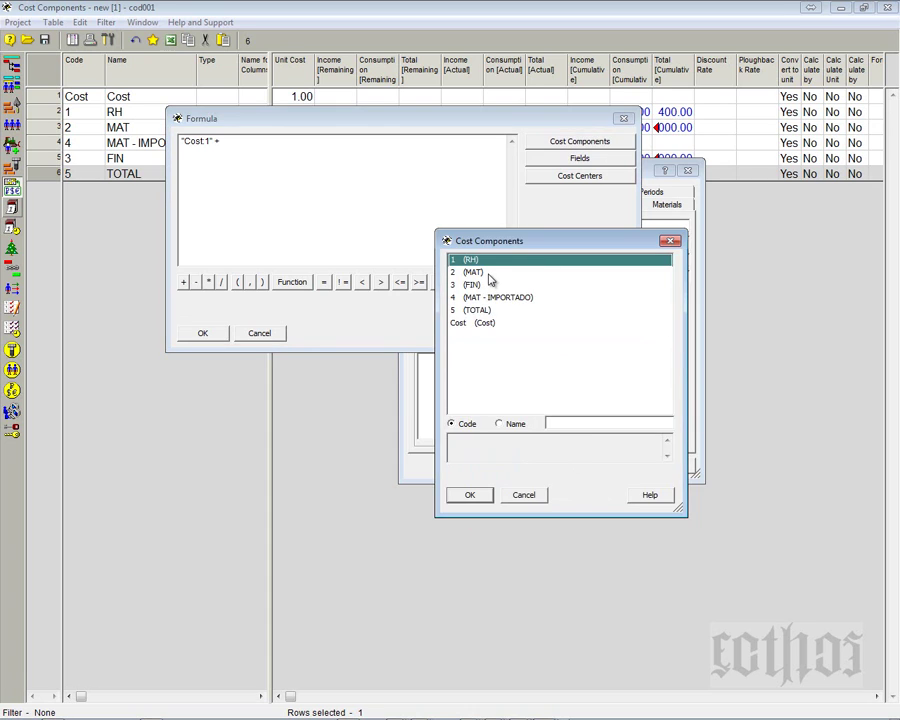
{"action": "double_click", "coordinate": [489, 275]}
{"action": "type", "text": "+"}
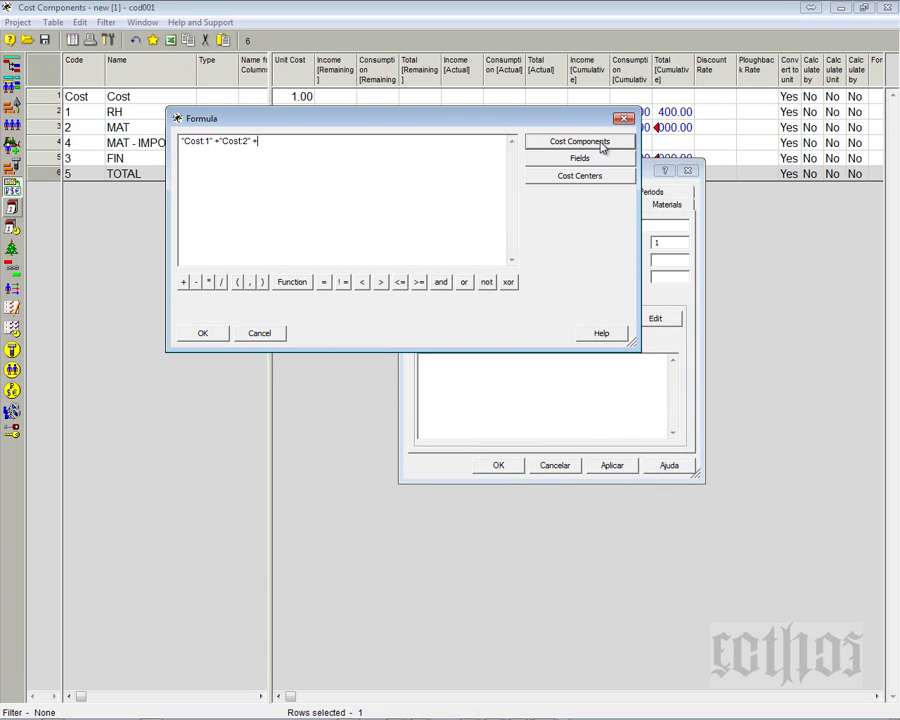
{"action": "left_click", "coordinate": [602, 143]}
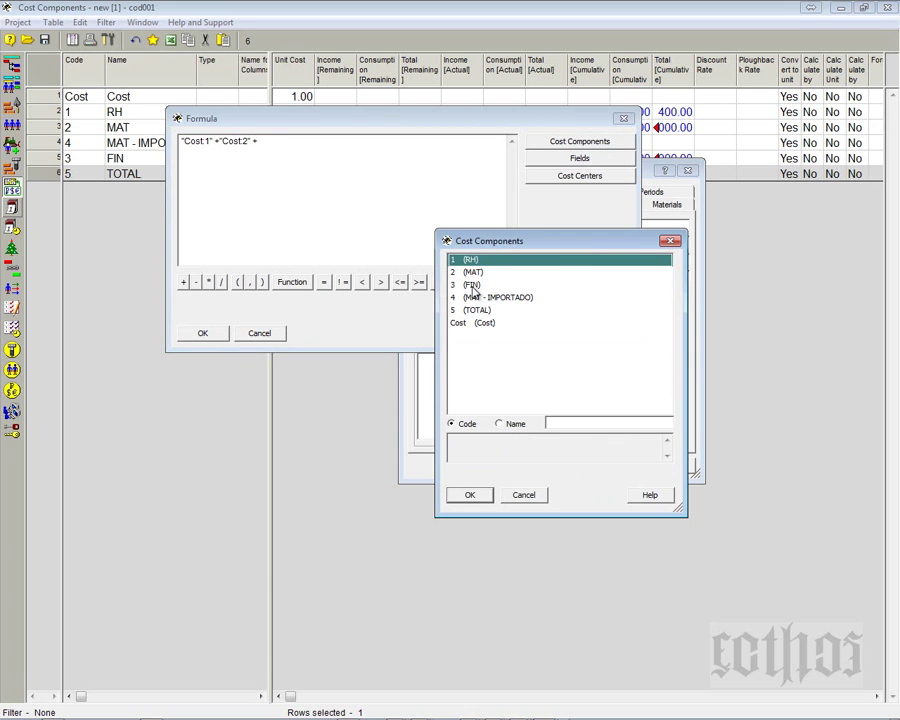
{"action": "double_click", "coordinate": [473, 287]}
{"action": "type", "text": "+"}
{"action": "left_click", "coordinate": [622, 143]}
{"action": "double_click", "coordinate": [486, 302]}
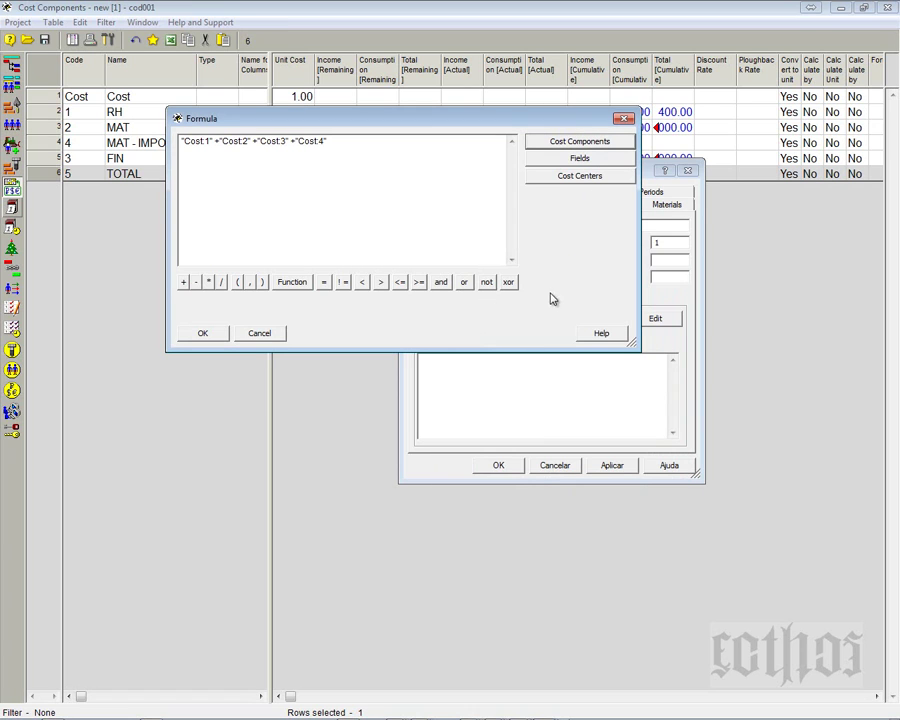
{"action": "left_click", "coordinate": [225, 340]}
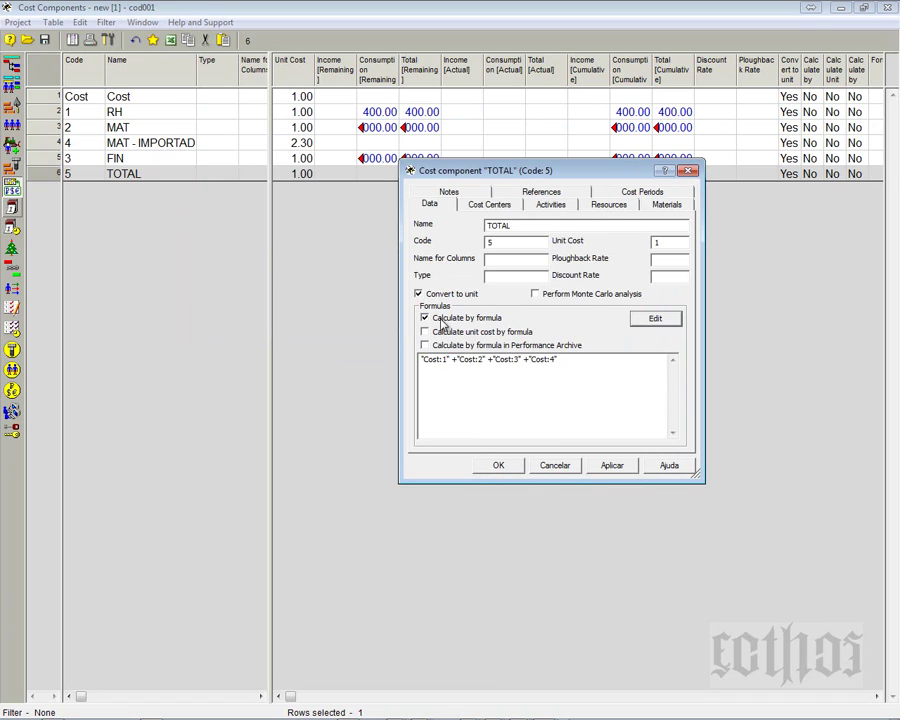
- Enable Calculate by formula in Performance Archive for the TOTAL component and save its properties
{"action": "left_click", "coordinate": [425, 345]}
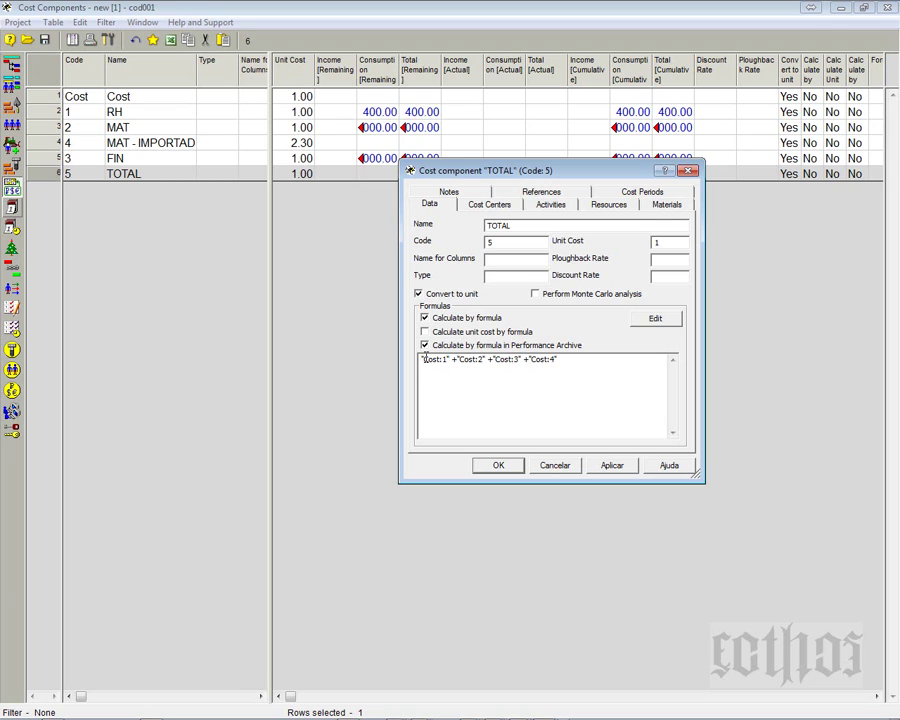
{"action": "left_click", "coordinate": [625, 470]}
{"action": "left_click", "coordinate": [510, 468]}
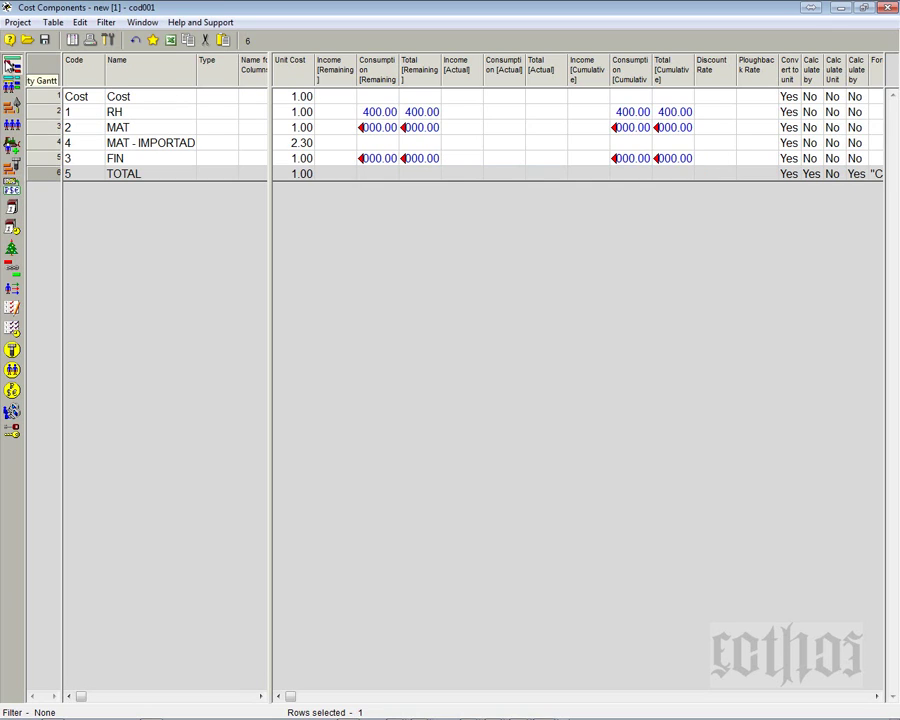
- In the Activity Gantt, add the TOTAL [Remaining] column after RH [Remaining], widen it, and fit the table pane to end there
{"action": "left_click", "coordinate": [11, 66]}
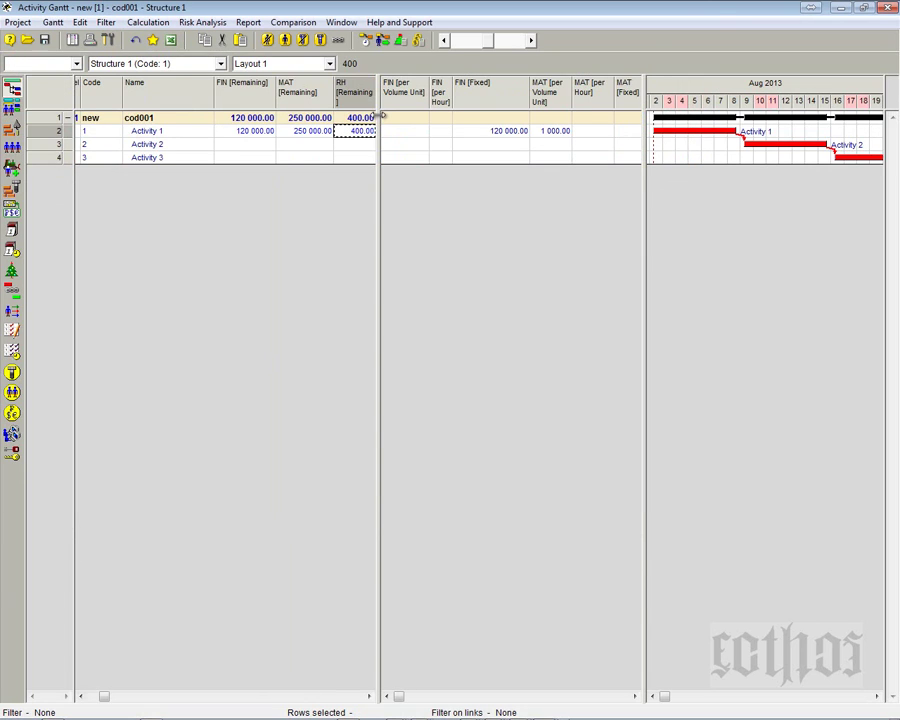
{"action": "left_click_drag", "start_coordinate": [380, 116], "coordinate": [464, 118]}
{"action": "right_click", "coordinate": [400, 92]}
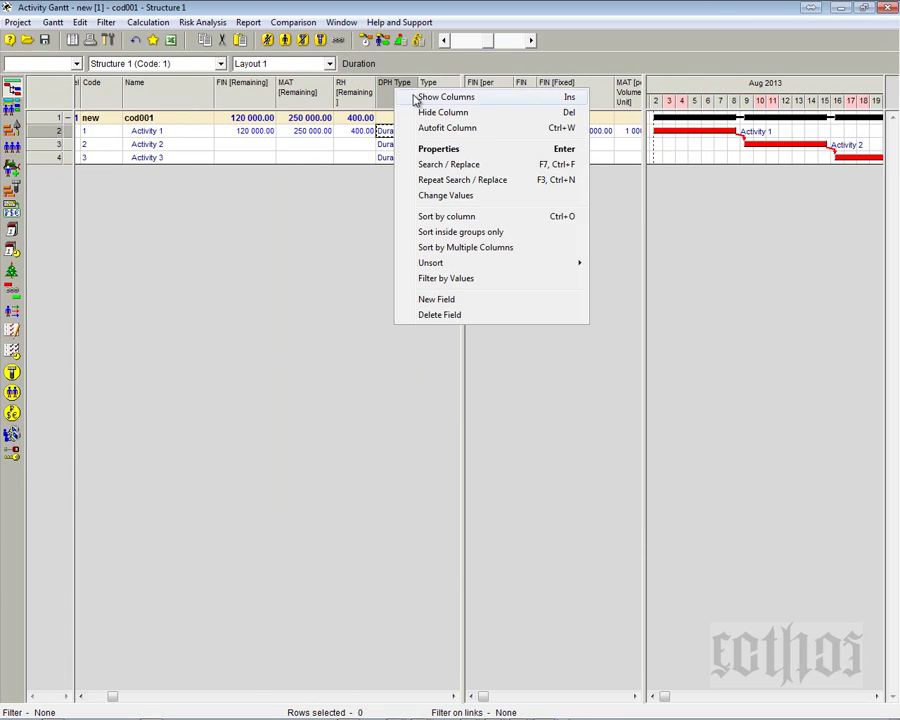
{"action": "left_click", "coordinate": [450, 95]}
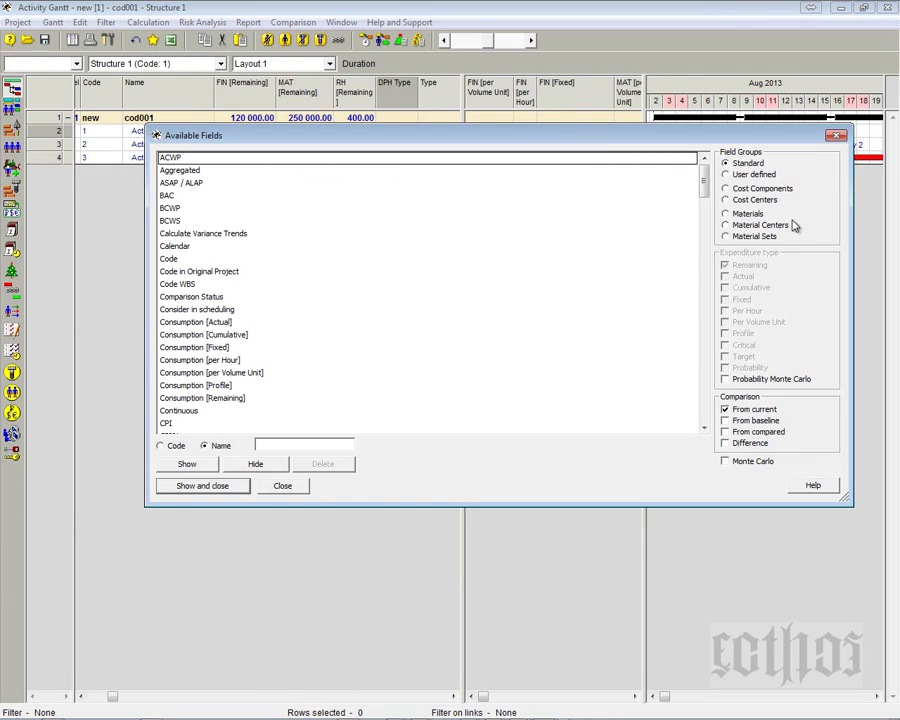
{"action": "left_click", "coordinate": [742, 192]}
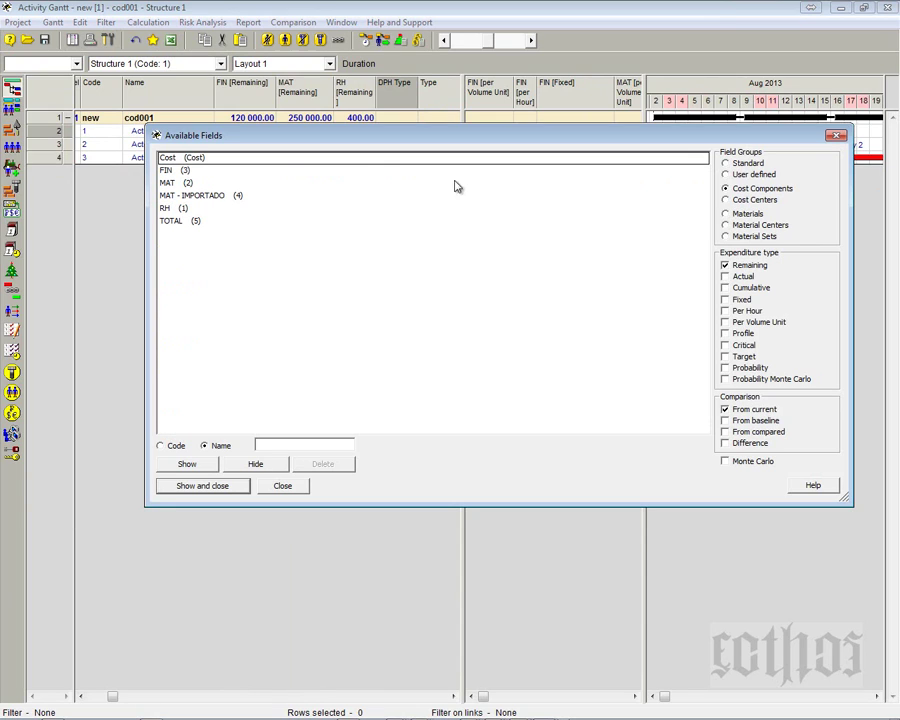
{"action": "left_click", "coordinate": [185, 221]}
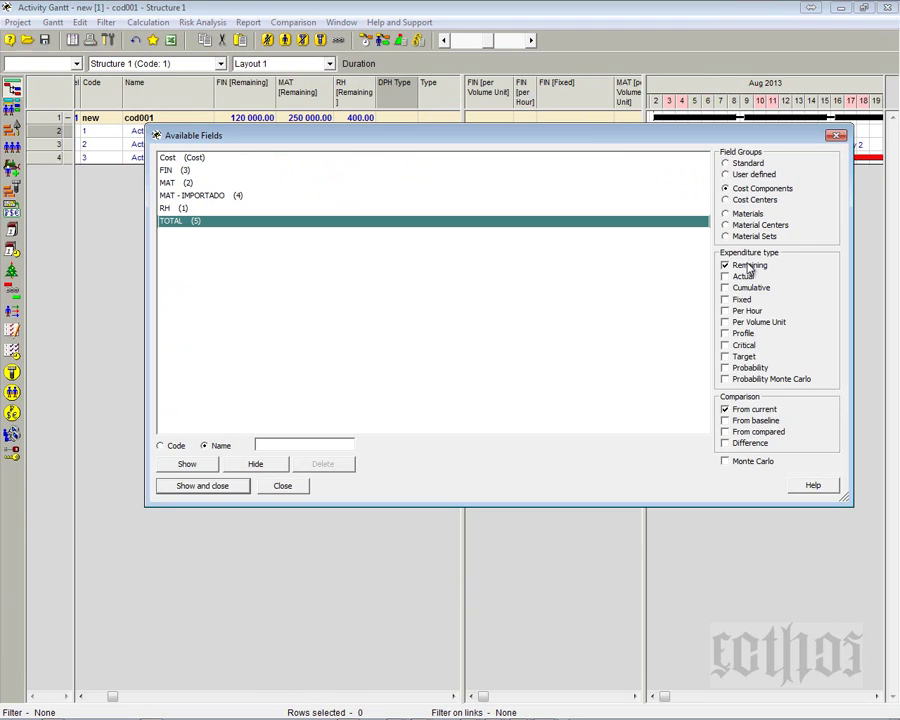
{"action": "left_click", "coordinate": [228, 486]}
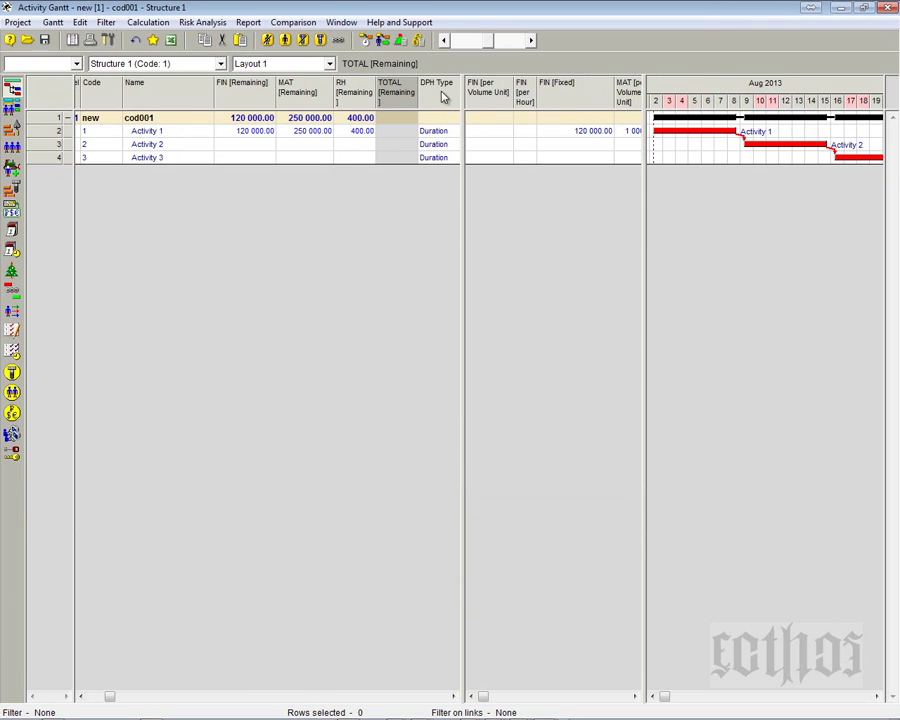
{"action": "left_click_drag", "start_coordinate": [417, 90], "coordinate": [440, 107]}
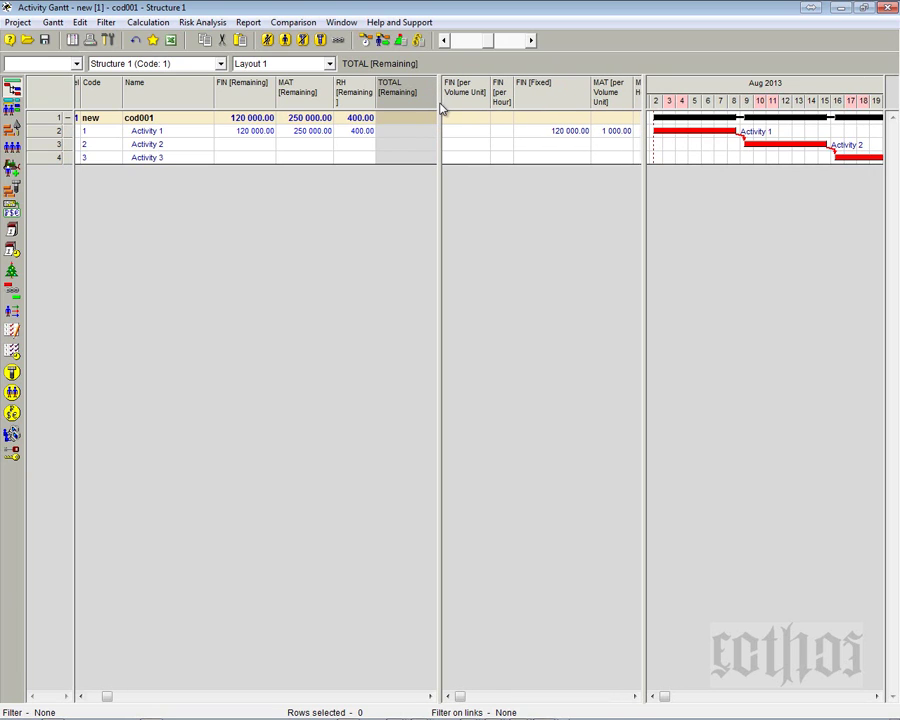
{"action": "left_click_drag", "start_coordinate": [645, 97], "coordinate": [448, 143]}
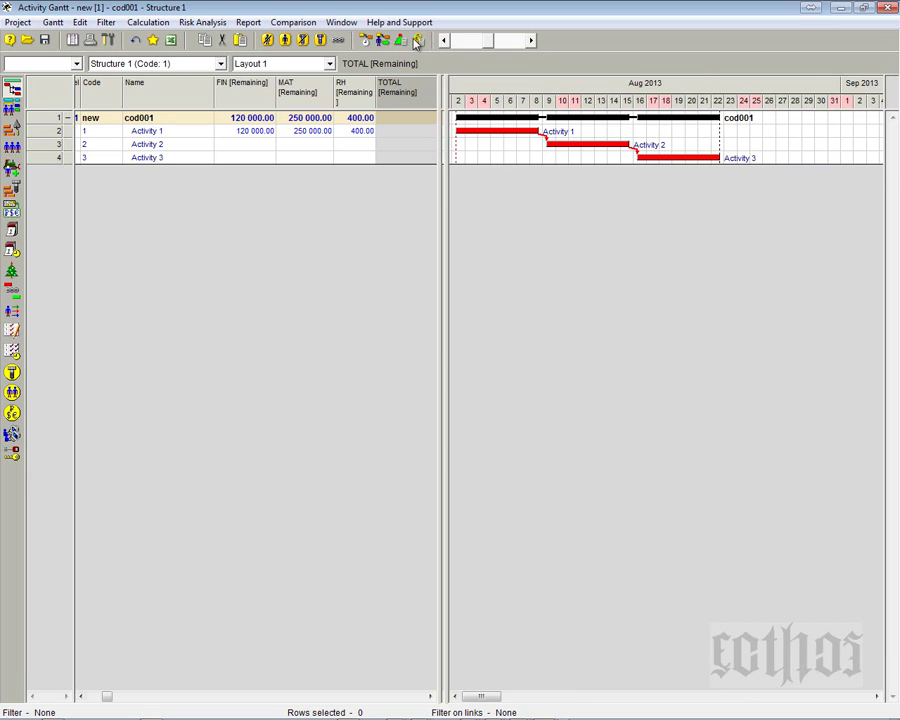
- Run the cost and material calculation for the project
{"action": "left_click", "coordinate": [417, 41]}
{"action": "left_click", "coordinate": [338, 564]}
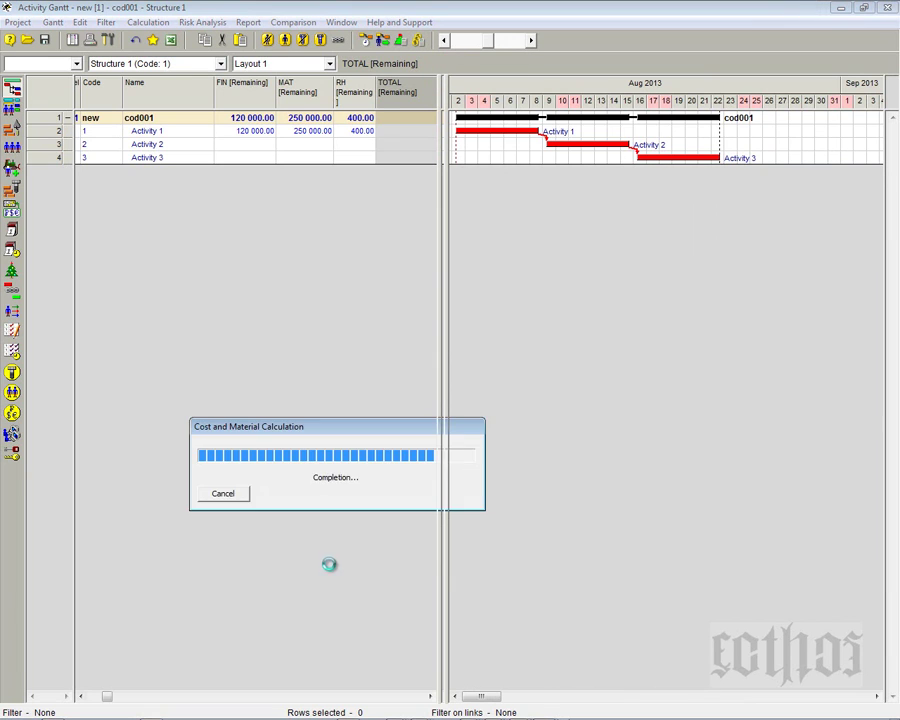
{"action": "left_click", "coordinate": [533, 439]}
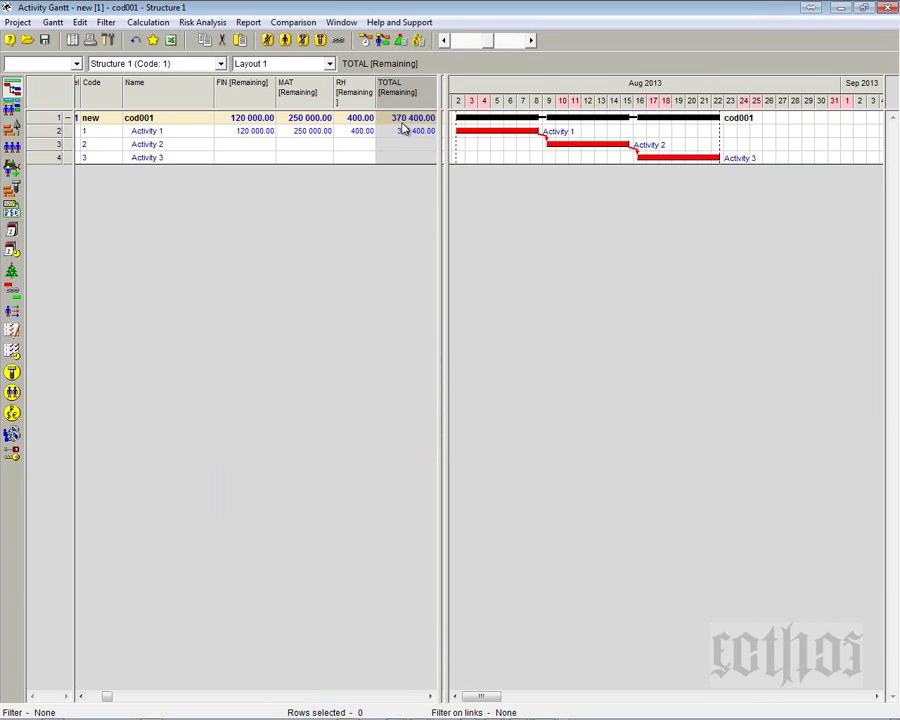
- Check Activity 1's FIN, MAT, RH and TOTAL [Remaining] cells, fitting the pane edge to the TOTAL column
{"action": "left_click", "coordinate": [406, 146]}
{"action": "left_click", "coordinate": [244, 134]}
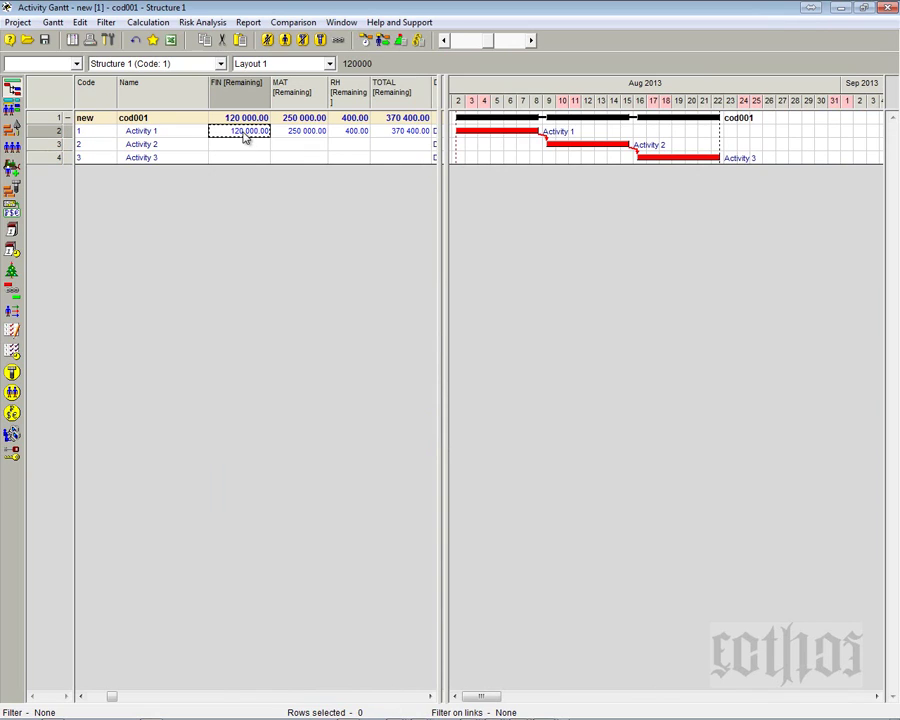
{"action": "key", "text": "Right"}
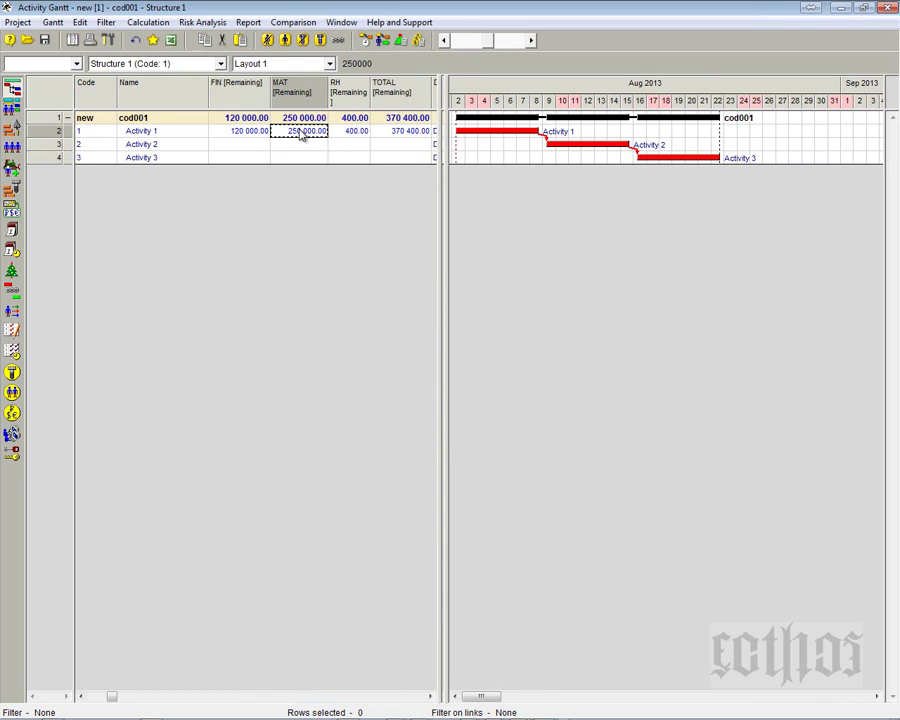
{"action": "left_click", "coordinate": [345, 134]}
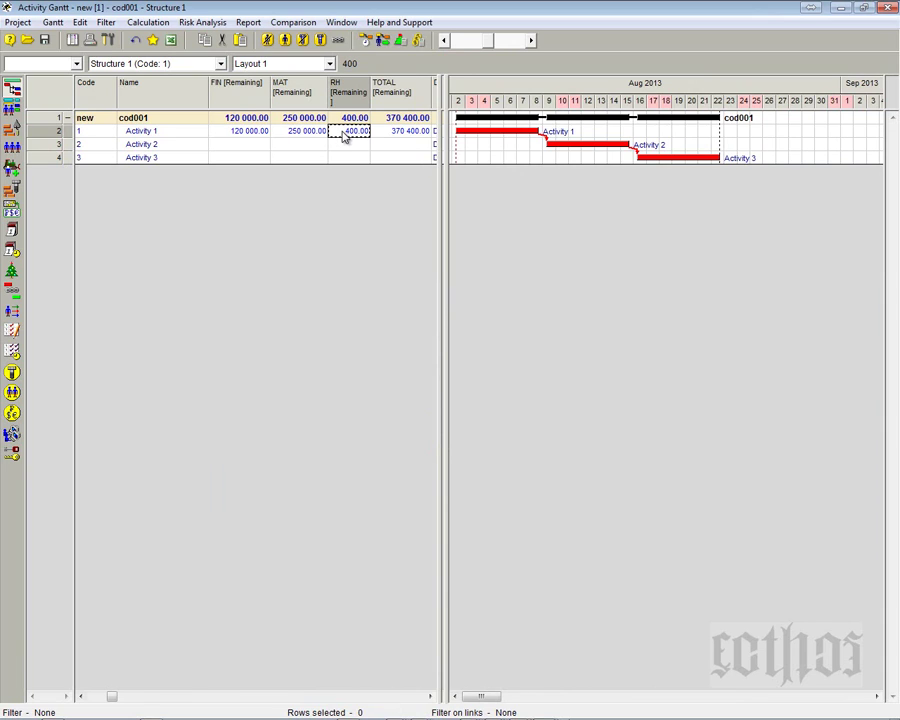
{"action": "left_click", "coordinate": [401, 134]}
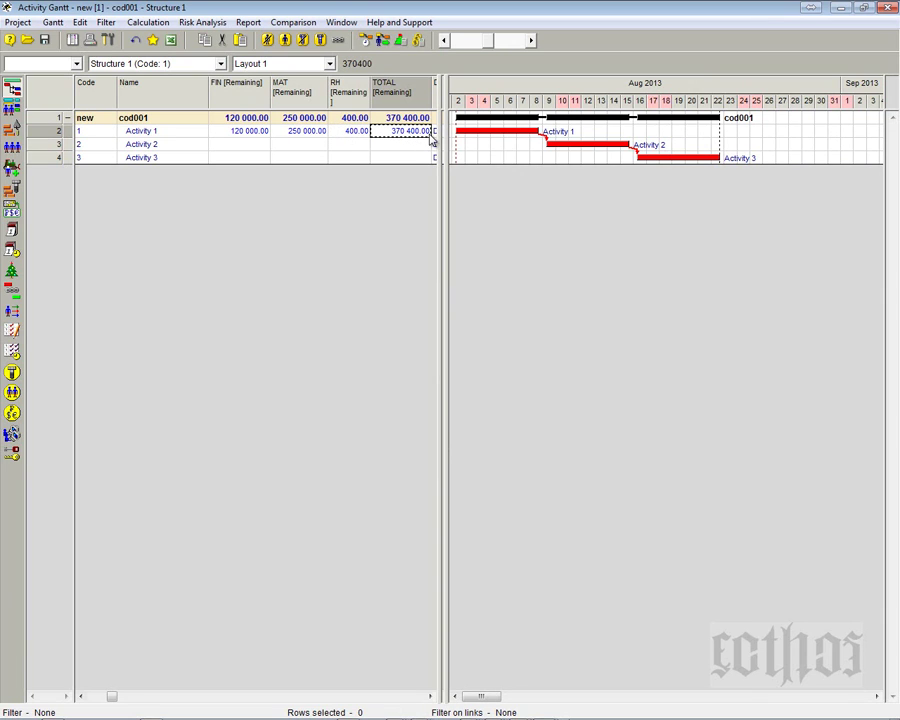
{"action": "left_click_drag", "start_coordinate": [441, 133], "coordinate": [434, 146]}
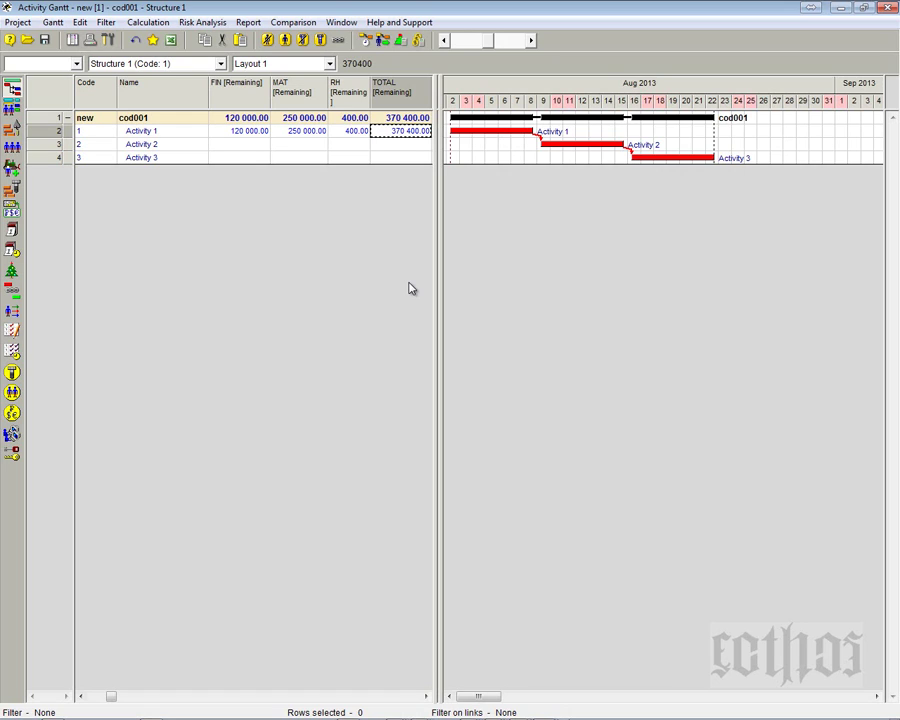
{"action": "left_click", "coordinate": [294, 136]}
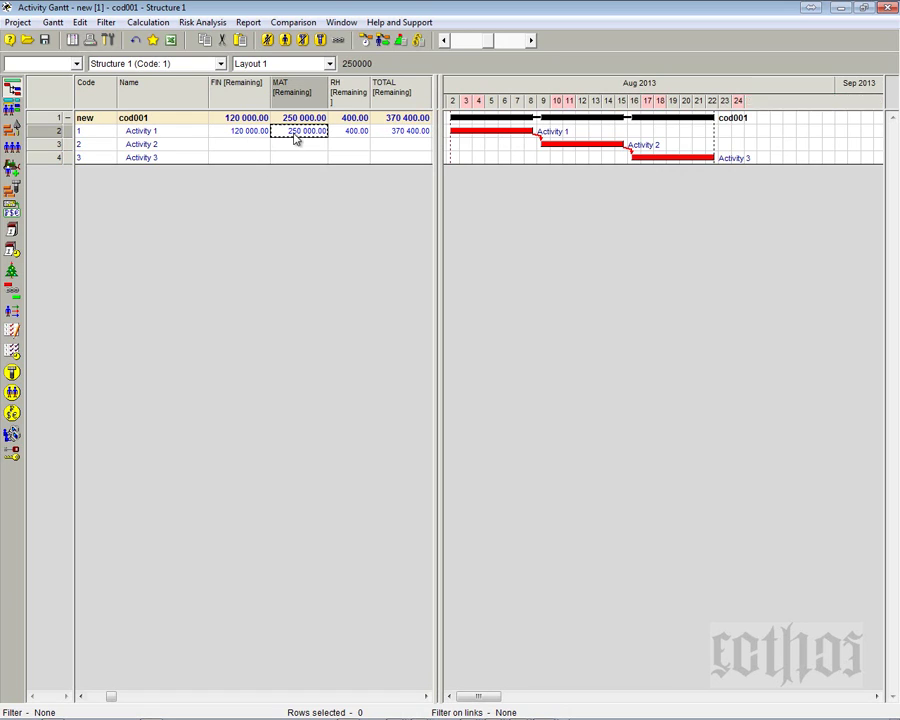
{"action": "left_click", "coordinate": [340, 136]}
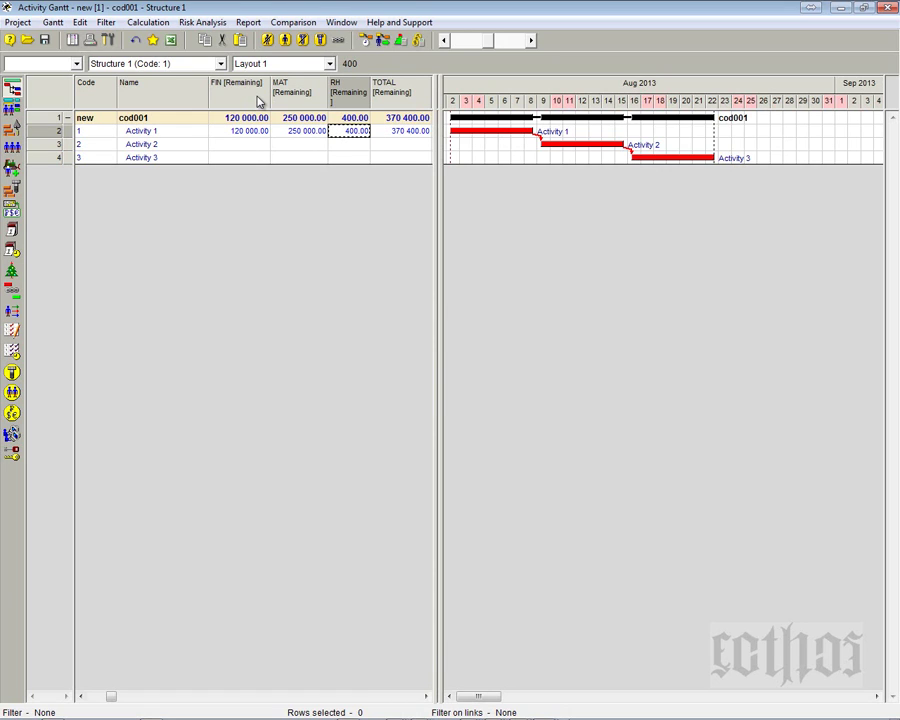
{"action": "left_click", "coordinate": [384, 133]}
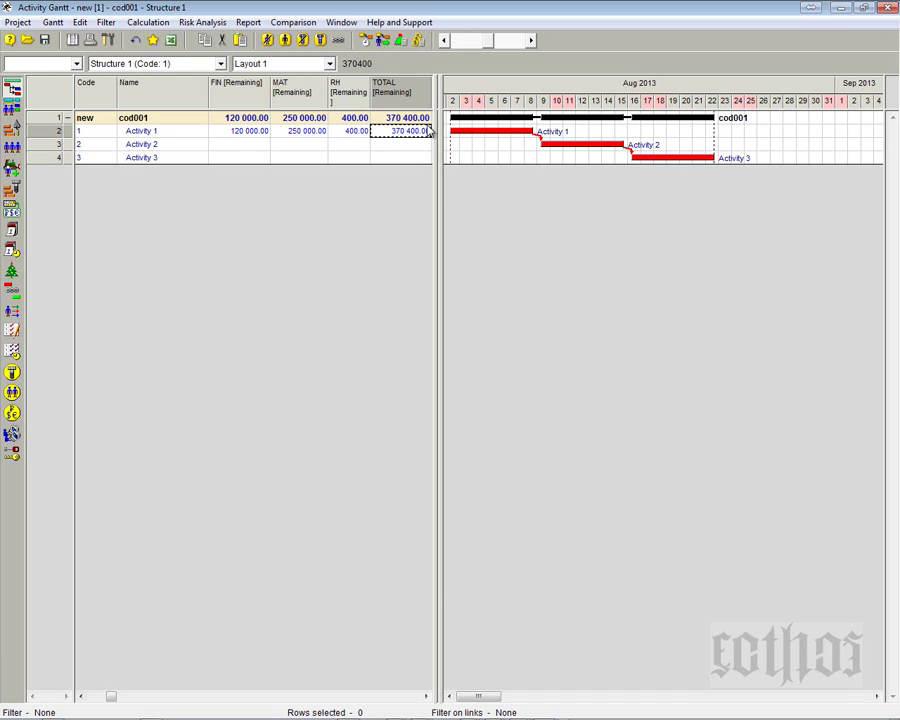
- Reveal the cost input columns and review Activity 1's FIN [Fixed], MAT [per Volume Unit] and RH [per Hour] cells, restoring the Gantt chart view
{"action": "left_click_drag", "start_coordinate": [443, 150], "coordinate": [874, 172]}
{"action": "left_click", "coordinate": [570, 131]}
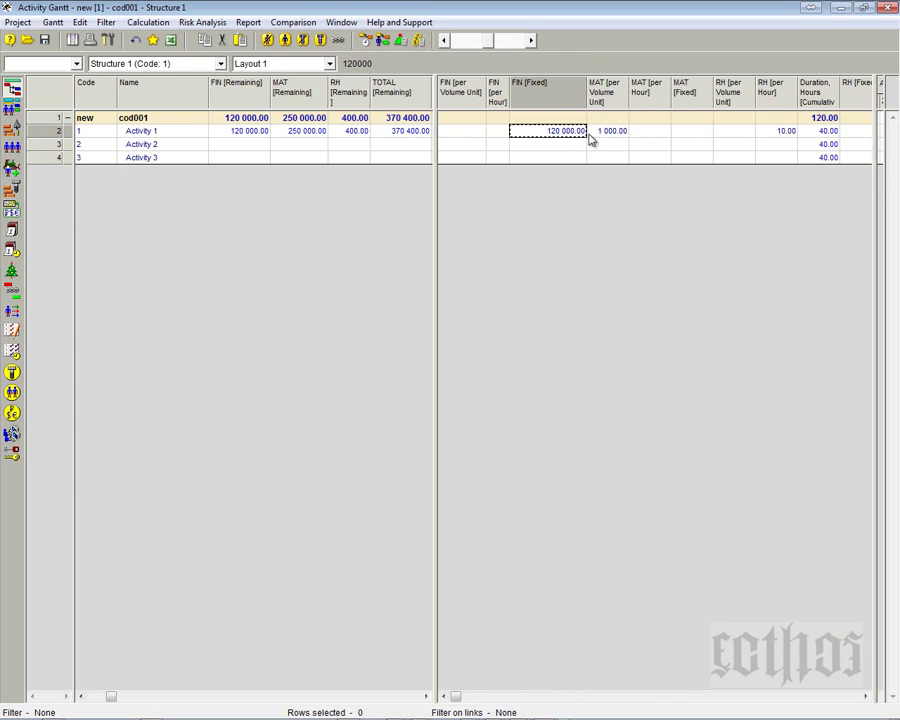
{"action": "left_click", "coordinate": [602, 134]}
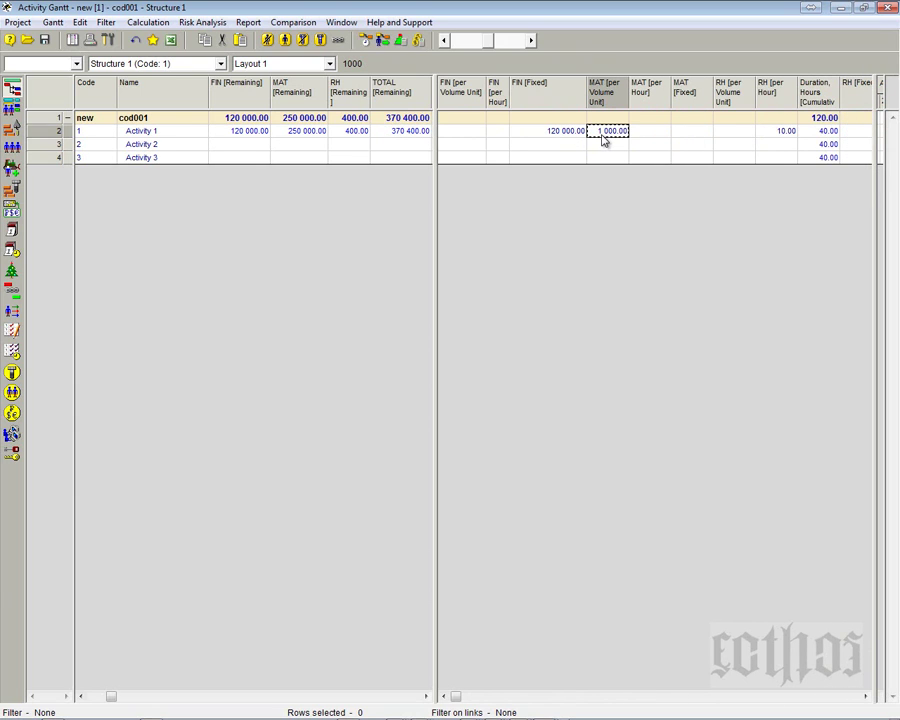
{"action": "left_click", "coordinate": [566, 136]}
{"action": "left_click", "coordinate": [615, 134]}
{"action": "left_click", "coordinate": [782, 137]}
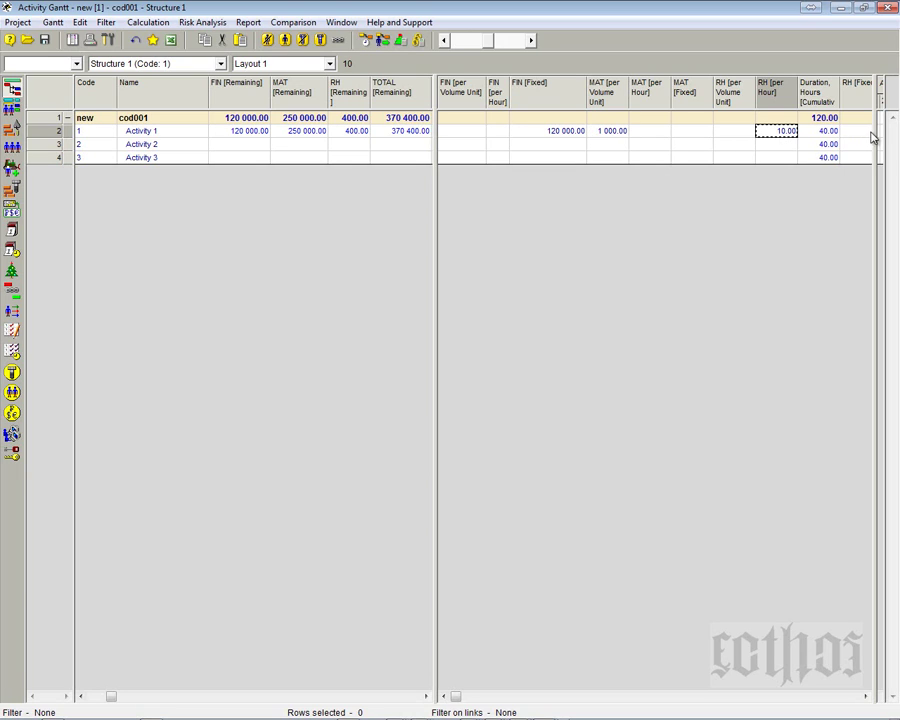
{"action": "left_click_drag", "start_coordinate": [874, 130], "coordinate": [440, 140]}
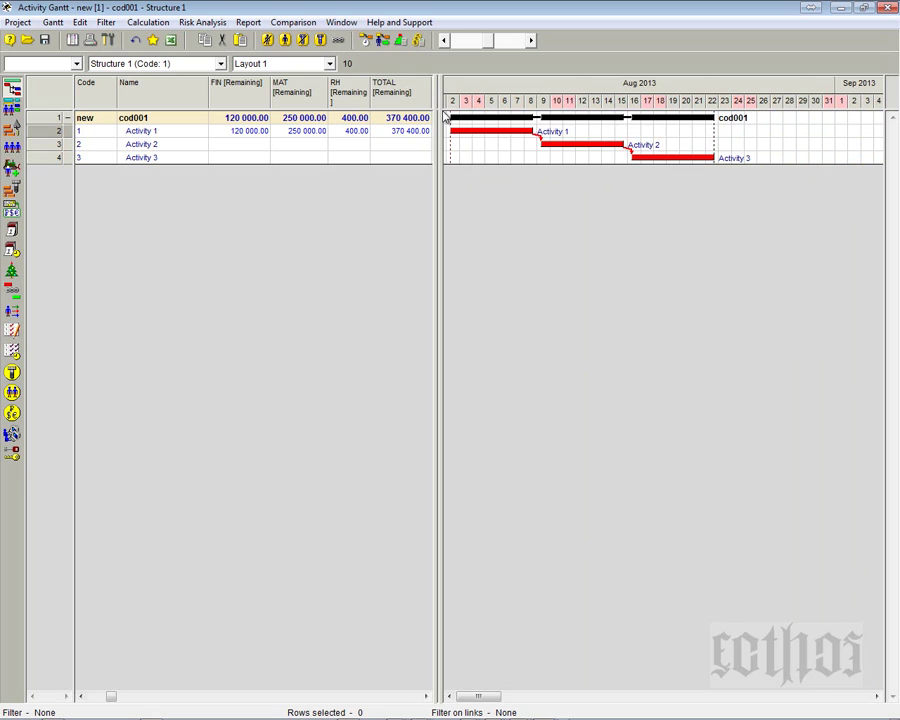
{"action": "left_click_drag", "start_coordinate": [445, 114], "coordinate": [848, 116]}
{"action": "left_click", "coordinate": [568, 131]}
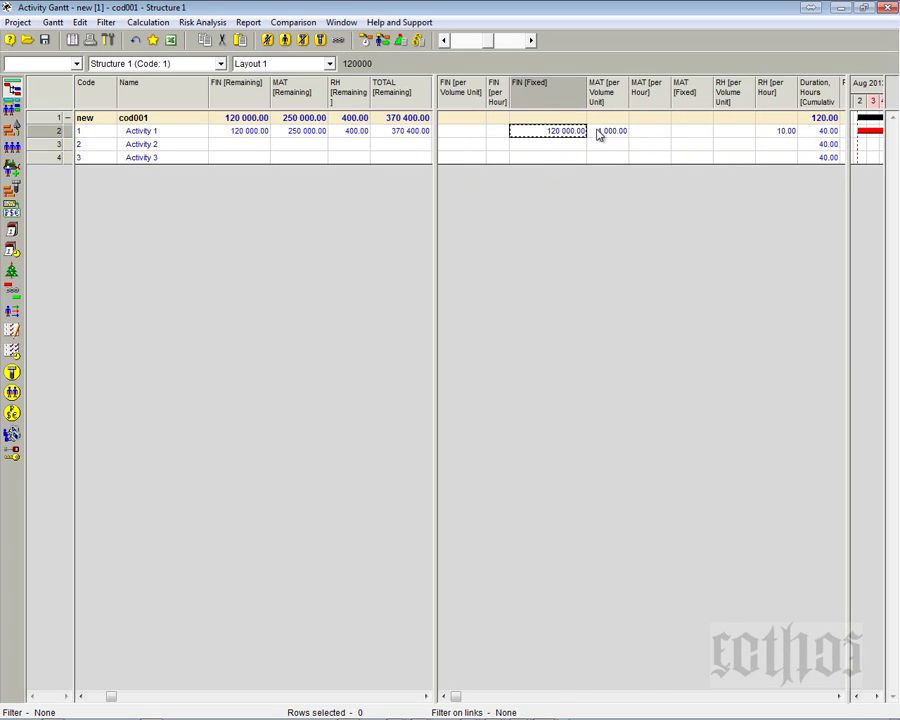
{"action": "left_click", "coordinate": [598, 133]}
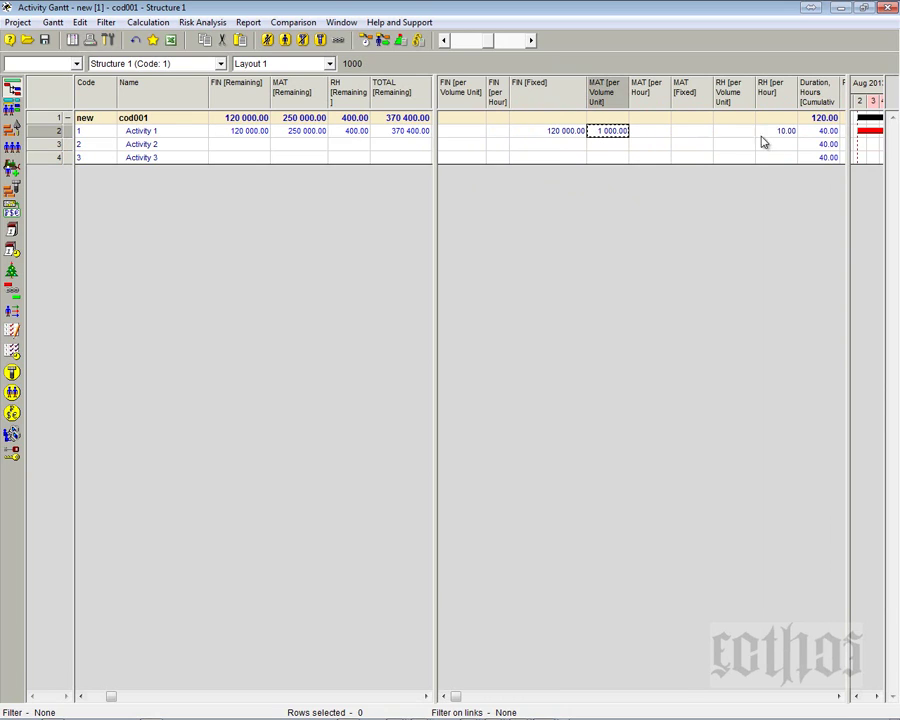
{"action": "left_click", "coordinate": [785, 134]}
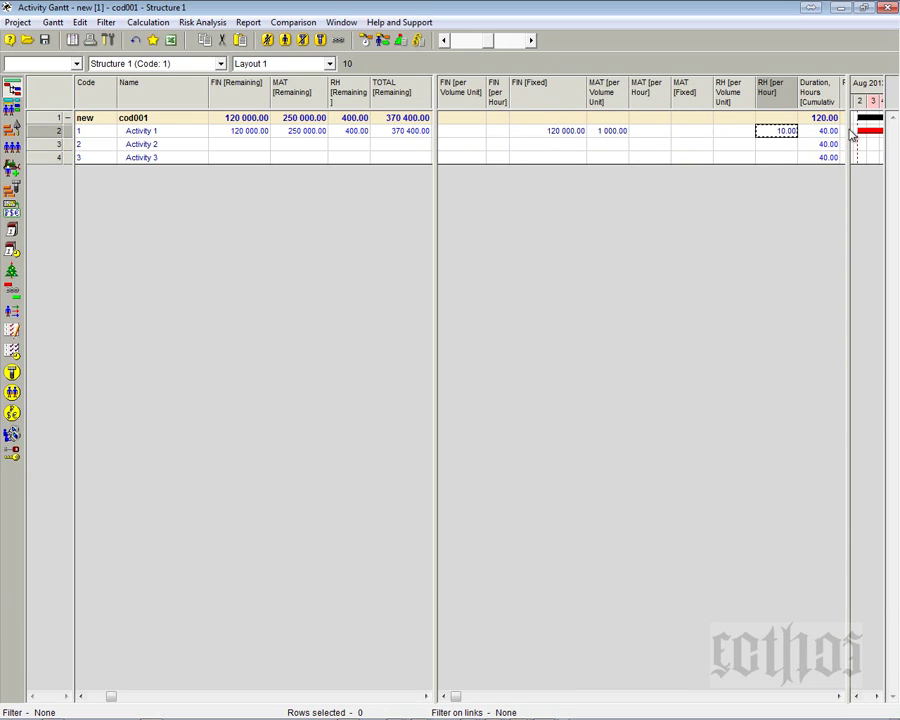
{"action": "left_click", "coordinate": [563, 132]}
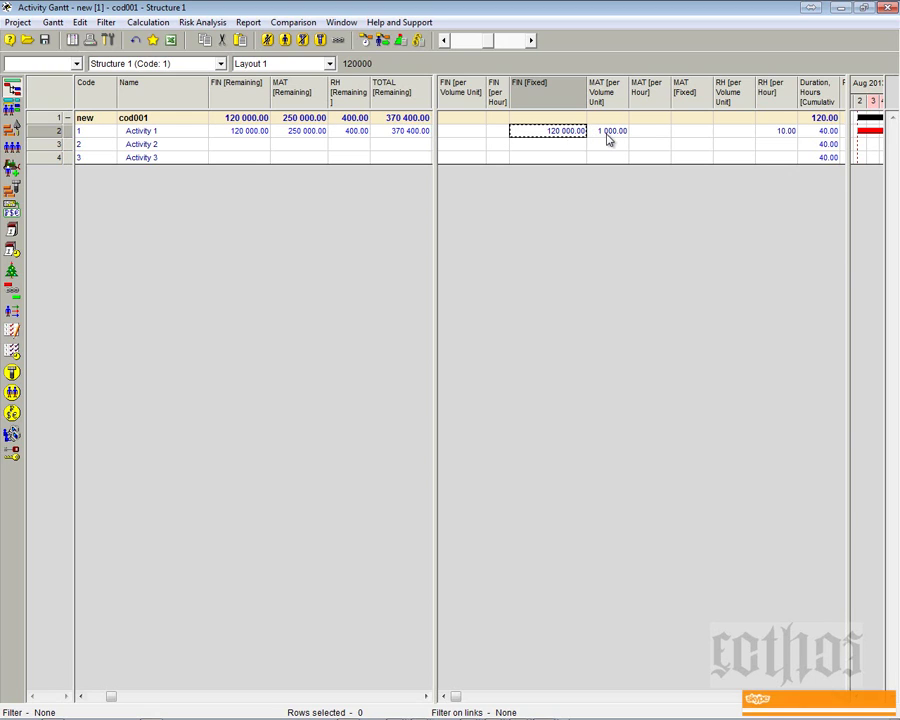
{"action": "left_click", "coordinate": [607, 135]}
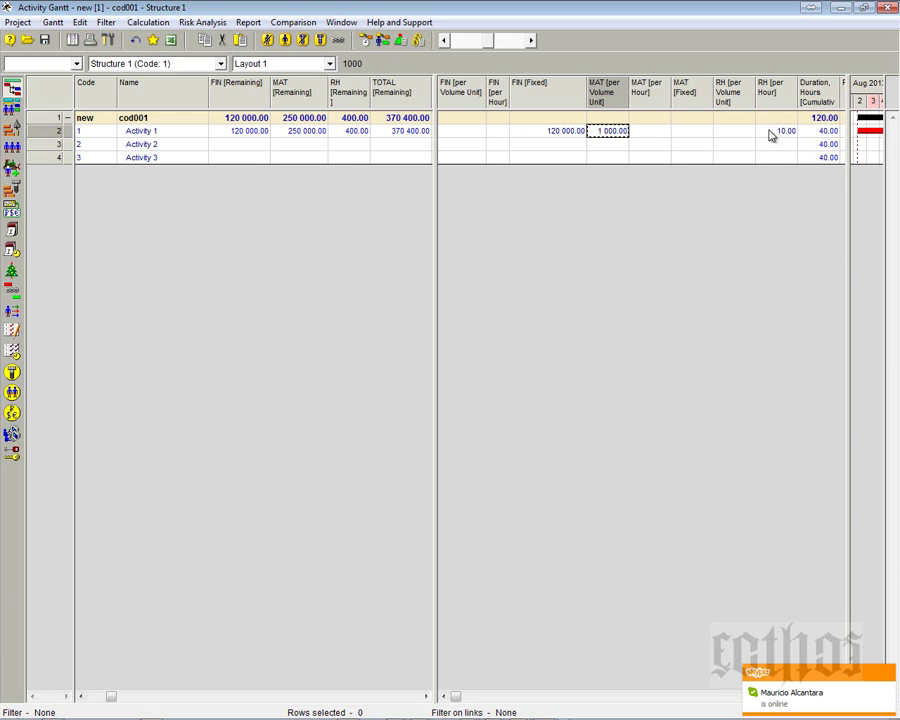
{"action": "left_click", "coordinate": [771, 133]}
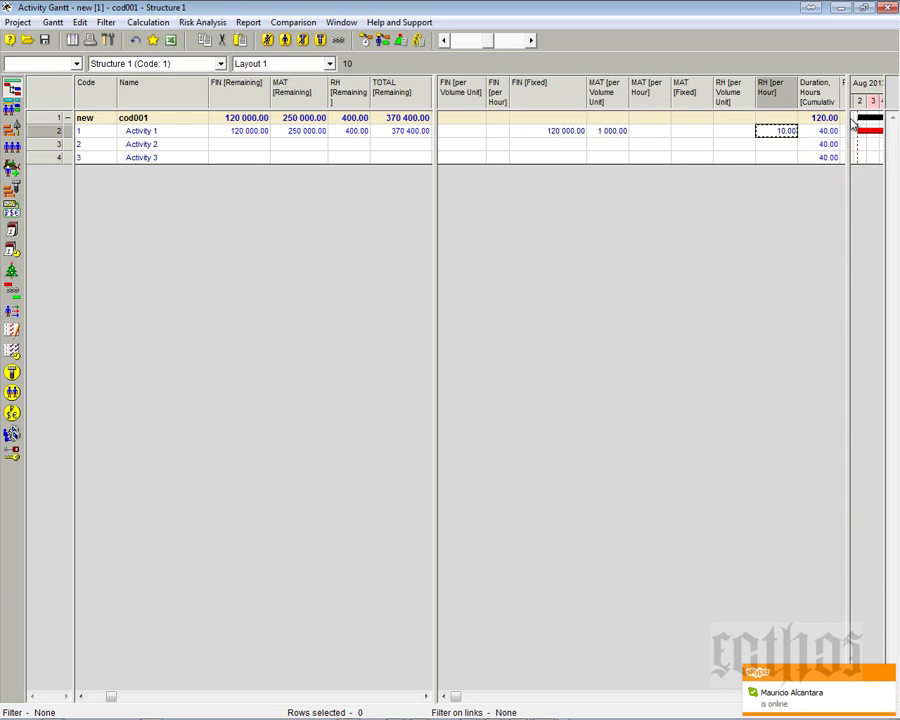
{"action": "left_click_drag", "start_coordinate": [850, 119], "coordinate": [420, 177]}
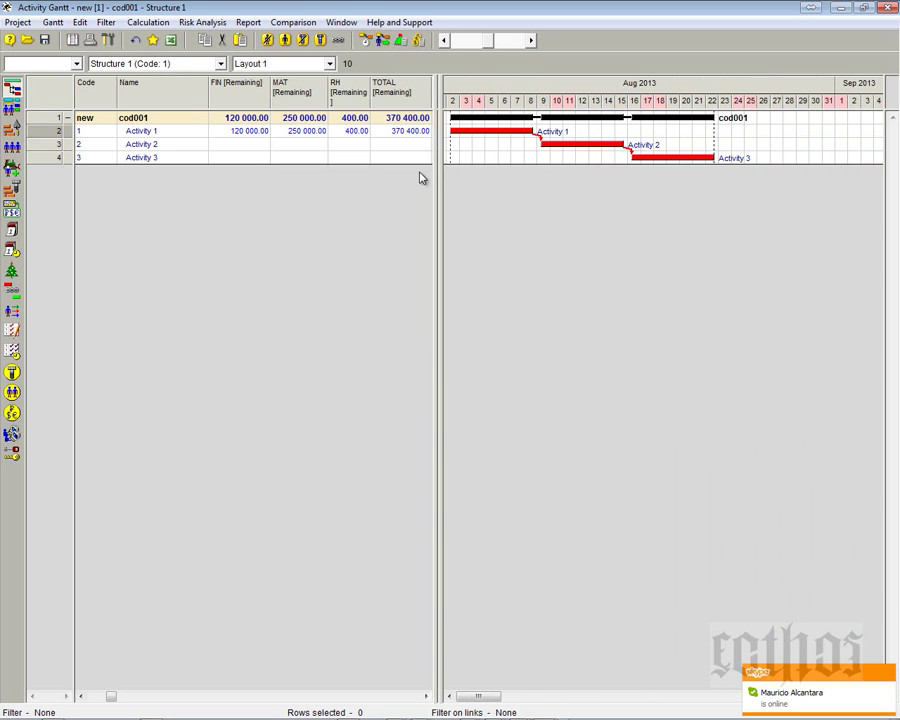
- Review Activity 1's remaining FIN, MAT and RH costs beside the TOTAL [Remaining] column
{"action": "left_click", "coordinate": [232, 133]}
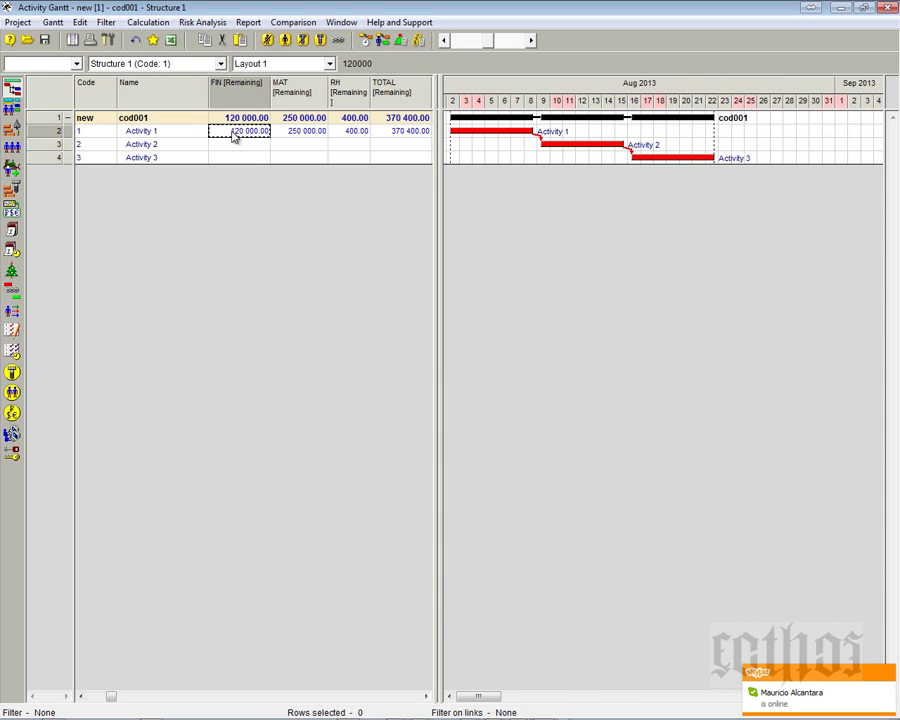
{"action": "left_click", "coordinate": [298, 138]}
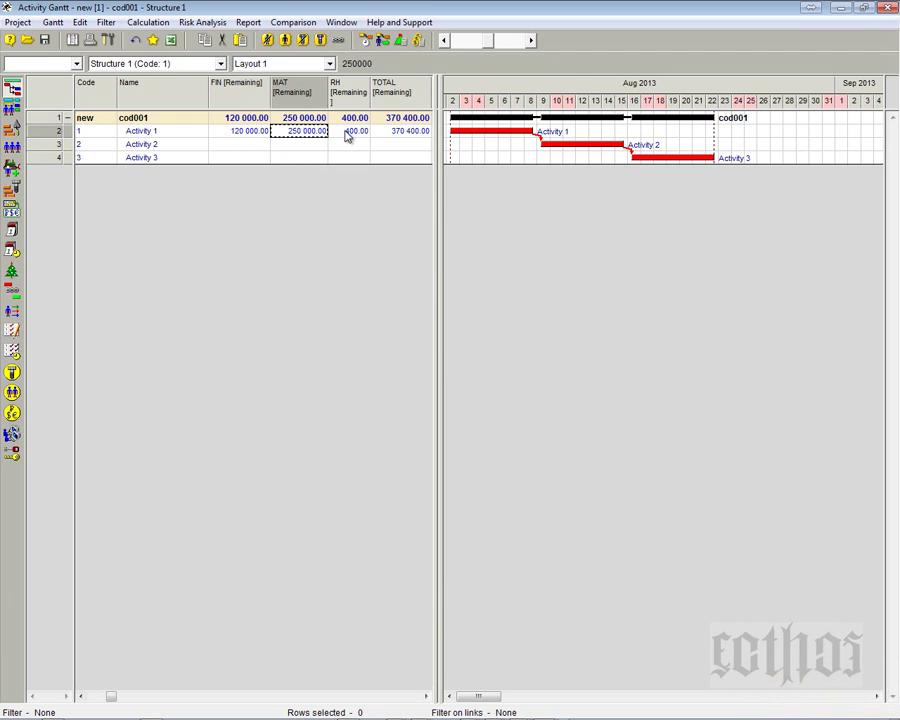
{"action": "left_click", "coordinate": [347, 133]}
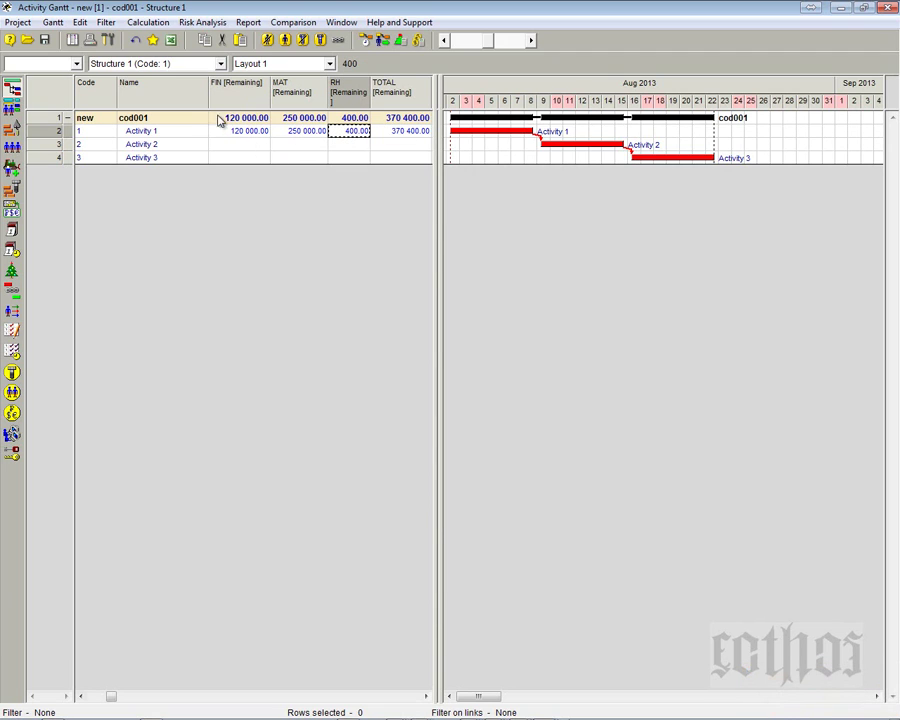
{"action": "left_click", "coordinate": [242, 130]}
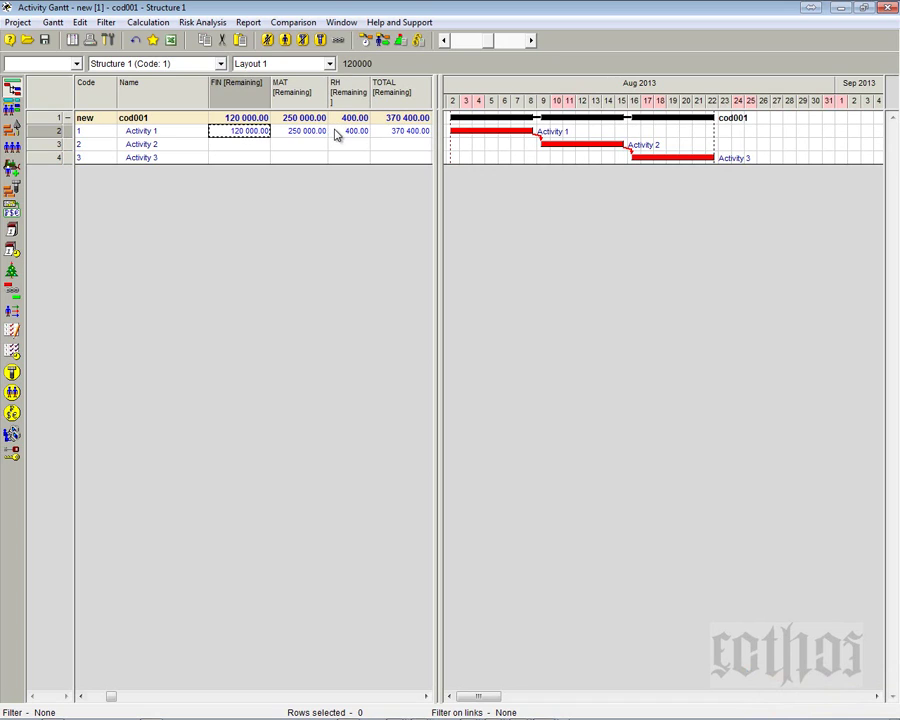
- Review Activity 1's RH and TOTAL [Remaining] cells and the MAT - IMPORTADO entry in the cost components table
{"action": "left_click", "coordinate": [337, 135]}
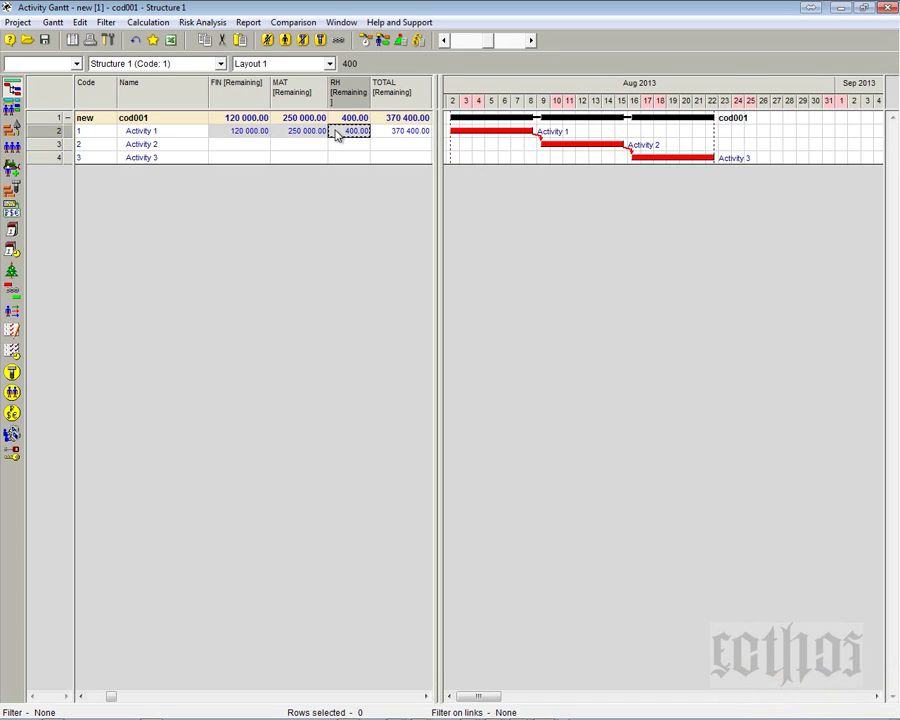
{"action": "left_click", "coordinate": [403, 139]}
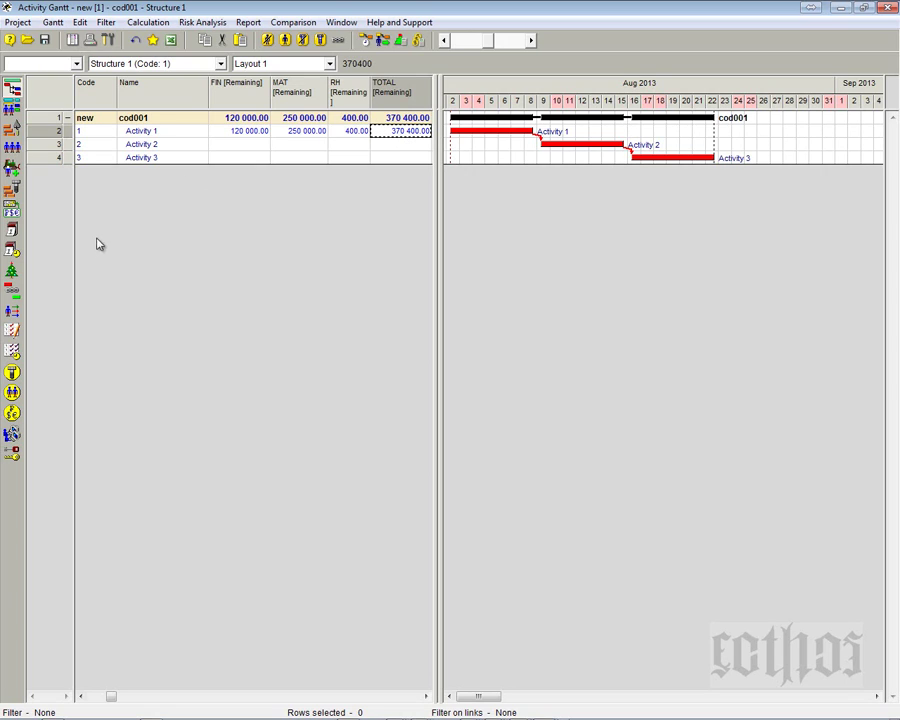
{"action": "left_click", "coordinate": [14, 210]}
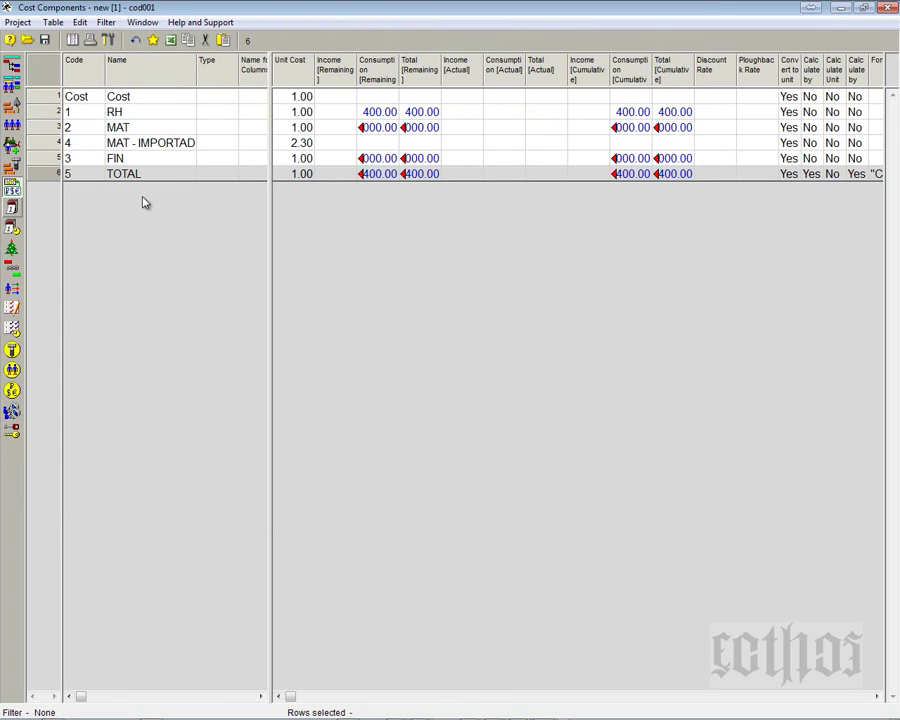
{"action": "left_click", "coordinate": [183, 147]}
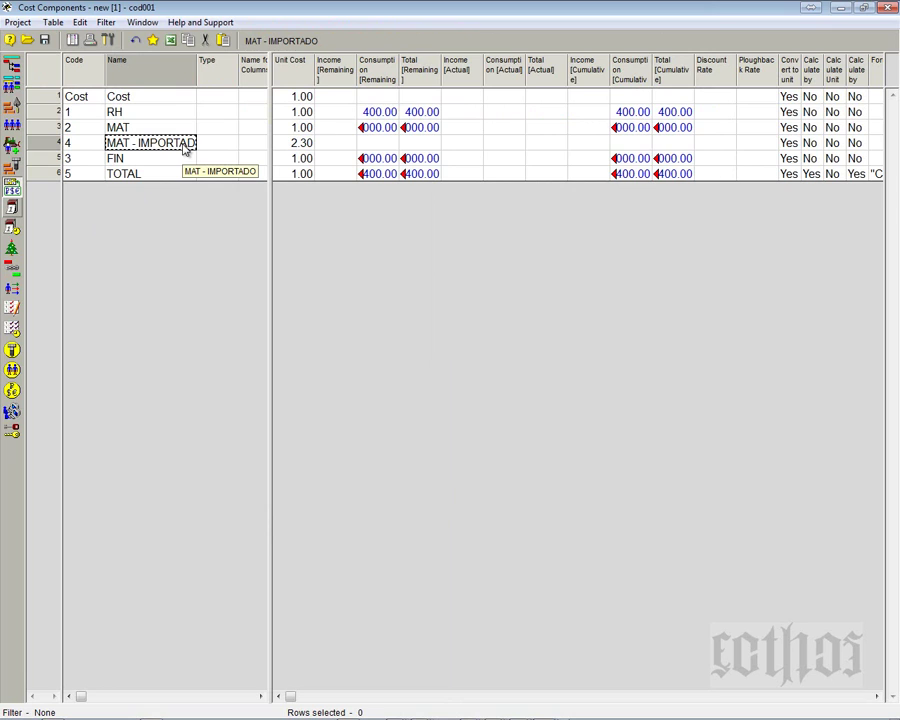
- Assign the MAT - IMPORTADO cost component to Activity 1 in the Activity Gantt with a fixed cost of 100000
{"action": "left_click", "coordinate": [12, 66]}
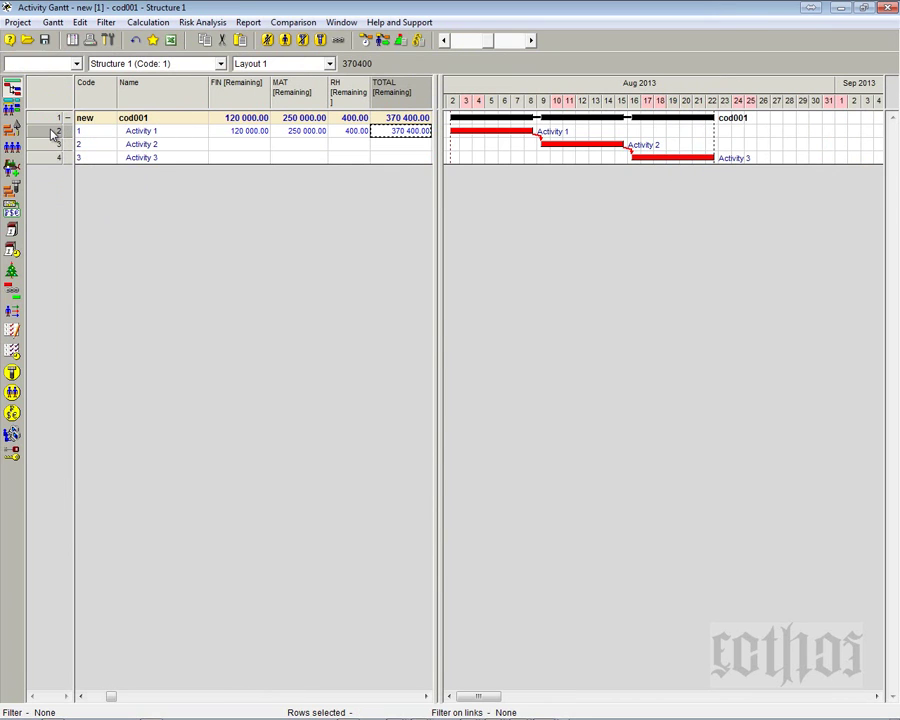
{"action": "left_click", "coordinate": [52, 133]}
{"action": "right_click", "coordinate": [52, 133]}
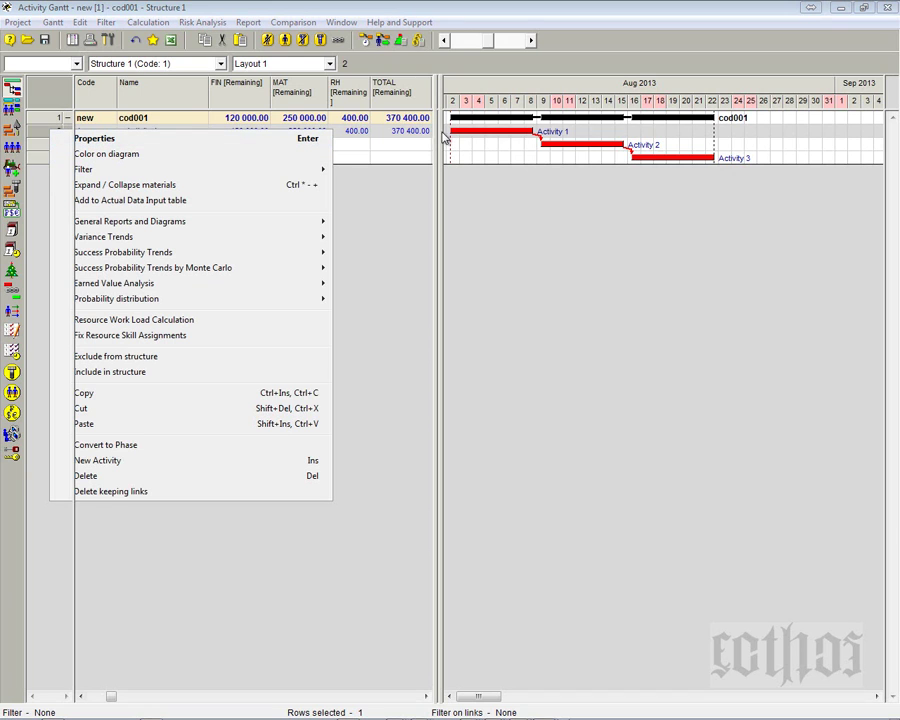
{"action": "left_click", "coordinate": [275, 140]}
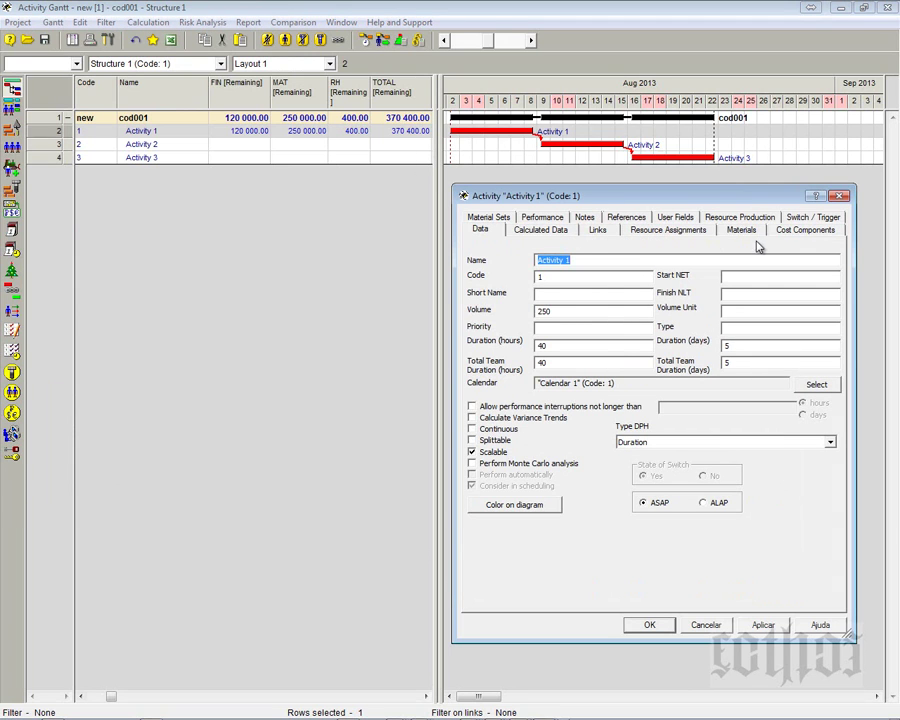
{"action": "left_click", "coordinate": [780, 232]}
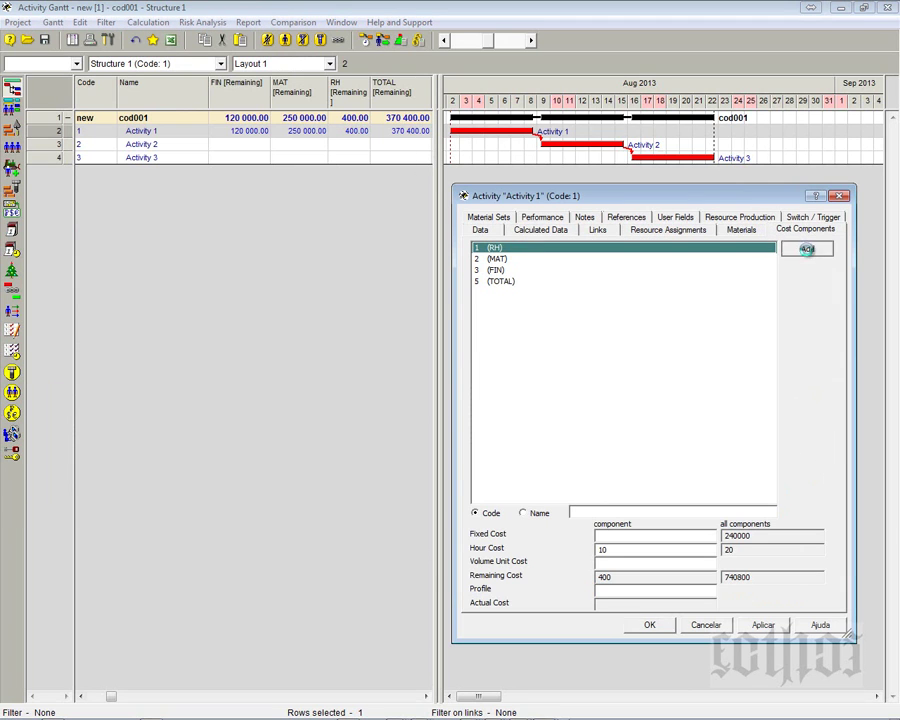
{"action": "left_click", "coordinate": [807, 249]}
{"action": "left_click", "coordinate": [330, 315]}
{"action": "left_click", "coordinate": [293, 458]}
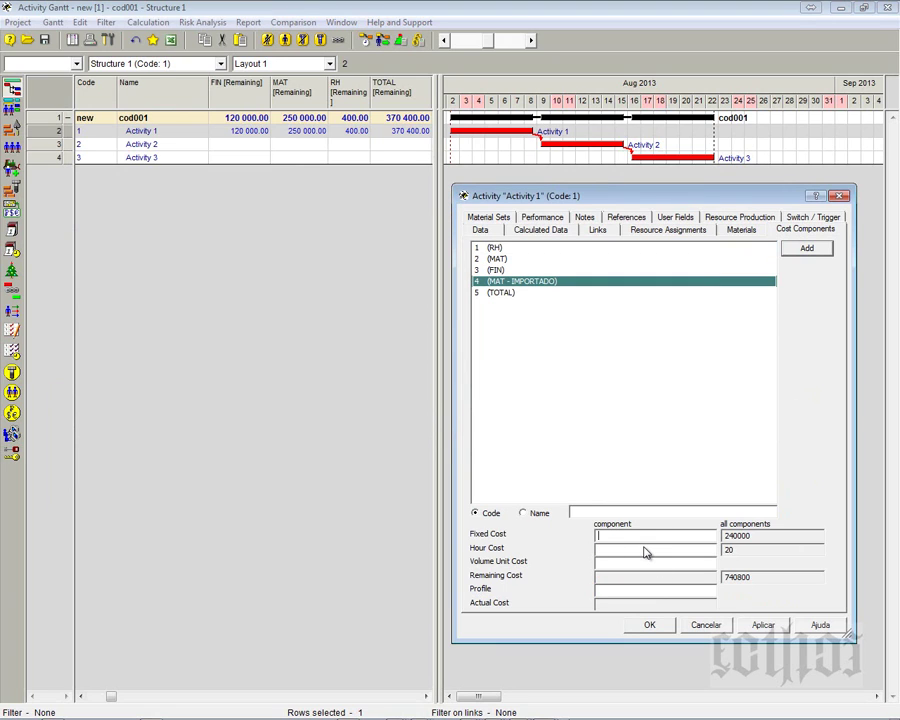
{"action": "type", "text": "100000"}
{"action": "left_click", "coordinate": [647, 624]}
- Show the MAT - IMPORTADO [Remaining] column before FIN [Remaining], widening it and the table pane to include the TOTAL column
{"action": "right_click", "coordinate": [247, 84]}
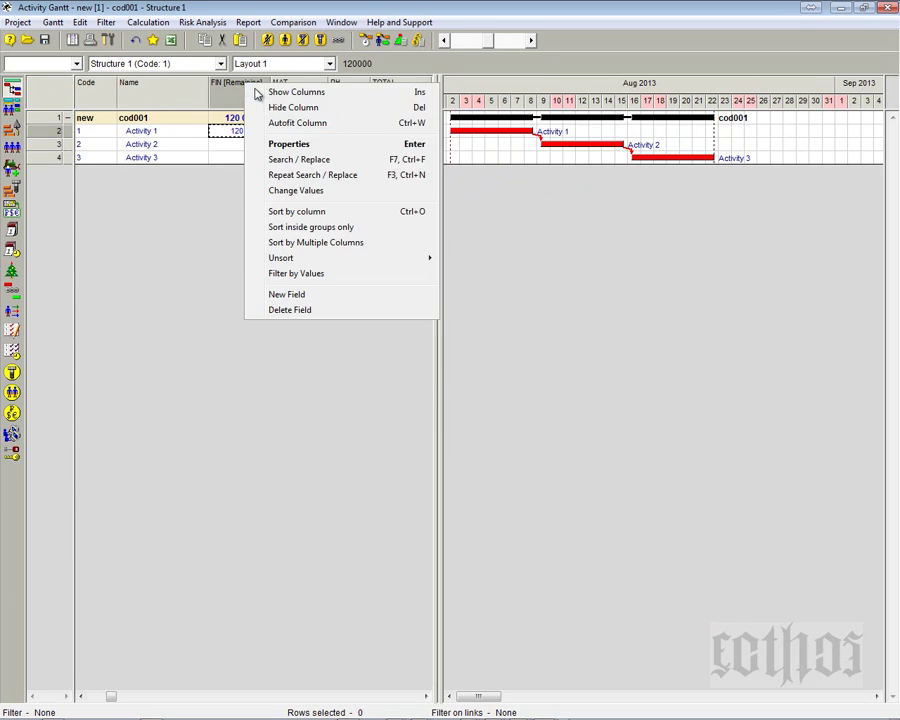
{"action": "left_click", "coordinate": [285, 92]}
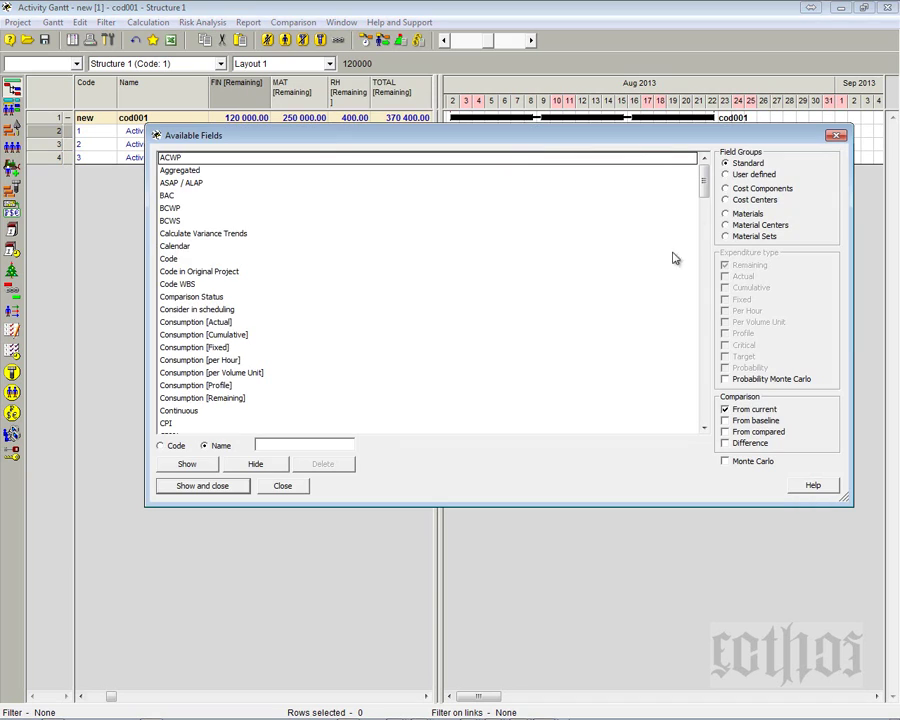
{"action": "left_click", "coordinate": [731, 188]}
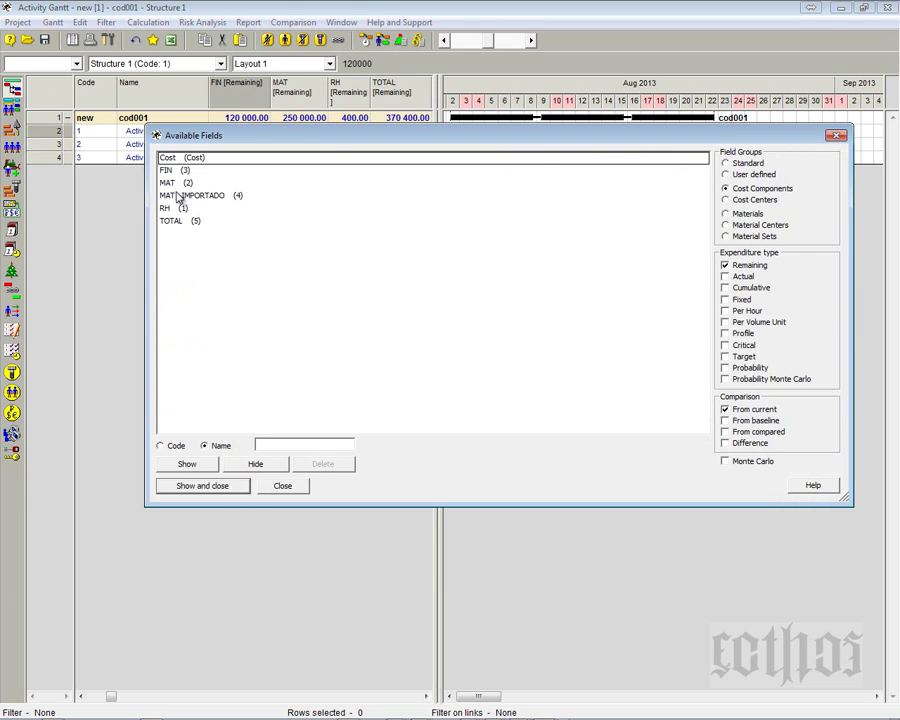
{"action": "left_click", "coordinate": [178, 196]}
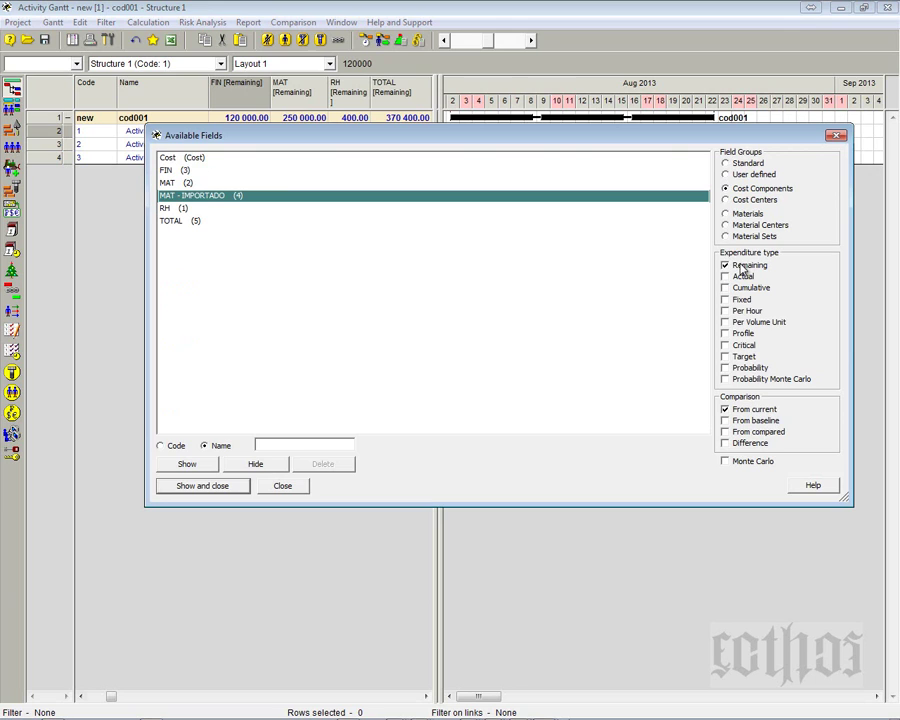
{"action": "left_click", "coordinate": [201, 485]}
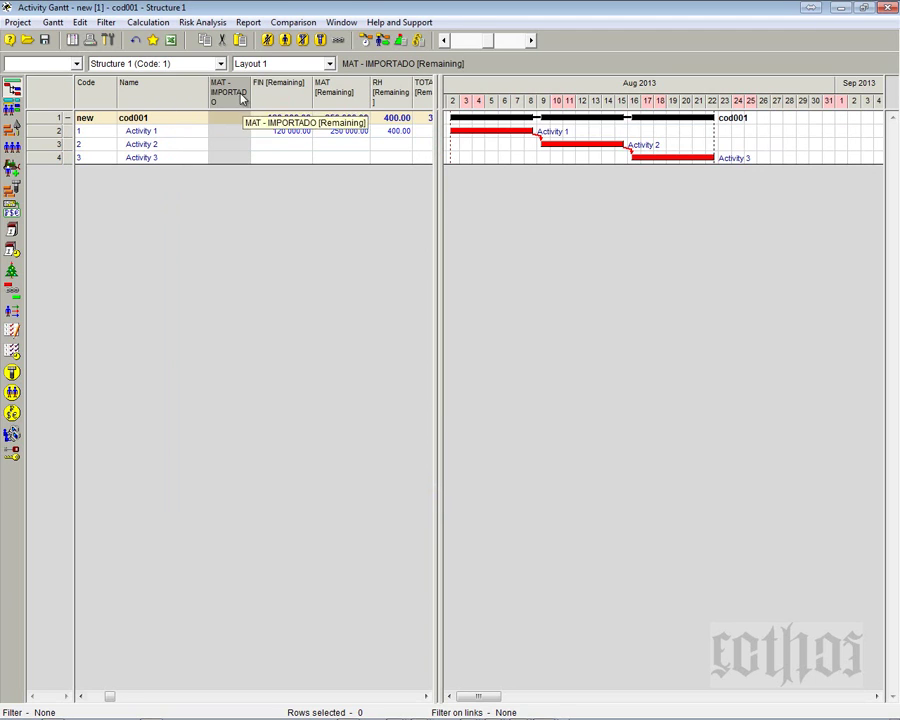
{"action": "left_click_drag", "start_coordinate": [250, 88], "coordinate": [282, 84]}
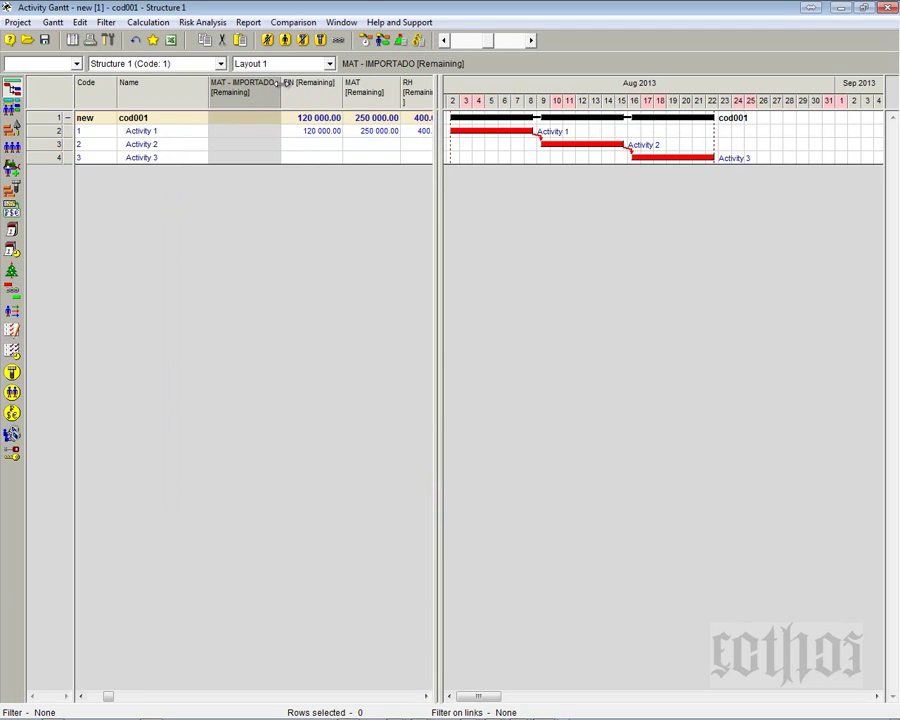
{"action": "left_click_drag", "start_coordinate": [442, 96], "coordinate": [544, 98]}
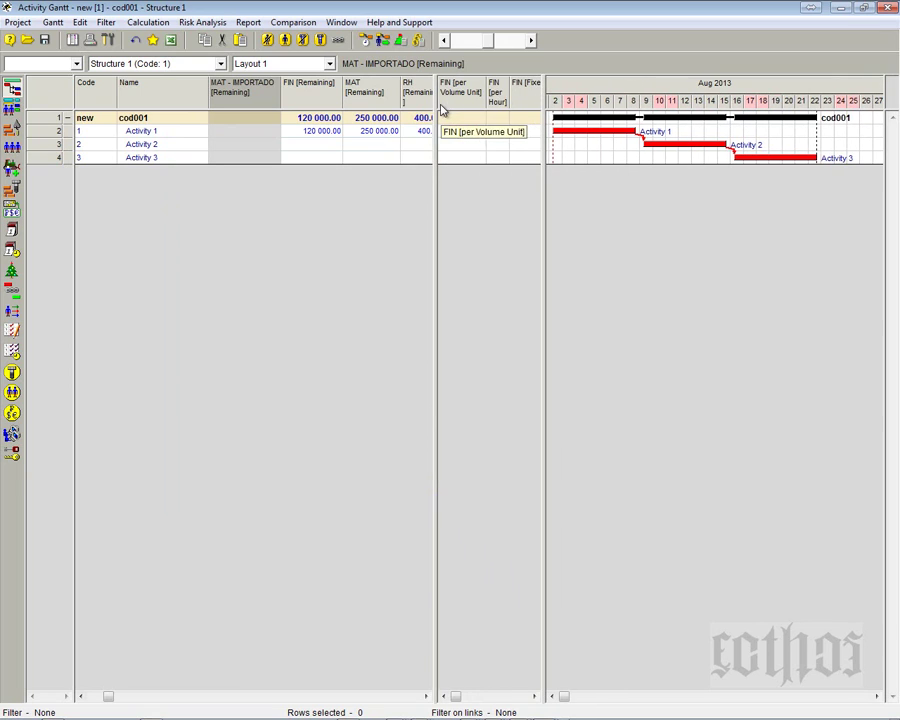
{"action": "left_click_drag", "start_coordinate": [440, 110], "coordinate": [514, 110]}
- Recalculate the project's costs and materials with the existing calculation options and dismiss the report
{"action": "left_click", "coordinate": [418, 40]}
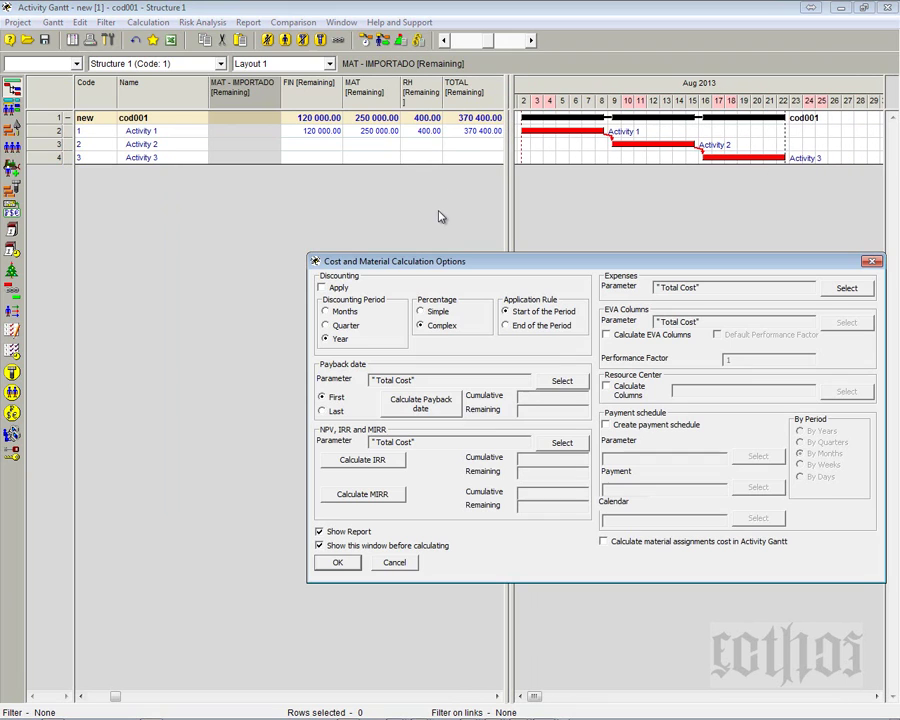
{"action": "left_click", "coordinate": [338, 562]}
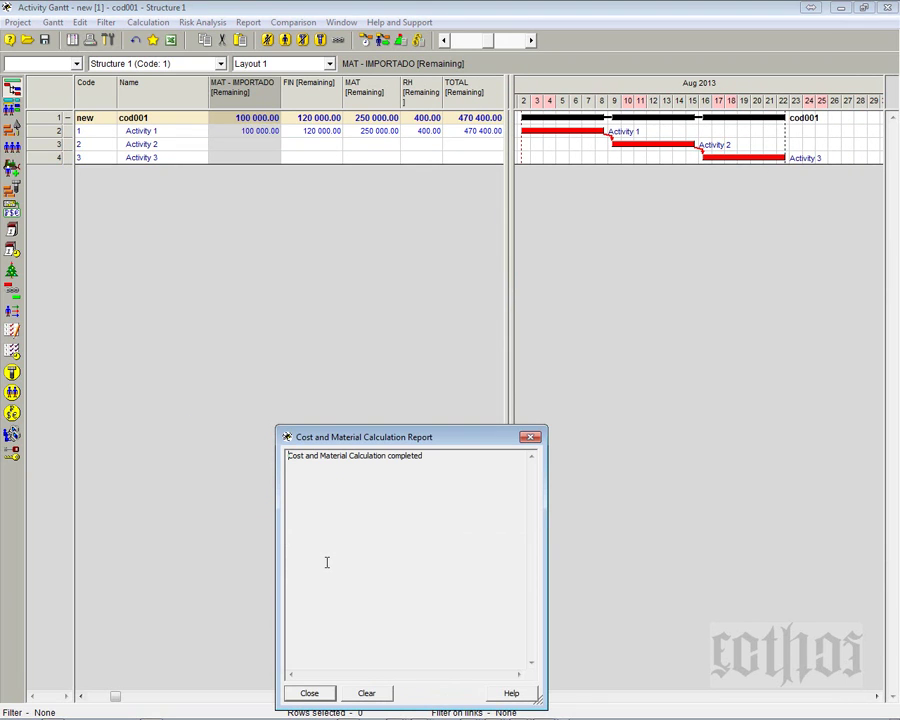
{"action": "left_click", "coordinate": [532, 438]}
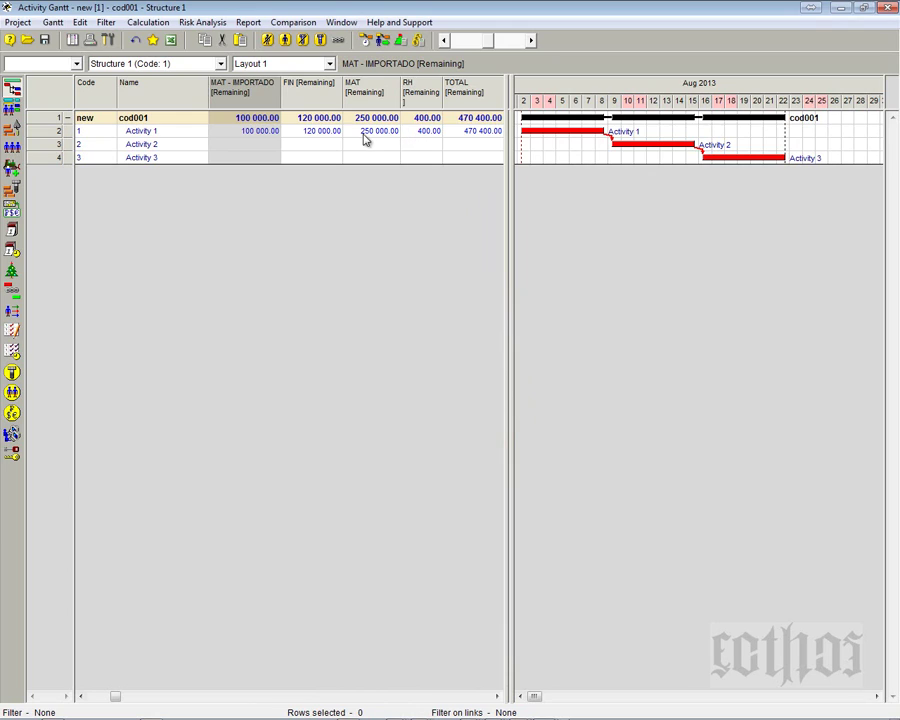
- Compare Activity 1's FIN, MAT, RH and MAT - IMPORTADO remaining costs with its TOTAL [Remaining] cell
{"action": "left_click", "coordinate": [330, 135]}
{"action": "left_click", "coordinate": [375, 138]}
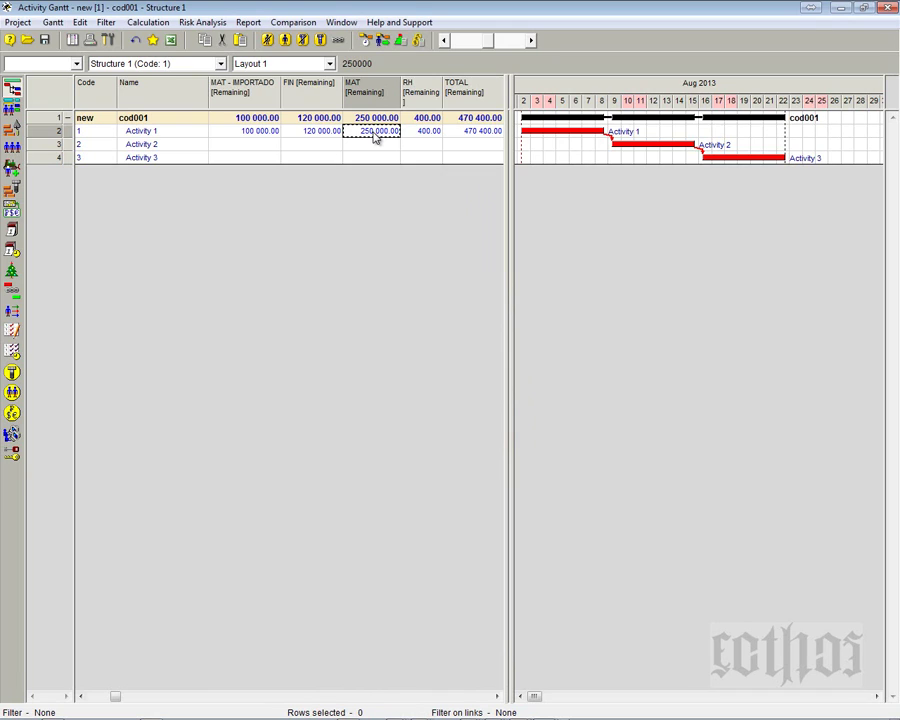
{"action": "left_click", "coordinate": [426, 139]}
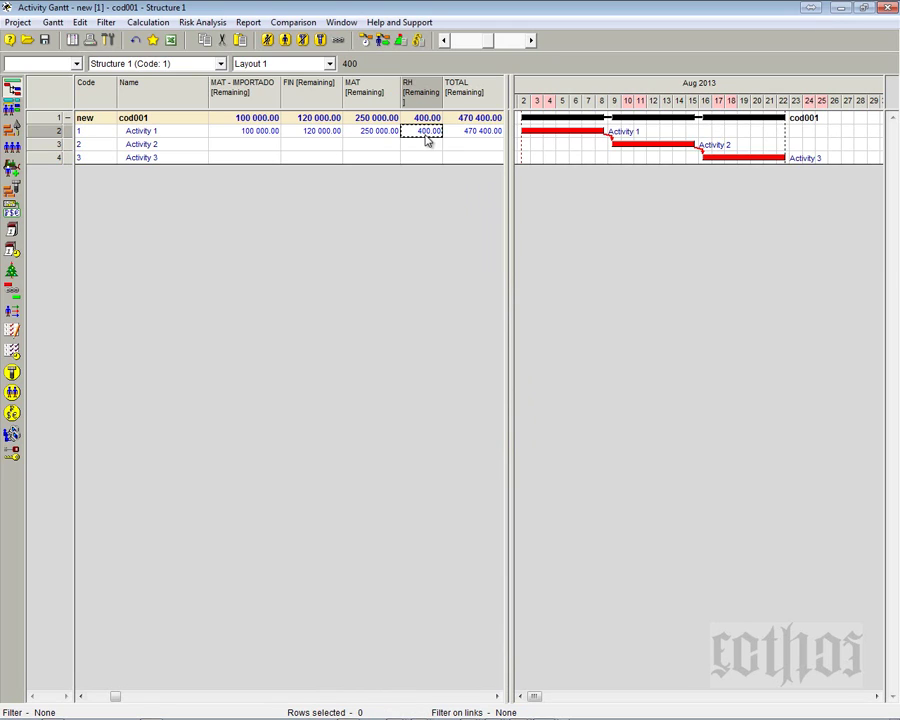
{"action": "left_click", "coordinate": [265, 133]}
{"action": "left_click", "coordinate": [482, 133]}
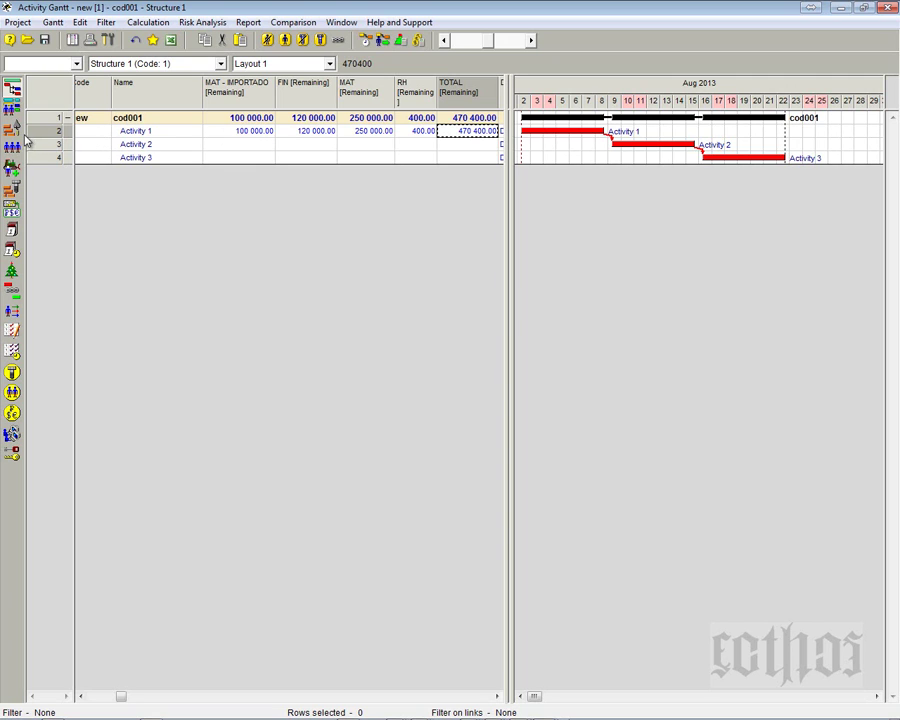
- Open the TOTAL cost component's properties and clear its existing formula
{"action": "left_click", "coordinate": [10, 213]}
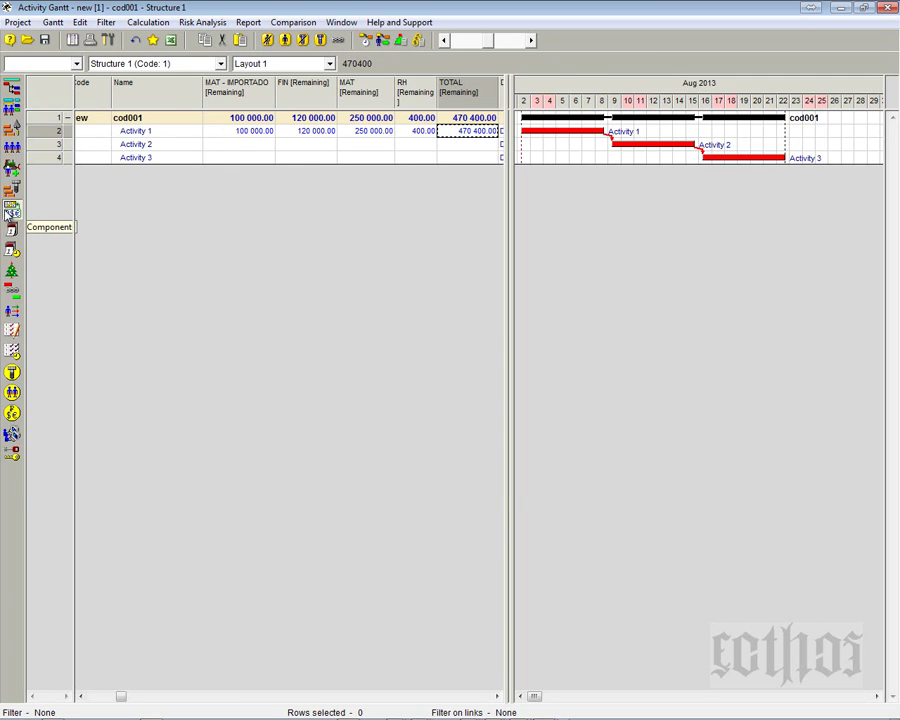
{"action": "left_click", "coordinate": [46, 176]}
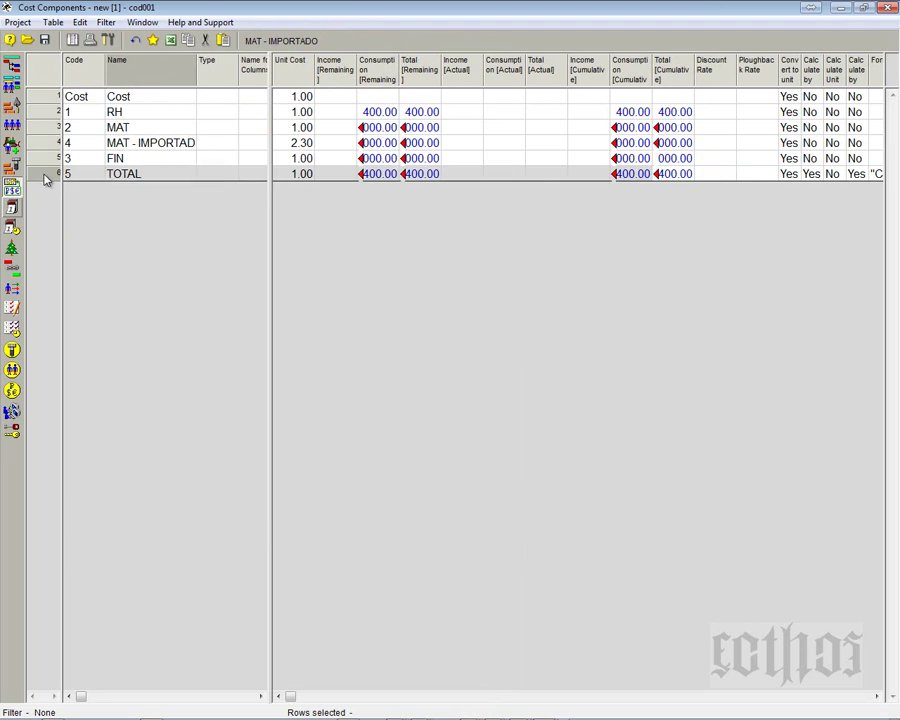
{"action": "right_click", "coordinate": [60, 181]}
{"action": "left_click", "coordinate": [80, 184]}
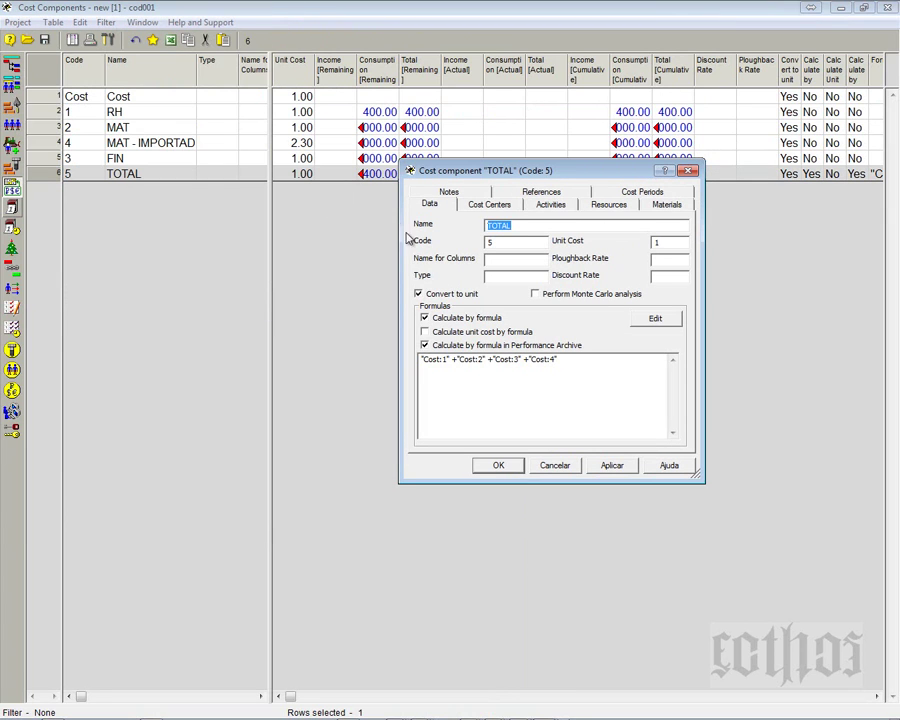
{"action": "left_click", "coordinate": [567, 360]}
{"action": "left_click_drag", "start_coordinate": [569, 360], "coordinate": [420, 359]}
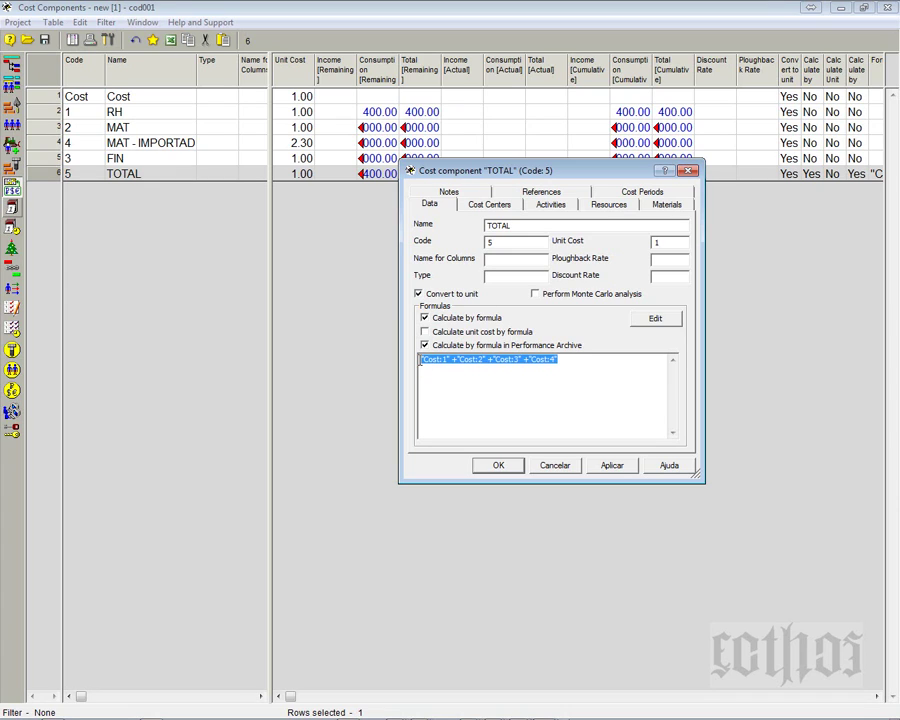
{"action": "key", "text": "BackSpace"}
- Start rebuilding the TOTAL formula in the formula editor as "Cost:1" +"Cost:2" +"Cost:3" +
{"action": "left_click", "coordinate": [655, 319]}
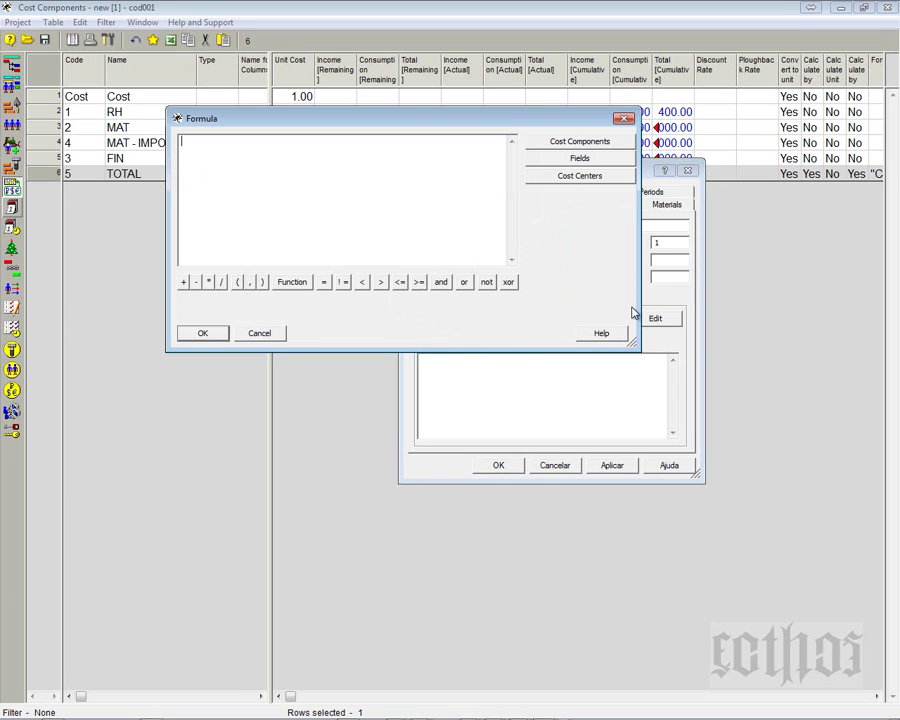
{"action": "left_click", "coordinate": [580, 143]}
{"action": "double_click", "coordinate": [482, 260]}
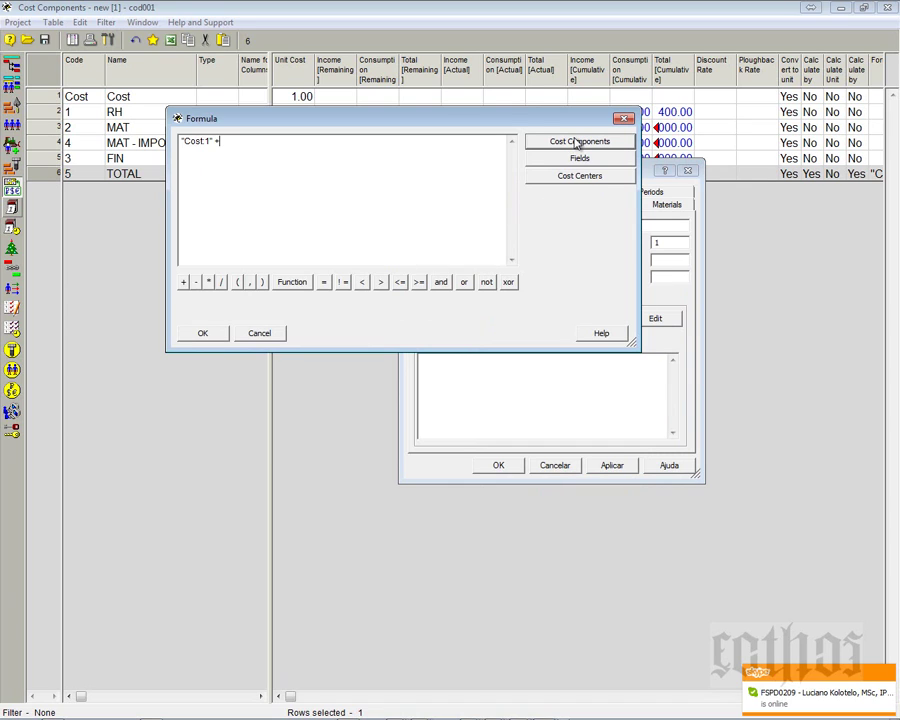
{"action": "left_click", "coordinate": [577, 142]}
{"action": "double_click", "coordinate": [474, 276]}
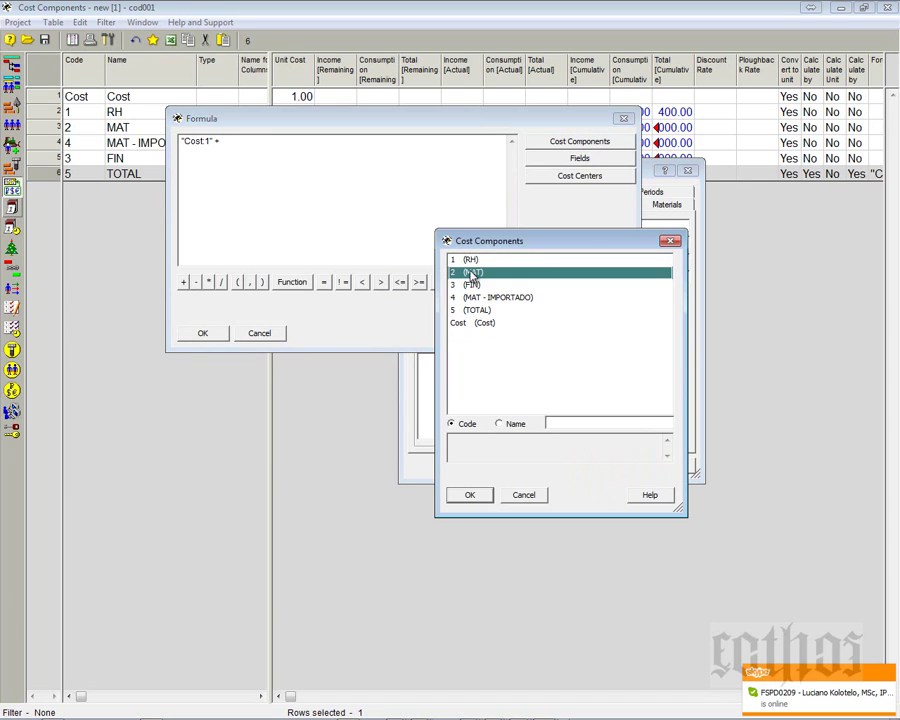
{"action": "type", "text": "+"}
{"action": "left_click", "coordinate": [577, 142]}
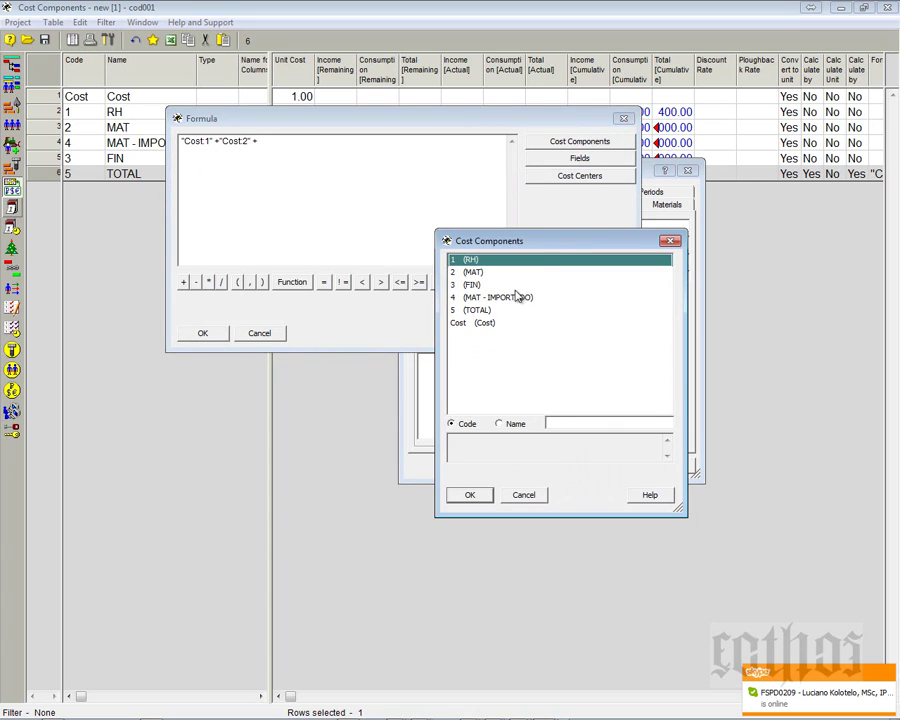
{"action": "double_click", "coordinate": [470, 286]}
{"action": "type", "text": "+"}
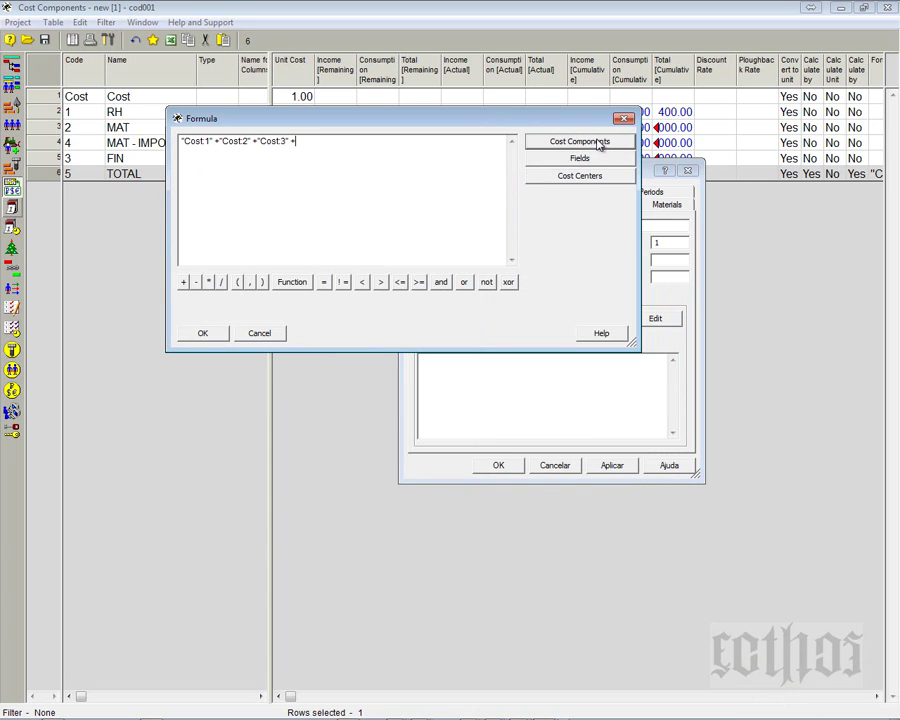
{"action": "left_click", "coordinate": [614, 141]}
{"action": "double_click", "coordinate": [494, 297]}
{"action": "key", "text": "BackSpace"}
{"action": "key", "text": "BackSpace"}
{"action": "key", "text": "BackSpace"}
{"action": "key", "text": "BackSpace"}
{"action": "key", "text": "BackSpace"}
{"action": "key", "text": "BackSpace"}
{"action": "key", "text": "BackSpace"}
{"action": "key", "text": "BackSpace"}
- Complete the TOTAL formula with "Cost:4" *2.3 and save the cost component
{"action": "left_click", "coordinate": [583, 146]}
{"action": "double_click", "coordinate": [480, 297]}
{"action": "type", "text": "+"}
{"action": "left_click", "coordinate": [570, 143]}
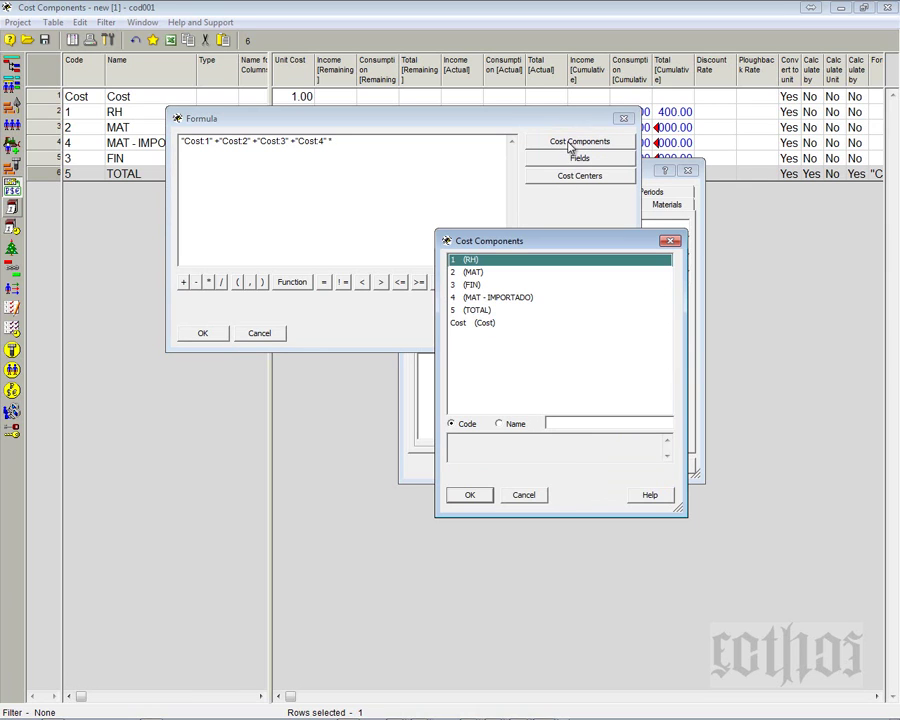
{"action": "left_click", "coordinate": [670, 241]}
{"action": "left_click", "coordinate": [610, 159]}
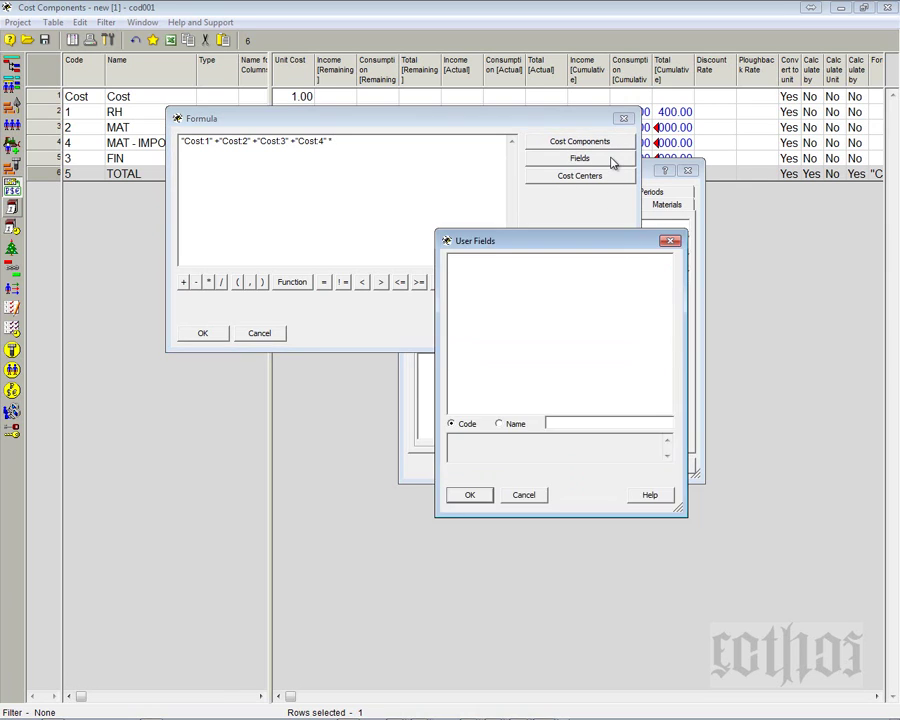
{"action": "left_click", "coordinate": [670, 242]}
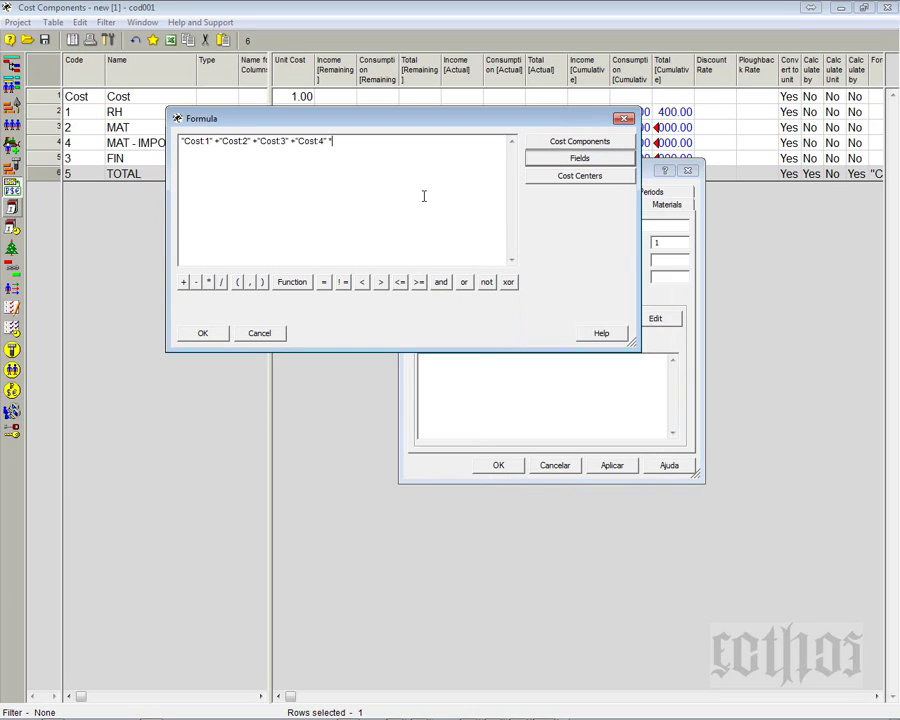
{"action": "type", "text": "2"}
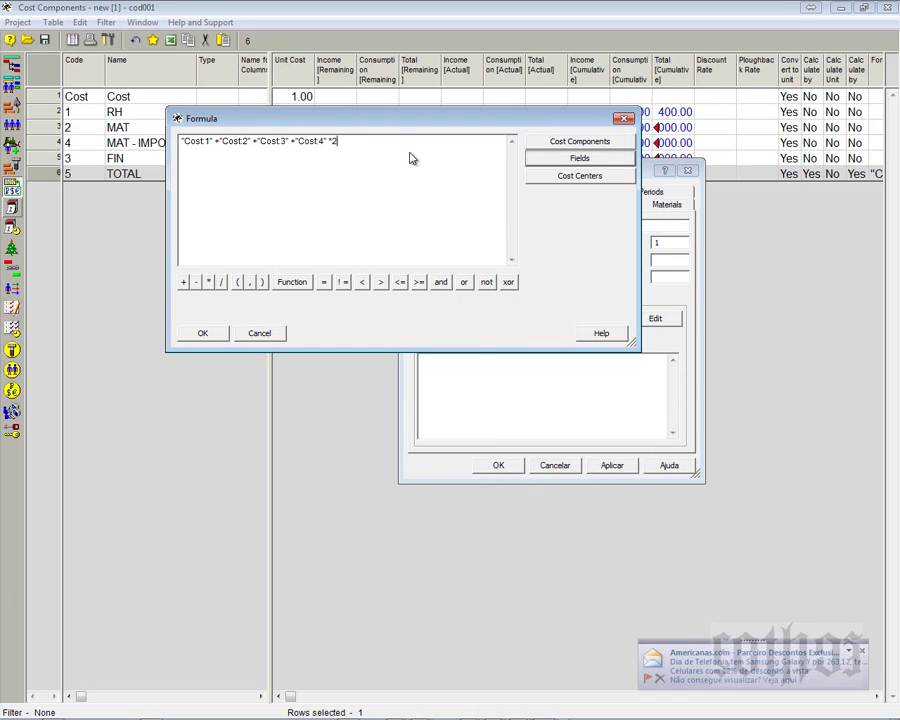
{"action": "type", "text": ".3"}
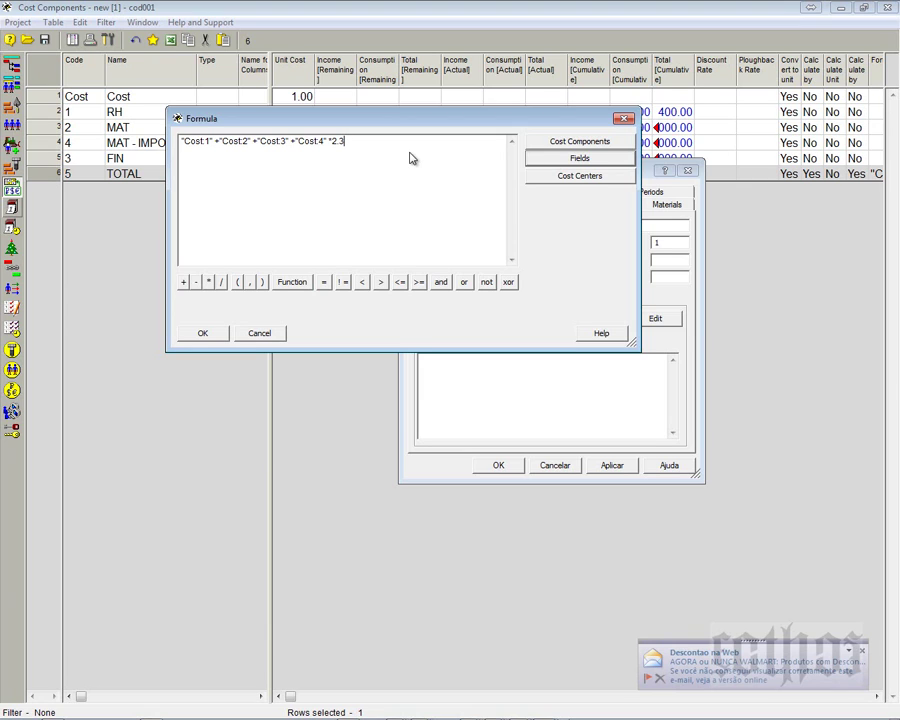
{"action": "left_click", "coordinate": [215, 334]}
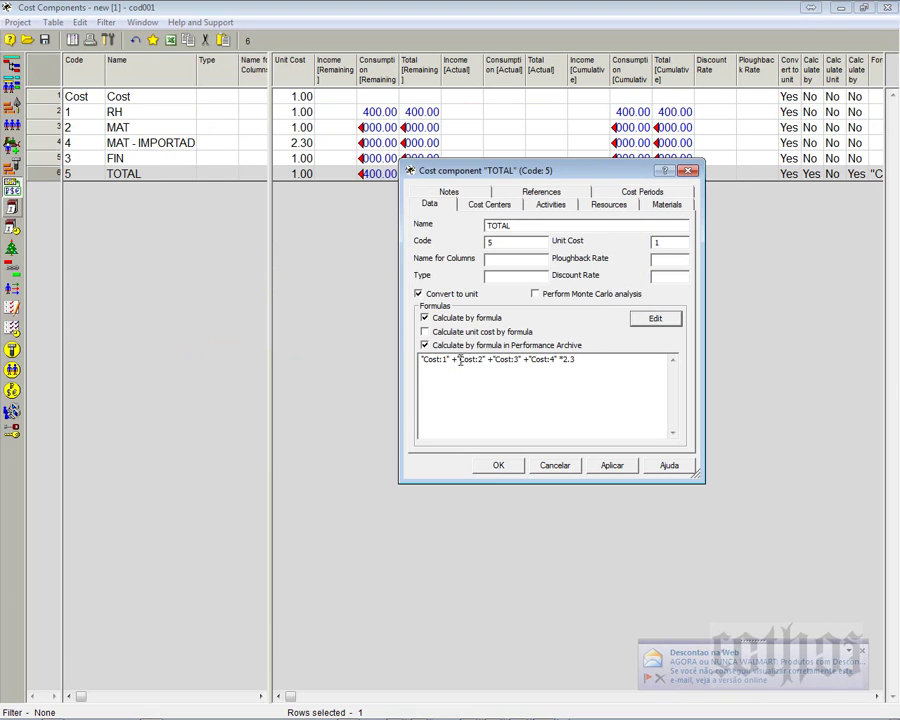
{"action": "left_click", "coordinate": [505, 470]}
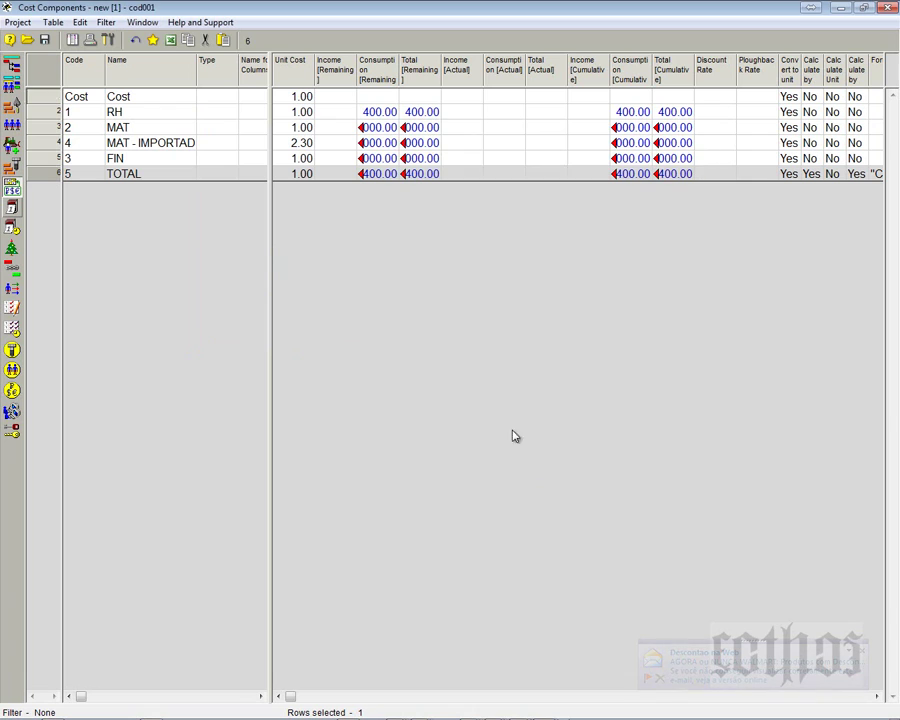
- Recalculate costs and materials from the Activity Gantt with the existing options and dismiss the report
{"action": "left_click", "coordinate": [12, 66]}
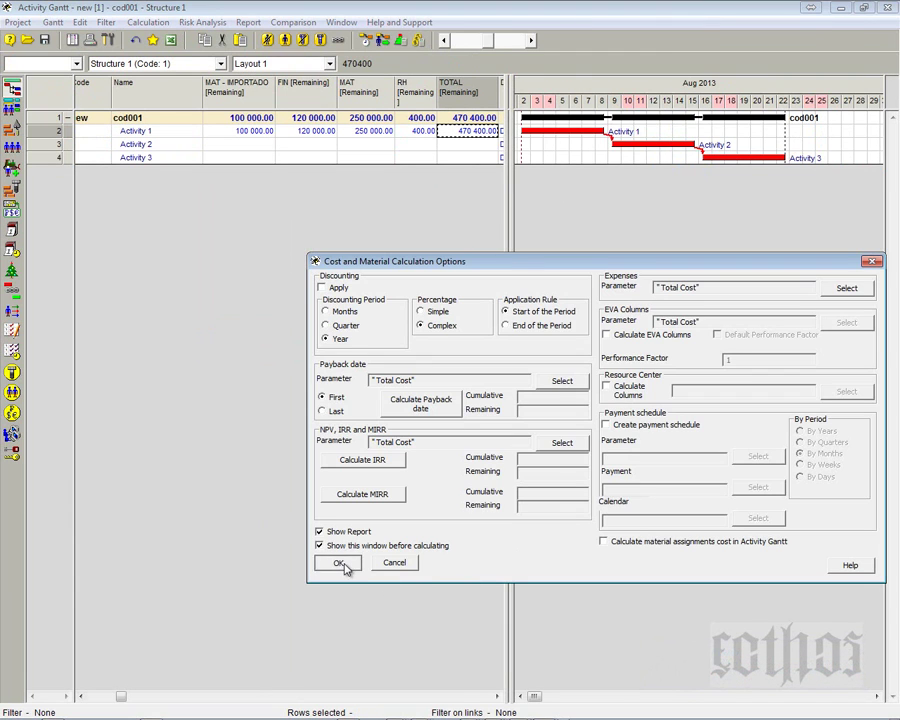
{"action": "left_click", "coordinate": [342, 562]}
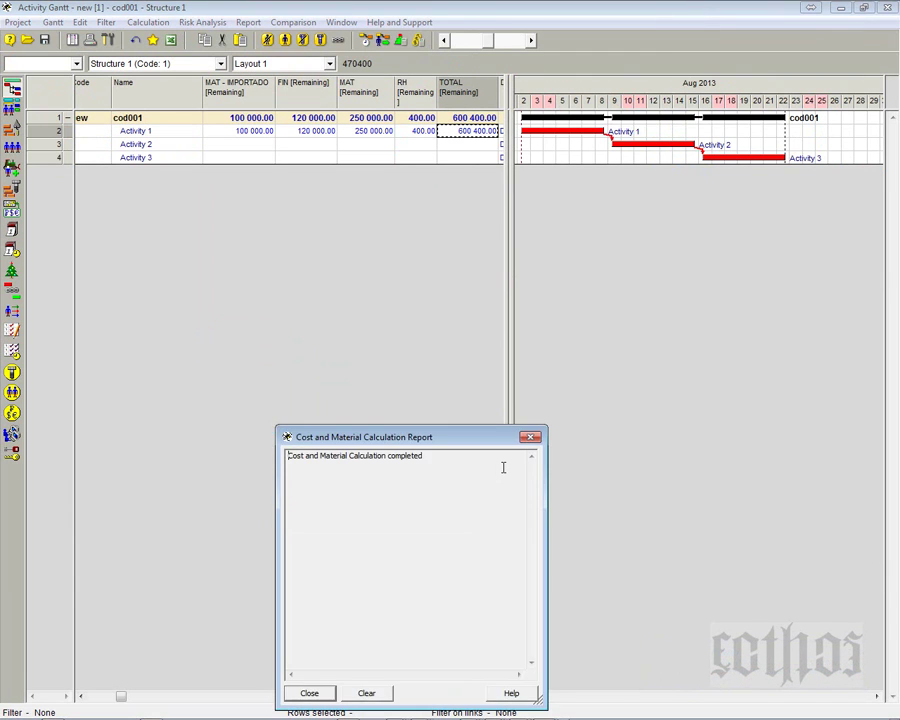
{"action": "left_click", "coordinate": [530, 437]}
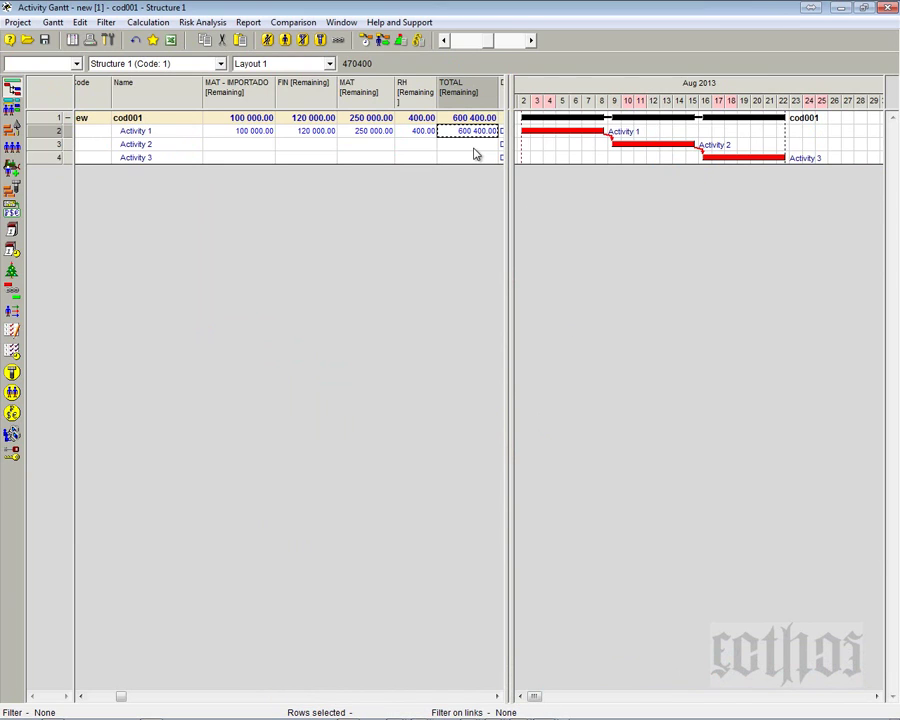
- Compare the TOTAL [Remaining] column with the MAT - IMPORTADO, FIN and MAT remaining cost columns
{"action": "left_click", "coordinate": [470, 145]}
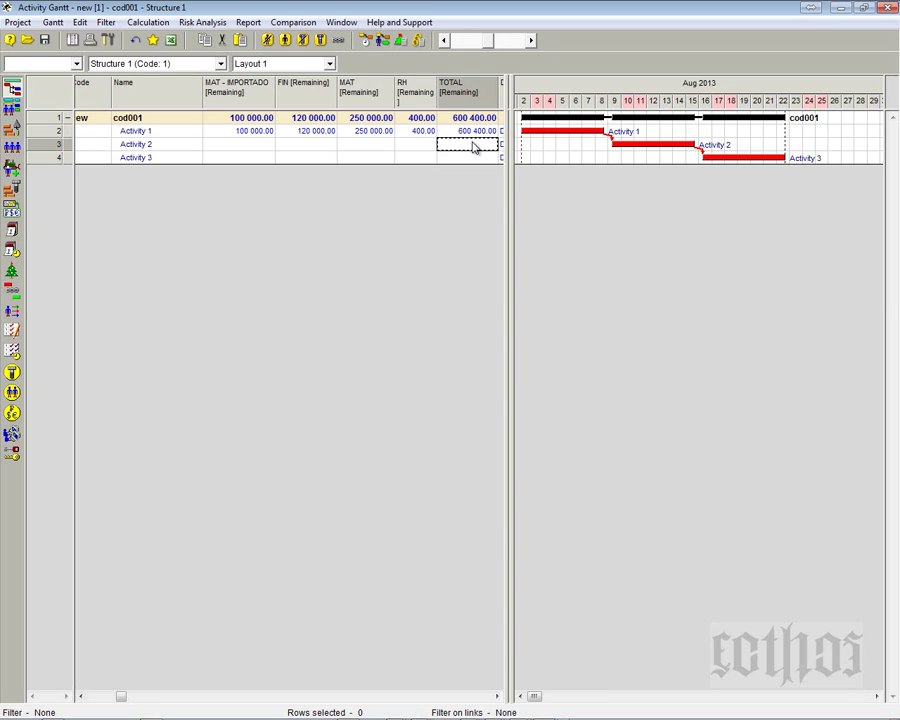
{"action": "left_click", "coordinate": [474, 95]}
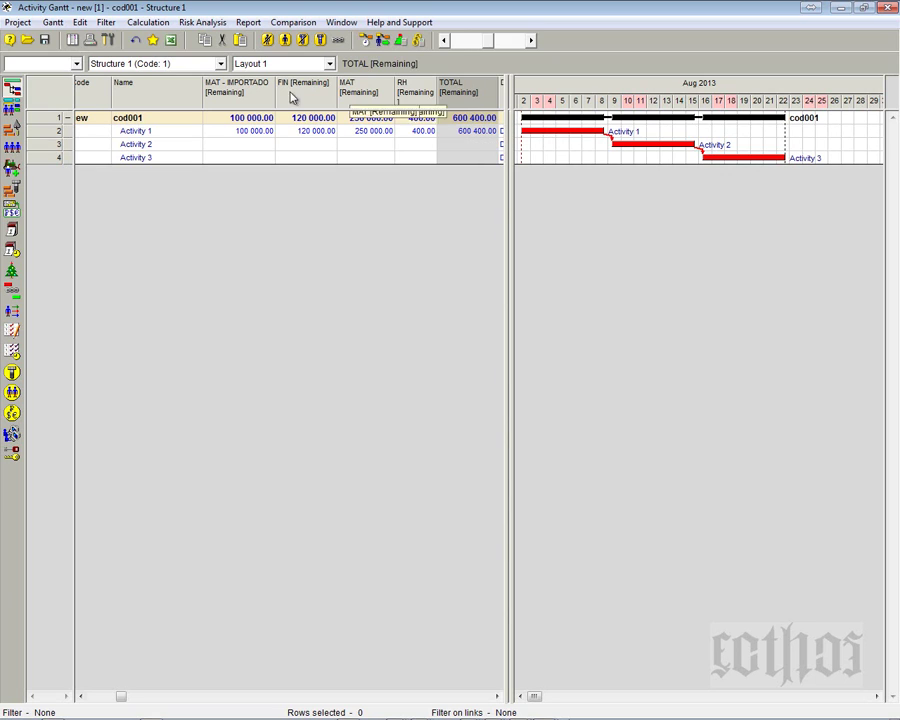
{"action": "left_click", "coordinate": [220, 92]}
{"action": "left_click", "coordinate": [300, 95]}
{"action": "left_click", "coordinate": [352, 94]}
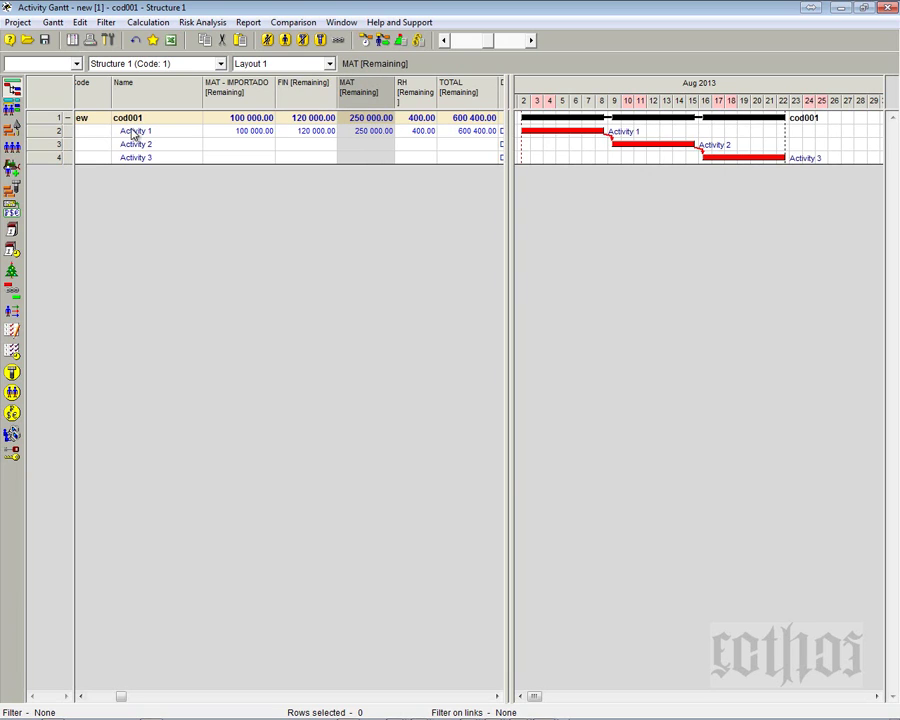
- Clear the unit cost of the TOTAL cost component and save its properties
{"action": "left_click", "coordinate": [11, 150]}
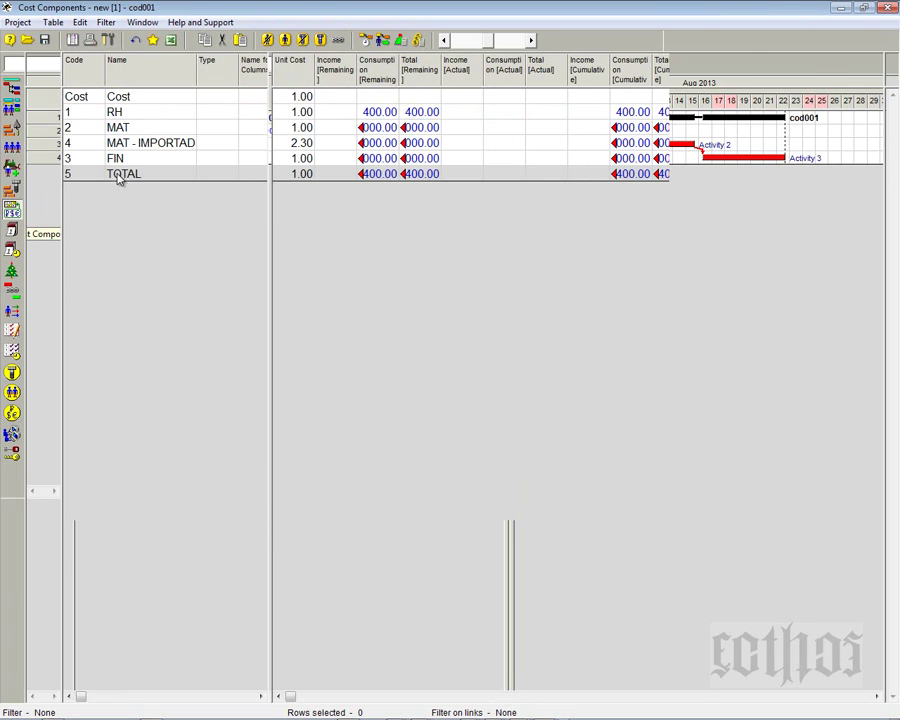
{"action": "right_click", "coordinate": [54, 179]}
{"action": "left_click", "coordinate": [74, 183]}
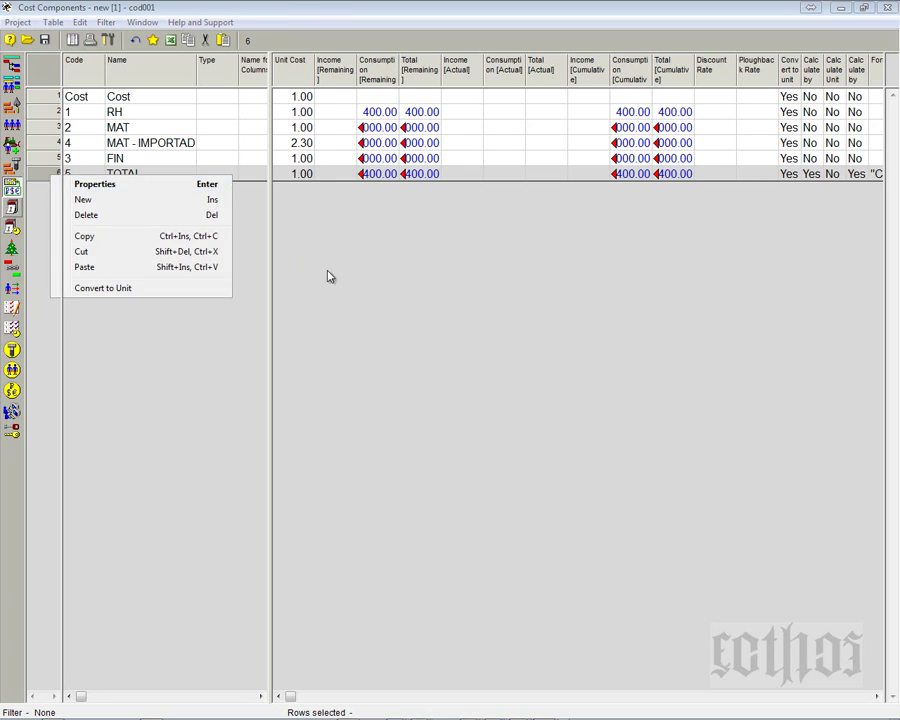
{"action": "left_click", "coordinate": [590, 362]}
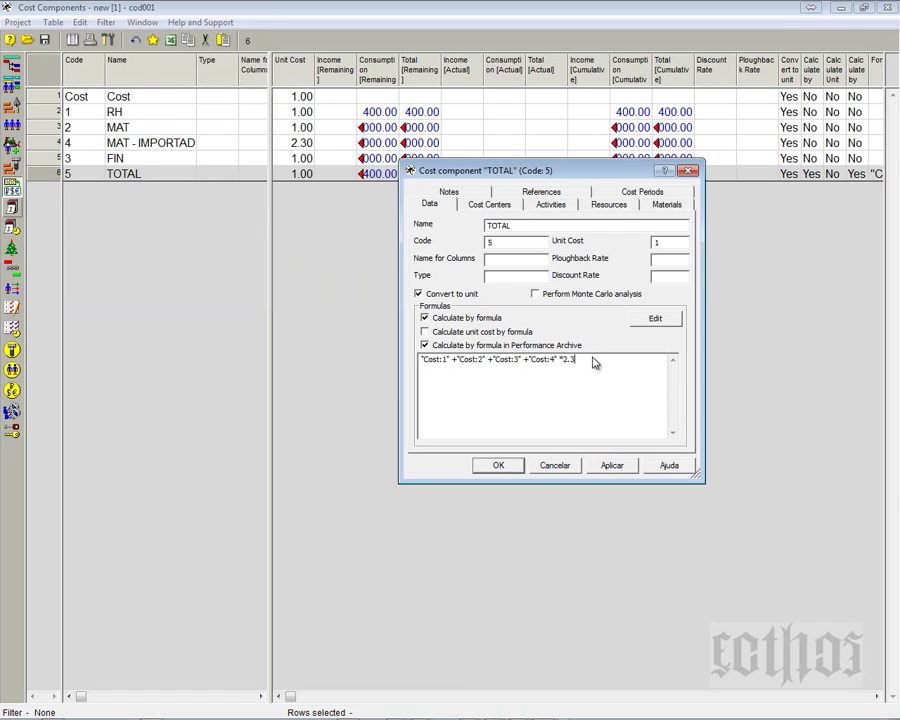
{"action": "double_click", "coordinate": [668, 242]}
{"action": "key", "text": "BackSpace"}
{"action": "left_click", "coordinate": [616, 467]}
{"action": "left_click", "coordinate": [517, 470]}
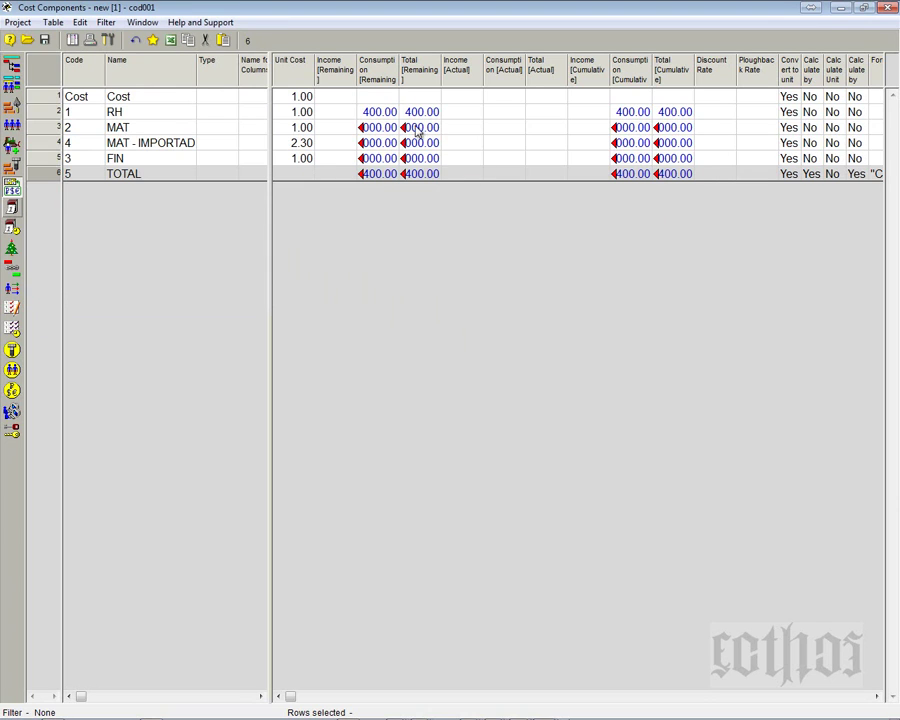
- Recalculate the Gantt's costs and materials without a TOTAL unit cost, and check the TOTAL [Remaining] column
{"action": "left_click", "coordinate": [12, 63]}
{"action": "left_click", "coordinate": [410, 40]}
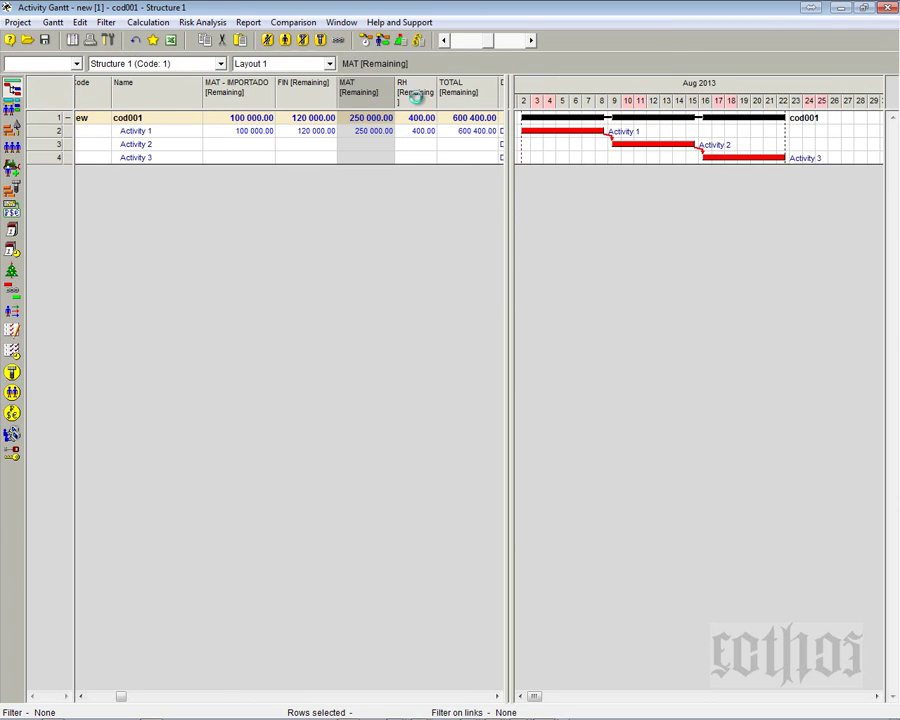
{"action": "left_click", "coordinate": [349, 563]}
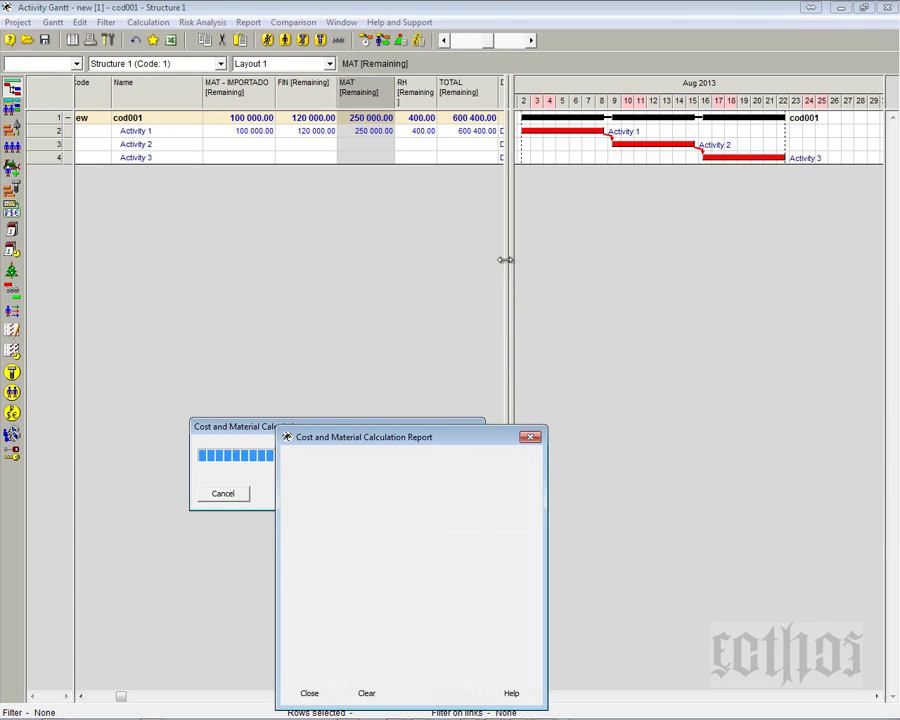
{"action": "left_click", "coordinate": [531, 438]}
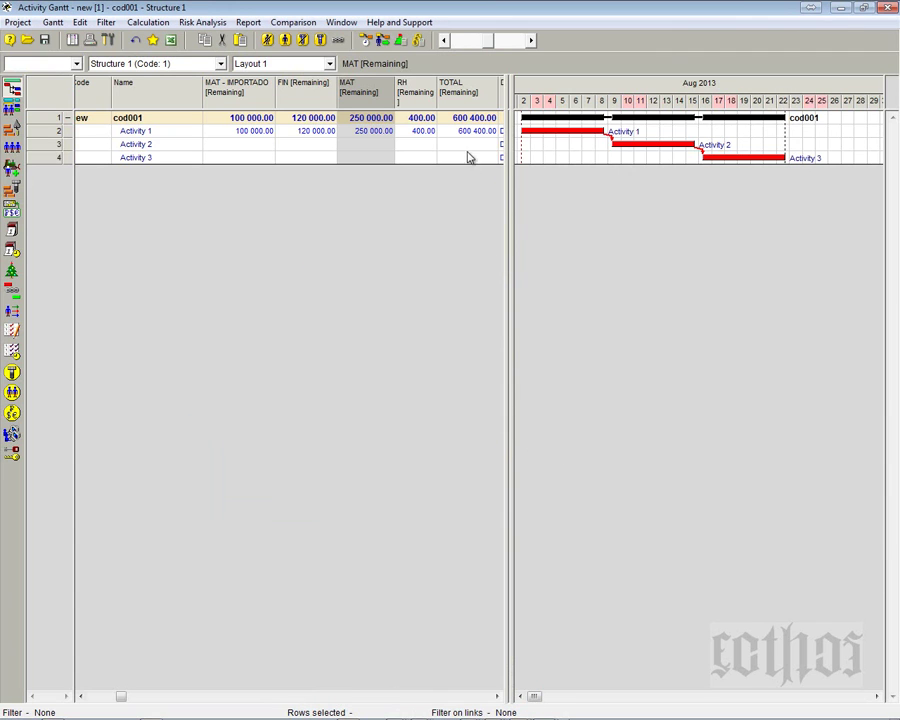
{"action": "left_click", "coordinate": [474, 96]}
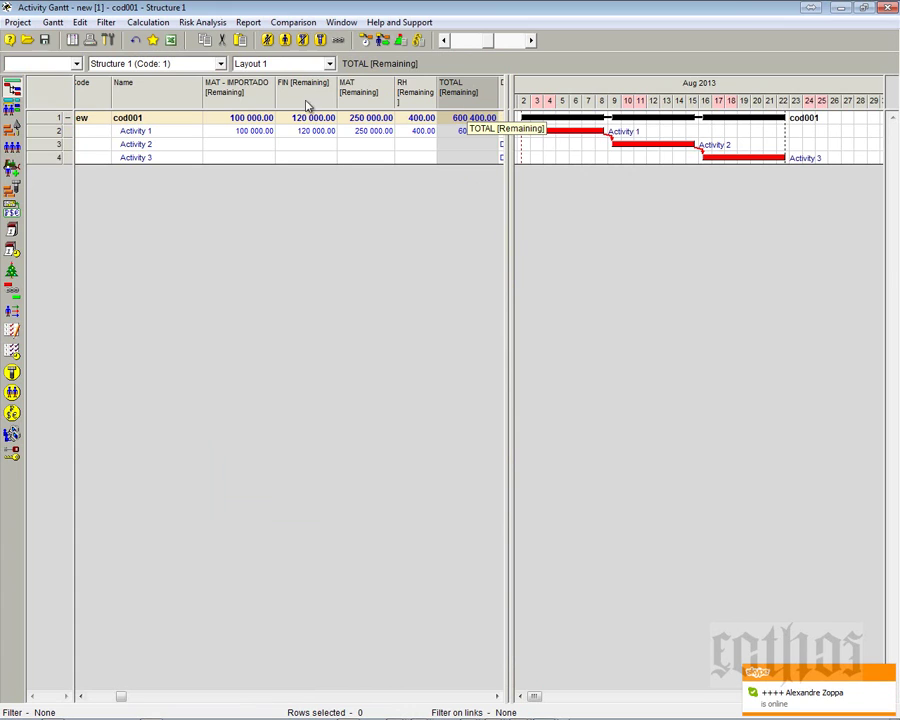
- Open the TOTAL cost component's properties, review its formula and change its name to VERBA DE RESERVA
{"action": "left_click", "coordinate": [11, 212]}
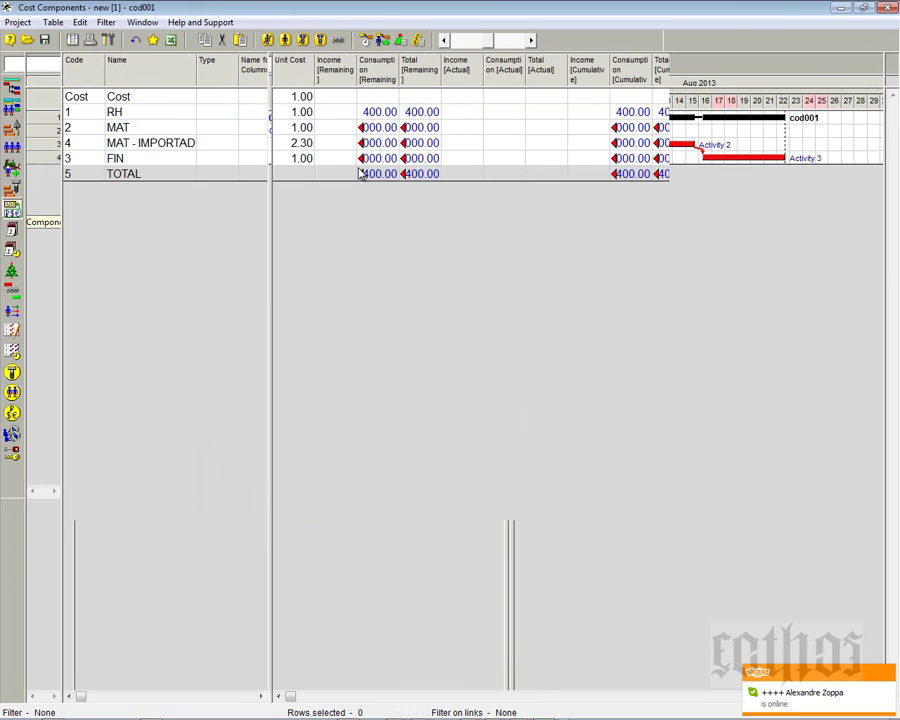
{"action": "right_click", "coordinate": [50, 177]}
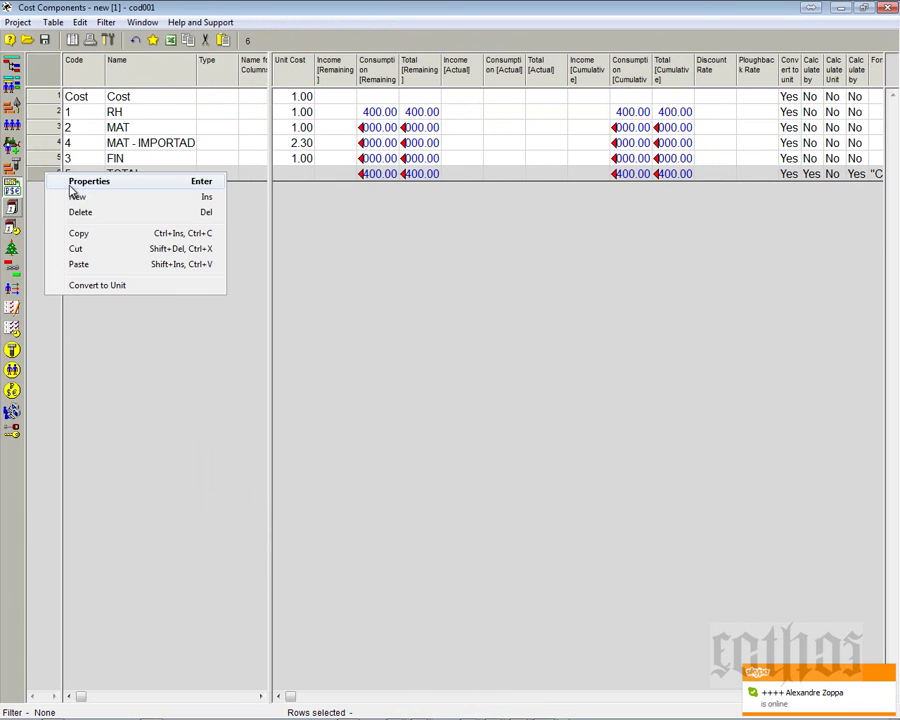
{"action": "left_click", "coordinate": [76, 182]}
{"action": "left_click_drag", "start_coordinate": [528, 177], "coordinate": [498, 242]}
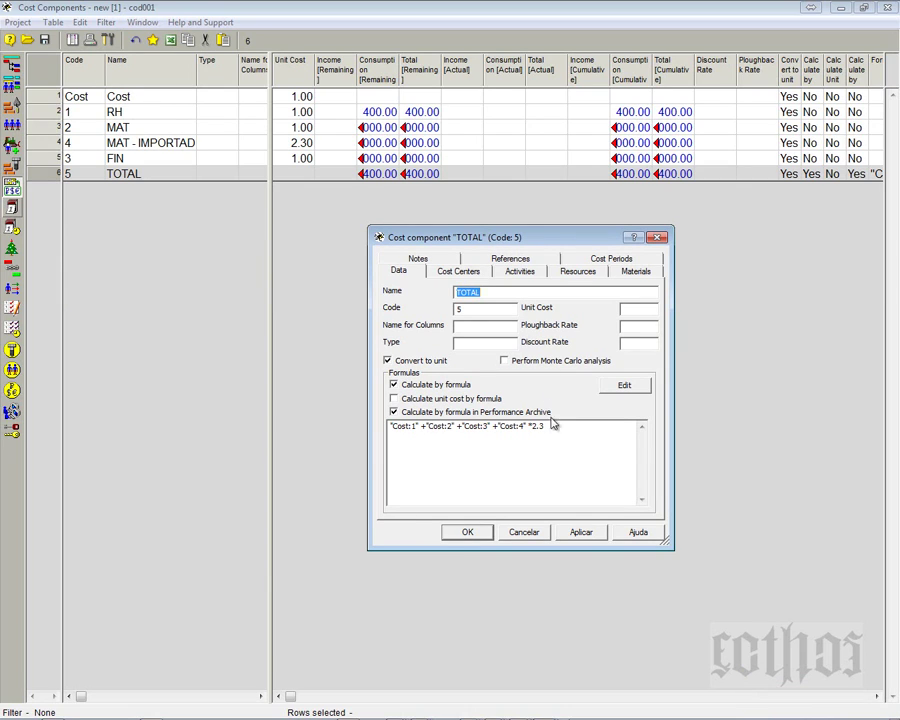
{"action": "left_click_drag", "start_coordinate": [548, 428], "coordinate": [261, 431]}
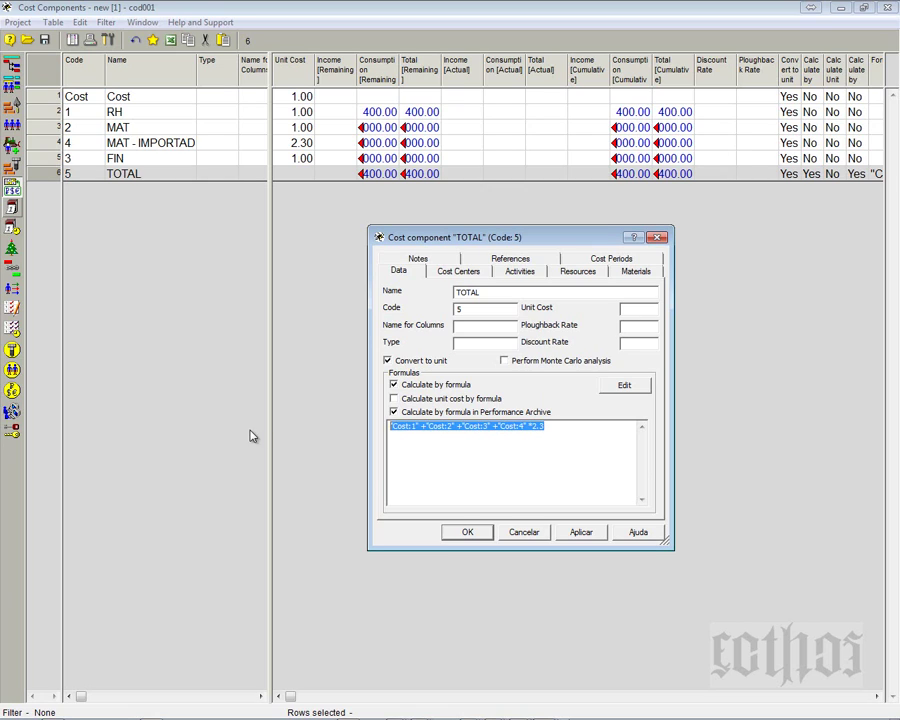
{"action": "left_click", "coordinate": [419, 428]}
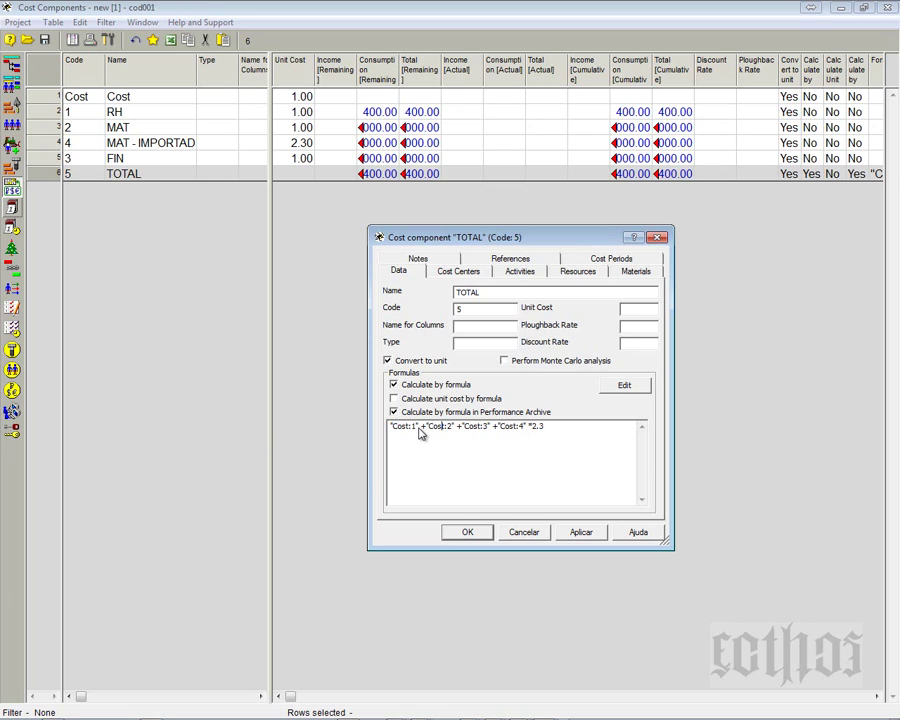
{"action": "double_click", "coordinate": [473, 288]}
{"action": "type", "text": "VERSÃO DE "}
{"action": "type", "text": "RESERVA"}
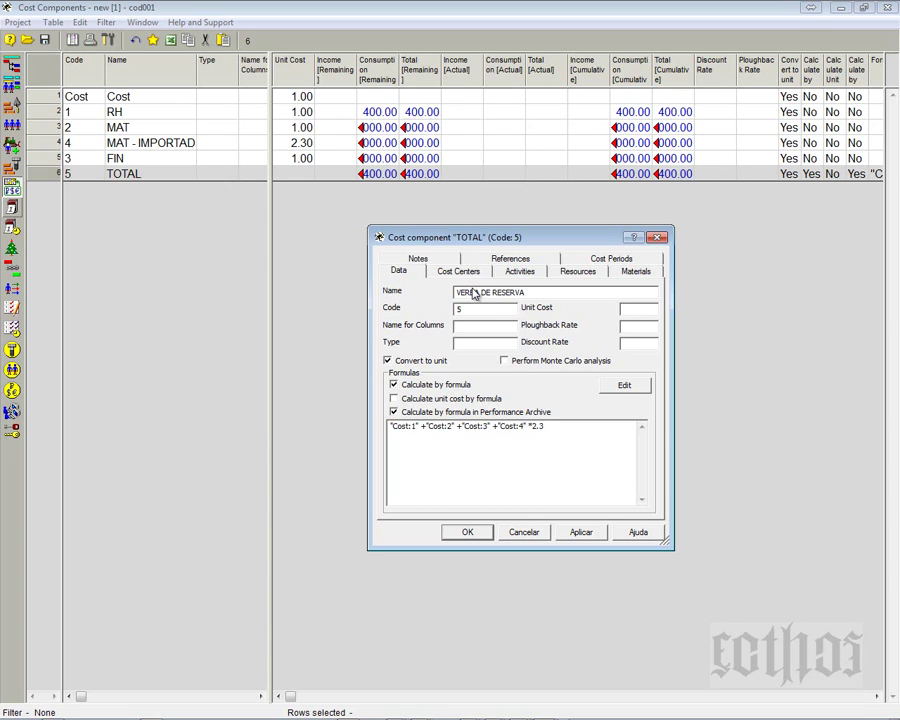
- Clear the component's existing formula and start a new one in the formula editor as "Cost:1" *0.1
{"action": "left_click_drag", "start_coordinate": [566, 426], "coordinate": [340, 436]}
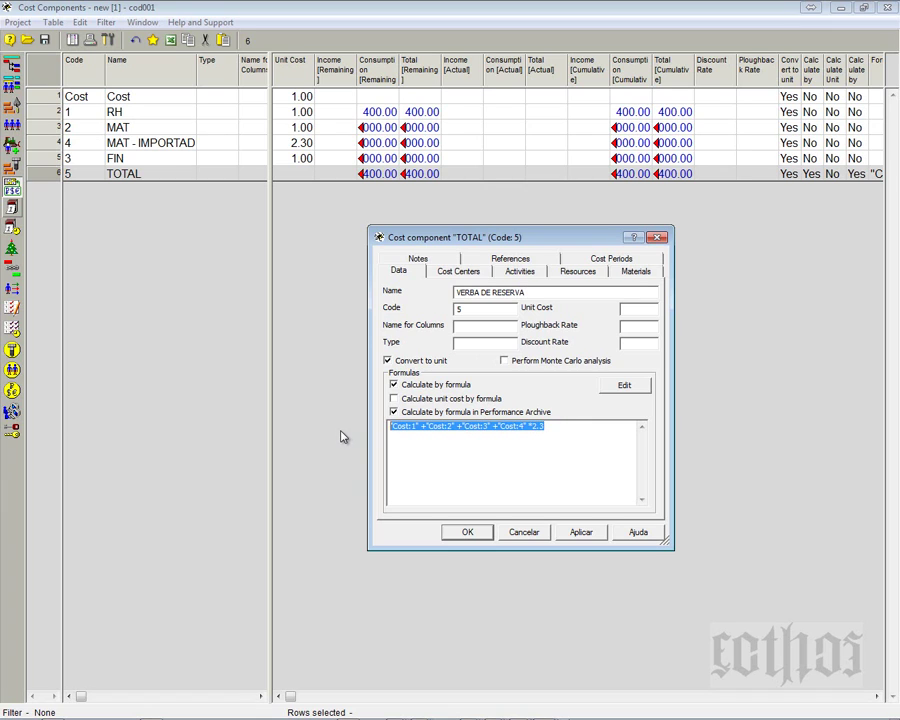
{"action": "key", "text": "Delete"}
{"action": "left_click", "coordinate": [624, 385]}
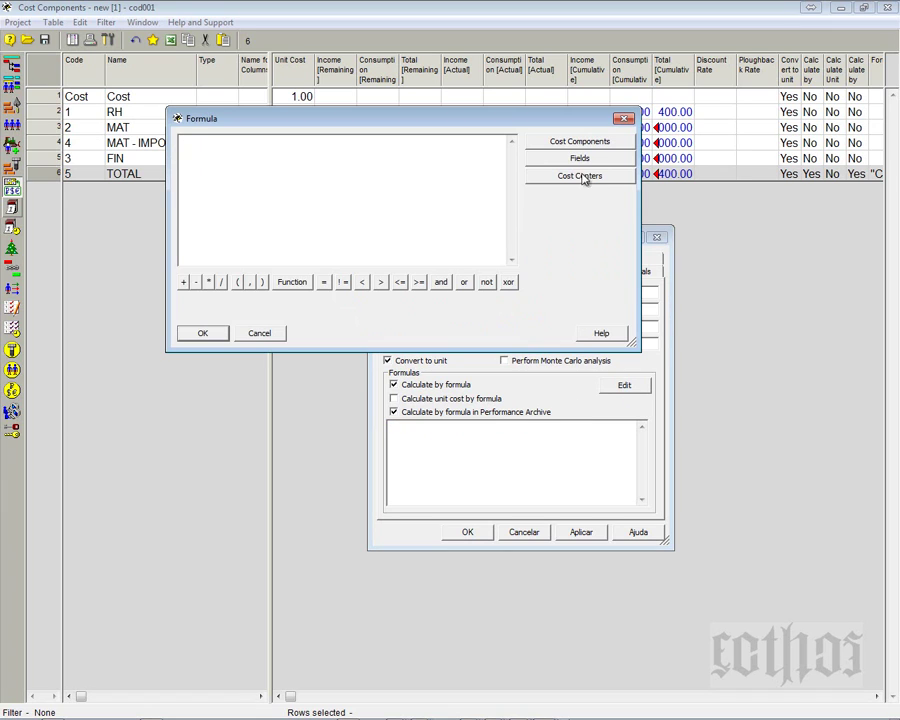
{"action": "left_click", "coordinate": [585, 143]}
{"action": "double_click", "coordinate": [516, 255]}
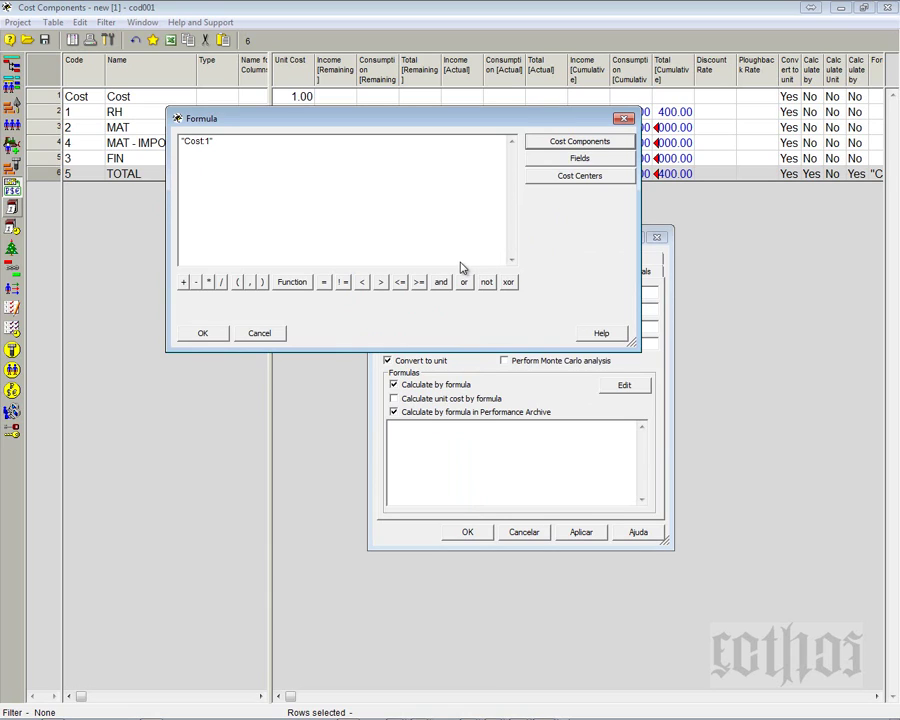
{"action": "type", "text": "*,1"}
{"action": "key", "text": "BackSpace"}
{"action": "key", "text": "BackSpace"}
{"action": "type", "text": "0.1"}
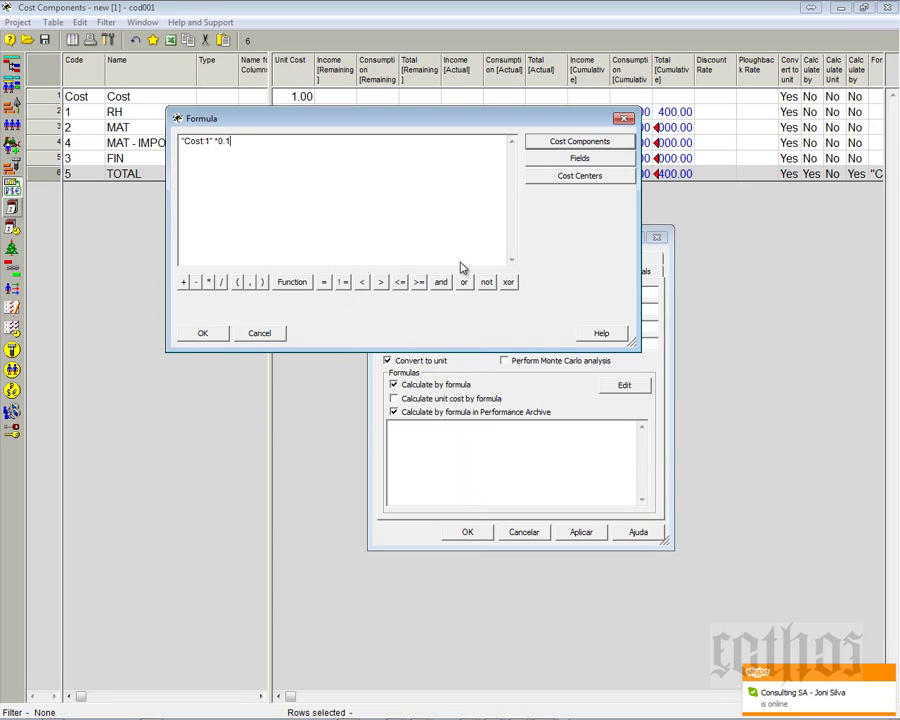
- Extend the formula with + "Cost:2" *0.2 and accept it in the formula editor
{"action": "left_click", "coordinate": [184, 283]}
{"action": "left_click", "coordinate": [553, 145]}
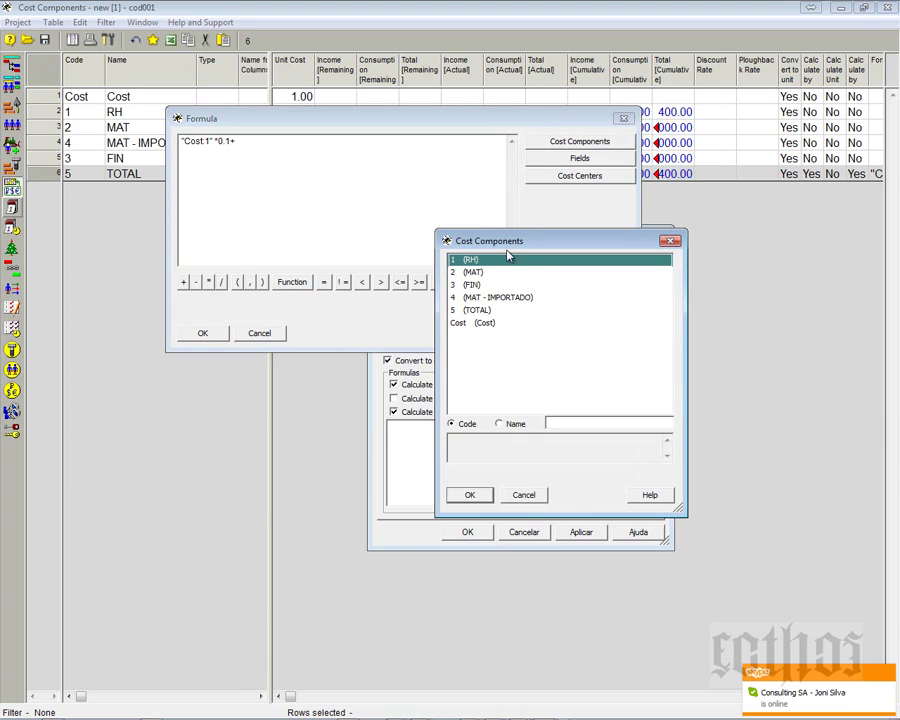
{"action": "left_click", "coordinate": [477, 273]}
{"action": "double_click", "coordinate": [477, 273]}
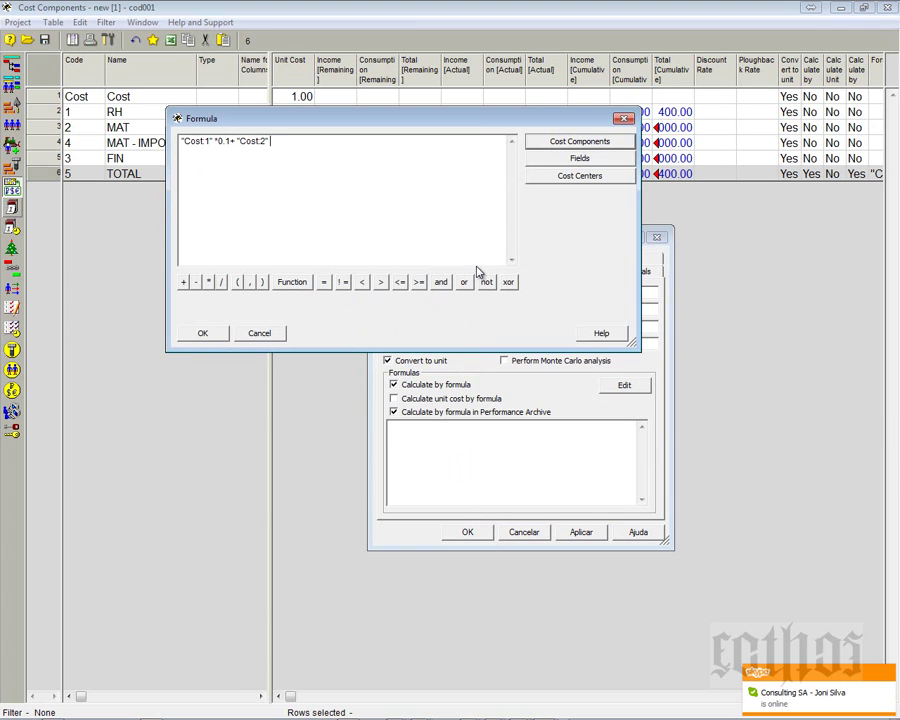
{"action": "left_click", "coordinate": [221, 284]}
{"action": "type", "text": "0.2"}
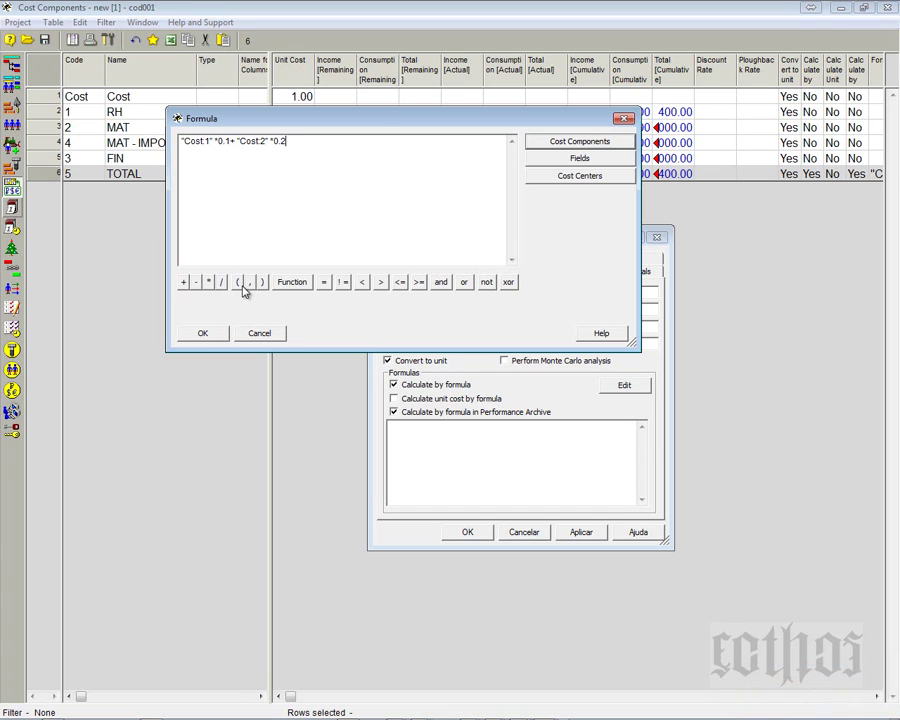
{"action": "left_click", "coordinate": [202, 333]}
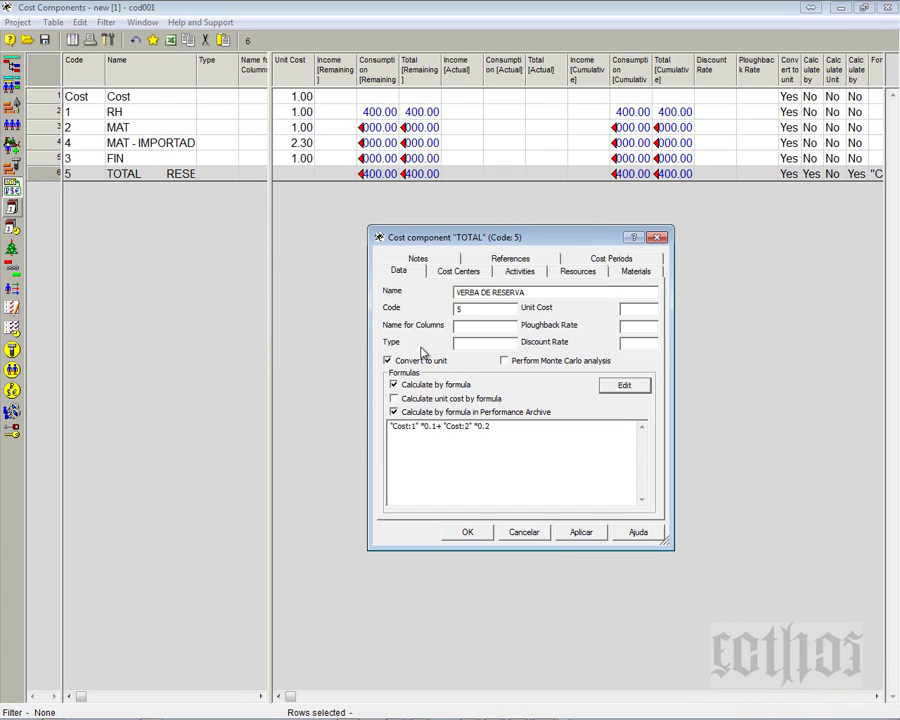
- Save the VERBA DE RESERVA cost component and recalculate costs and materials in the Activity Gantt
{"action": "left_click", "coordinate": [582, 534]}
{"action": "left_click", "coordinate": [468, 530]}
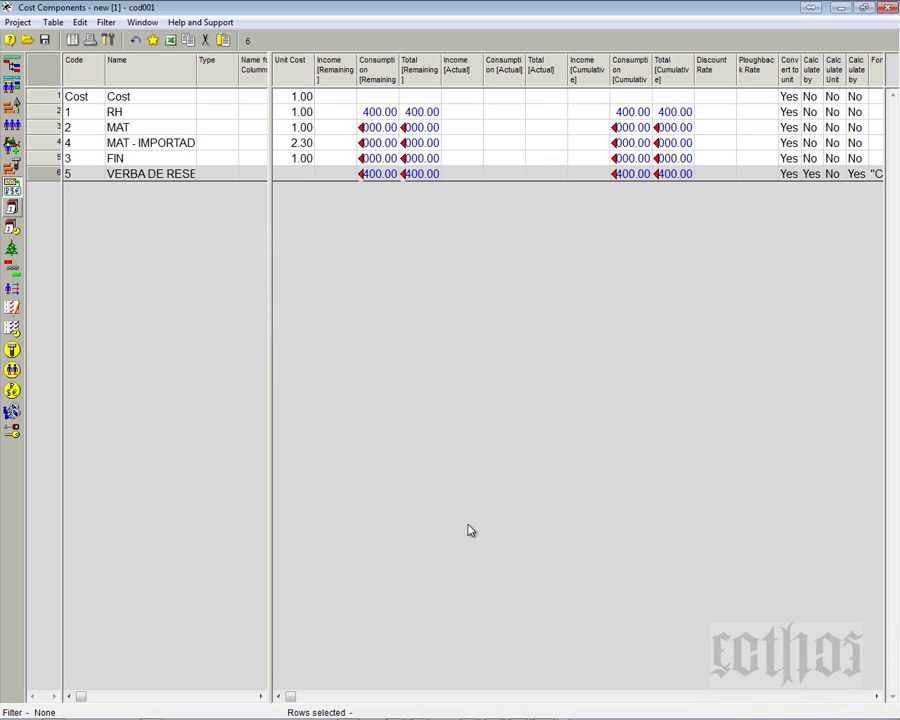
{"action": "left_click", "coordinate": [12, 64]}
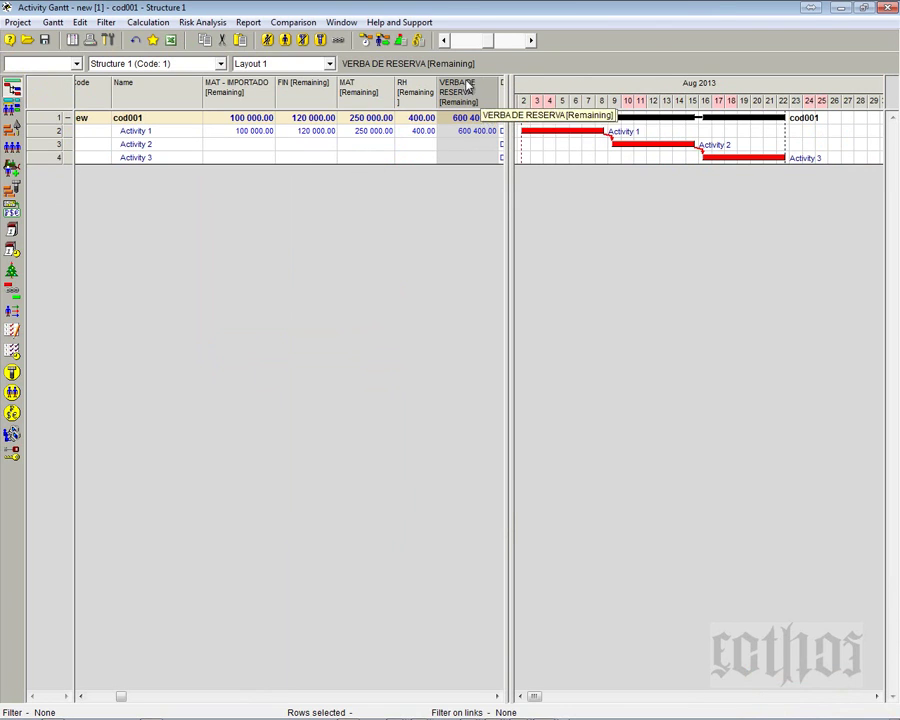
{"action": "left_click", "coordinate": [419, 44]}
{"action": "key", "text": "Return"}
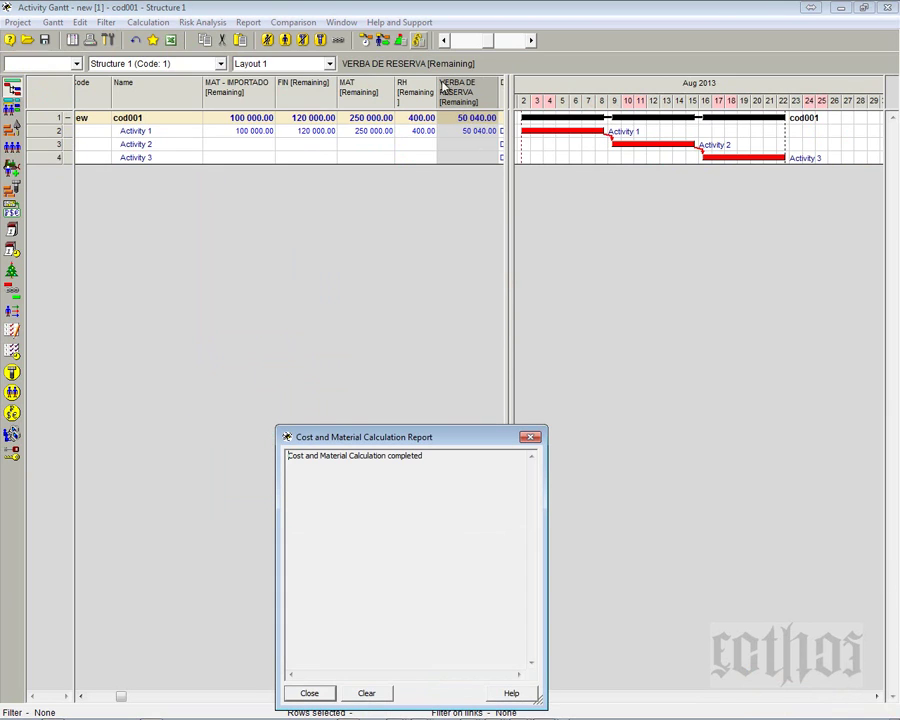
{"action": "left_click", "coordinate": [531, 437]}
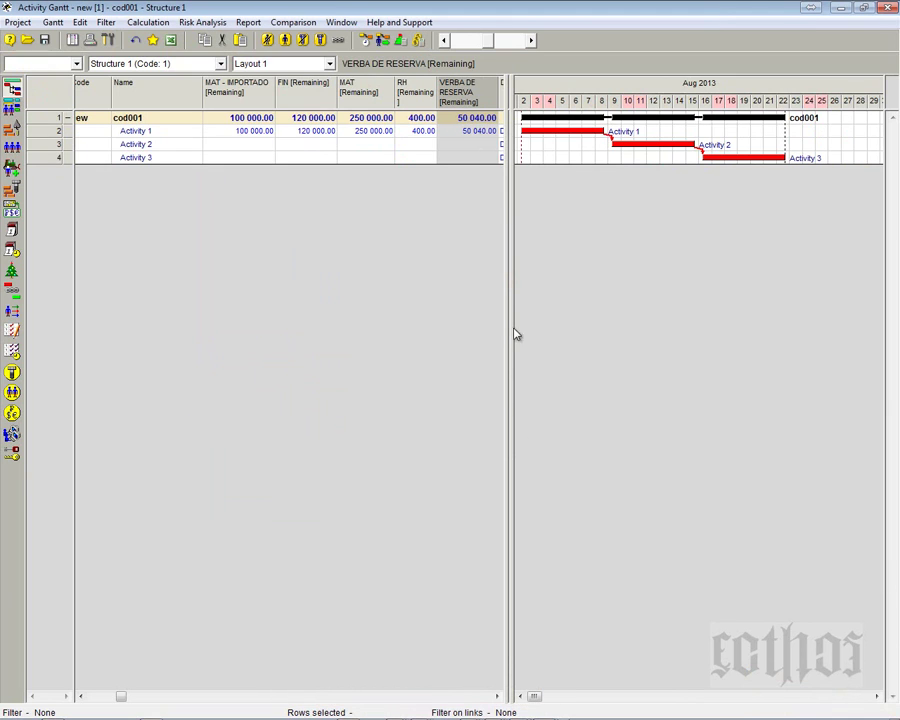
- Examine Activity 1's remaining amounts for MAT - IMPORTADO, FIN, MAT, RH and VERBA DE RESERVA to see what the reserve formula includes
{"action": "left_click", "coordinate": [417, 146]}
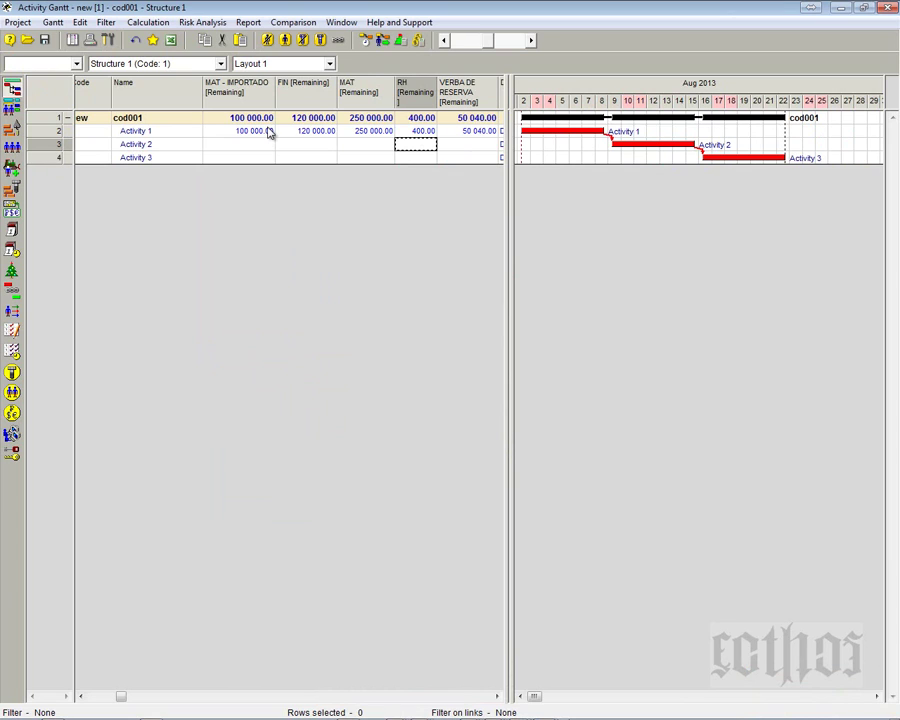
{"action": "left_click", "coordinate": [183, 134]}
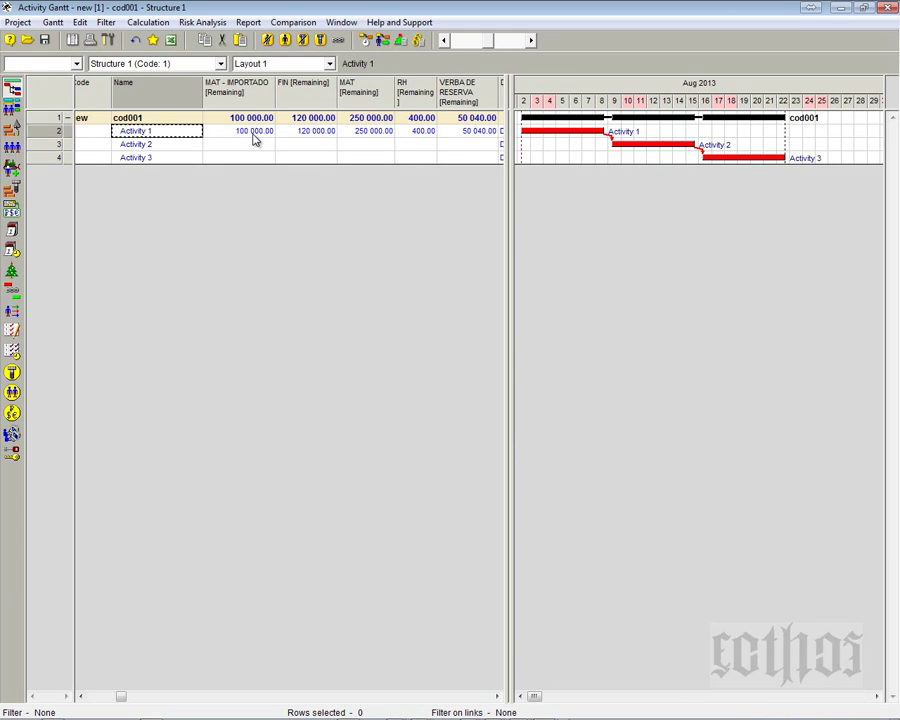
{"action": "left_click", "coordinate": [255, 135]}
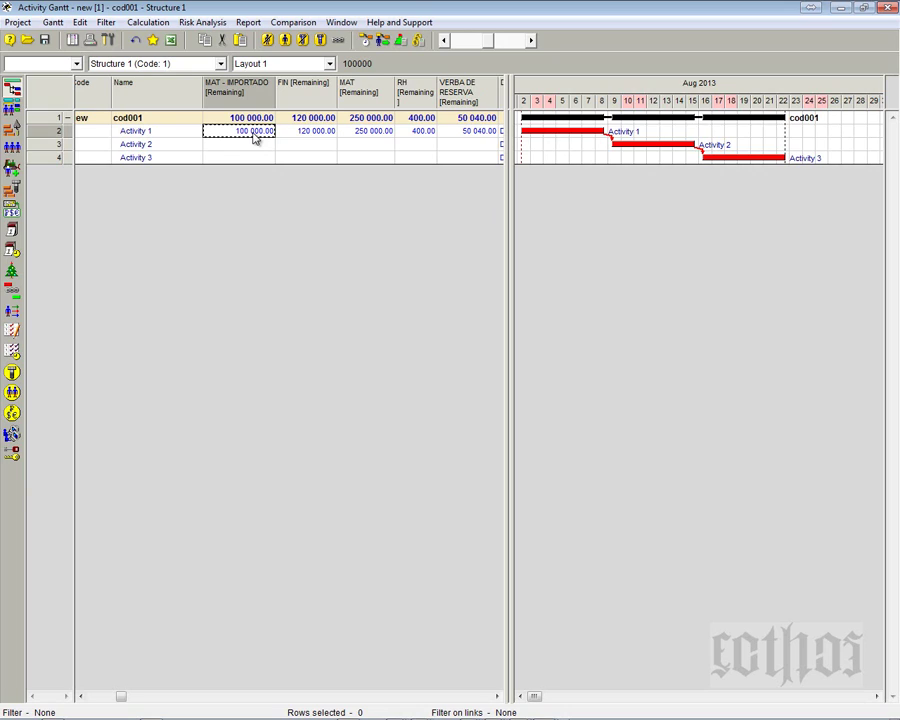
{"action": "left_click", "coordinate": [303, 136]}
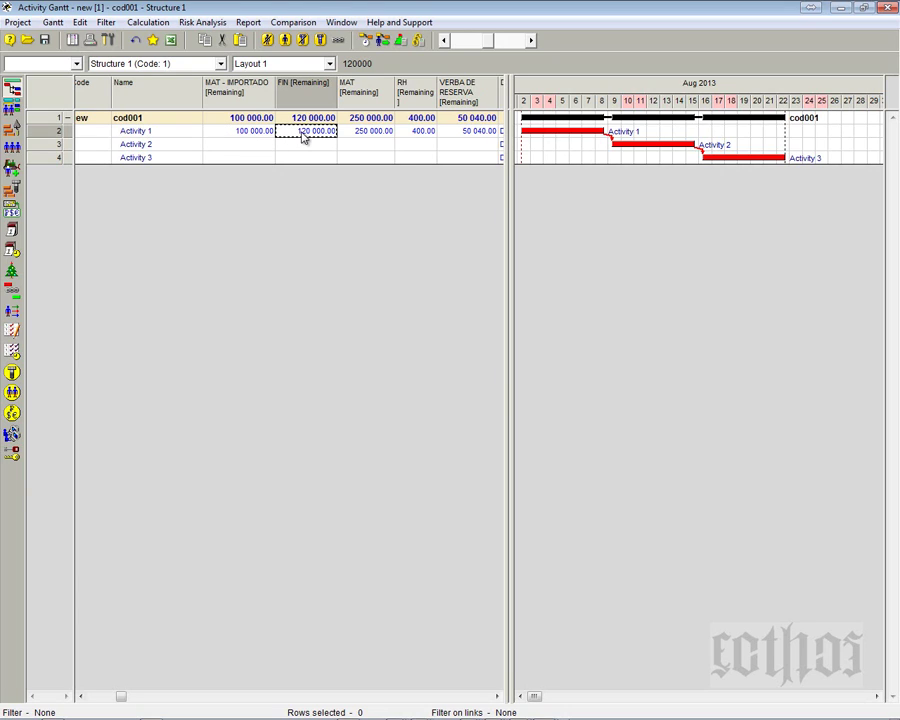
{"action": "left_click", "coordinate": [357, 133]}
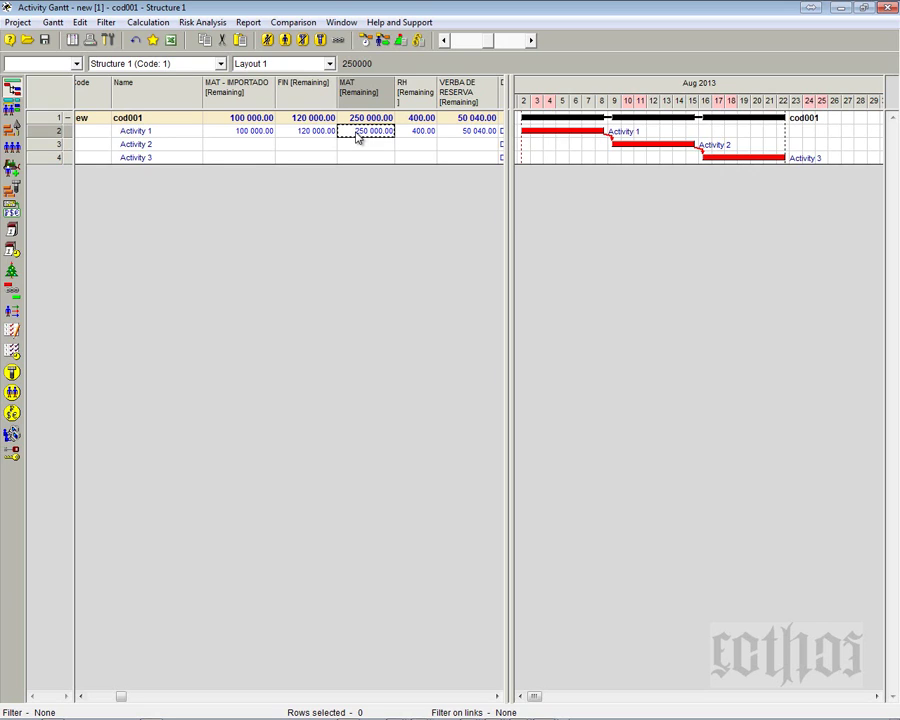
{"action": "left_click", "coordinate": [238, 134]}
{"action": "left_click", "coordinate": [421, 136]}
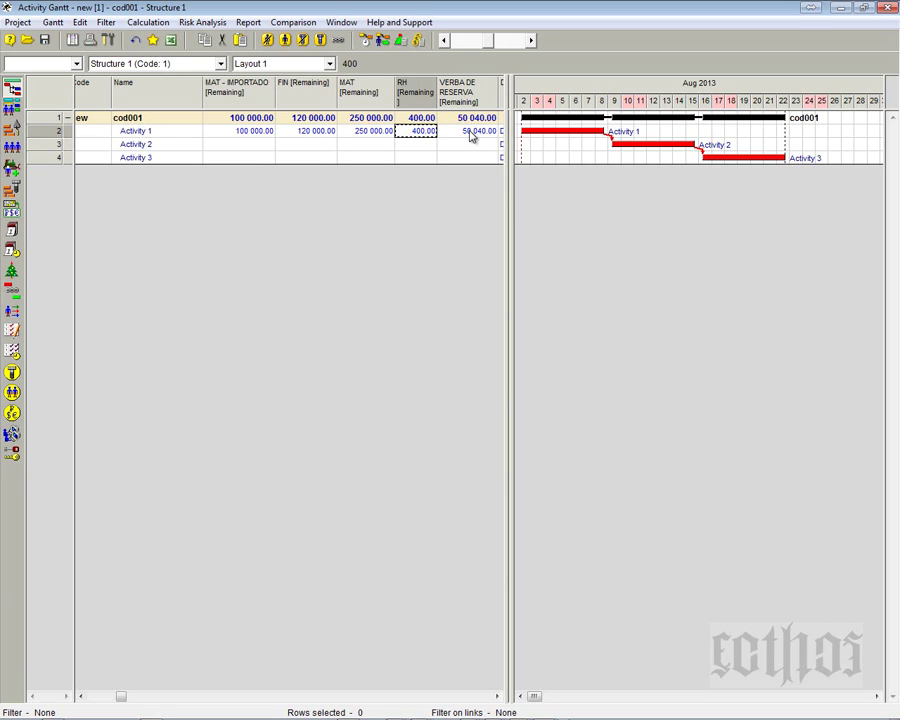
{"action": "left_click", "coordinate": [466, 135]}
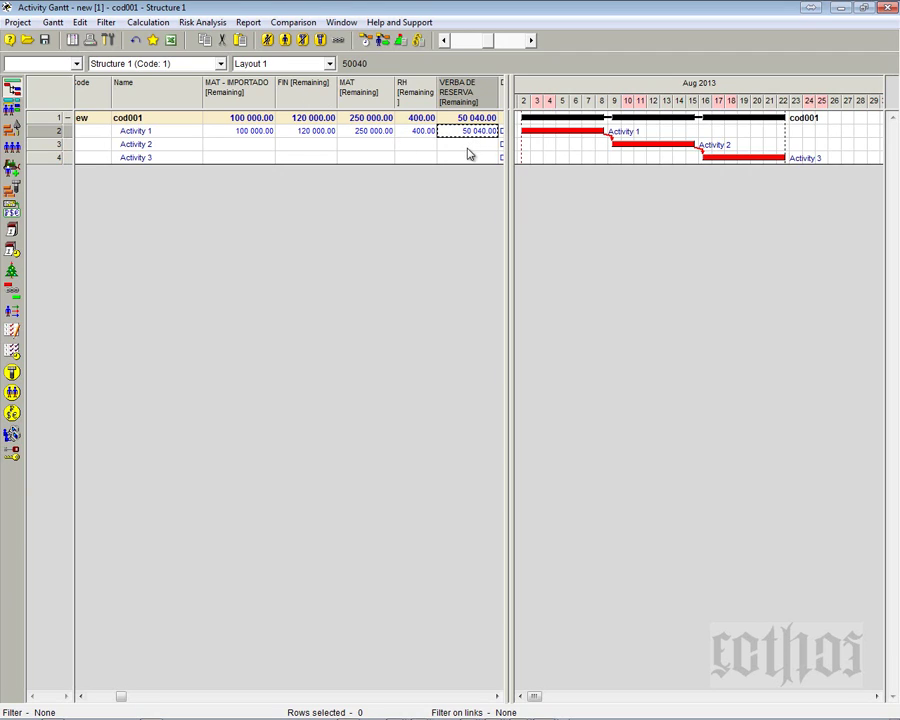
{"action": "left_click", "coordinate": [240, 140]}
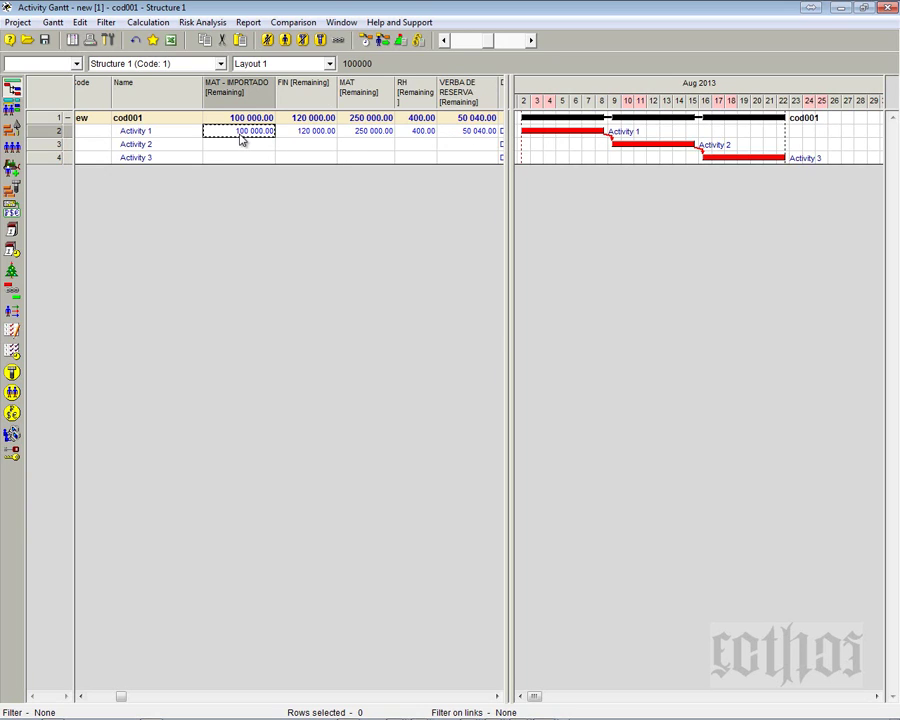
{"action": "left_click", "coordinate": [472, 137]}
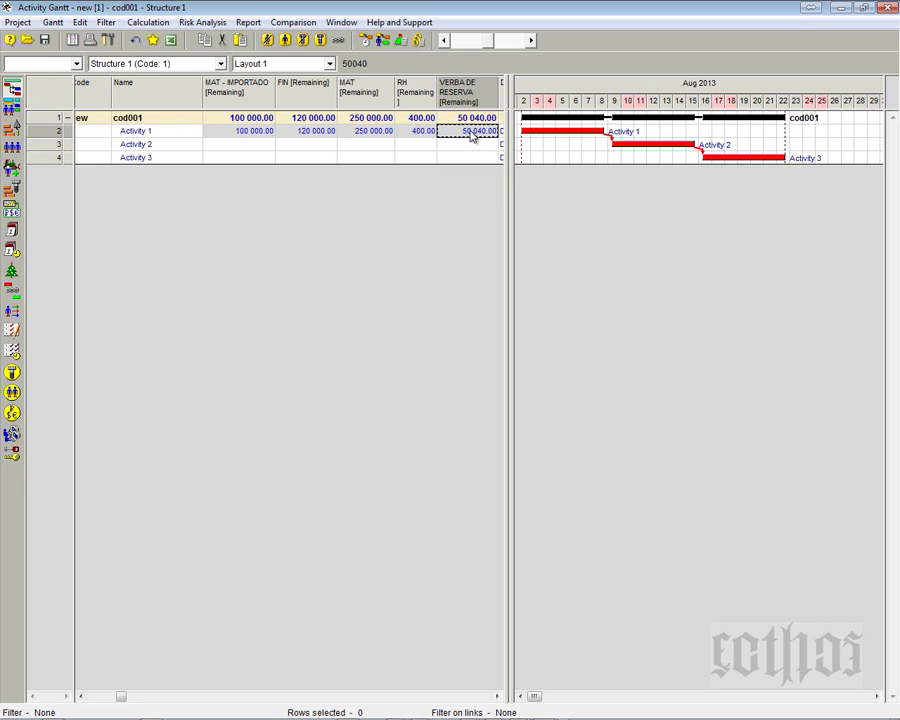
- Switch to the presentation and show the handwritten outline on the Componente de Custo topics
{"action": "key", "text": "alt+Tab"}
{"action": "key", "text": "alt+Tab"}
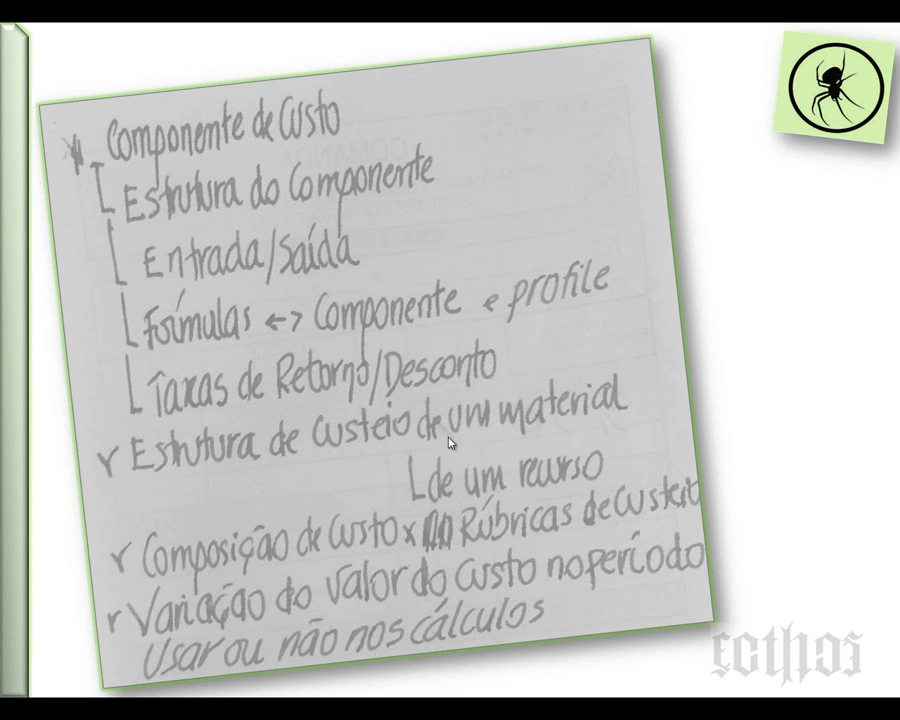
{"action": "left_click", "coordinate": [307, 141]}
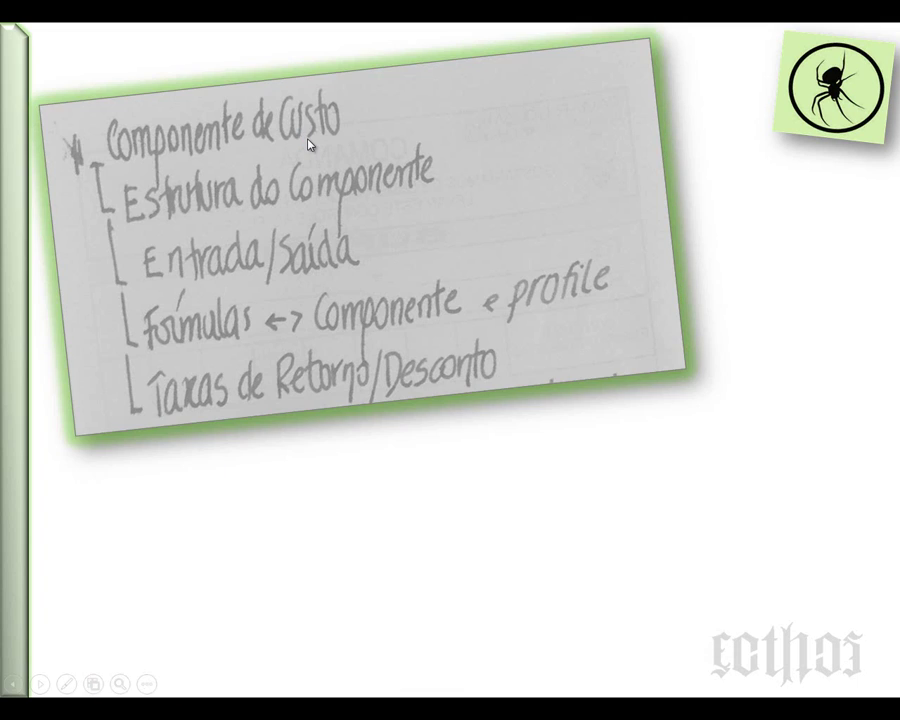
{"action": "left_click", "coordinate": [307, 139]}
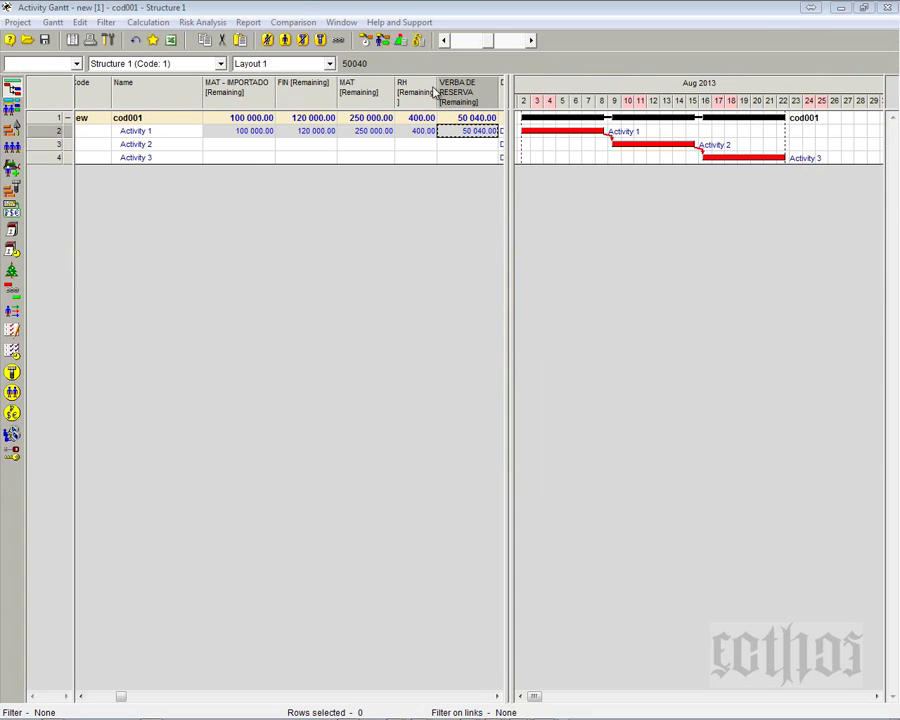
- Open the cod001 project's cost components and review RH, MAT, MAT - IMPORTADO and FIN
{"action": "left_click", "coordinate": [12, 211]}
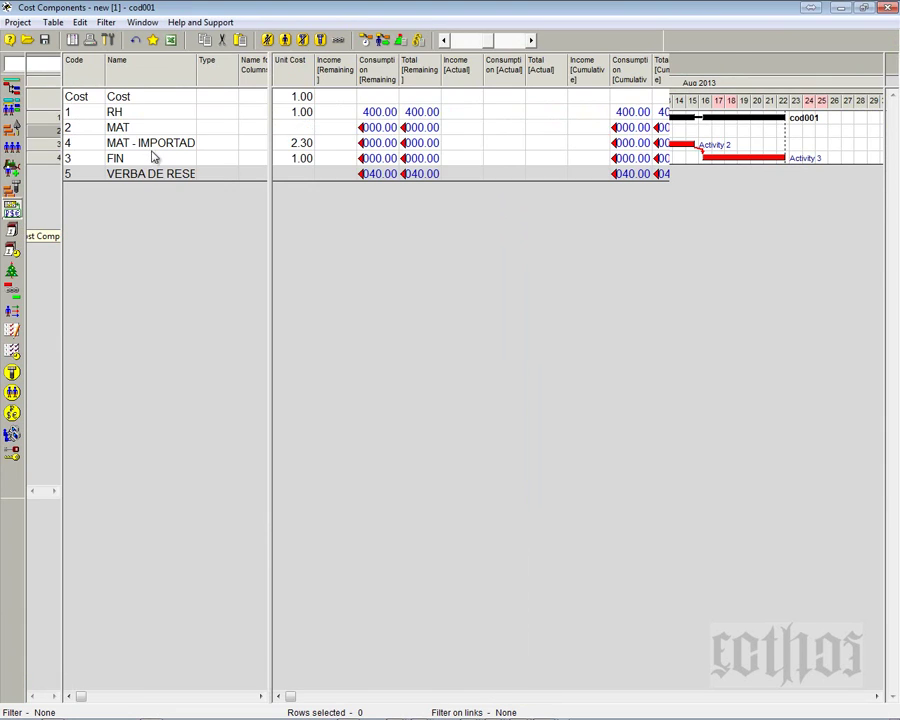
{"action": "left_click", "coordinate": [148, 111]}
{"action": "key", "text": "Down"}
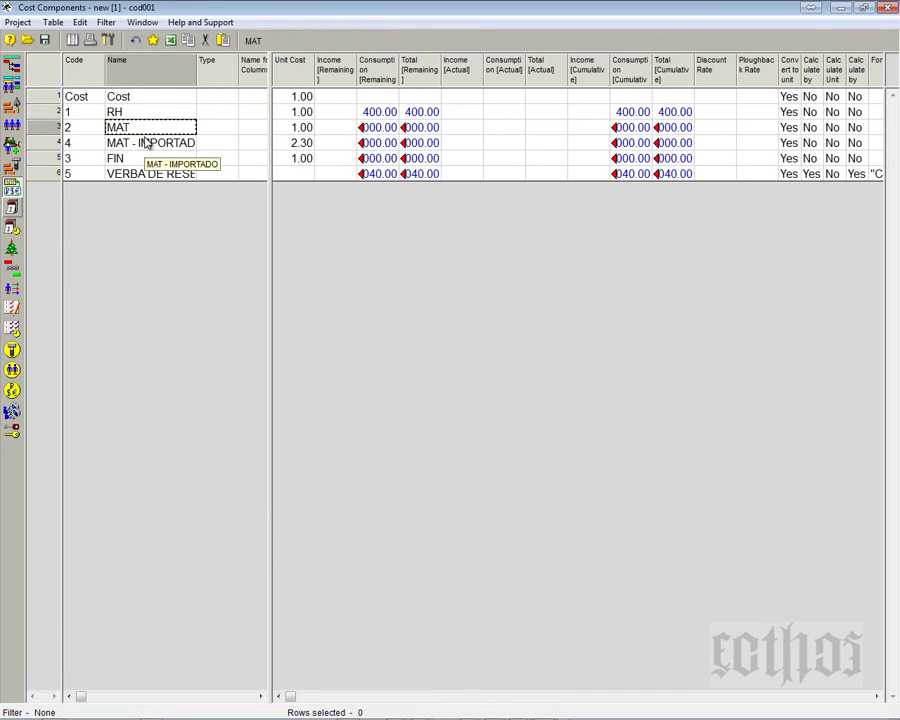
{"action": "key", "text": "Down"}
{"action": "left_click", "coordinate": [138, 118]}
{"action": "key", "text": "Down"}
{"action": "key", "text": "Down"}
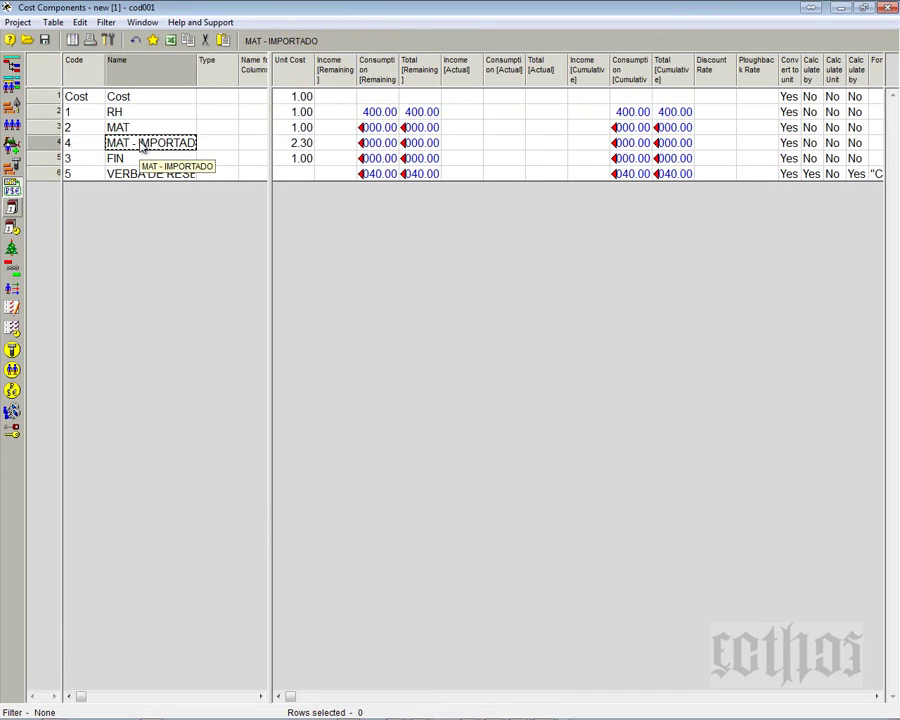
{"action": "left_click", "coordinate": [148, 159]}
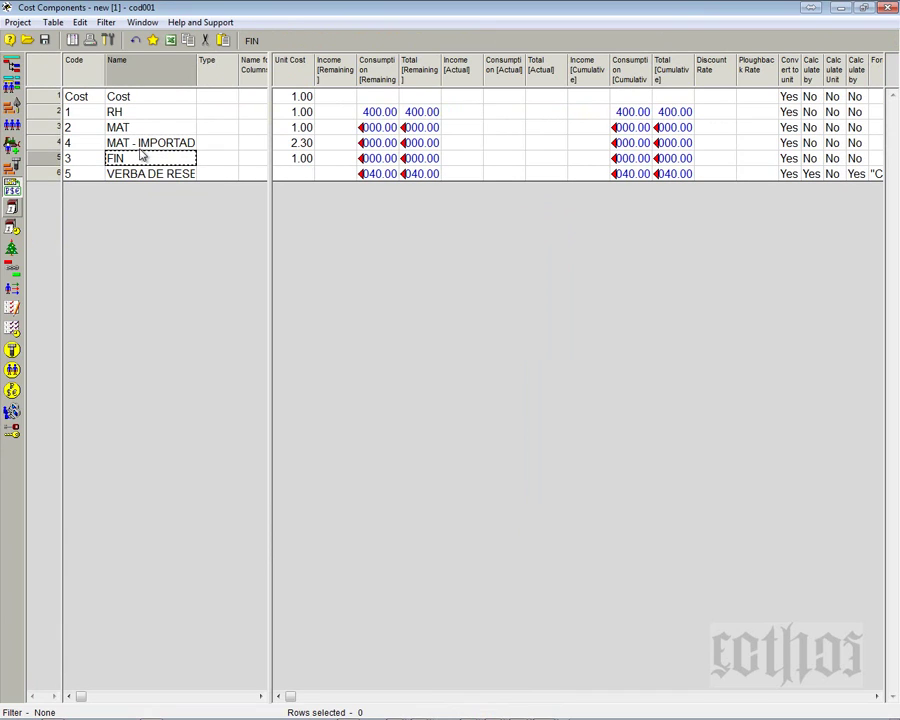
- Restore the window to a smaller size and open the cost components of the apoio.001 project
{"action": "left_click", "coordinate": [19, 23]}
{"action": "double_click", "coordinate": [83, 10]}
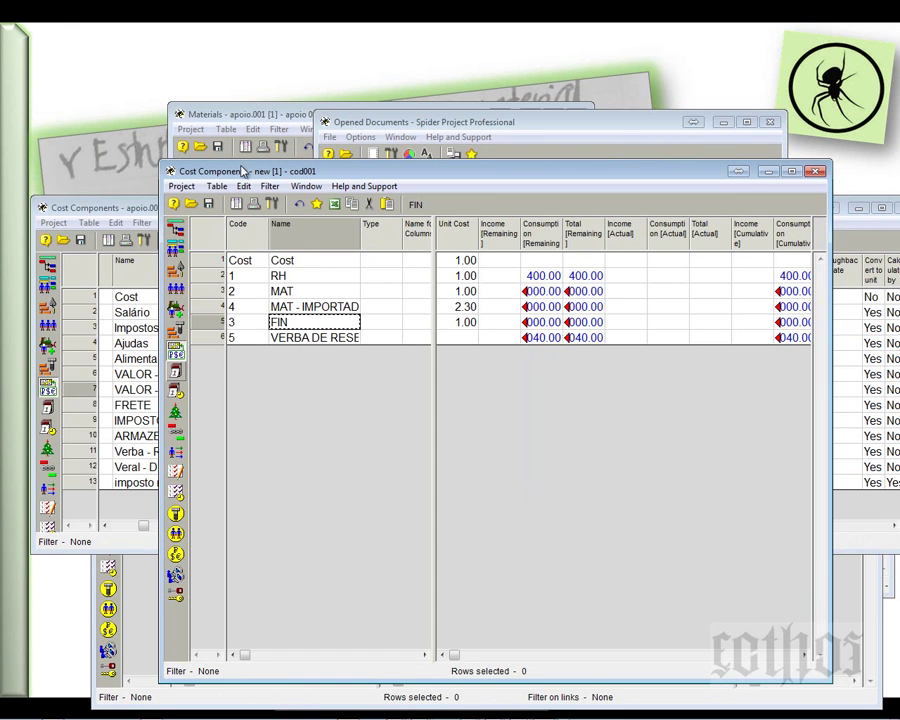
{"action": "left_click", "coordinate": [390, 123]}
{"action": "double_click", "coordinate": [377, 188]}
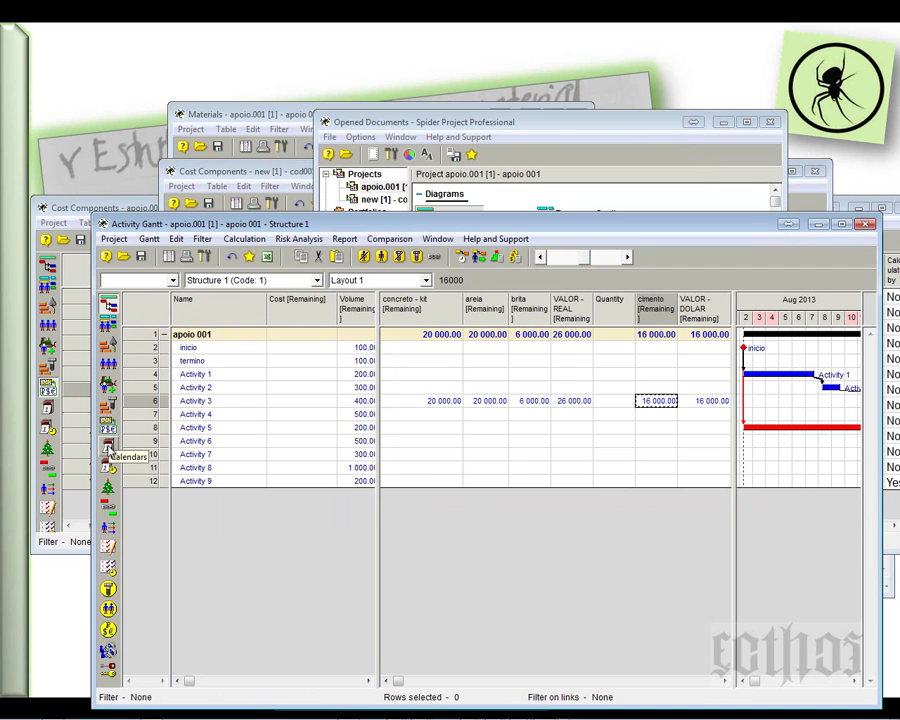
{"action": "left_click", "coordinate": [107, 430]}
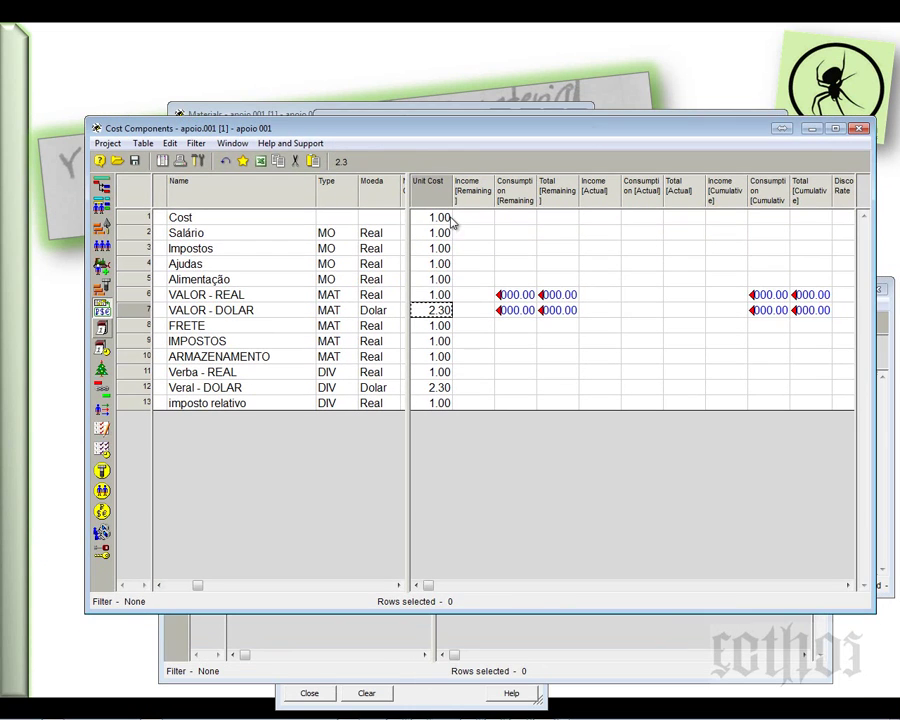
- Examine the apoio.001 cost component structure, from Salário through imposto relativo, across the labour, material and other groups
{"action": "left_click", "coordinate": [201, 251]}
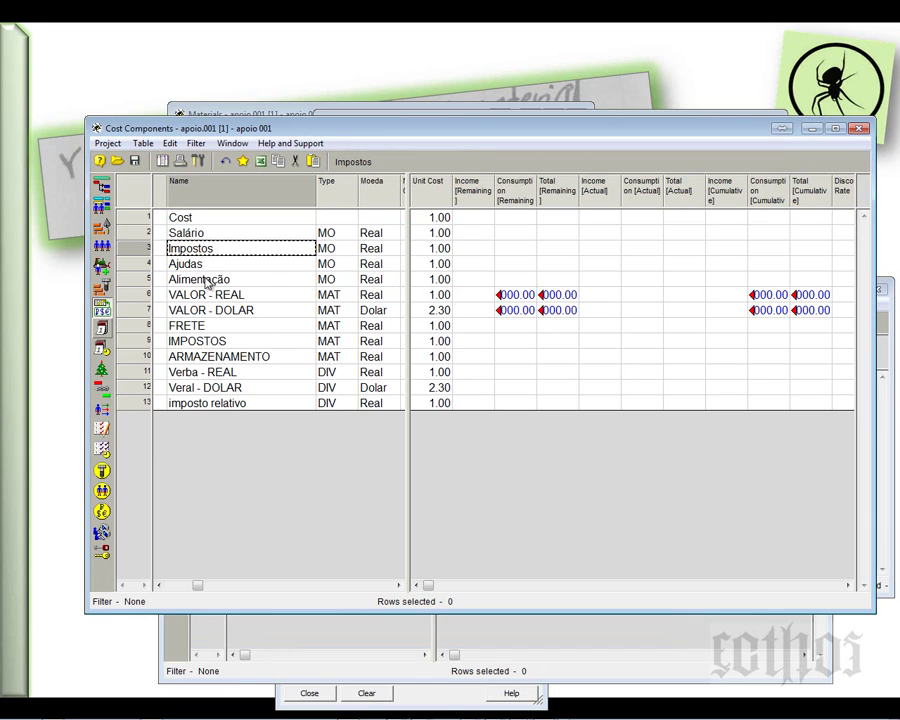
{"action": "left_click", "coordinate": [207, 282]}
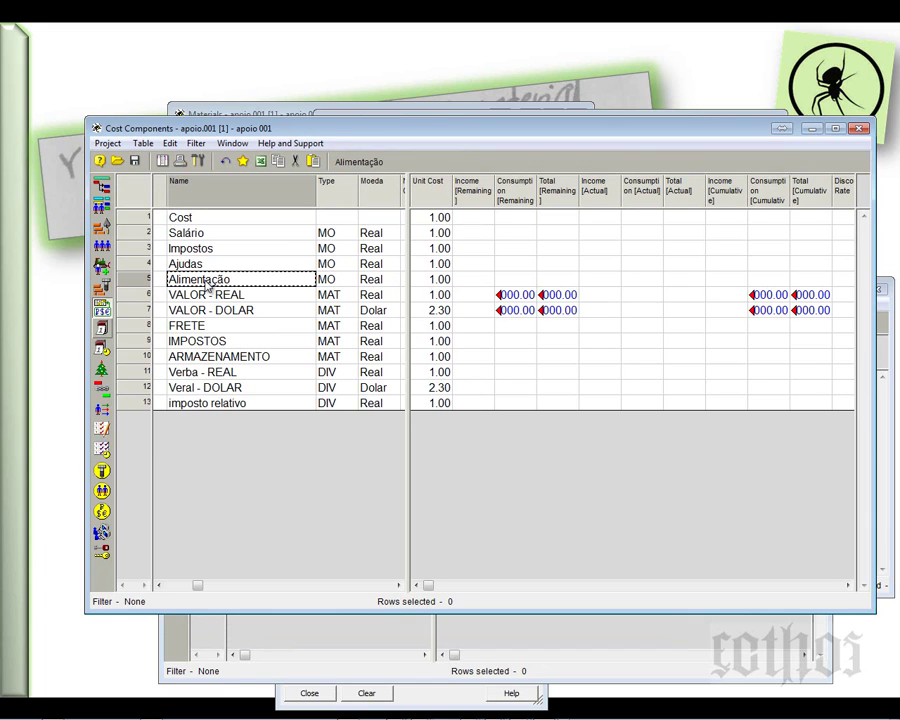
{"action": "left_click", "coordinate": [215, 330]}
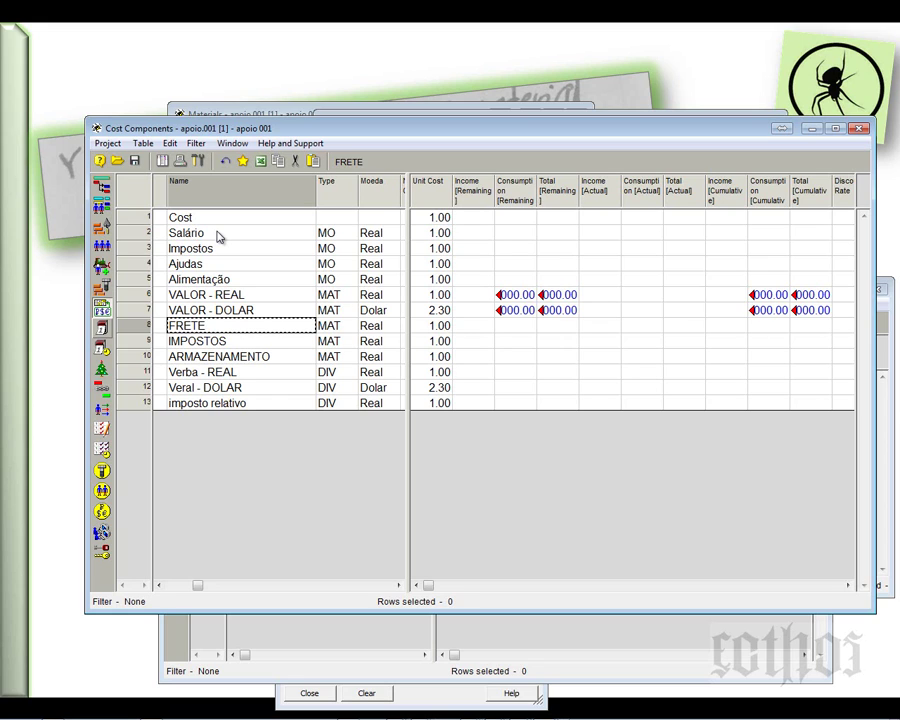
{"action": "left_click", "coordinate": [132, 234]}
{"action": "left_click", "coordinate": [139, 404], "text": "shift"}
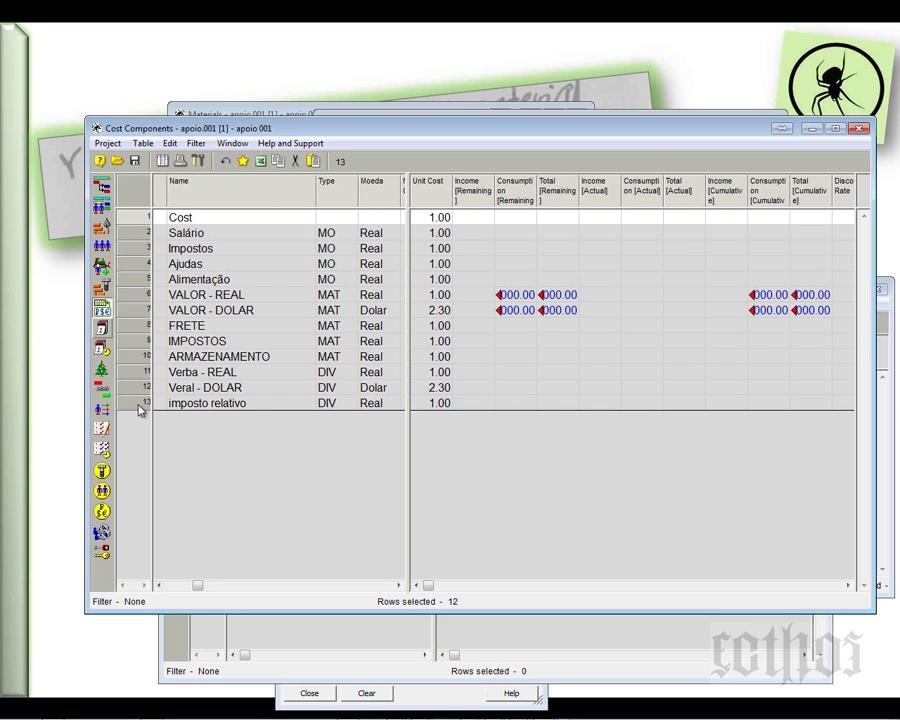
{"action": "left_click", "coordinate": [218, 358]}
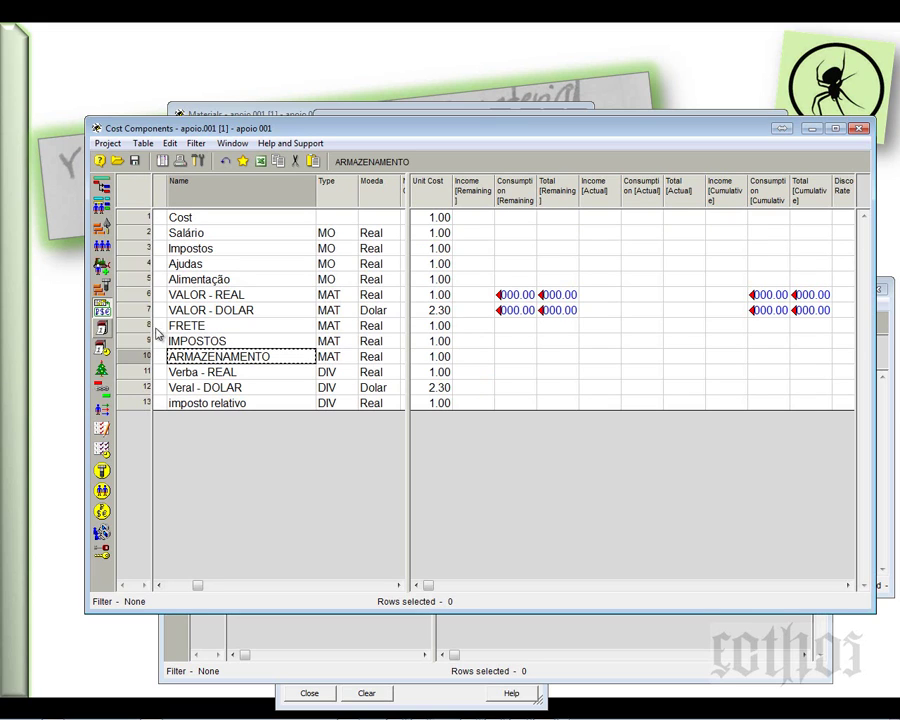
- Open the properties of the FRETE cost component and try unit costs of 0 and -1
{"action": "left_click", "coordinate": [137, 332]}
{"action": "double_click", "coordinate": [137, 332]}
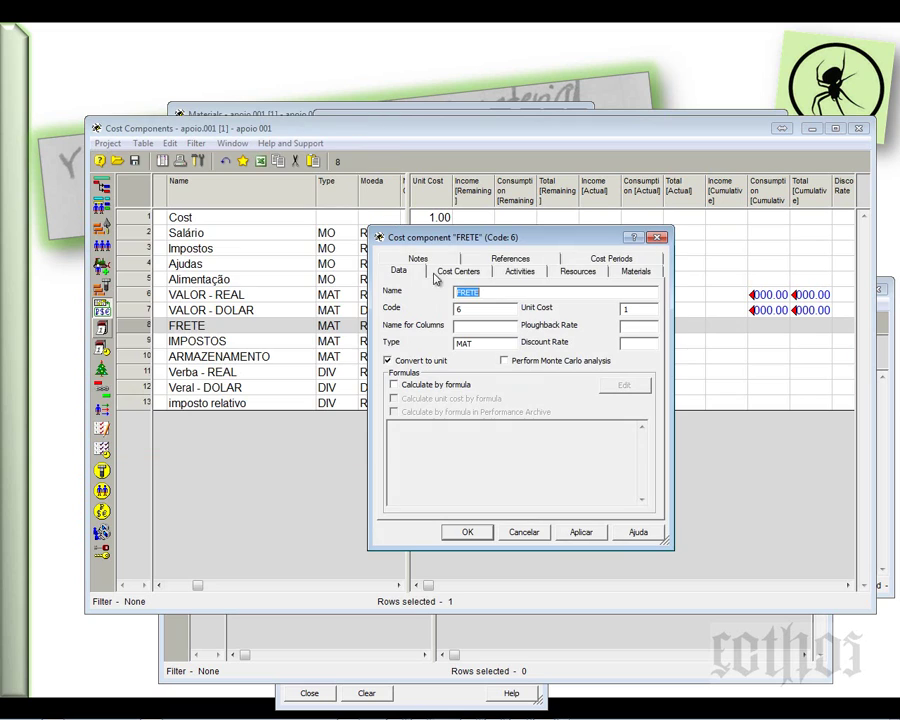
{"action": "left_click_drag", "start_coordinate": [487, 237], "coordinate": [541, 226]}
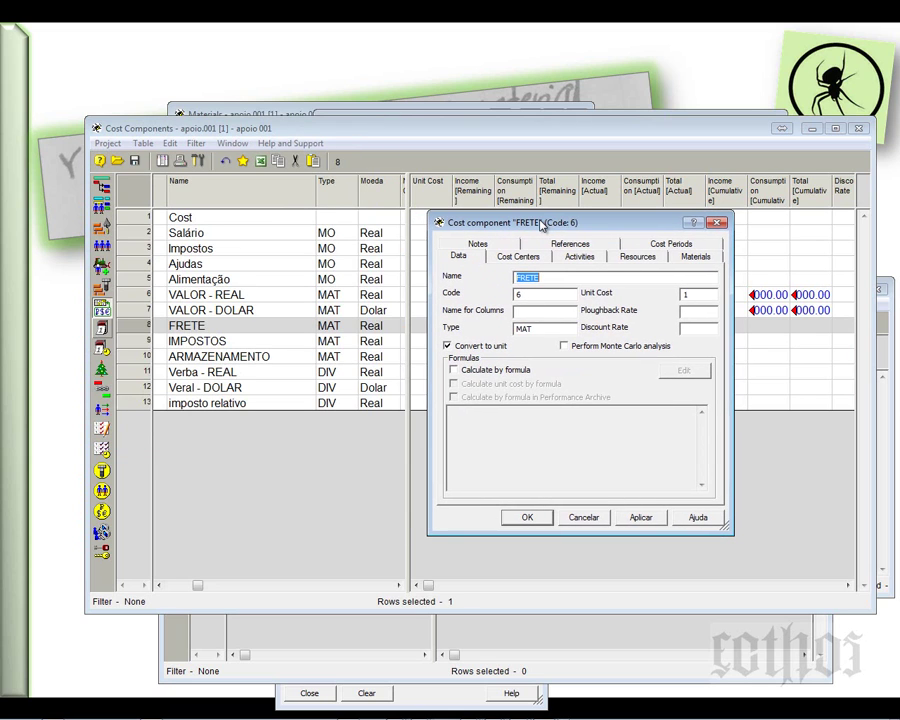
{"action": "double_click", "coordinate": [686, 294]}
{"action": "type", "text": "0"}
{"action": "key", "text": "BackSpace"}
{"action": "type", "text": "-1"}
- Try unit costs of 2.3 and 2.4 for the FRETE component and return its unit cost to 1
{"action": "type", "text": "2.3"}
{"action": "key", "text": "BackSpace"}
{"action": "key", "text": "BackSpace"}
{"action": "type", "text": ".4"}
{"action": "key", "text": "BackSpace"}
{"action": "key", "text": "BackSpace"}
{"action": "key", "text": "BackSpace"}
{"action": "key", "text": "BackSpace"}
{"action": "type", "text": "1"}
{"action": "left_click_drag", "start_coordinate": [541, 229], "coordinate": [553, 226]}
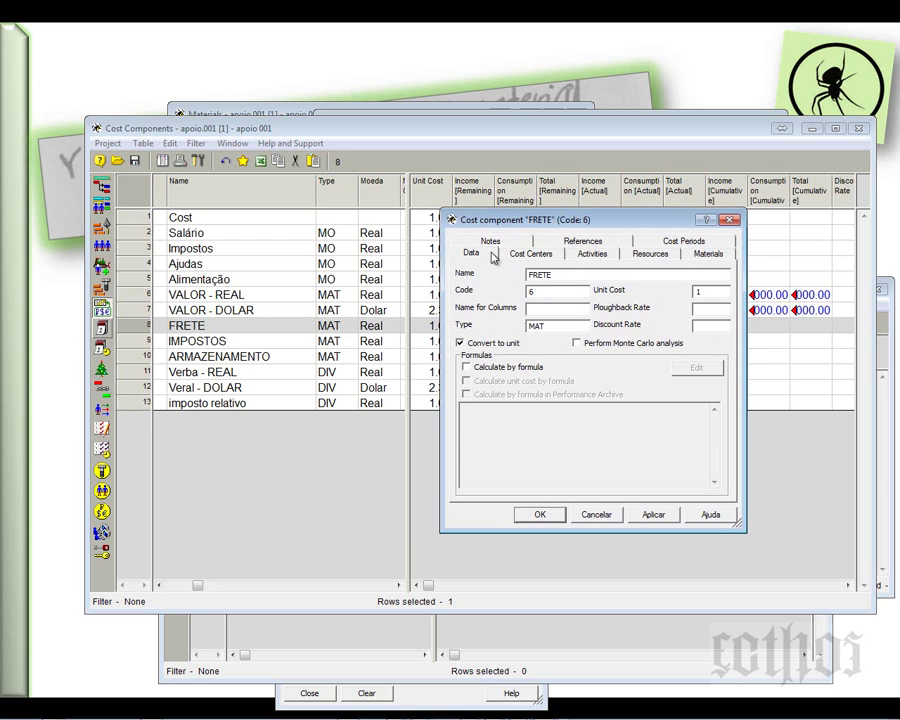
- Try the Calculate by formula and Perform Monte Carlo analysis options for FRETE, and close its properties without saving
{"action": "left_click", "coordinate": [466, 368]}
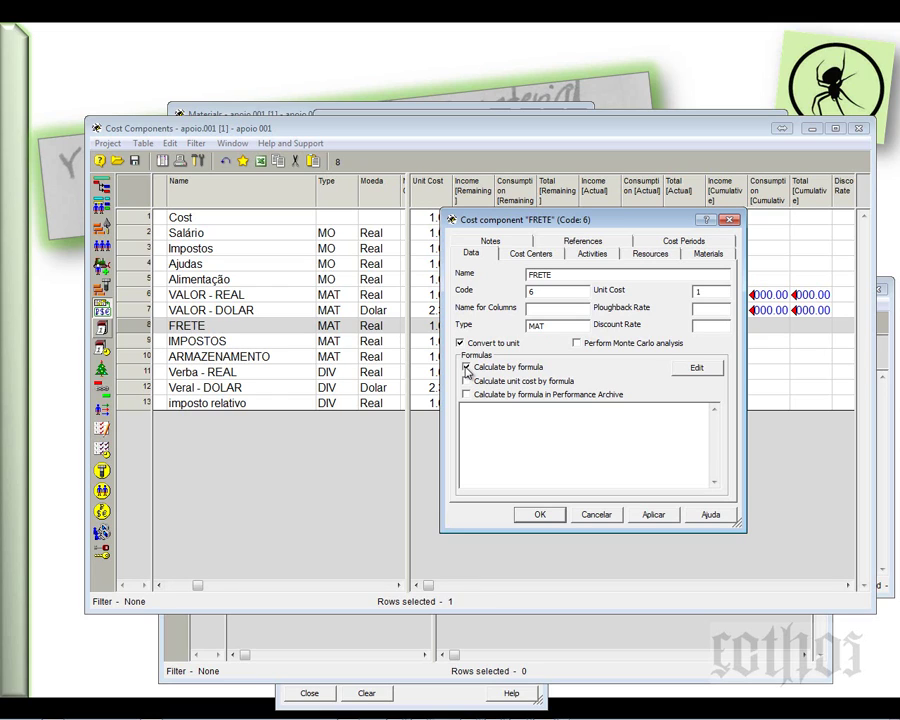
{"action": "left_click", "coordinate": [465, 368]}
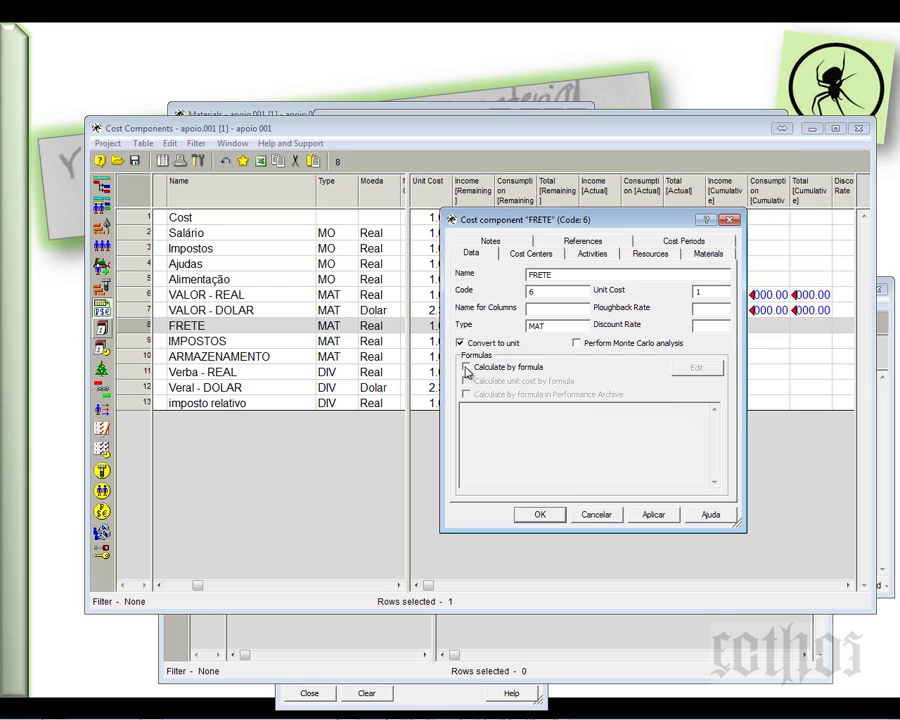
{"action": "left_click", "coordinate": [577, 343]}
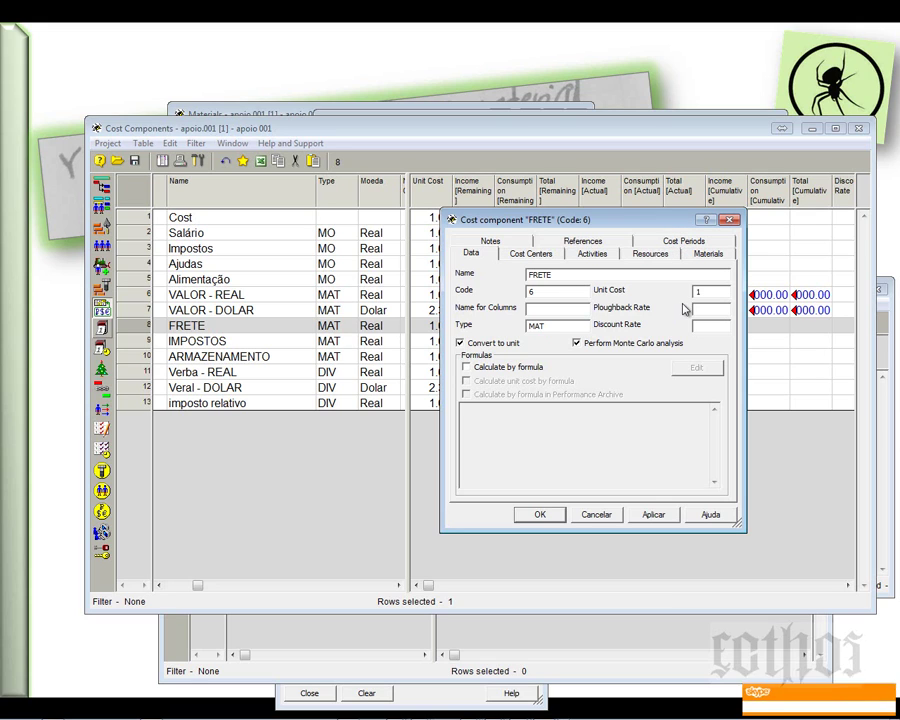
{"action": "left_click", "coordinate": [729, 221]}
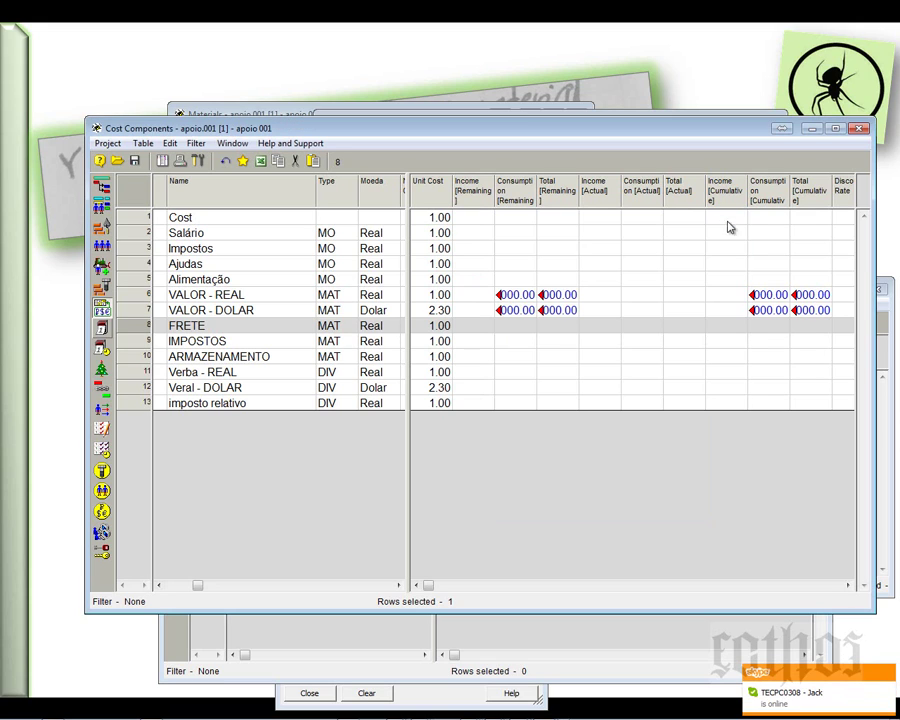
- Examine the Activity 3 costs of the VALOR - DOLAR component, and close its properties and the apoio.001 cost components table without changes
{"action": "double_click", "coordinate": [141, 310]}
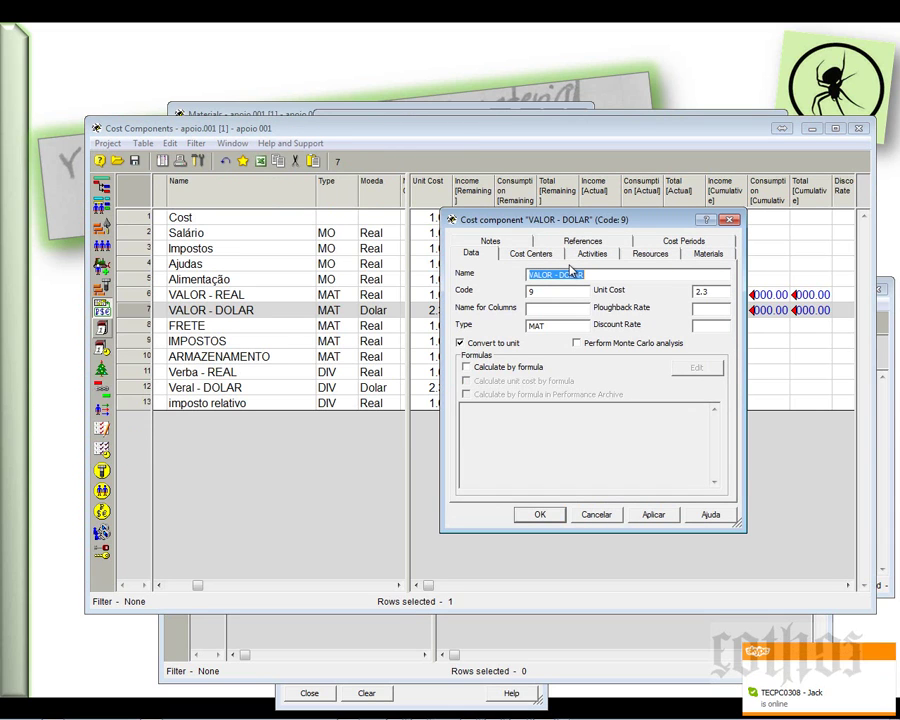
{"action": "left_click", "coordinate": [594, 255]}
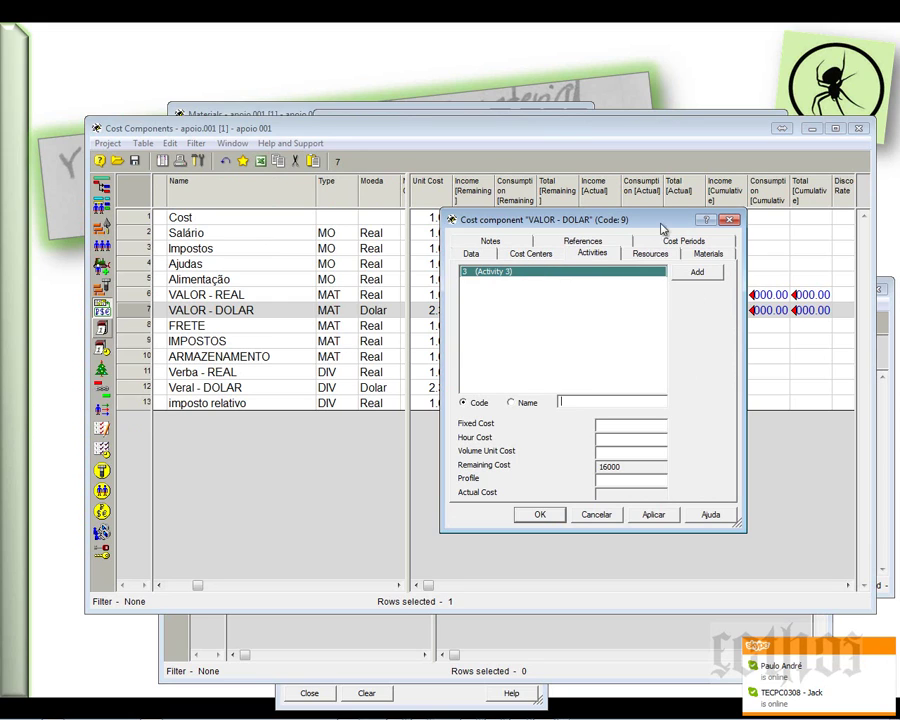
{"action": "left_click_drag", "start_coordinate": [555, 222], "coordinate": [543, 211]}
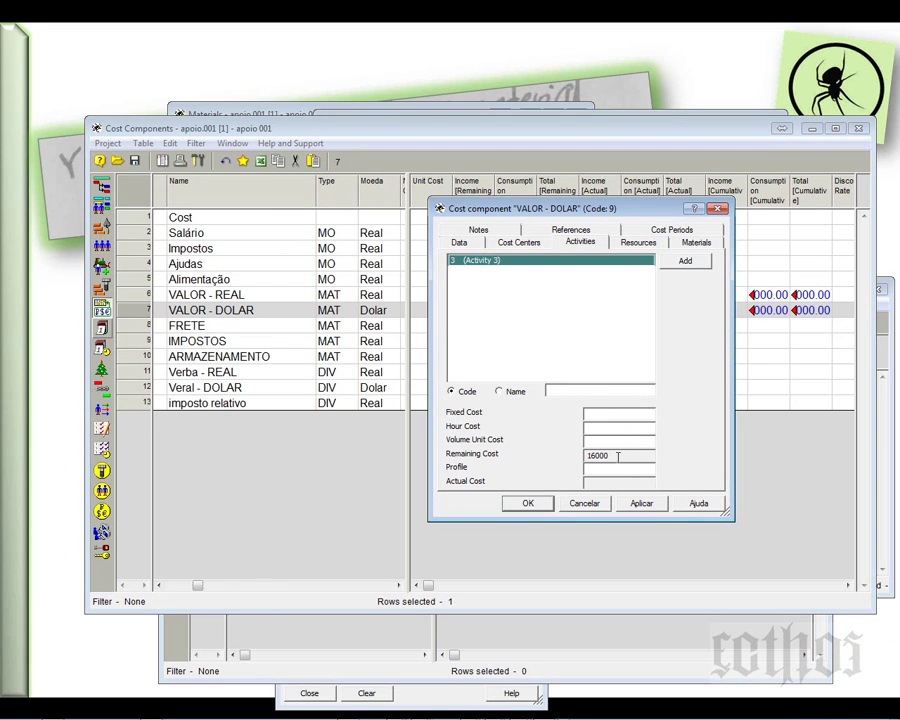
{"action": "double_click", "coordinate": [617, 456]}
{"action": "left_click", "coordinate": [585, 503]}
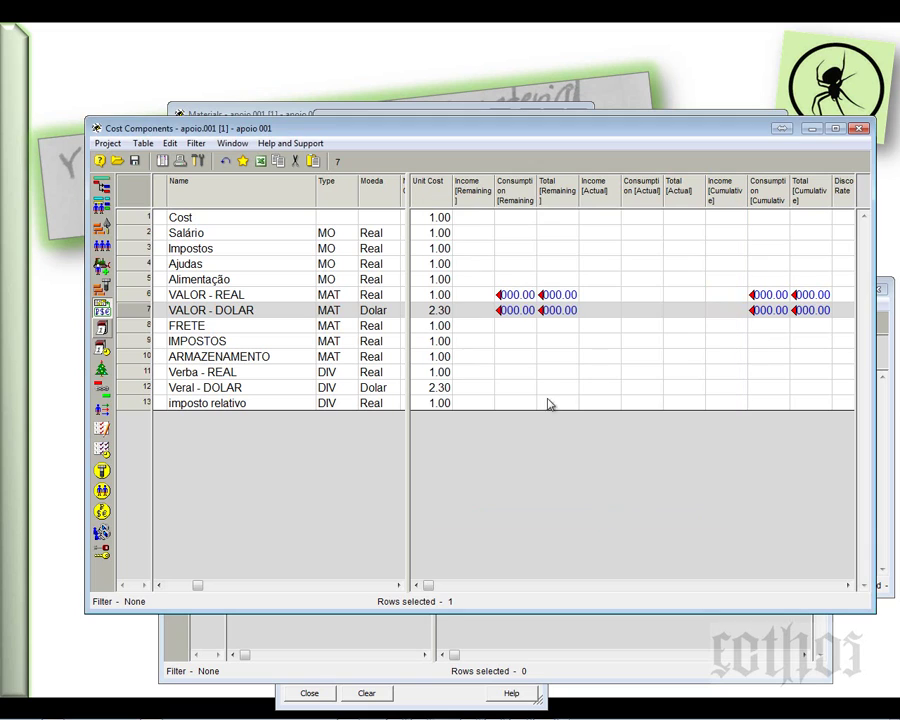
{"action": "left_click", "coordinate": [859, 129]}
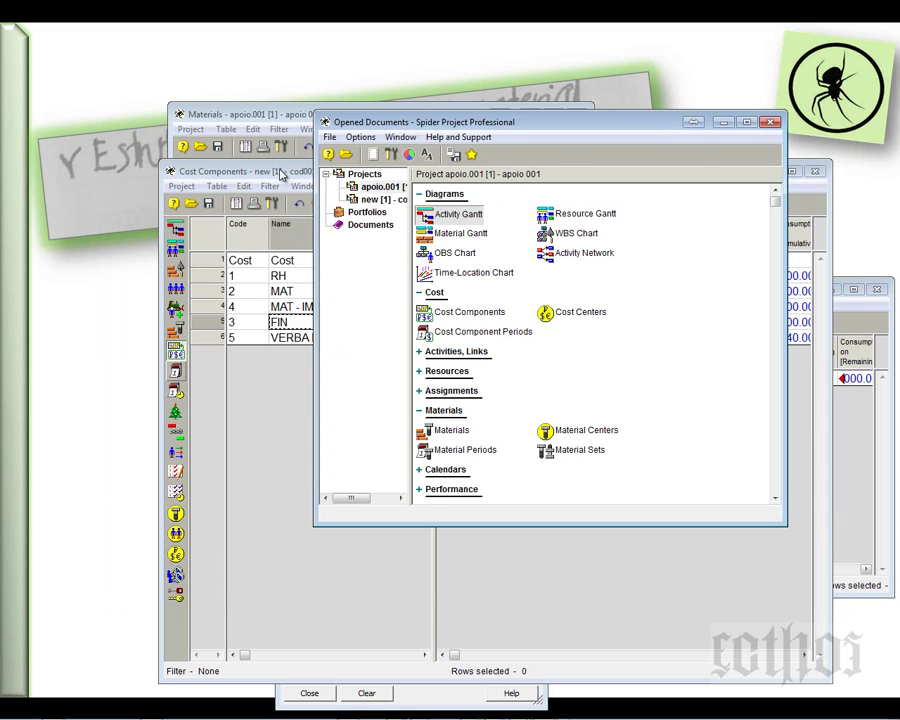
- Open the Activity Gantt of the cod001 project full-screen and show the cost components assigned to Activity 1
{"action": "left_click_drag", "start_coordinate": [281, 174], "coordinate": [267, 162]}
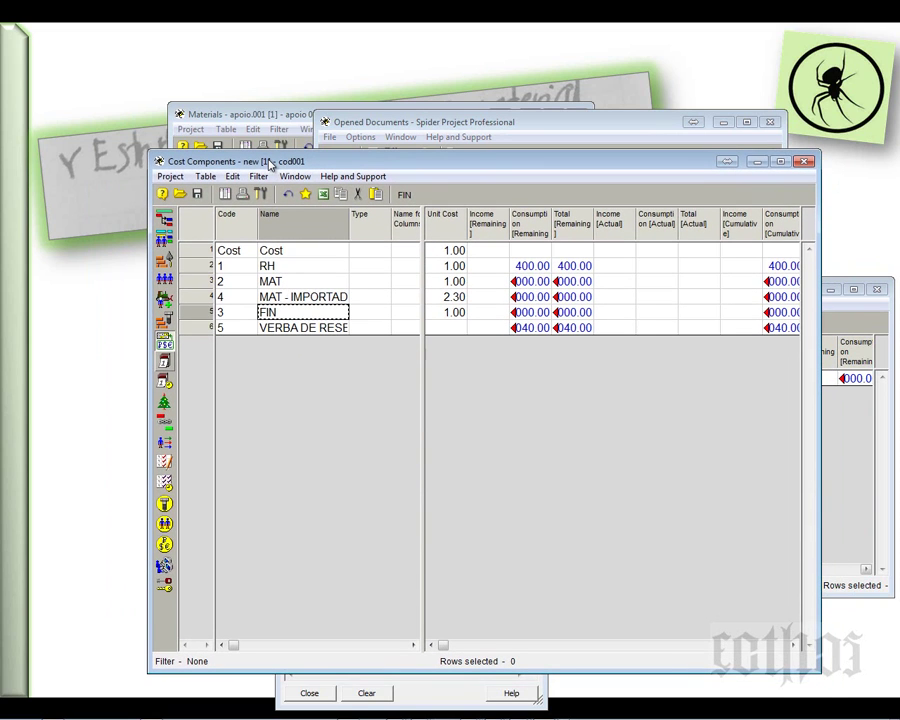
{"action": "left_click", "coordinate": [167, 224]}
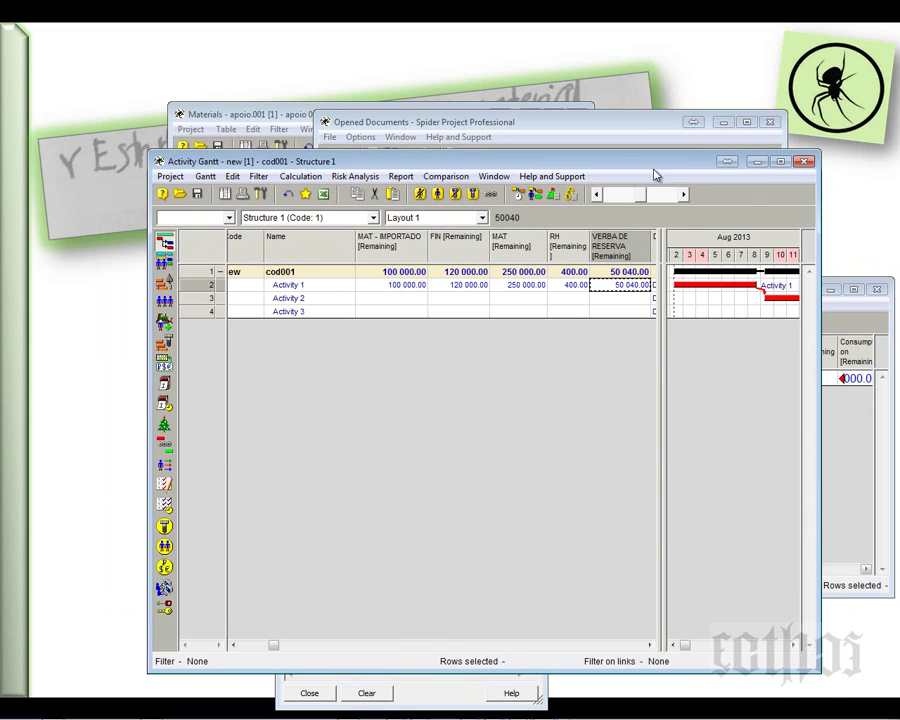
{"action": "left_click", "coordinate": [771, 161]}
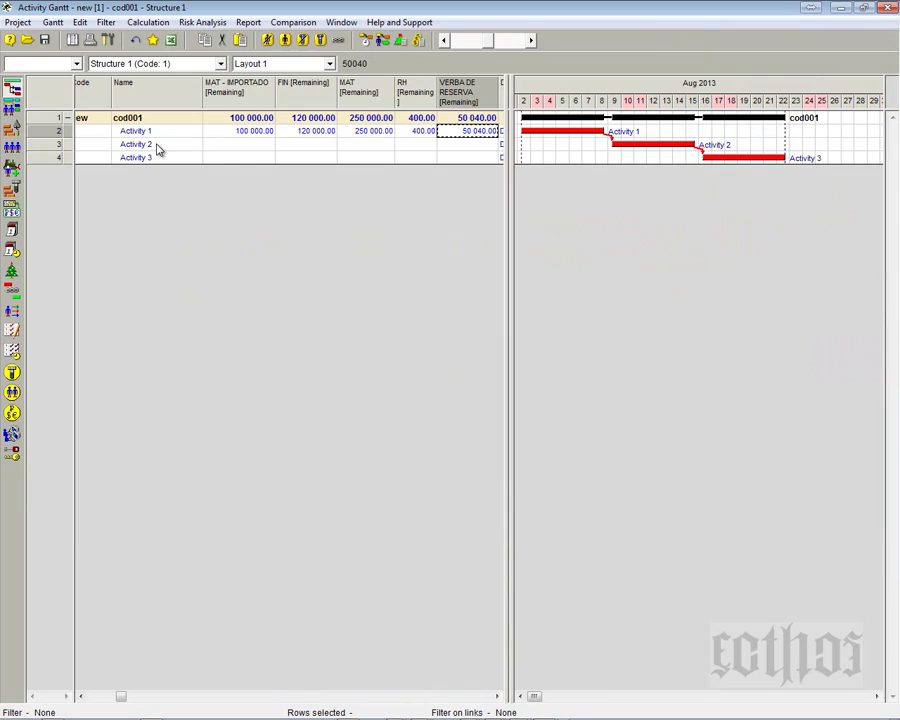
{"action": "left_click", "coordinate": [57, 131]}
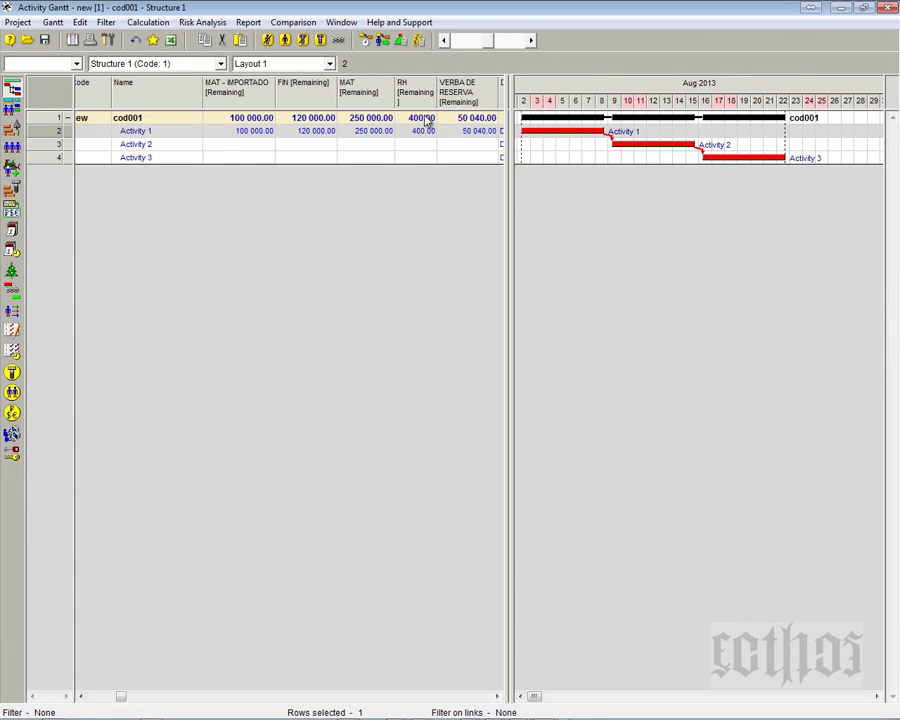
{"action": "right_click", "coordinate": [36, 134]}
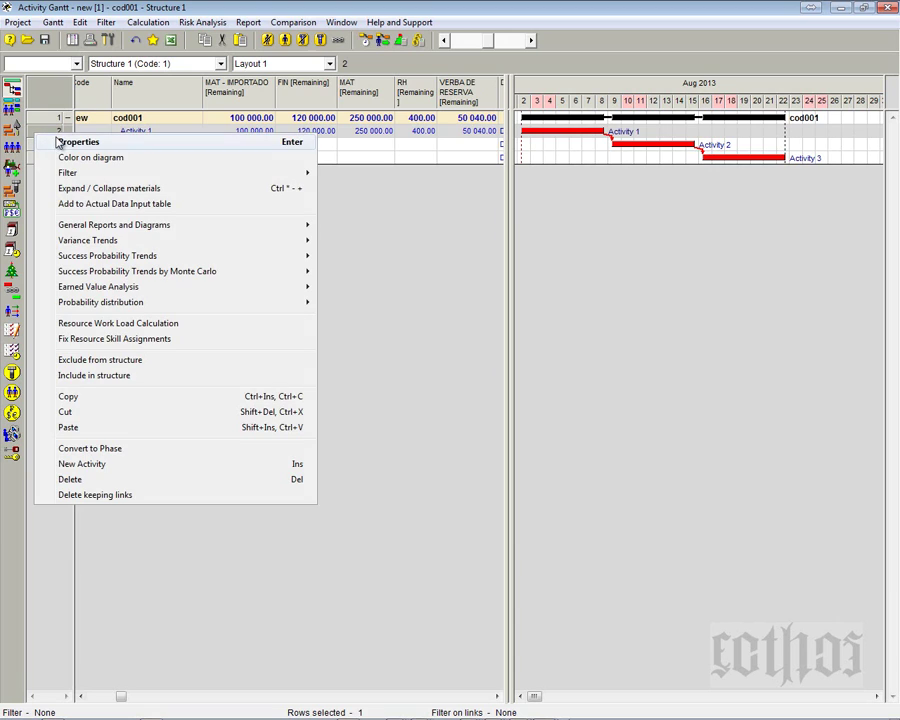
{"action": "left_click", "coordinate": [257, 146]}
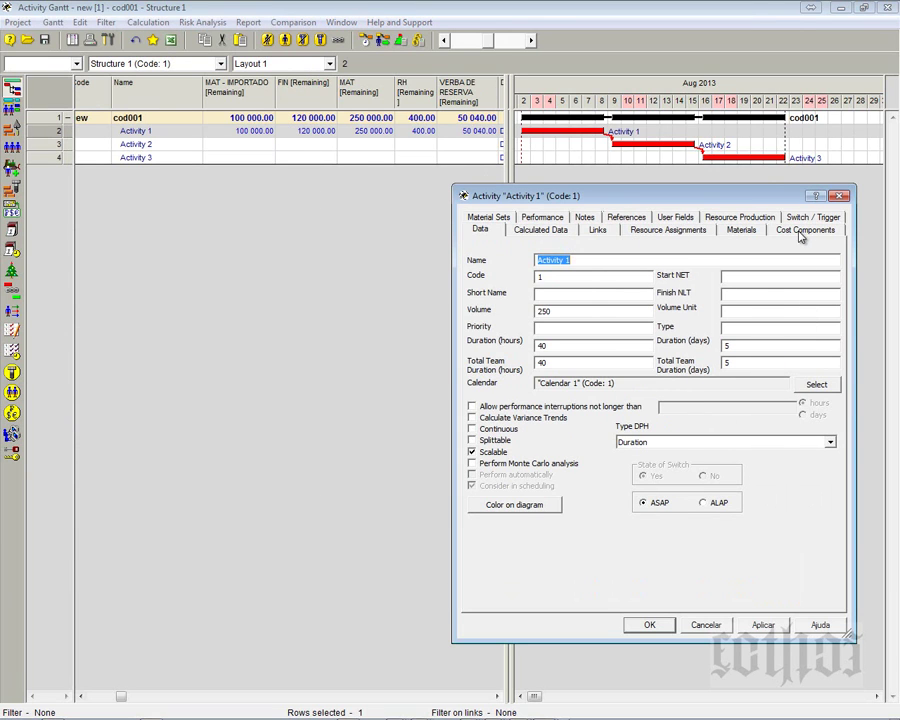
{"action": "left_click", "coordinate": [806, 229]}
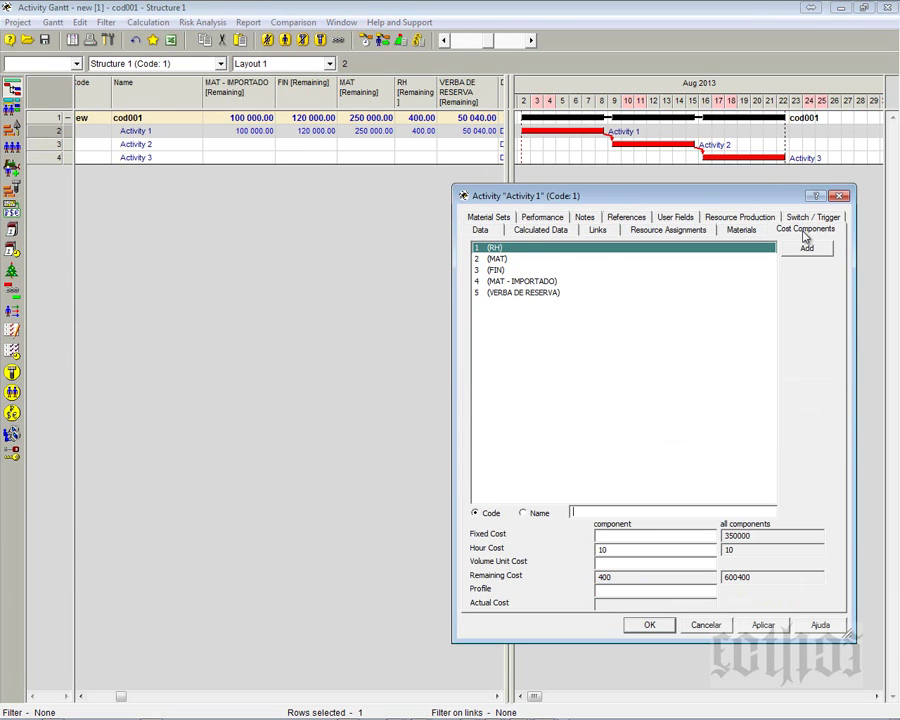
- Try the profile values 0;1000 and 1 on Activity 1's MAT cost component, and discard the changes
{"action": "left_click", "coordinate": [498, 262]}
{"action": "left_click", "coordinate": [625, 566]}
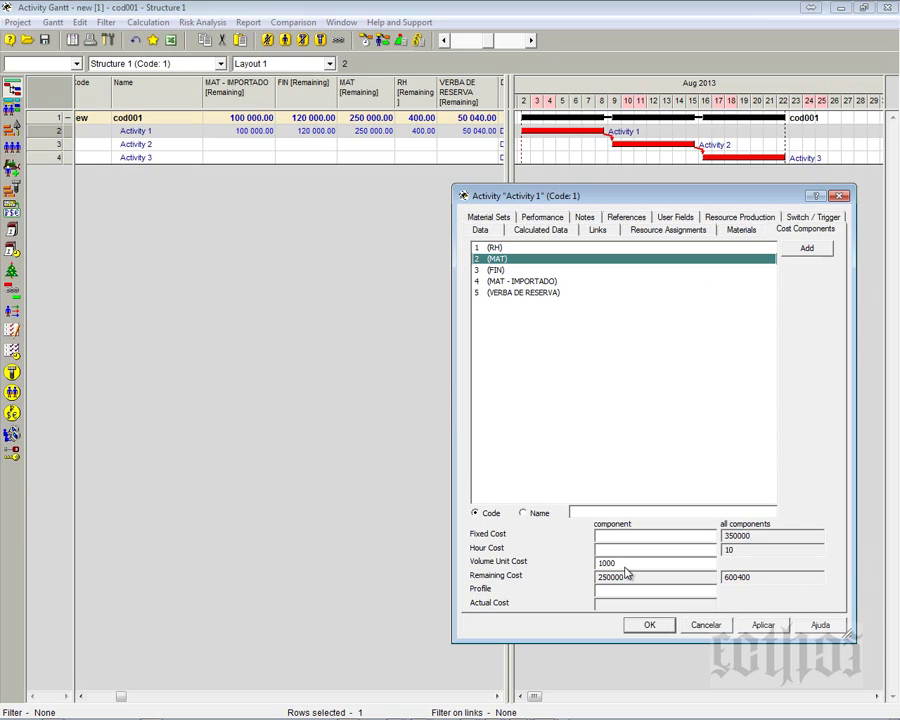
{"action": "left_click", "coordinate": [626, 590]}
{"action": "type", "text": "0;1000"}
{"action": "left_click", "coordinate": [756, 627]}
{"action": "left_click_drag", "start_coordinate": [635, 587], "coordinate": [504, 584]}
{"action": "type", "text": "1"}
{"action": "left_click", "coordinate": [701, 627]}
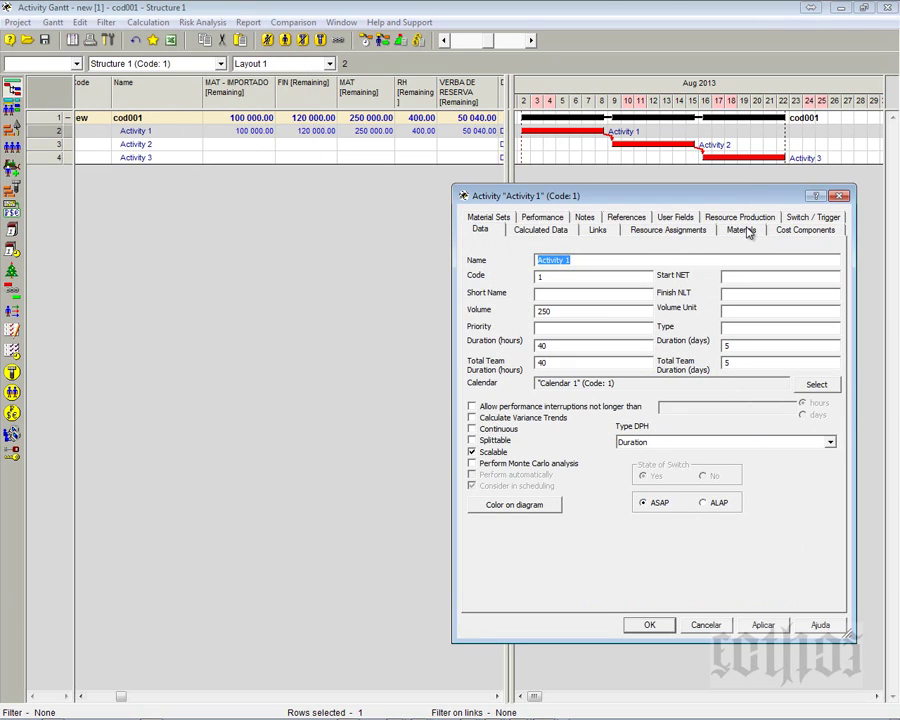
- Review the cost settings of VERBA DE RESERVA, MAT - IMPORTADO and FIN in Activity 1, and close its properties
{"action": "left_click", "coordinate": [803, 229]}
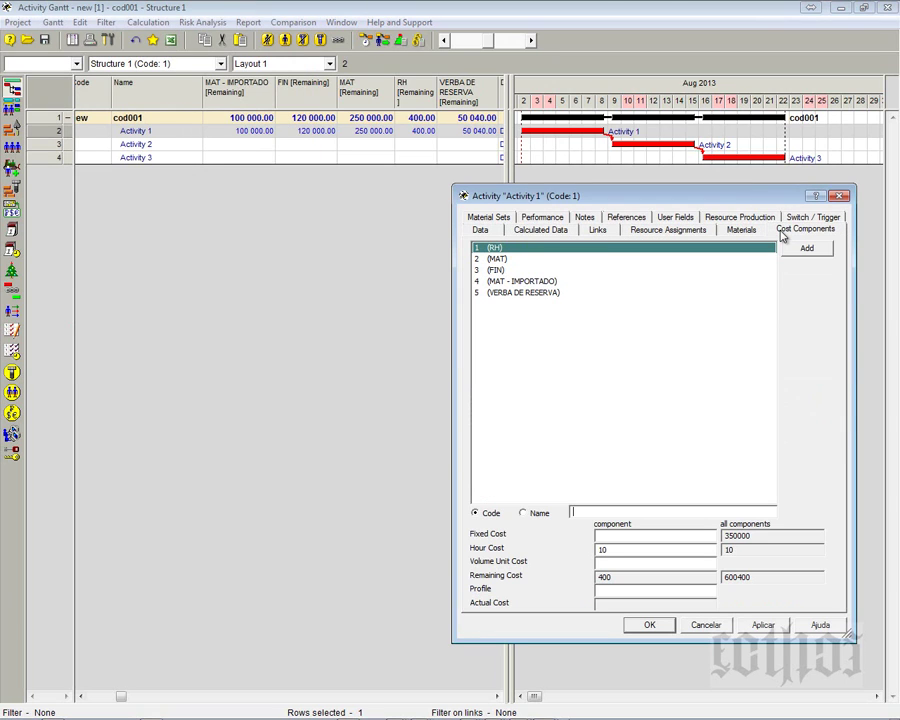
{"action": "left_click", "coordinate": [499, 293]}
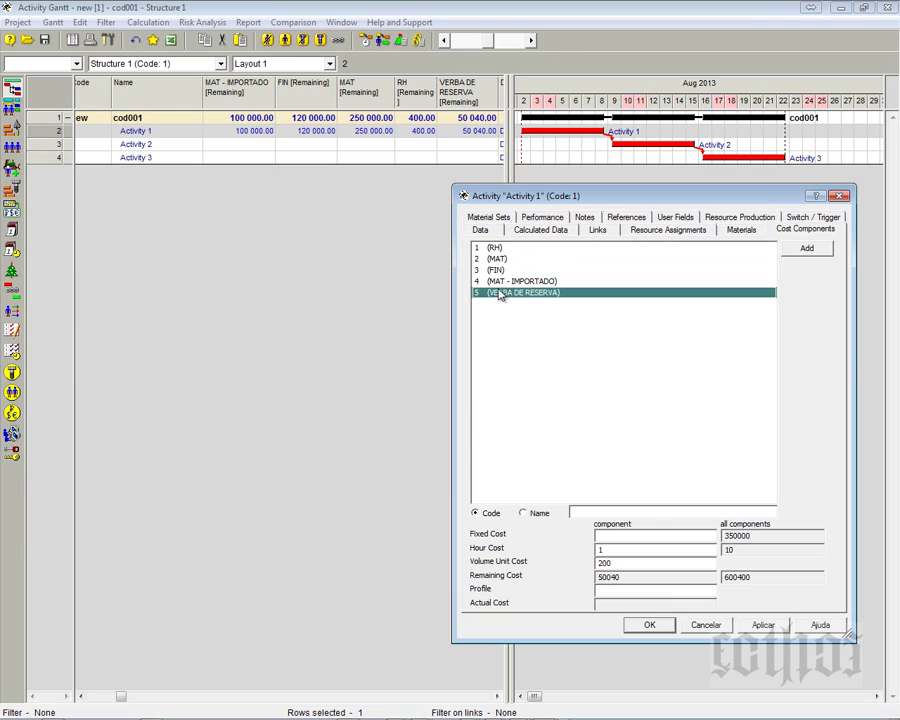
{"action": "left_click", "coordinate": [501, 284]}
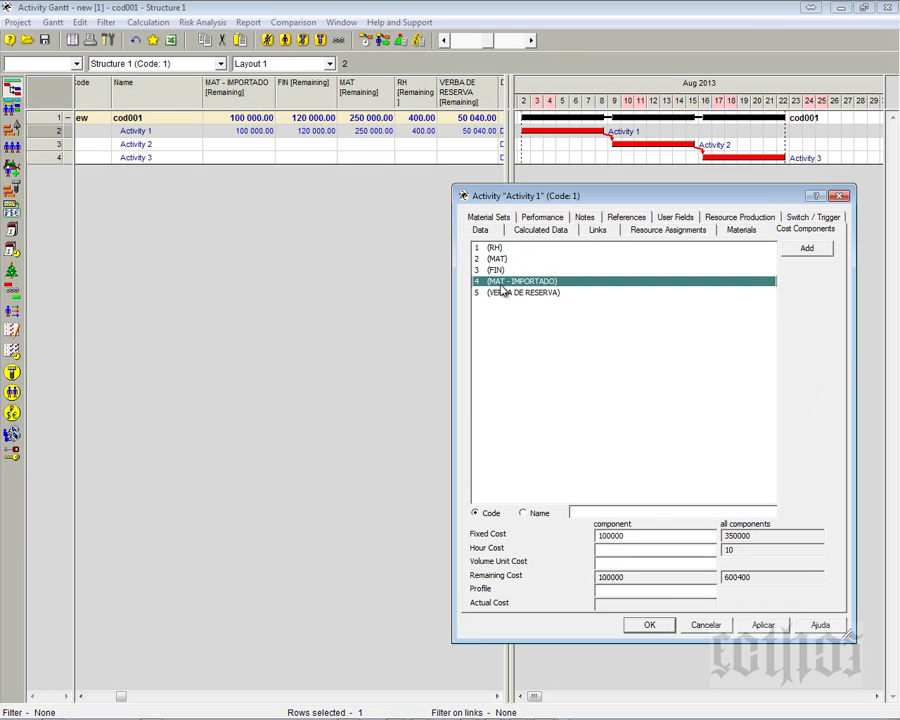
{"action": "left_click", "coordinate": [501, 271]}
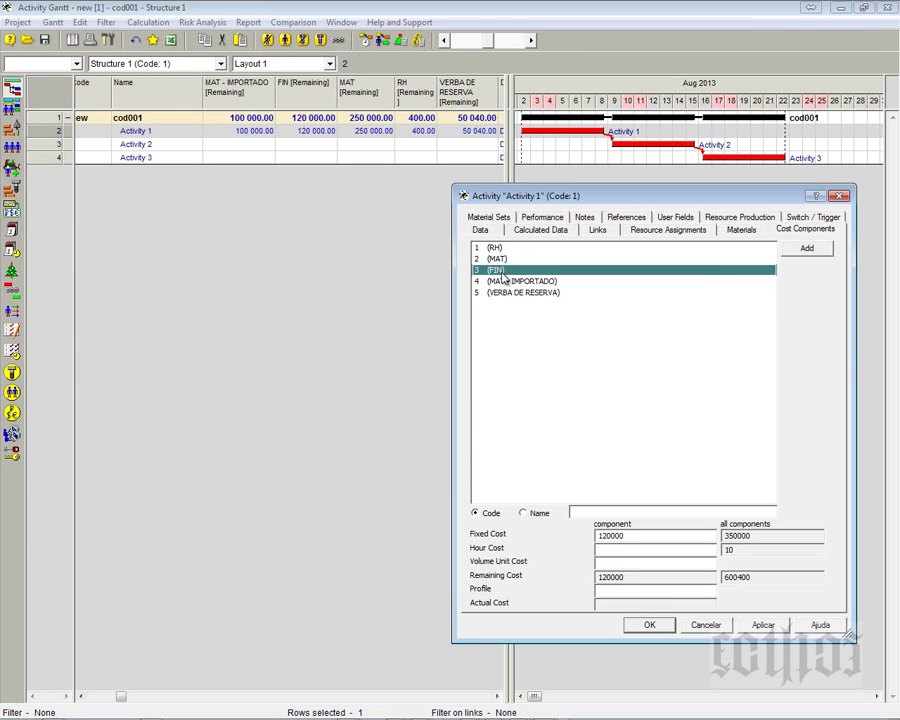
{"action": "left_click", "coordinate": [501, 283]}
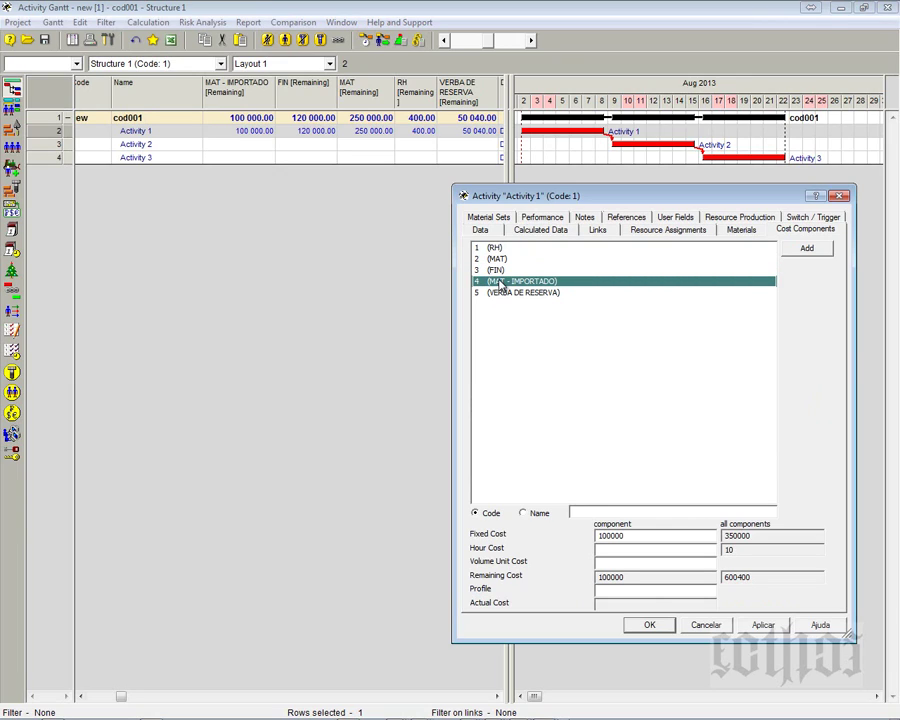
{"action": "left_click", "coordinate": [650, 625]}
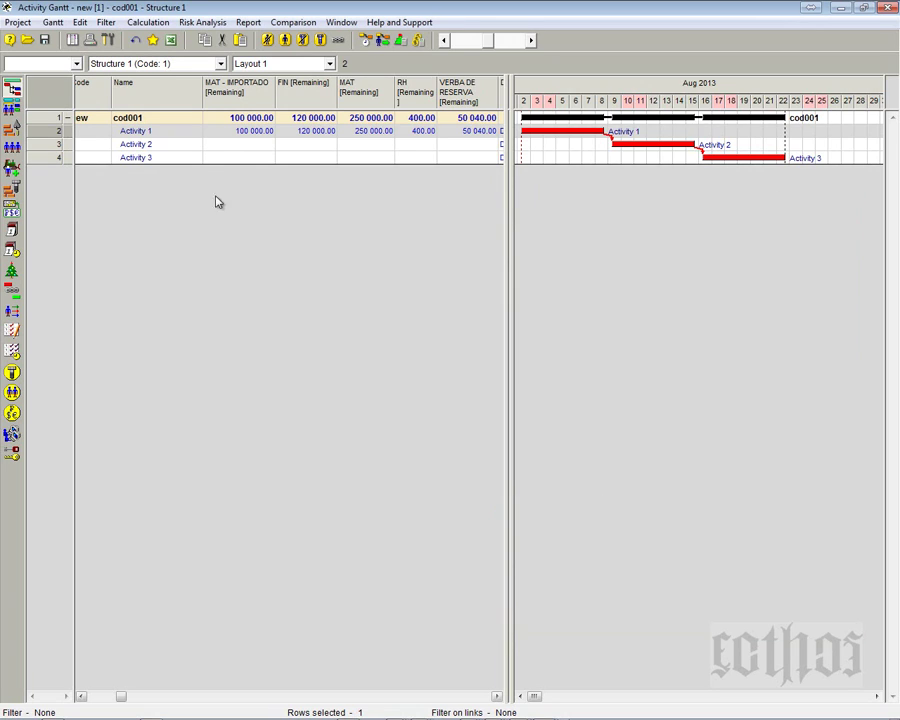
- Assign the FIN cost component to Activity 2 with a fixed cost of 100000
{"action": "right_click", "coordinate": [36, 146]}
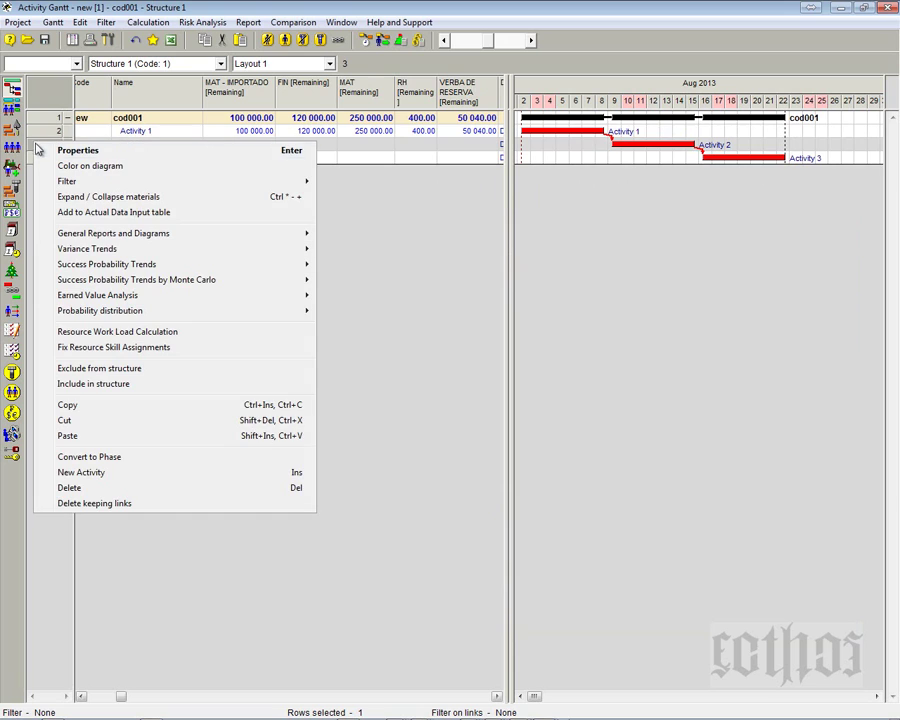
{"action": "left_click", "coordinate": [44, 151]}
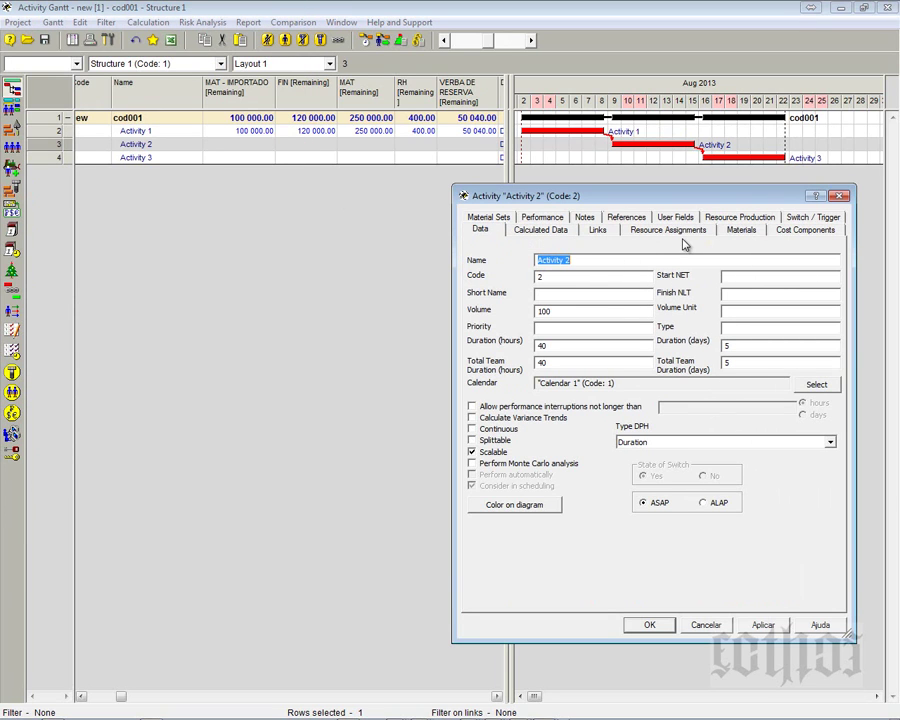
{"action": "left_click", "coordinate": [798, 234]}
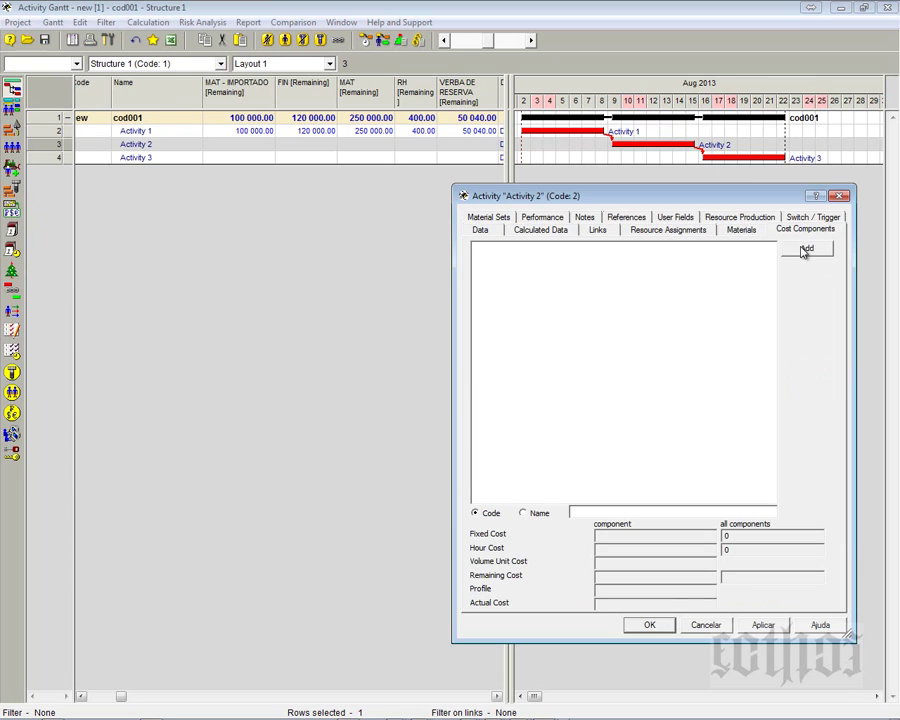
{"action": "left_click", "coordinate": [807, 248]}
{"action": "left_click", "coordinate": [322, 249]}
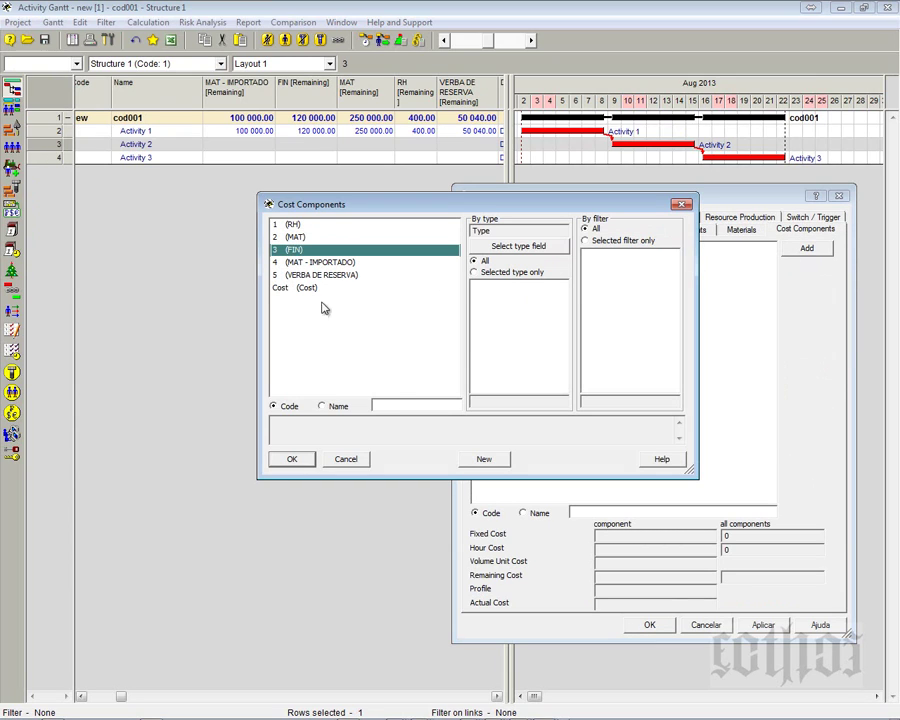
{"action": "left_click", "coordinate": [292, 460]}
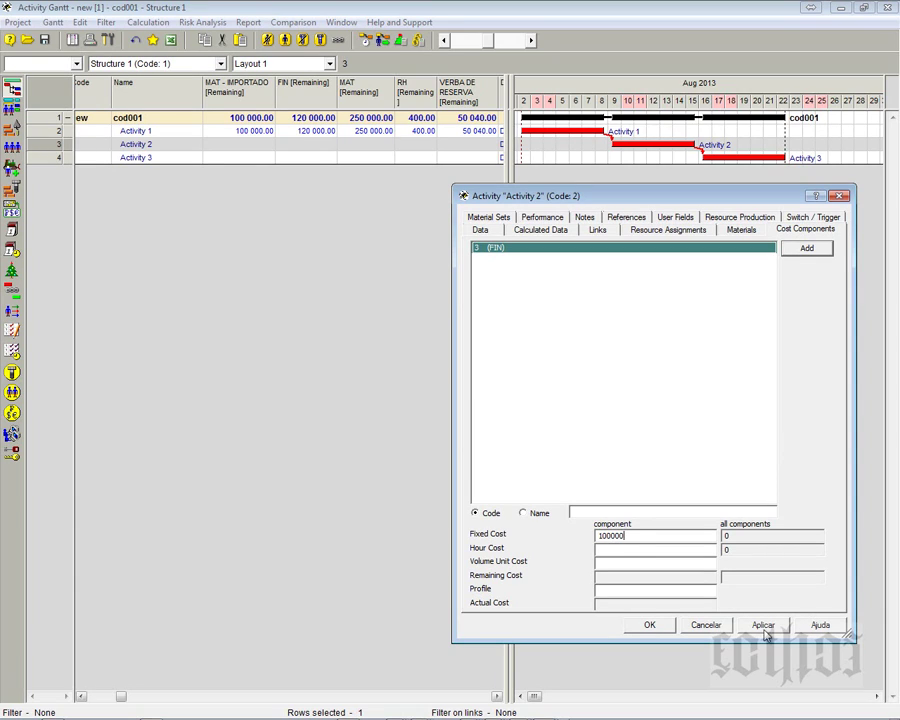
{"action": "left_click", "coordinate": [649, 624]}
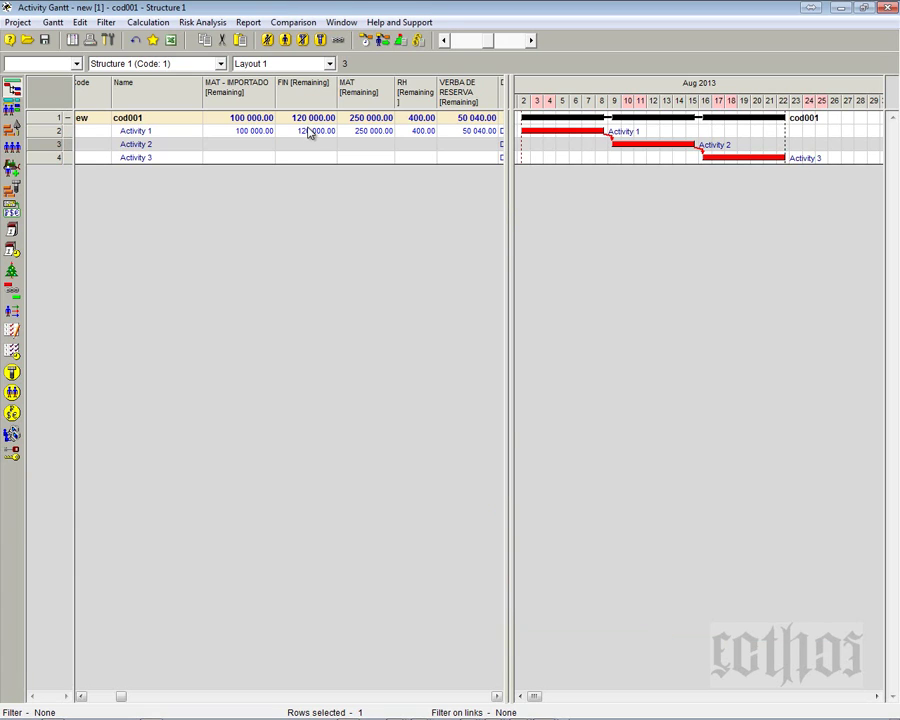
- Reschedule the cod001 project, run the cost and material calculation, and close the scheduling report
{"action": "left_click", "coordinate": [367, 40]}
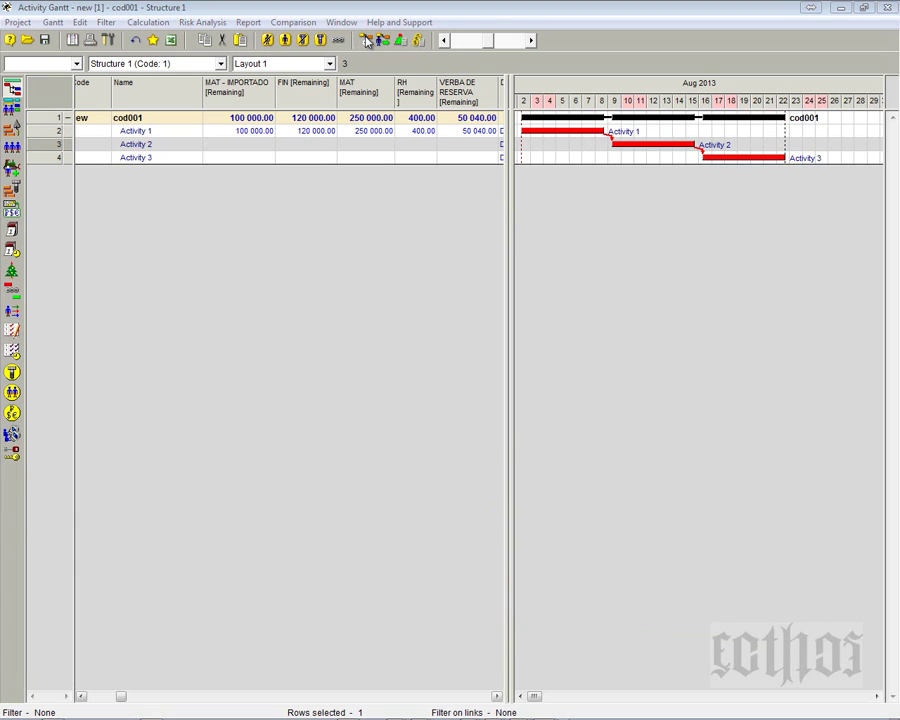
{"action": "left_click", "coordinate": [393, 426]}
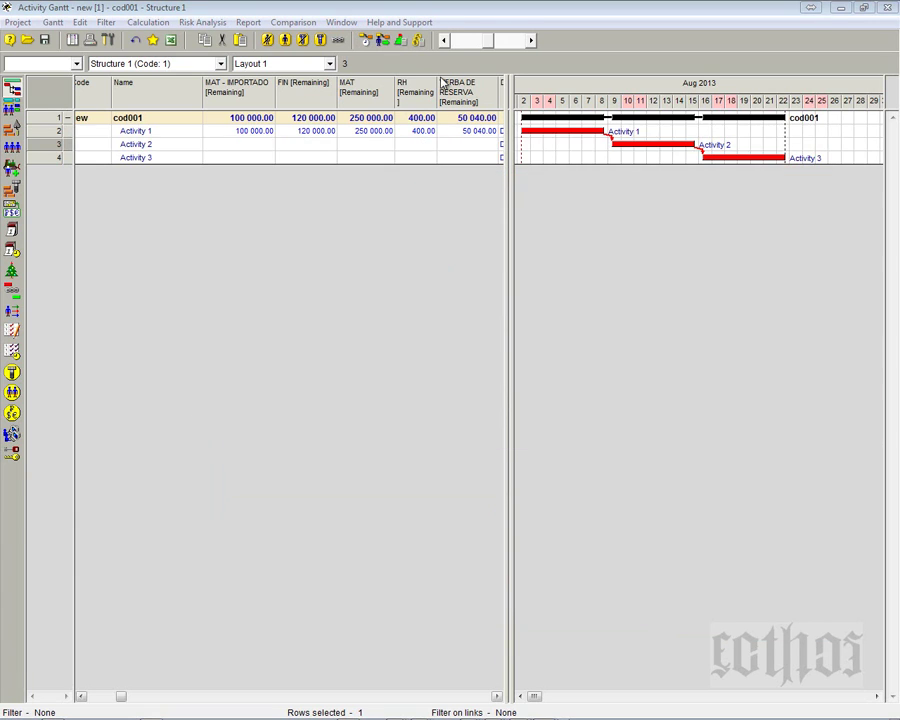
{"action": "left_click", "coordinate": [400, 40]}
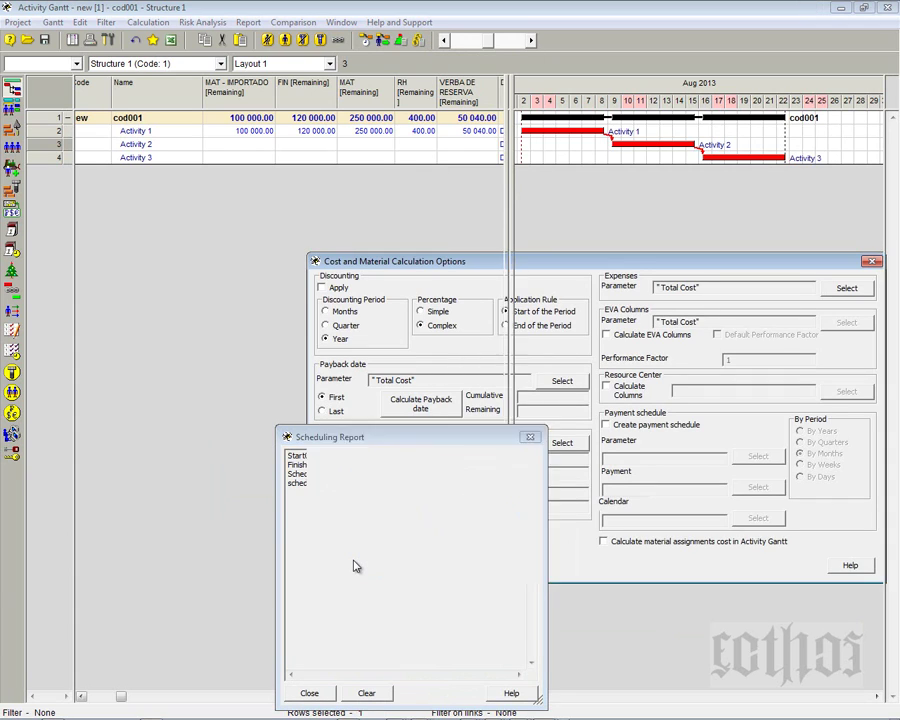
{"action": "left_click", "coordinate": [345, 563]}
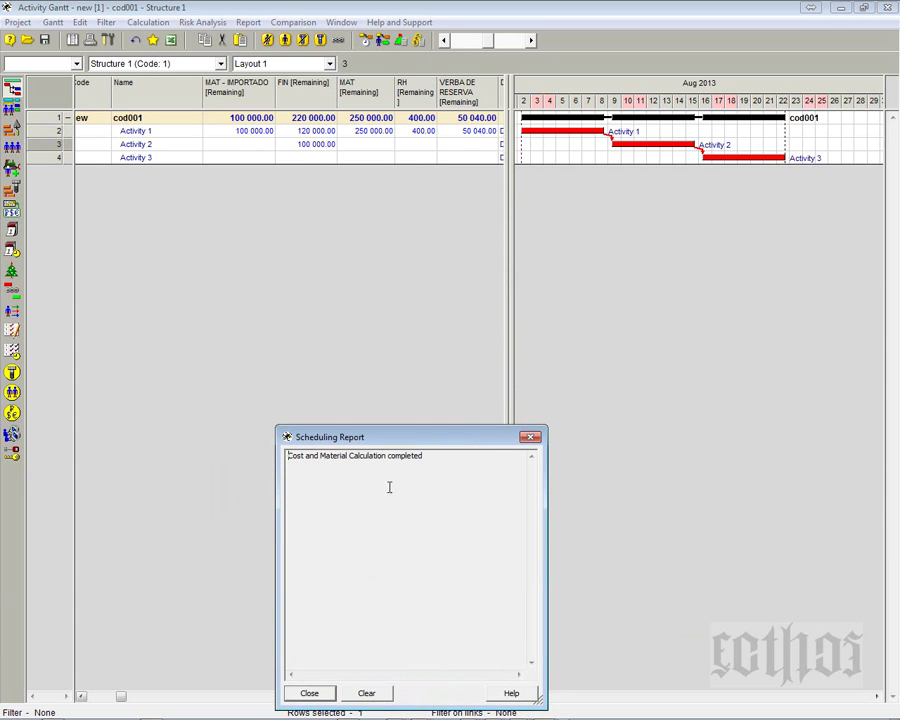
{"action": "left_click", "coordinate": [530, 438]}
- Start a diagram for Activity 3 and add the FIN cost component as a non-cumulative total parameter
{"action": "right_click", "coordinate": [46, 160]}
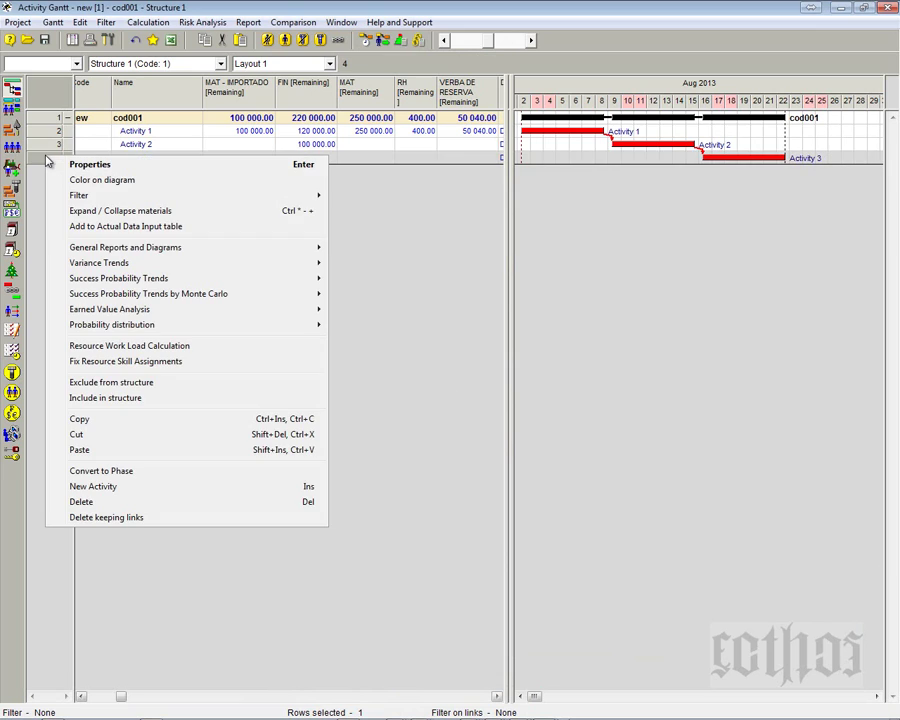
{"action": "mouse_move", "coordinate": [93, 252]}
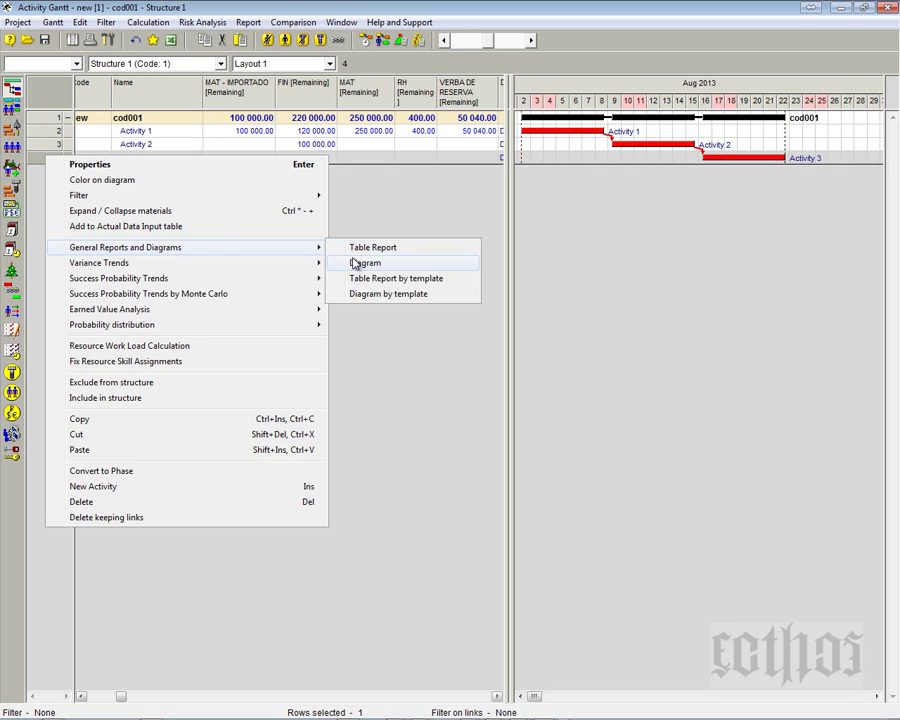
{"action": "left_click", "coordinate": [355, 264]}
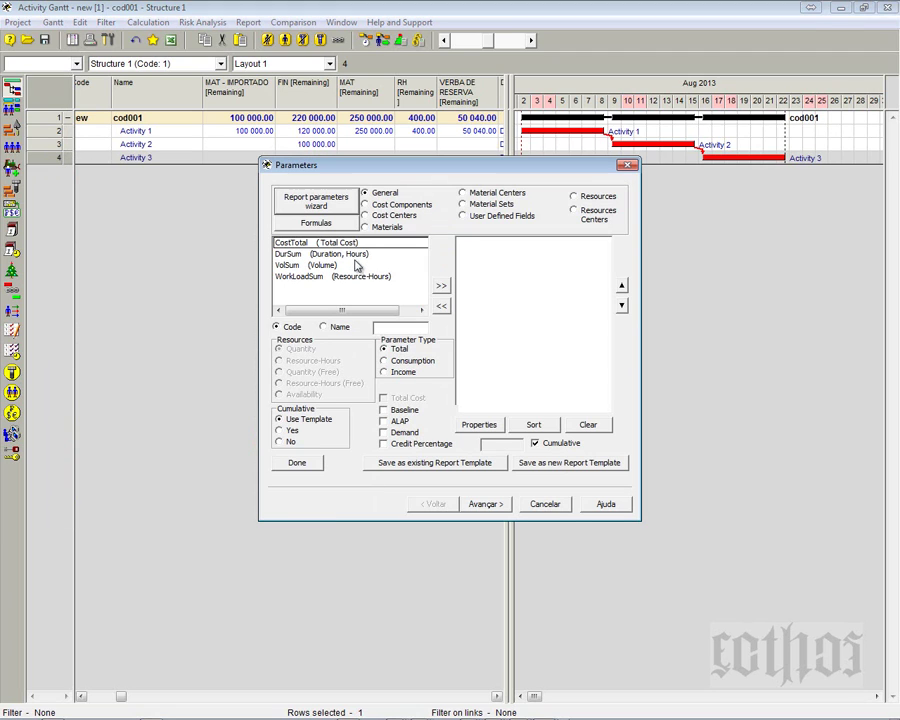
{"action": "left_click", "coordinate": [392, 205]}
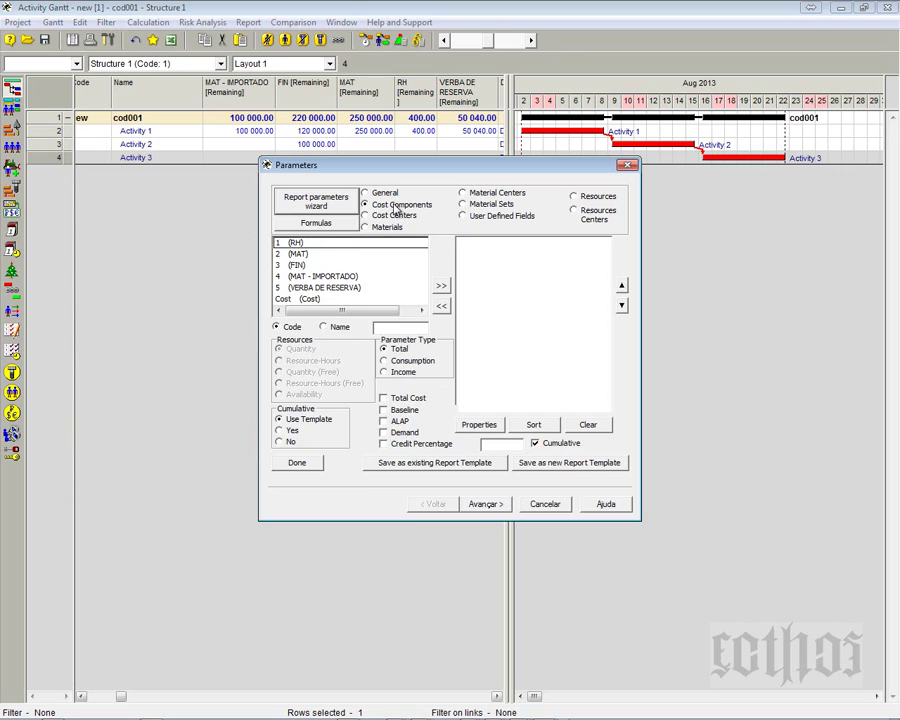
{"action": "left_click", "coordinate": [297, 265]}
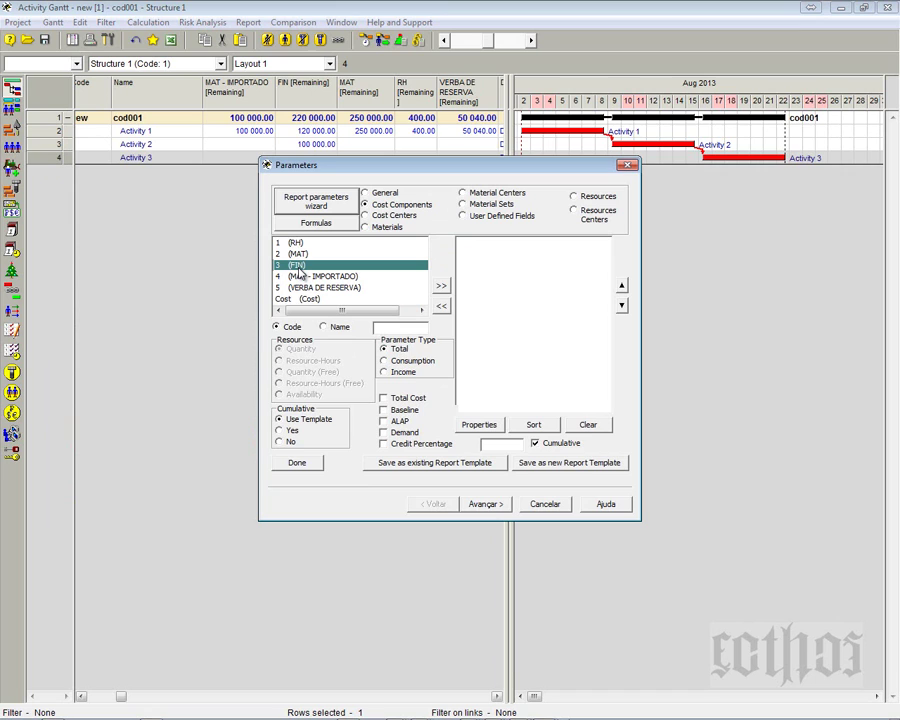
{"action": "left_click_drag", "start_coordinate": [318, 166], "coordinate": [188, 204]}
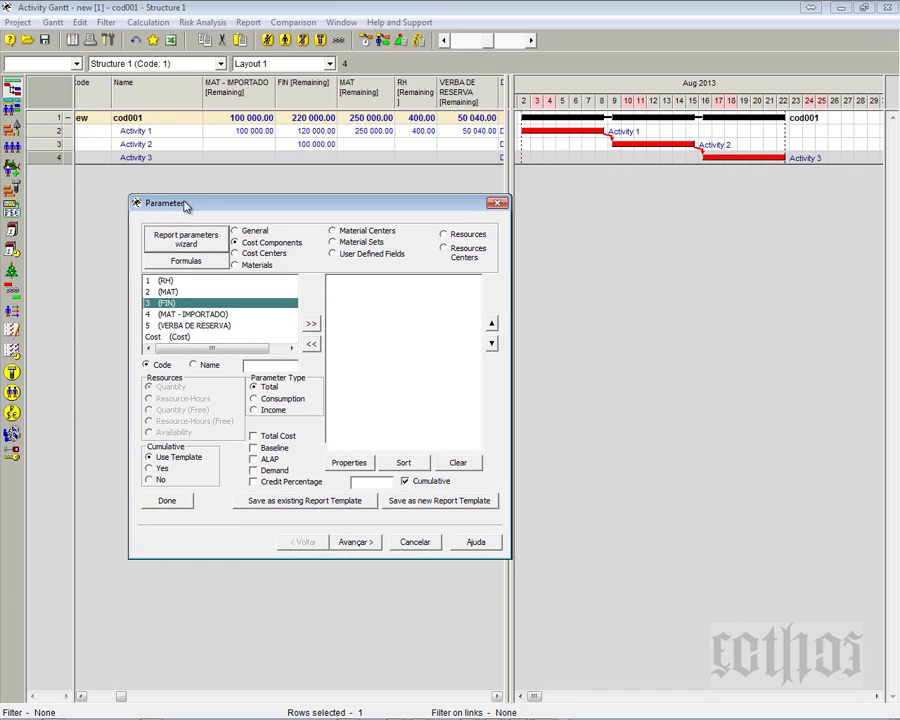
{"action": "left_click", "coordinate": [311, 325]}
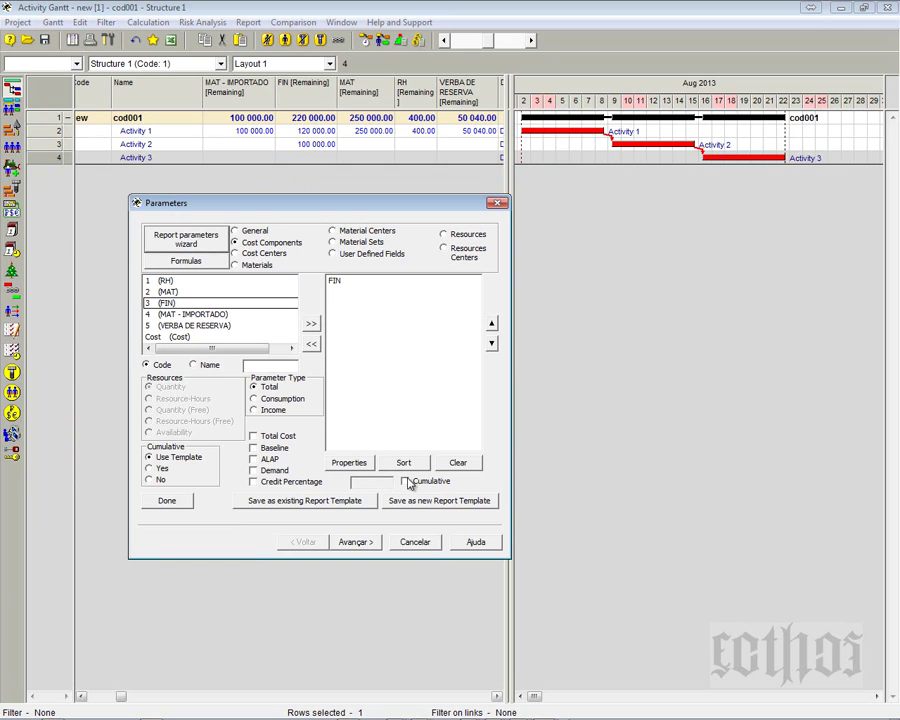
- Set the diagram's period to days, colour FIN values greater than 0 dark blue, show values, and create the diagram
{"action": "left_click", "coordinate": [357, 542]}
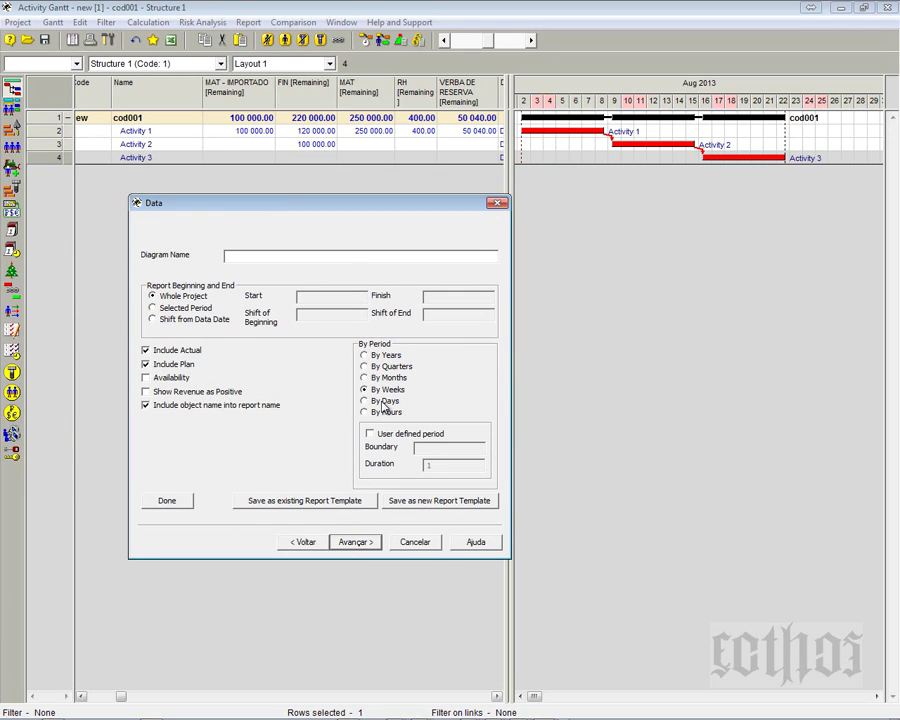
{"action": "left_click", "coordinate": [366, 540]}
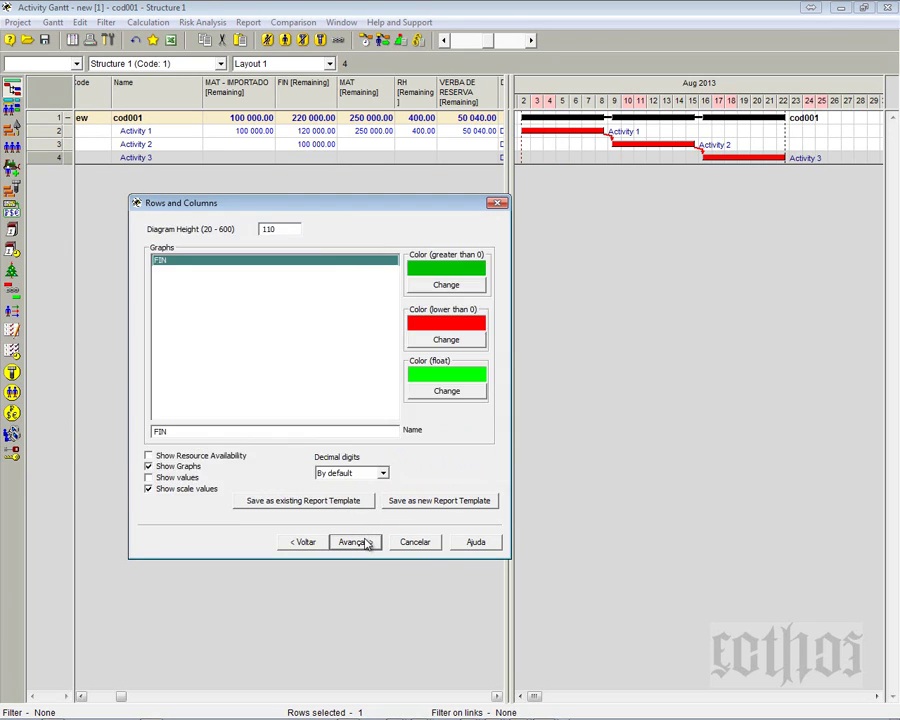
{"action": "left_click", "coordinate": [446, 285]}
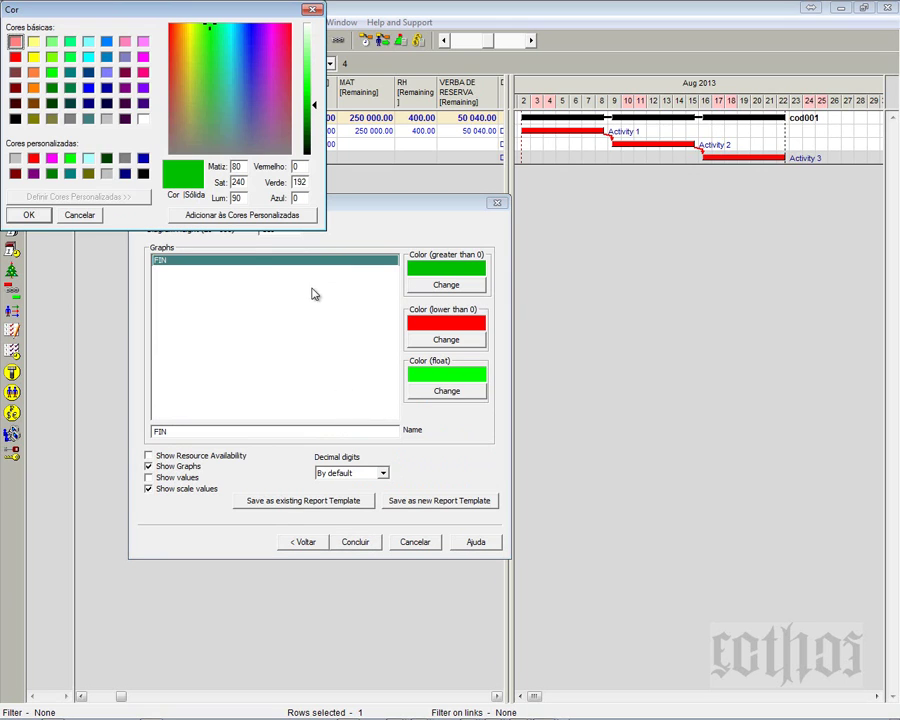
{"action": "left_click", "coordinate": [88, 72]}
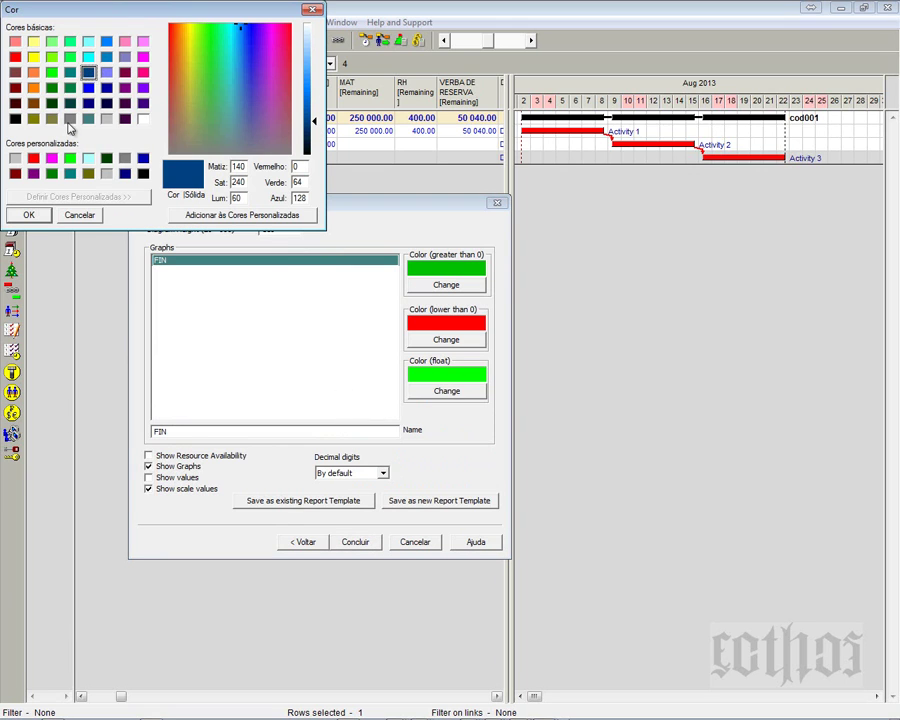
{"action": "left_click", "coordinate": [28, 215]}
{"action": "left_click", "coordinate": [173, 480]}
{"action": "left_click", "coordinate": [355, 542]}
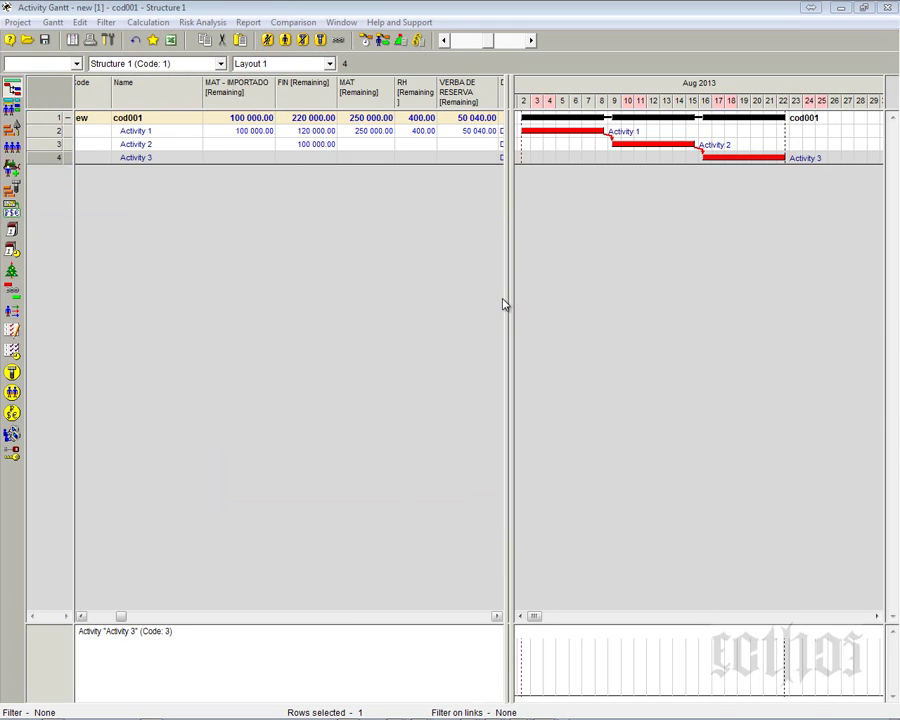
- Widen the Gantt chart area, run the cost and material calculation, and close its report
{"action": "left_click_drag", "start_coordinate": [504, 297], "coordinate": [210, 302]}
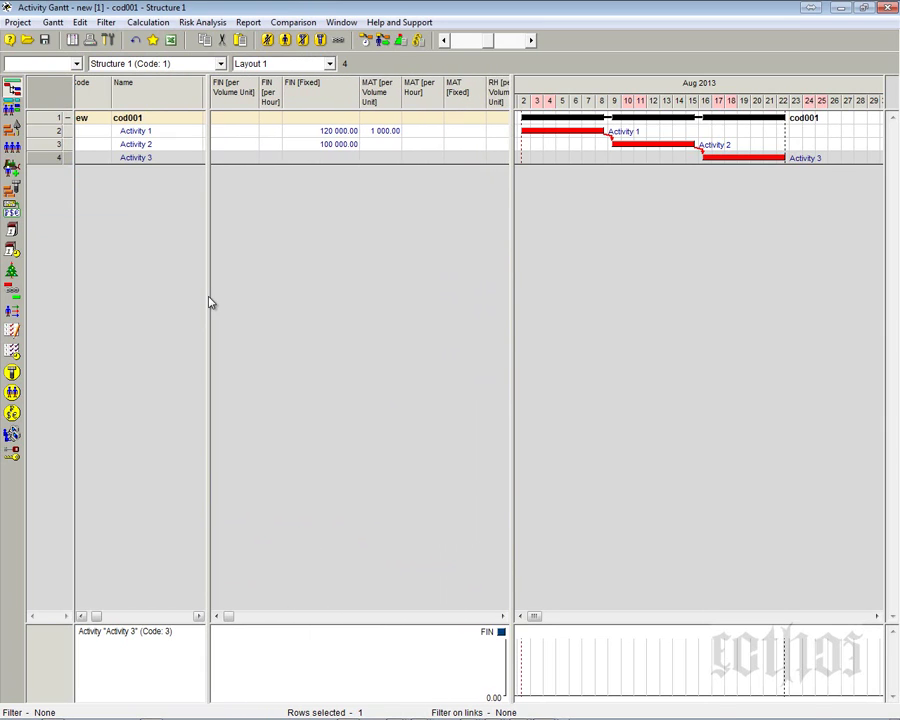
{"action": "left_click_drag", "start_coordinate": [512, 237], "coordinate": [289, 260]}
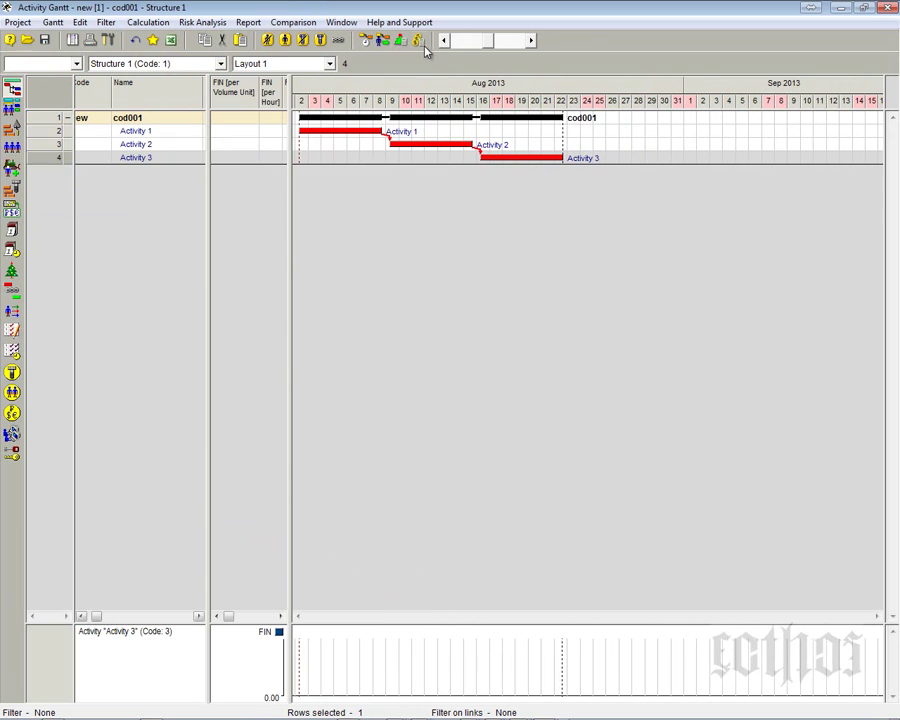
{"action": "left_click", "coordinate": [419, 42]}
{"action": "left_click", "coordinate": [350, 563]}
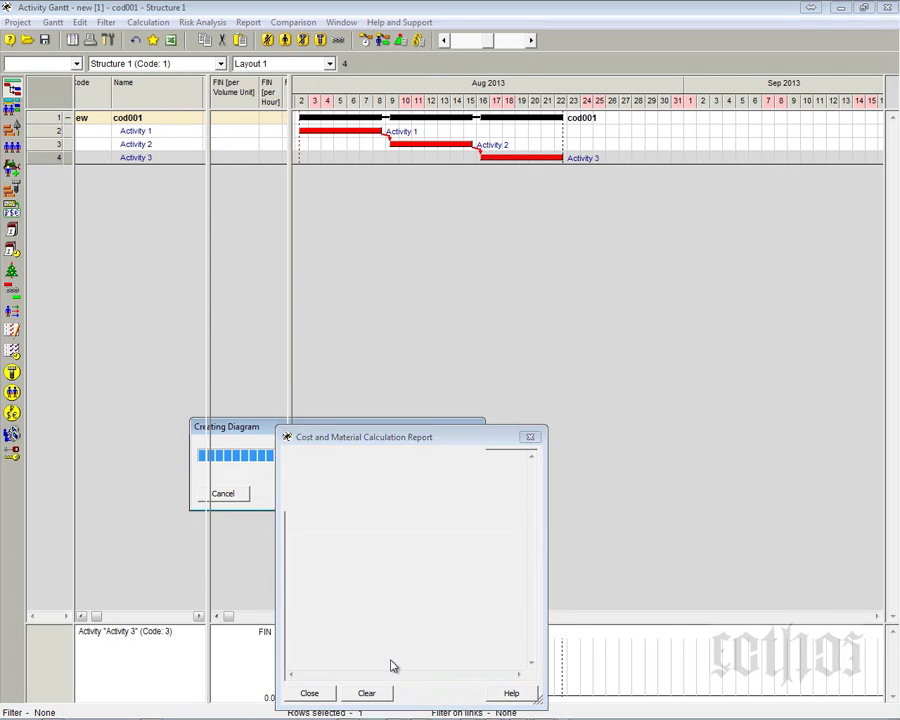
{"action": "left_click", "coordinate": [320, 691]}
- Add the consumption and income types of the FIN cost component to the contents of Activity 3's diagram
{"action": "right_click", "coordinate": [363, 652]}
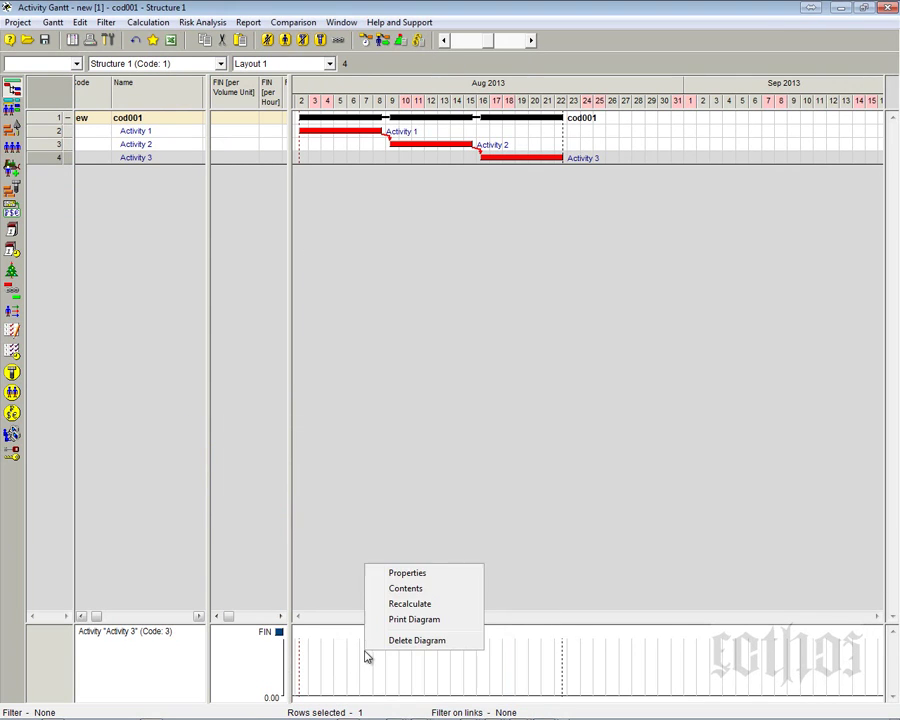
{"action": "left_click", "coordinate": [404, 589]}
{"action": "left_click", "coordinate": [295, 266]}
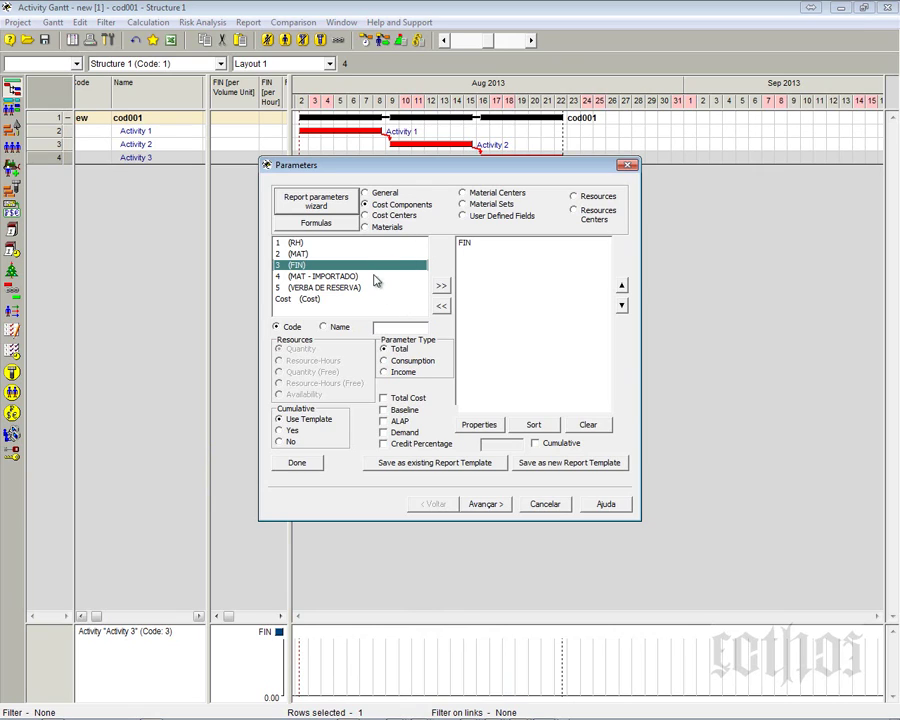
{"action": "left_click", "coordinate": [403, 360]}
{"action": "left_click", "coordinate": [441, 288]}
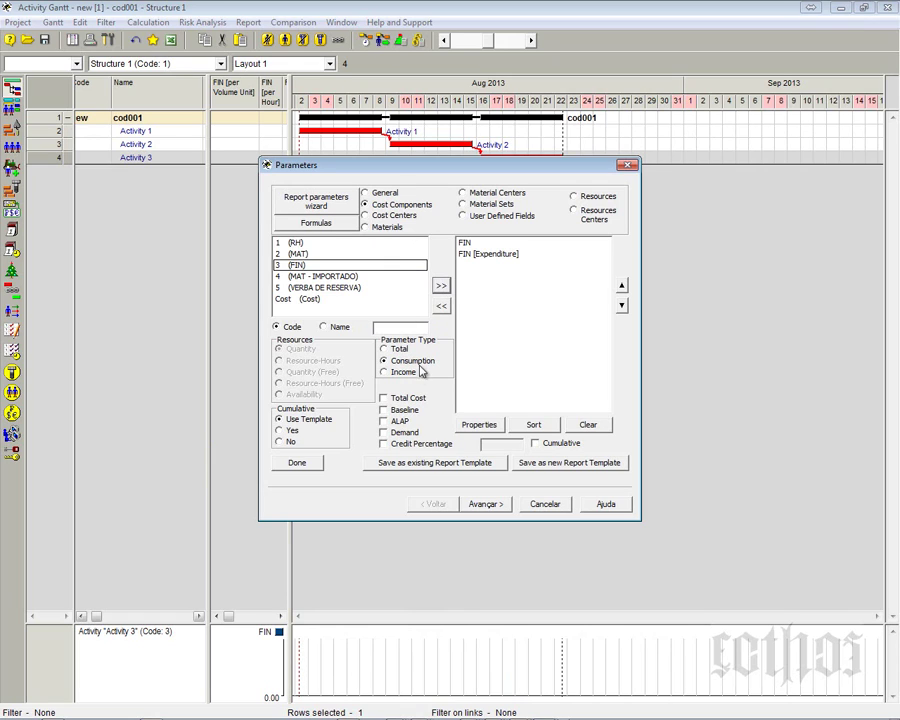
{"action": "left_click", "coordinate": [403, 372]}
{"action": "left_click", "coordinate": [400, 265]}
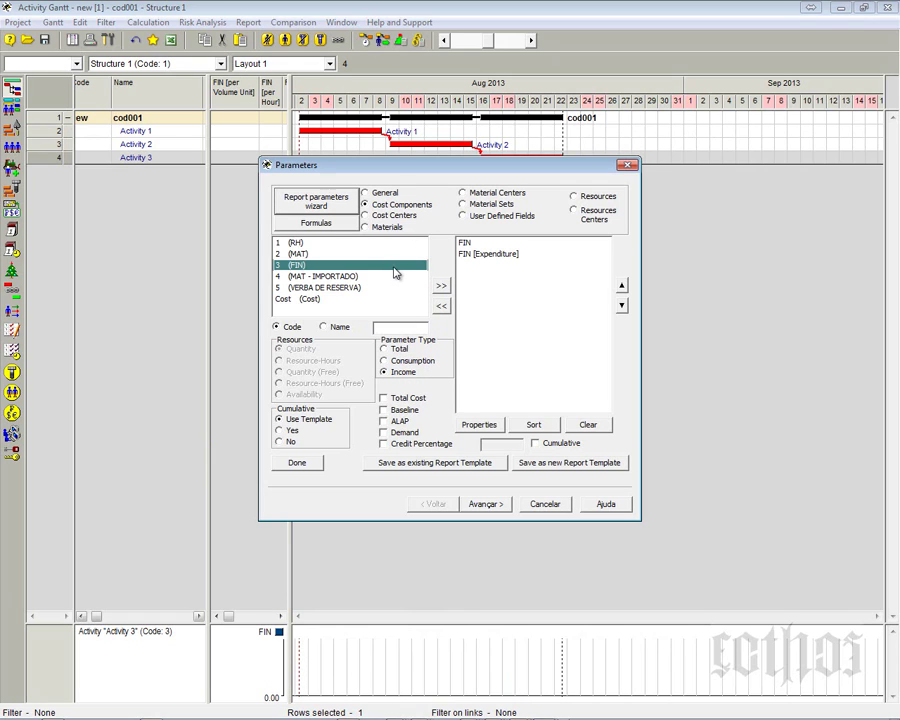
{"action": "left_click", "coordinate": [441, 286]}
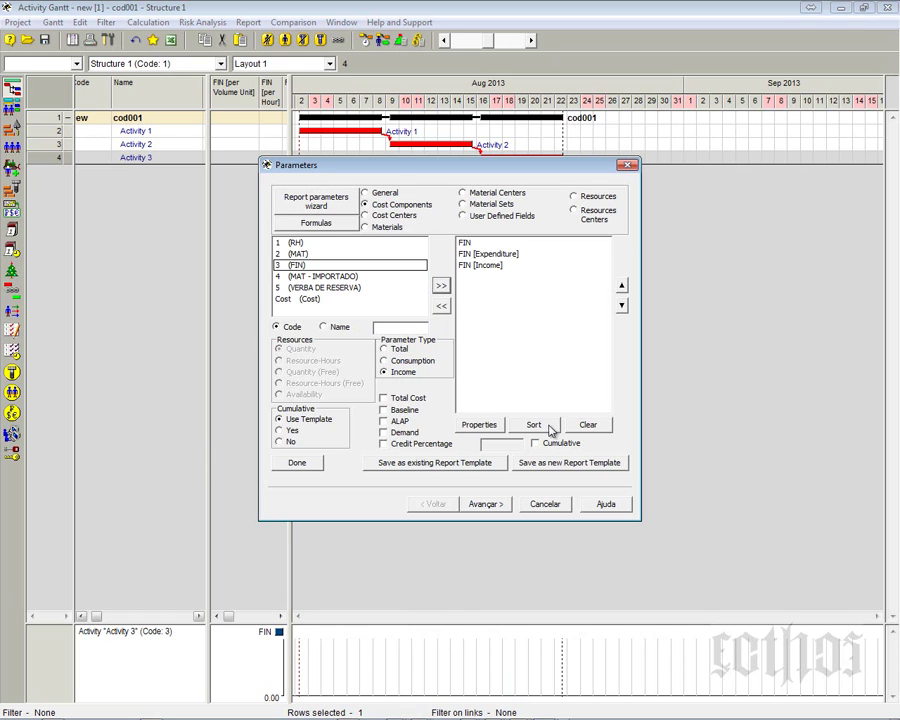
- Add the FIN income parameter with total cost to the diagram and finish its setup
{"action": "left_click", "coordinate": [383, 398]}
{"action": "left_click", "coordinate": [346, 266]}
{"action": "left_click", "coordinate": [446, 287]}
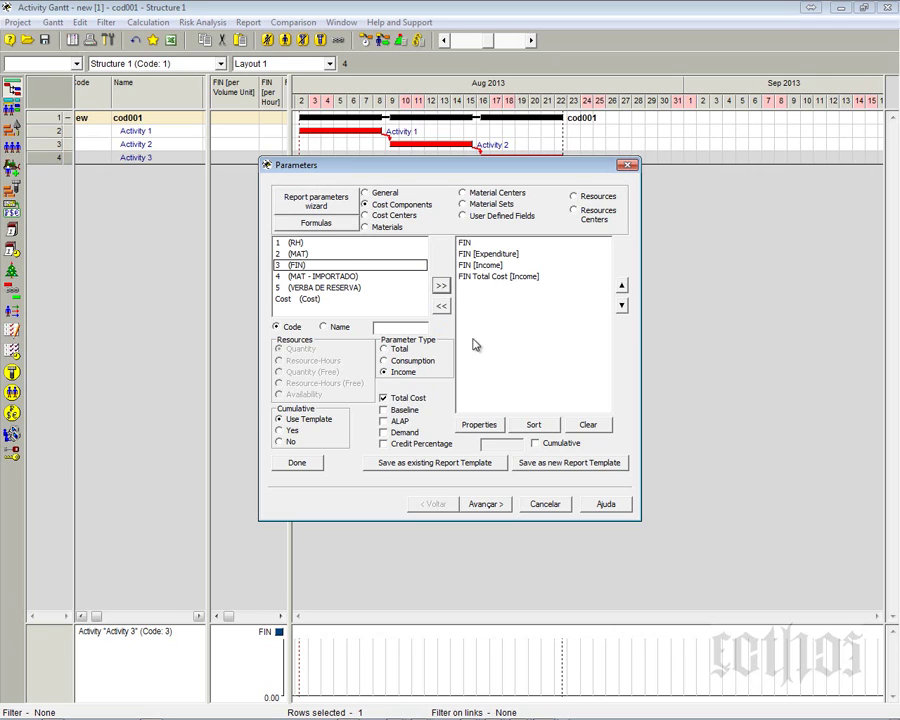
{"action": "left_click", "coordinate": [493, 506]}
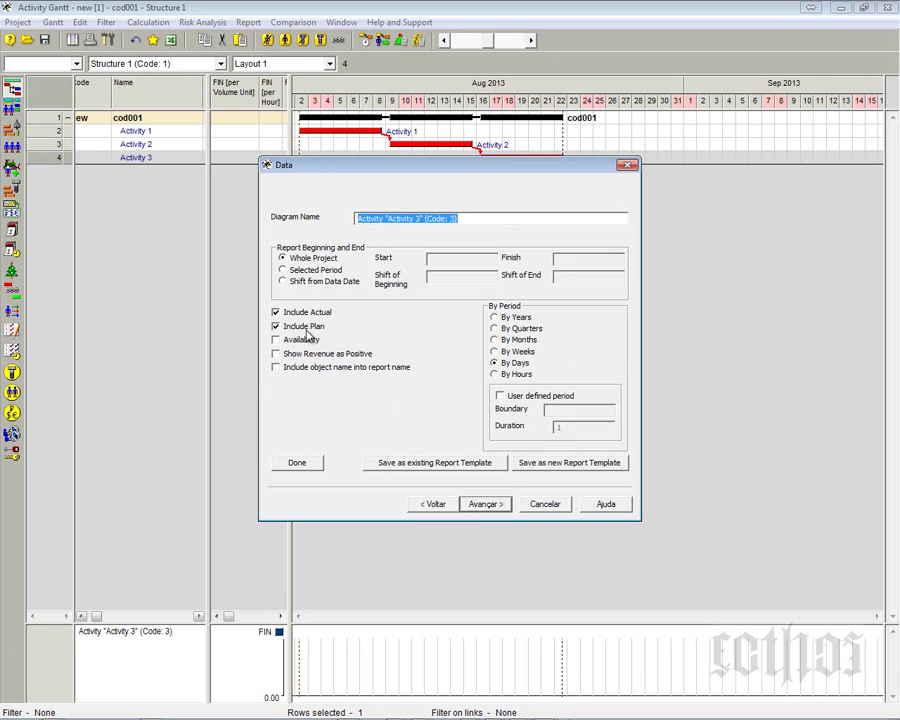
{"action": "left_click", "coordinate": [484, 503]}
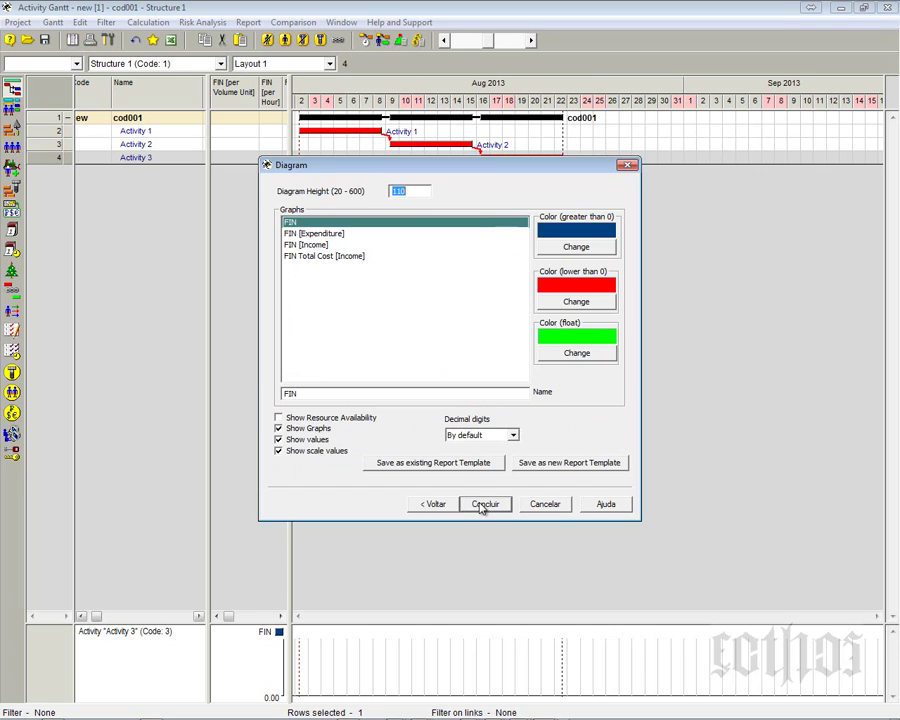
{"action": "left_click", "coordinate": [484, 504]}
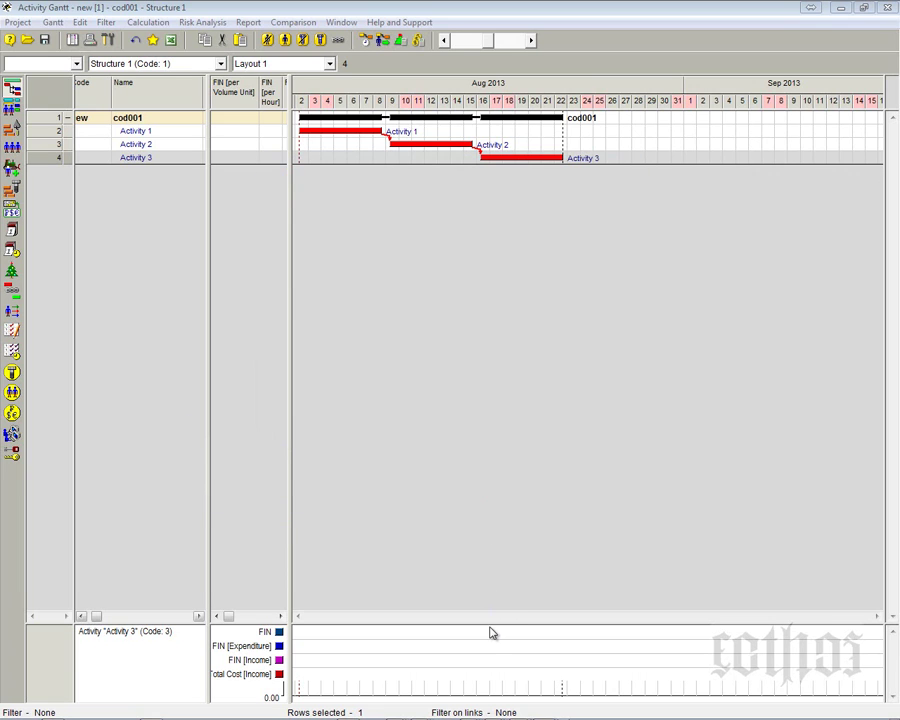
- Reschedule the project, rerun the cost and material calculation, and close the report
{"action": "left_click", "coordinate": [366, 42]}
{"action": "key", "text": "Return"}
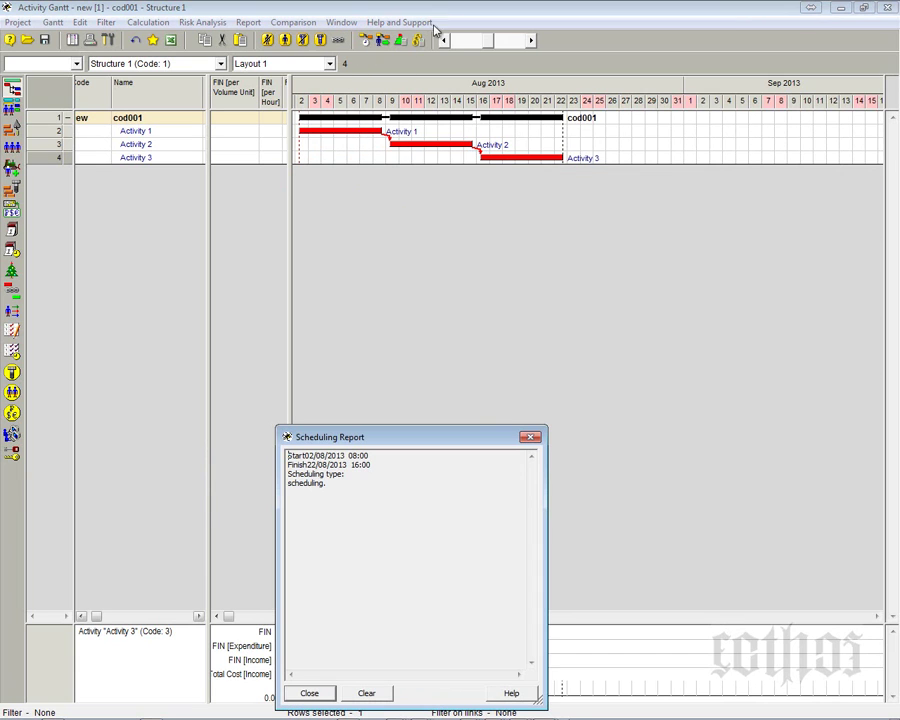
{"action": "left_click", "coordinate": [418, 41]}
{"action": "key", "text": "Return"}
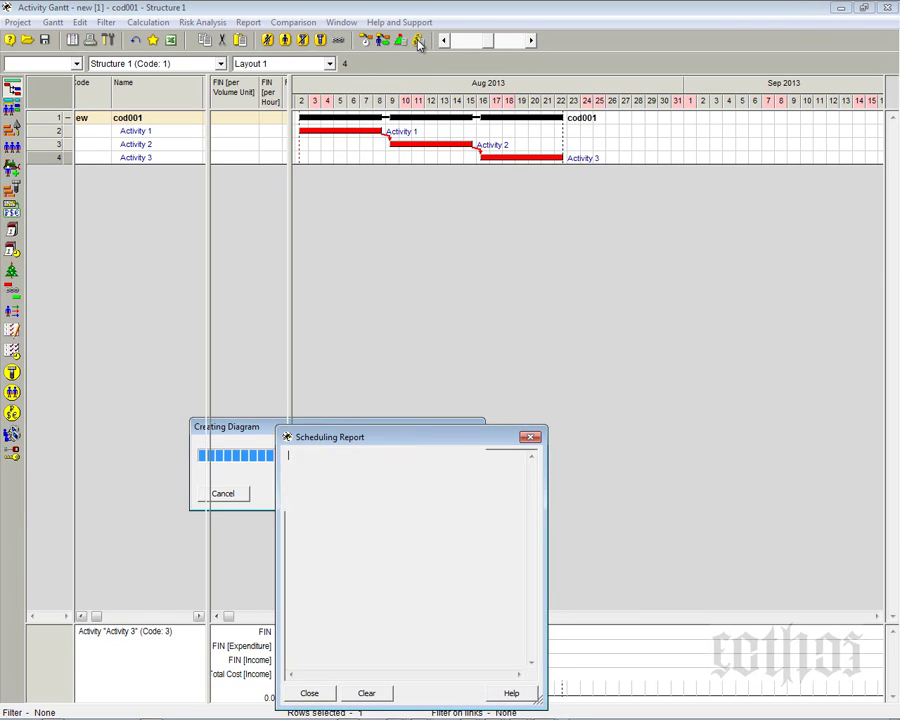
{"action": "left_click", "coordinate": [532, 435]}
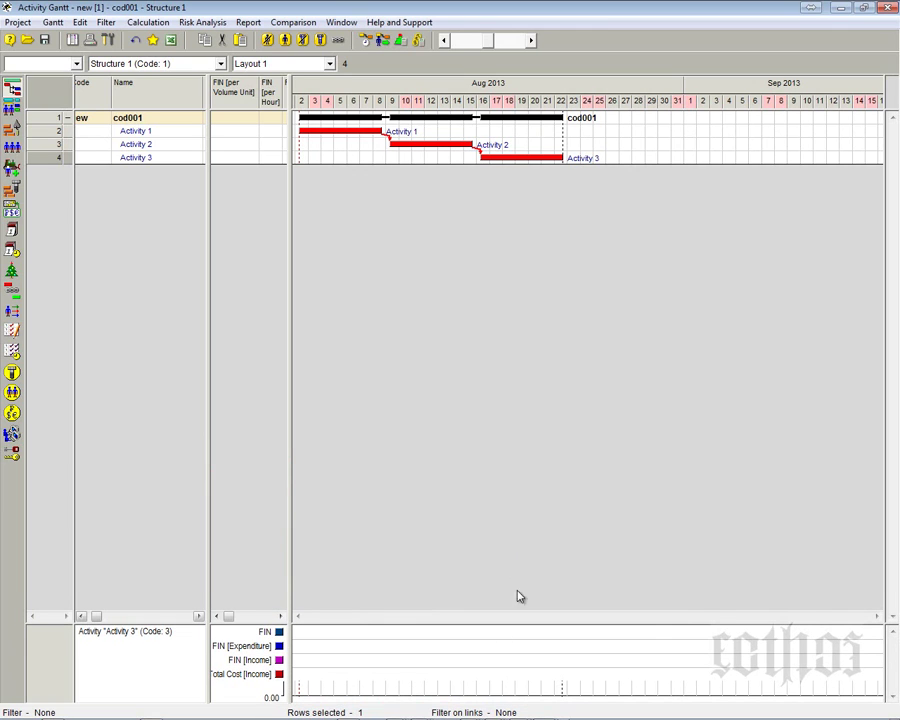
{"action": "right_click", "coordinate": [484, 669]}
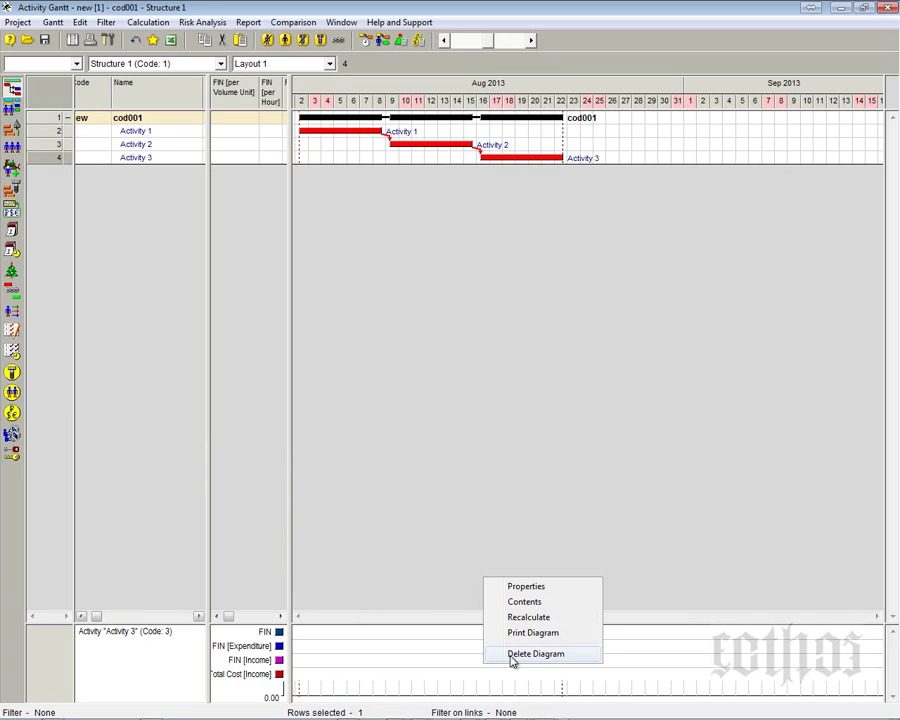
{"action": "left_click", "coordinate": [524, 601]}
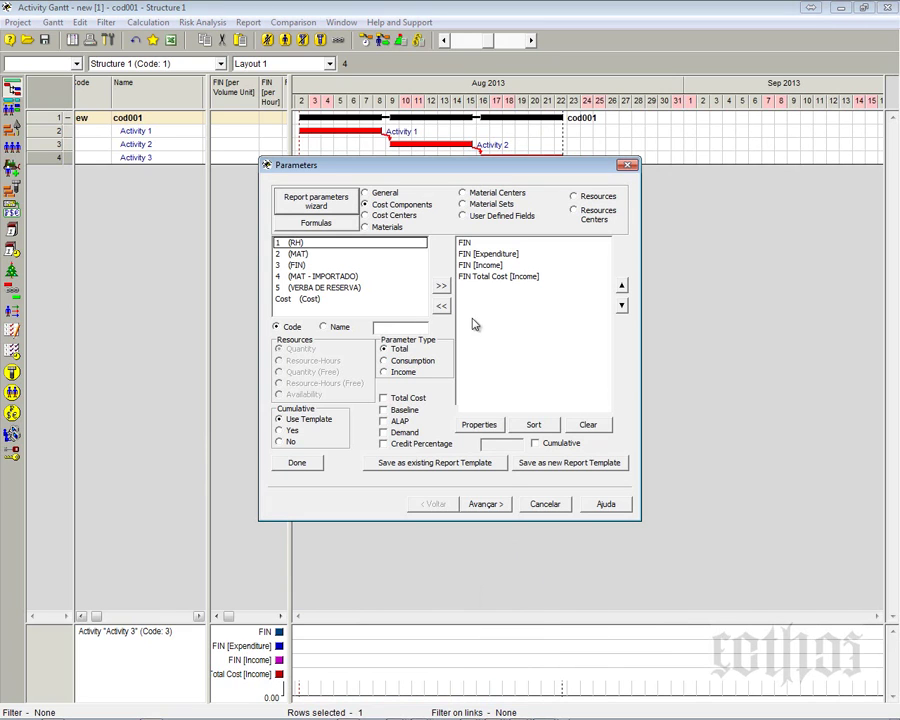
{"action": "left_click_drag", "start_coordinate": [480, 243], "coordinate": [472, 291]}
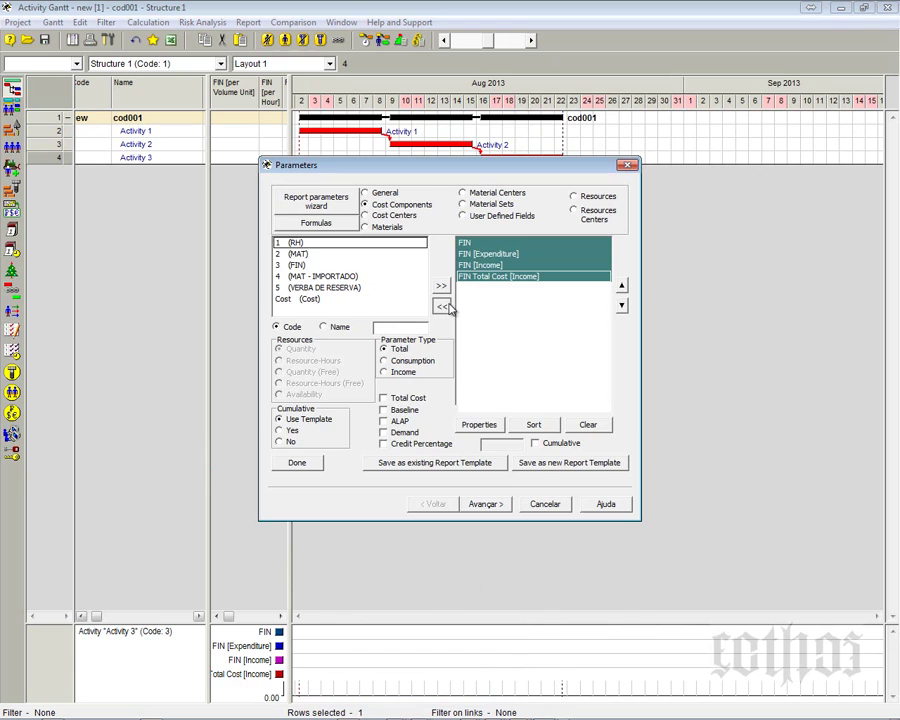
{"action": "left_click", "coordinate": [441, 305]}
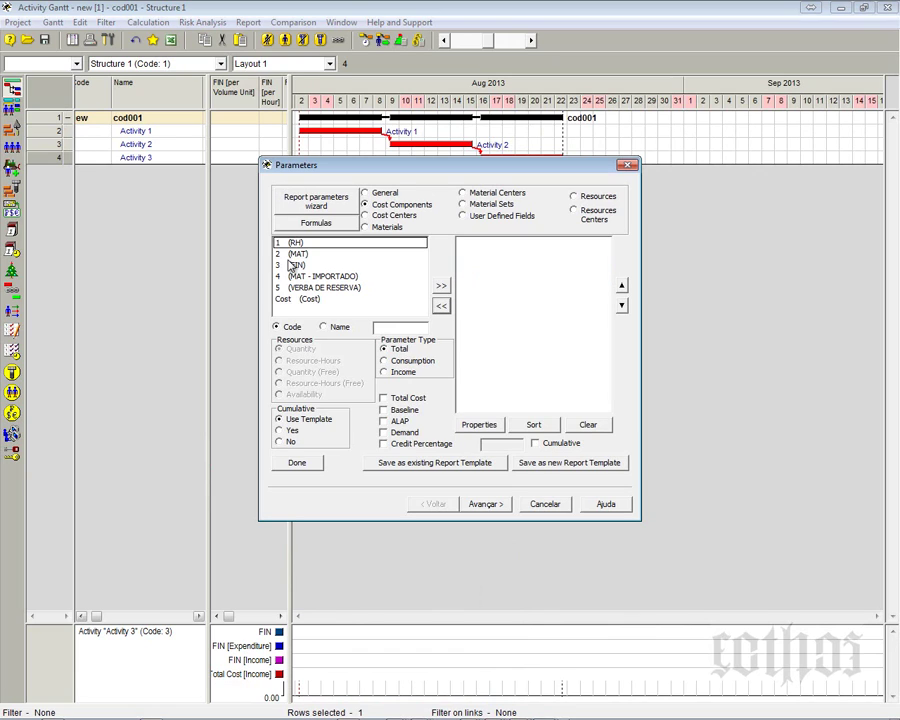
{"action": "left_click", "coordinate": [627, 164]}
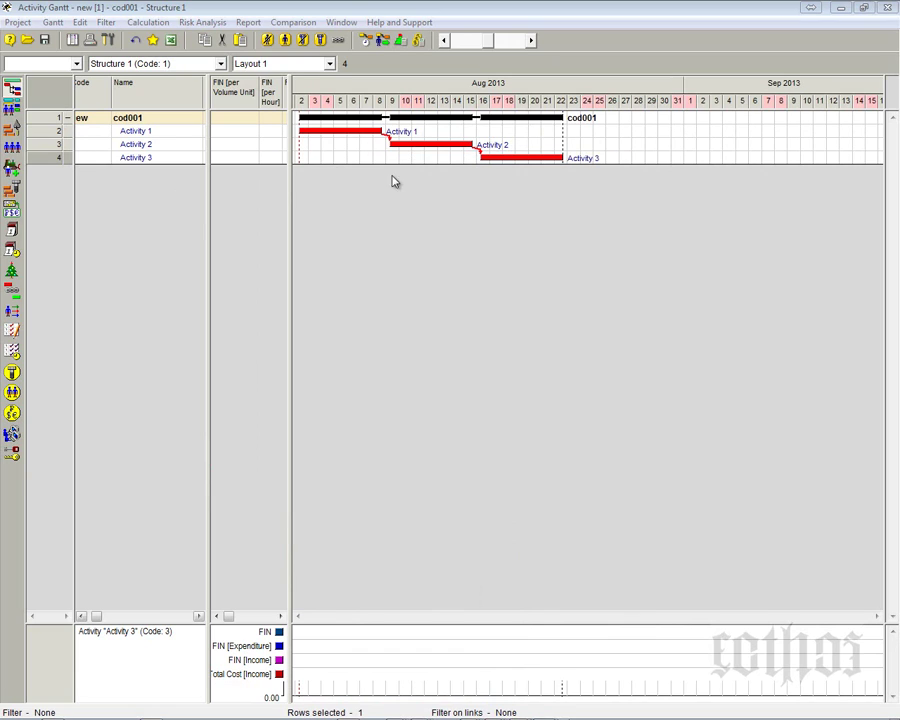
- Assign the FIN cost component to Activity 3 with a fixed cost of 100000
{"action": "right_click", "coordinate": [48, 157]}
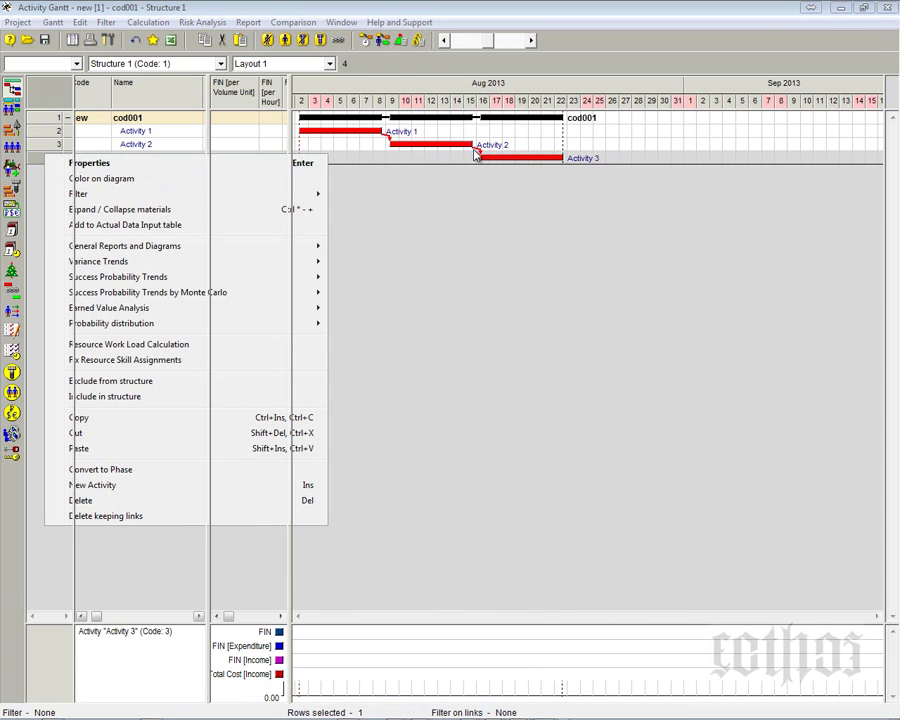
{"action": "key", "text": "Return"}
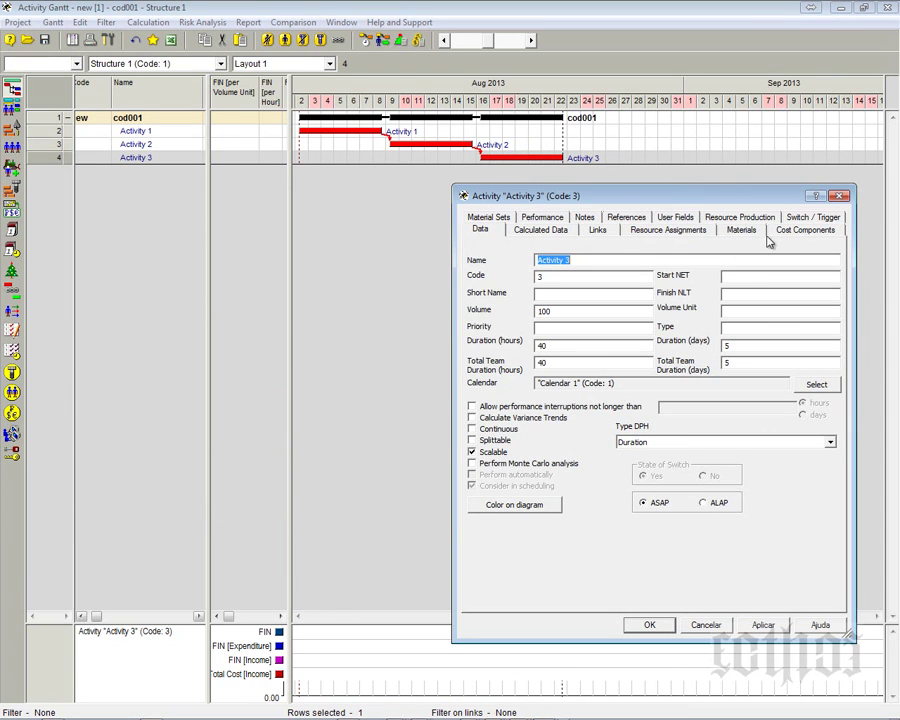
{"action": "left_click", "coordinate": [785, 232]}
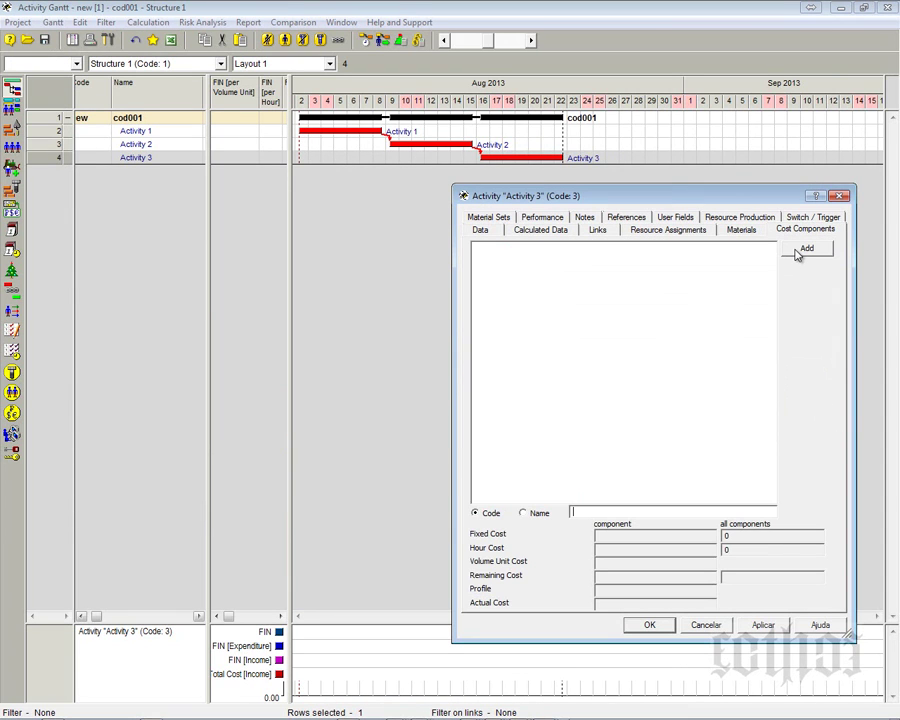
{"action": "left_click", "coordinate": [806, 248]}
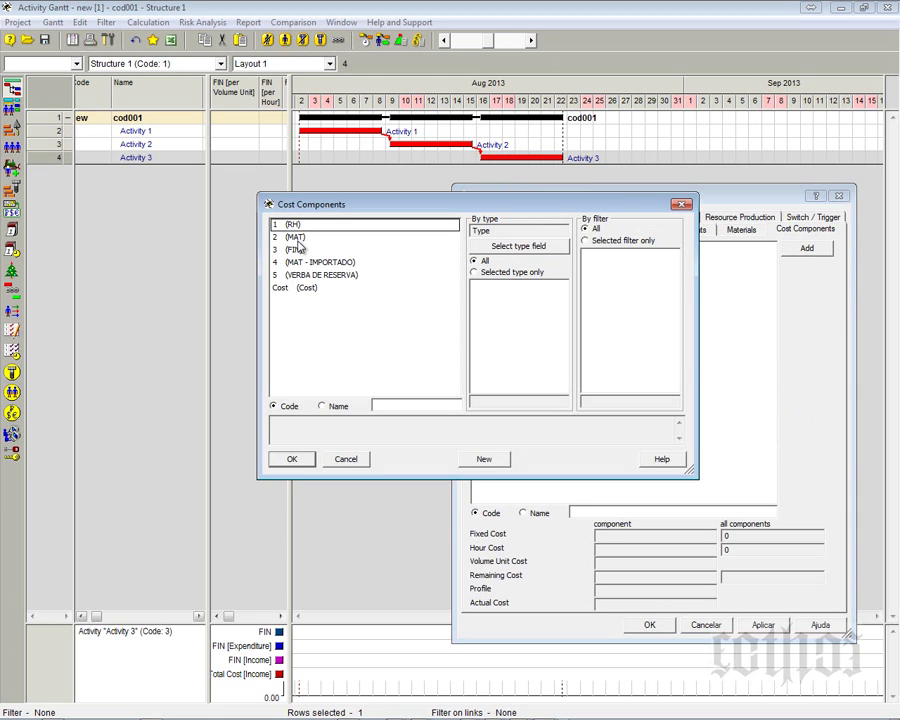
{"action": "left_click", "coordinate": [305, 249]}
{"action": "left_click", "coordinate": [292, 459]}
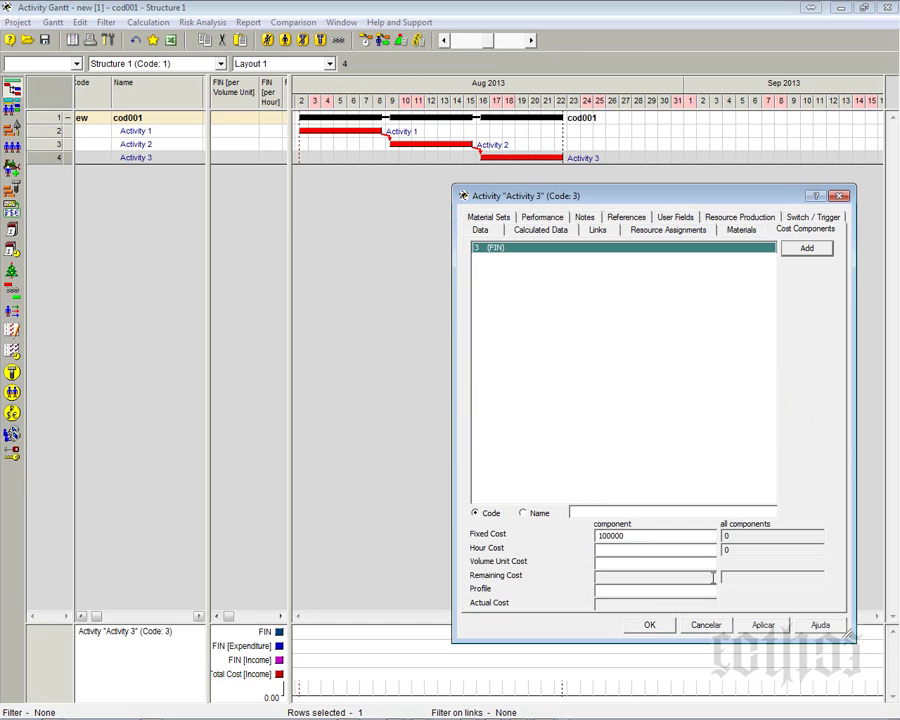
{"action": "left_click", "coordinate": [657, 630]}
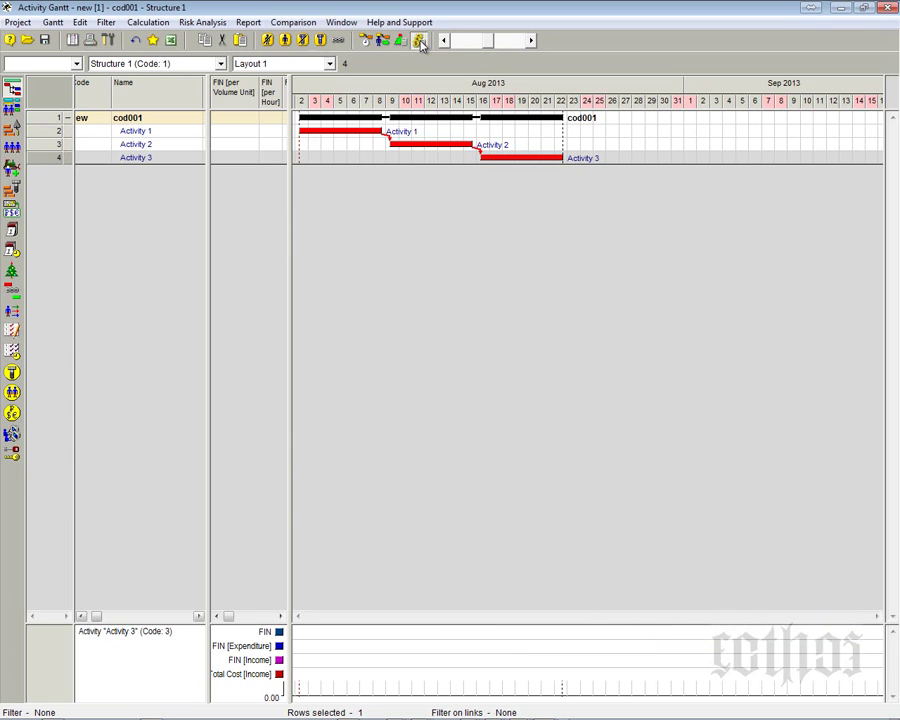
- Run the cost and material calculation with Activity 3's FIN cost included and close its report
{"action": "left_click", "coordinate": [419, 39]}
{"action": "key", "text": "Return"}
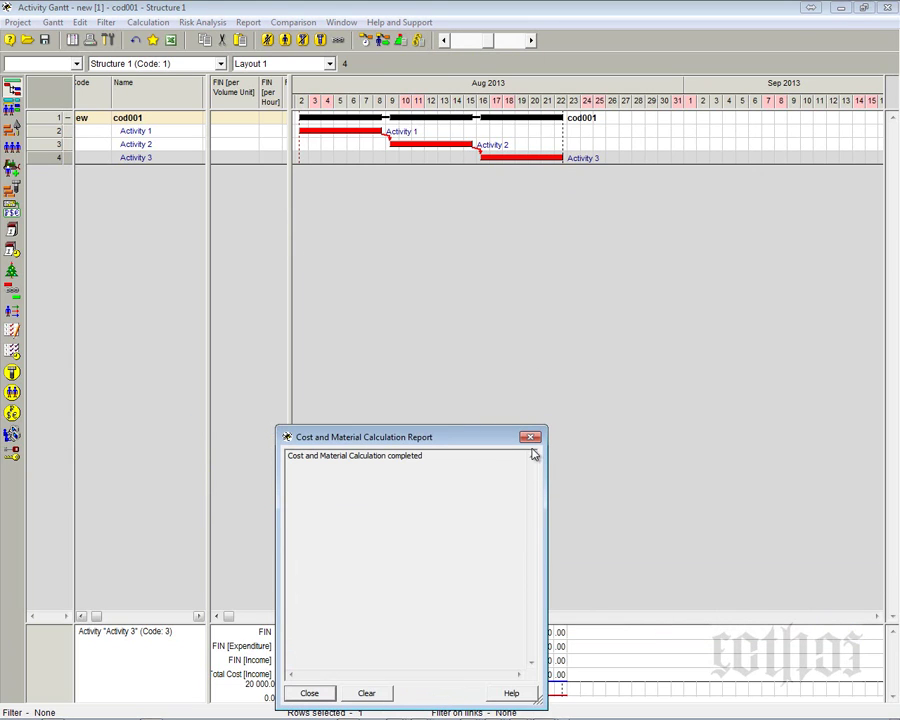
{"action": "left_click", "coordinate": [532, 439]}
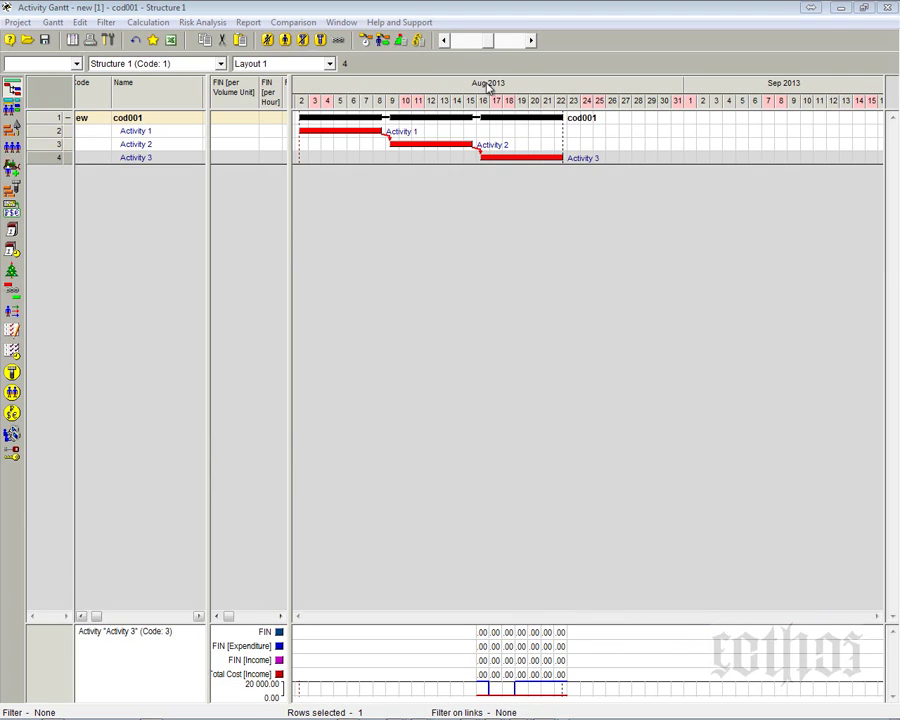
- Remove FIN [Expenditure], FIN [Income] and FIN Total Cost [Income] from the contents of Activity 3's diagram, keeping only FIN
{"action": "left_click", "coordinate": [518, 40]}
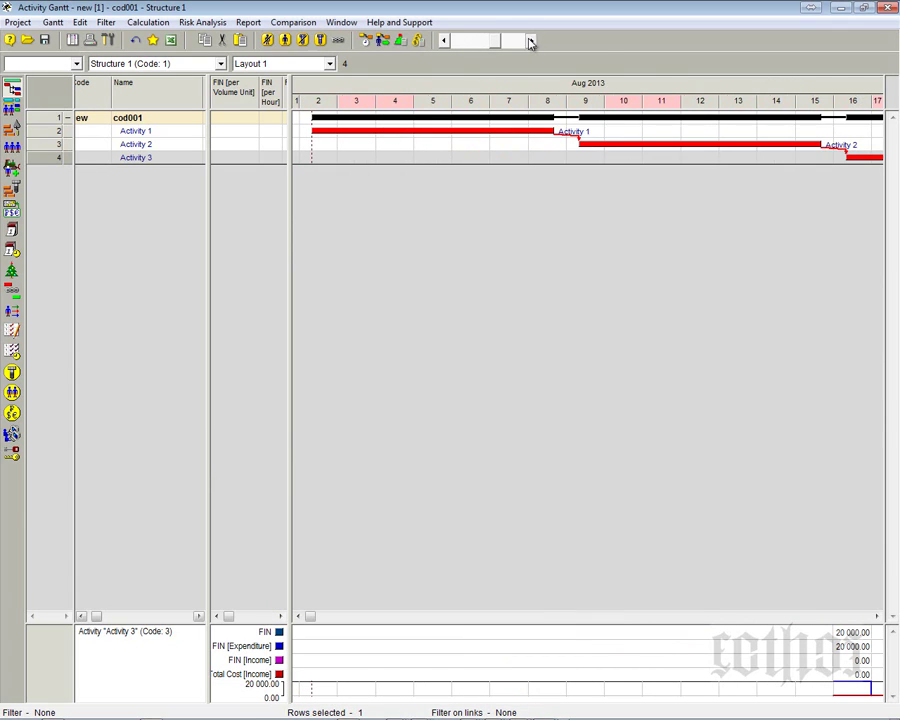
{"action": "left_click", "coordinate": [531, 41]}
{"action": "left_click", "coordinate": [864, 617]}
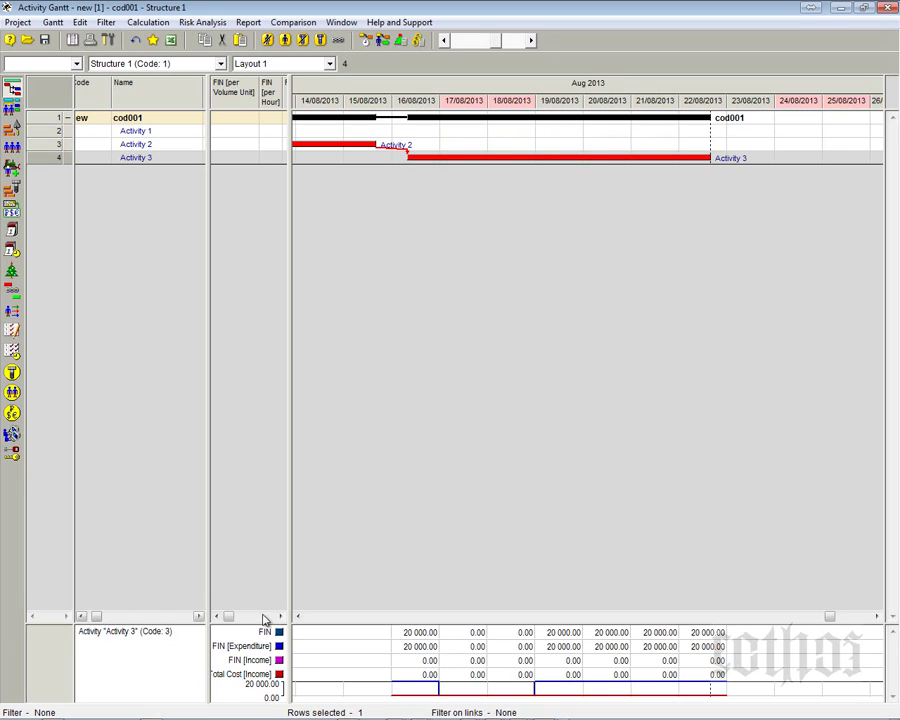
{"action": "right_click", "coordinate": [446, 650]}
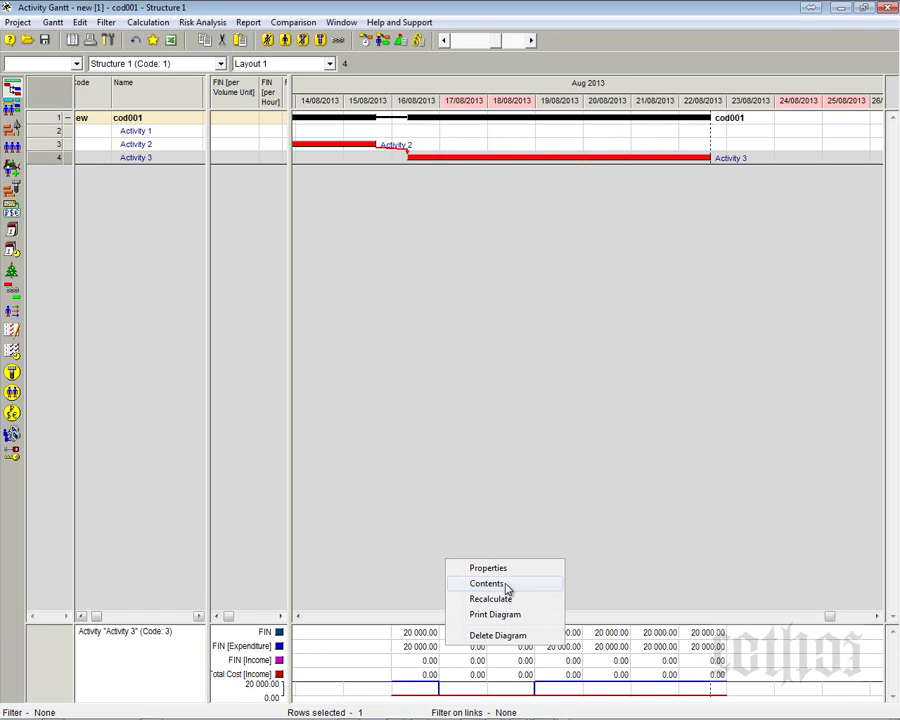
{"action": "left_click", "coordinate": [506, 585]}
{"action": "left_click_drag", "start_coordinate": [510, 256], "coordinate": [493, 292]}
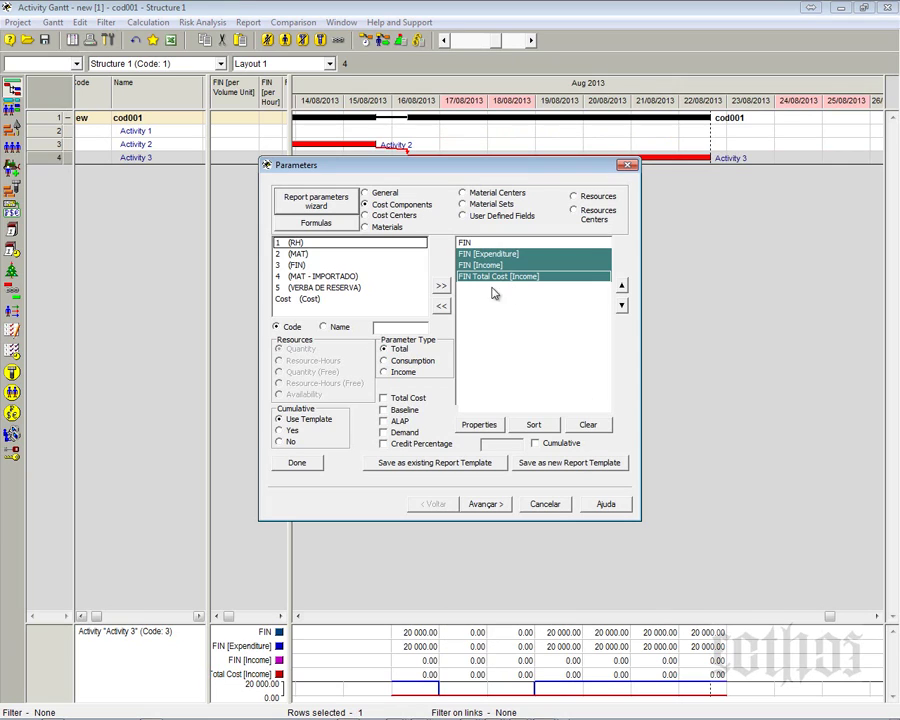
{"action": "left_click", "coordinate": [441, 305]}
{"action": "left_click", "coordinate": [297, 462]}
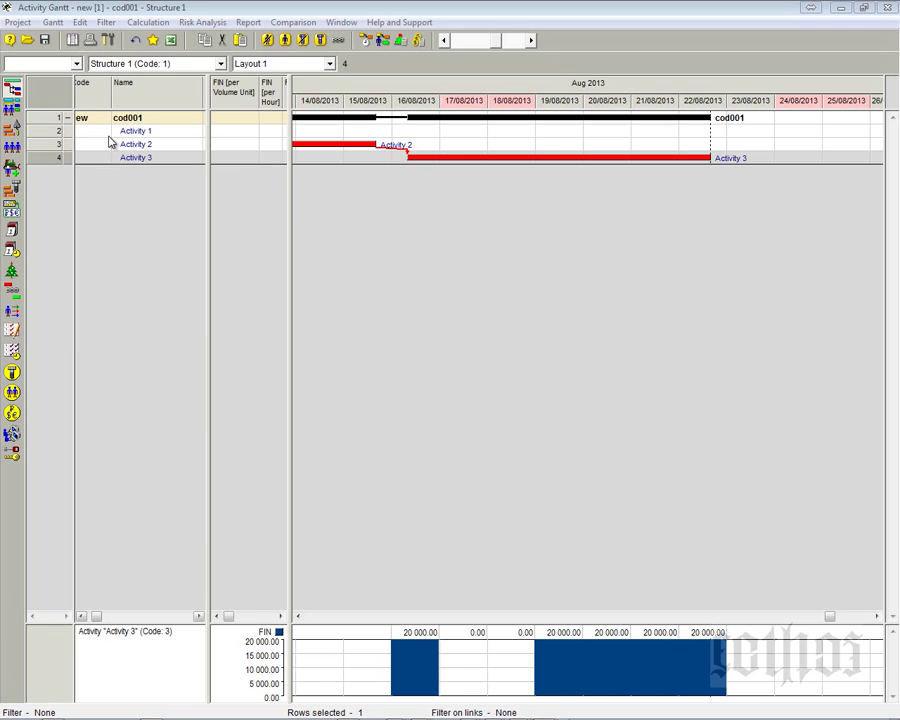
- Set the profile of Activity 2's FIN cost component to 0 ; 100000 and apply it
{"action": "right_click", "coordinate": [52, 147]}
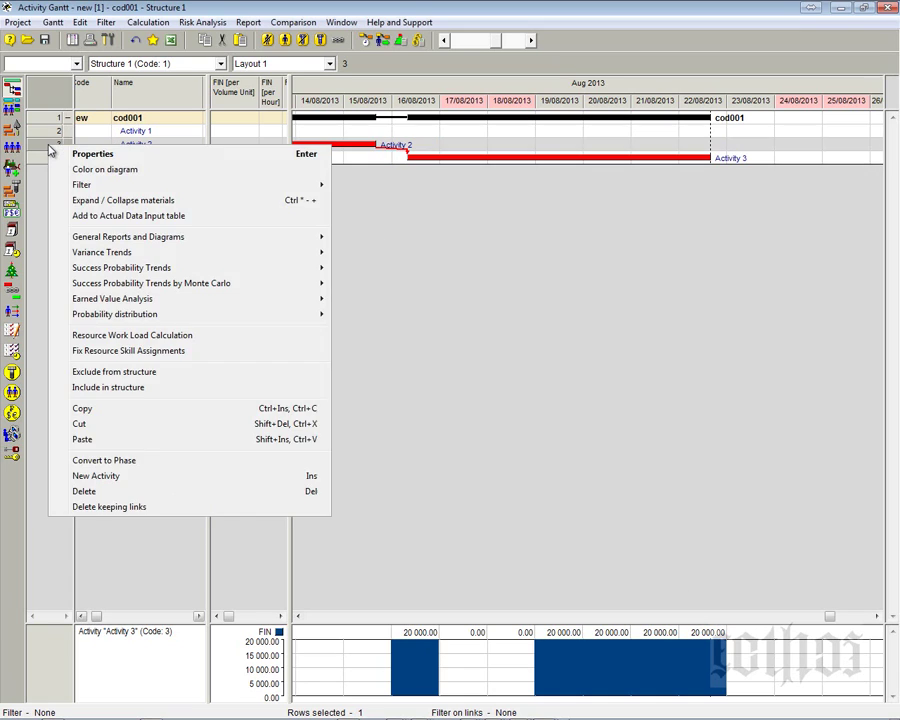
{"action": "left_click", "coordinate": [57, 153]}
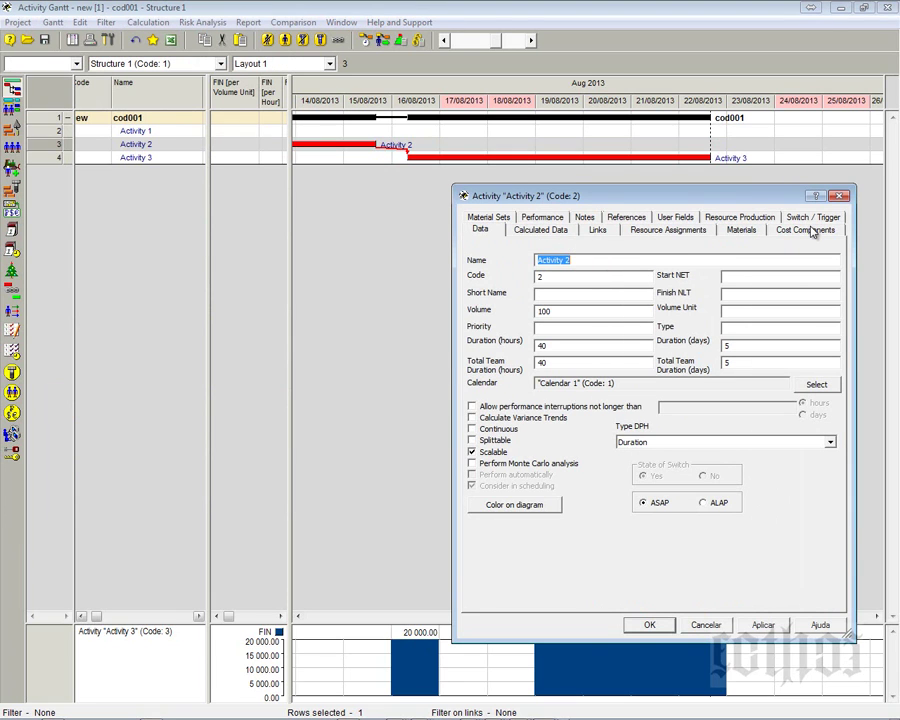
{"action": "left_click", "coordinate": [810, 230]}
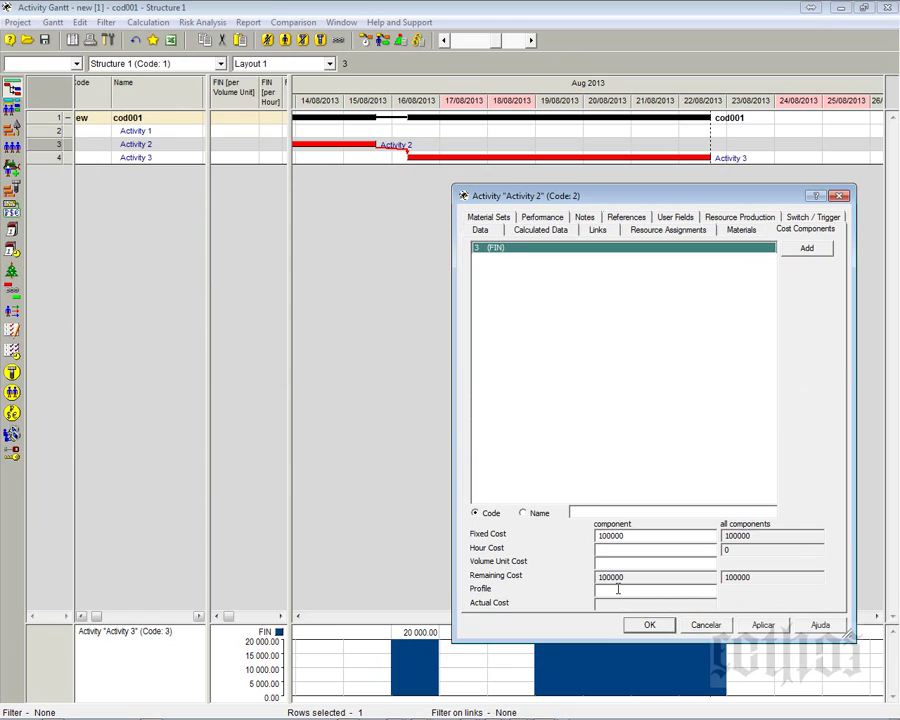
{"action": "left_click", "coordinate": [618, 590]}
{"action": "left_click", "coordinate": [757, 627]}
{"action": "left_click", "coordinate": [650, 625]}
- Set up a general diagram for Activity 2 with the FIN cost component, whole project range and daily periods
{"action": "right_click", "coordinate": [54, 147]}
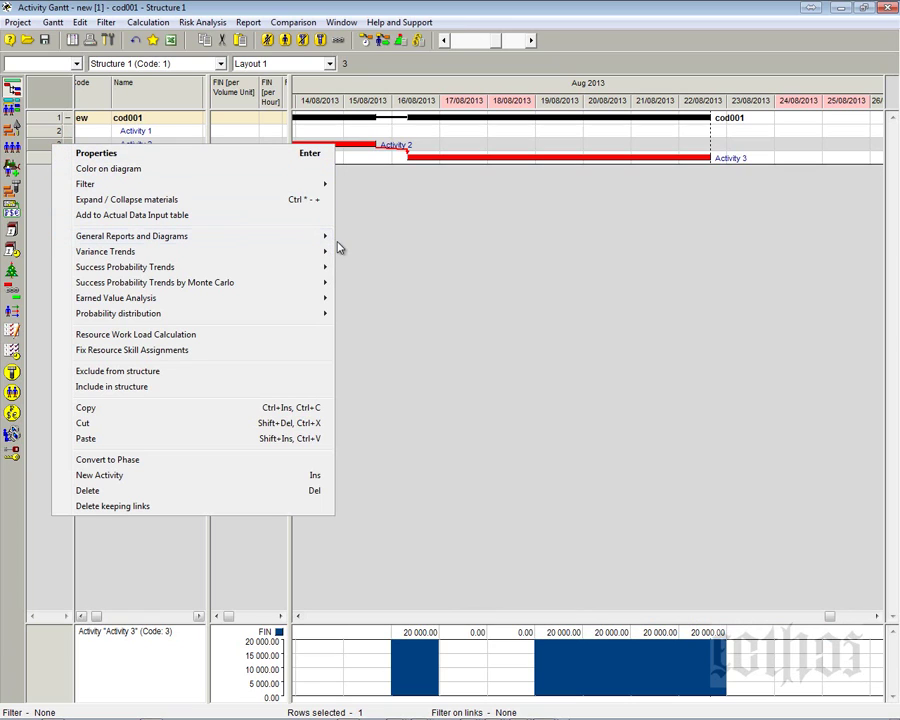
{"action": "mouse_move", "coordinate": [322, 236]}
{"action": "left_click", "coordinate": [364, 252]}
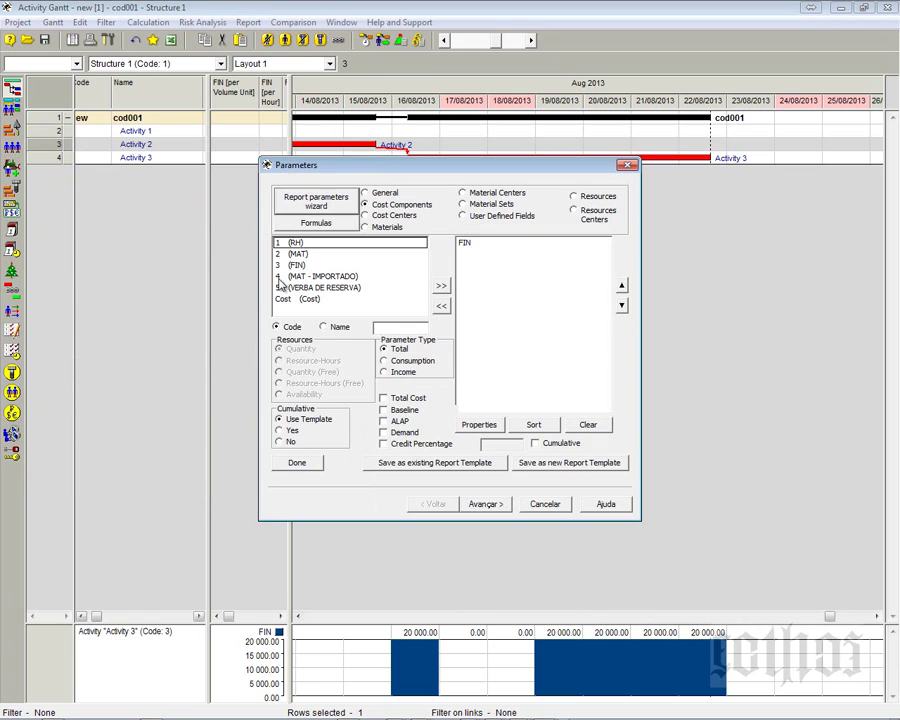
{"action": "left_click", "coordinate": [292, 265]}
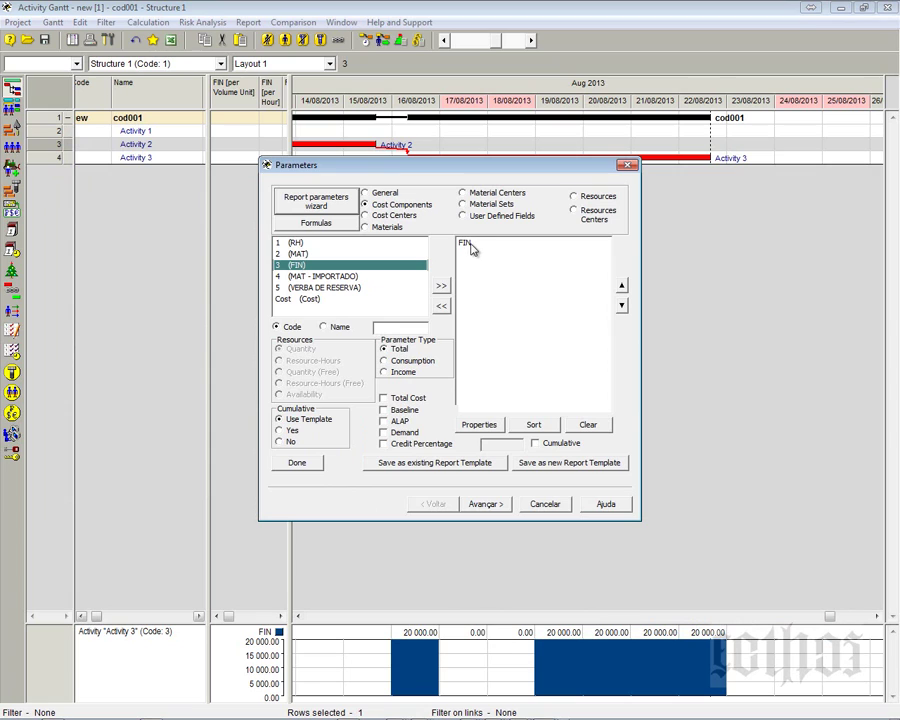
{"action": "left_click", "coordinate": [485, 503]}
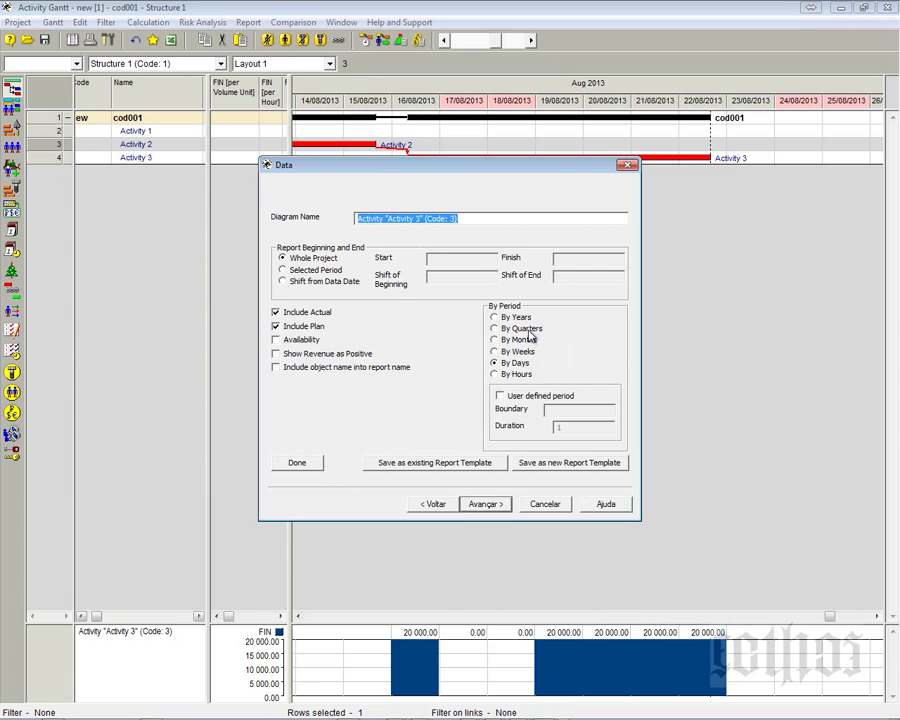
{"action": "left_click", "coordinate": [487, 502]}
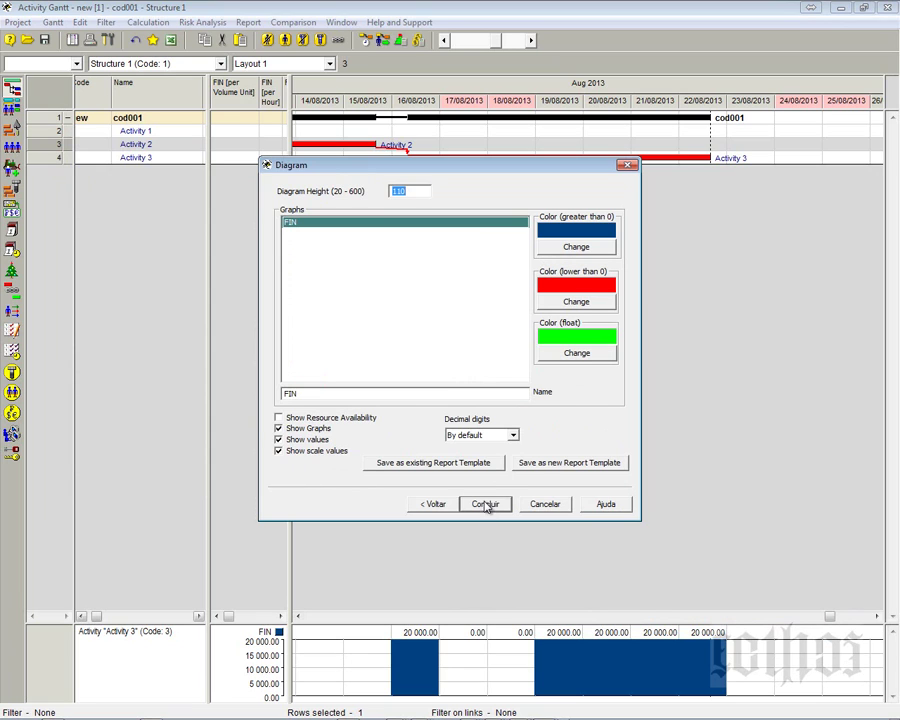
- Set the FIN graph's color for values greater than 0 to cyan and create the diagram
{"action": "left_click", "coordinate": [590, 248]}
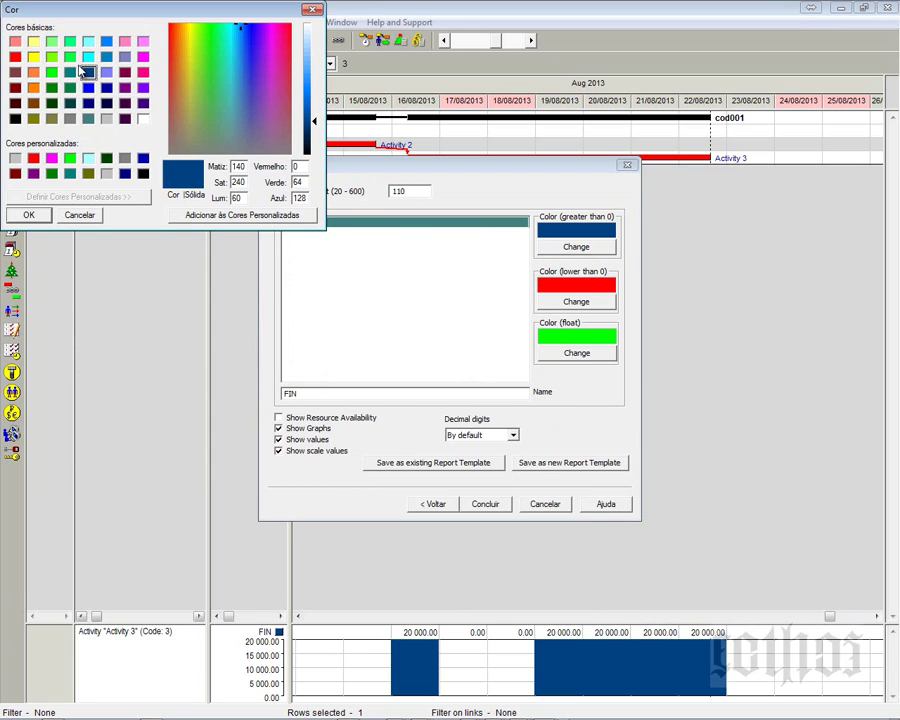
{"action": "left_click", "coordinate": [88, 58]}
{"action": "left_click", "coordinate": [40, 213]}
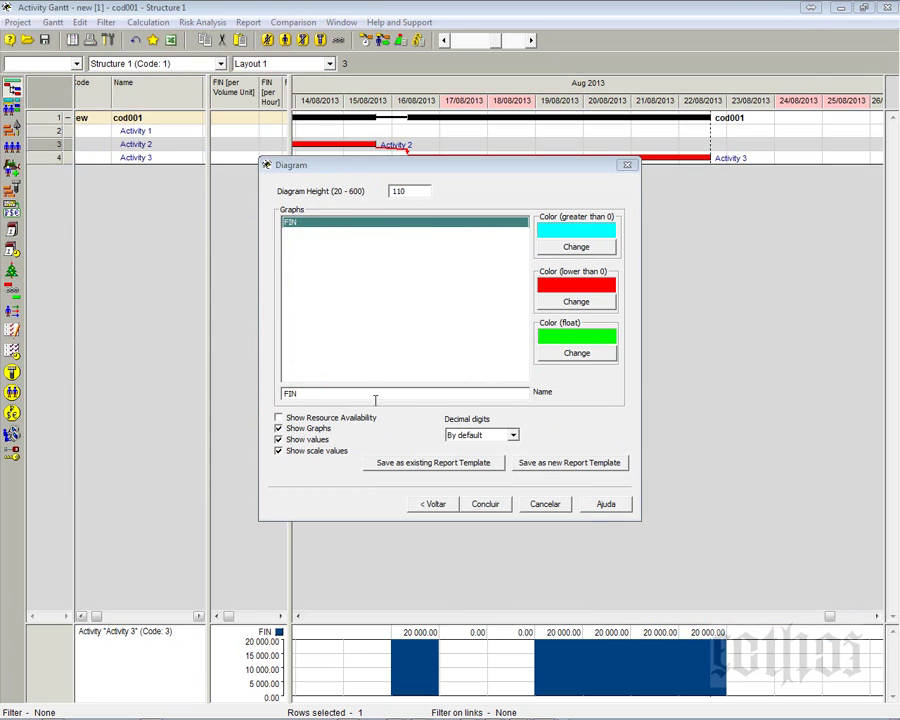
{"action": "left_click", "coordinate": [483, 503]}
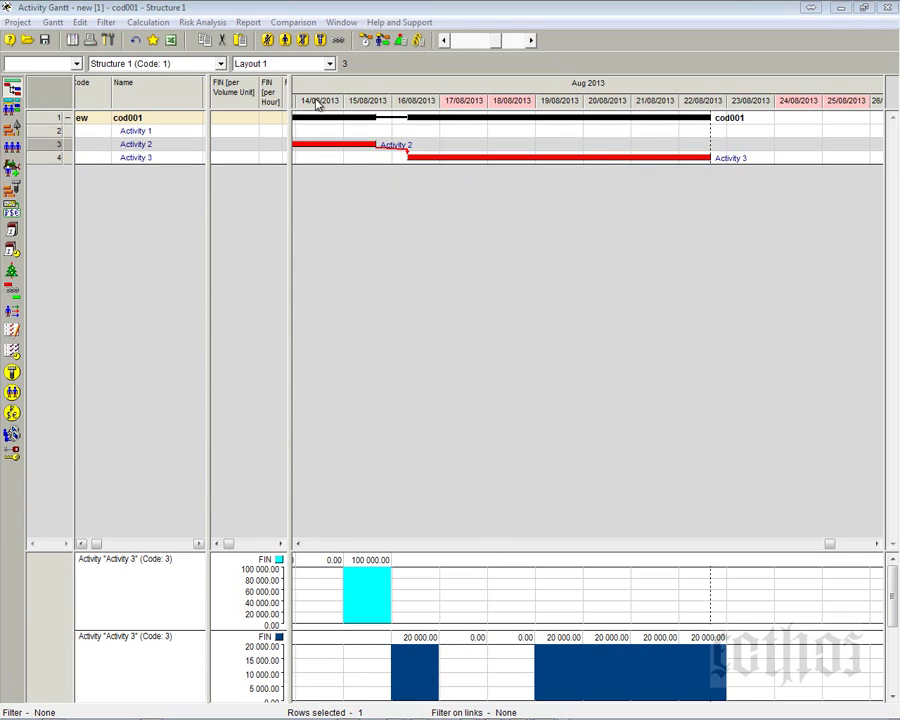
- Examine how the FIN cost is distributed over the days of Activity 2 and Activity 3 in both diagrams
{"action": "left_click", "coordinate": [297, 544]}
{"action": "left_click", "coordinate": [298, 545]}
{"action": "left_click", "coordinate": [298, 545]}
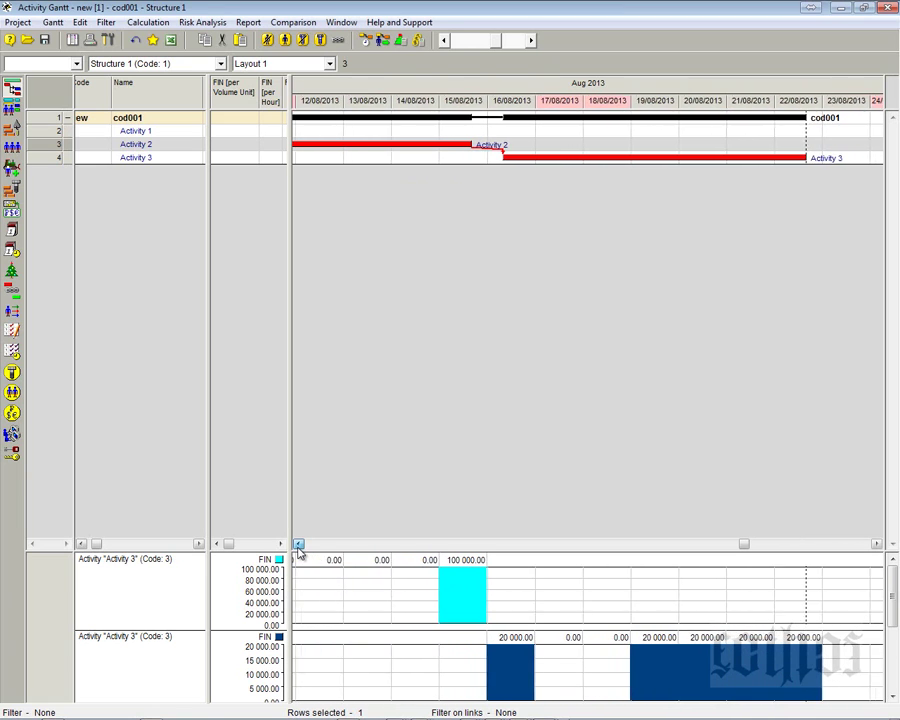
{"action": "left_click", "coordinate": [298, 545]}
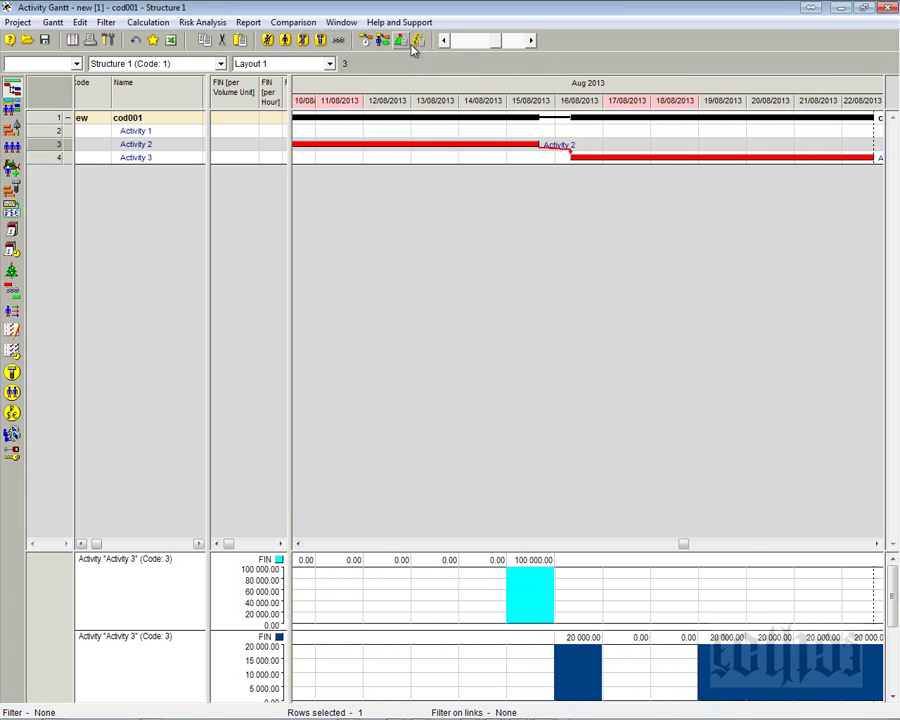
{"action": "left_click", "coordinate": [449, 41]}
{"action": "left_click", "coordinate": [449, 41]}
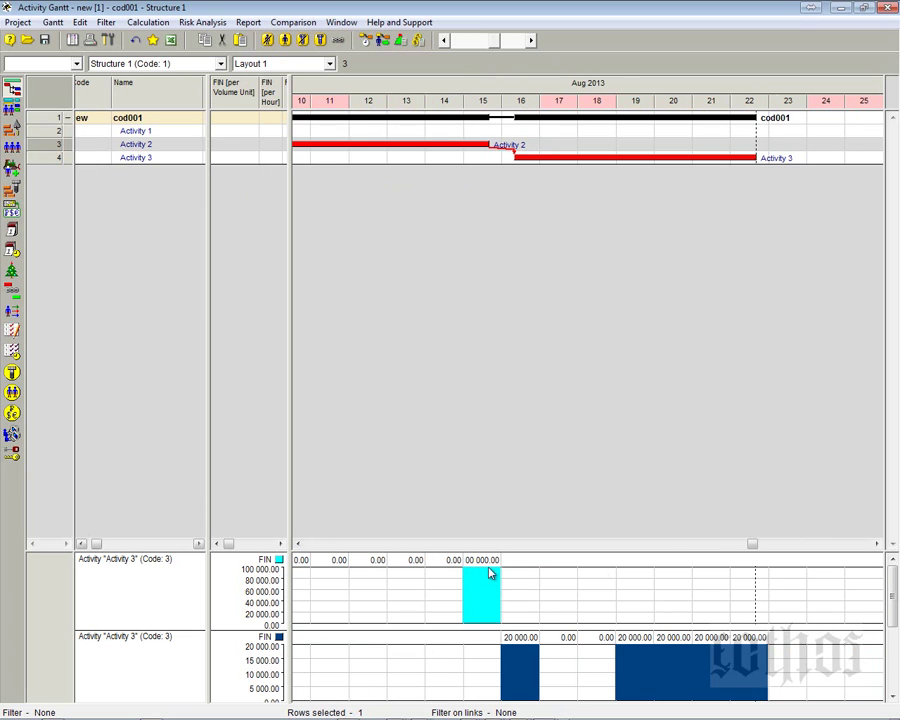
{"action": "left_click", "coordinate": [298, 546]}
{"action": "left_click", "coordinate": [298, 546]}
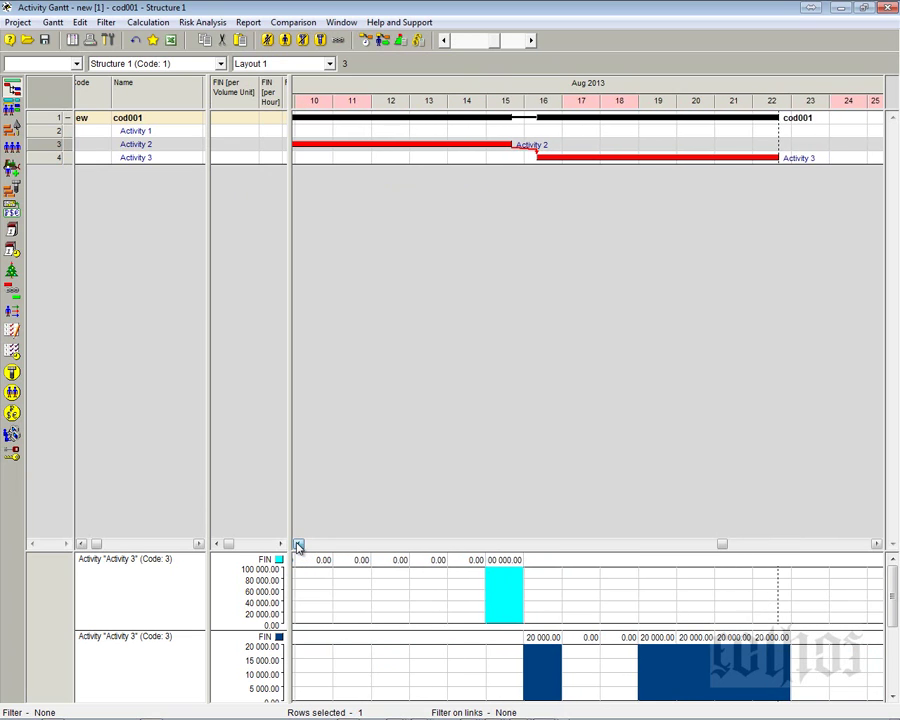
{"action": "left_click", "coordinate": [298, 546]}
{"action": "left_click", "coordinate": [298, 546]}
{"action": "left_click", "coordinate": [298, 546]}
{"action": "left_click", "coordinate": [298, 546]}
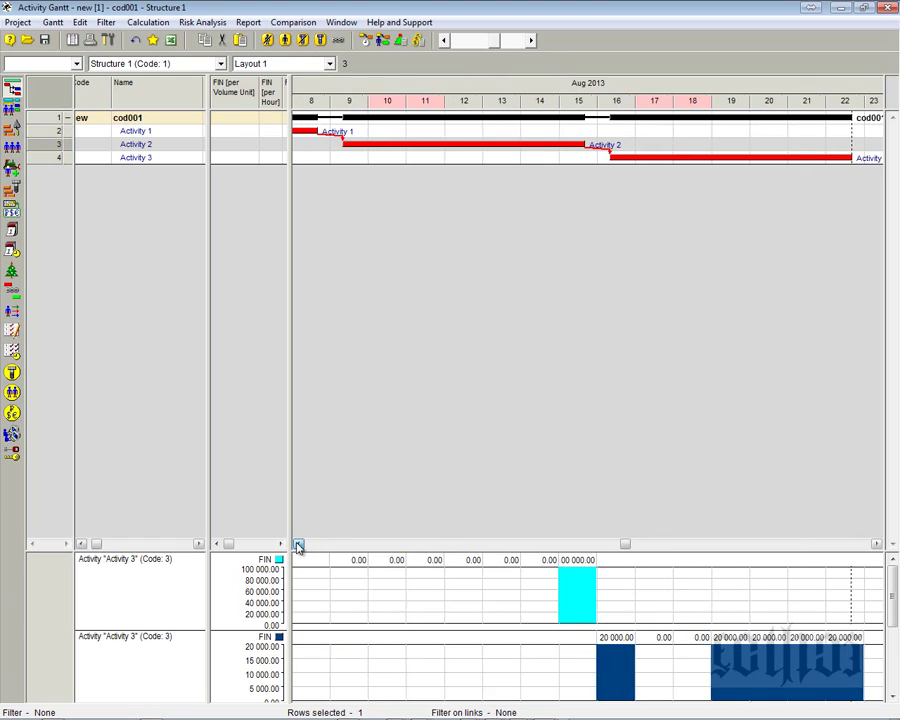
{"action": "left_click", "coordinate": [298, 546]}
{"action": "left_click", "coordinate": [298, 546]}
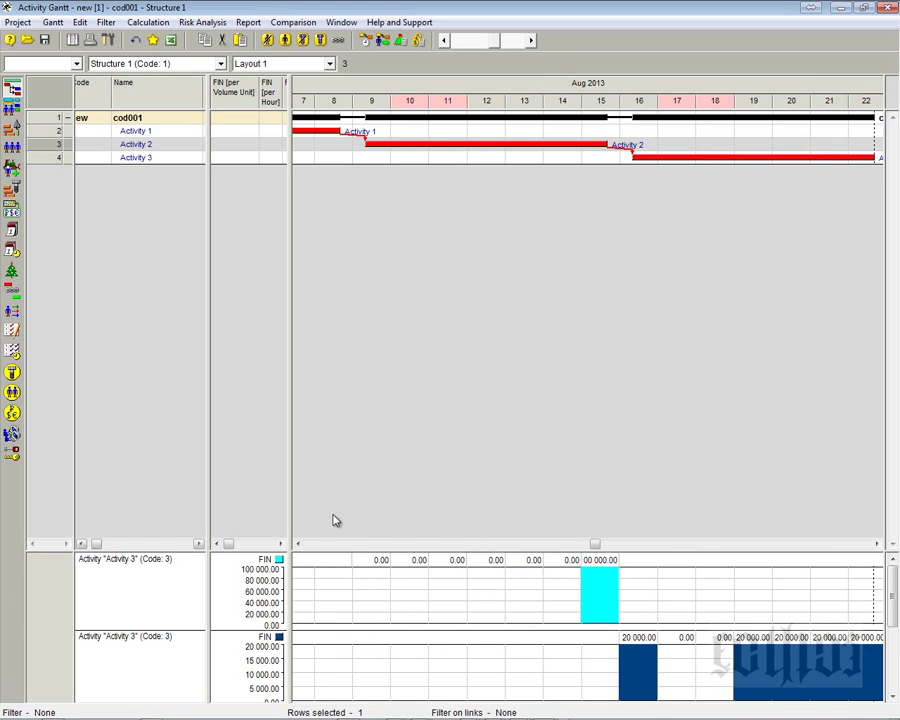
- Set the profile of Activity 2's FIN cost component to 100000 ; 0 and save the activity
{"action": "right_click", "coordinate": [50, 147]}
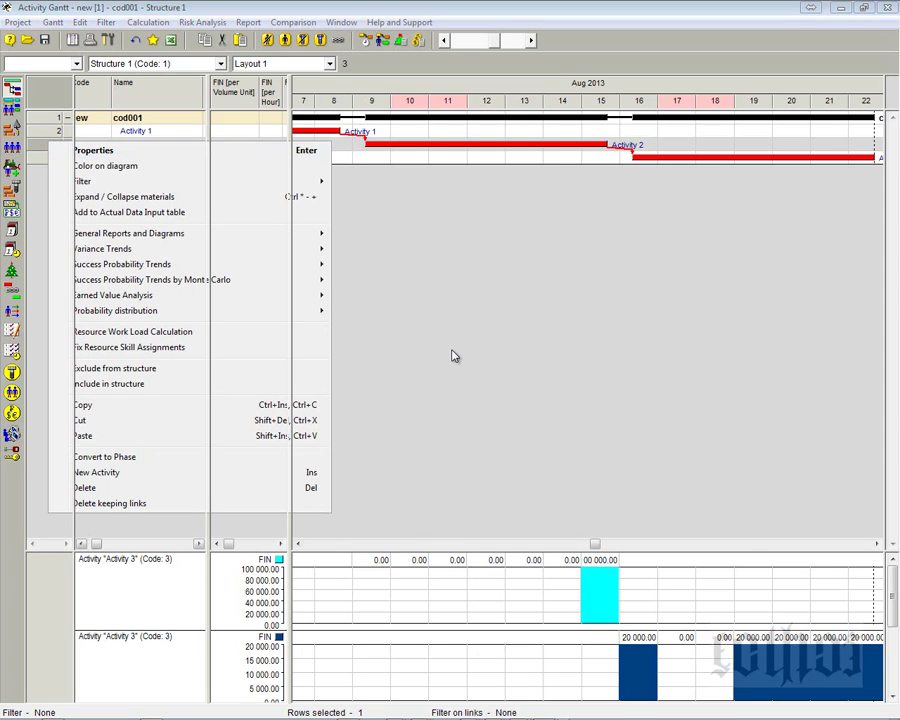
{"action": "key", "text": "Return"}
{"action": "left_click", "coordinate": [792, 231]}
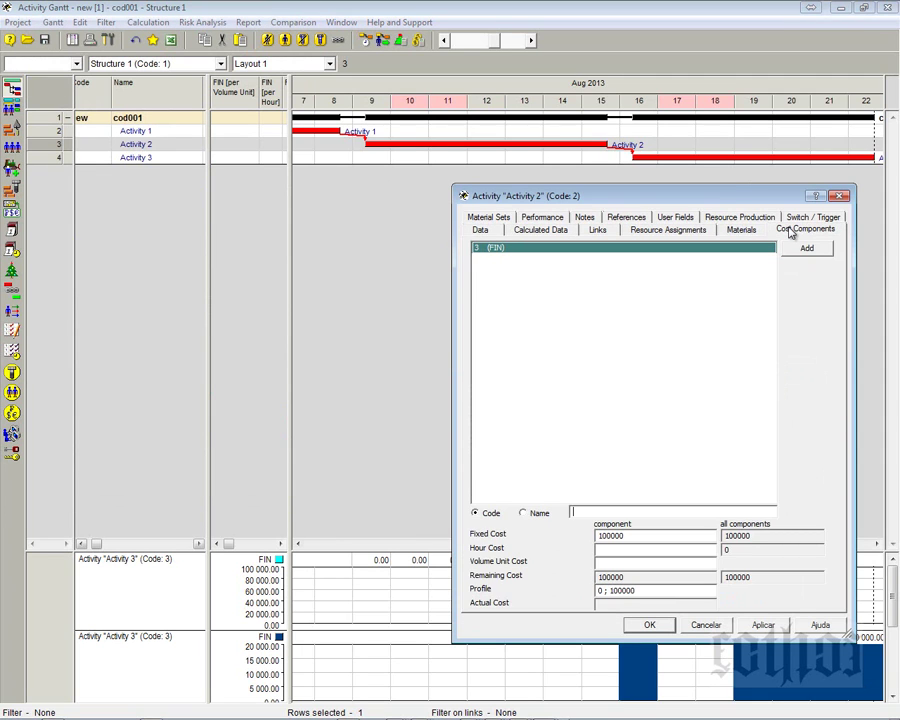
{"action": "left_click", "coordinate": [804, 247]}
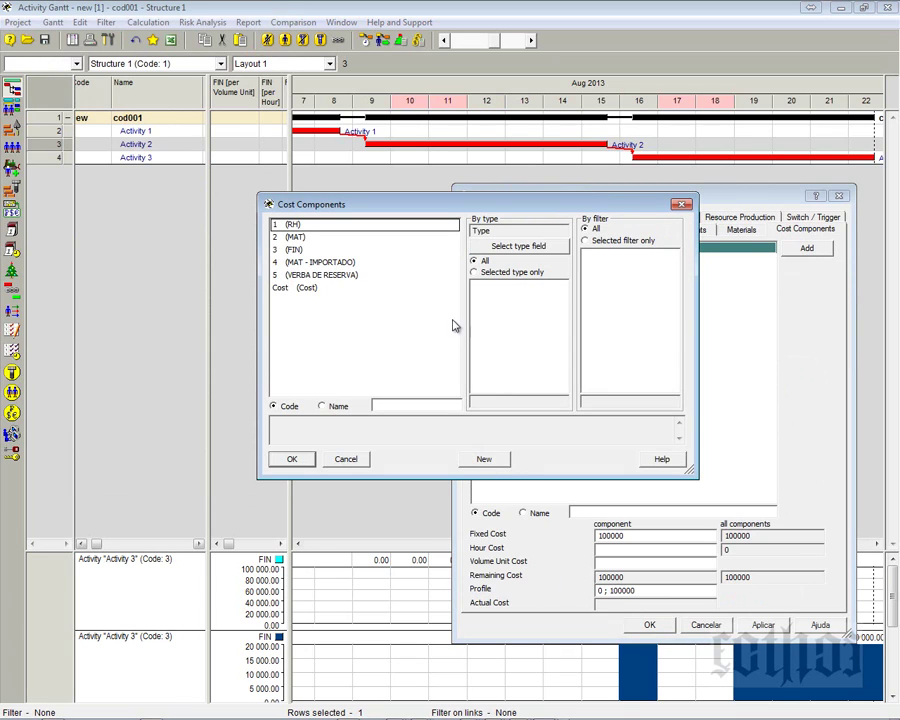
{"action": "left_click", "coordinate": [682, 204]}
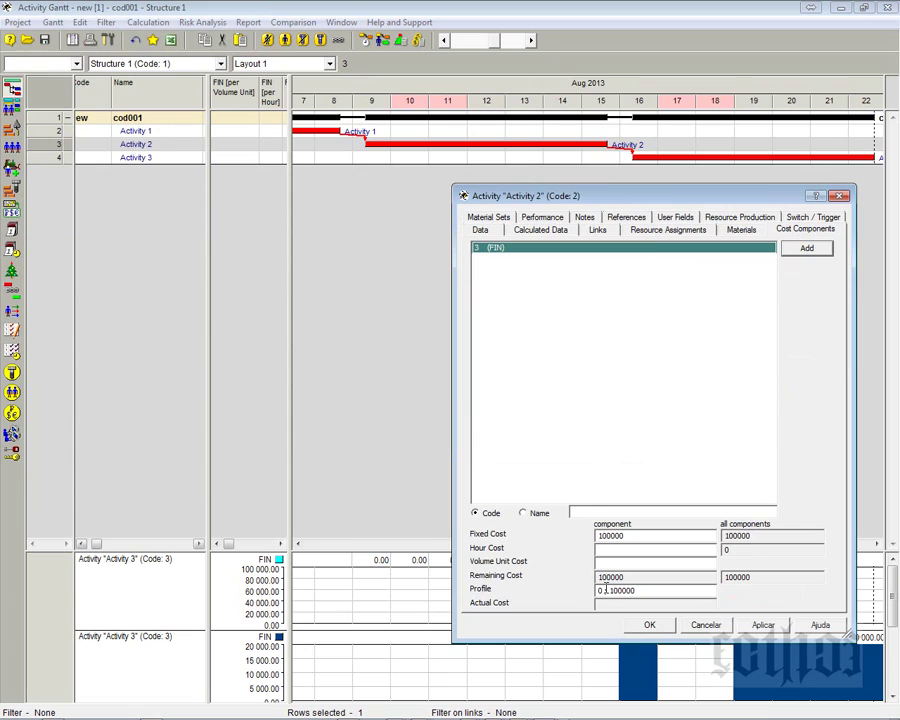
{"action": "left_click_drag", "start_coordinate": [607, 590], "coordinate": [594, 588]}
{"action": "key", "text": "BackSpace"}
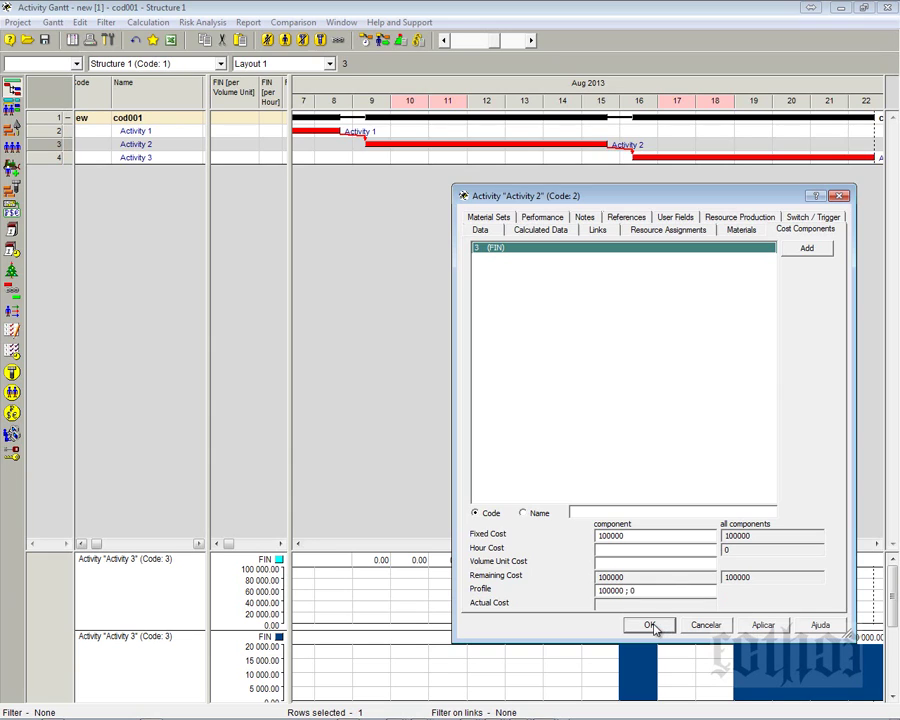
{"action": "left_click", "coordinate": [649, 624]}
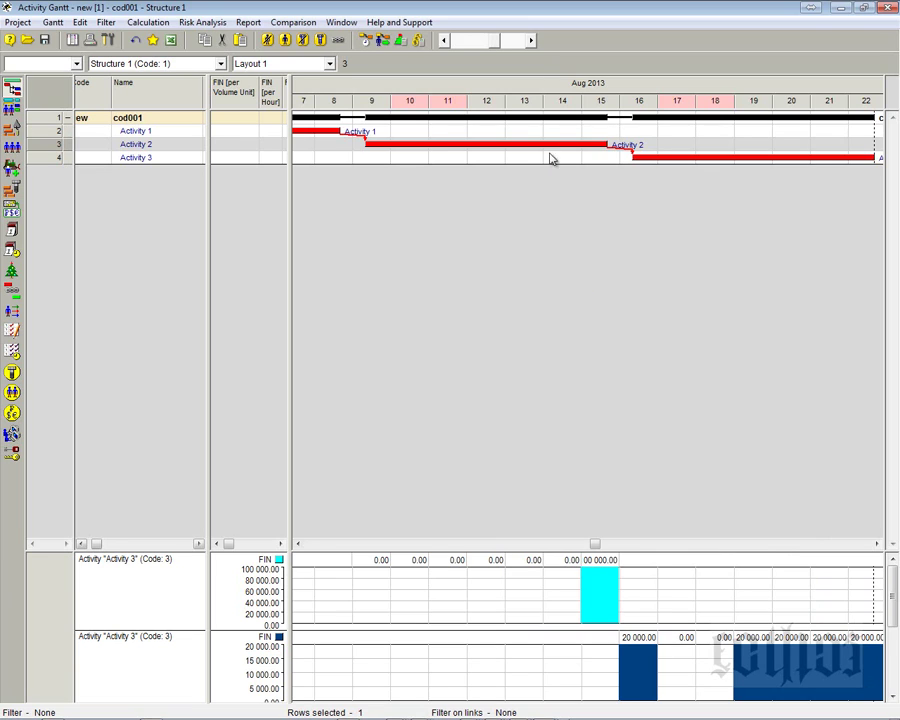
- Recalculate costs and materials to redistribute Activity 2's FIN cost according to the 100000 ; 0 profile
{"action": "left_click", "coordinate": [531, 41]}
{"action": "left_click", "coordinate": [531, 41]}
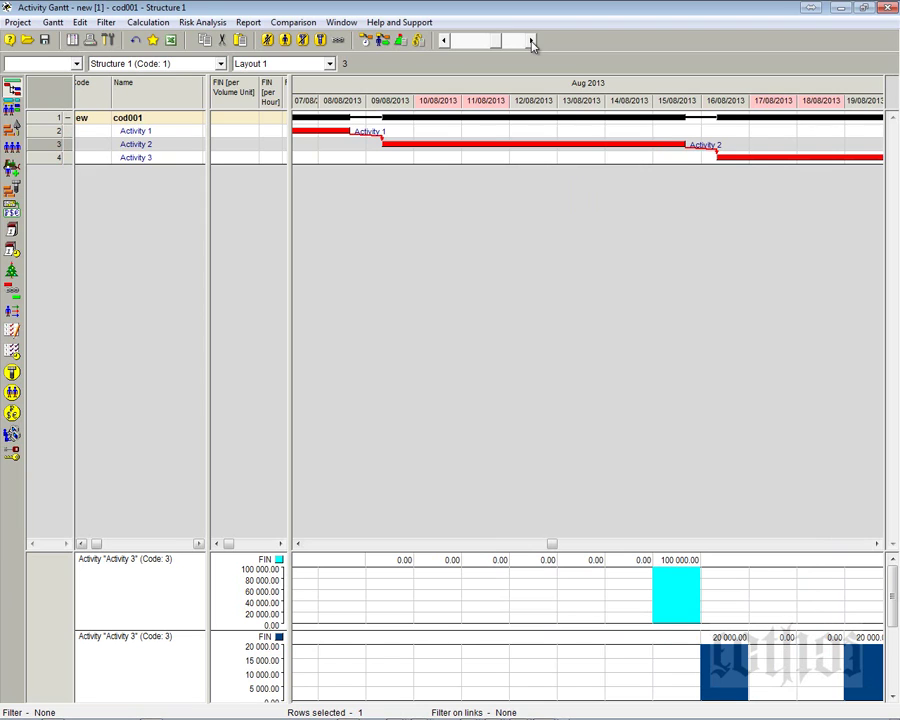
{"action": "left_click", "coordinate": [381, 40]}
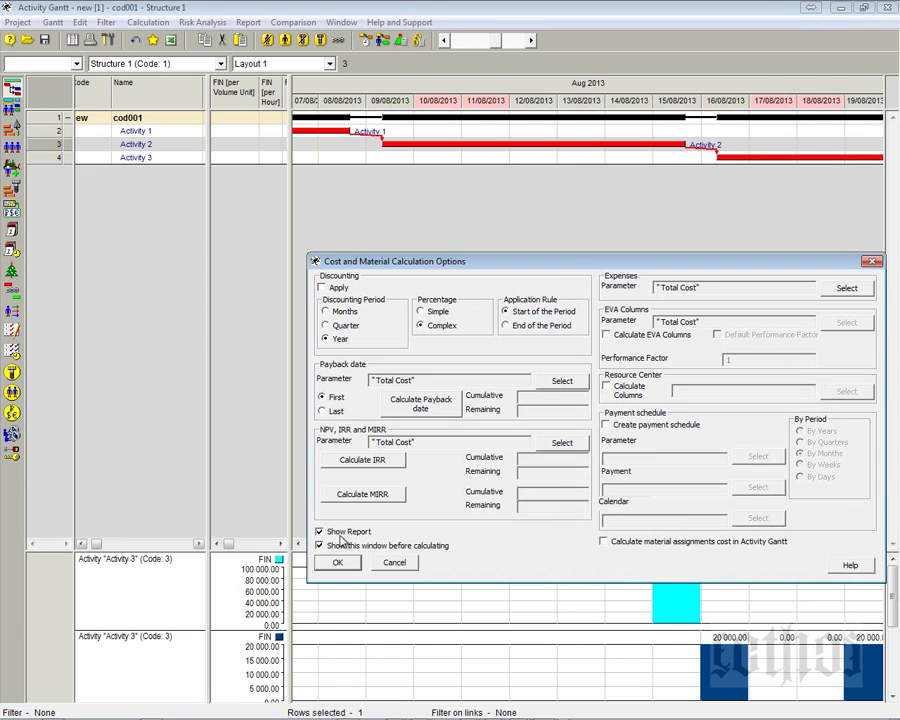
{"action": "left_click", "coordinate": [337, 562]}
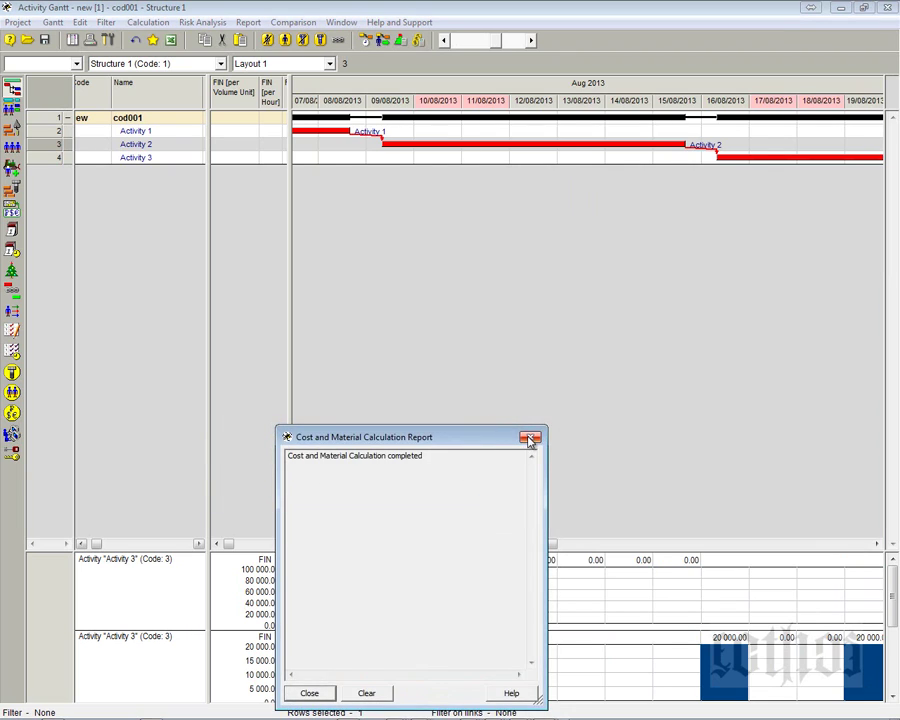
{"action": "left_click", "coordinate": [530, 438]}
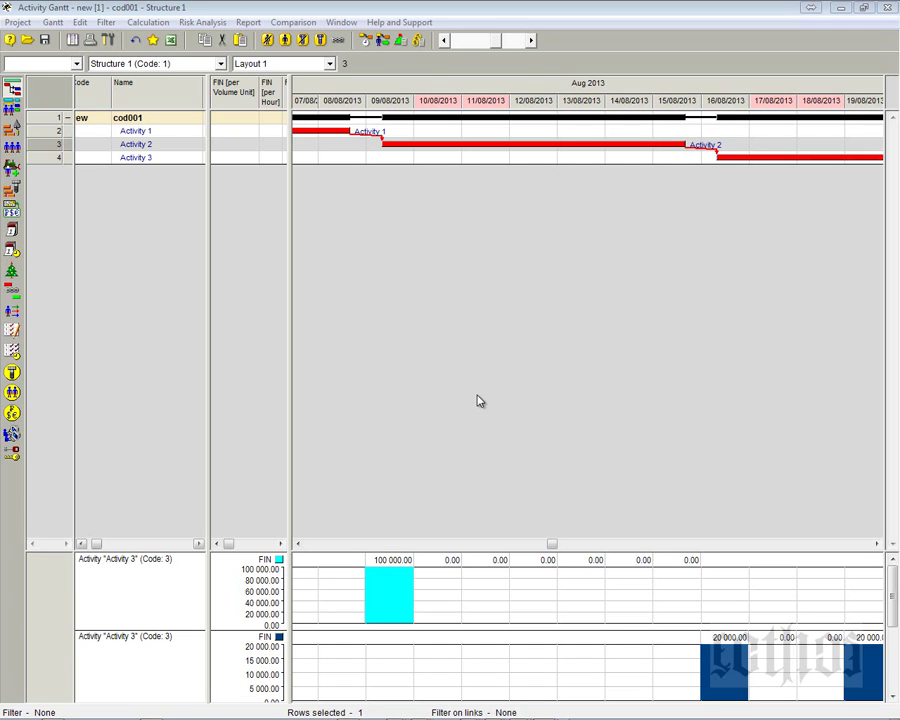
- Set the profile of Activity 2's FIN cost component to 50000 ; 50000 and apply it
{"action": "right_click", "coordinate": [49, 142]}
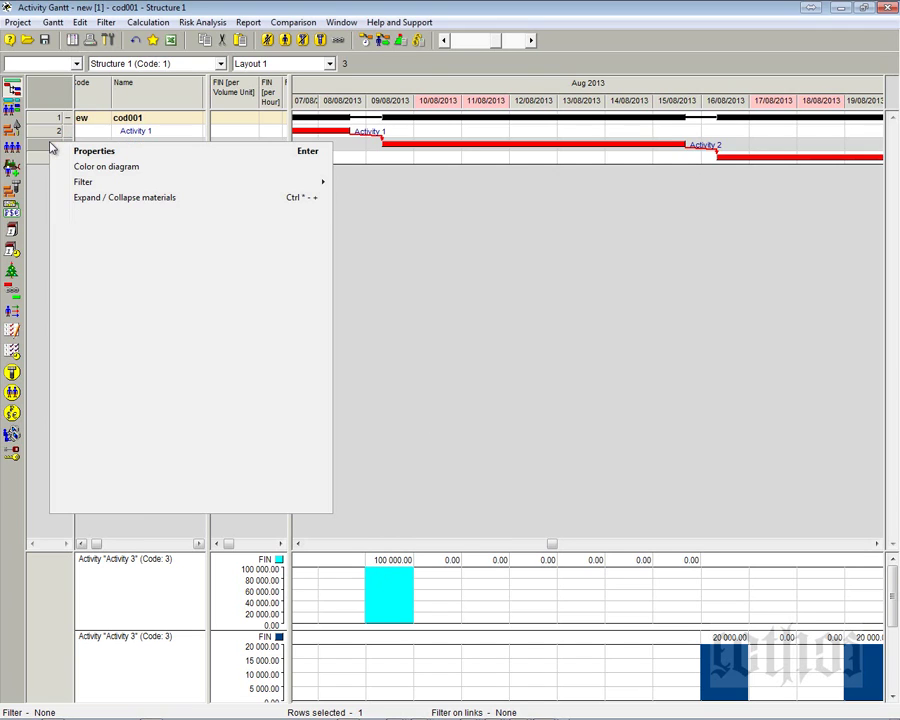
{"action": "key", "text": "Return"}
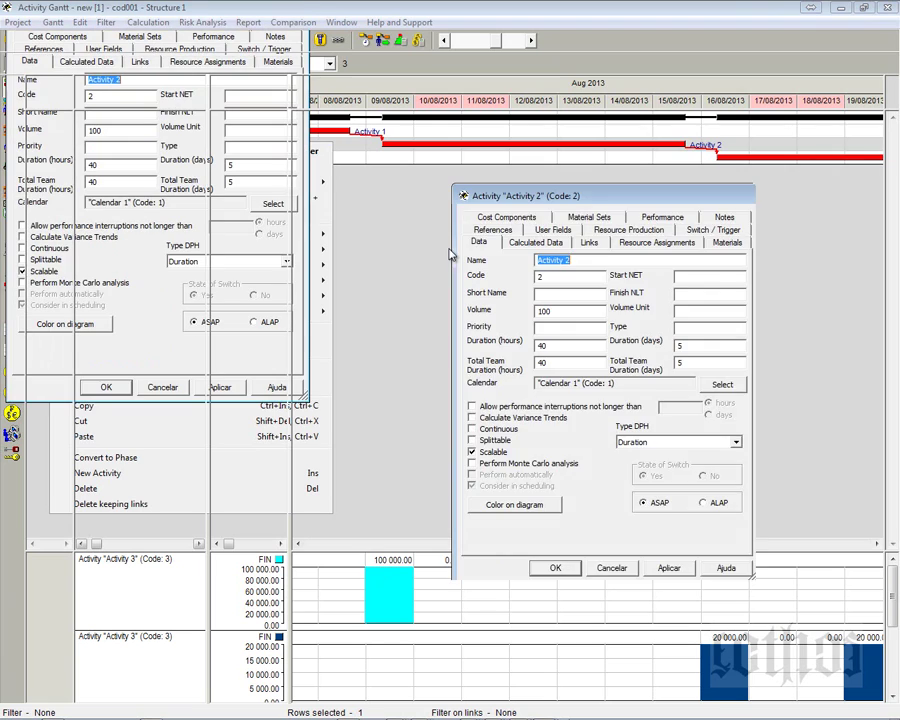
{"action": "left_click", "coordinate": [779, 230]}
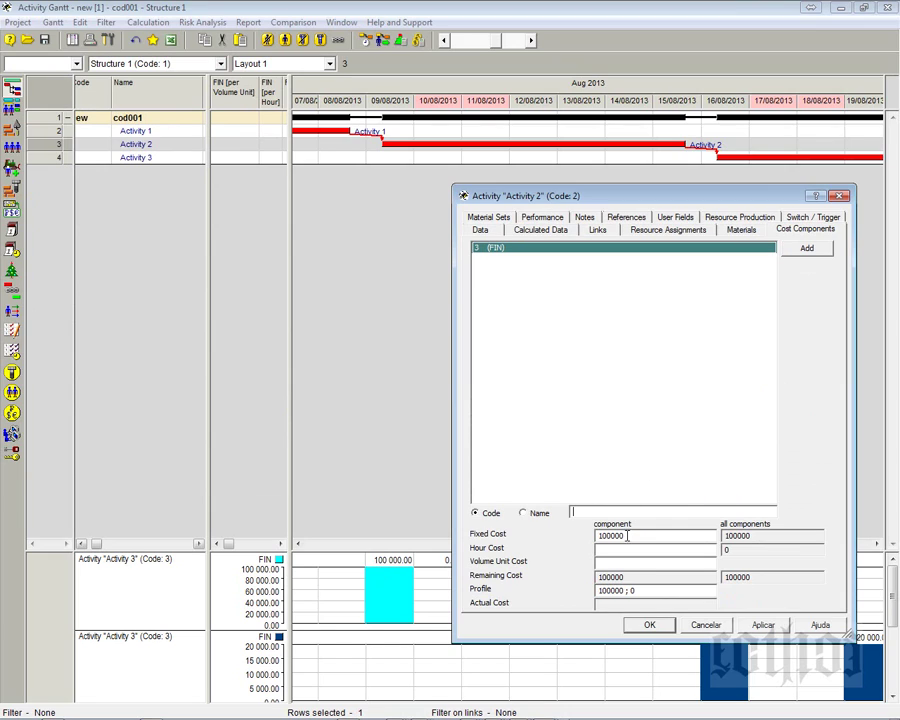
{"action": "left_click_drag", "start_coordinate": [643, 591], "coordinate": [480, 596]}
{"action": "type", "text": "5"}
{"action": "left_click", "coordinate": [758, 623]}
{"action": "left_click", "coordinate": [655, 628]}
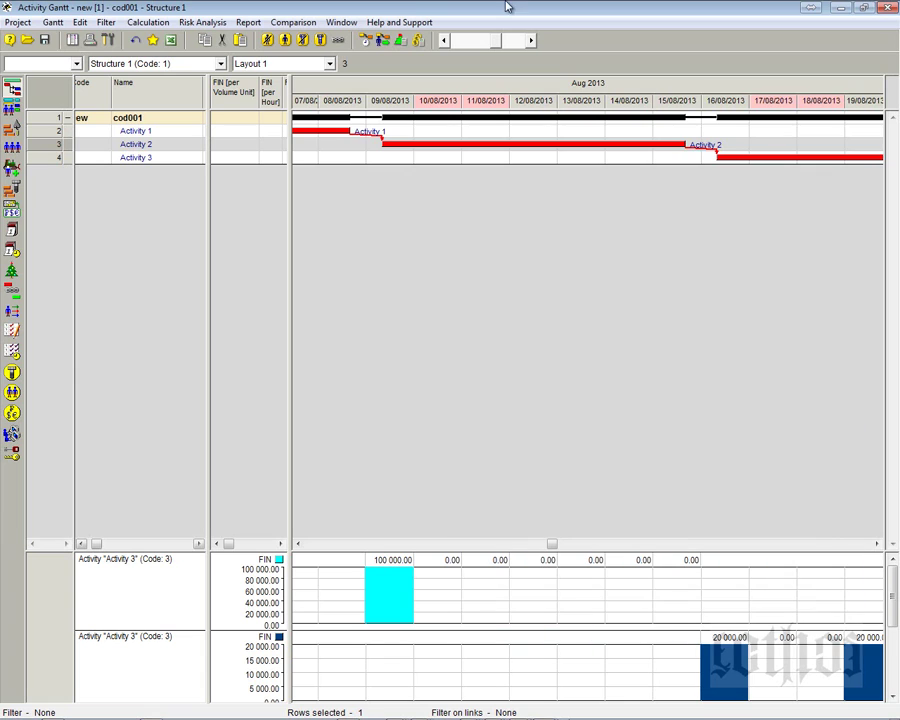
- Run the cost and material calculation to update the FIN diagram for the 50000 ; 50000 profile
{"action": "left_click", "coordinate": [414, 44]}
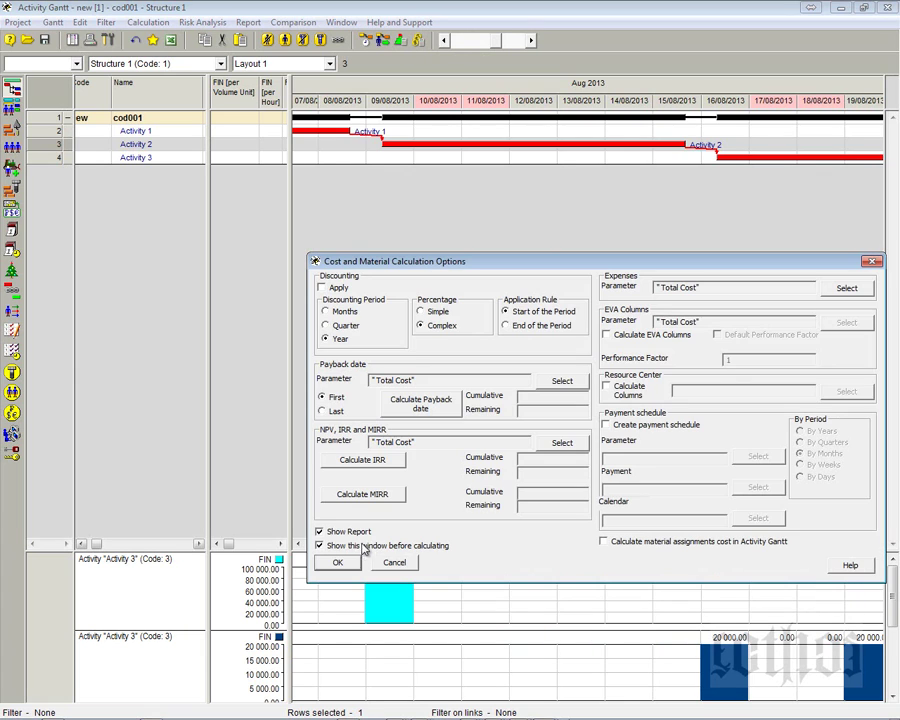
{"action": "left_click", "coordinate": [340, 563]}
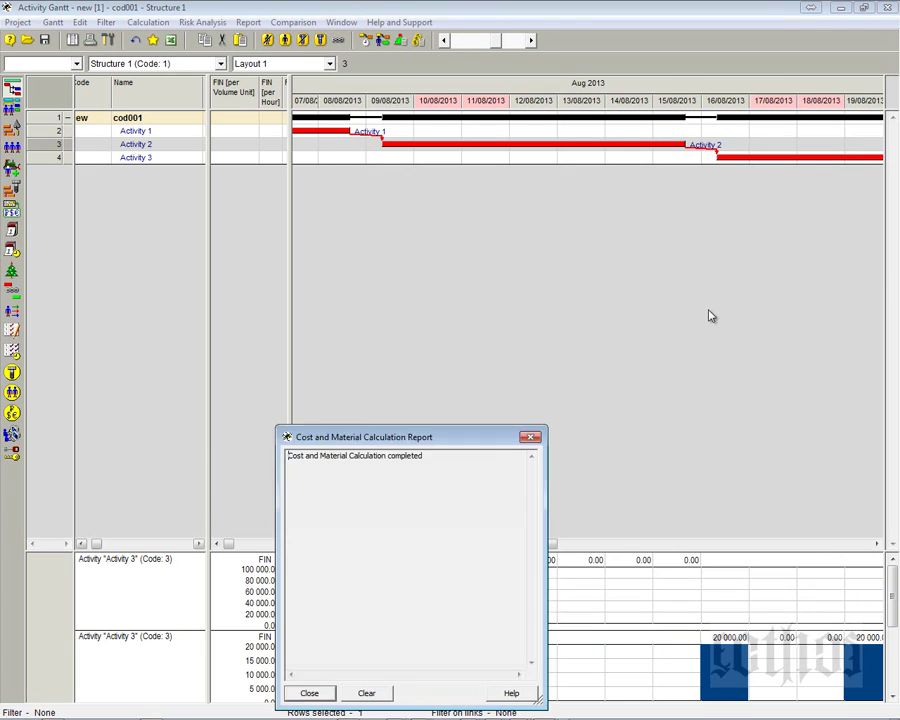
{"action": "left_click", "coordinate": [531, 437]}
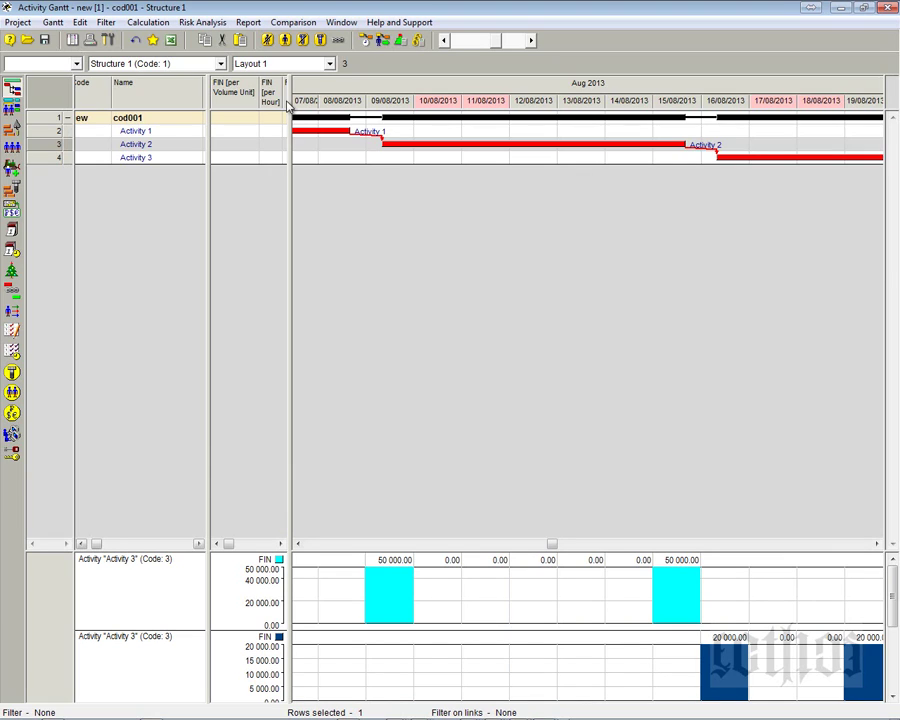
- Change the profile of Activity 2's FIN cost component to 20000 ; 20000 and save the activity
{"action": "right_click", "coordinate": [60, 144]}
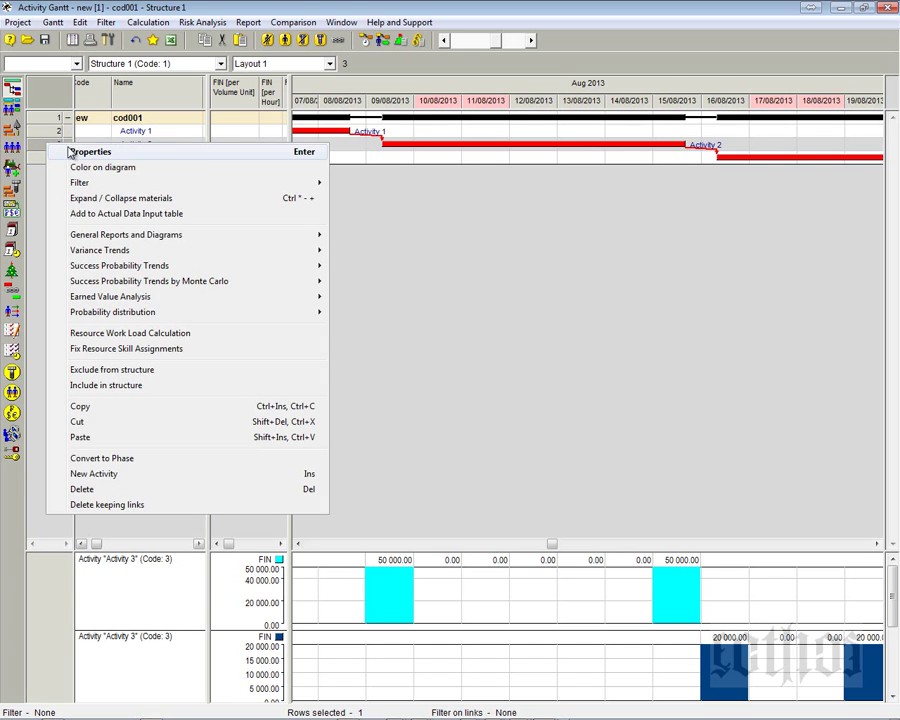
{"action": "left_click", "coordinate": [72, 149]}
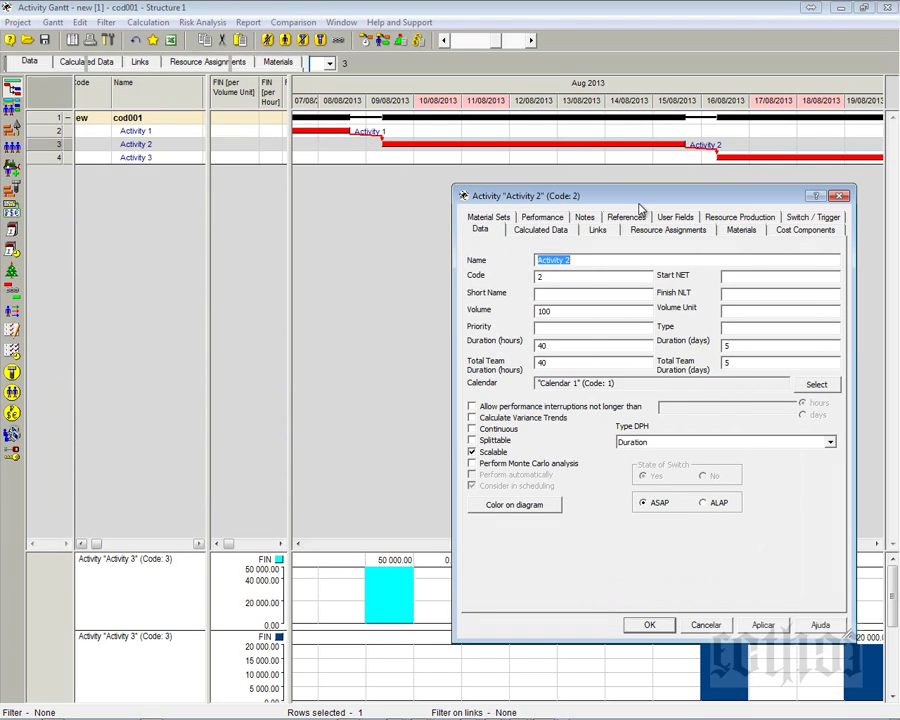
{"action": "left_click", "coordinate": [791, 234]}
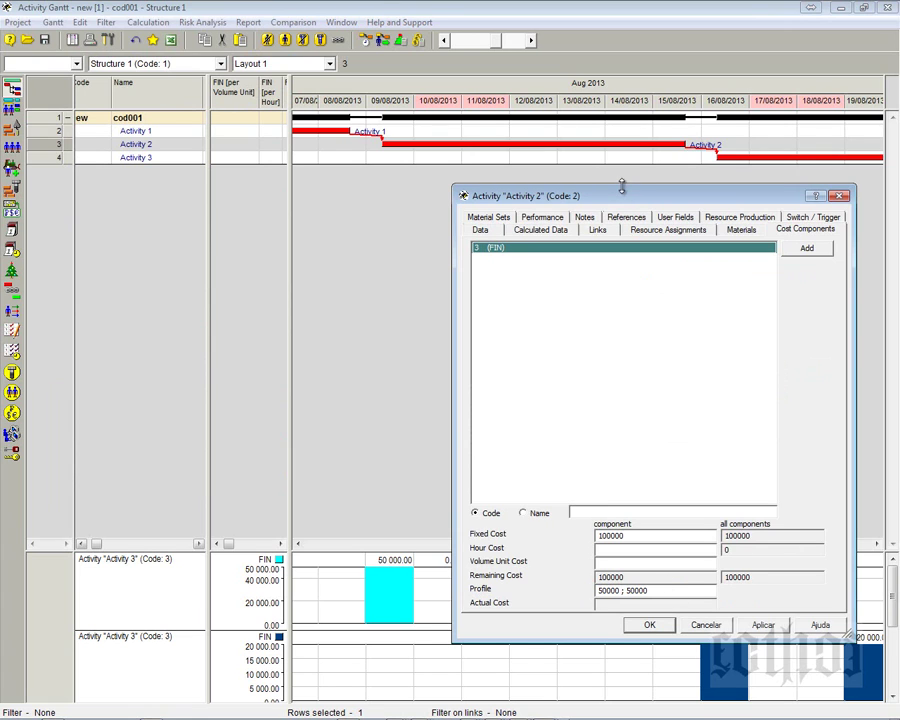
{"action": "left_click_drag", "start_coordinate": [621, 186], "coordinate": [591, 98]}
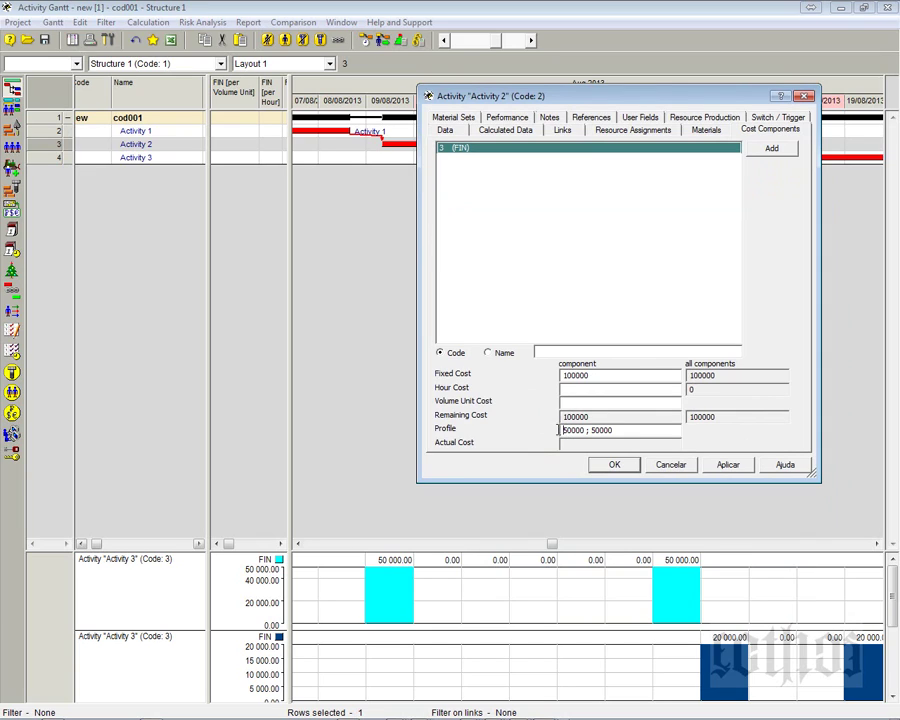
{"action": "left_click_drag", "start_coordinate": [561, 430], "coordinate": [568, 430]}
{"action": "key", "text": "Delete"}
{"action": "type", "text": "2"}
{"action": "left_click", "coordinate": [629, 470]}
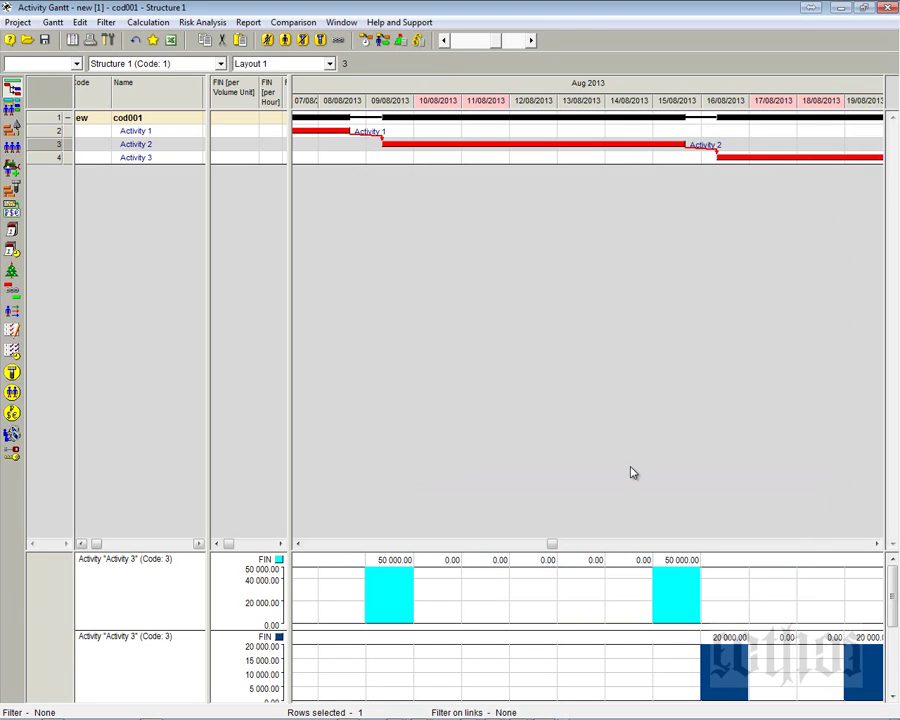
- Recalculate costs and materials, and compare the daily FIN distribution of Activity 2 and Activity 3 in the diagrams
{"action": "left_click", "coordinate": [418, 40]}
{"action": "left_click", "coordinate": [339, 559]}
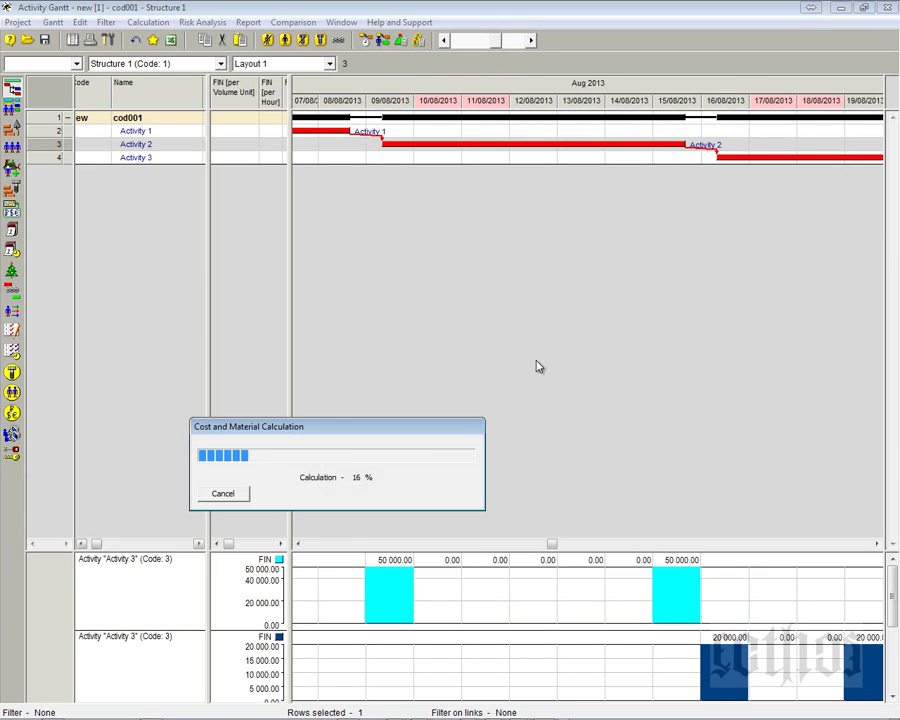
{"action": "left_click", "coordinate": [524, 433]}
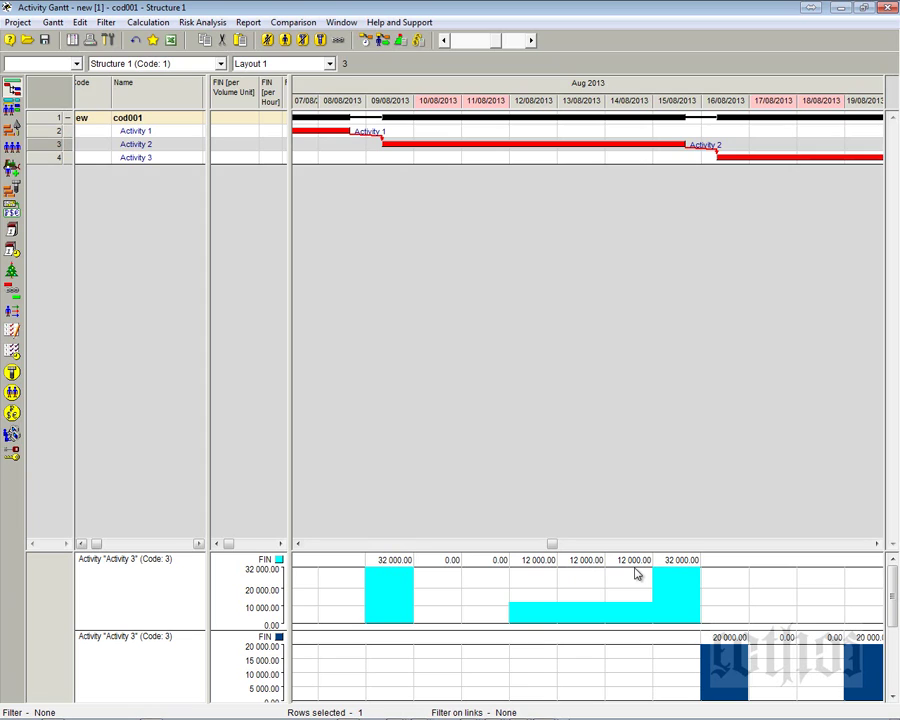
{"action": "left_click", "coordinate": [445, 46]}
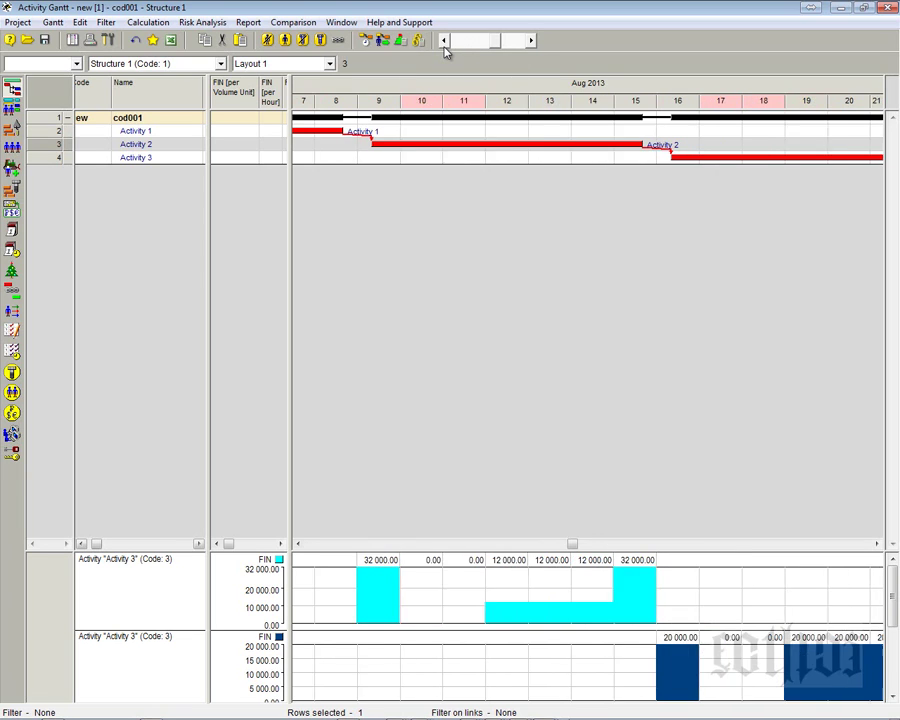
{"action": "left_click", "coordinate": [445, 47]}
{"action": "left_click", "coordinate": [445, 47]}
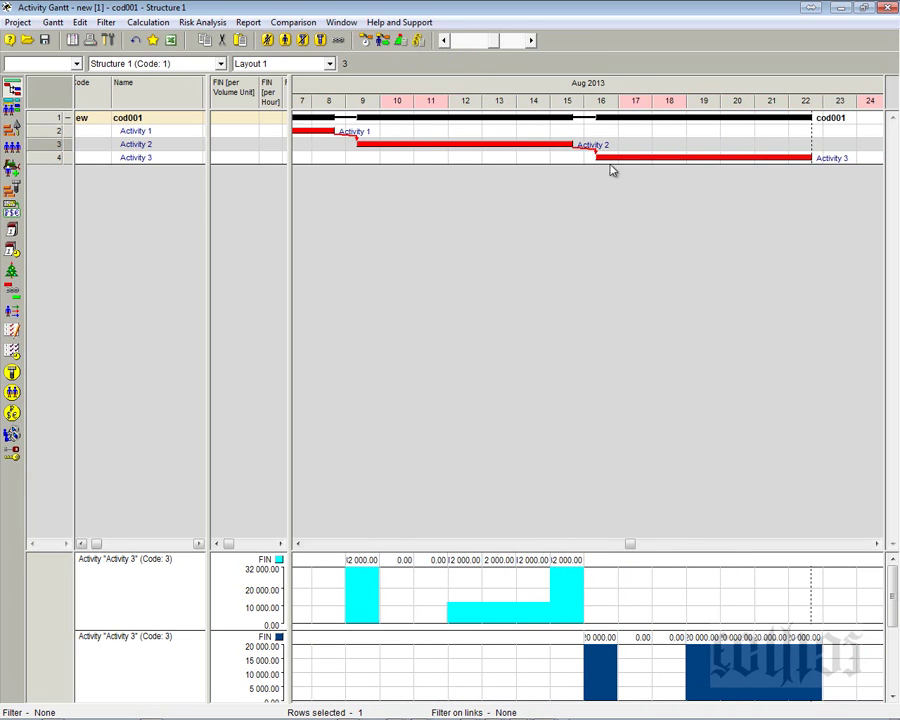
{"action": "left_click", "coordinate": [531, 40]}
{"action": "left_click", "coordinate": [531, 40]}
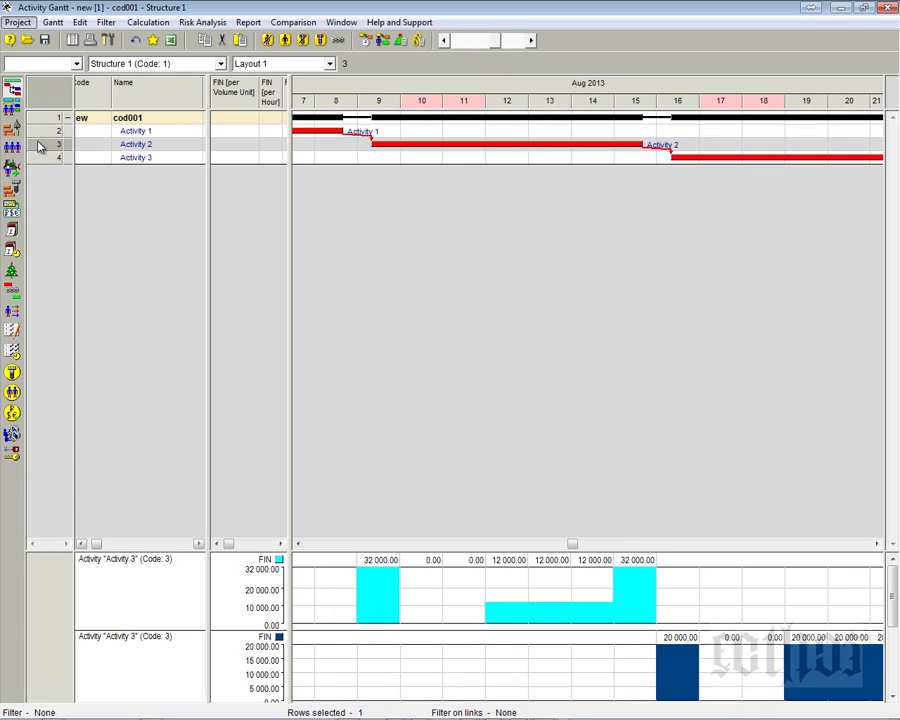
- Open the properties of the FIN cost component in the project's cost components table and check its unit cost
{"action": "left_click", "coordinate": [12, 212]}
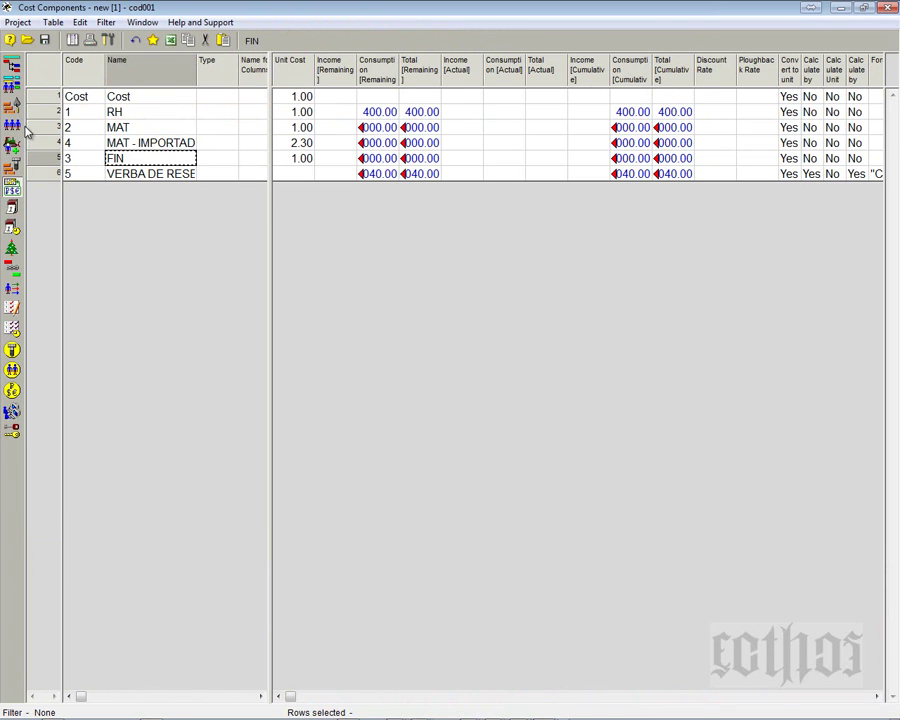
{"action": "left_click", "coordinate": [37, 160]}
{"action": "double_click", "coordinate": [37, 160]}
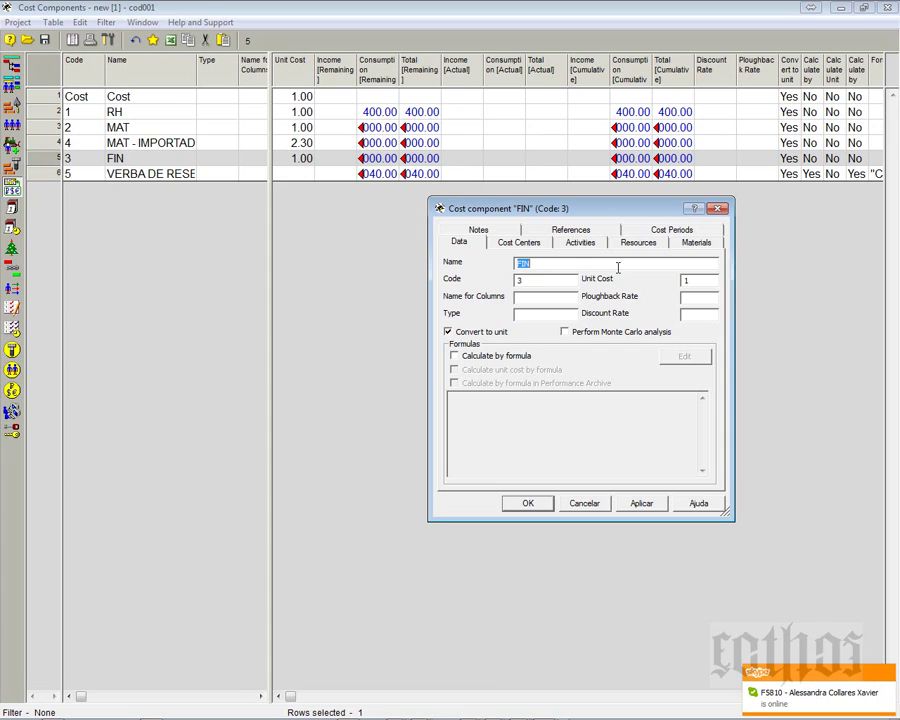
{"action": "left_click", "coordinate": [705, 278]}
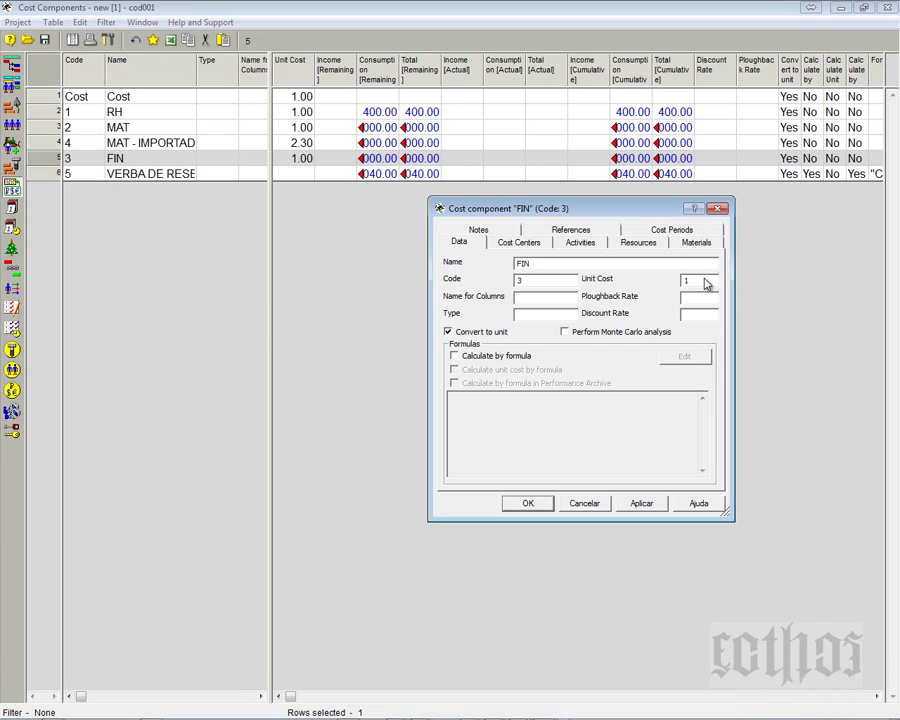
{"action": "double_click", "coordinate": [685, 283]}
- Add a cost period to the FIN component starting 05/08/2013 with a unit cost of 0.98
{"action": "left_click", "coordinate": [668, 234]}
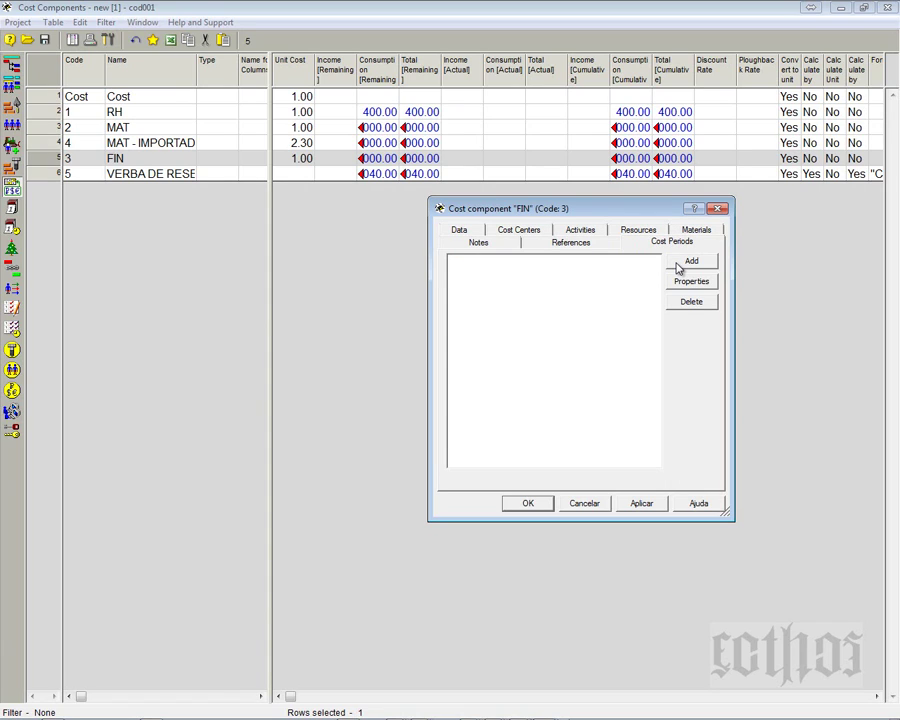
{"action": "left_click", "coordinate": [679, 262]}
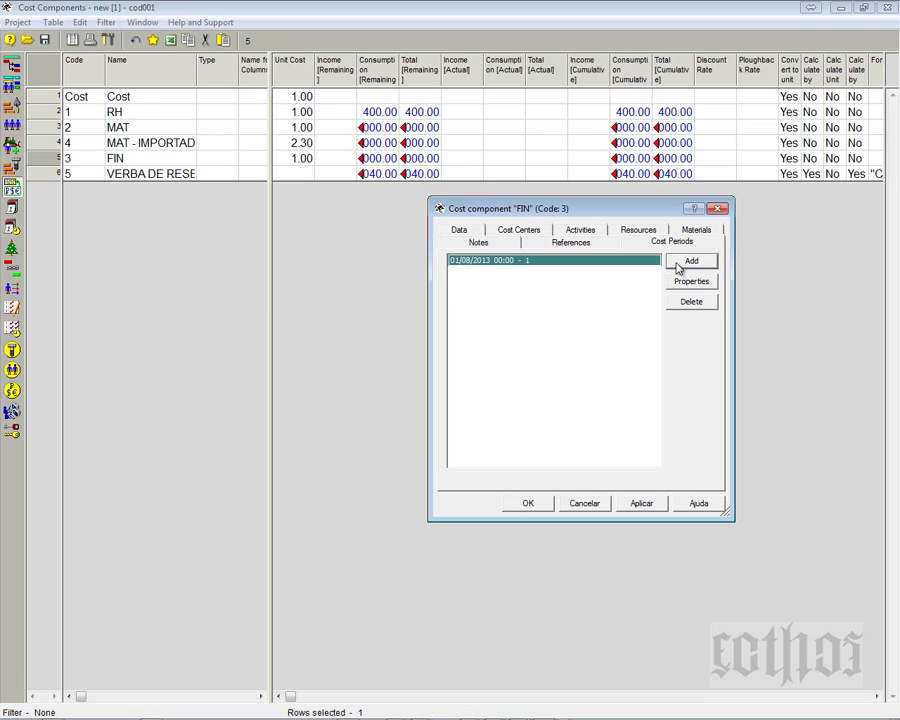
{"action": "double_click", "coordinate": [593, 261]}
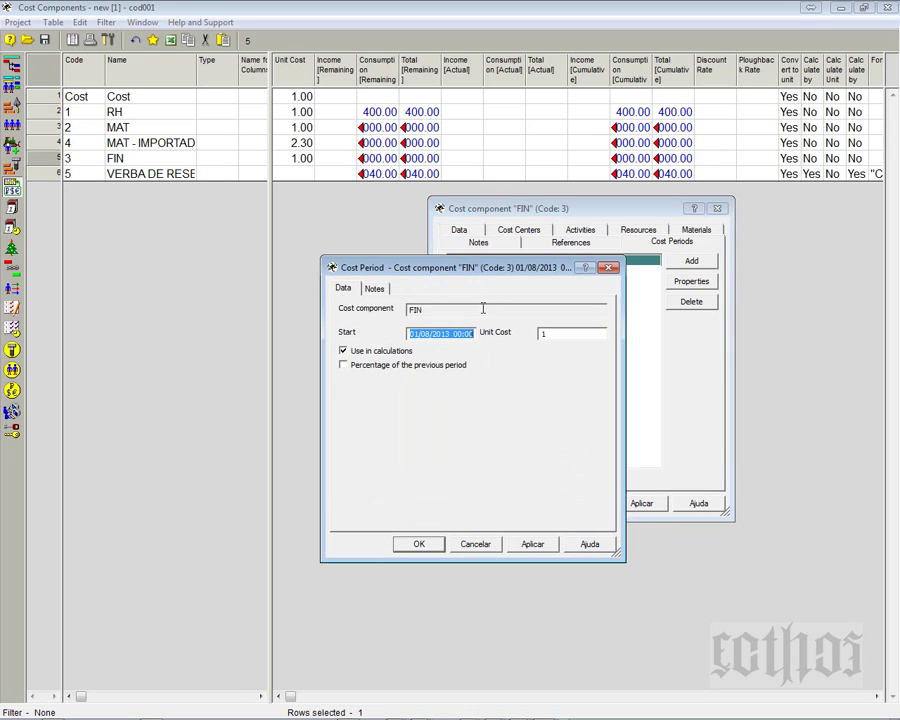
{"action": "left_click", "coordinate": [412, 334]}
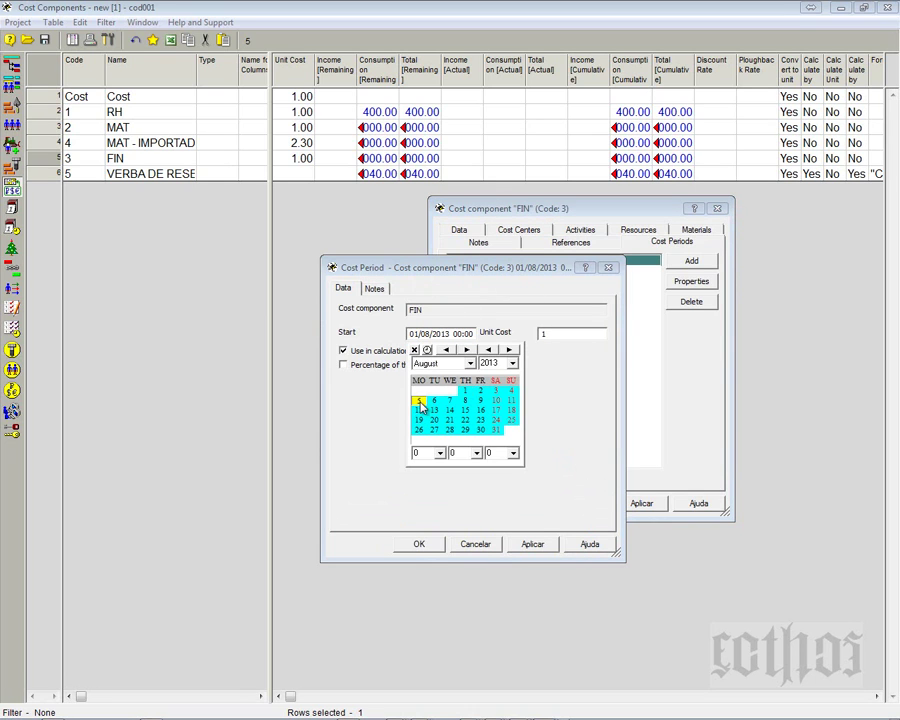
{"action": "left_click", "coordinate": [419, 402]}
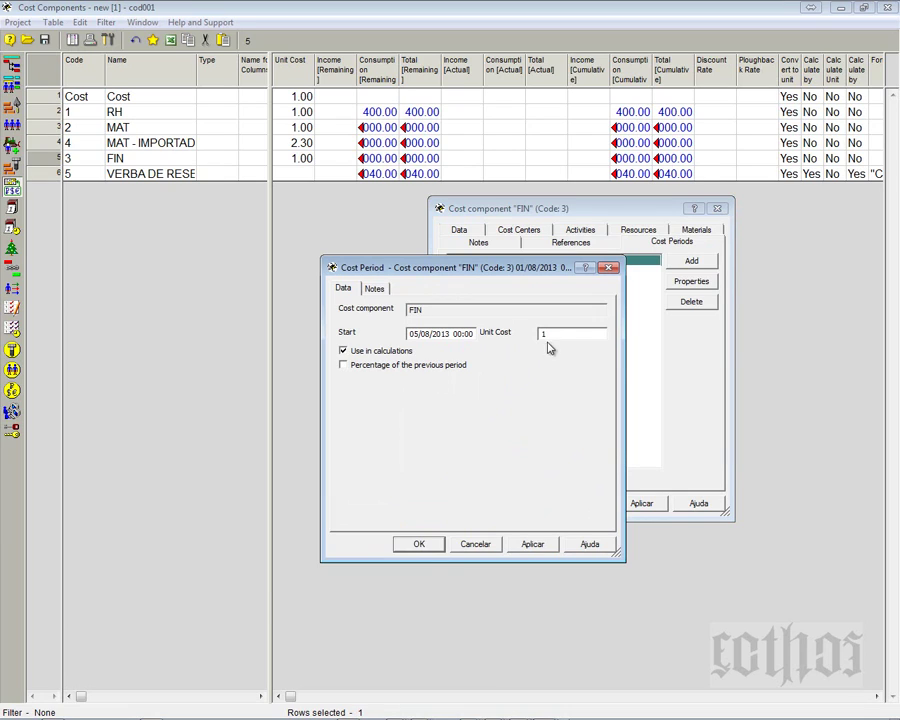
{"action": "left_click_drag", "start_coordinate": [546, 334], "coordinate": [516, 333]}
{"action": "type", "text": "0.98"}
{"action": "left_click", "coordinate": [423, 545]}
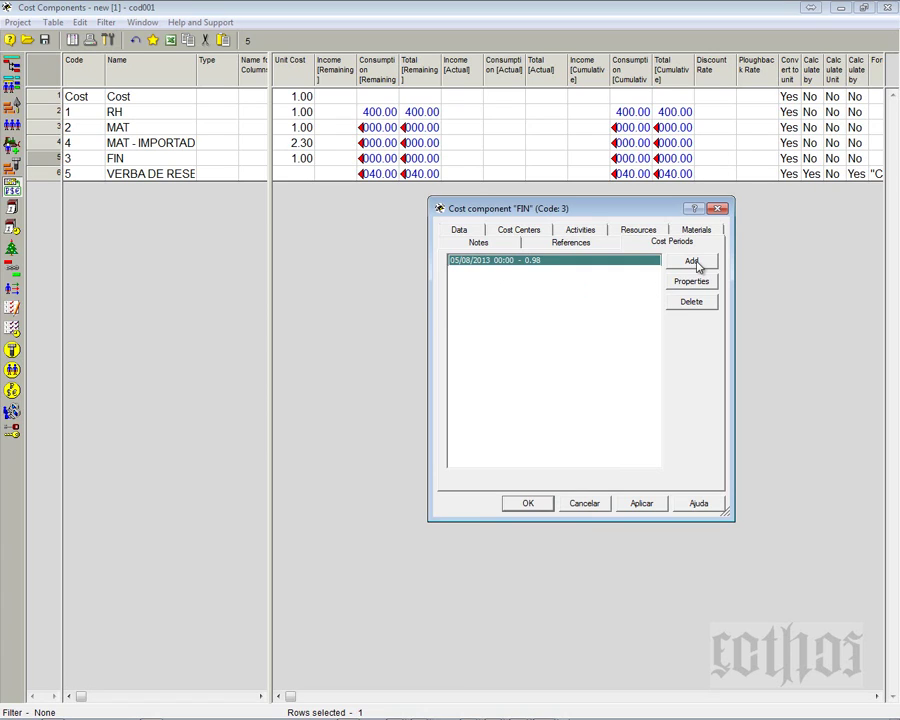
- Try a unit cost of 1.02 in the FIN cost period, then close its properties without saving
{"action": "left_click", "coordinate": [697, 281]}
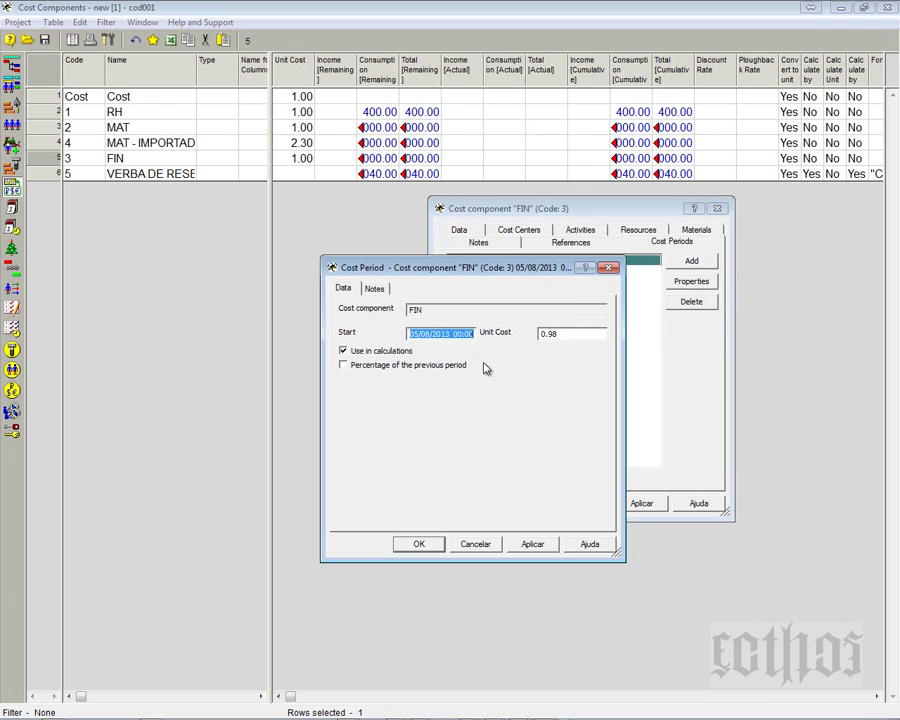
{"action": "left_click", "coordinate": [556, 334]}
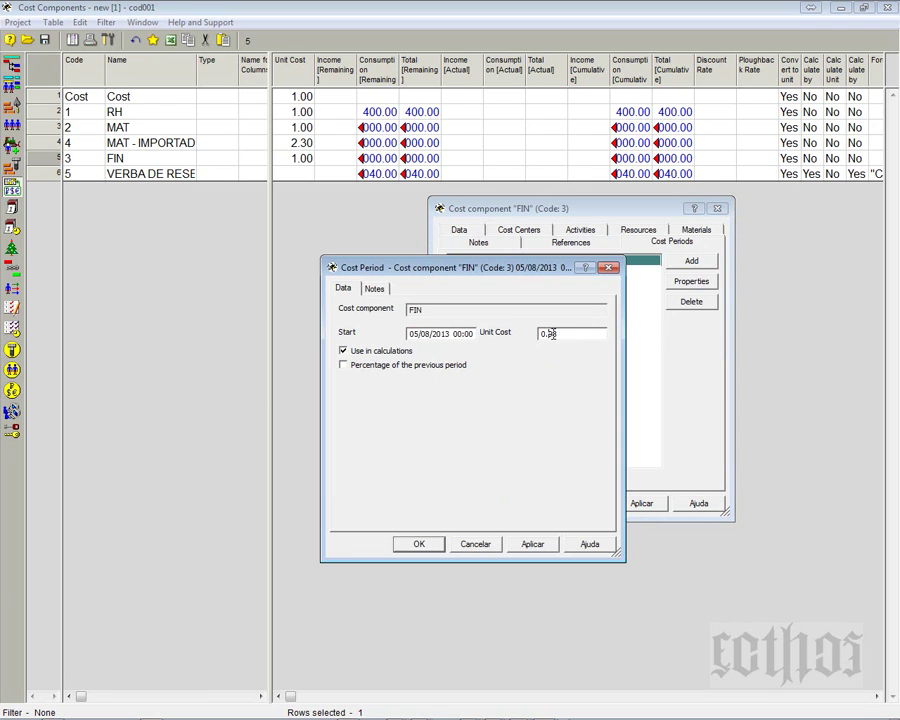
{"action": "left_click_drag", "start_coordinate": [558, 334], "coordinate": [503, 337]}
{"action": "type", "text": "1.1"}
{"action": "key", "text": "BackSpace"}
{"action": "type", "text": "02"}
{"action": "left_click", "coordinate": [611, 269]}
- Delete the 05/08/2013 cost period from the FIN component and close the component's properties
{"action": "left_click", "coordinate": [686, 303]}
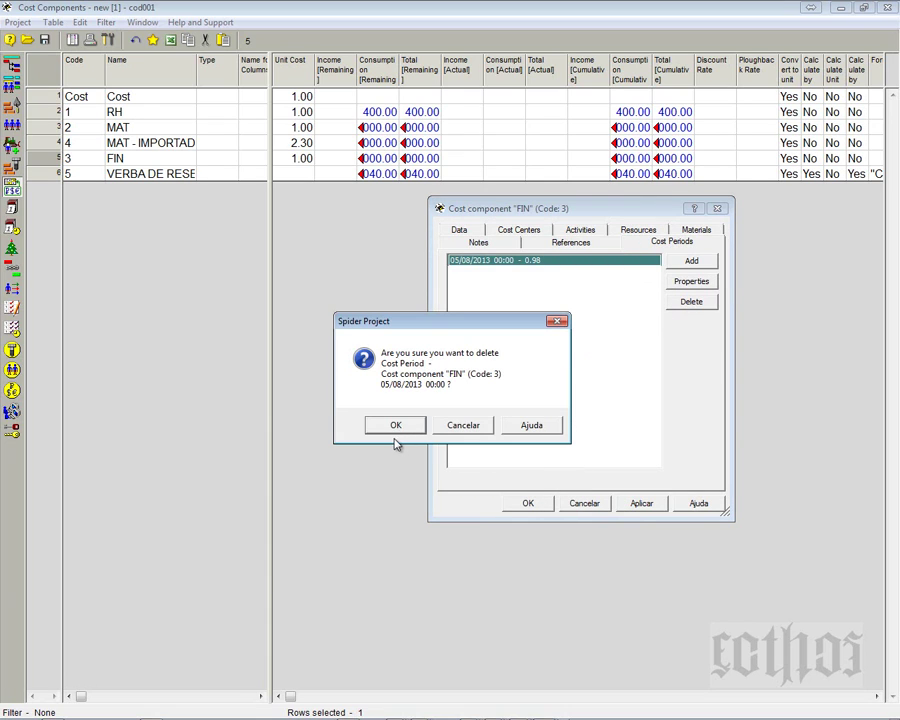
{"action": "left_click", "coordinate": [395, 428]}
{"action": "left_click", "coordinate": [144, 163]}
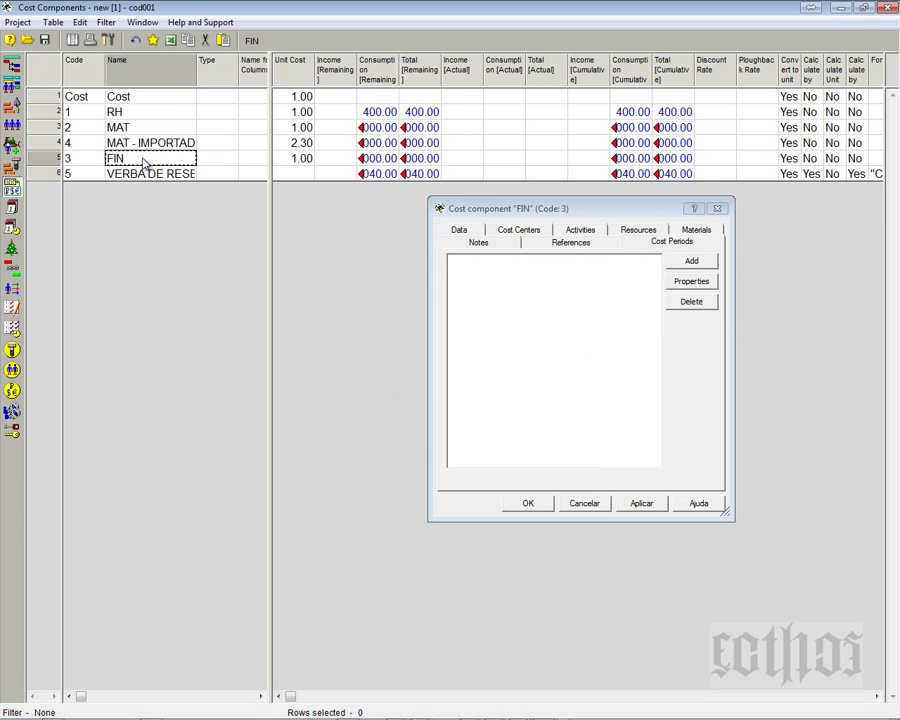
{"action": "left_click", "coordinate": [717, 208]}
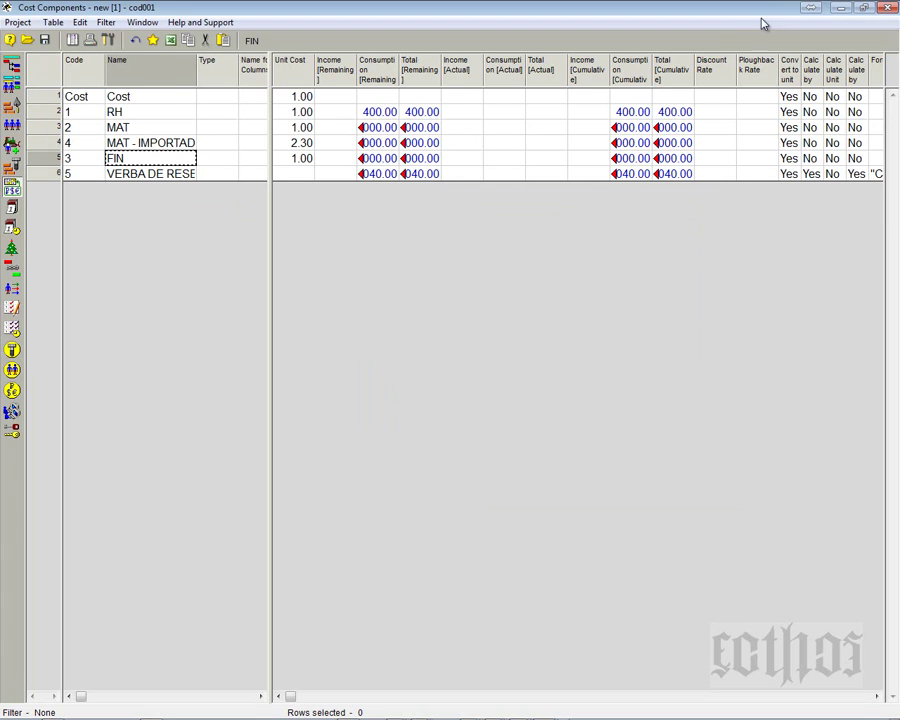
- Close the Cost Components table, open the areia material's properties in the apoio.001 project, and check its cost components
{"action": "left_click", "coordinate": [892, 7]}
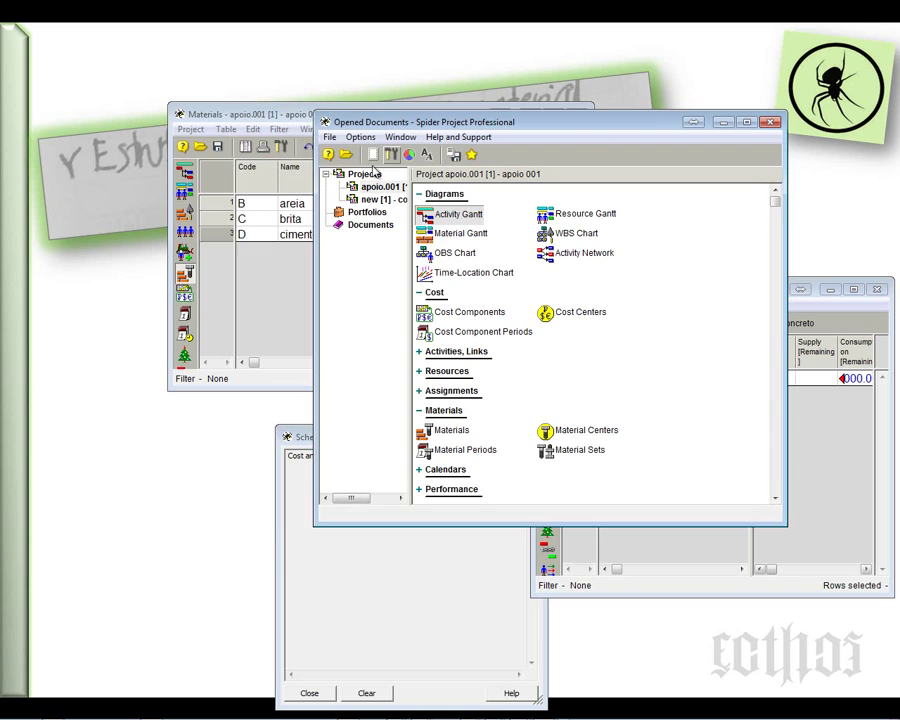
{"action": "left_click", "coordinate": [220, 205]}
{"action": "left_click", "coordinate": [218, 203]}
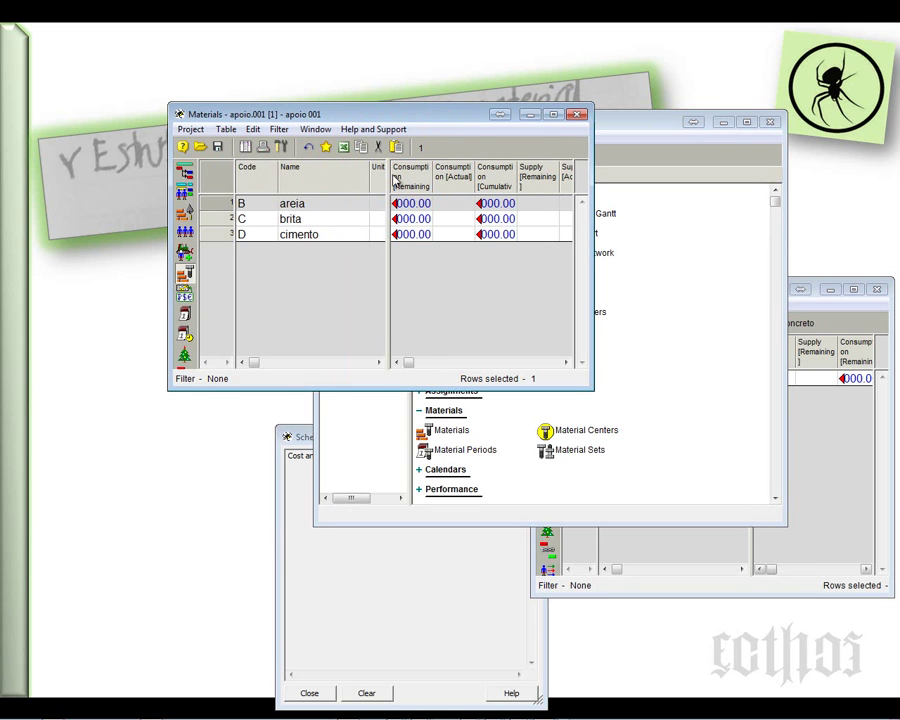
{"action": "left_click", "coordinate": [555, 116]}
{"action": "double_click", "coordinate": [30, 97]}
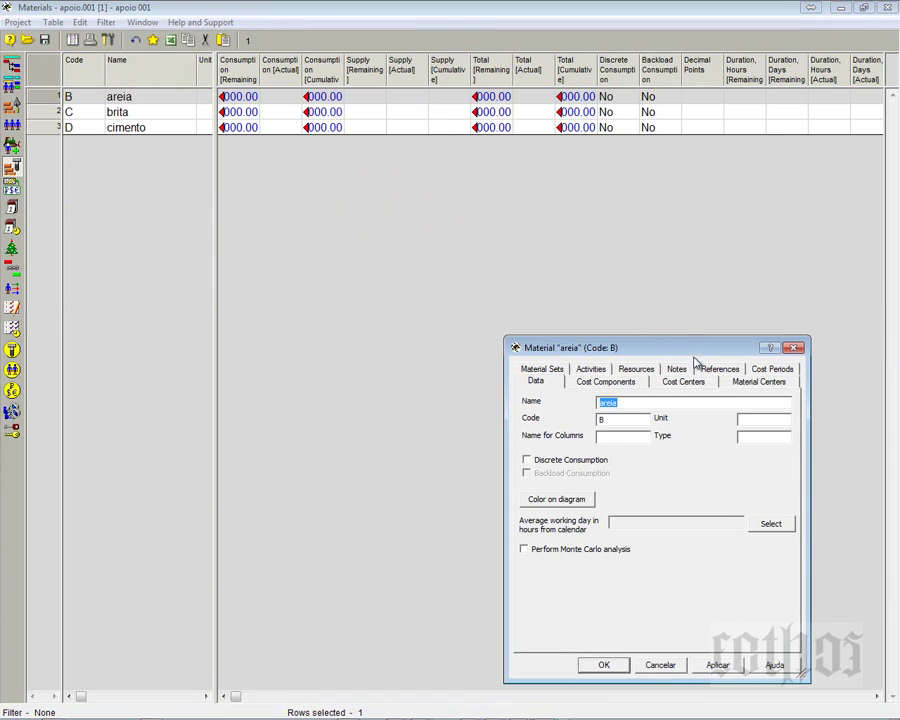
{"action": "left_click_drag", "start_coordinate": [688, 348], "coordinate": [615, 240]}
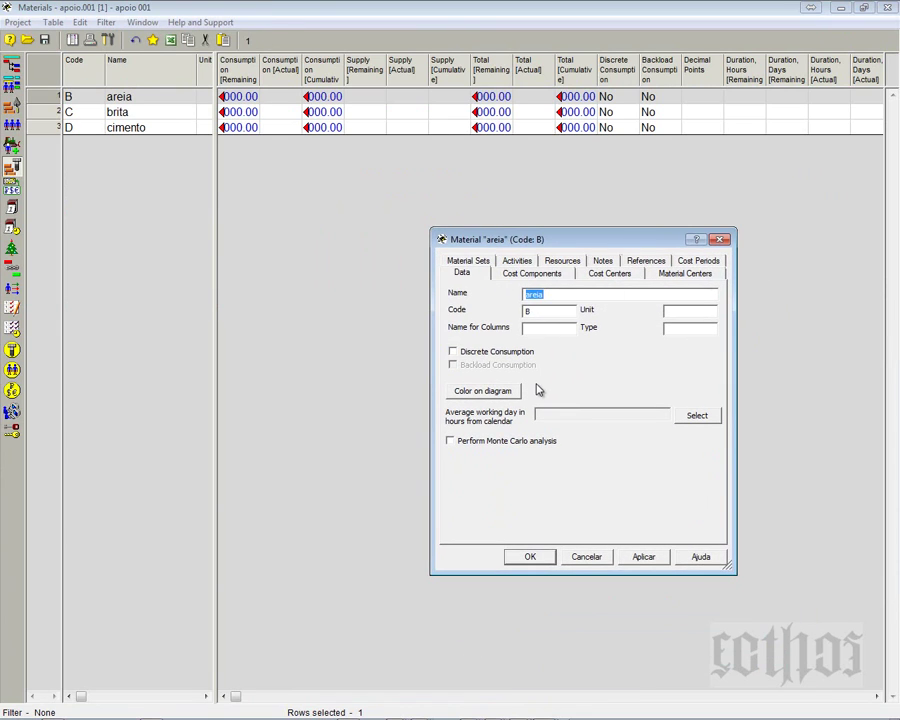
{"action": "left_click", "coordinate": [551, 294]}
{"action": "left_click", "coordinate": [553, 274]}
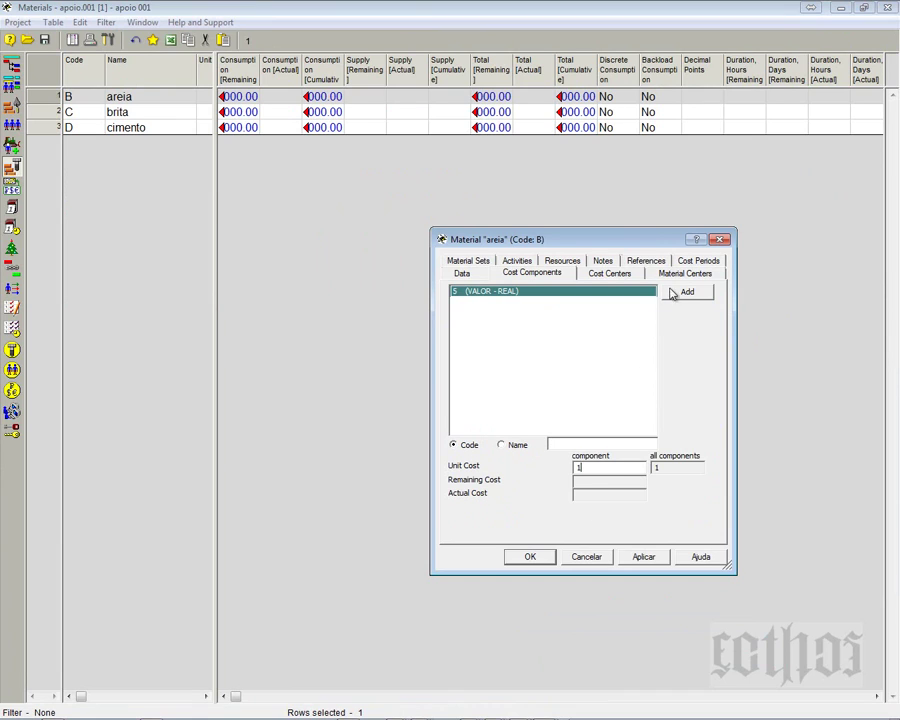
- Add a cost period to the areia material and apply 01/09/2013 as its start date
{"action": "left_click", "coordinate": [694, 262]}
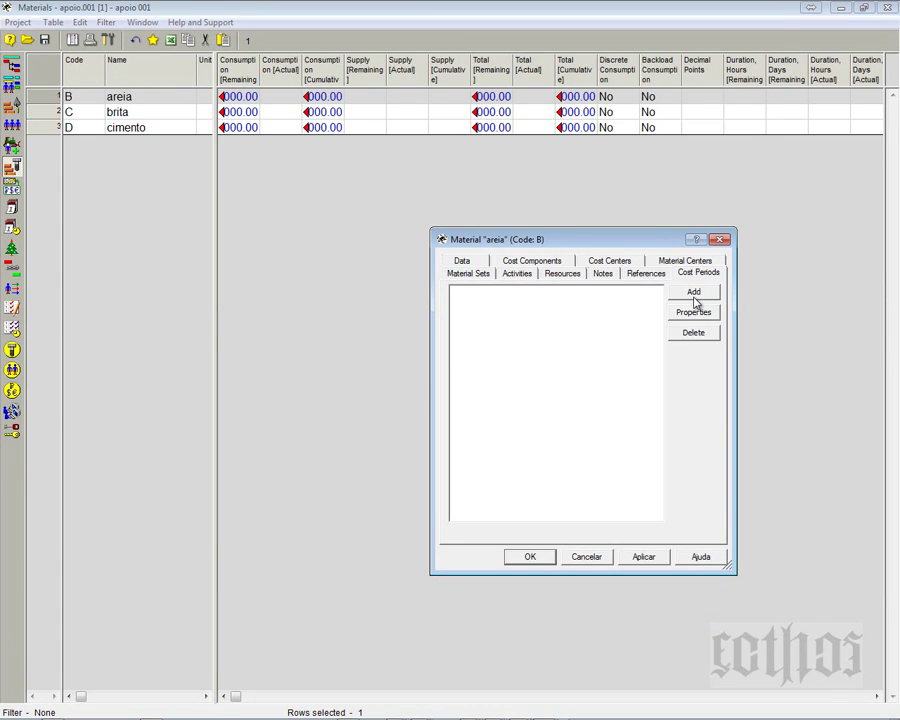
{"action": "left_click", "coordinate": [694, 294]}
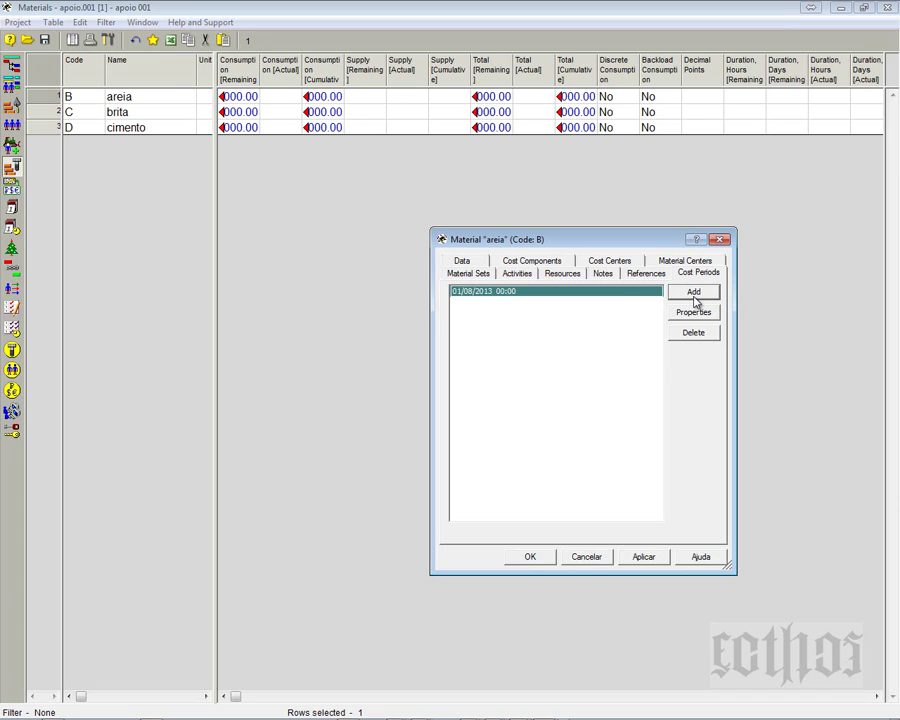
{"action": "double_click", "coordinate": [619, 297]}
{"action": "left_click", "coordinate": [459, 333]}
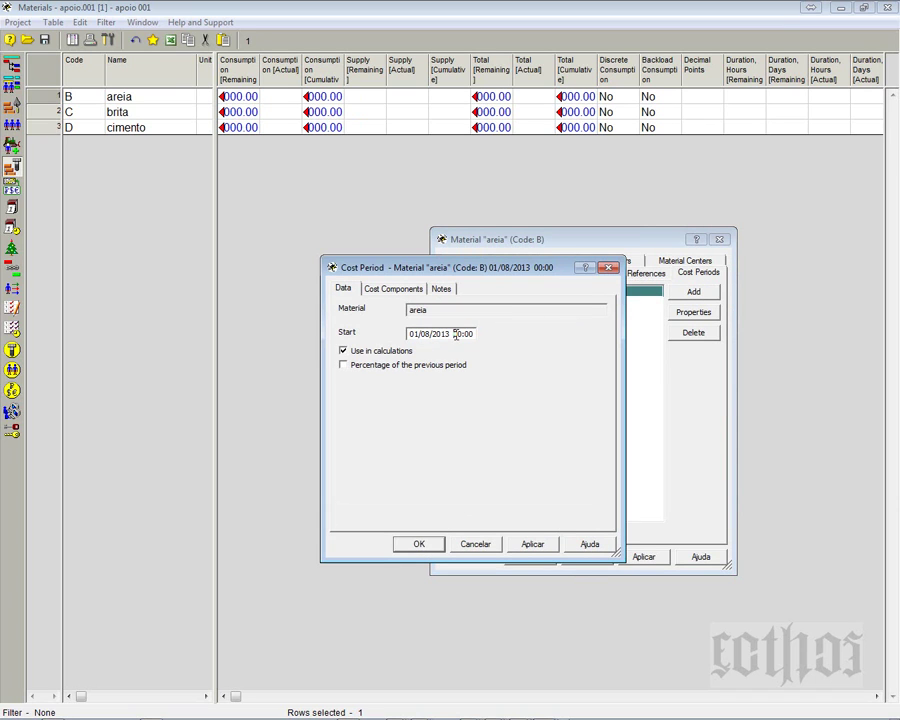
{"action": "left_click", "coordinate": [471, 364]}
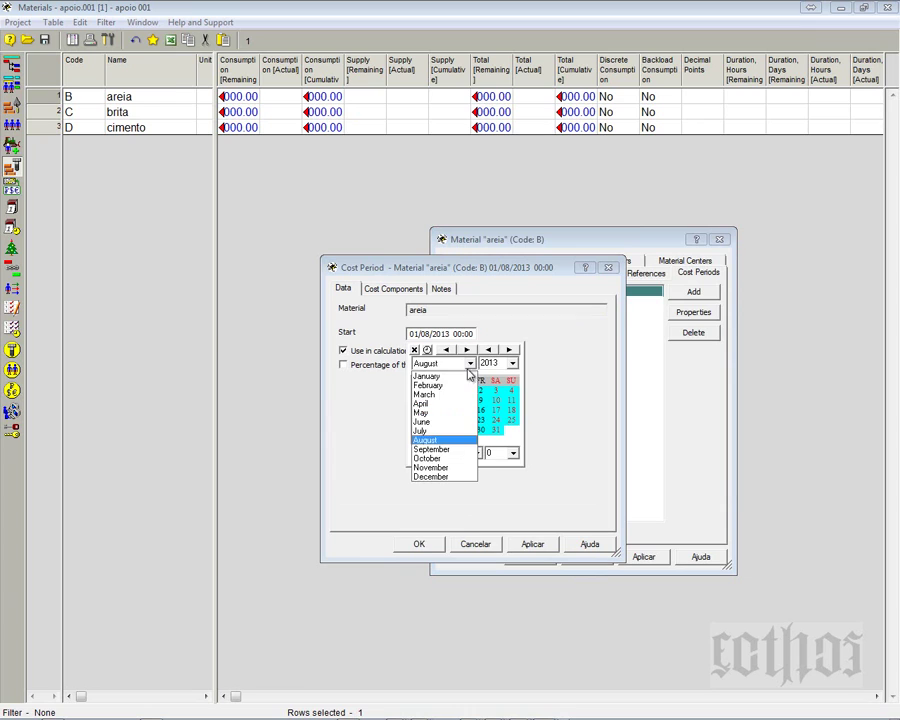
{"action": "left_click", "coordinate": [437, 450]}
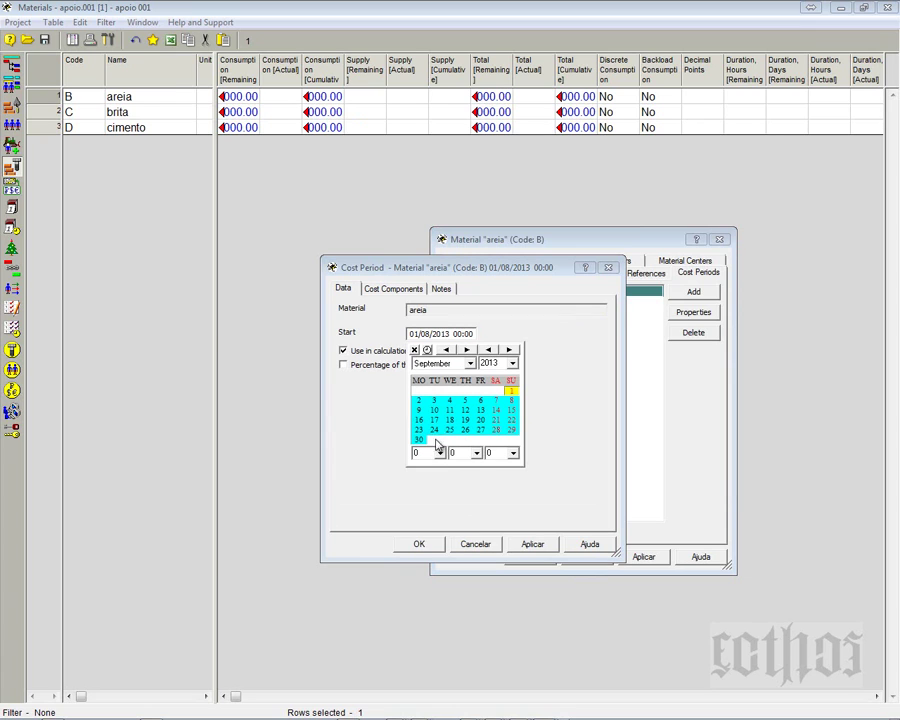
{"action": "left_click", "coordinate": [510, 392]}
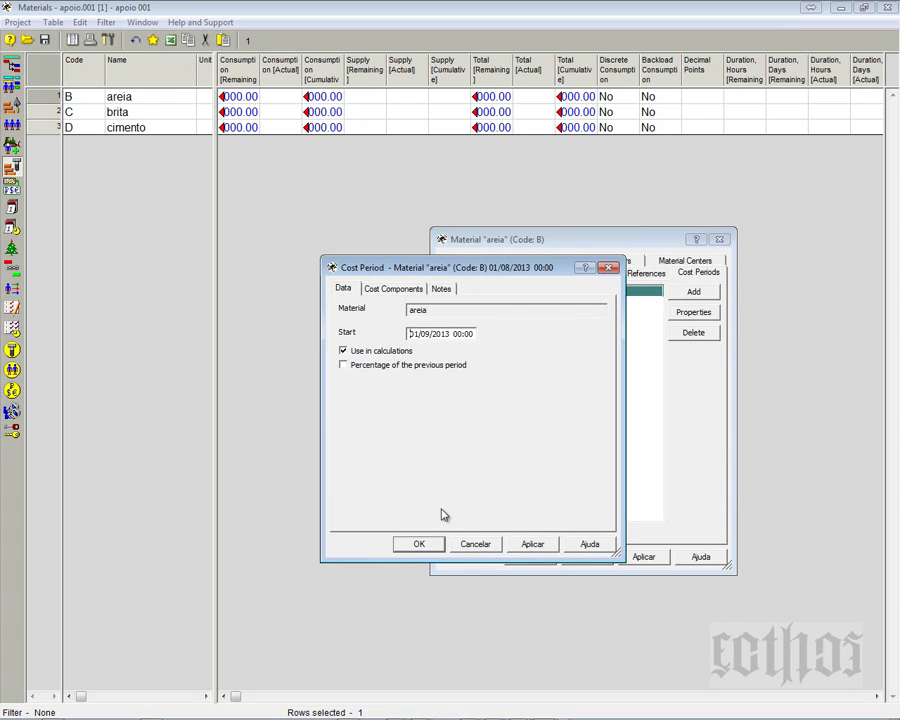
{"action": "left_click", "coordinate": [530, 551]}
- Set the VALOR - REAL unit cost to 1.1 in areia's cost period, recheck the period, and save the material
{"action": "left_click", "coordinate": [392, 289]}
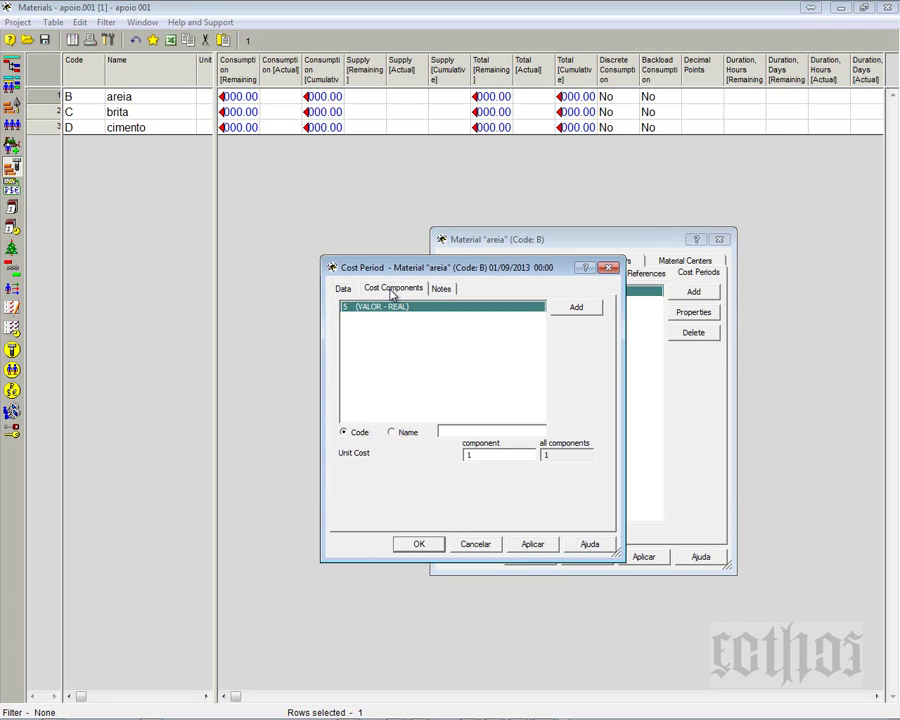
{"action": "left_click", "coordinate": [483, 459]}
{"action": "type", "text": ".1"}
{"action": "left_click", "coordinate": [428, 543]}
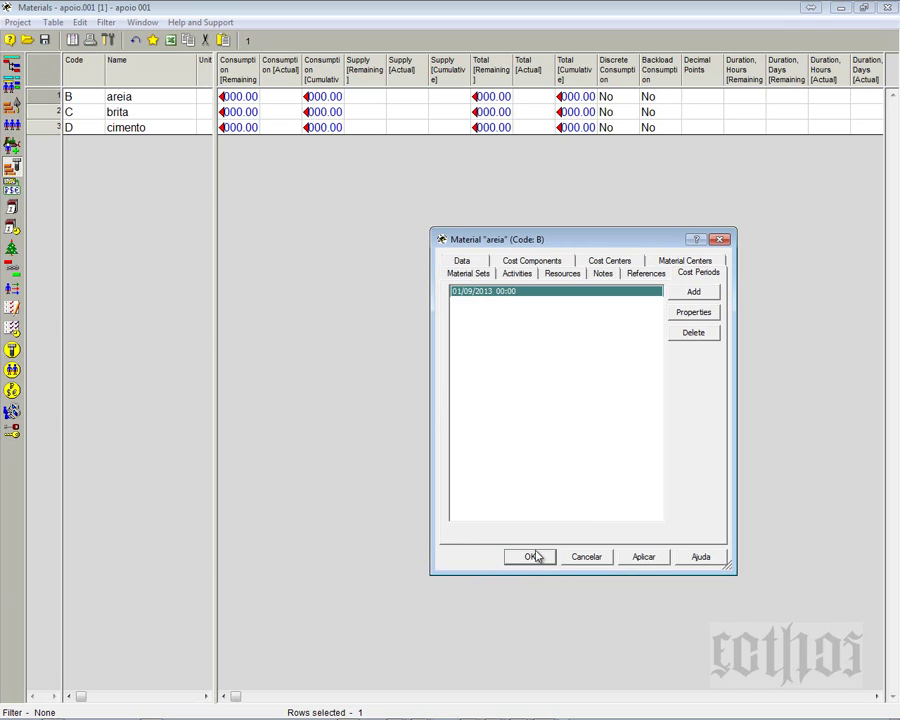
{"action": "left_click", "coordinate": [705, 313]}
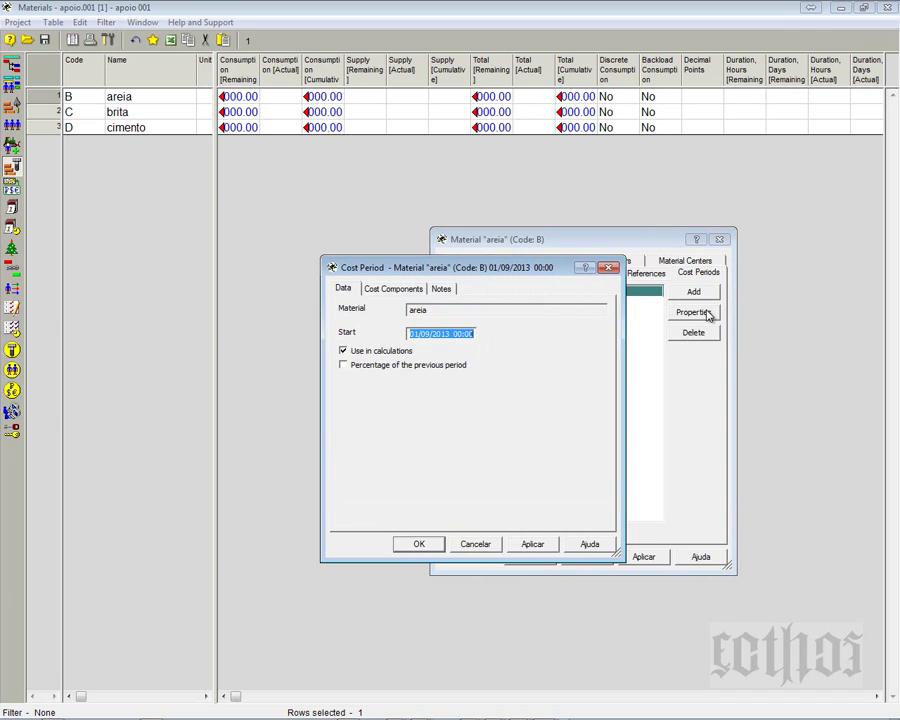
{"action": "left_click", "coordinate": [392, 288]}
{"action": "left_click", "coordinate": [612, 272]}
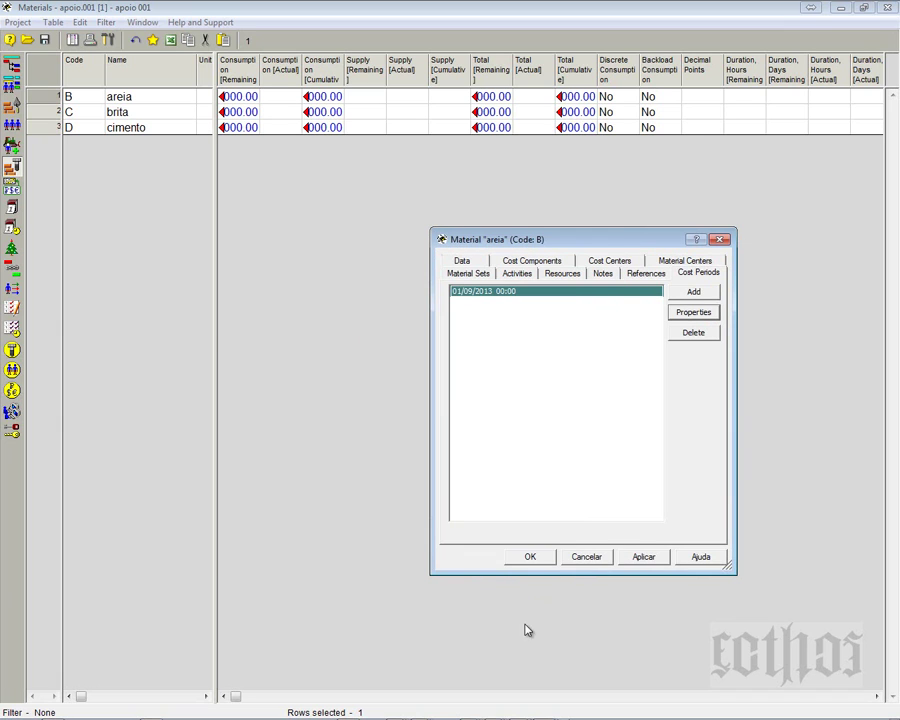
{"action": "left_click", "coordinate": [536, 558]}
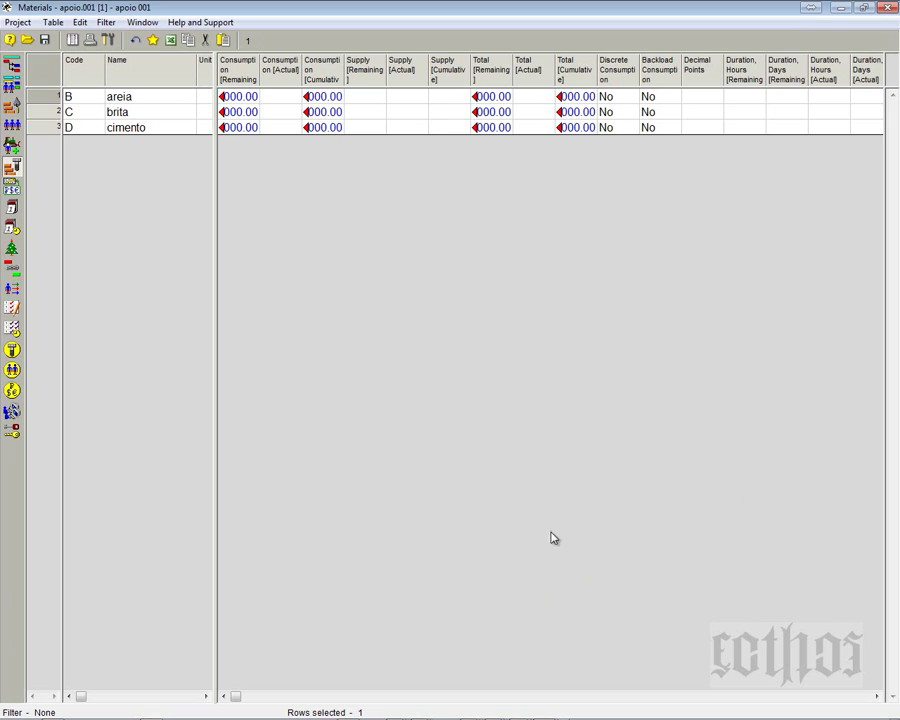
- Open apoio.001's Activity Gantt, widen the table to show the VALOR - REAL column, and run the cost and material calculation
{"action": "left_click", "coordinate": [120, 95]}
{"action": "left_click", "coordinate": [12, 67]}
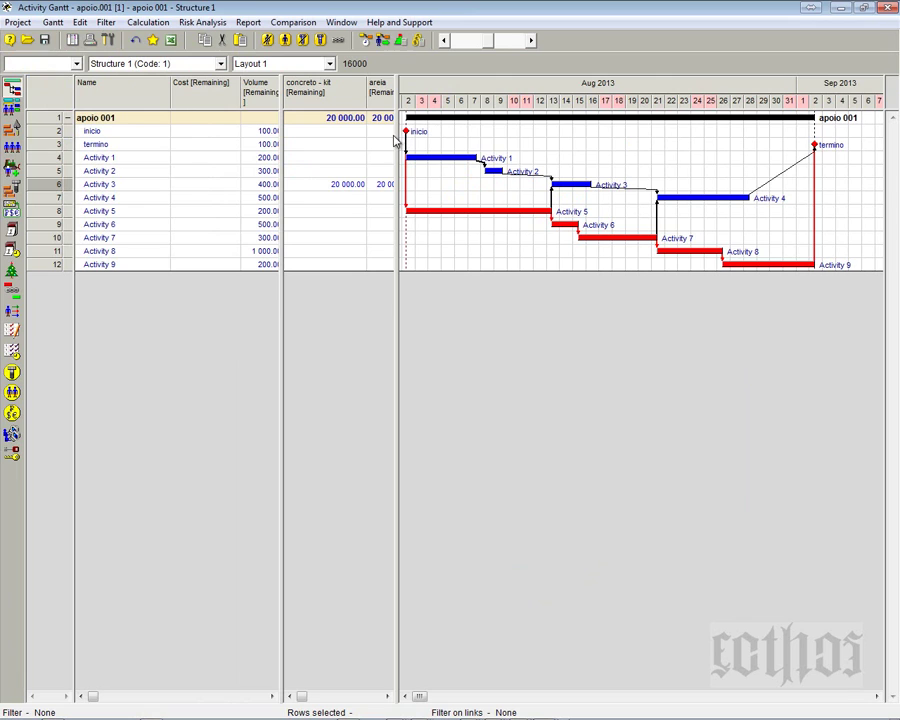
{"action": "left_click_drag", "start_coordinate": [396, 138], "coordinate": [496, 132]}
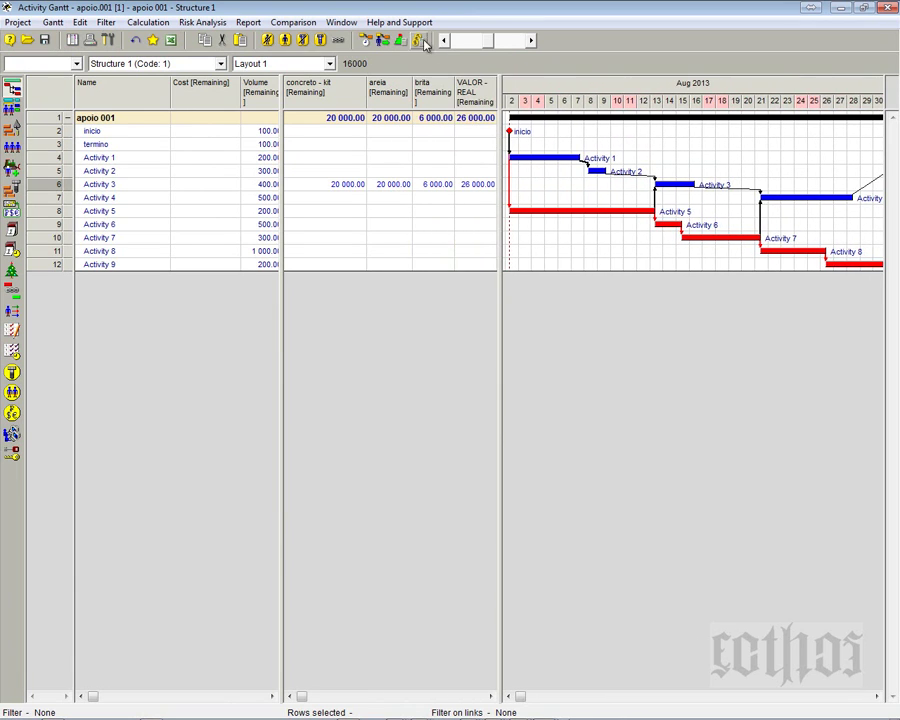
{"action": "left_click", "coordinate": [424, 41]}
{"action": "key", "text": "Return"}
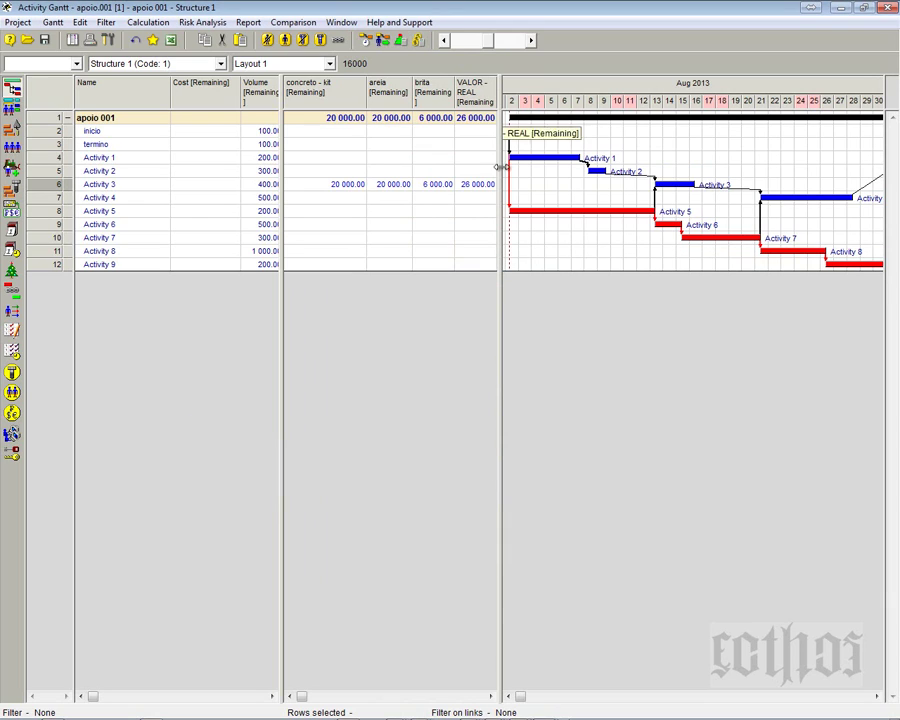
- Compare the project's remaining areia and brita quantities with its remaining VALOR - REAL cost
{"action": "left_click", "coordinate": [477, 119]}
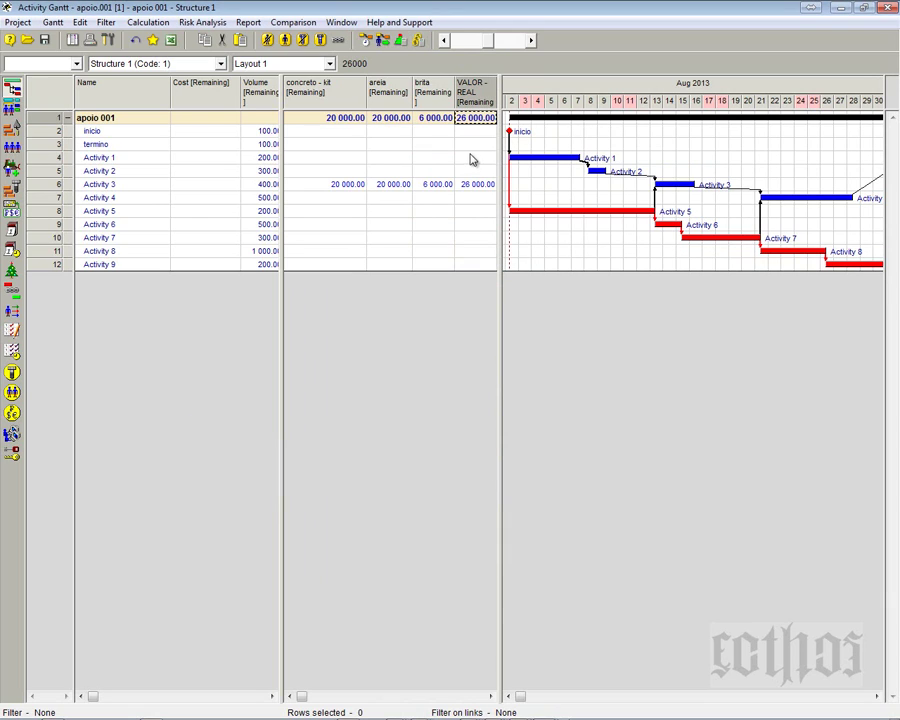
{"action": "left_click", "coordinate": [405, 119]}
{"action": "left_click", "coordinate": [440, 119]}
{"action": "left_click", "coordinate": [474, 119]}
- Set the Start NET date of the inicio milestone to 18/09/2013 and save the activity
{"action": "left_click", "coordinate": [47, 135]}
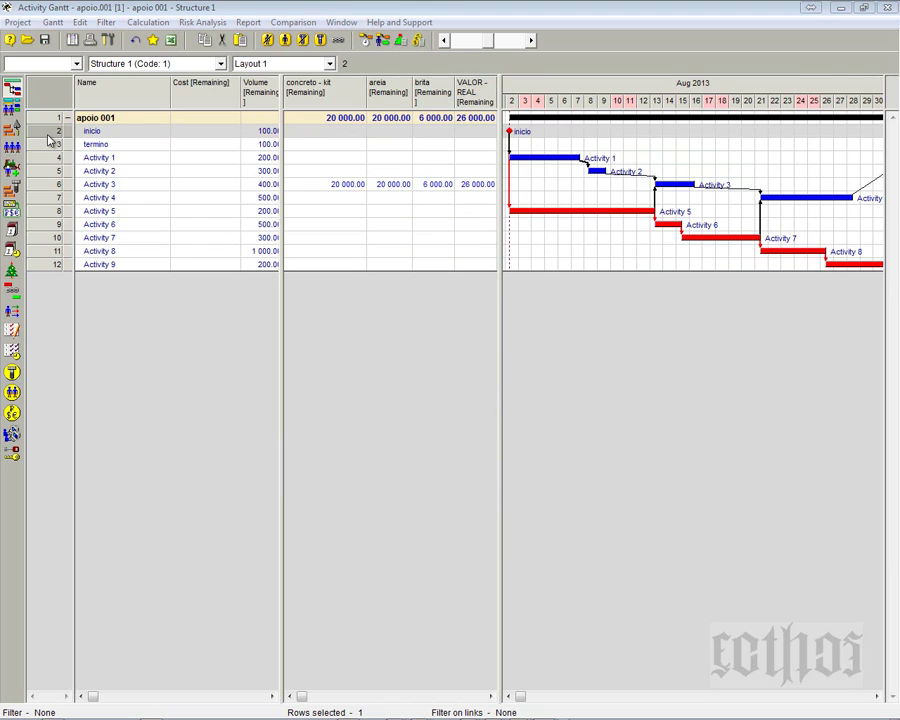
{"action": "double_click", "coordinate": [47, 140]}
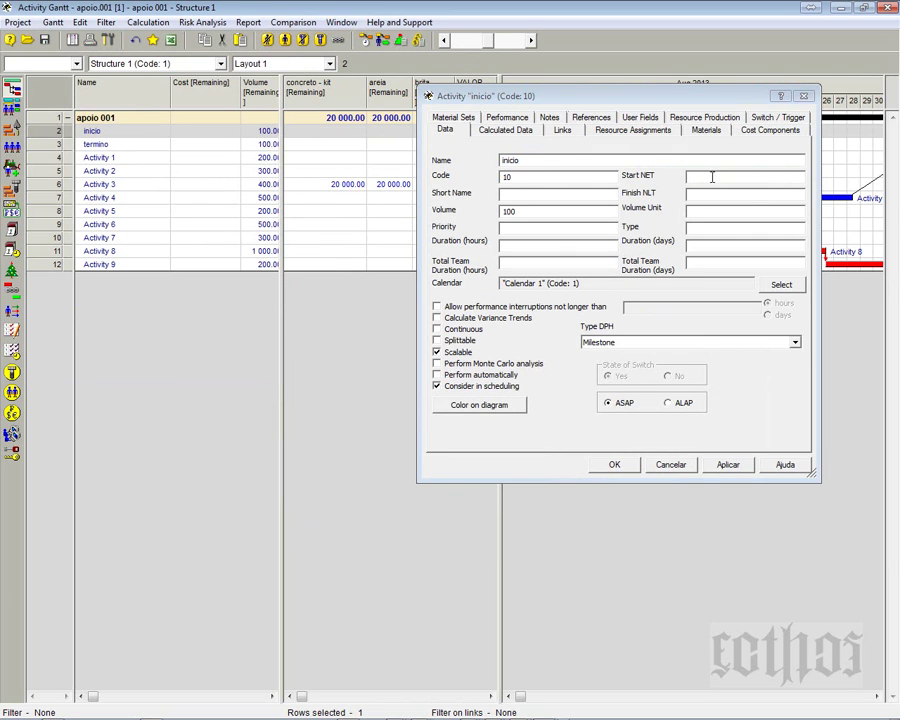
{"action": "left_click", "coordinate": [712, 177]}
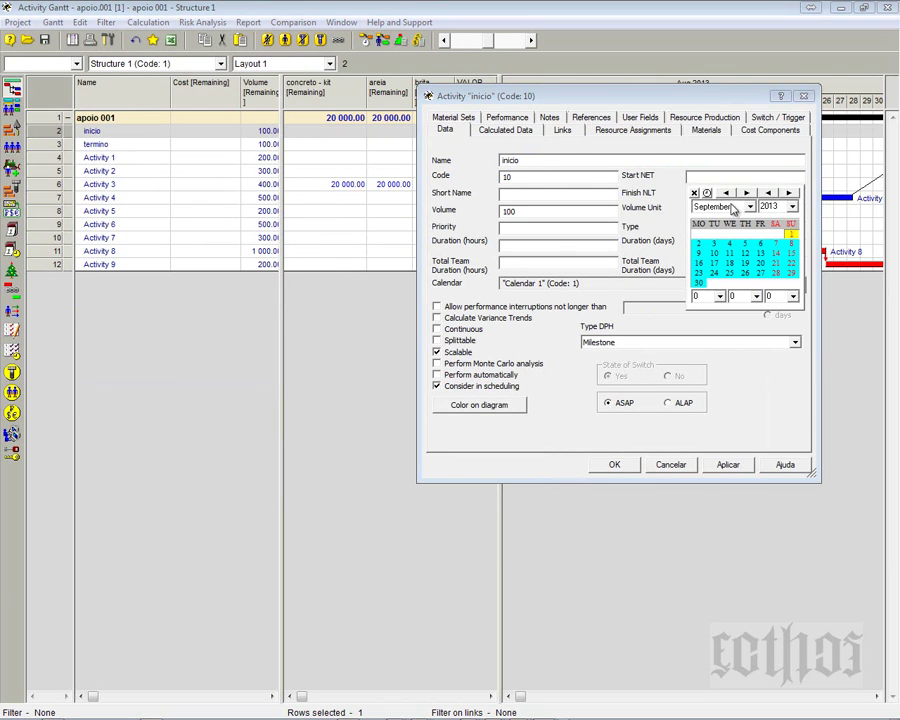
{"action": "left_click", "coordinate": [731, 264]}
{"action": "left_click", "coordinate": [620, 466]}
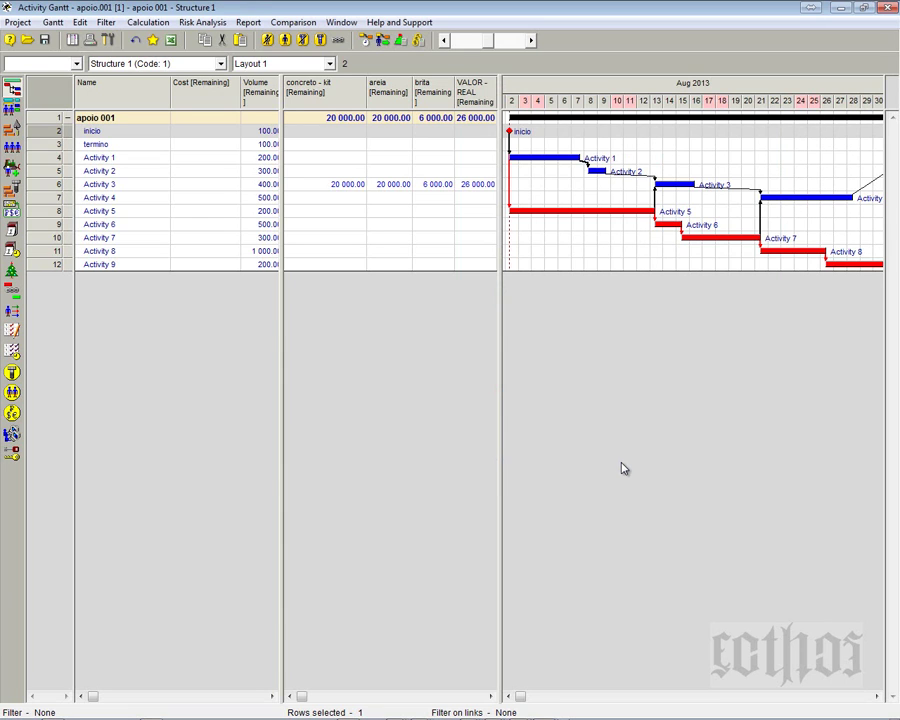
- Recalculate the apoio.001 schedule from the new start date, and rerun the cost and material calculation
{"action": "left_click", "coordinate": [369, 37]}
{"action": "key", "text": "Return"}
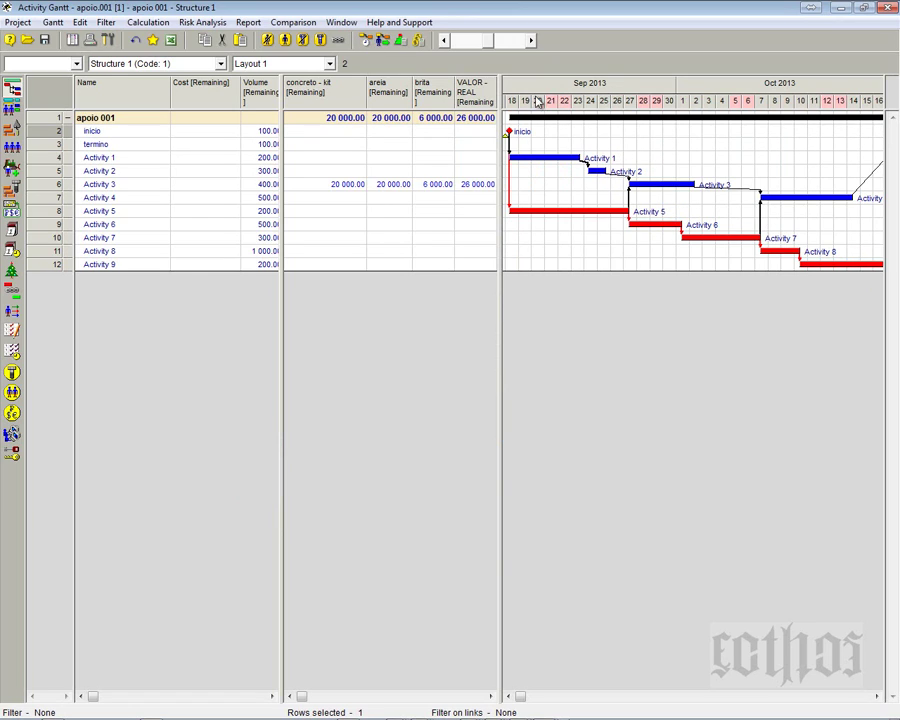
{"action": "left_click", "coordinate": [418, 40]}
{"action": "key", "text": "Return"}
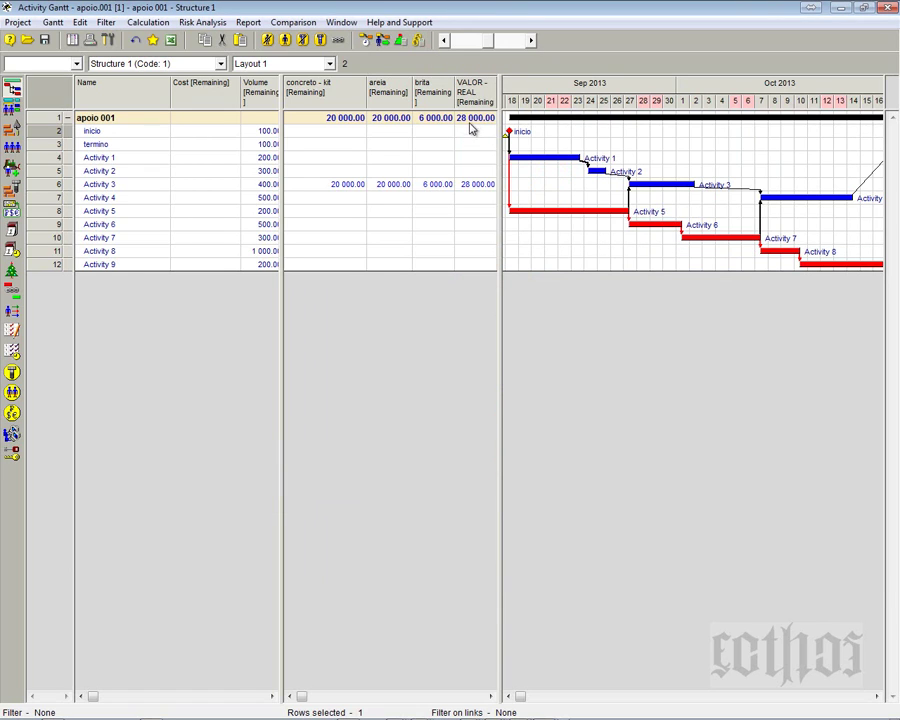
- Compare the rescheduled project's remaining VALOR - REAL cost with its remaining areia and brita quantities
{"action": "left_click", "coordinate": [473, 119]}
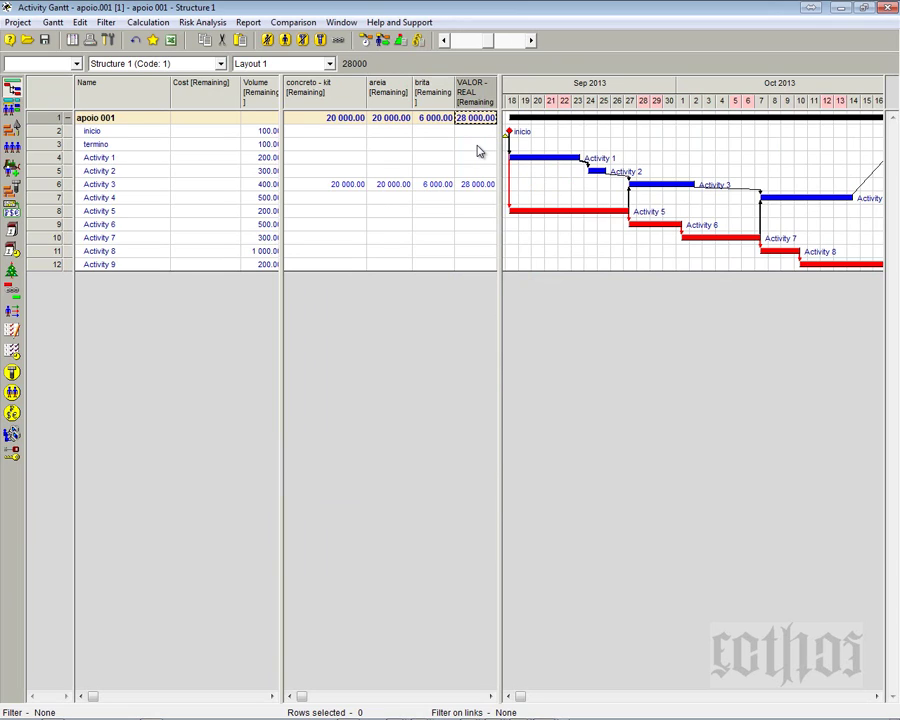
{"action": "left_click", "coordinate": [394, 119]}
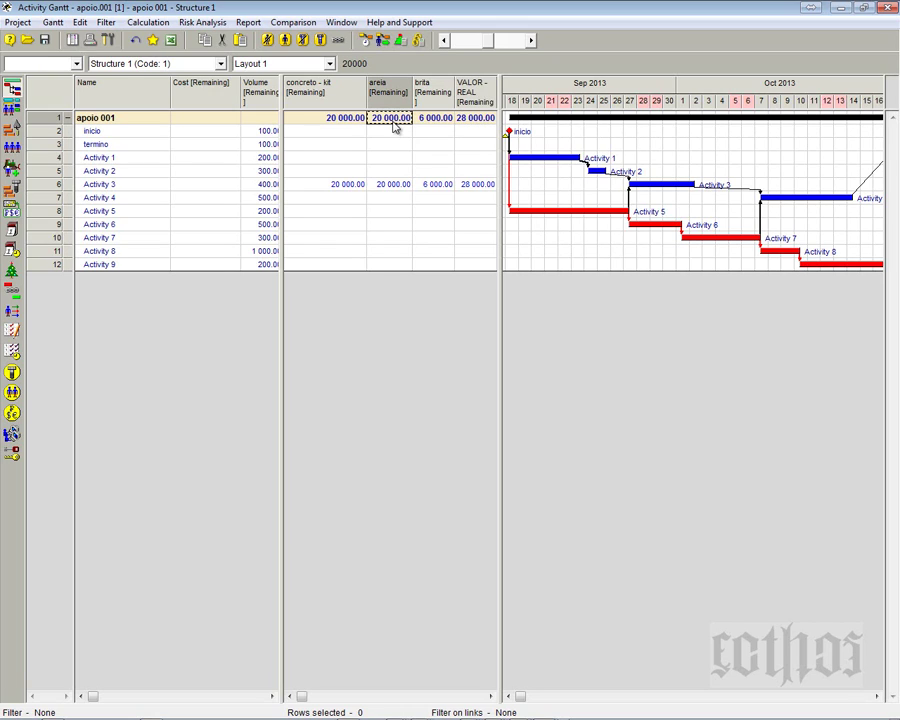
{"action": "left_click", "coordinate": [443, 119]}
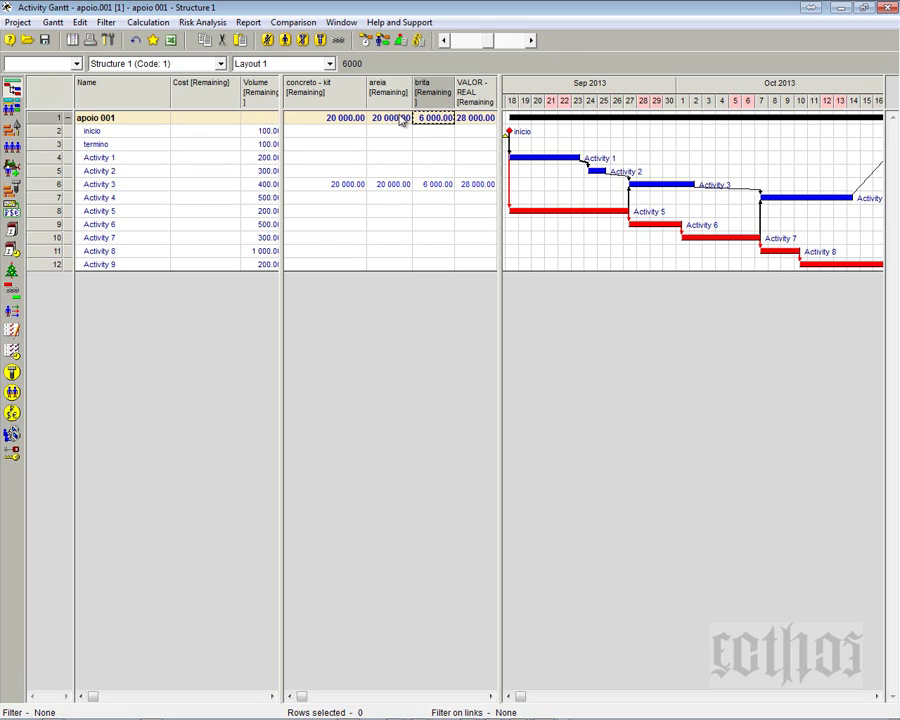
{"action": "left_click", "coordinate": [399, 119]}
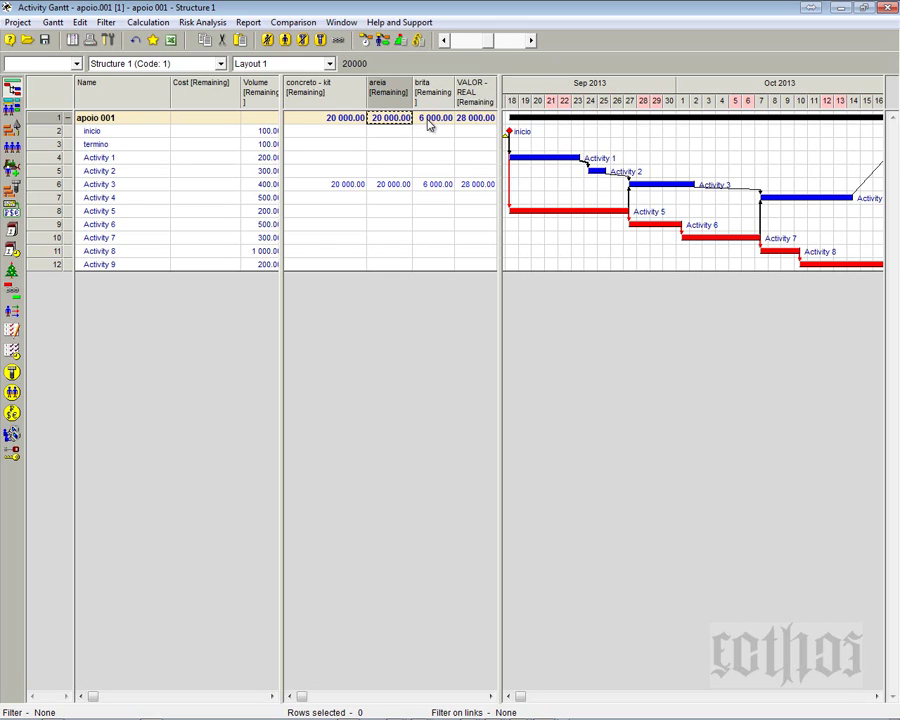
{"action": "left_click", "coordinate": [429, 120]}
{"action": "left_click", "coordinate": [469, 120]}
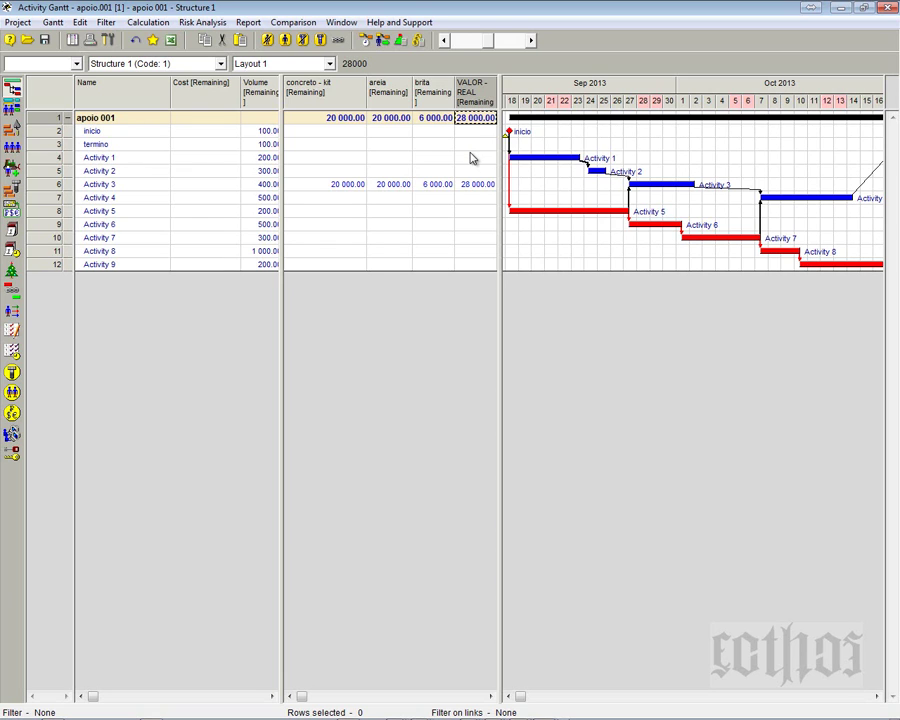
{"action": "left_click_drag", "start_coordinate": [499, 151], "coordinate": [498, 220]}
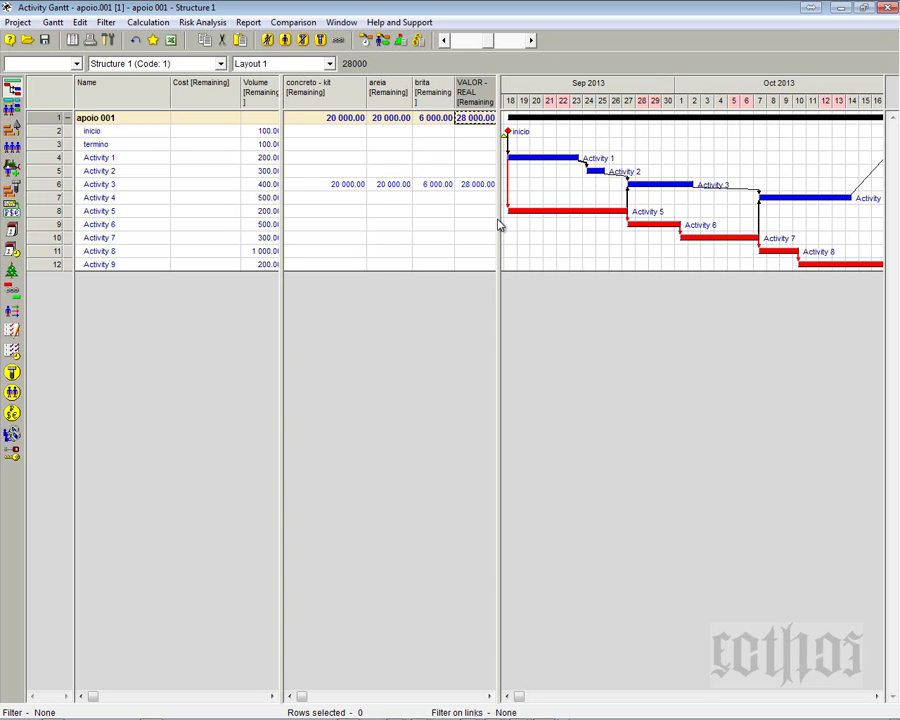
- Switch to the PowerPoint slide show and advance past the cost variation slide to the numbered list of costing exercises
{"action": "key", "text": "alt+Tab"}
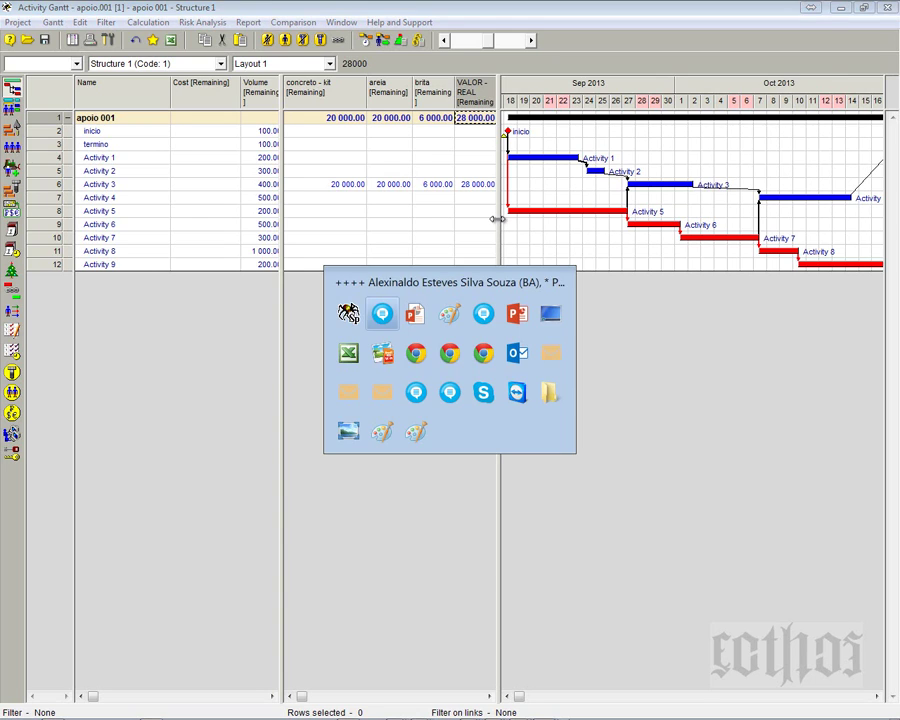
{"action": "left_click", "coordinate": [528, 153]}
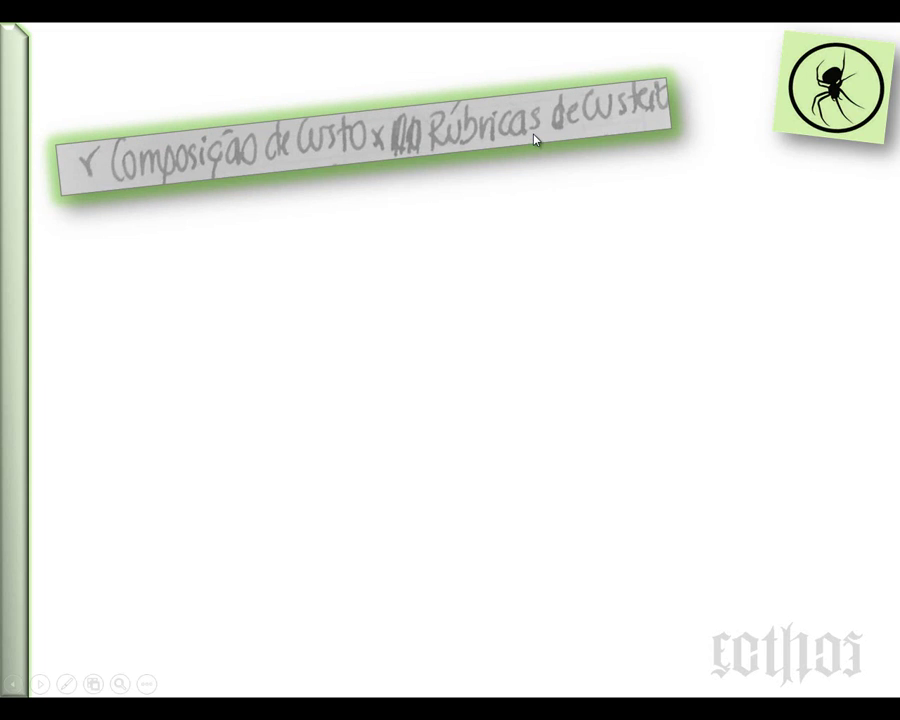
{"action": "left_click", "coordinate": [535, 140]}
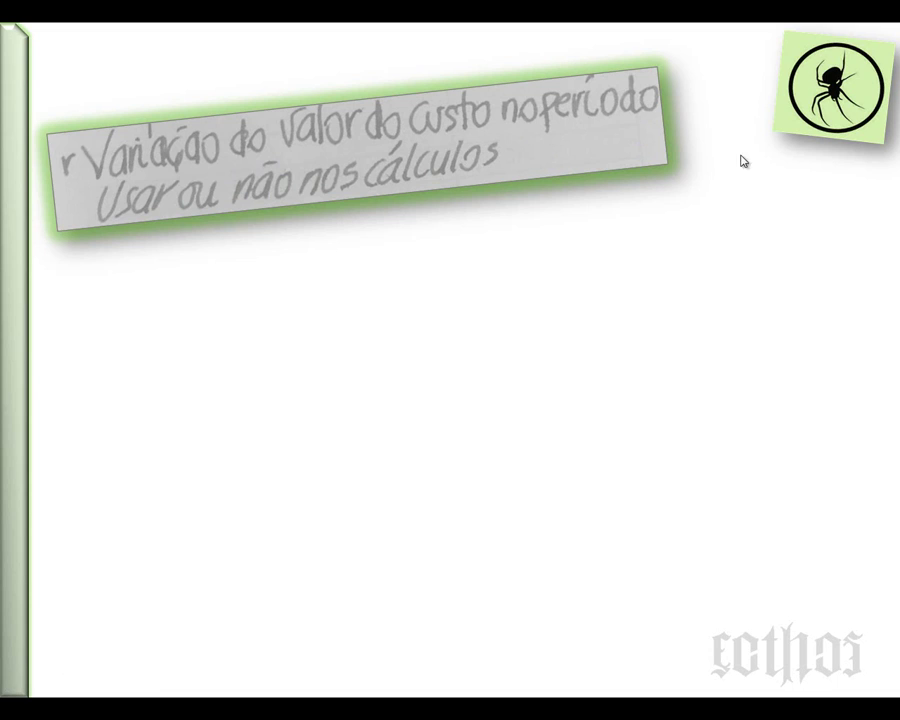
{"action": "left_click", "coordinate": [672, 228]}
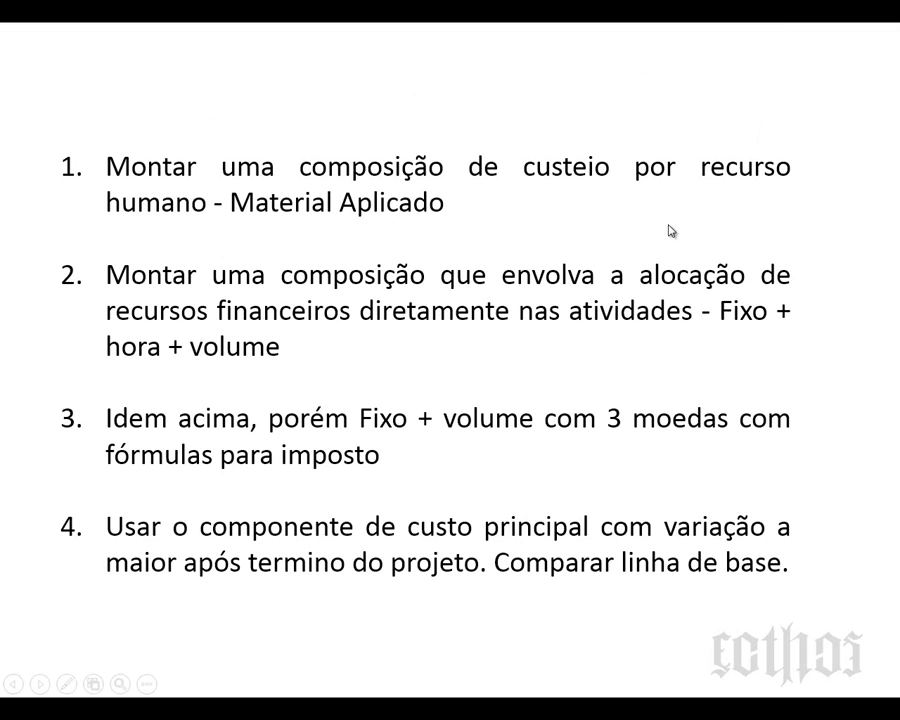